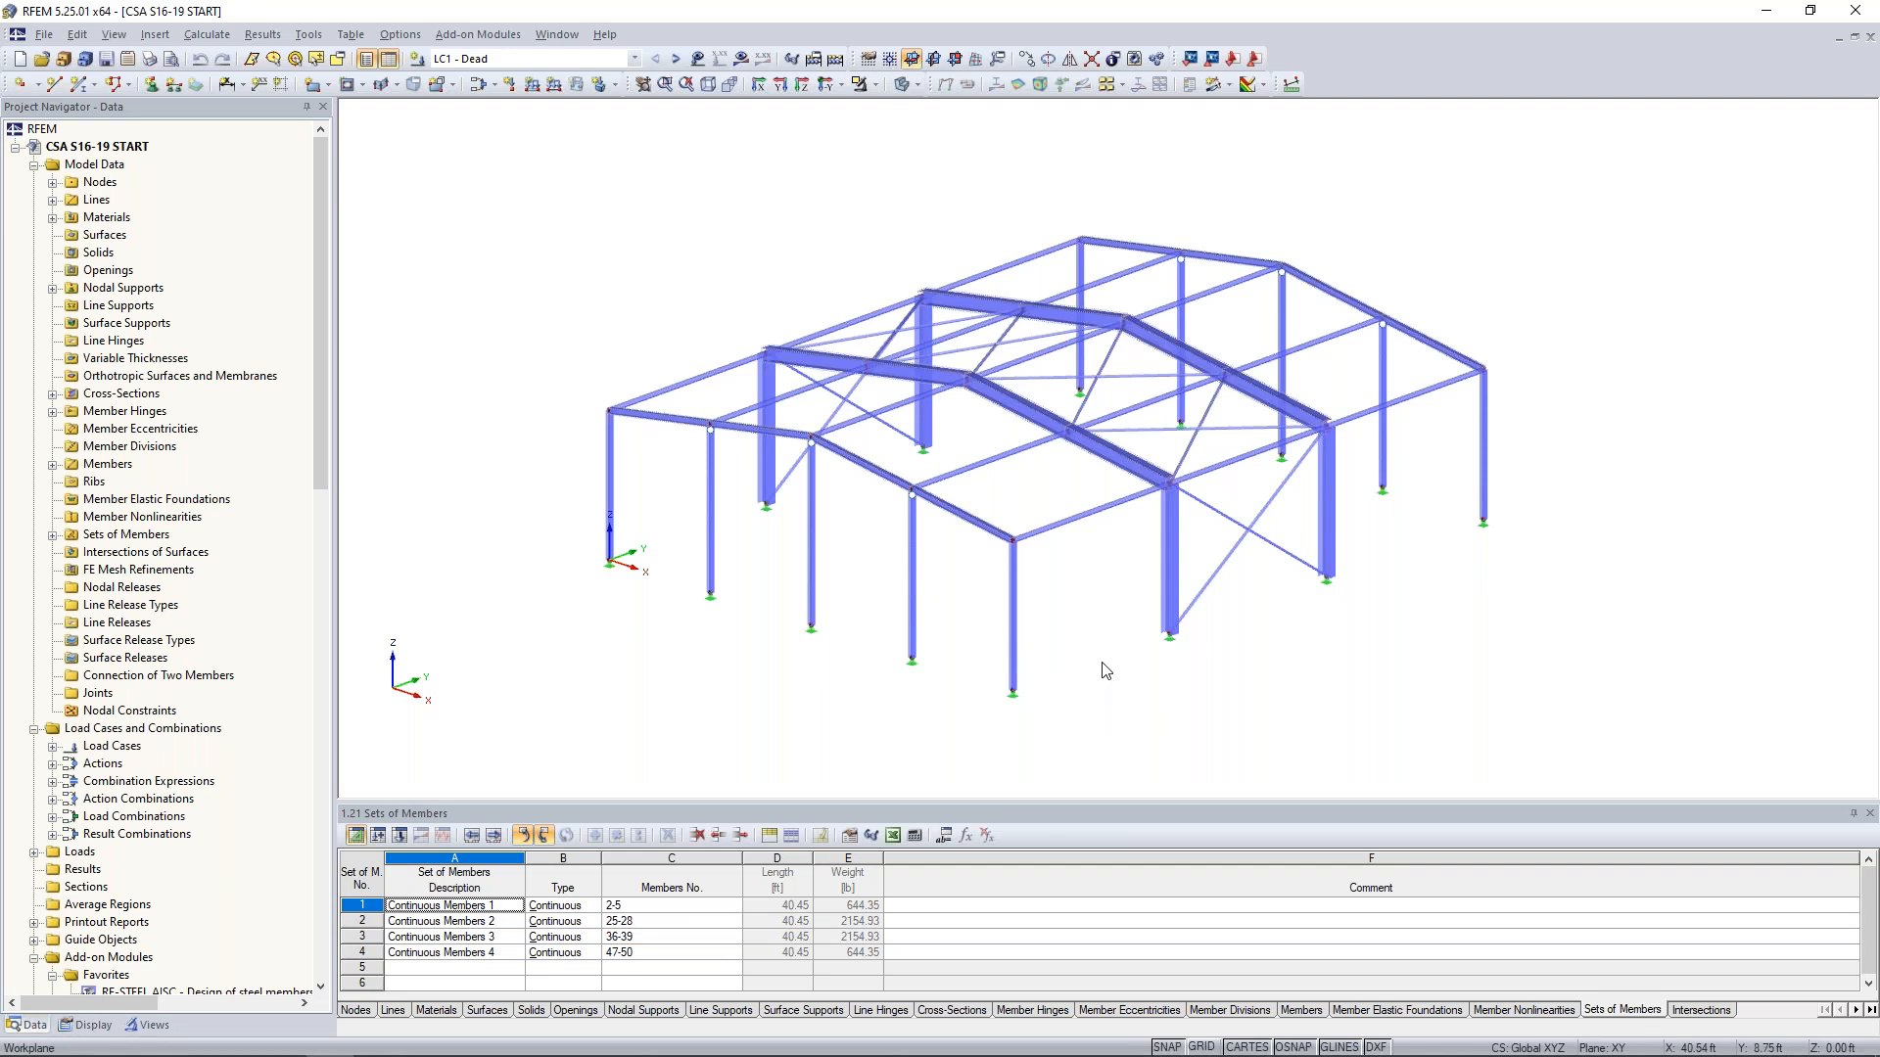
- Inspect the properties of the front interior frame's near column, including the available member types, and close without changes
middle_click_drag(1121, 634, 979, 636, "ctrl")
scroll(995, 623, "up", 2)
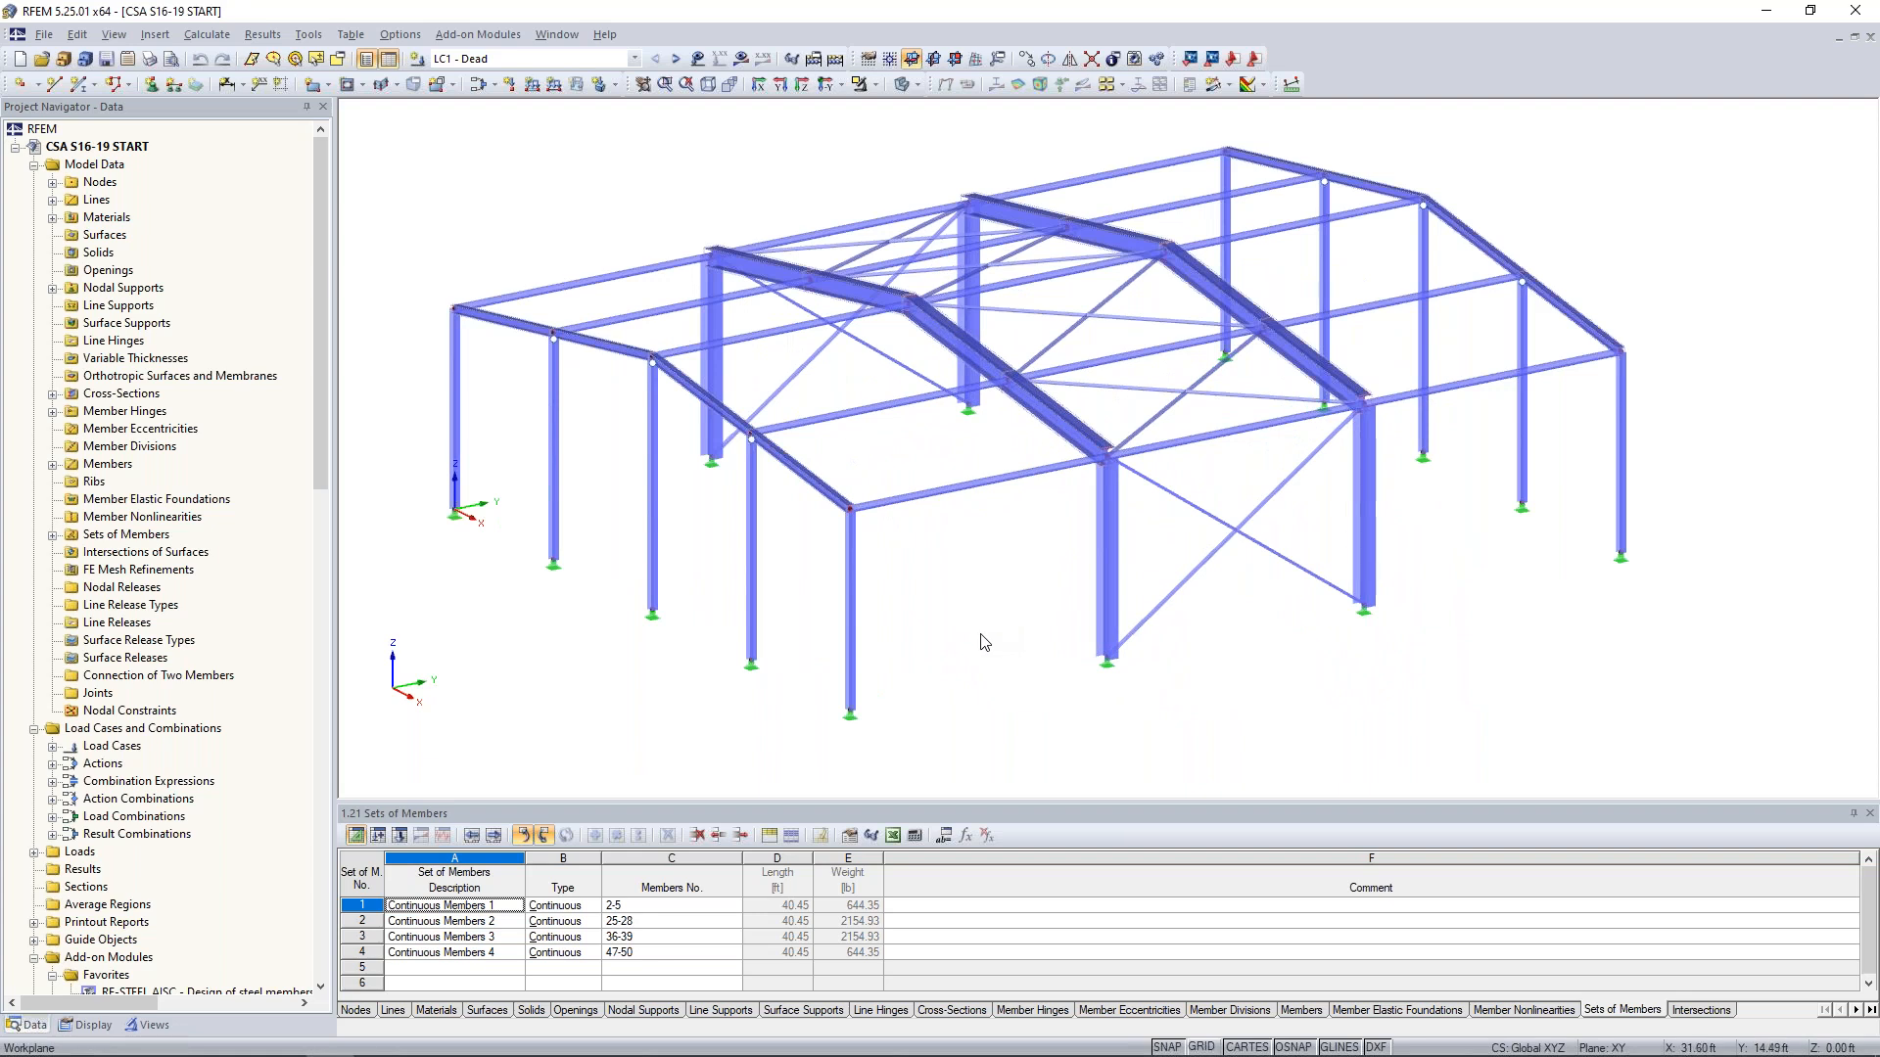
middle_click_drag(979, 651, 902, 624, "ctrl")
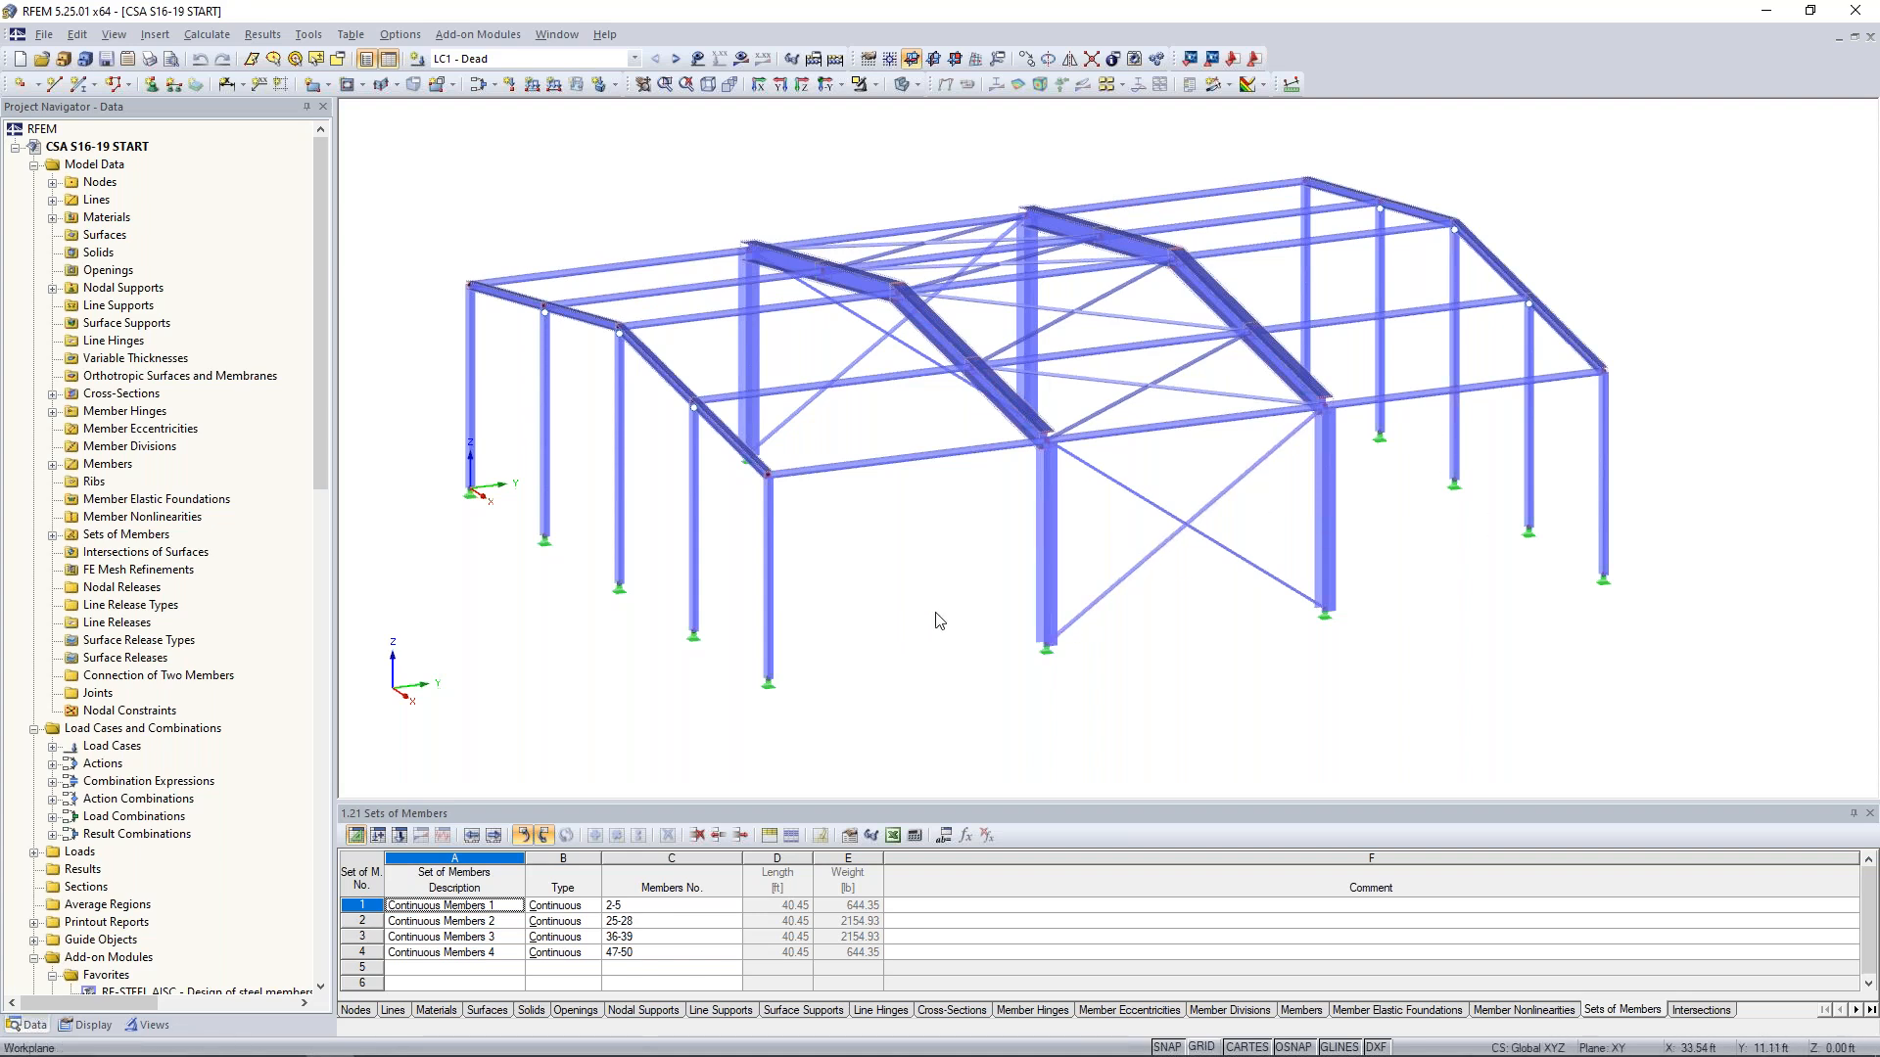
double_click(1046, 529)
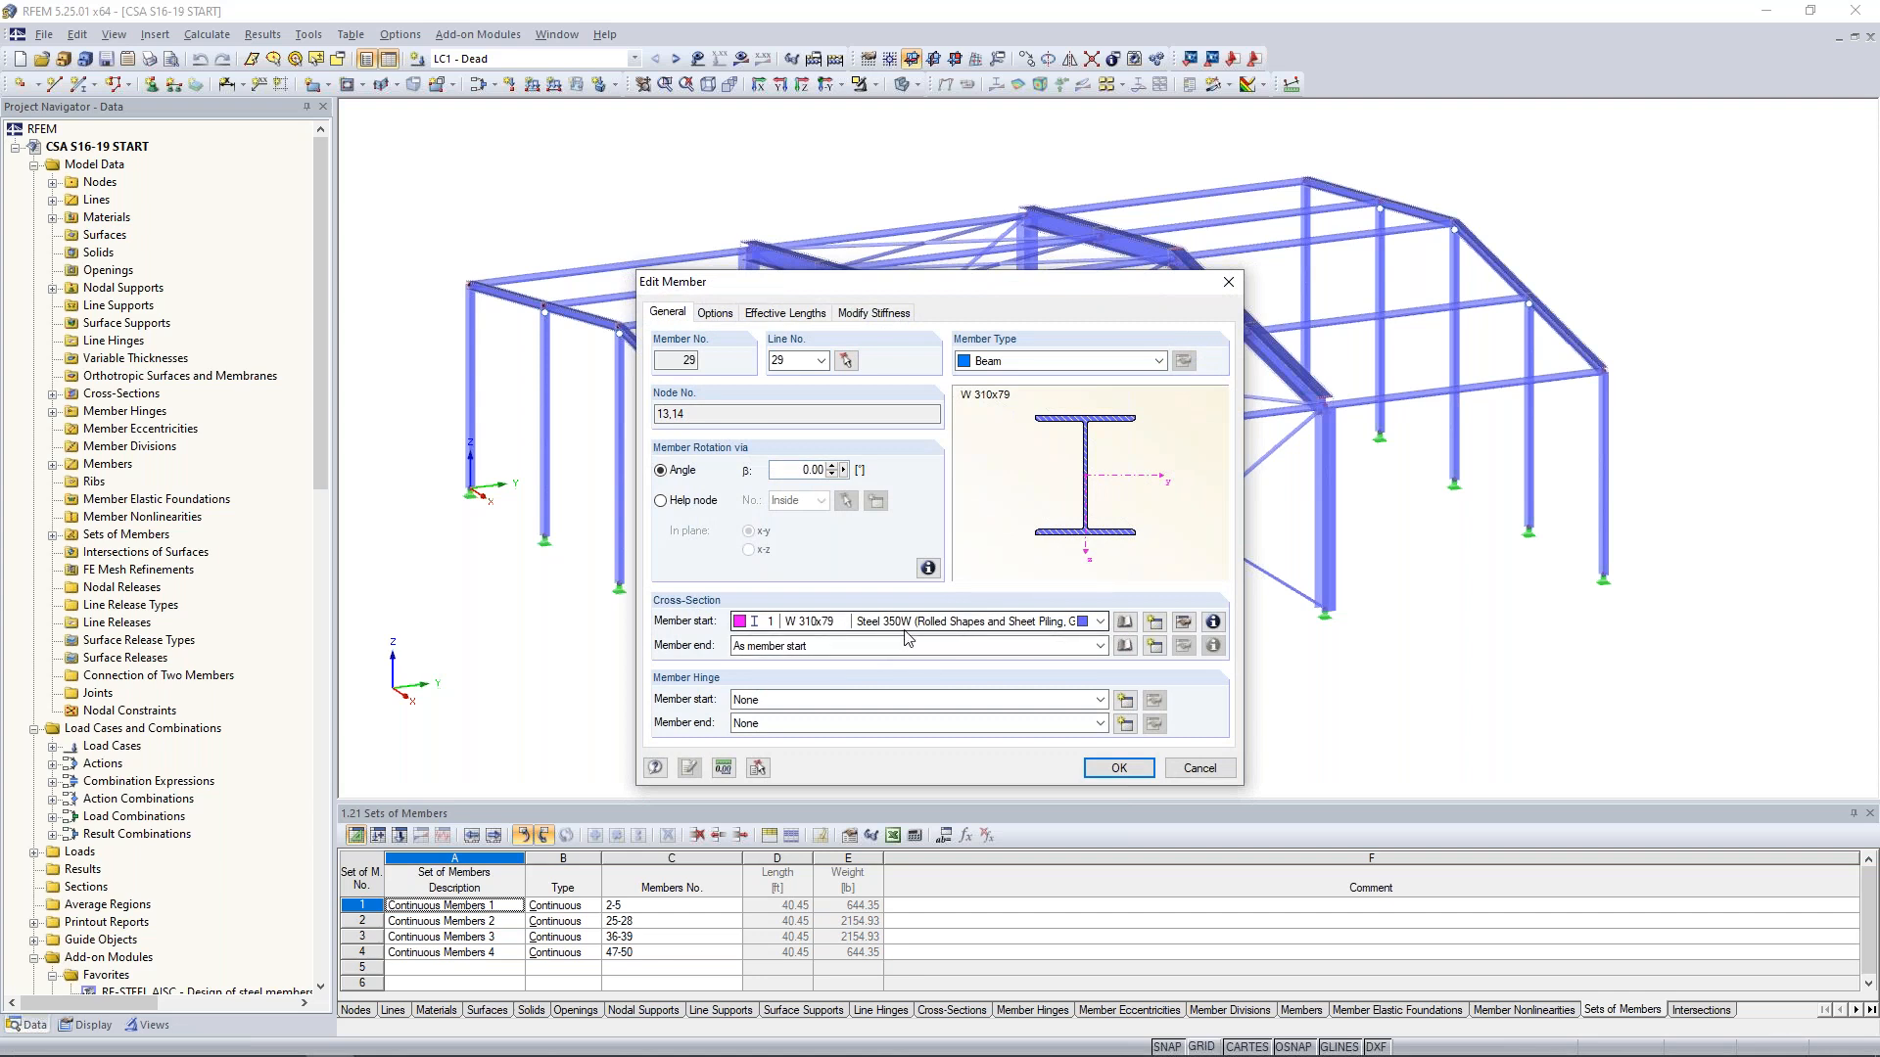
left_click(1018, 370)
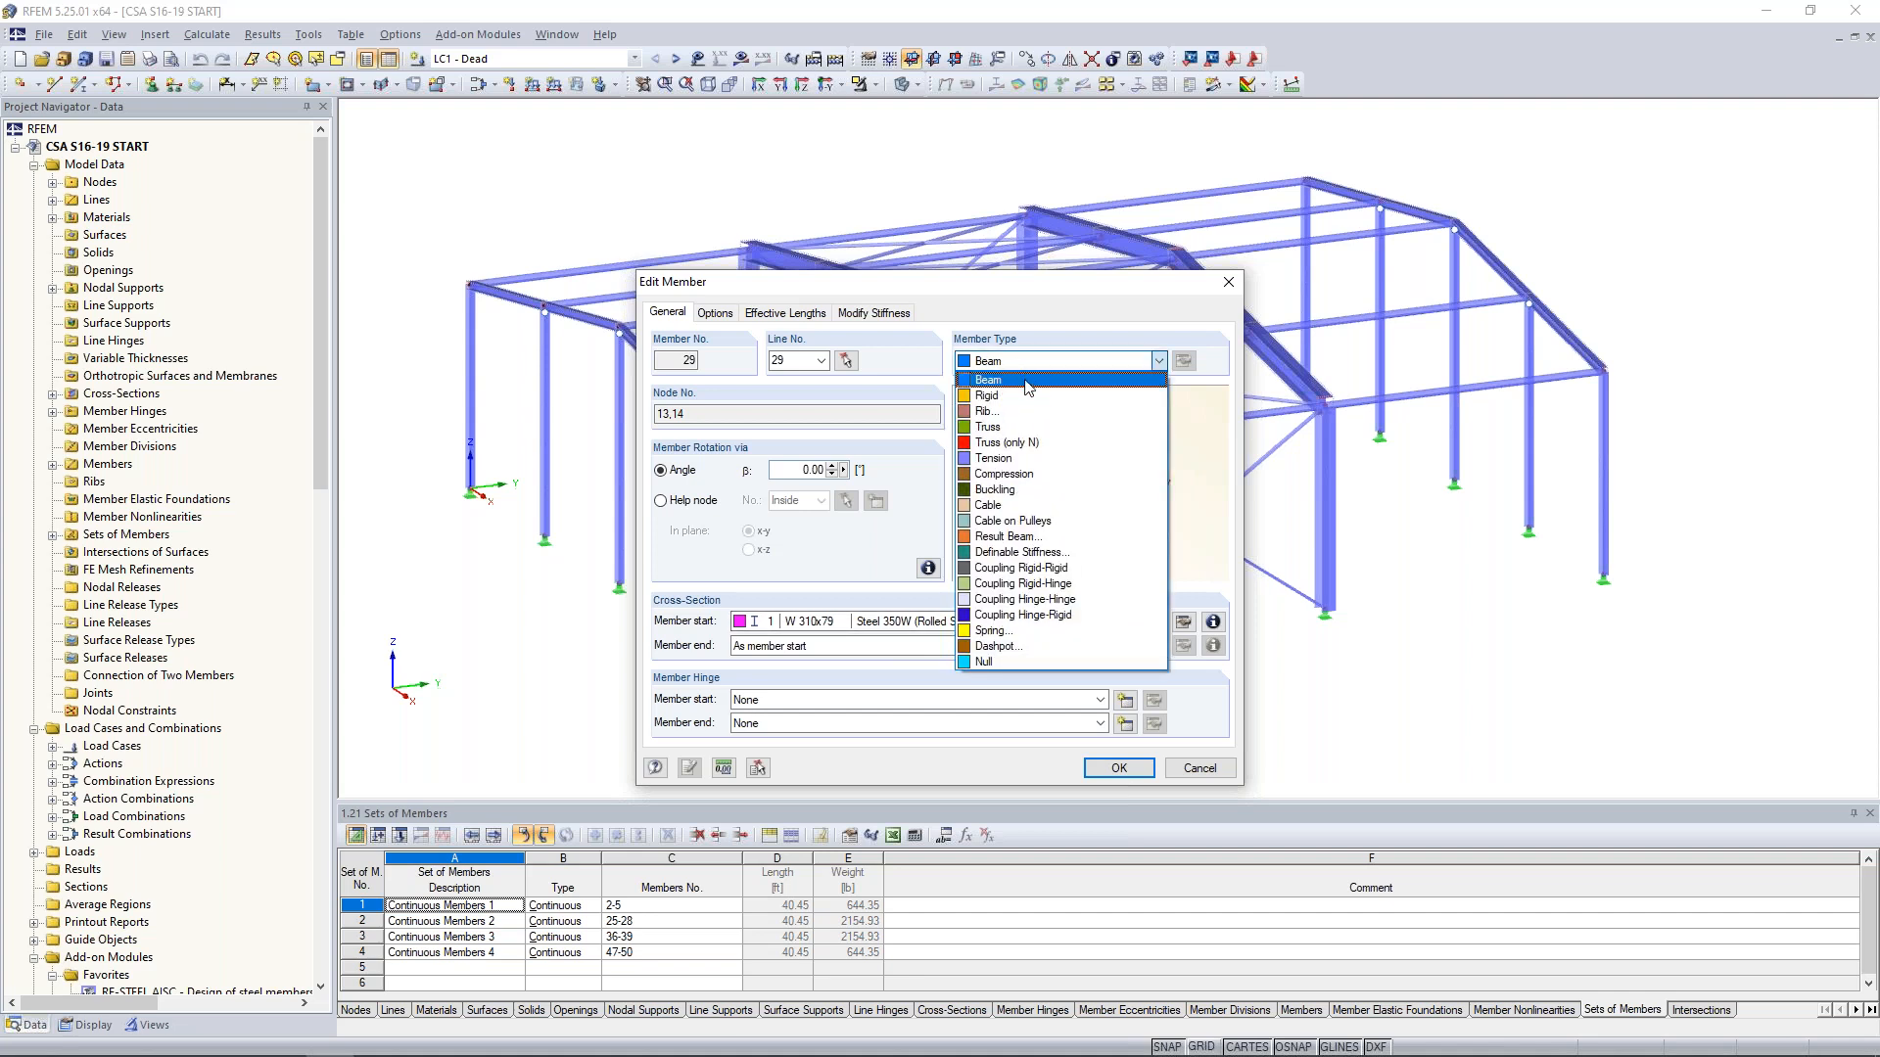
left_click(1033, 315)
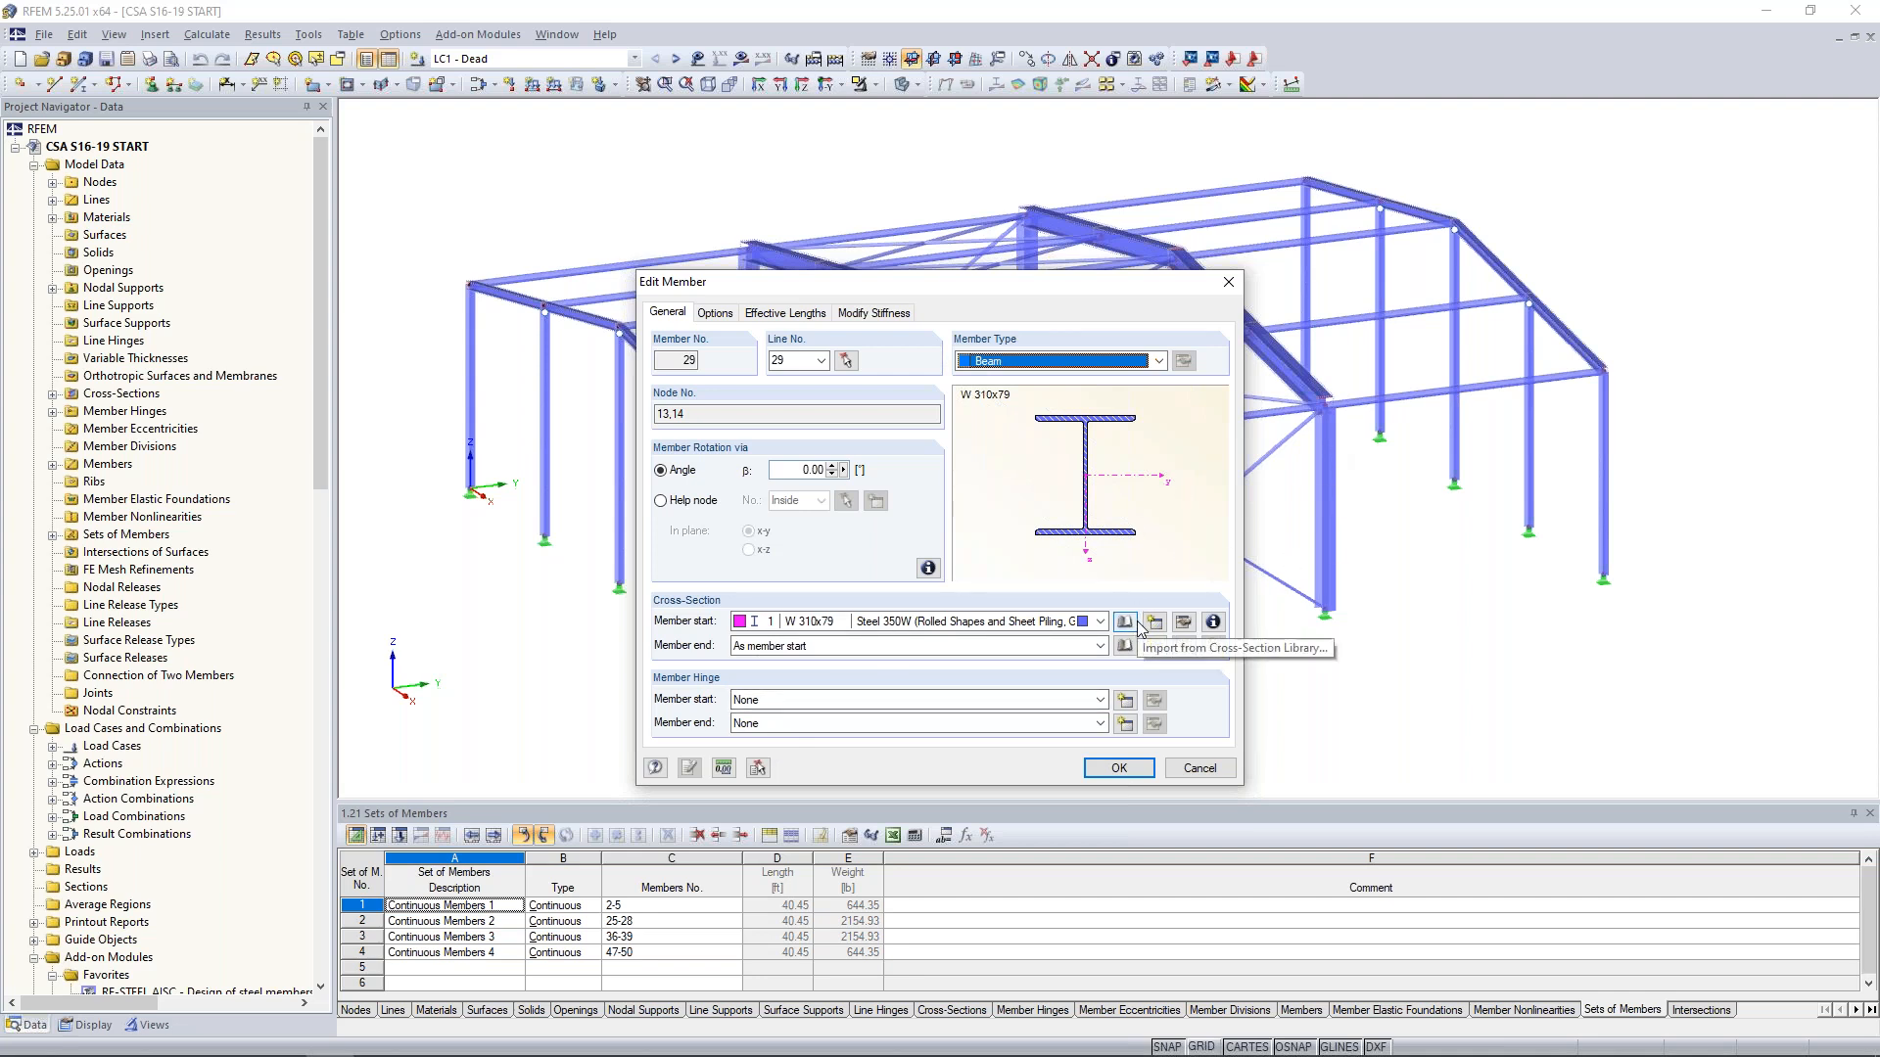
left_click(1194, 770)
left_click(916, 617)
- Inspect the properties of the front end wall's near corner column and adjacent column, including cross-sections and member hinges, without changes
middle_click_drag(895, 588, 928, 595, "ctrl")
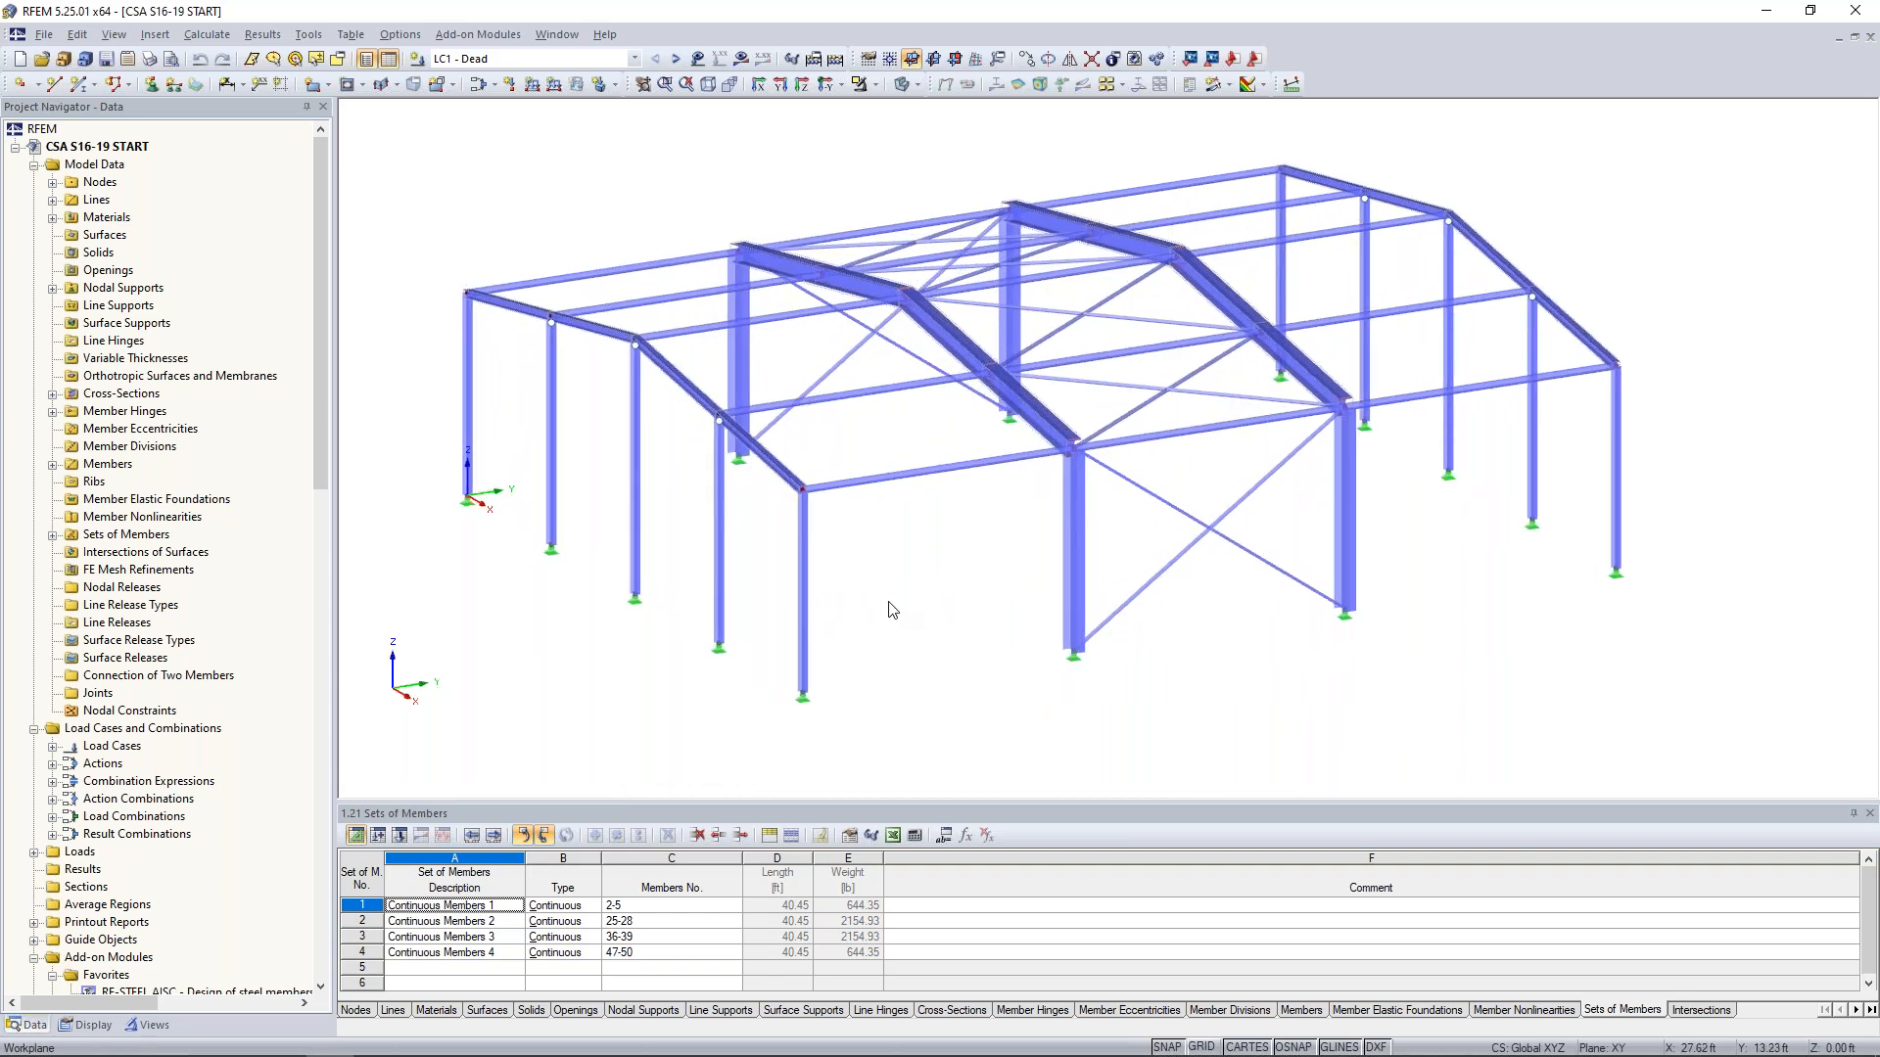
double_click(803, 605)
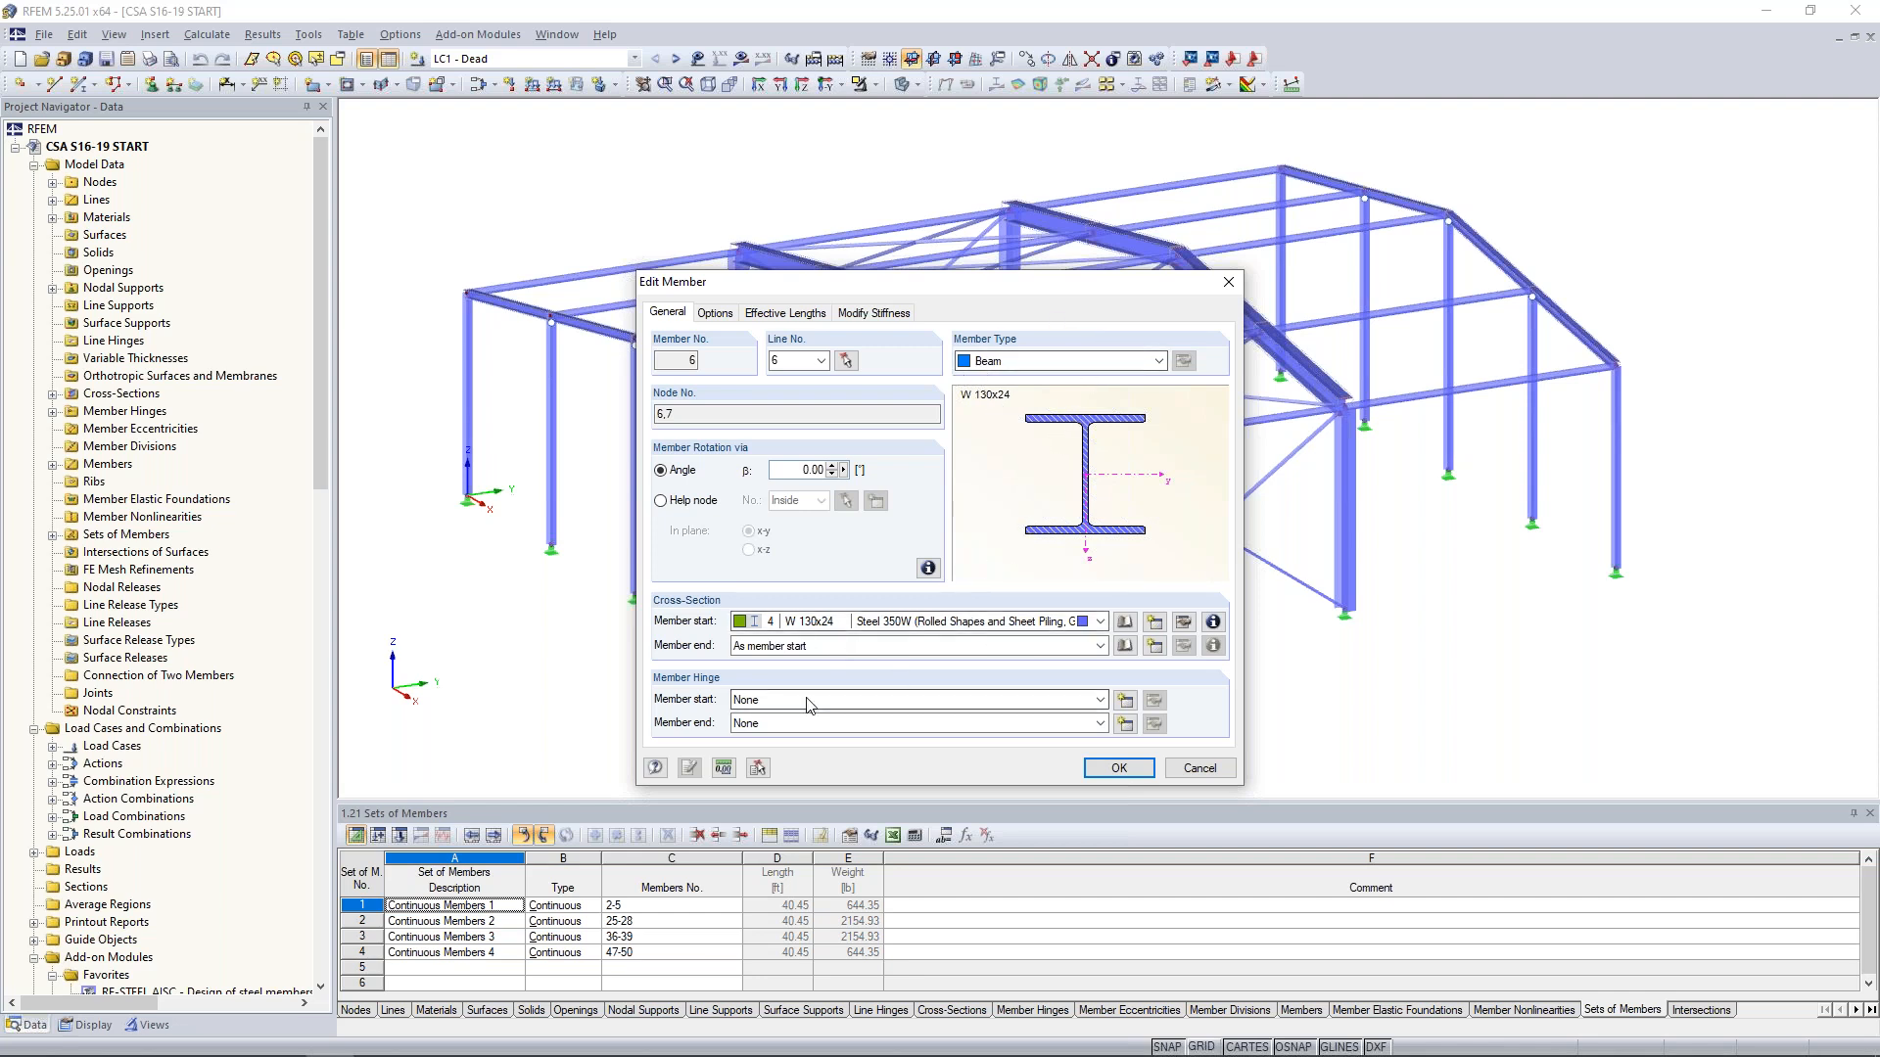
left_click(1201, 770)
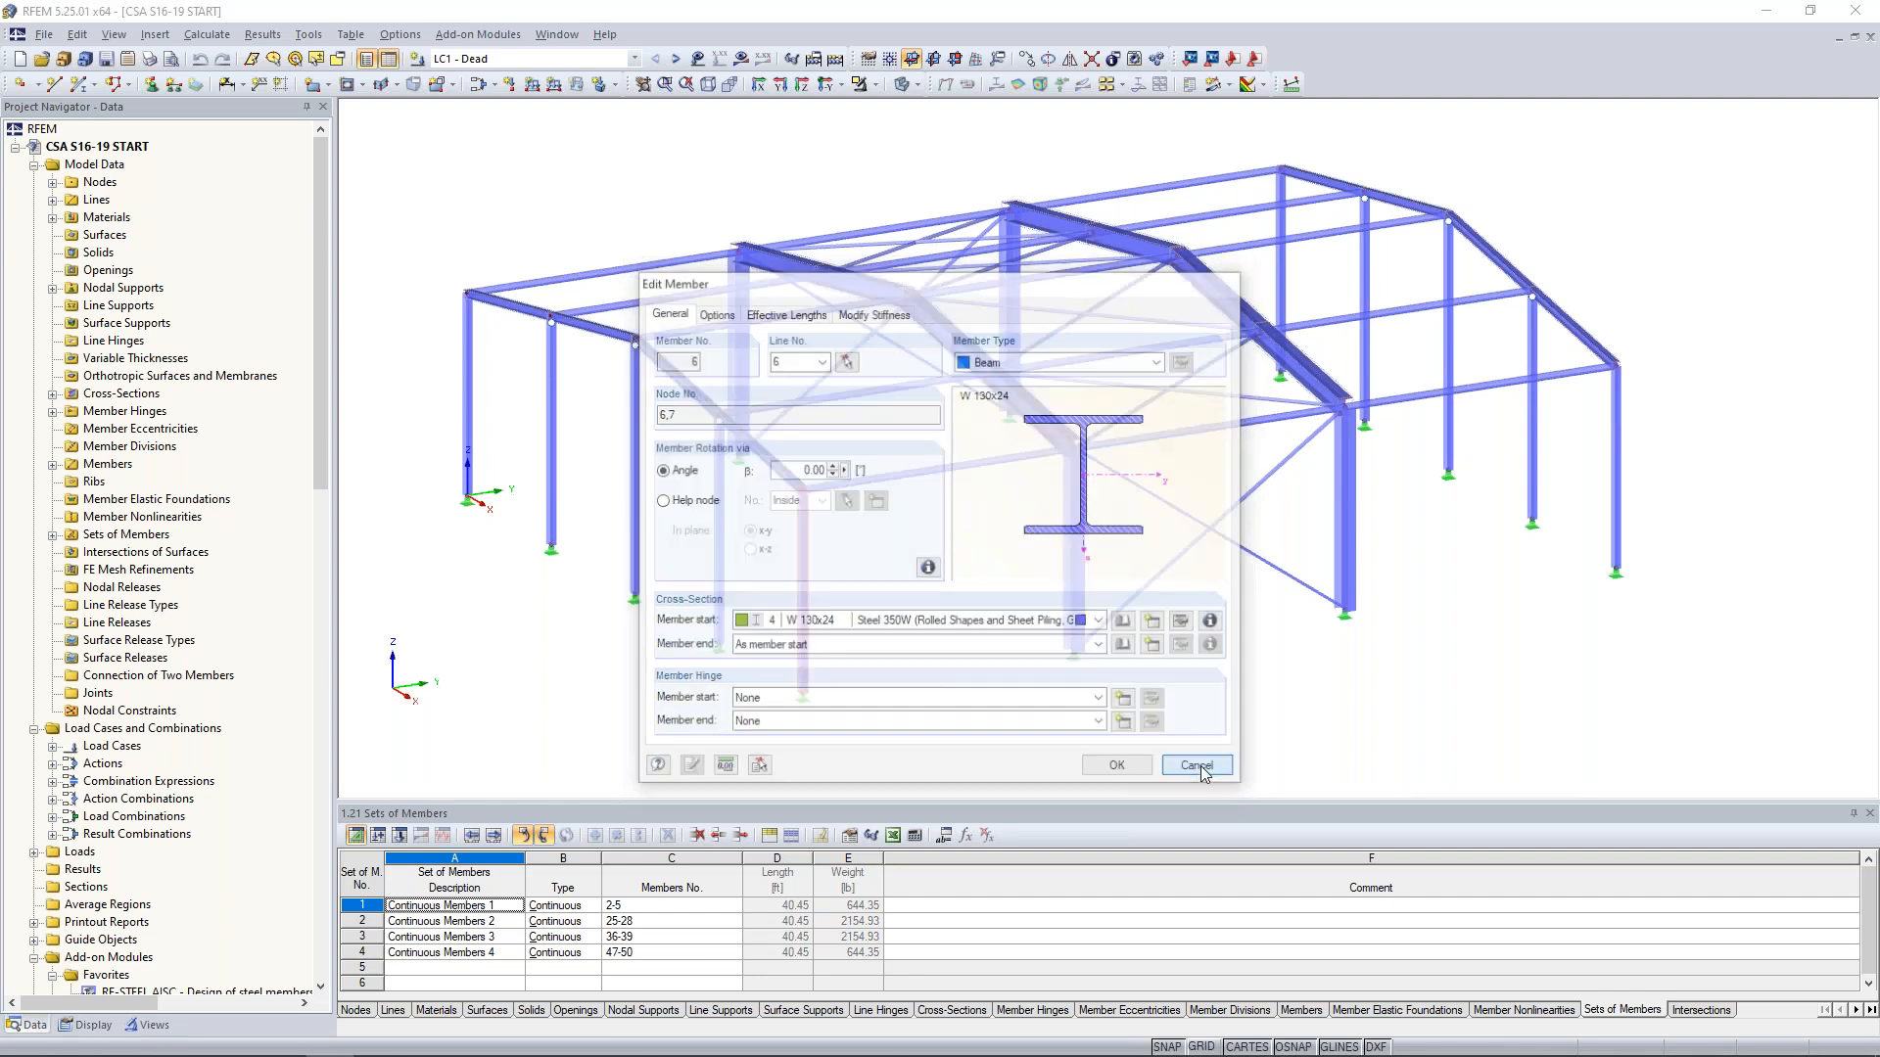
left_click(745, 584)
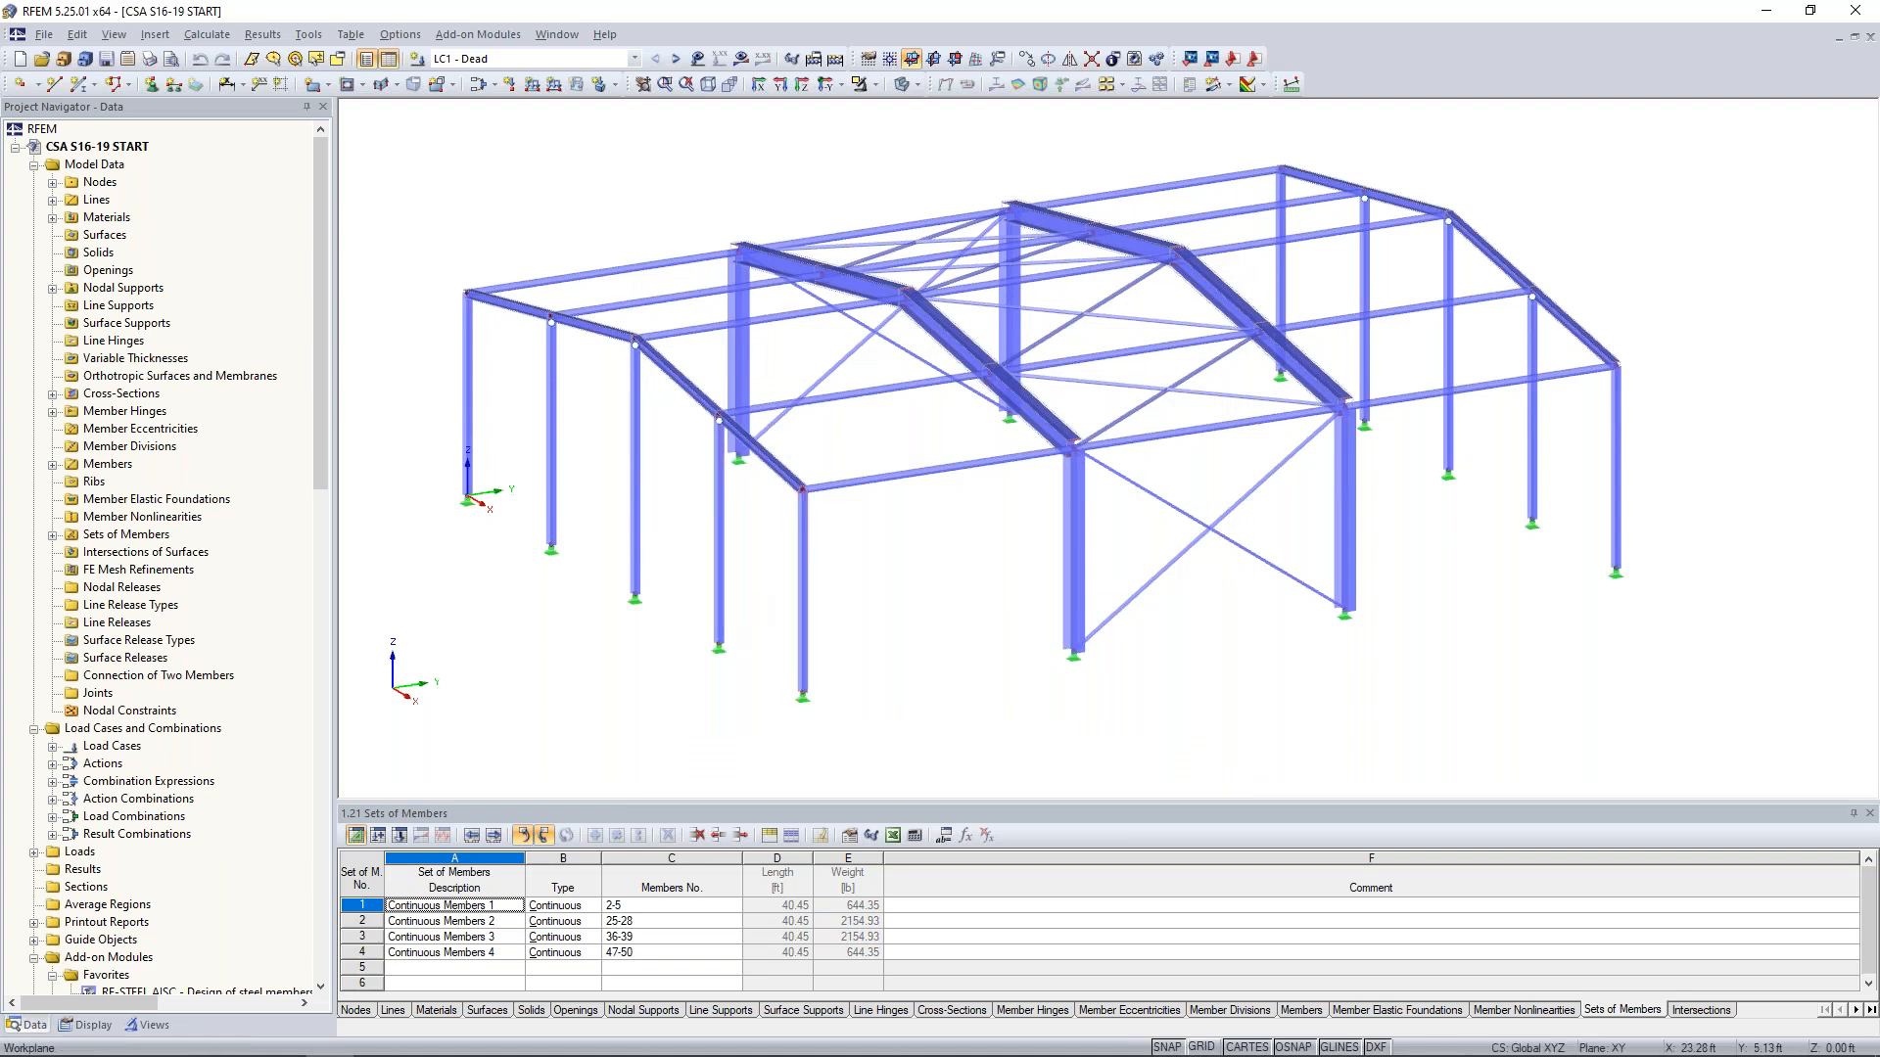
double_click(724, 558)
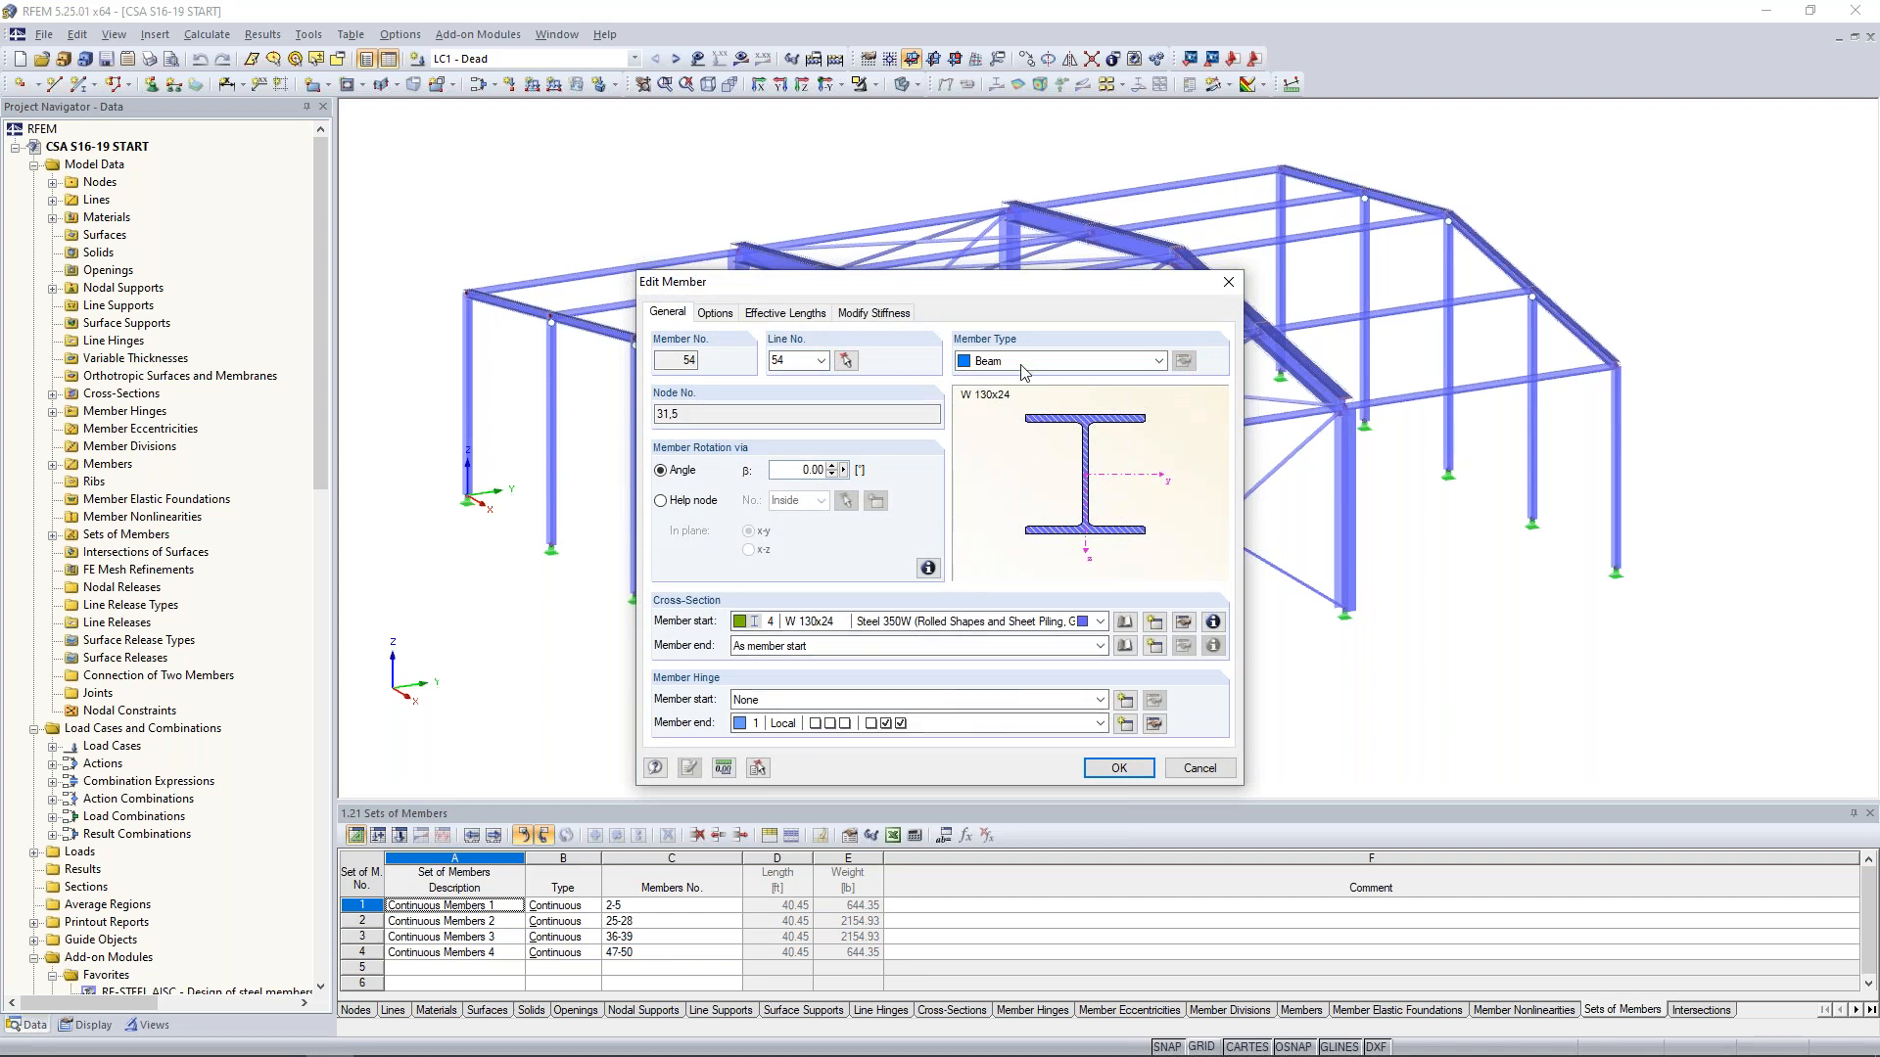
left_click_drag(1018, 280, 1194, 245)
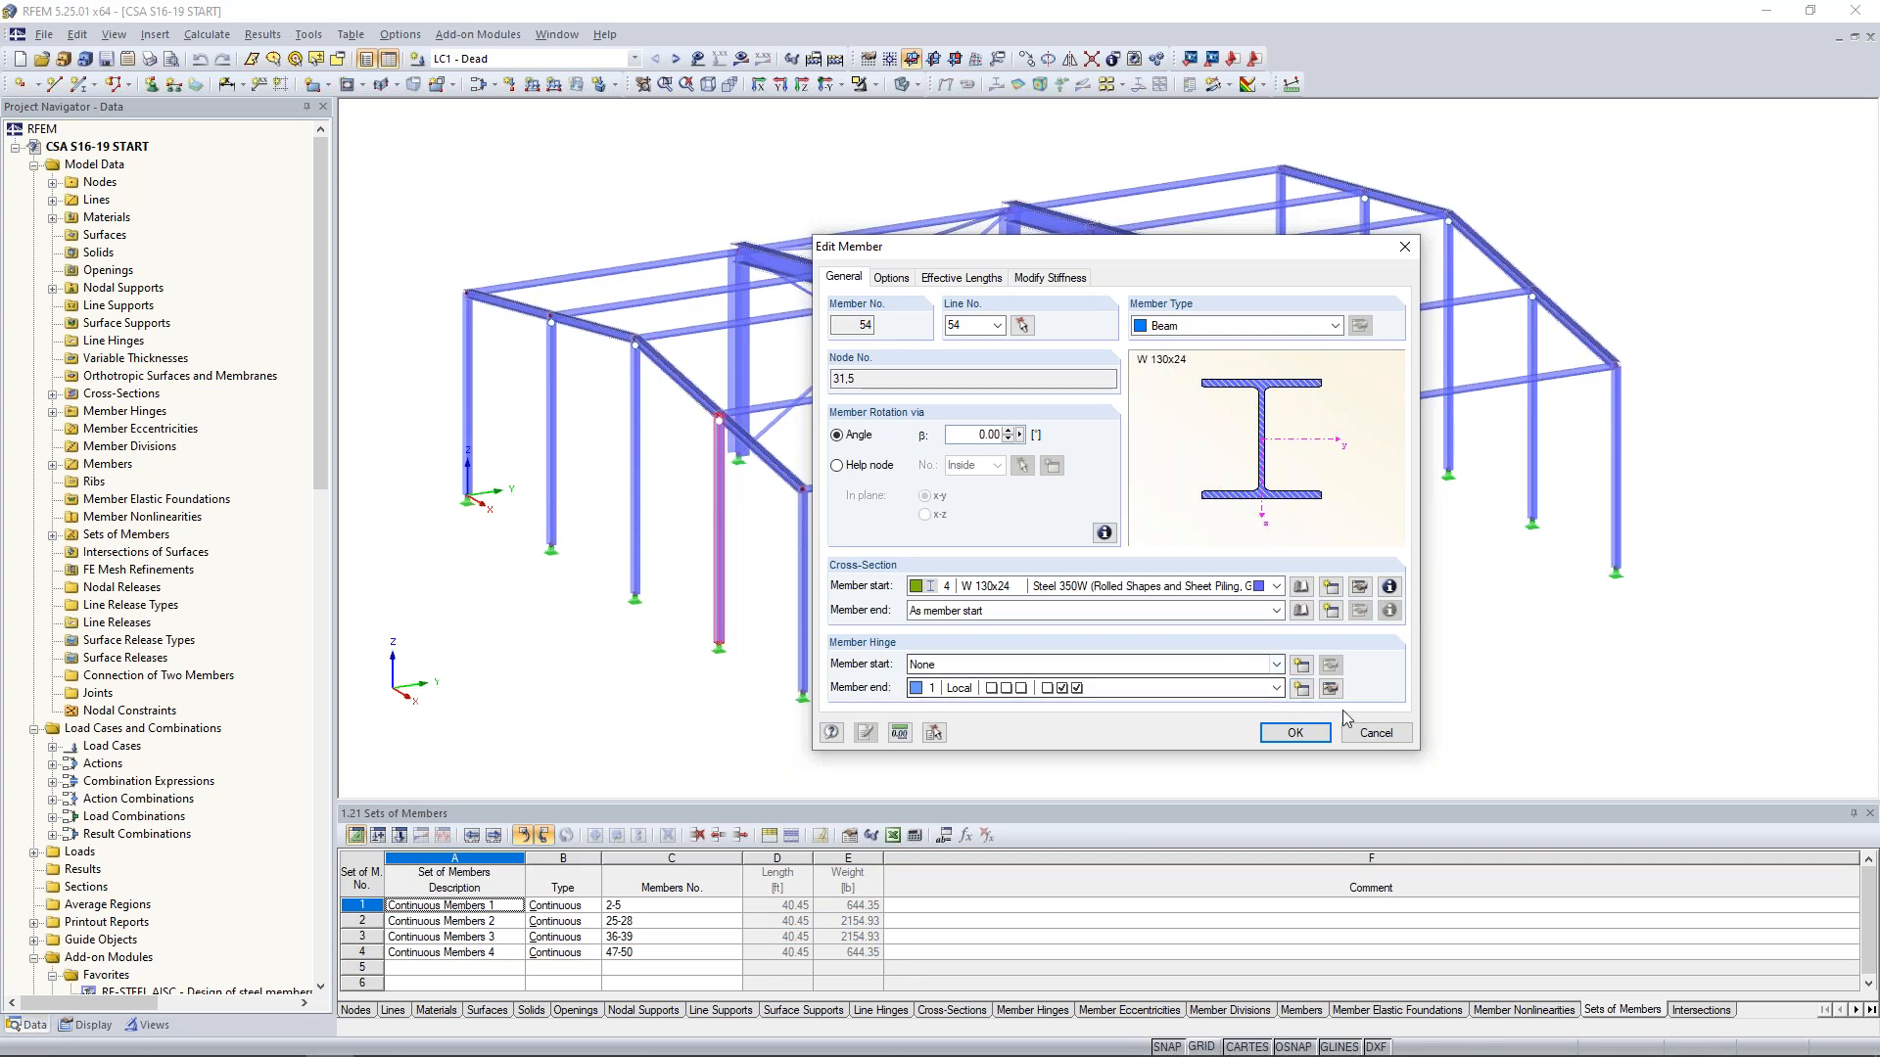
left_click(1374, 734)
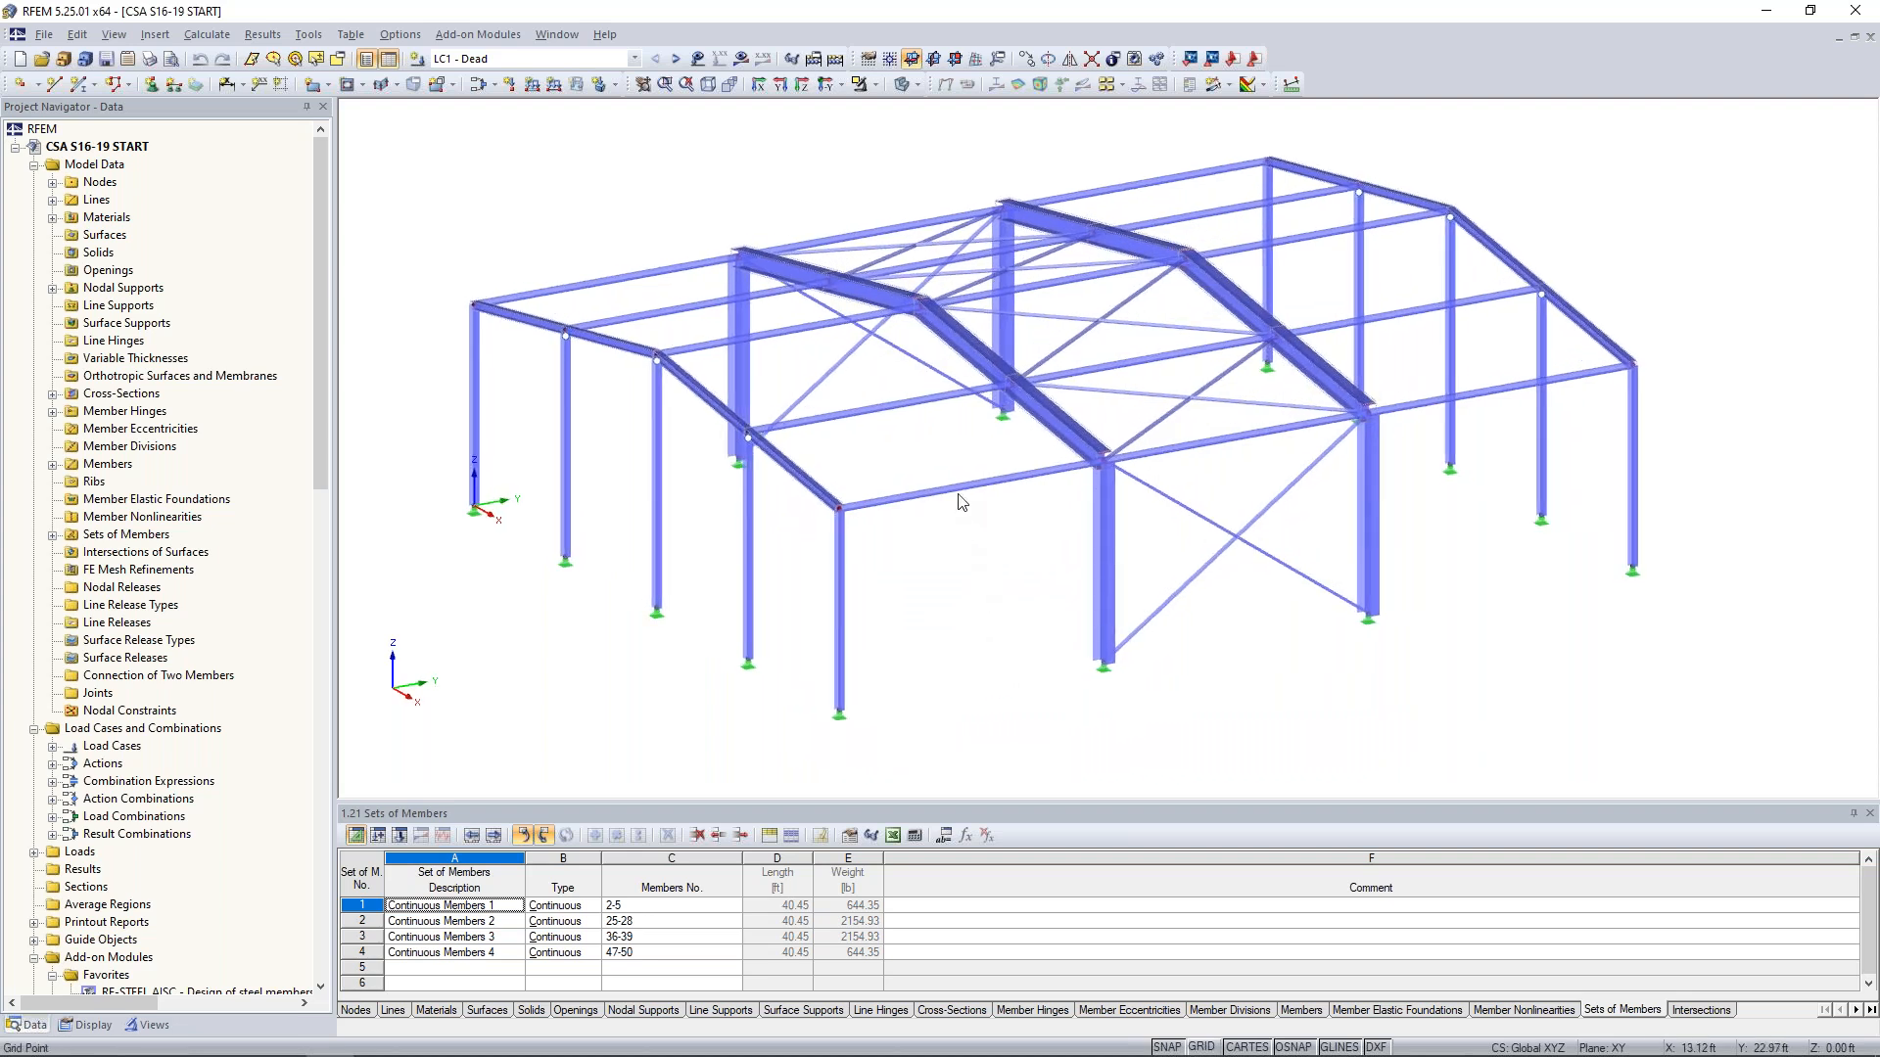
- Inspect the member type and cross-section of the eave strut between the front end wall and the first interior frame, without changes
double_click(959, 494)
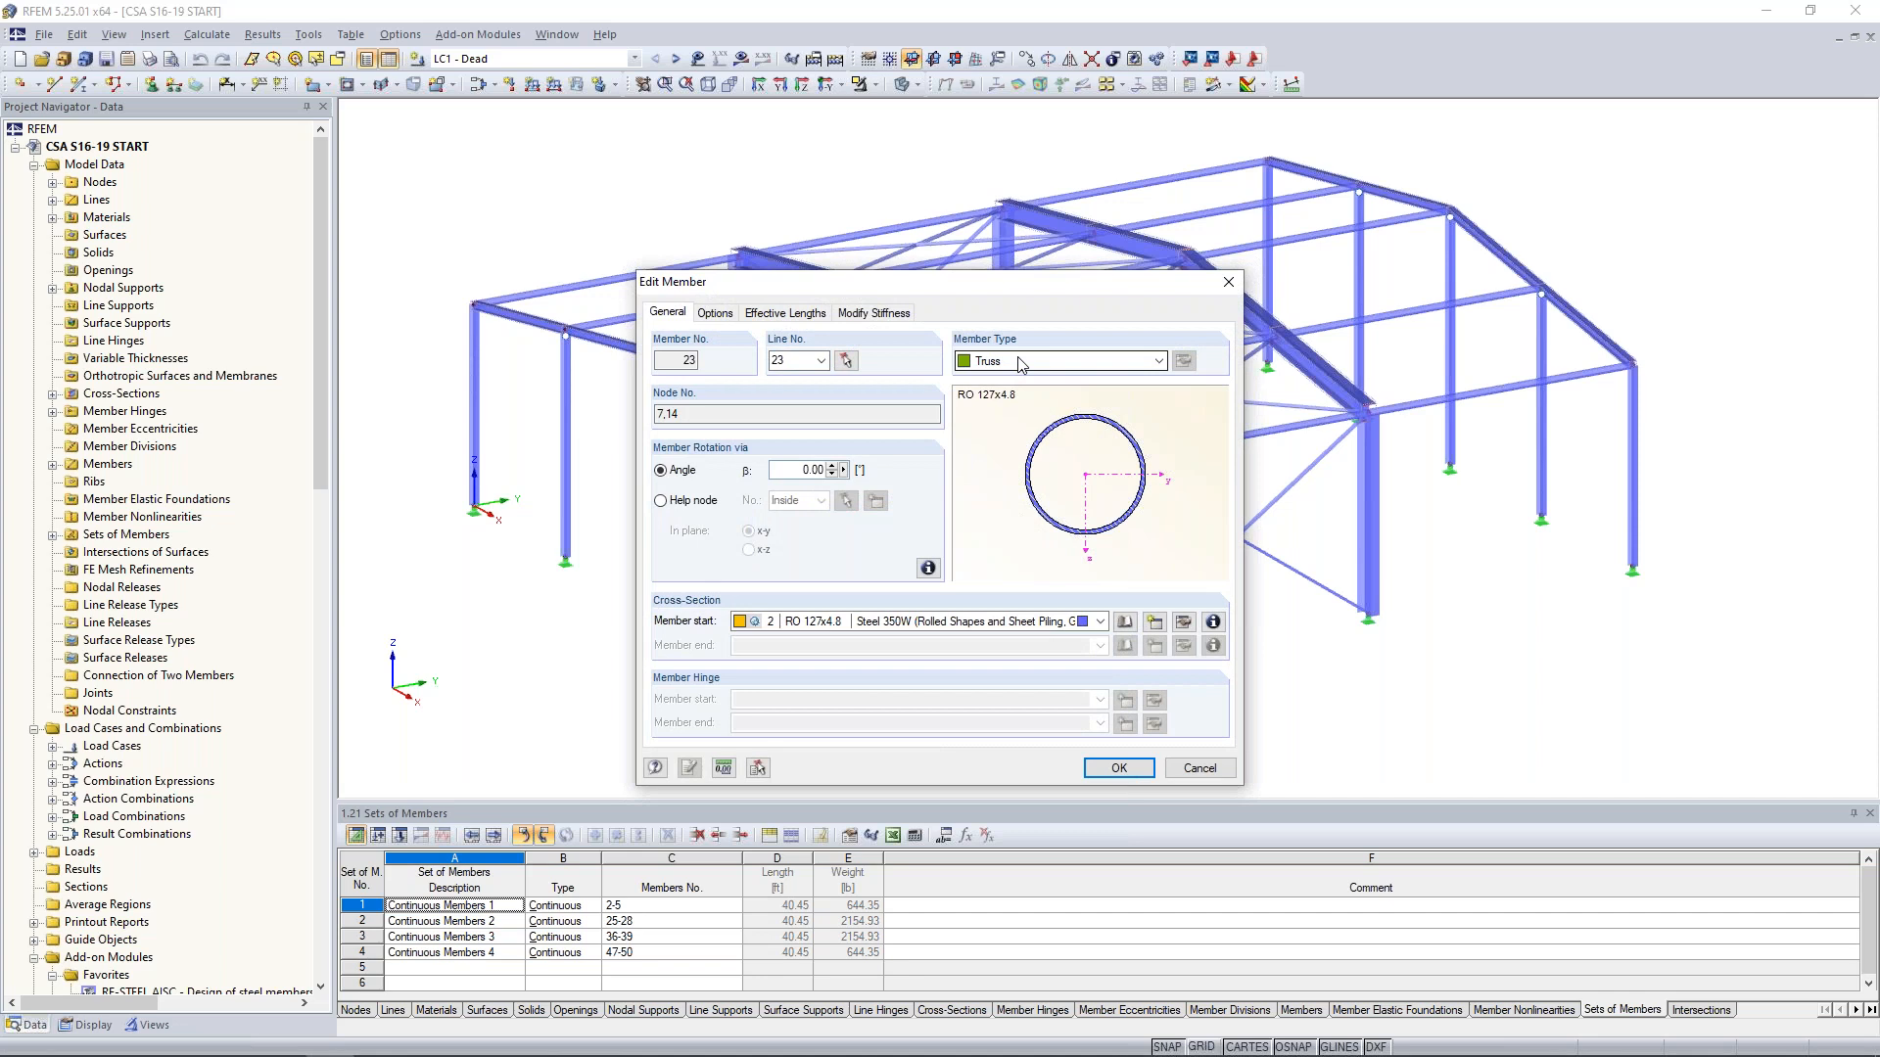
left_click(1021, 362)
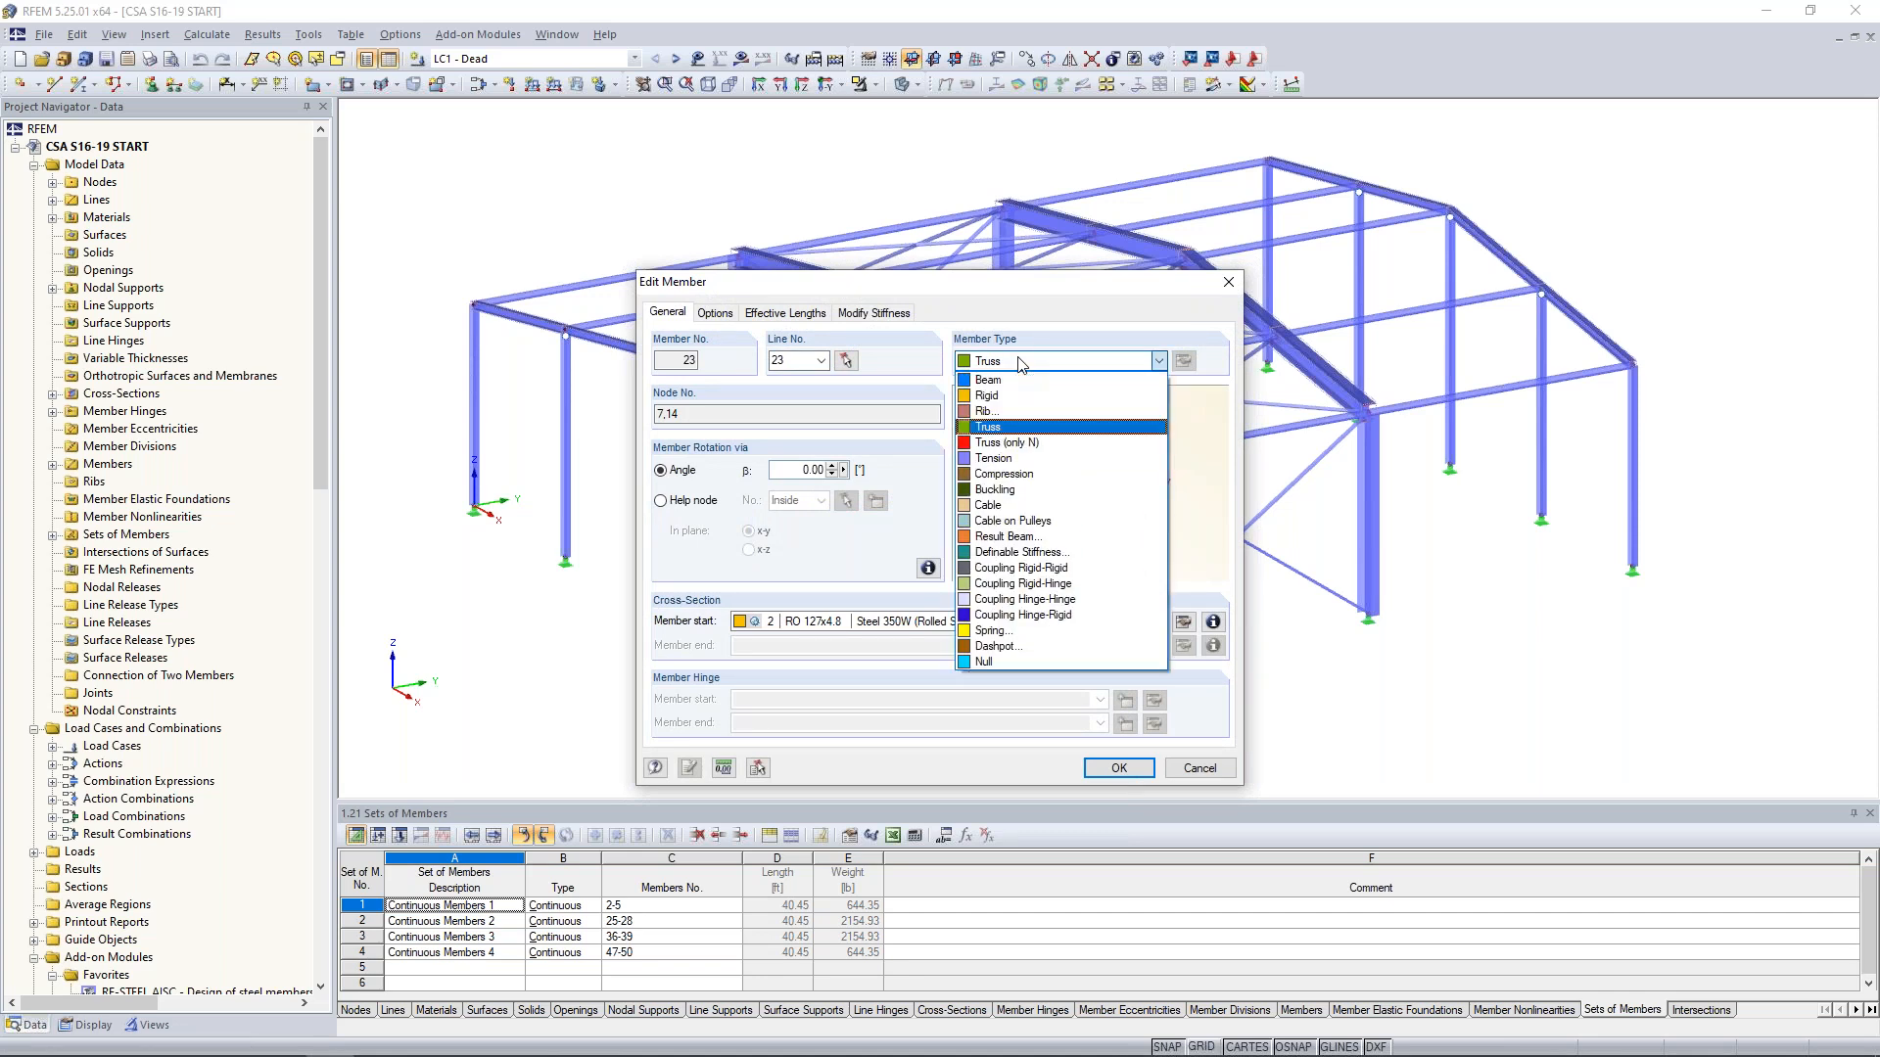
left_click(1021, 362)
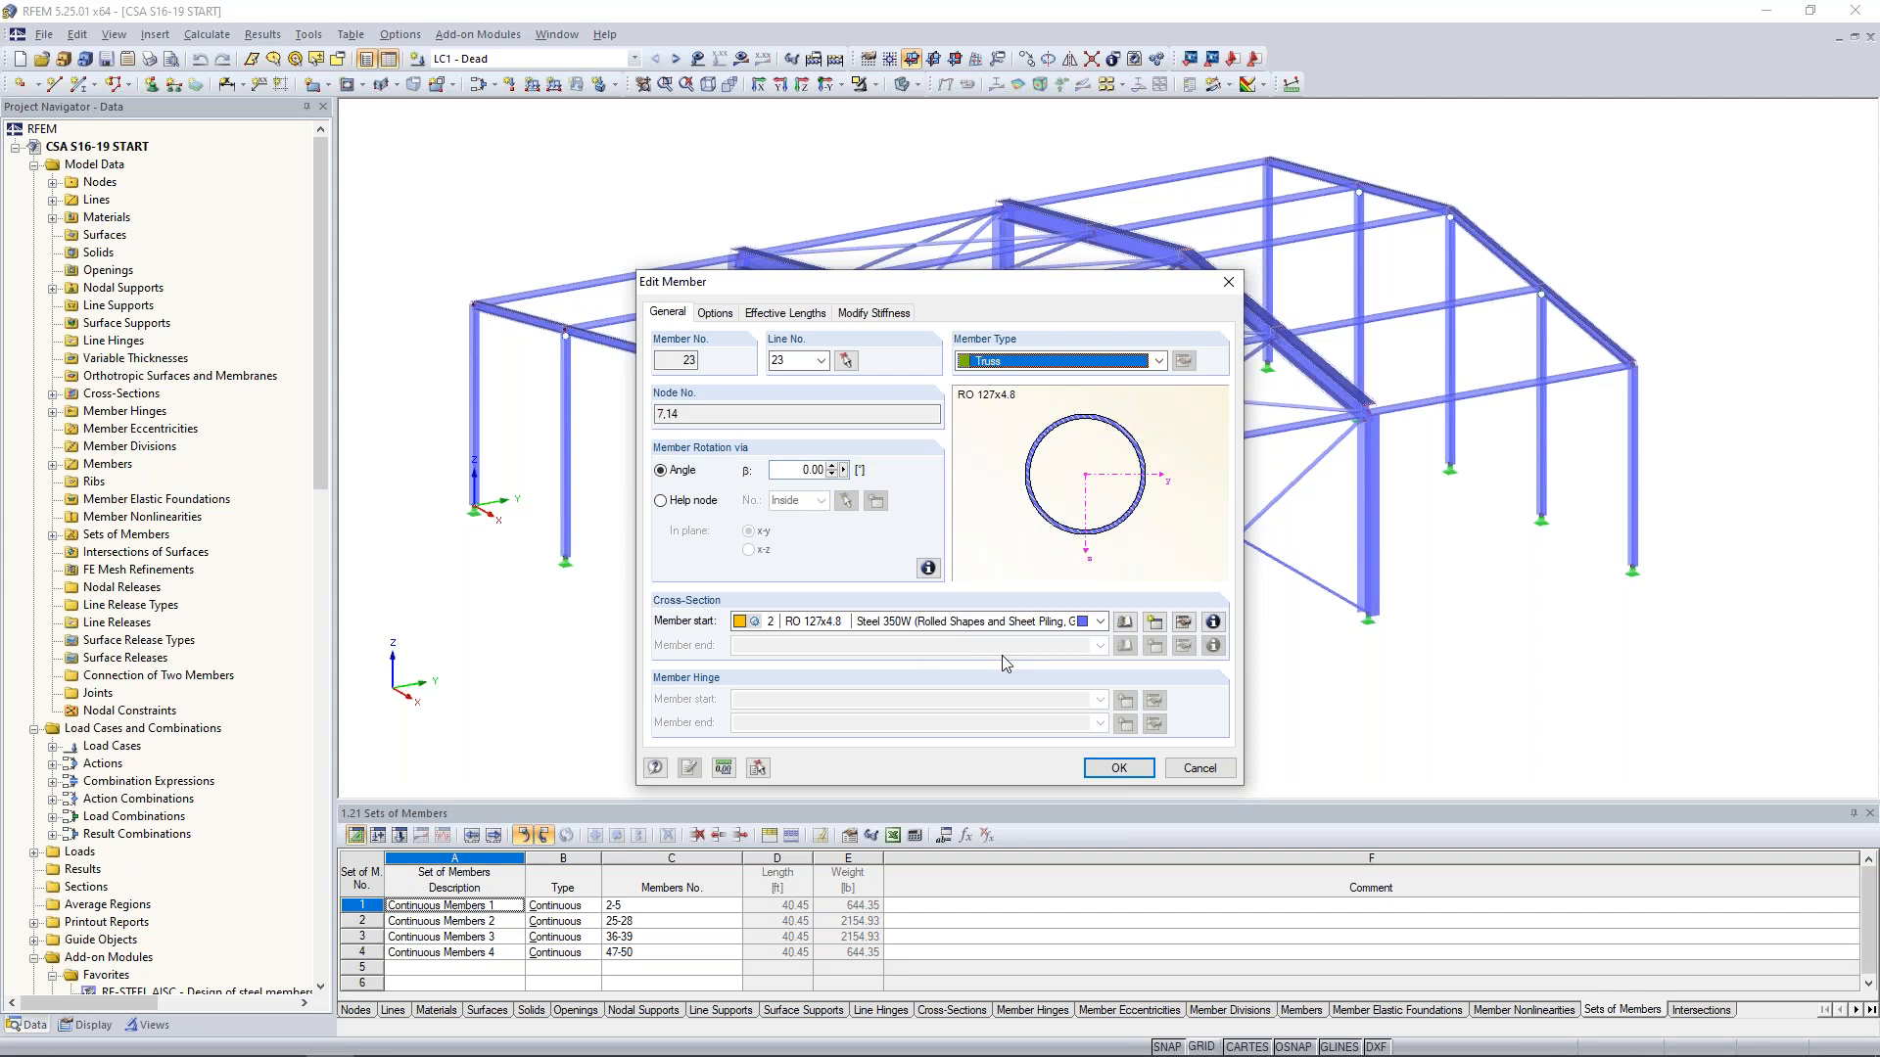
left_click(1194, 770)
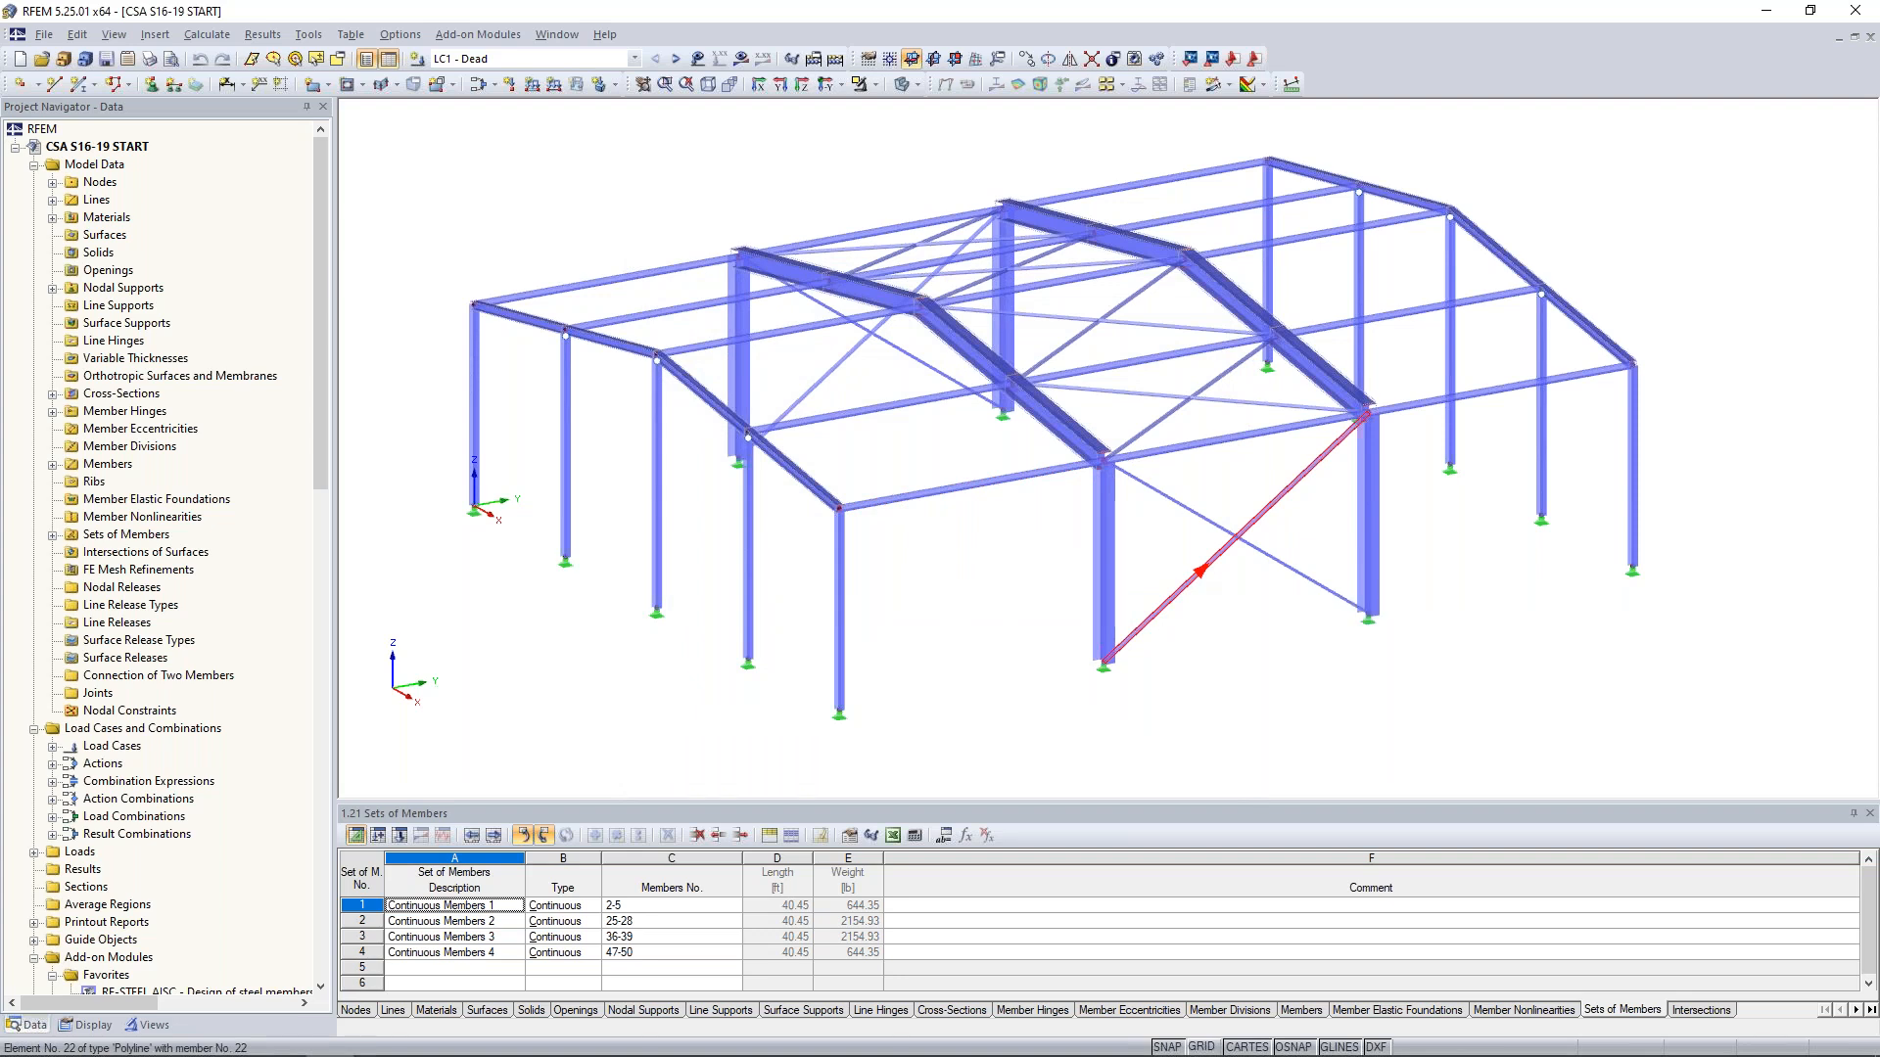
- Inspect the member type and cross-section of wall diagonal brace 22, including the member type options, and close without changes
double_click(1222, 551)
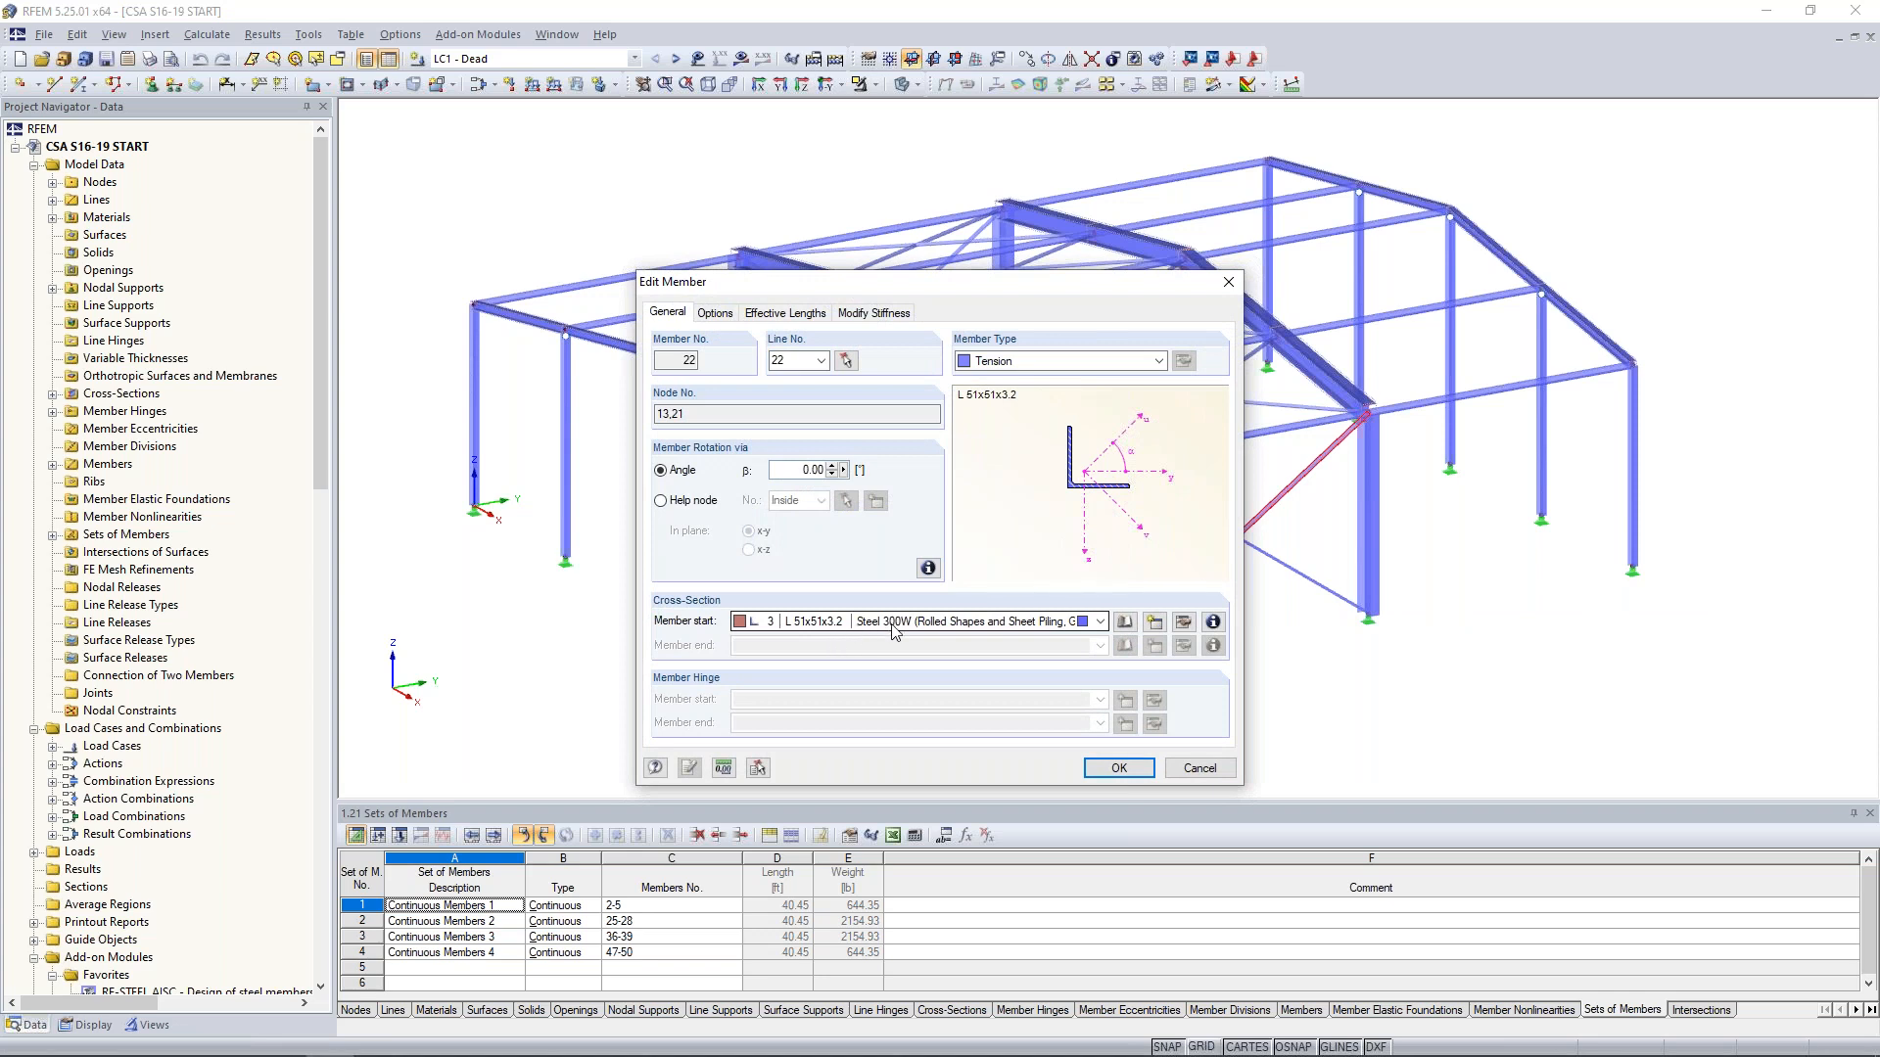
left_click(1038, 366)
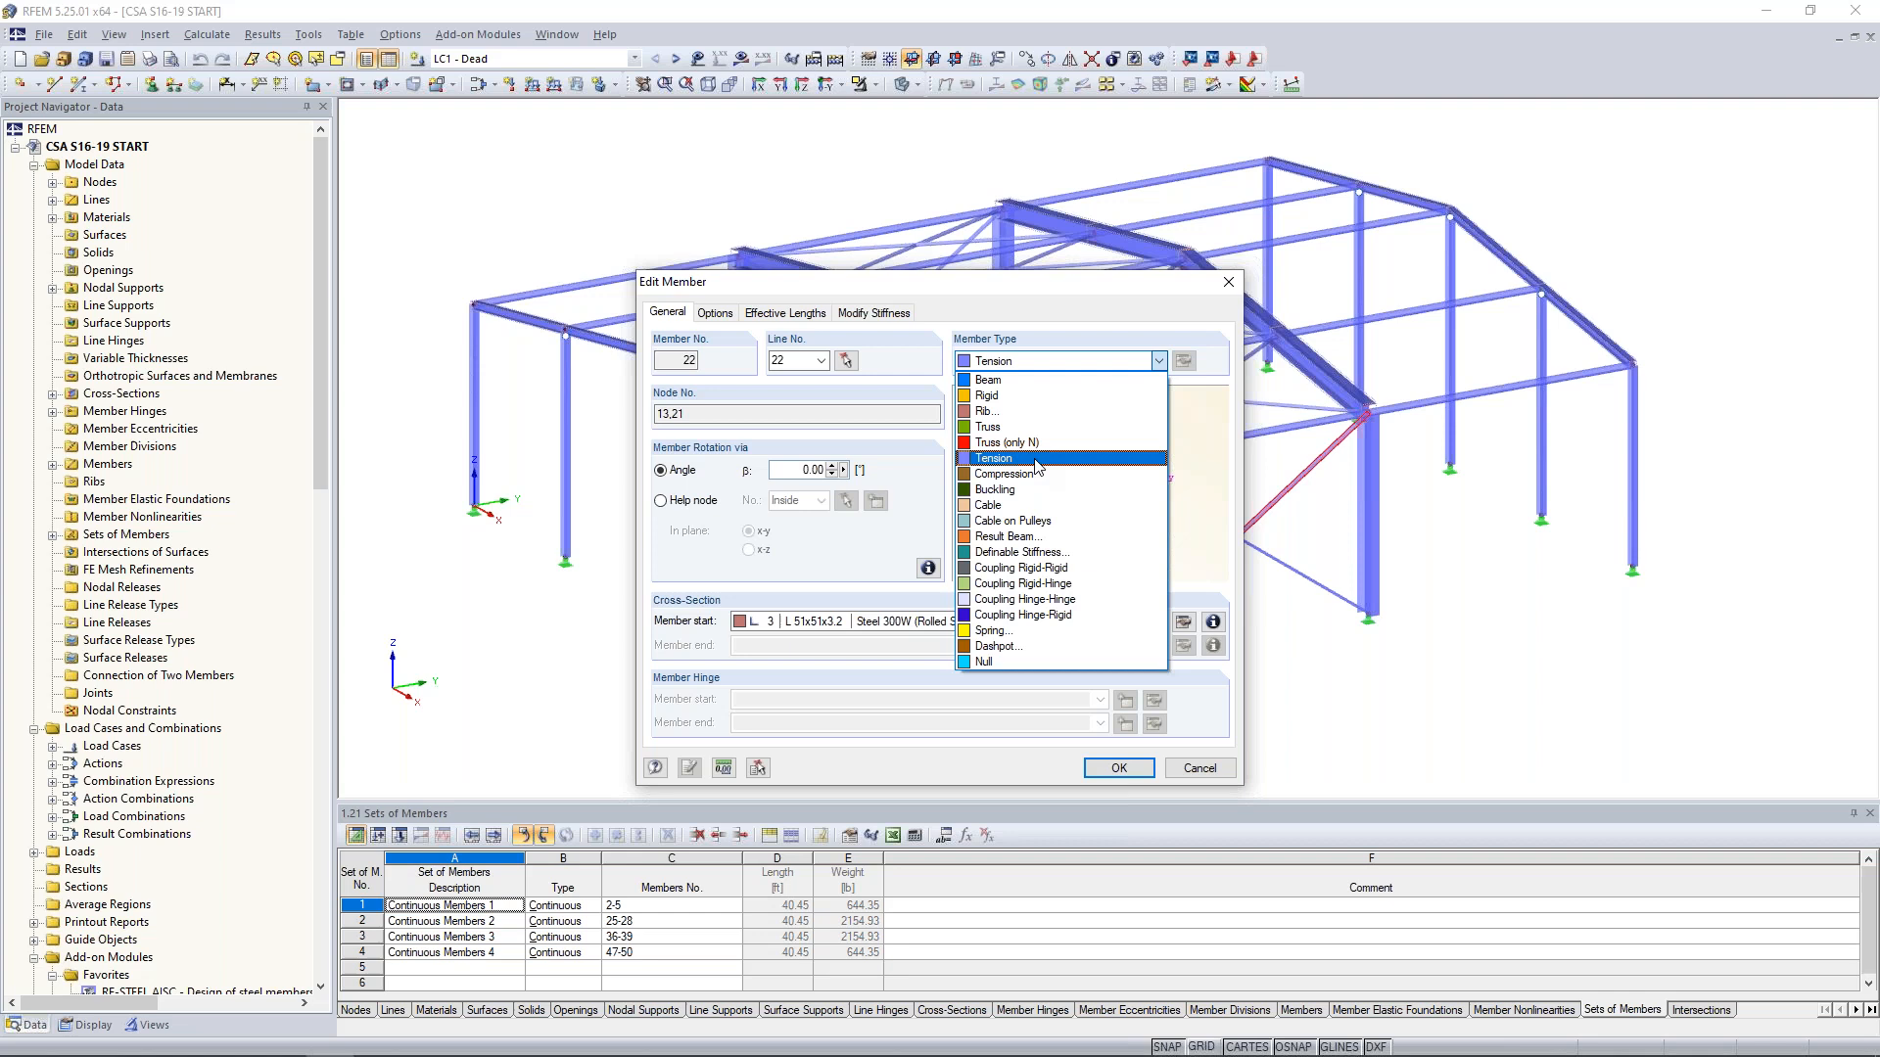
left_click(1163, 319)
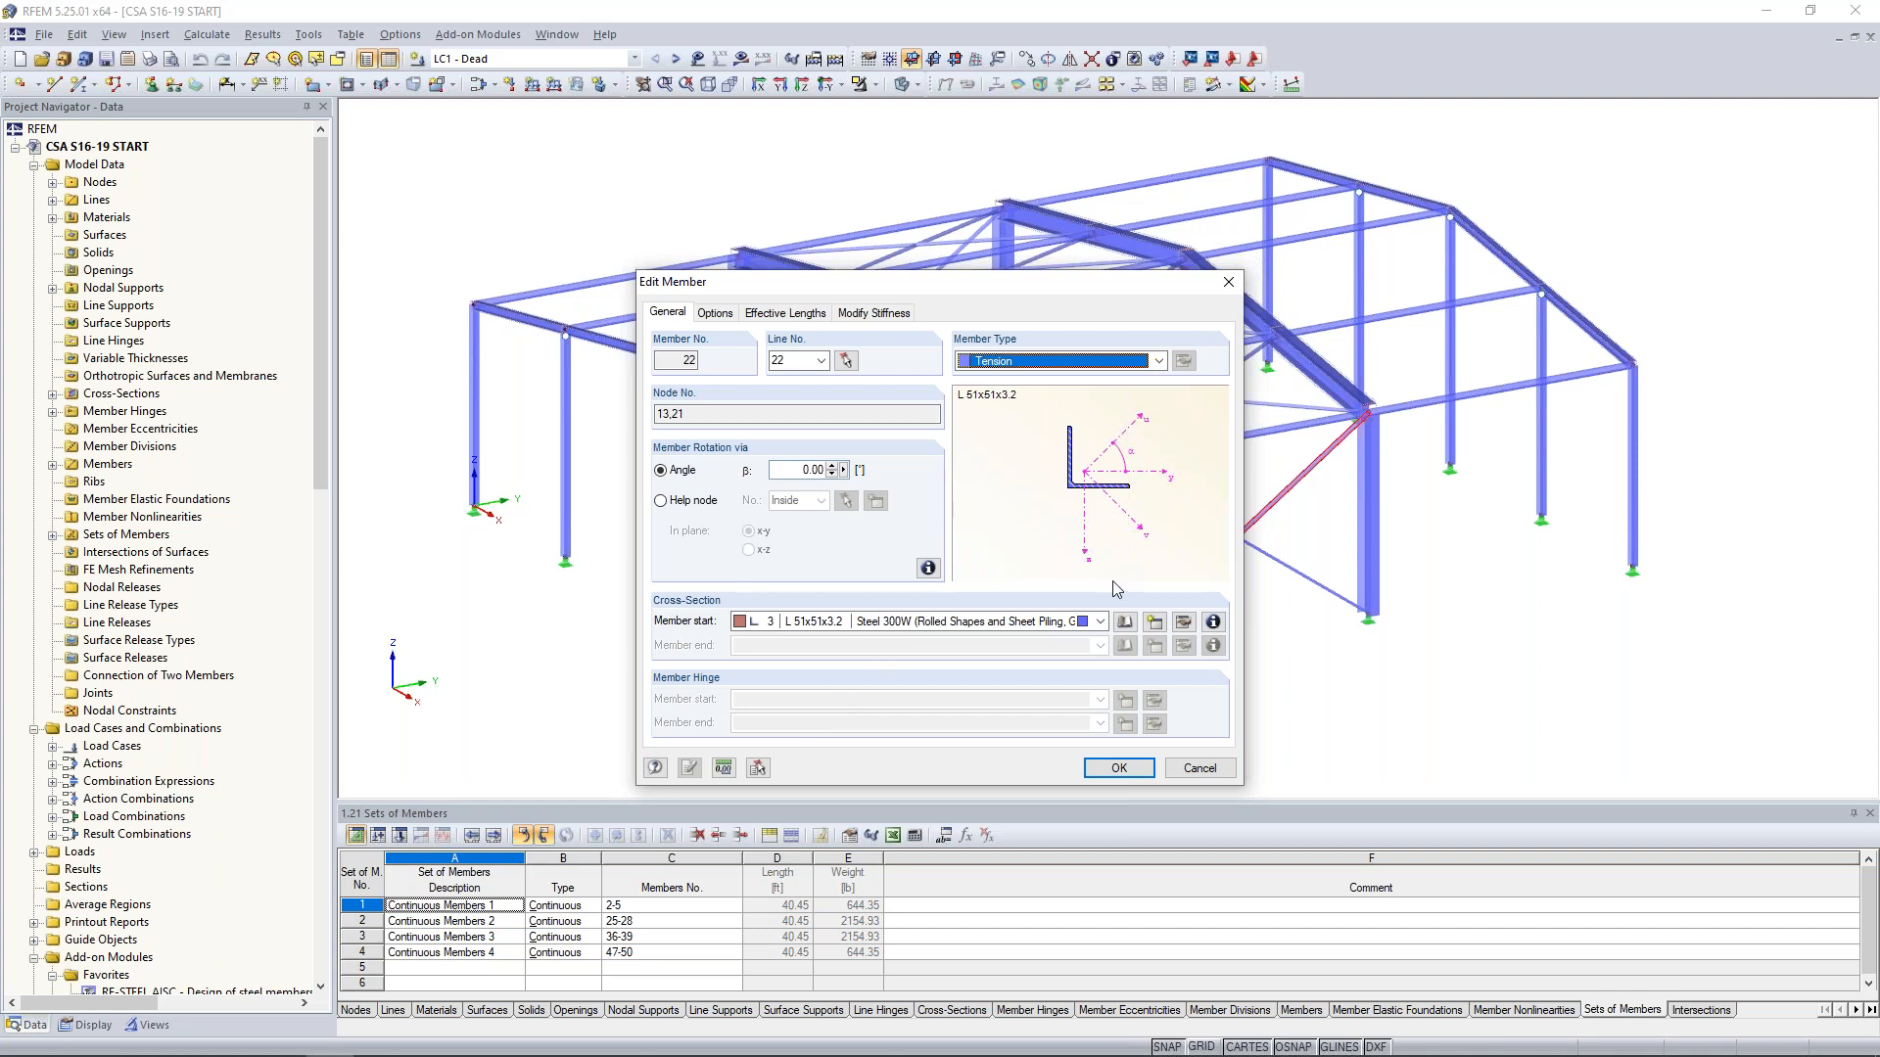
left_click(1195, 765)
- Review the detectable sets of members for the front interior frame's selected rafter members without creating a set
middle_click_drag(1195, 758, 1078, 650, "ctrl")
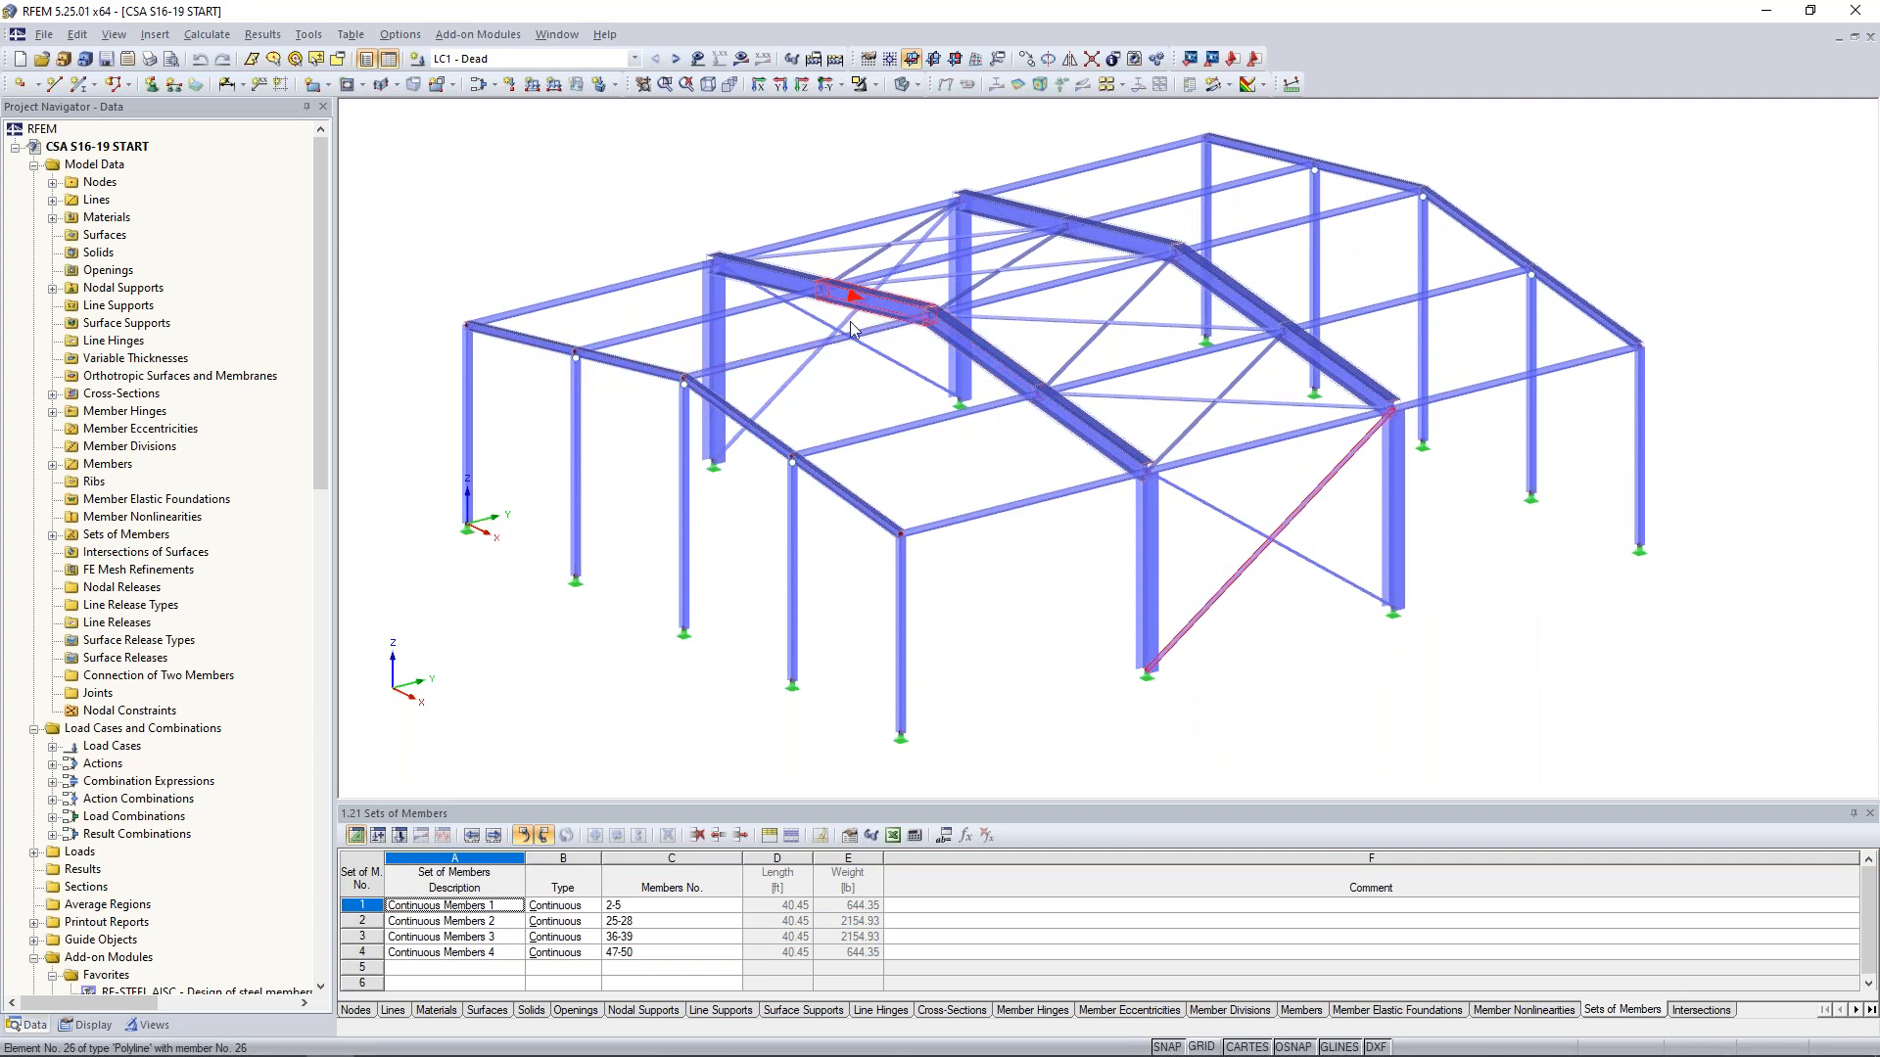
mouse_move(964, 456)
middle_mouse_down("ctrl")
mouse_move(1038, 478)
mouse_move(989, 446)
middle_mouse_up("ctrl")
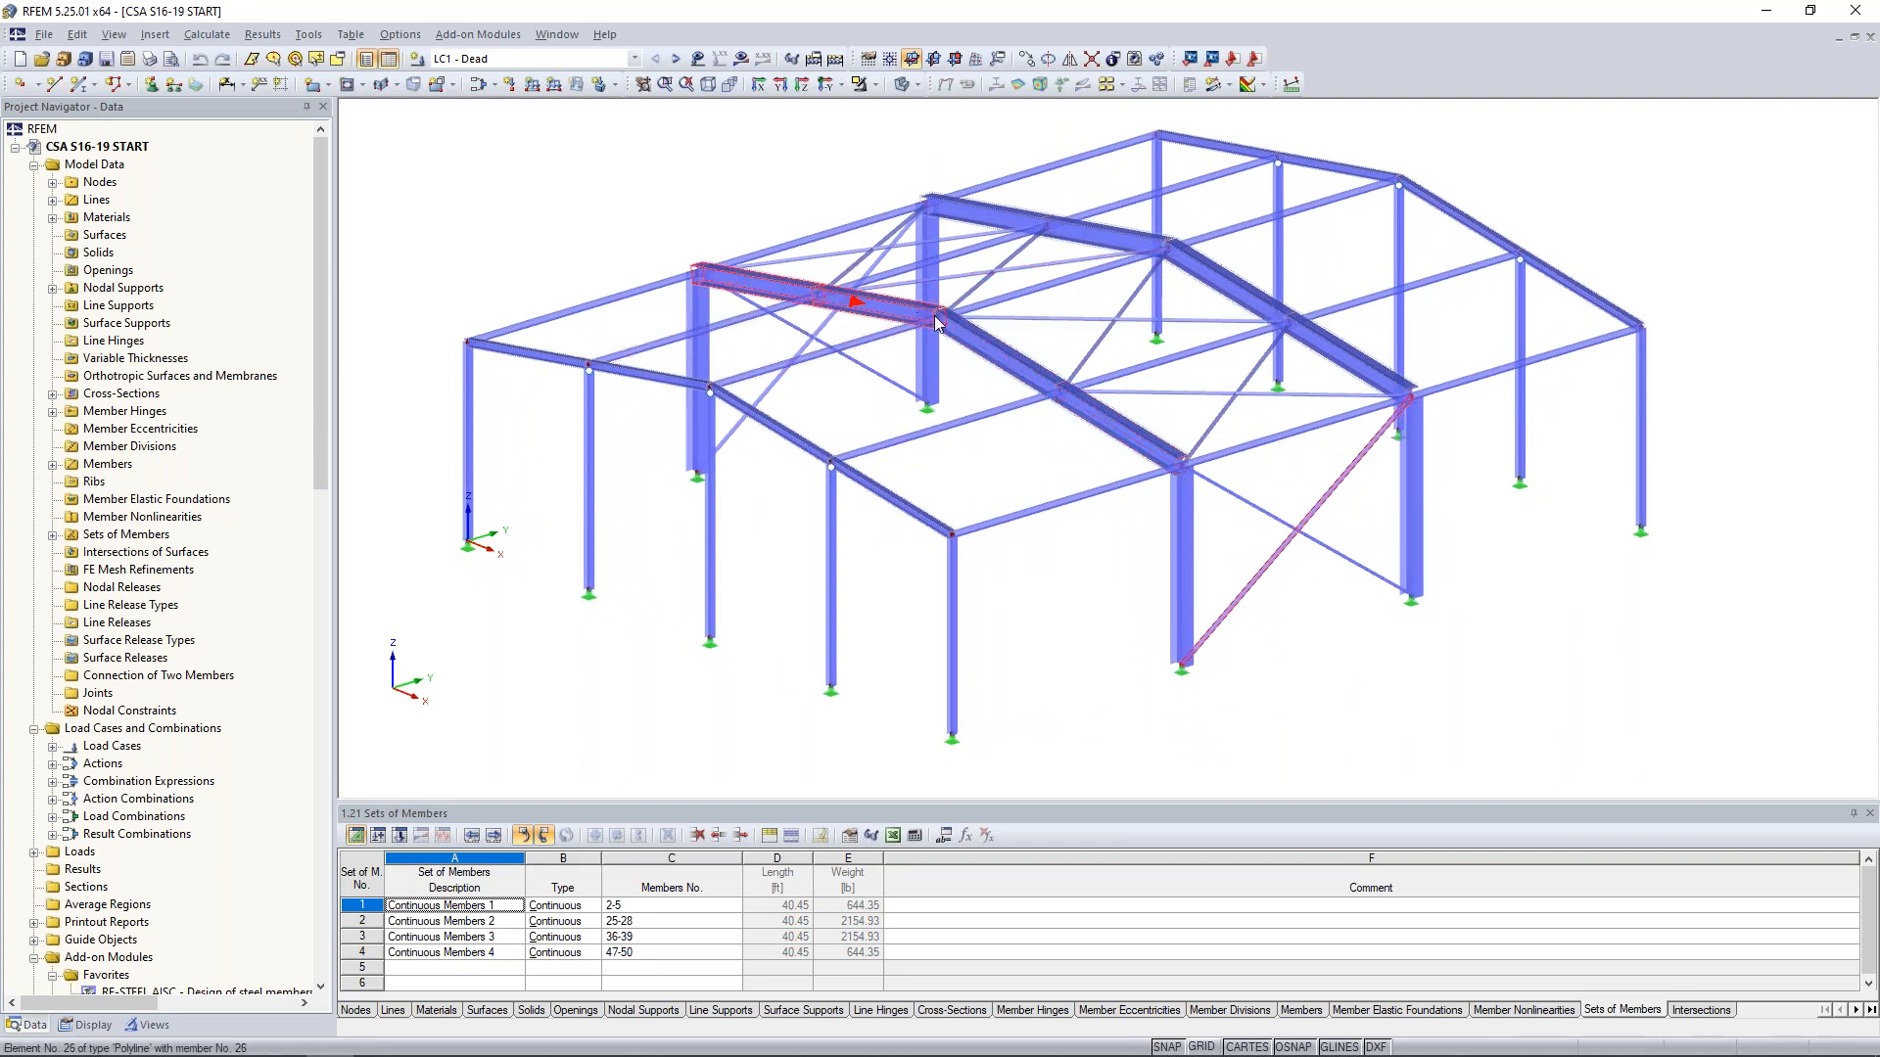
right_click(997, 362)
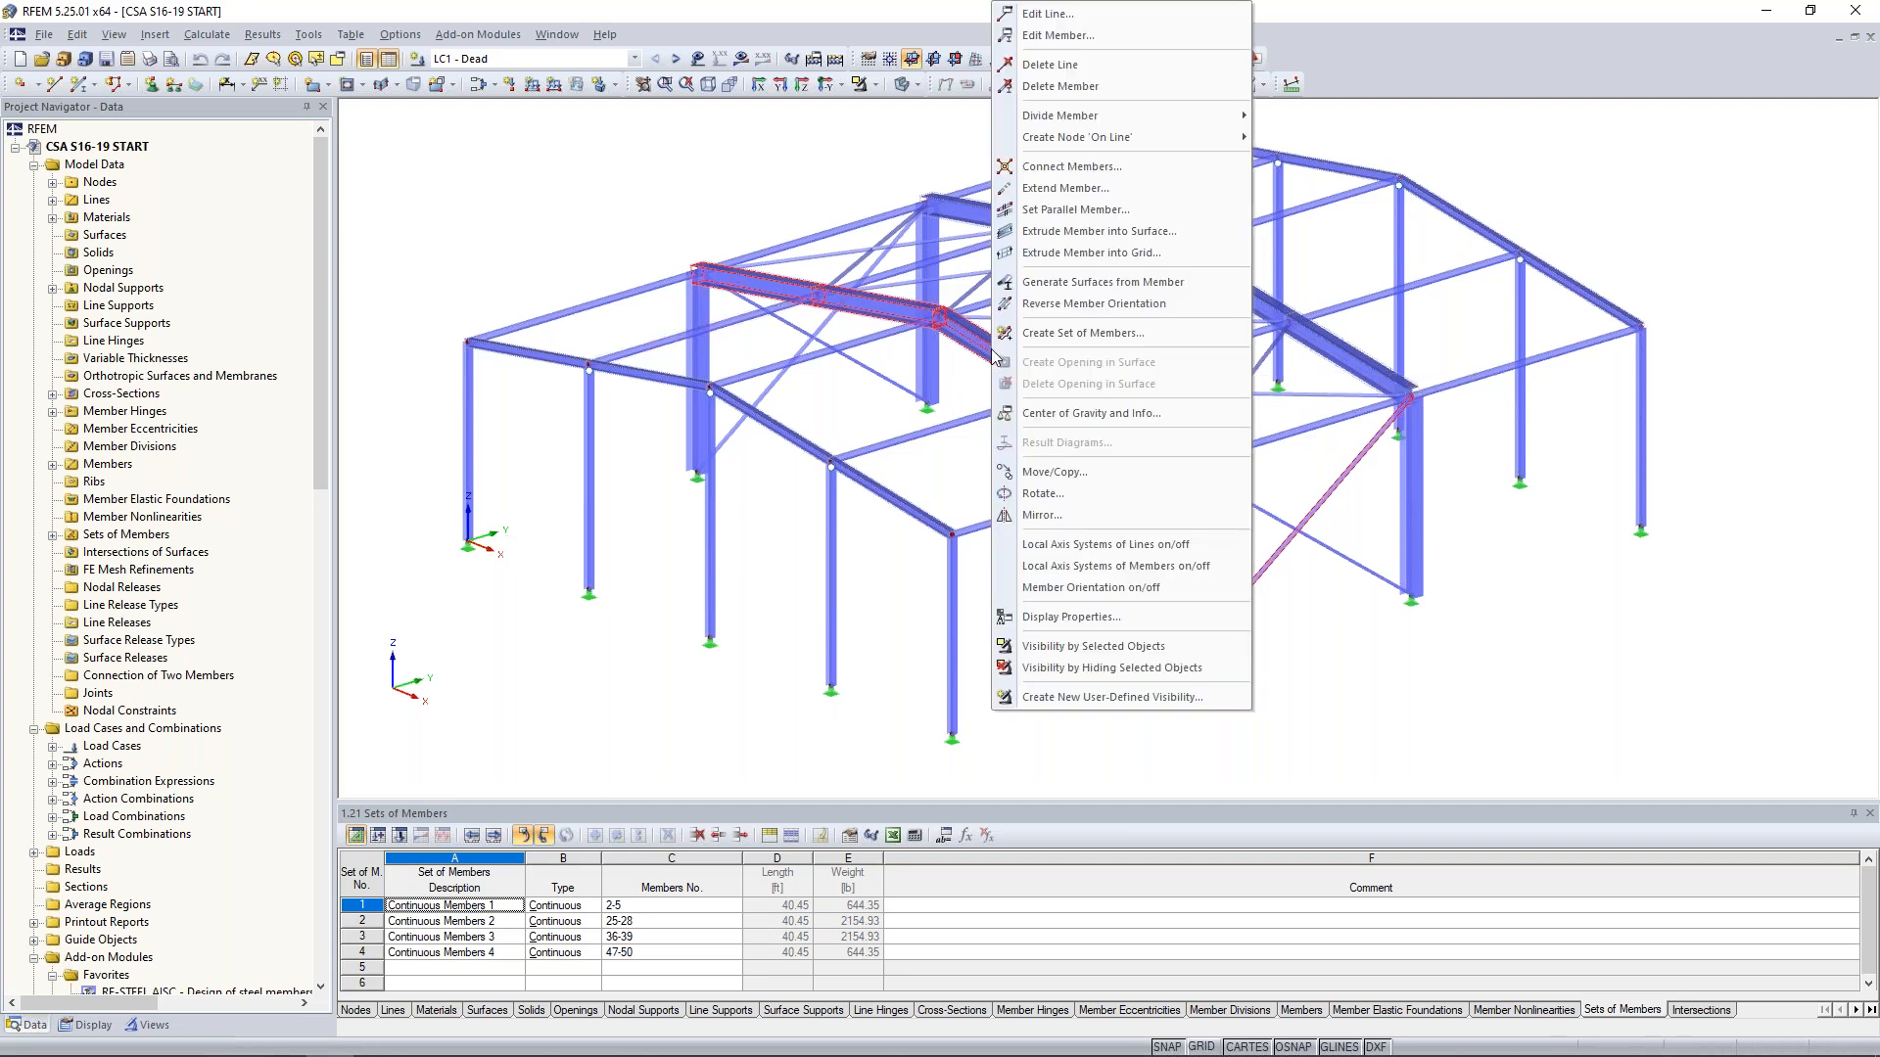
left_click(1042, 334)
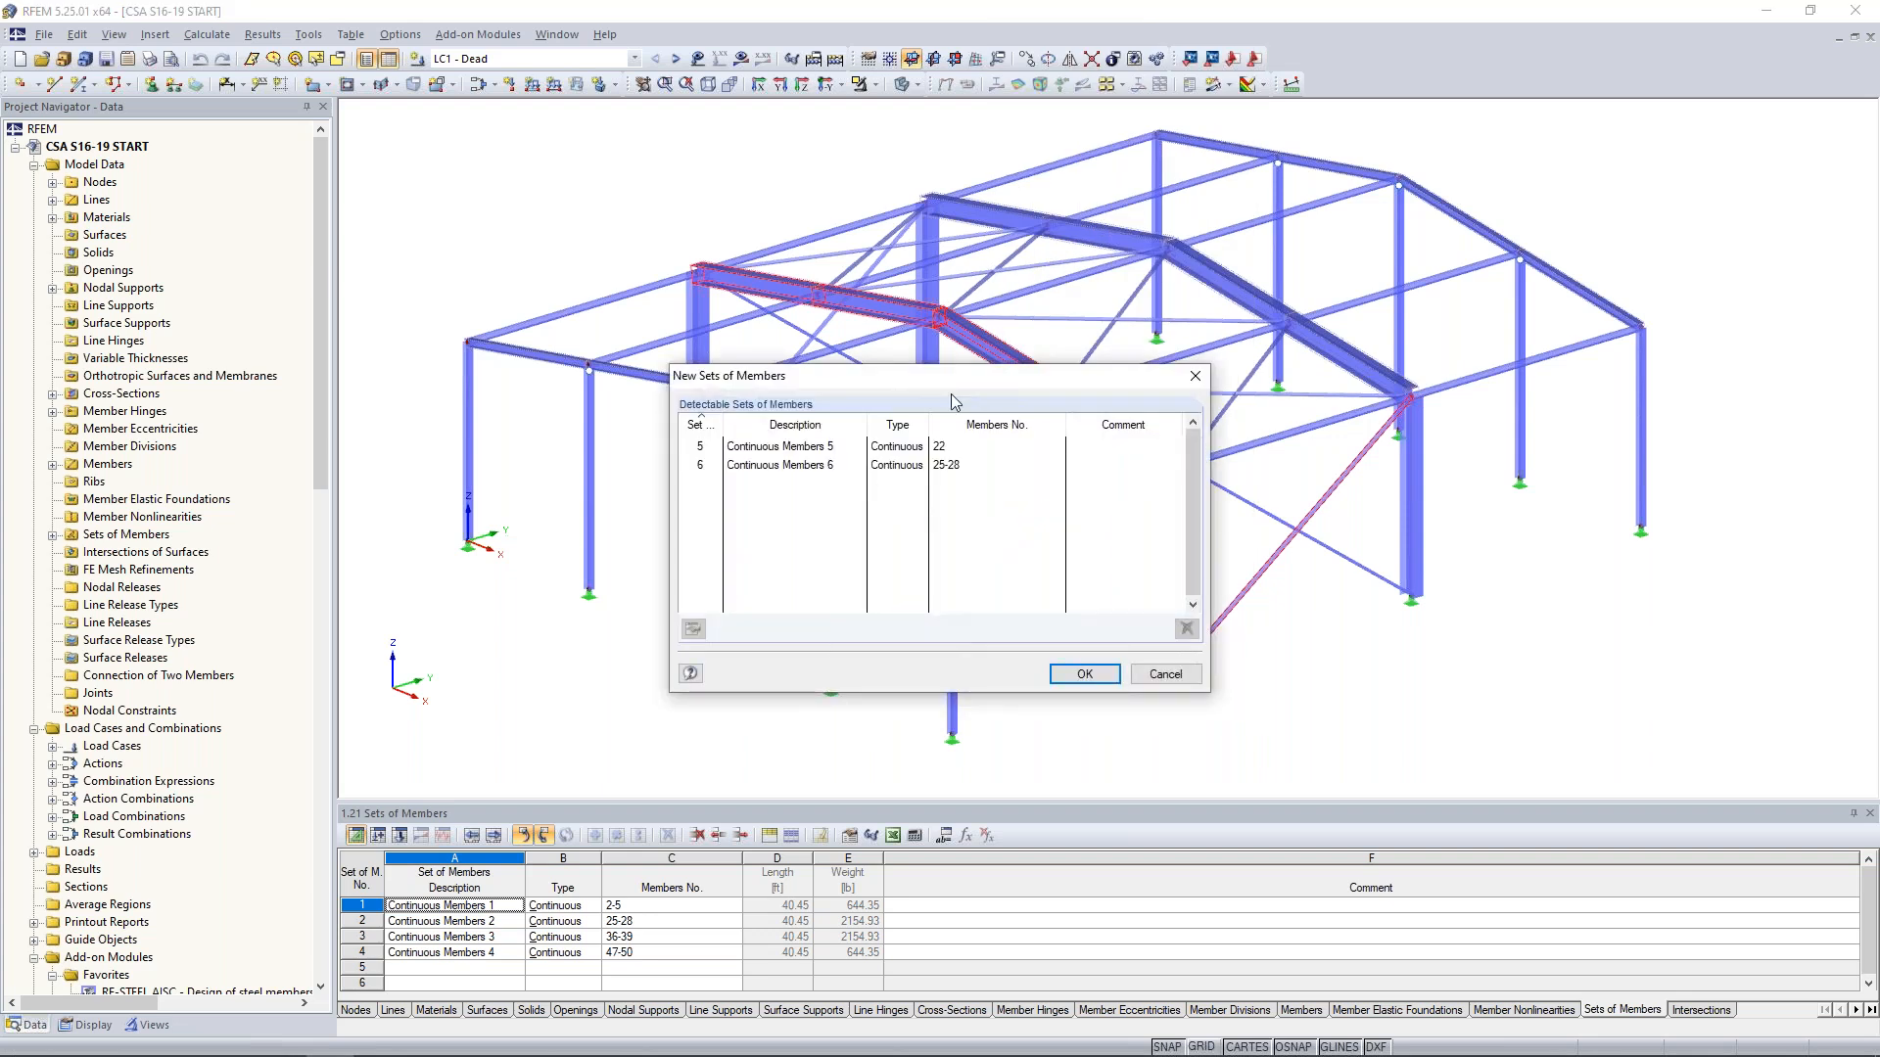
left_click(910, 447)
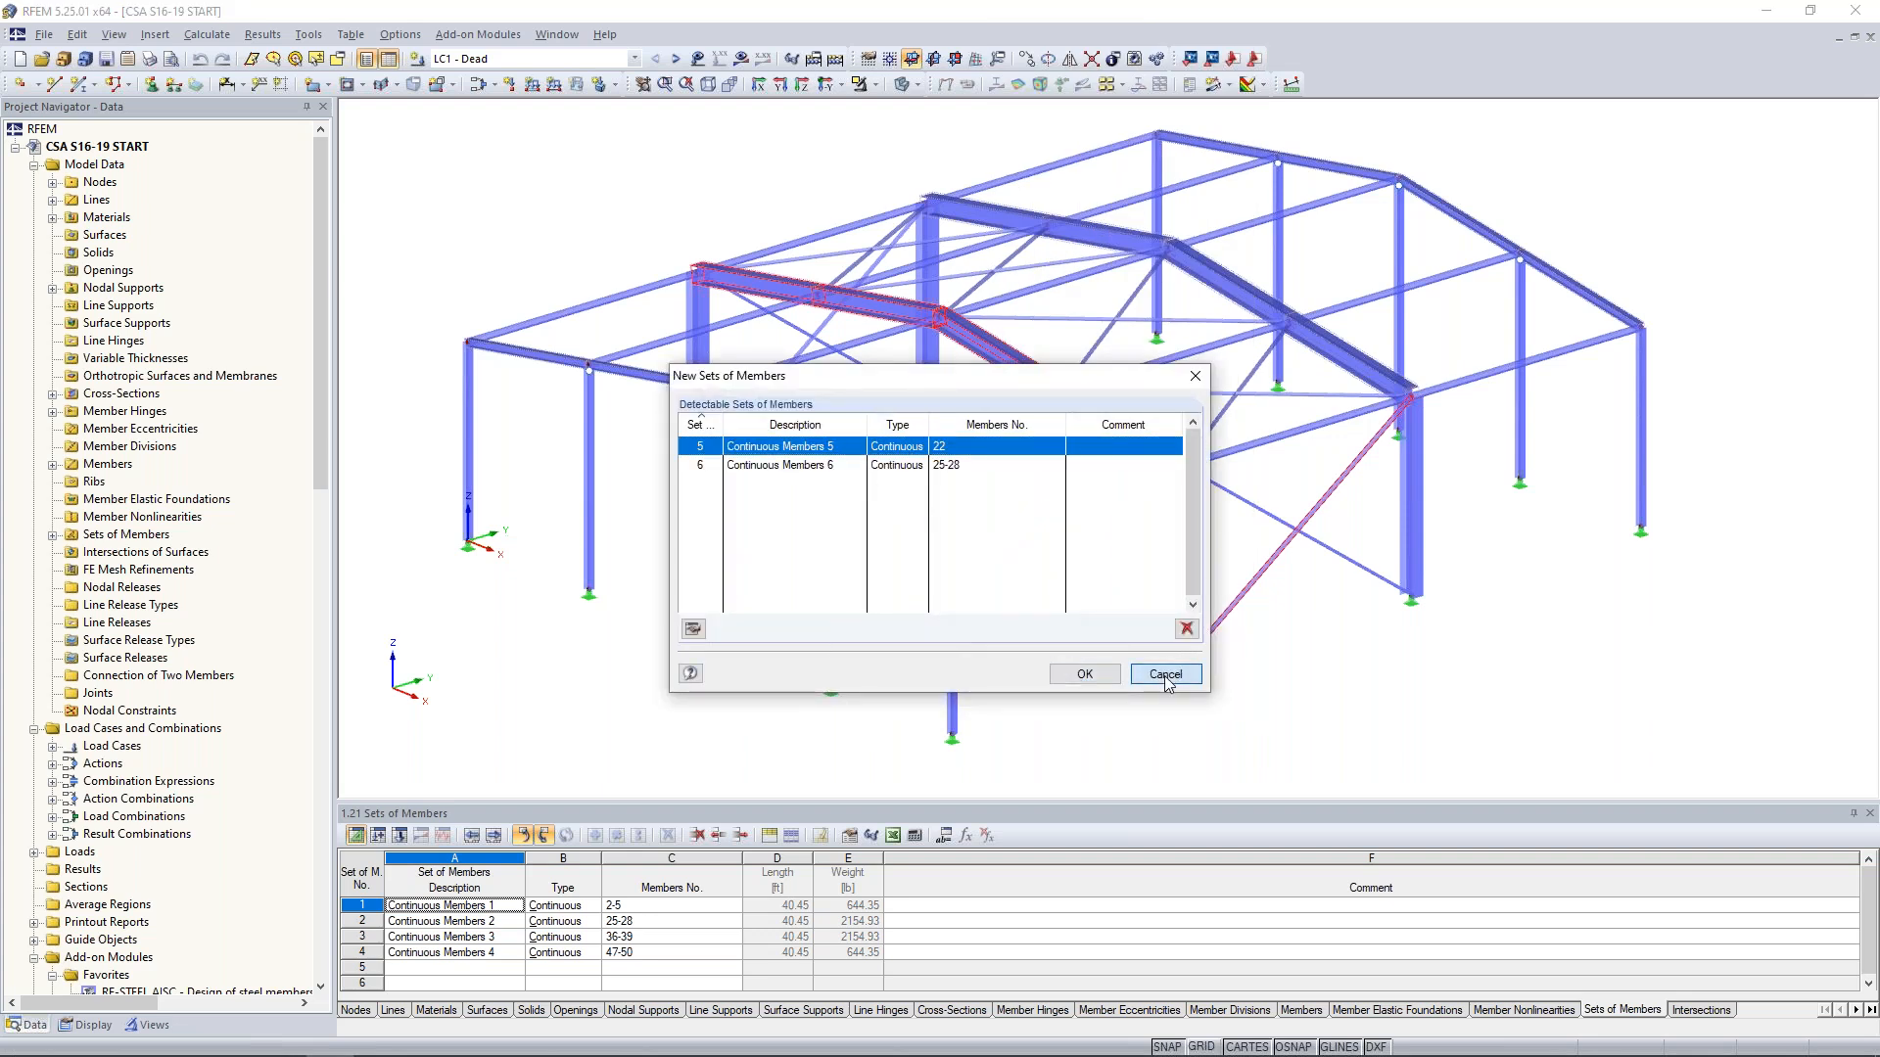
left_click(1083, 675)
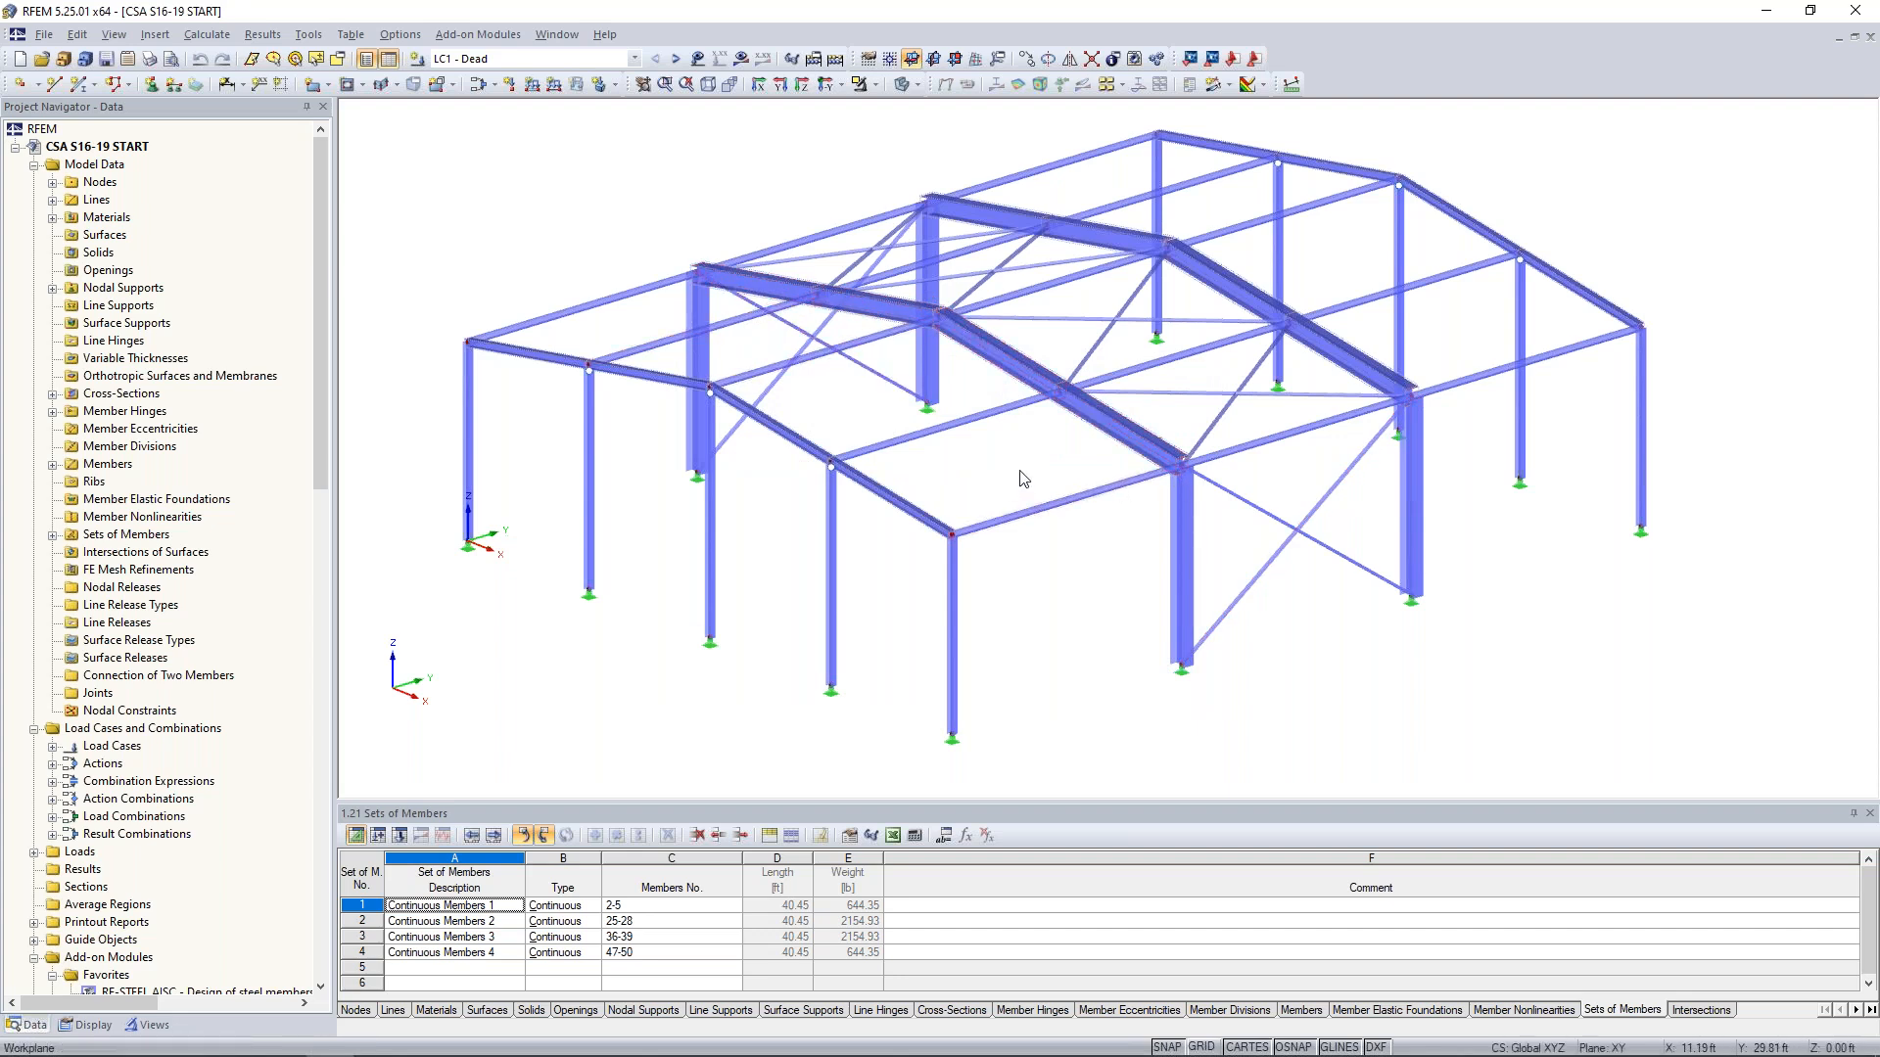
- Examine the existing continuous set of members along the front interior frame's rafters up close at the ridge
scroll(954, 377, "up", 5)
scroll(1003, 403, "down", 3)
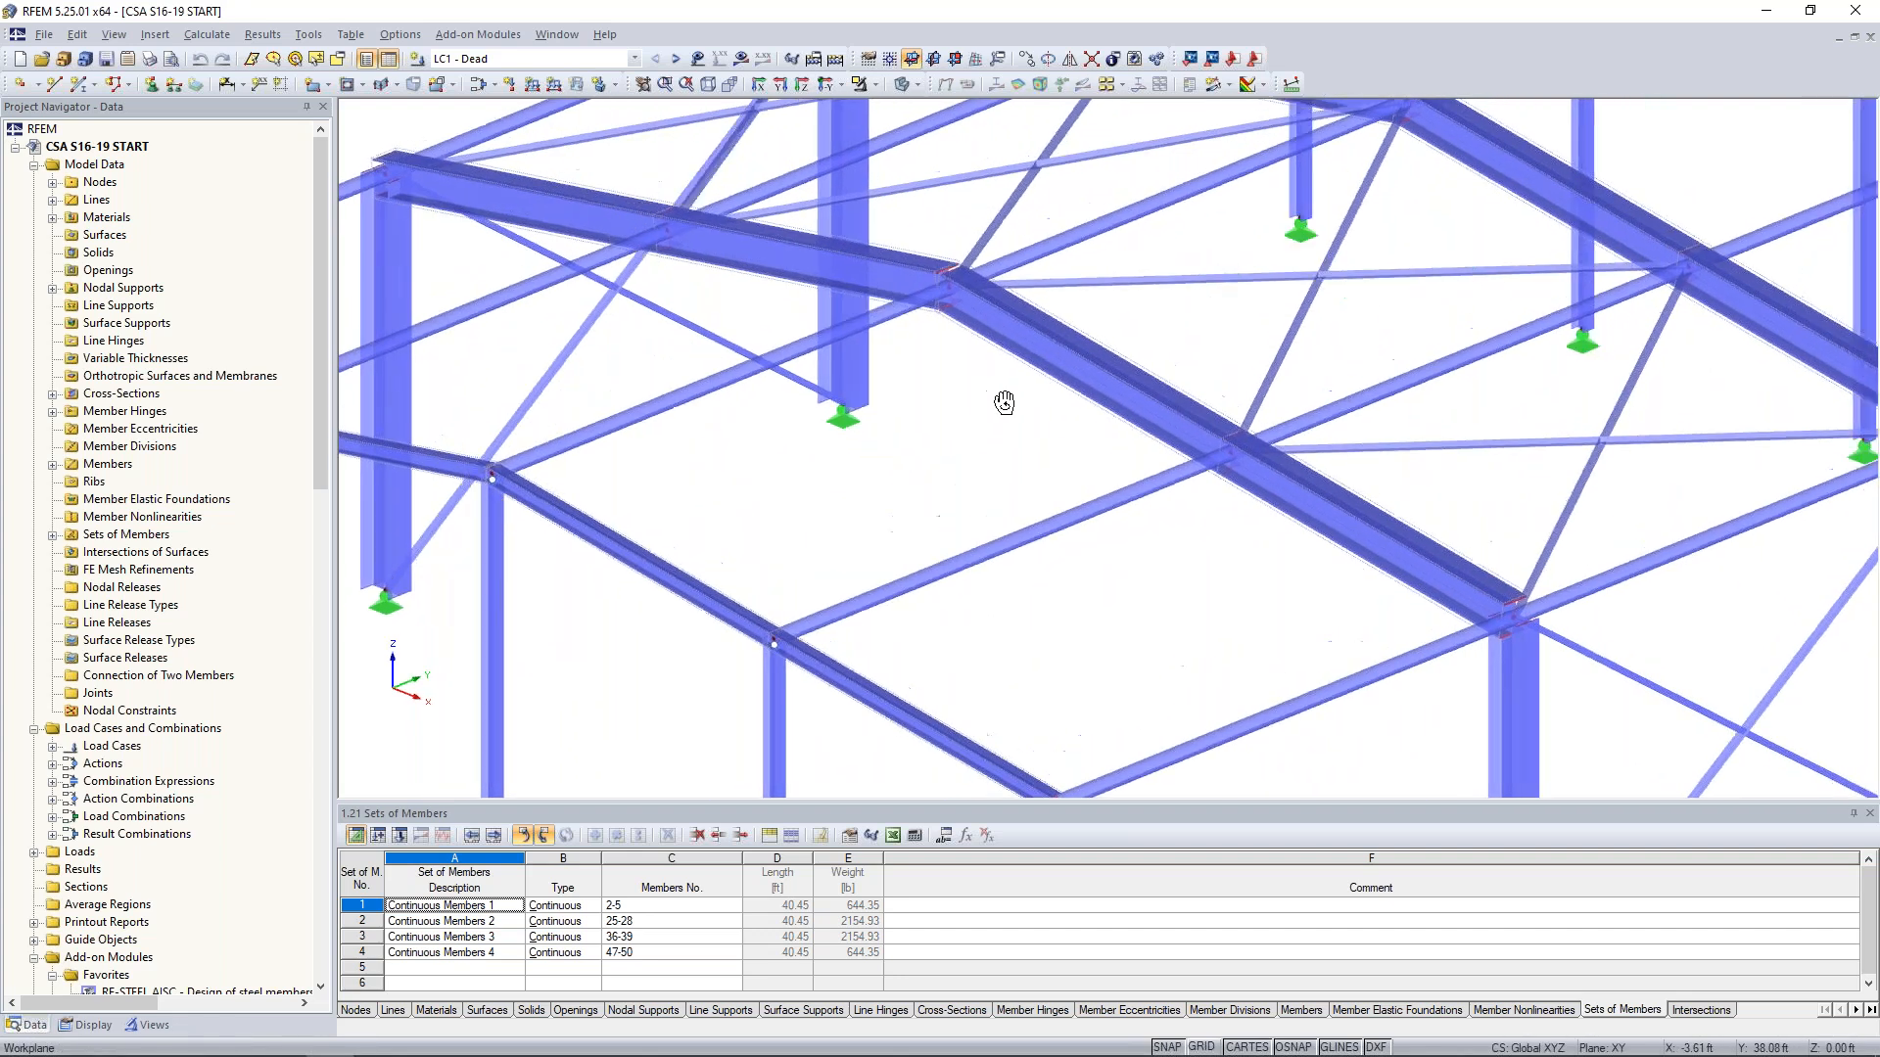
scroll(954, 395, "up", 4)
scroll(955, 391, "up", 1)
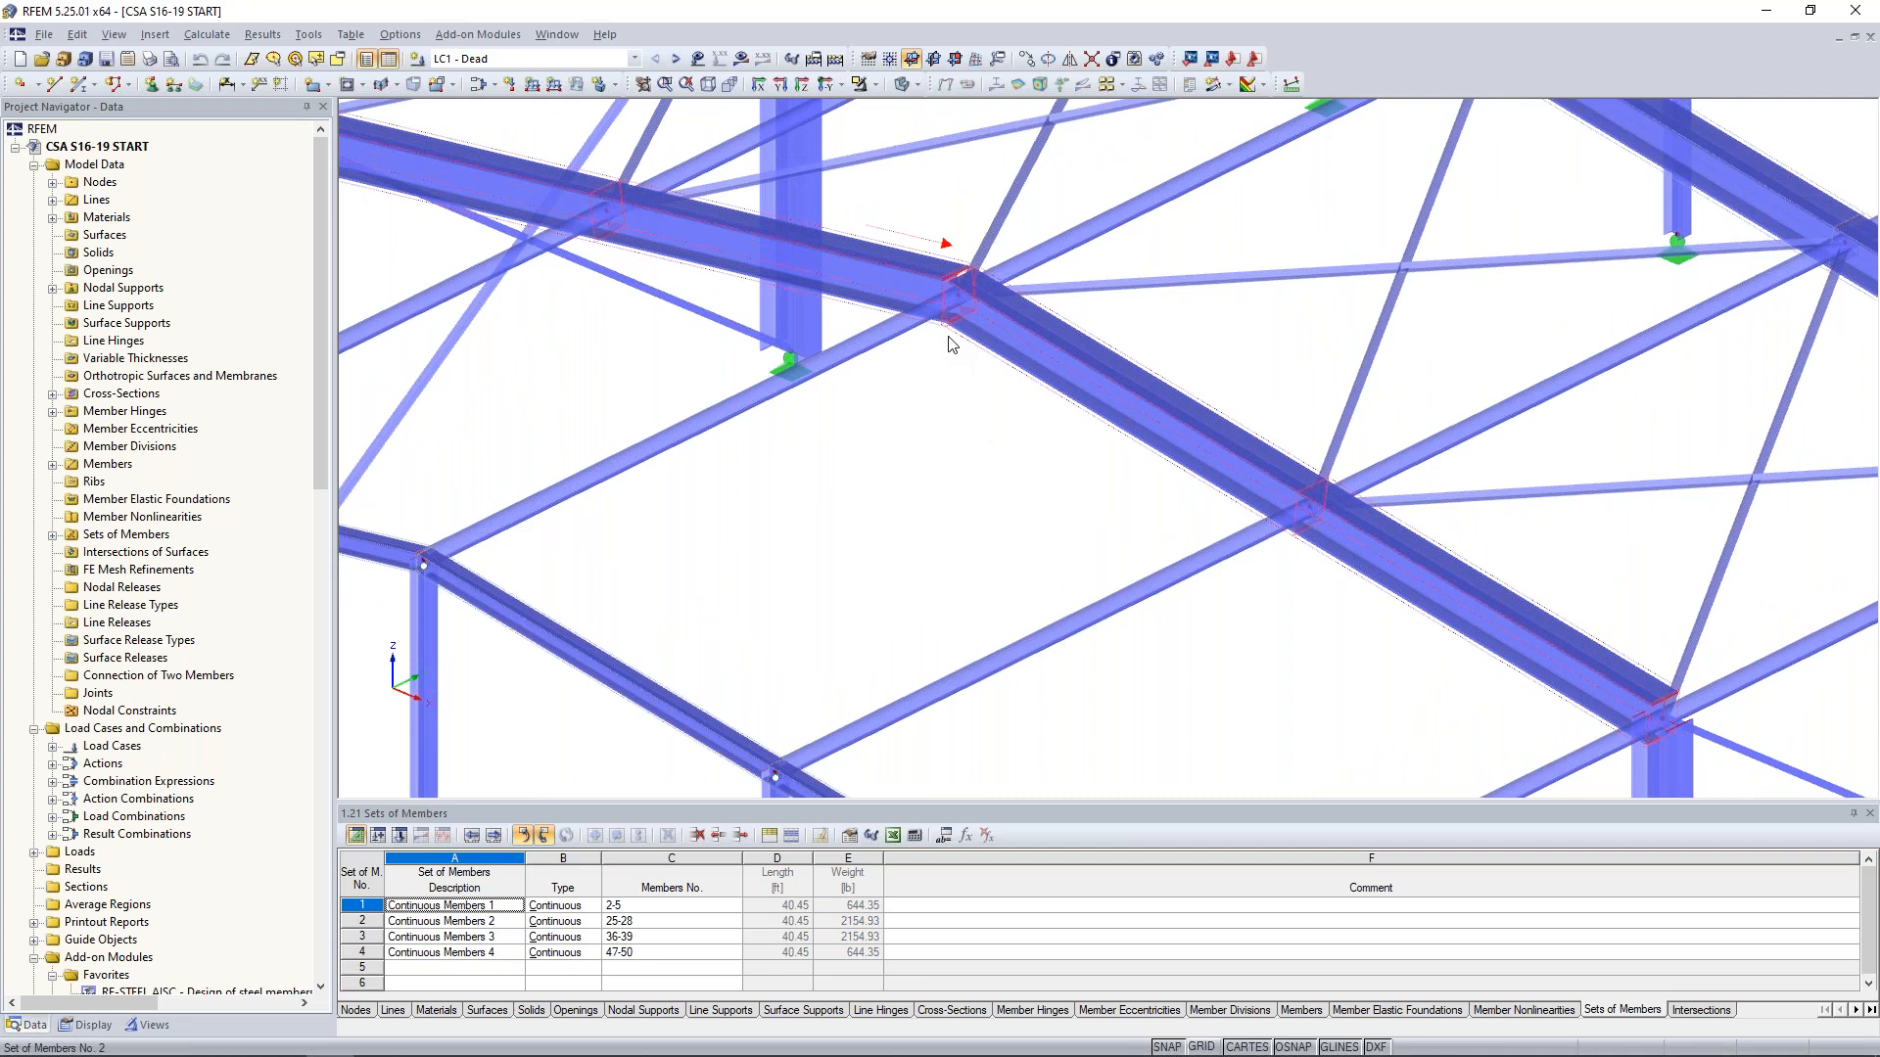
scroll(948, 343, "down", 6)
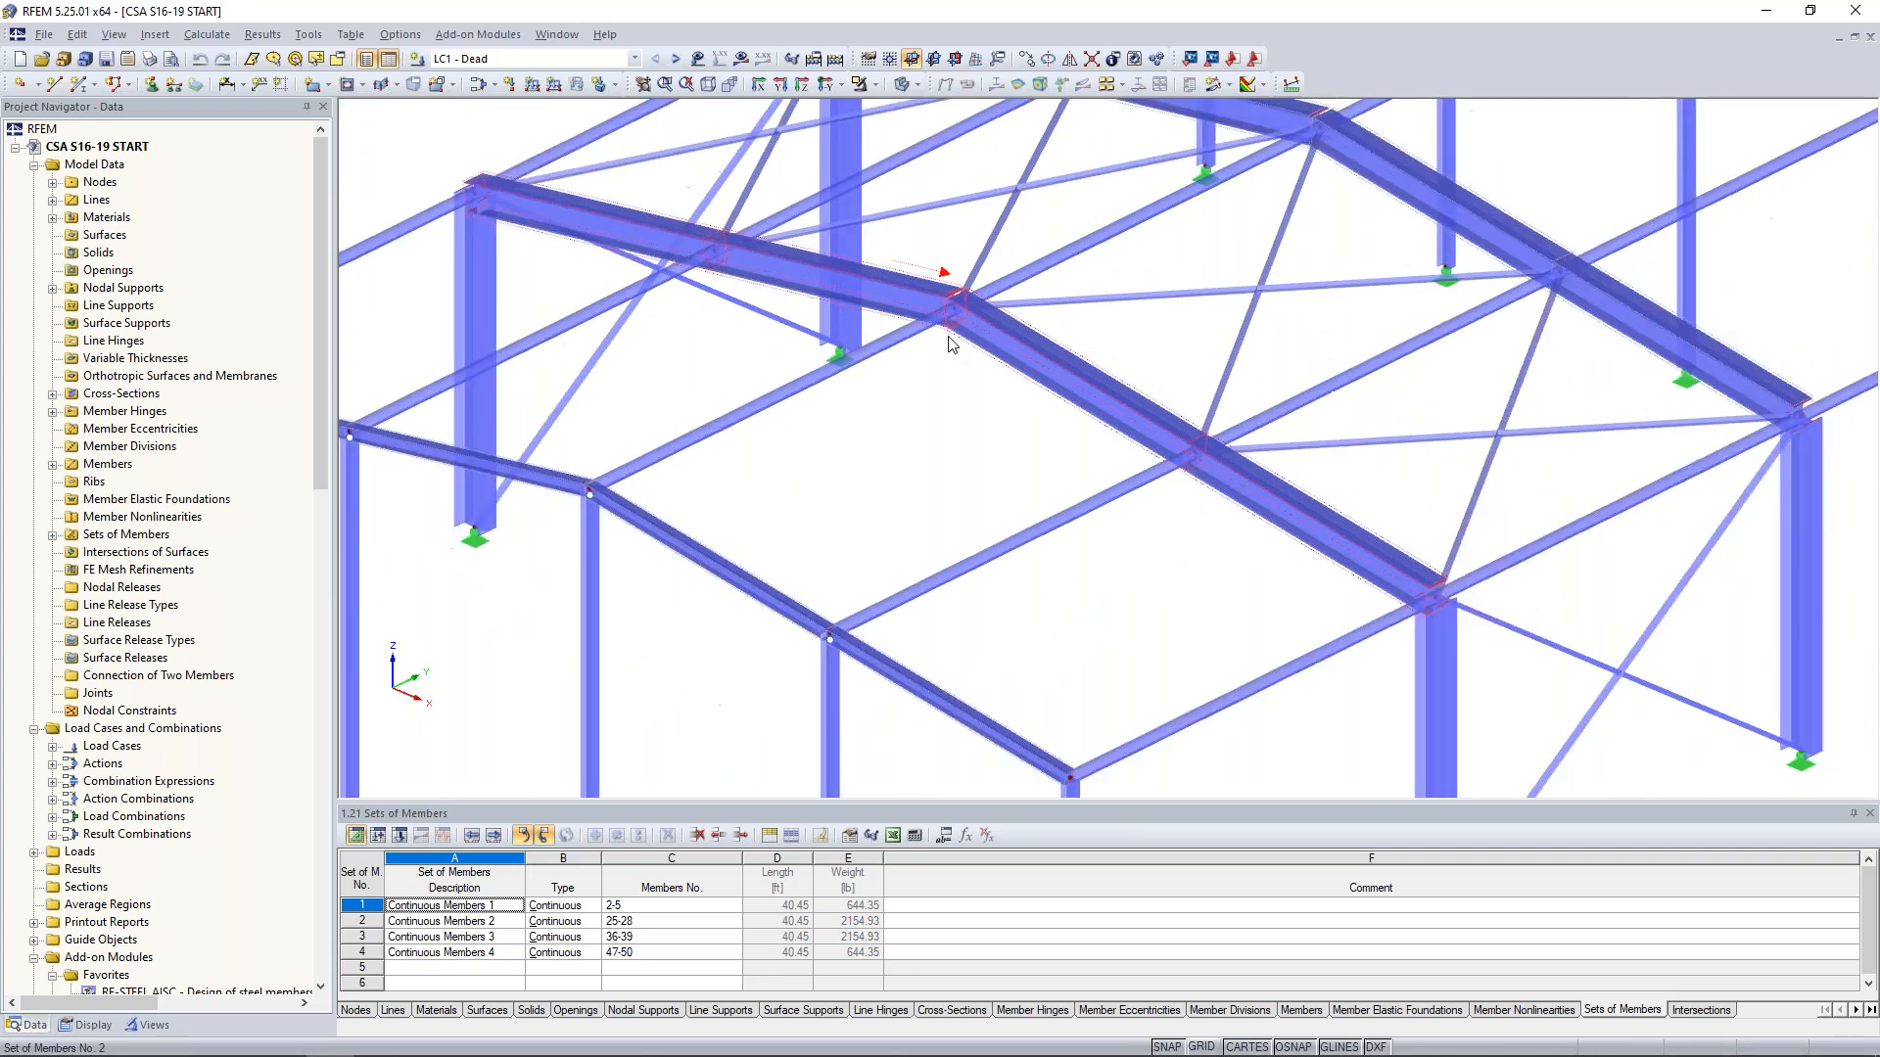
- Inspect the support and restraint conditions of the nodal support at node 31 on the front end wall, without changes
middle_click_drag(1463, 670, 1355, 570, "ctrl")
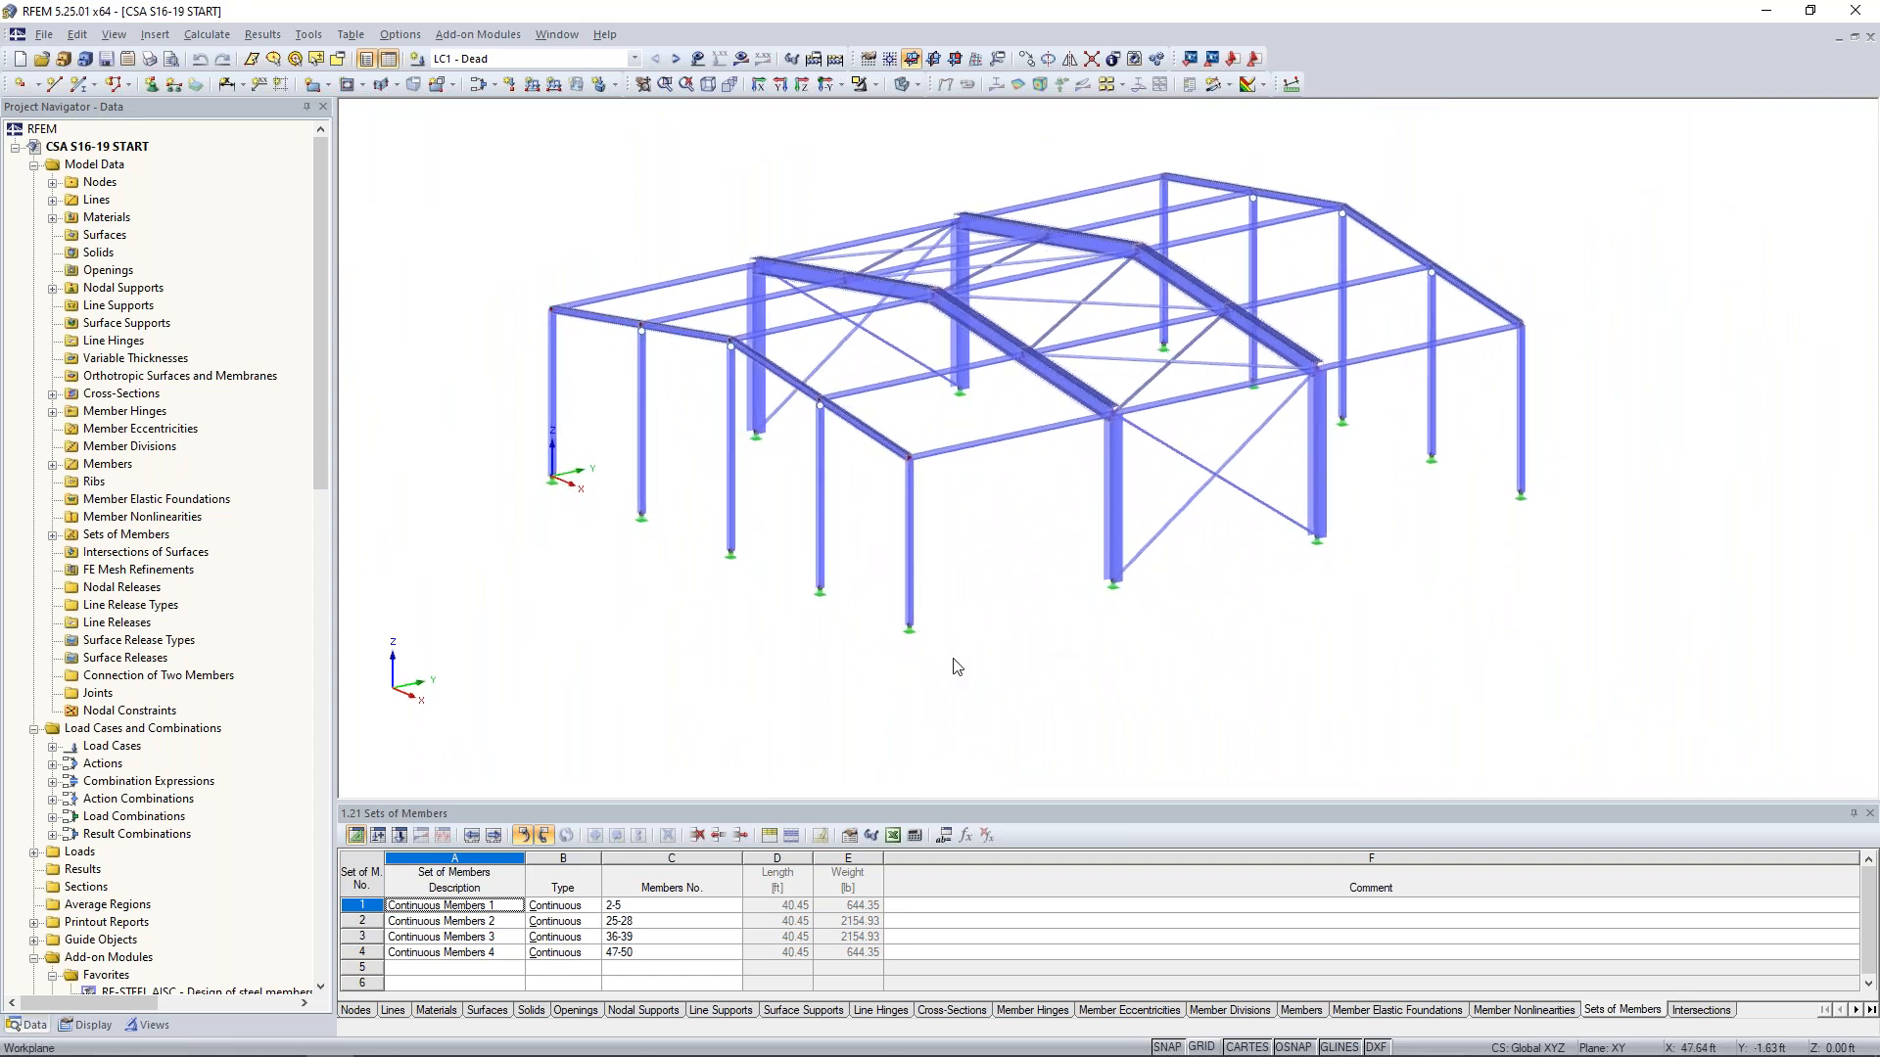
double_click(821, 607)
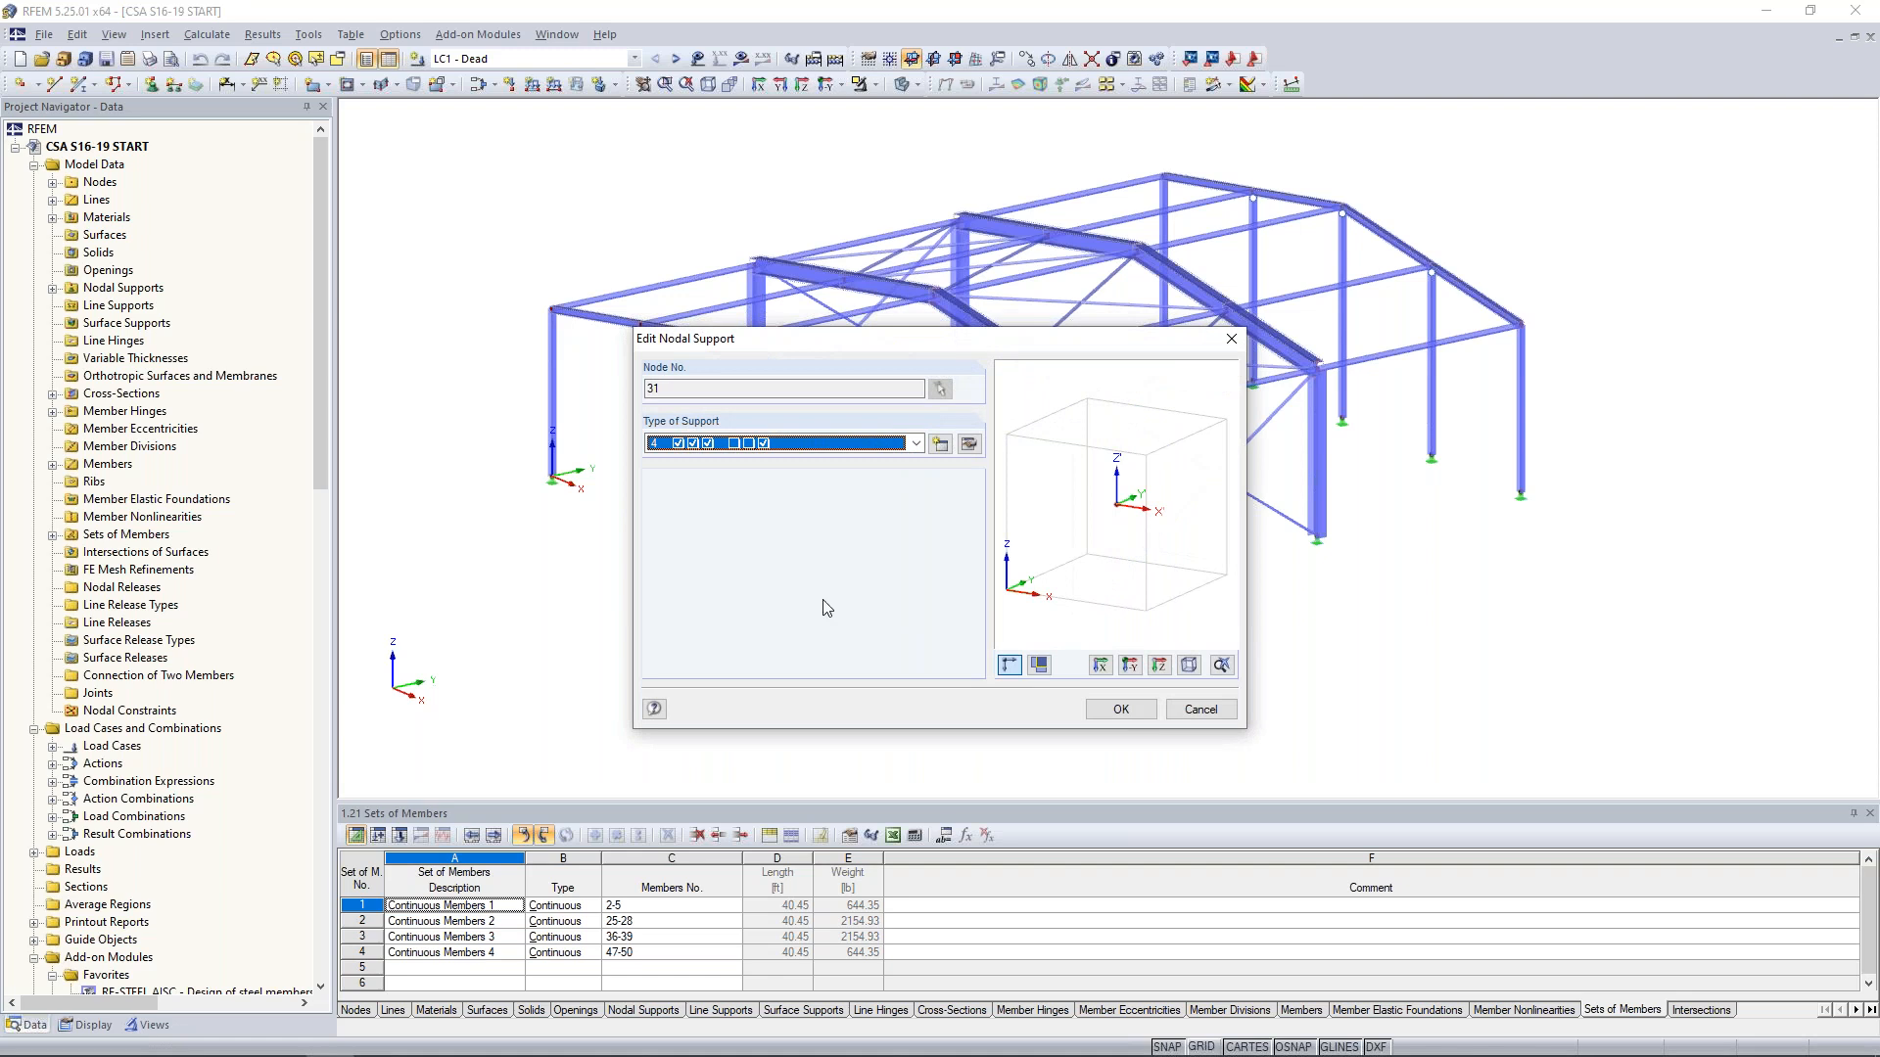
left_click(969, 443)
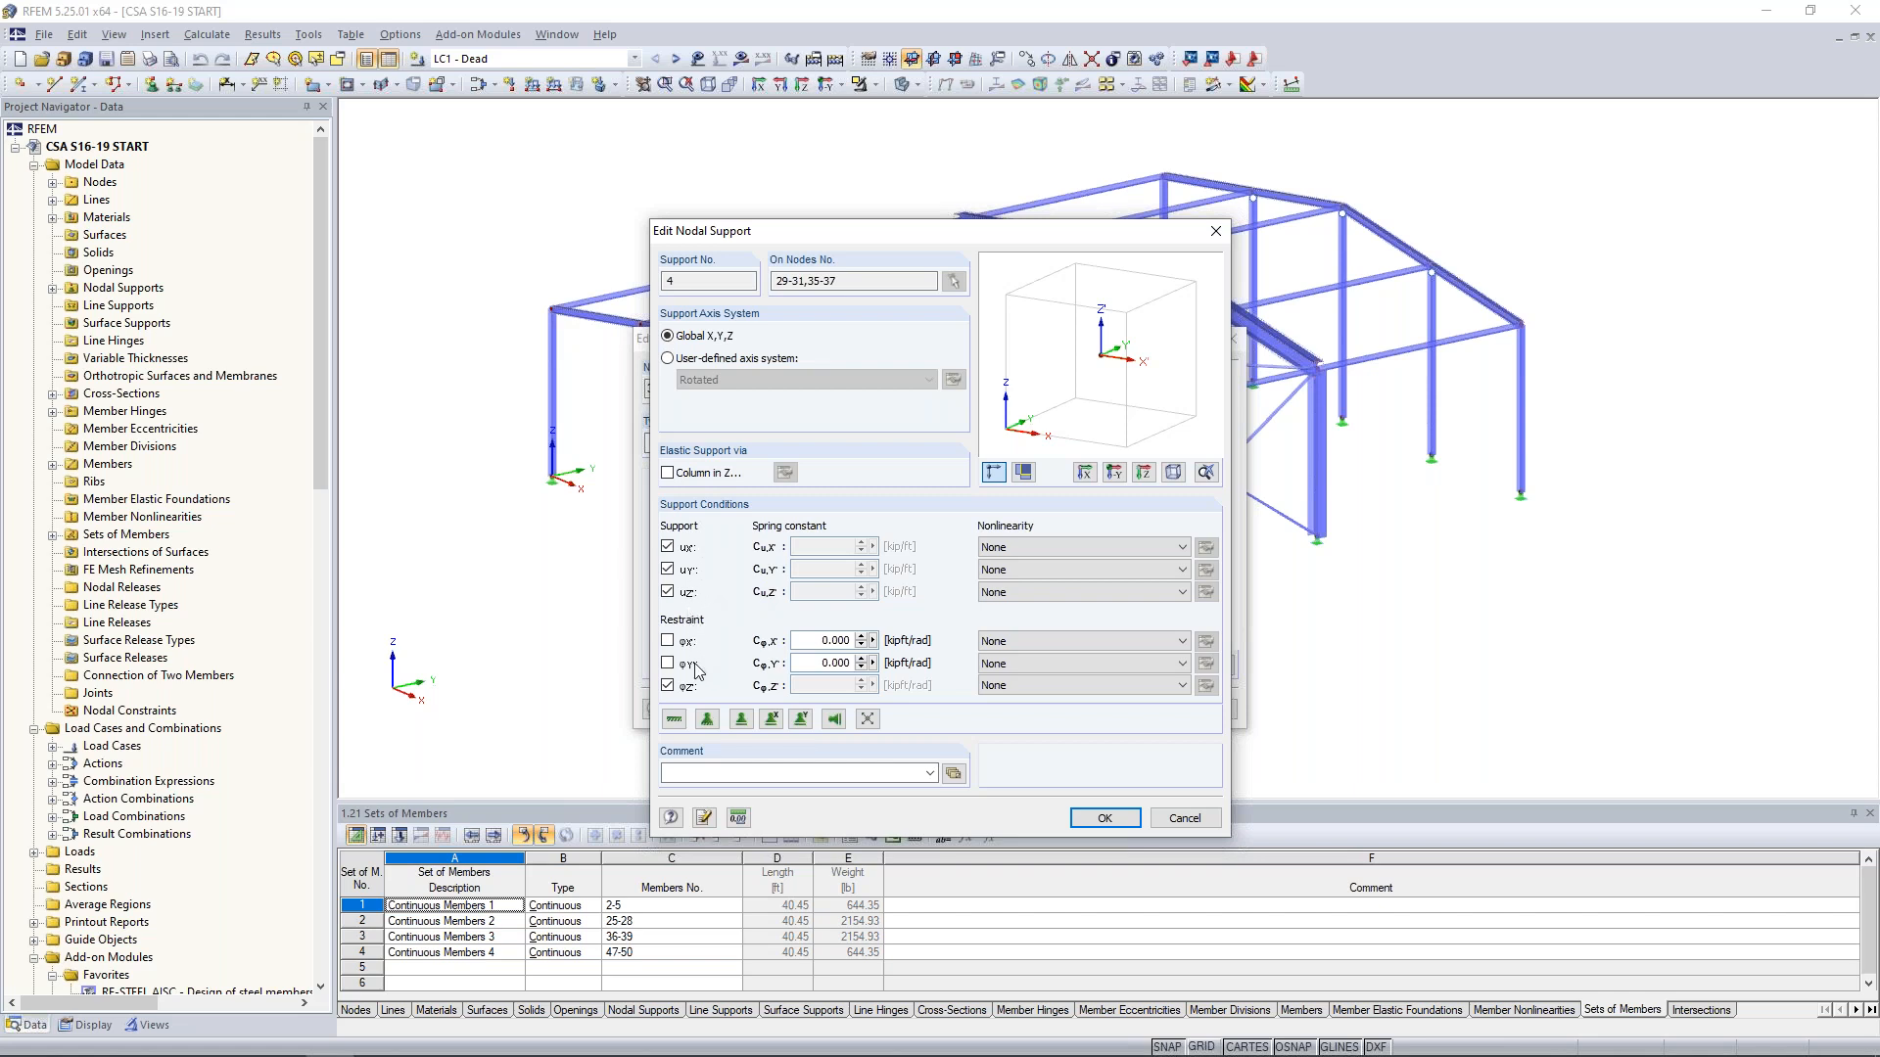
left_click(1184, 817)
left_click(1201, 709)
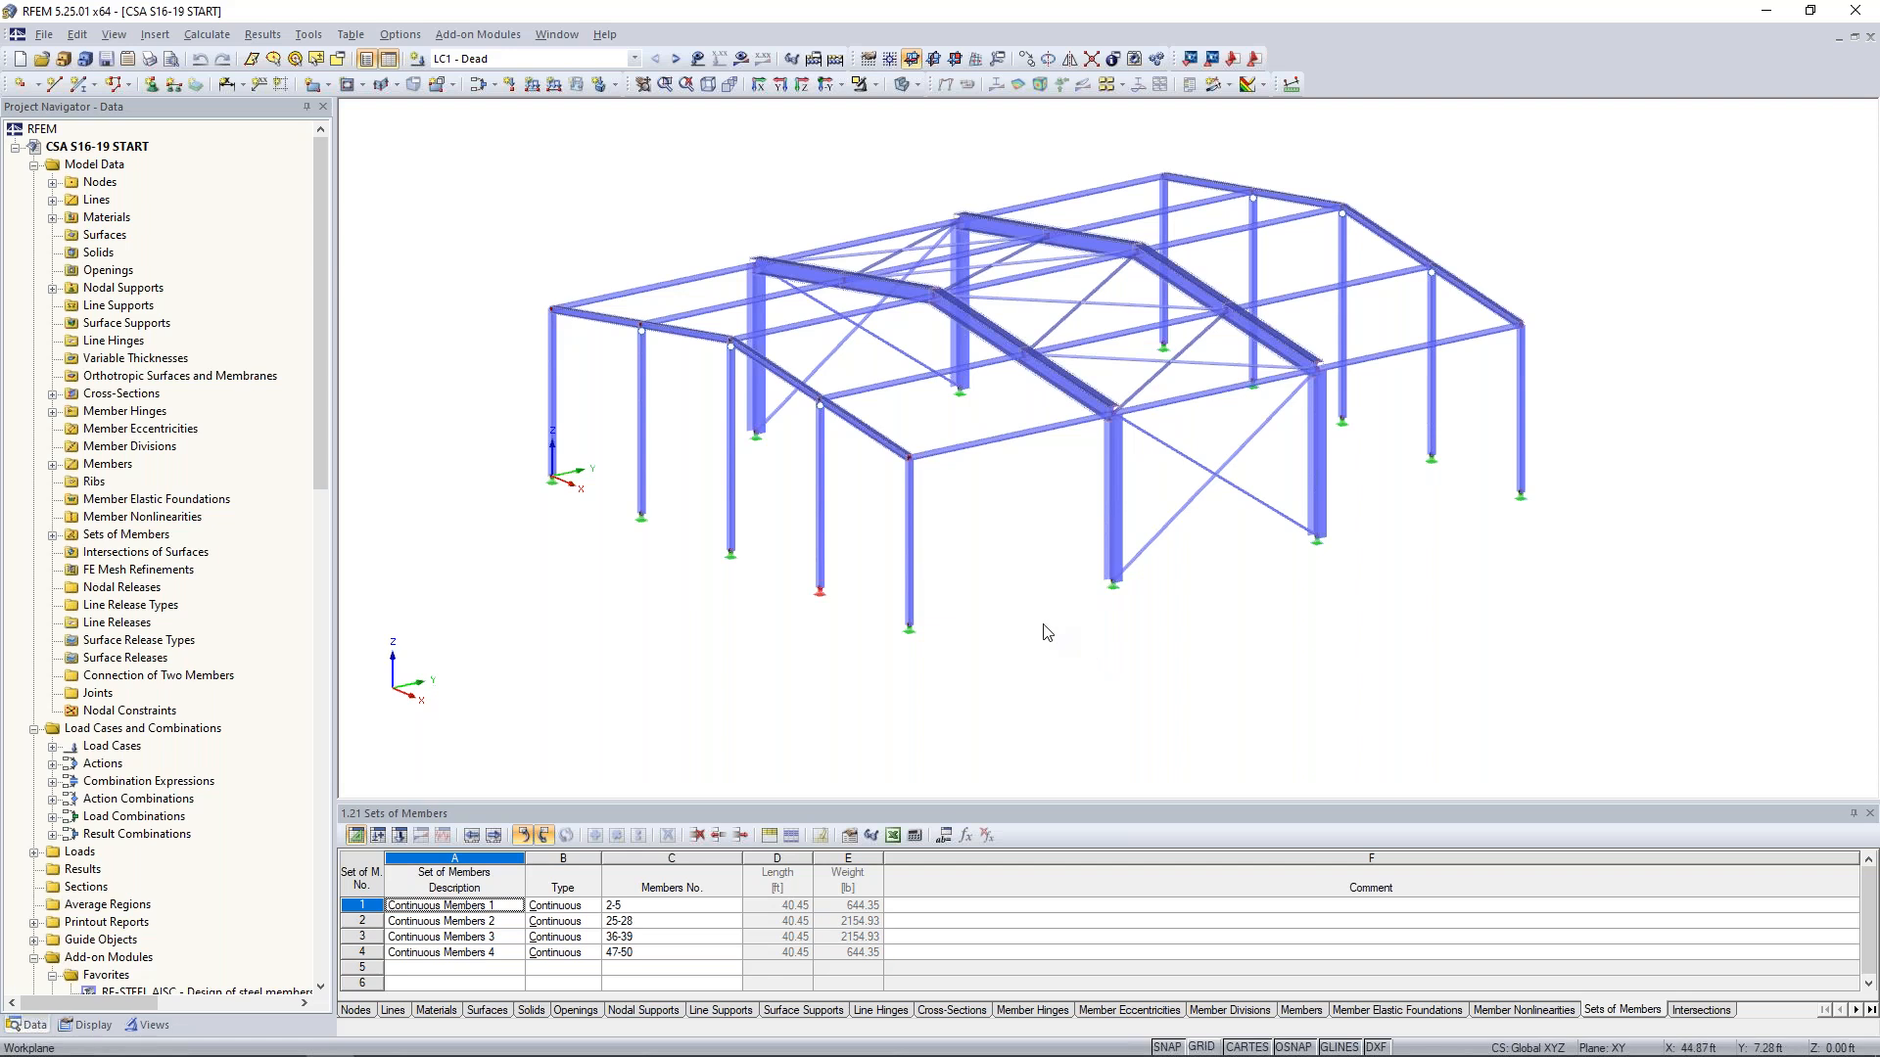
- Review the Dead, Snow, Wind X and Wind Y load cases and the available action categories, and close without changes
middle_click_drag(1028, 610, 984, 633, "ctrl")
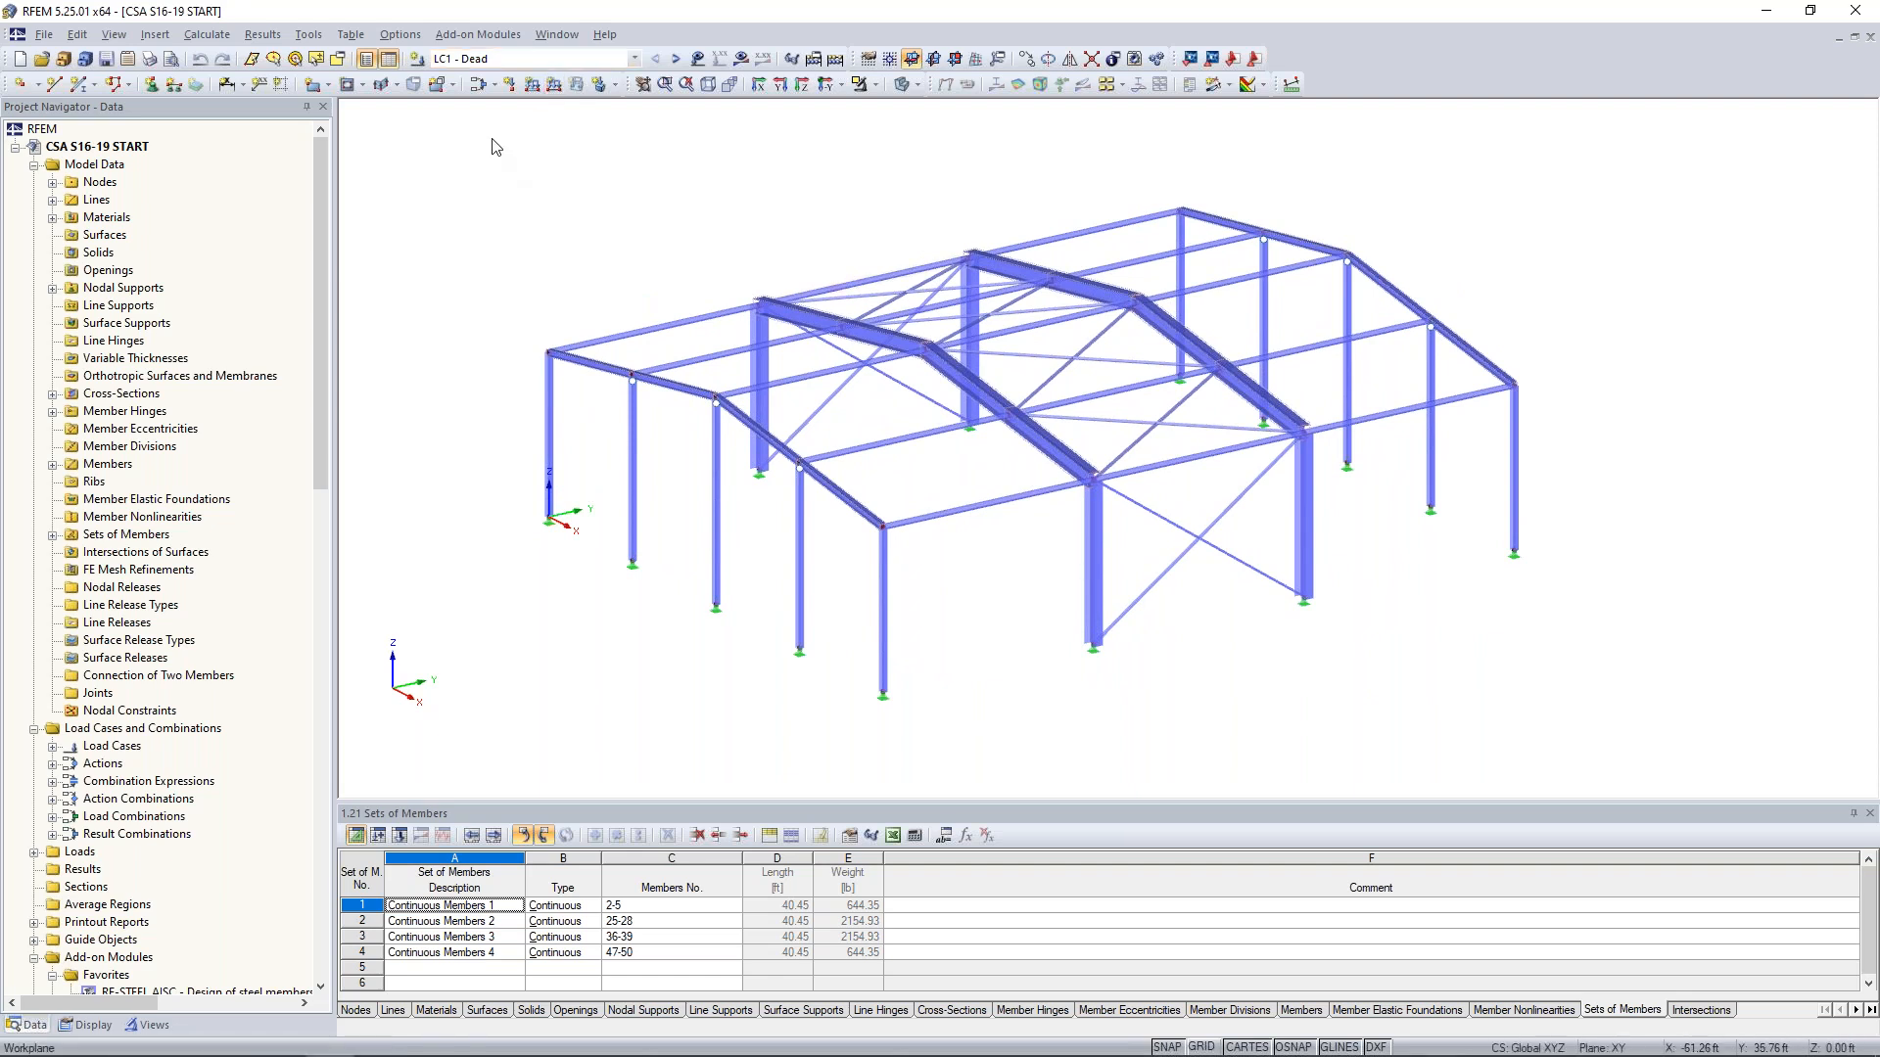
left_click(478, 84)
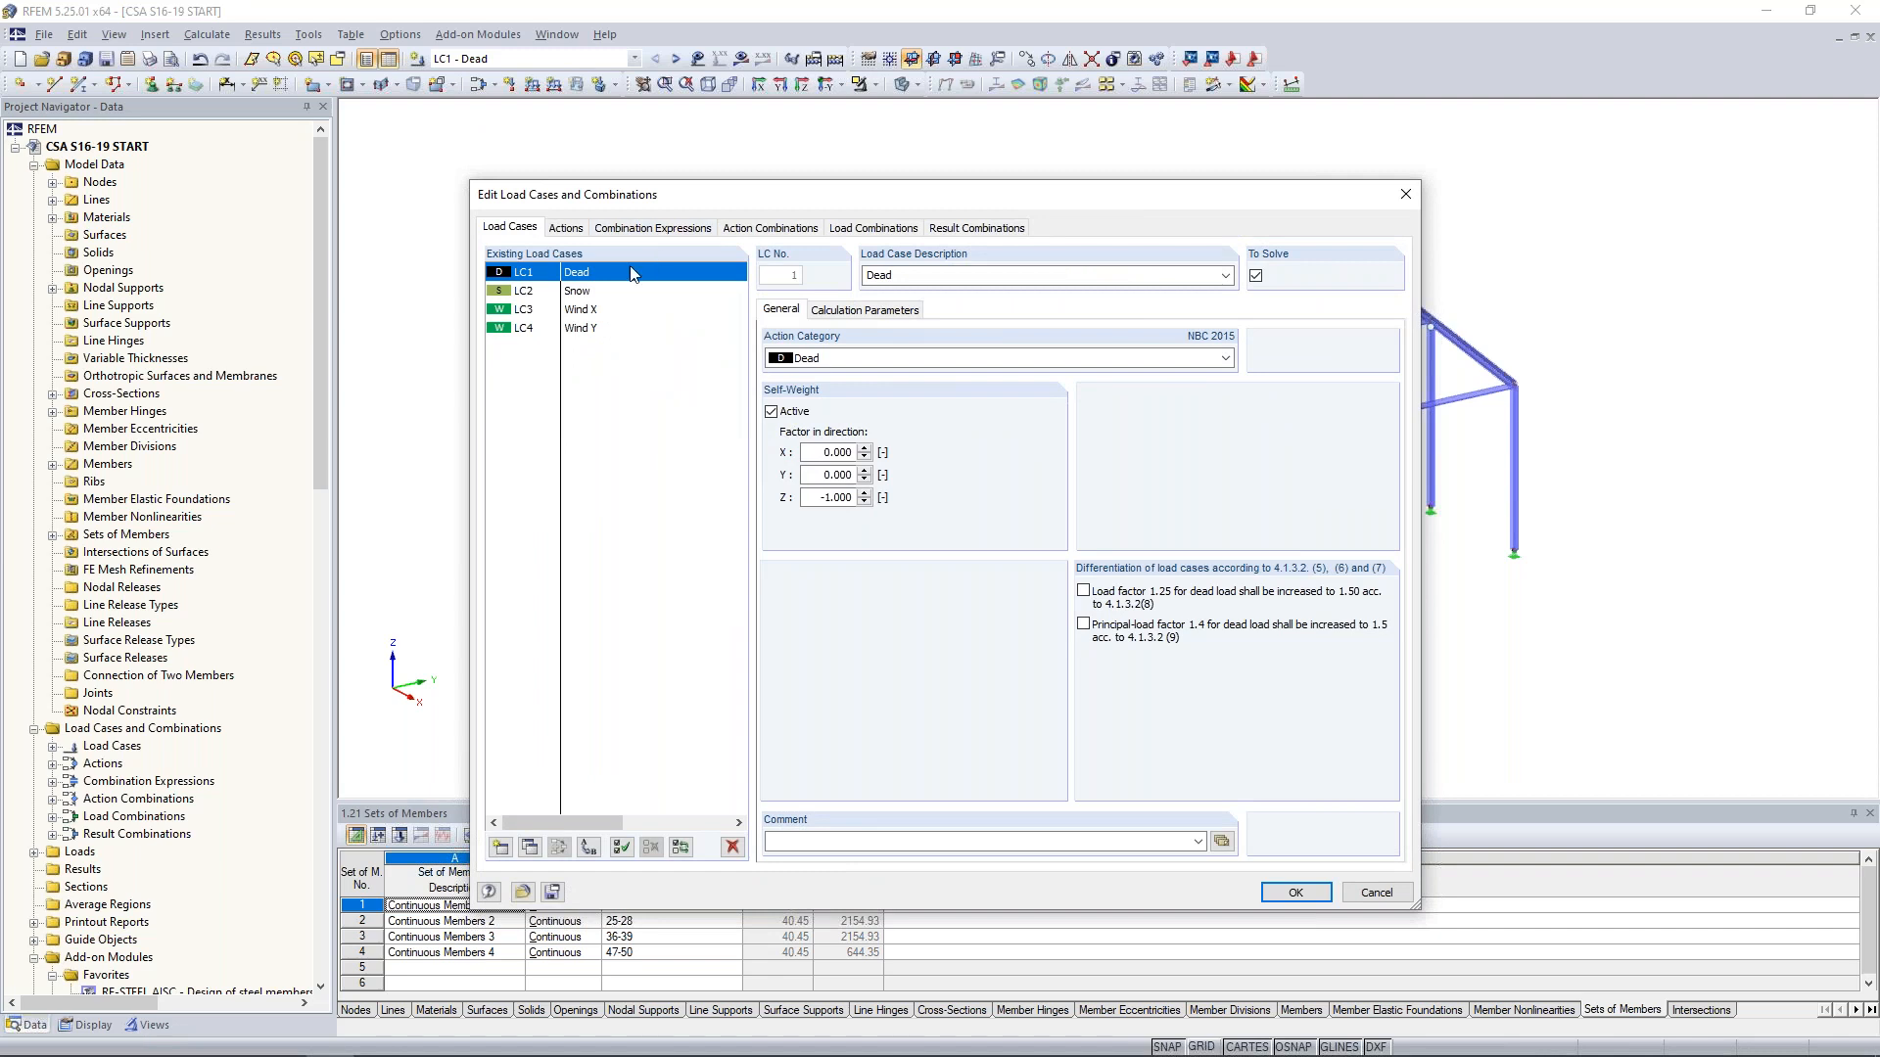
left_click(587, 291)
left_click(587, 310)
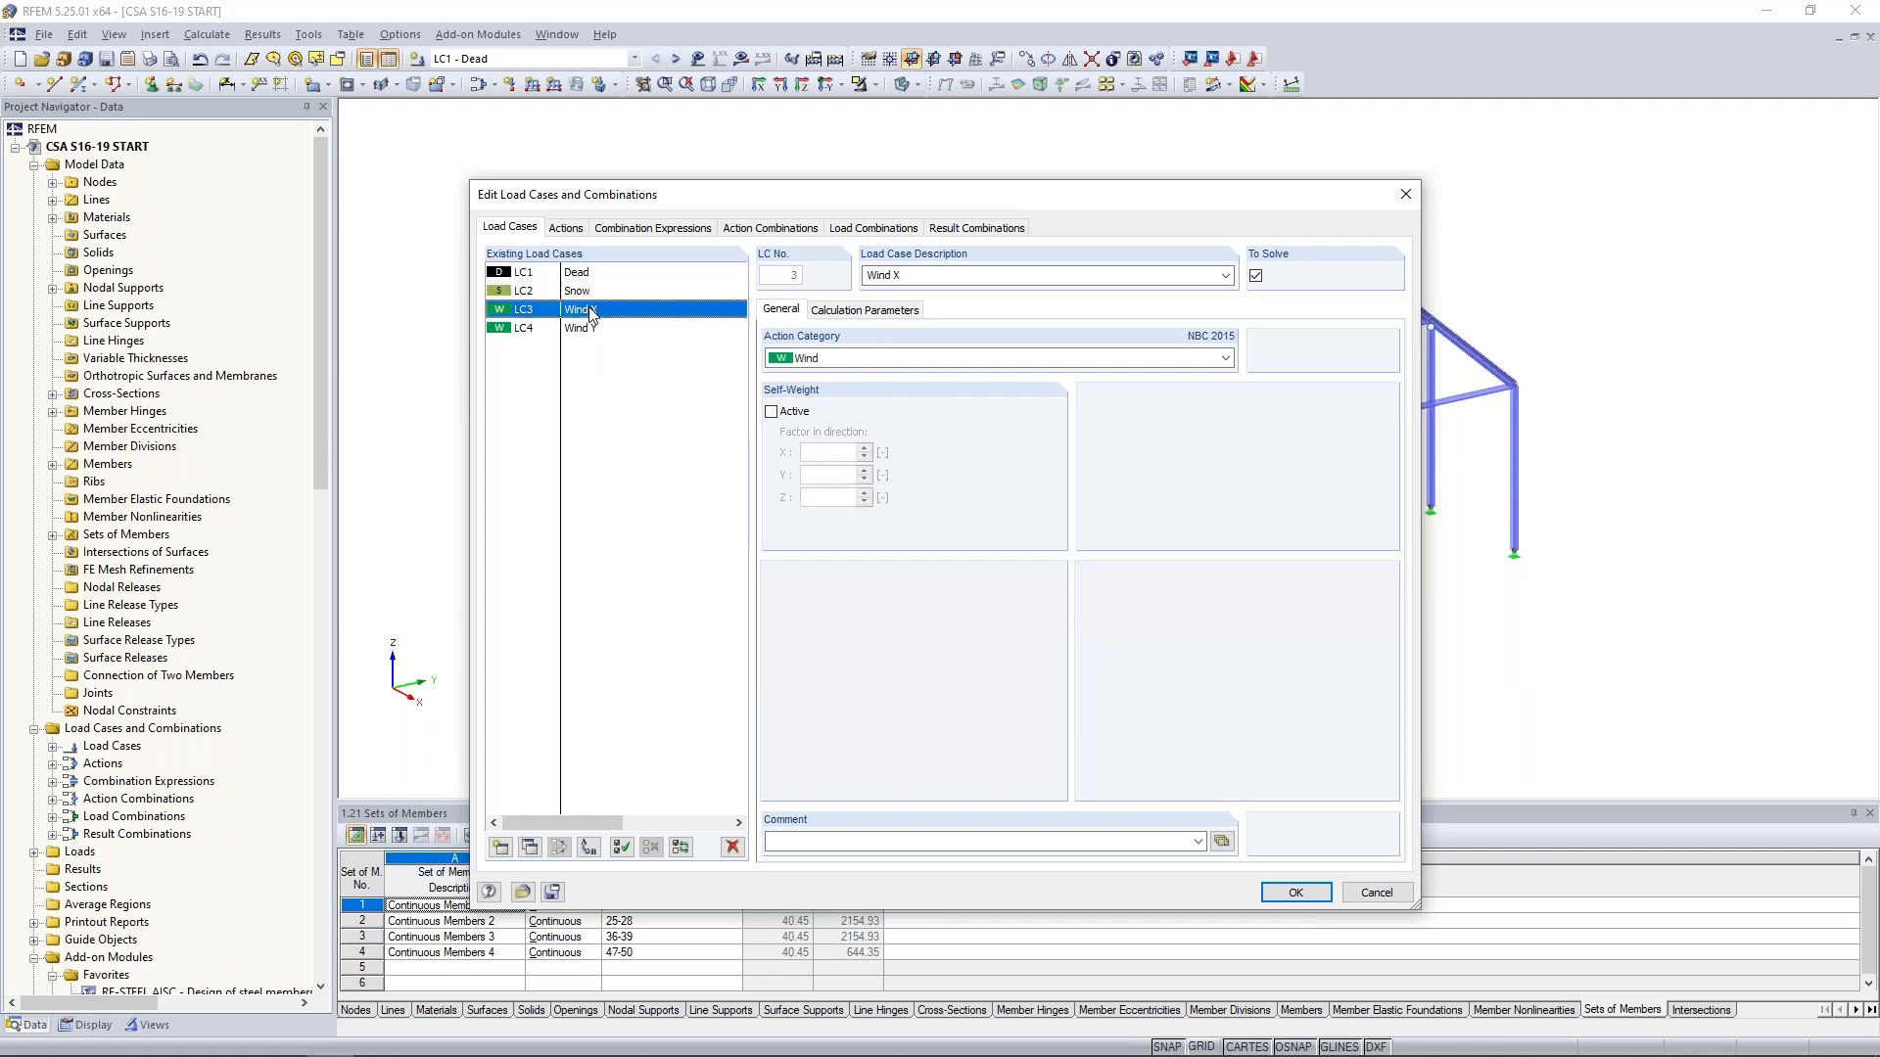
left_click(588, 330)
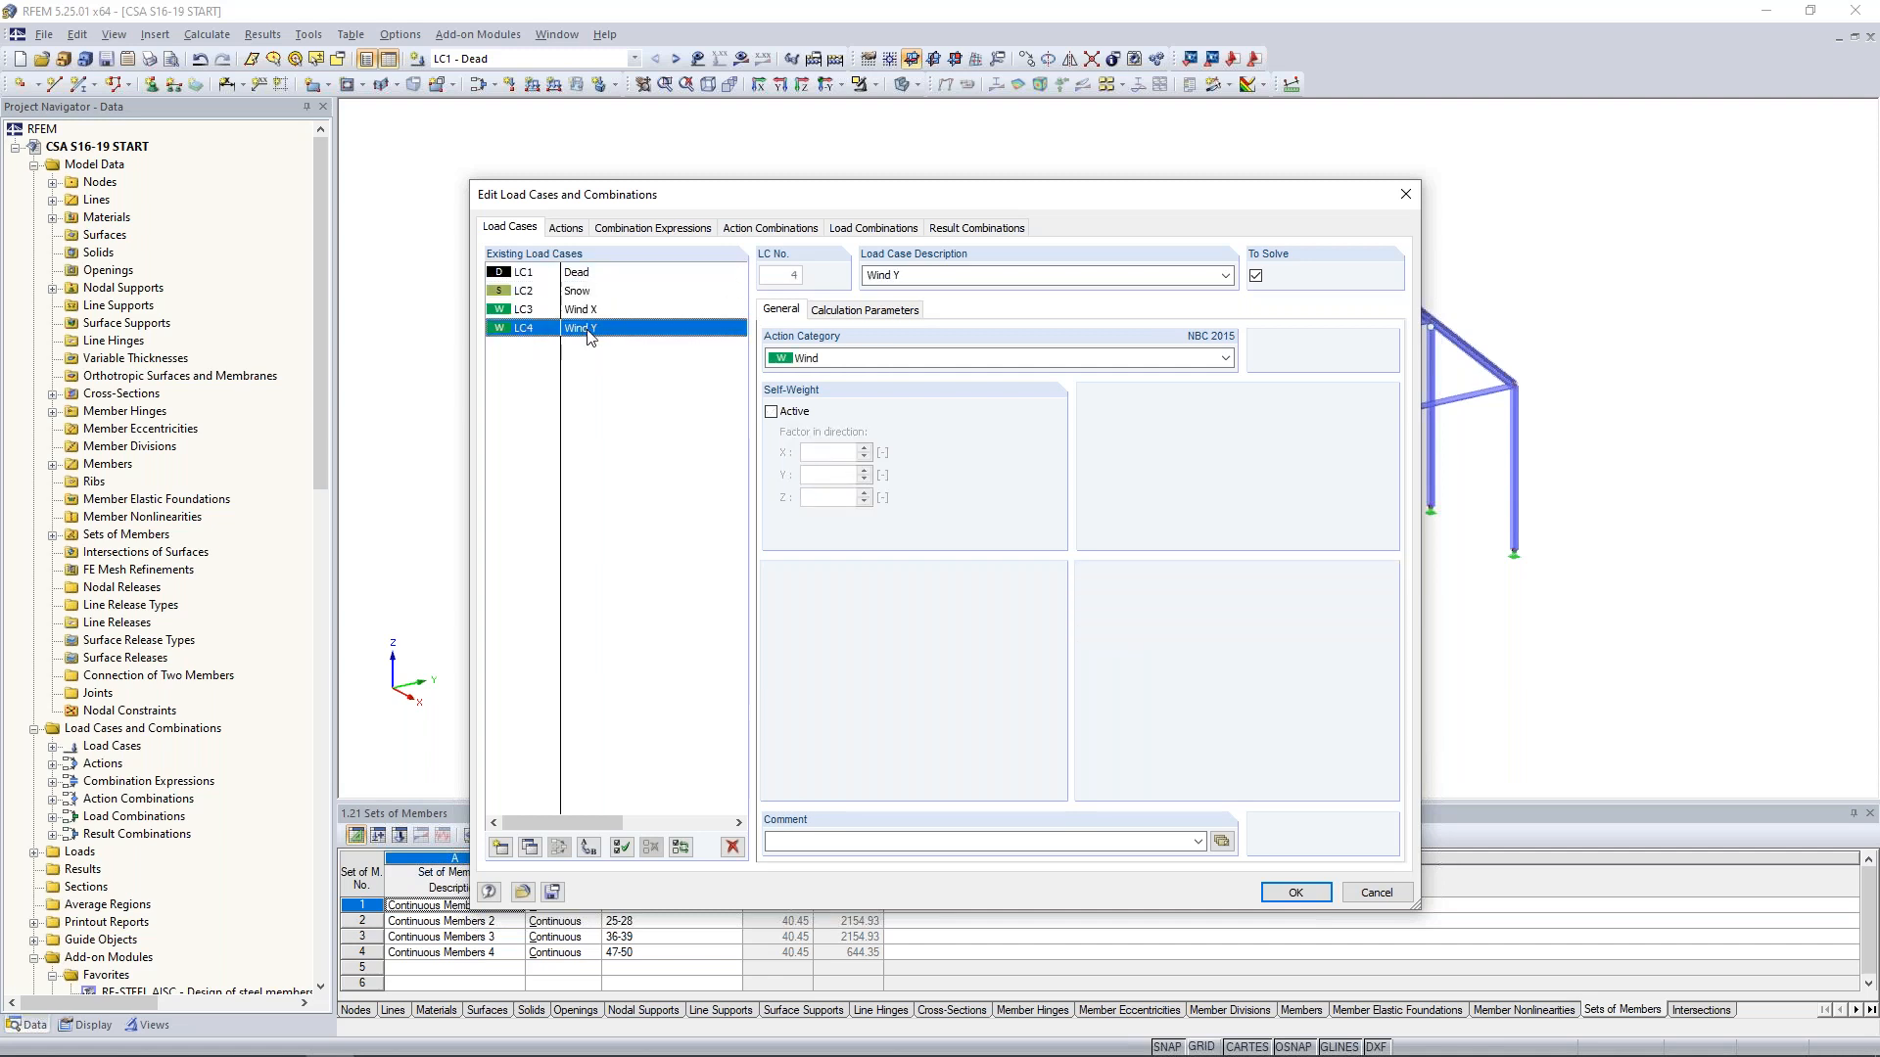
left_click(813, 358)
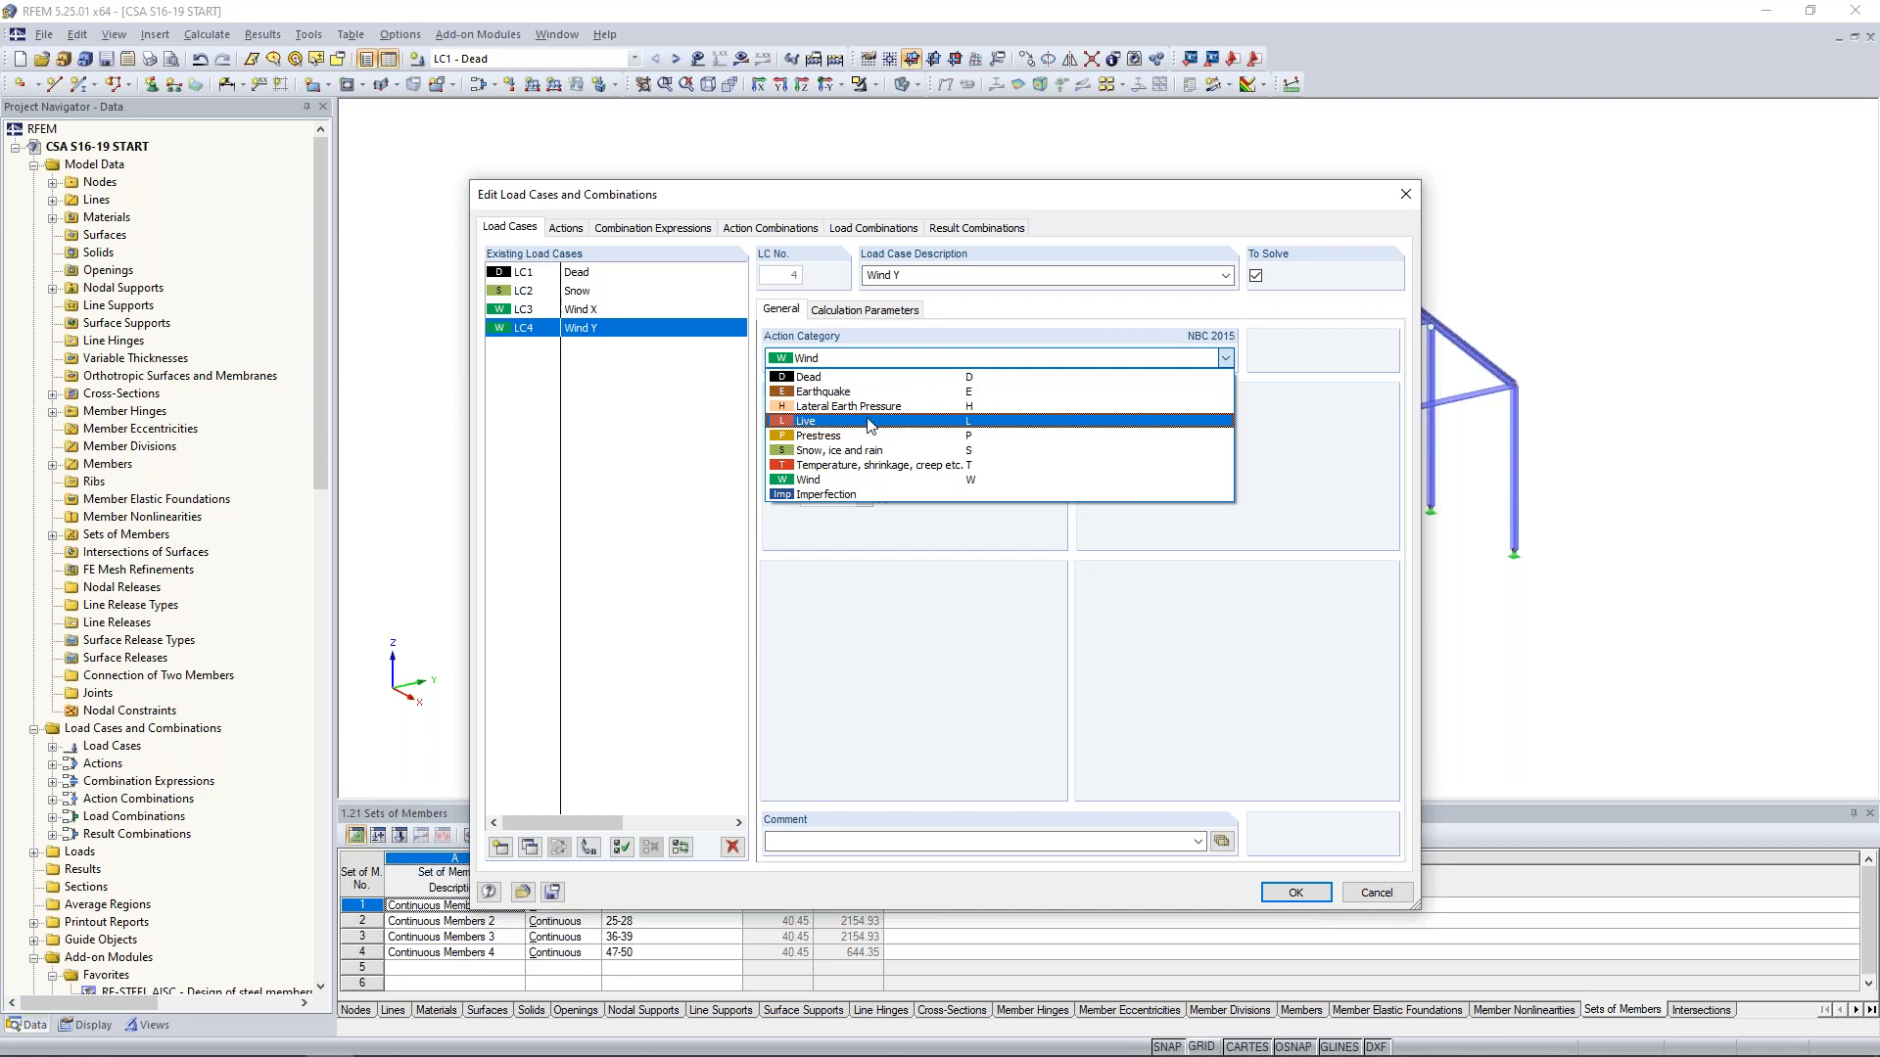
left_click(677, 463)
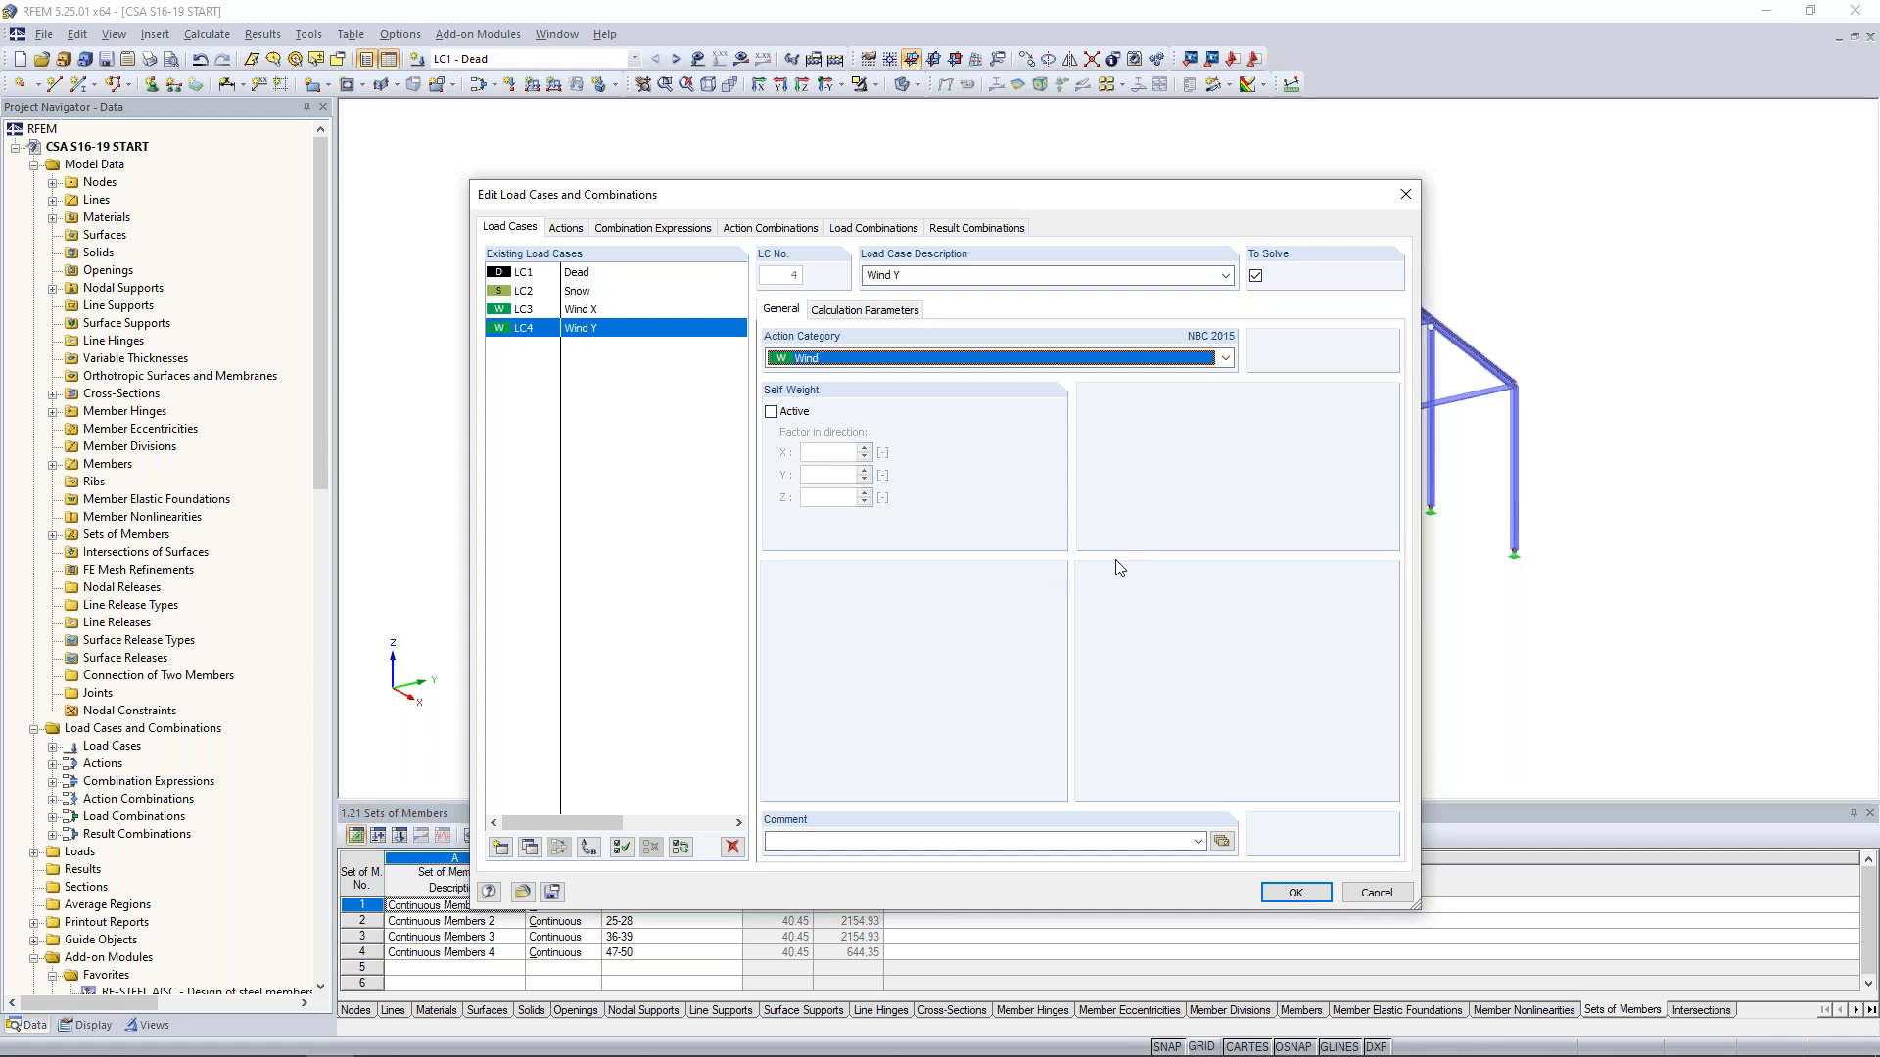
left_click(1367, 892)
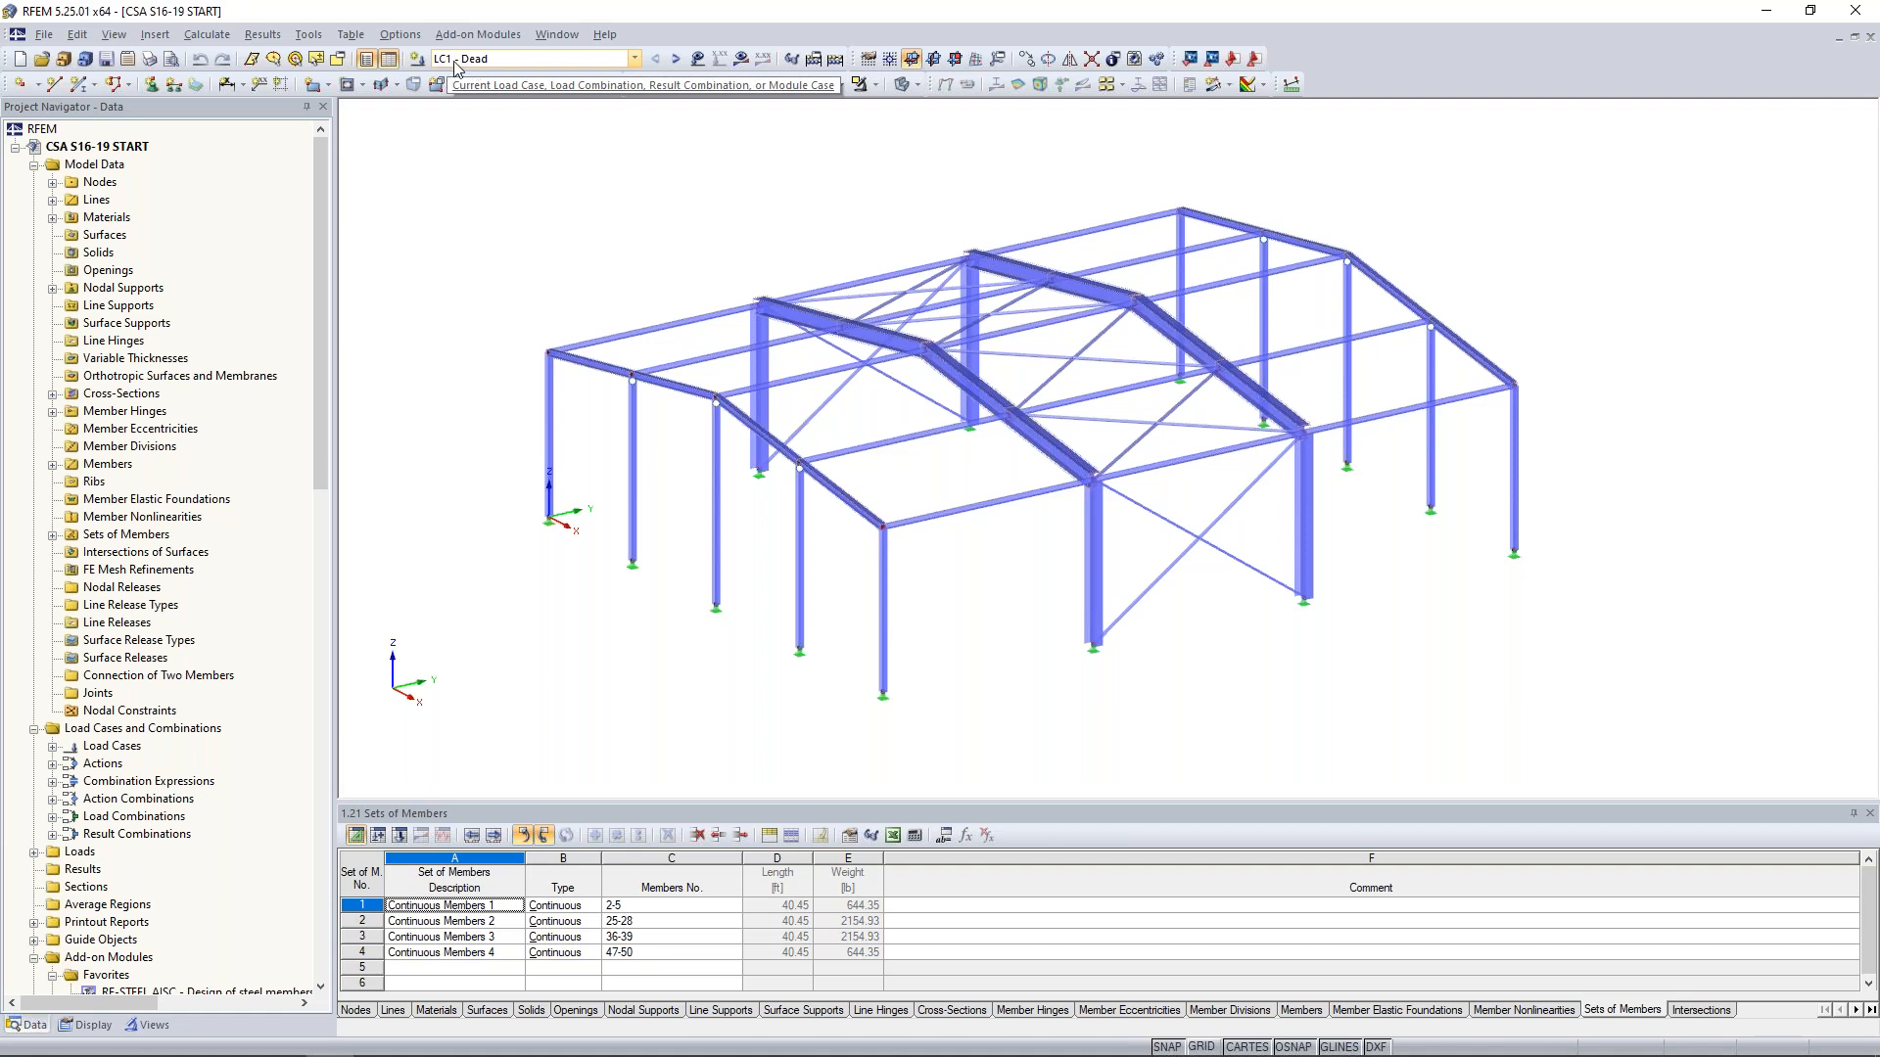
- Show the LC1 Dead loads on the model and display the generated member loads as their original area load
left_click(697, 59)
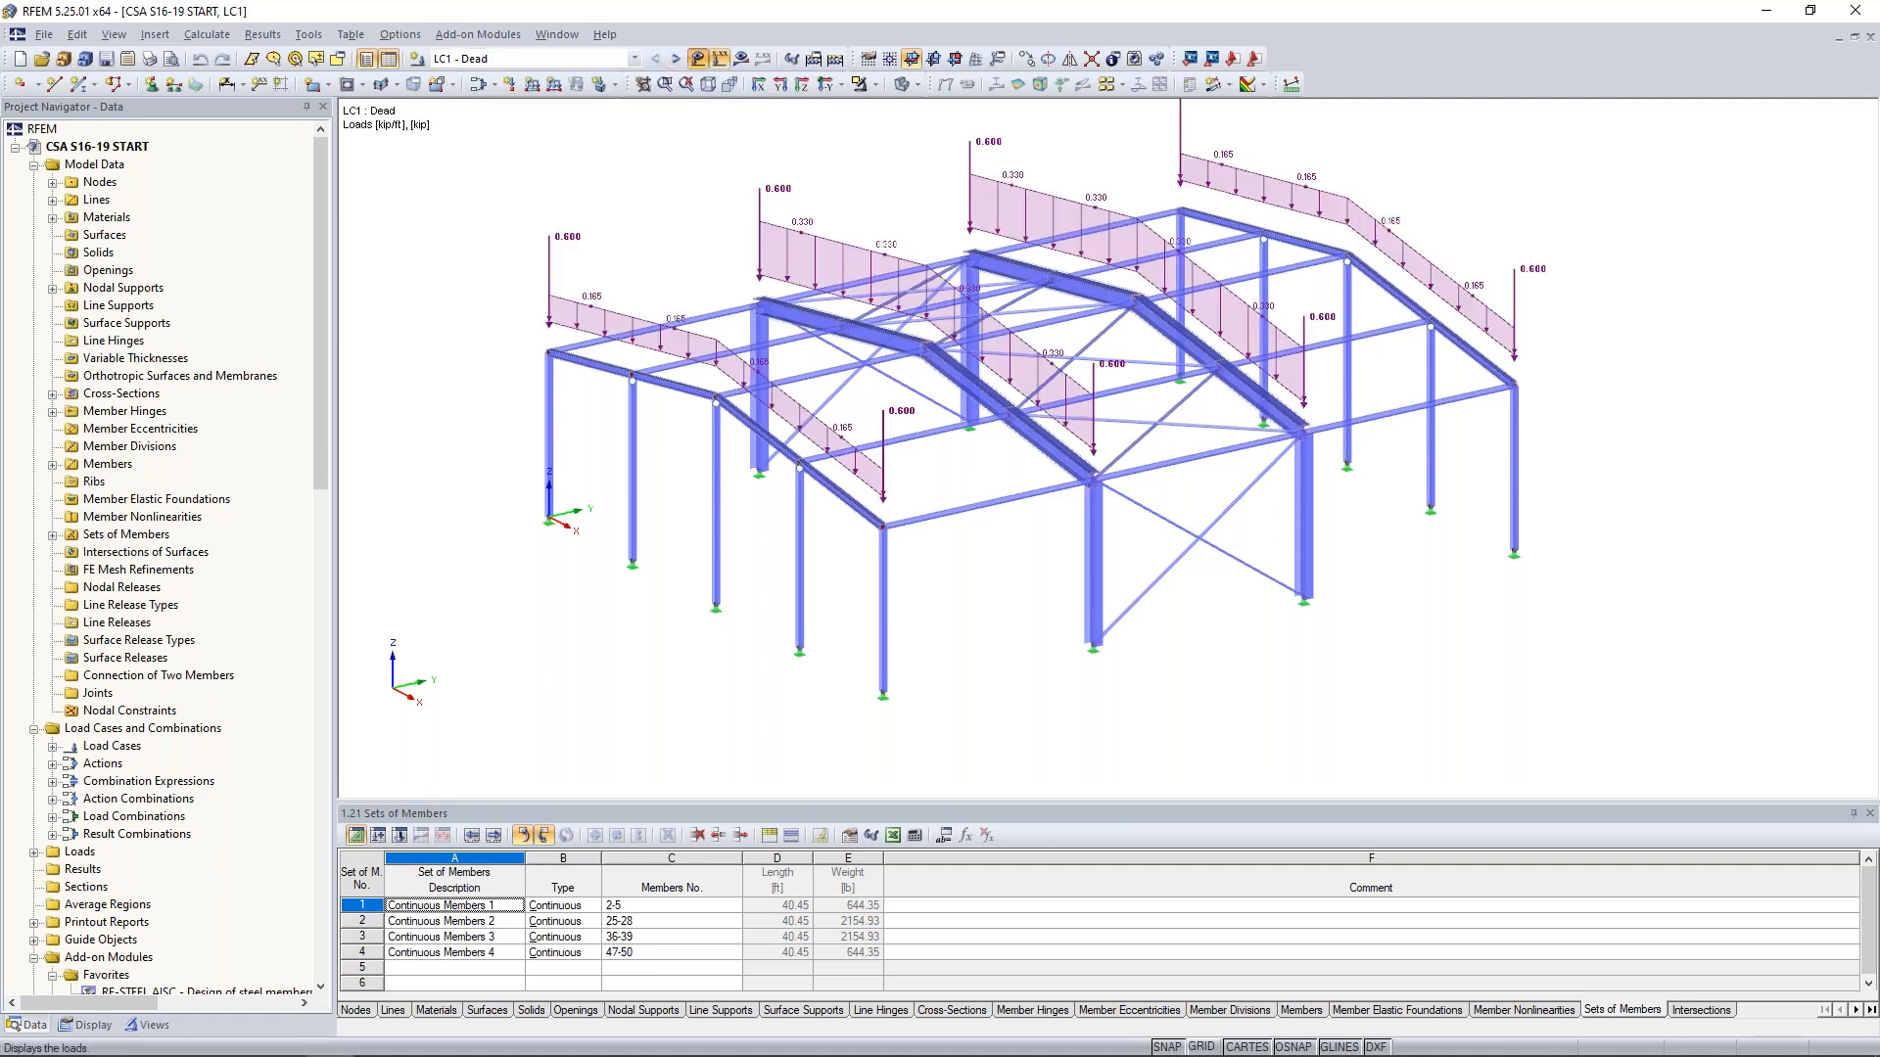
right_click(585, 302)
left_click(627, 367)
mouse_move(508, 375)
middle_mouse_down("ctrl")
mouse_move(568, 435)
mouse_move(721, 461)
mouse_move(505, 412)
middle_mouse_up("ctrl")
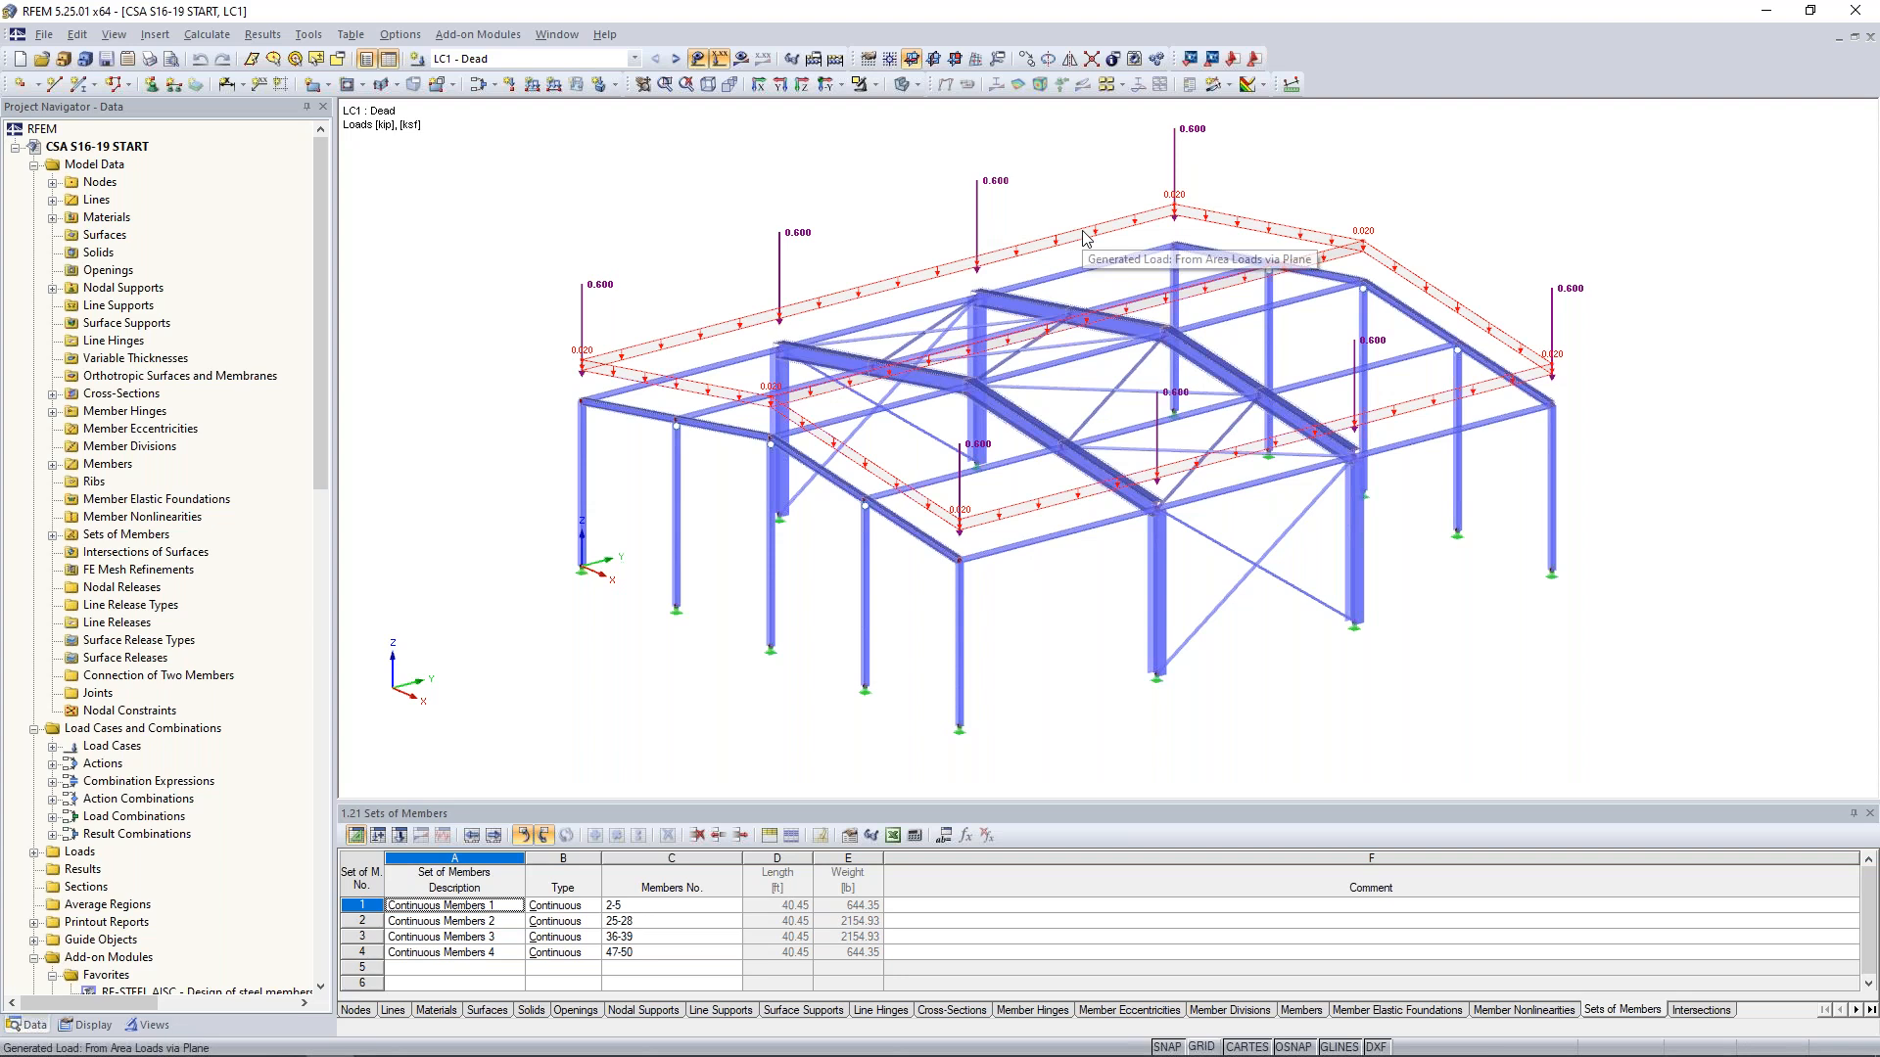
- Look up the load generation options, including area loads on members via plane
left_click(309, 35)
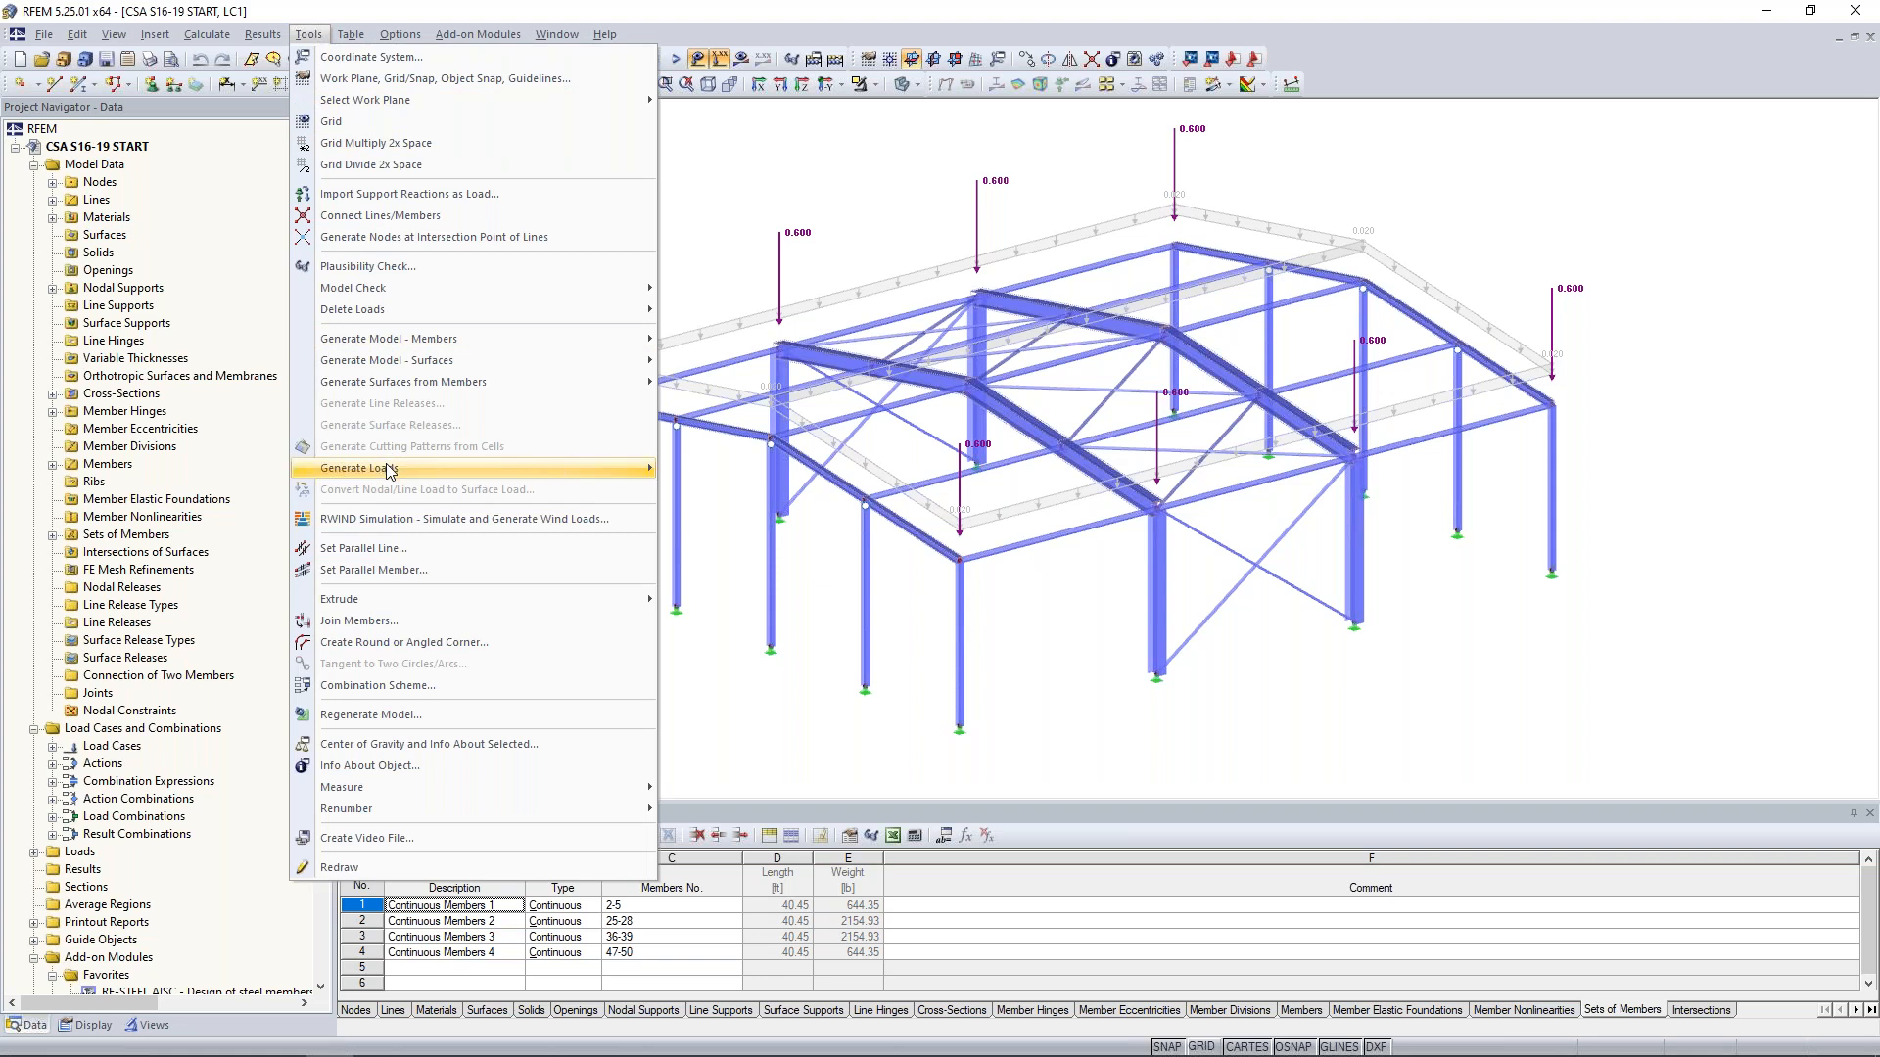
mouse_move(392, 470)
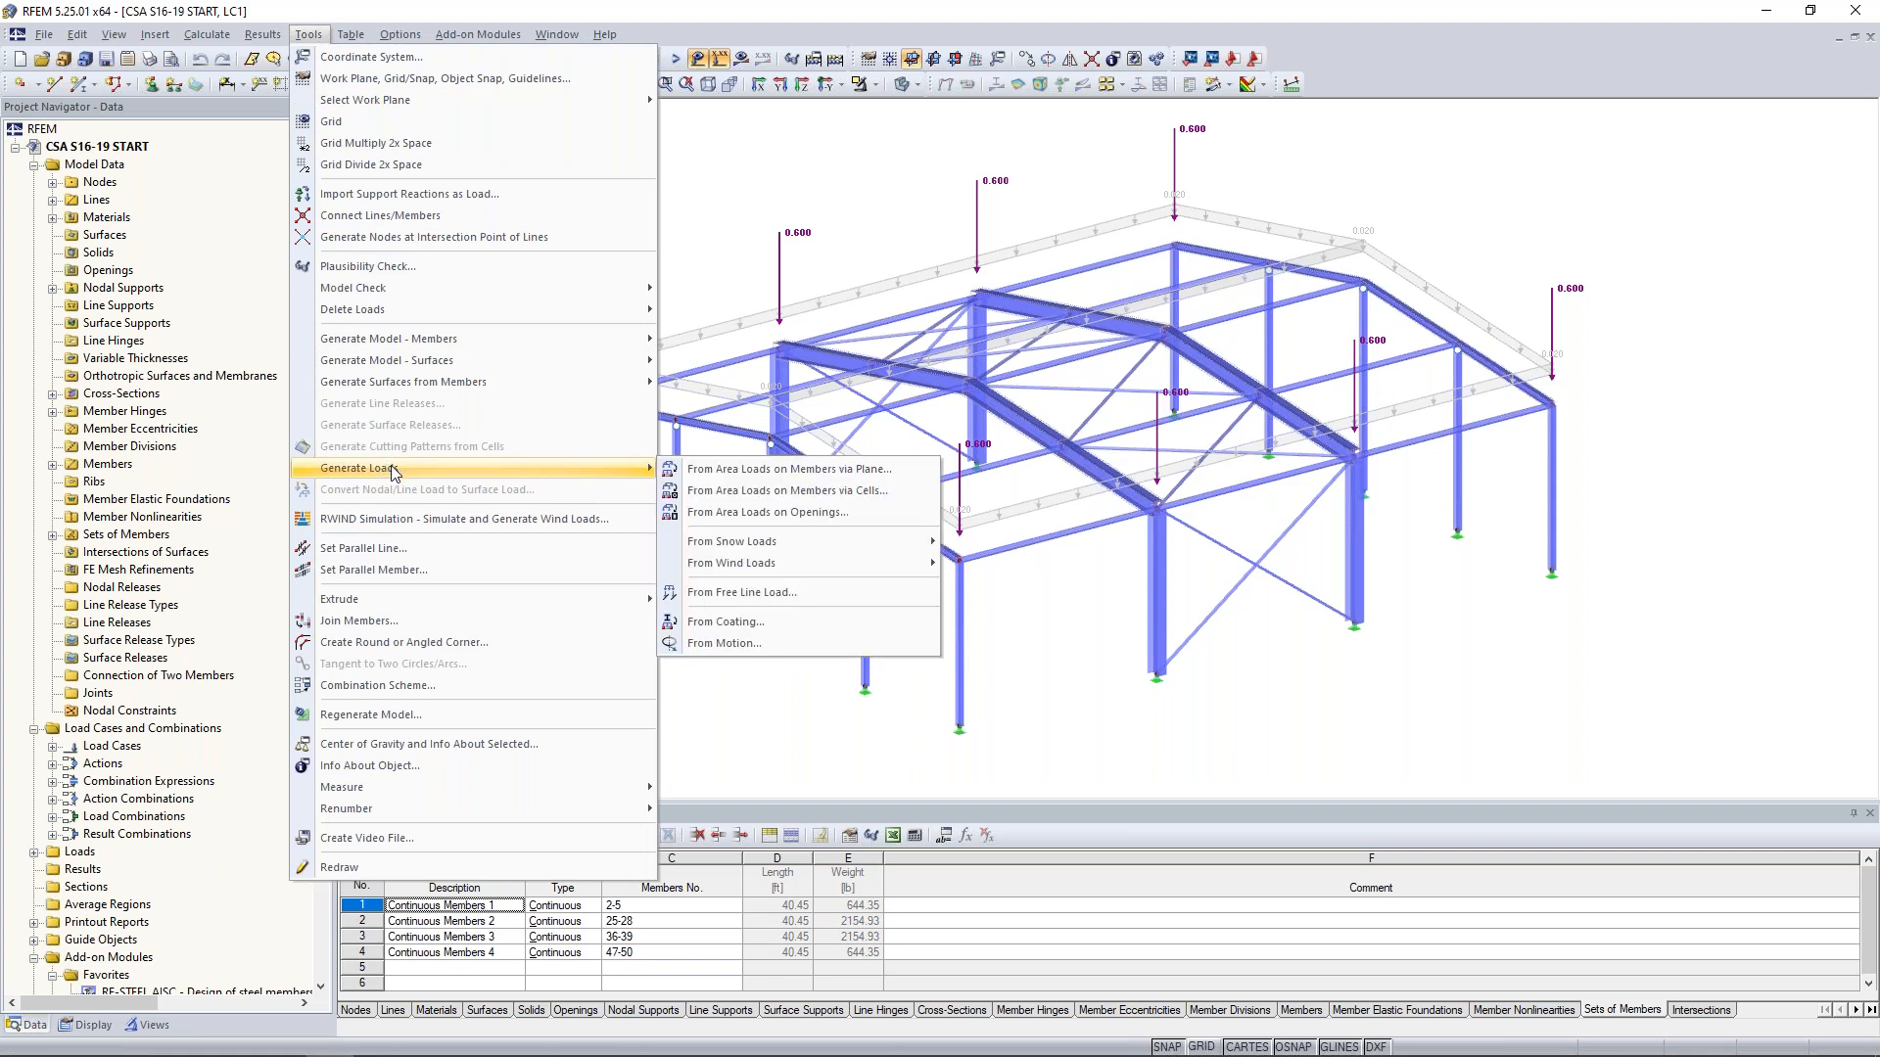
left_click(747, 476)
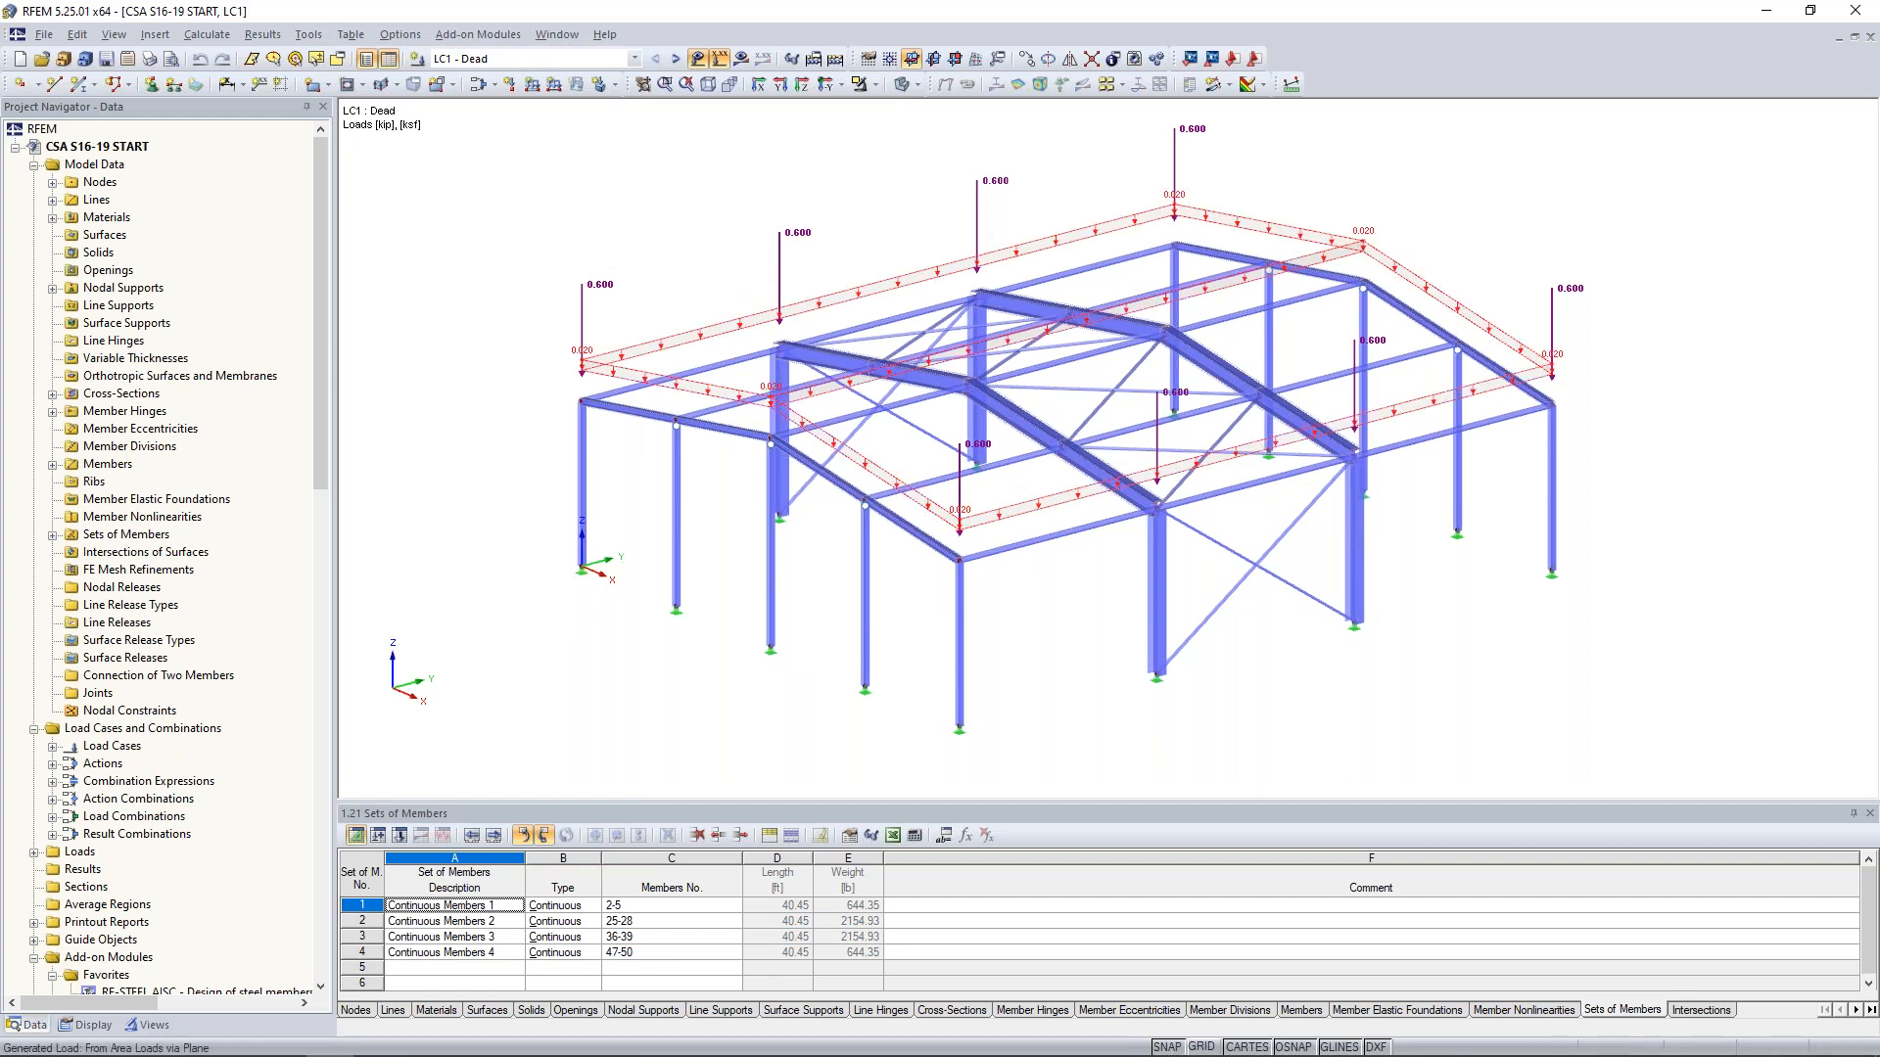
- Inspect the dead area load's direction, magnitude, boundary planes and excluded members against the roof, and close without changes
double_click(716, 330)
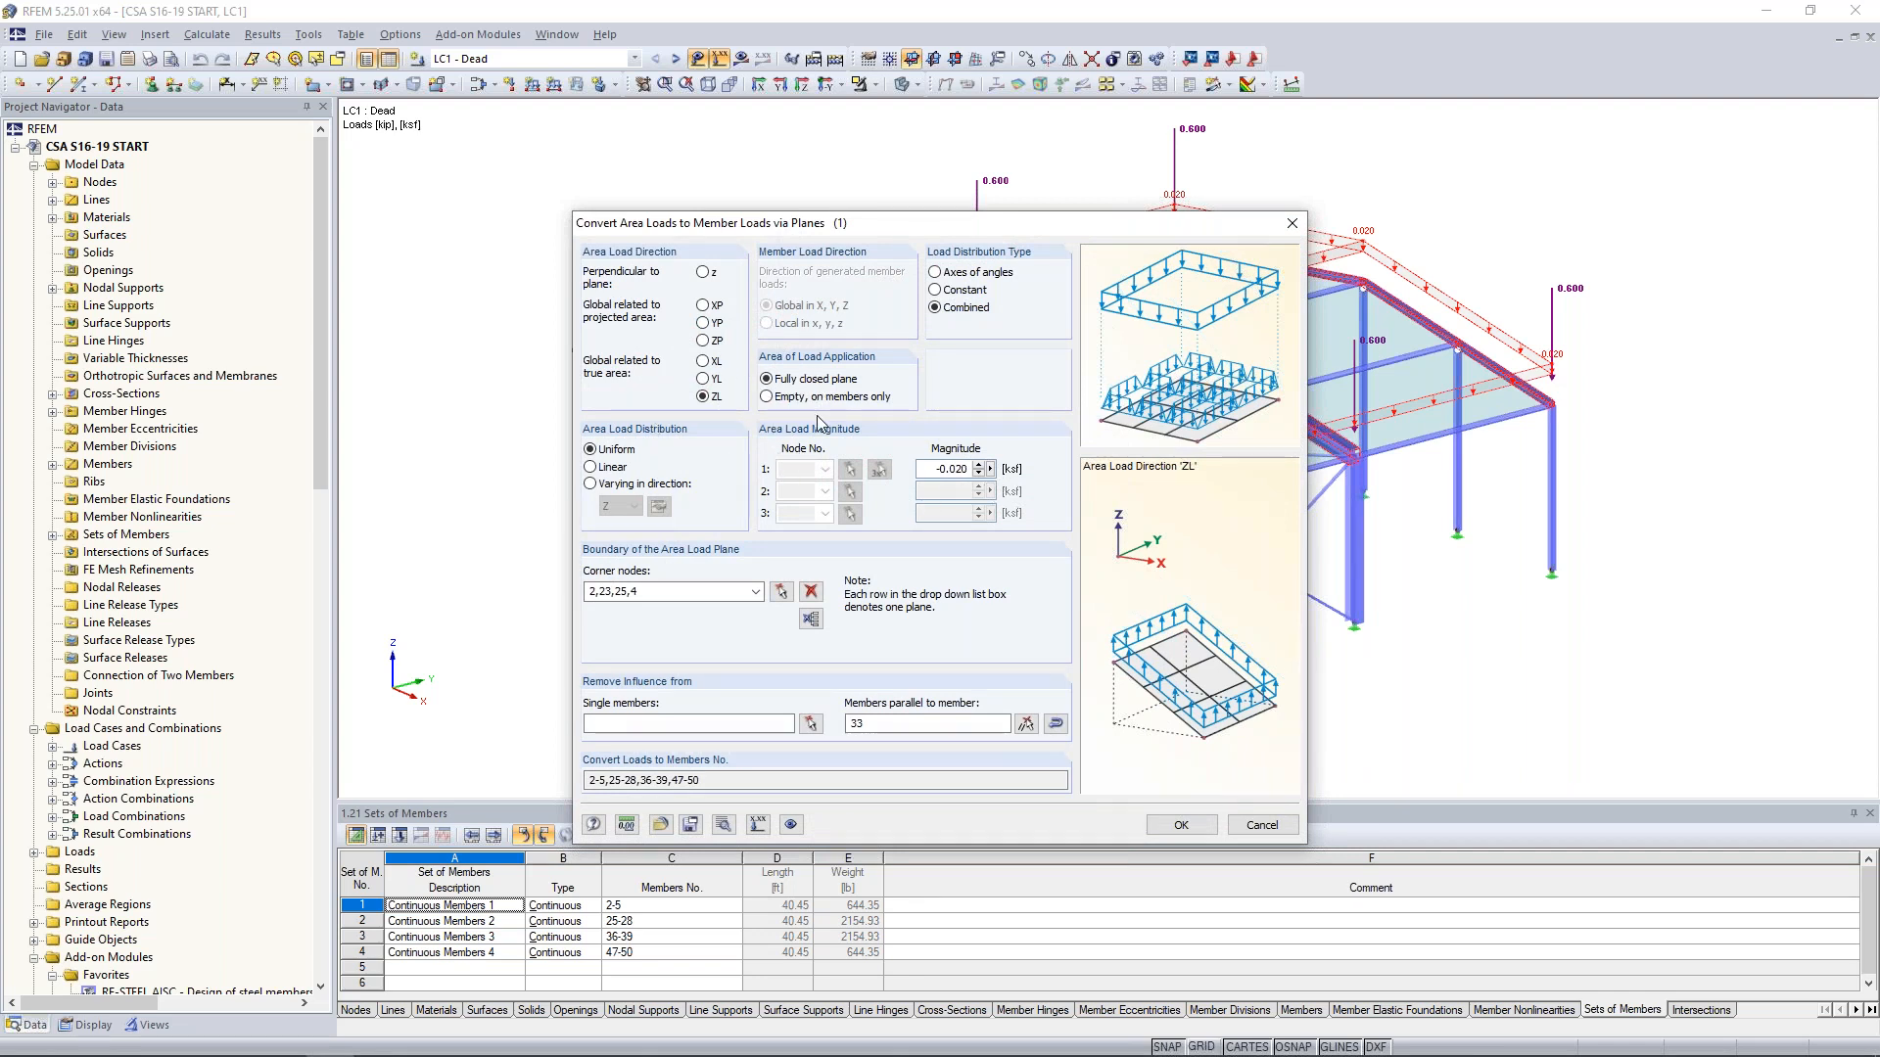
left_click(782, 592)
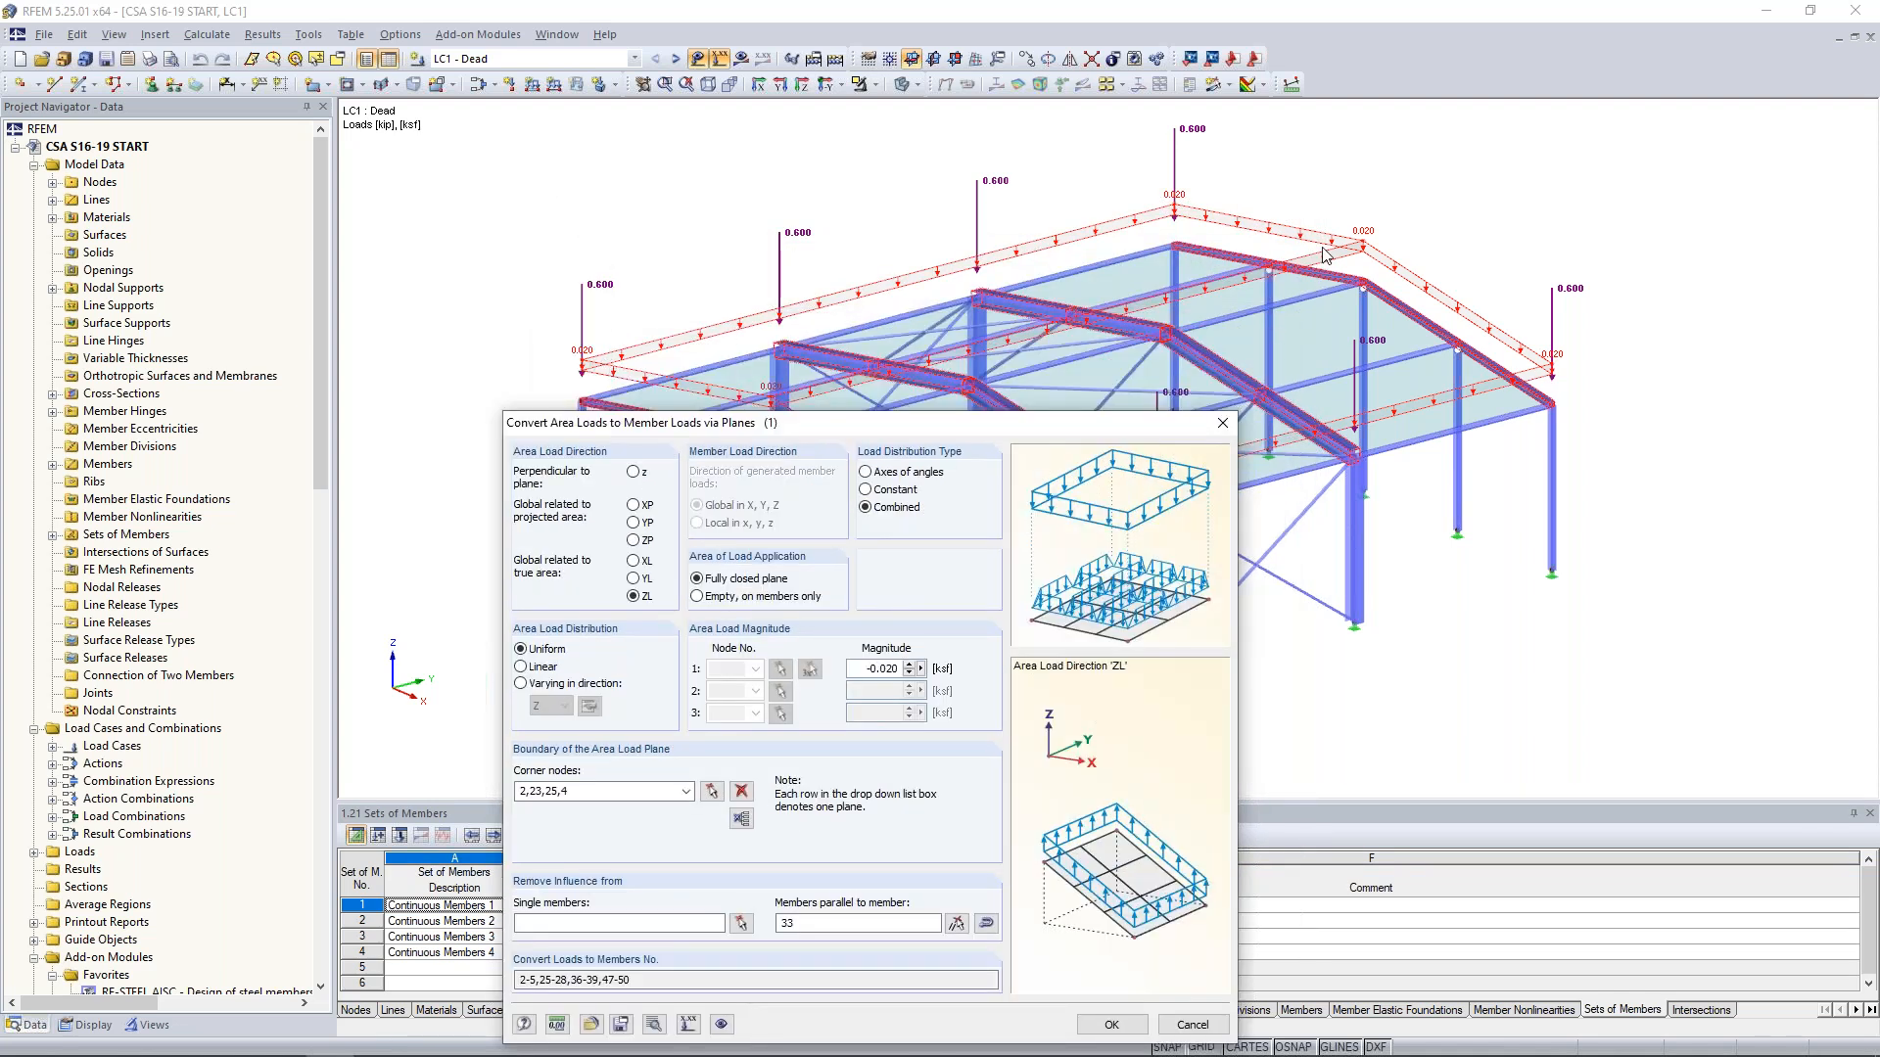
left_click_drag(1068, 430, 1105, 601)
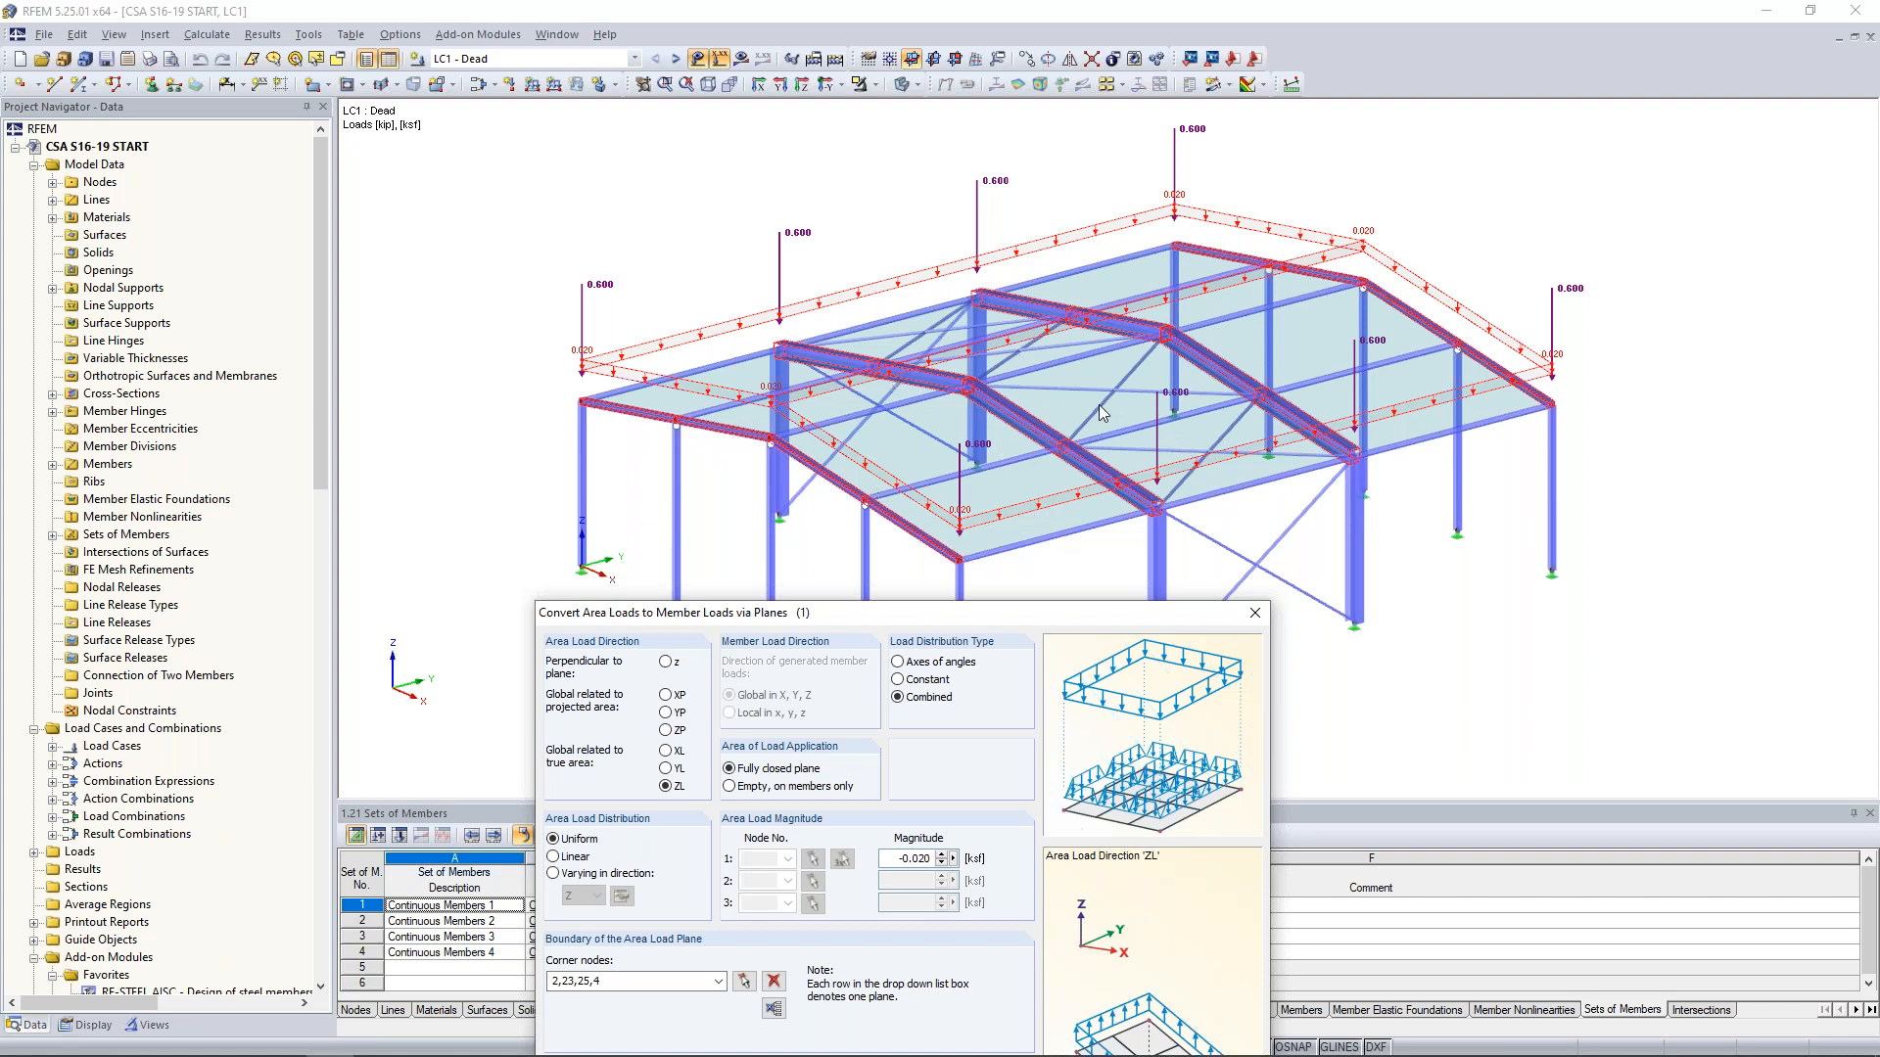
left_click_drag(1087, 613, 1094, 168)
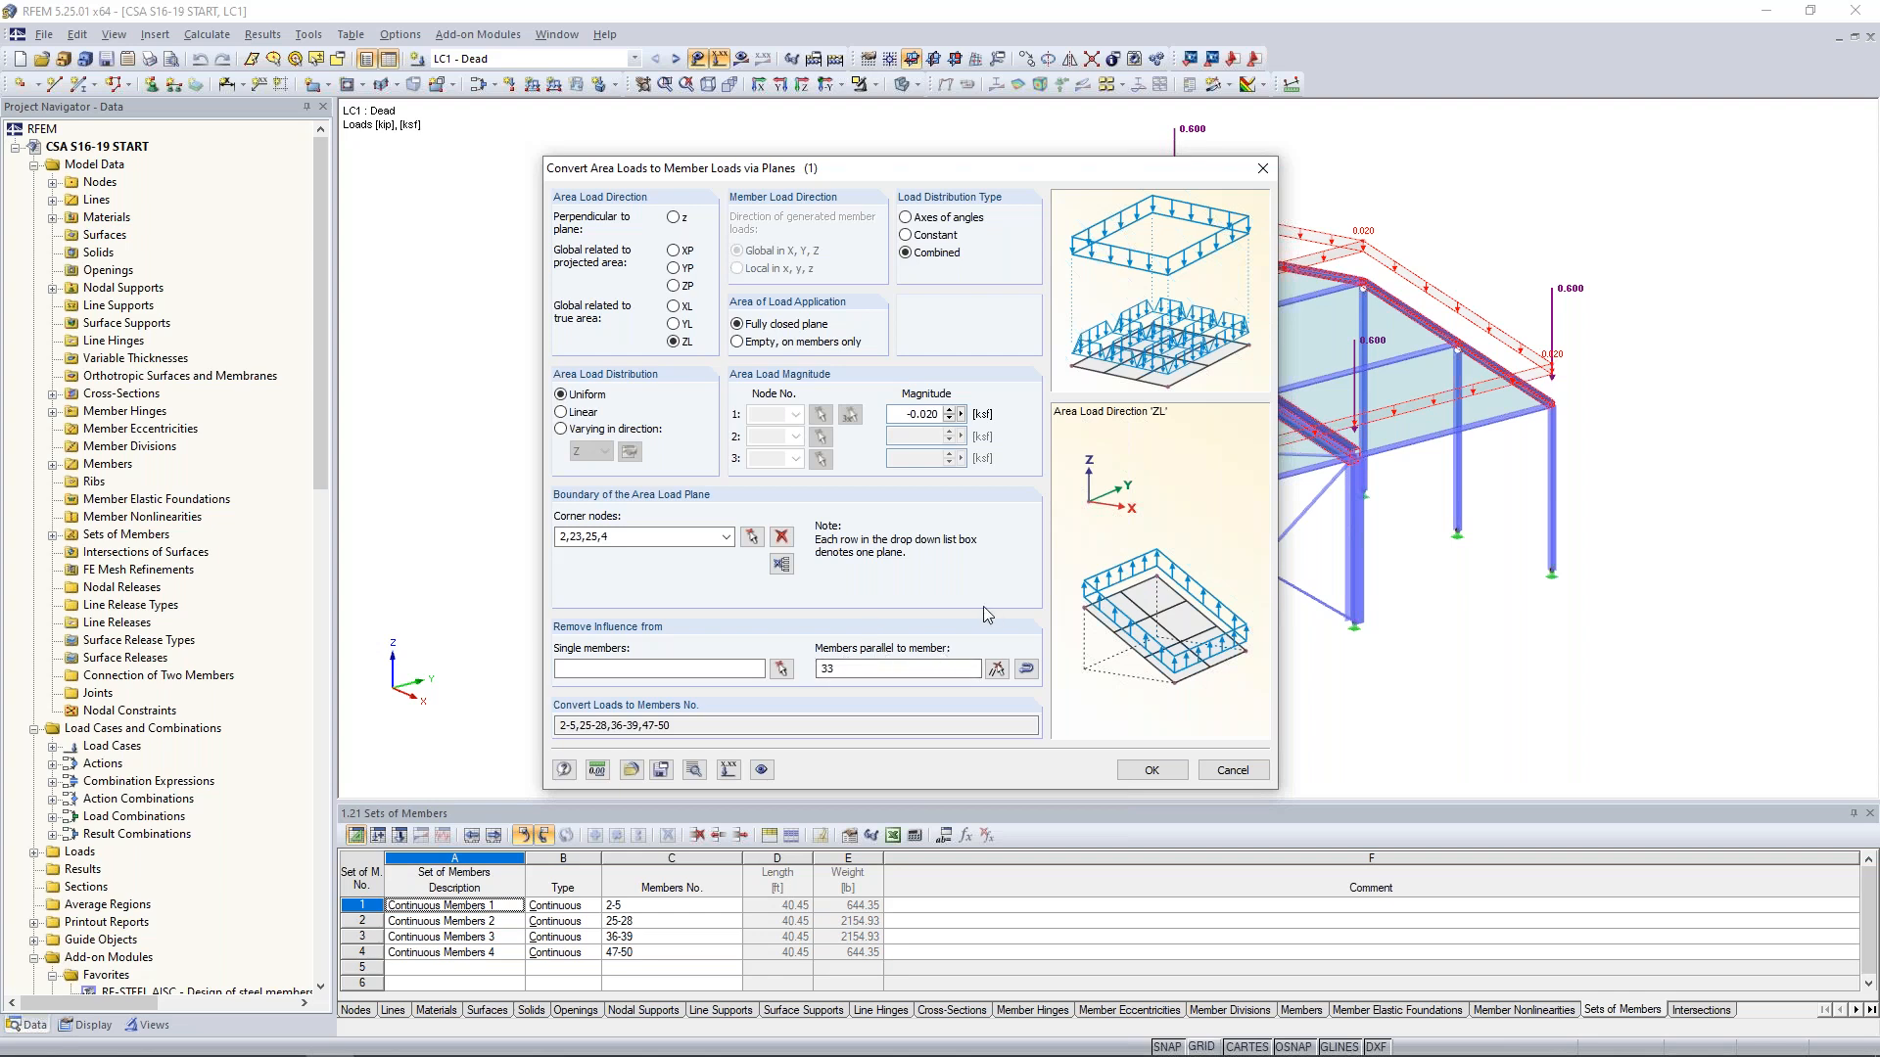
left_click(1235, 771)
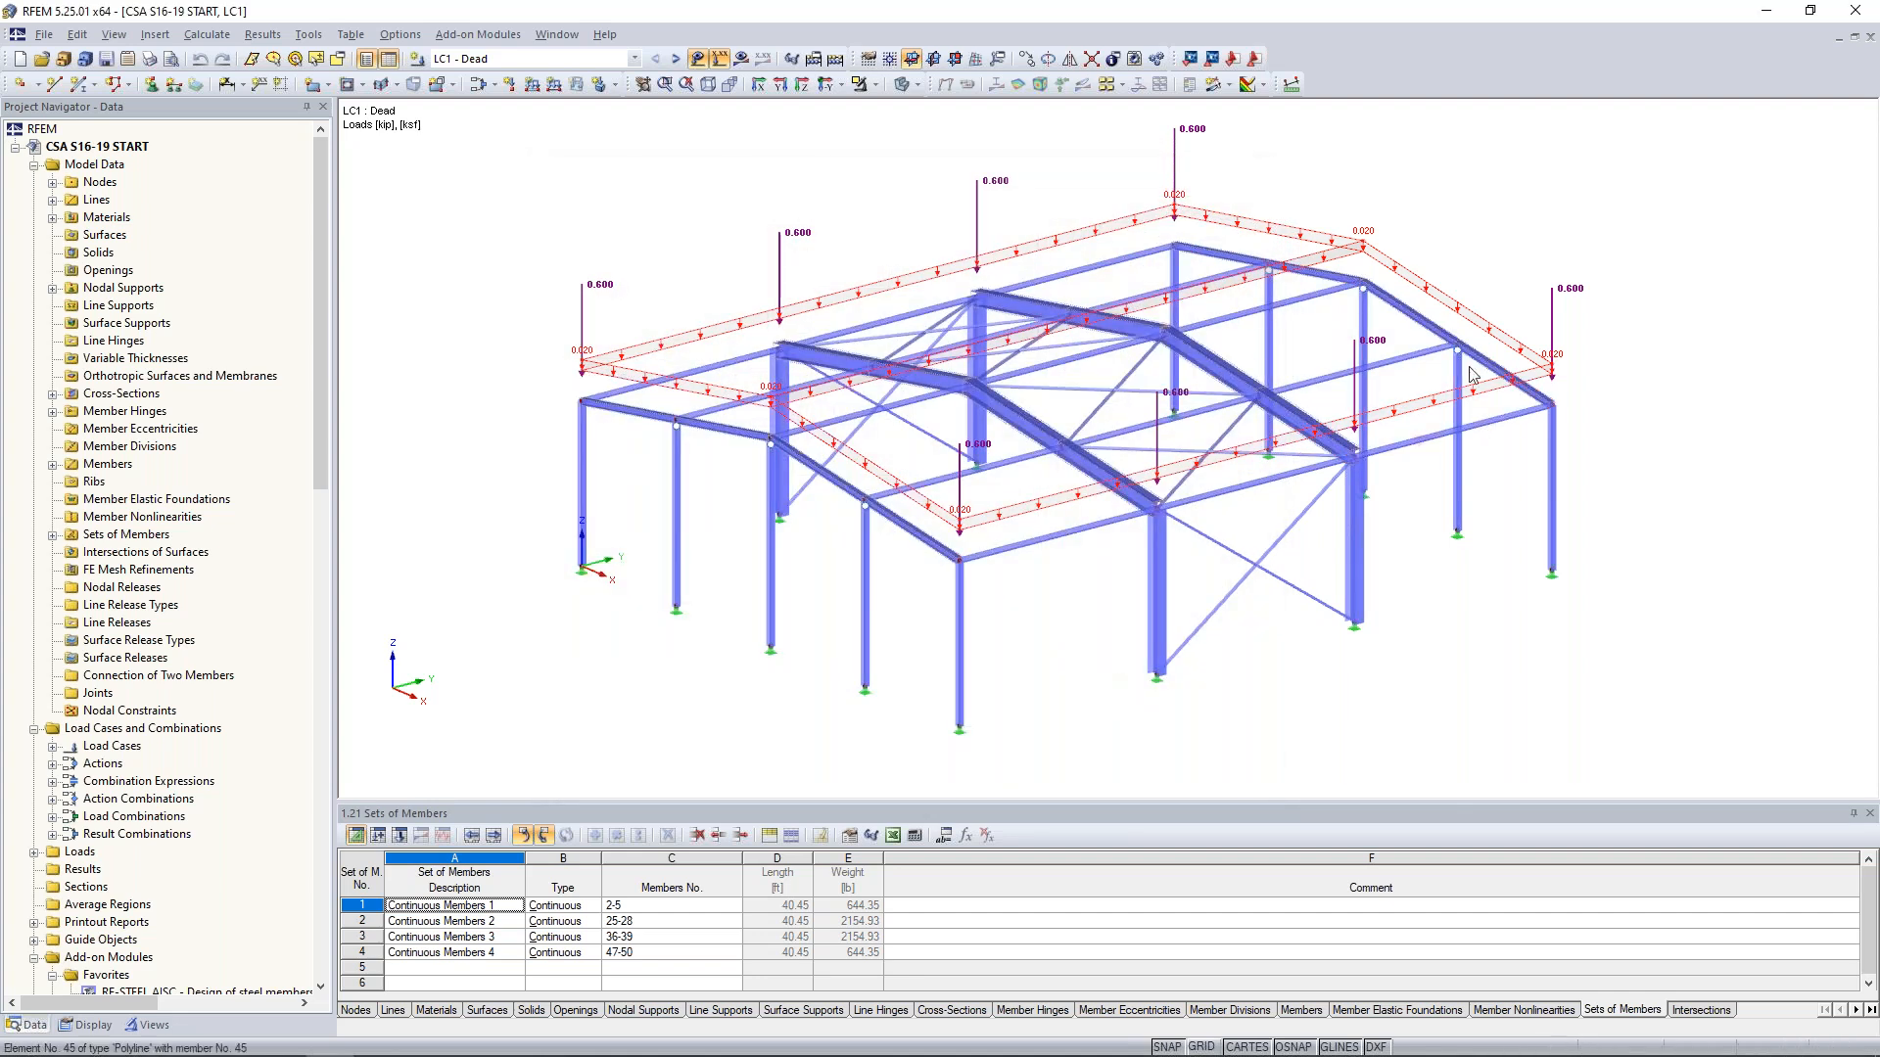
- Display the generated dead load separately as member line loads on the frames
right_click(1464, 310)
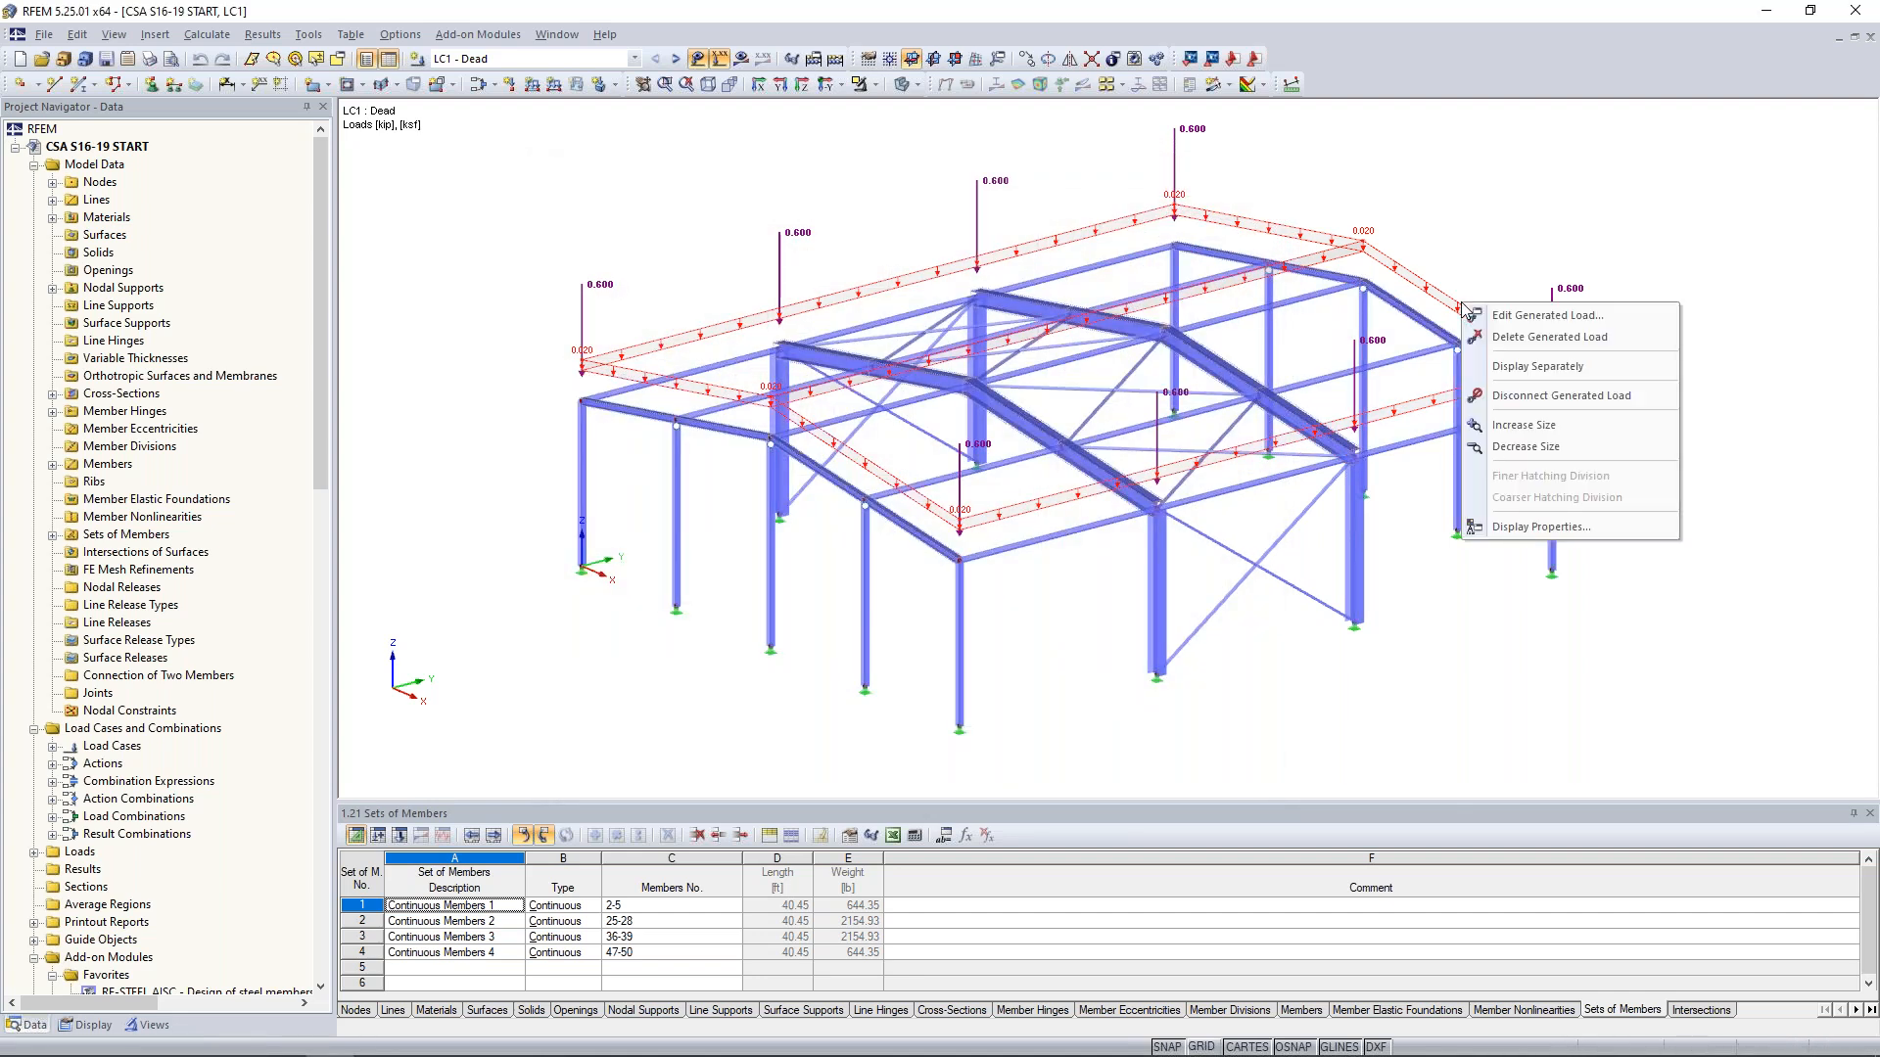
left_click(1537, 366)
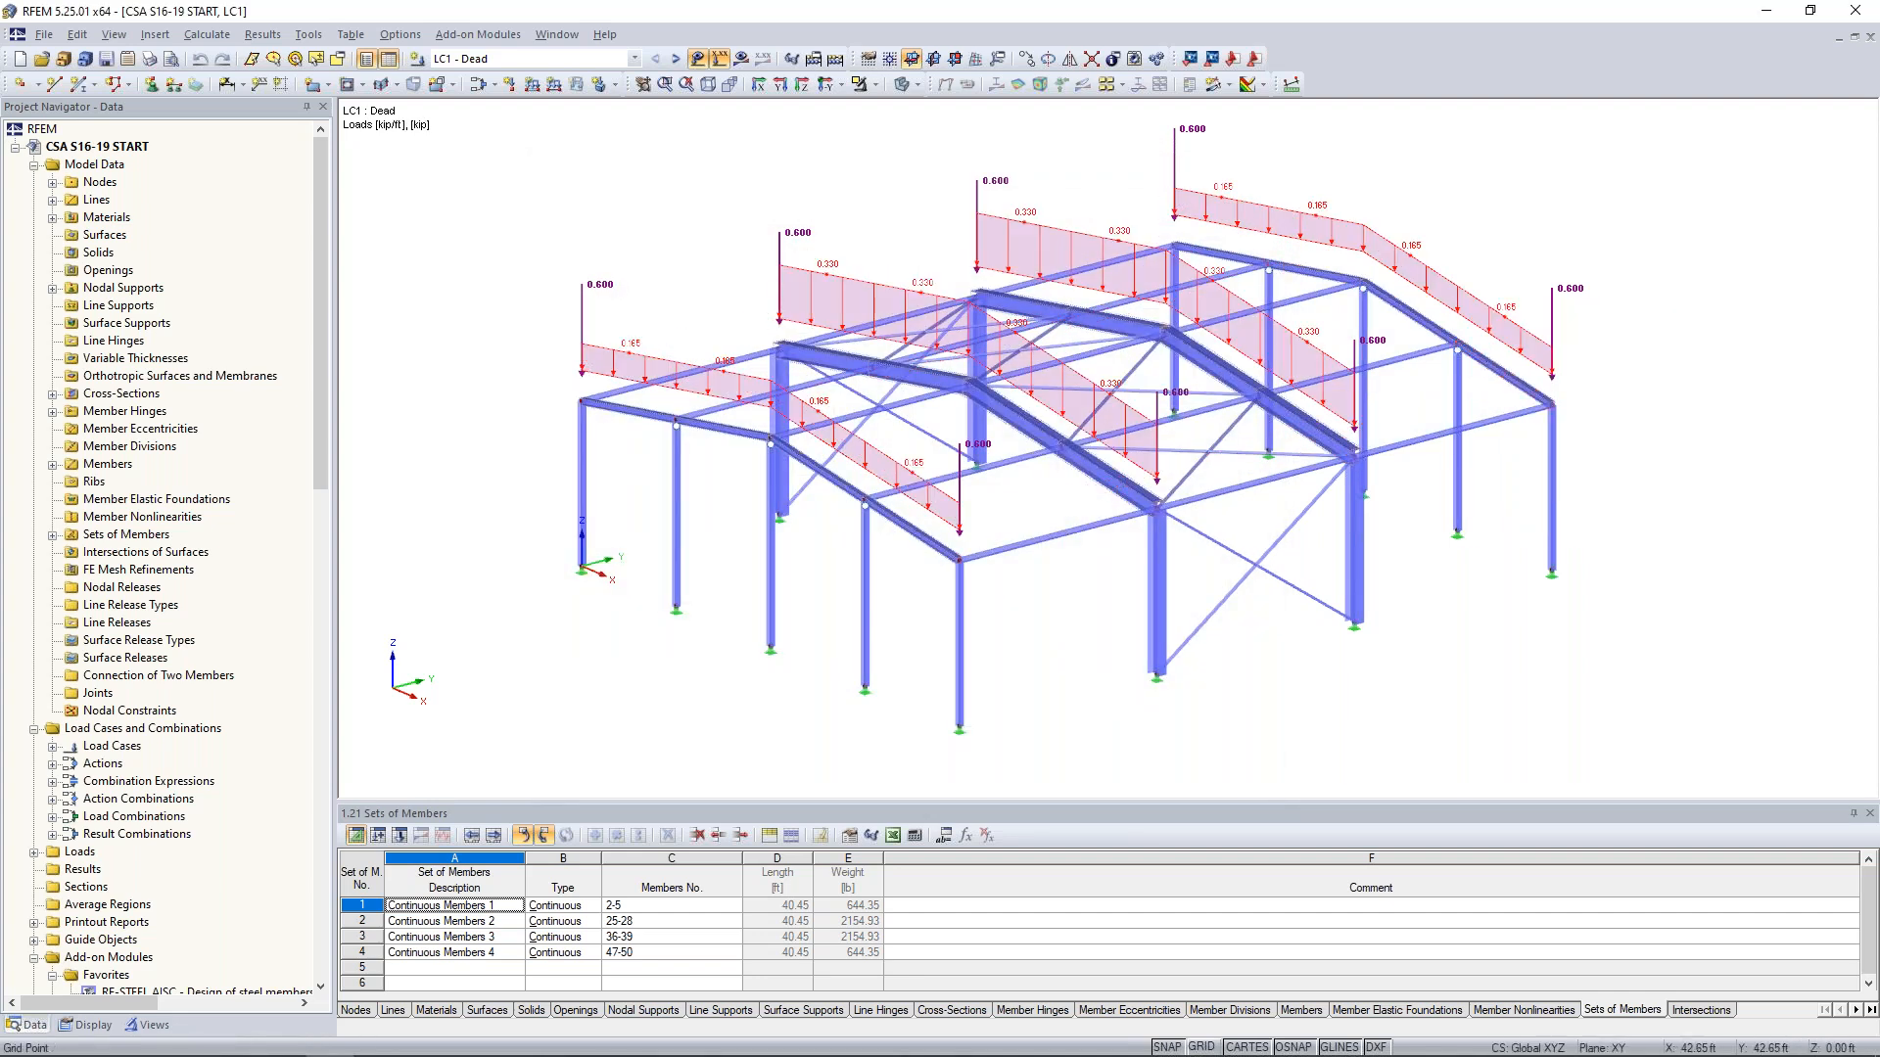
middle_click_drag(1058, 631, 932, 617, "ctrl")
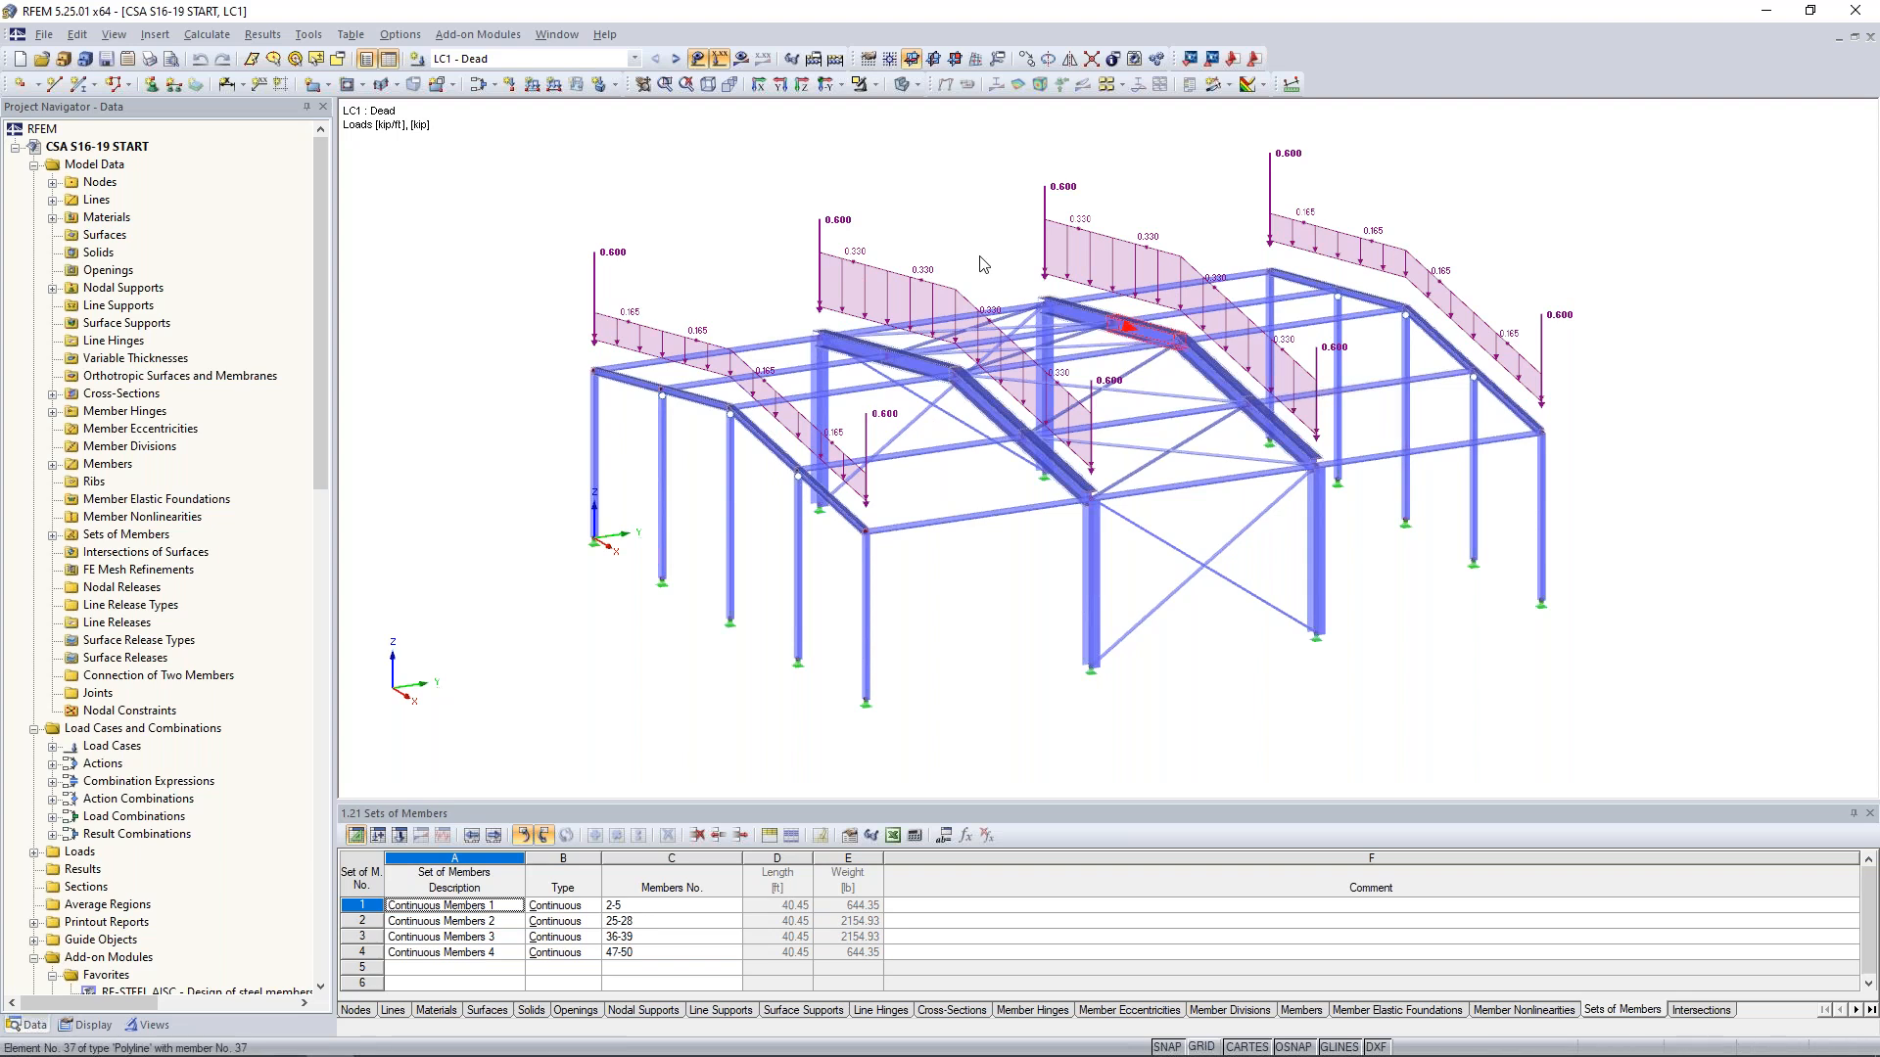
- Switch to load case LC2 Snow and show its generated member loads as an area load over the roof
left_click(675, 58)
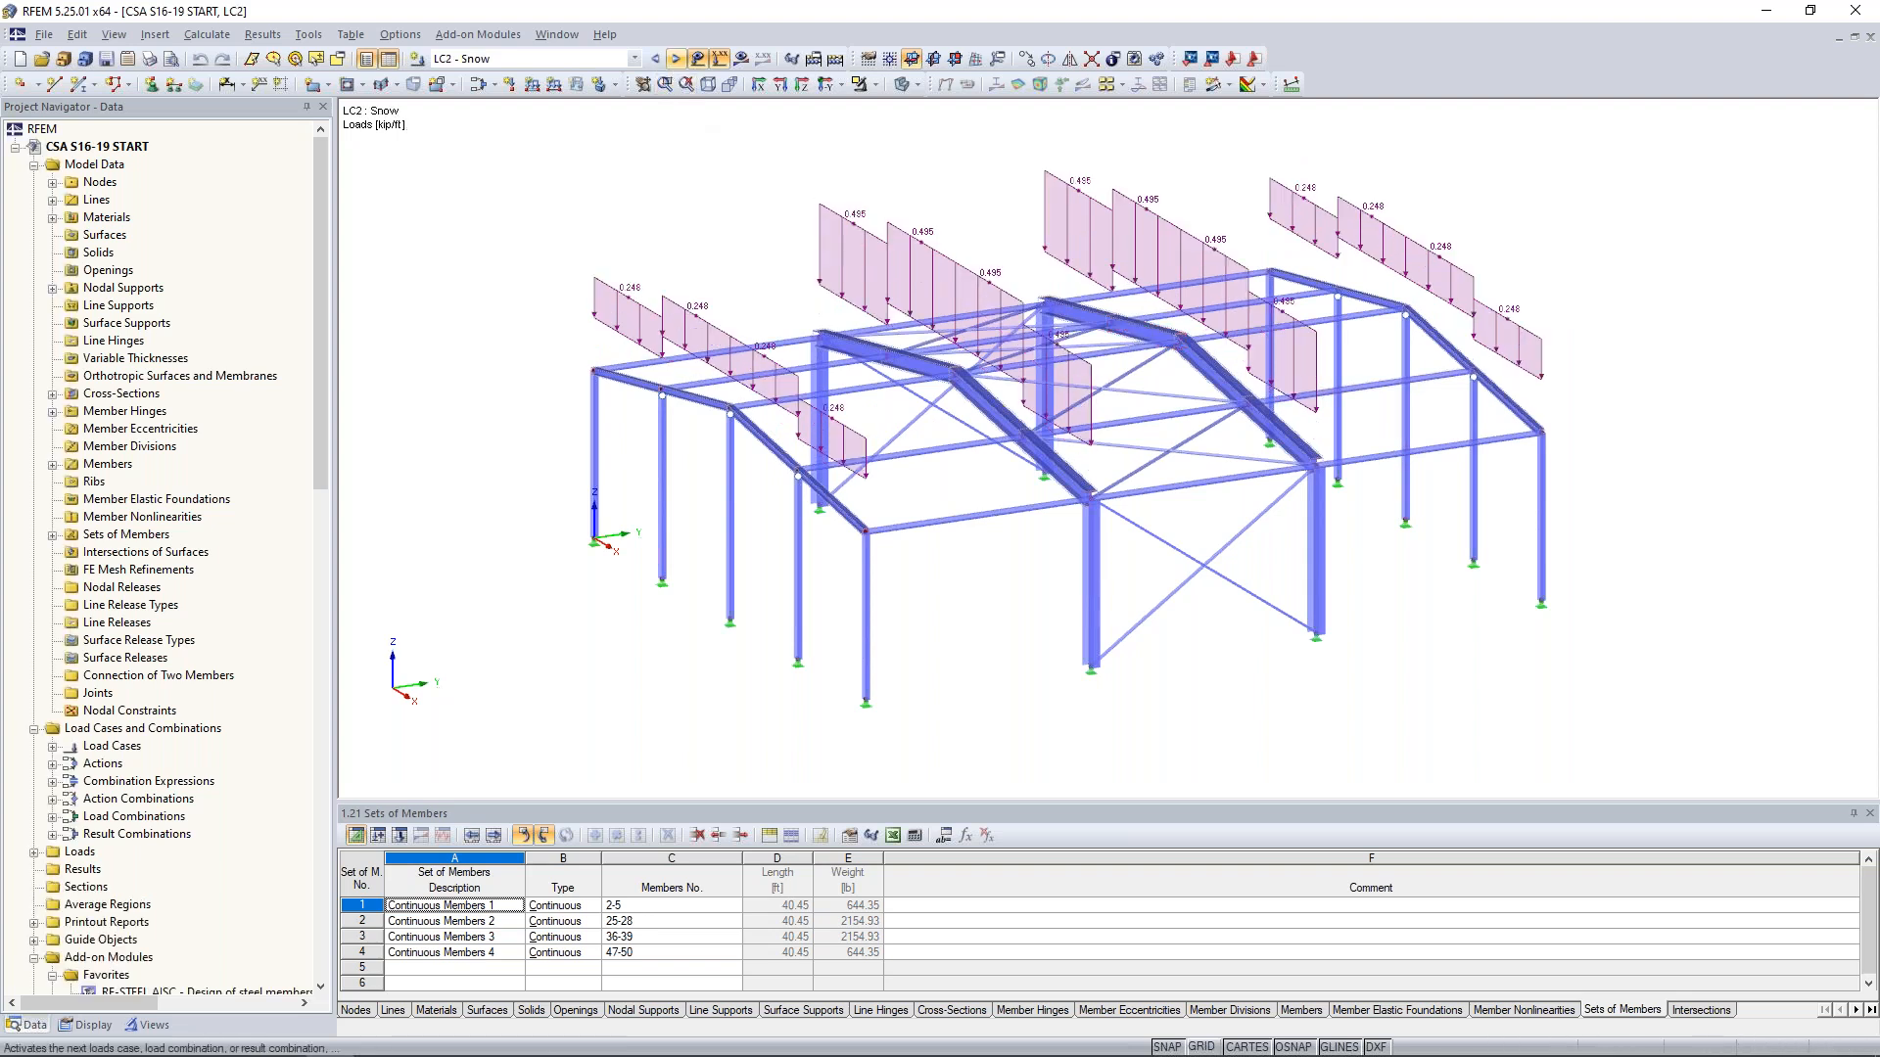
right_click(944, 250)
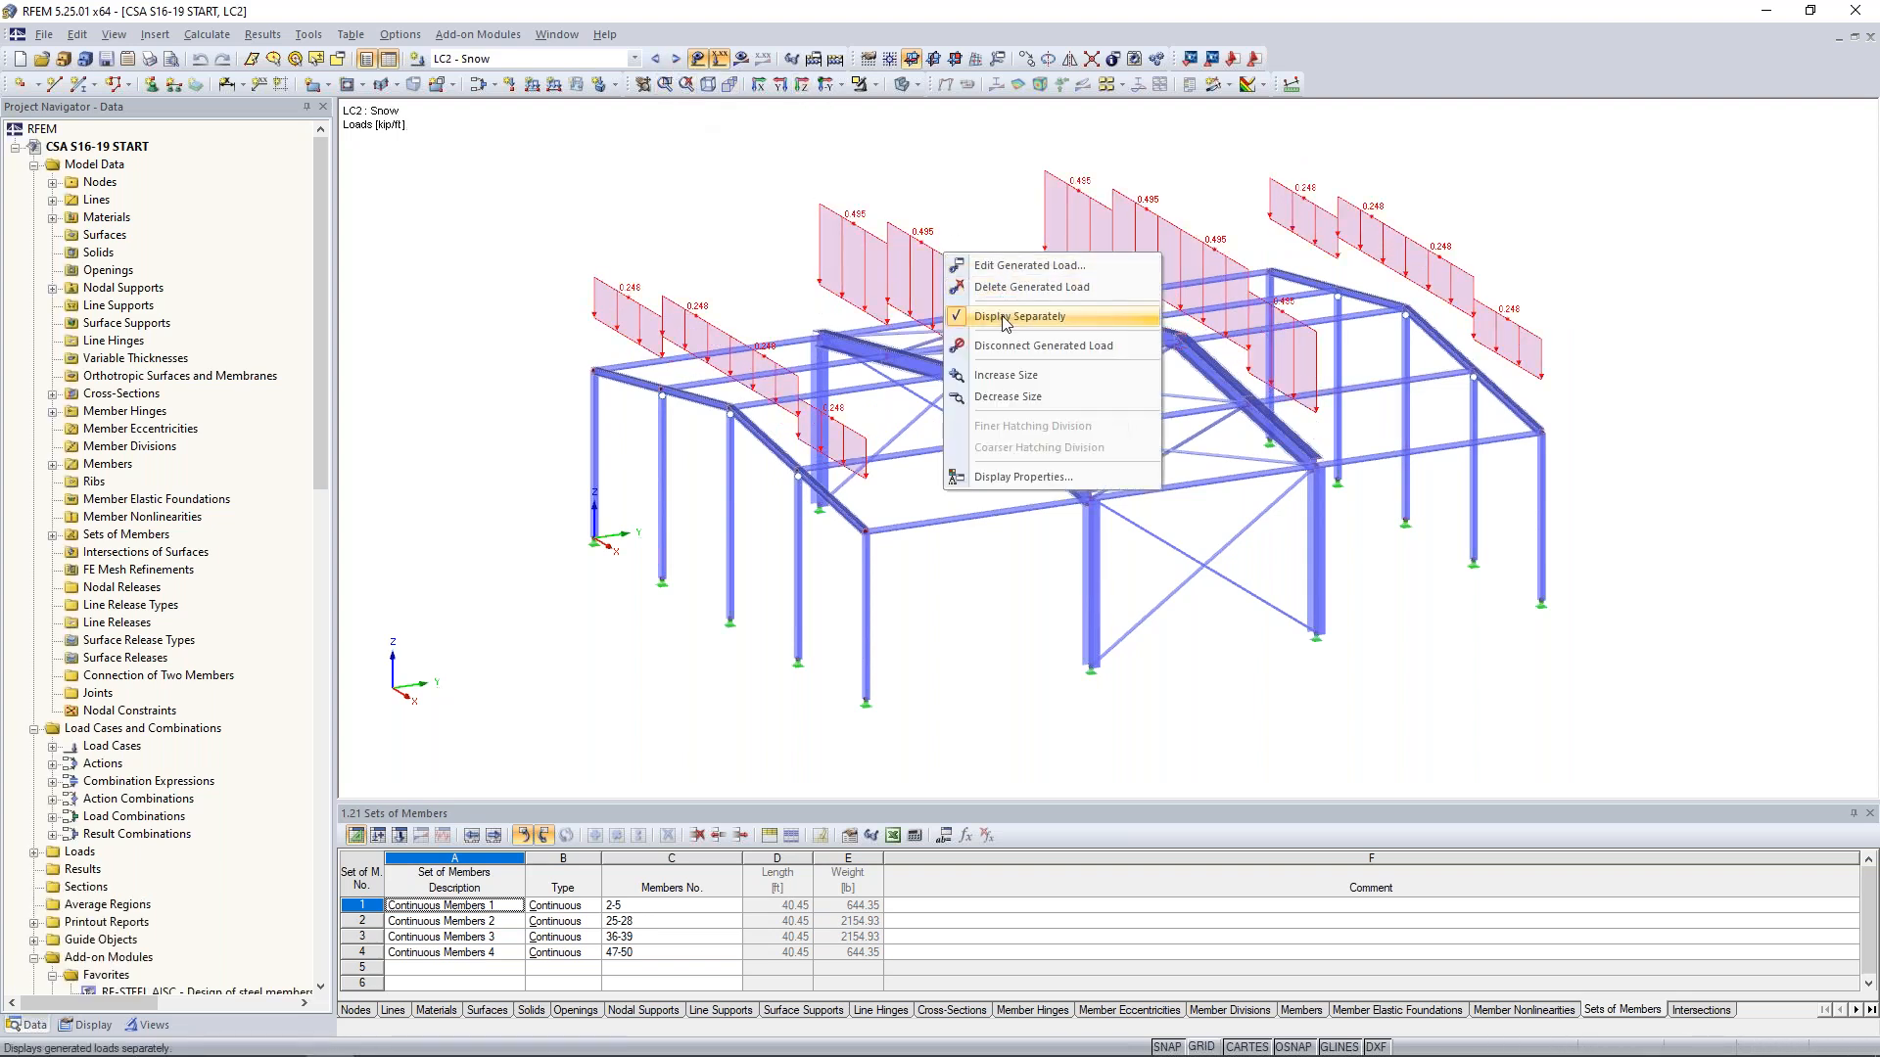
left_click(998, 315)
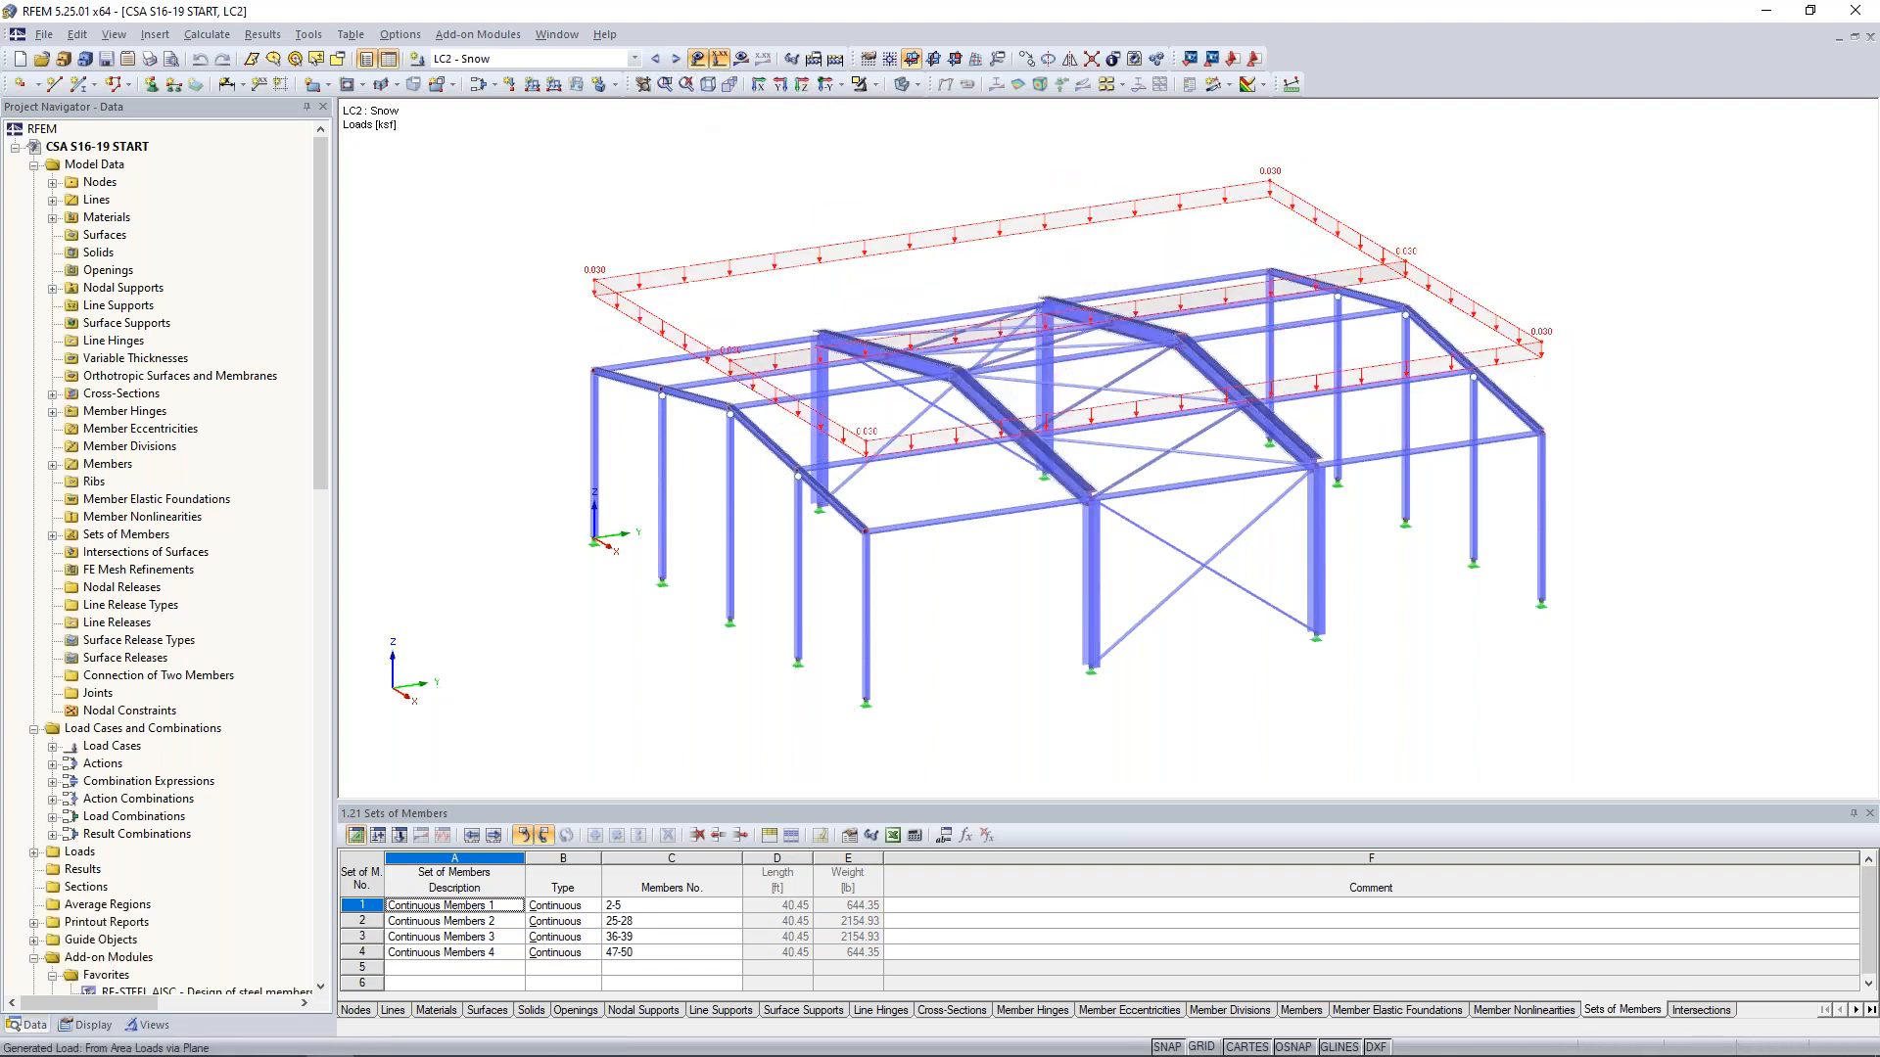
- Inspect the snow area load's direction, magnitude and boundary settings, and close without changes
double_click(779, 261)
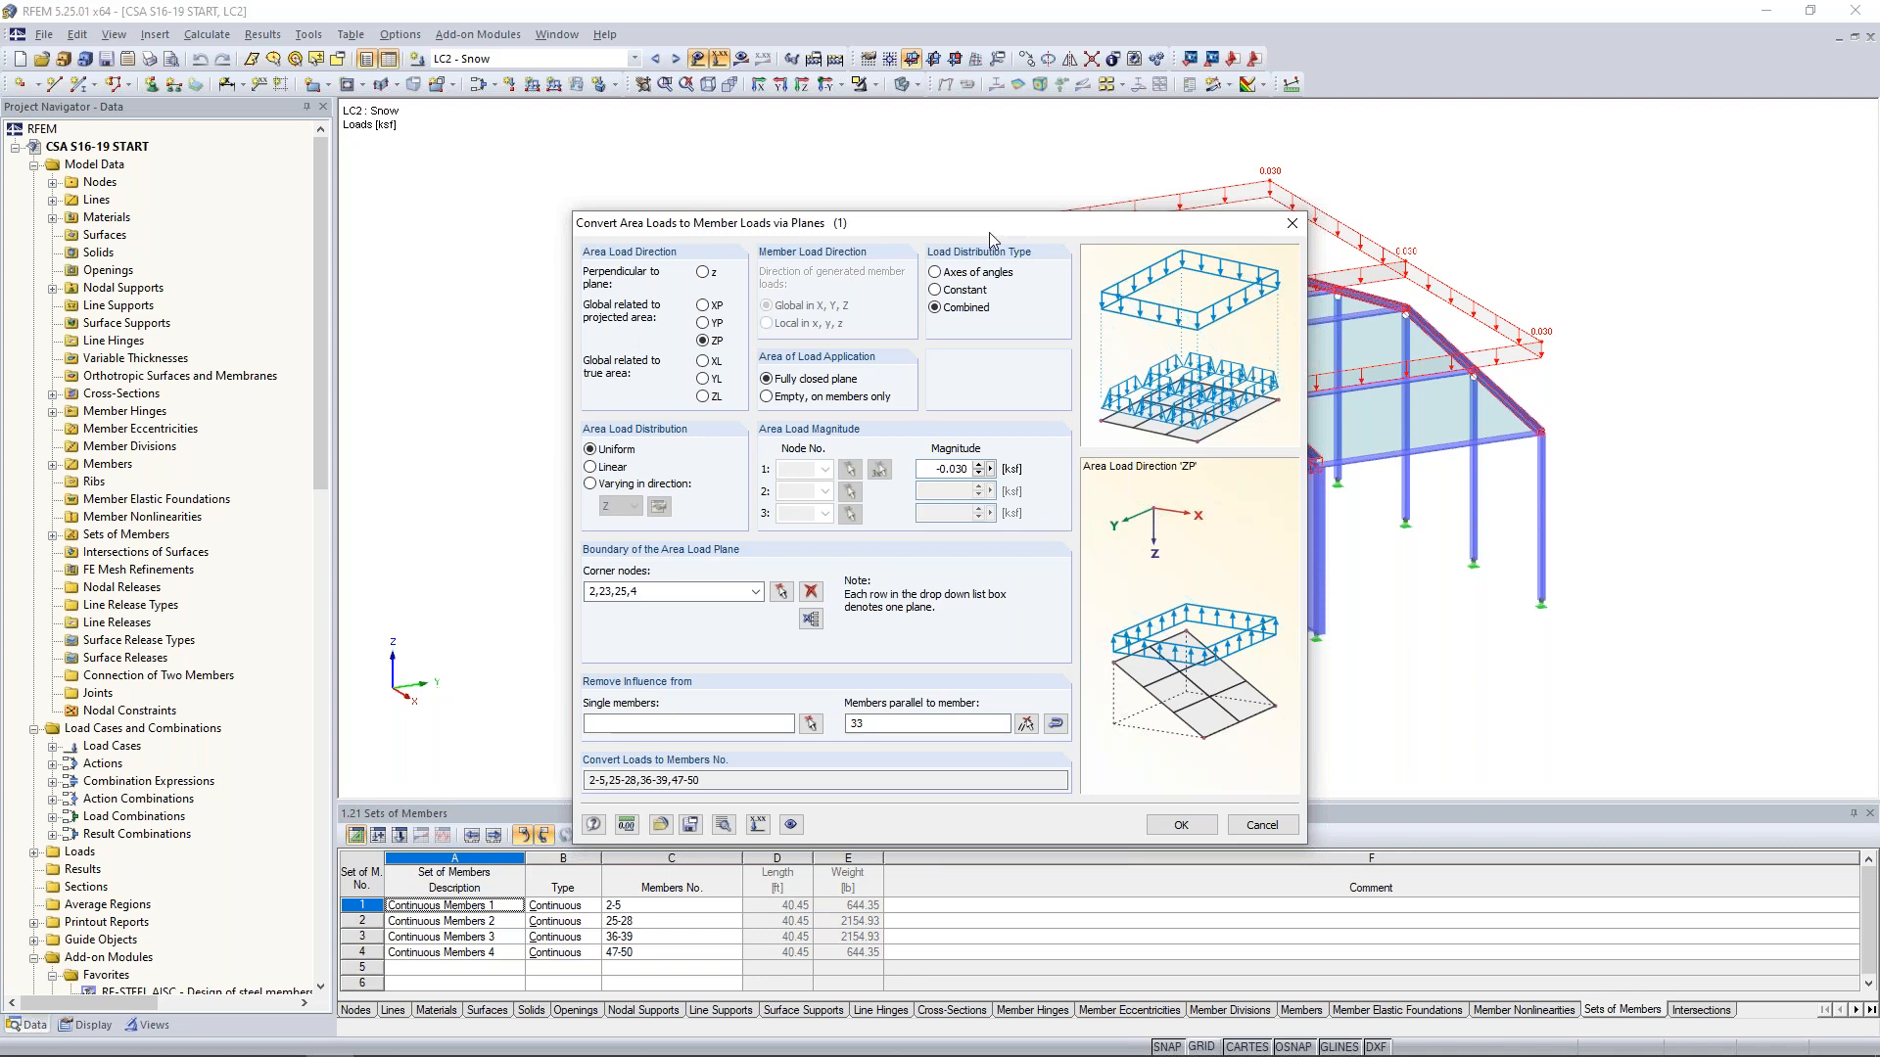
left_click_drag(999, 224, 896, 401)
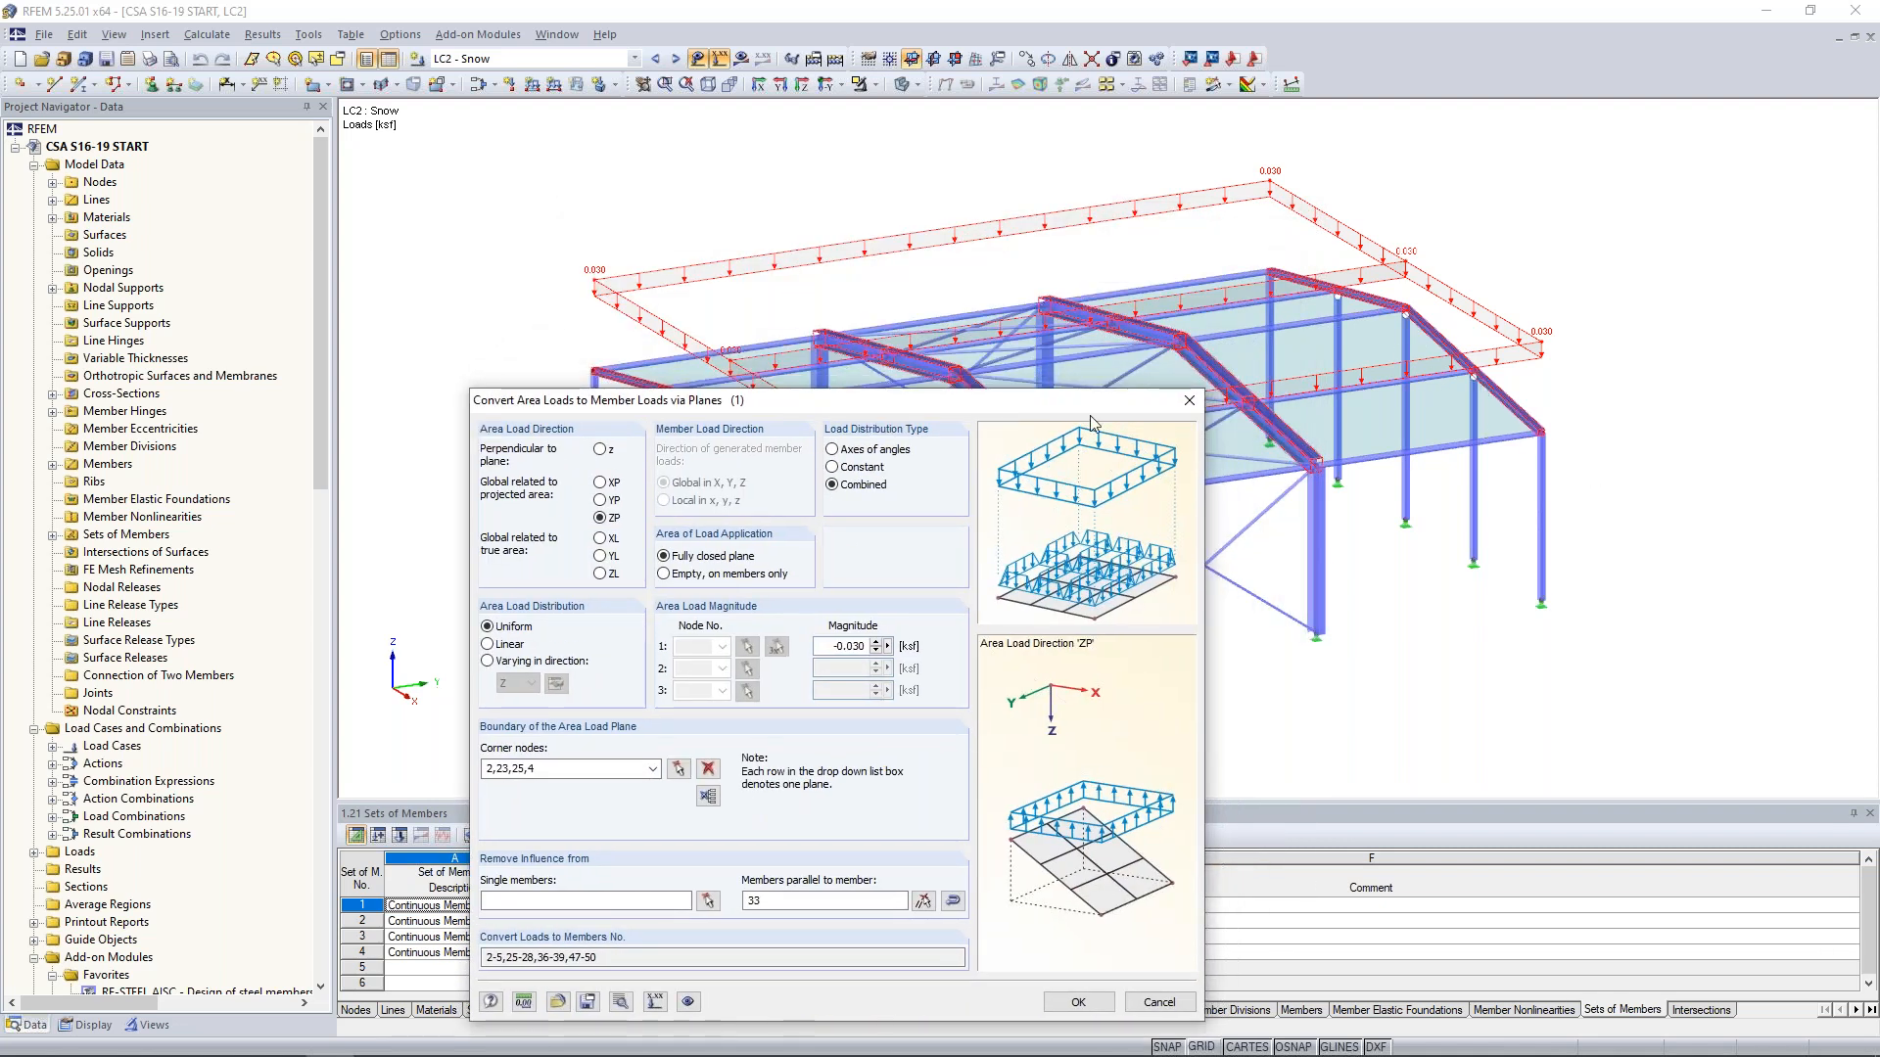
left_click_drag(1042, 393, 1084, 159)
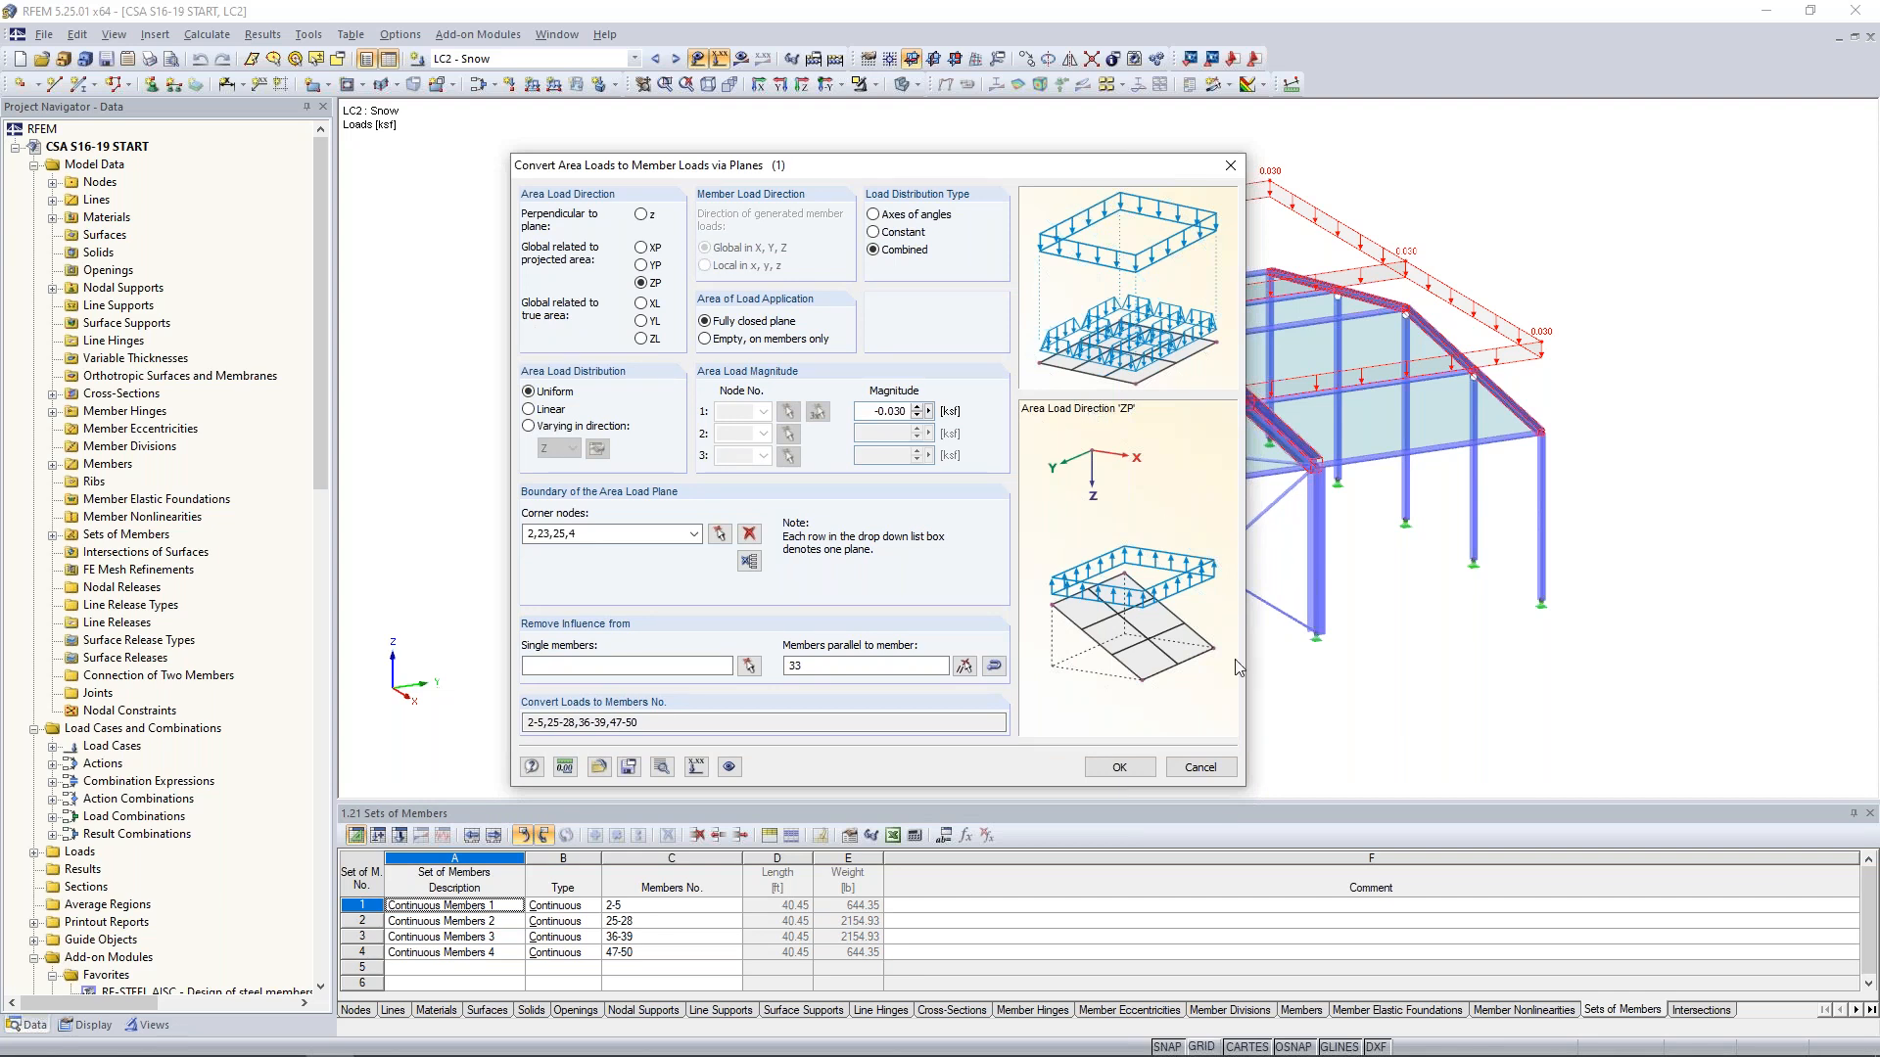
left_click(1200, 767)
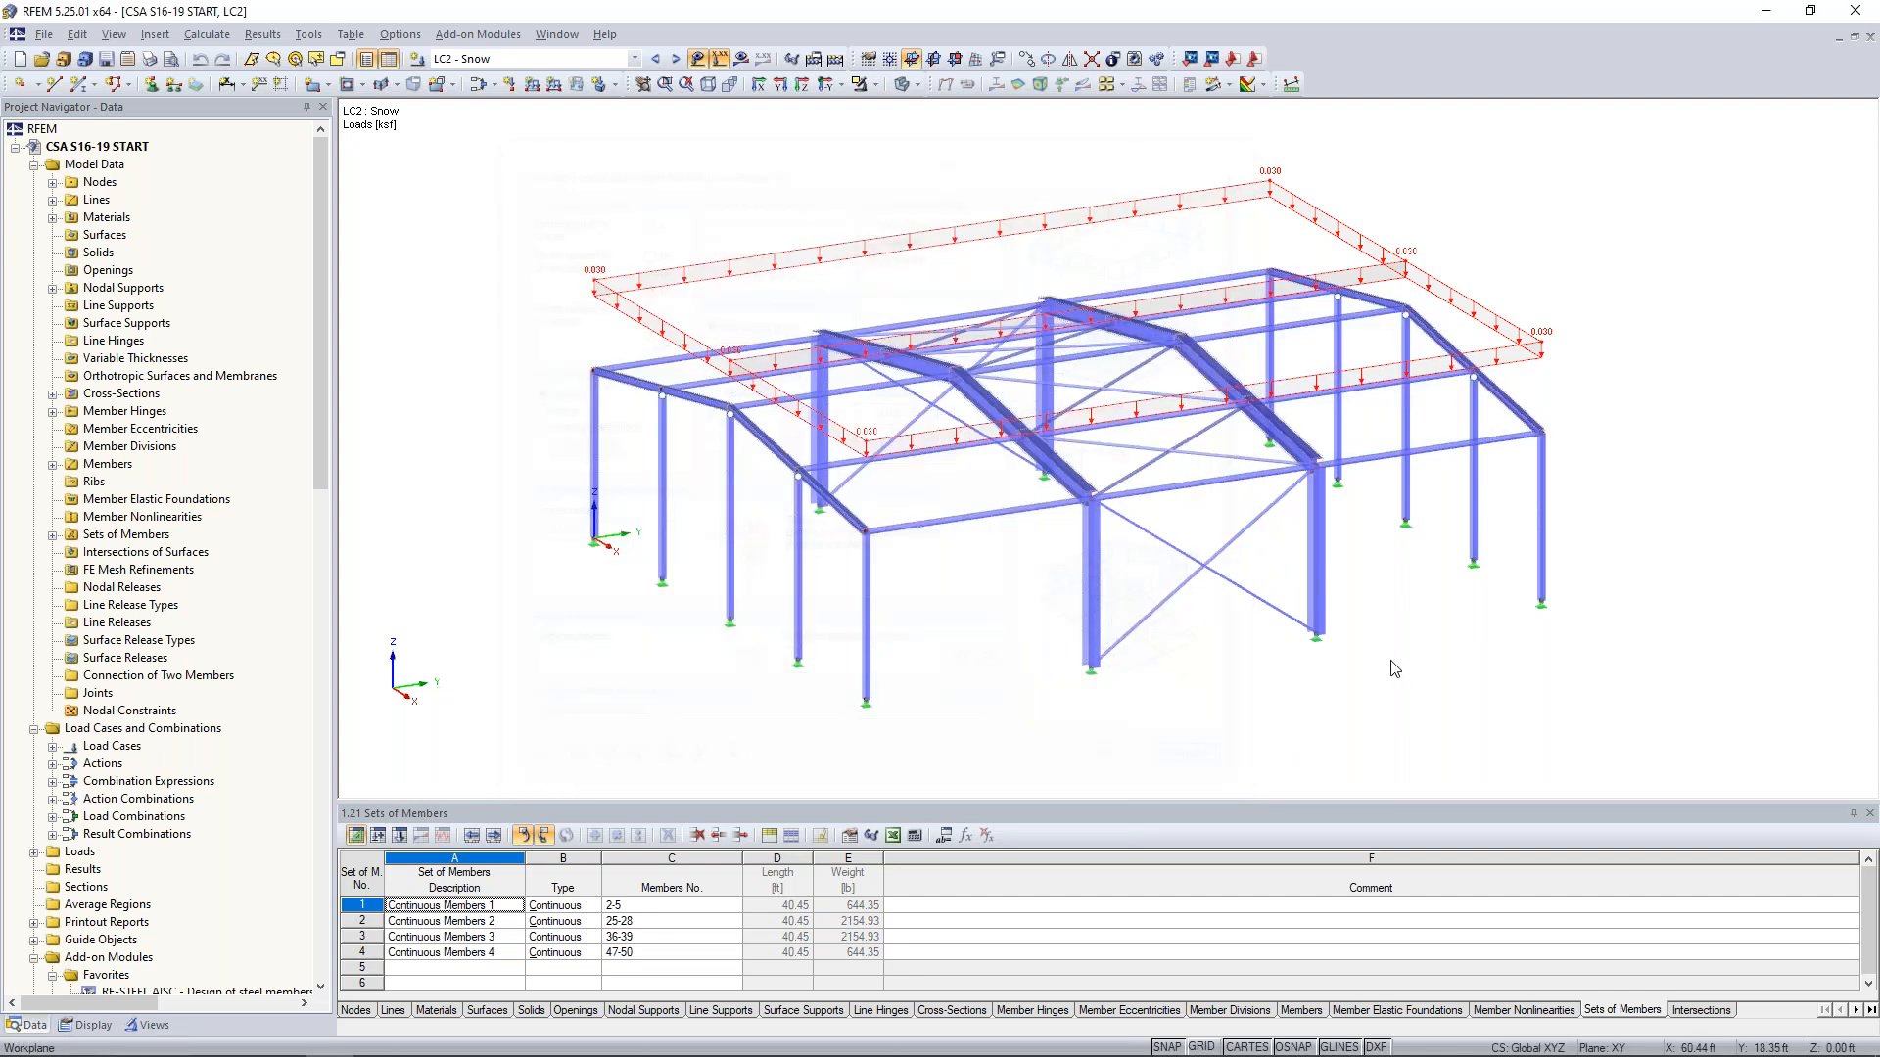
- Display the generated snow load separately as member line loads on the rafters
right_click(1480, 314)
left_click(1527, 373)
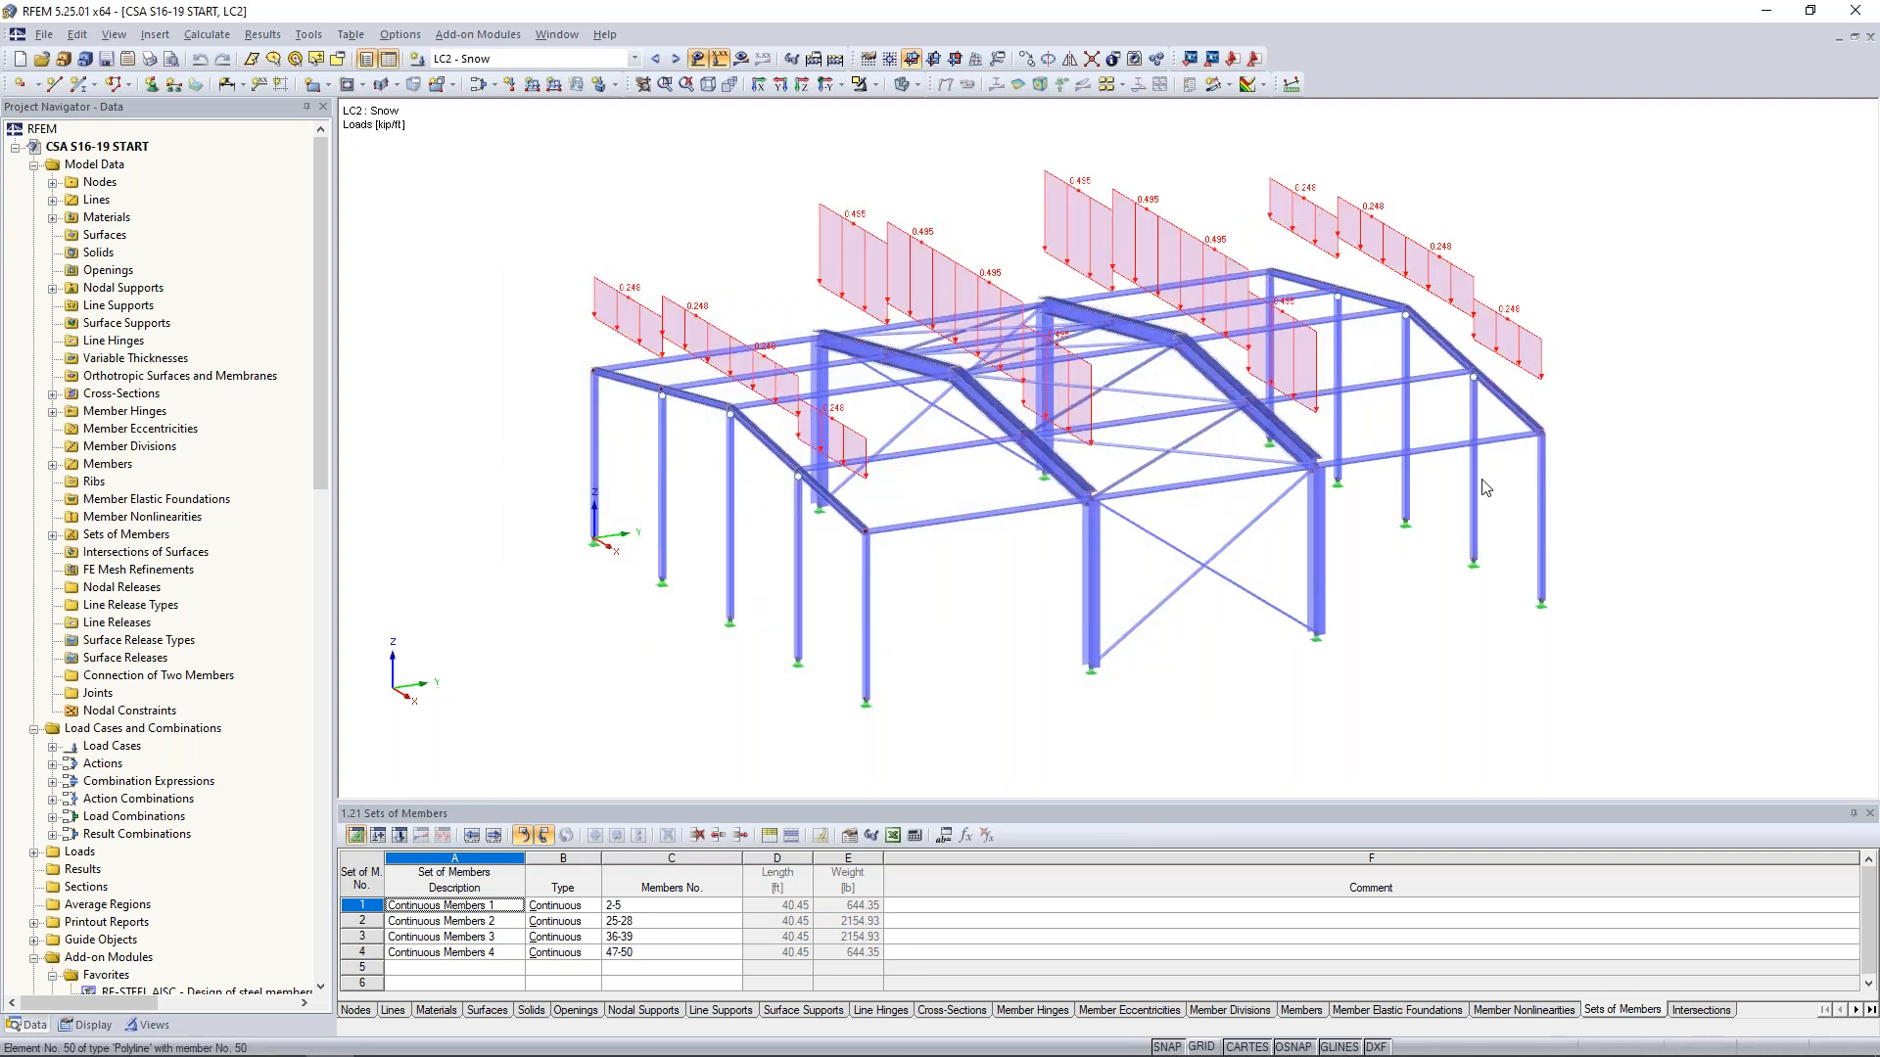
middle_click_drag(1476, 648, 1410, 626, "ctrl")
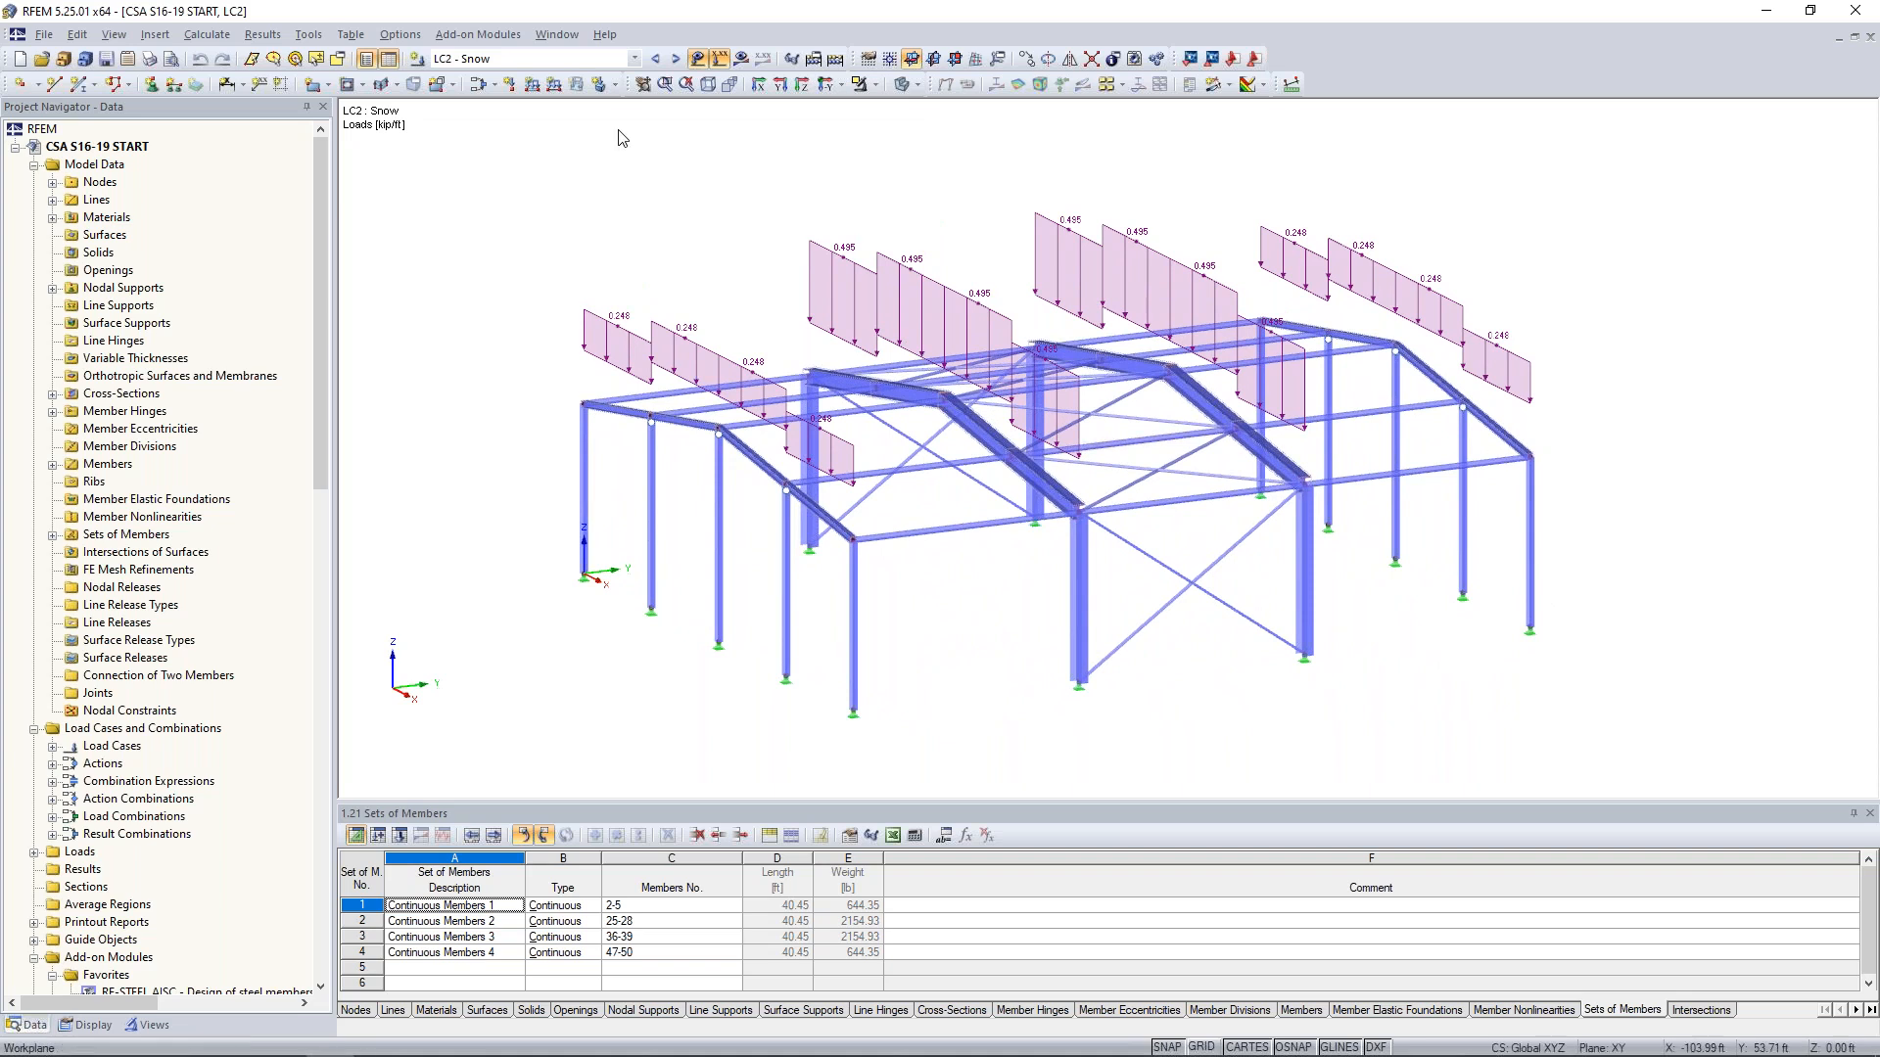
- Switch to load case LC3 Wind X and examine its loads on the side wall columns and roof members
left_click(676, 59)
middle_click_drag(700, 270, 874, 316, "ctrl")
middle_click_drag(703, 277, 738, 236)
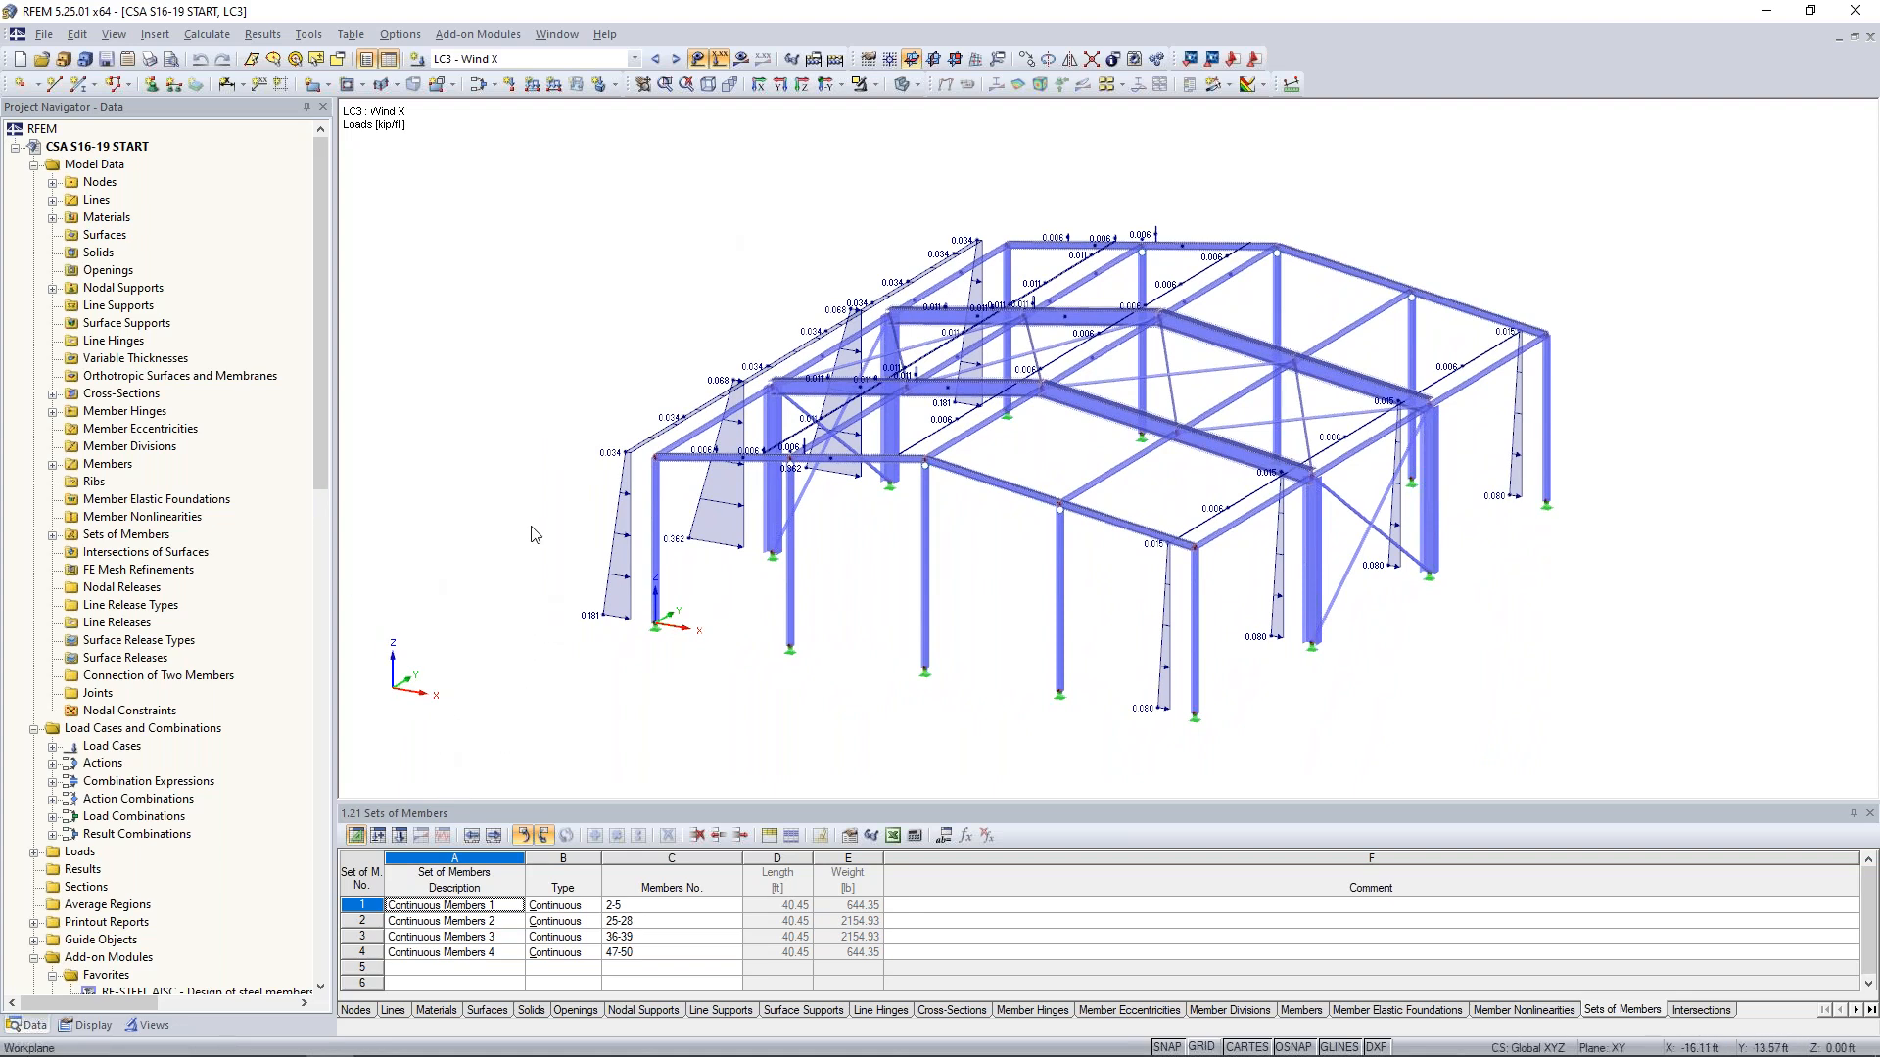
middle_click_drag(575, 675, 631, 685)
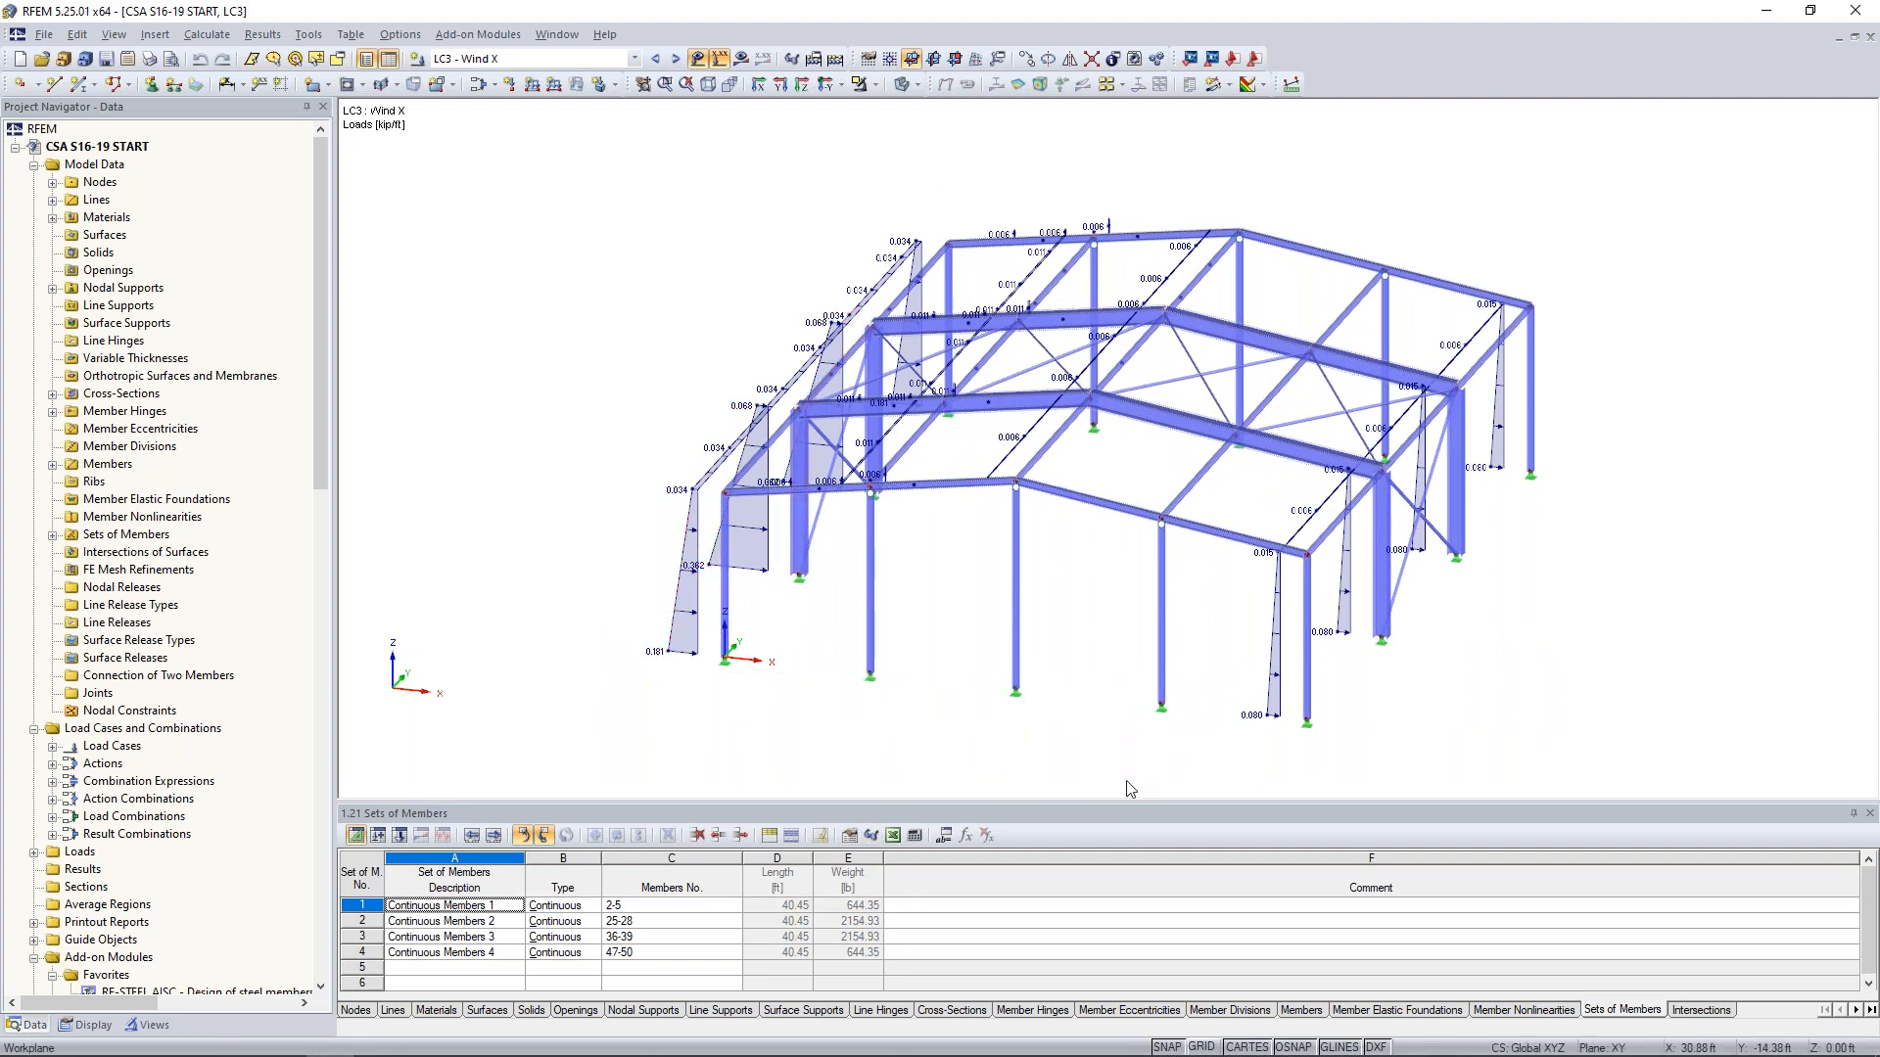
mouse_move(1273, 719)
- Switch to load case LC4 Wind Y and examine its loads on the front and rear end wall frames
left_click(675, 61)
middle_click_drag(1557, 576, 1373, 613, "ctrl")
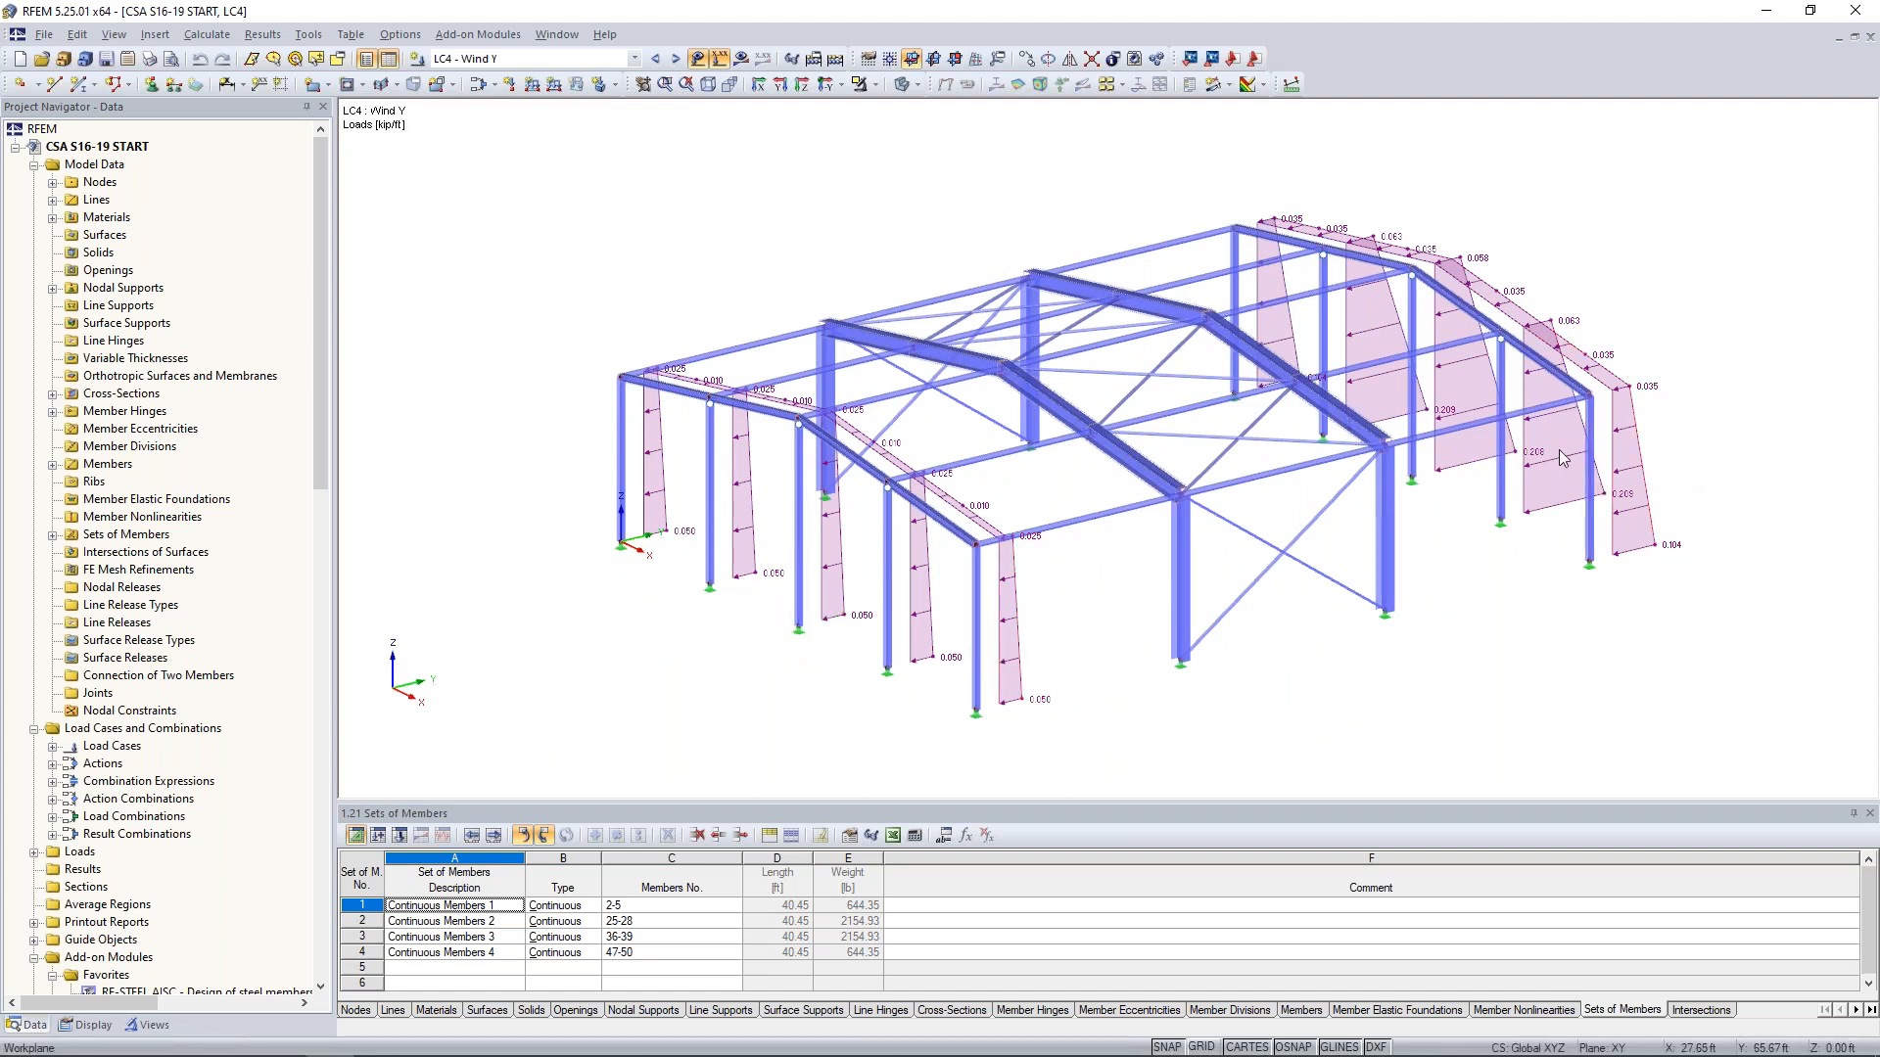
mouse_move(984, 542)
- Inspect the model's general data for the load combination standard options and automatic combination settings, and close without changes
right_click(110, 152)
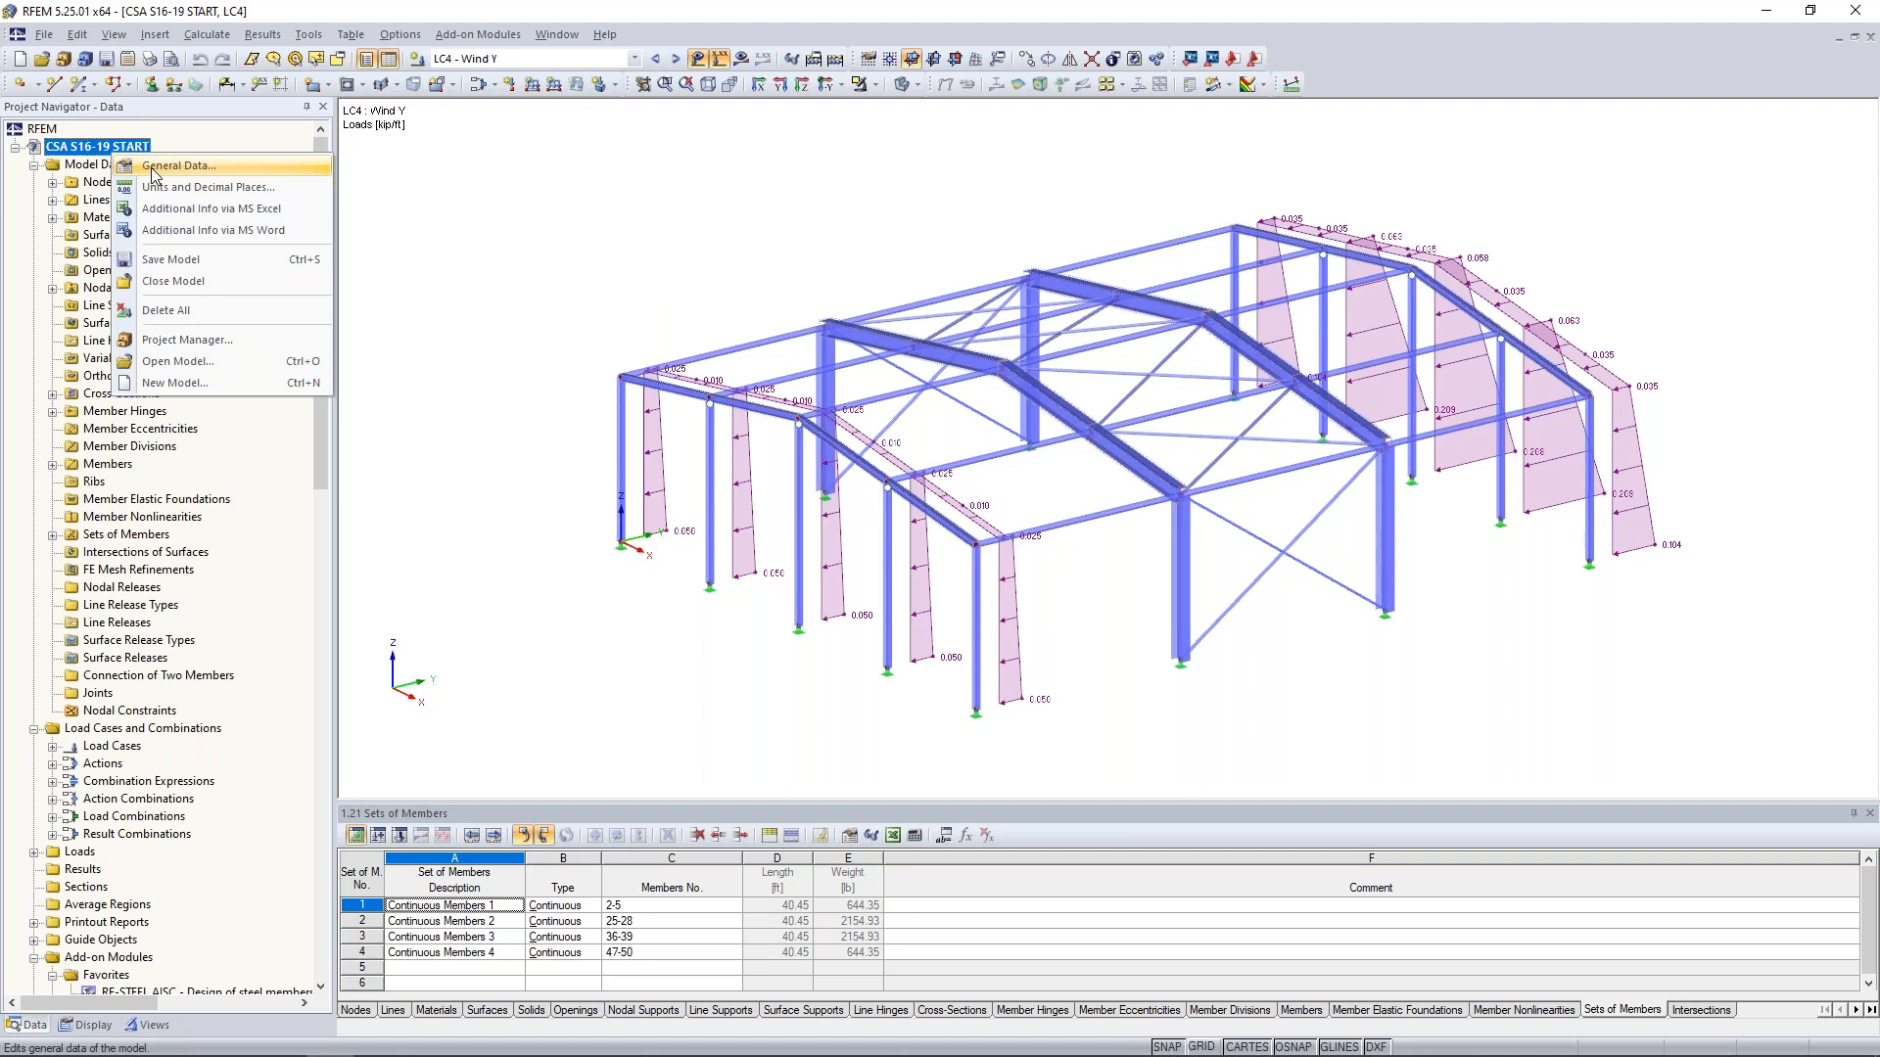
left_click(152, 172)
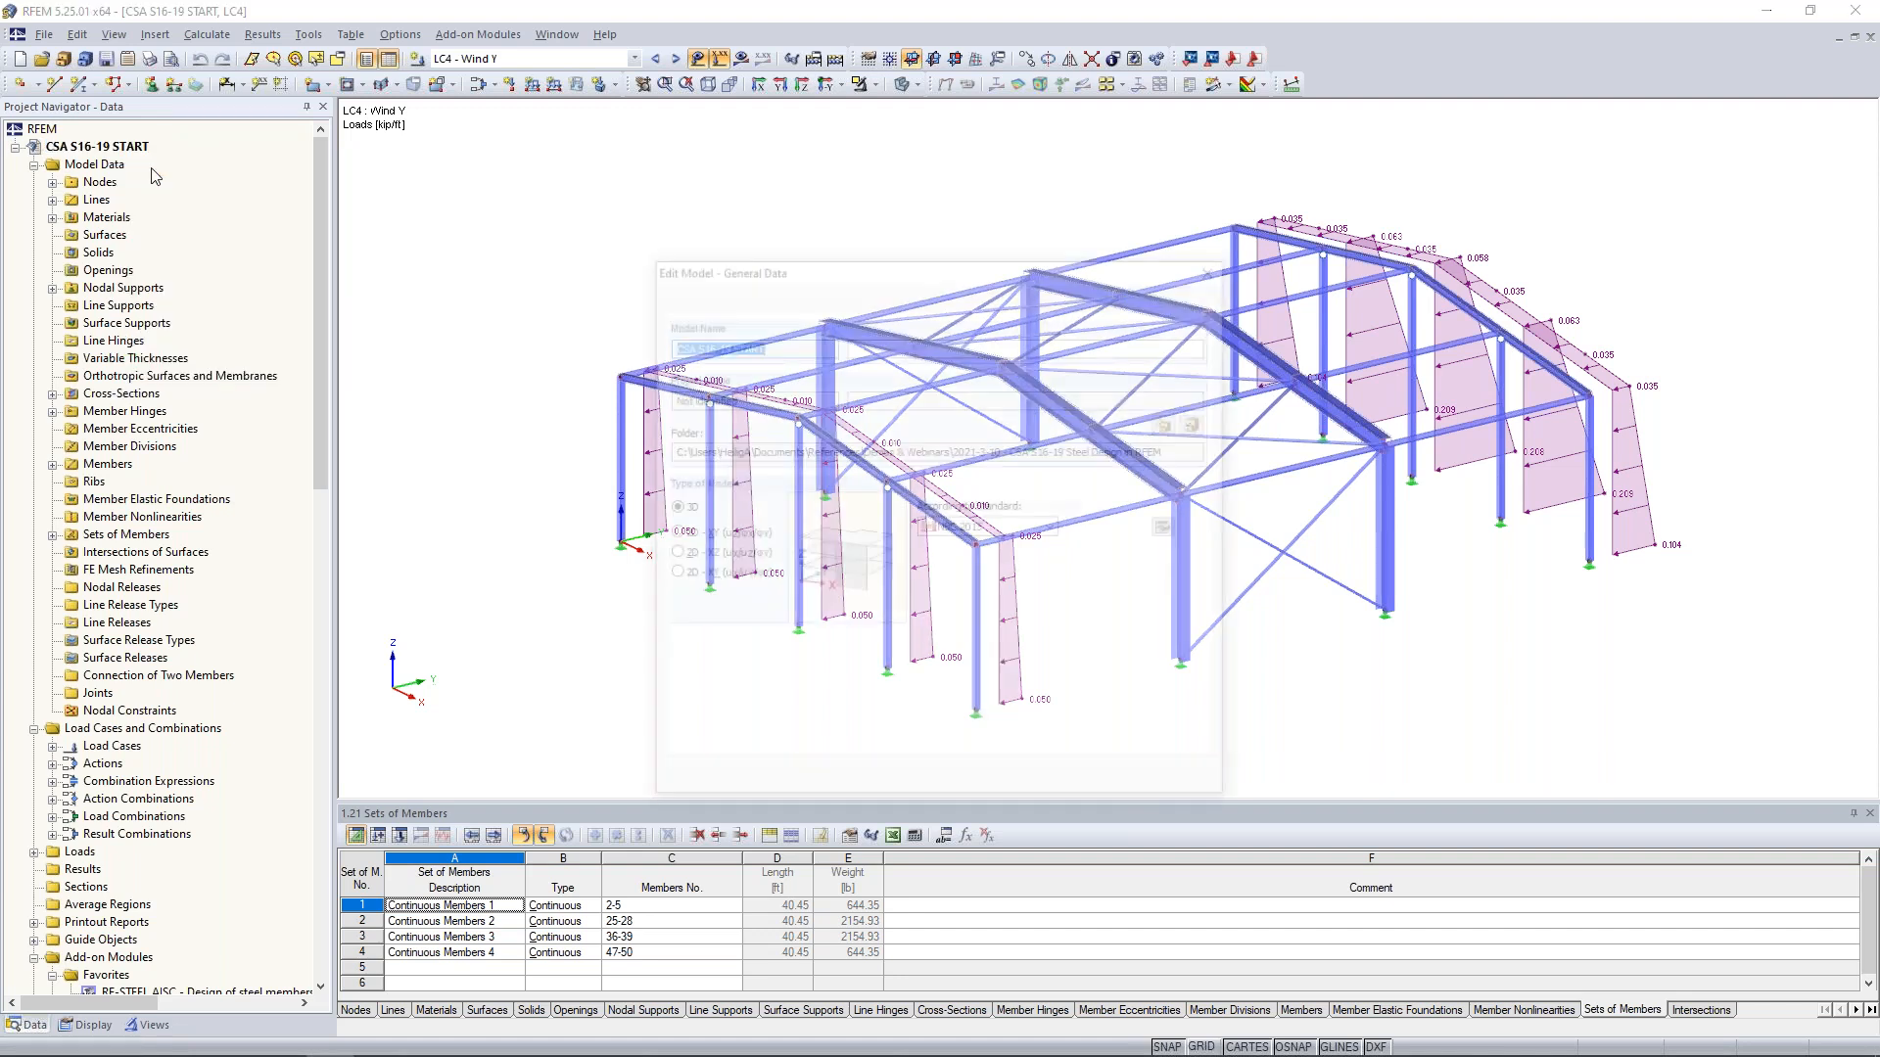
left_click_drag(1026, 281, 1049, 178)
left_click(1041, 425)
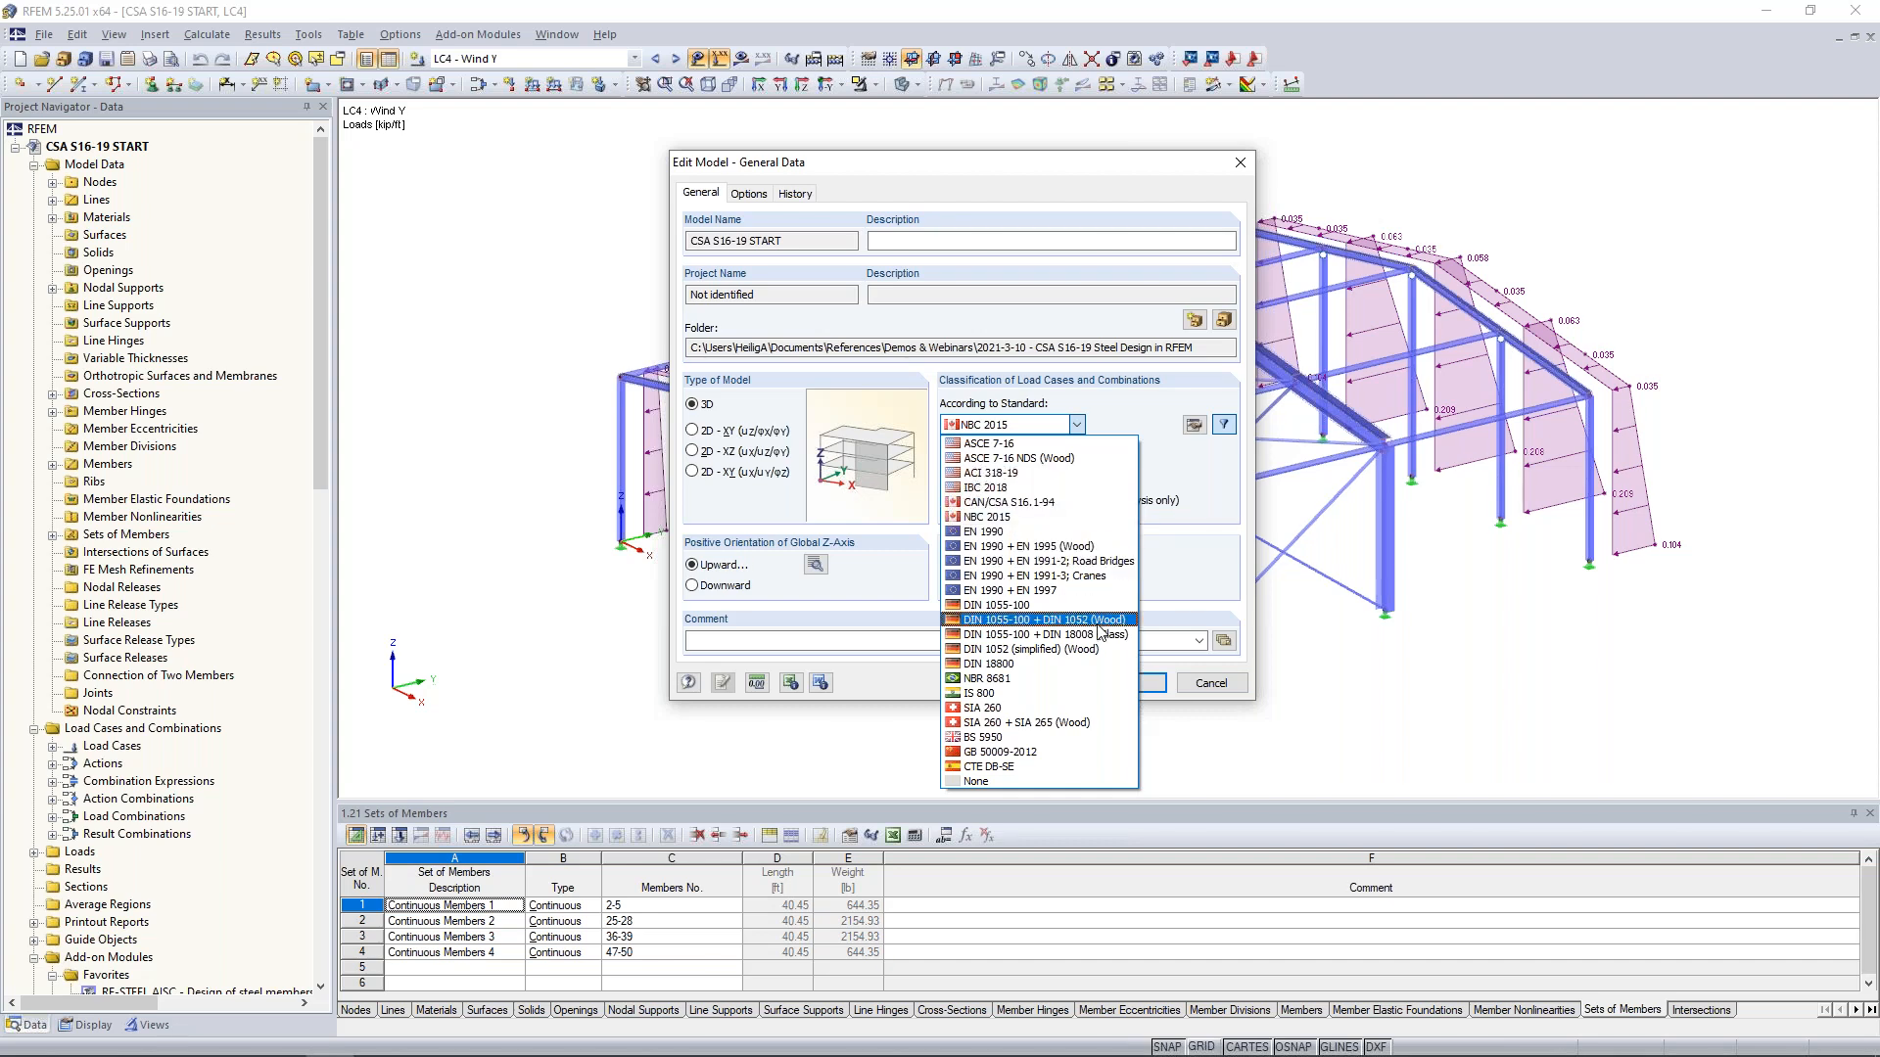
left_click(1214, 499)
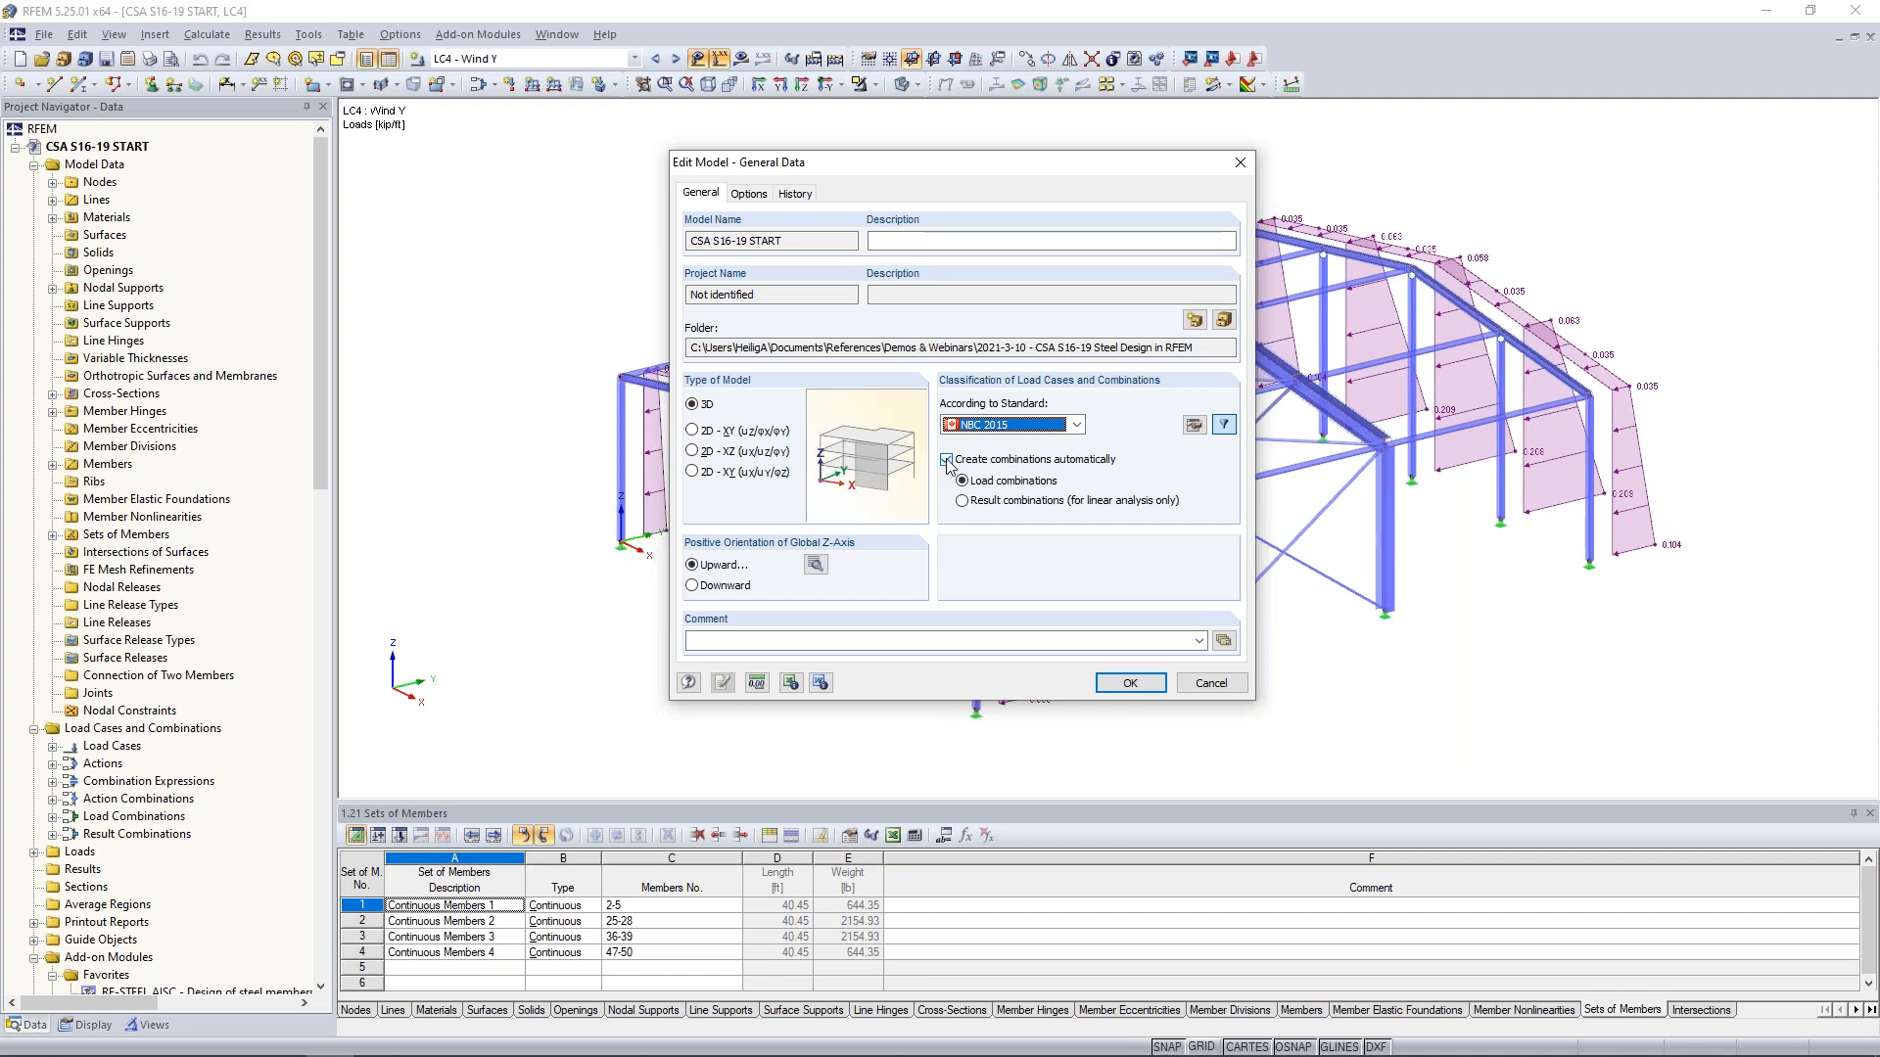
left_click(1210, 684)
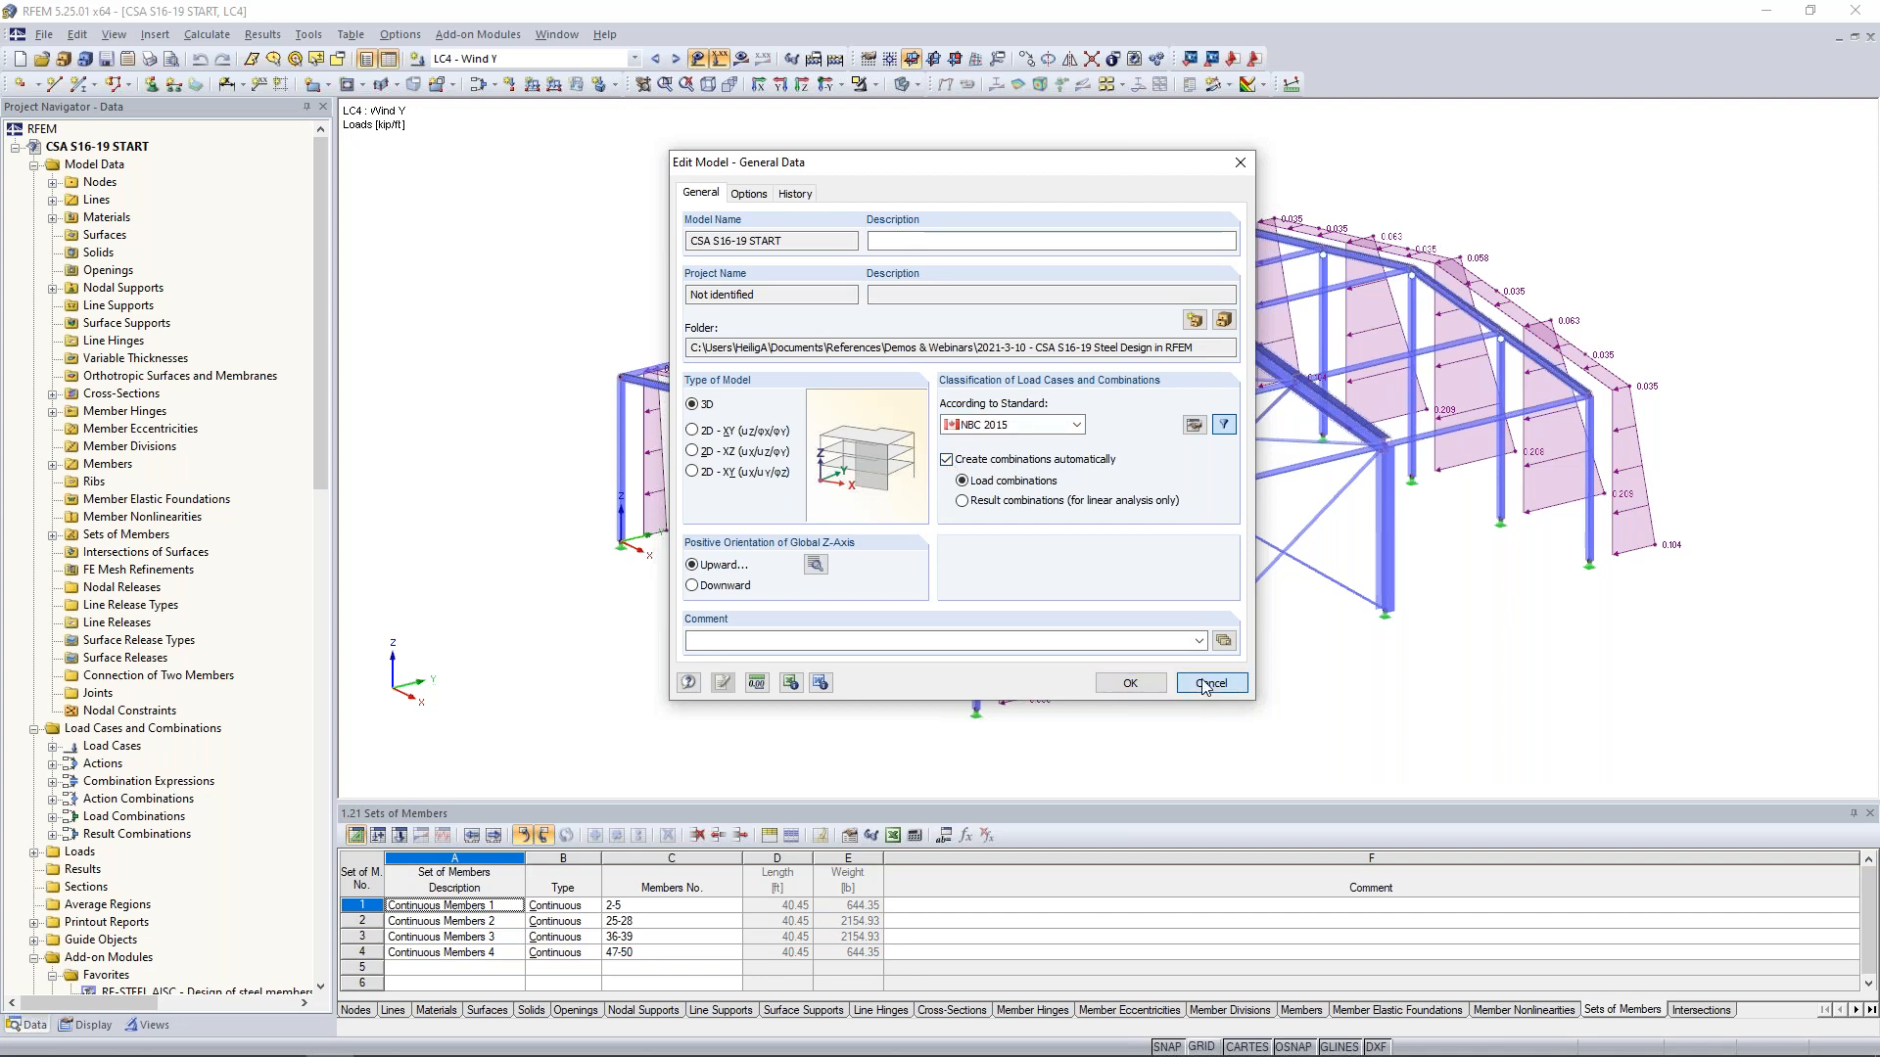
- Review combination expression CE1 Limit State of Strength and its NBC 2015 design situation formulas in the load cases and combinations settings
left_click(479, 86)
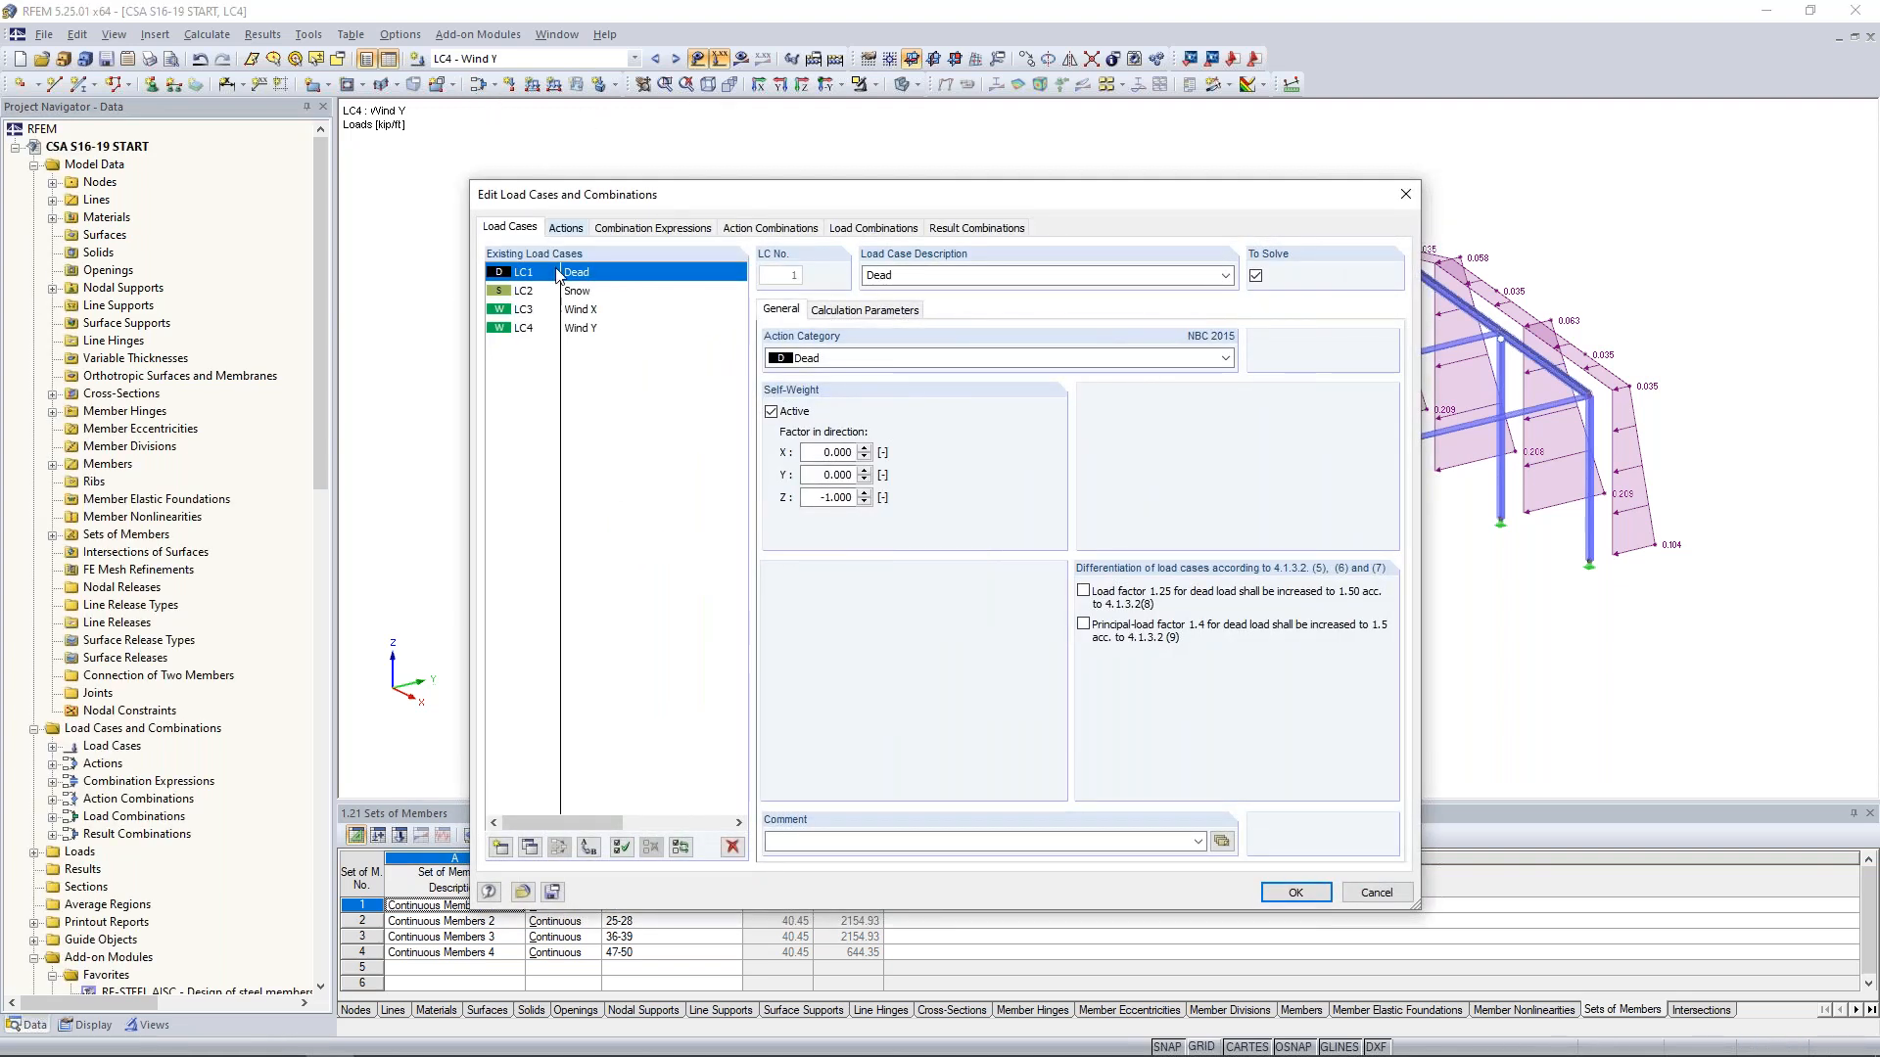
left_click(647, 232)
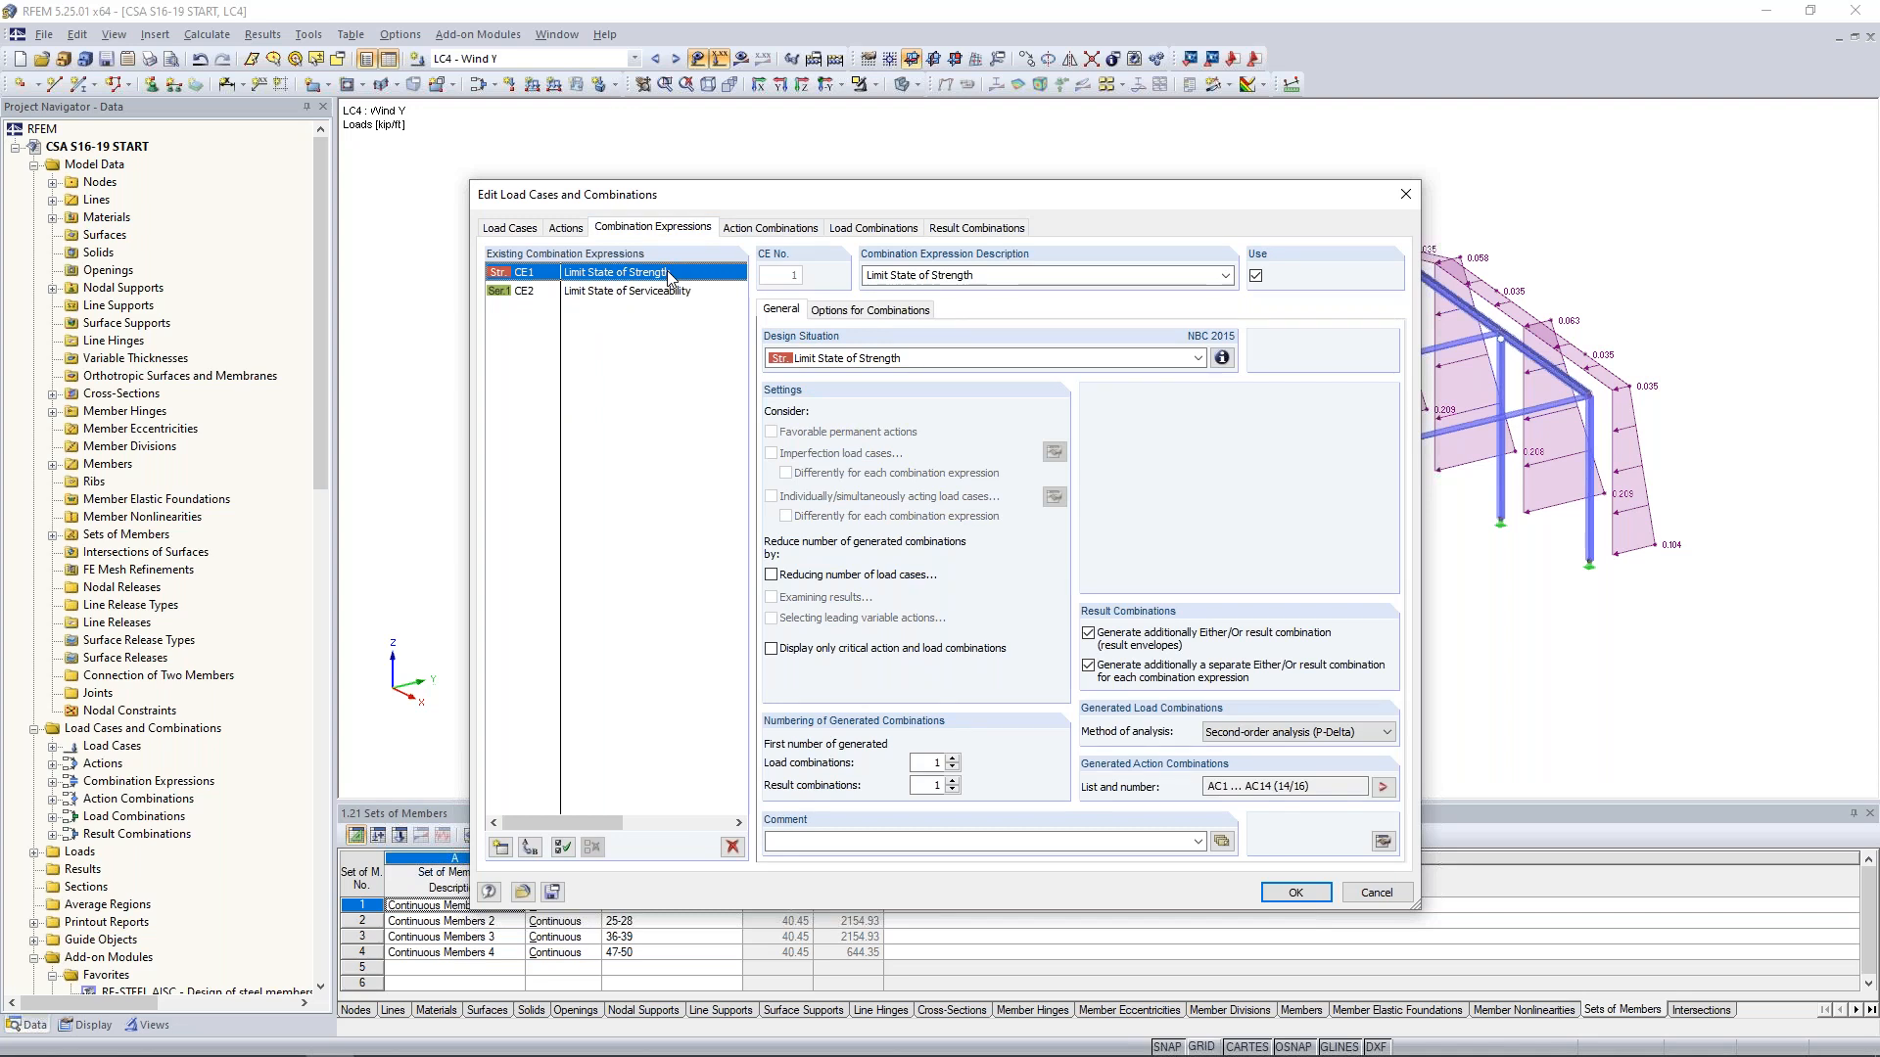
left_click(1222, 358)
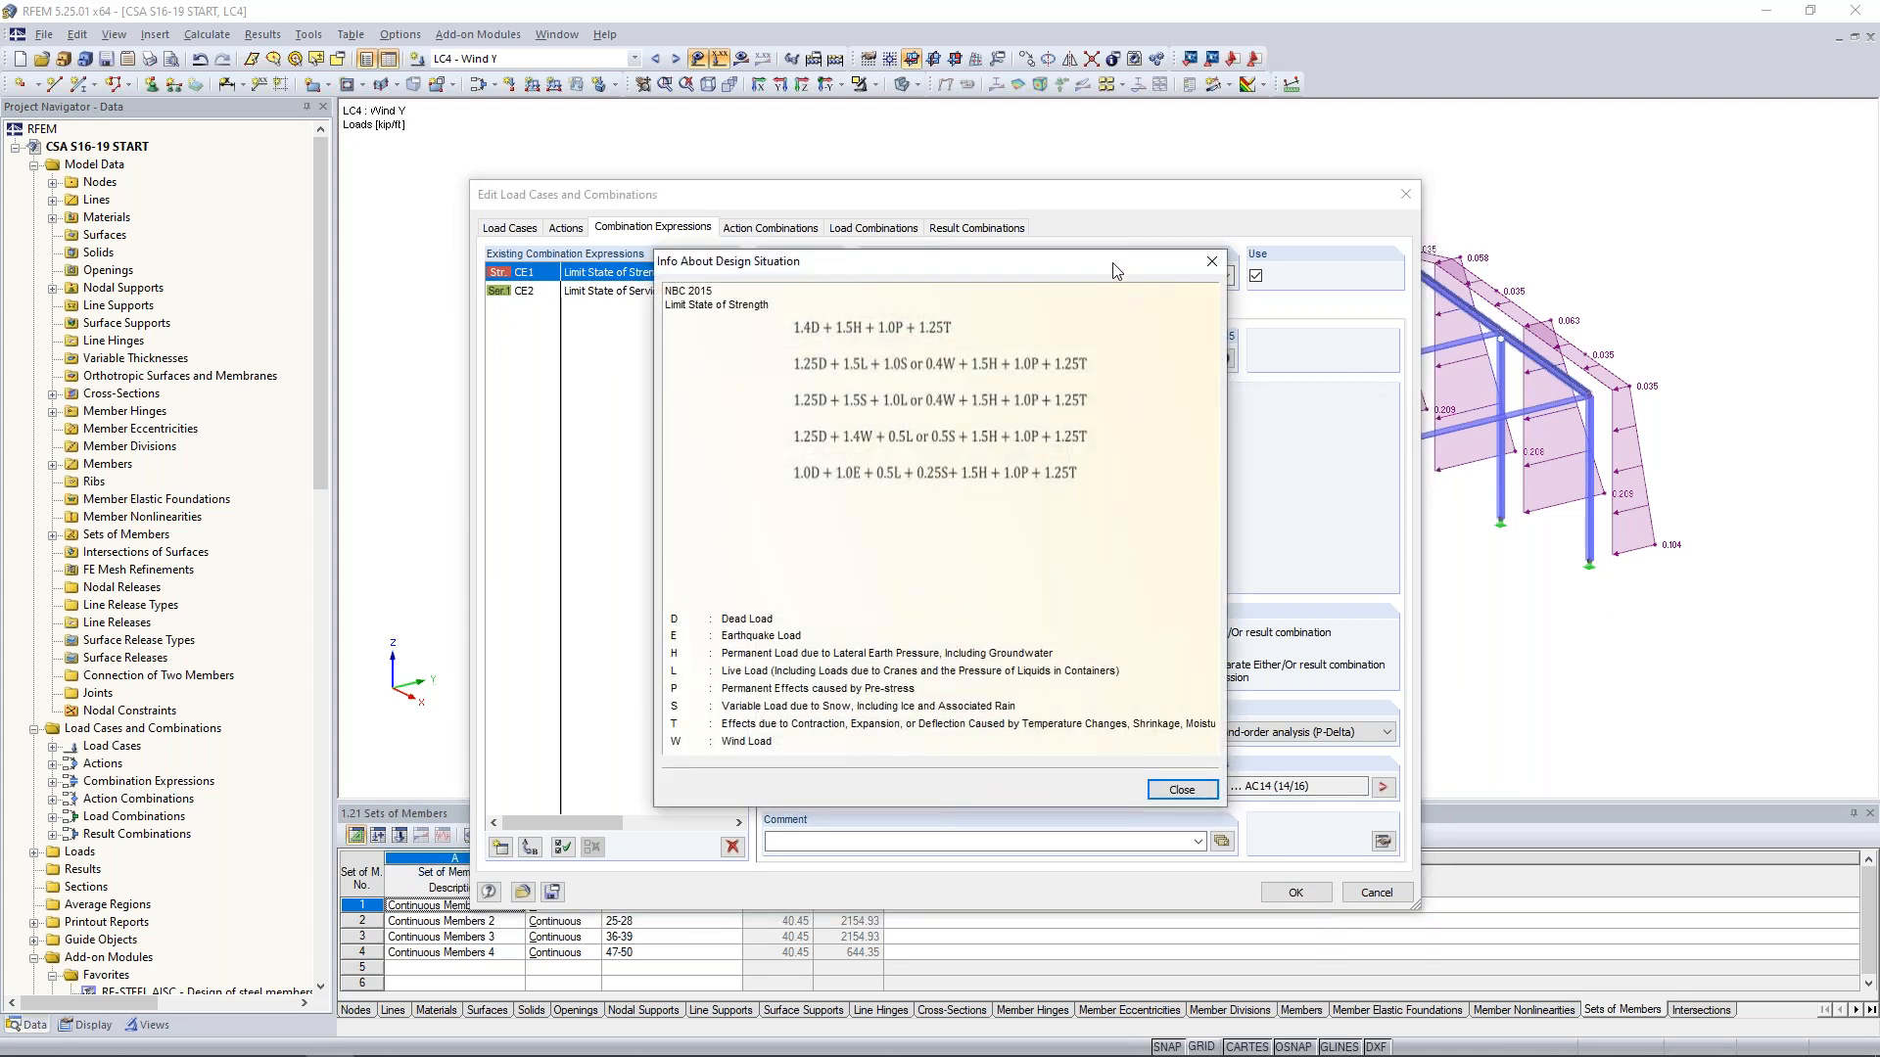
left_click_drag(1114, 271, 1077, 310)
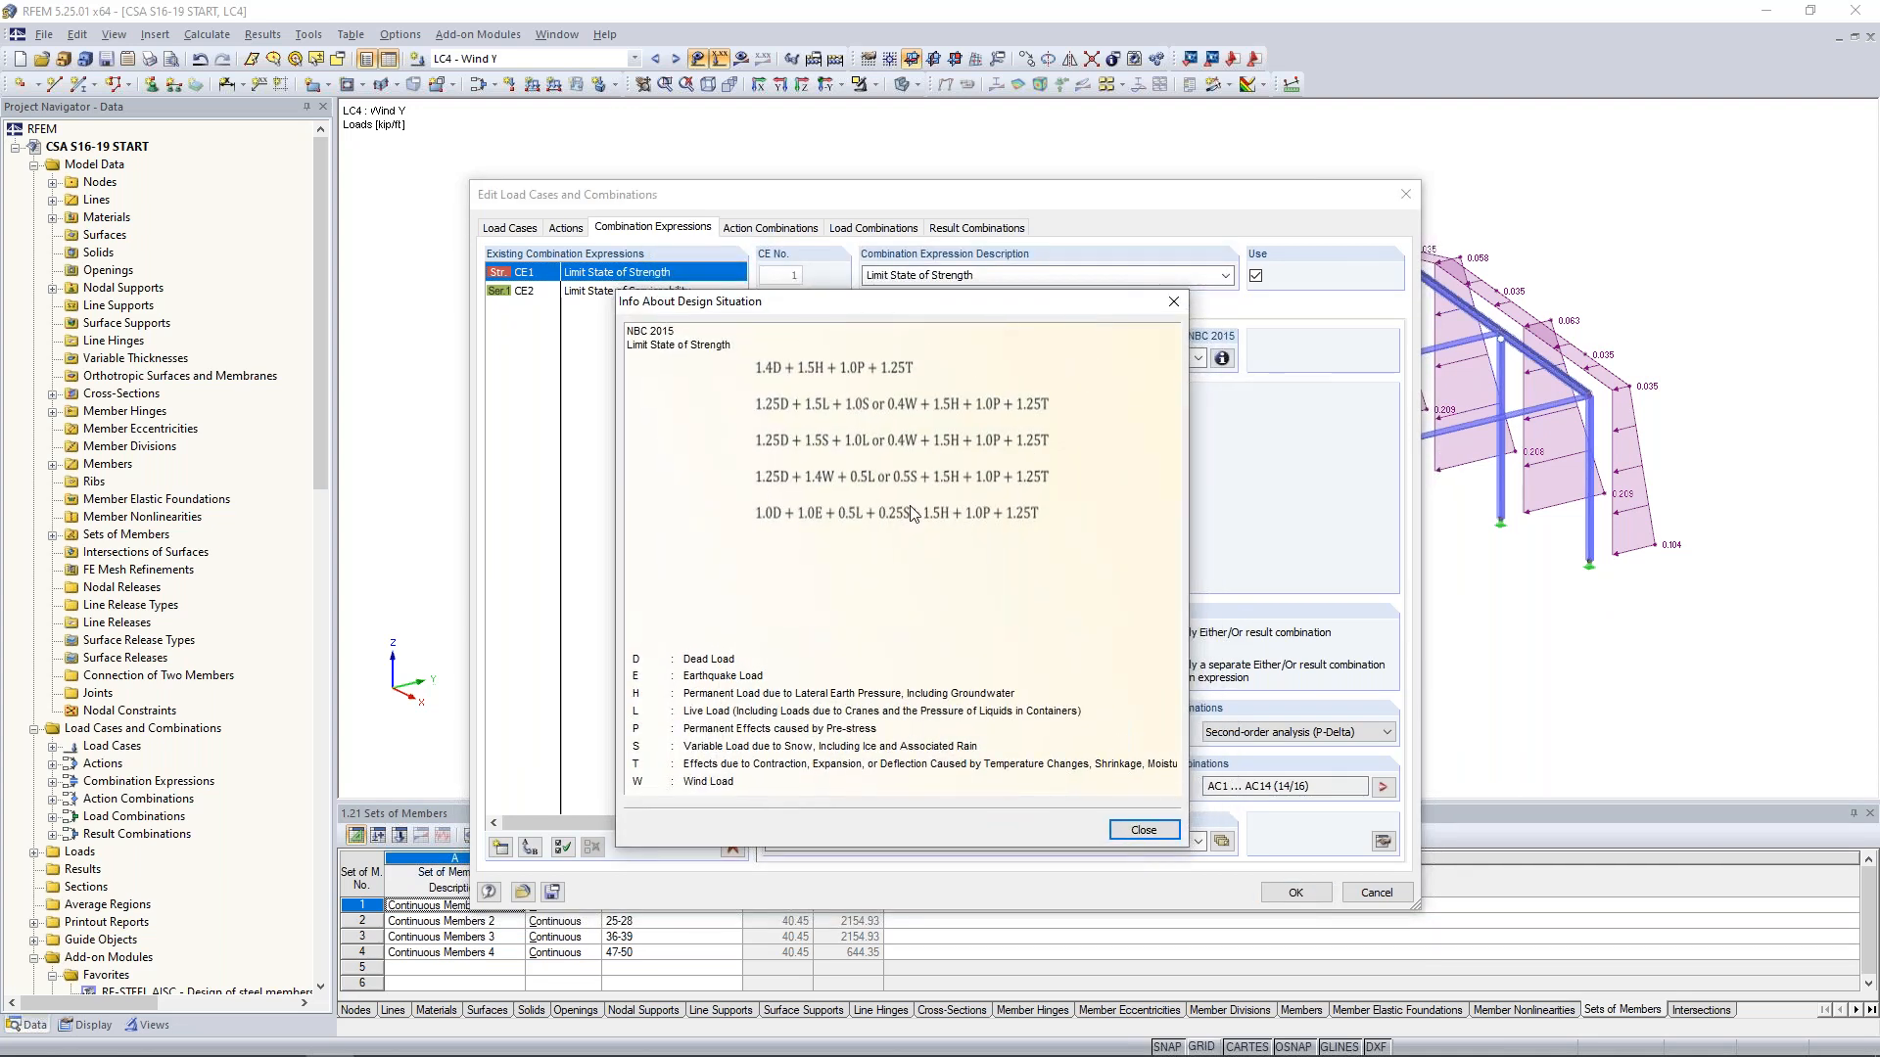
left_click(1144, 831)
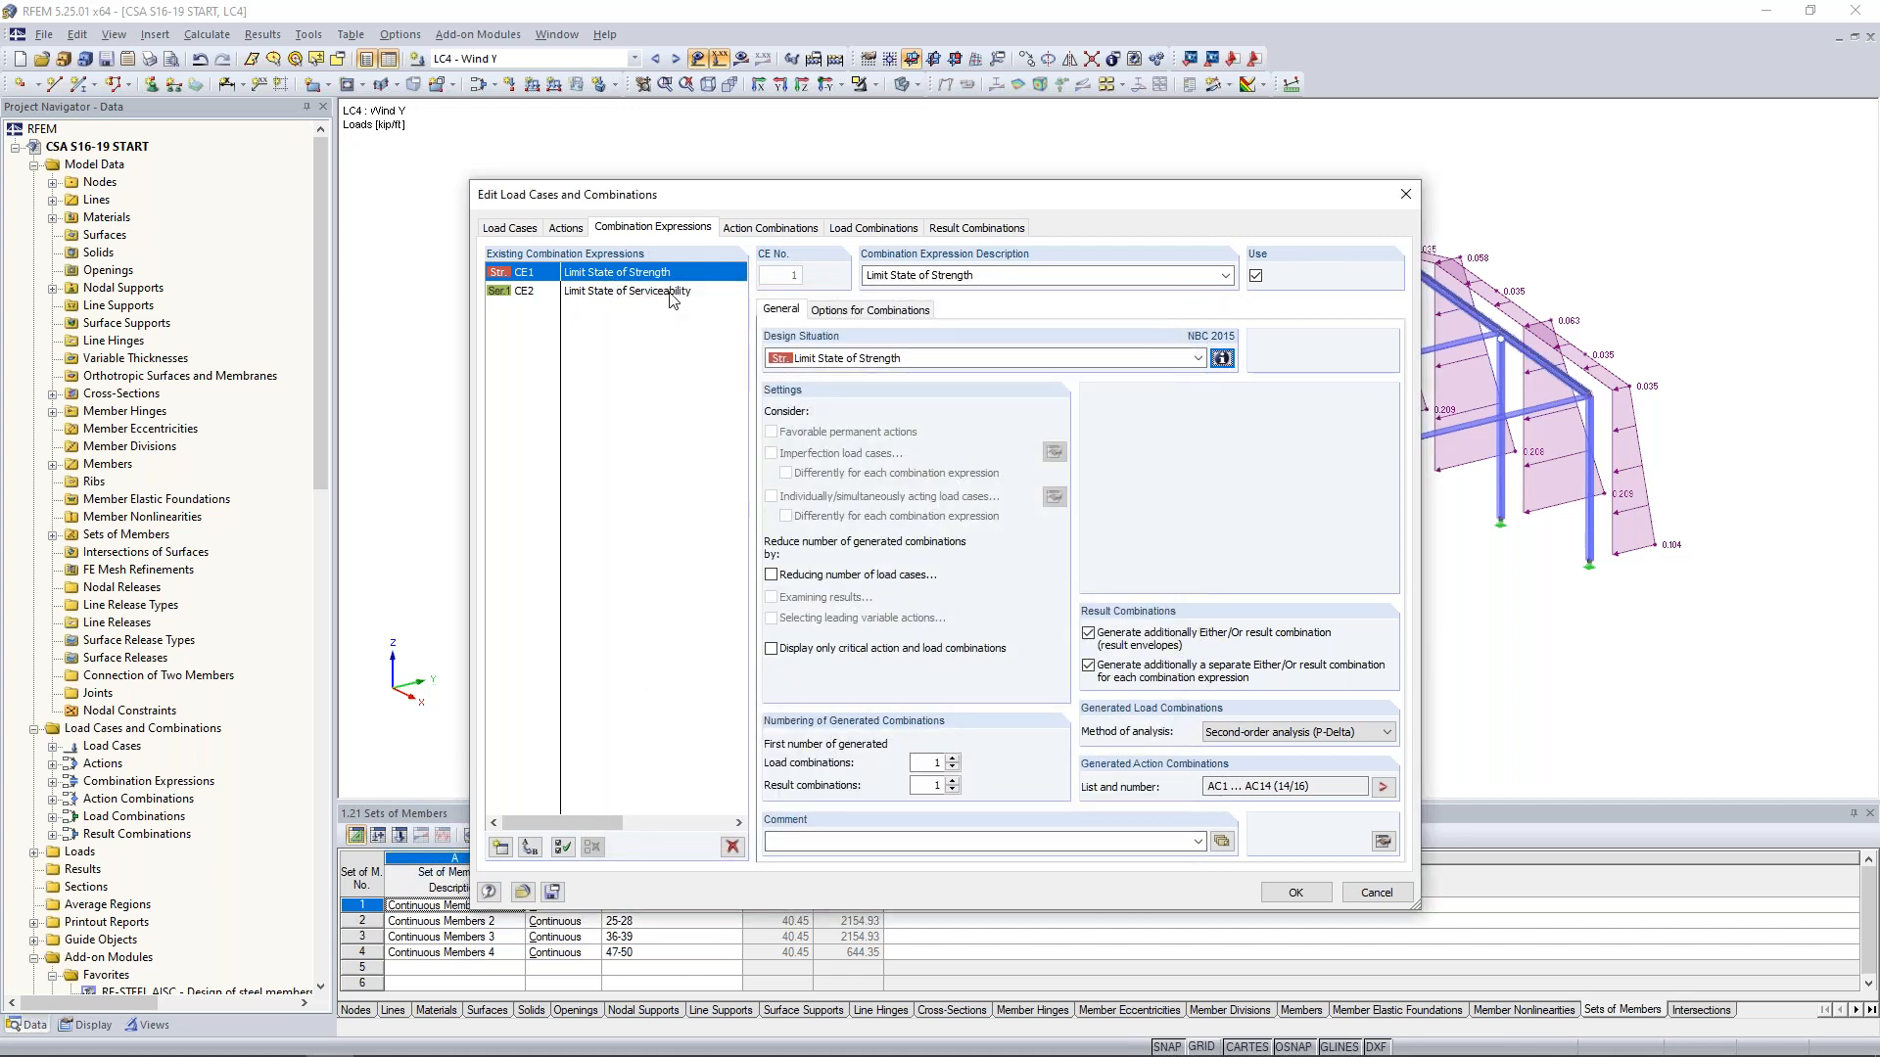
- Review combination expression CE2 Limit State of Serviceability, its available design situations and the formula of the selected one
left_click(674, 294)
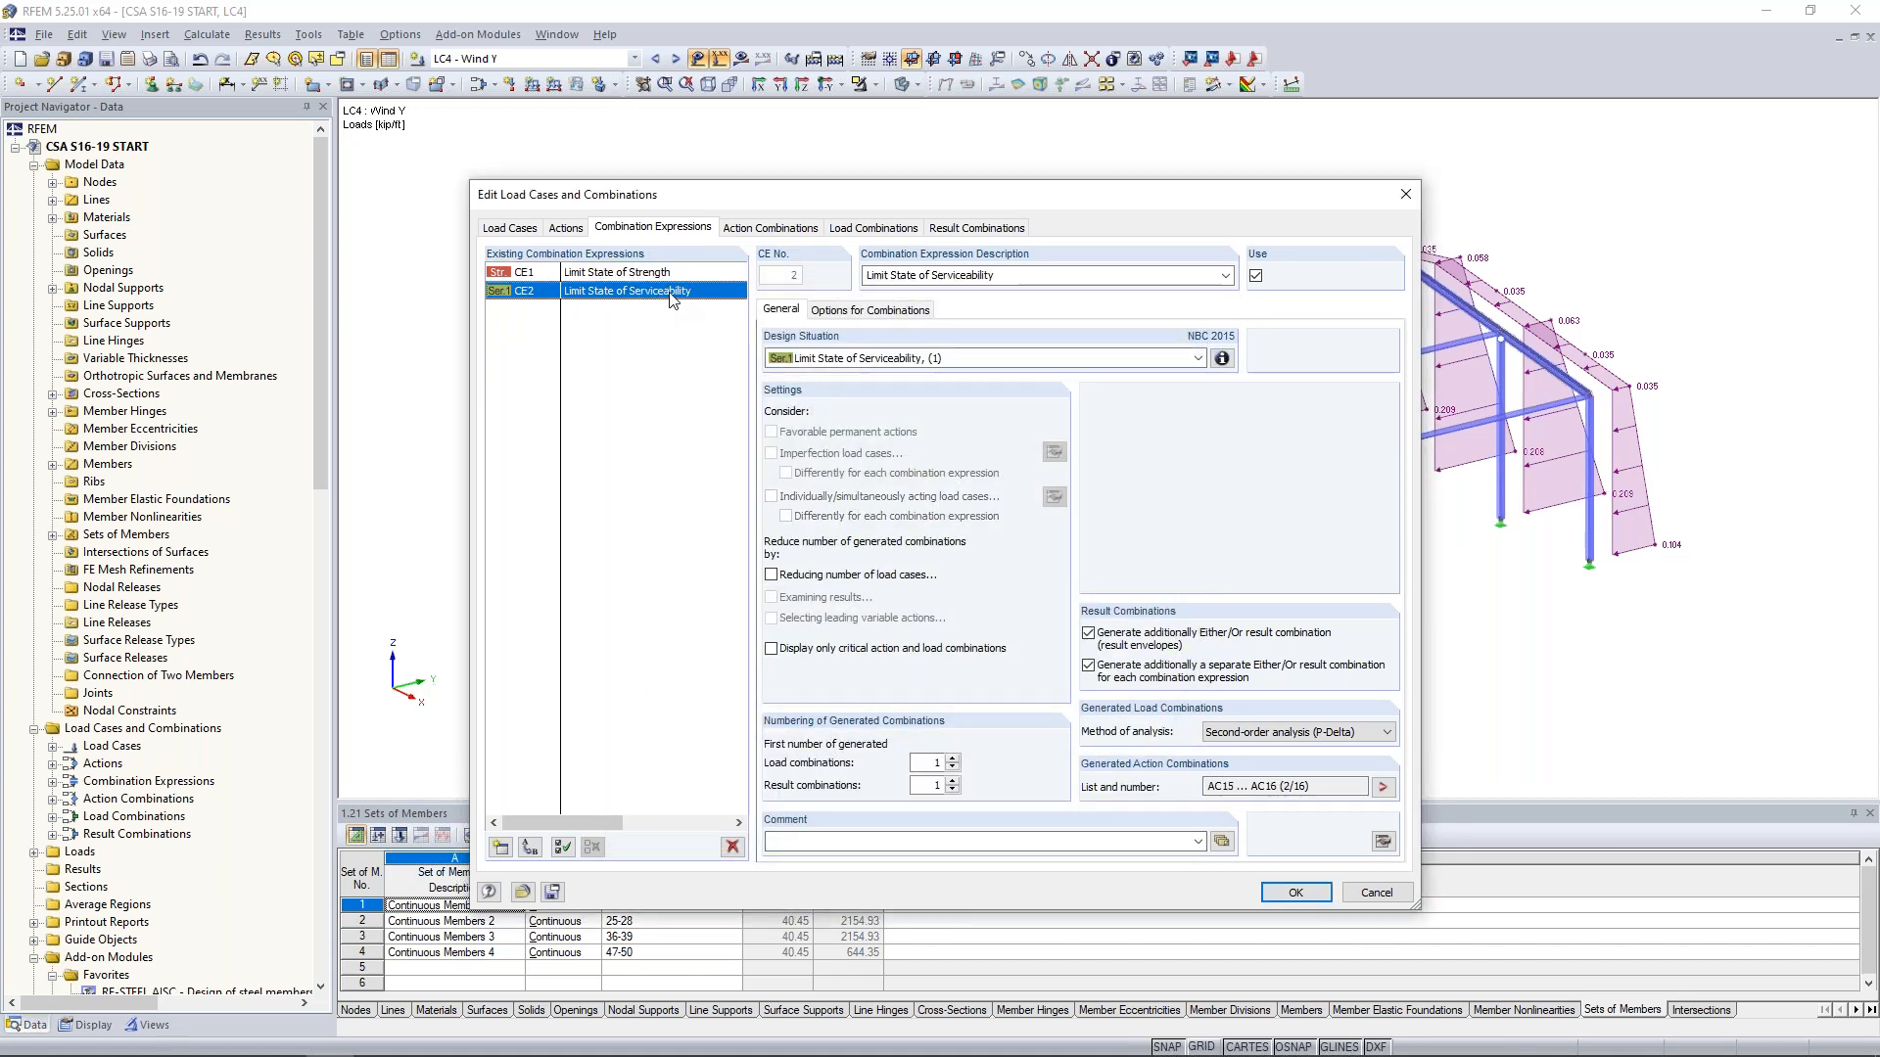
left_click(1175, 360)
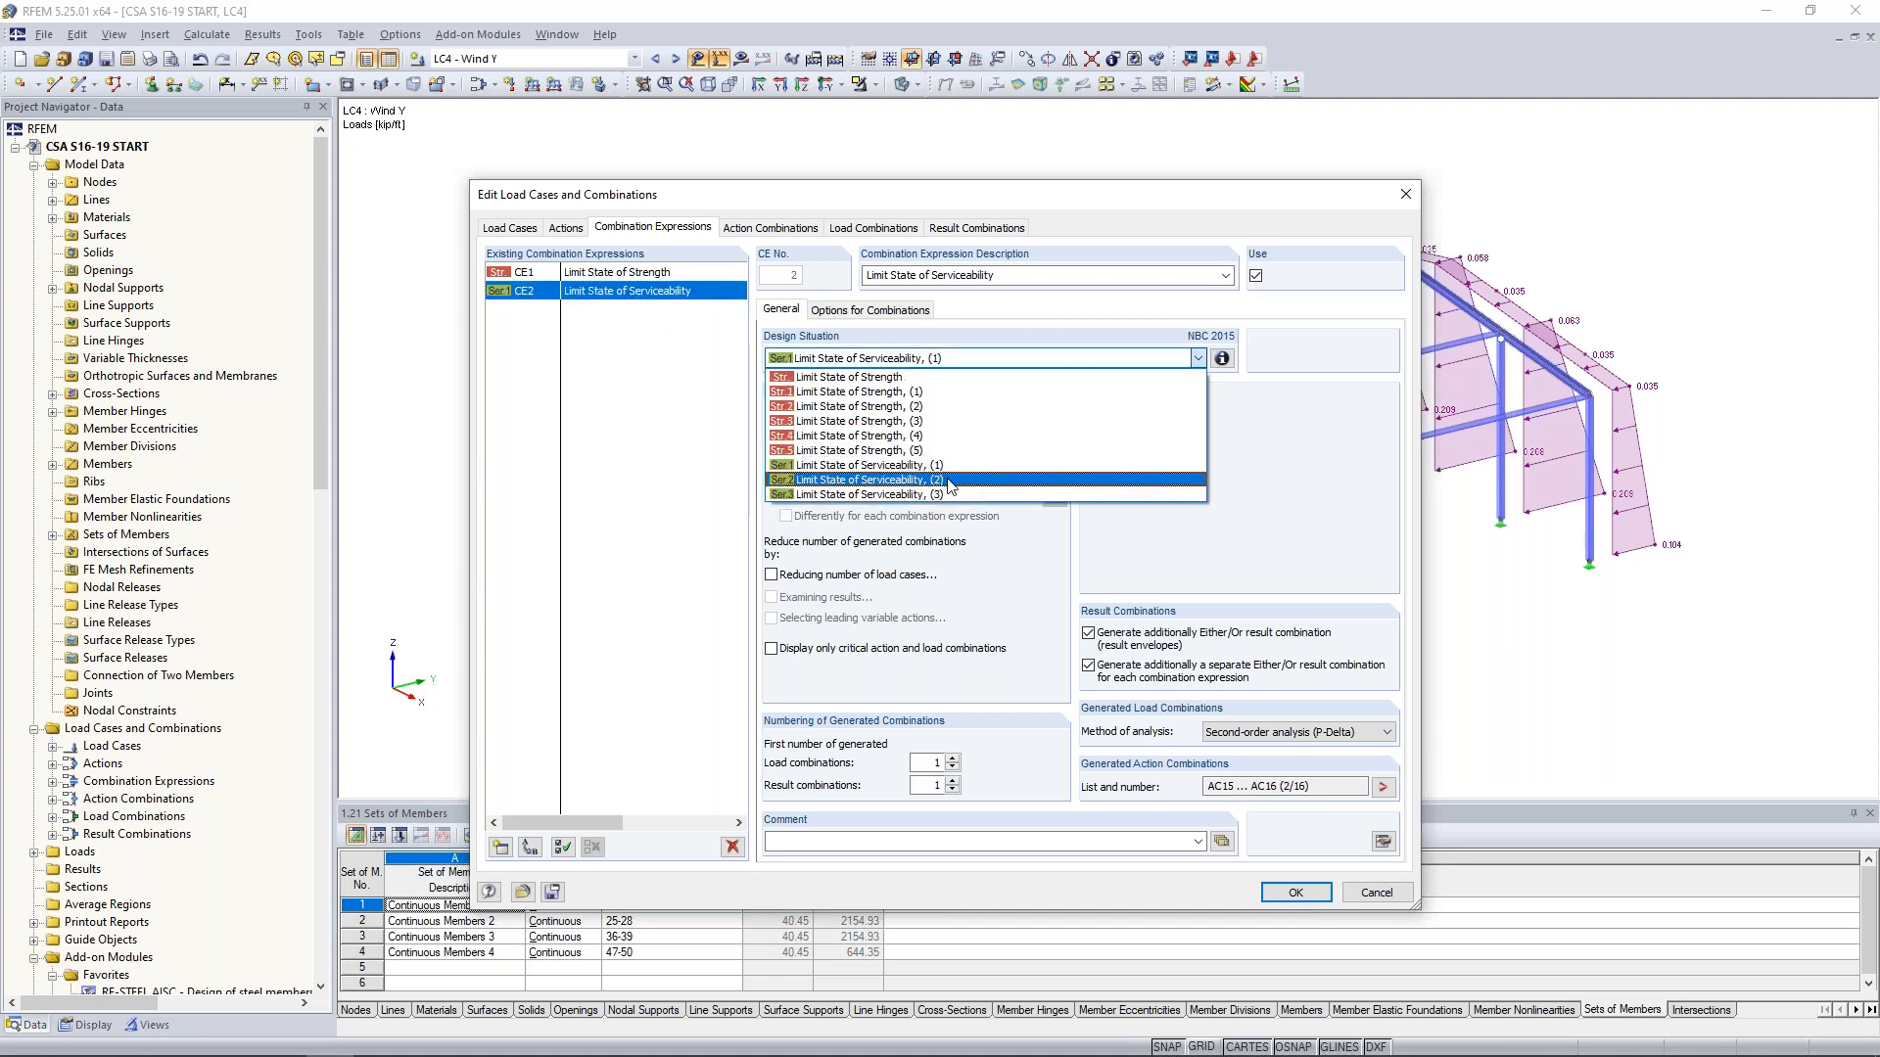
left_click(1267, 462)
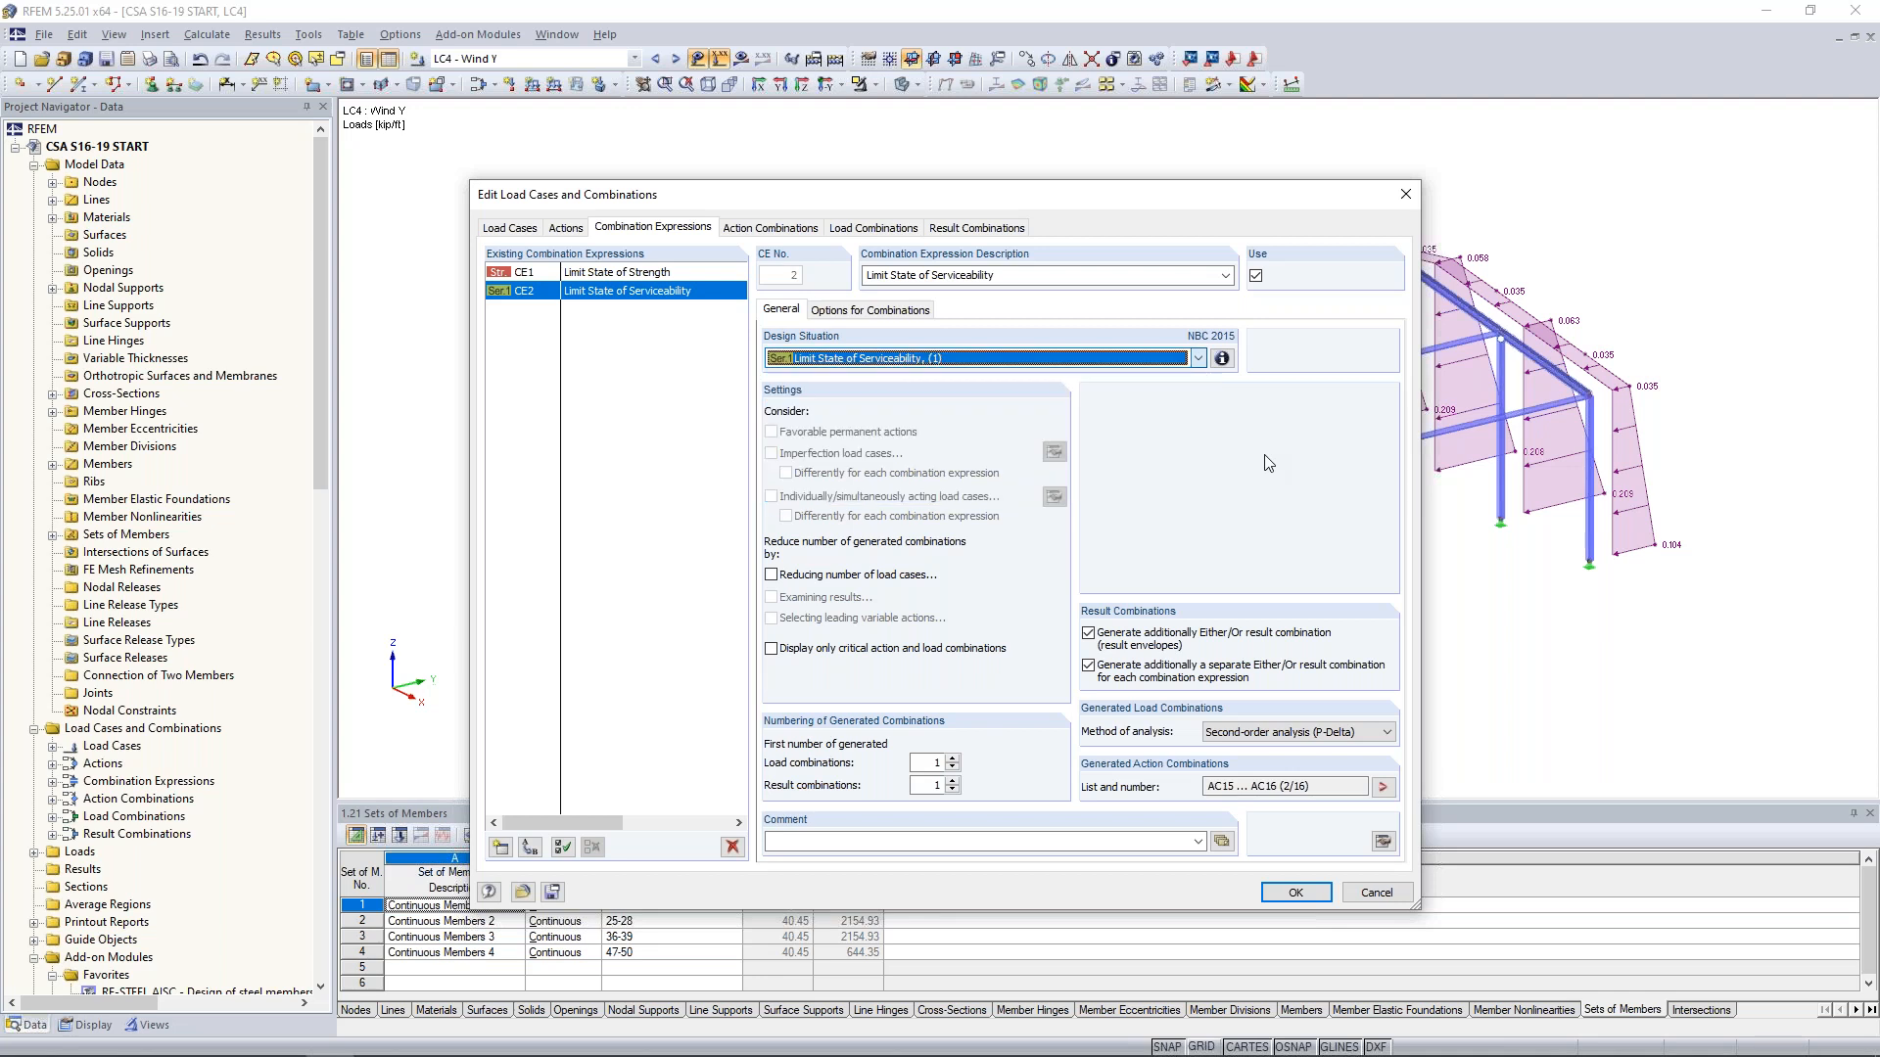
left_click(1222, 358)
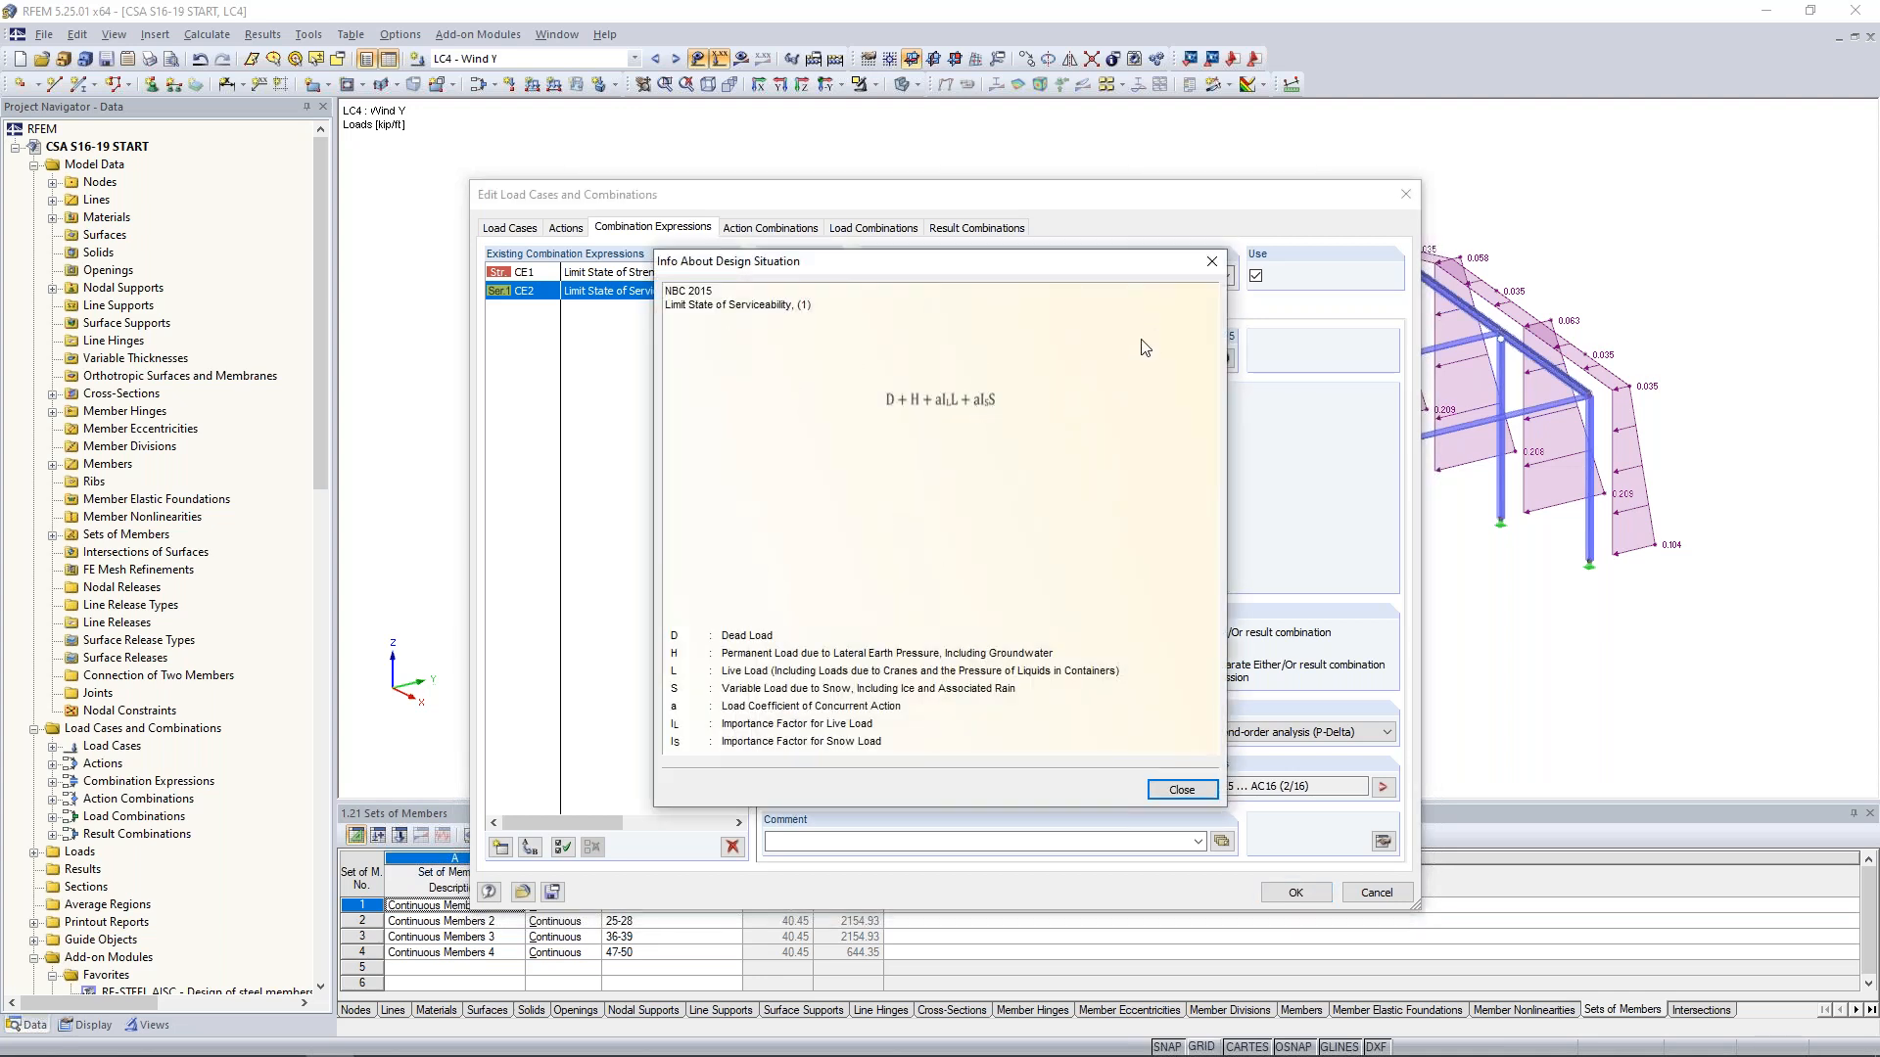
left_click(1212, 262)
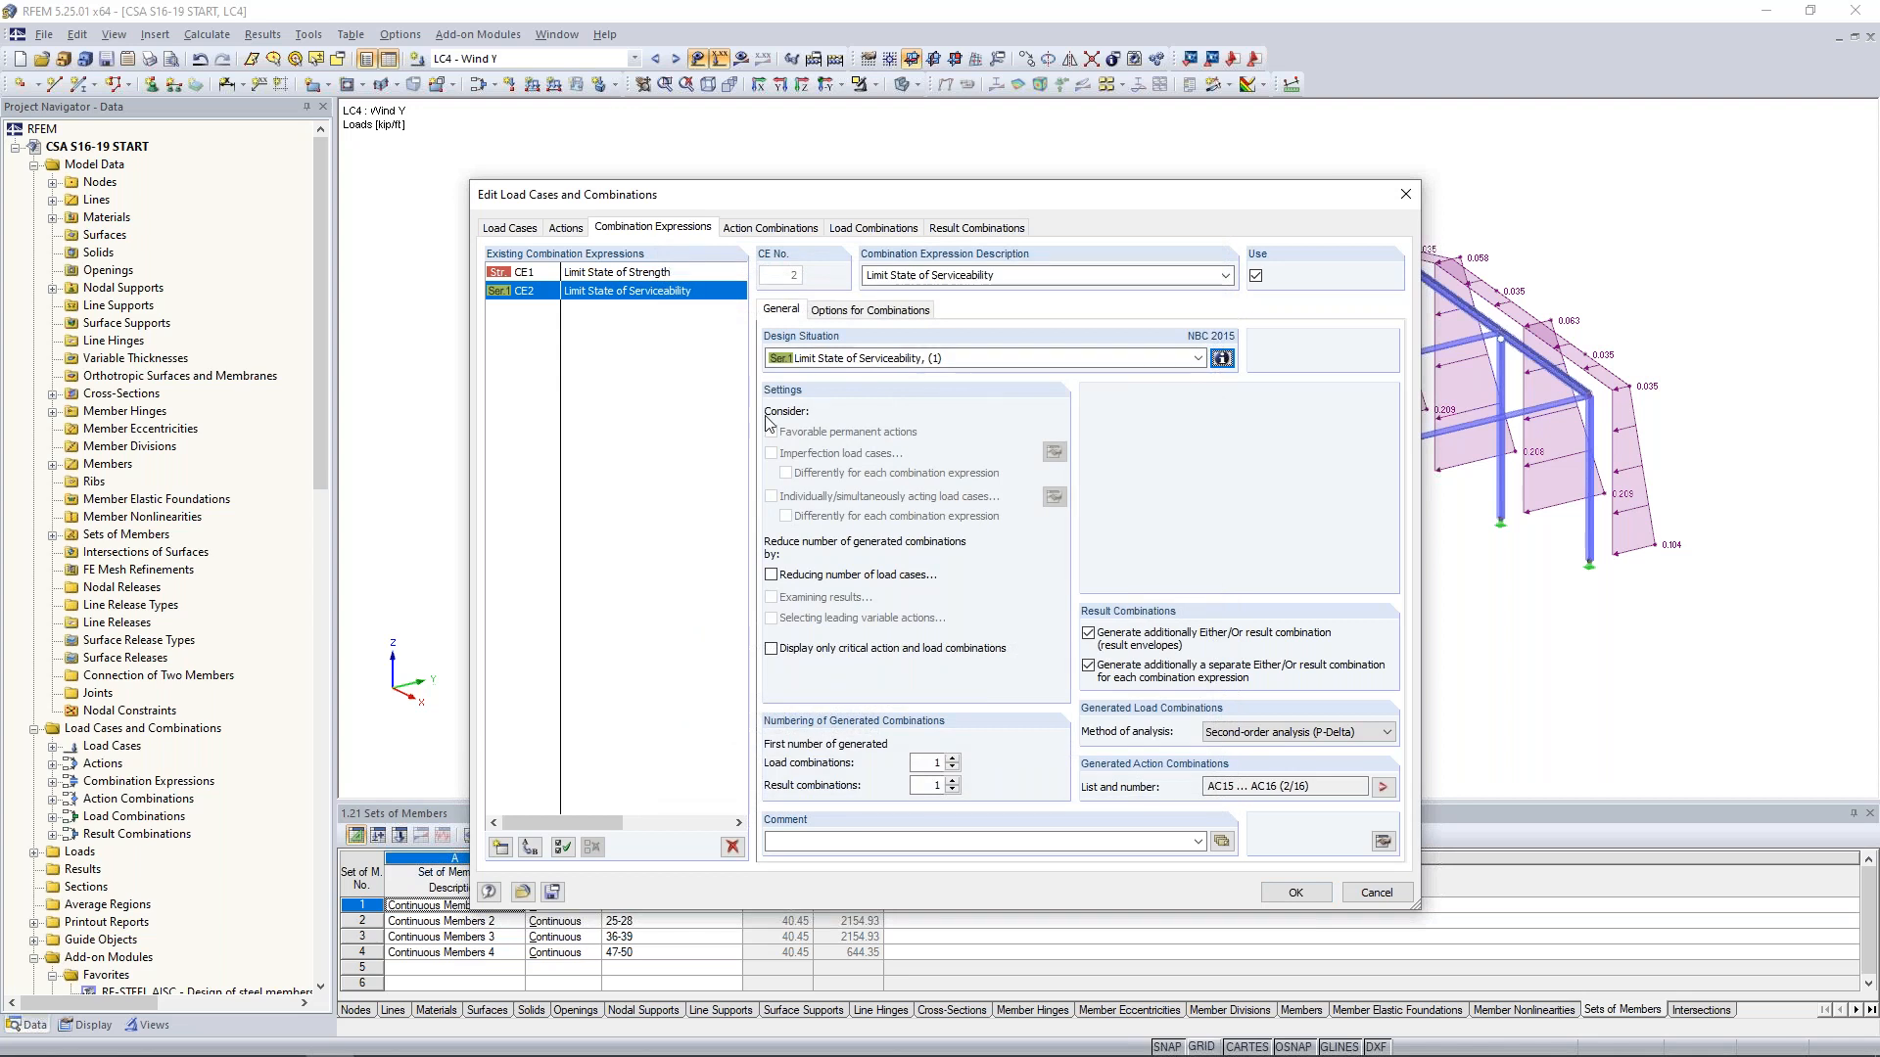
- Examine the generated load combinations and the method of analysis in the calculation parameters of CO1, CO4 and CO5
left_click(844, 229)
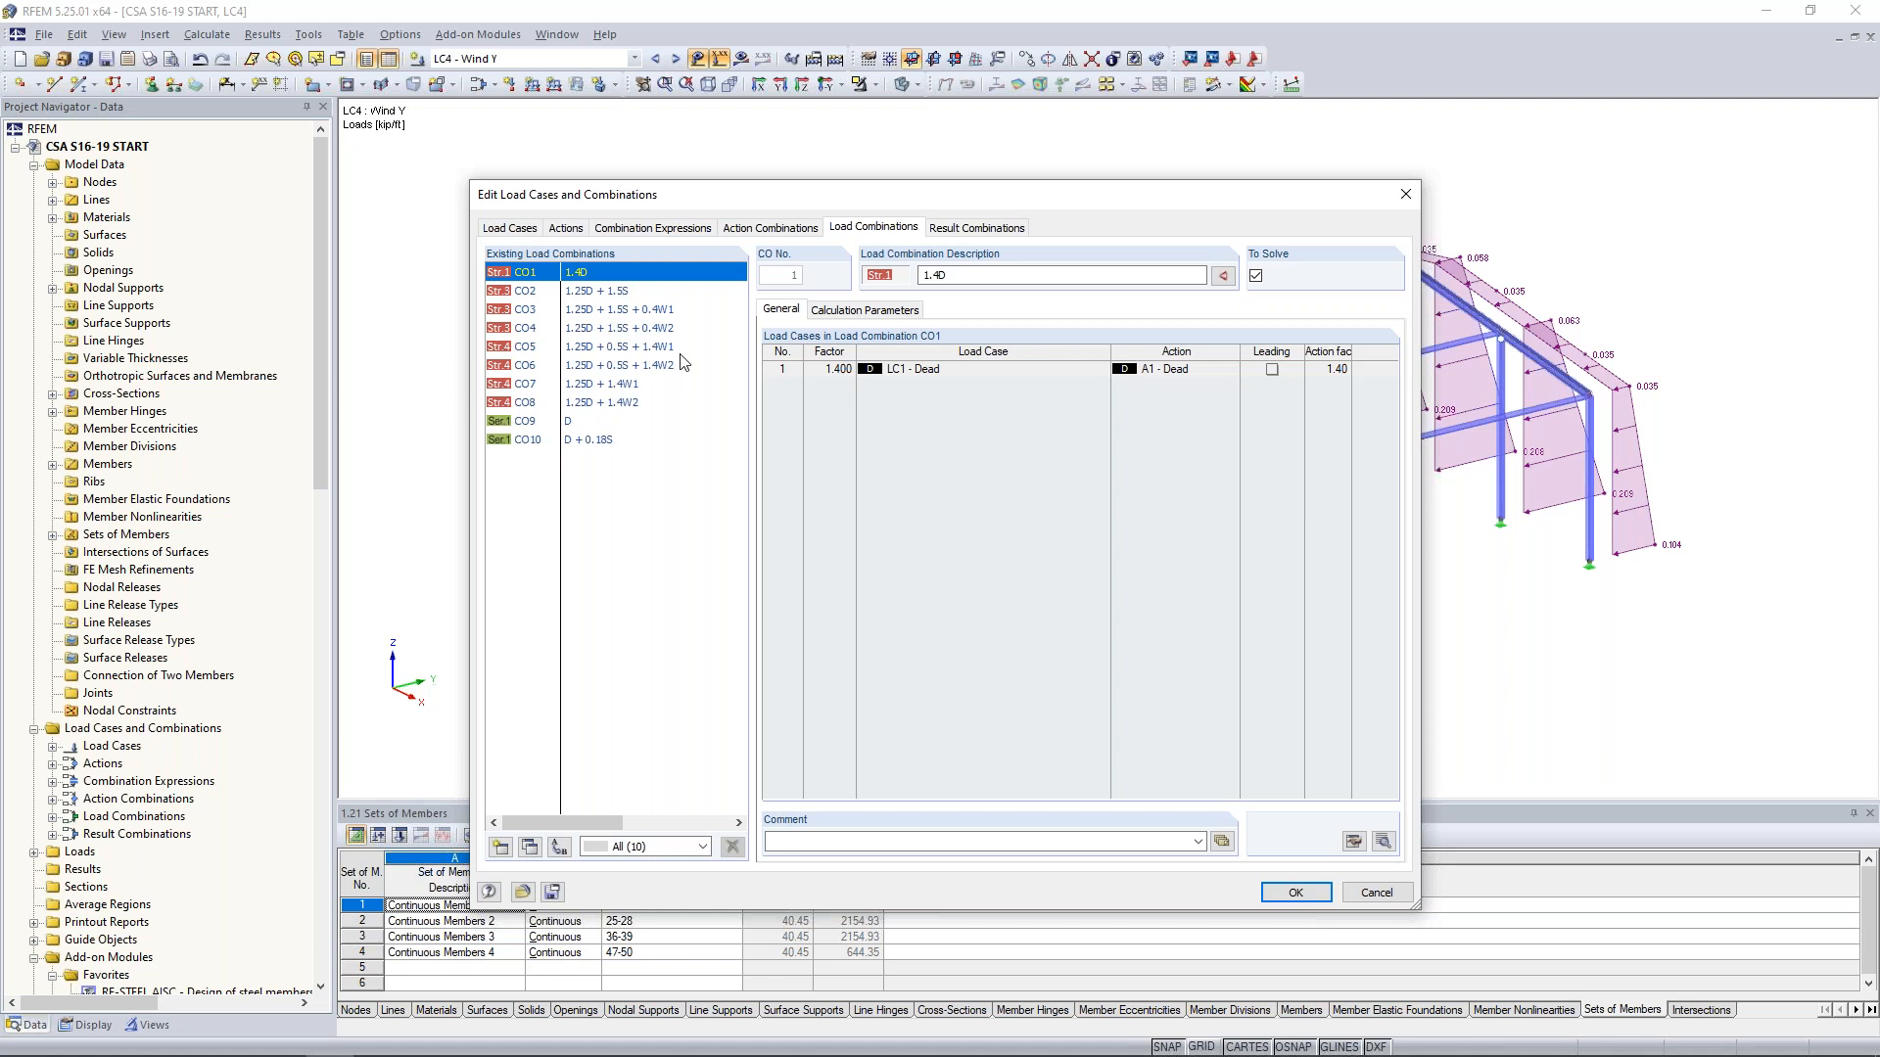
left_click(832, 311)
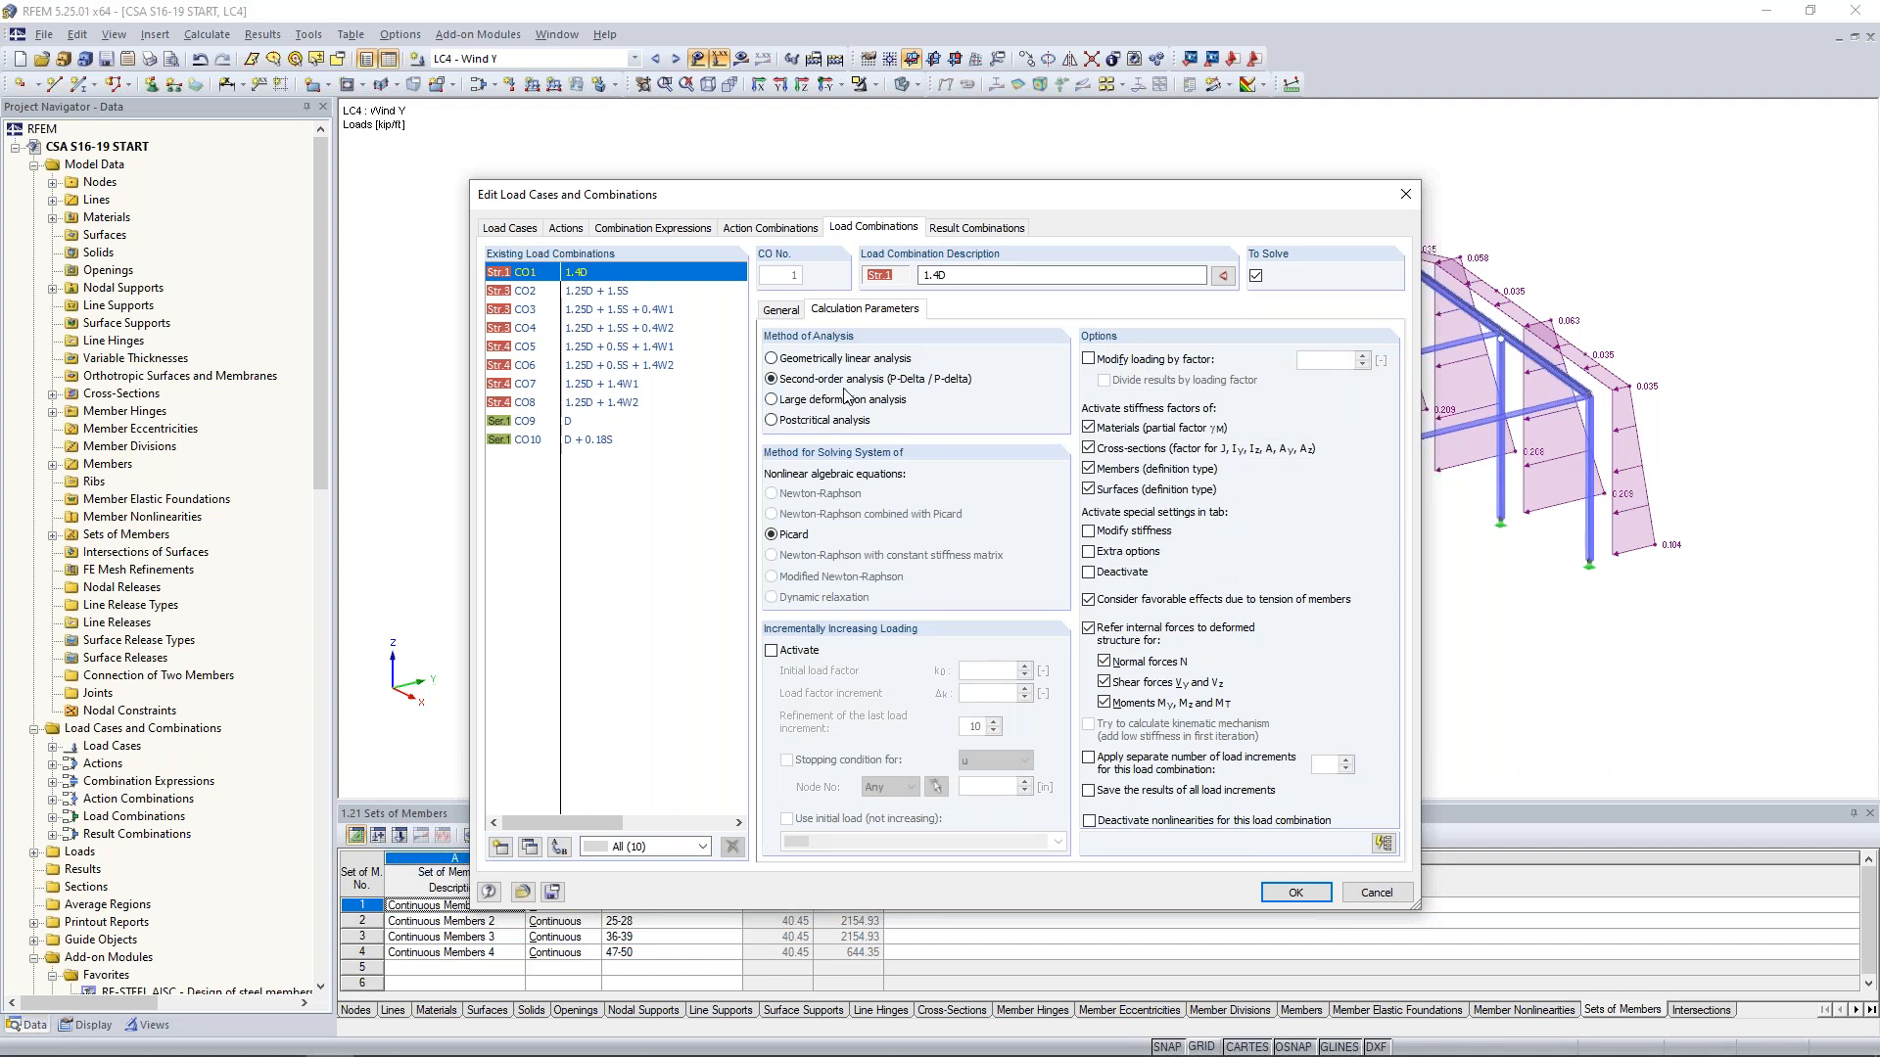
left_click(619, 331)
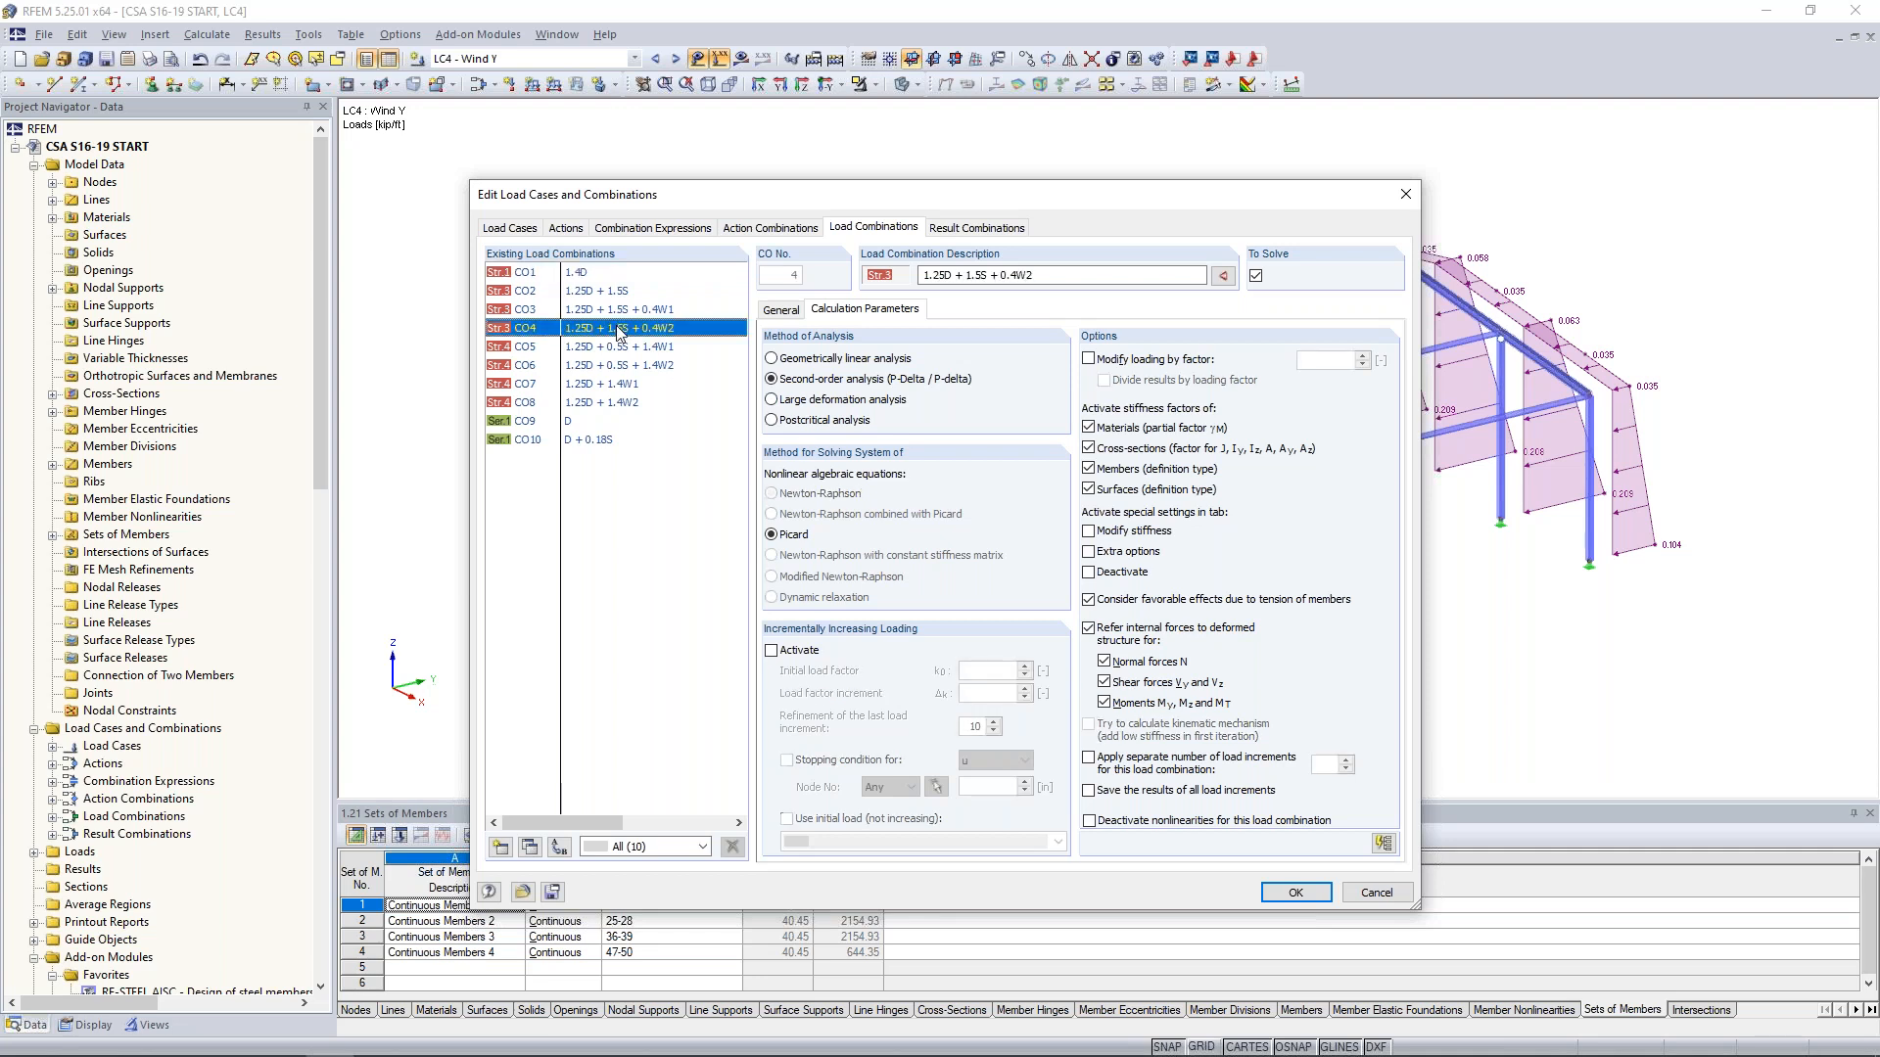
left_click(623, 349)
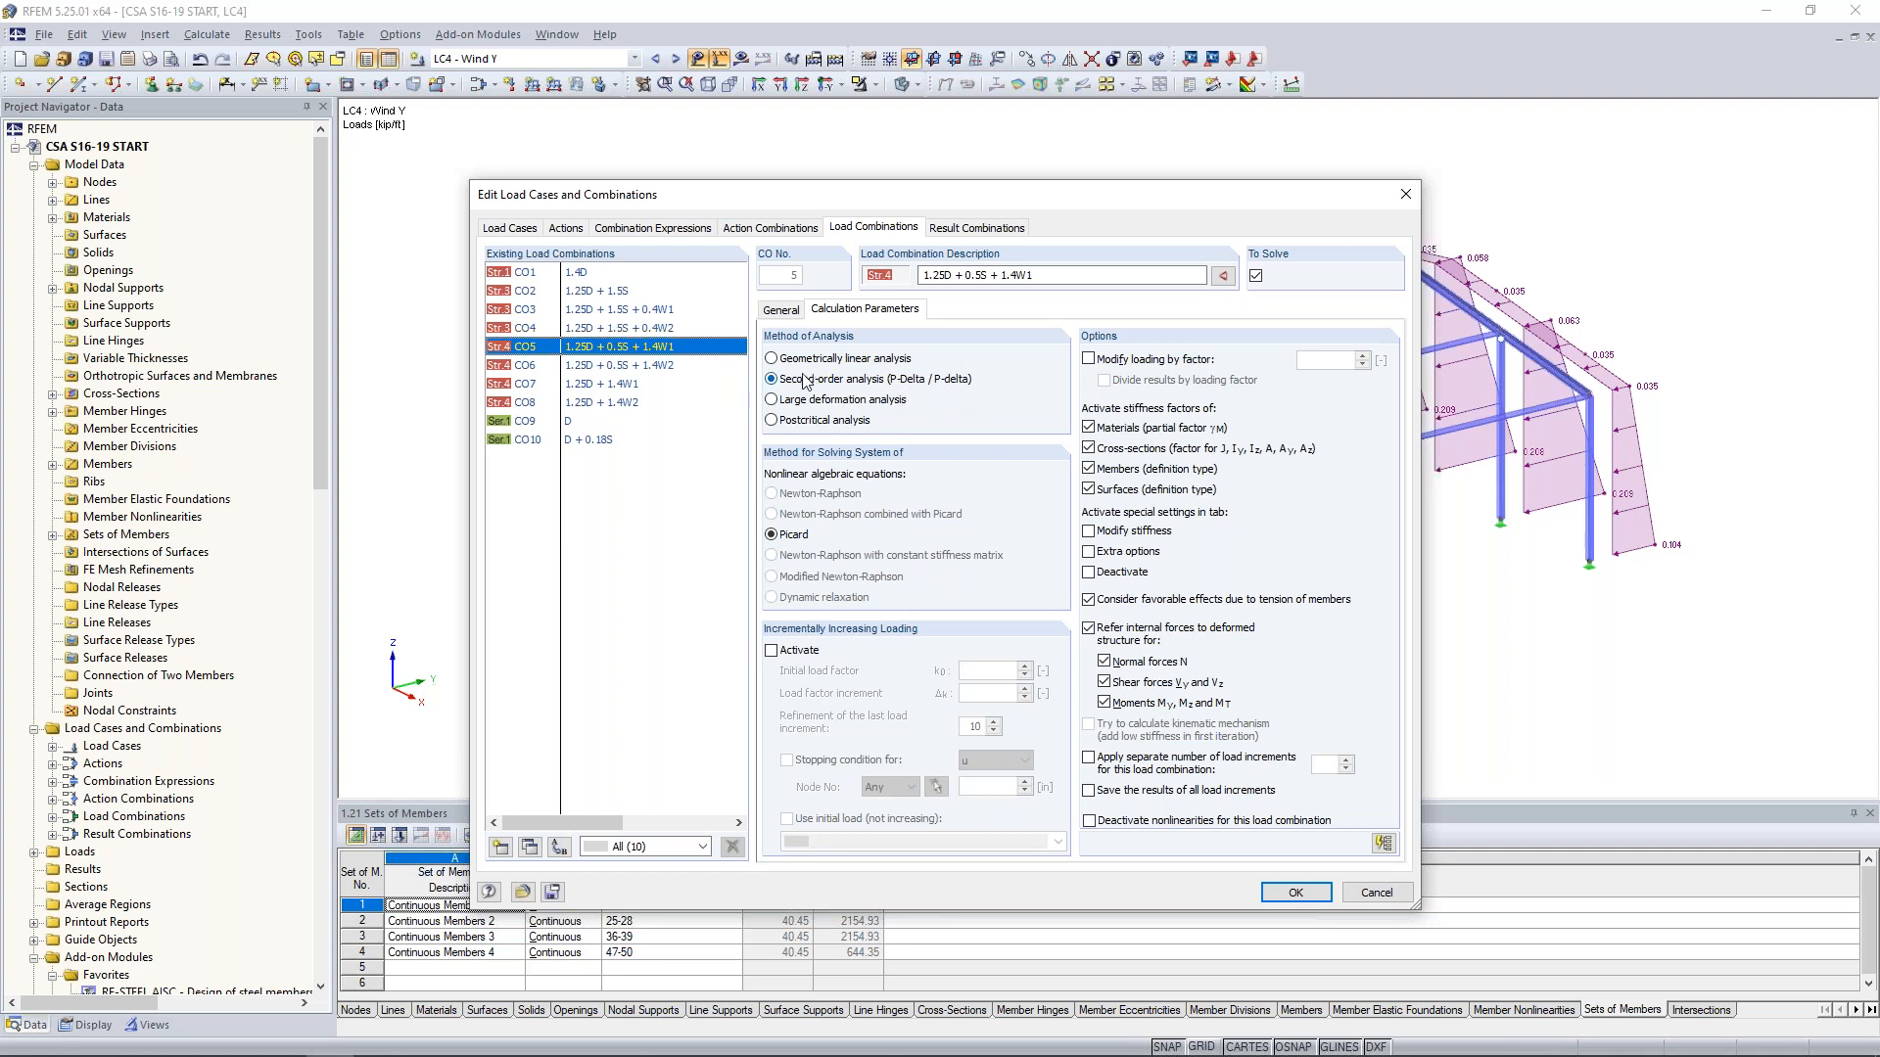
- Check the loading contained in result combinations RC1 and RC2, and close the load cases and combinations without changes
left_click(938, 228)
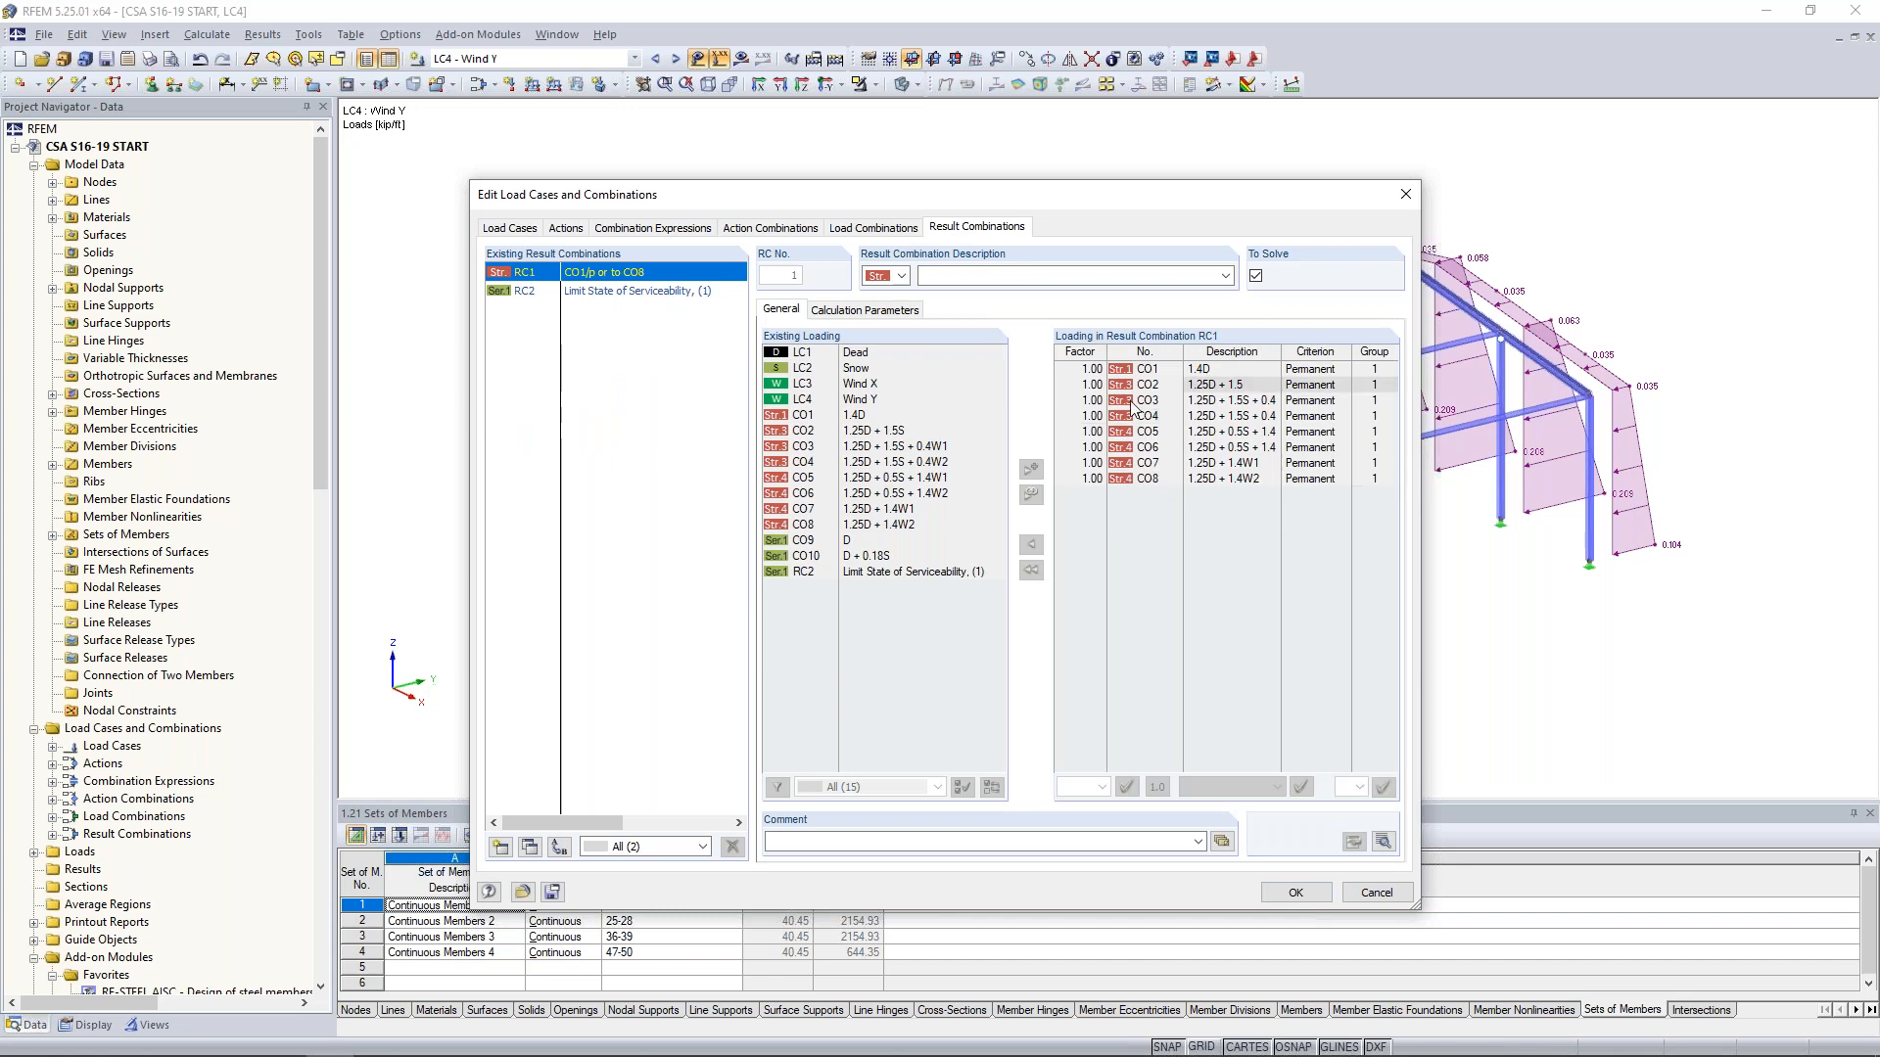
left_click(634, 294)
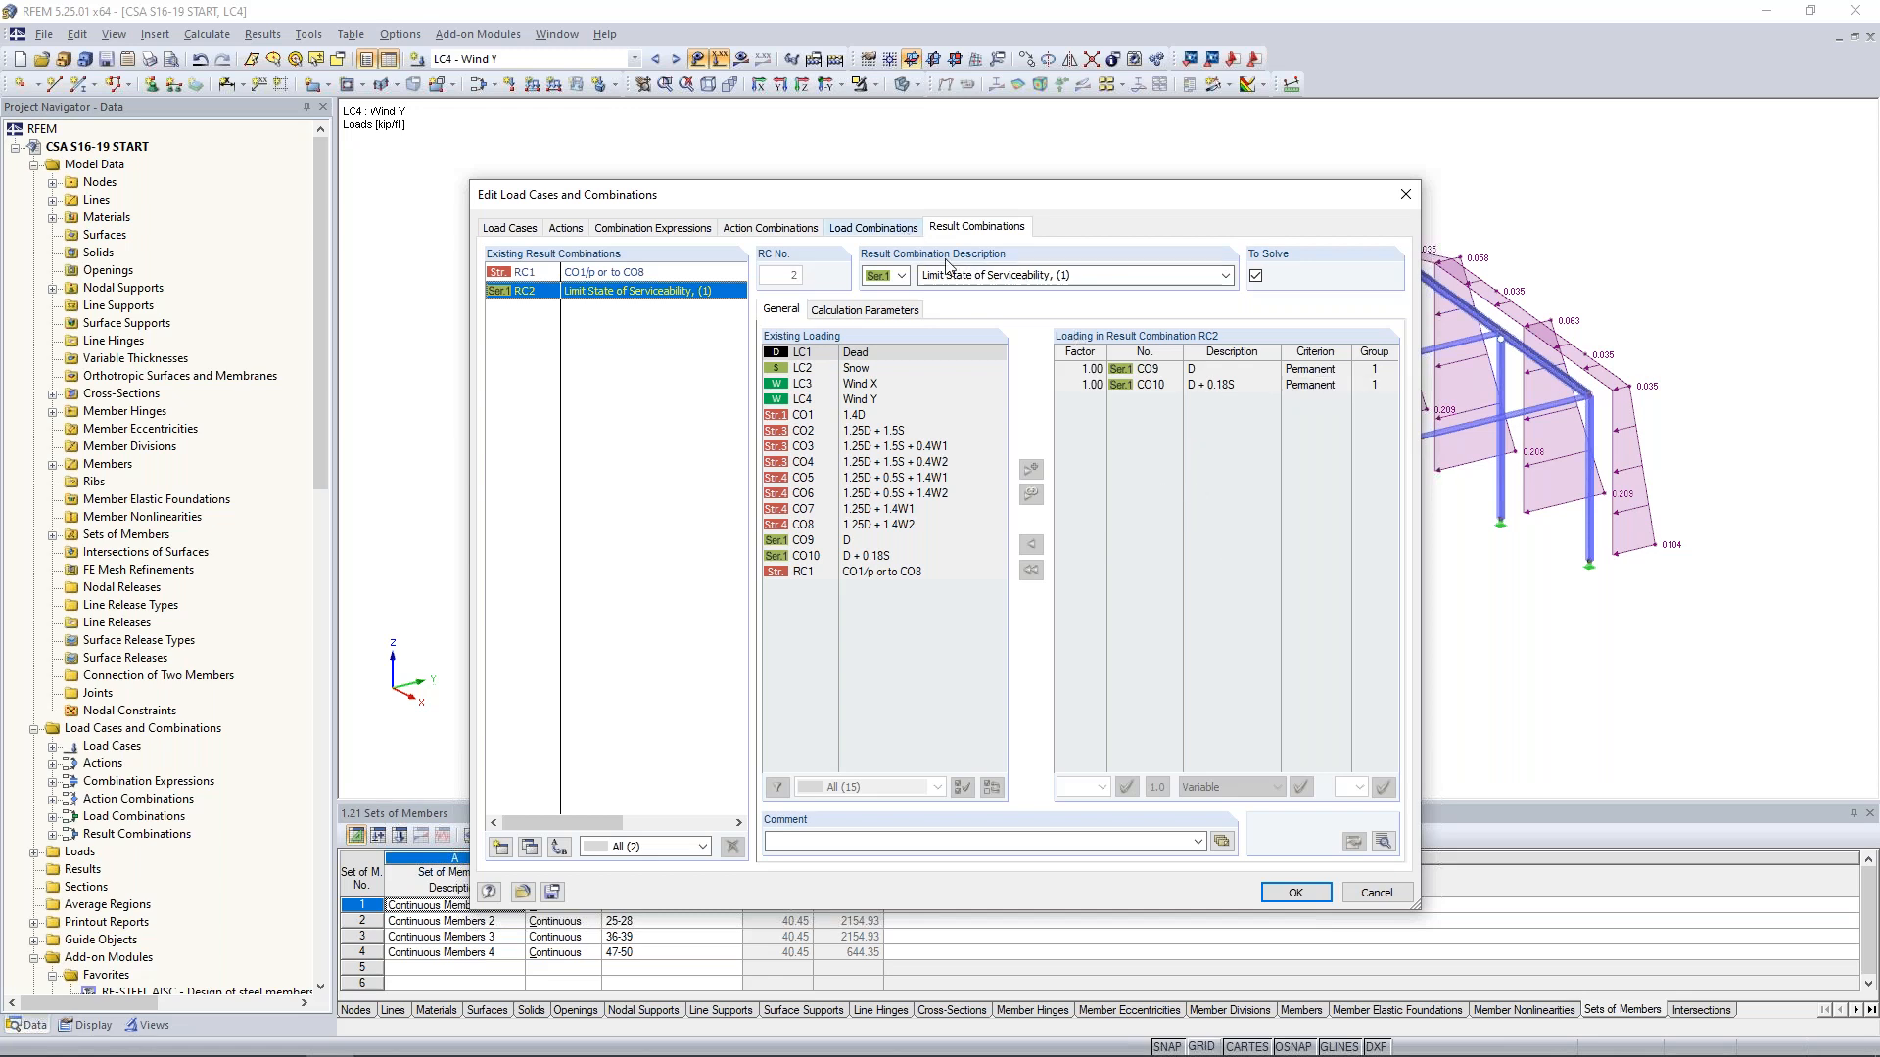
left_click(1376, 893)
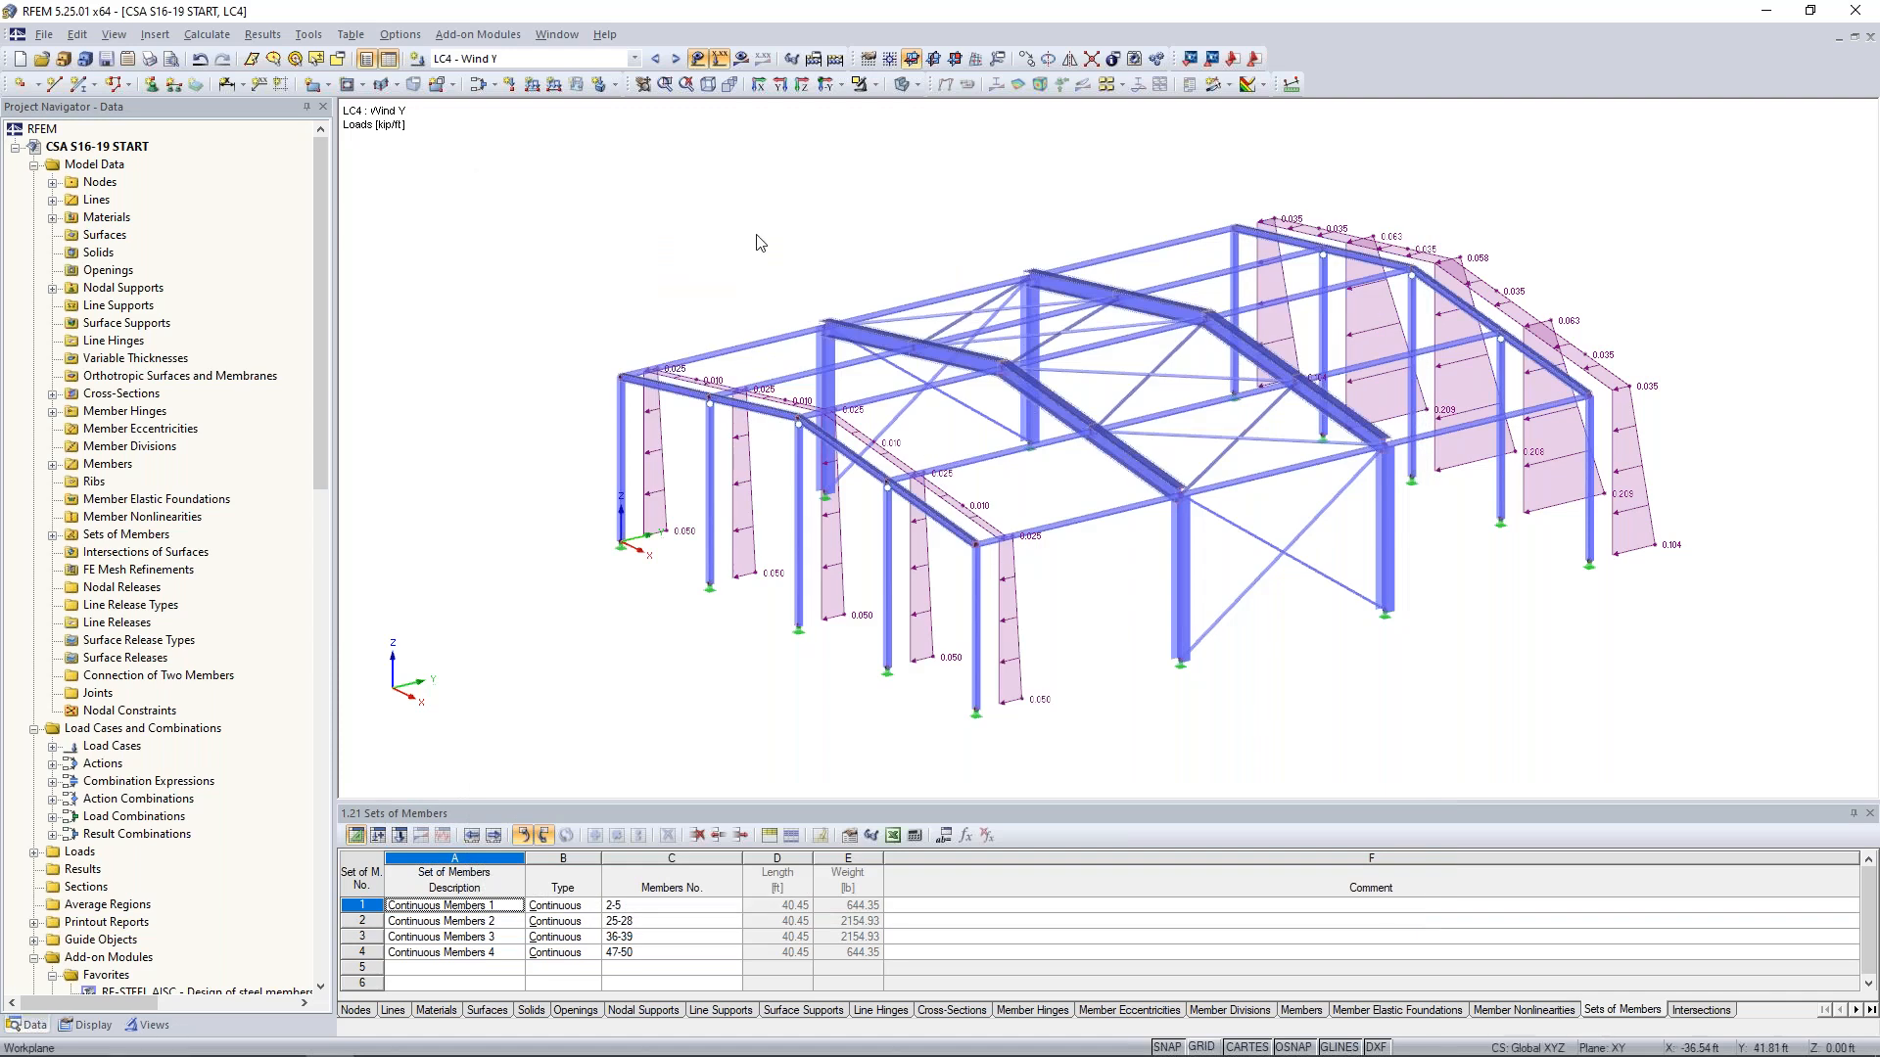
- Hide the loads in the model view and switch to the PowerPoint slide show, advancing to the CSA S16:19 Stability Considerations slide
left_click(698, 60)
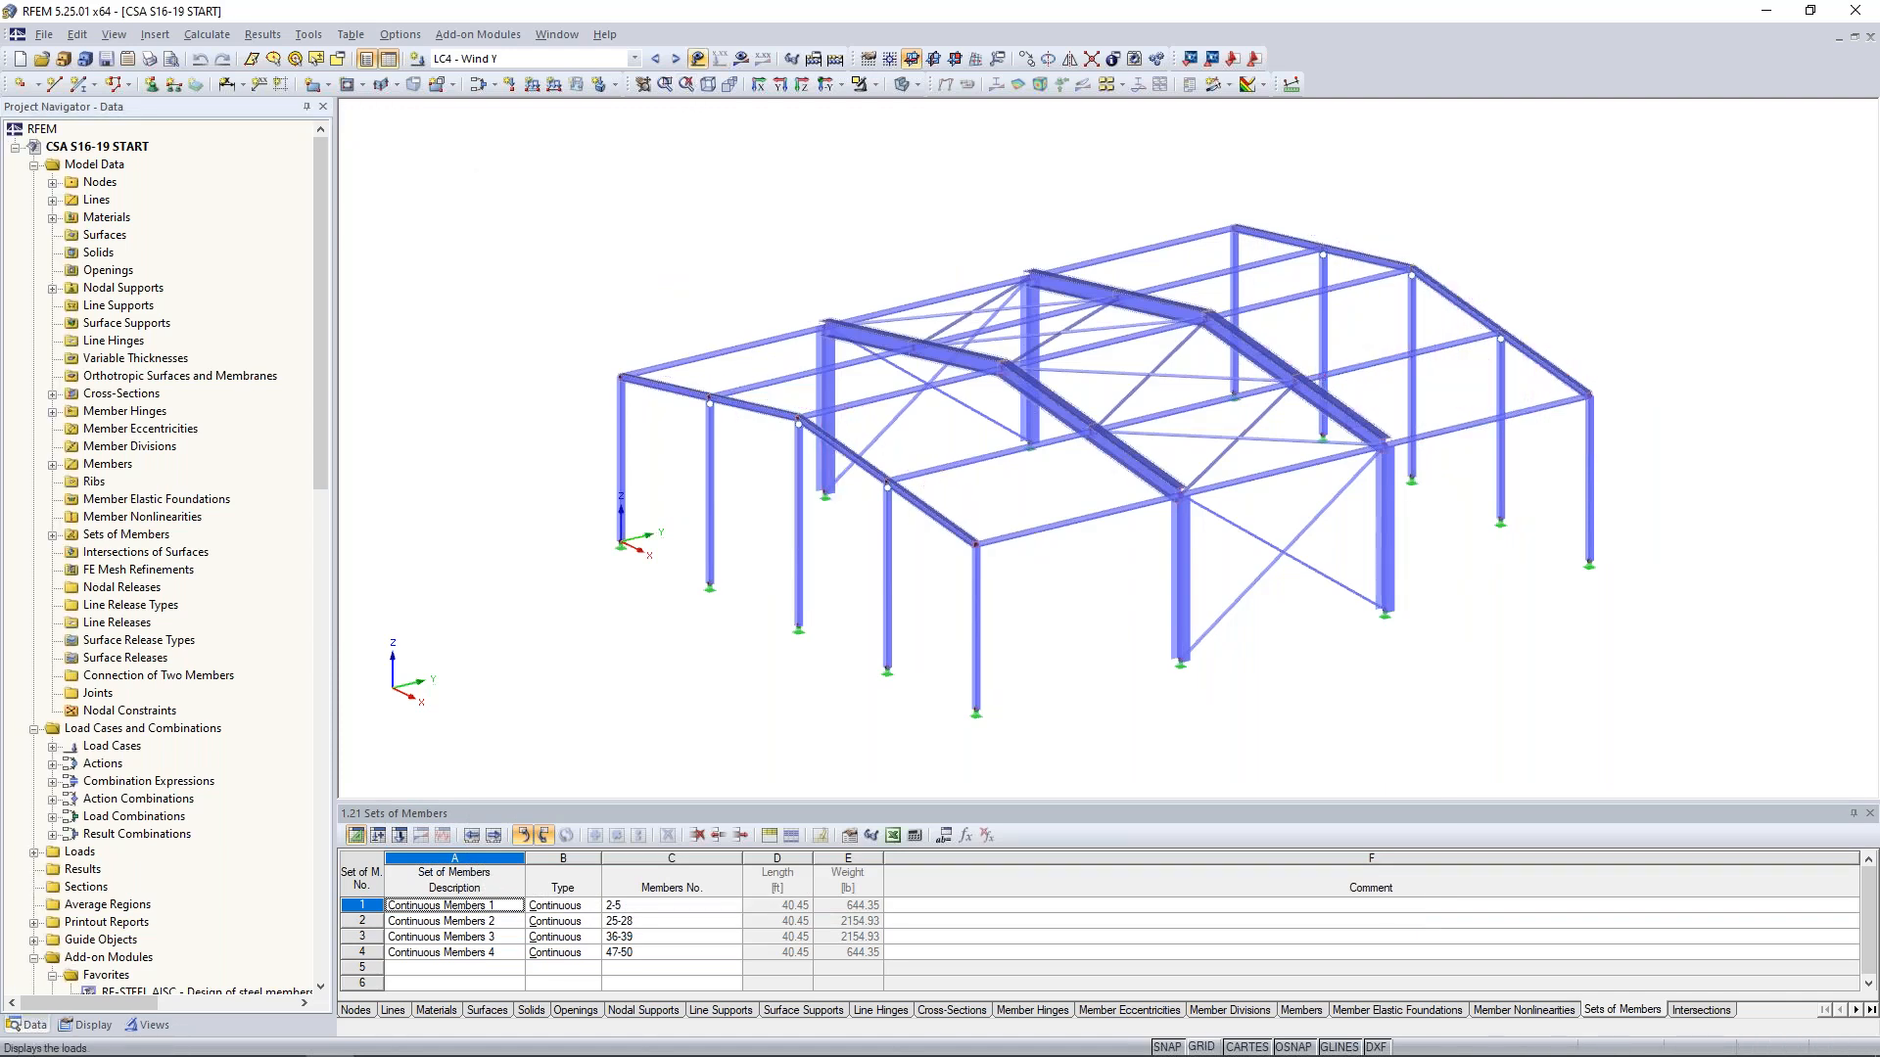
left_click(713, 191)
key("super+Tab")
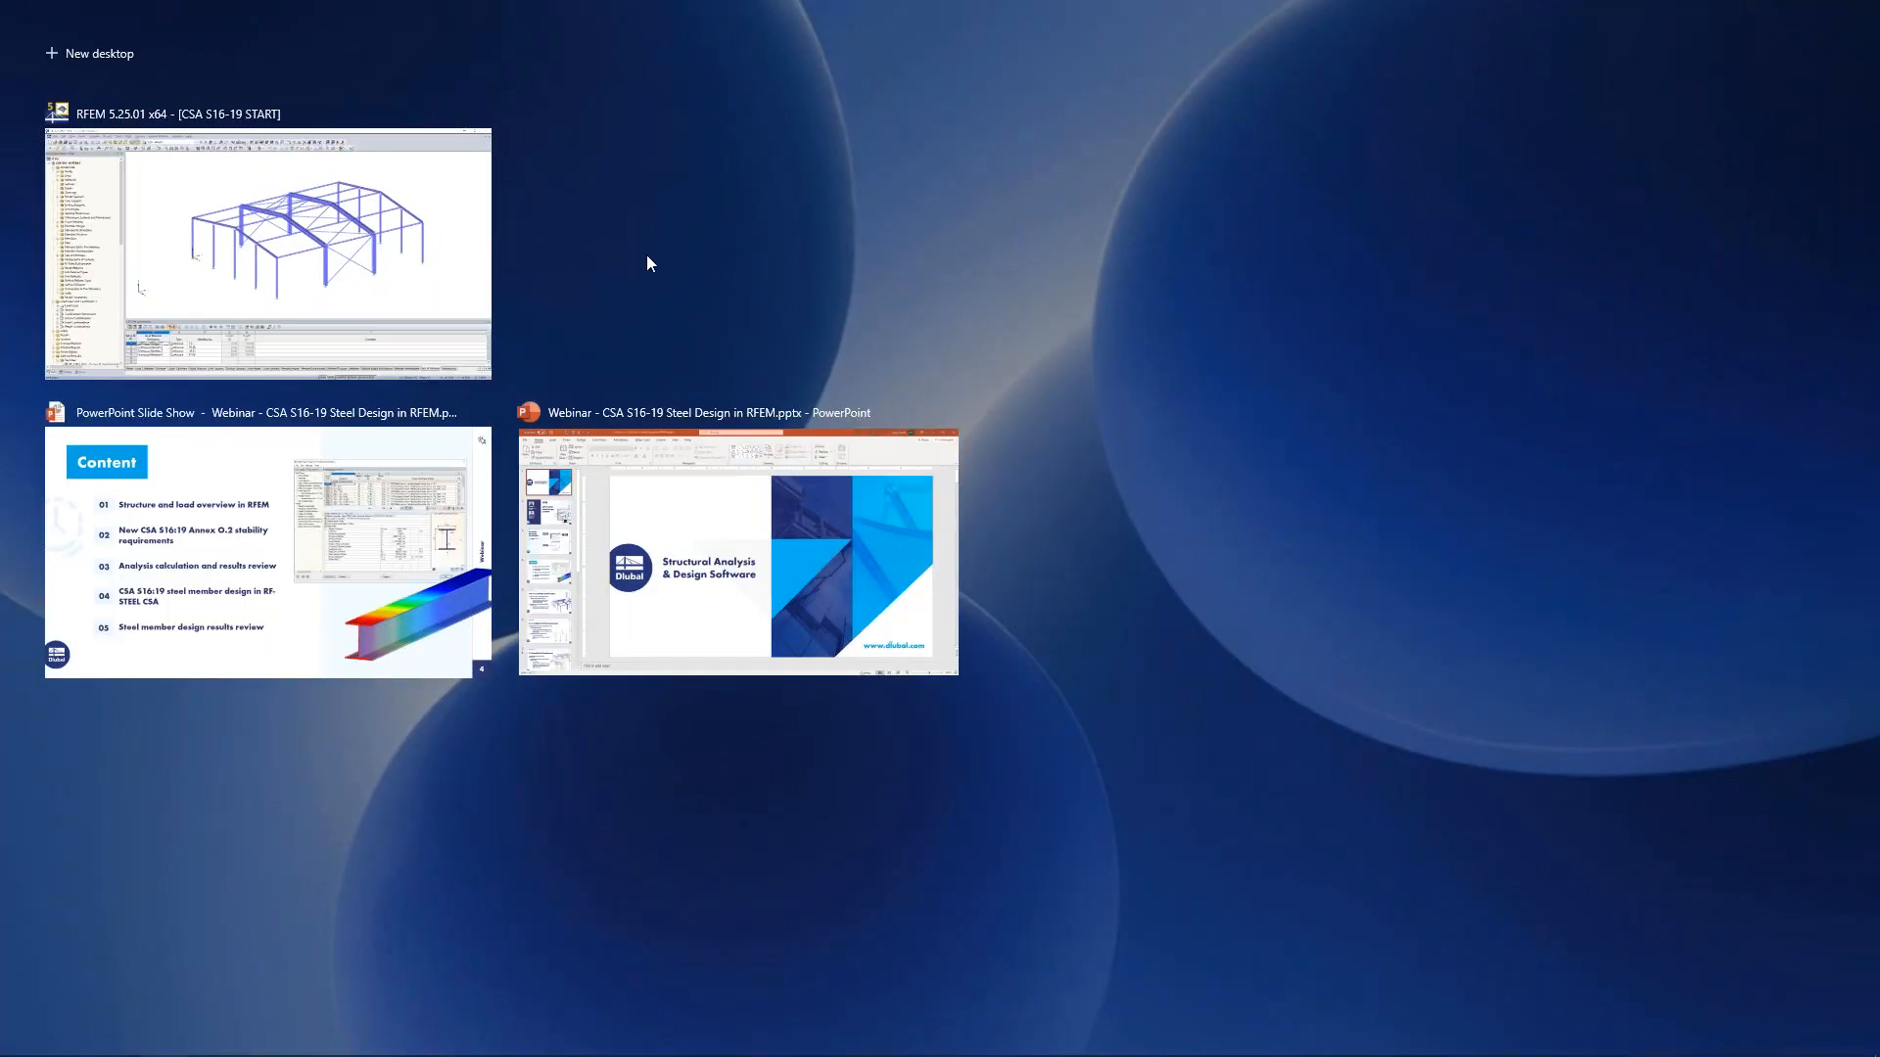
left_click(352, 578)
key("Right")
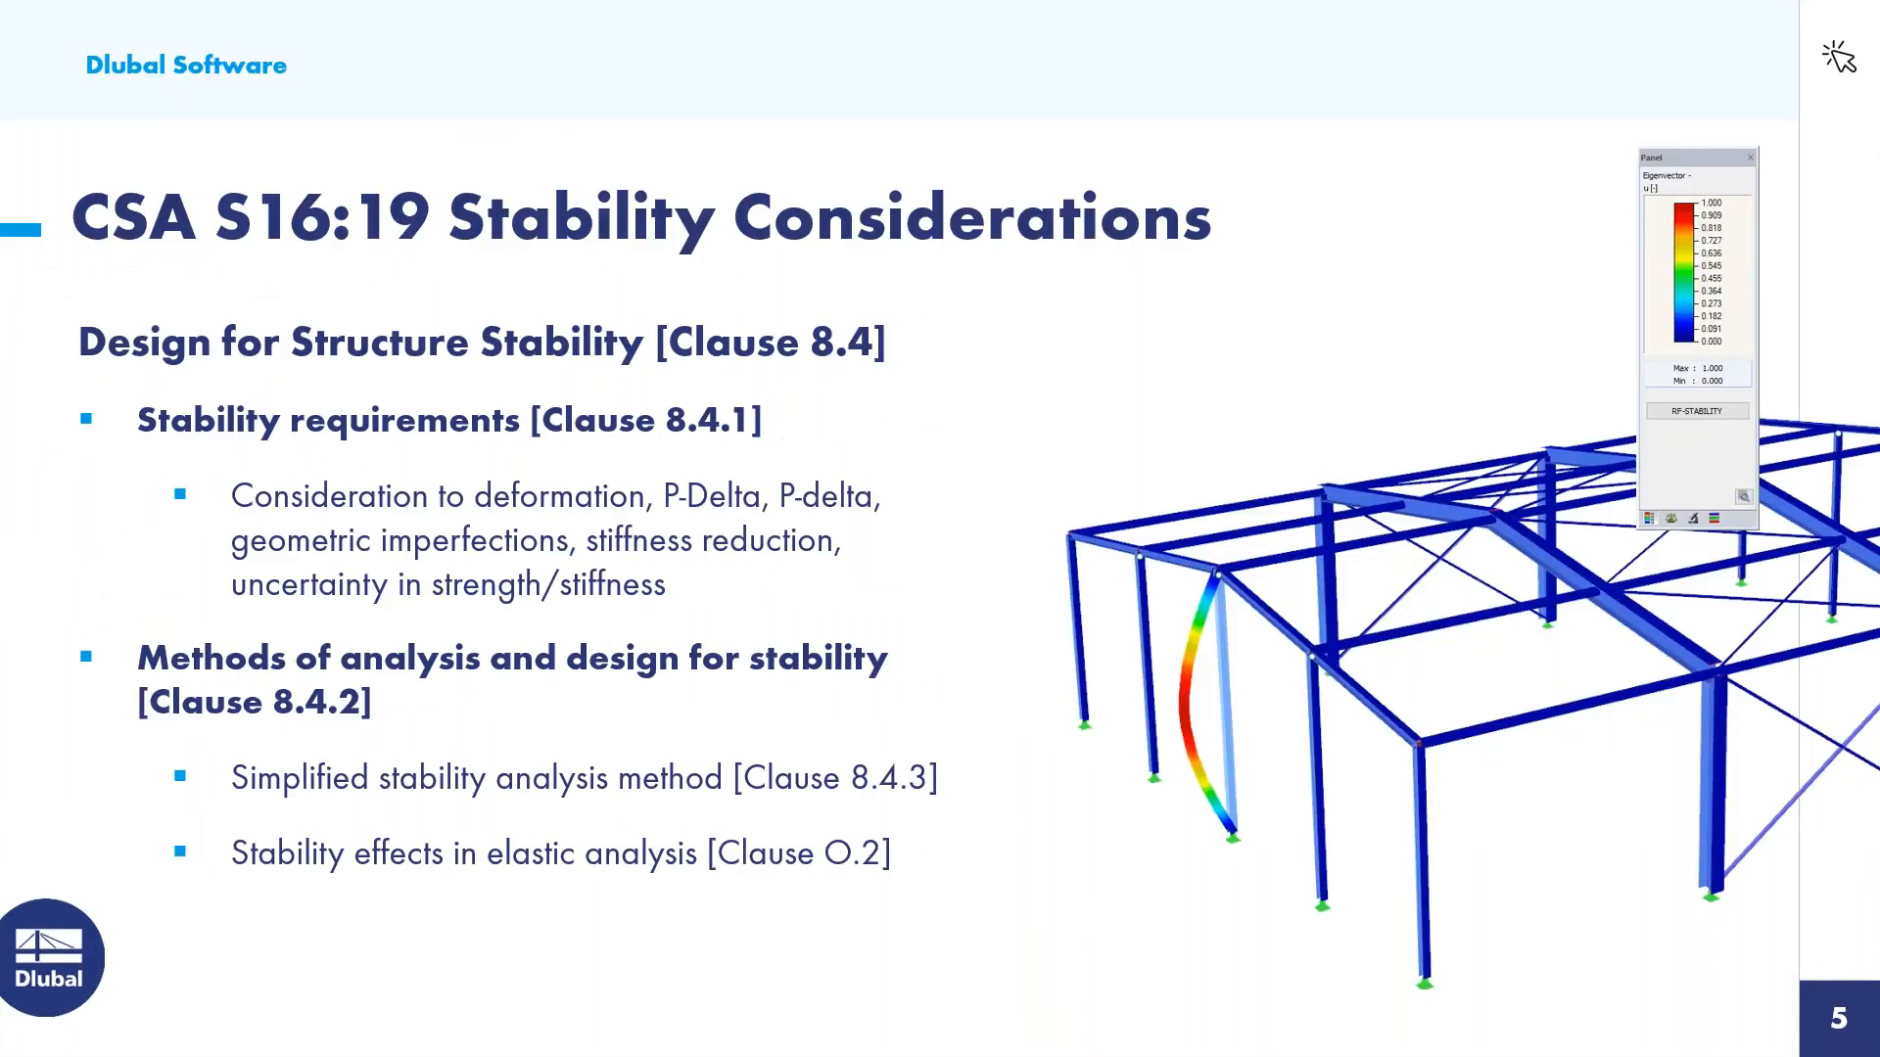
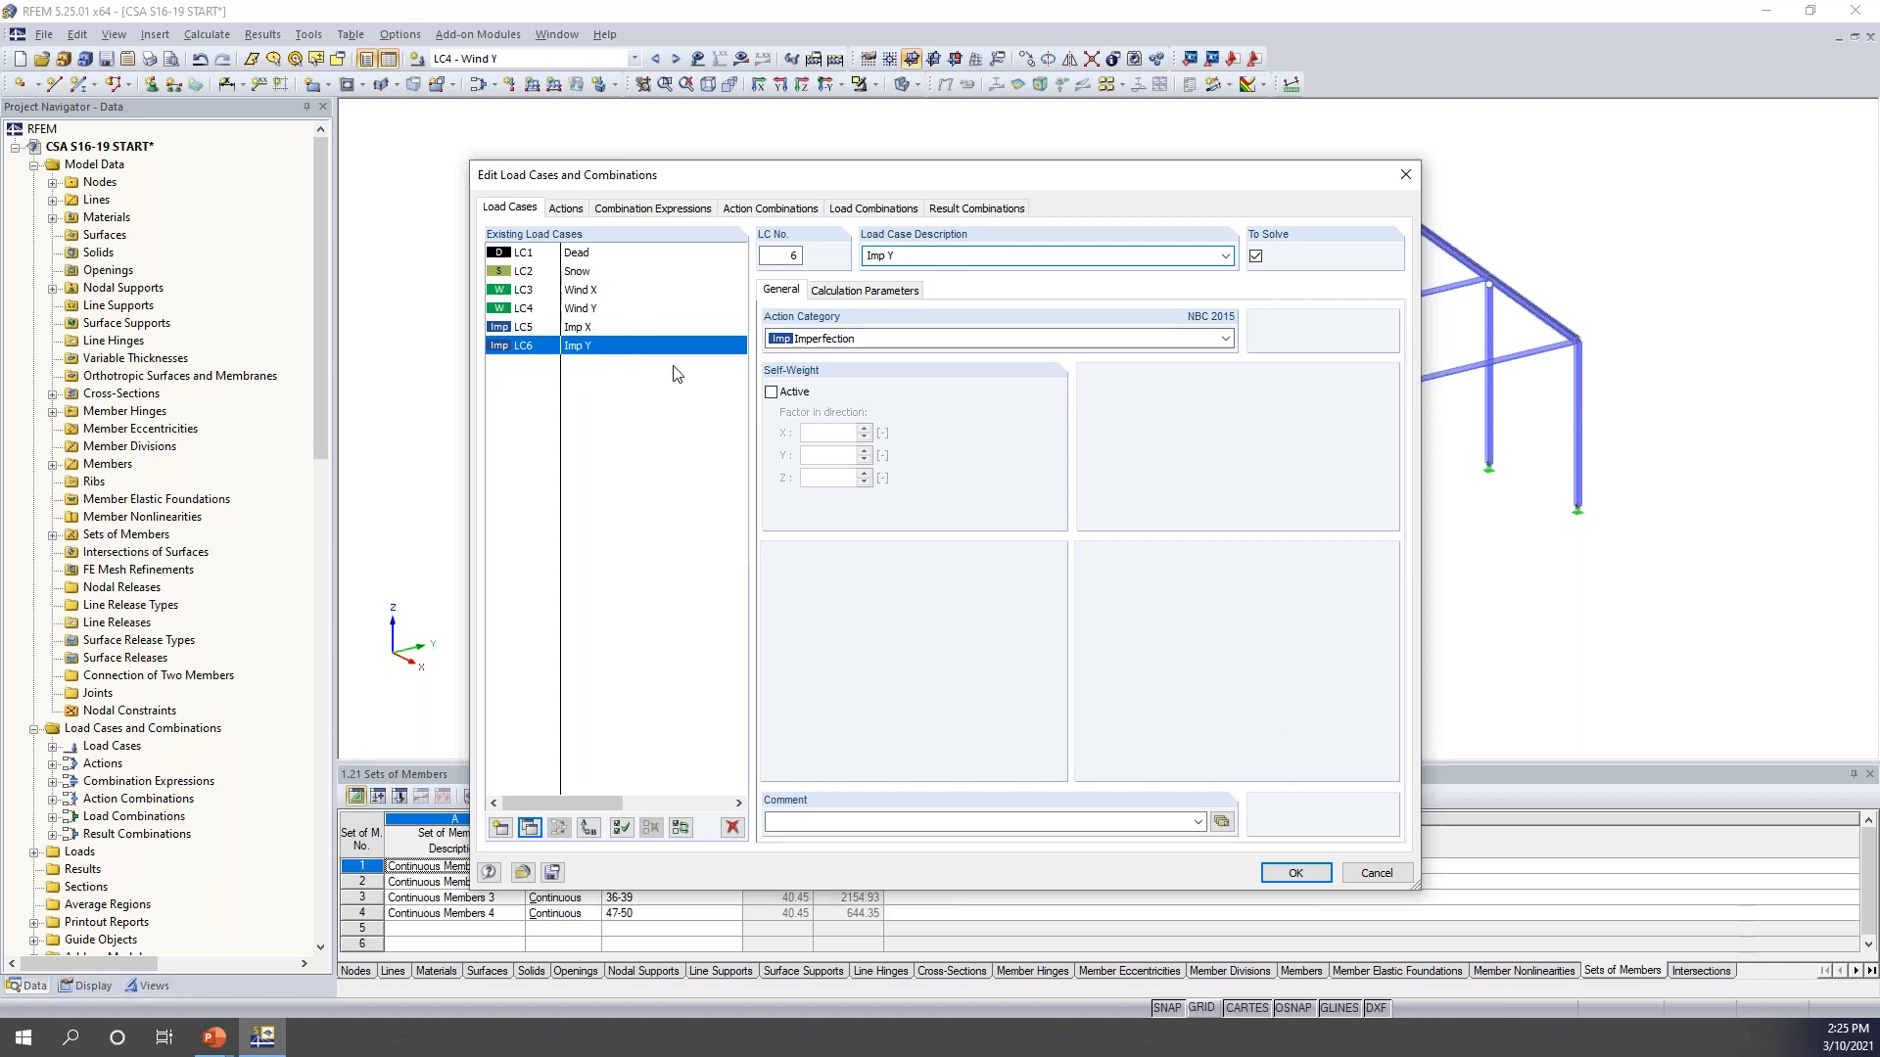
- Accept the imperfection load cases LC5 Imp X and LC6 Imp Y, and make LC5 Imp X the current load case
left_click(1295, 874)
middle_click_drag(1070, 575, 985, 573)
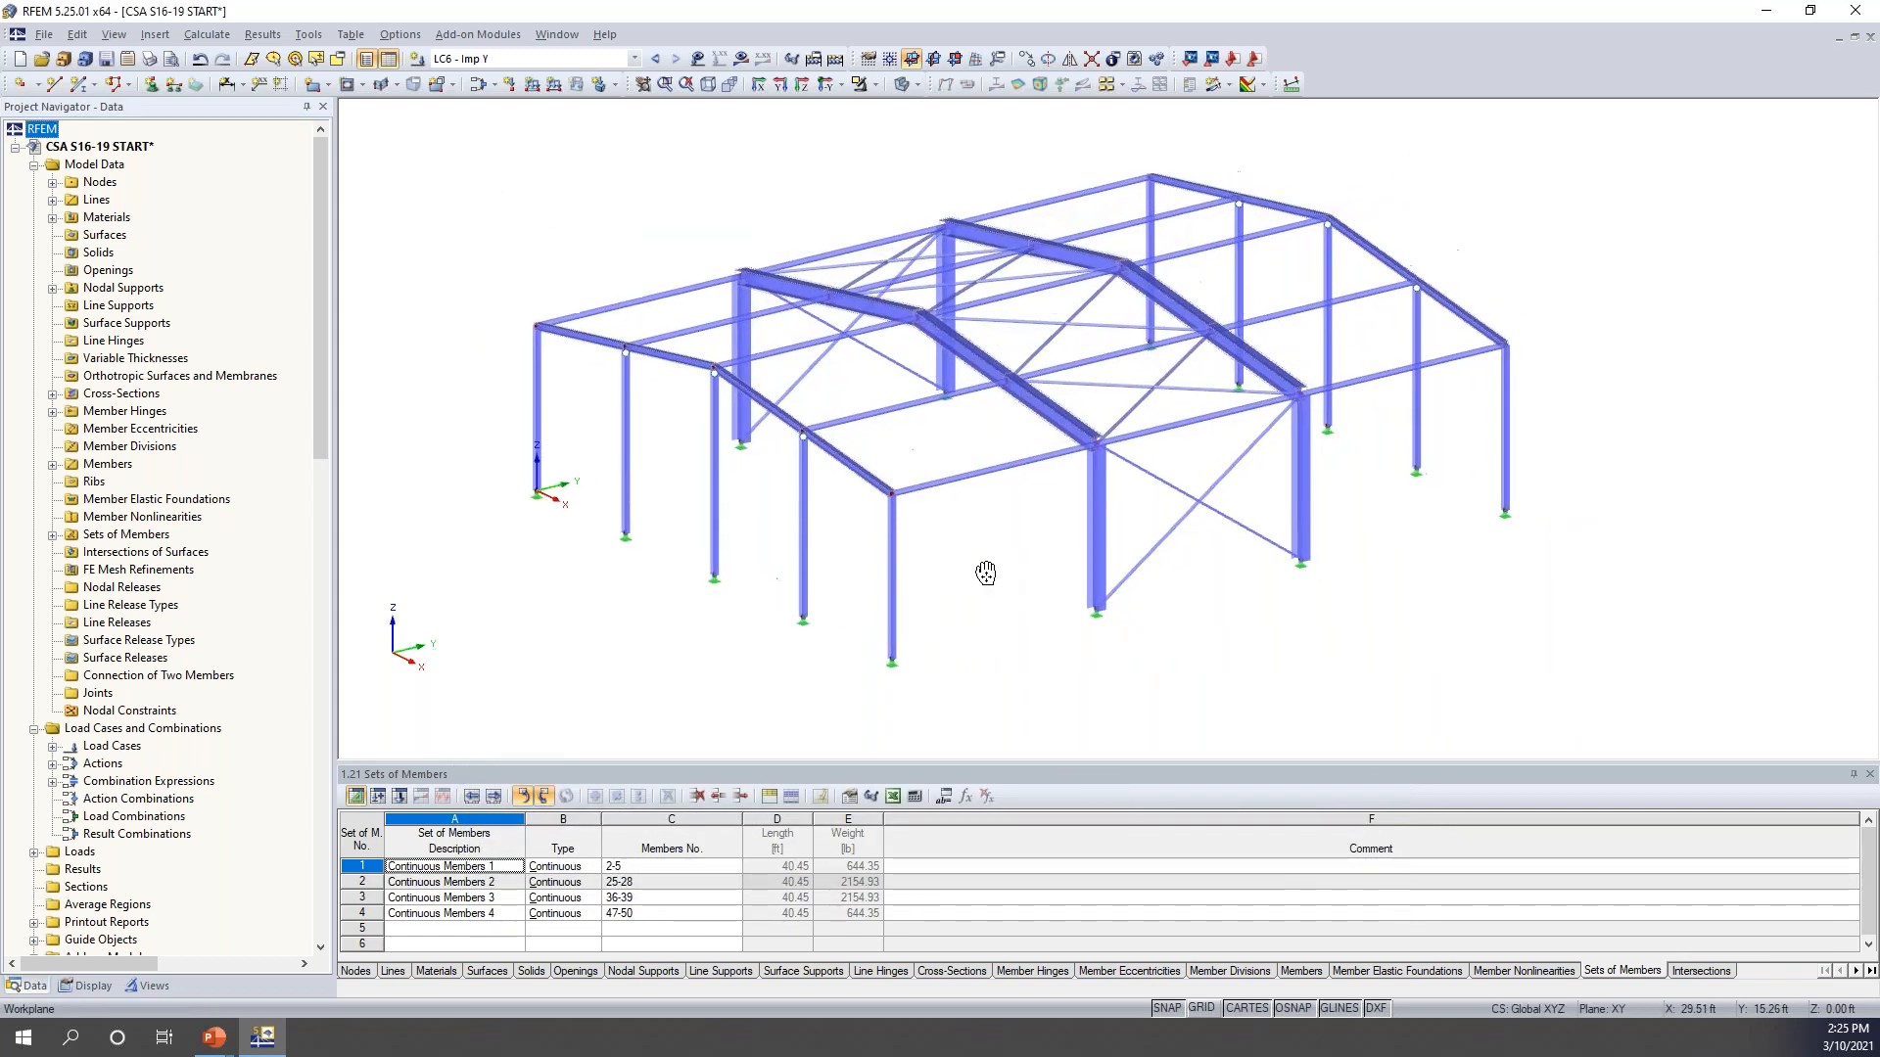
left_click(655, 59)
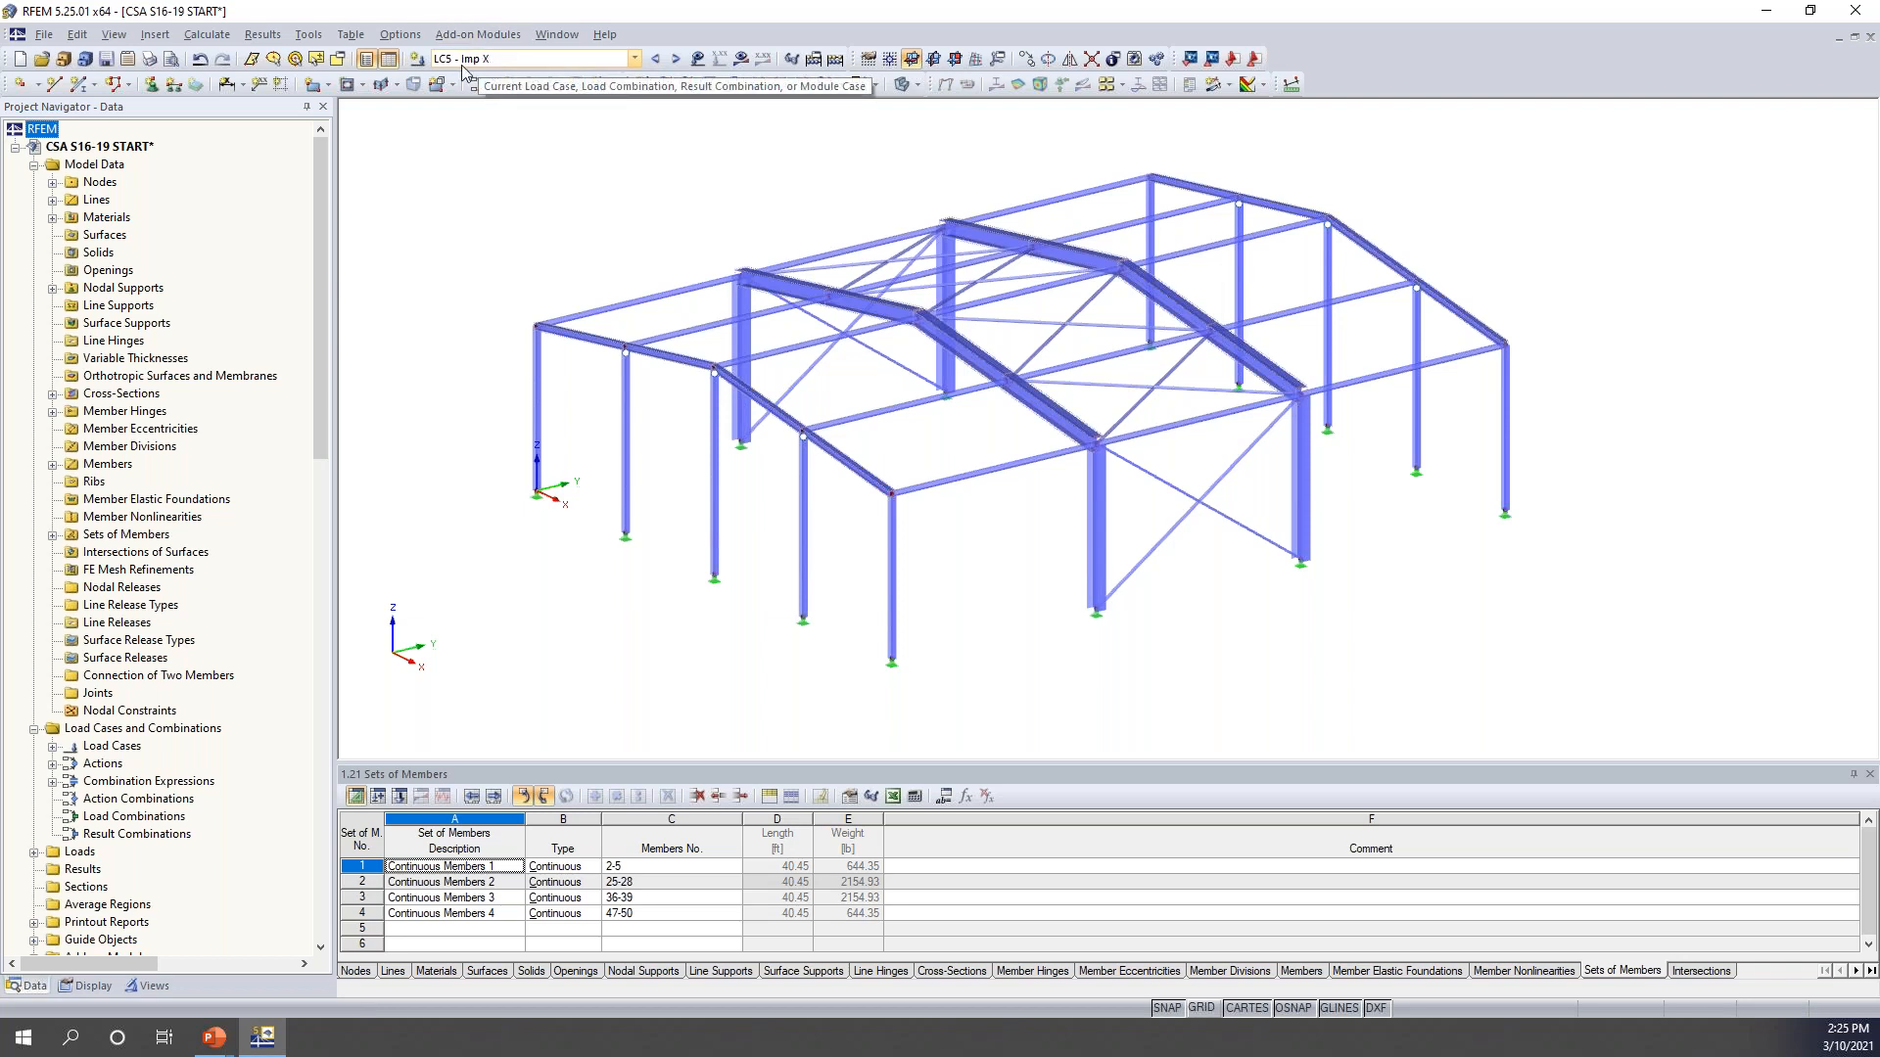
- Start a new graphically placed imperfection for members in LC5 Imp X, according to CSA S16:19 (current loading)
left_click(155, 36)
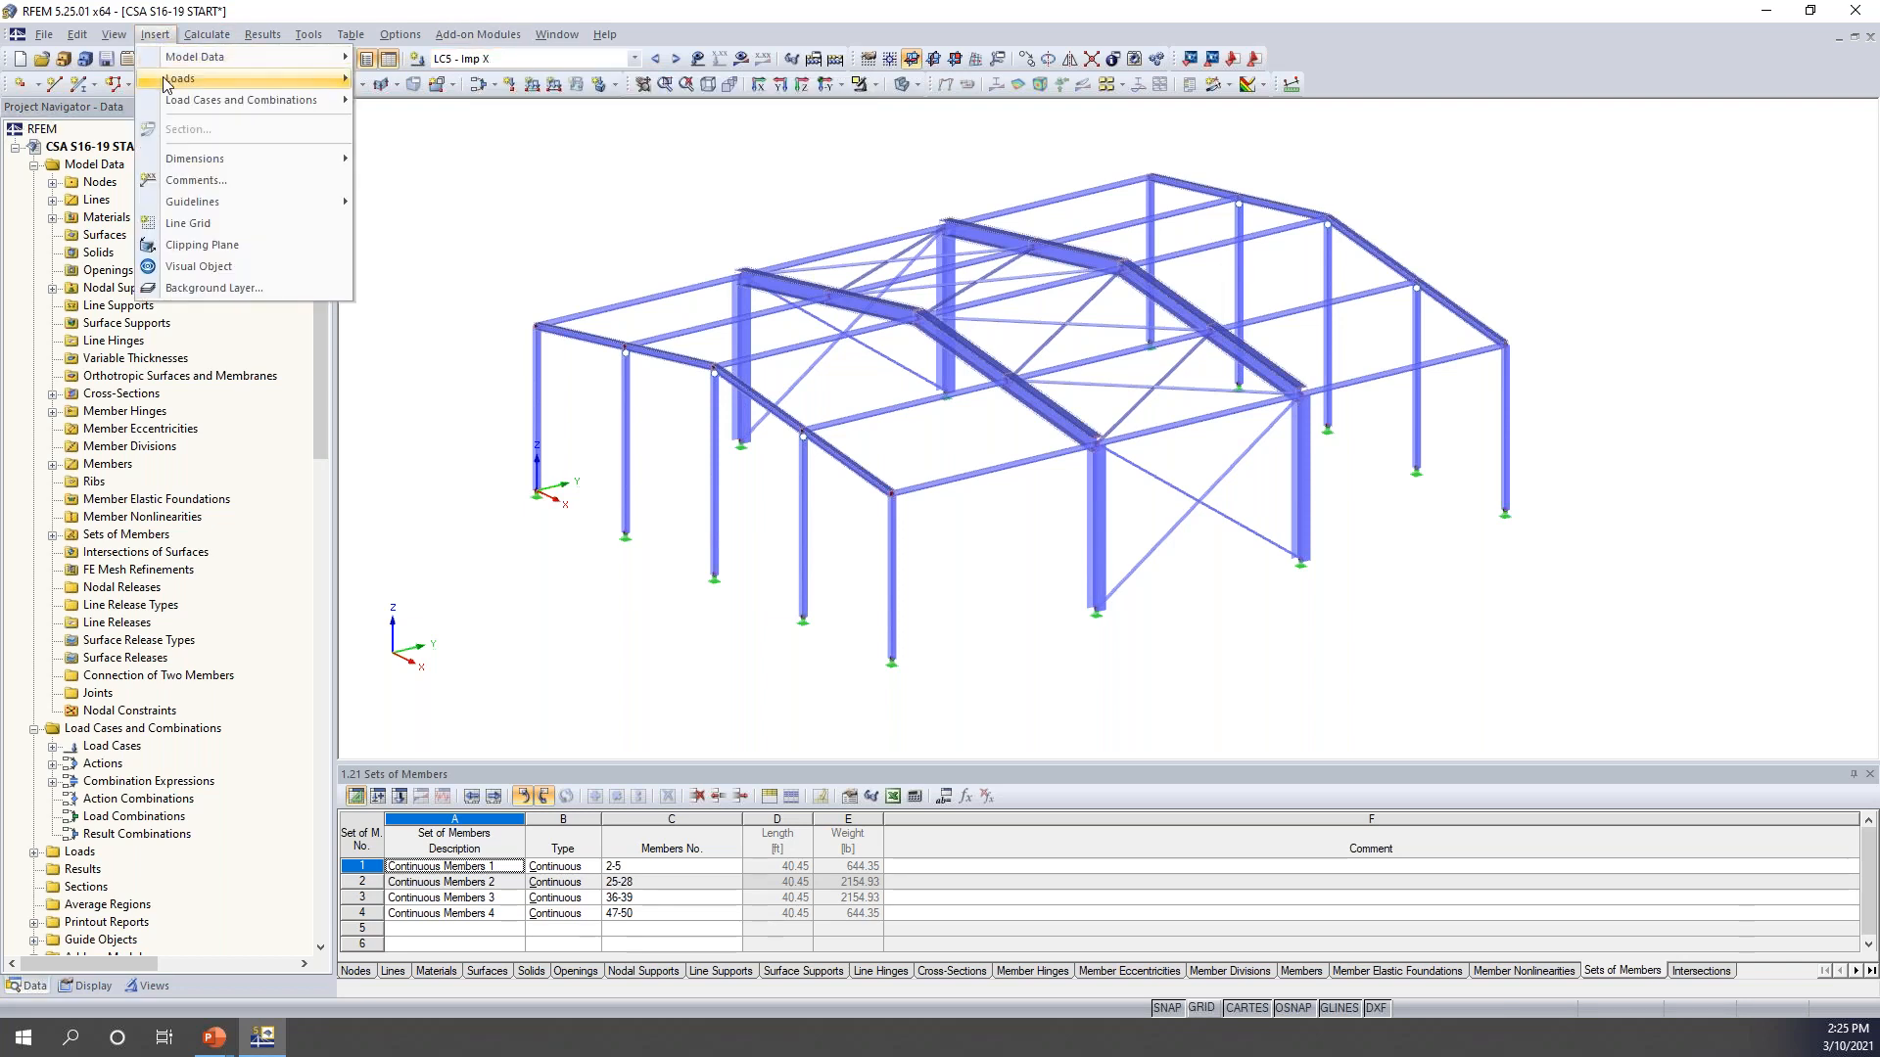
mouse_move(196, 78)
mouse_move(454, 419)
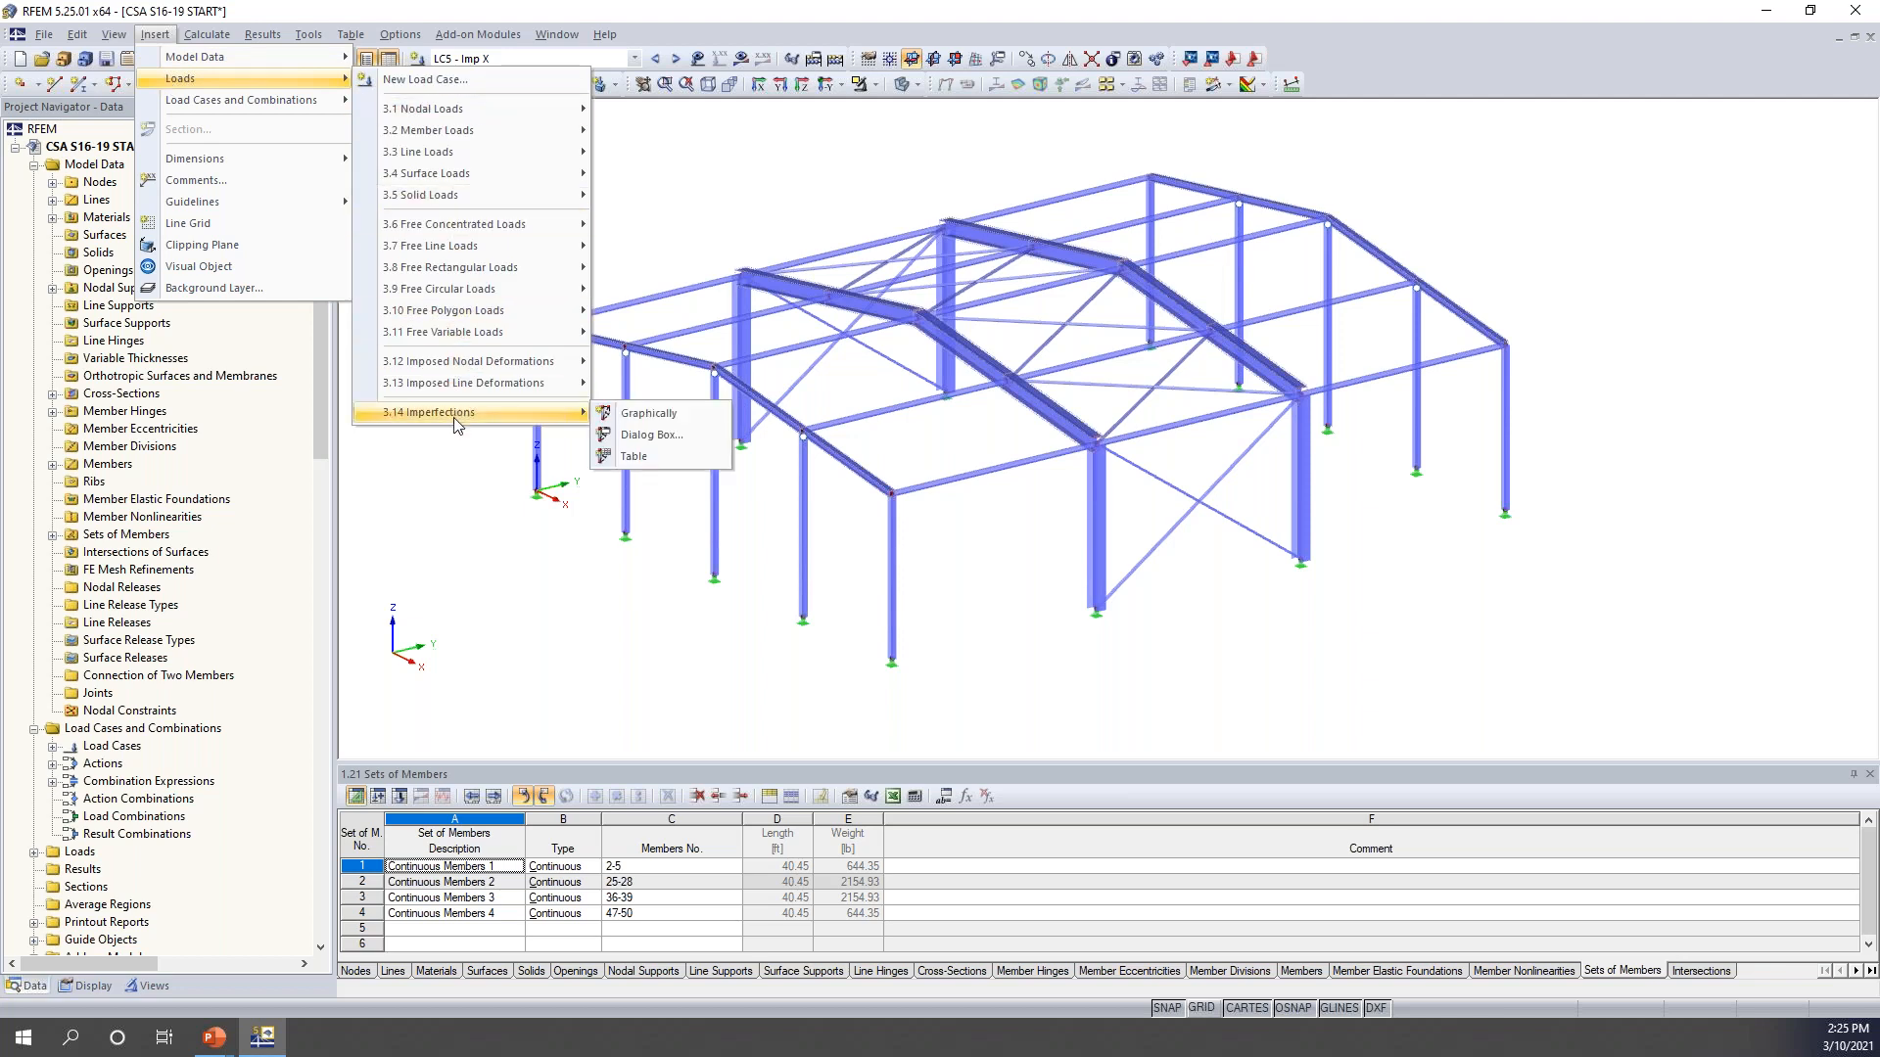
left_click(643, 418)
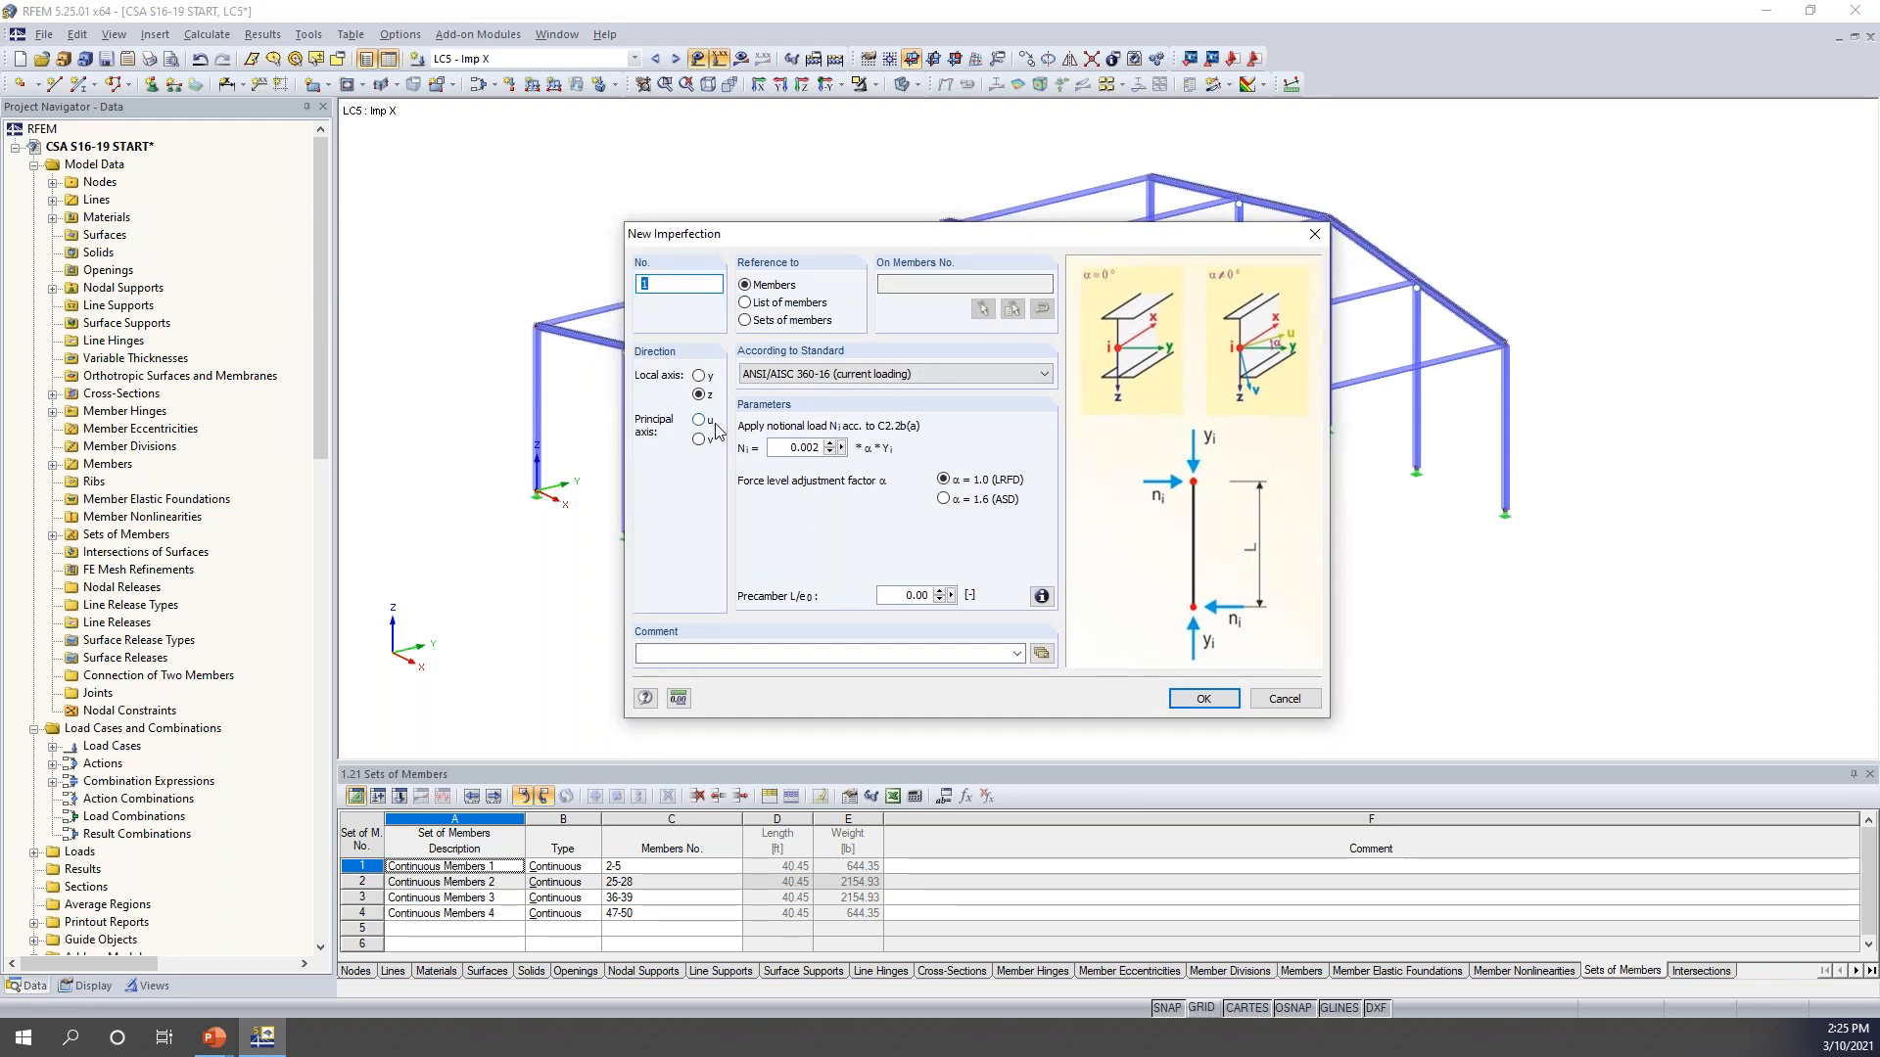
left_click(788, 376)
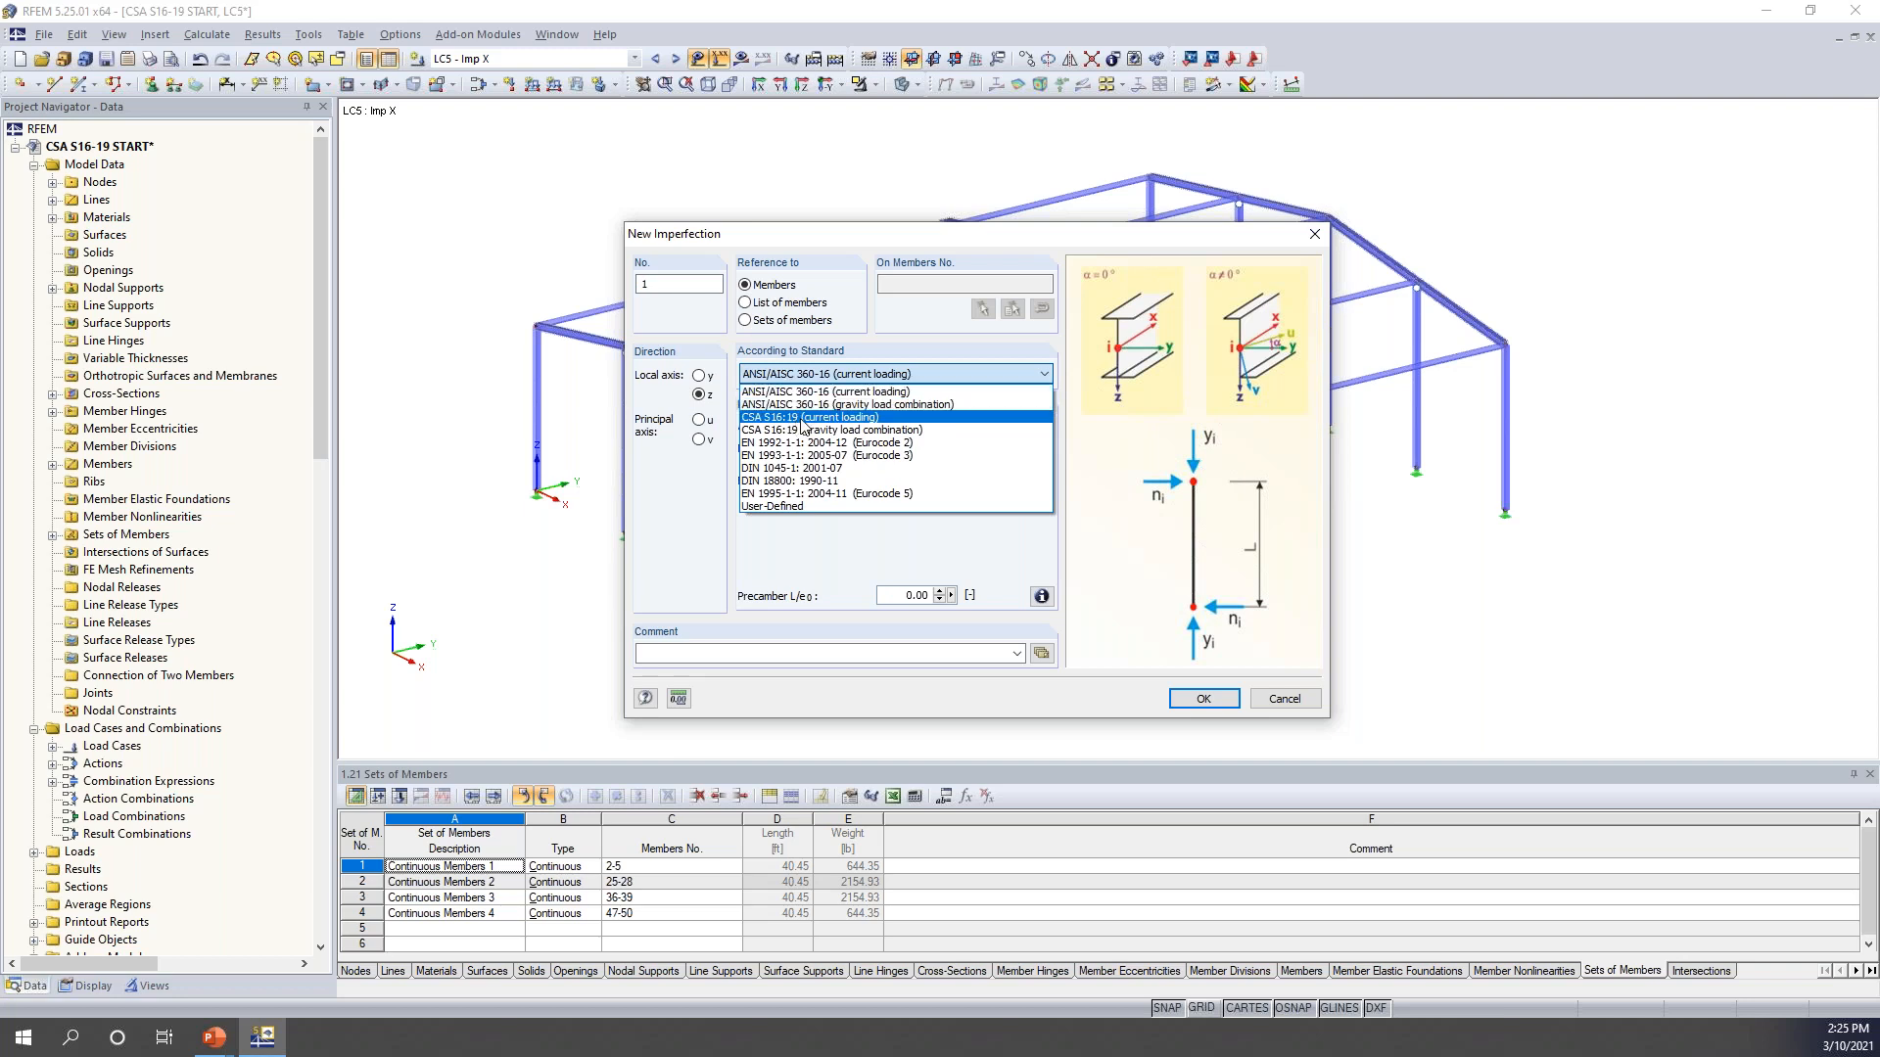
left_click(851, 419)
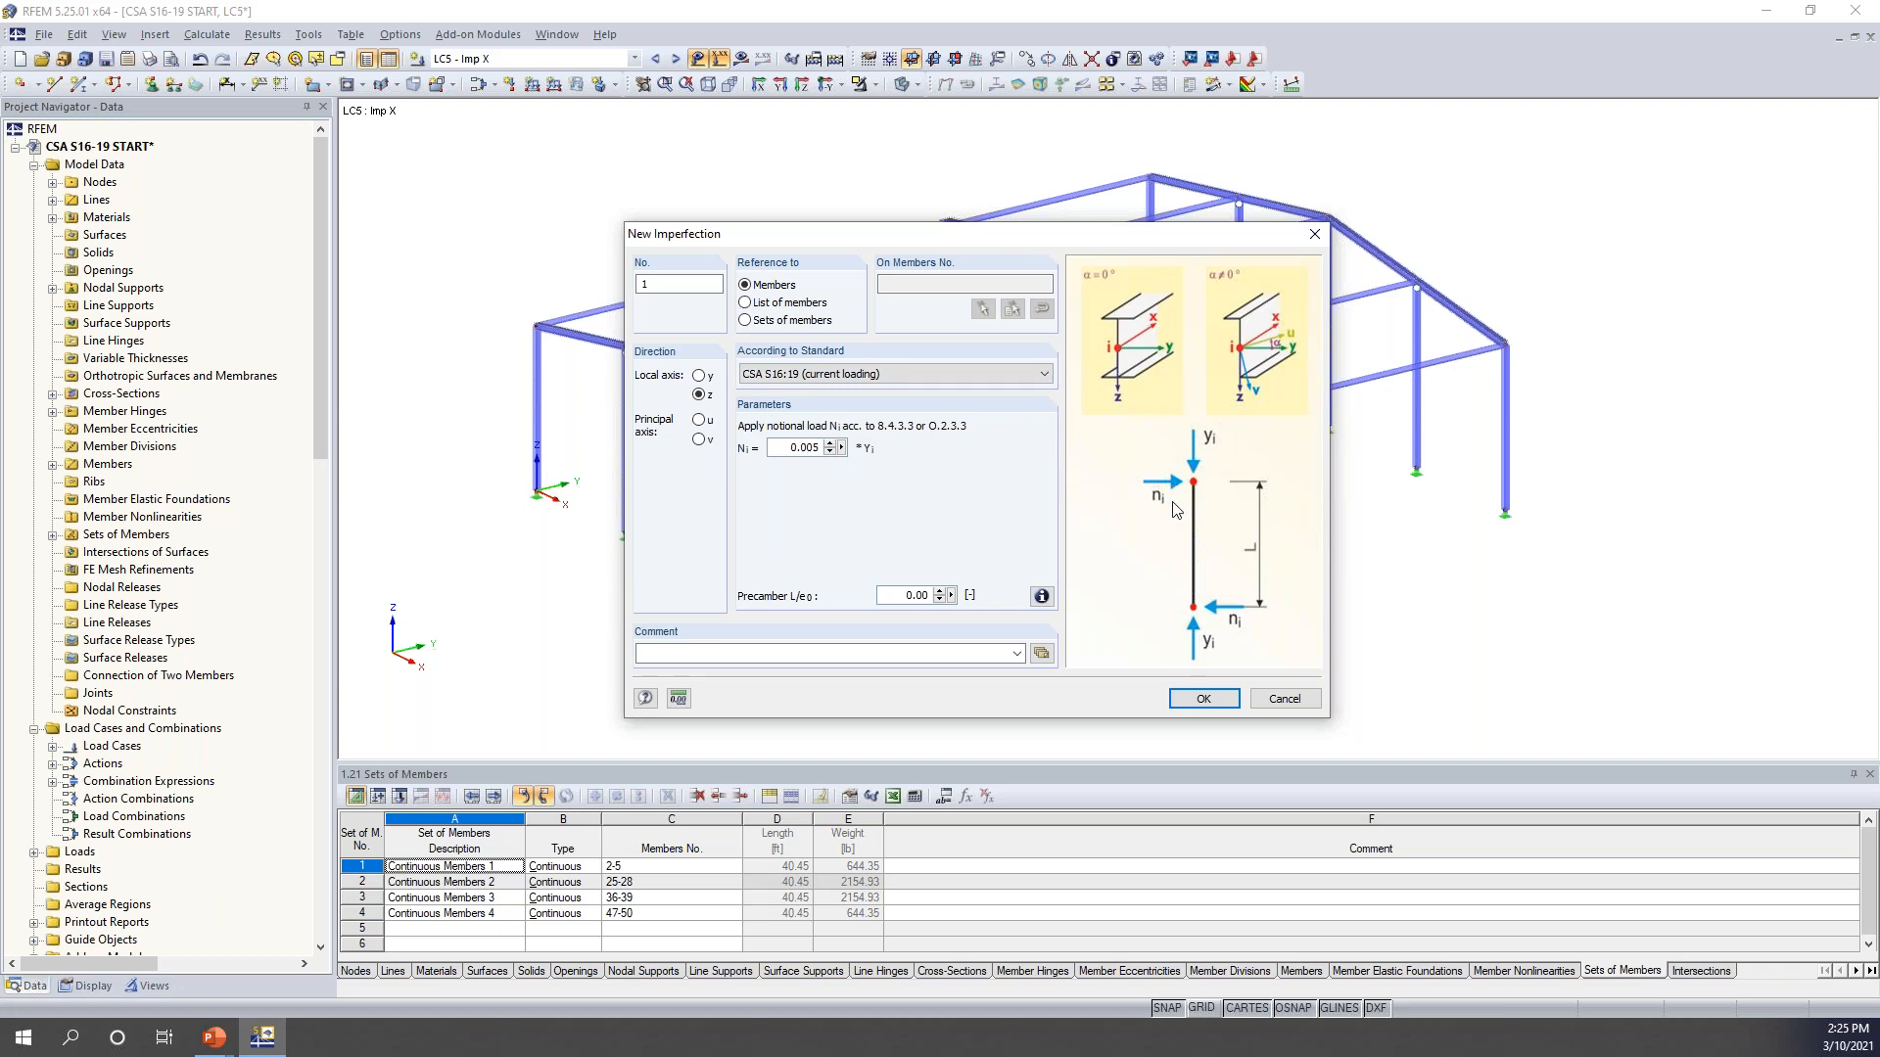
- Look at the CSA S16:19 (gravity load combination) option for the imperfection, and return the standard to CSA S16:19 (current loading)
left_click(873, 376)
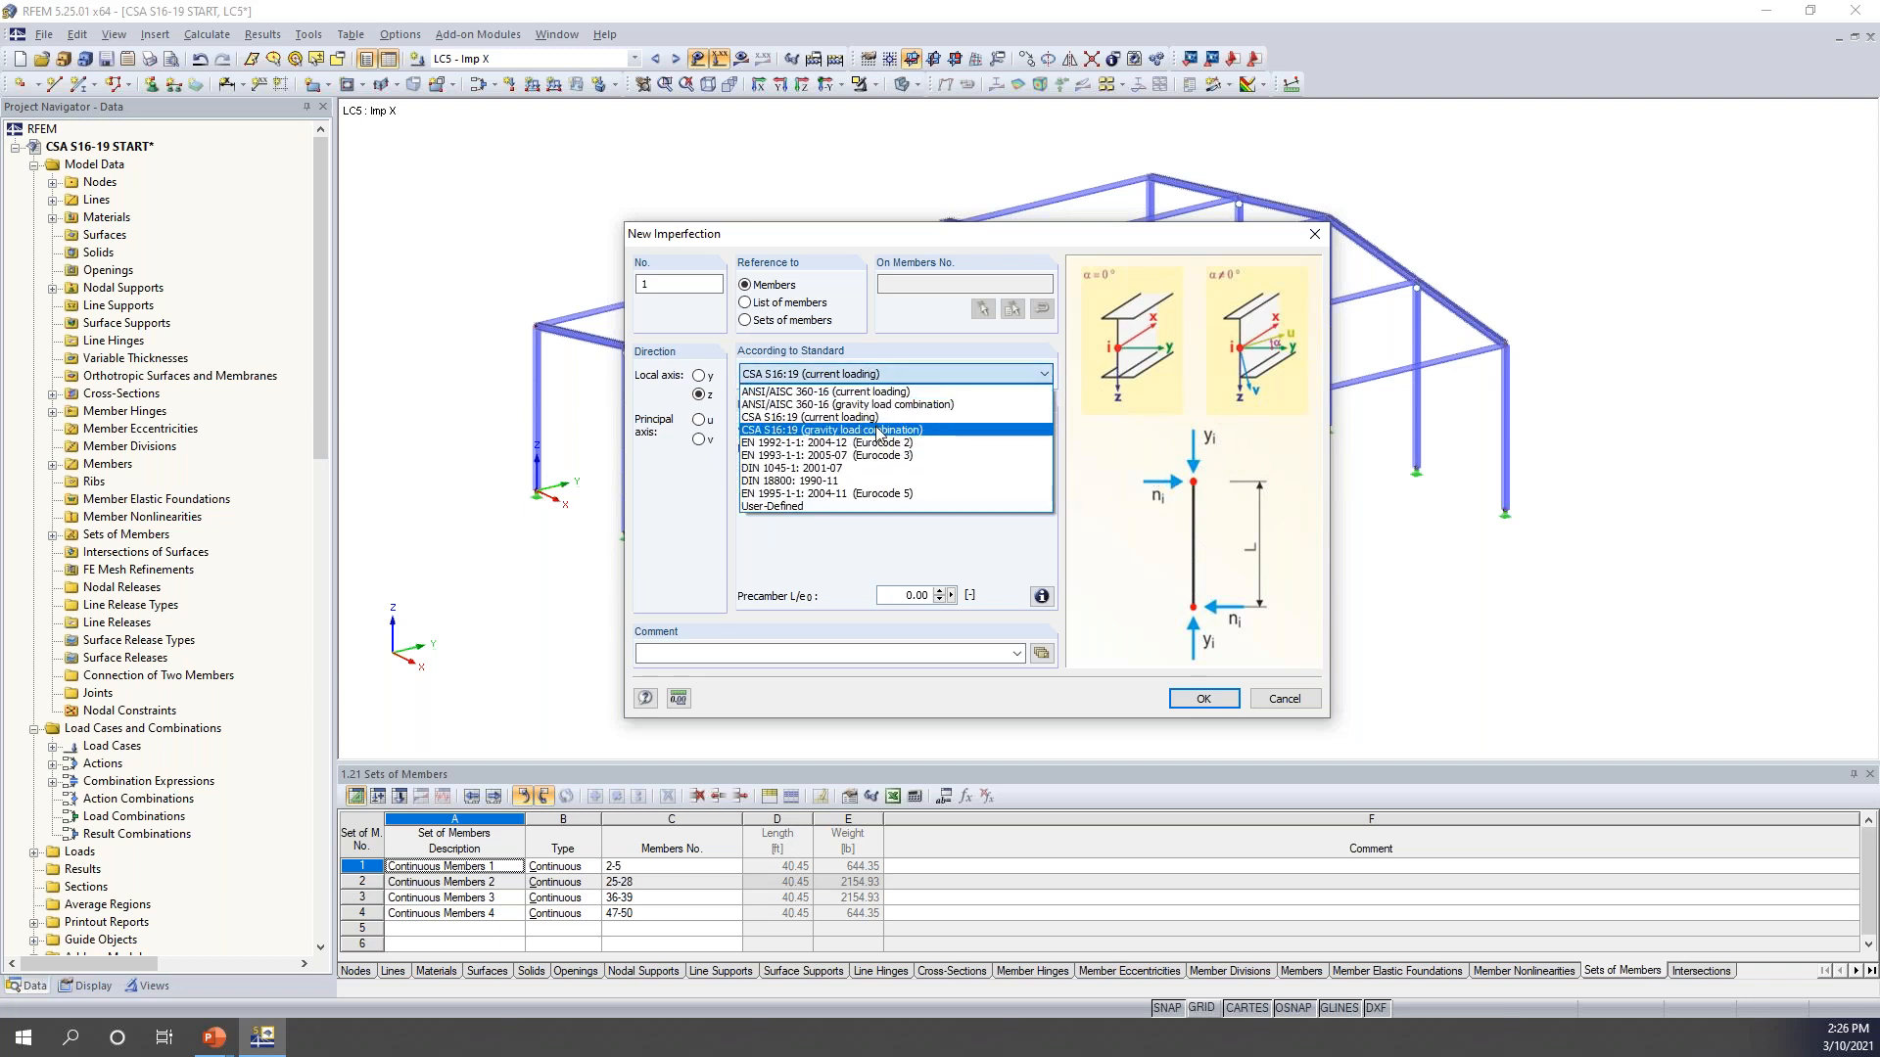
left_click(878, 432)
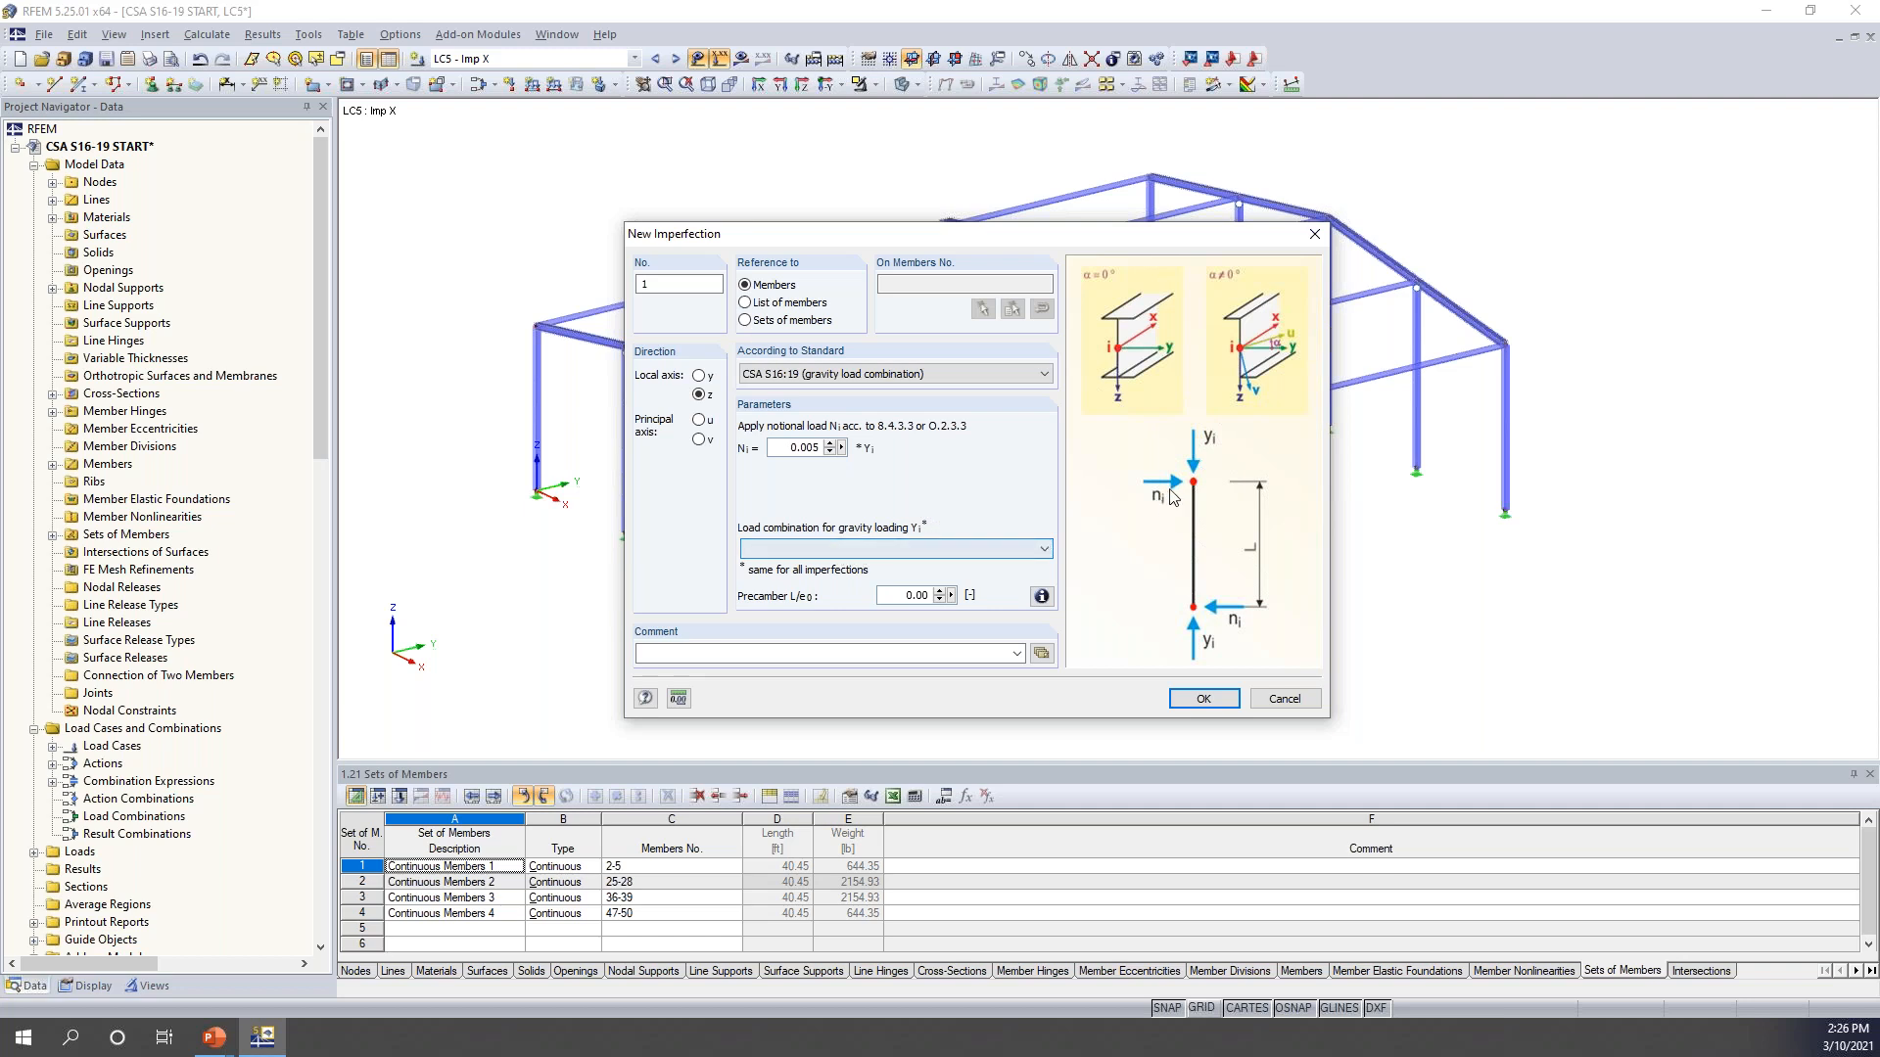
left_click(824, 377)
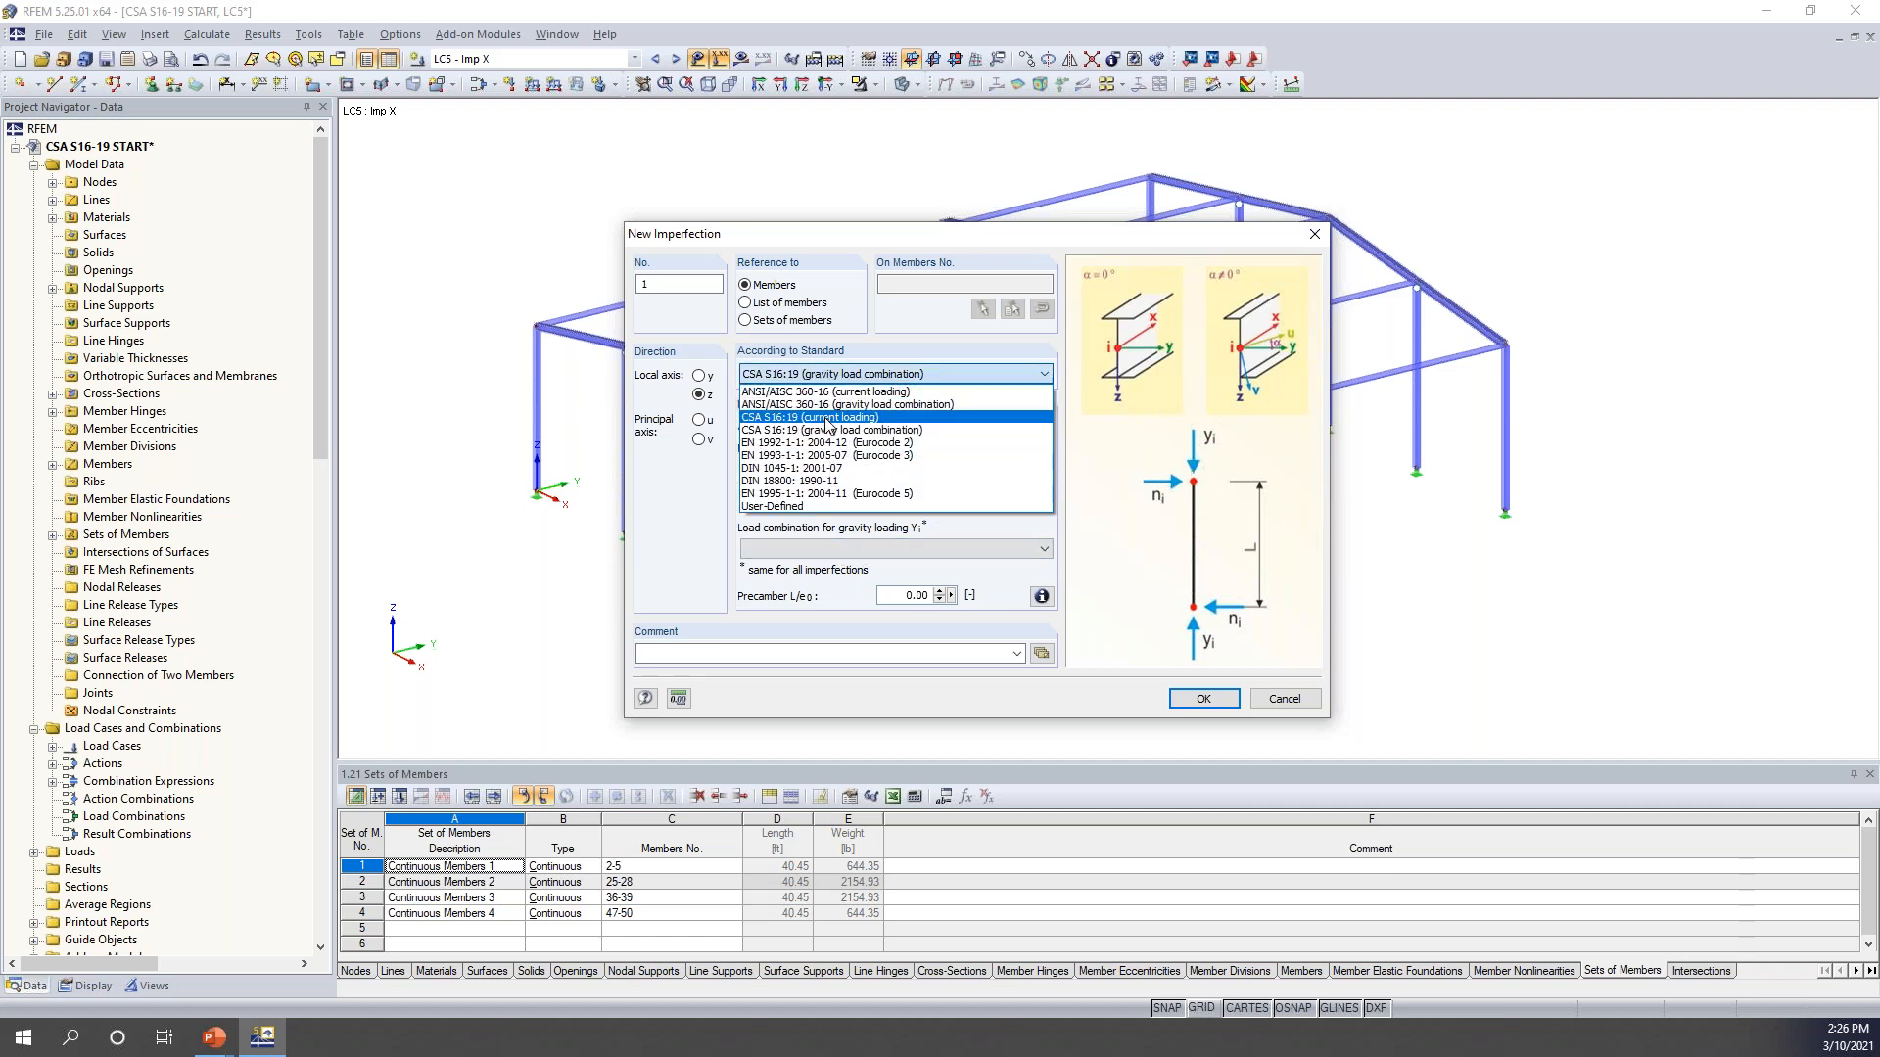
left_click(827, 418)
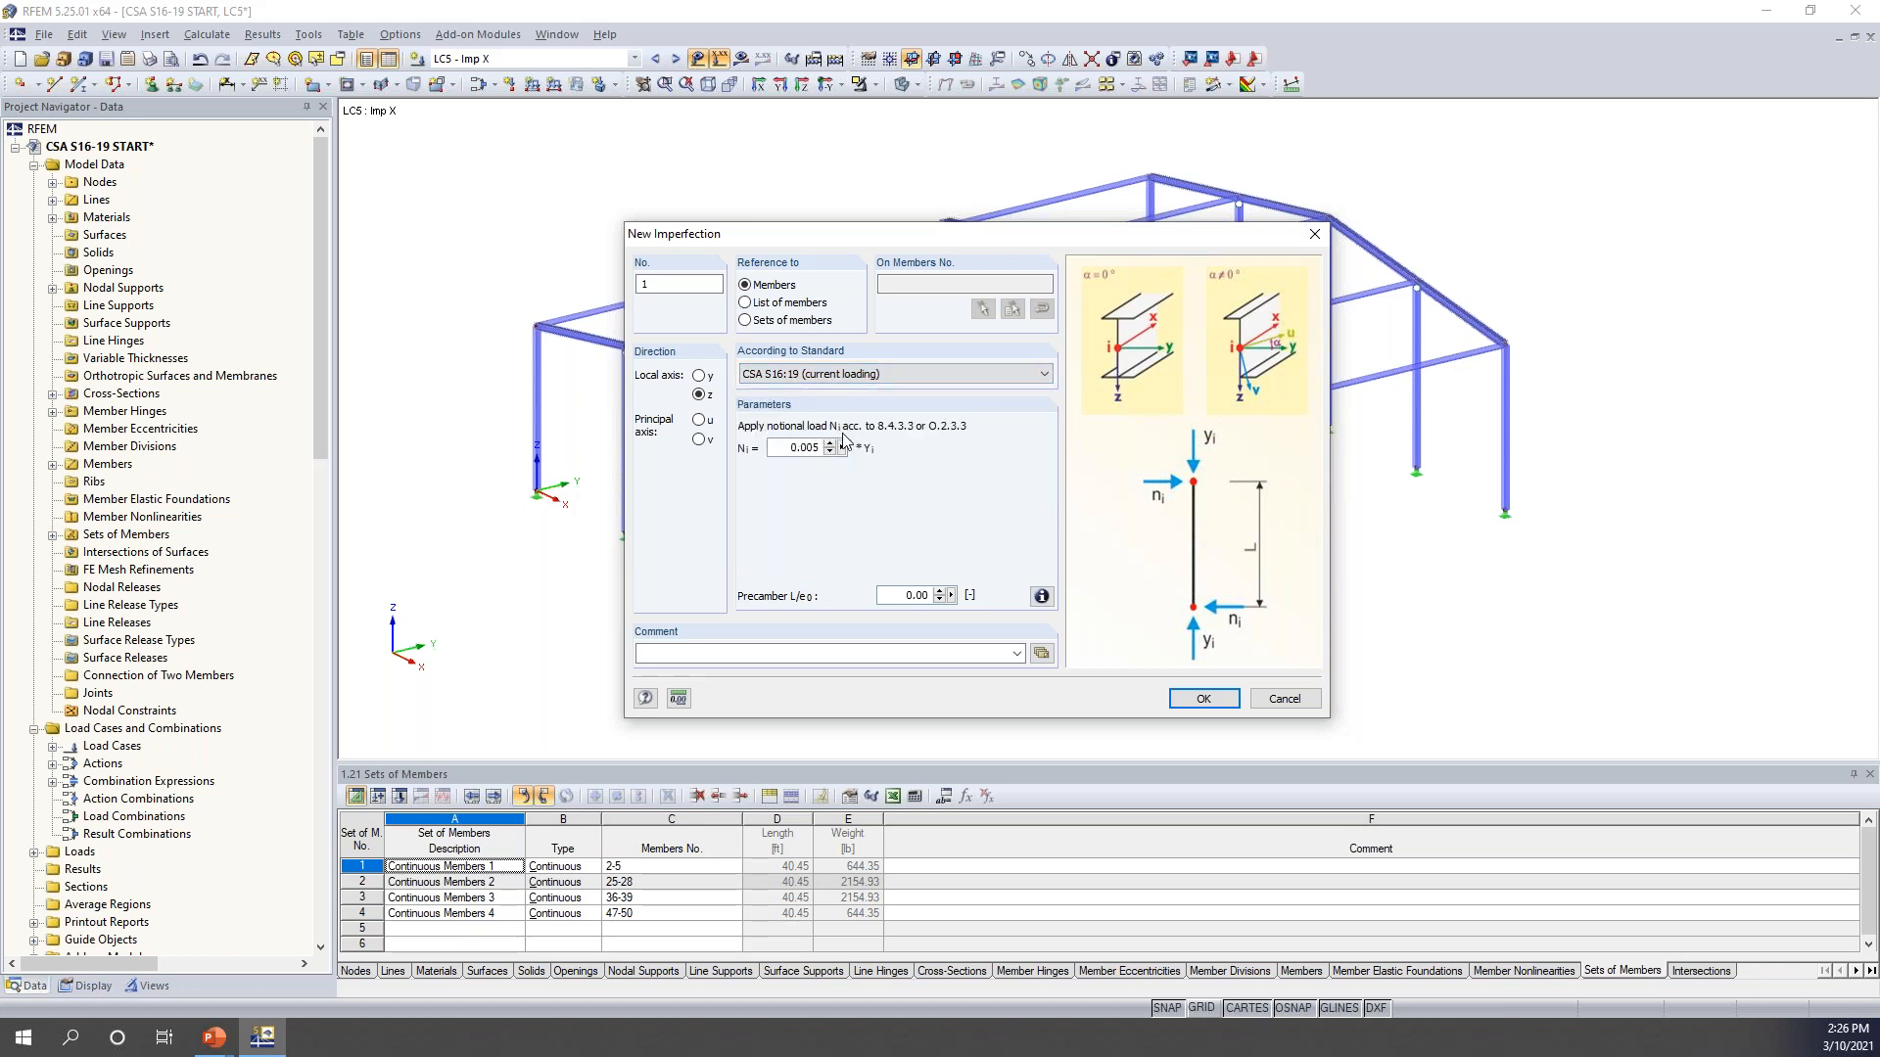
- Set the notional load factor to 0.002, check the precamber diagram and accept the imperfection in the local z direction
double_click(784, 448)
type("0.")
left_click(1042, 598)
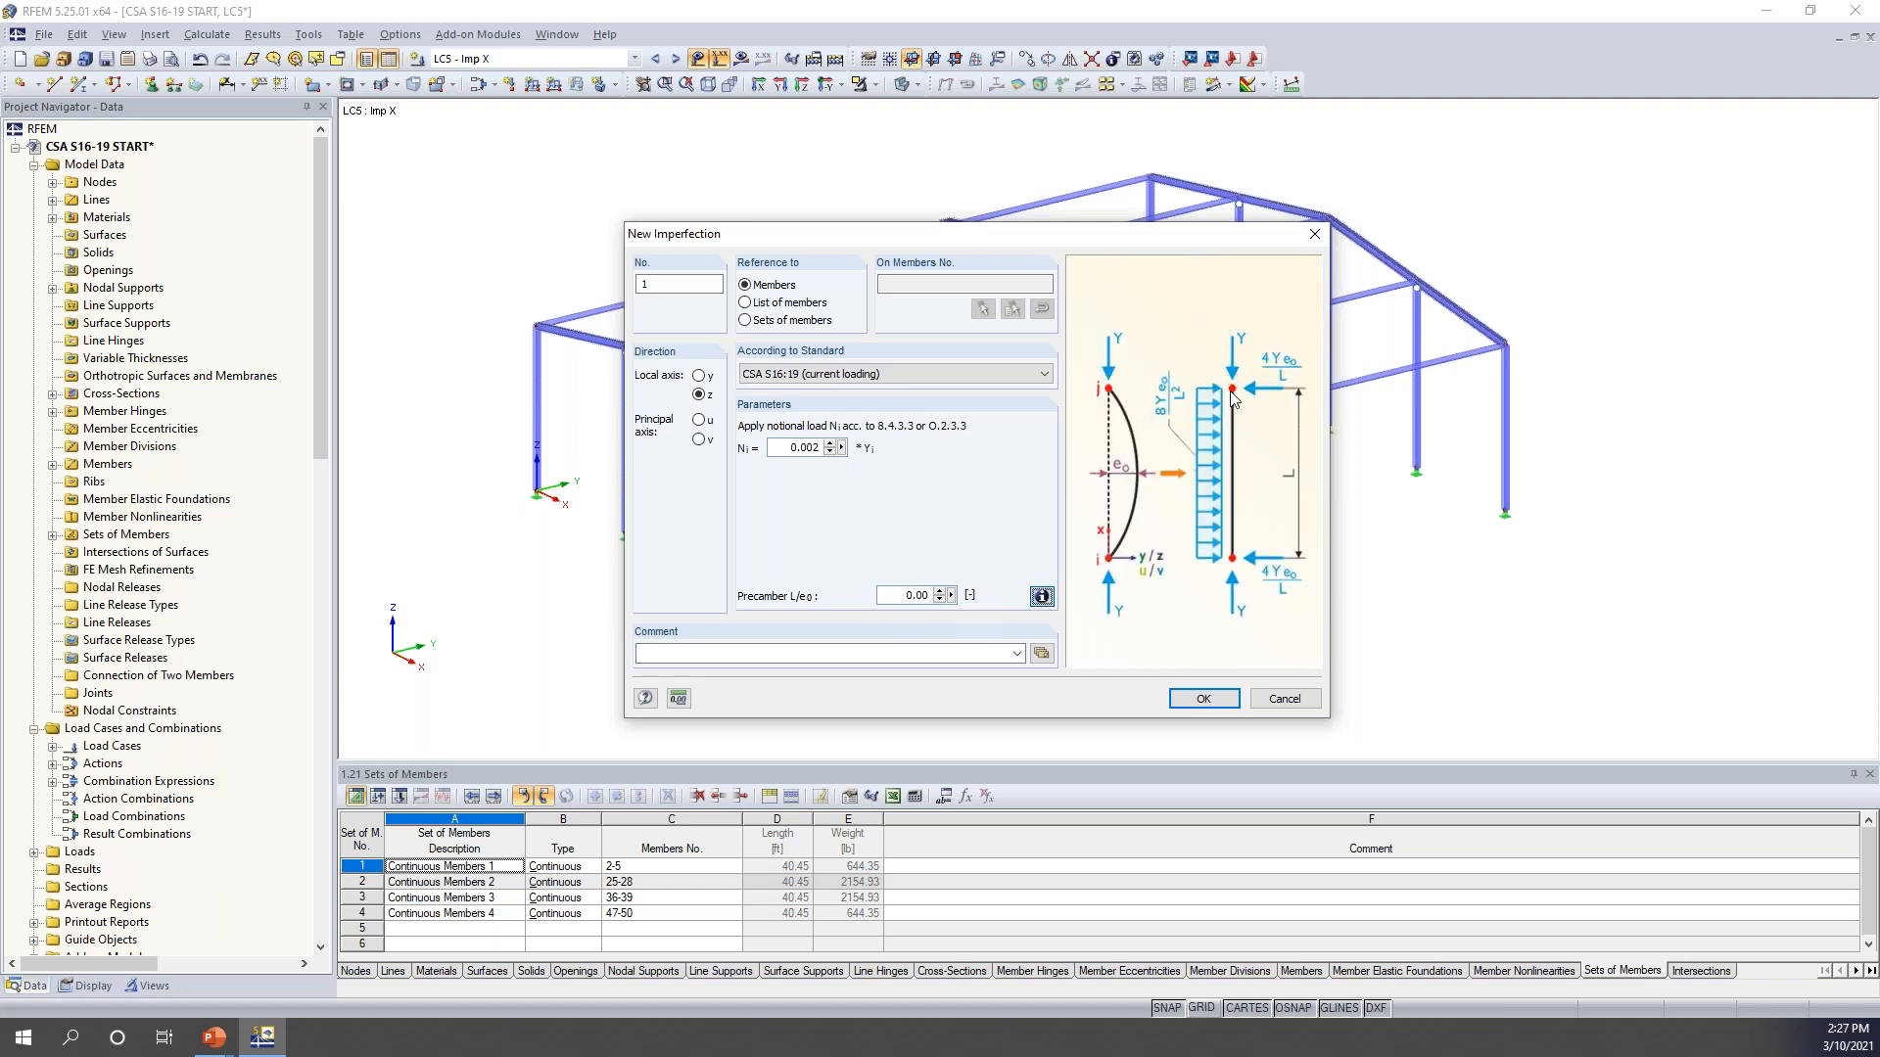
left_click(1041, 597)
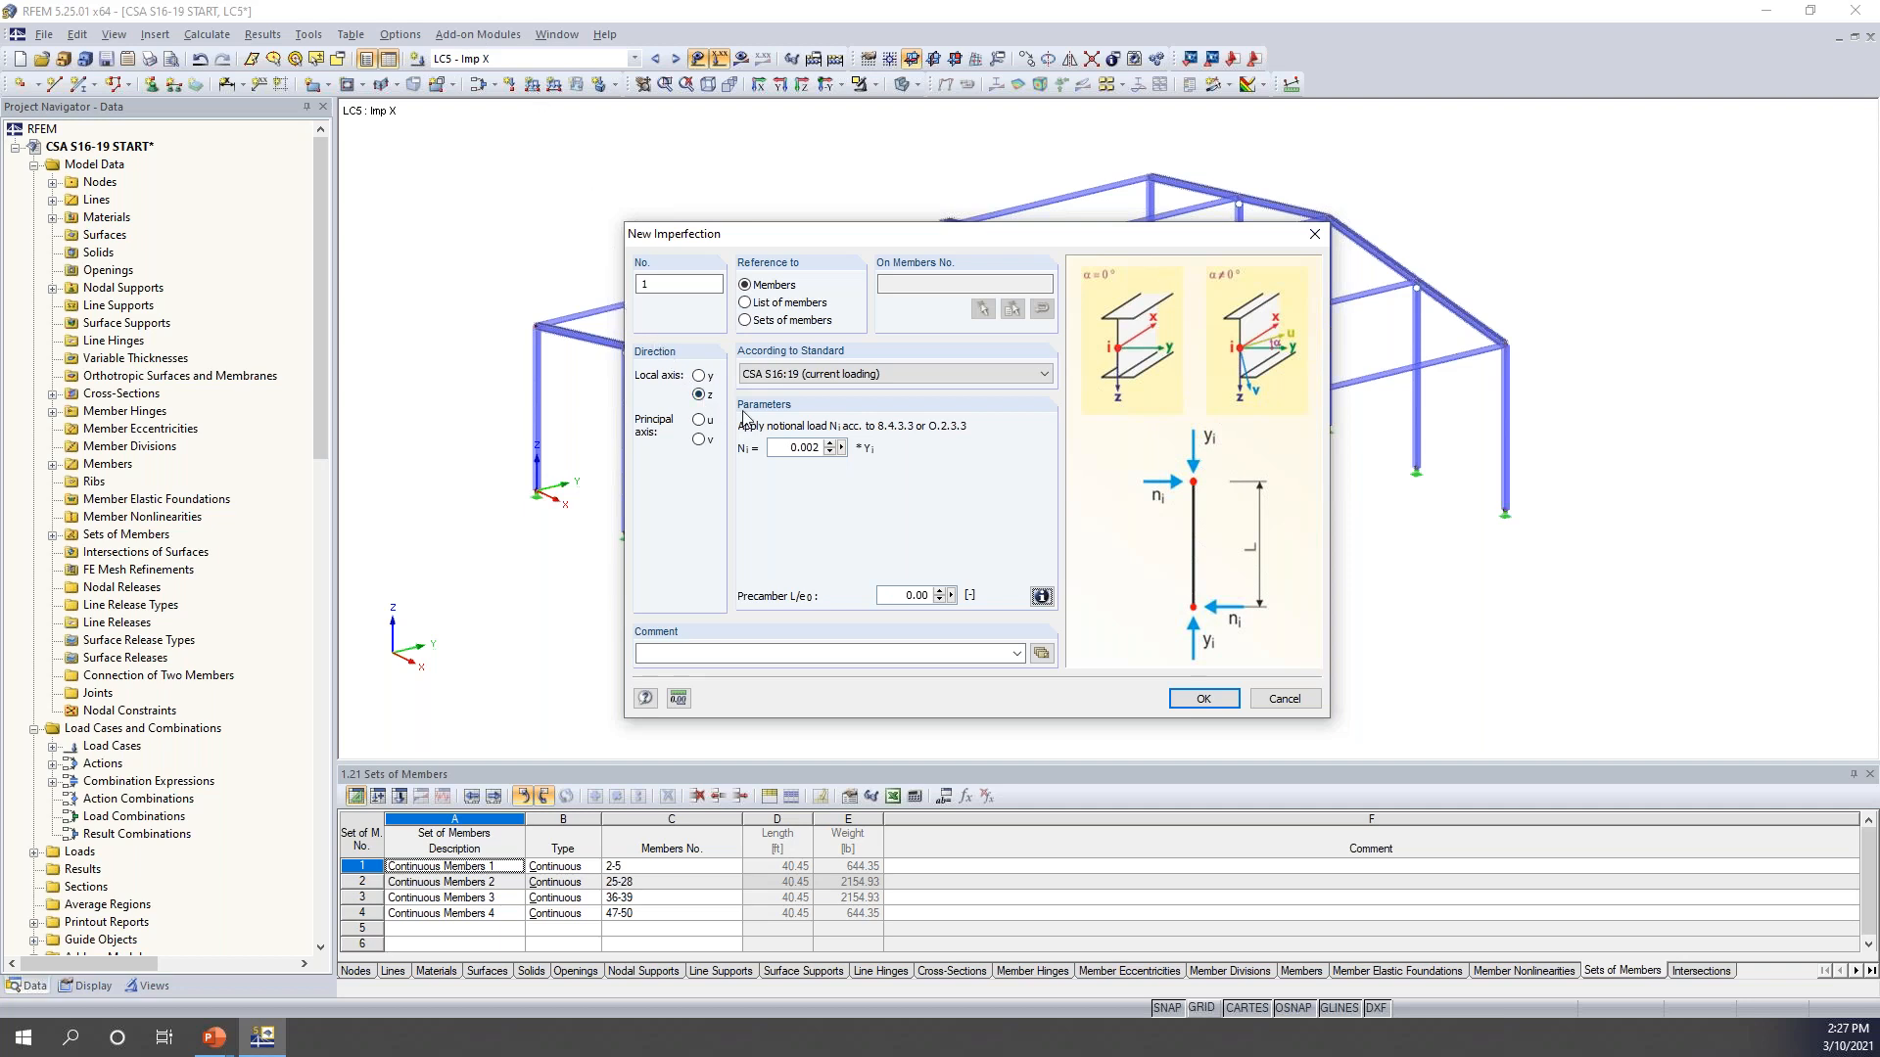
left_click(1184, 699)
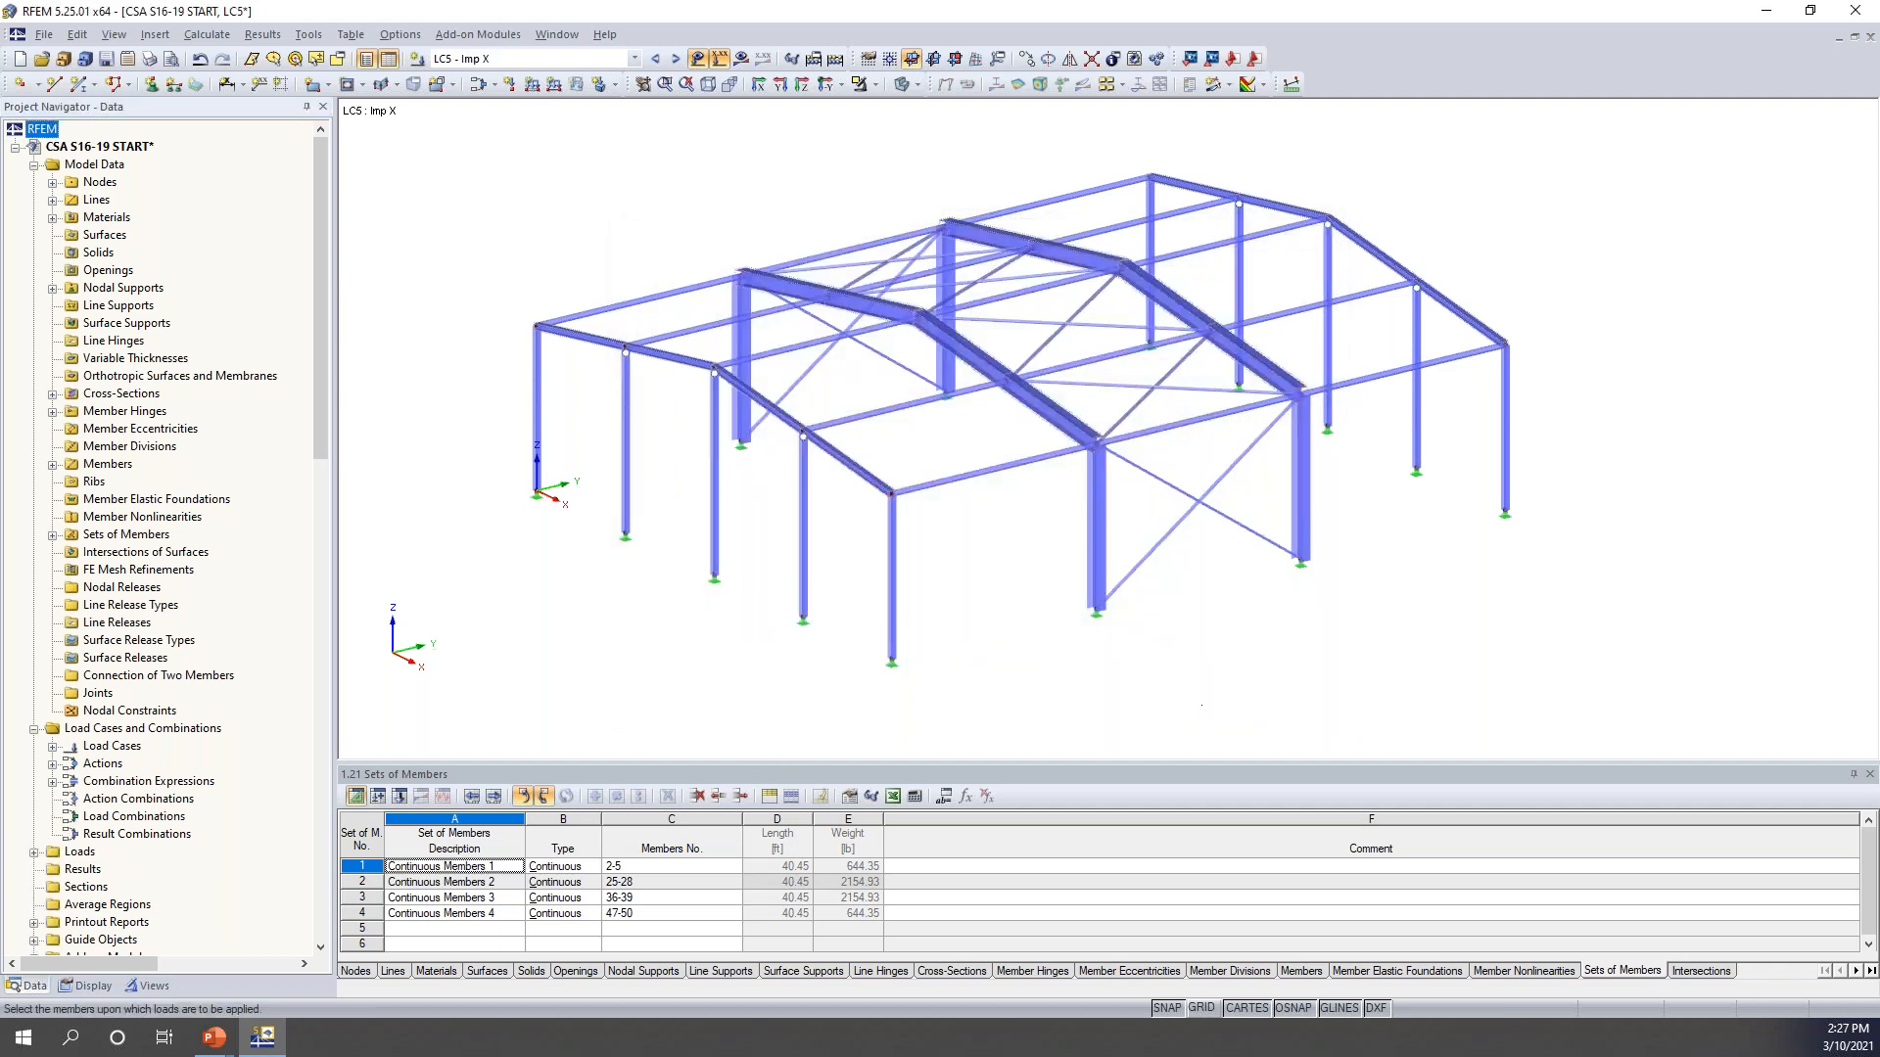
- Limit the visibility to members of type Beam and apply the LC5 imperfection to all columns of the frames
left_click(156, 986)
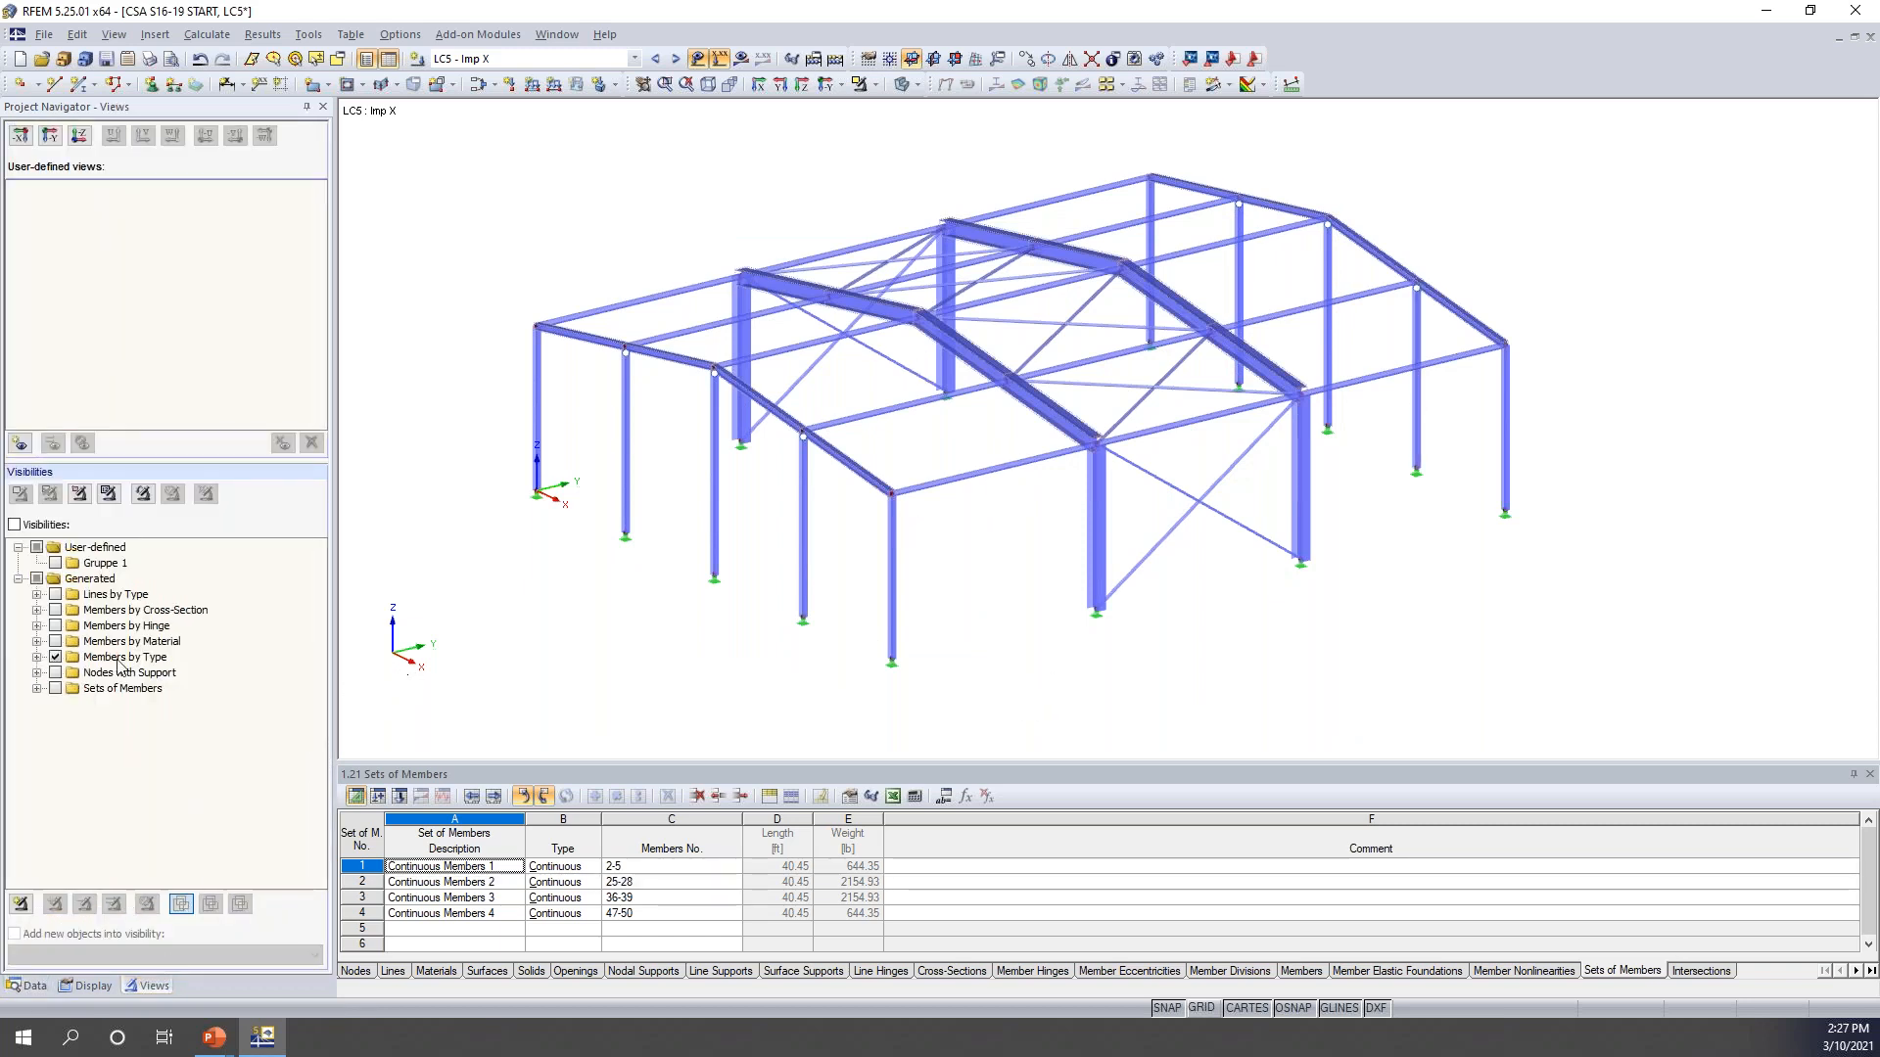
left_click(38, 656)
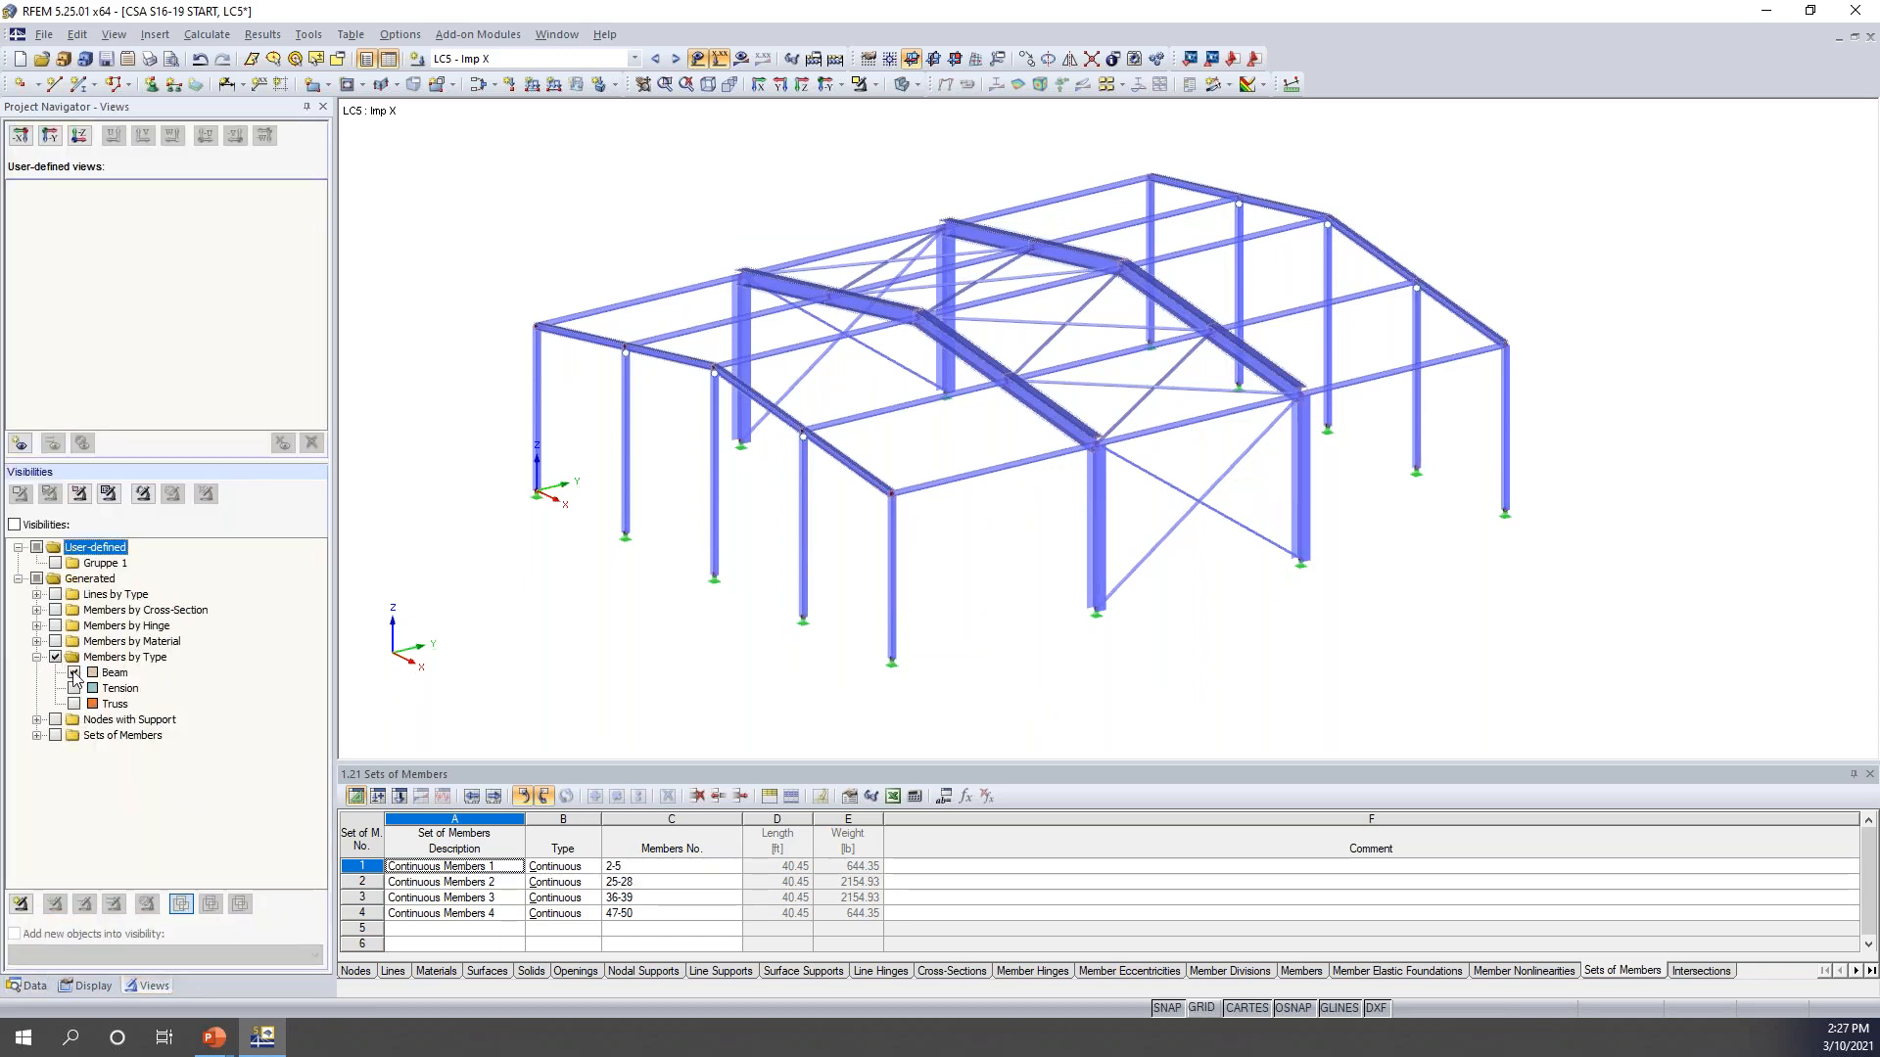
left_click(75, 673)
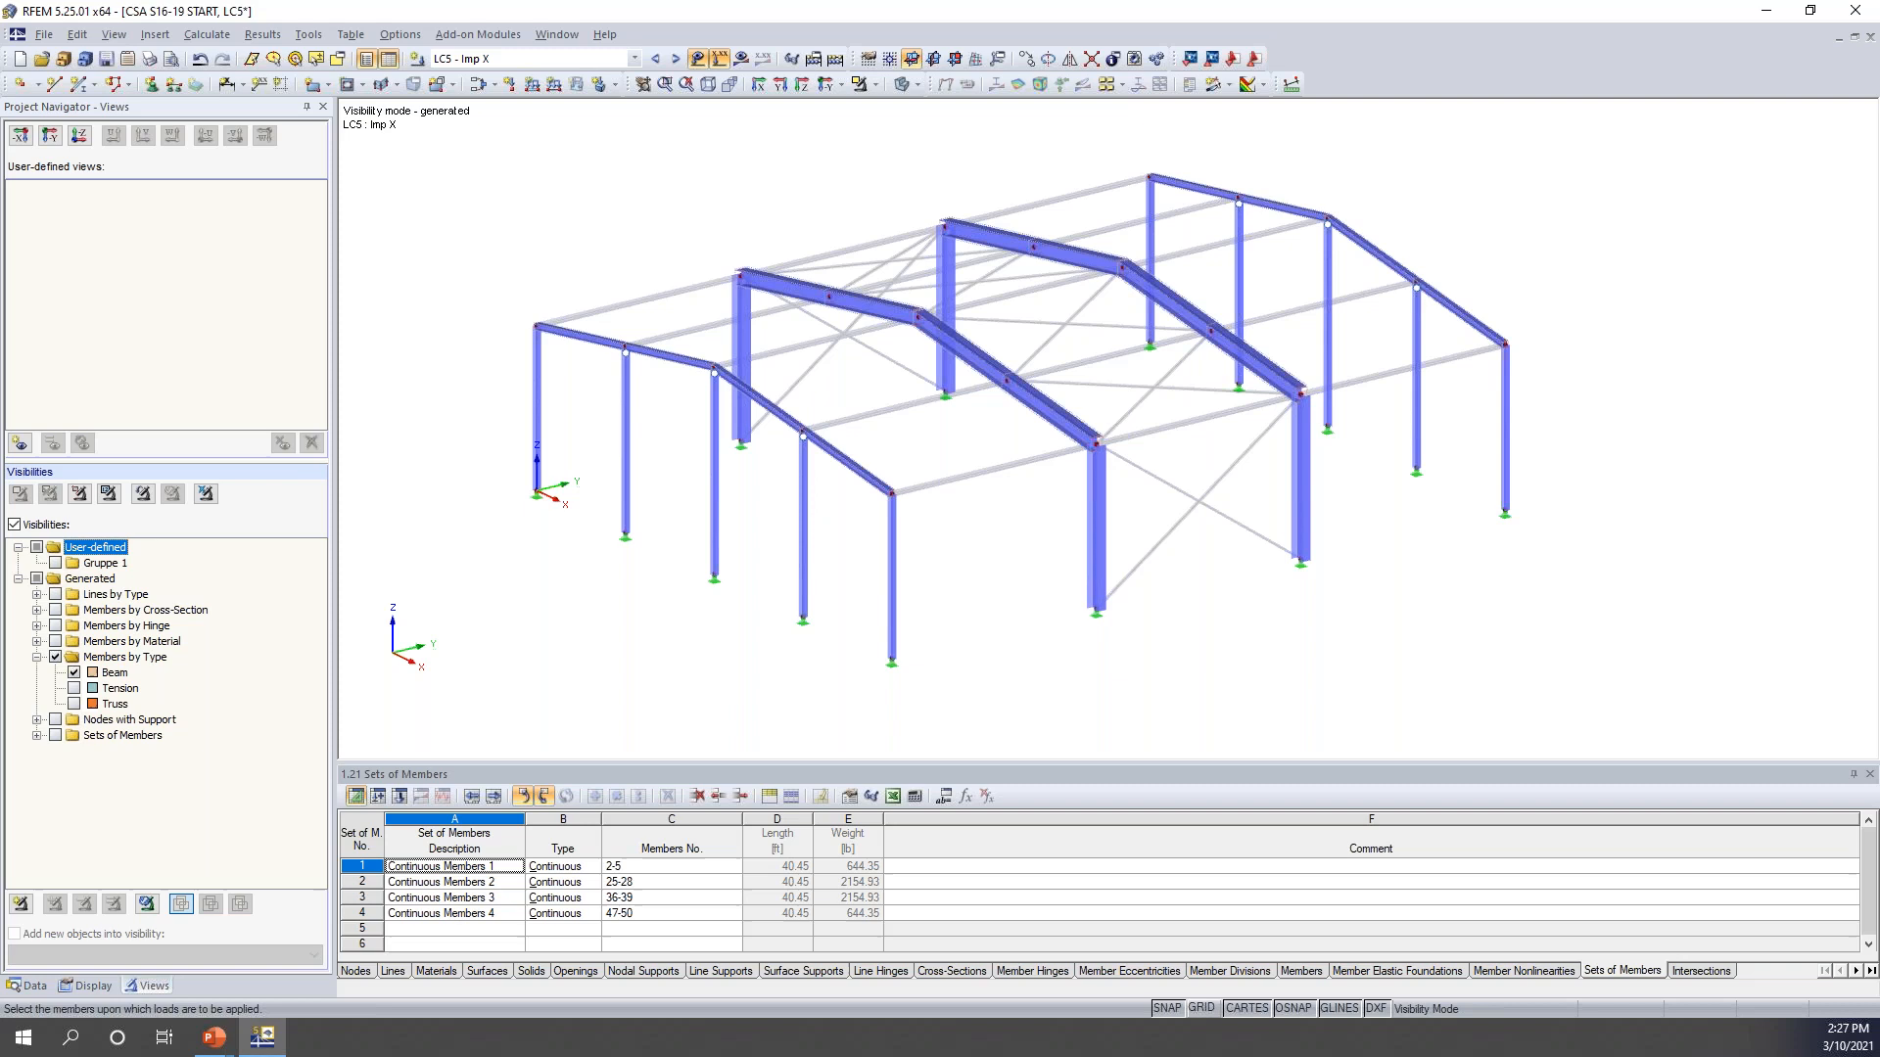
middle_click_drag(843, 579, 1326, 407, "ctrl")
left_click_drag(1469, 457, 573, 382)
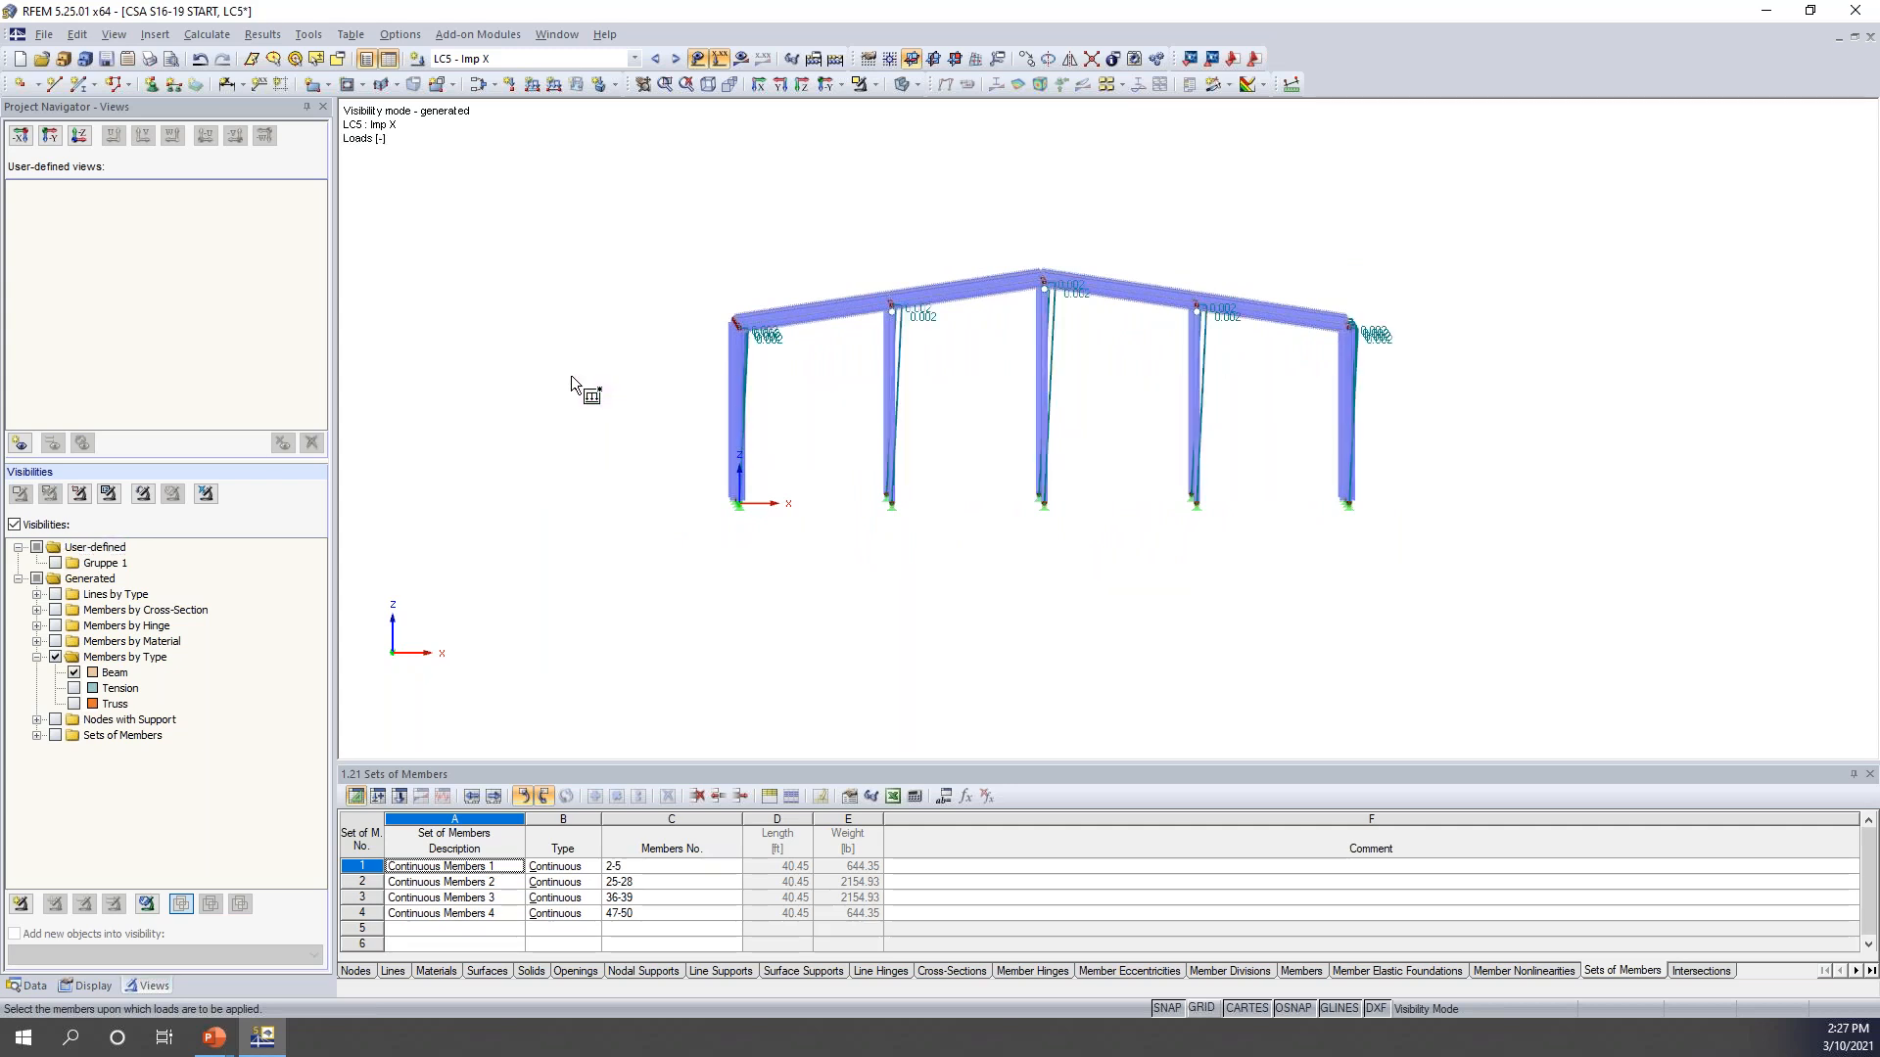
key("Escape")
- Display the model in wireframe and check the LC5 Imp X imperfections on the columns
middle_click_drag(1586, 446, 1361, 584, "ctrl")
left_click(900, 84)
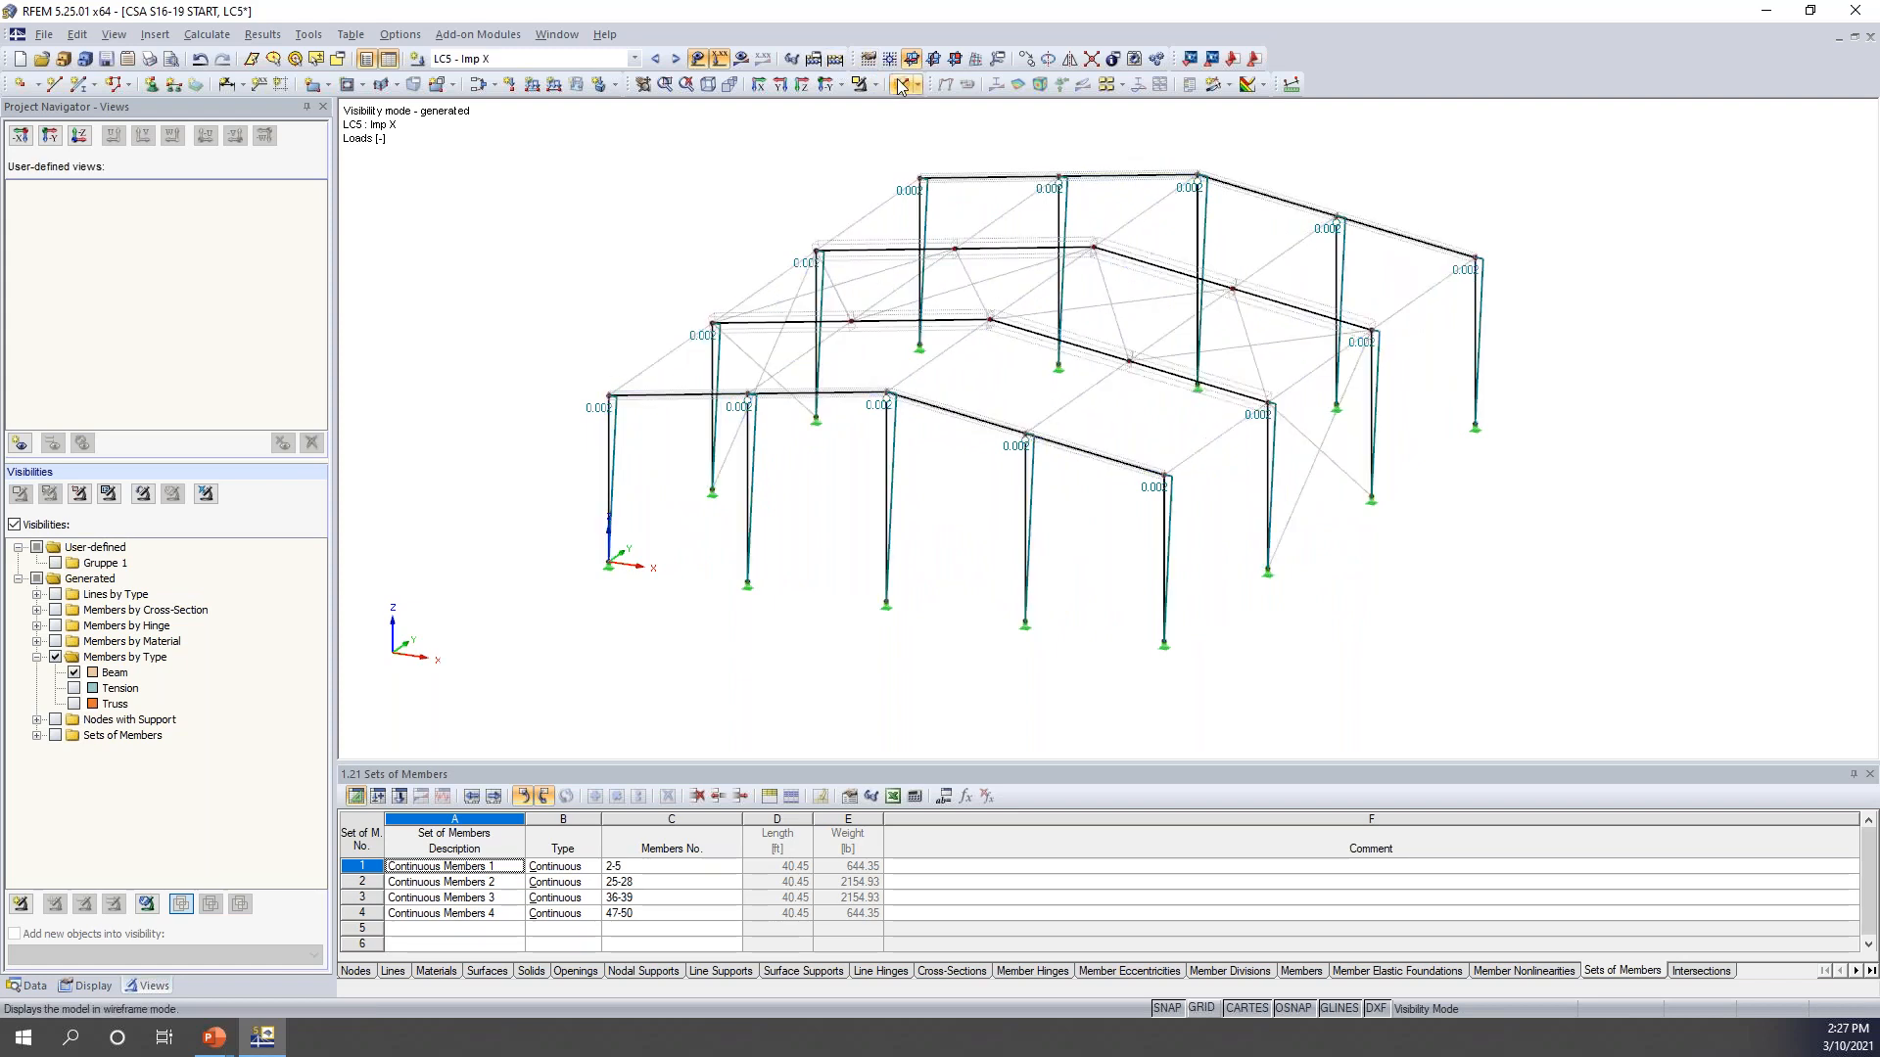
scroll(899, 517, "up", 4)
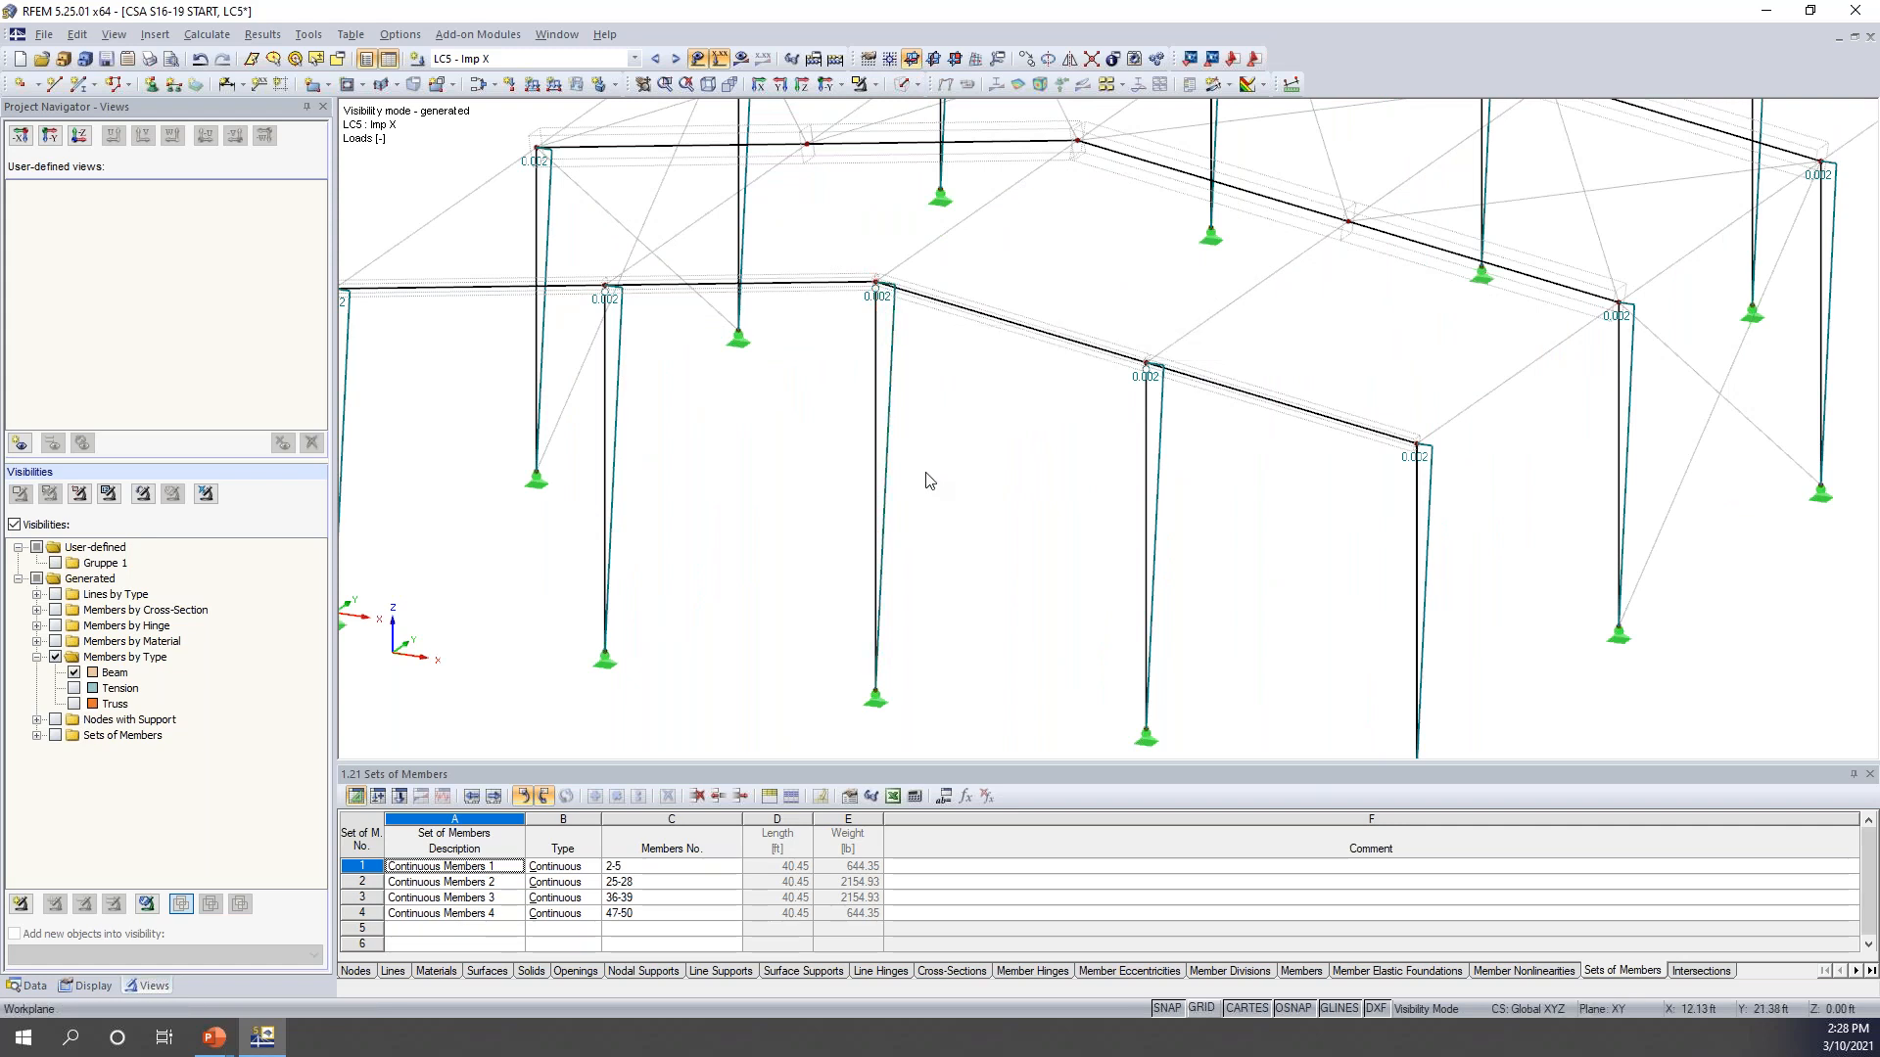
scroll(930, 480, "down", 2)
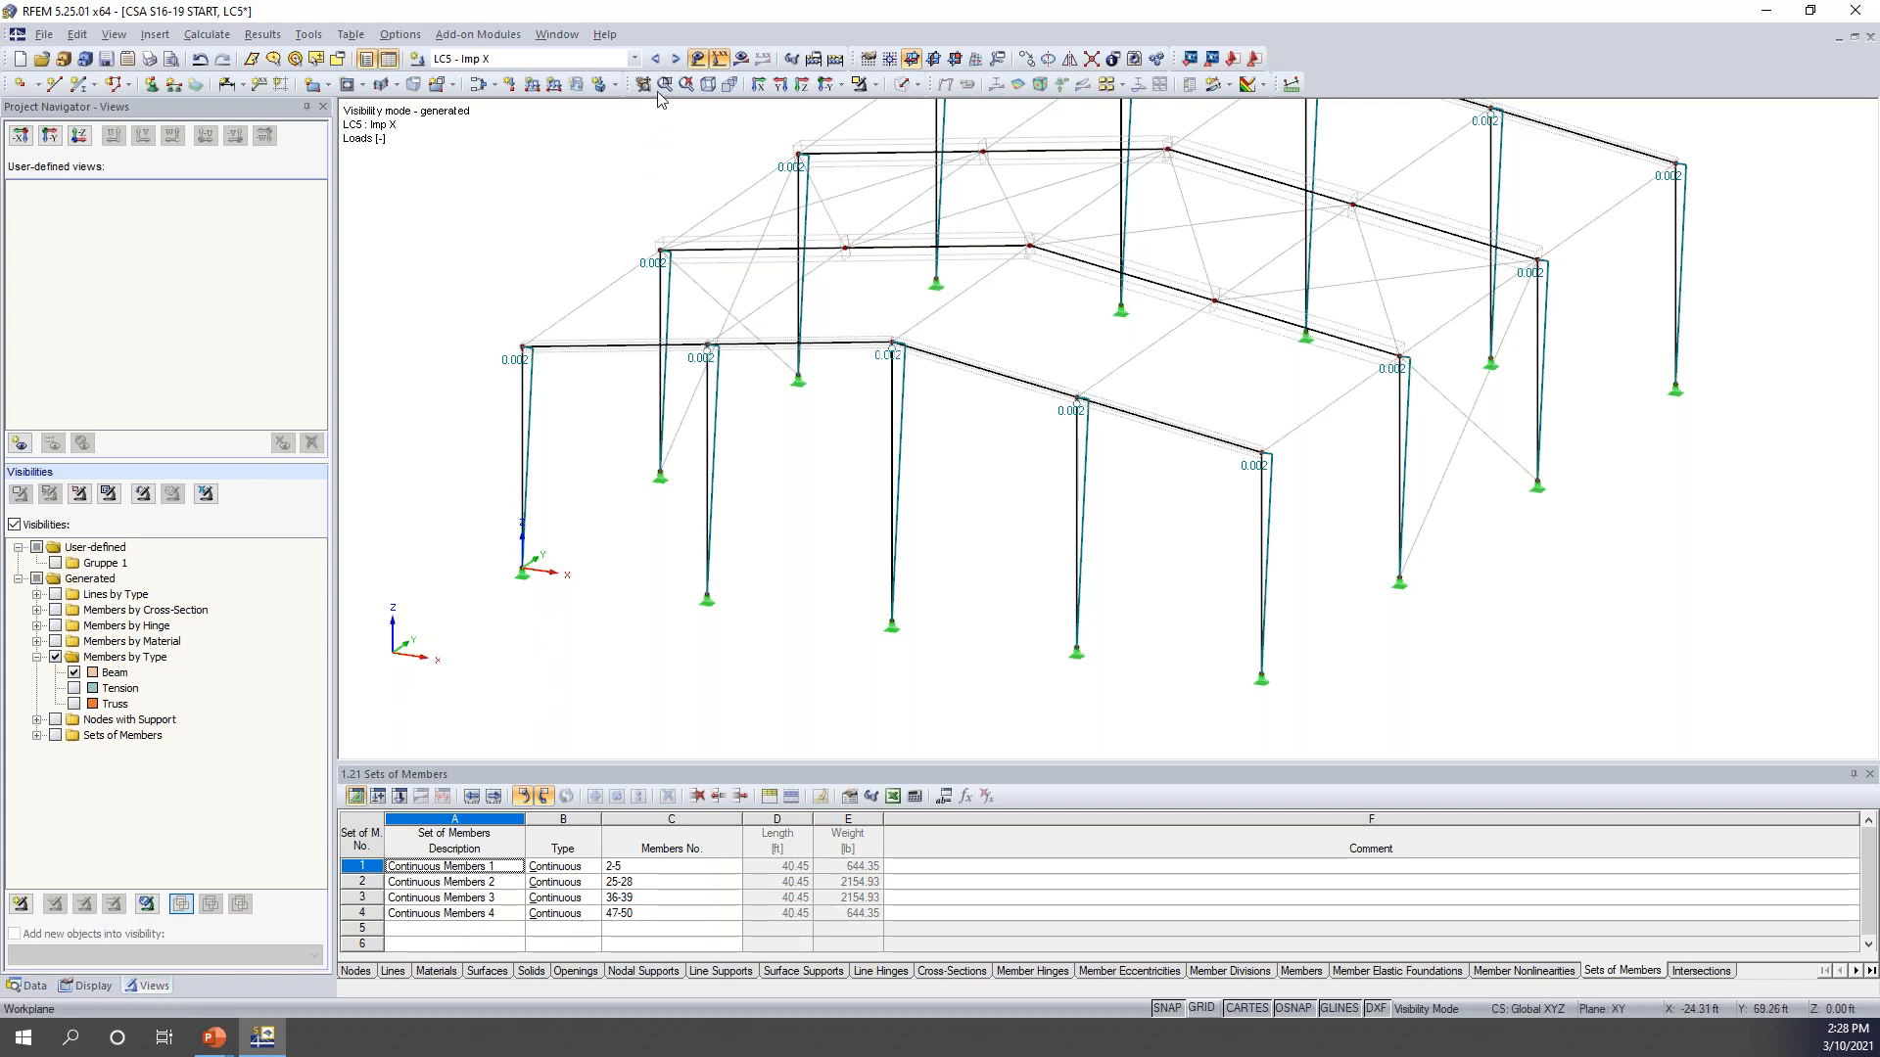
- Make LC6 Imp Y the current load case and graphically apply a CSA S16:19 imperfection in the local y direction to all columns
left_click(674, 59)
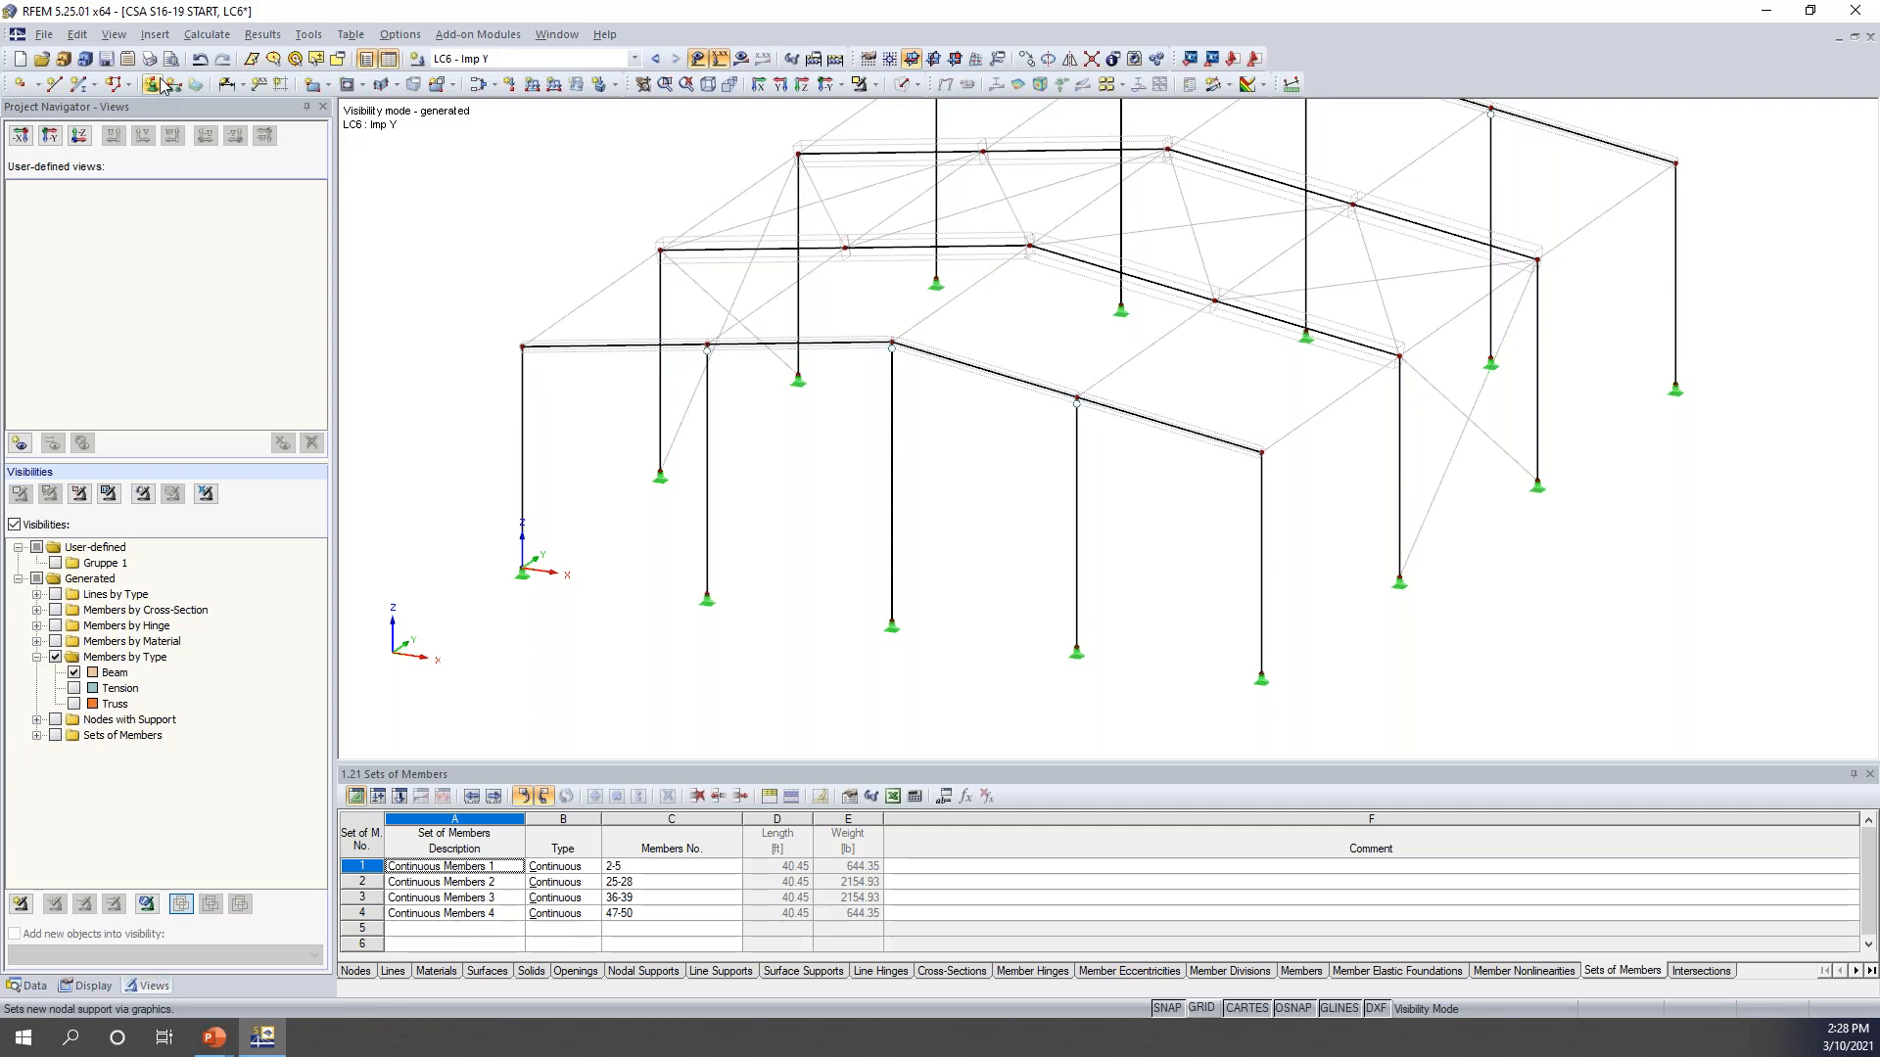
left_click(155, 34)
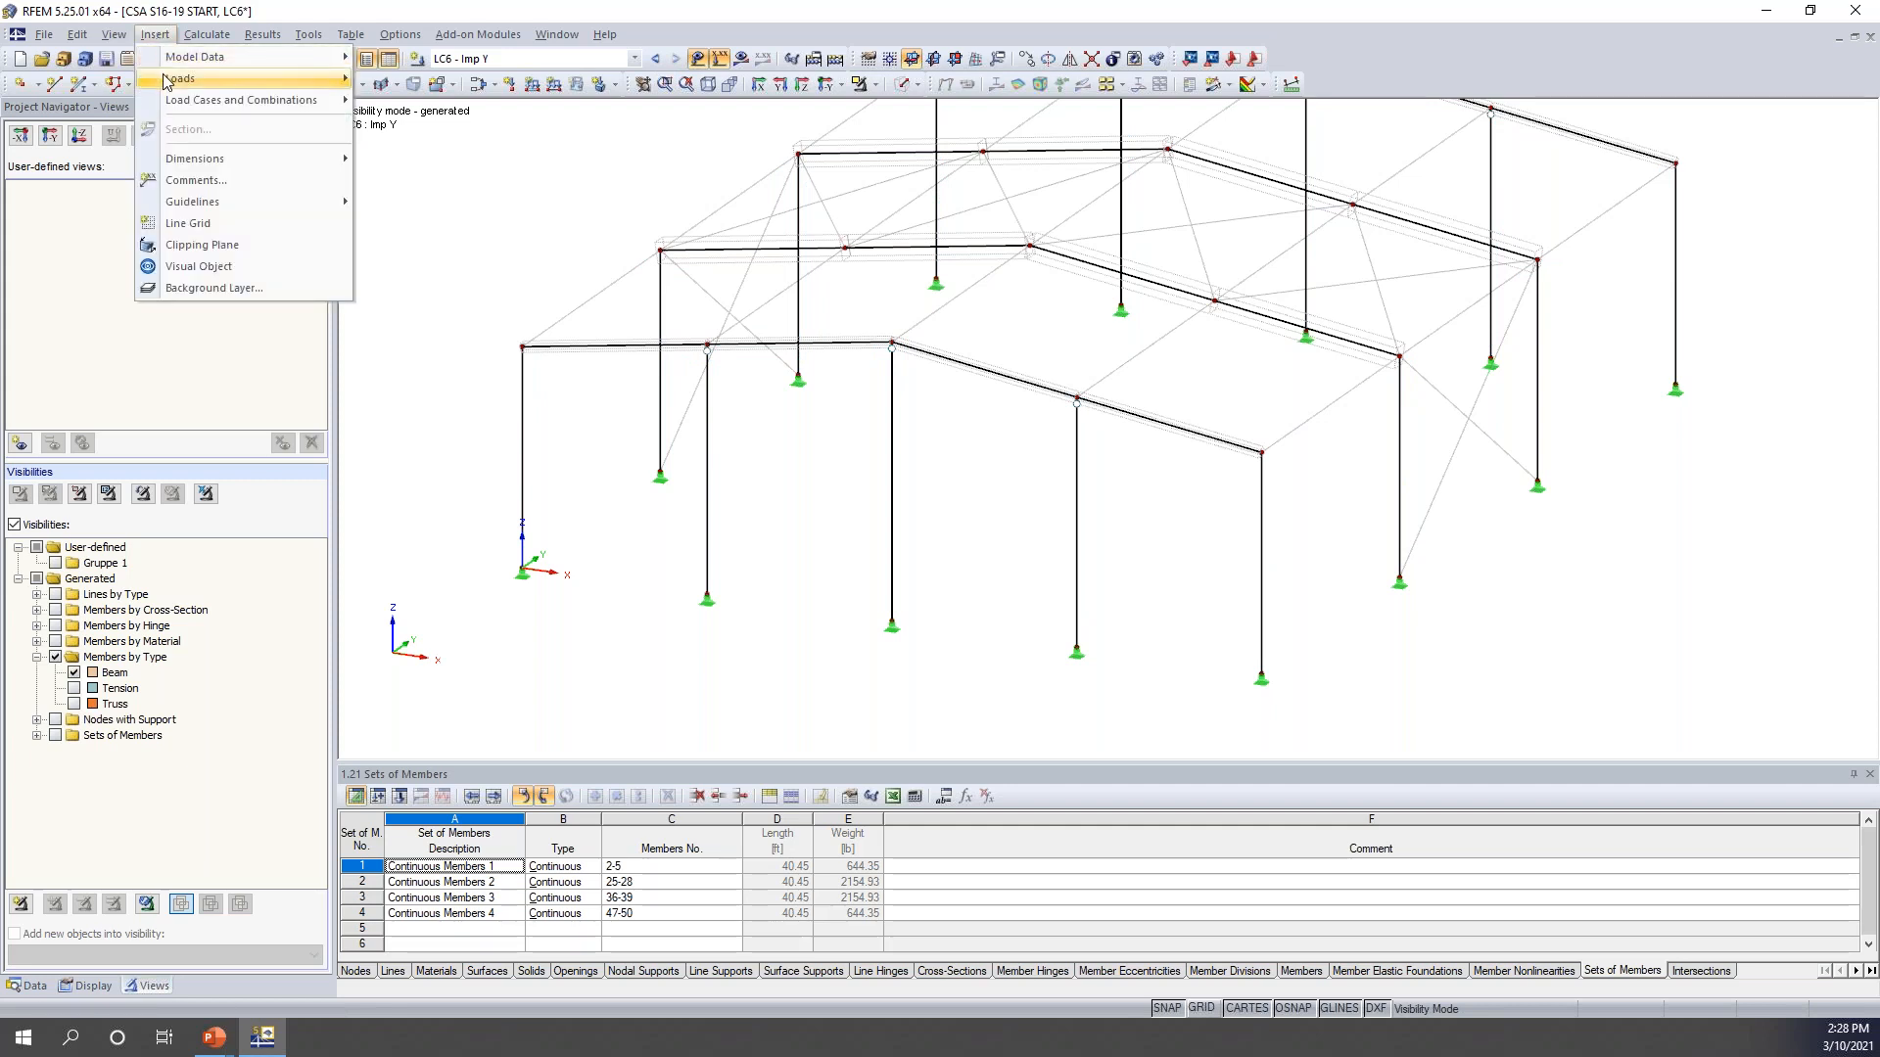
mouse_move(181, 78)
mouse_move(509, 413)
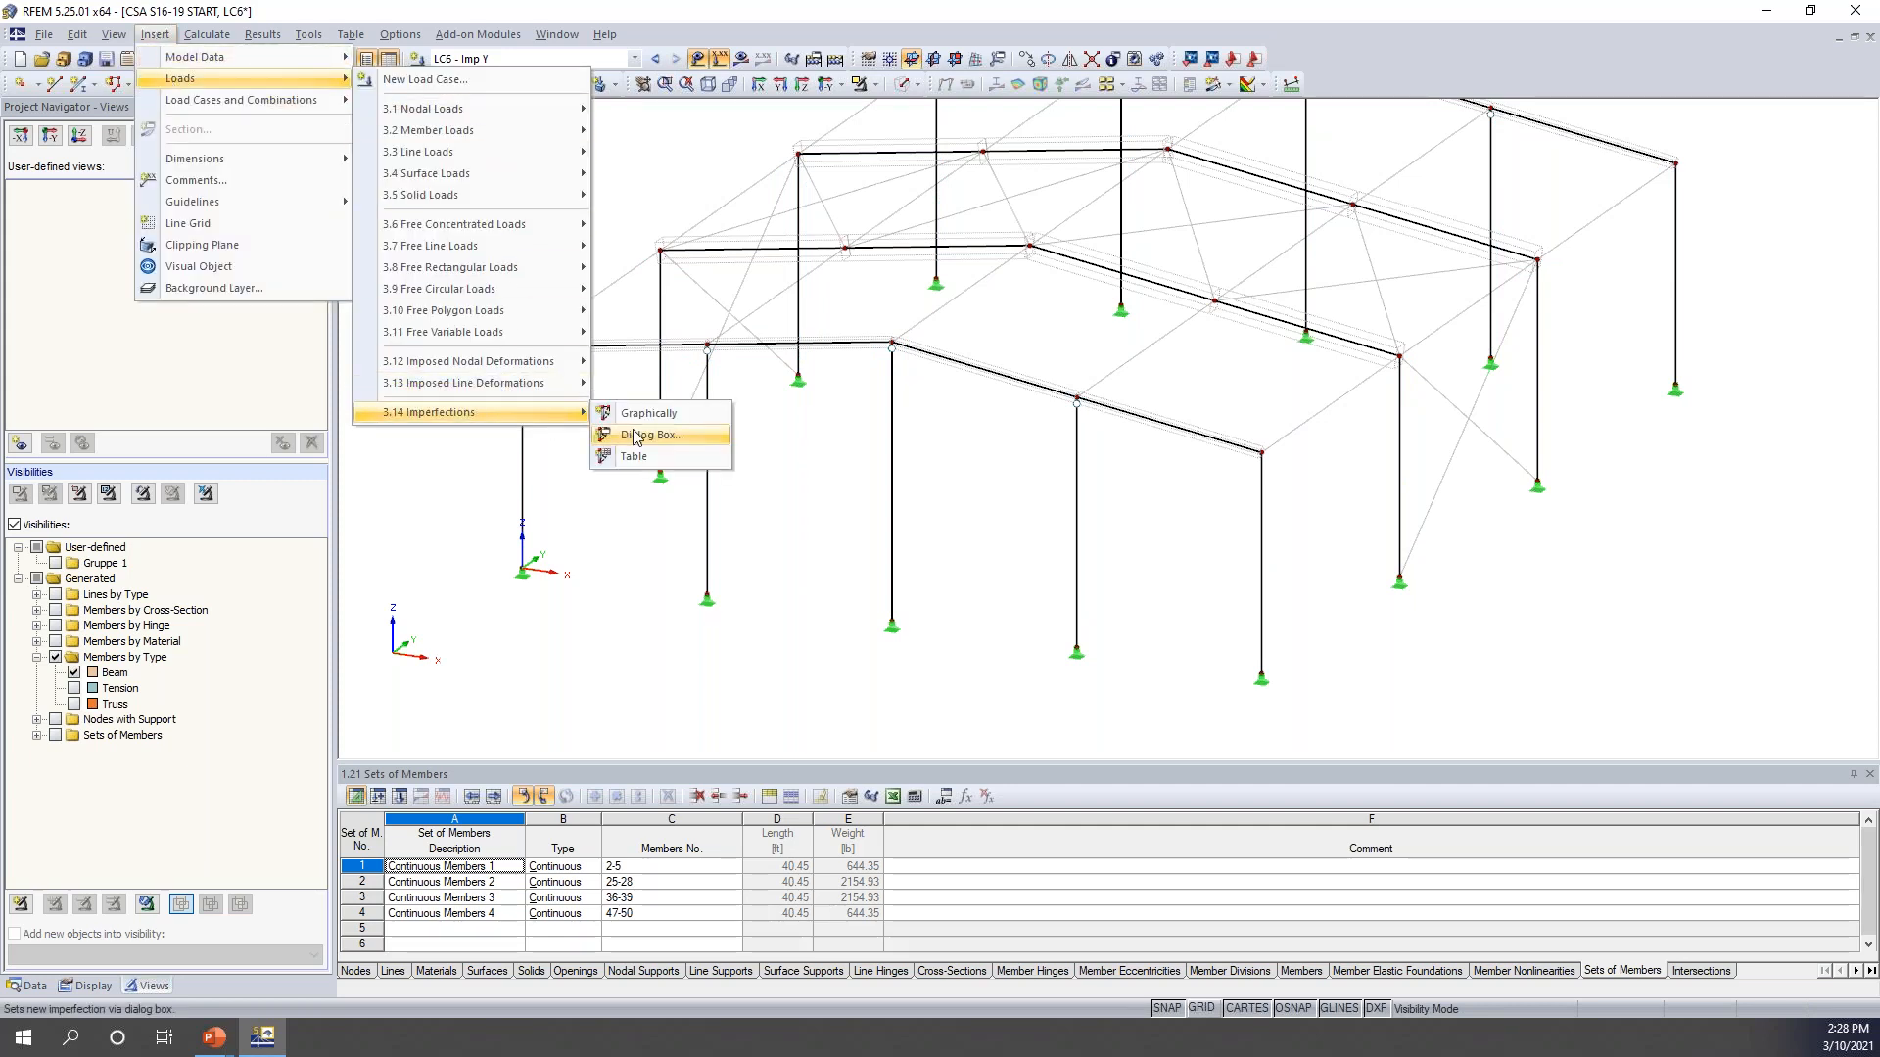
left_click(672, 430)
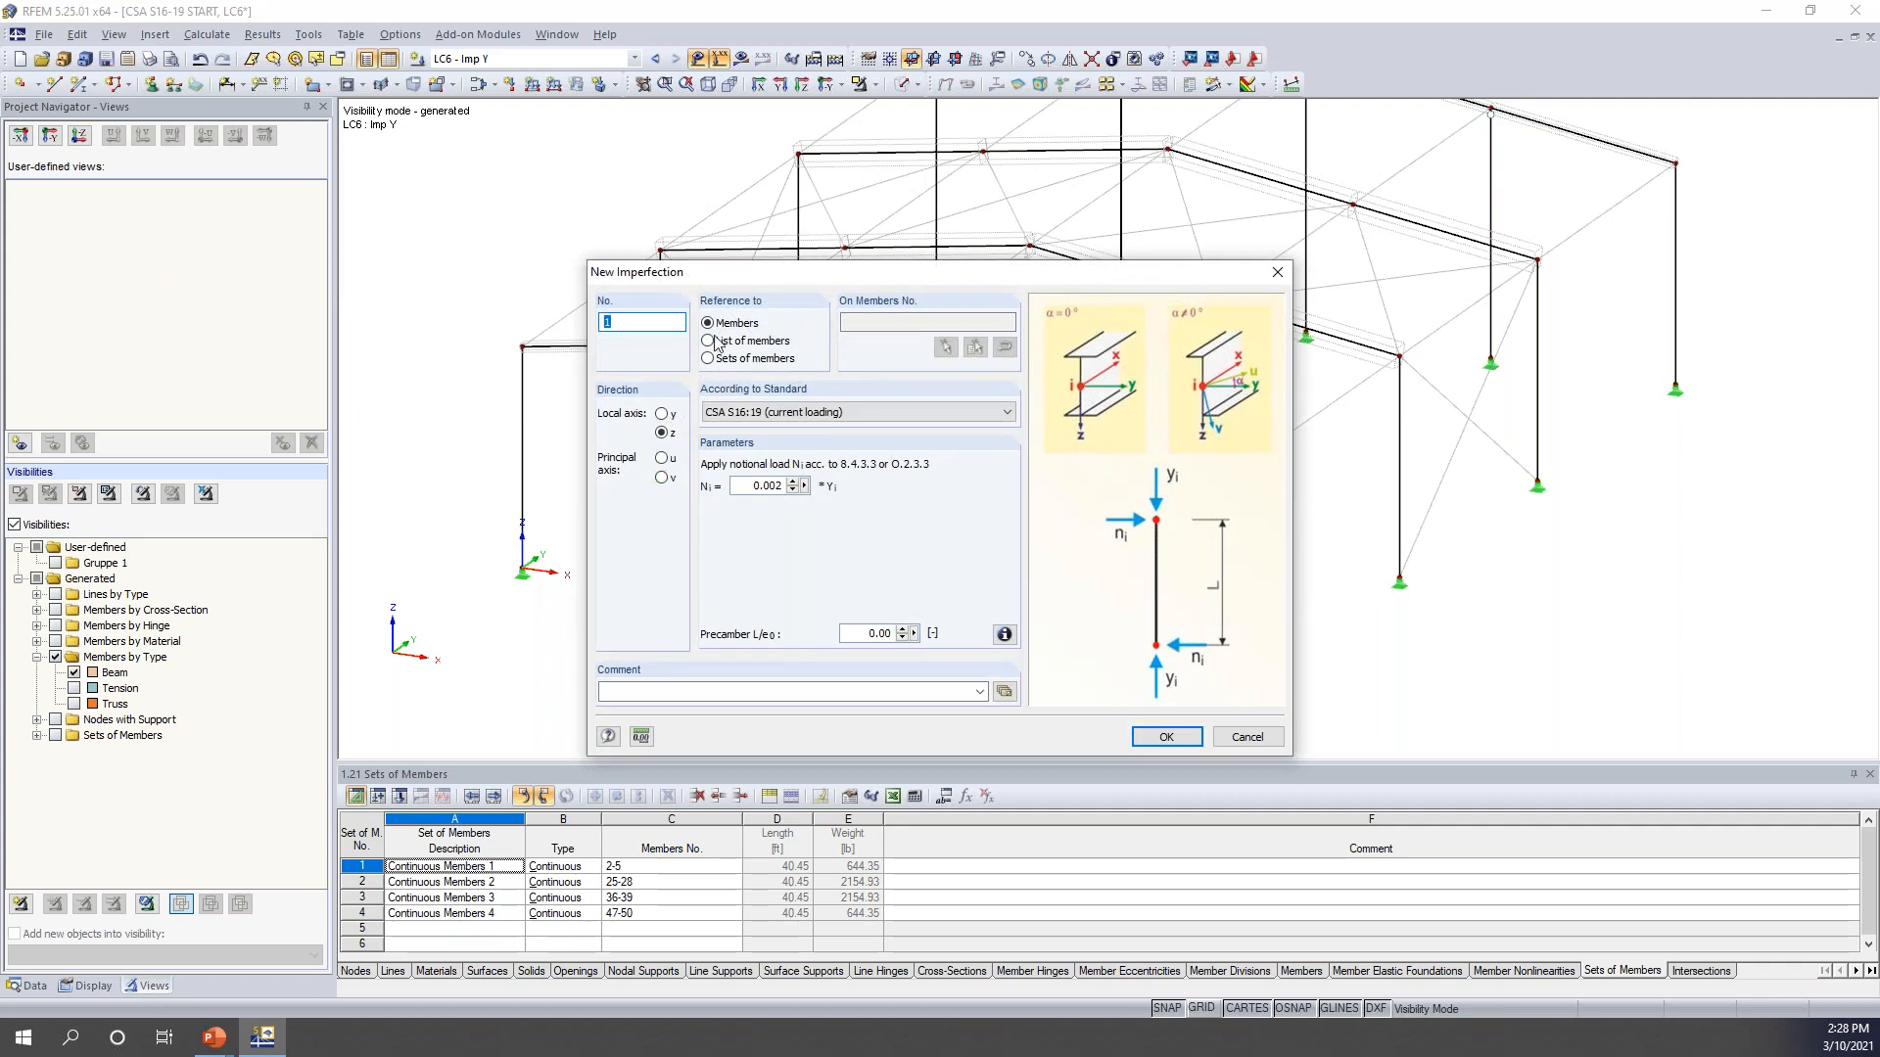
left_click(662, 415)
left_click(1165, 738)
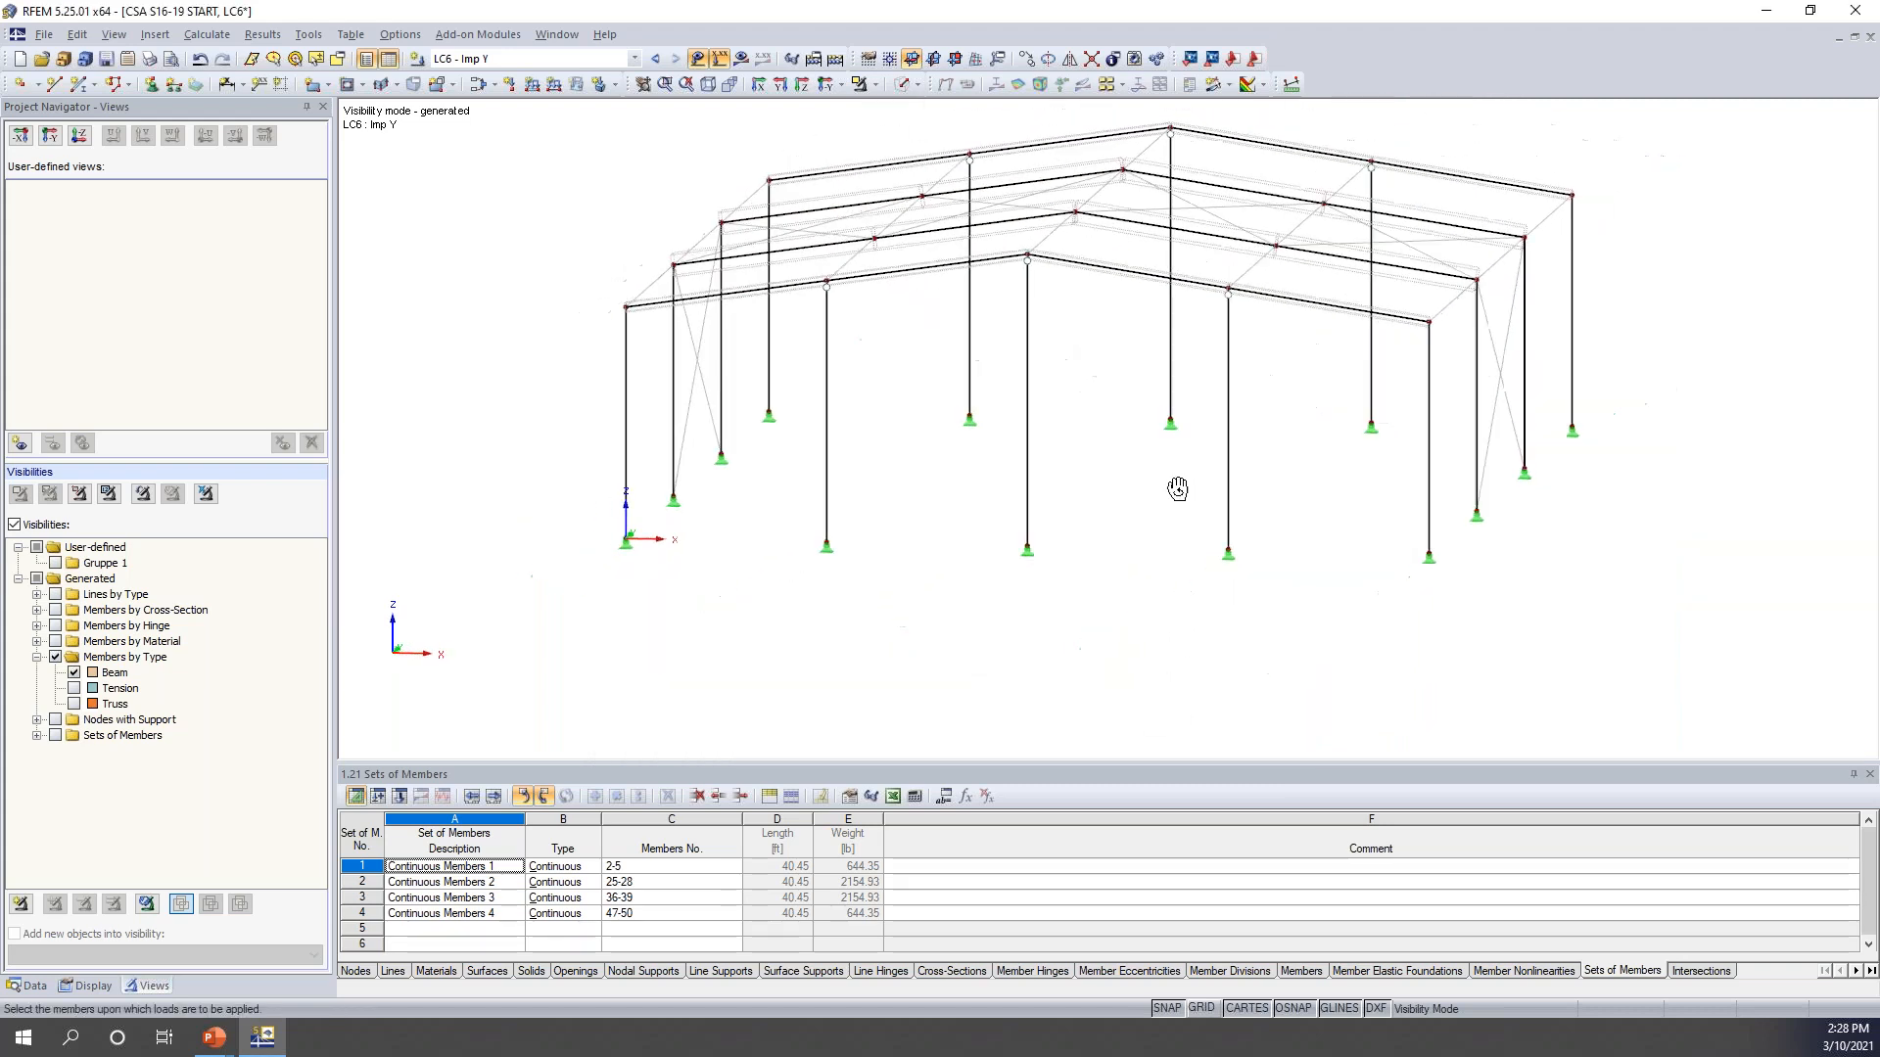
left_click_drag(1598, 417, 631, 307)
- Check the direction of the LC6 Imp Y imperfections on the columns and cancel the visibility mode
middle_click_drag(1196, 431, 622, 509, "ctrl")
scroll(604, 272, "up", 3)
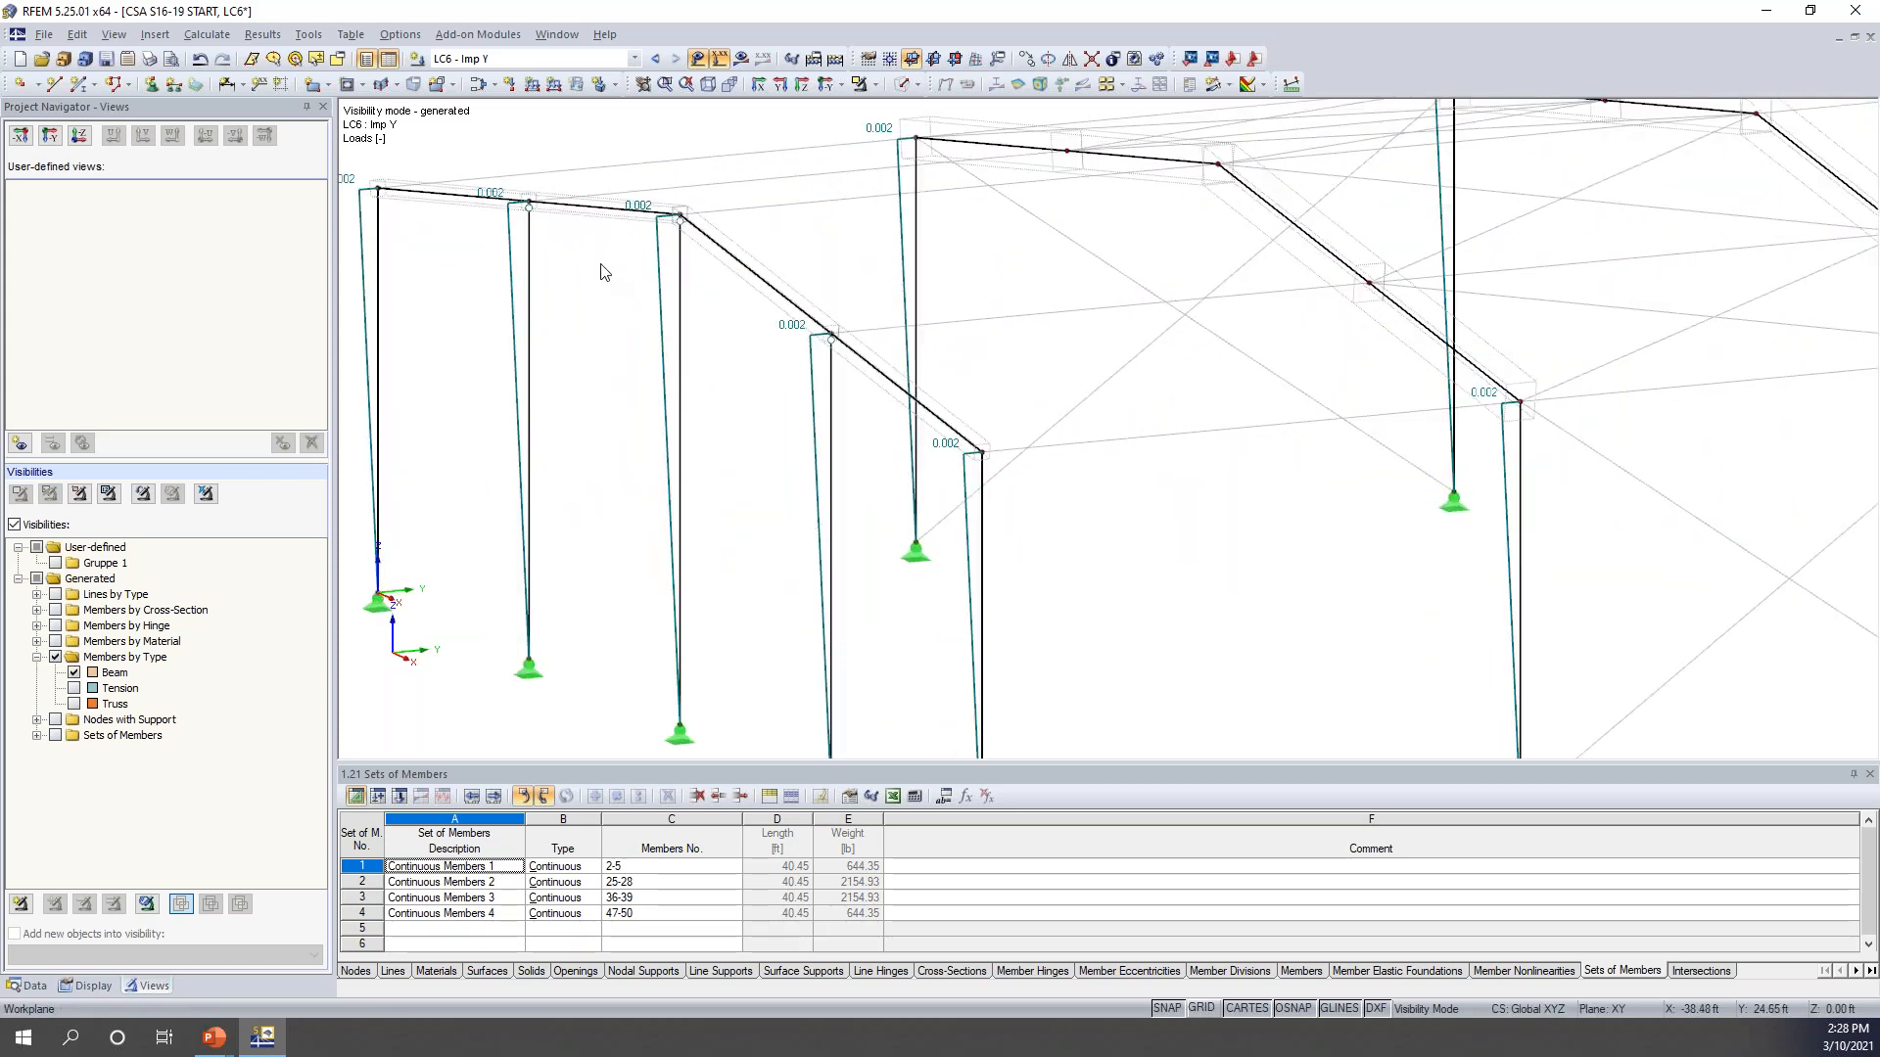
scroll(575, 352, "down", 3)
scroll(575, 478, "down", 2)
scroll(574, 478, "down", 2)
middle_click_drag(643, 525, 984, 594, "ctrl")
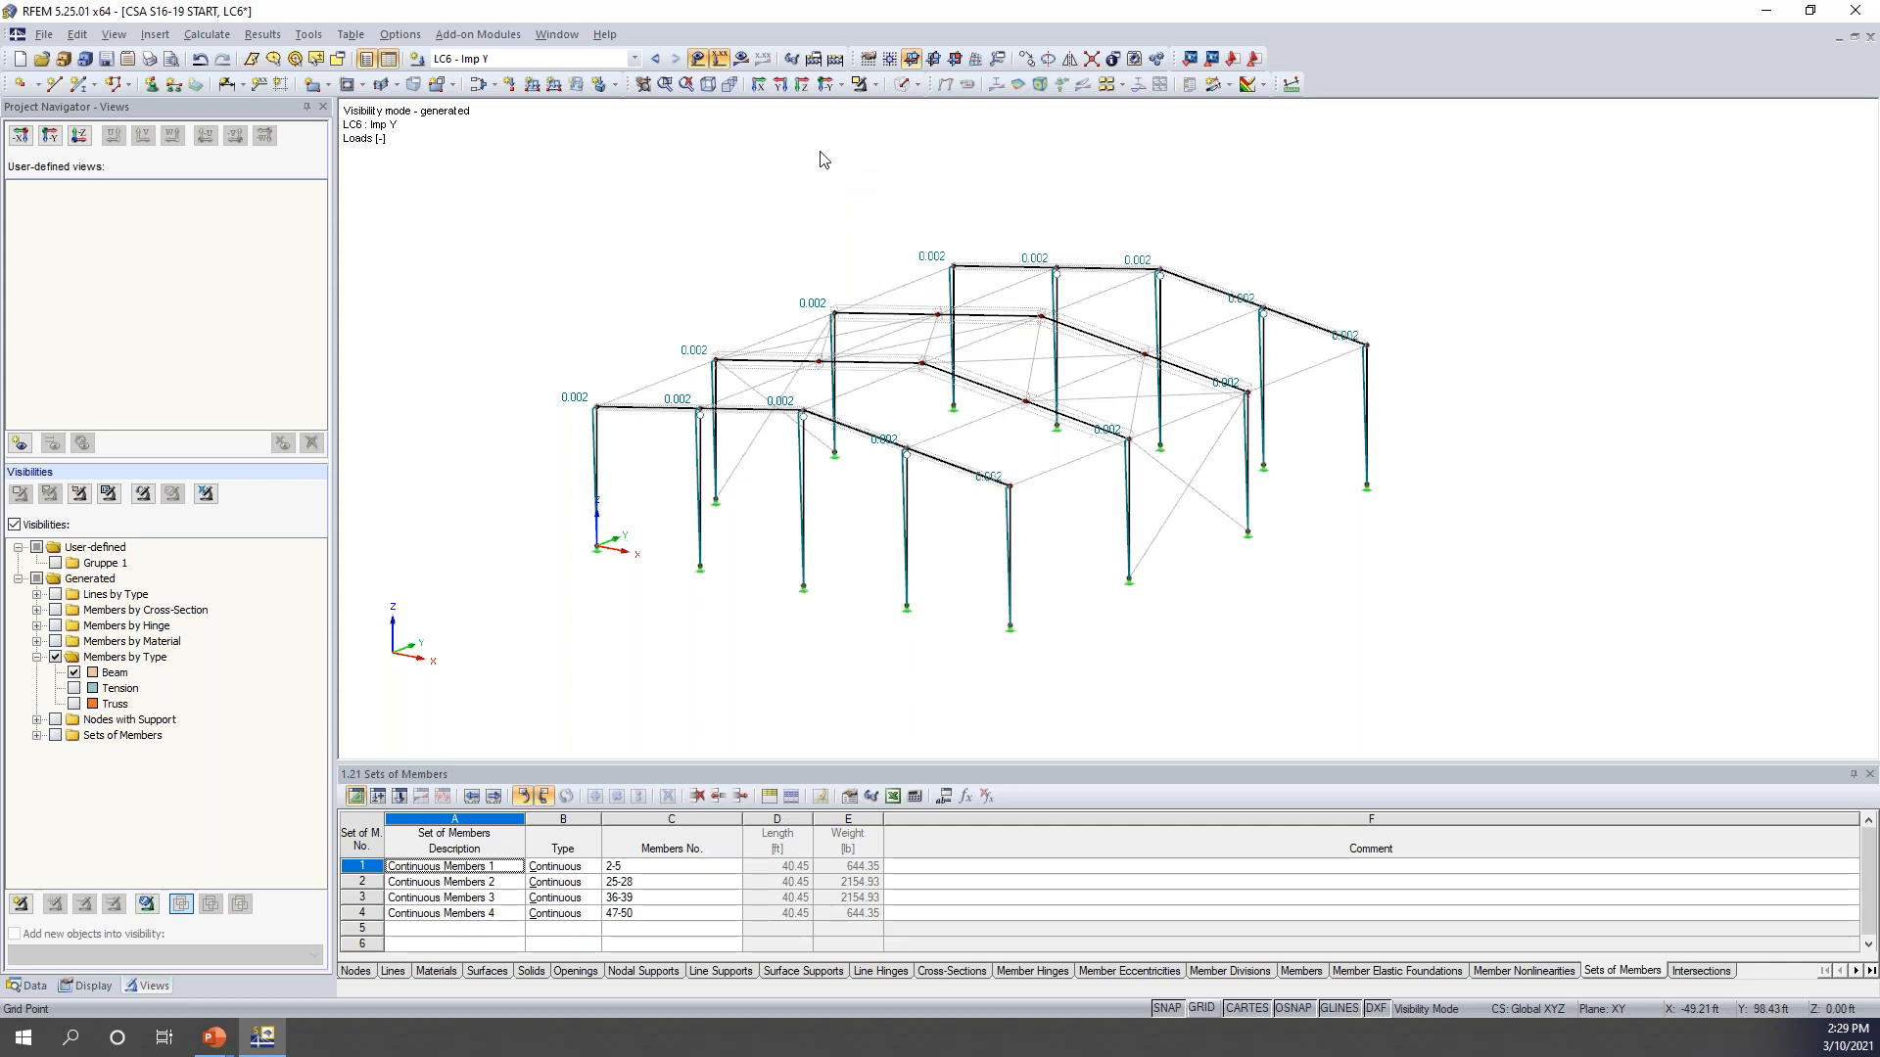
left_click(875, 86)
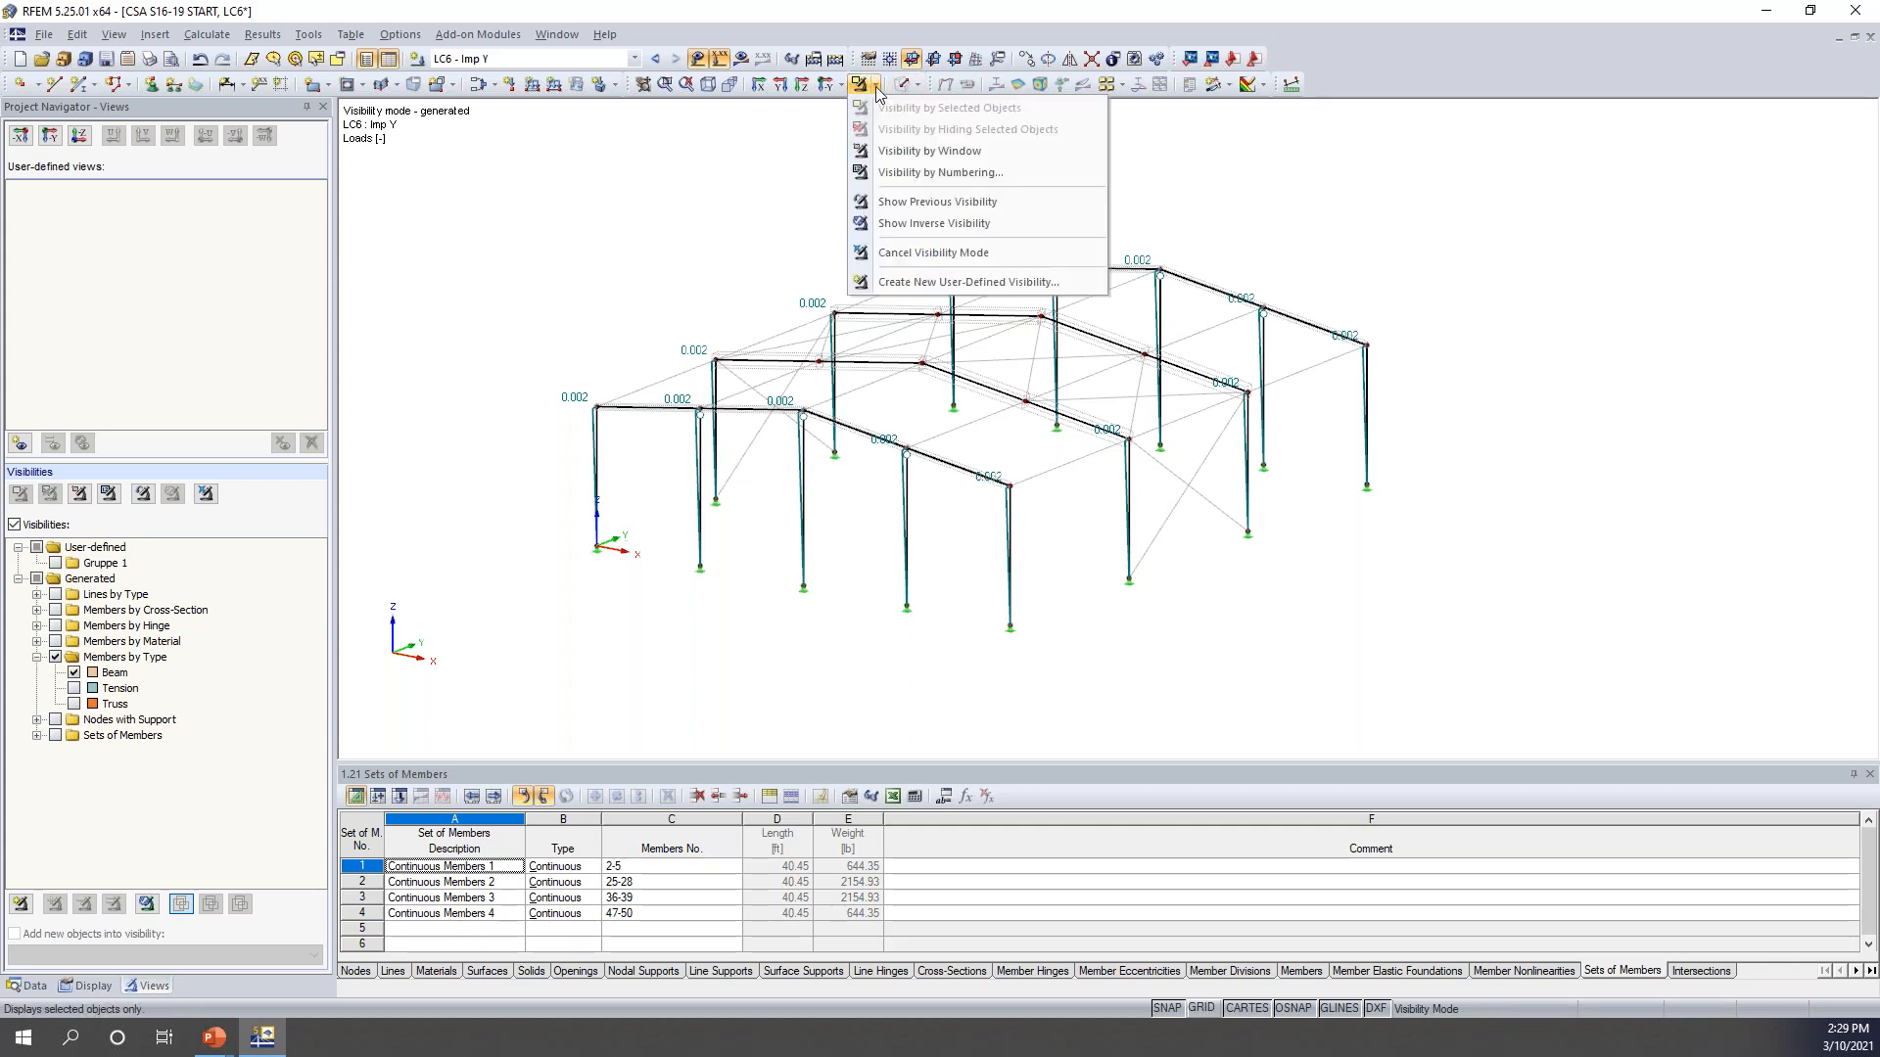
left_click(893, 253)
middle_click_drag(779, 239, 800, 165)
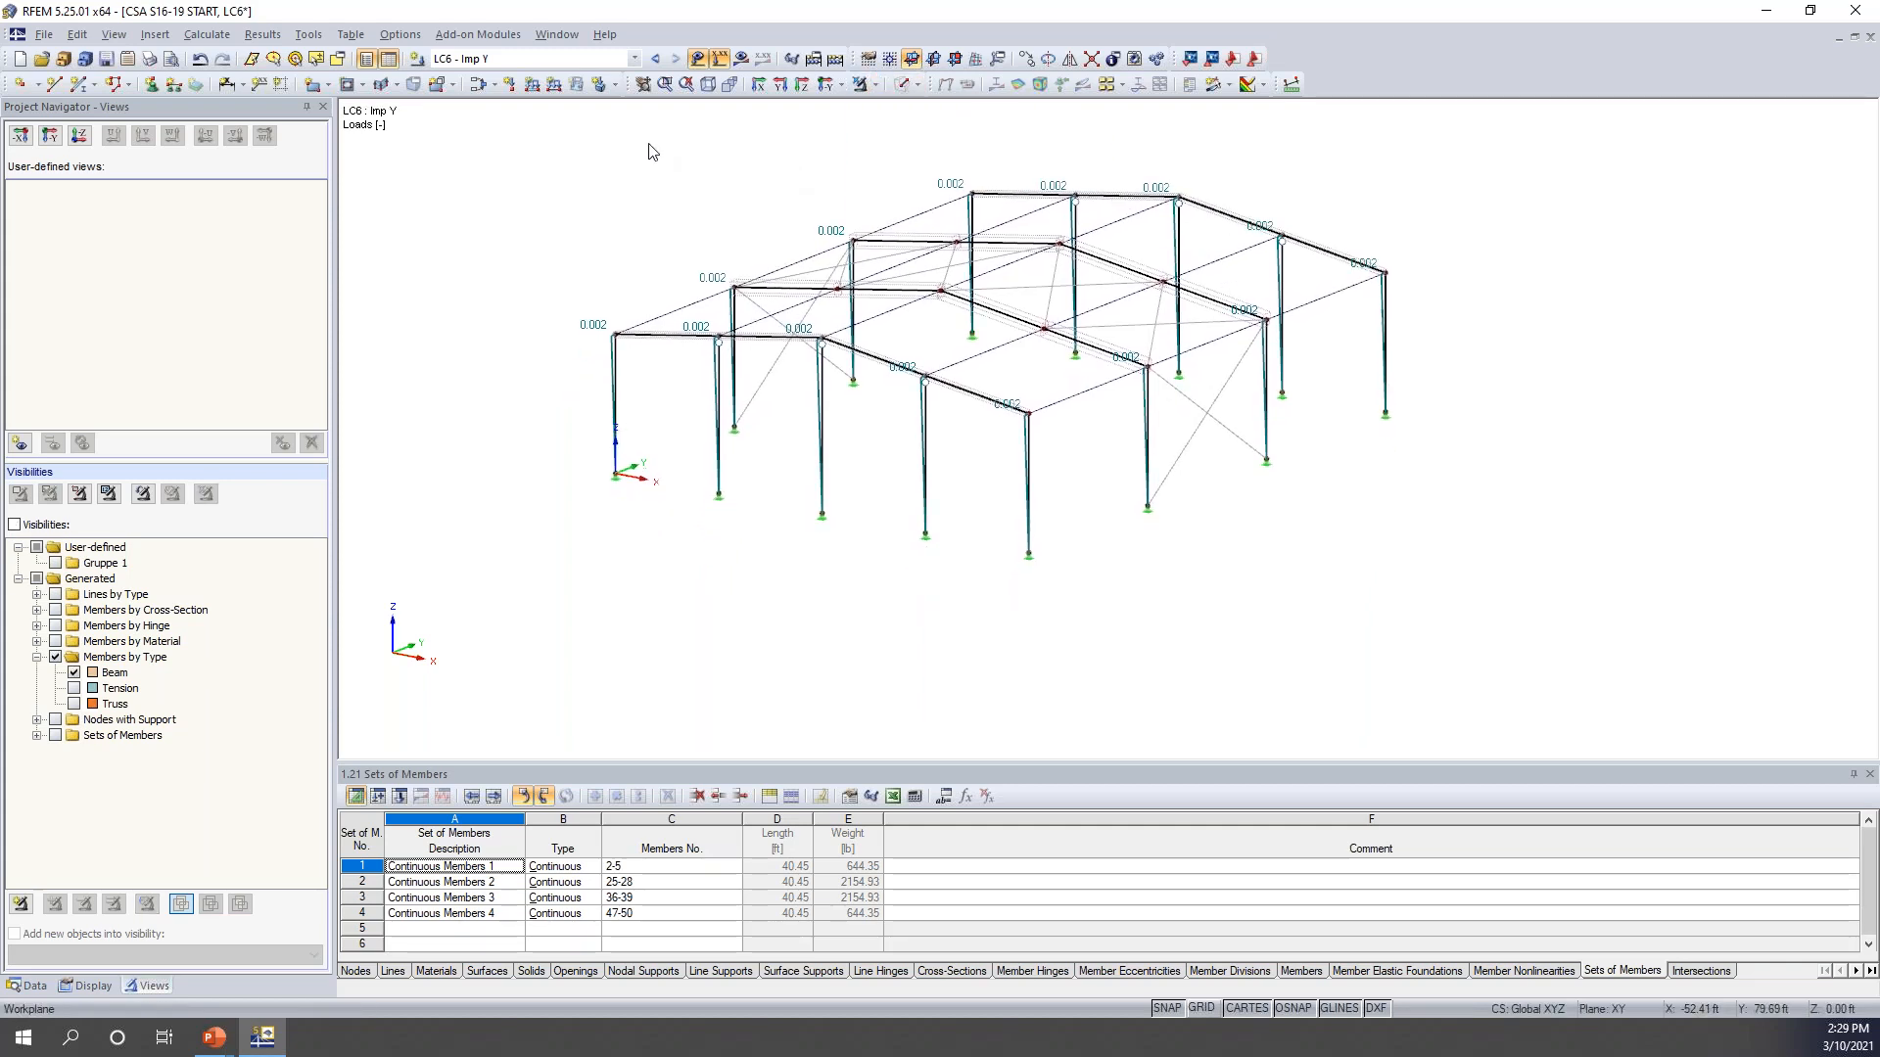
- Open the combination expressions of the load cases and combinations, and consider imperfection load cases in CE1 Limit State of Strength
left_click(477, 84)
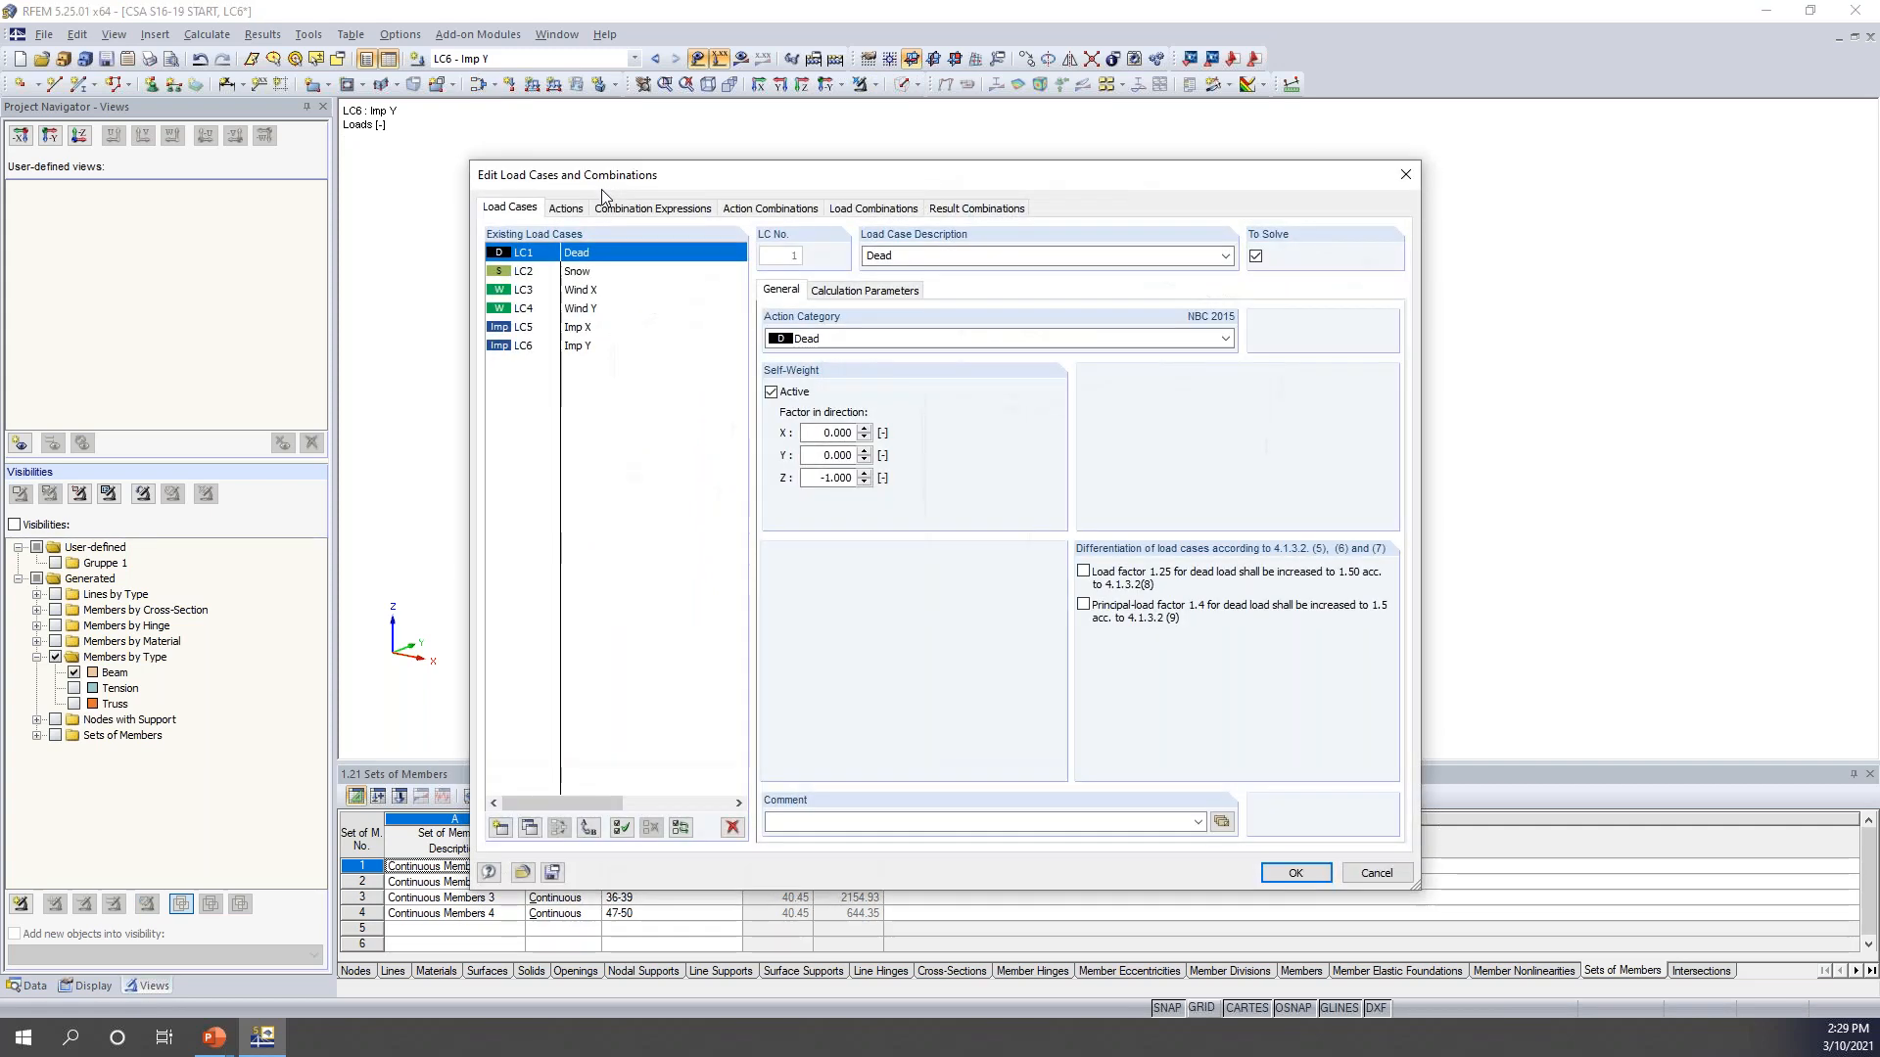
left_click(629, 209)
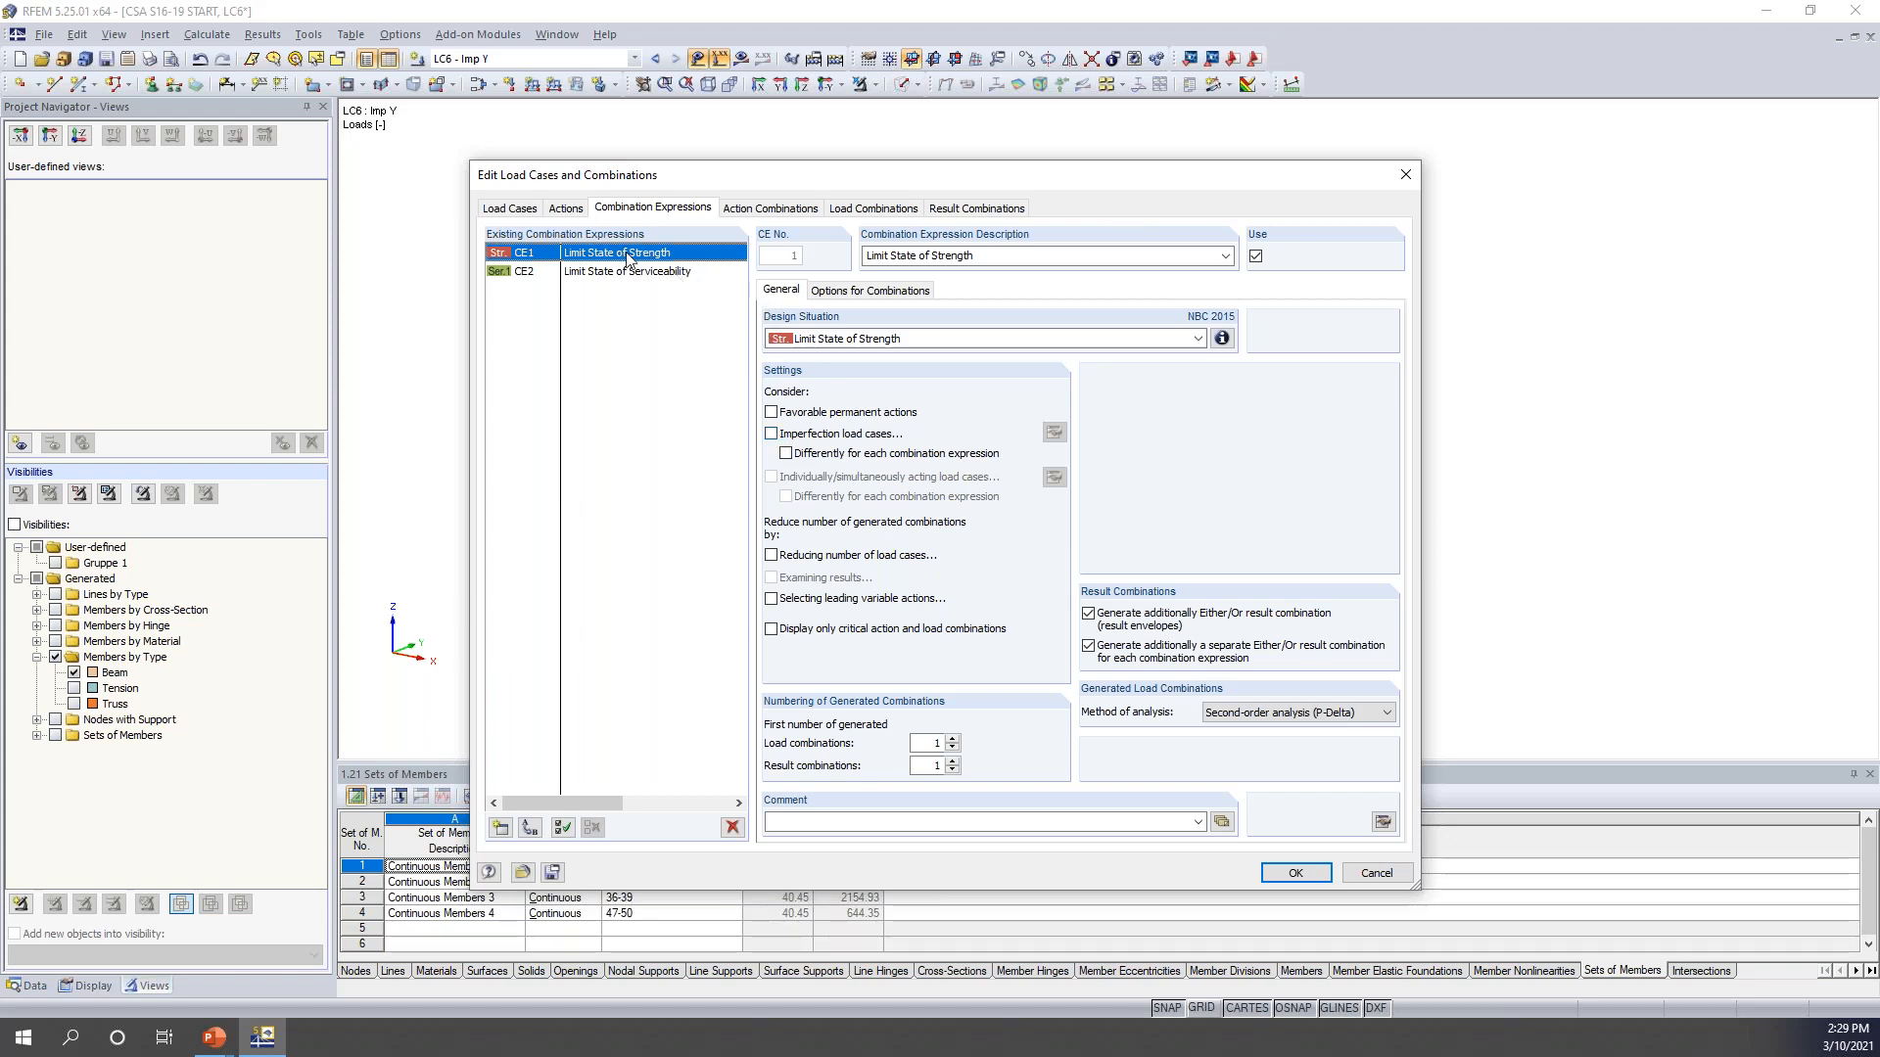
left_click(771, 434)
mouse_move(821, 237)
left_mouse_down()
mouse_move(814, 491)
mouse_move(824, 249)
left_mouse_up()
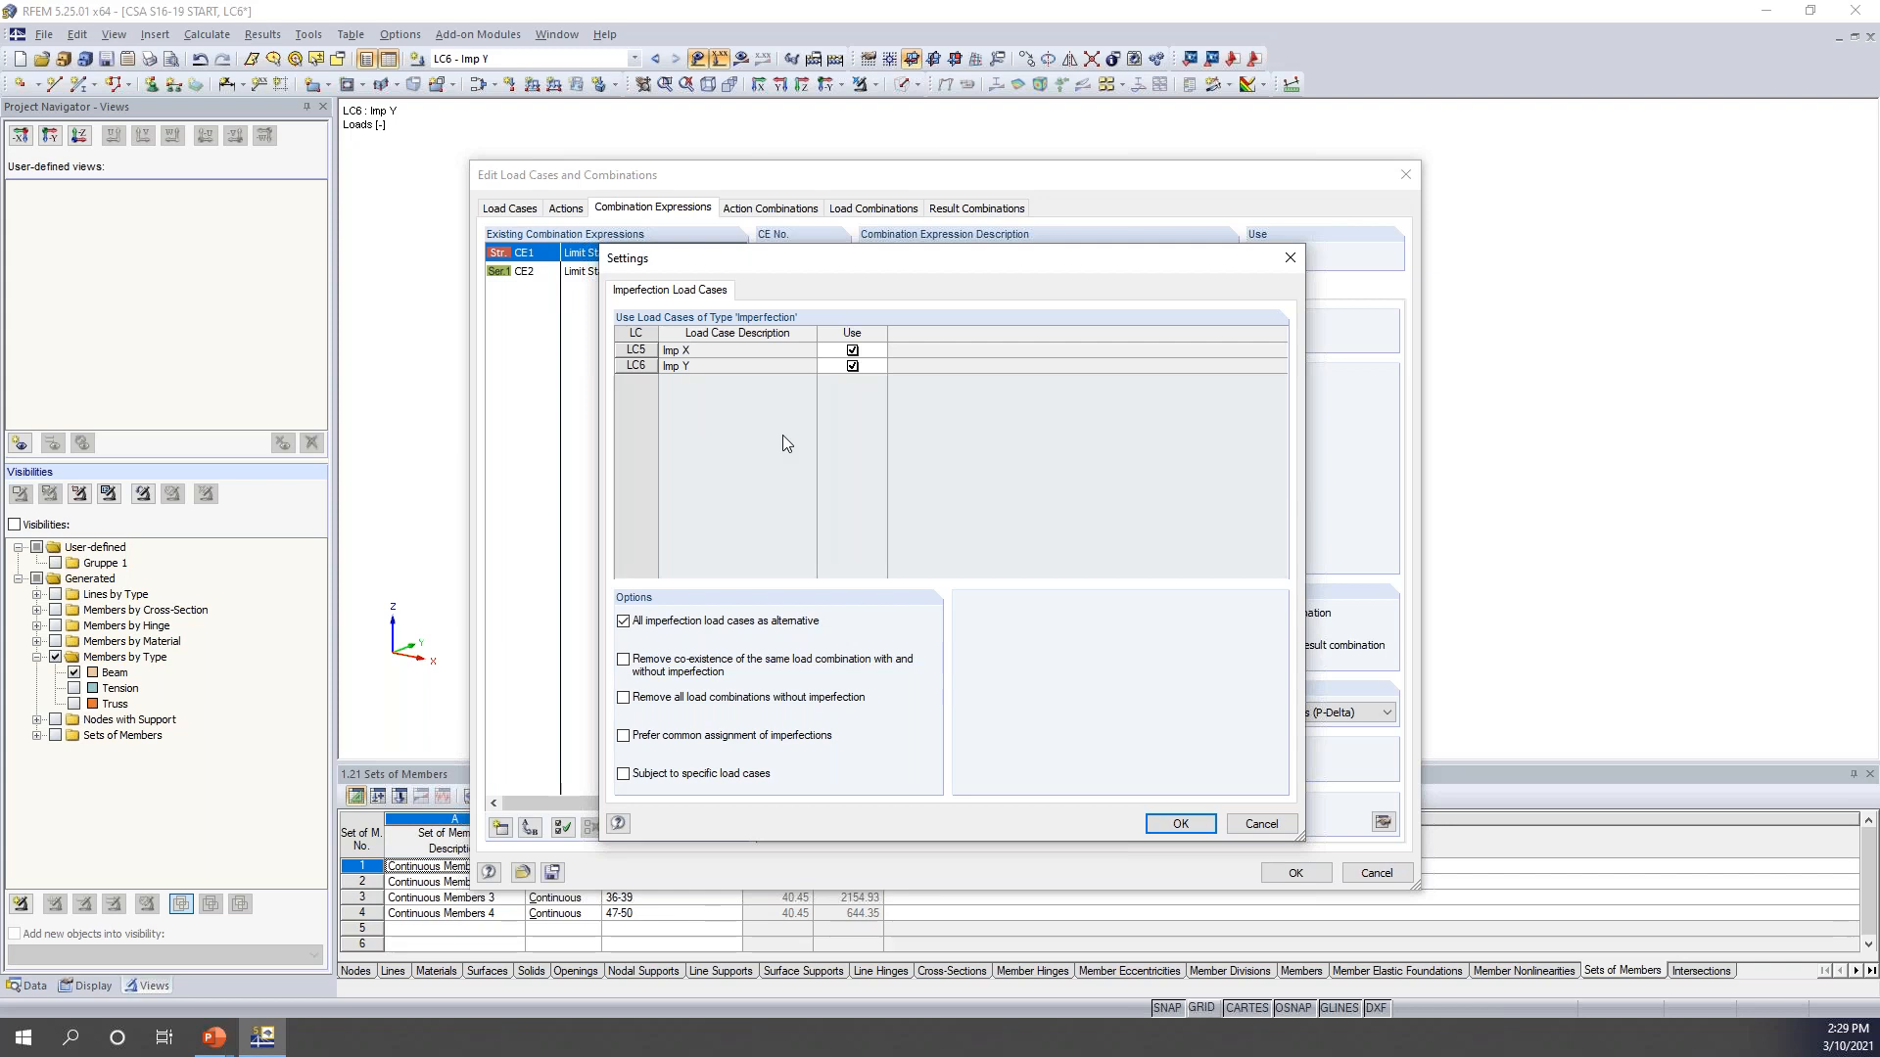
- Make the imperfections subject to specific load cases and exclude LC5 Imp X from combining with LC4 Wind Y
left_click(622, 773)
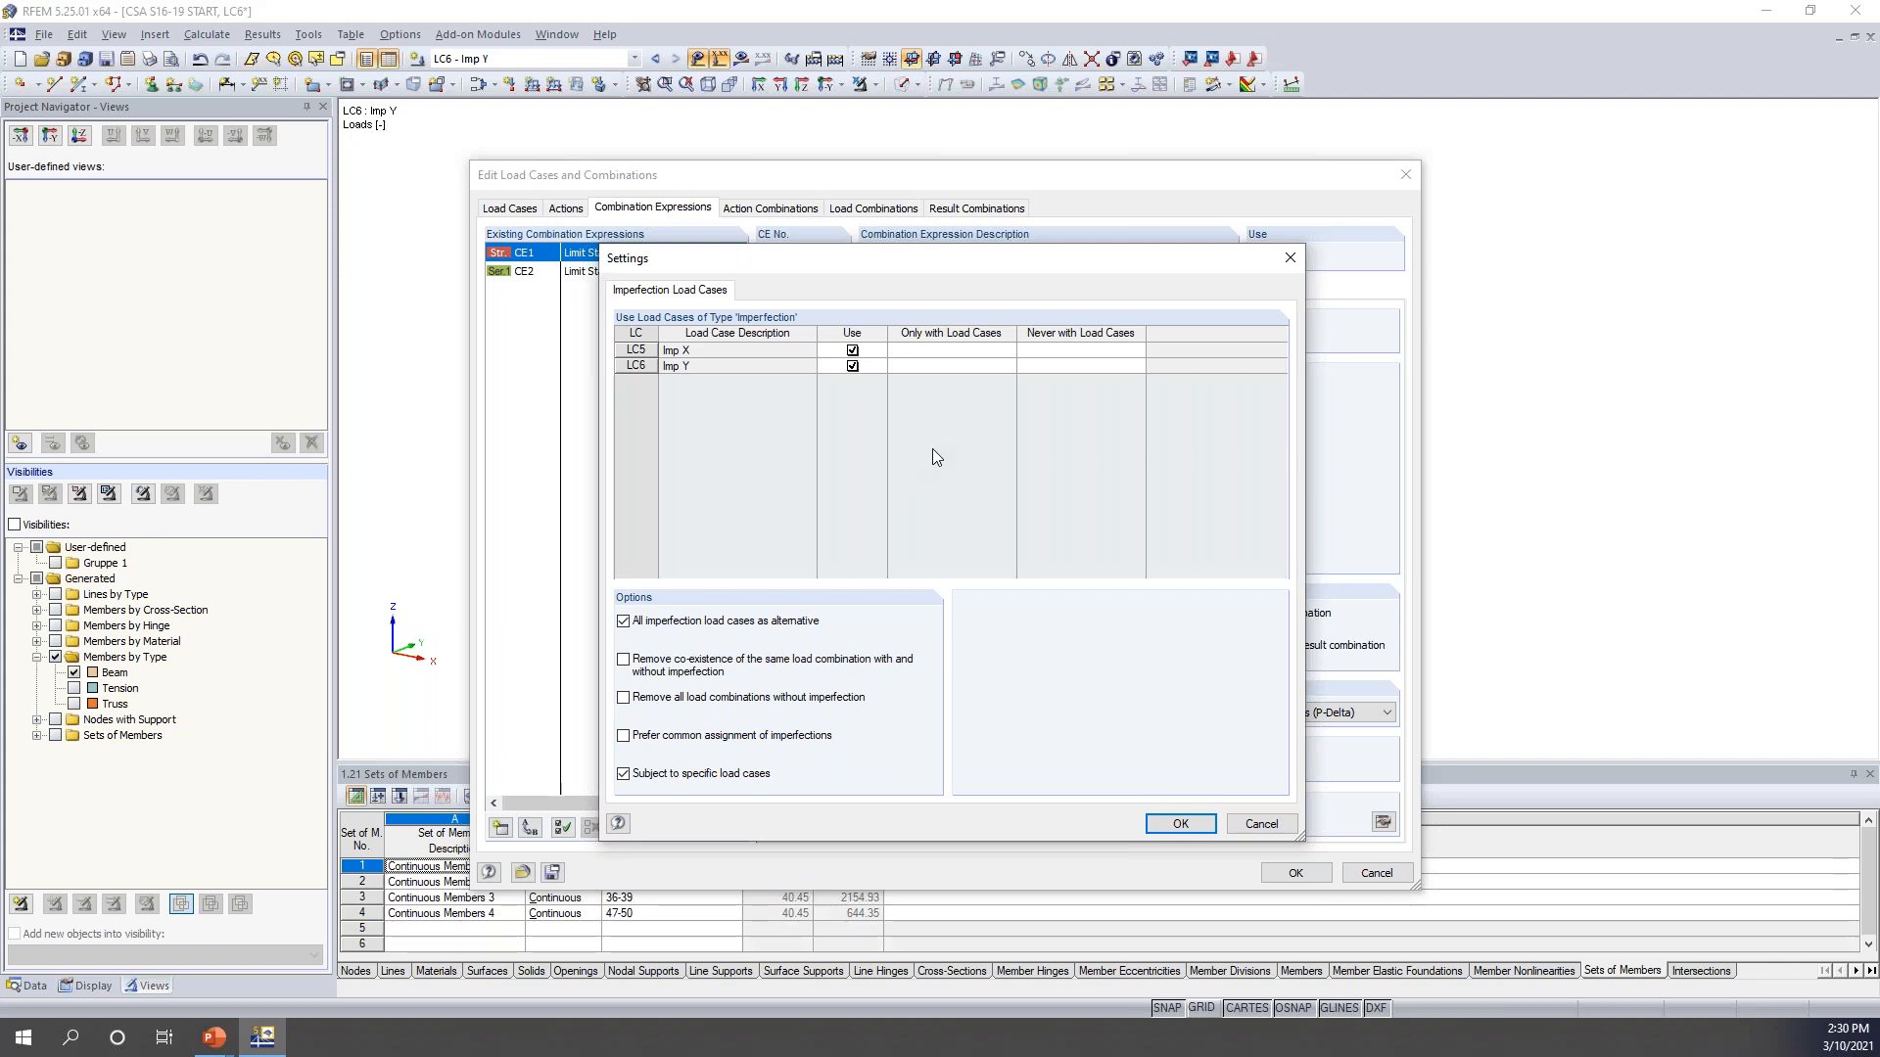
left_click(1044, 352)
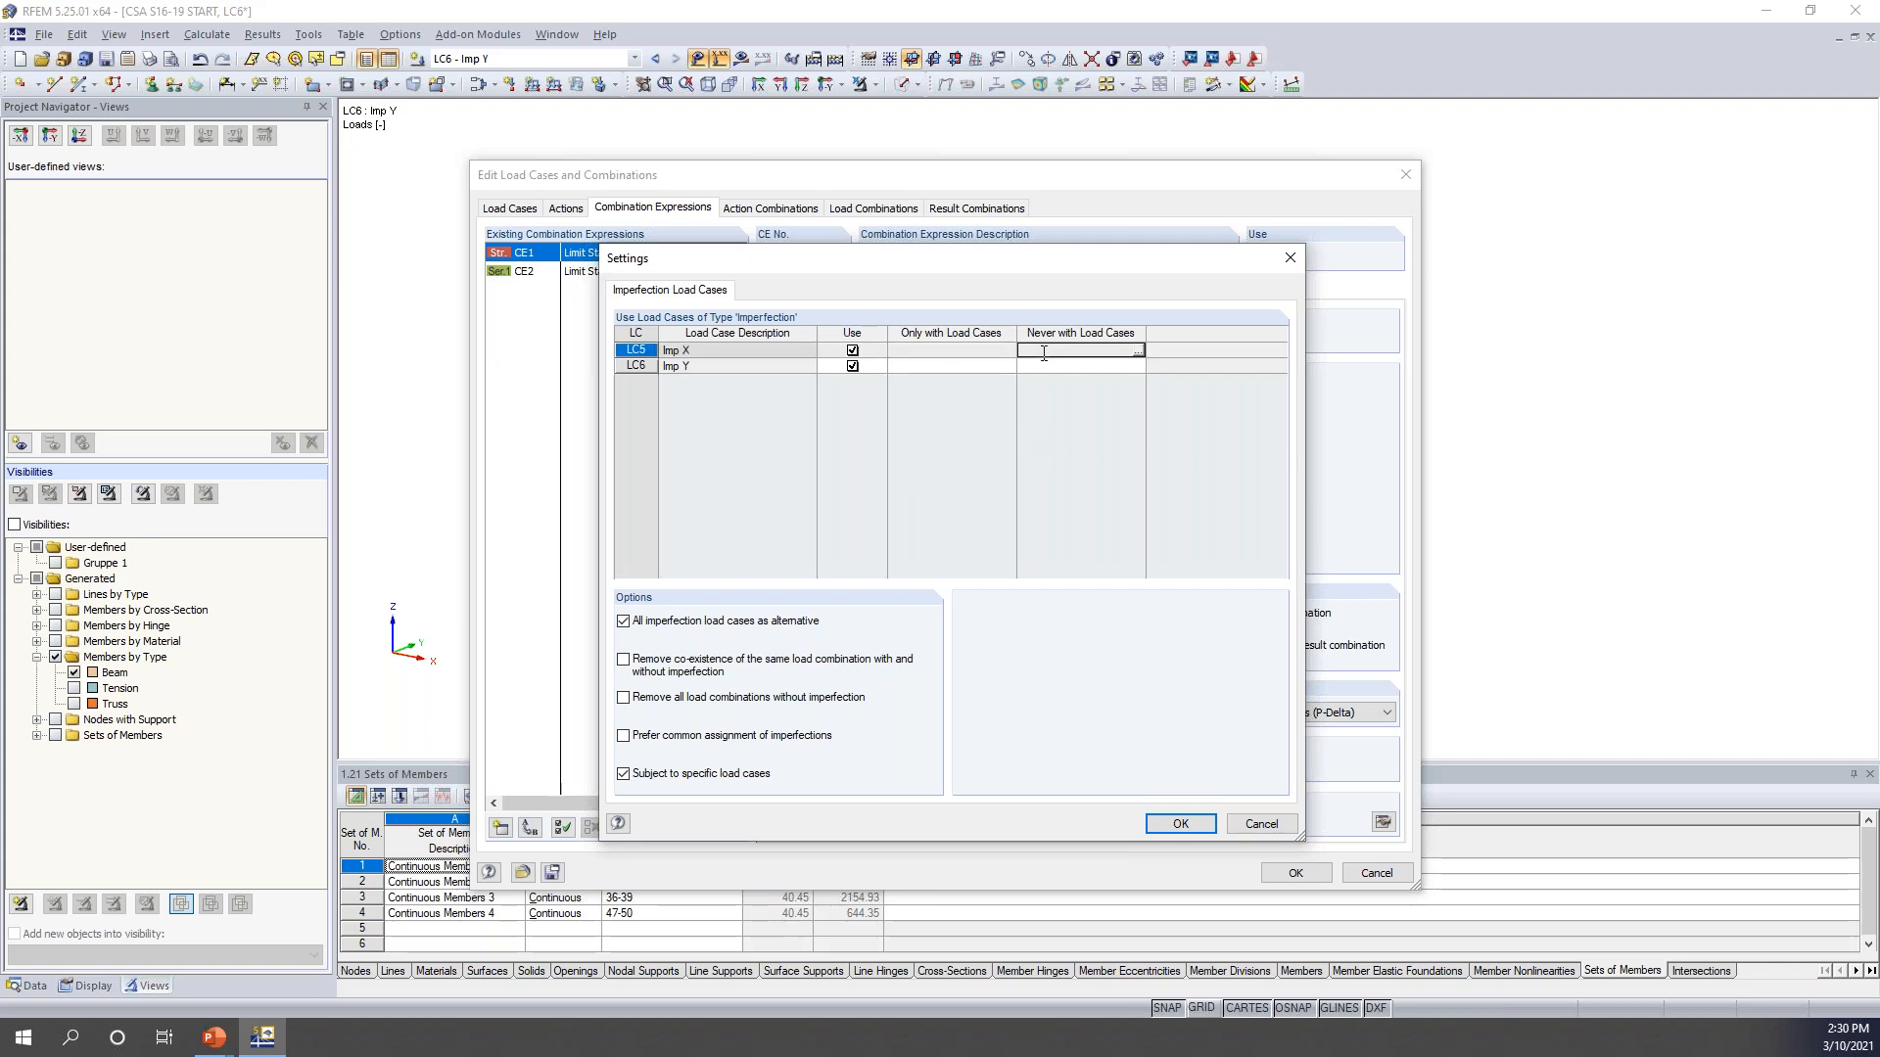
left_click(1137, 354)
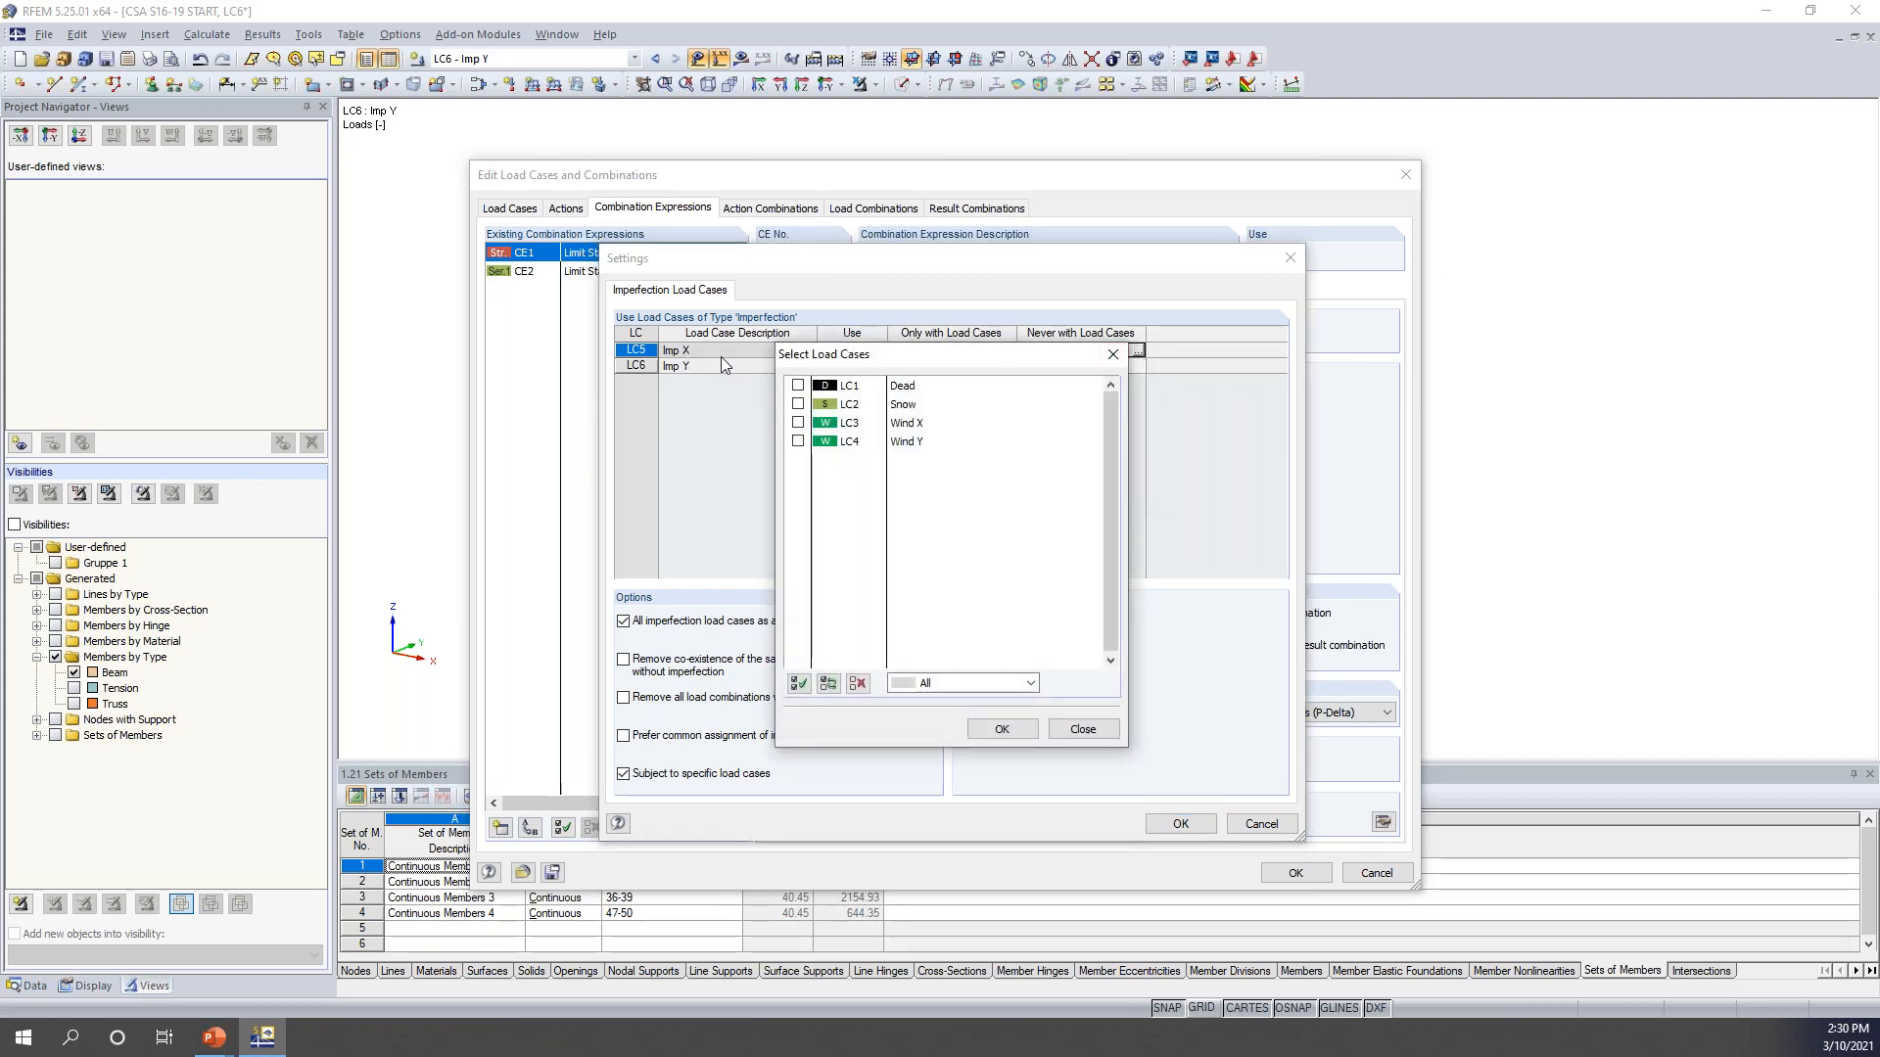
left_click(798, 441)
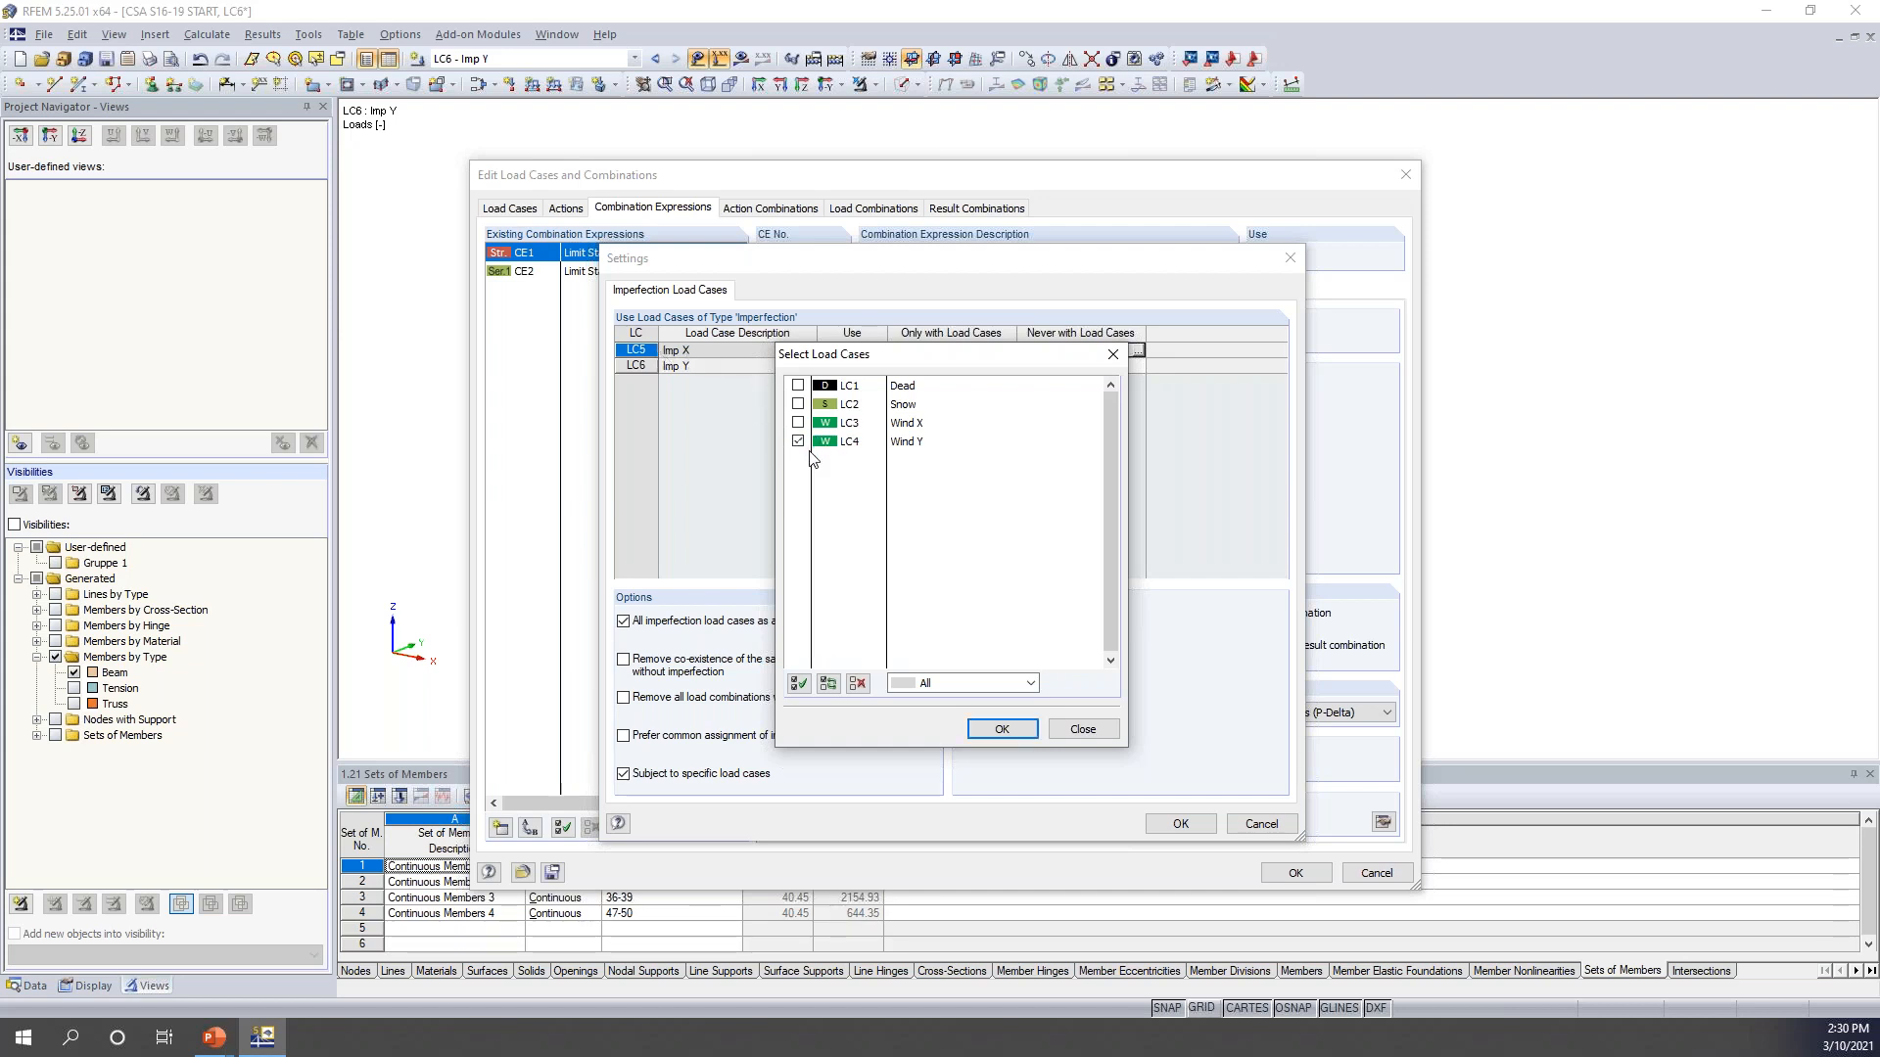
left_click(1008, 729)
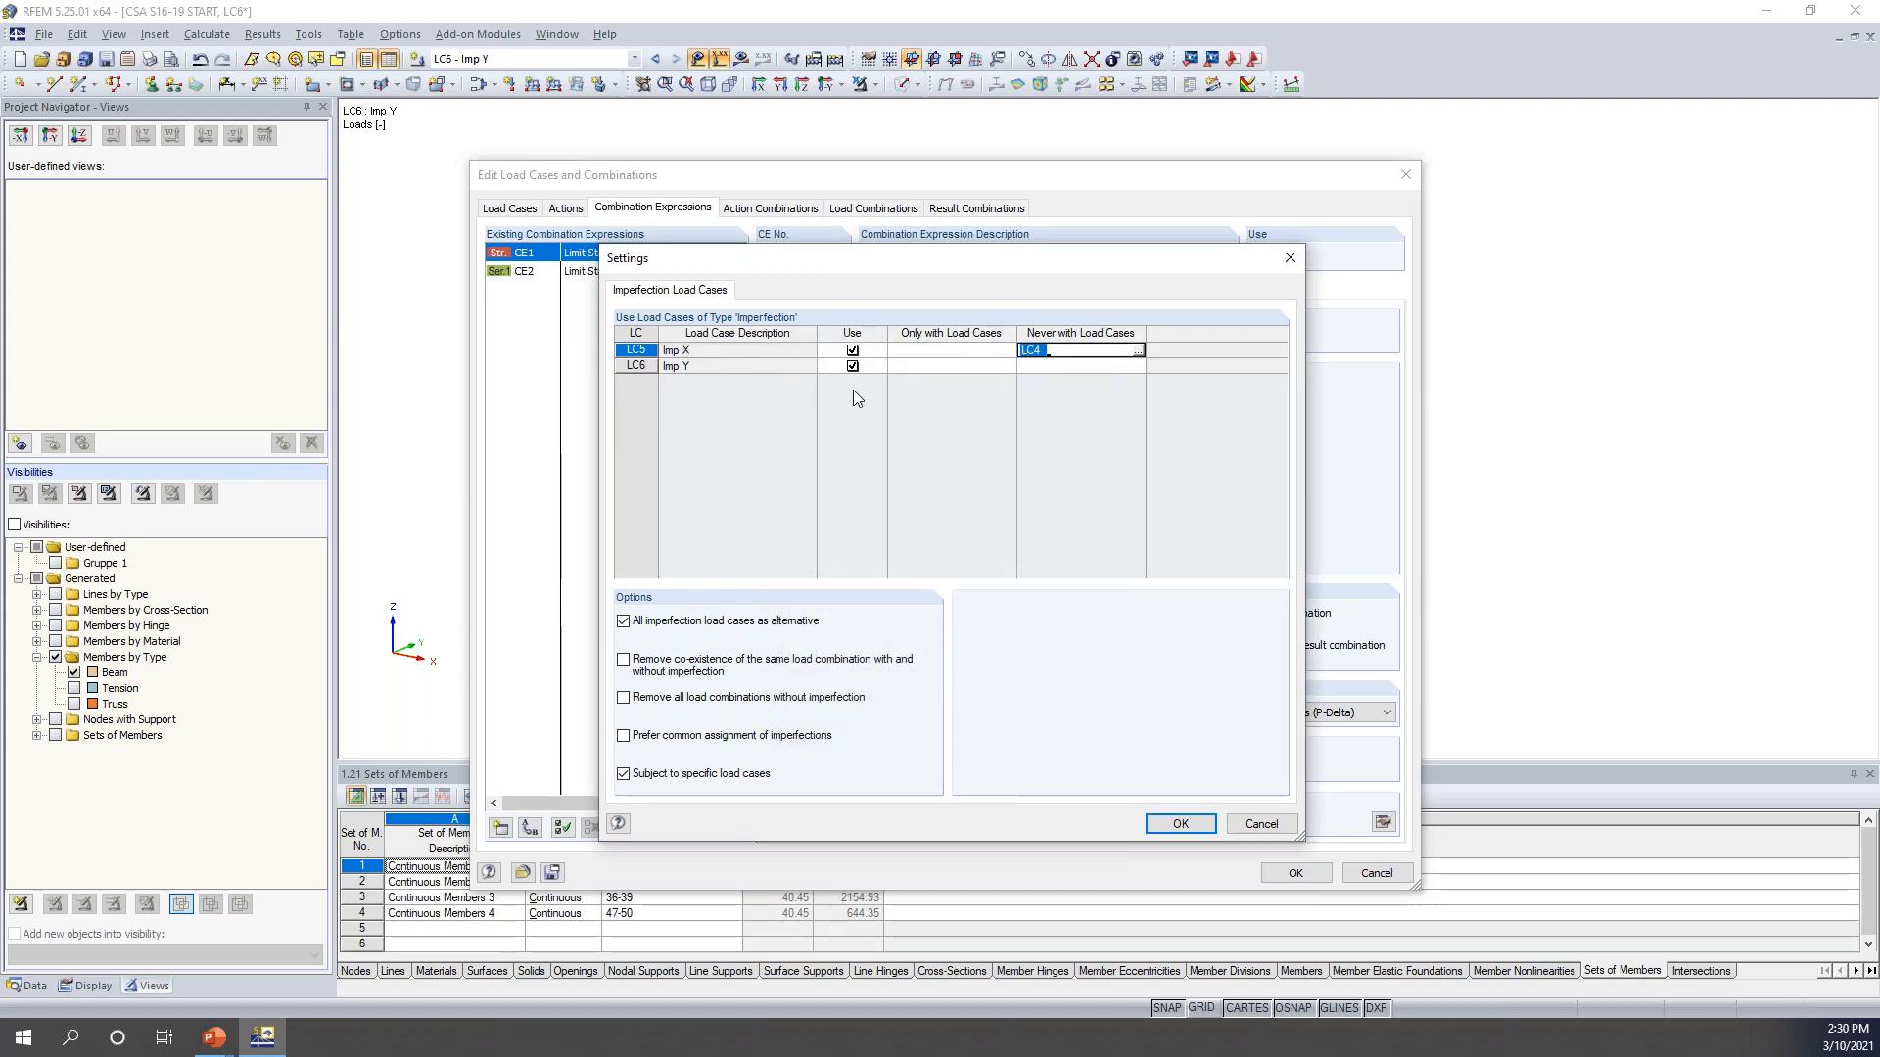
- Exclude LC6 Imp Y from combining with LC3 Wind X and accept the imperfection load case settings
left_click(1106, 366)
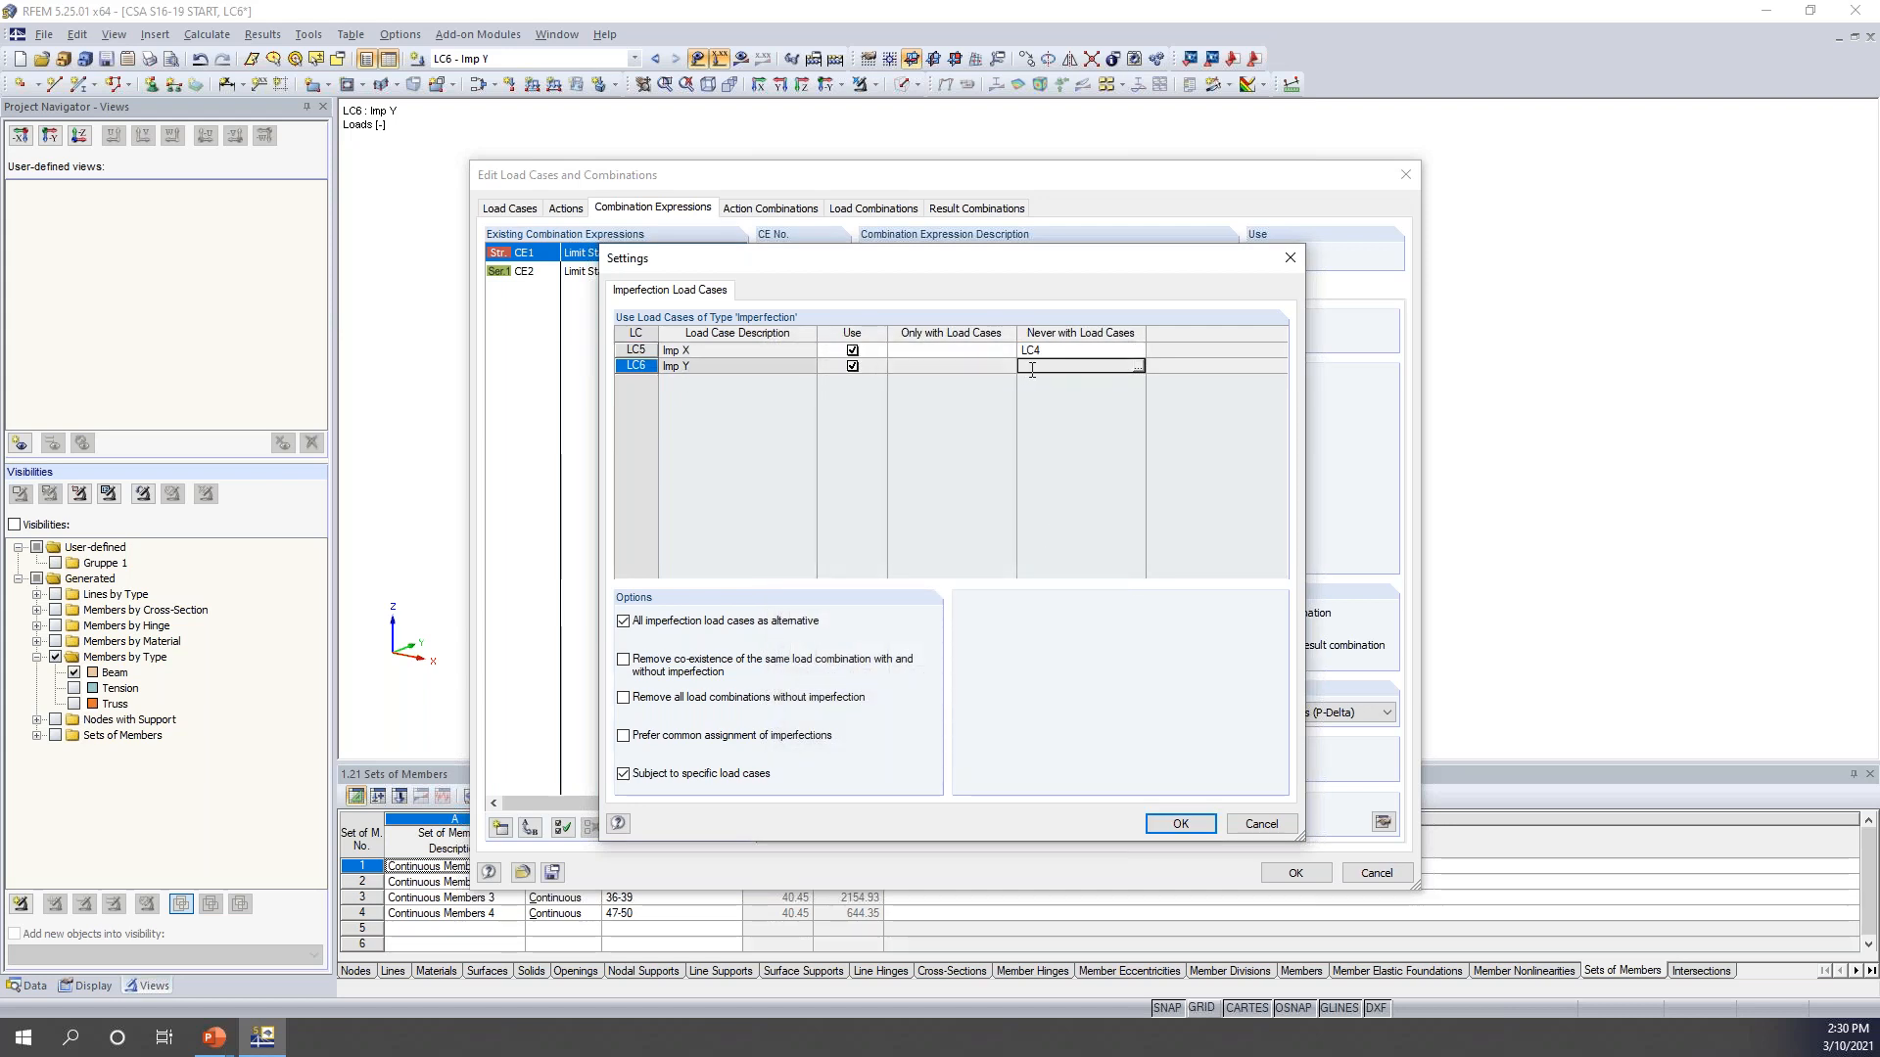
left_click(1136, 367)
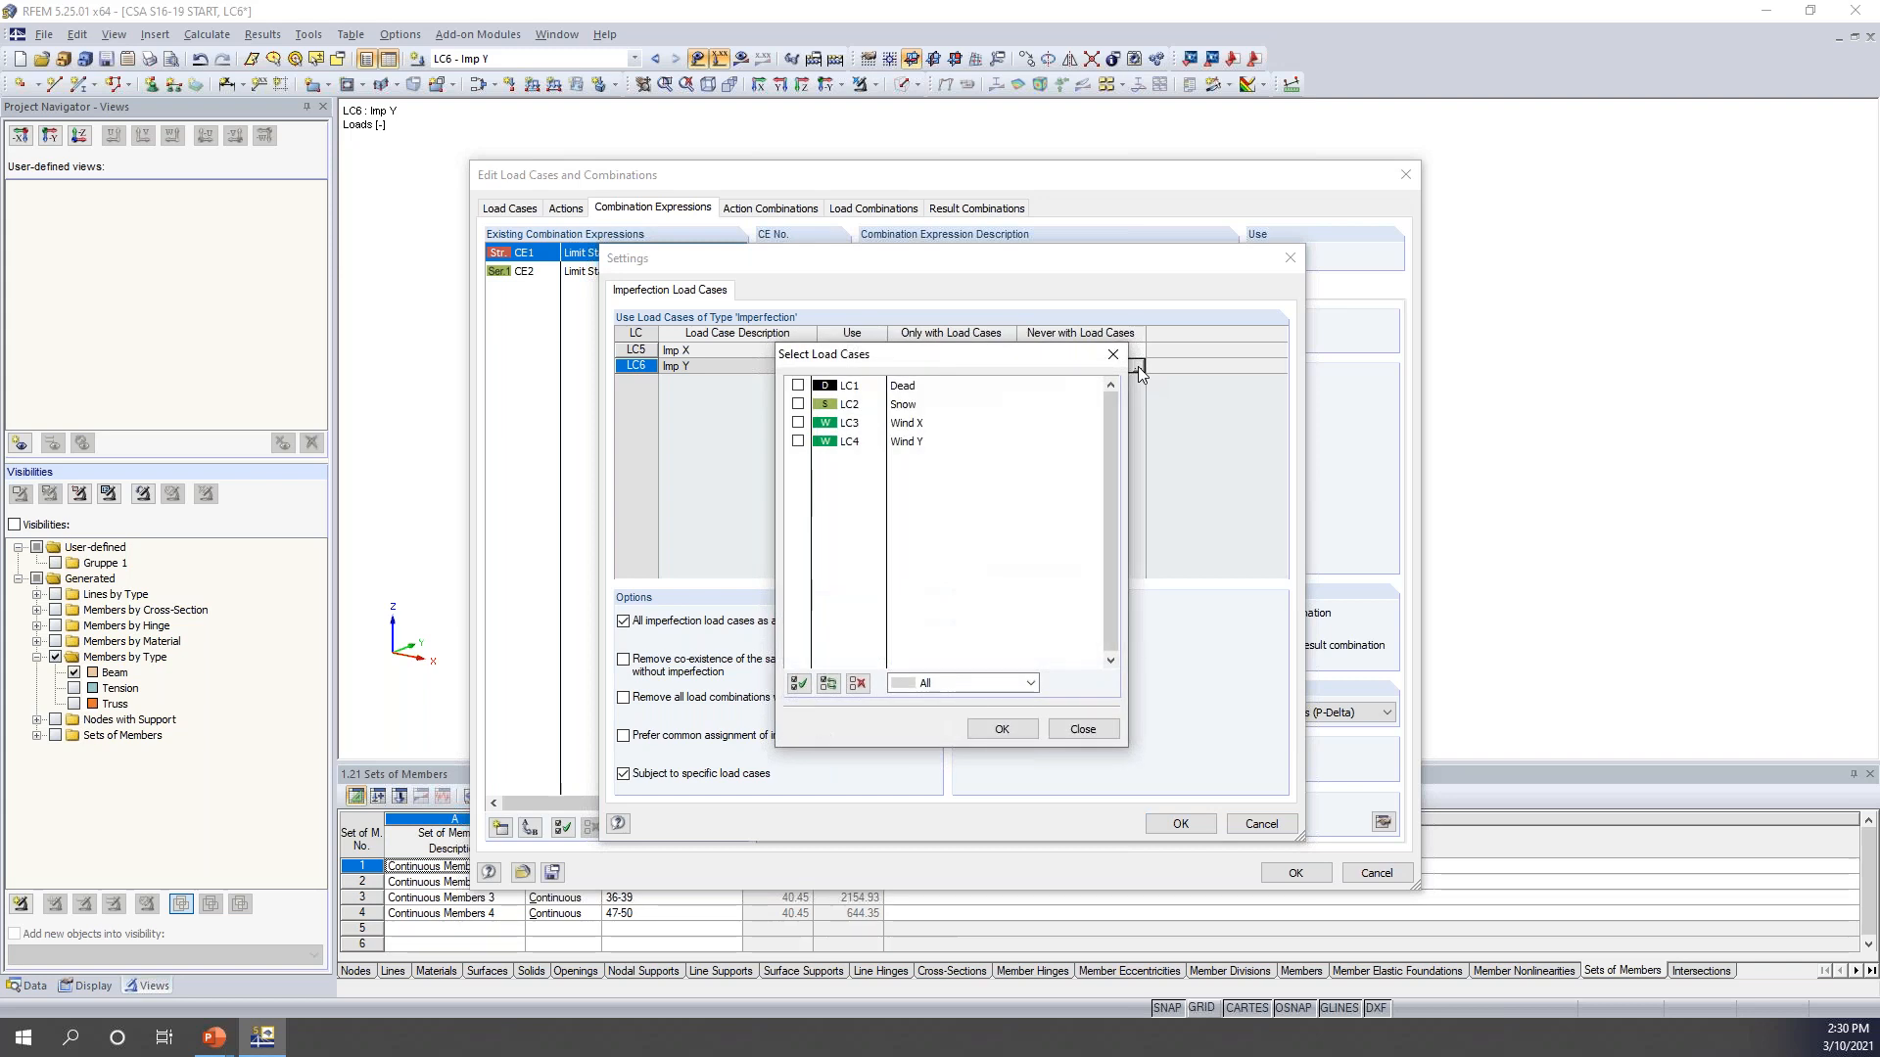
left_click(798, 423)
left_click(998, 729)
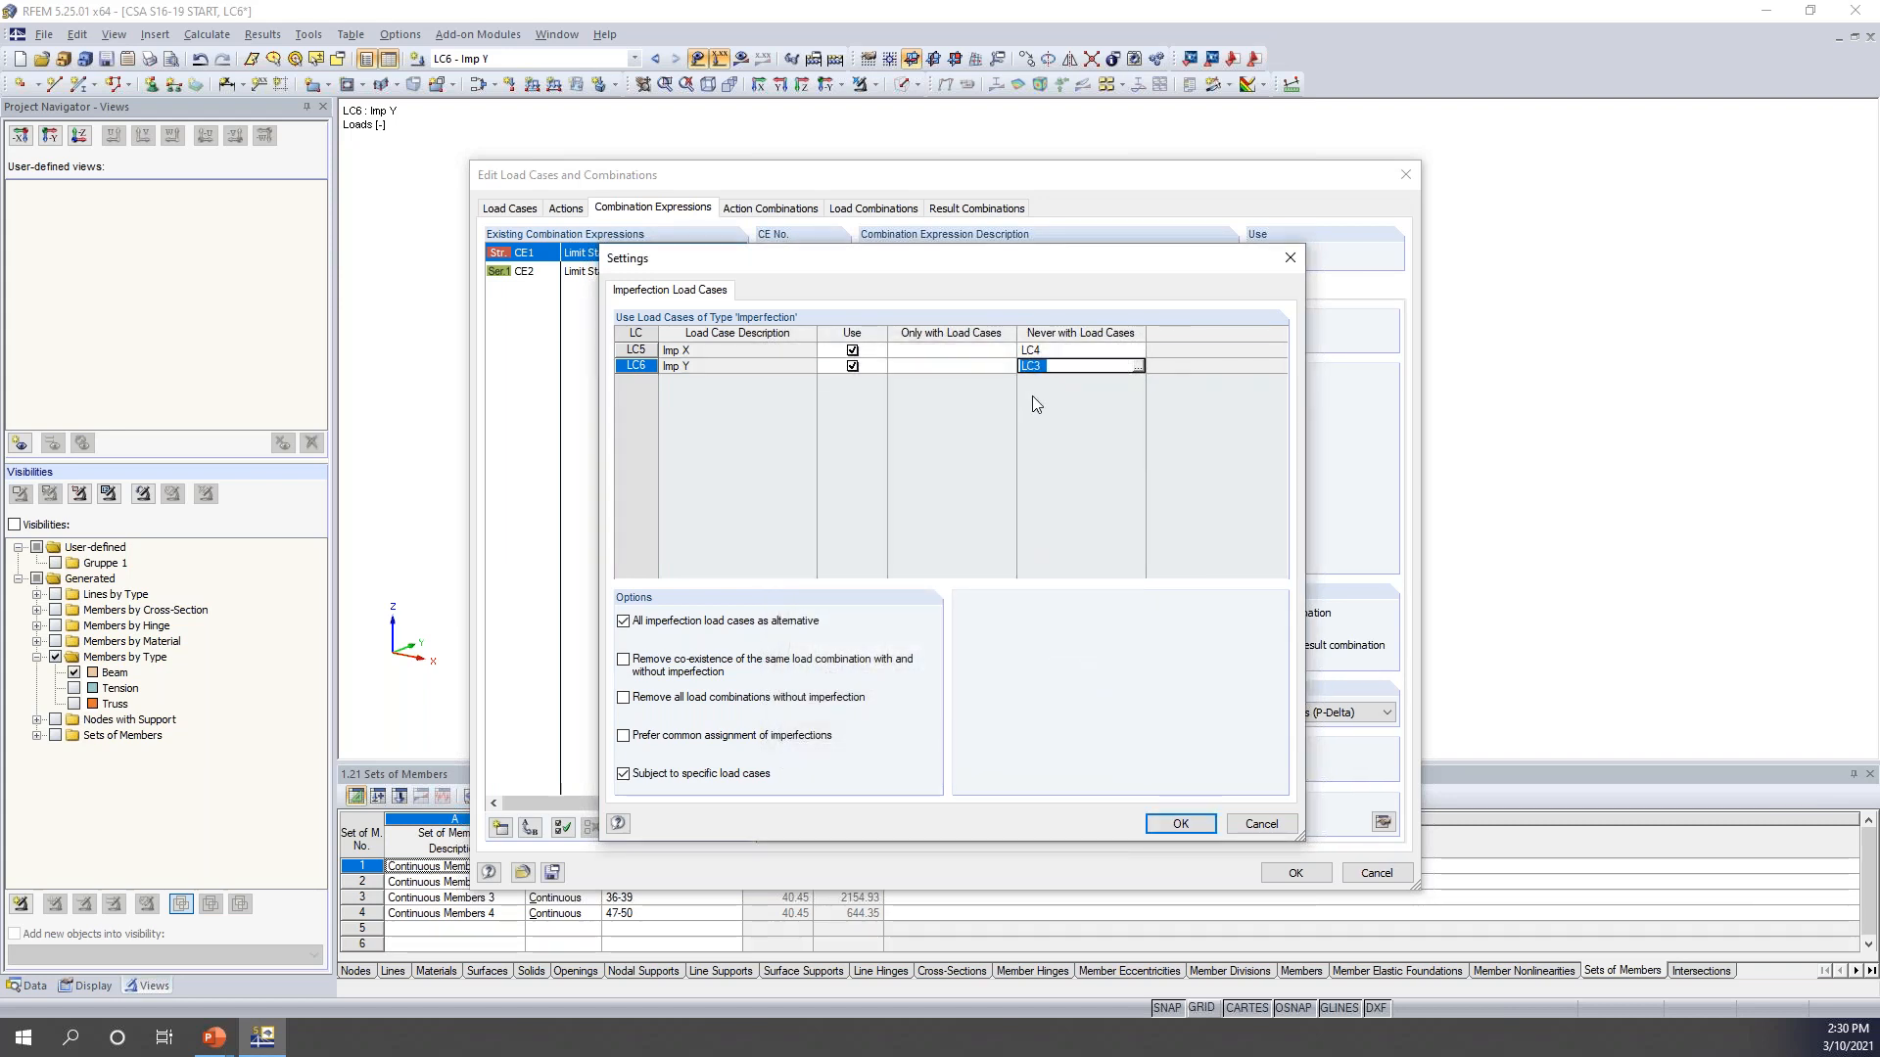
left_click(1168, 825)
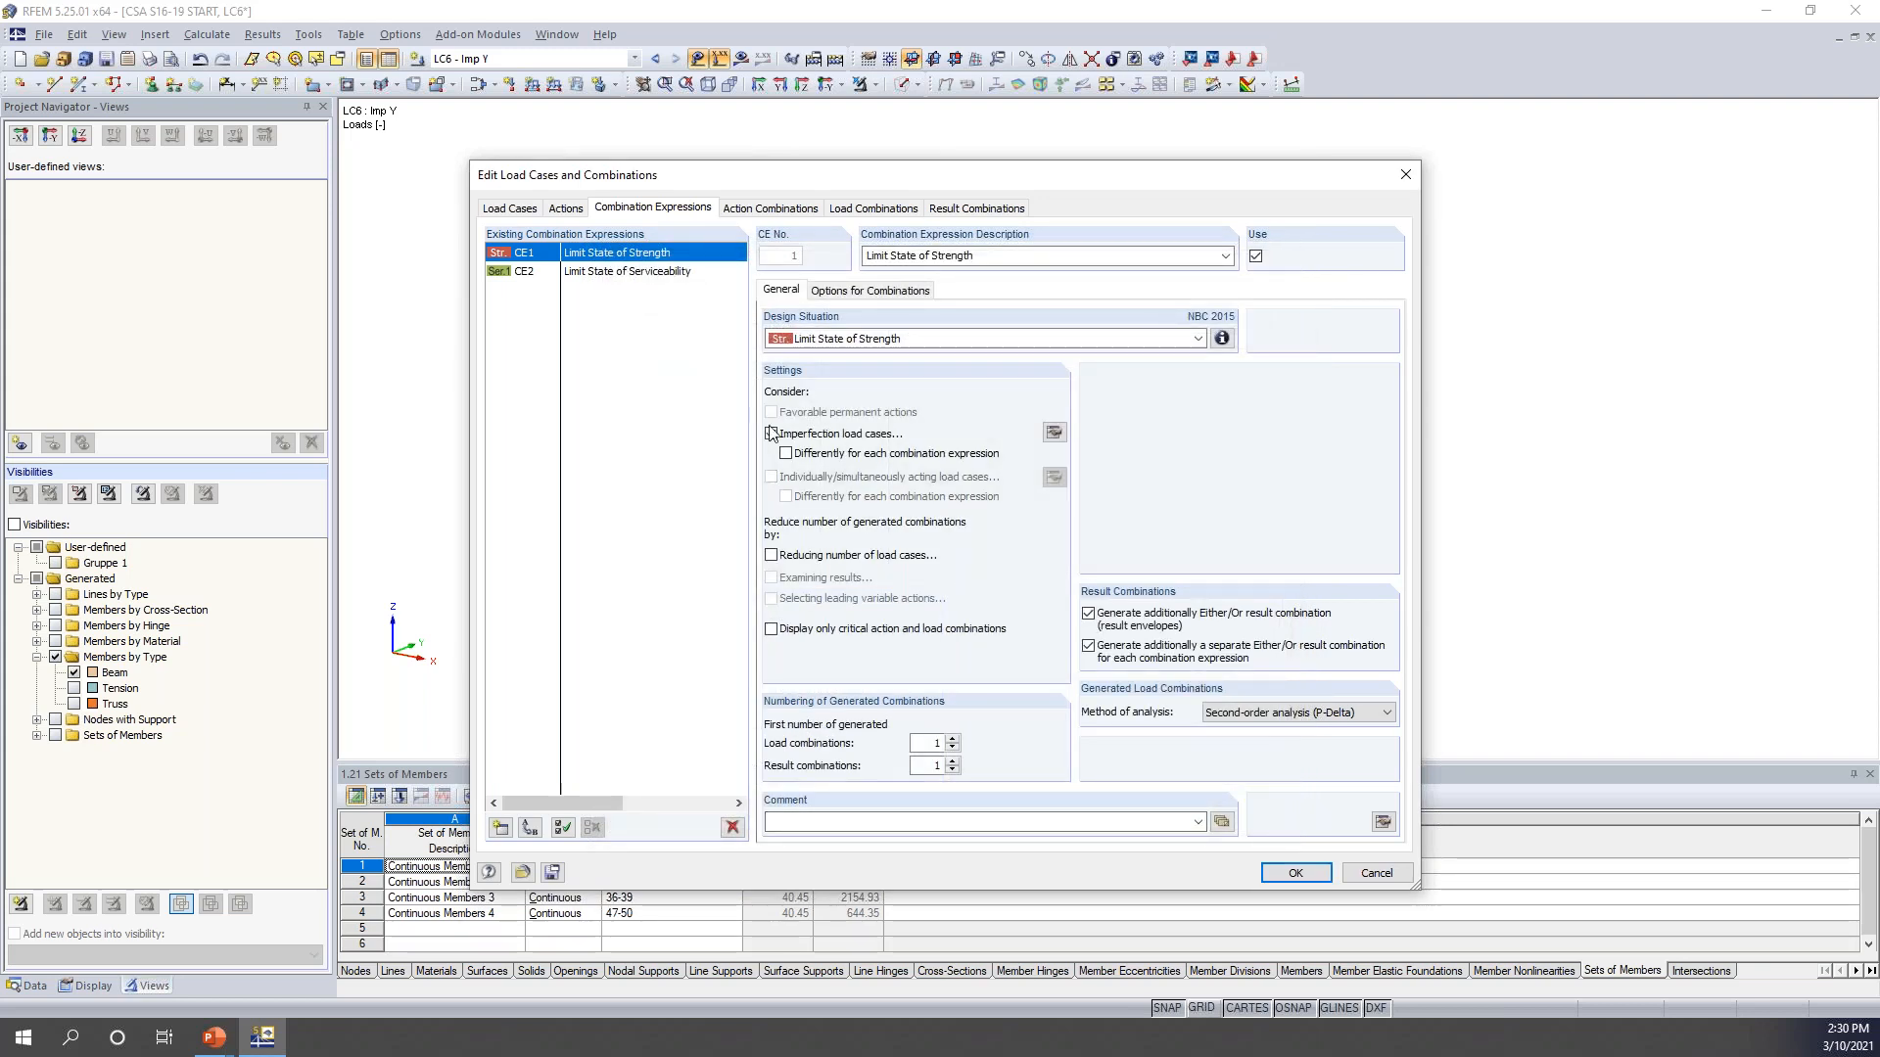
- Consider imperfection load cases differently for each combination expression and check the settings of CE2 Limit State of Serviceability
left_click(785, 454)
left_click(651, 279)
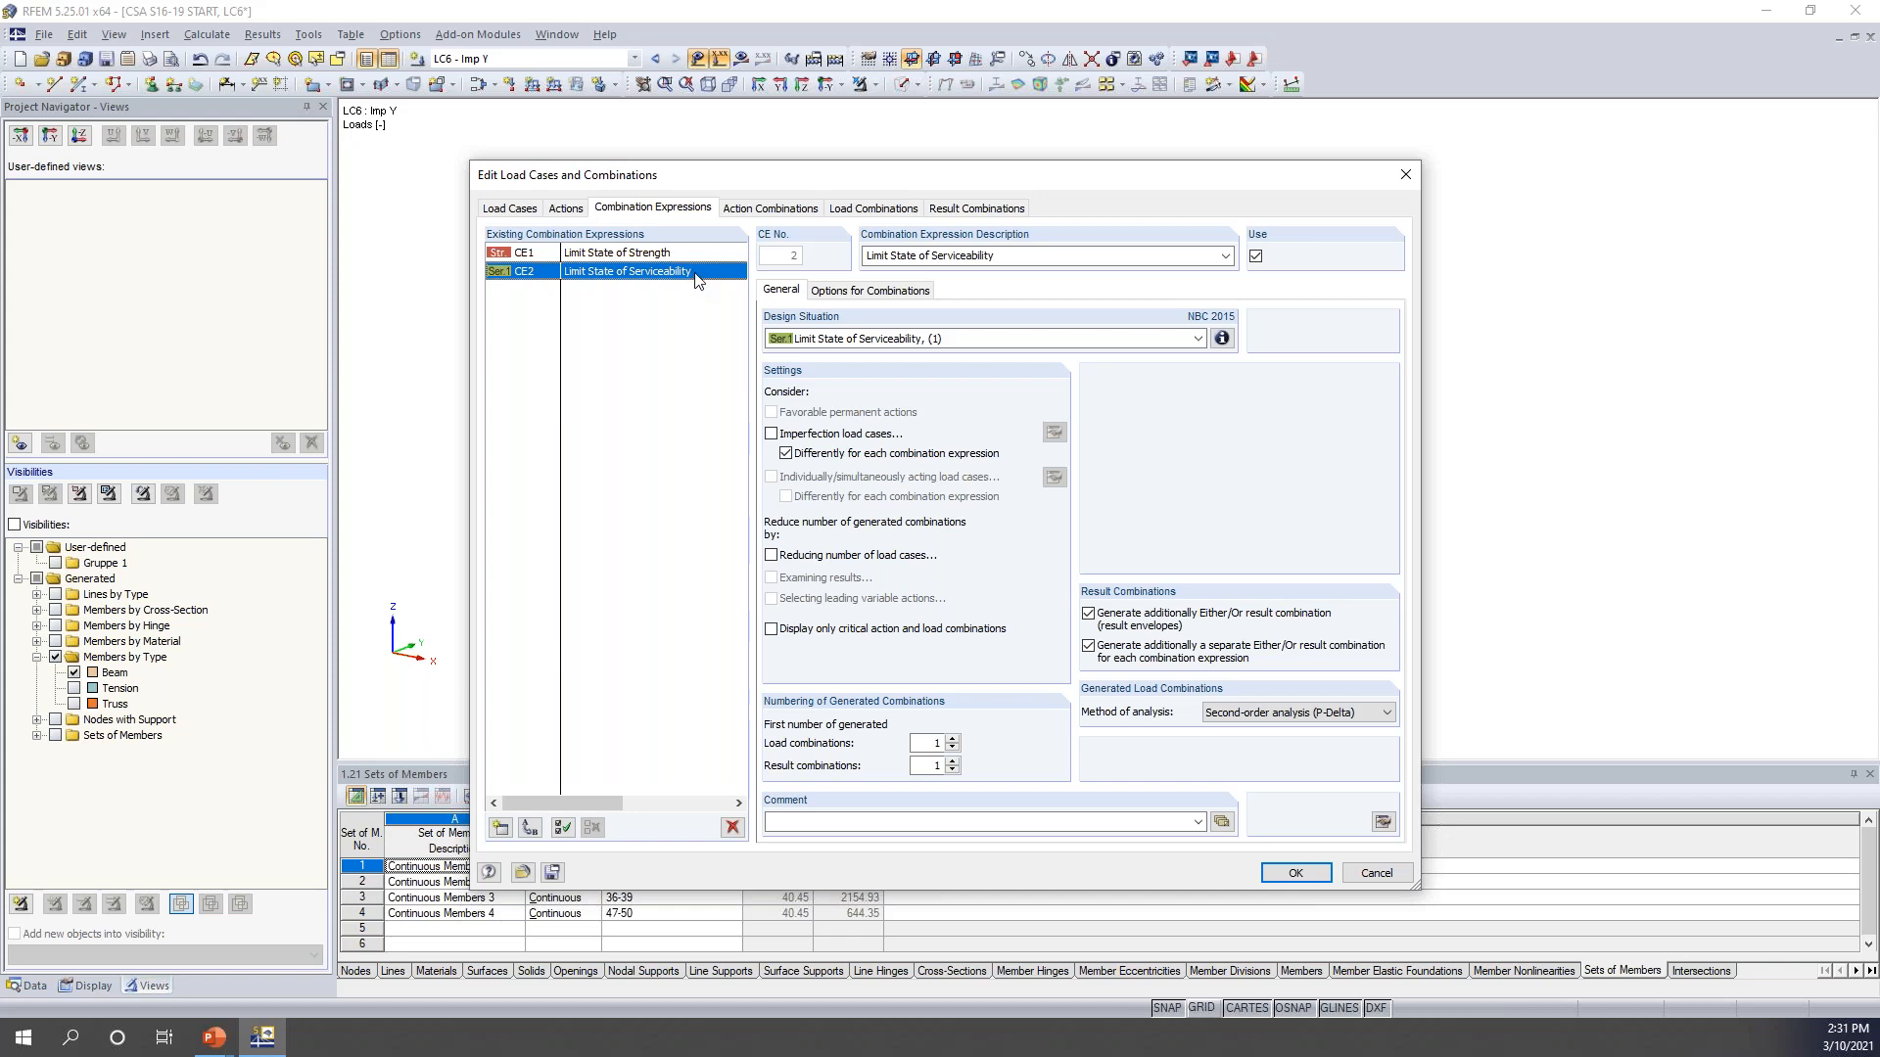
- Open the generated load combinations and check the load cases and factors contained in CO1, CO2 and CO3
left_click(862, 210)
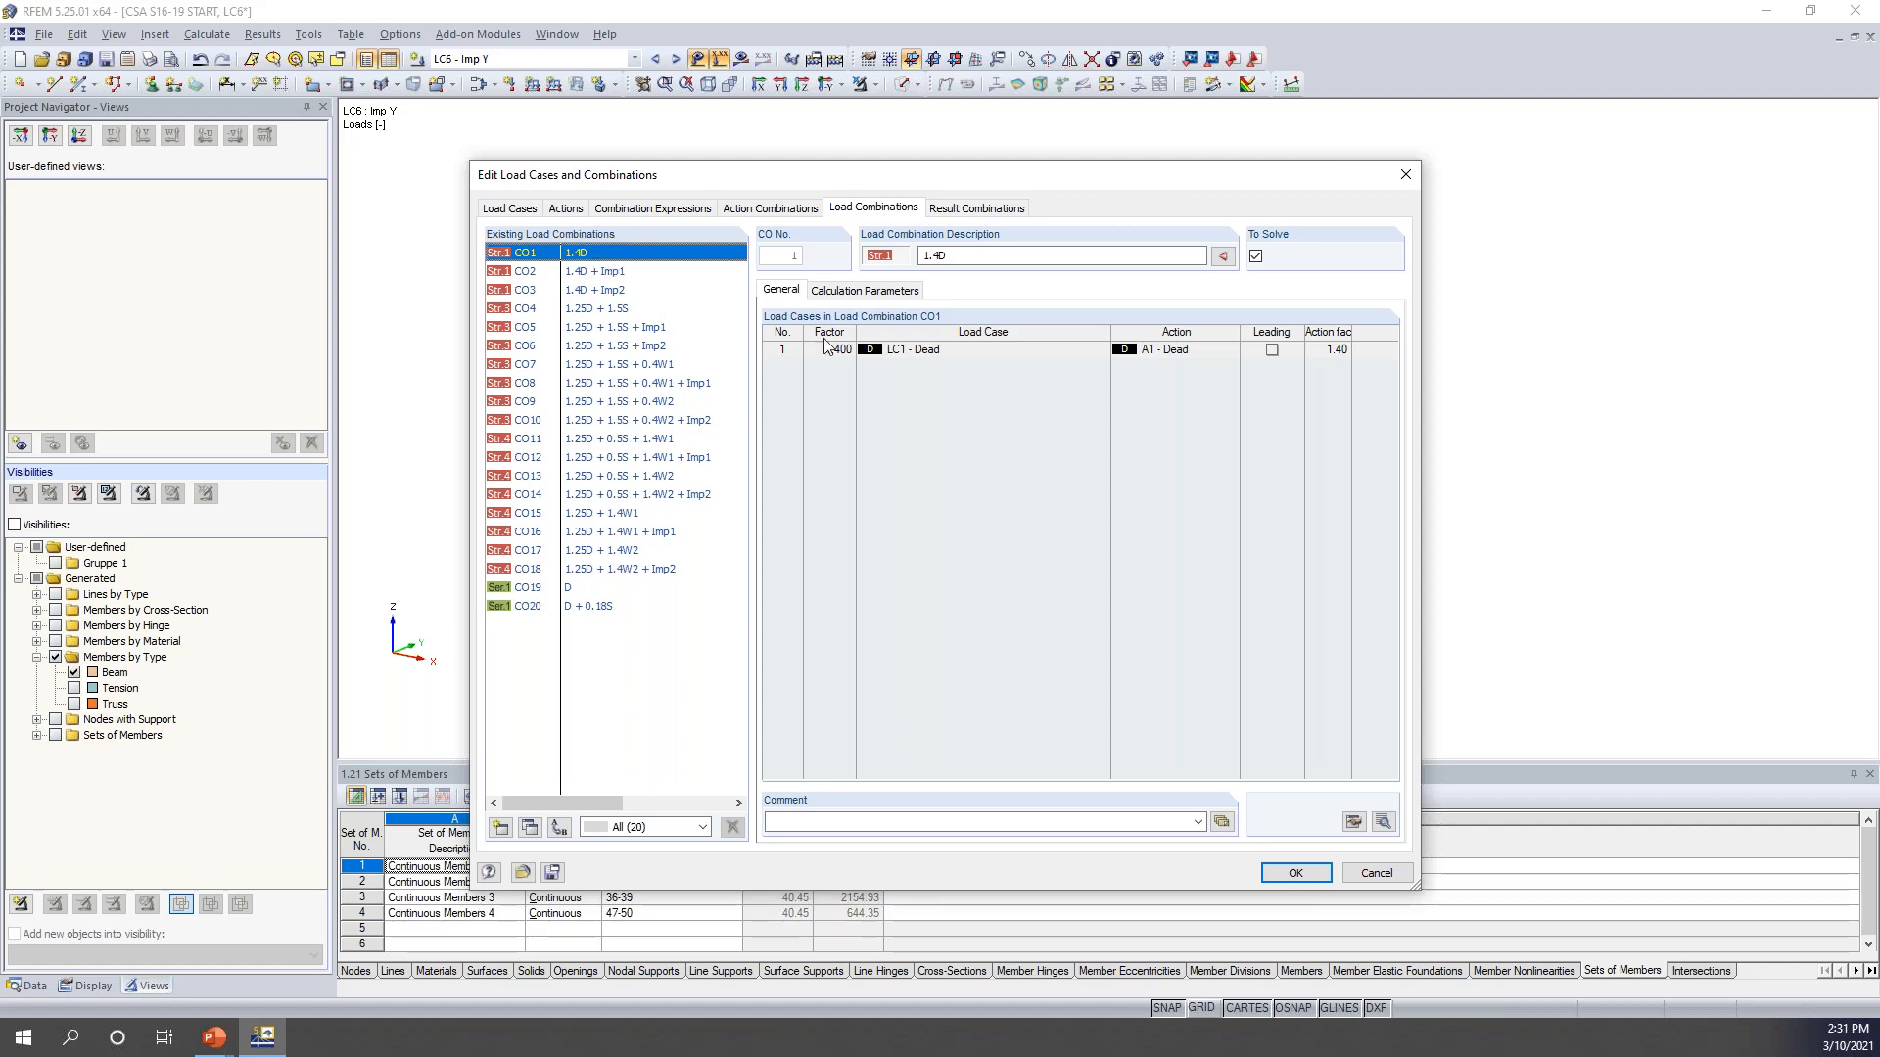
left_click(902, 351)
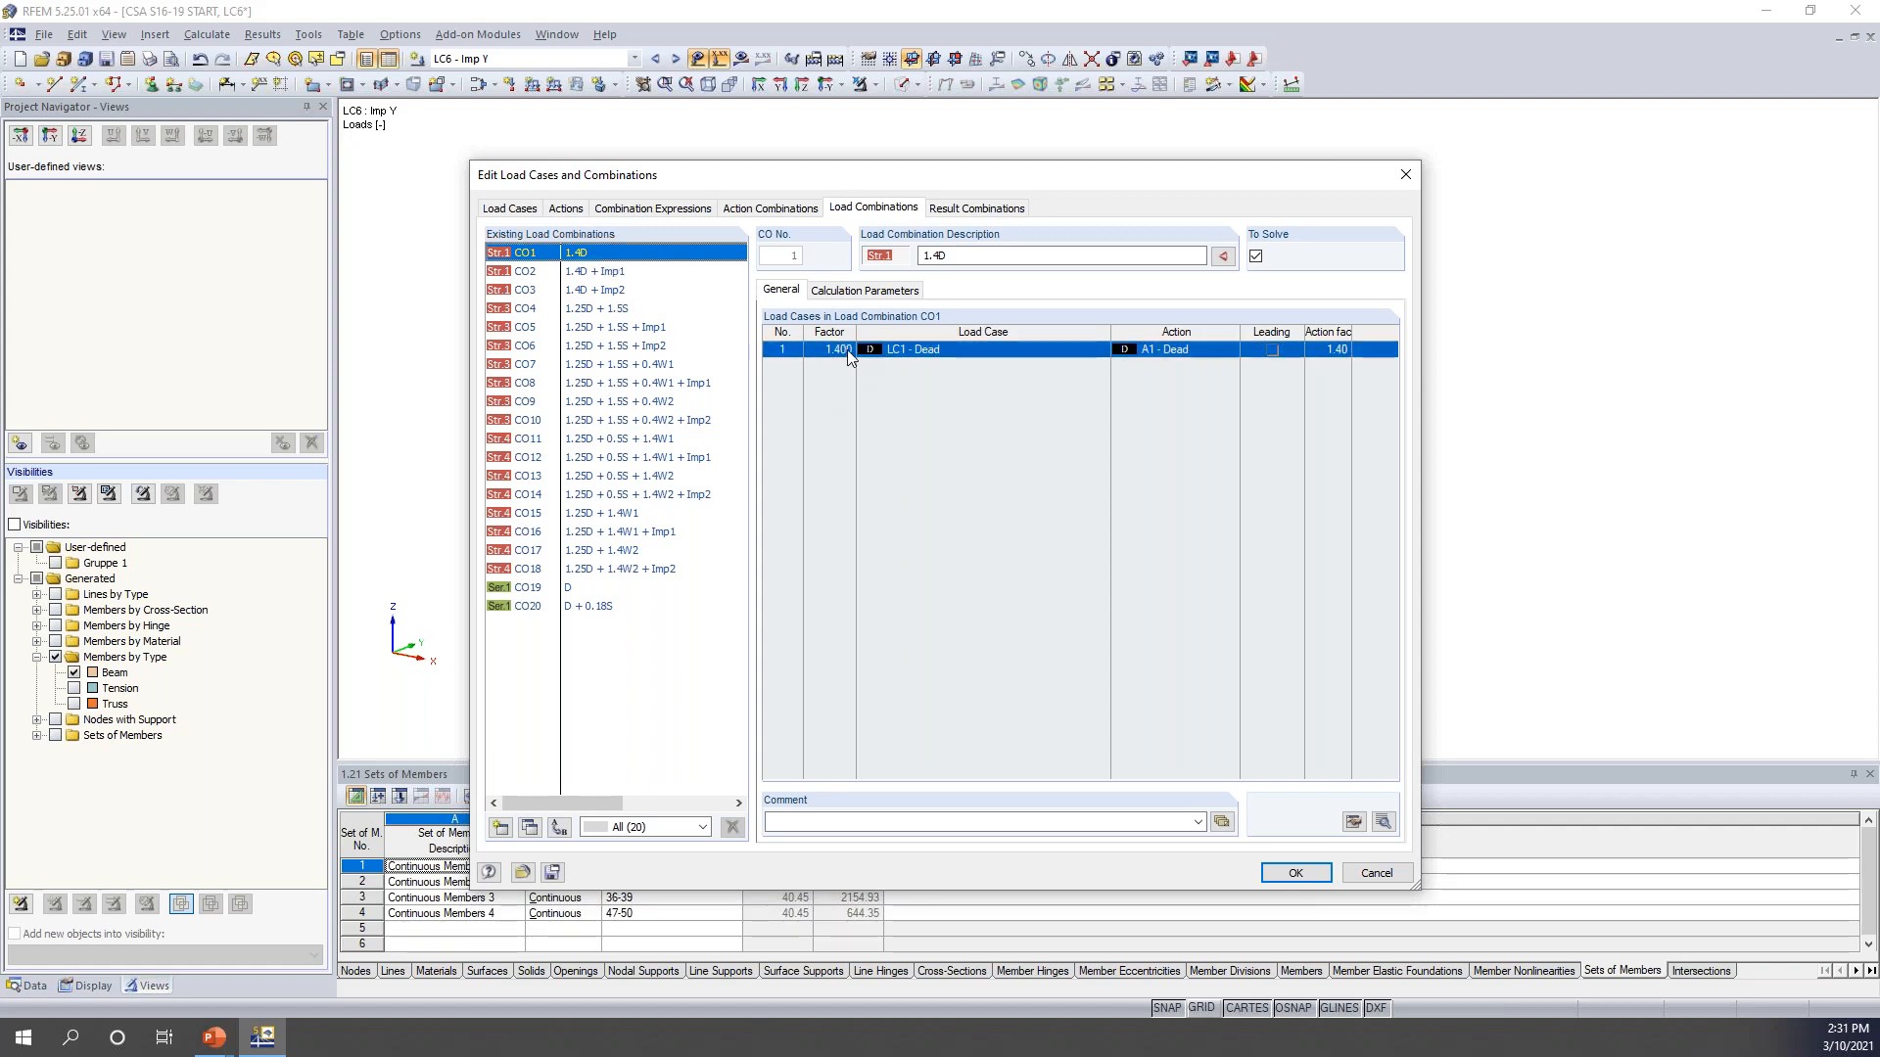
left_click(578, 274)
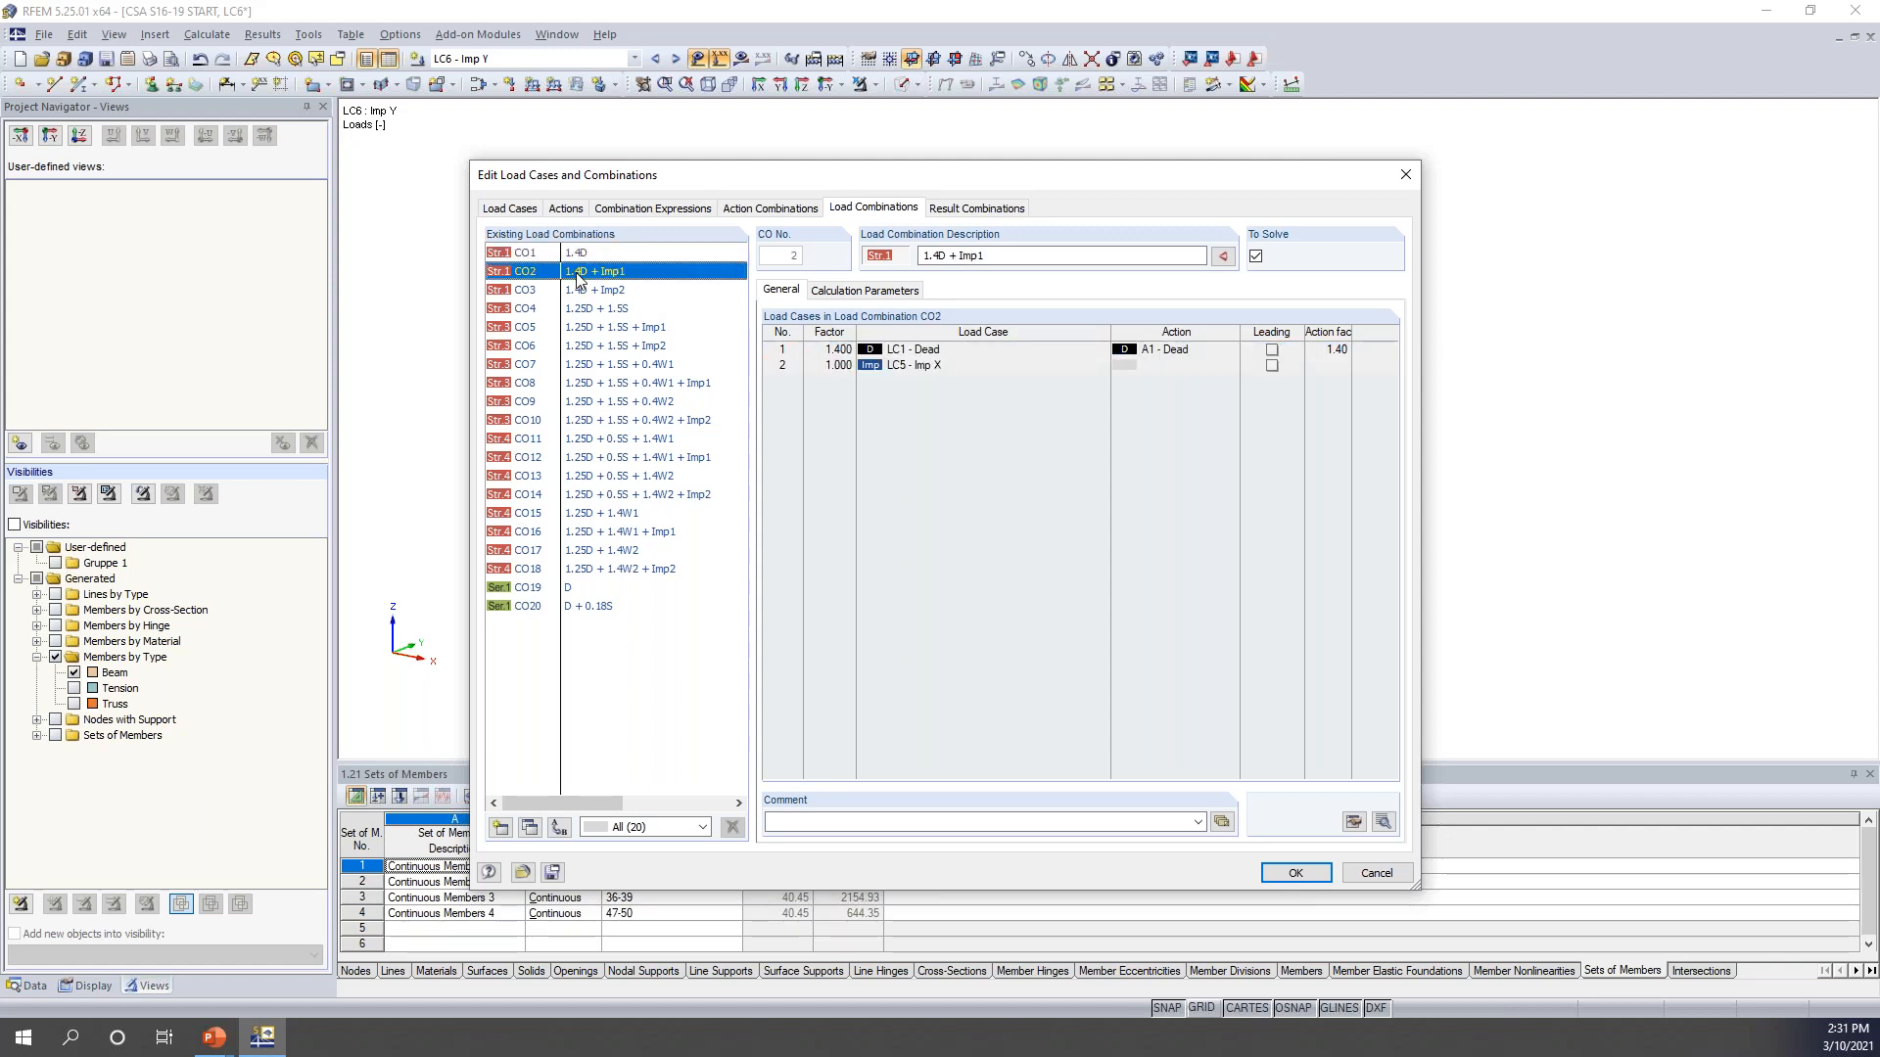
left_click(837, 368)
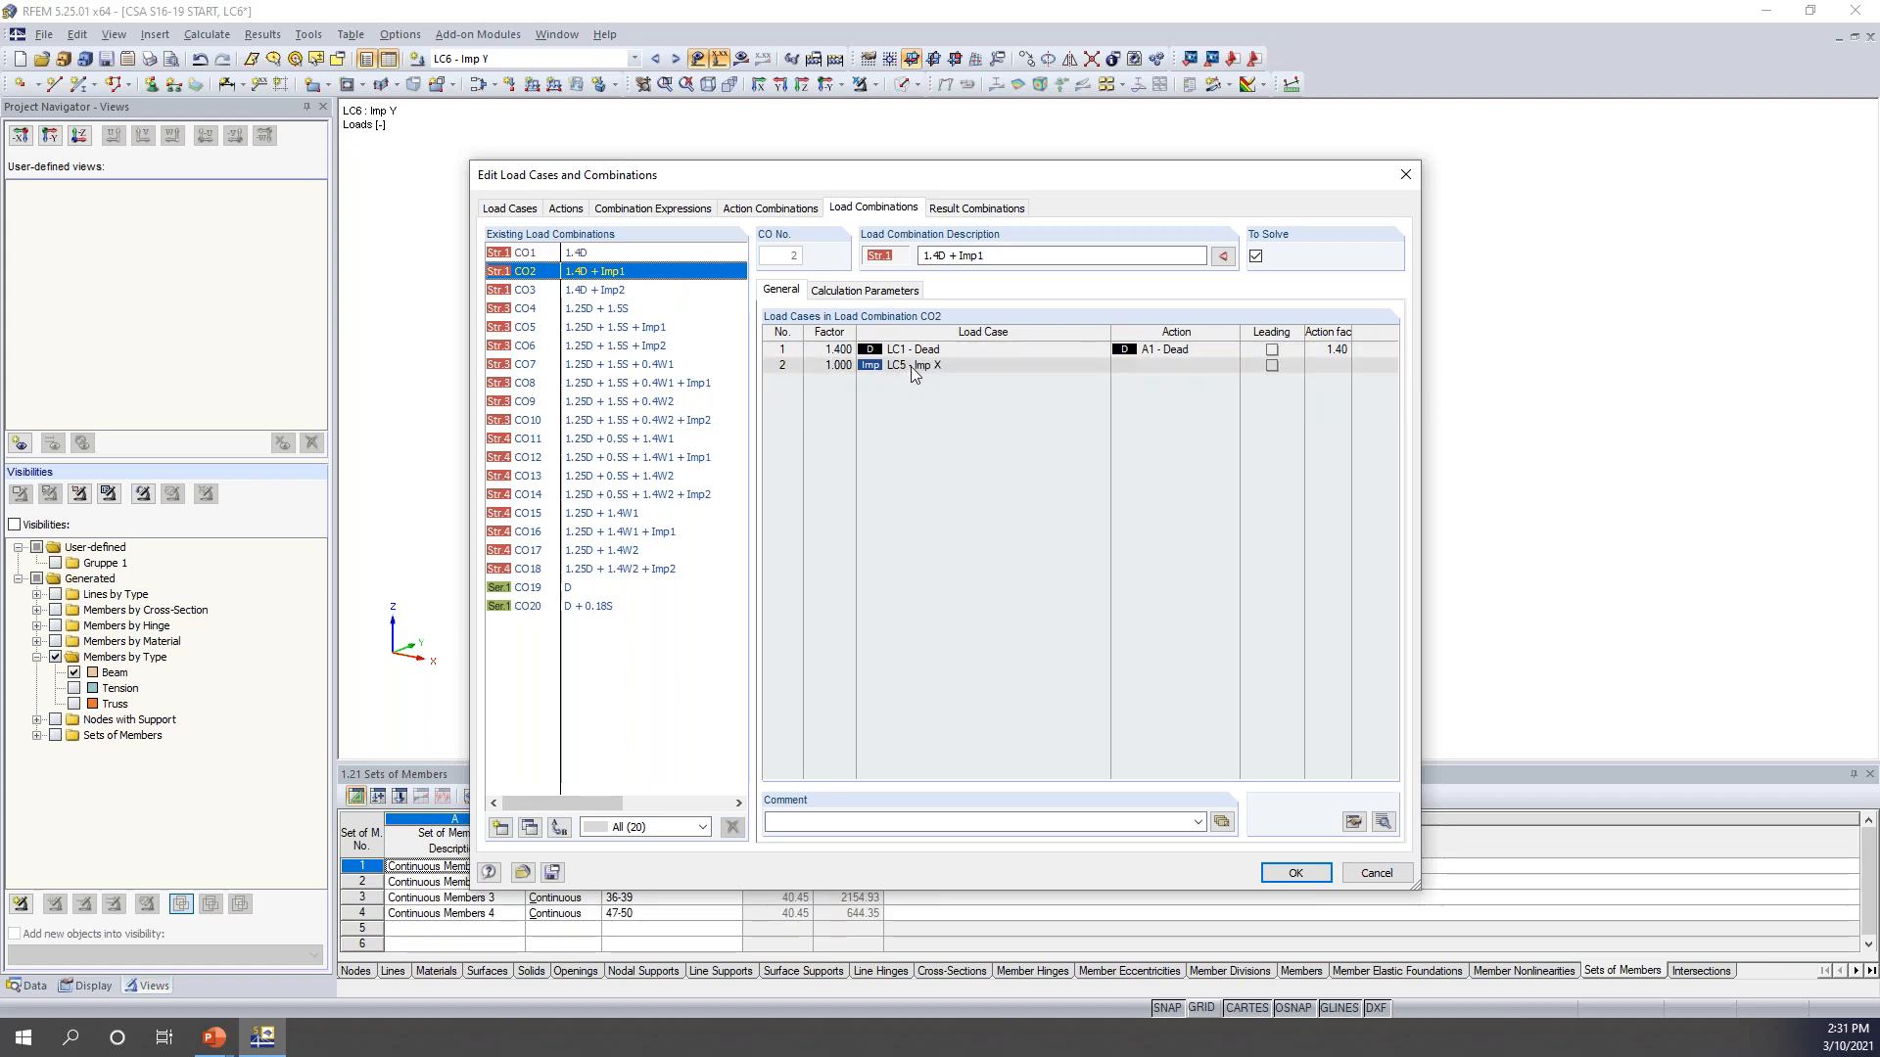
left_click(614, 292)
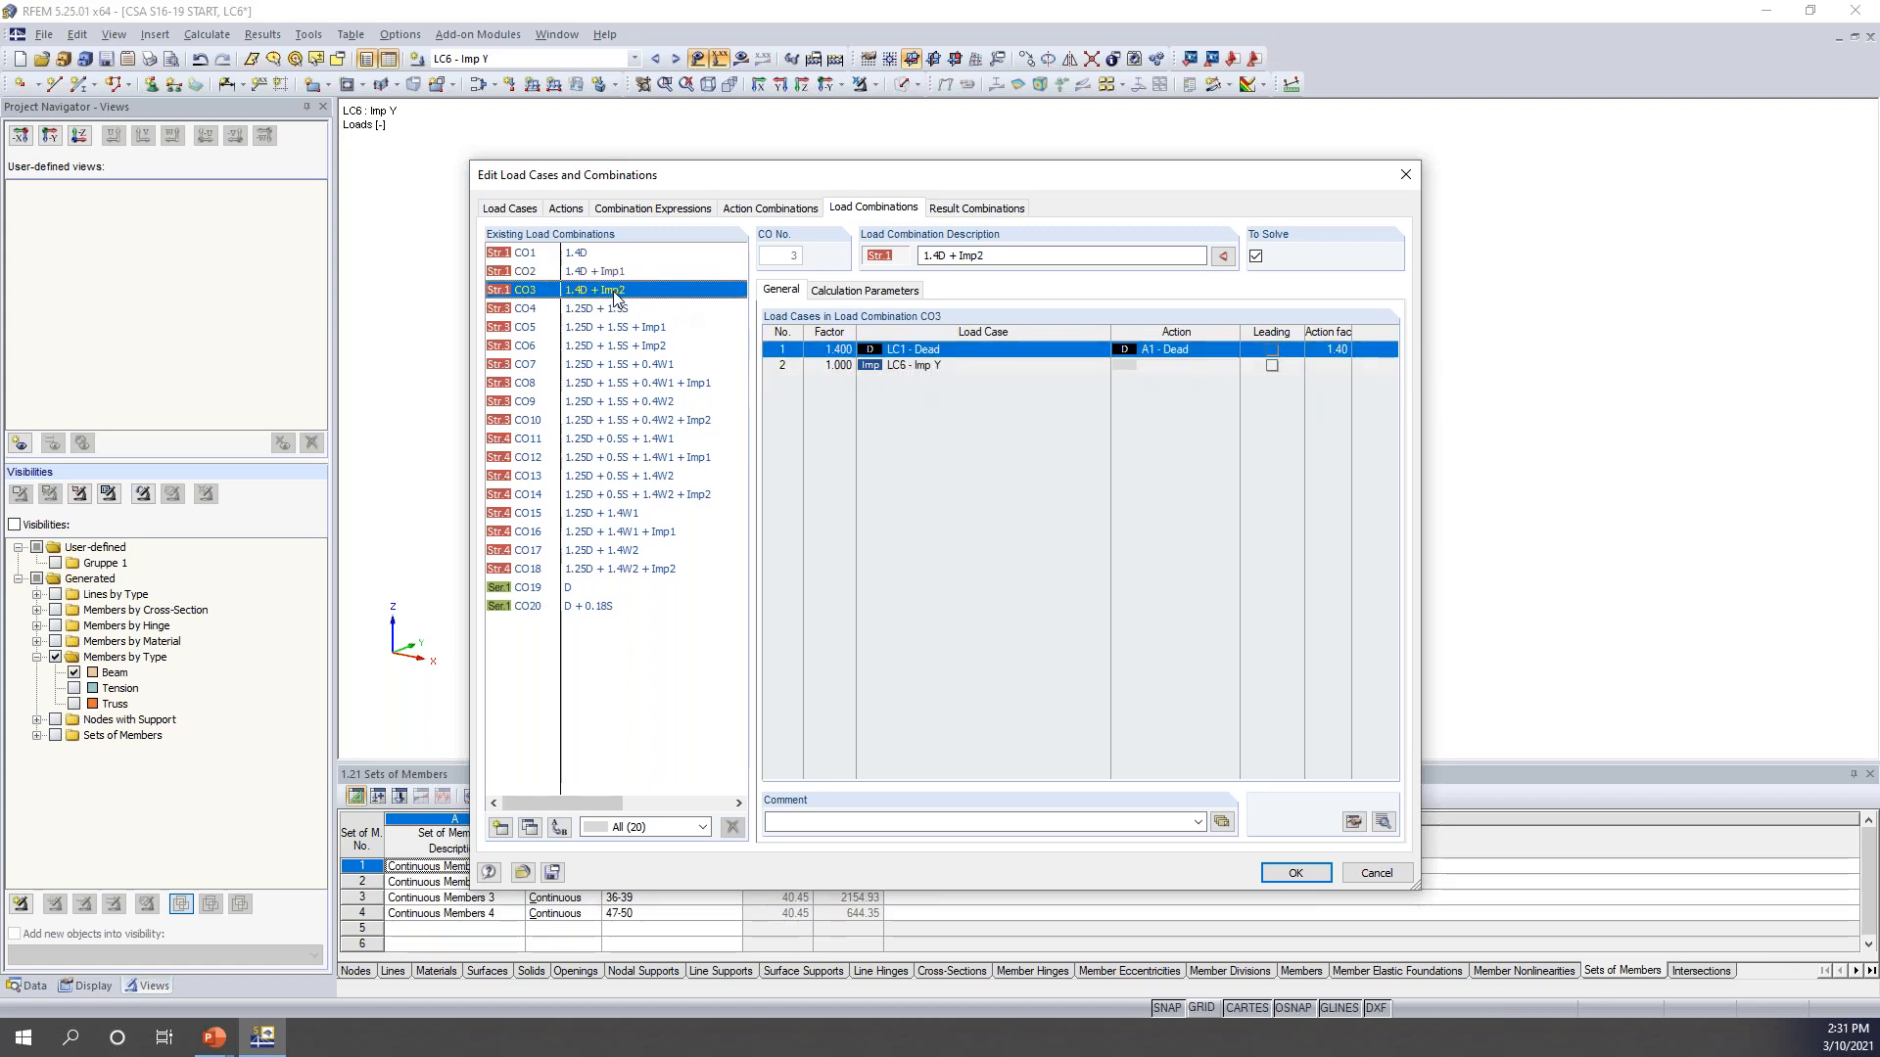
left_click(891, 368)
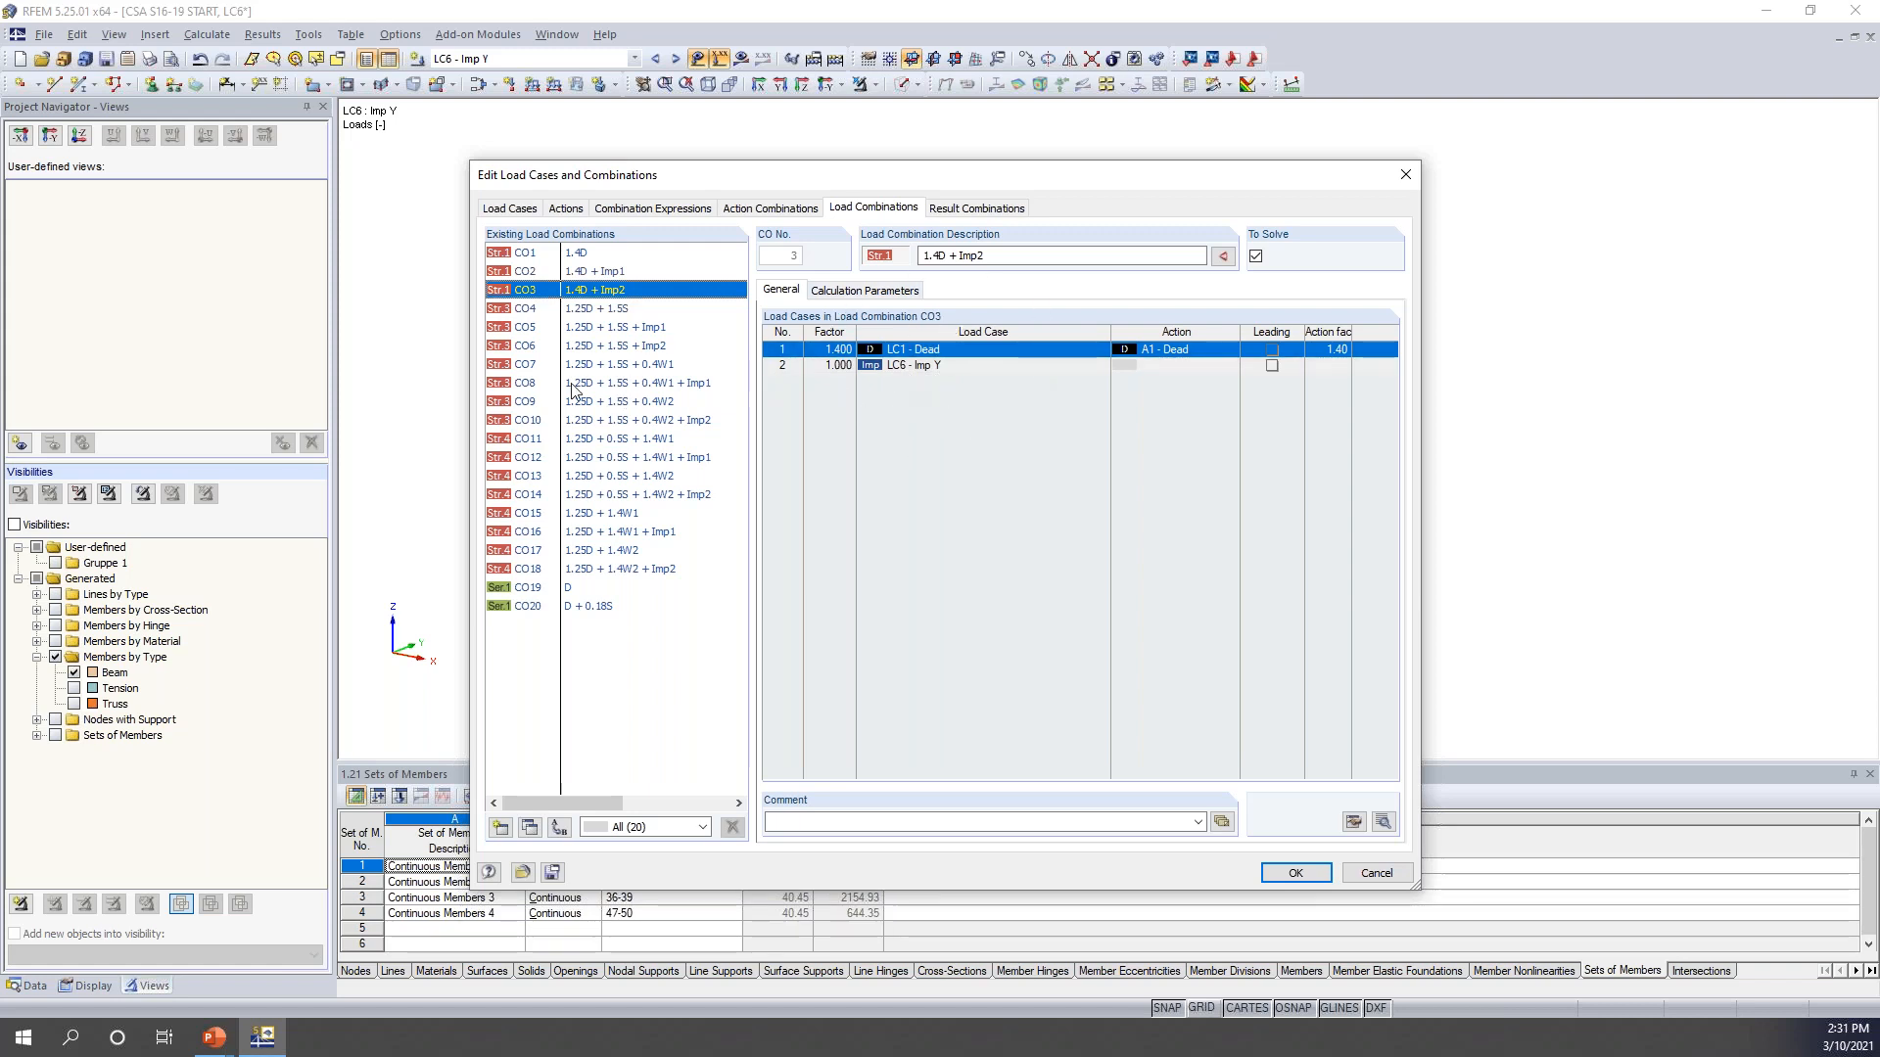
- Review the wind combinations CO7 to CO10 and serviceability combinations CO19 and CO20, and accept the load cases and combinations
left_click(597, 370)
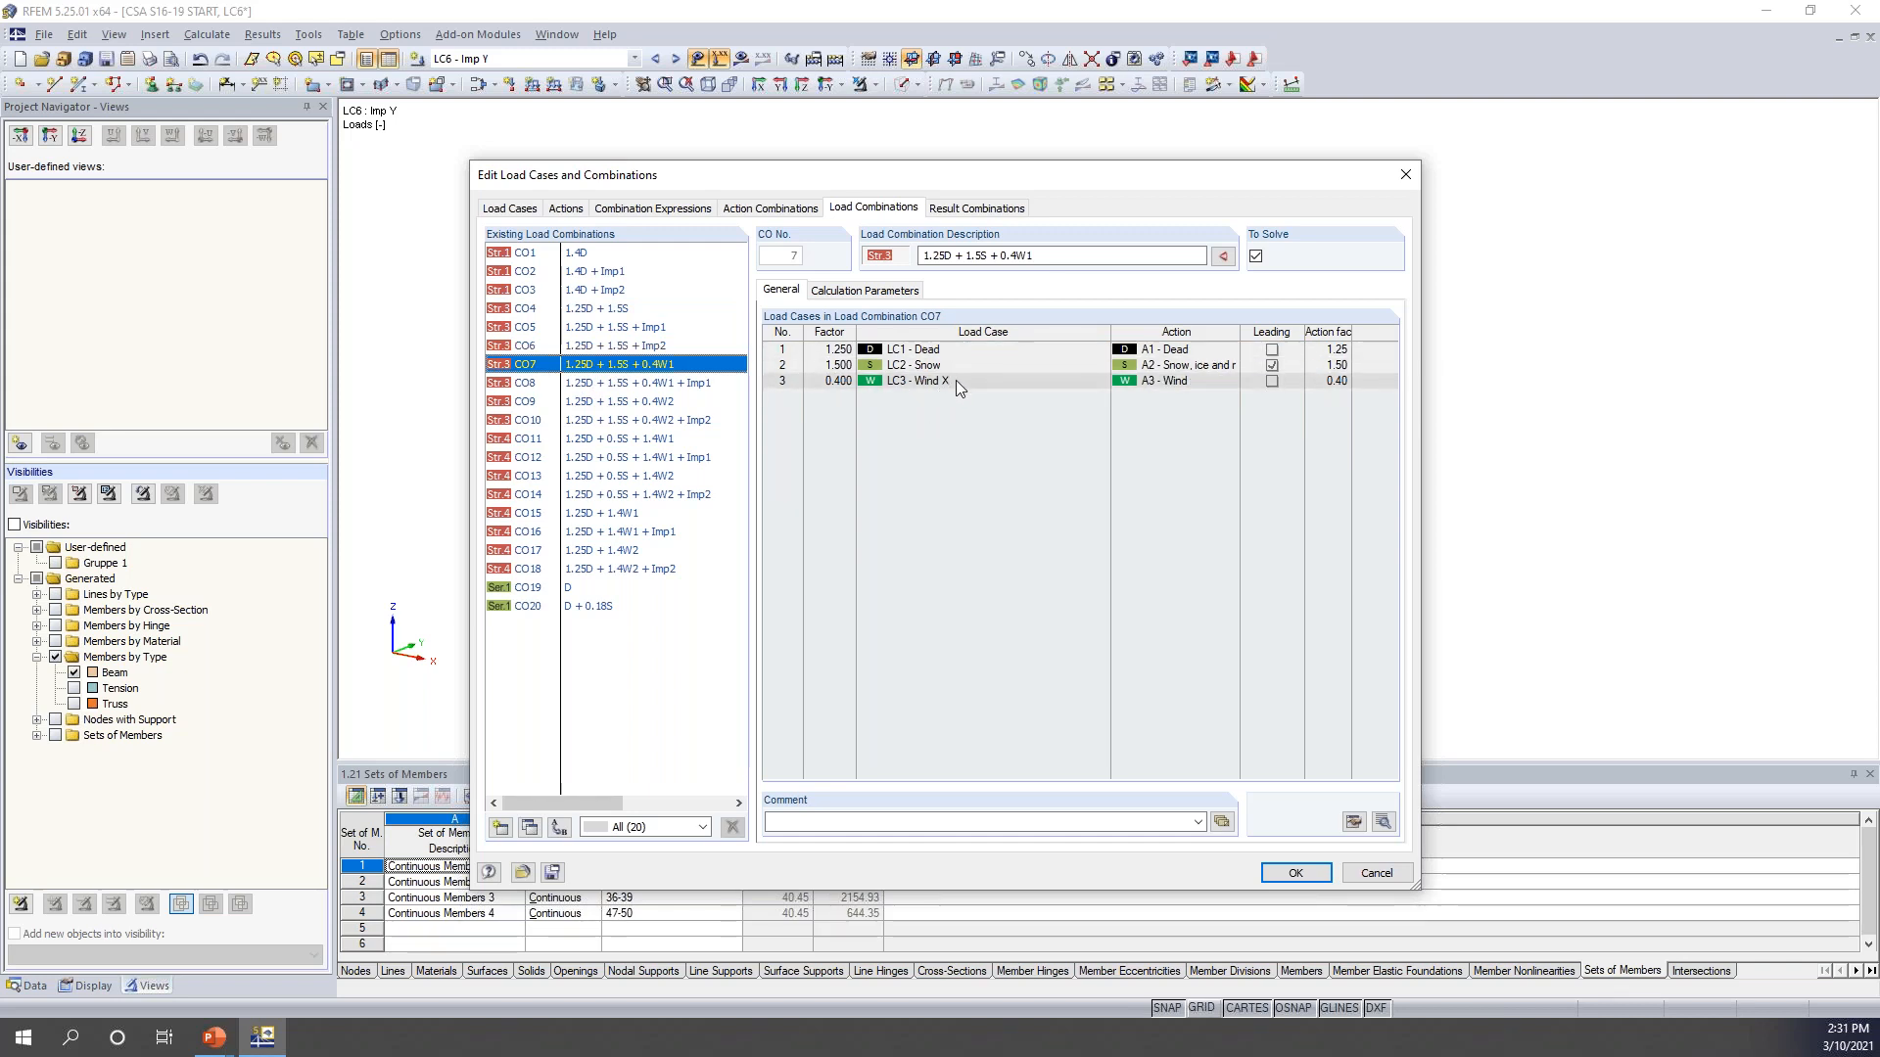
left_click(698, 385)
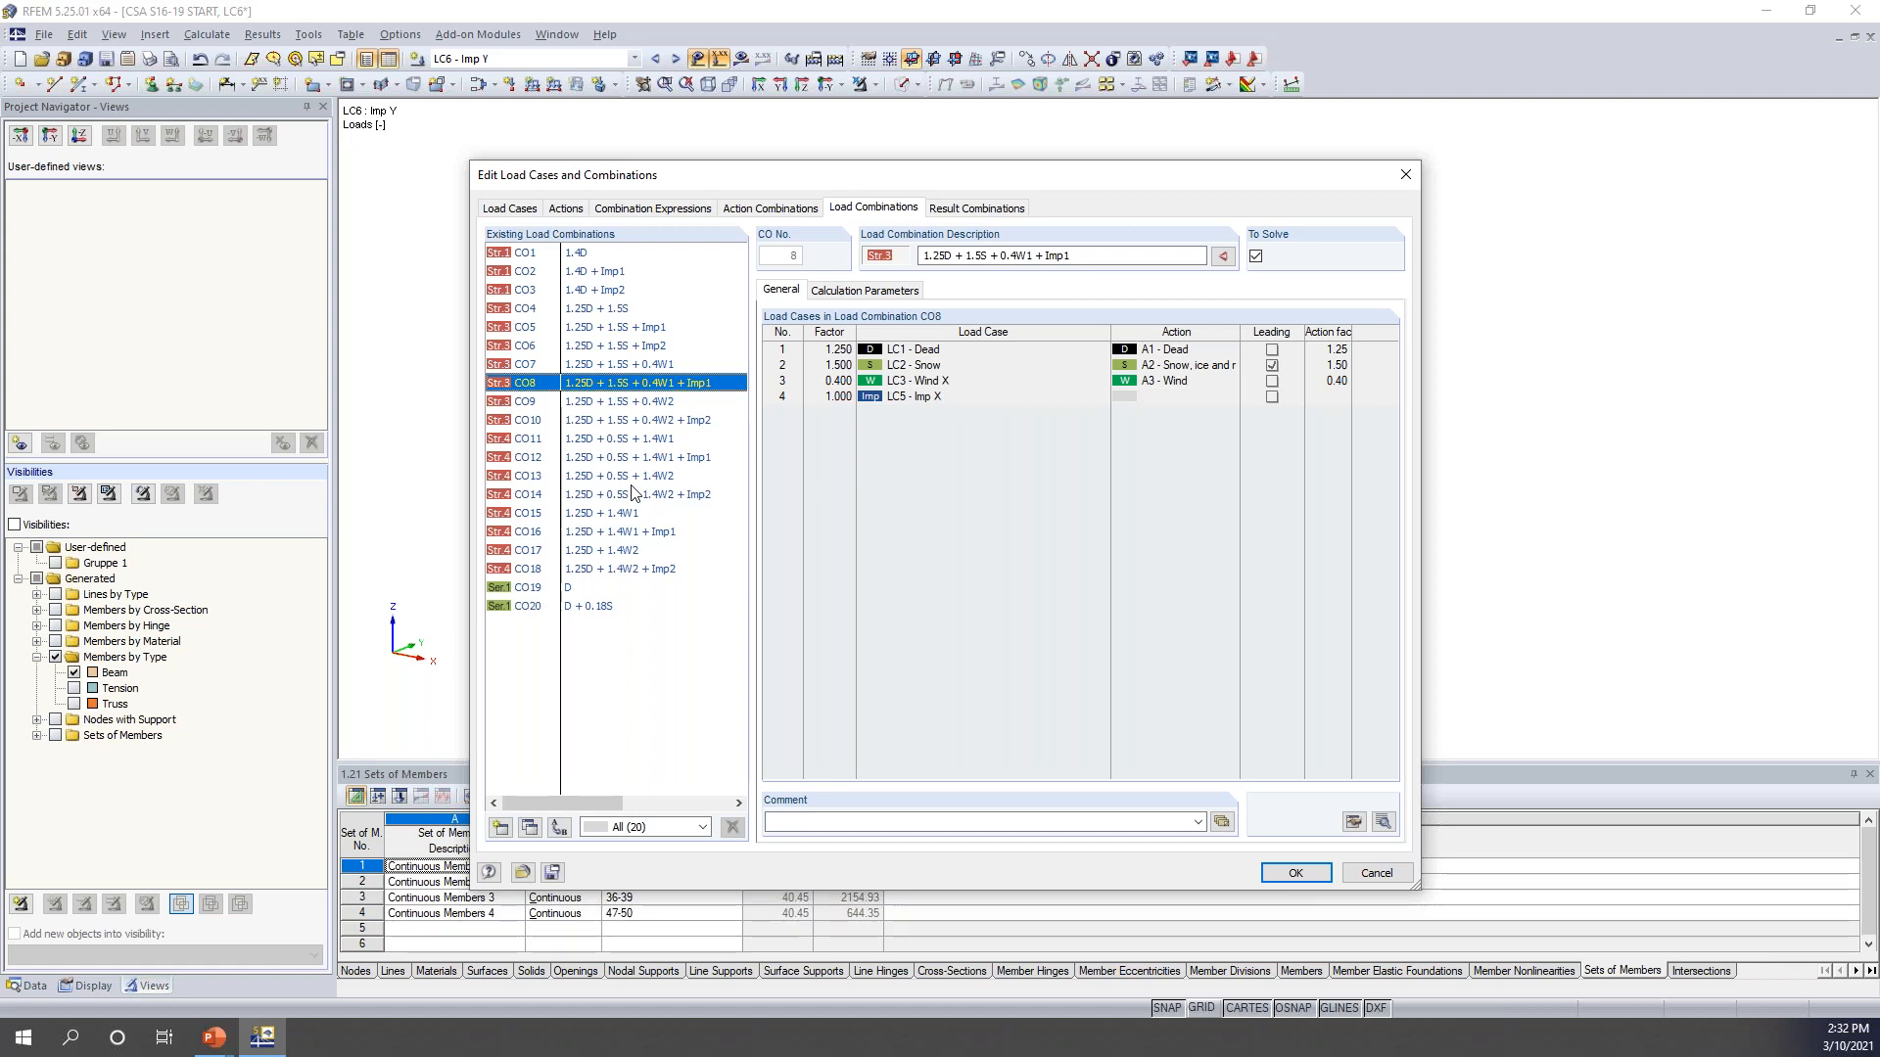
left_click(651, 401)
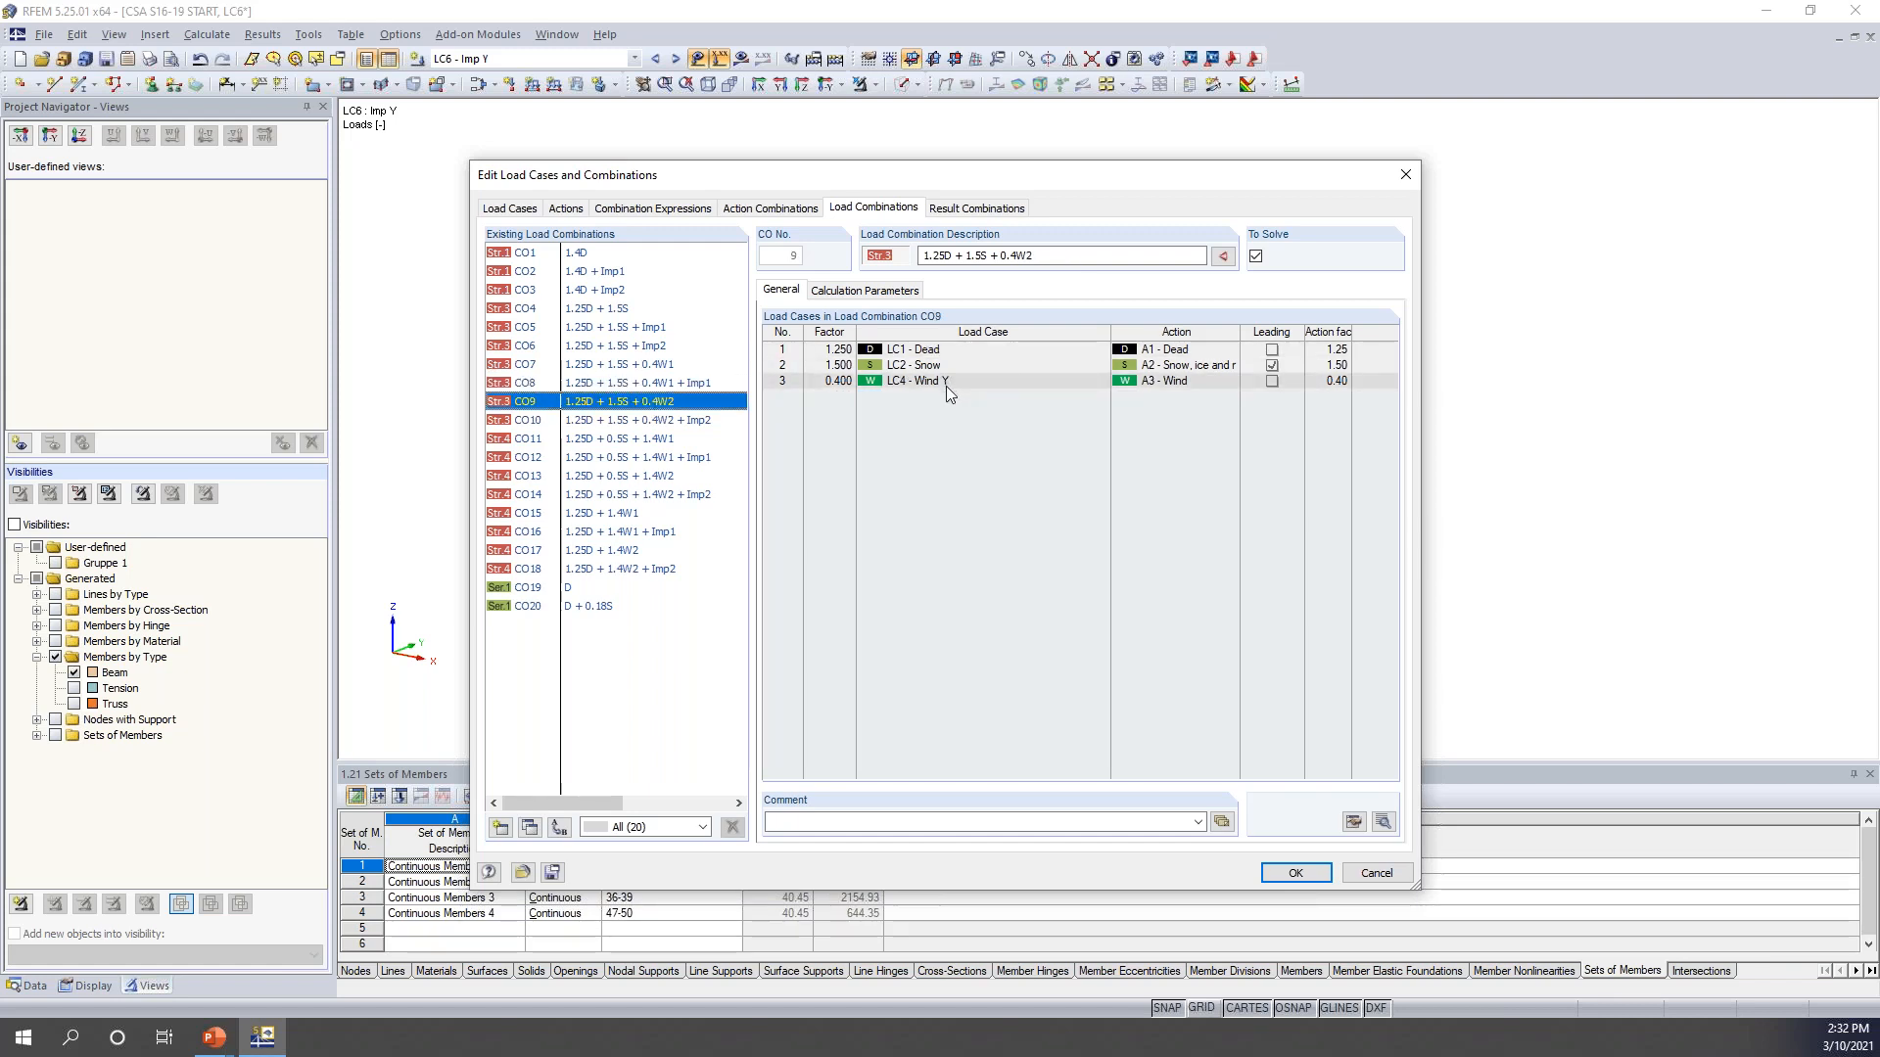
left_click(711, 421)
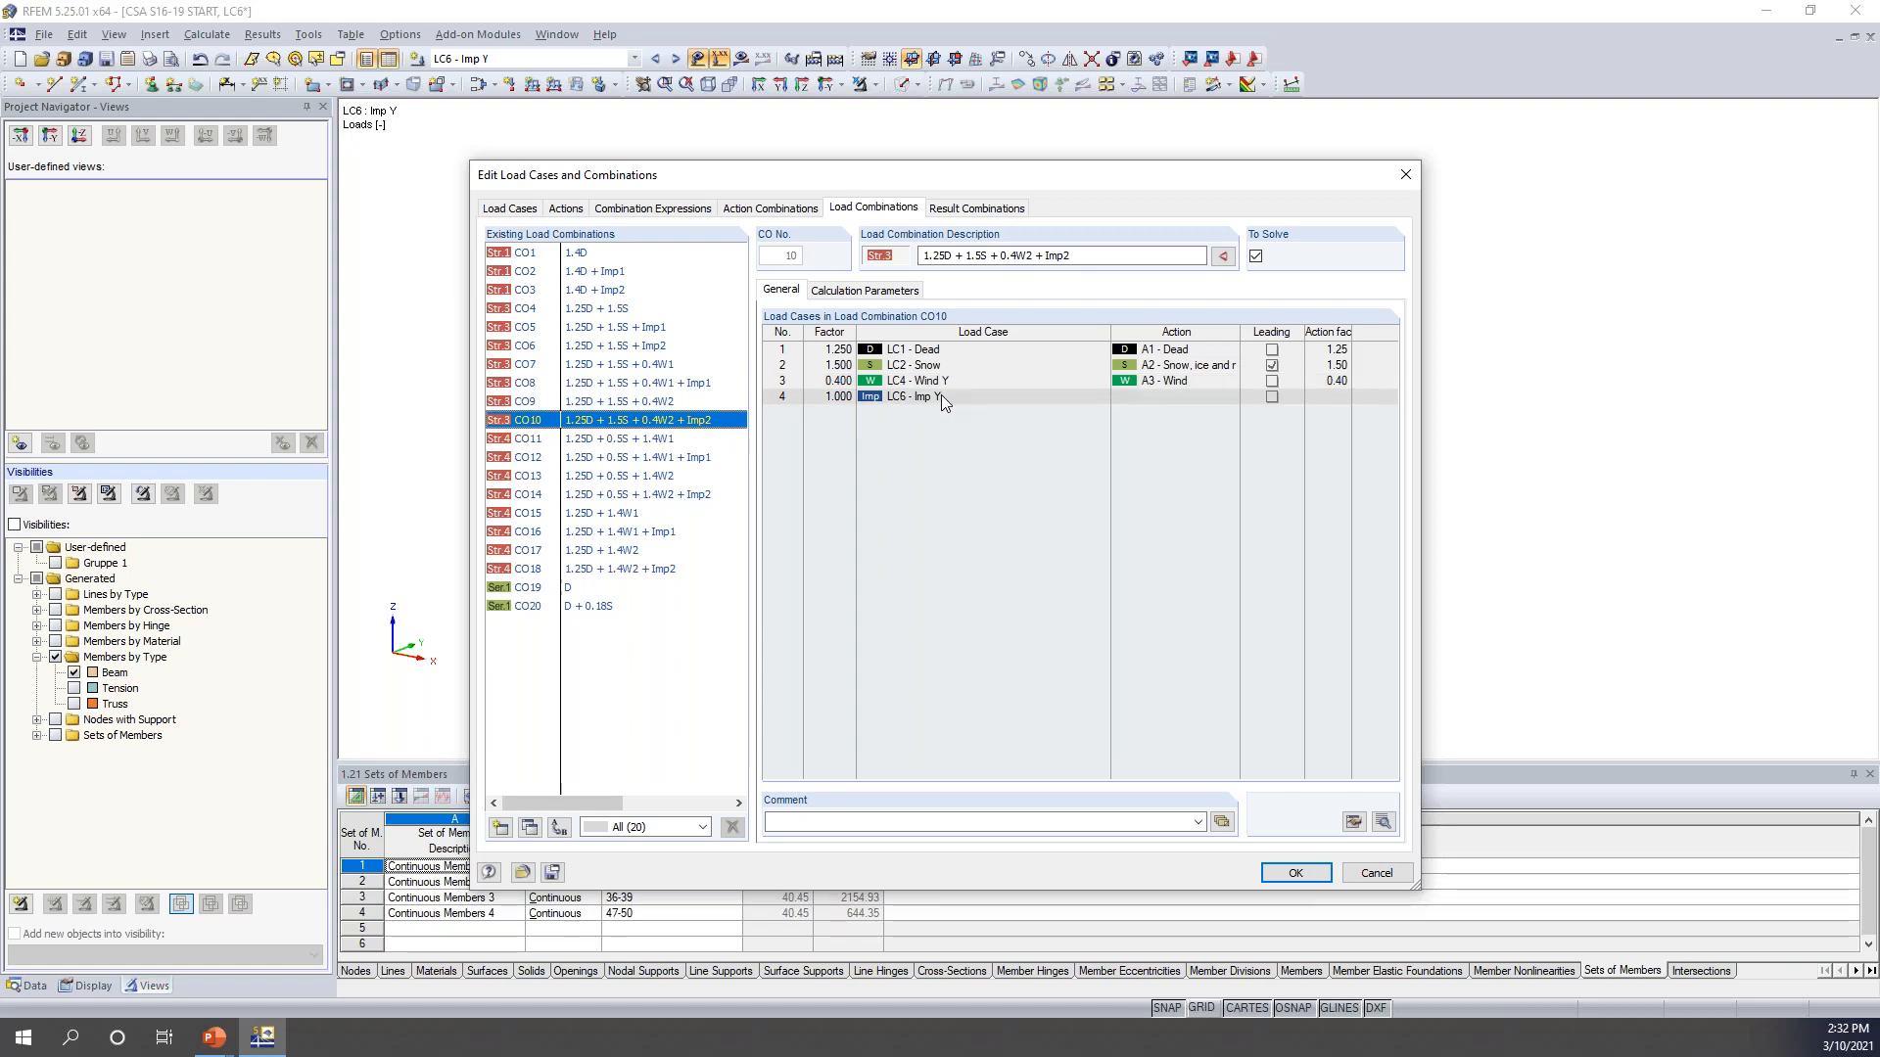
left_click(574, 589)
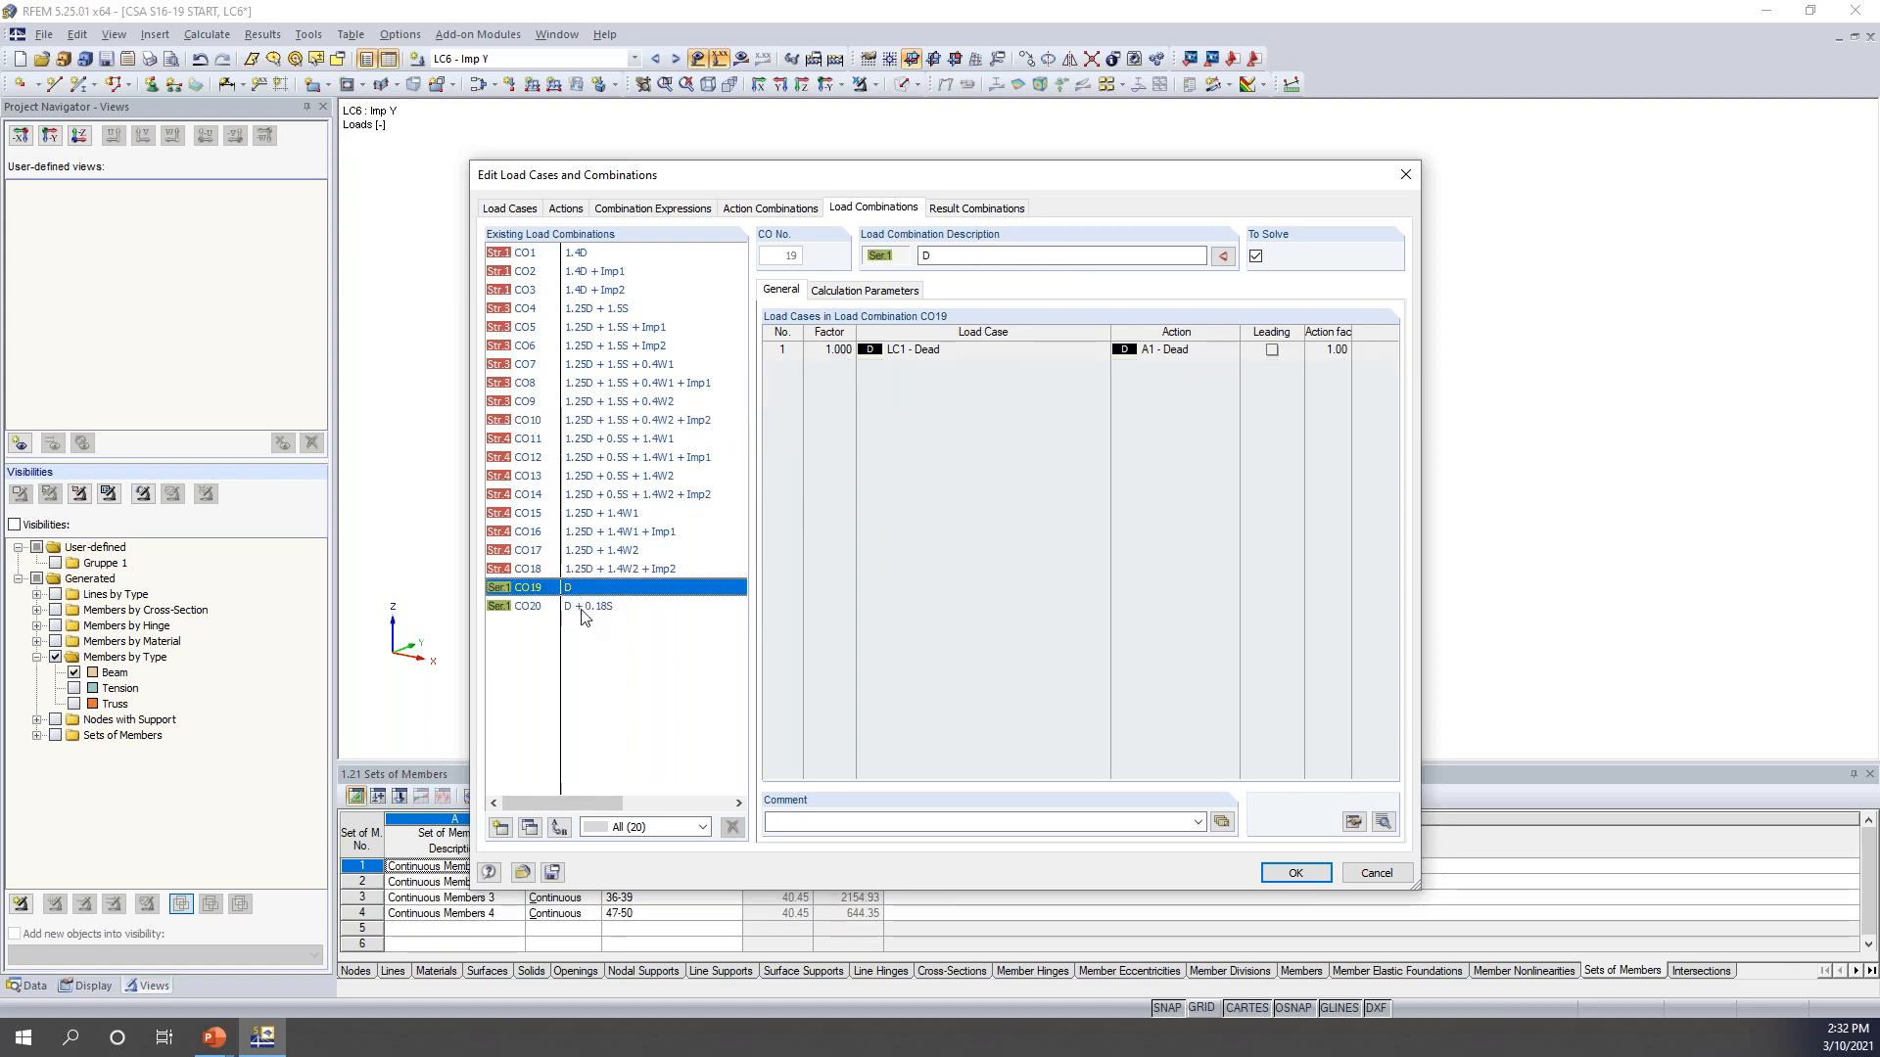
left_click(581, 608)
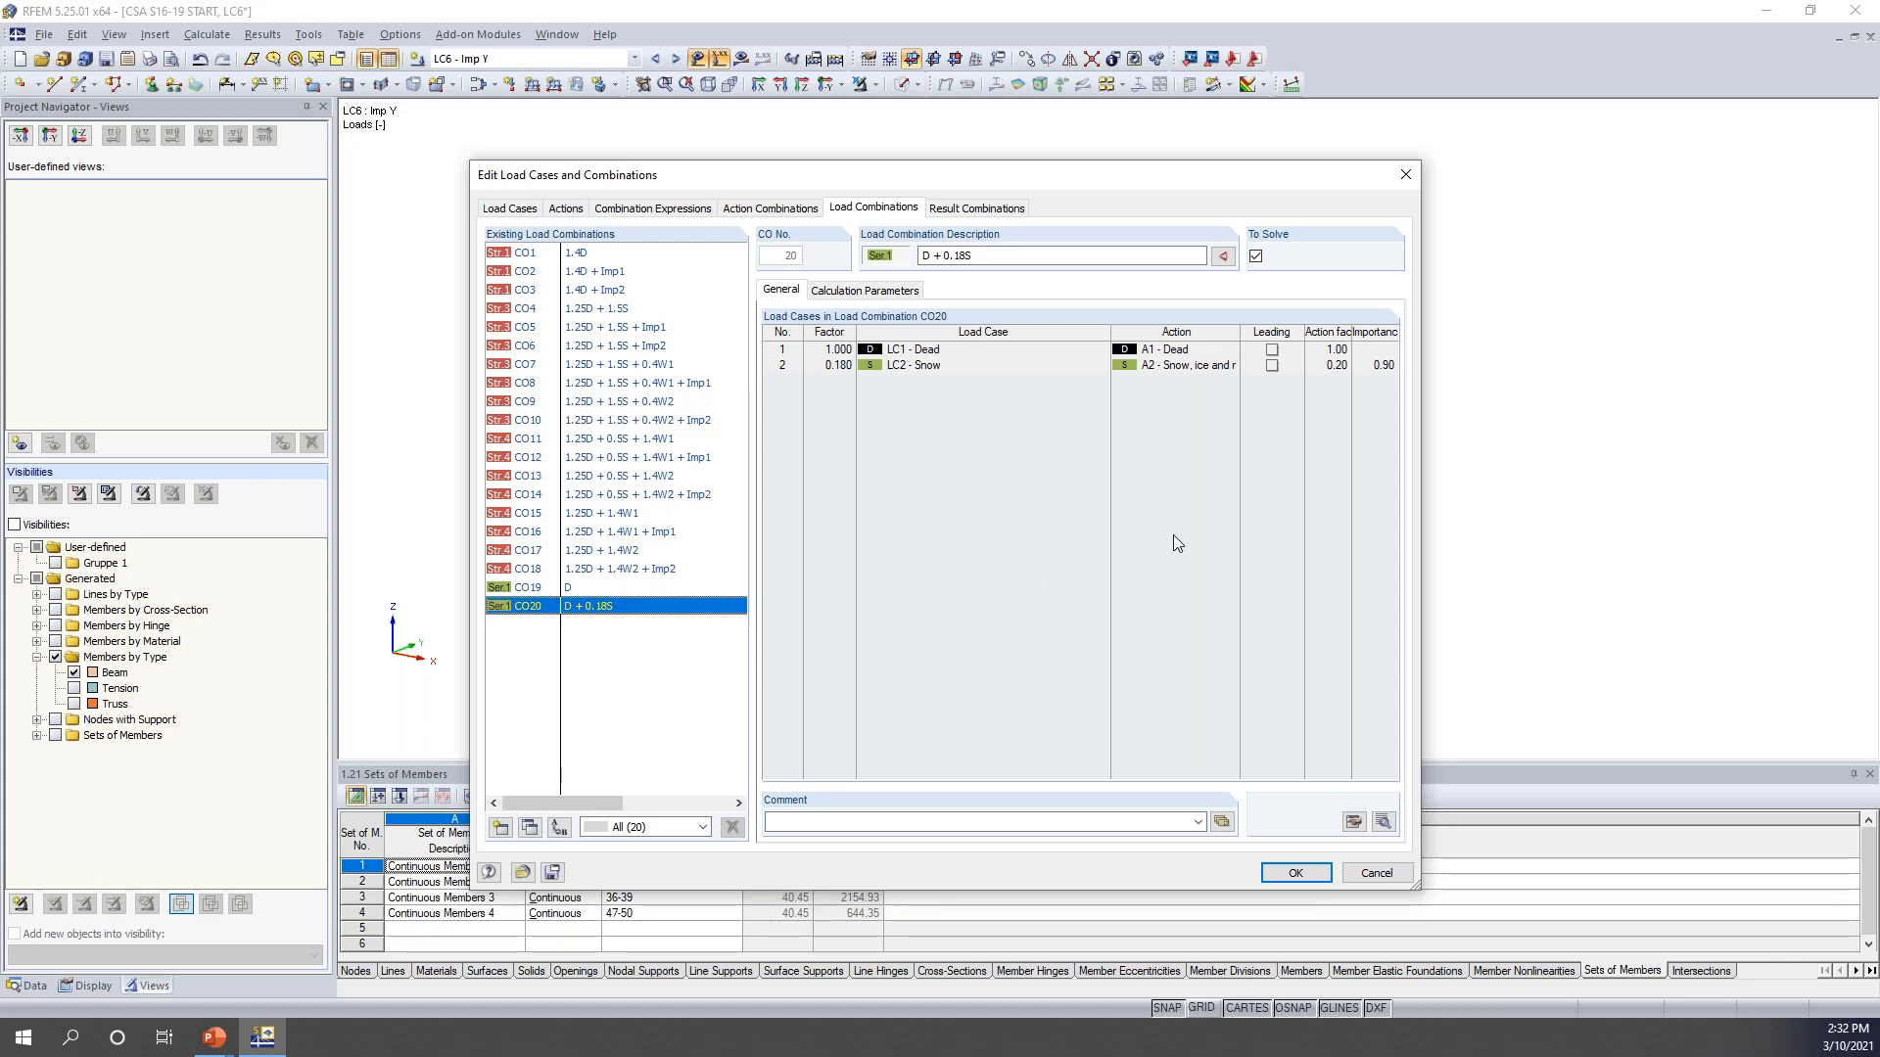
left_click(1294, 872)
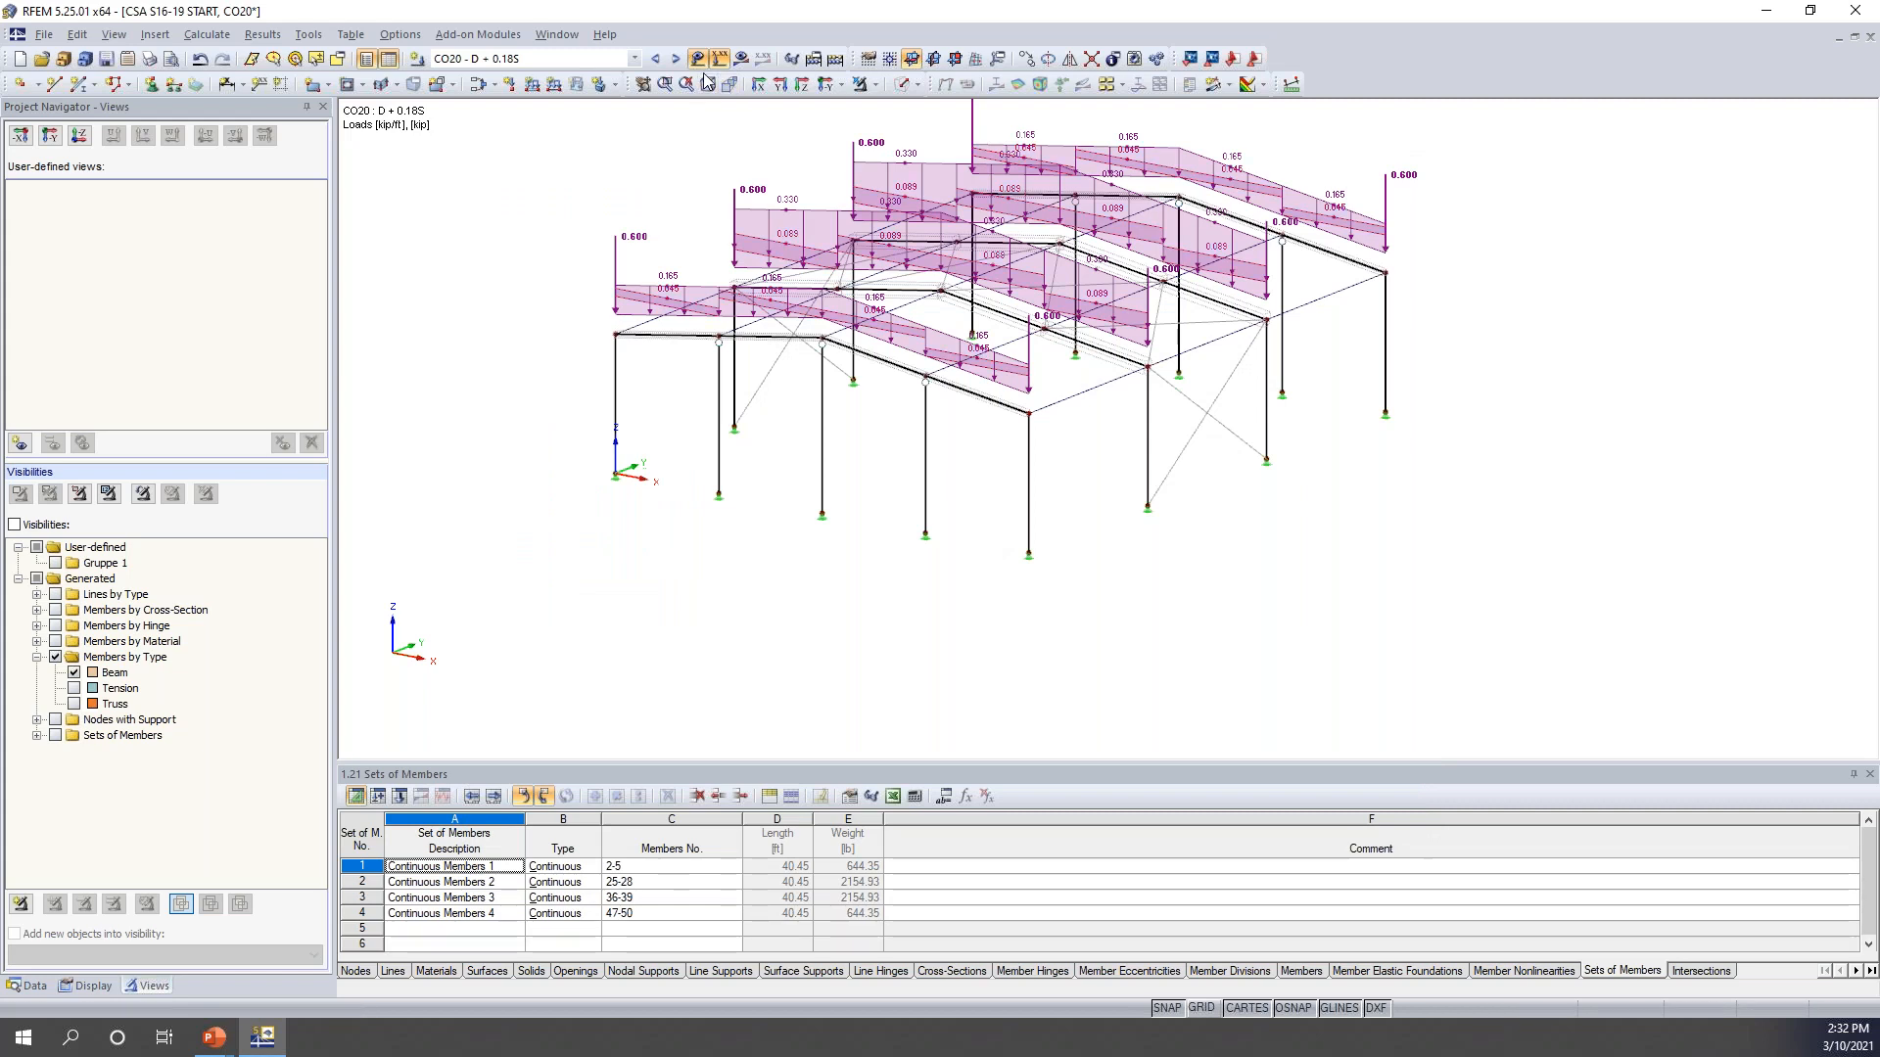
- Display the loads of CO5 on the frame model and step through the combinations up to CO8
left_click(634, 58)
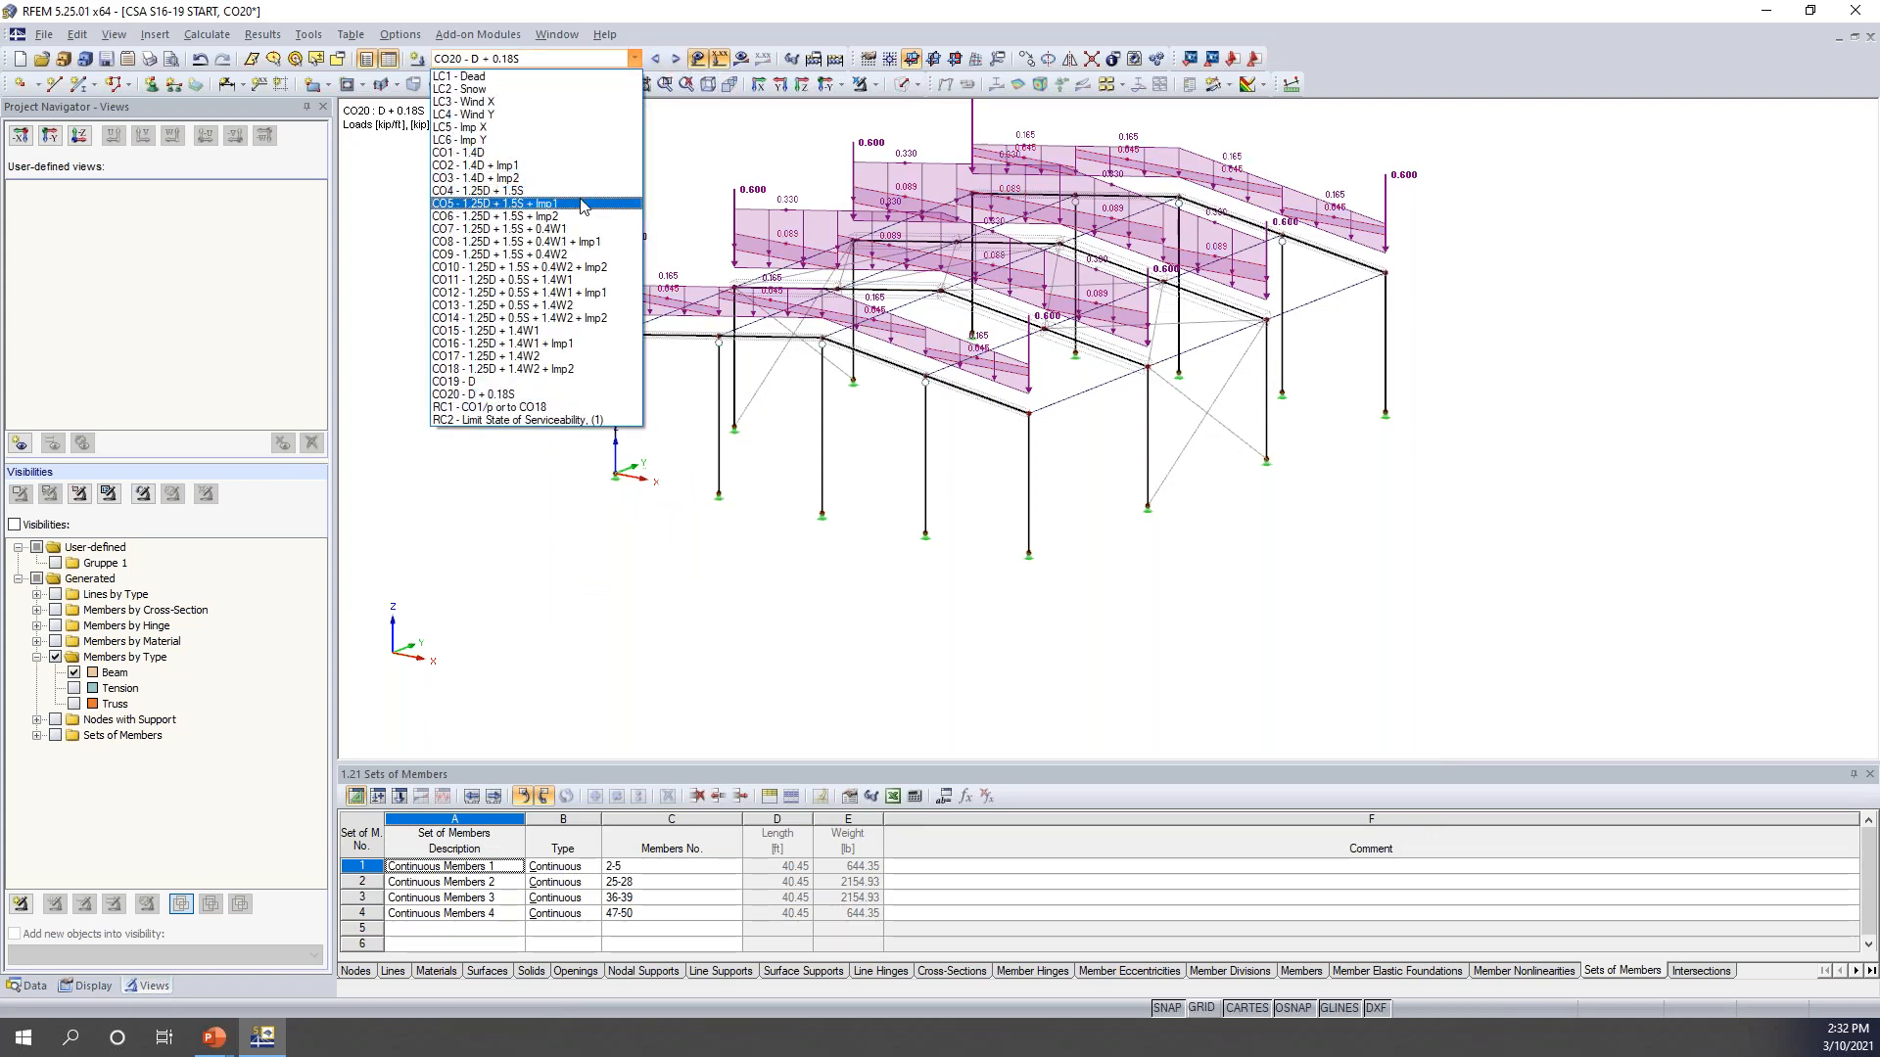
left_click(586, 207)
scroll(768, 474, "up", 3)
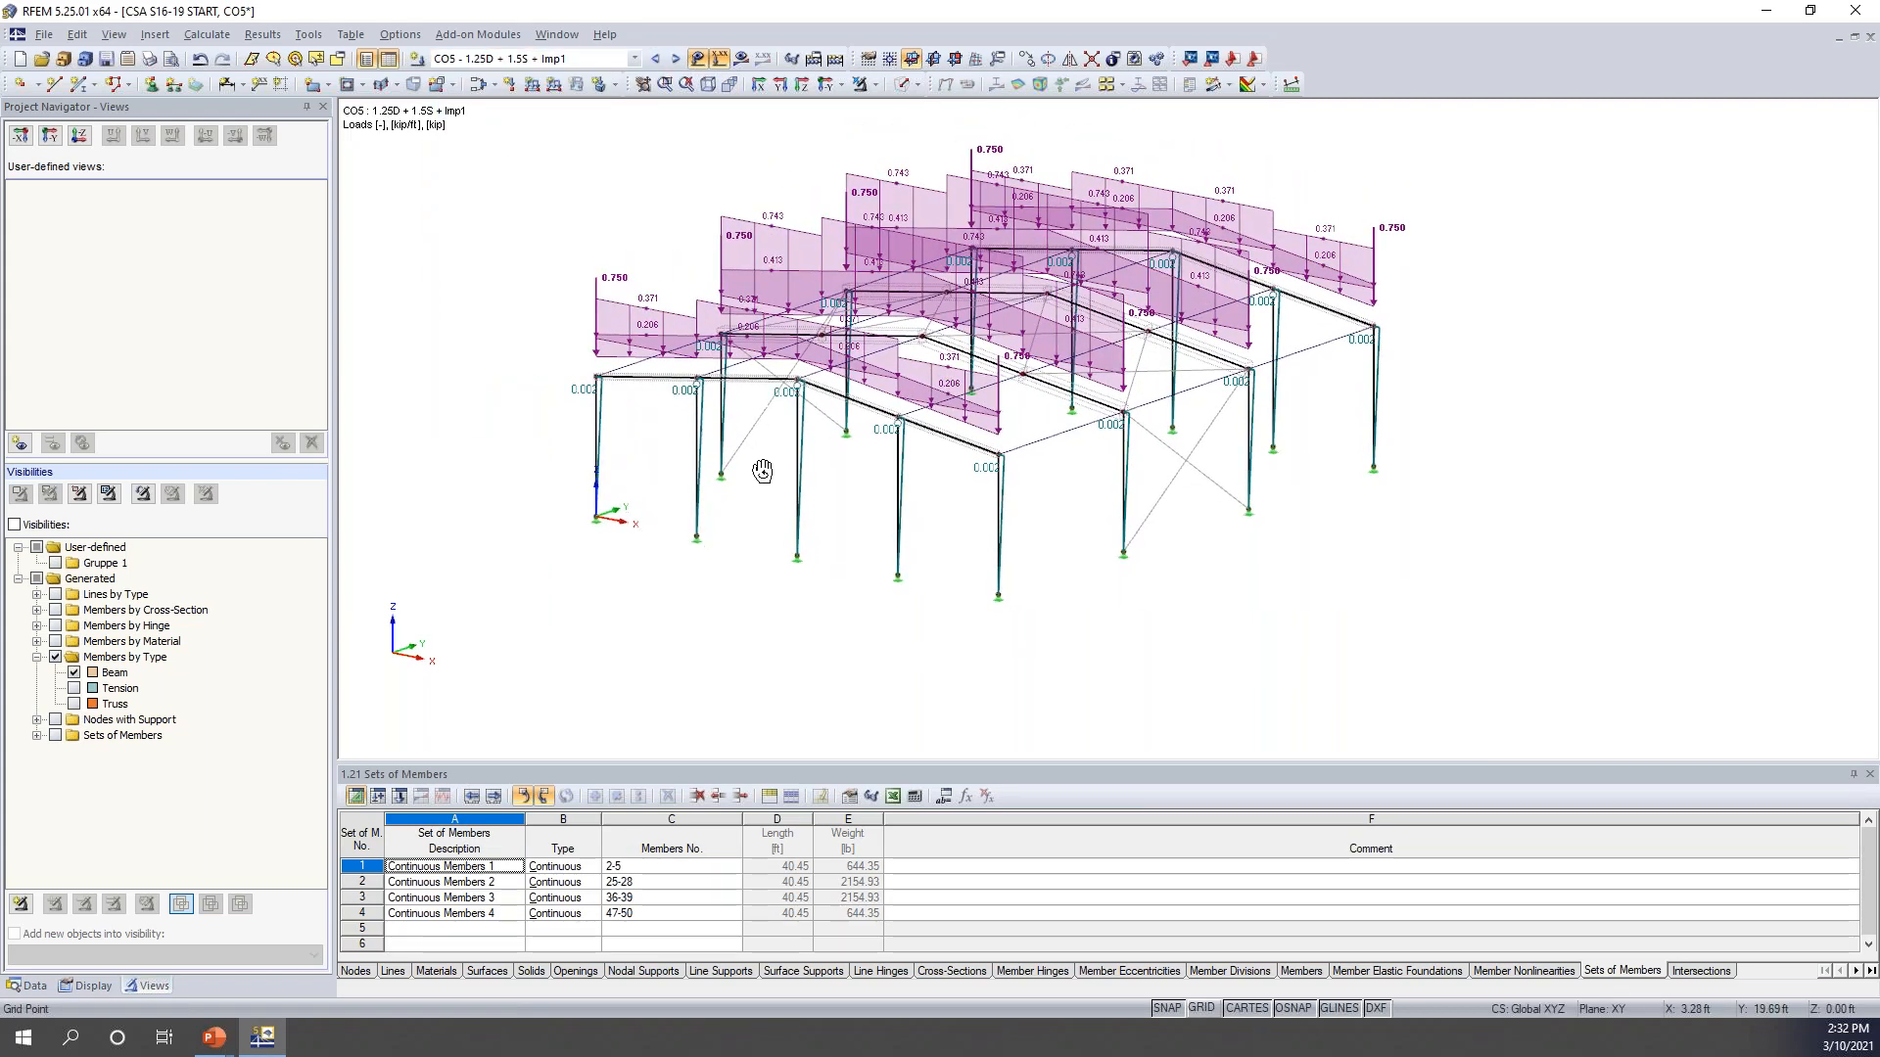
scroll(719, 438, "up", 2)
scroll(719, 438, "up", 1)
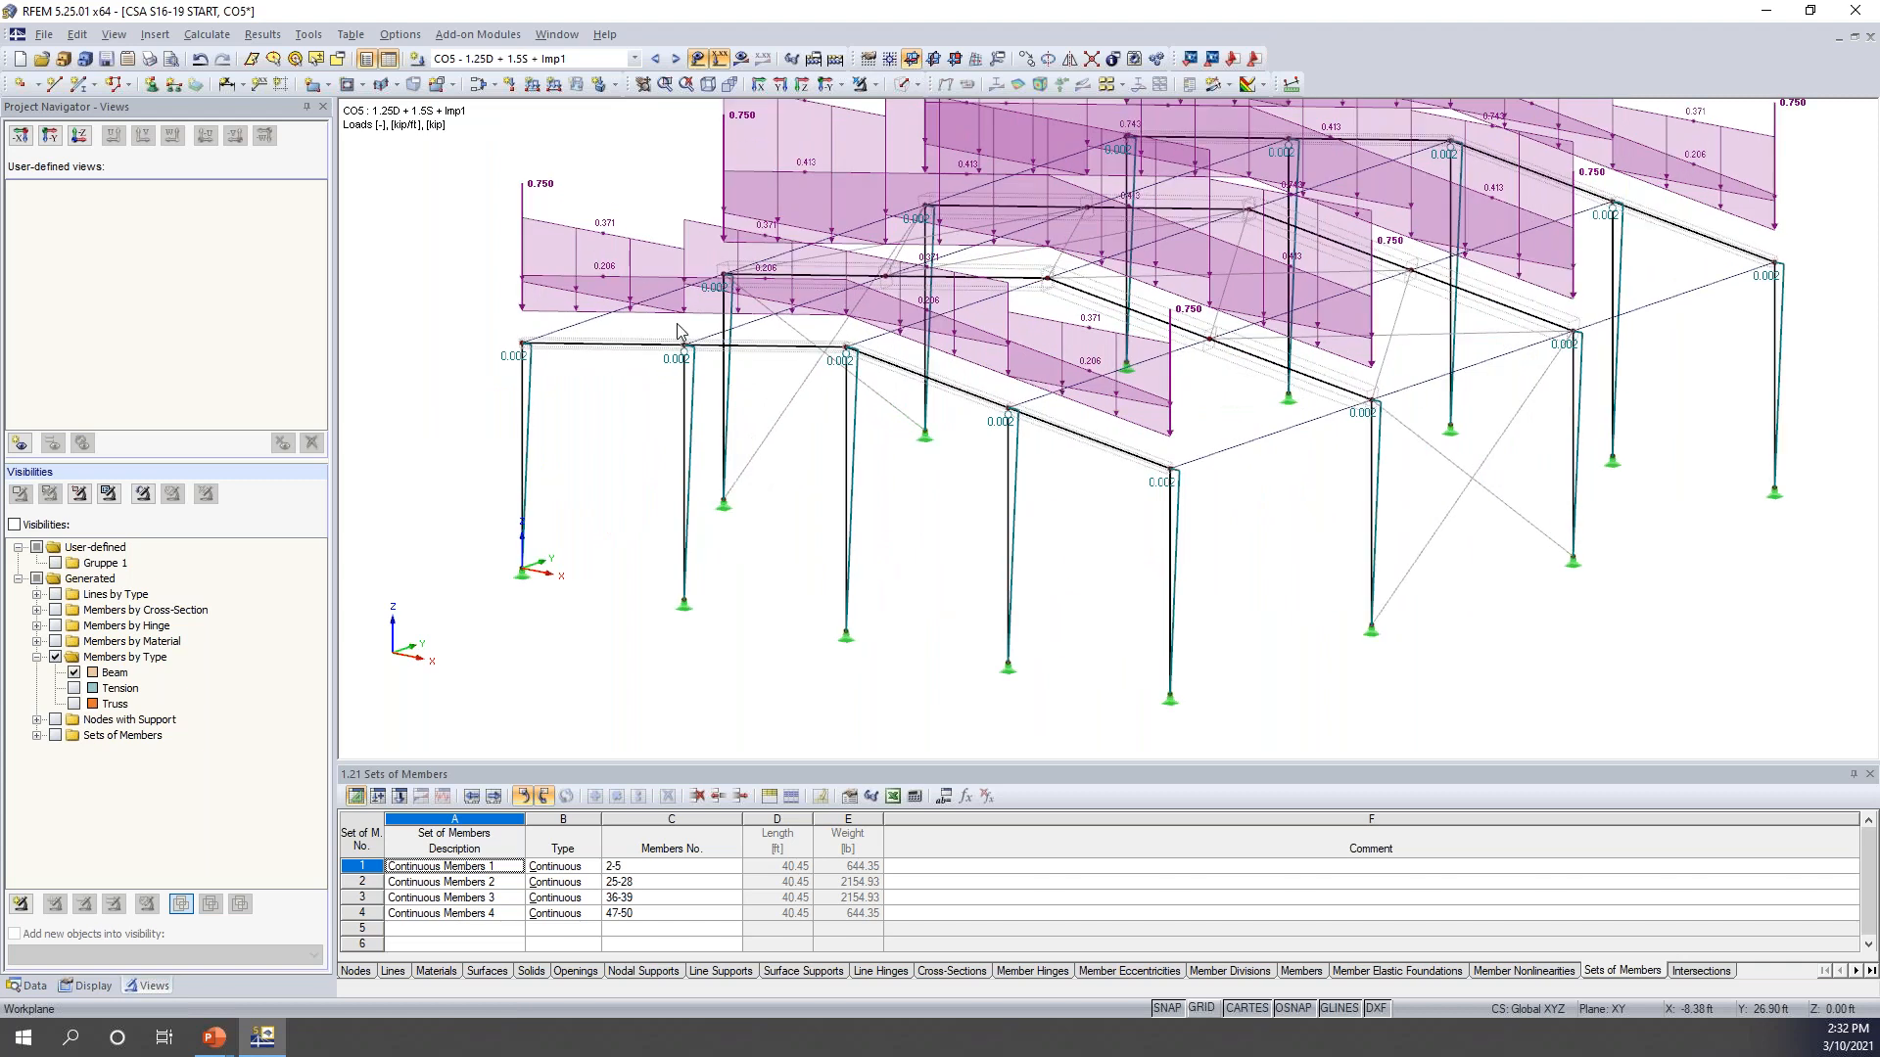
left_click(675, 58)
left_click(676, 58)
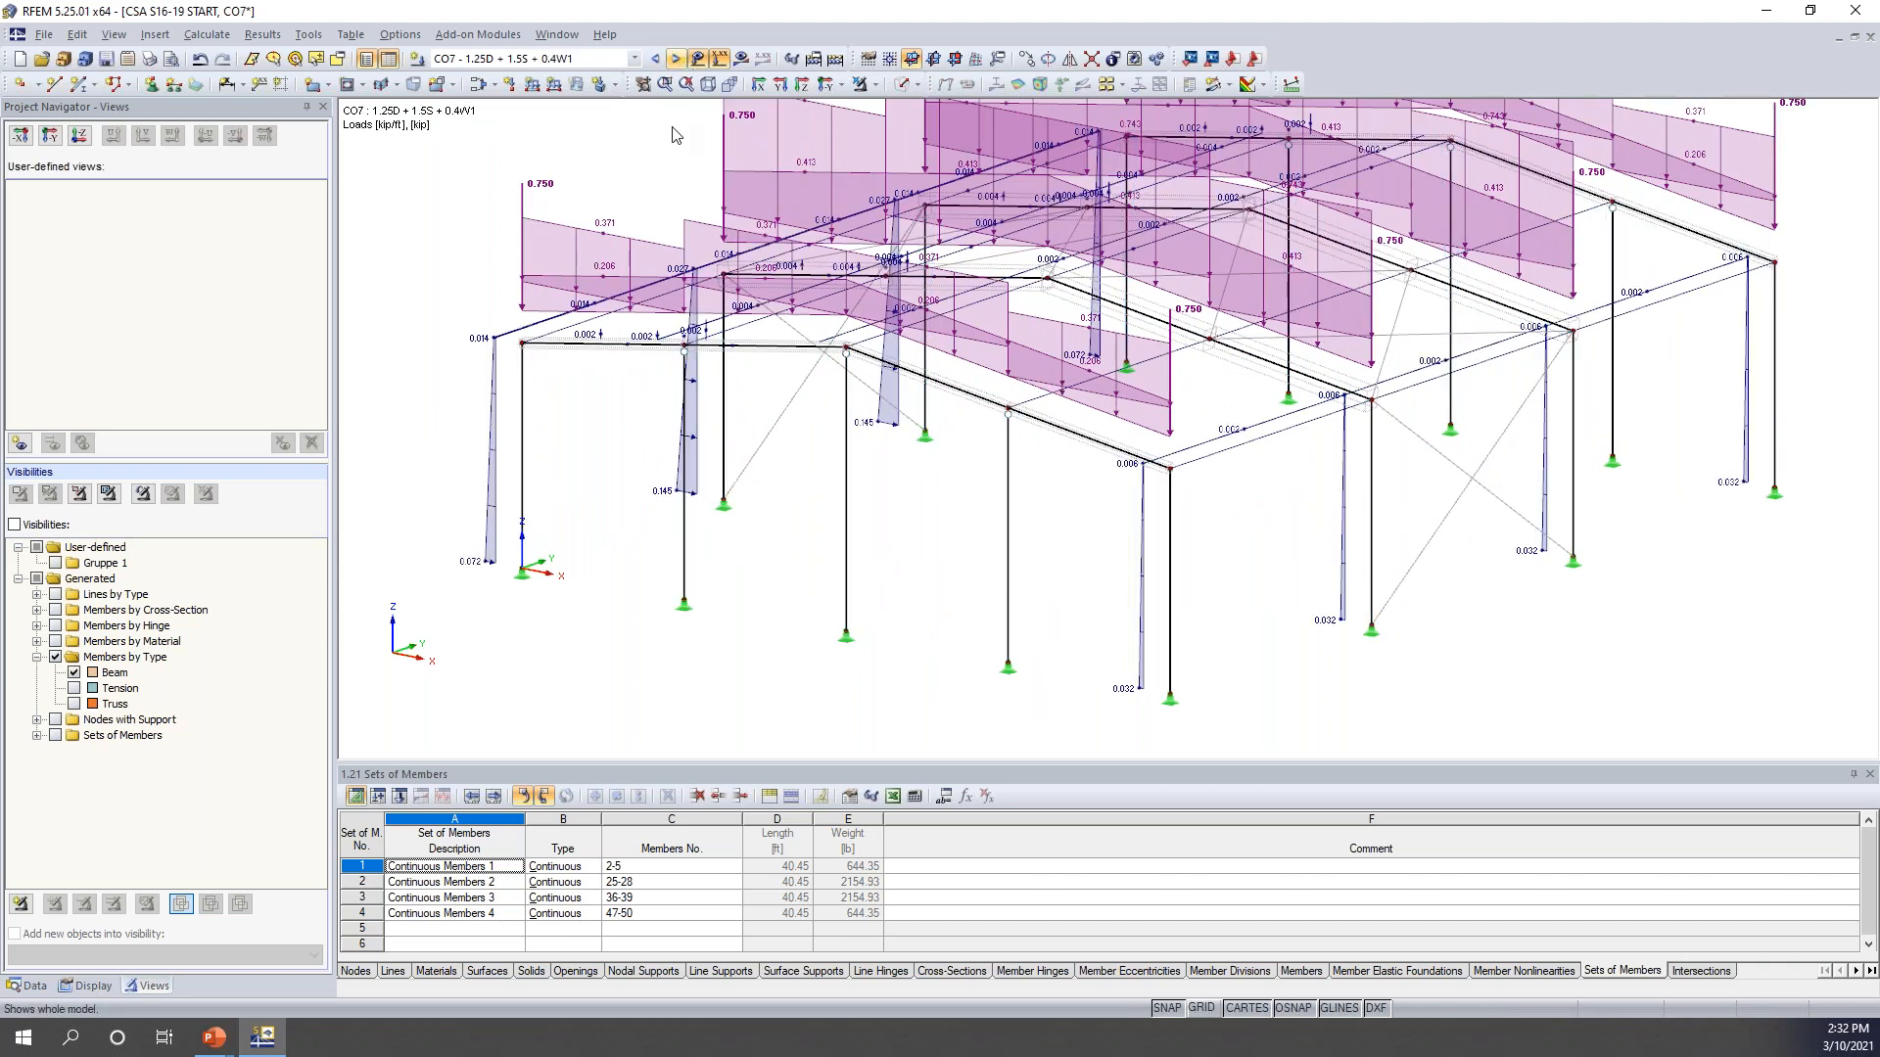
left_click(675, 59)
mouse_move(1027, 555)
middle_mouse_down()
mouse_move(672, 486)
mouse_move(930, 544)
middle_mouse_up()
- Hide the loads and display the frame model in solid mode
left_click(697, 61)
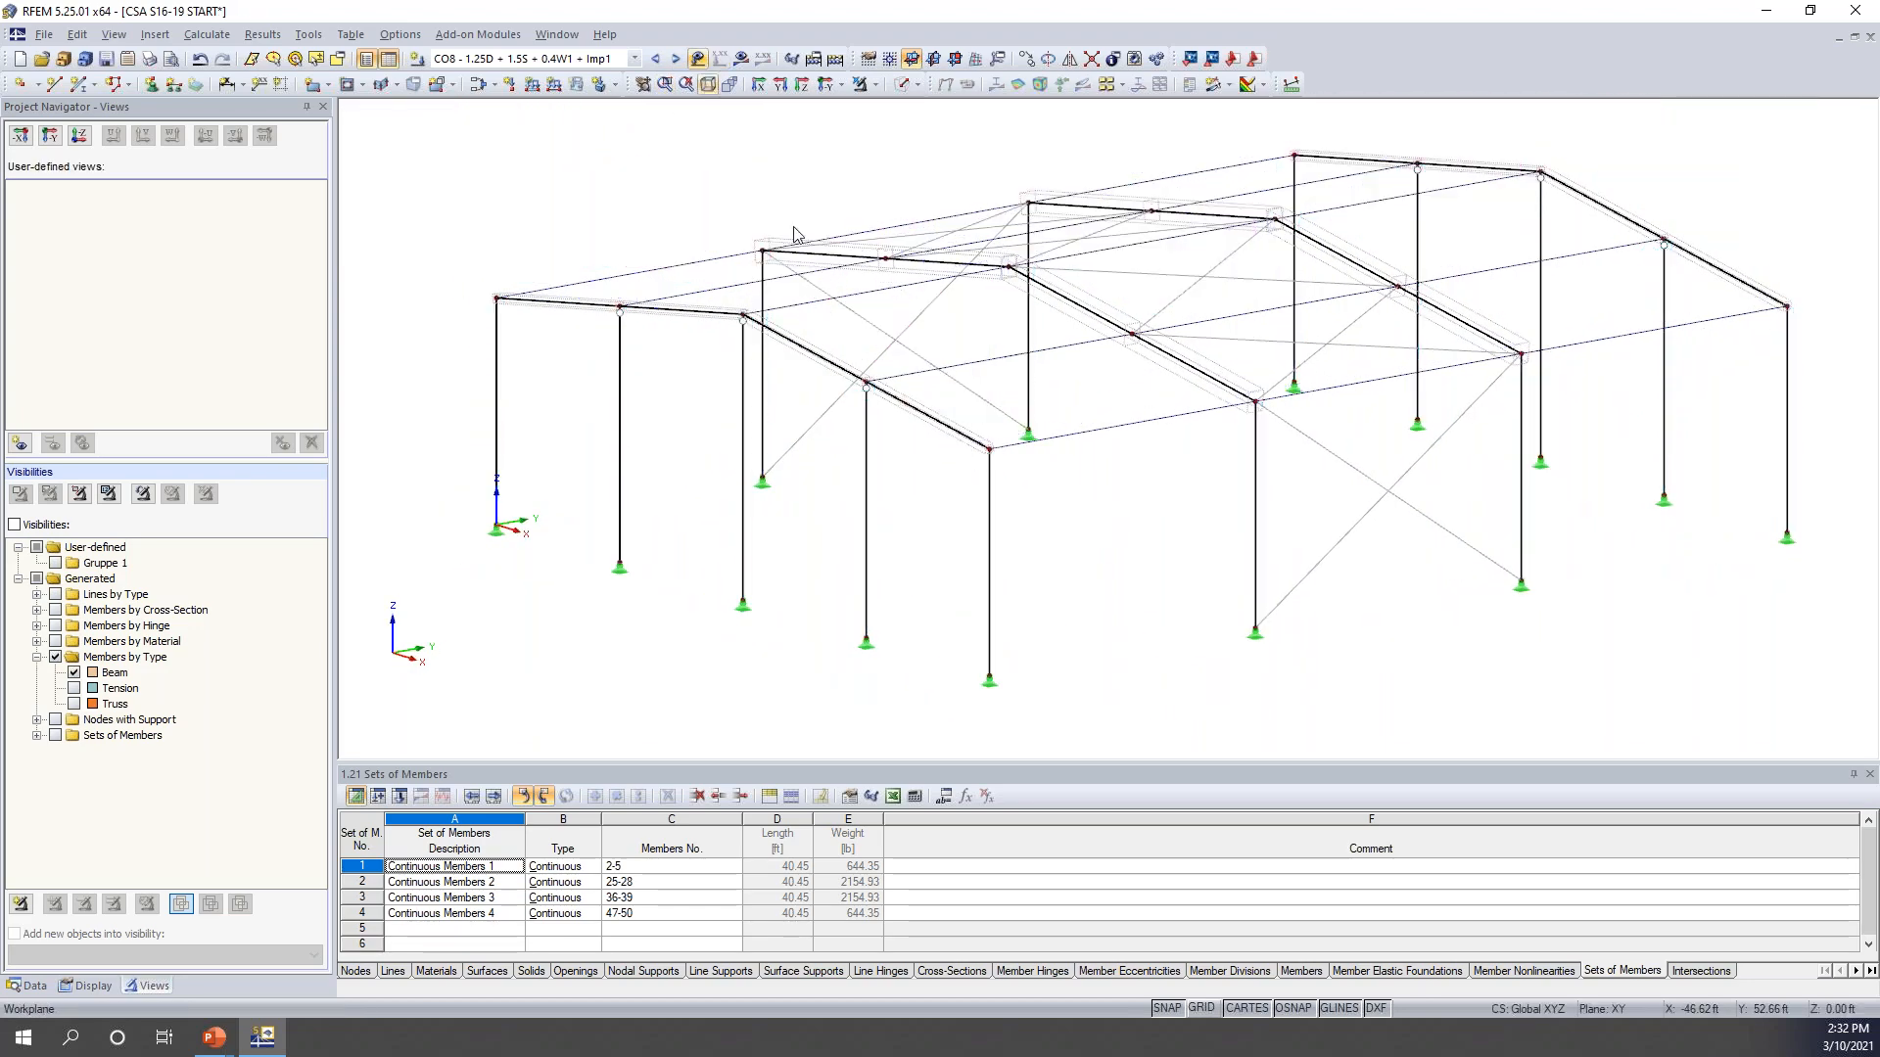
scroll(791, 231, "down", 2)
left_click(901, 84)
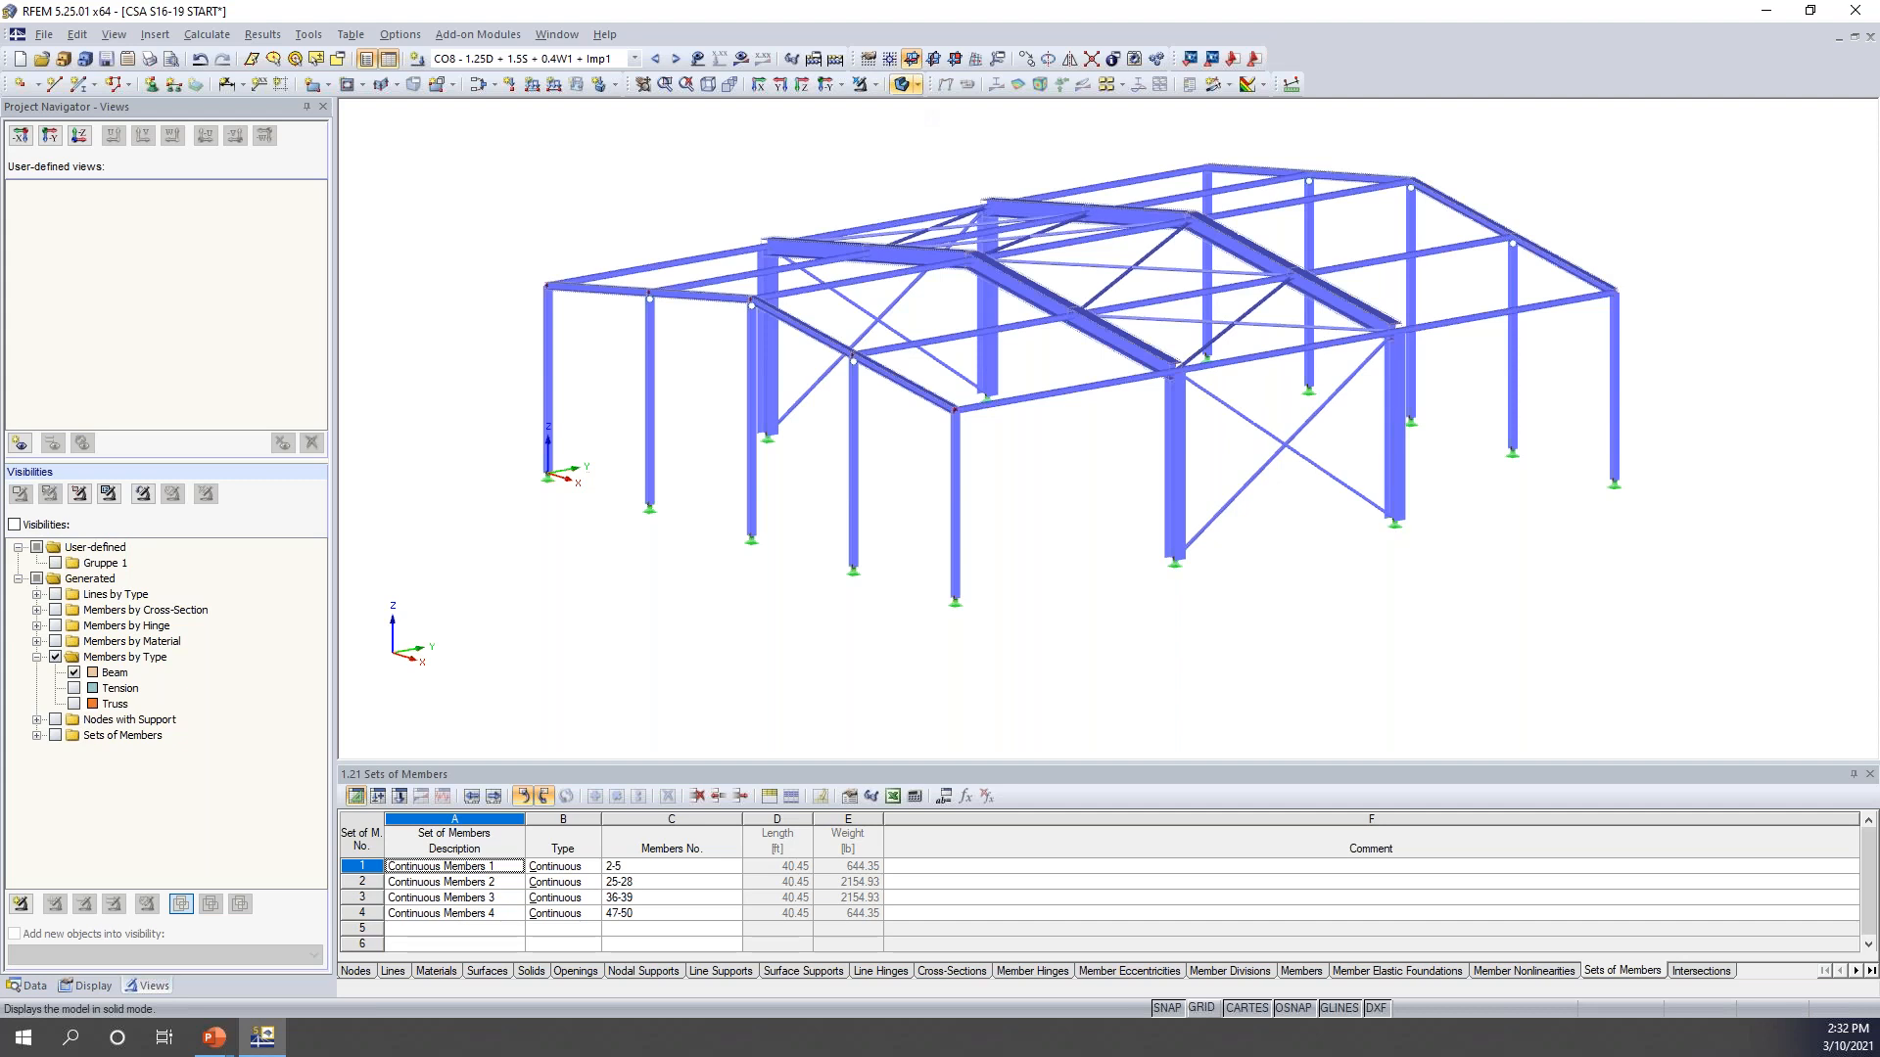
- Switch to the PowerPoint presentation and advance to the slide on O.2 Reduced Stiffness Requirements
key("super+Tab")
left_click(355, 491)
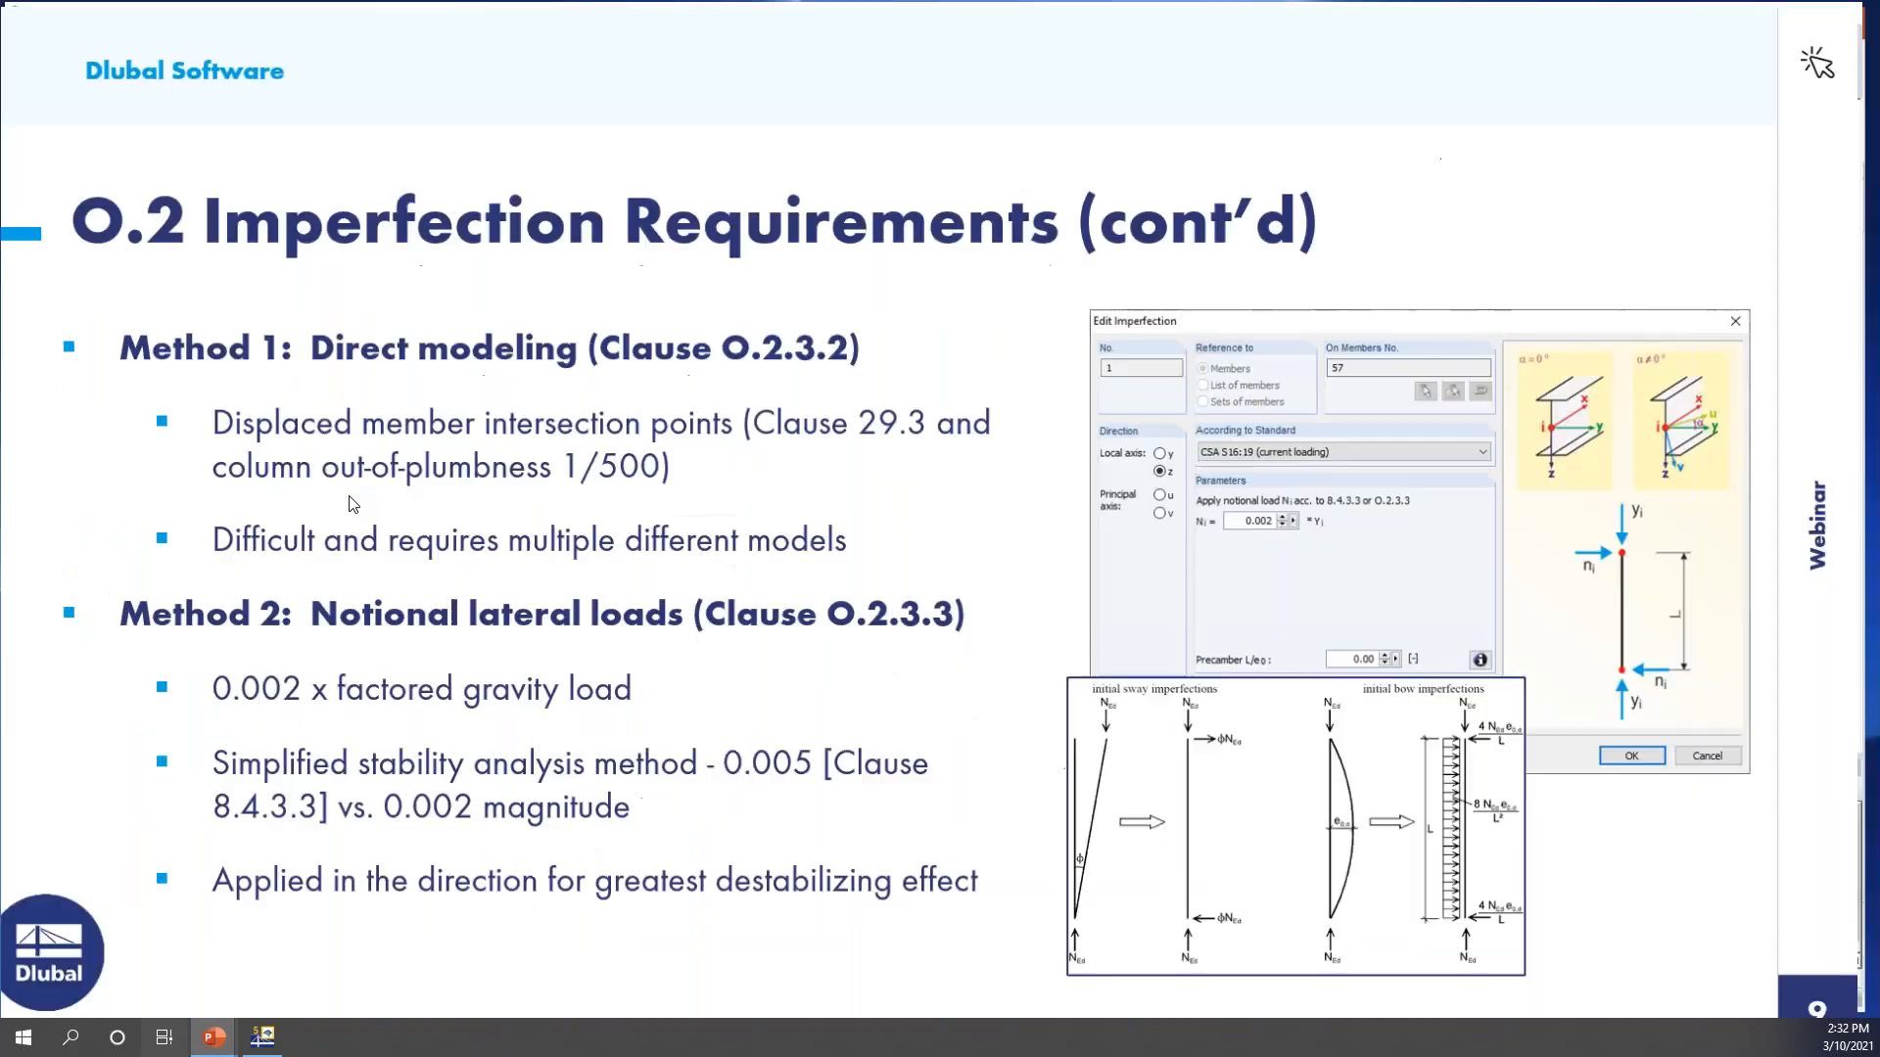
key("Right")
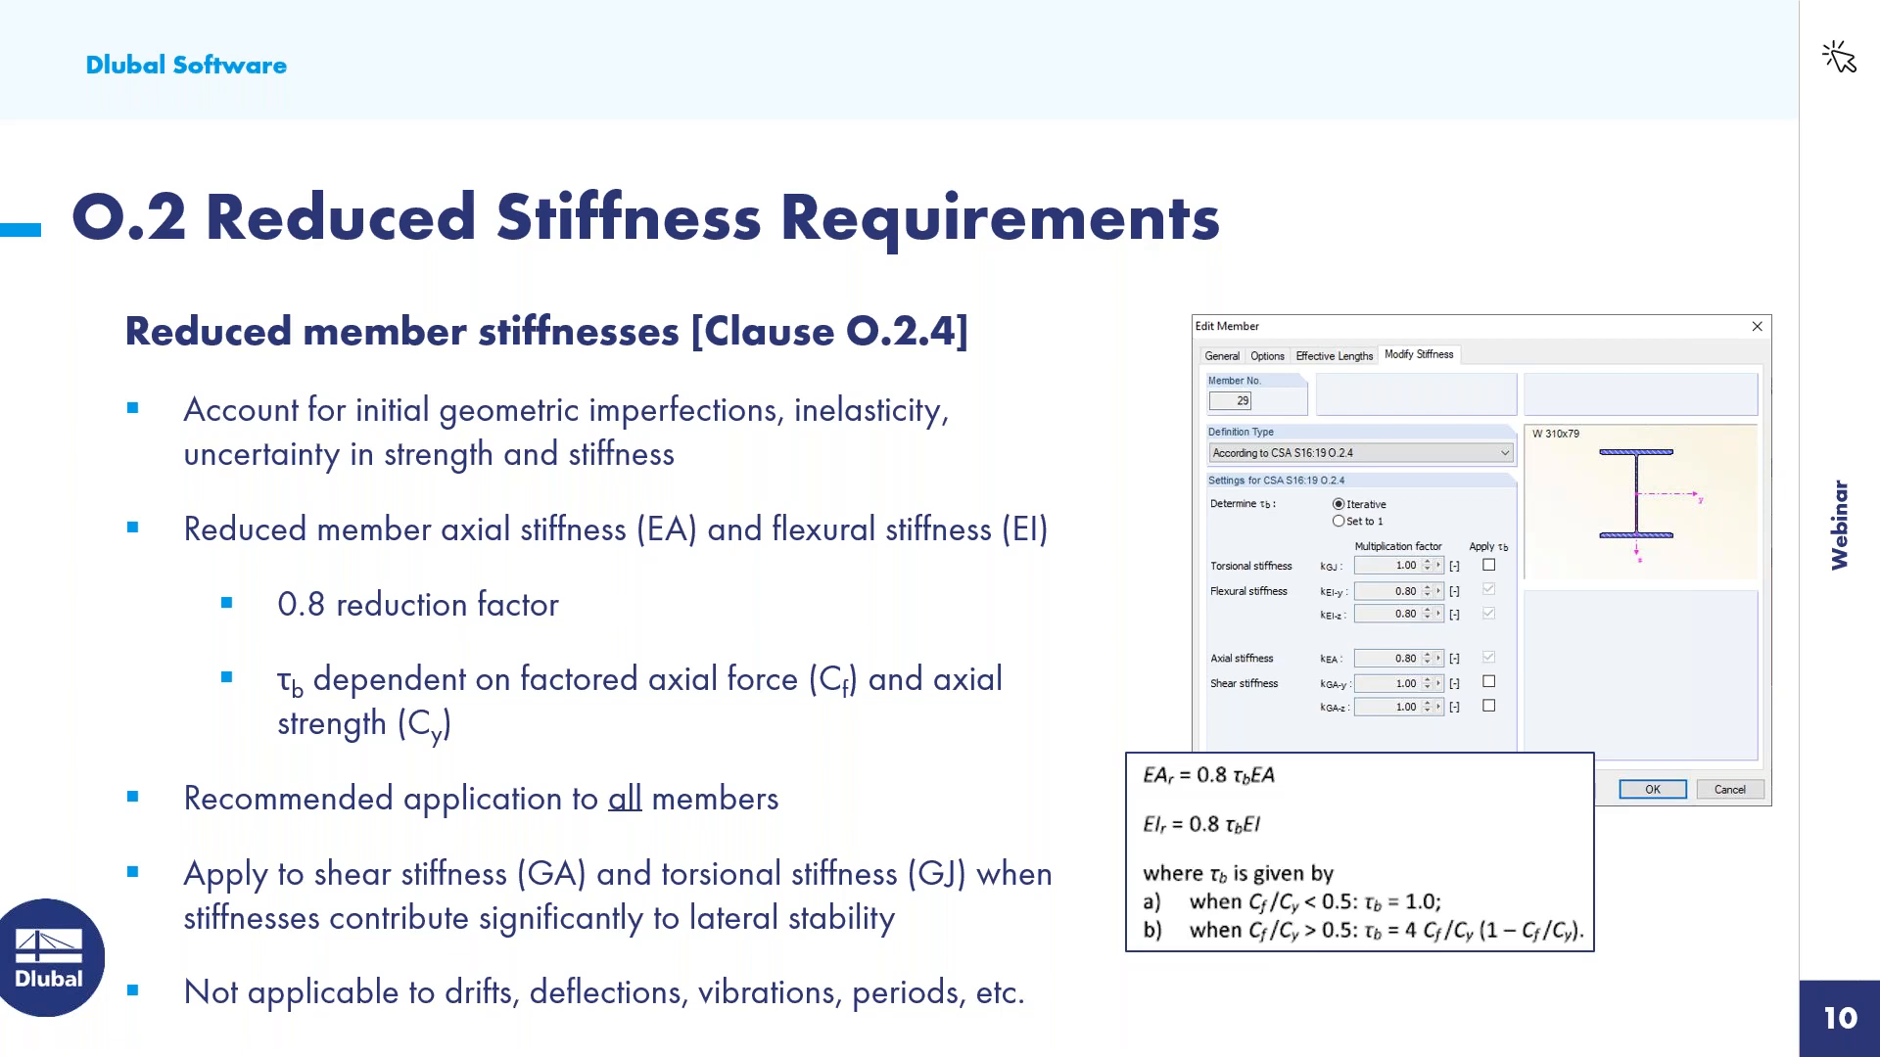
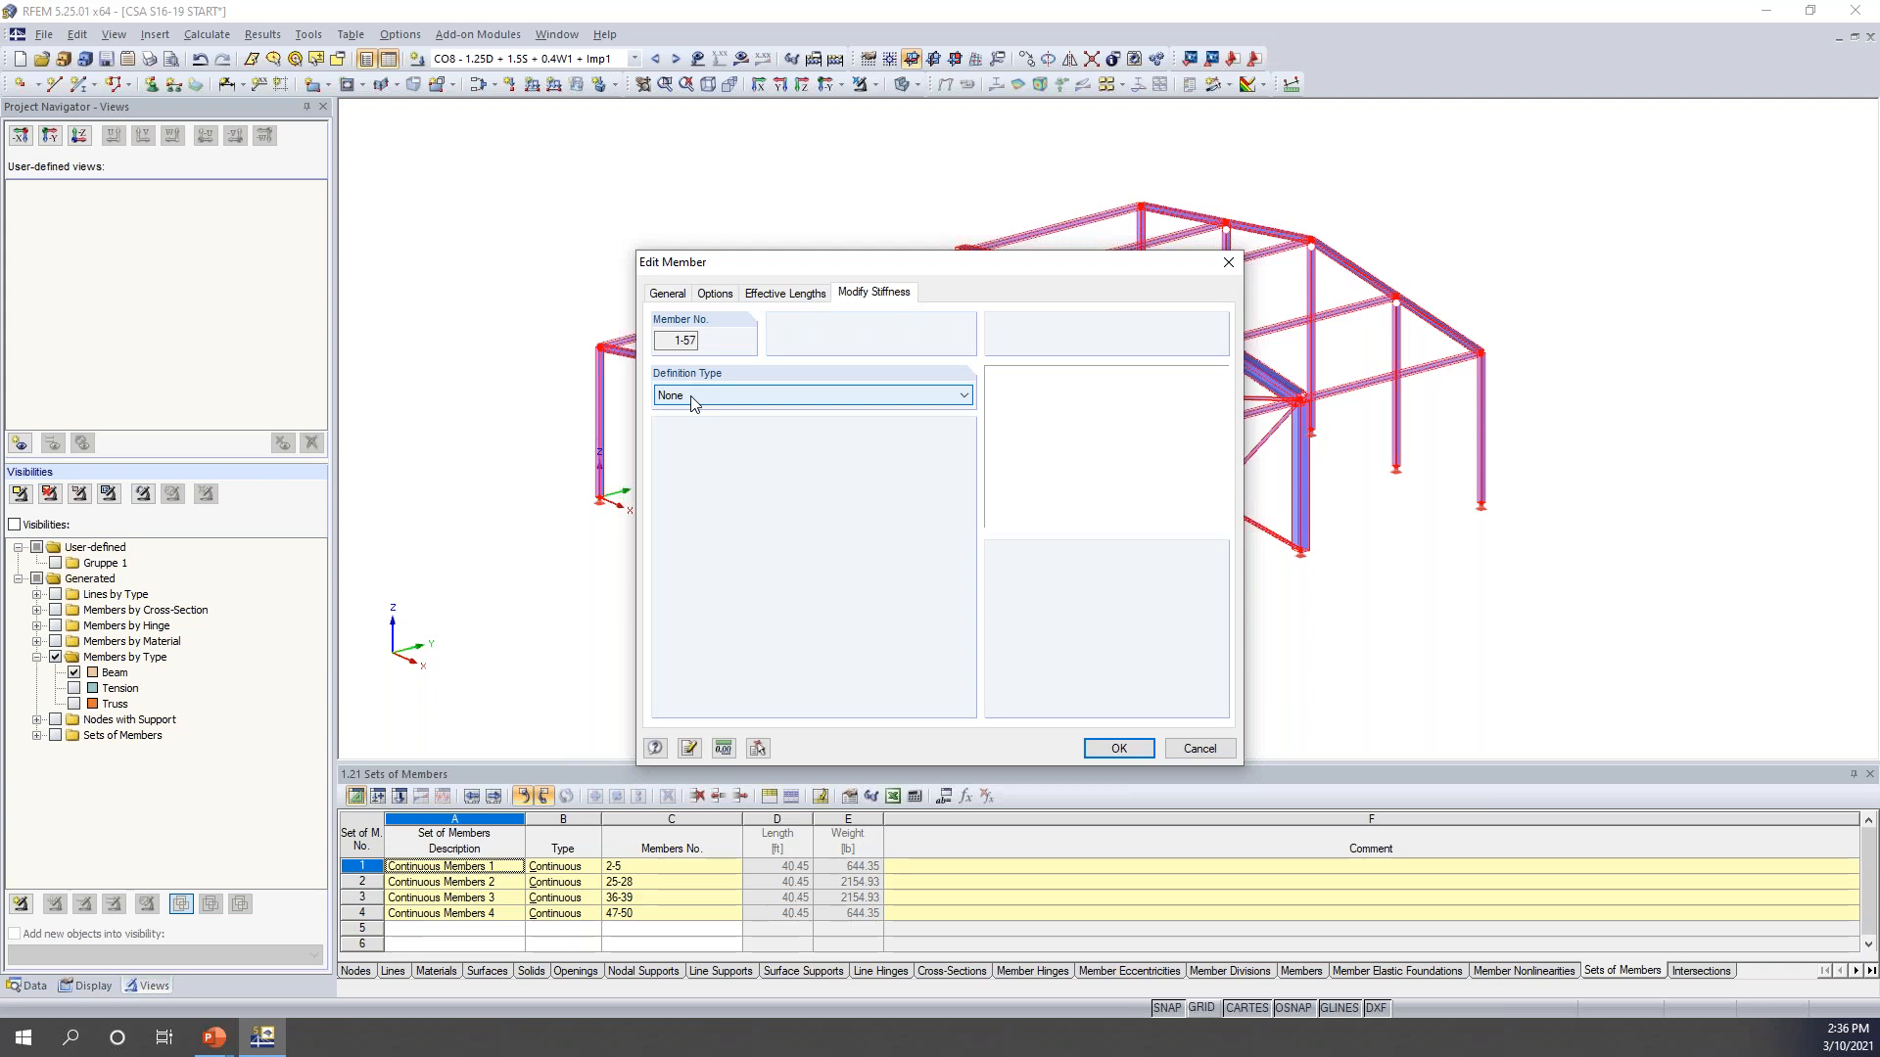
- Modify the stiffness of members 1-57 according to CSA S16:19 O.2.4, without applying τb to the torsional stiffness
left_click(693, 396)
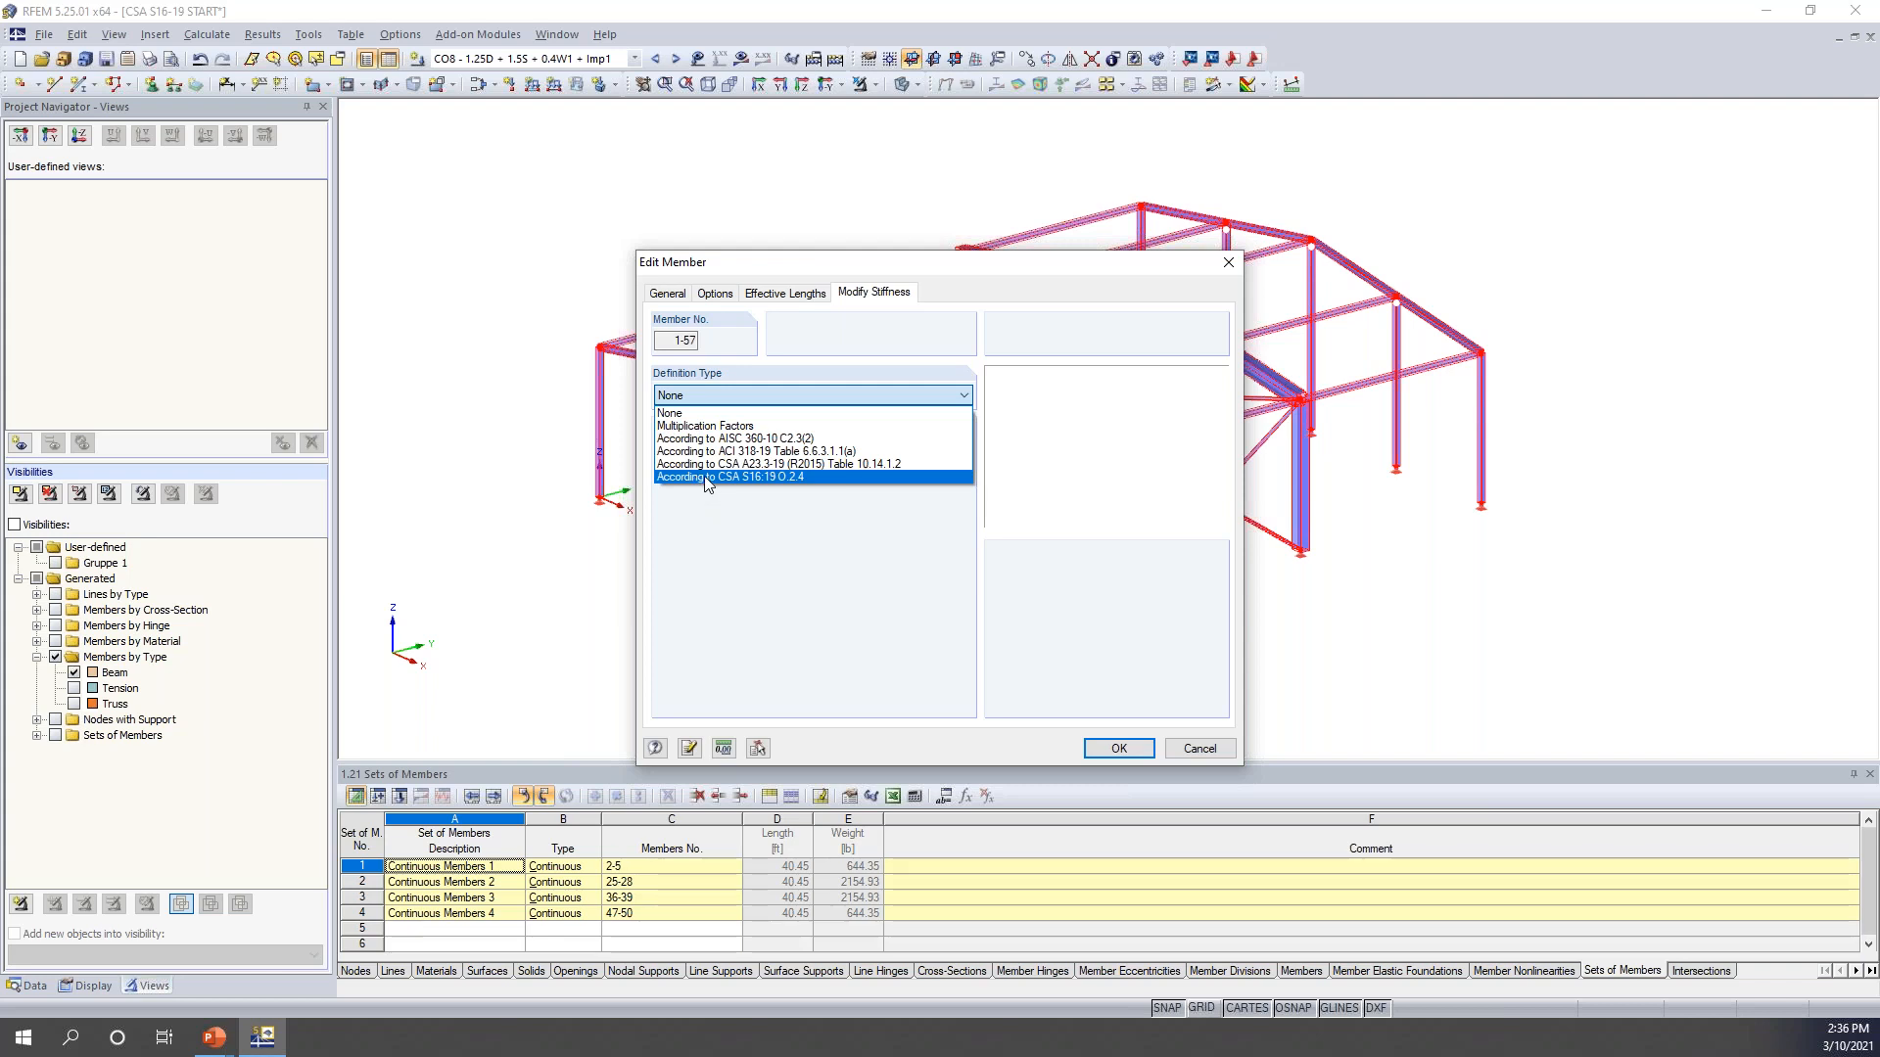
left_click(769, 478)
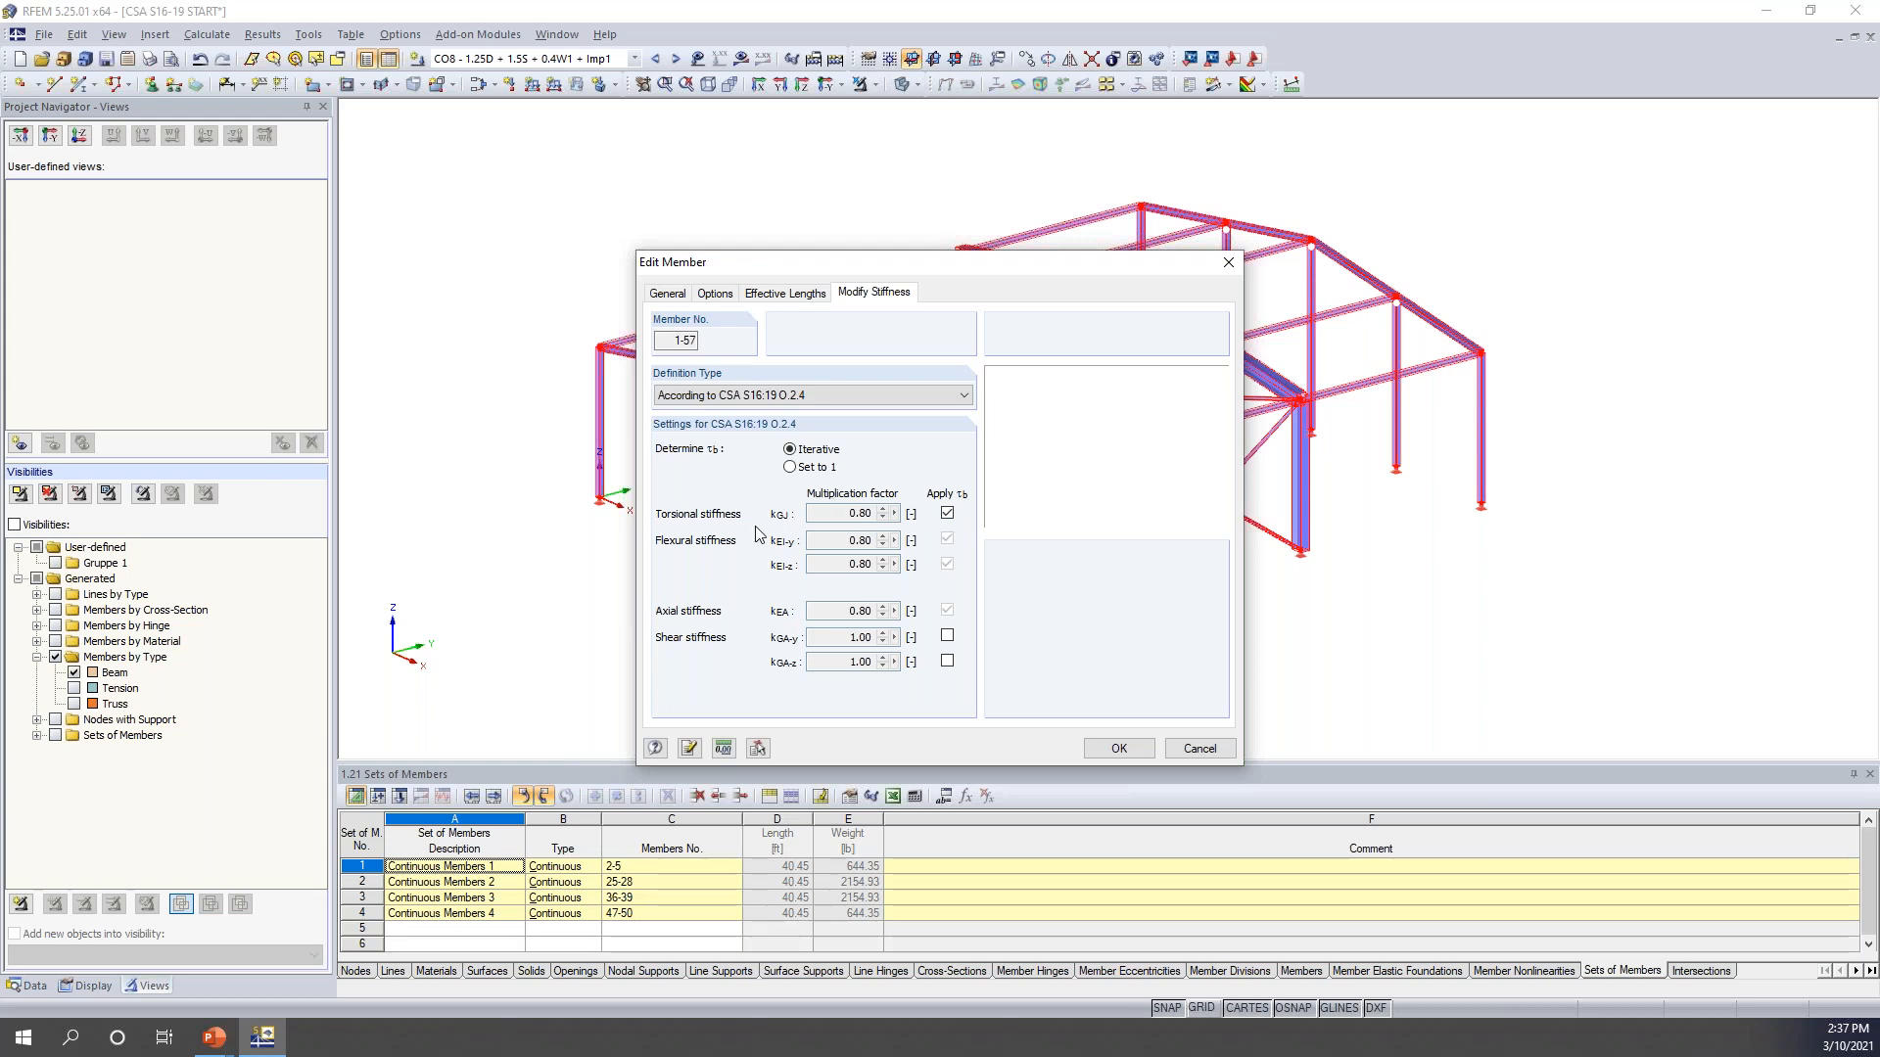
left_click(947, 636)
left_click(947, 661)
left_click(947, 636)
left_click(947, 513)
left_click(1106, 749)
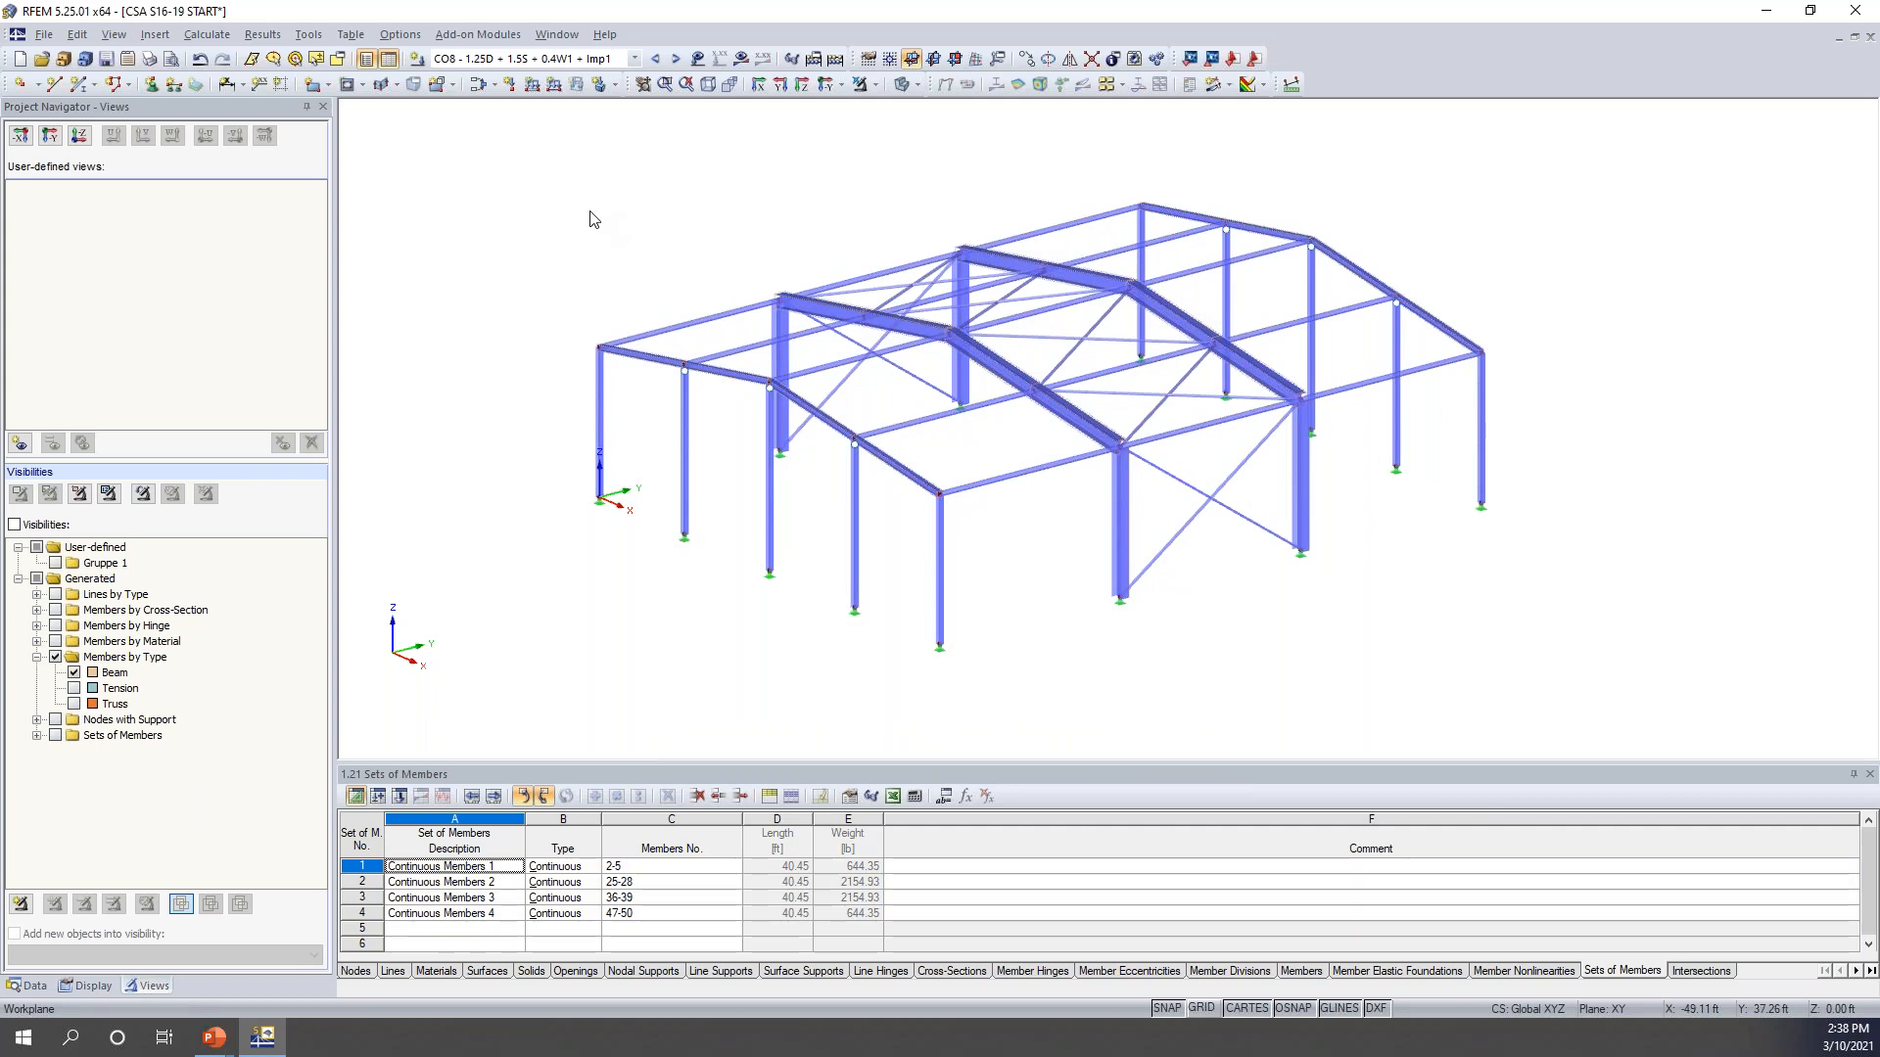
- Review the calculation parameters of strength load combinations including CO6, CO8 and CO11, checking the analysis method and active stiffness factors
left_click(478, 84)
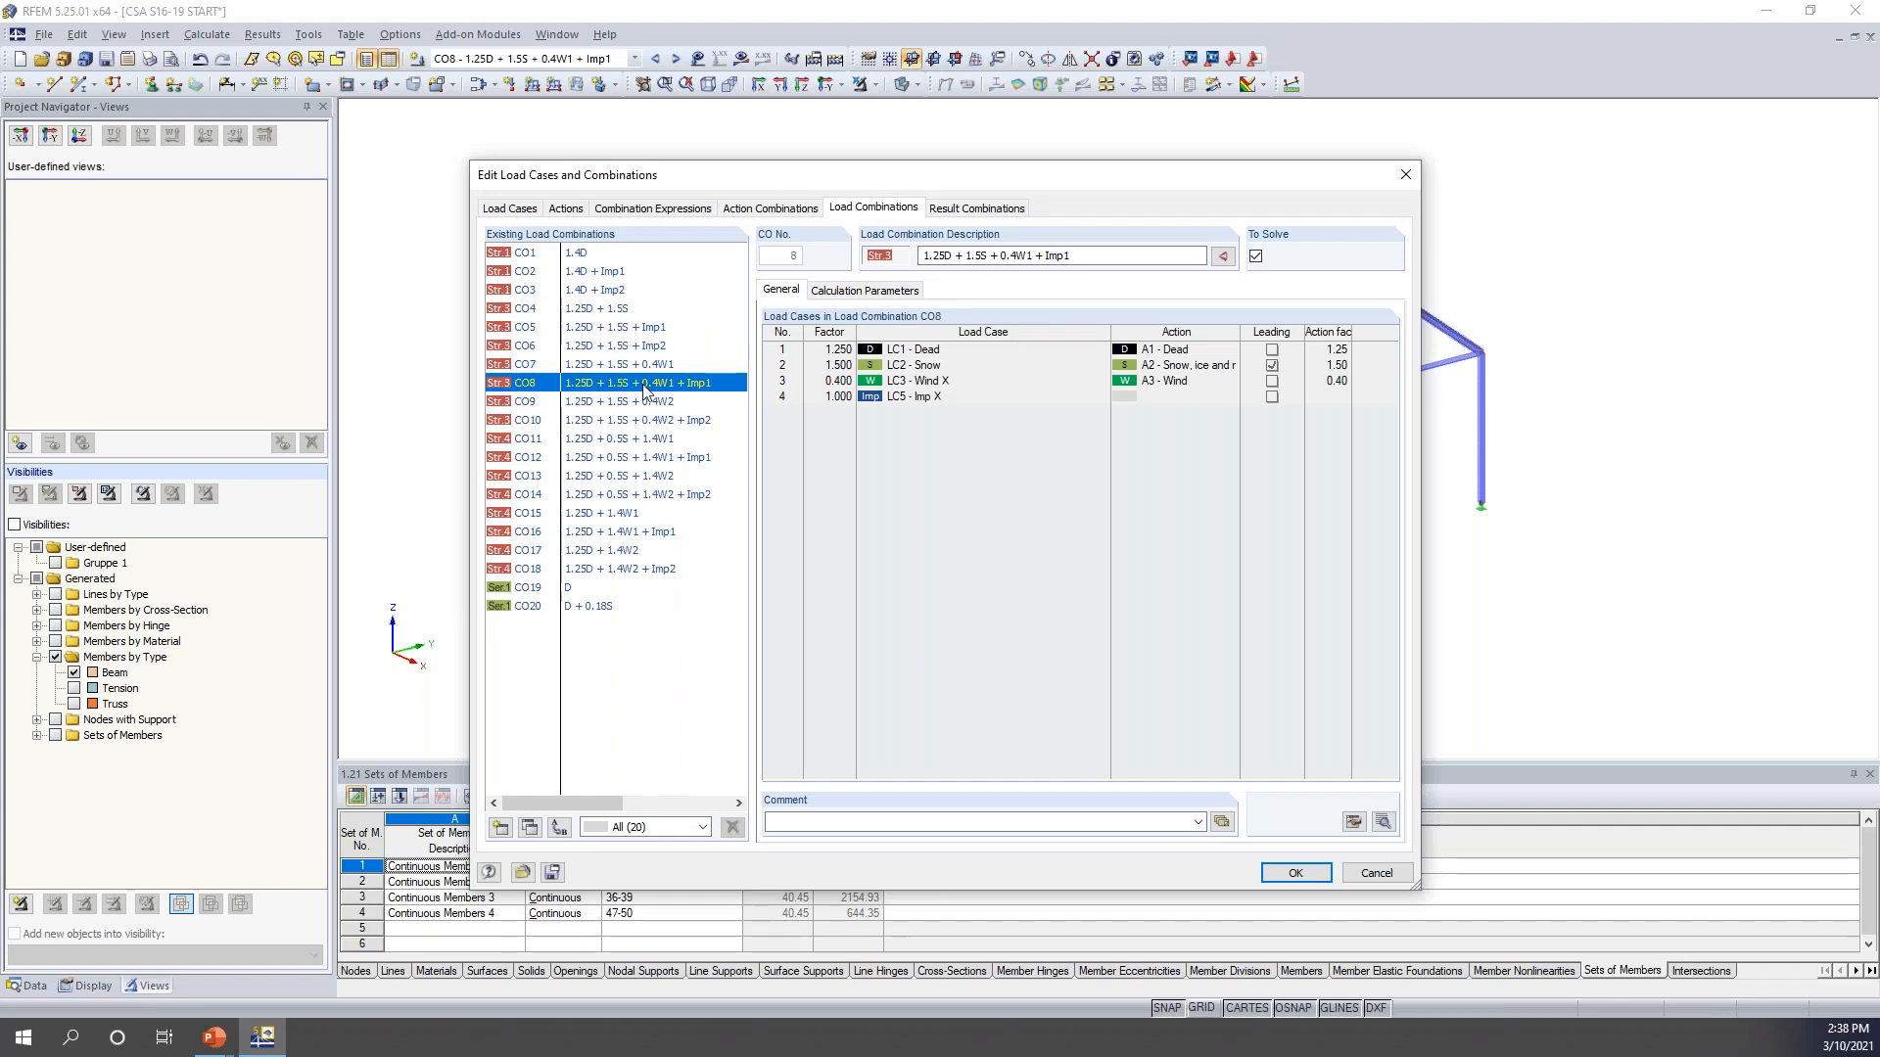
left_click_drag(935, 172, 960, 121)
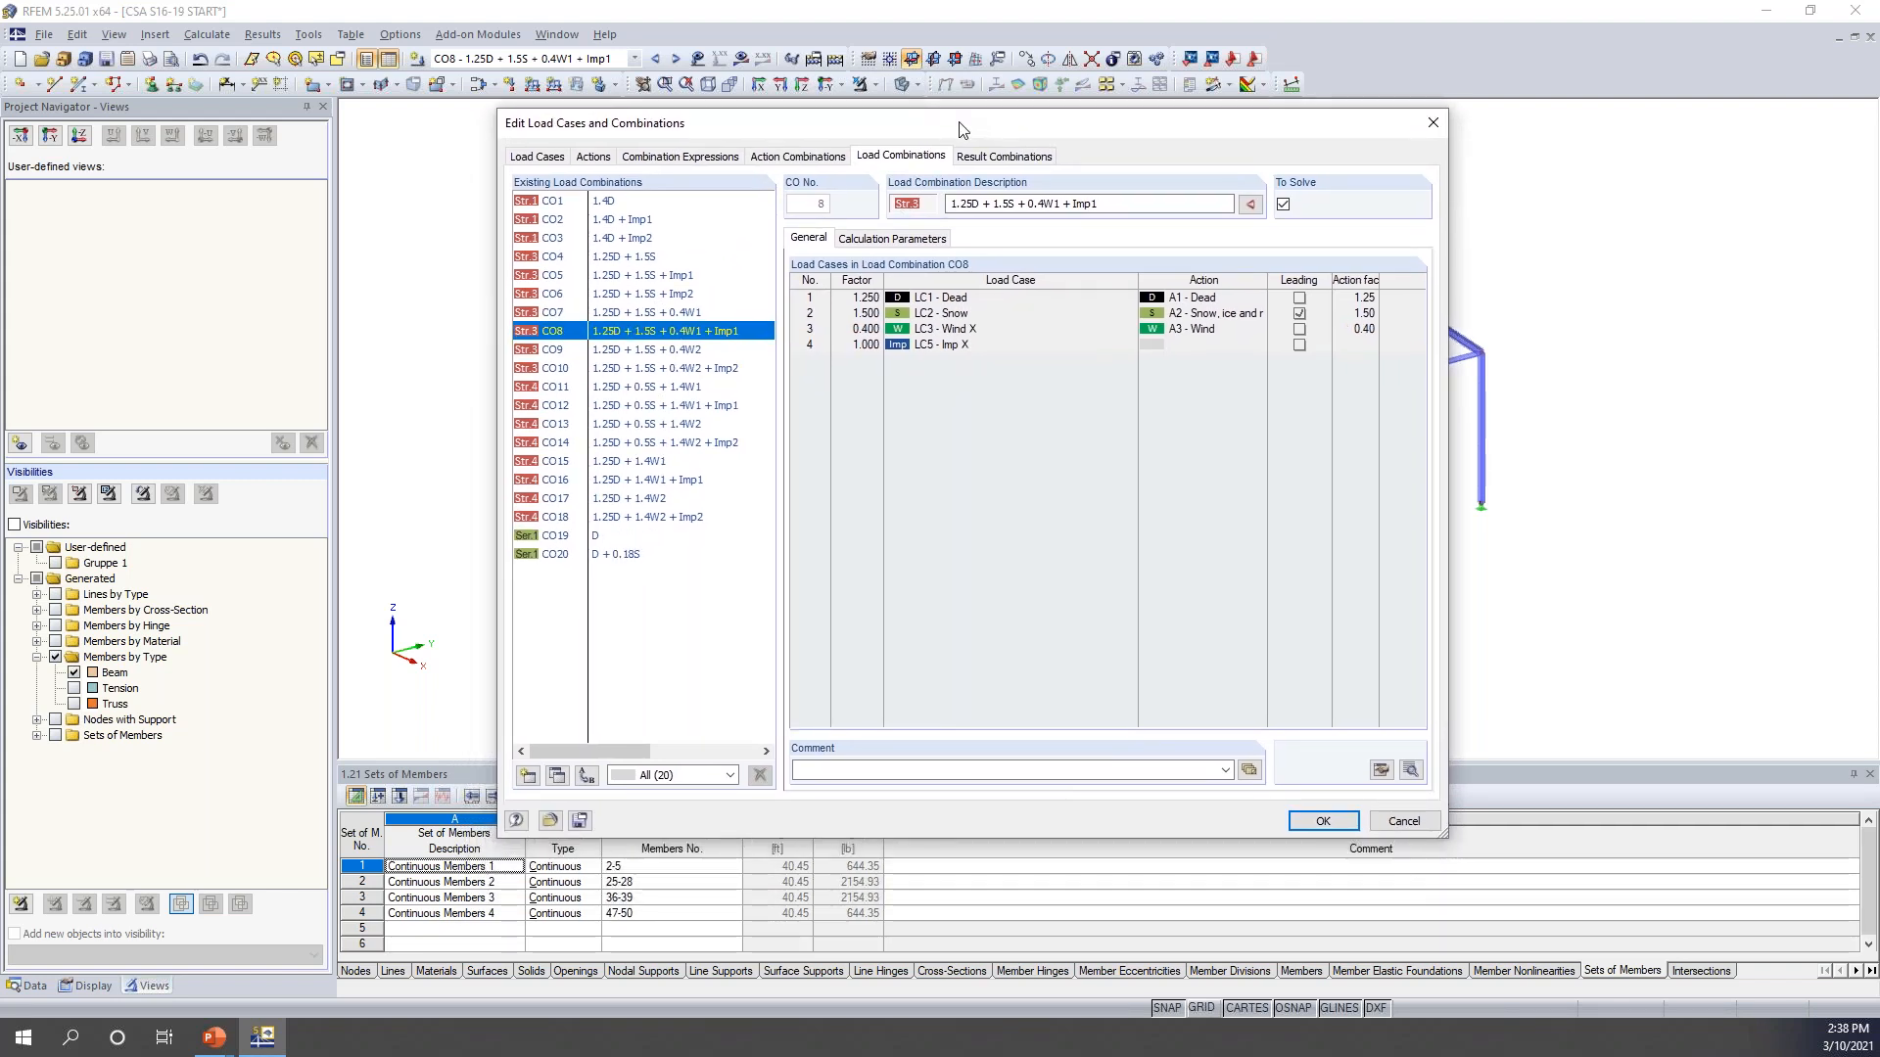
left_click(903, 242)
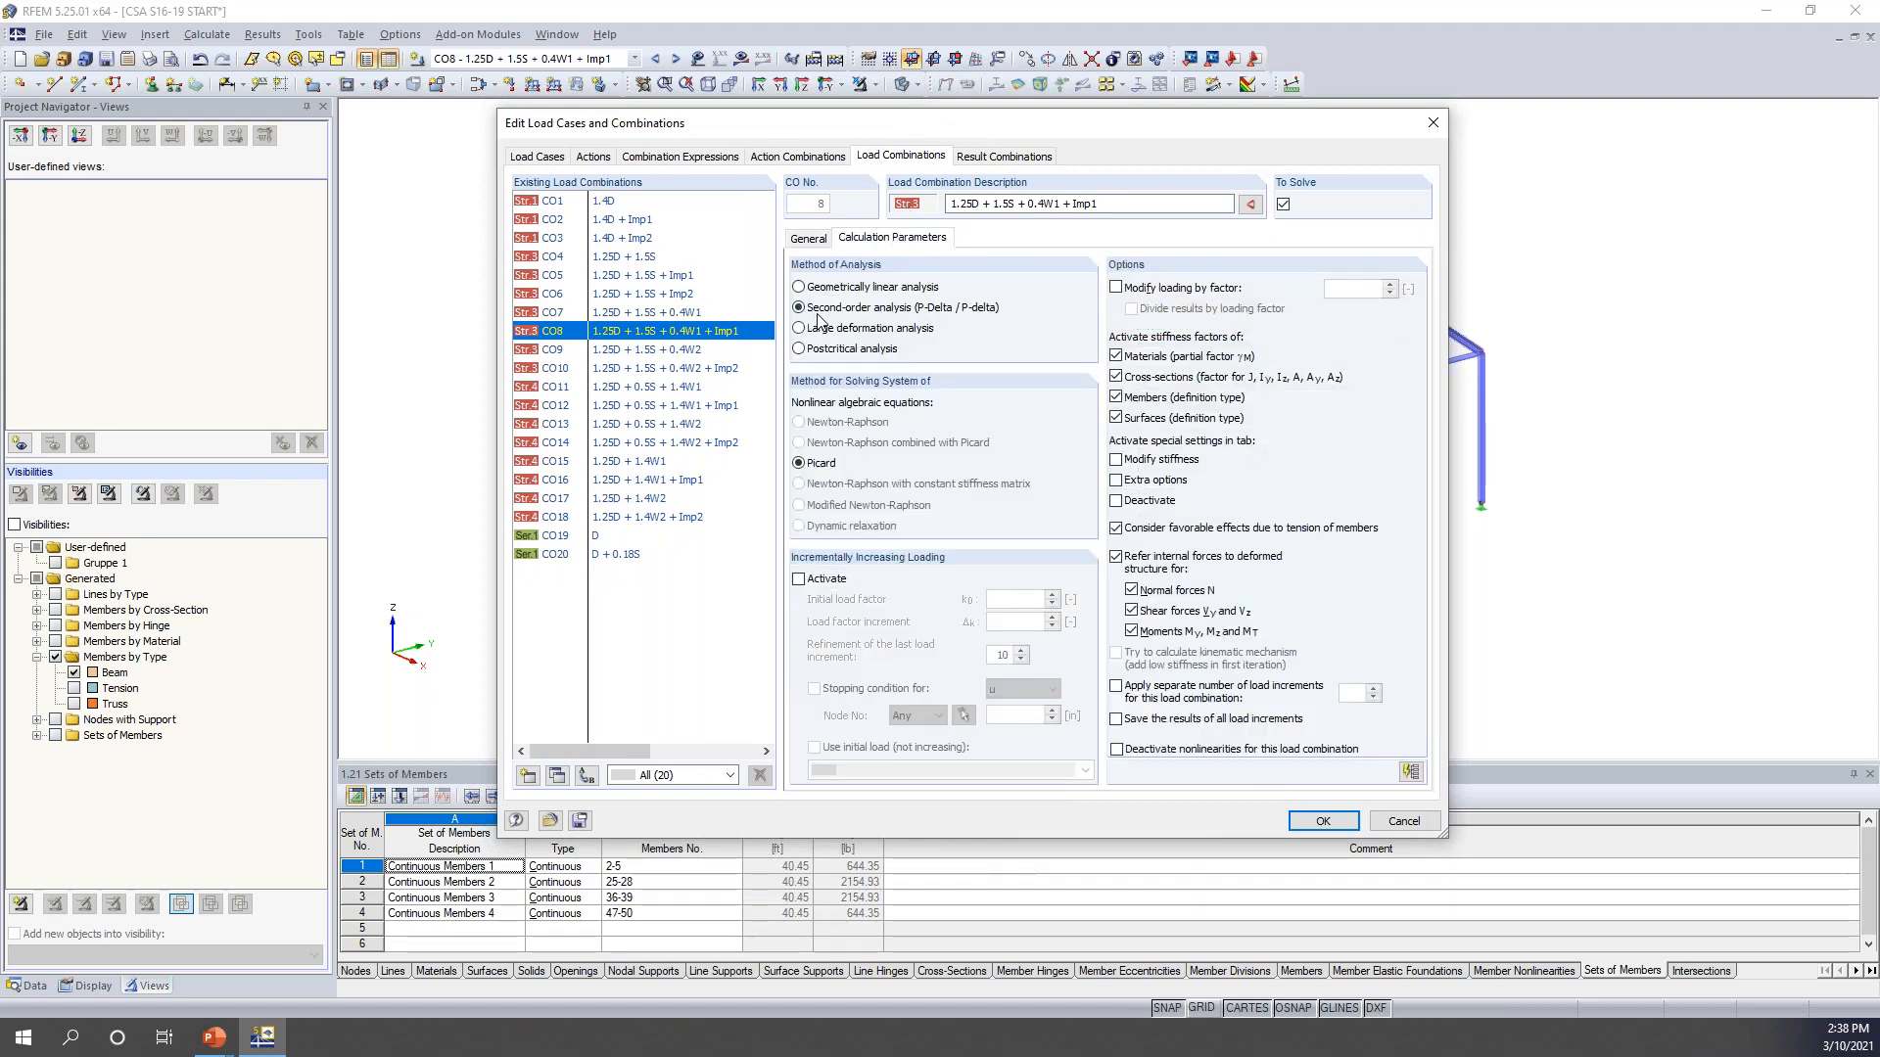
left_click(674, 294)
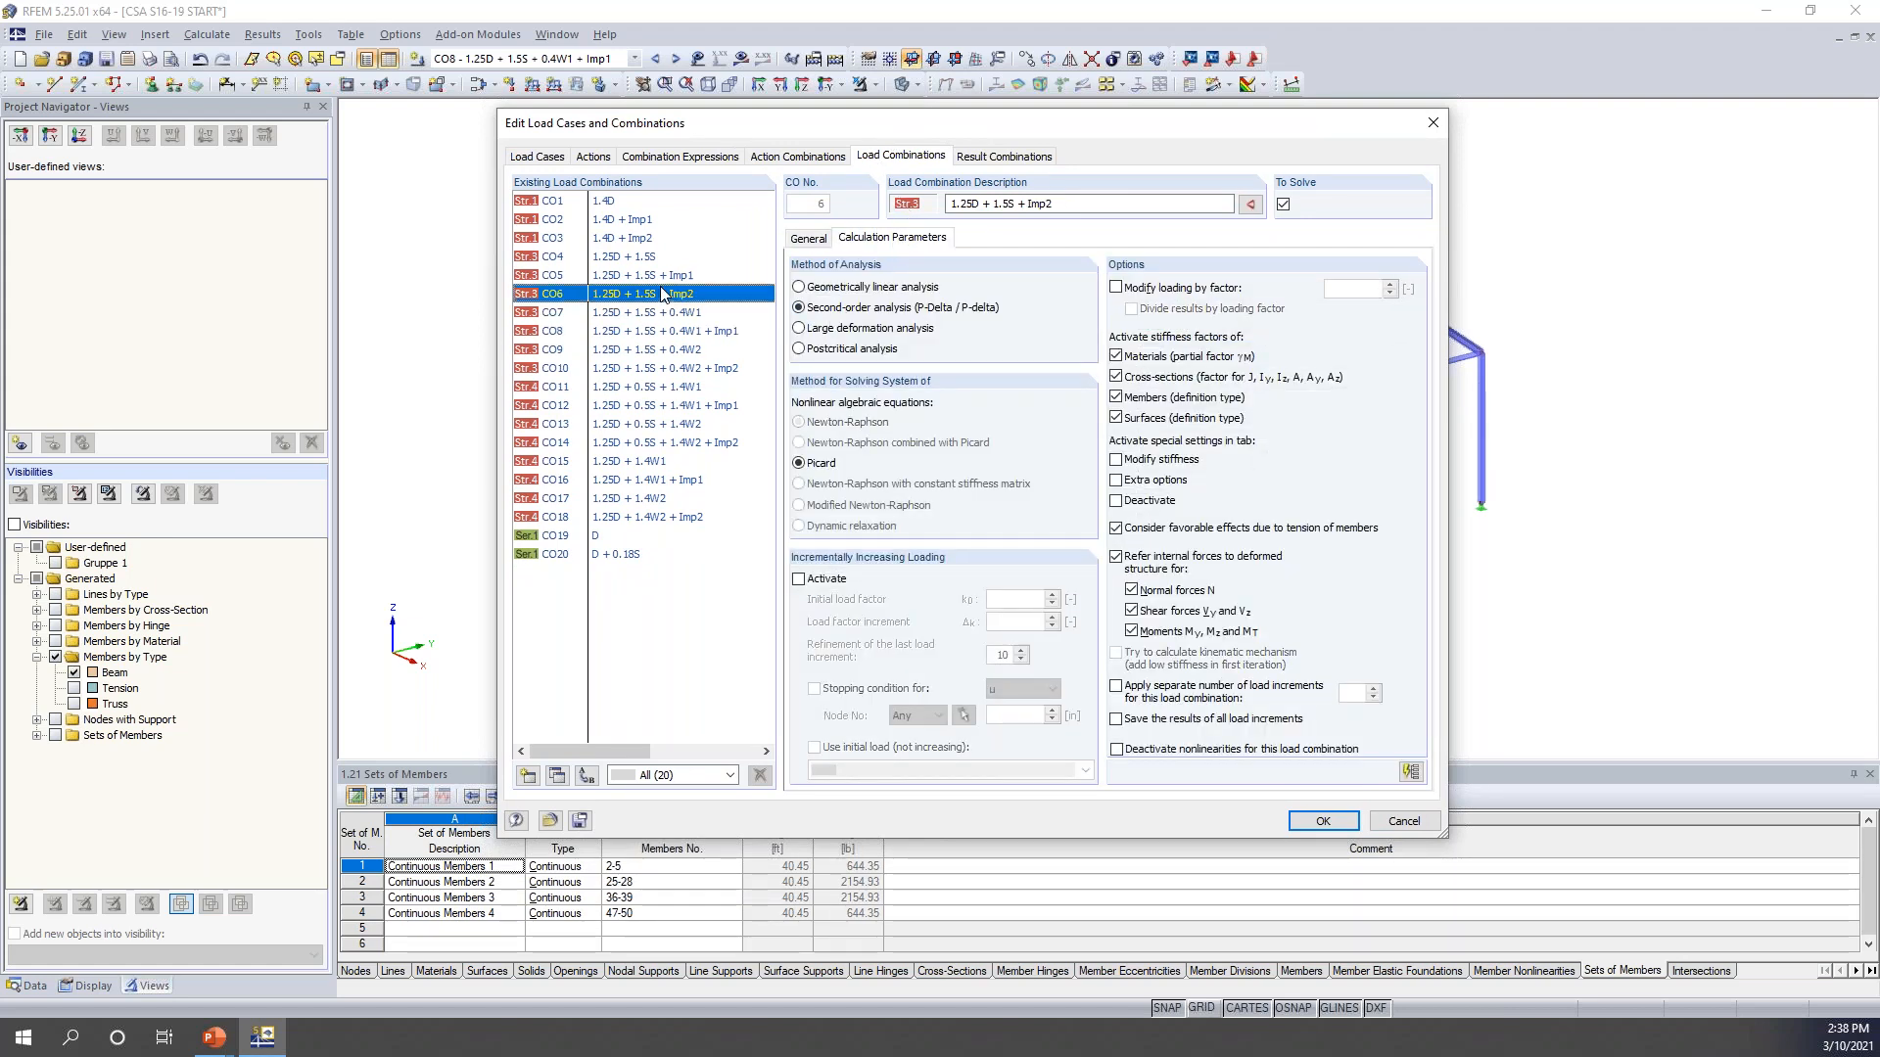
left_click(658, 348)
left_click(658, 392)
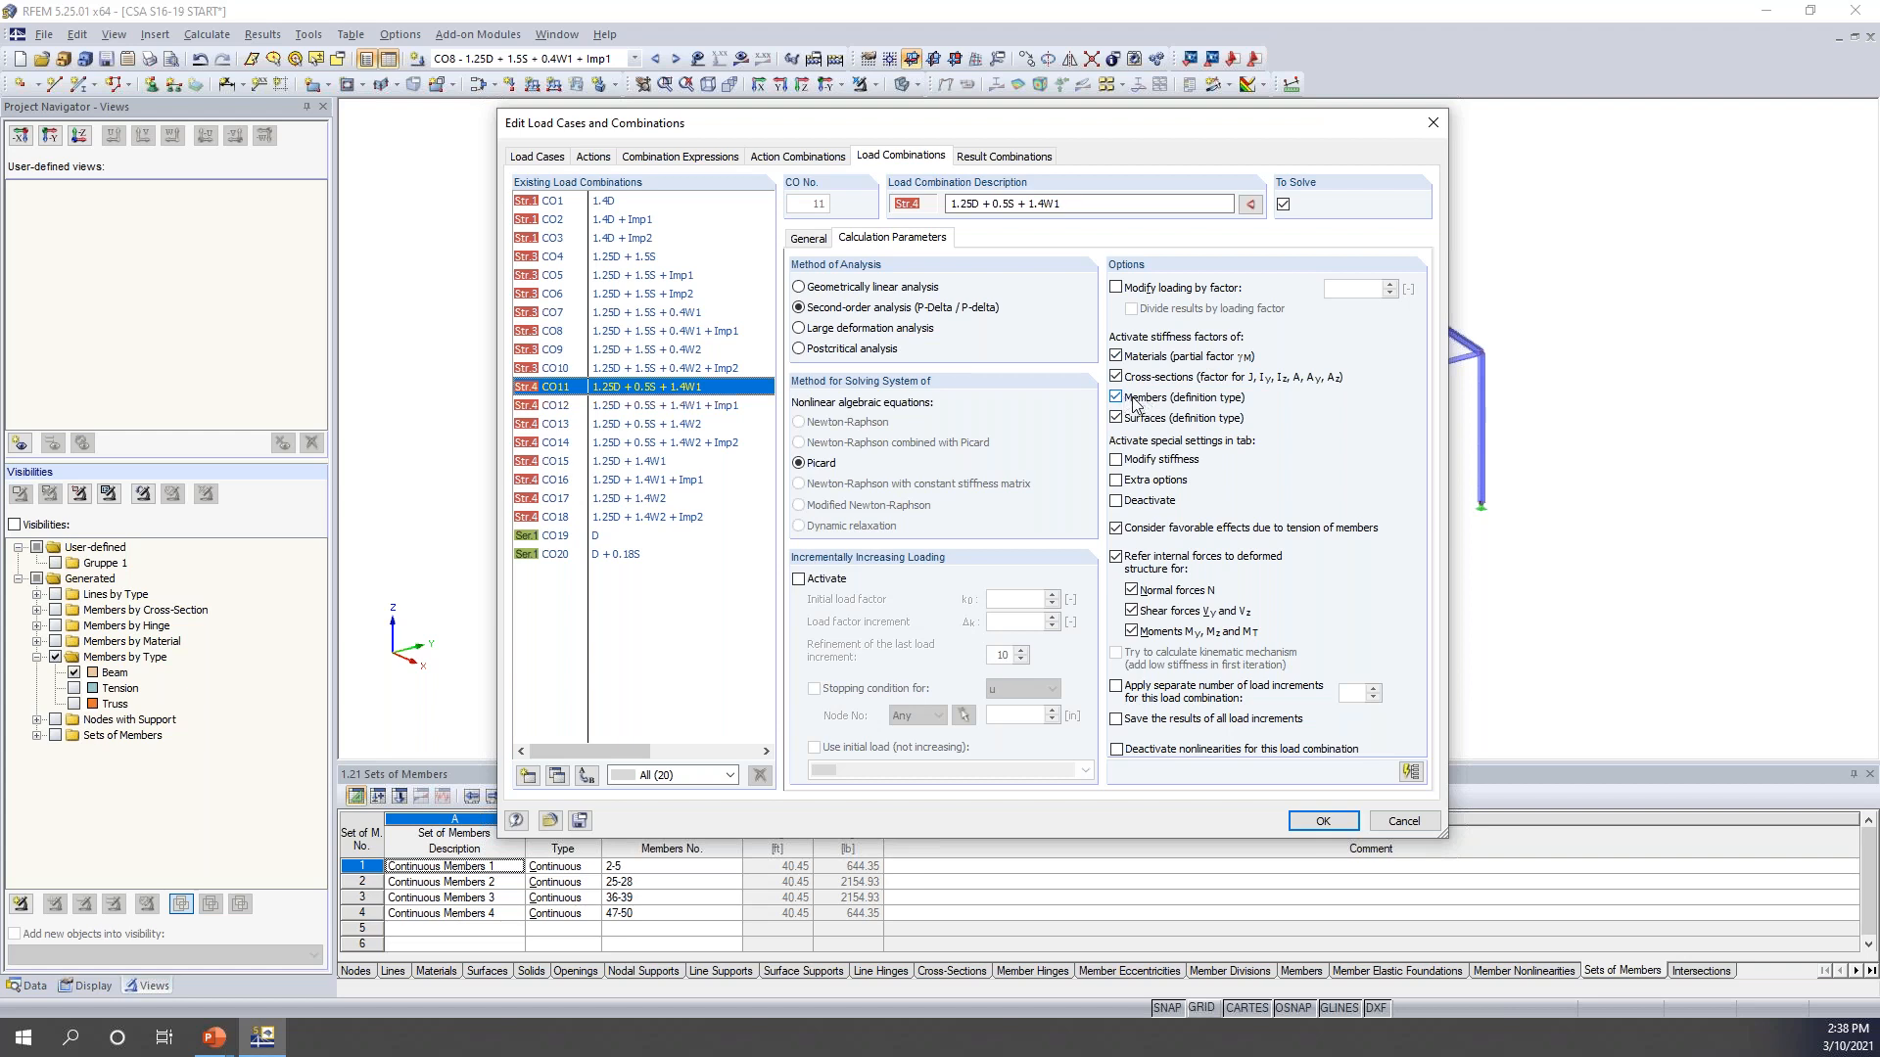
left_click(675, 313)
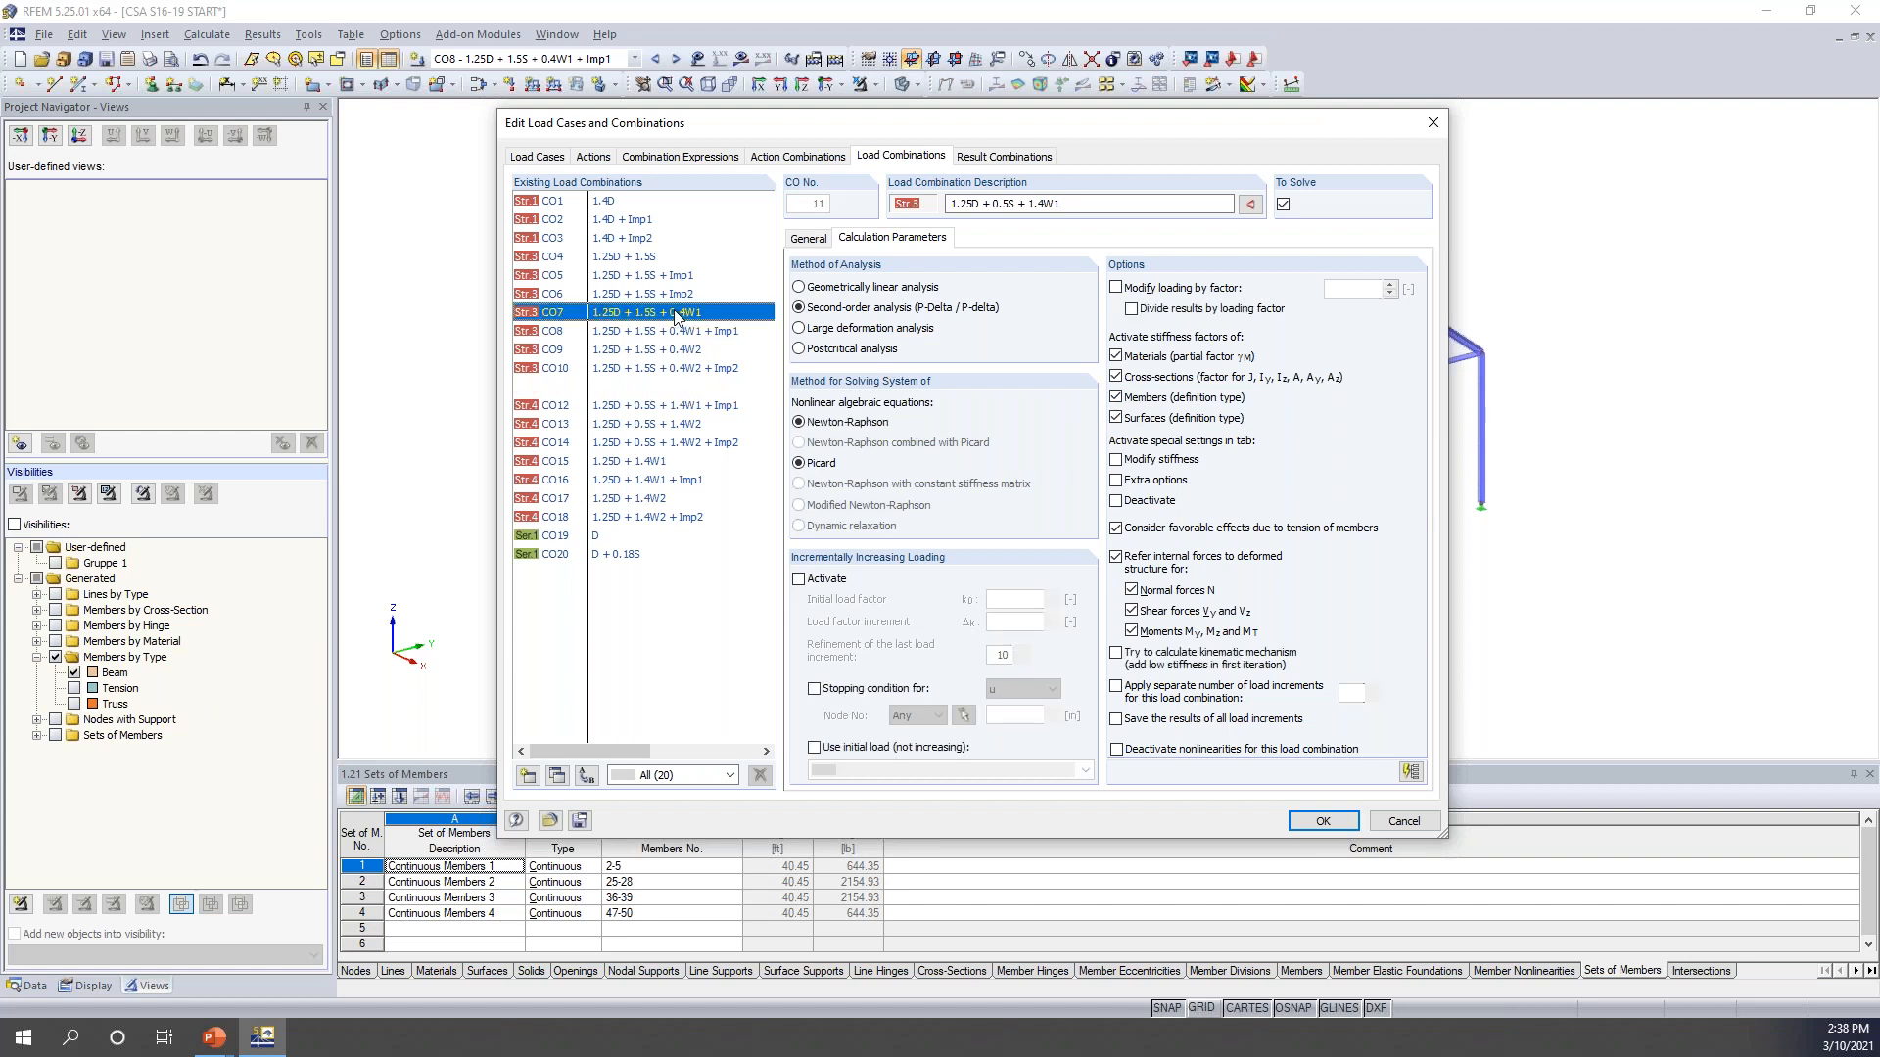
left_click(663, 296)
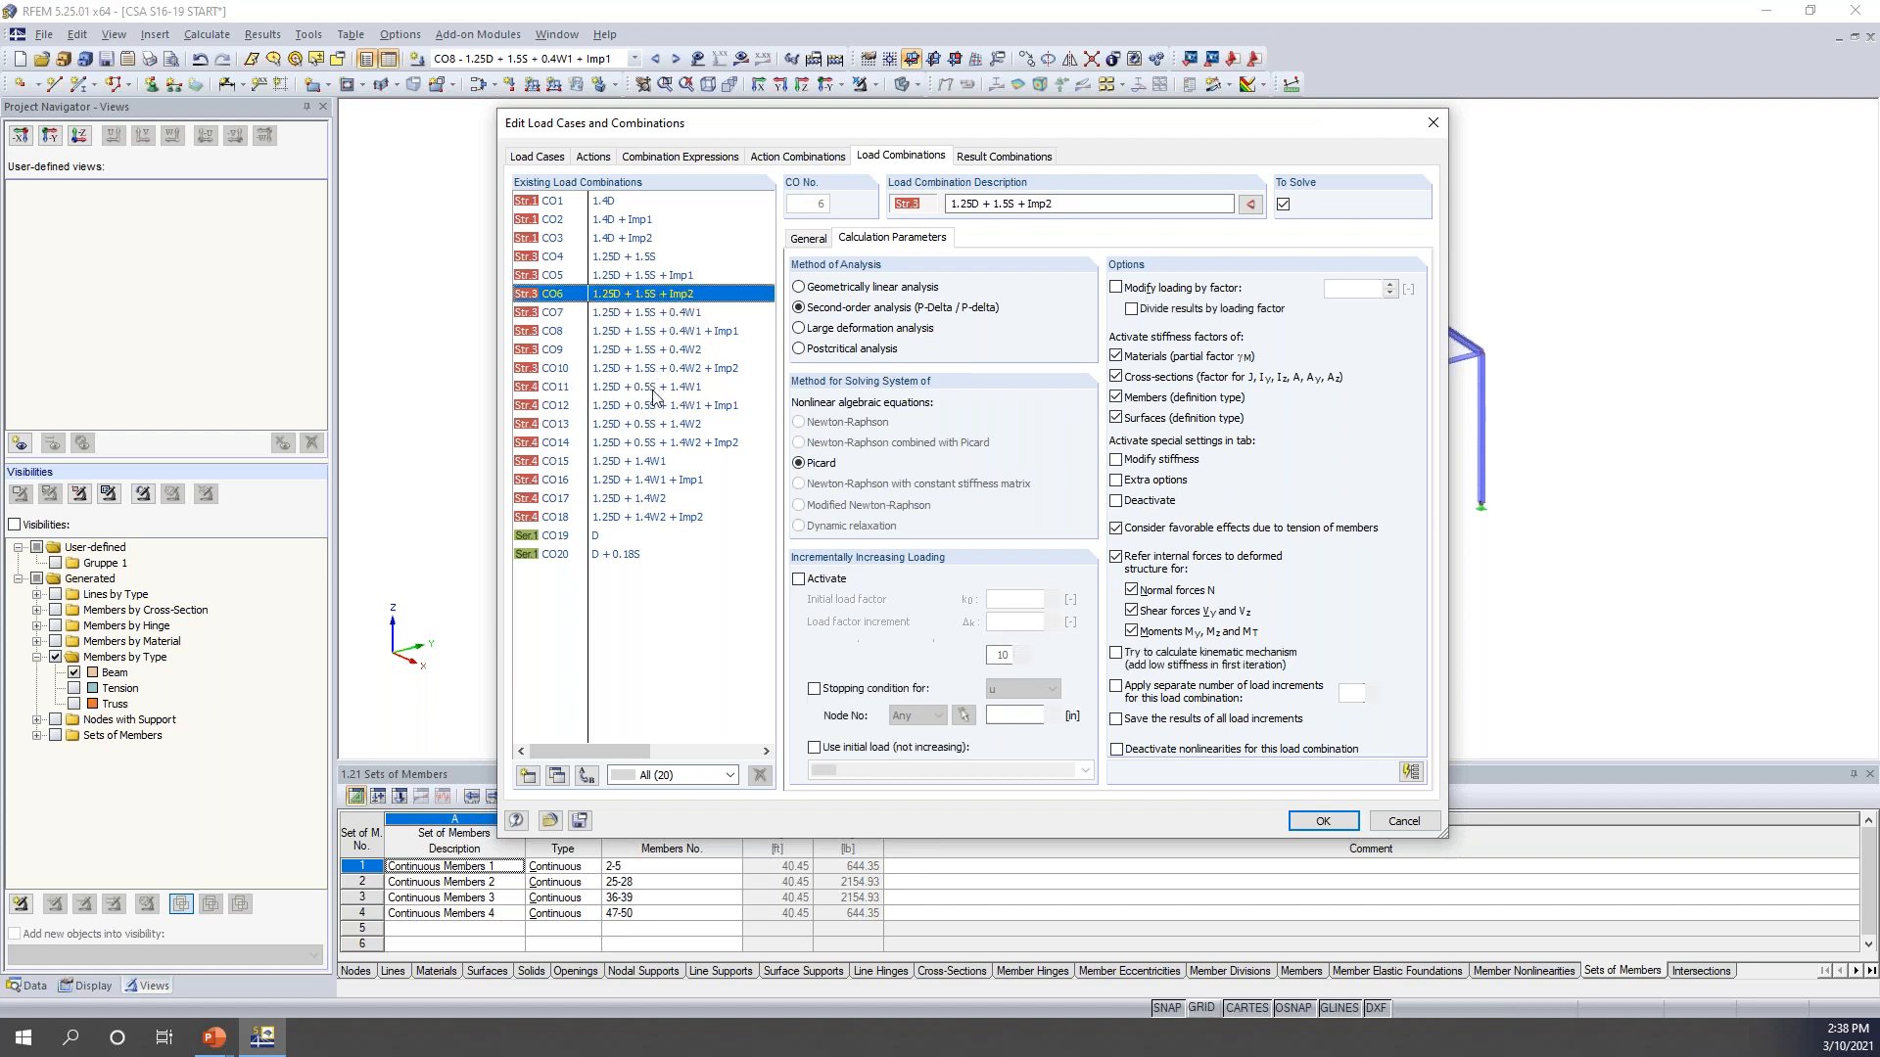
left_click(653, 388)
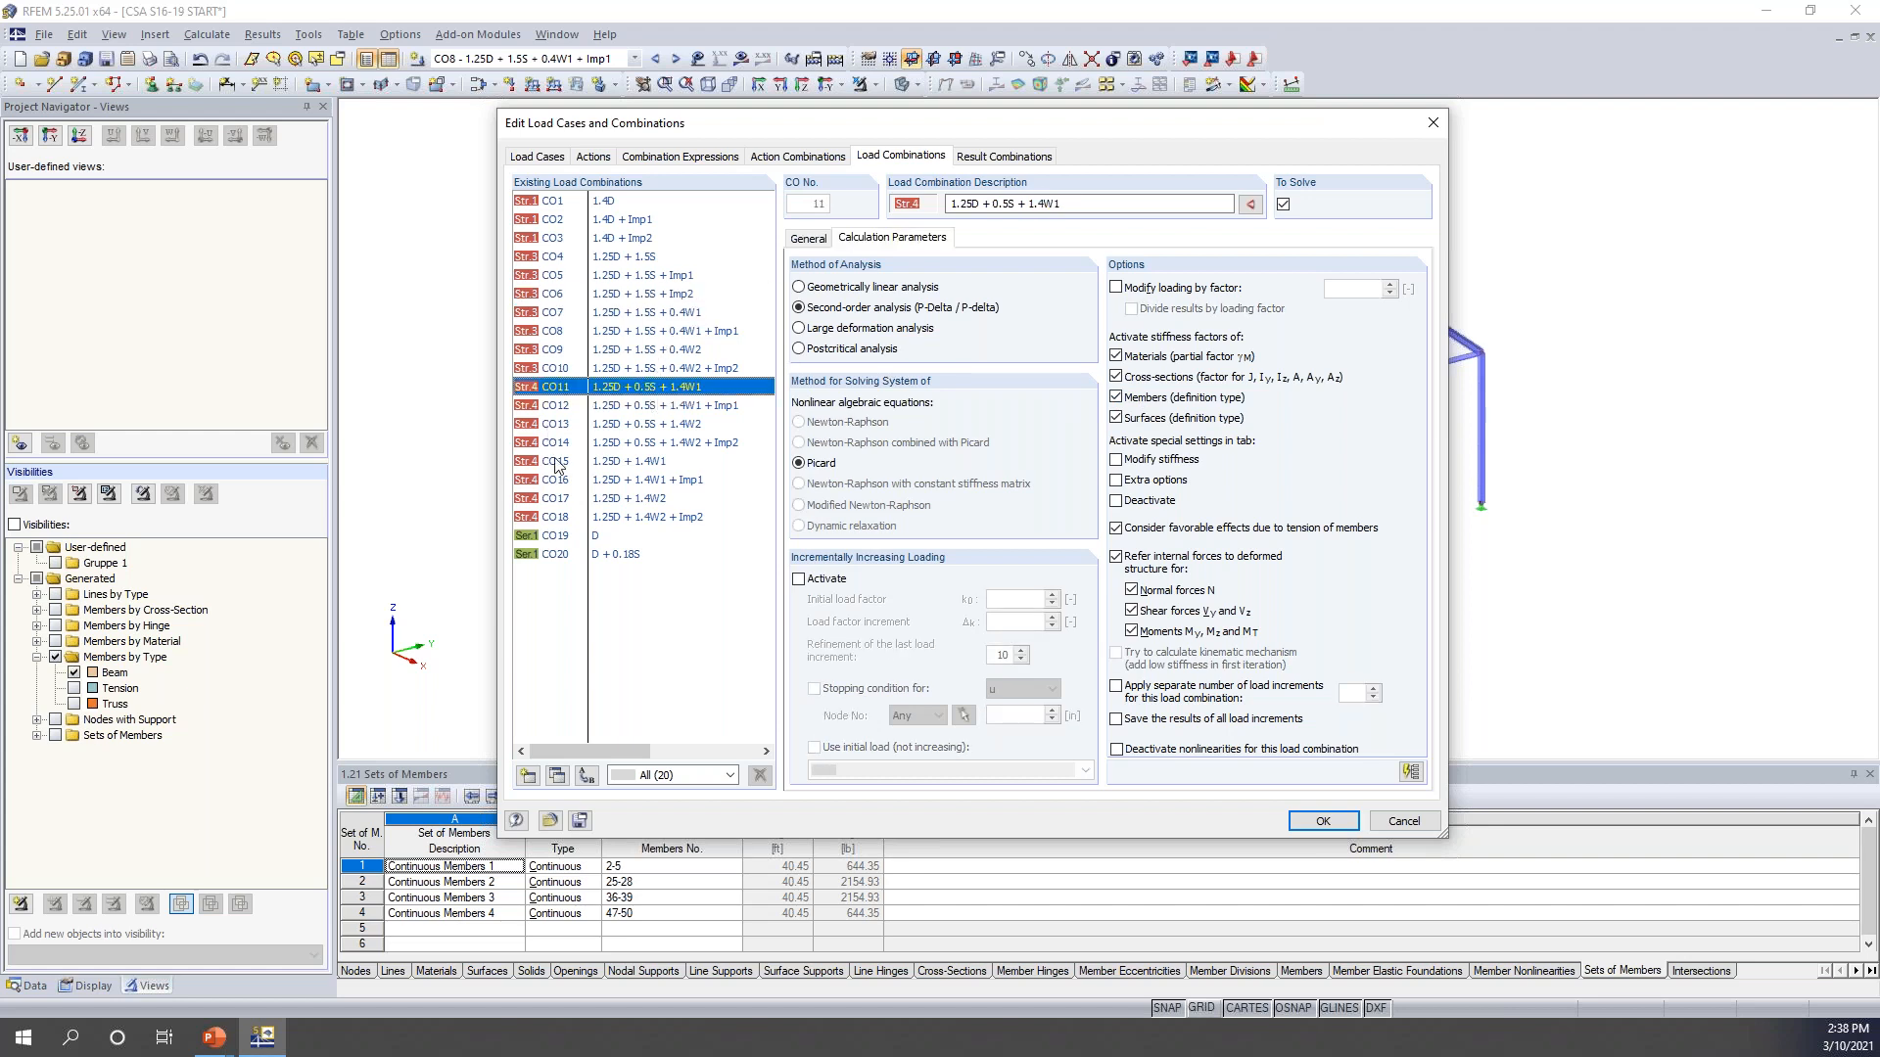
- Deactivate the member (definition type) stiffness factors for serviceability combinations CO19 and CO20, check that strength combinations keep them active, and accept the settings
left_click(597, 534)
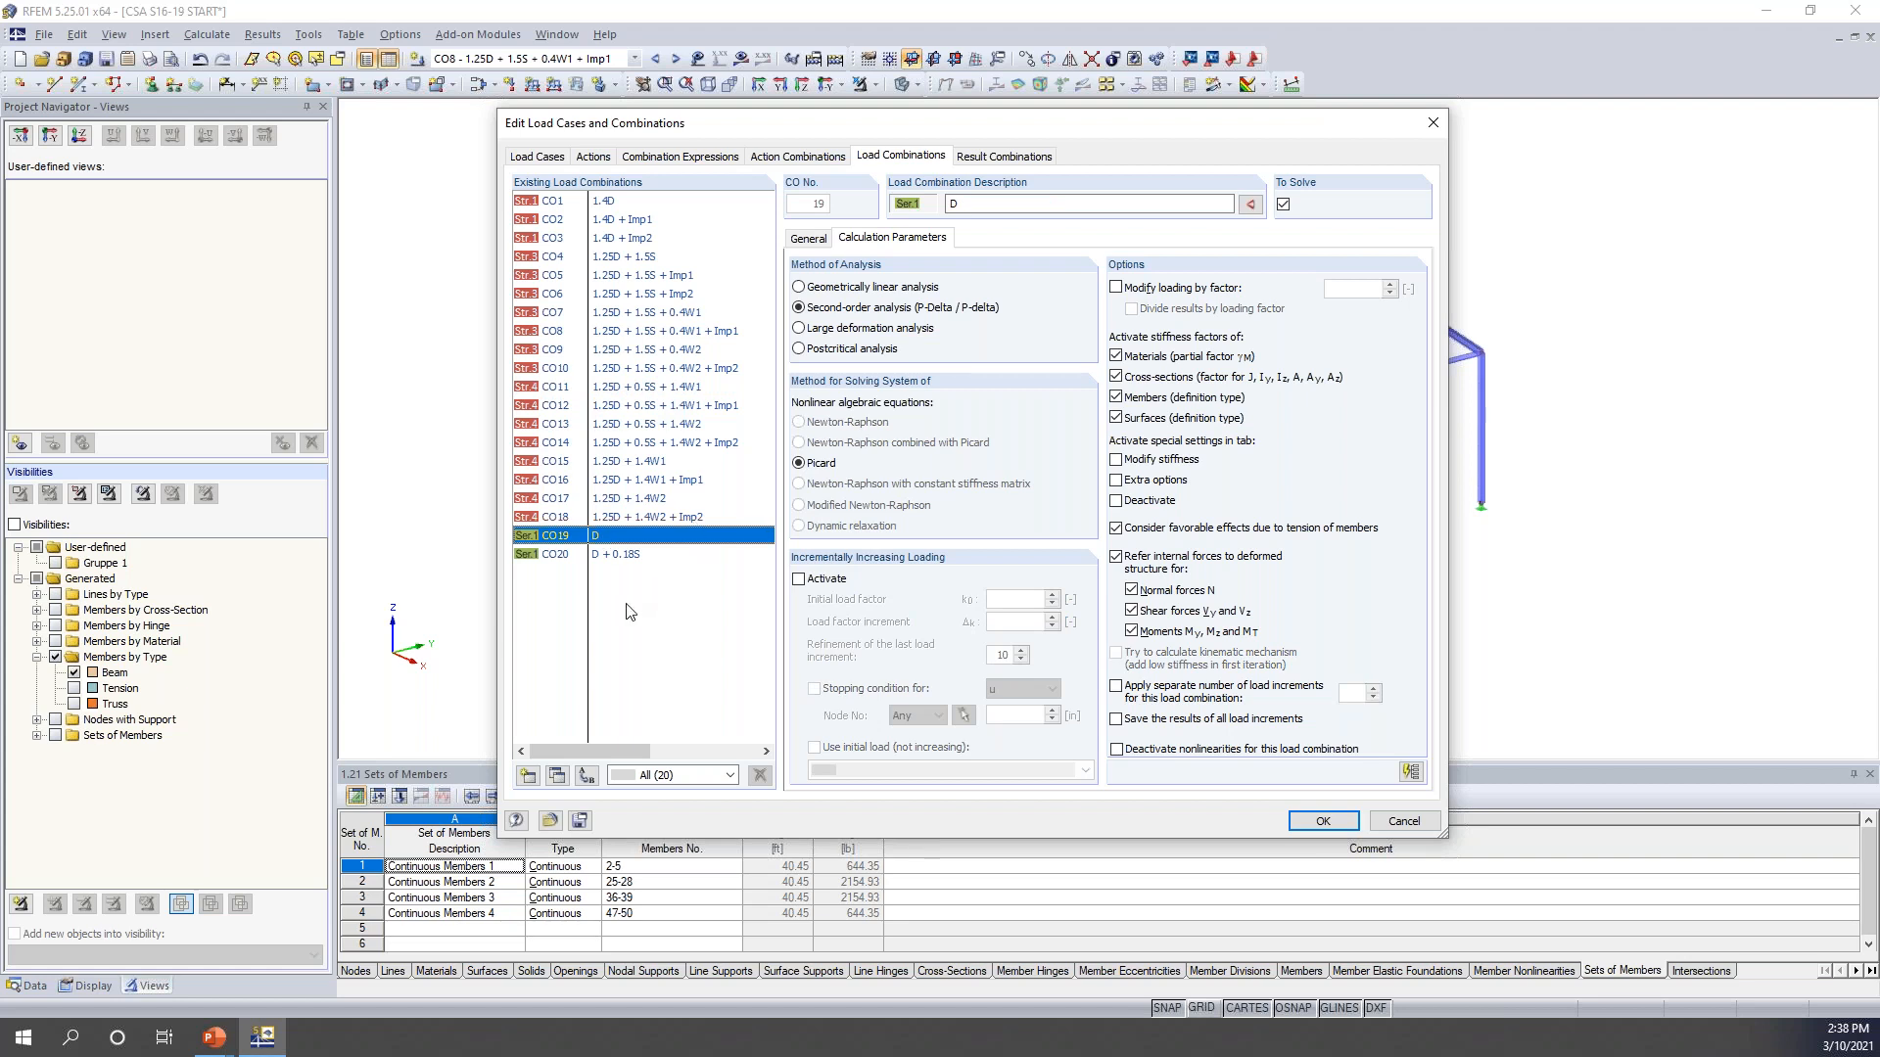
left_click(616, 554, "shift")
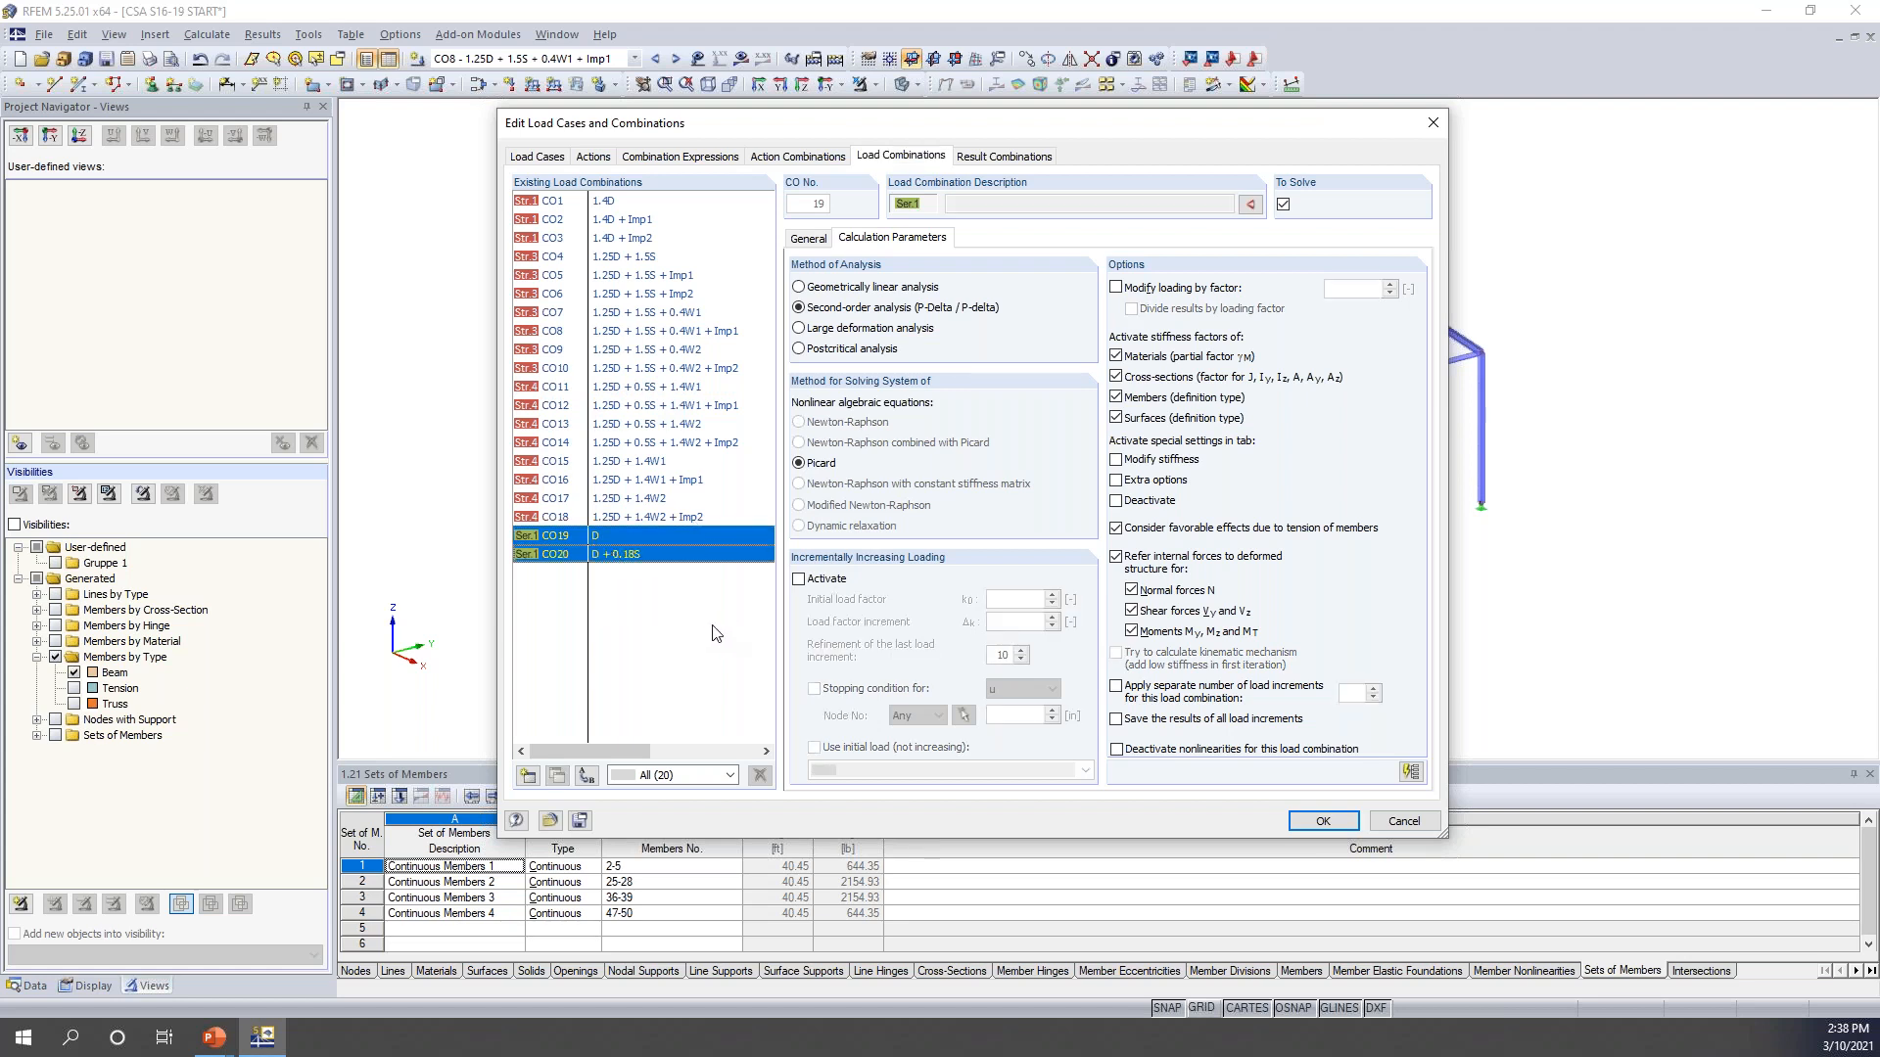
left_click(1116, 398)
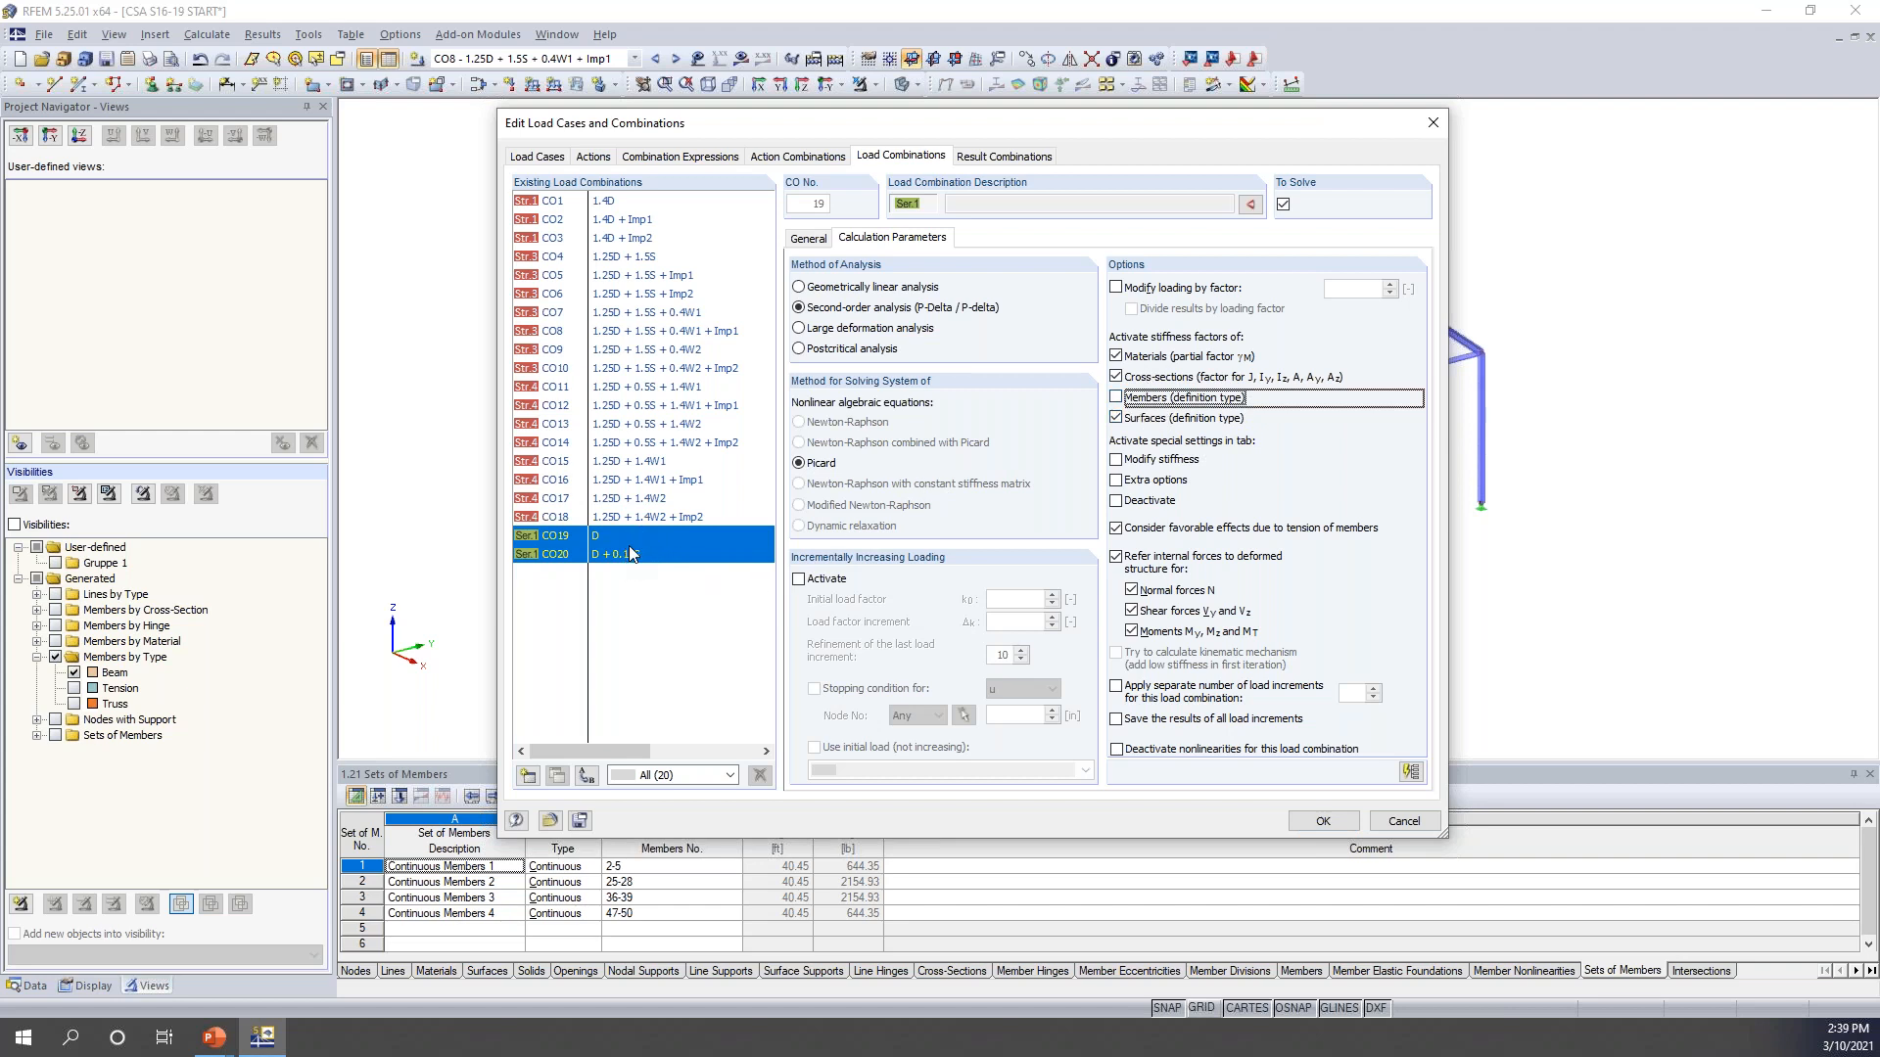
left_click(646, 443)
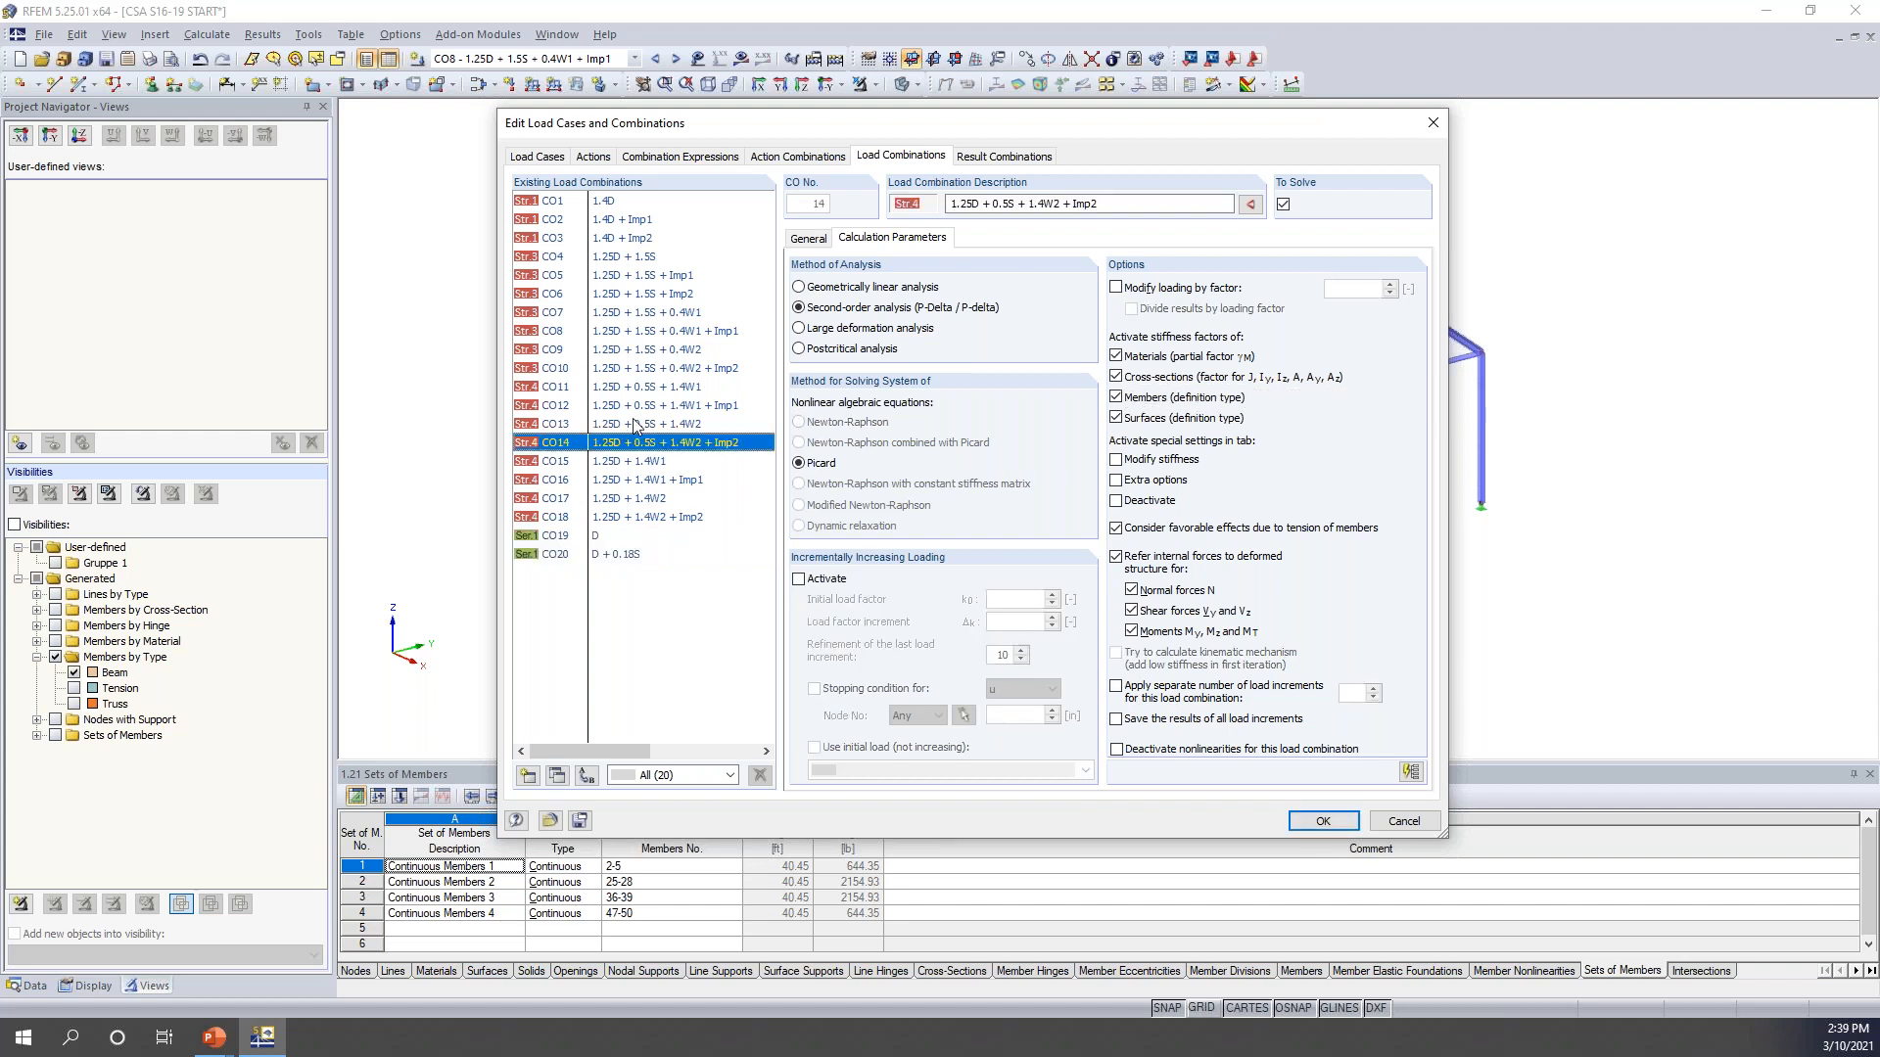
left_click(643, 405)
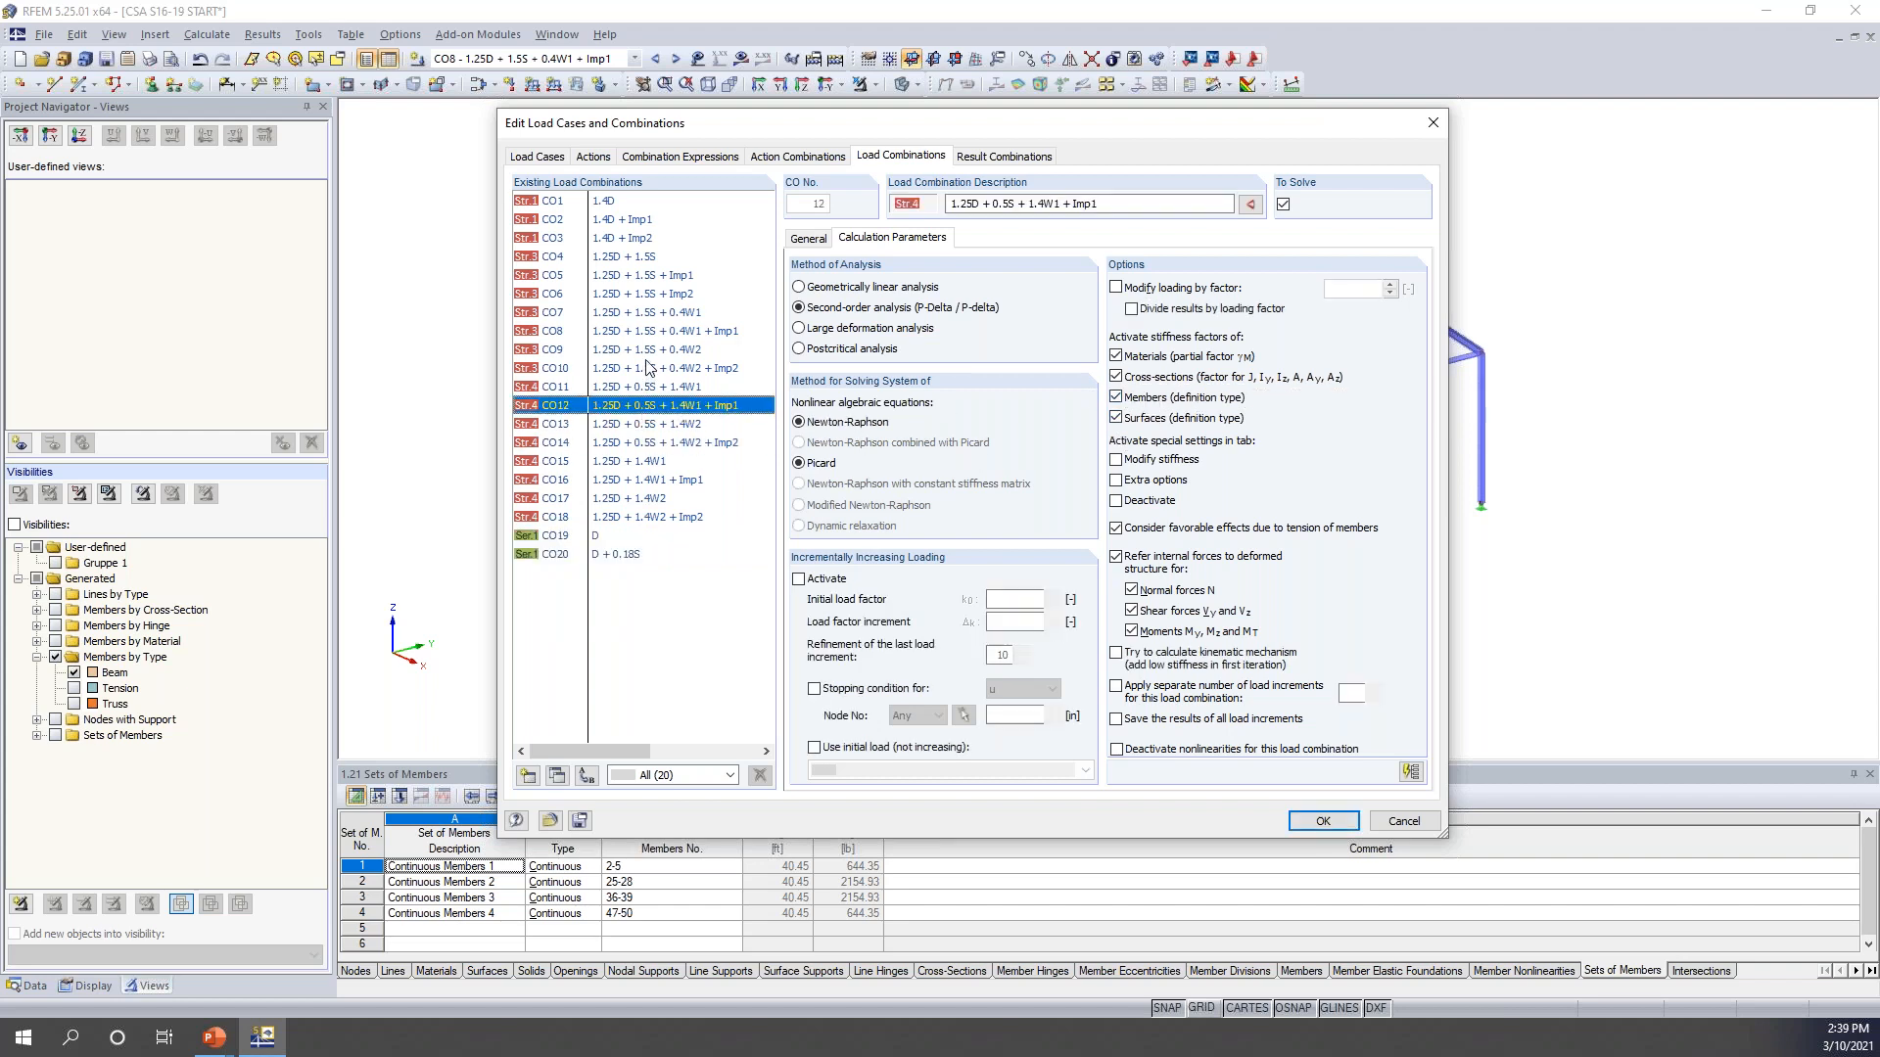
left_click(647, 368)
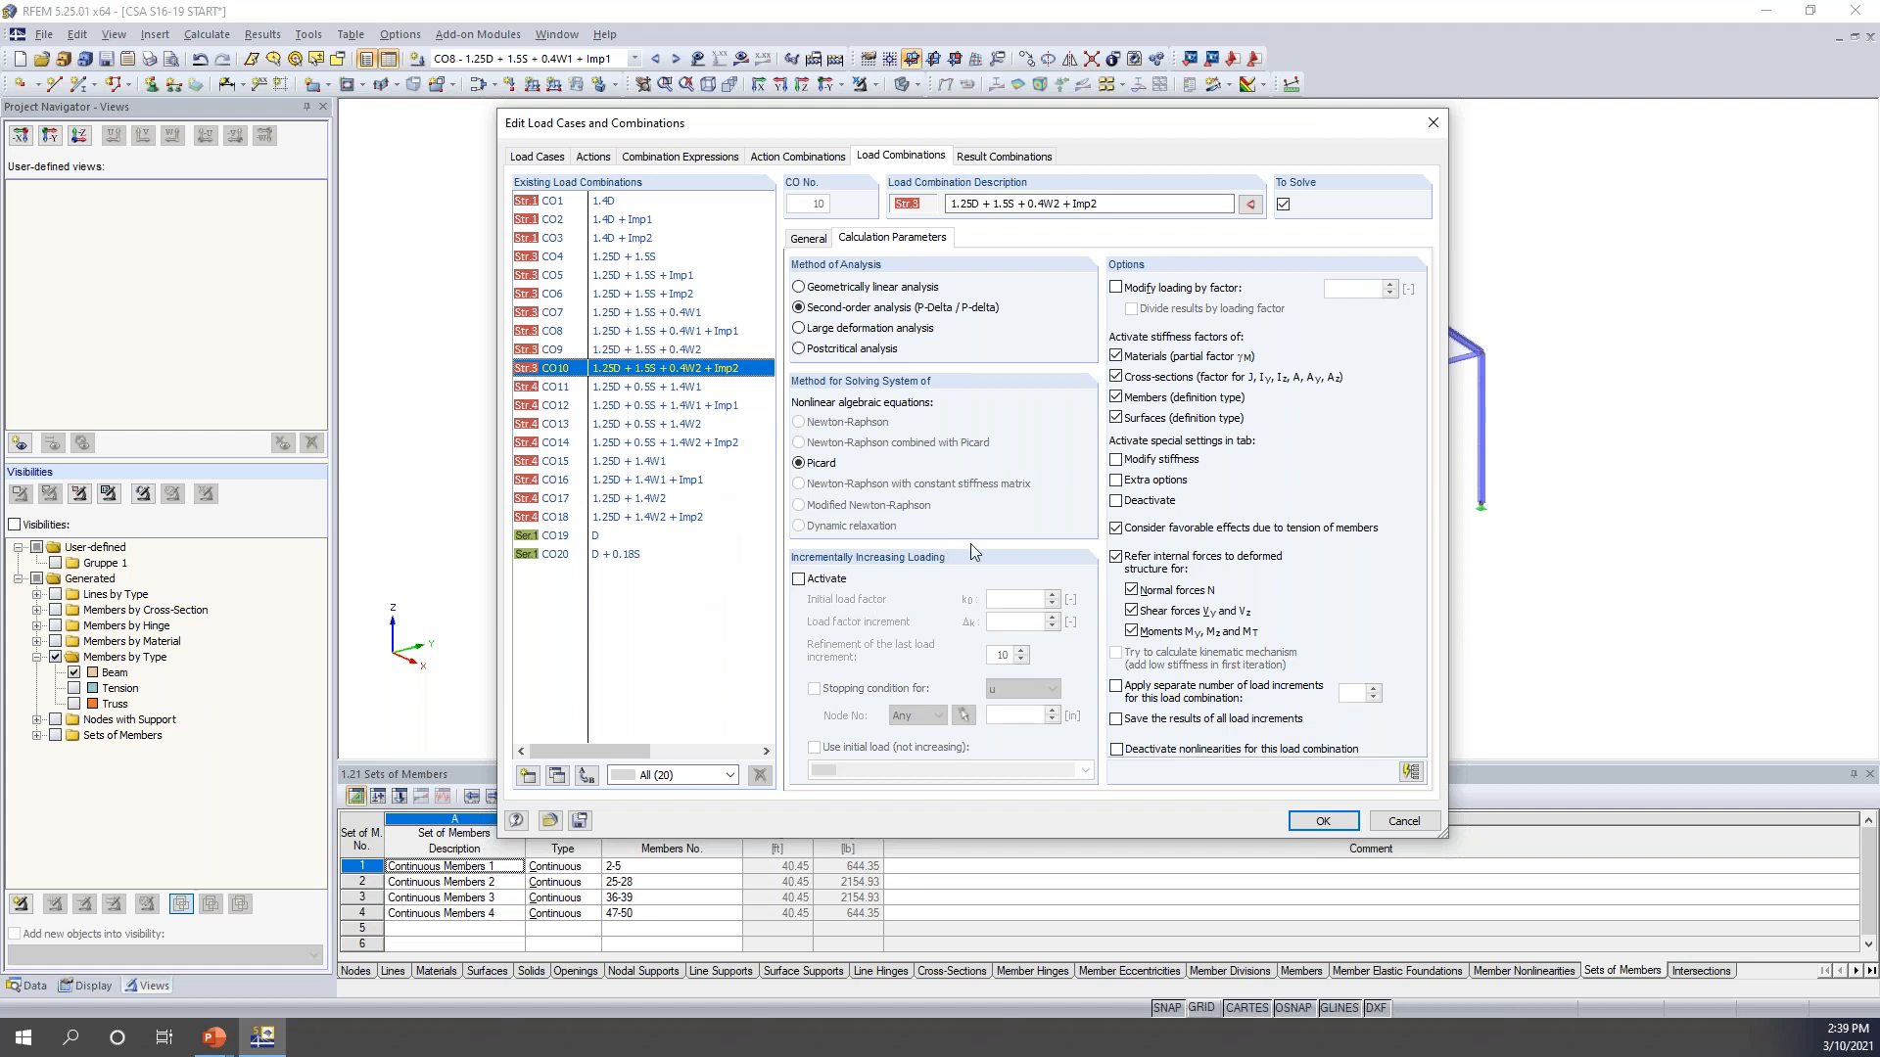
left_click(1320, 822)
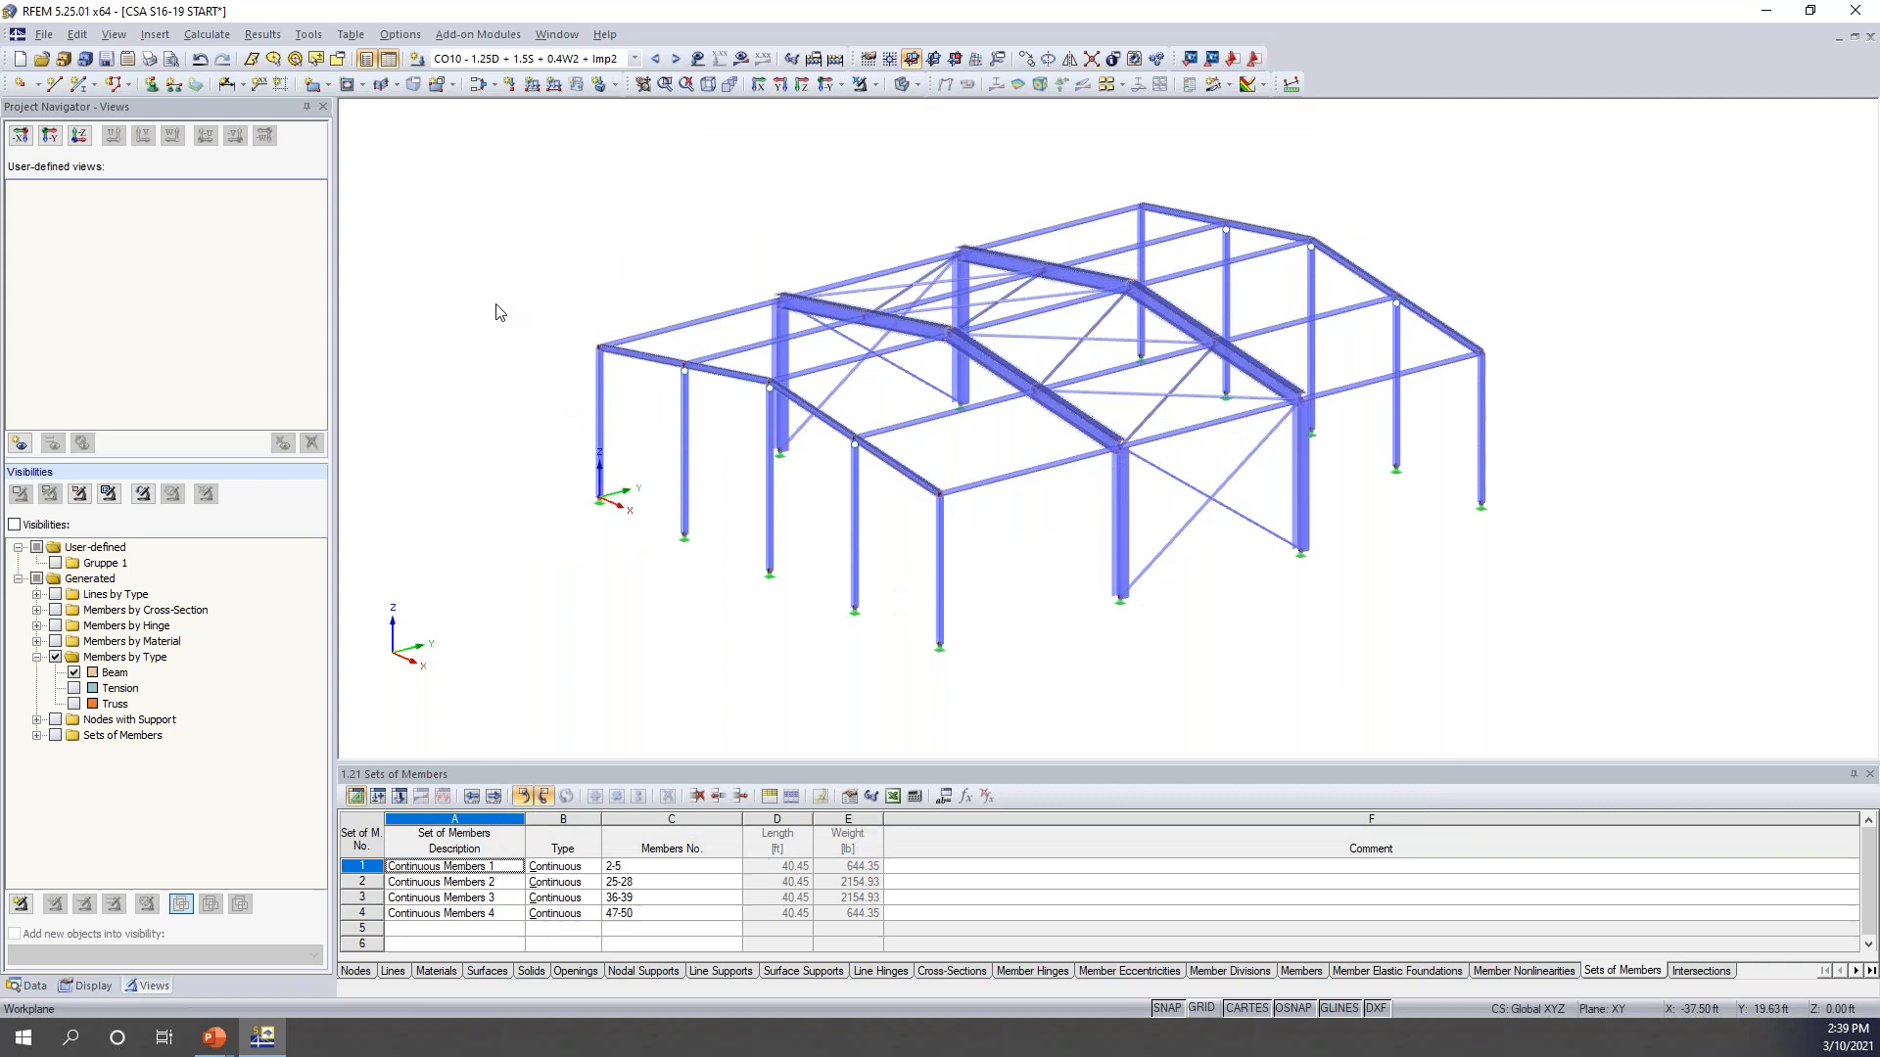
- Calculate all results of the model and display the global deformations u
left_click(216, 36)
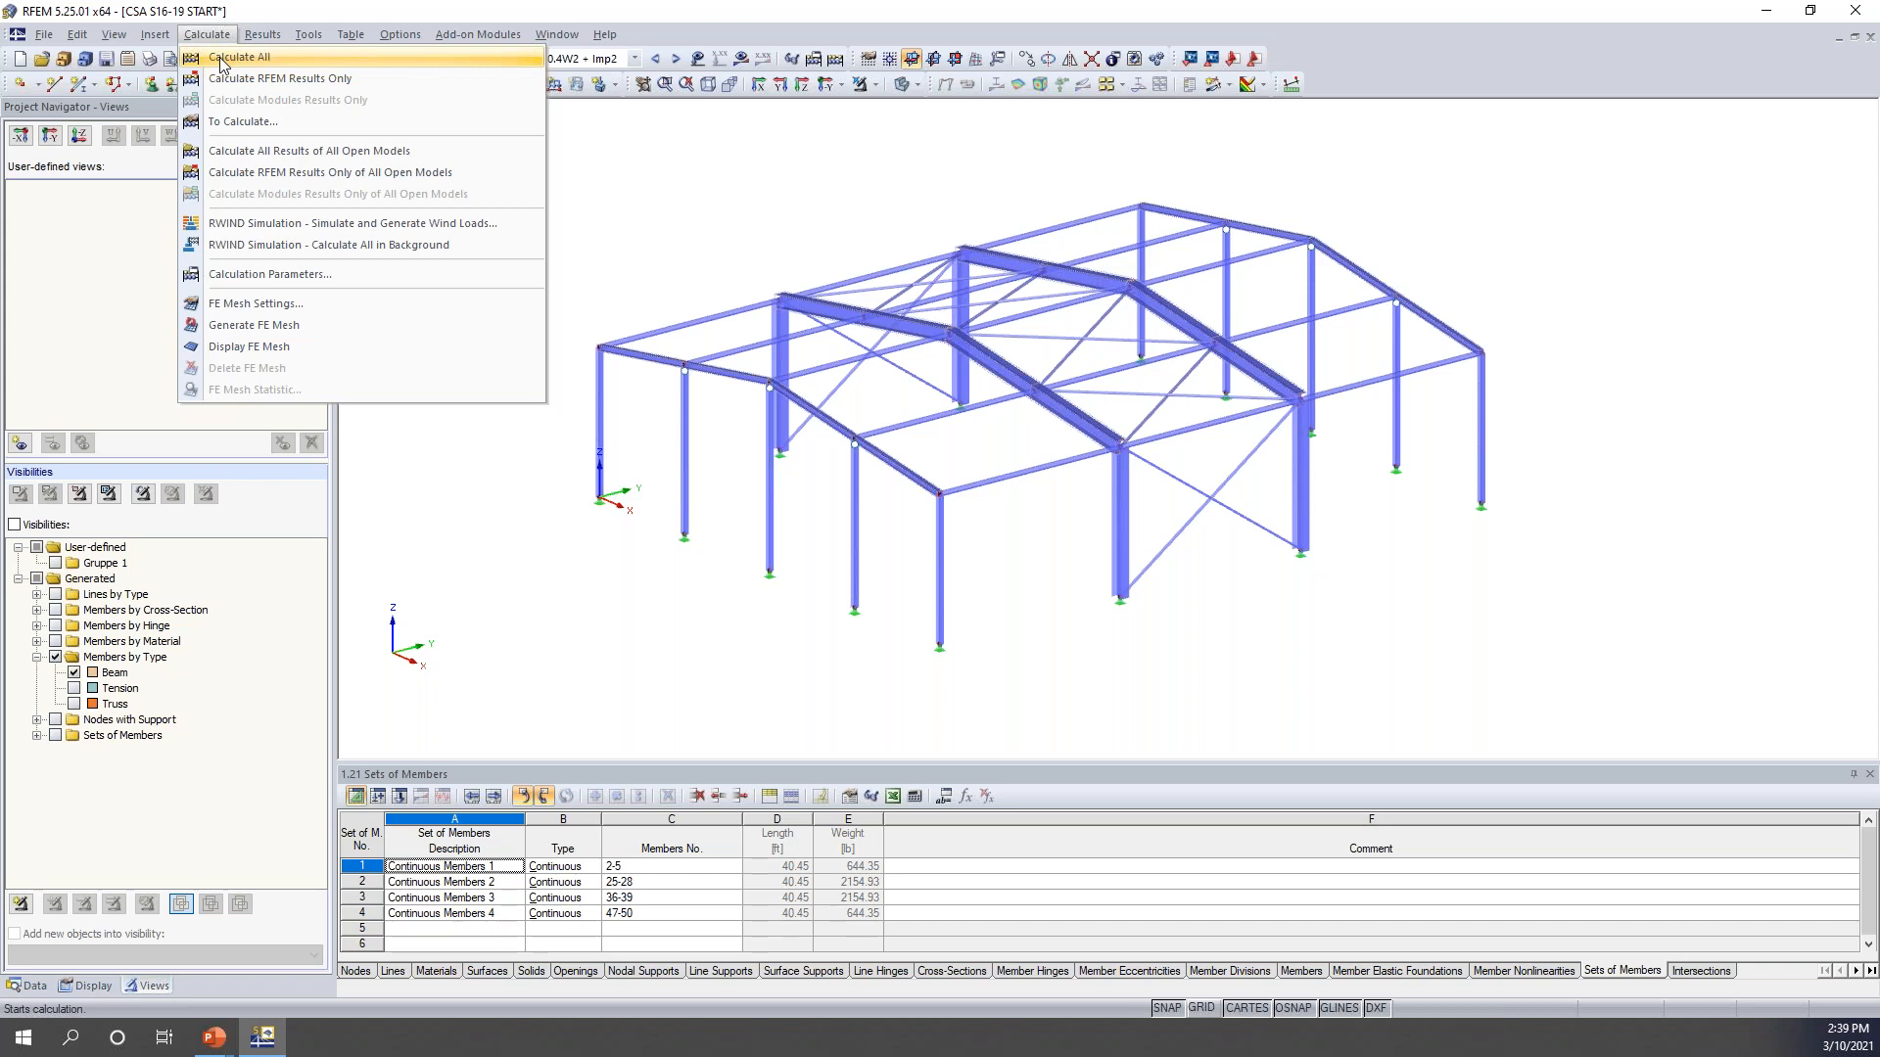
left_click(222, 58)
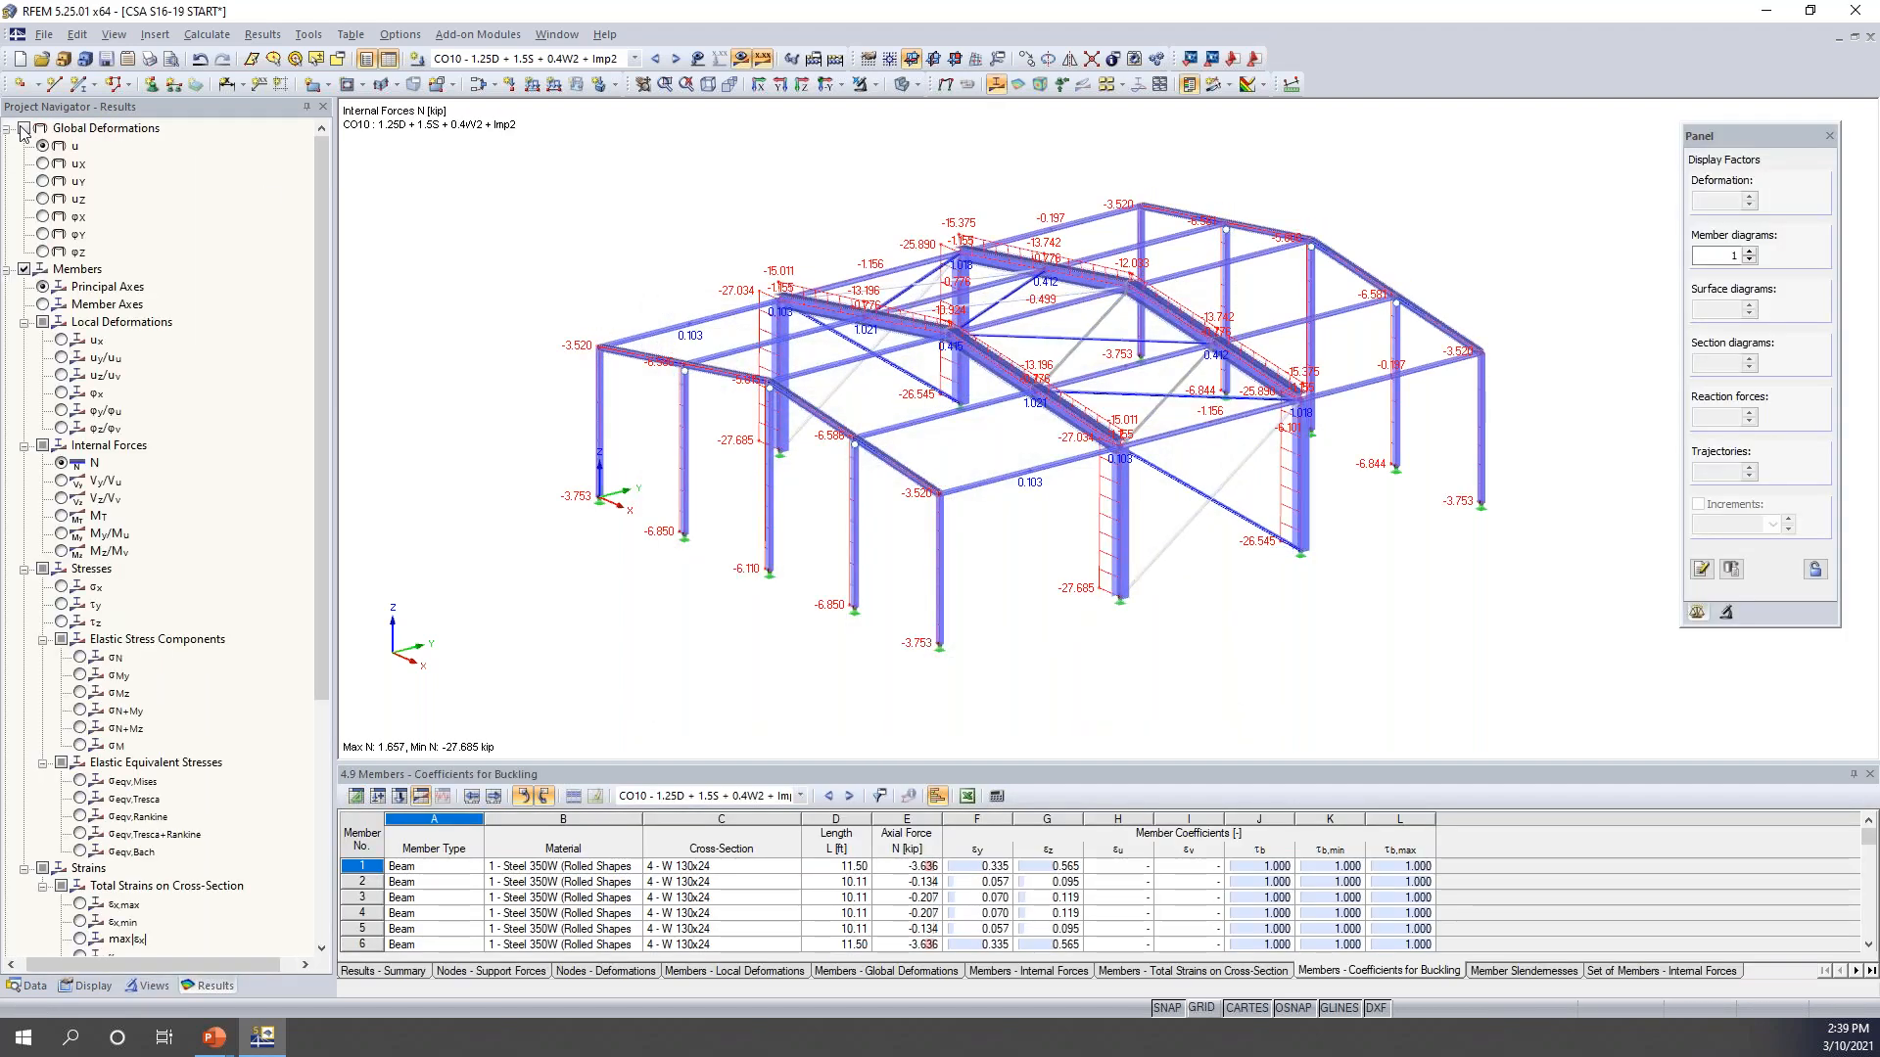
left_click(23, 128)
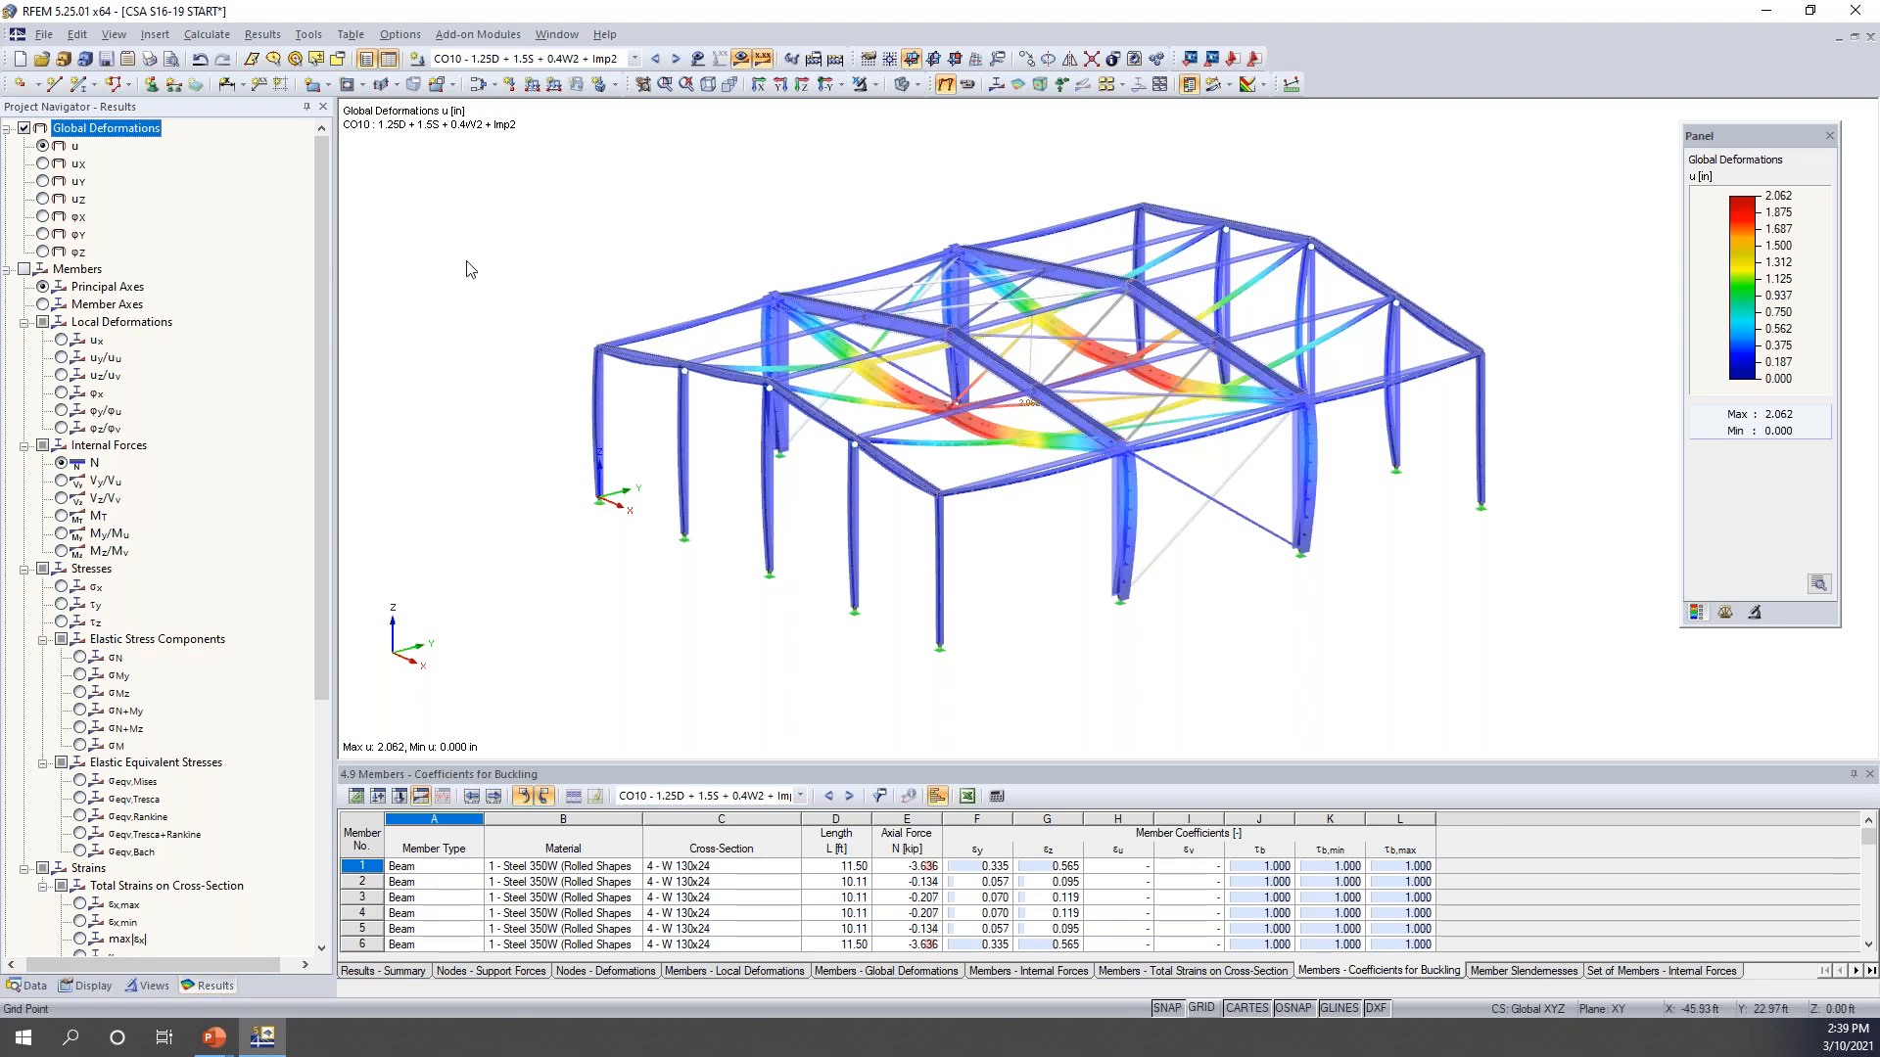
- Examine the global deformations of load combinations CO1 through CO7 on the frame model
left_click(634, 60)
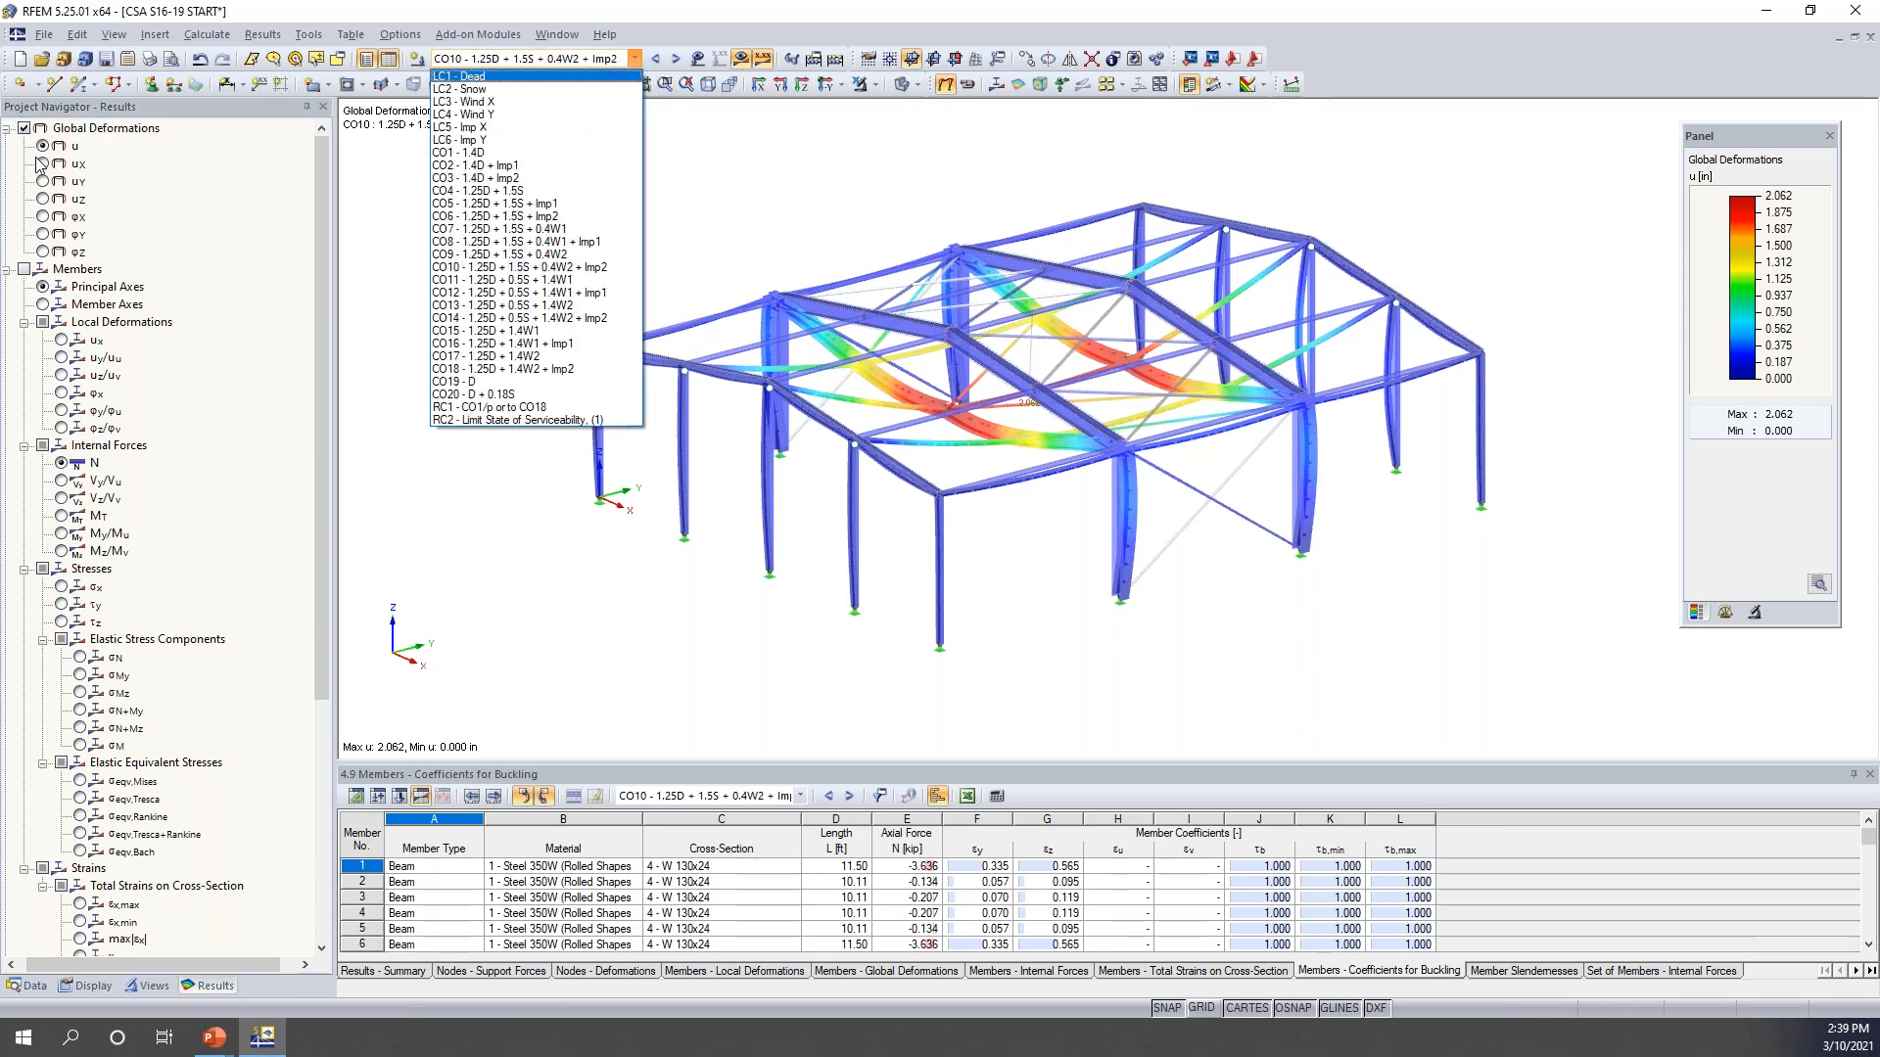
left_click(482, 153)
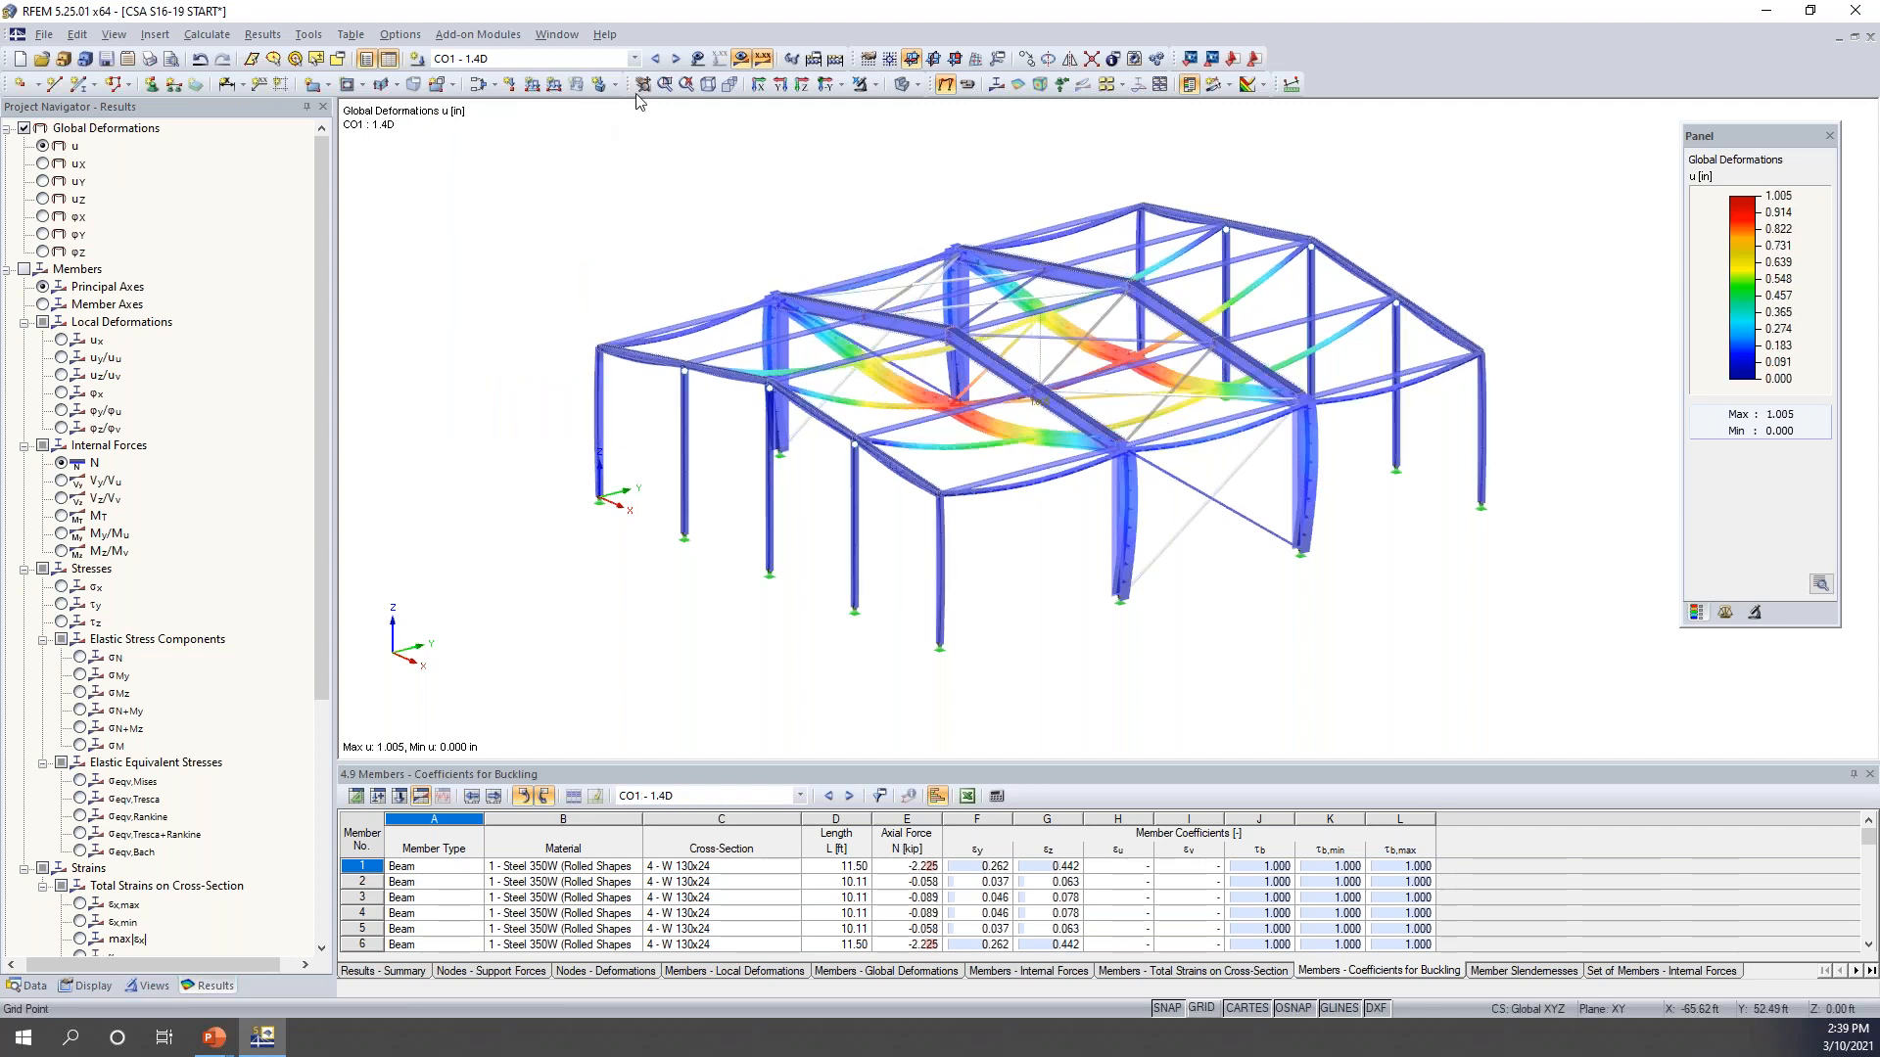
left_click(674, 60)
left_click(675, 60)
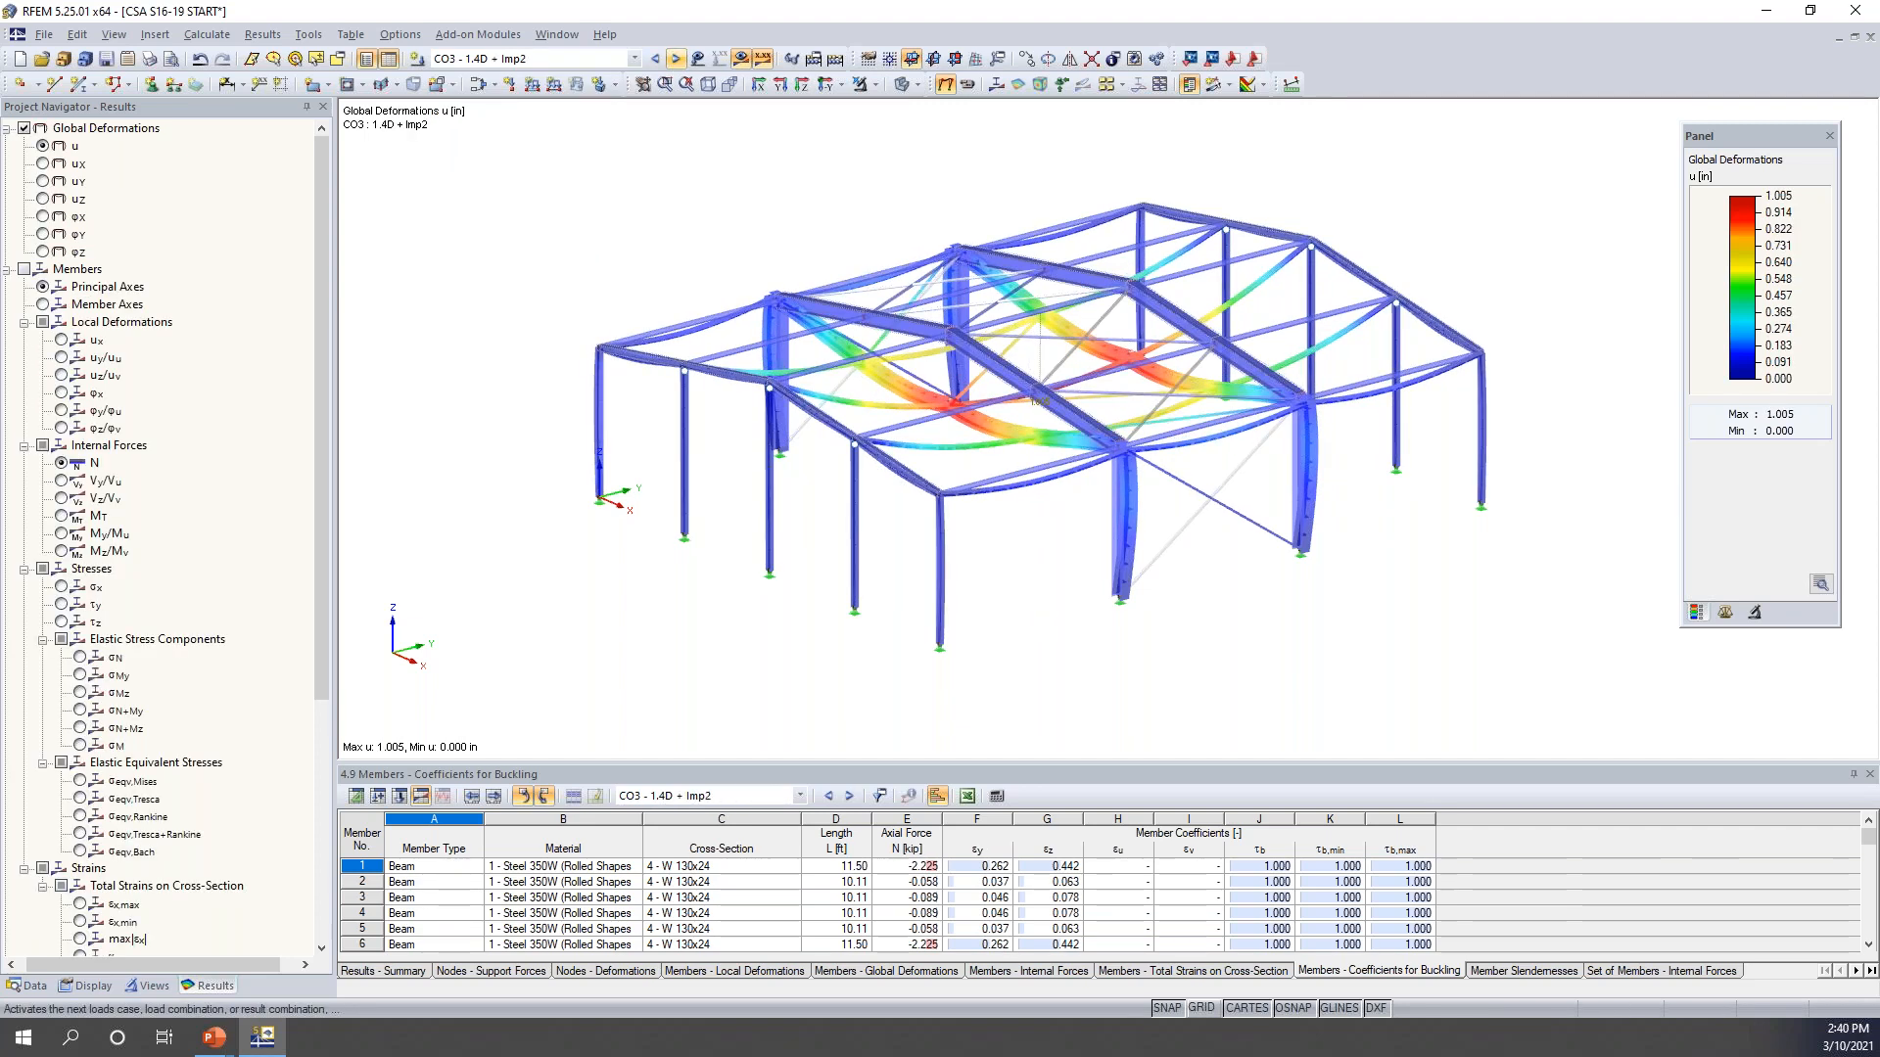
middle_click_drag(606, 255, 688, 281, "ctrl")
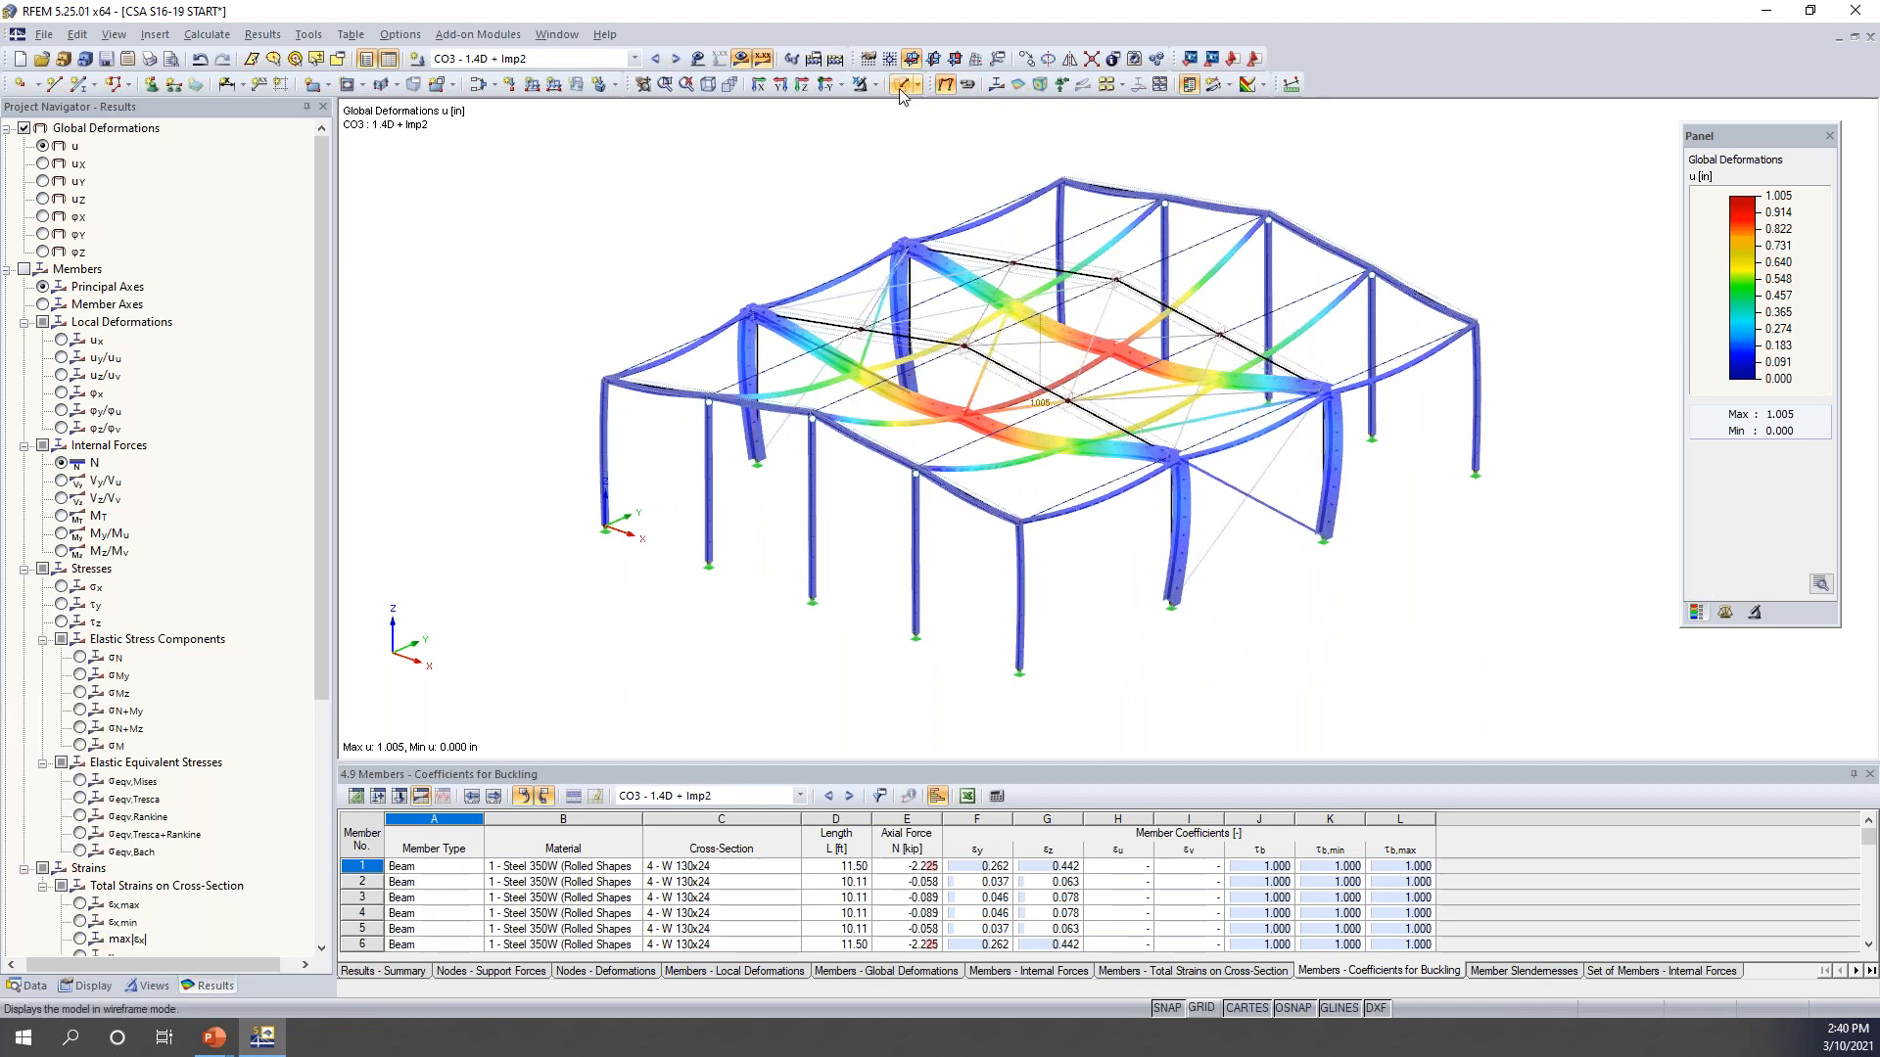
left_click(676, 59)
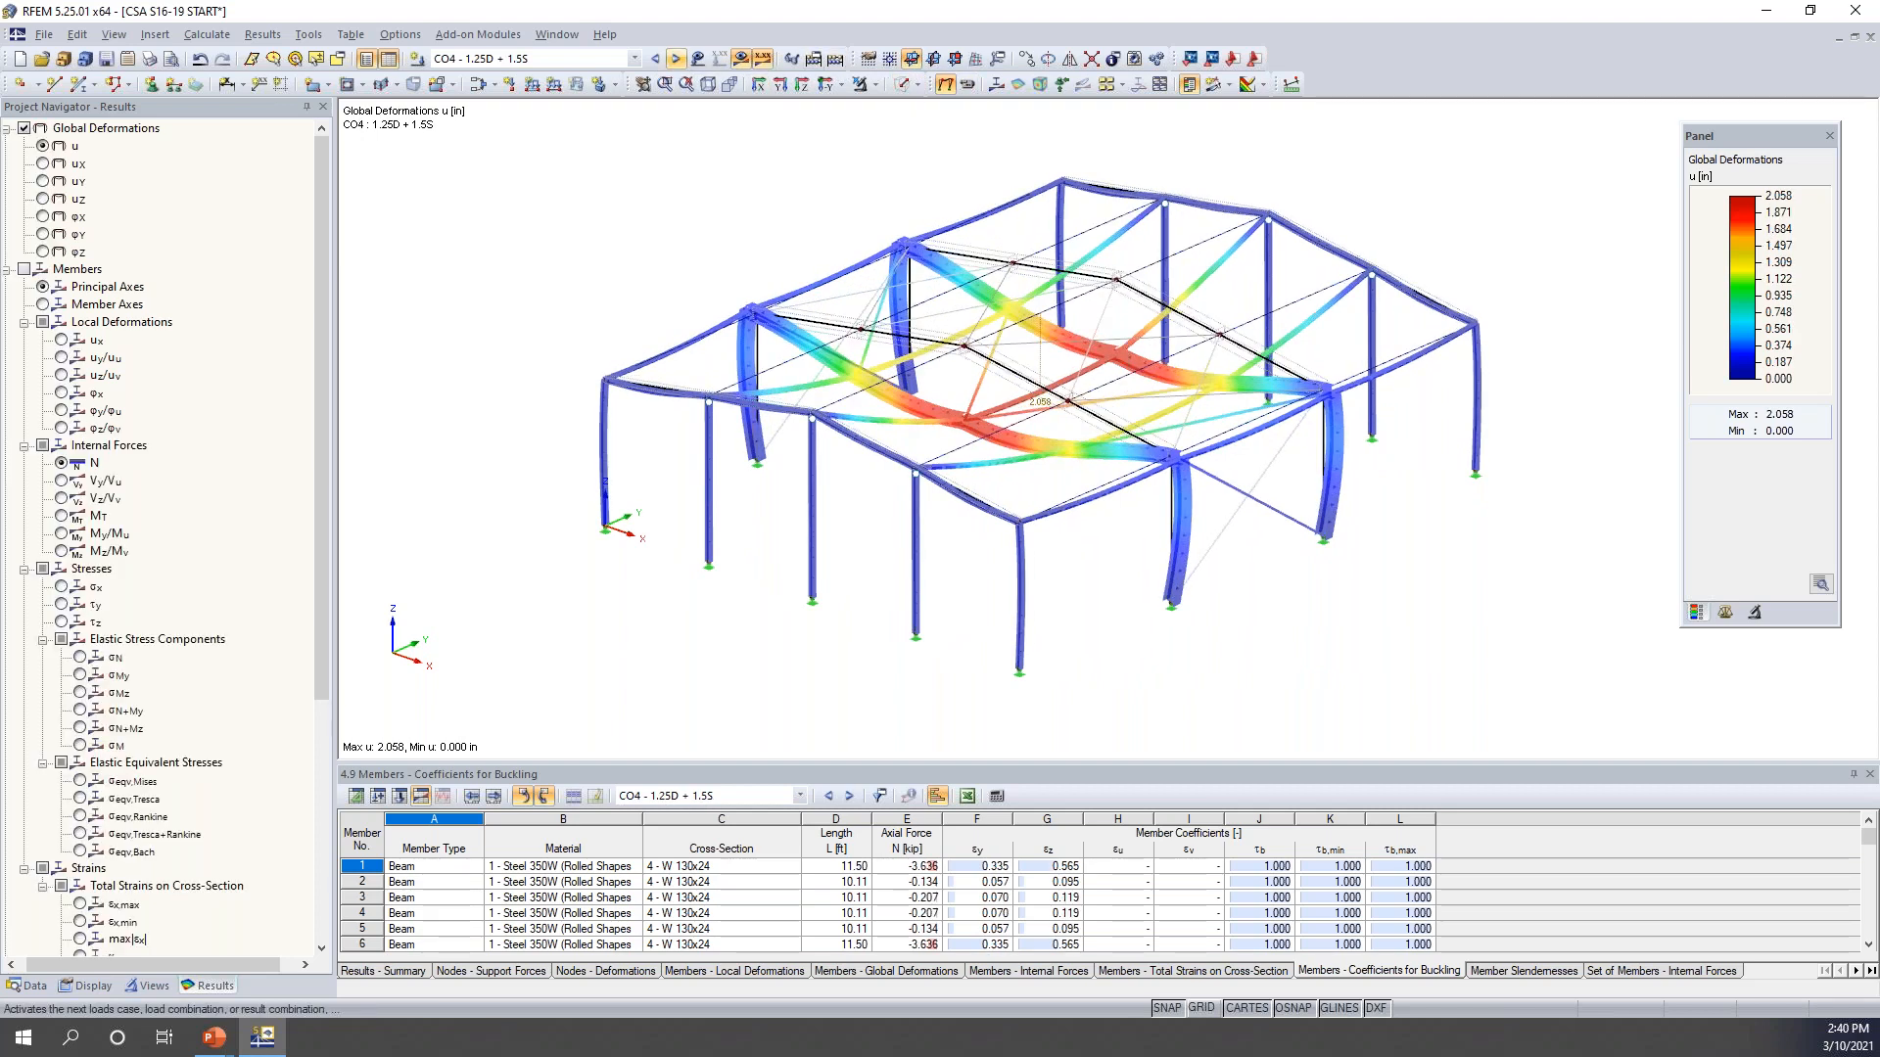
left_click(676, 59)
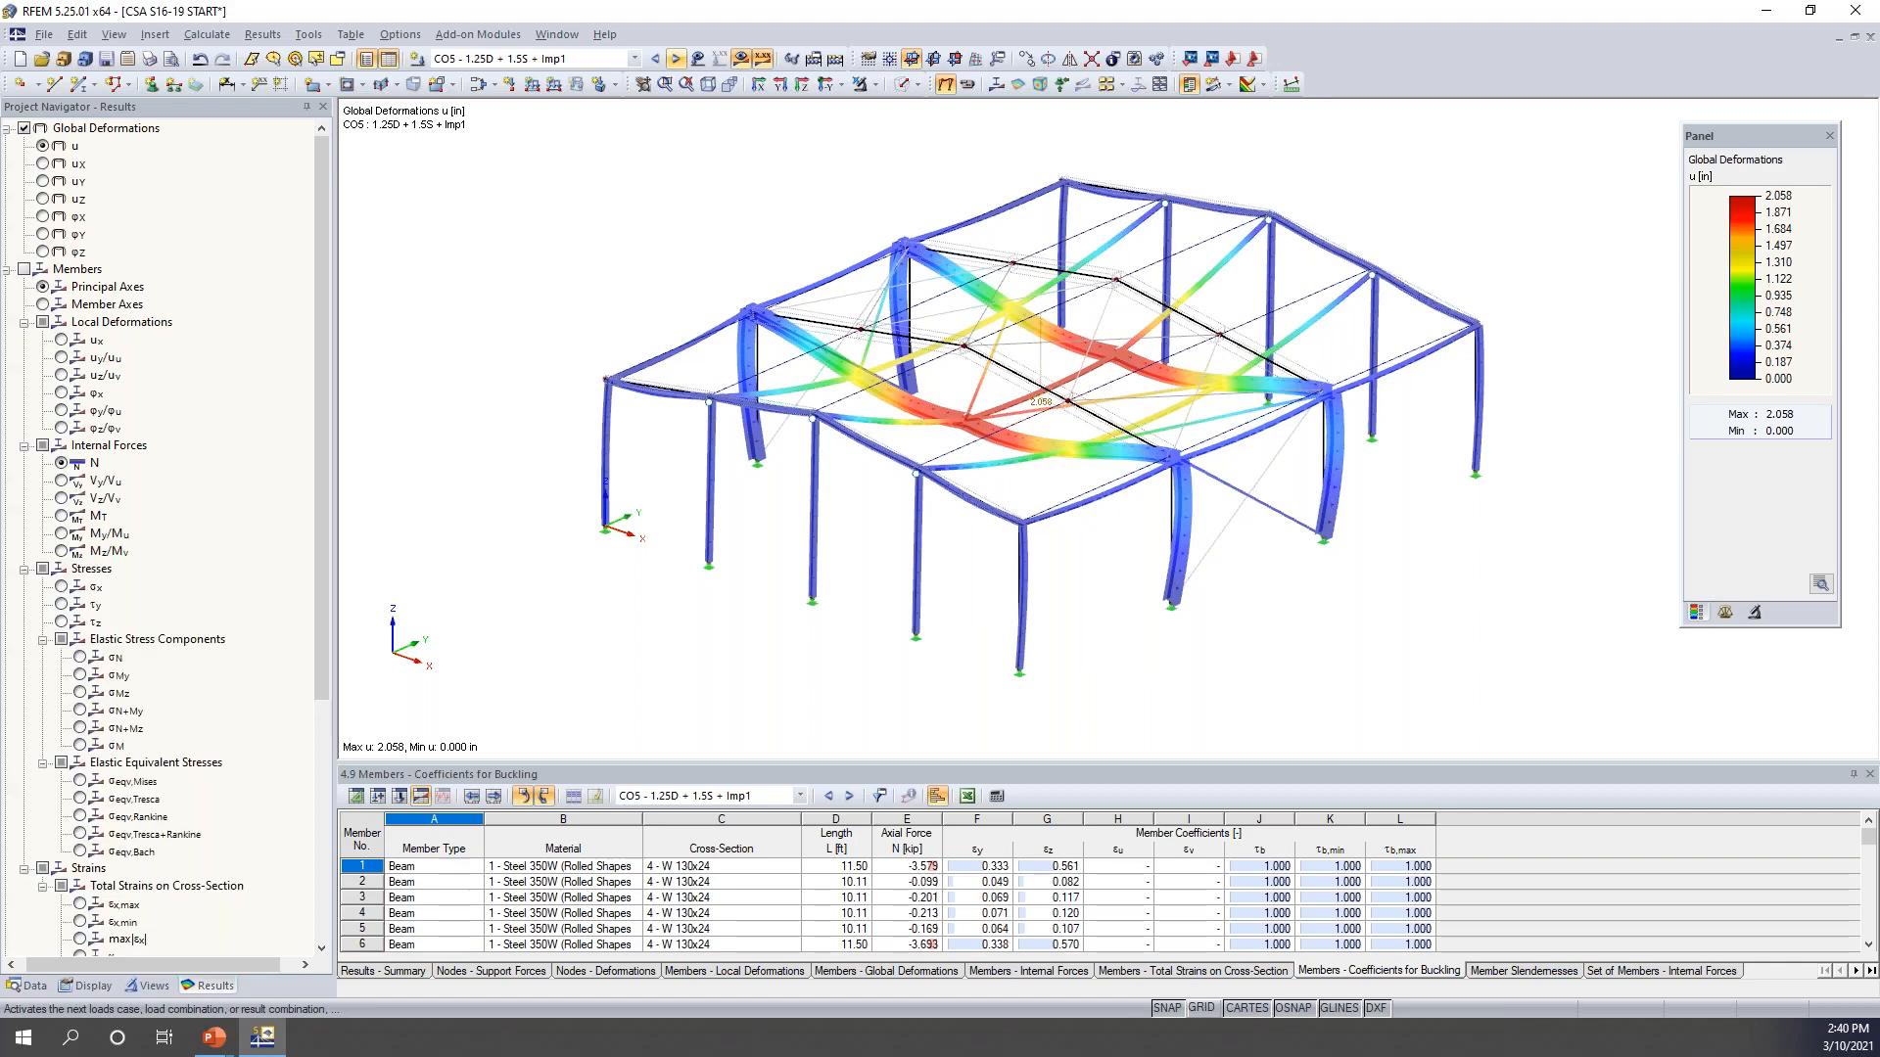
left_click(675, 58)
left_click(676, 59)
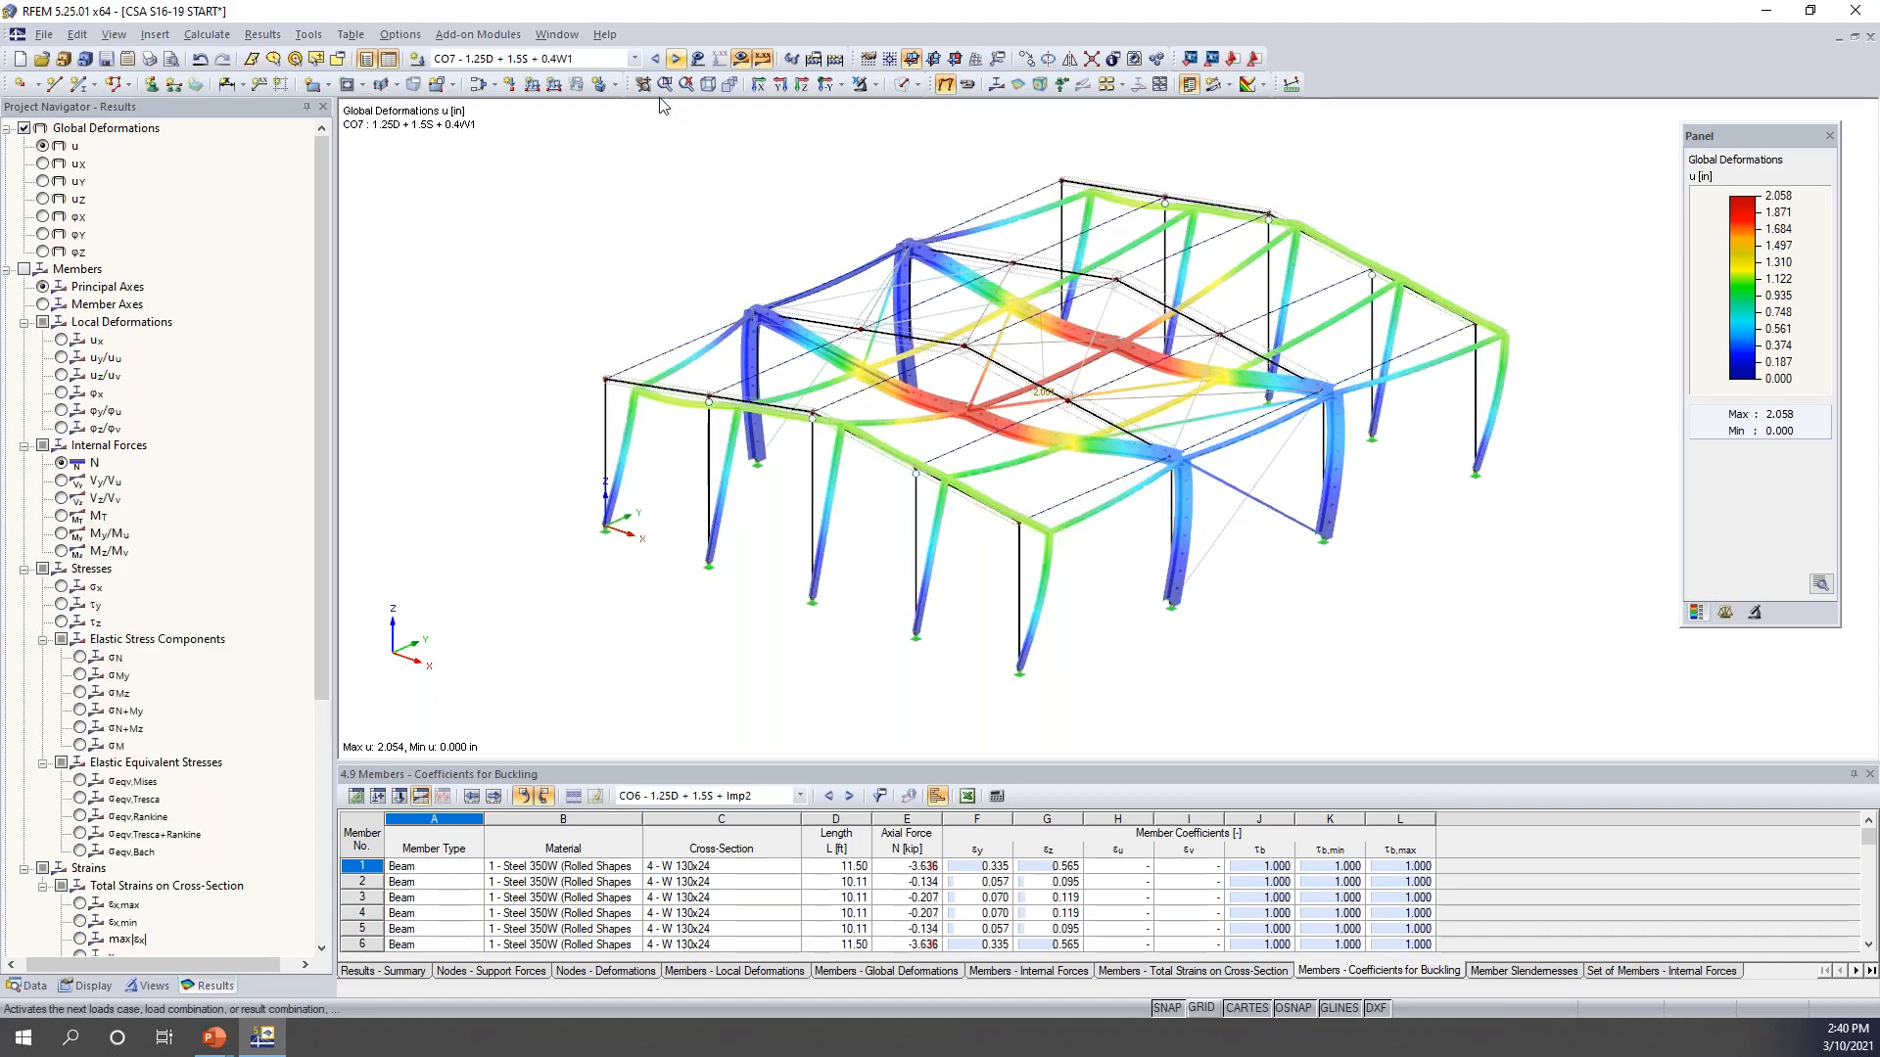
middle_click_drag(585, 283, 726, 251, "ctrl")
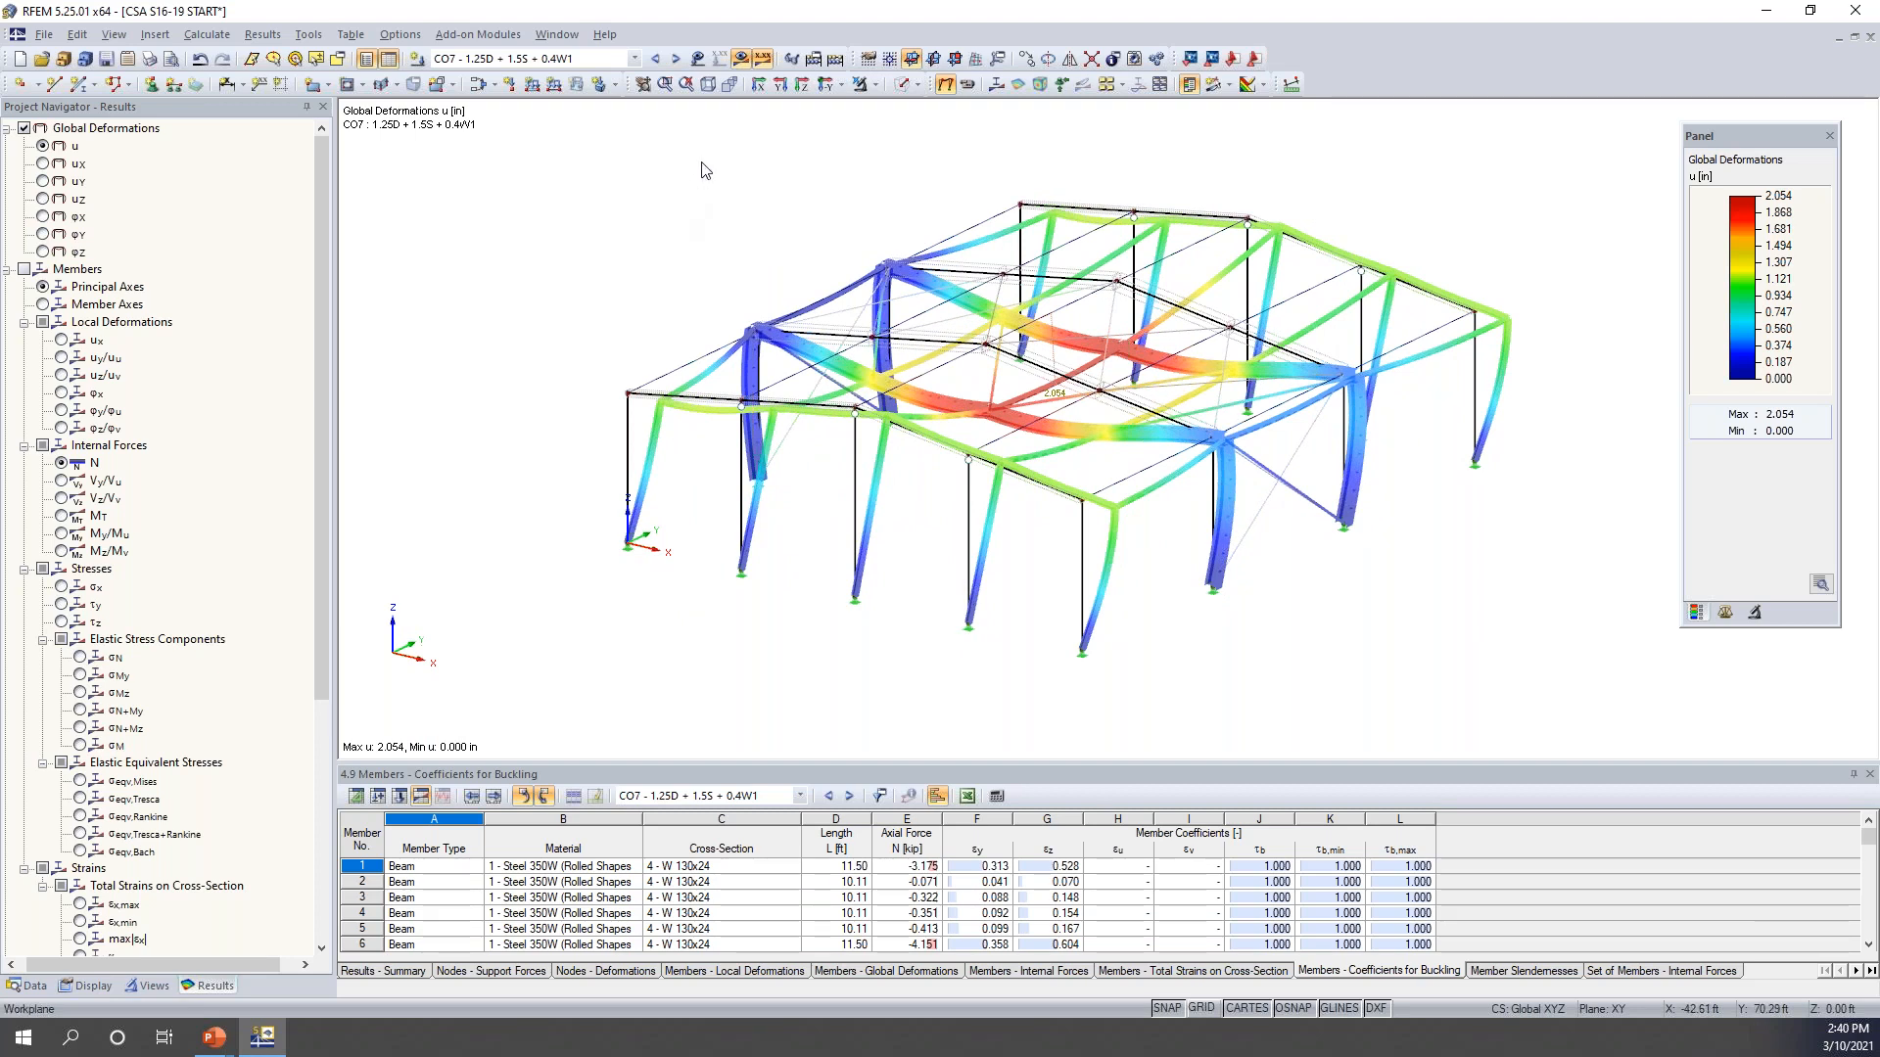
- Hide the results, display the undeformed model in solid mode, and show the results again
left_click(763, 58)
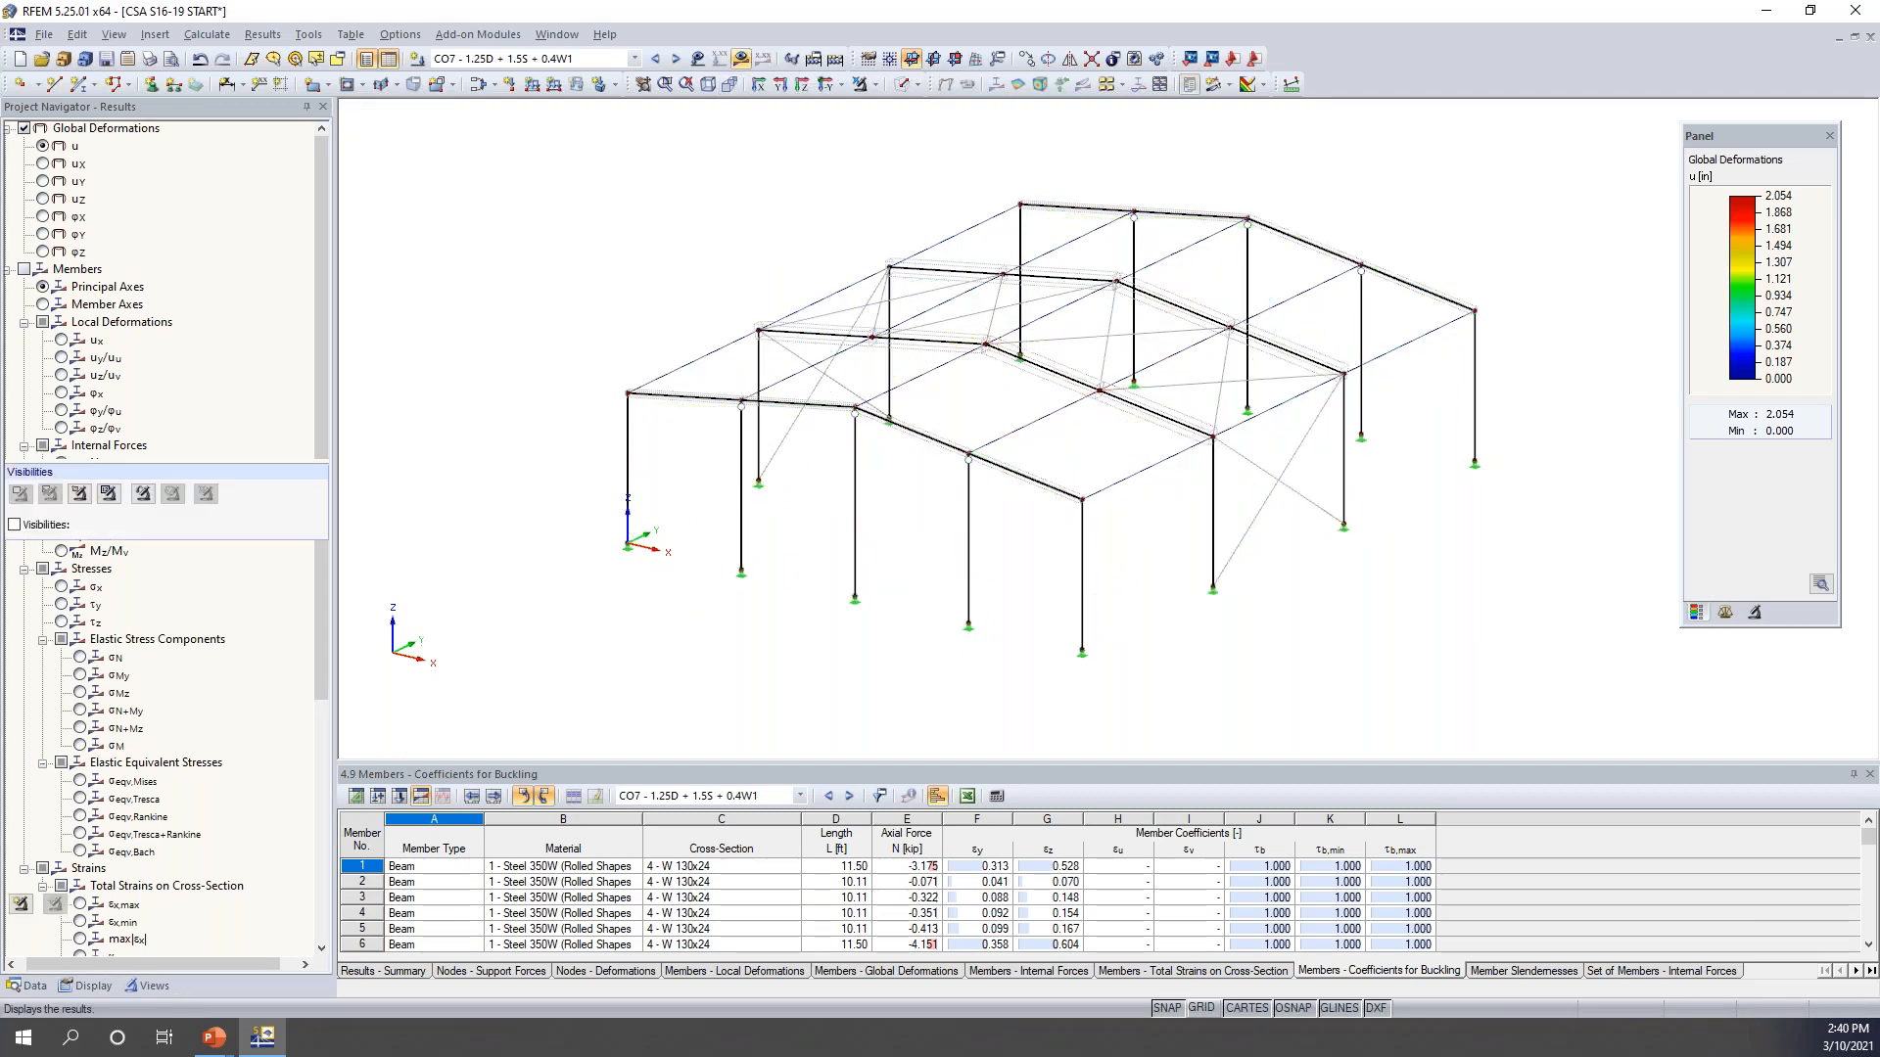
left_click(901, 85)
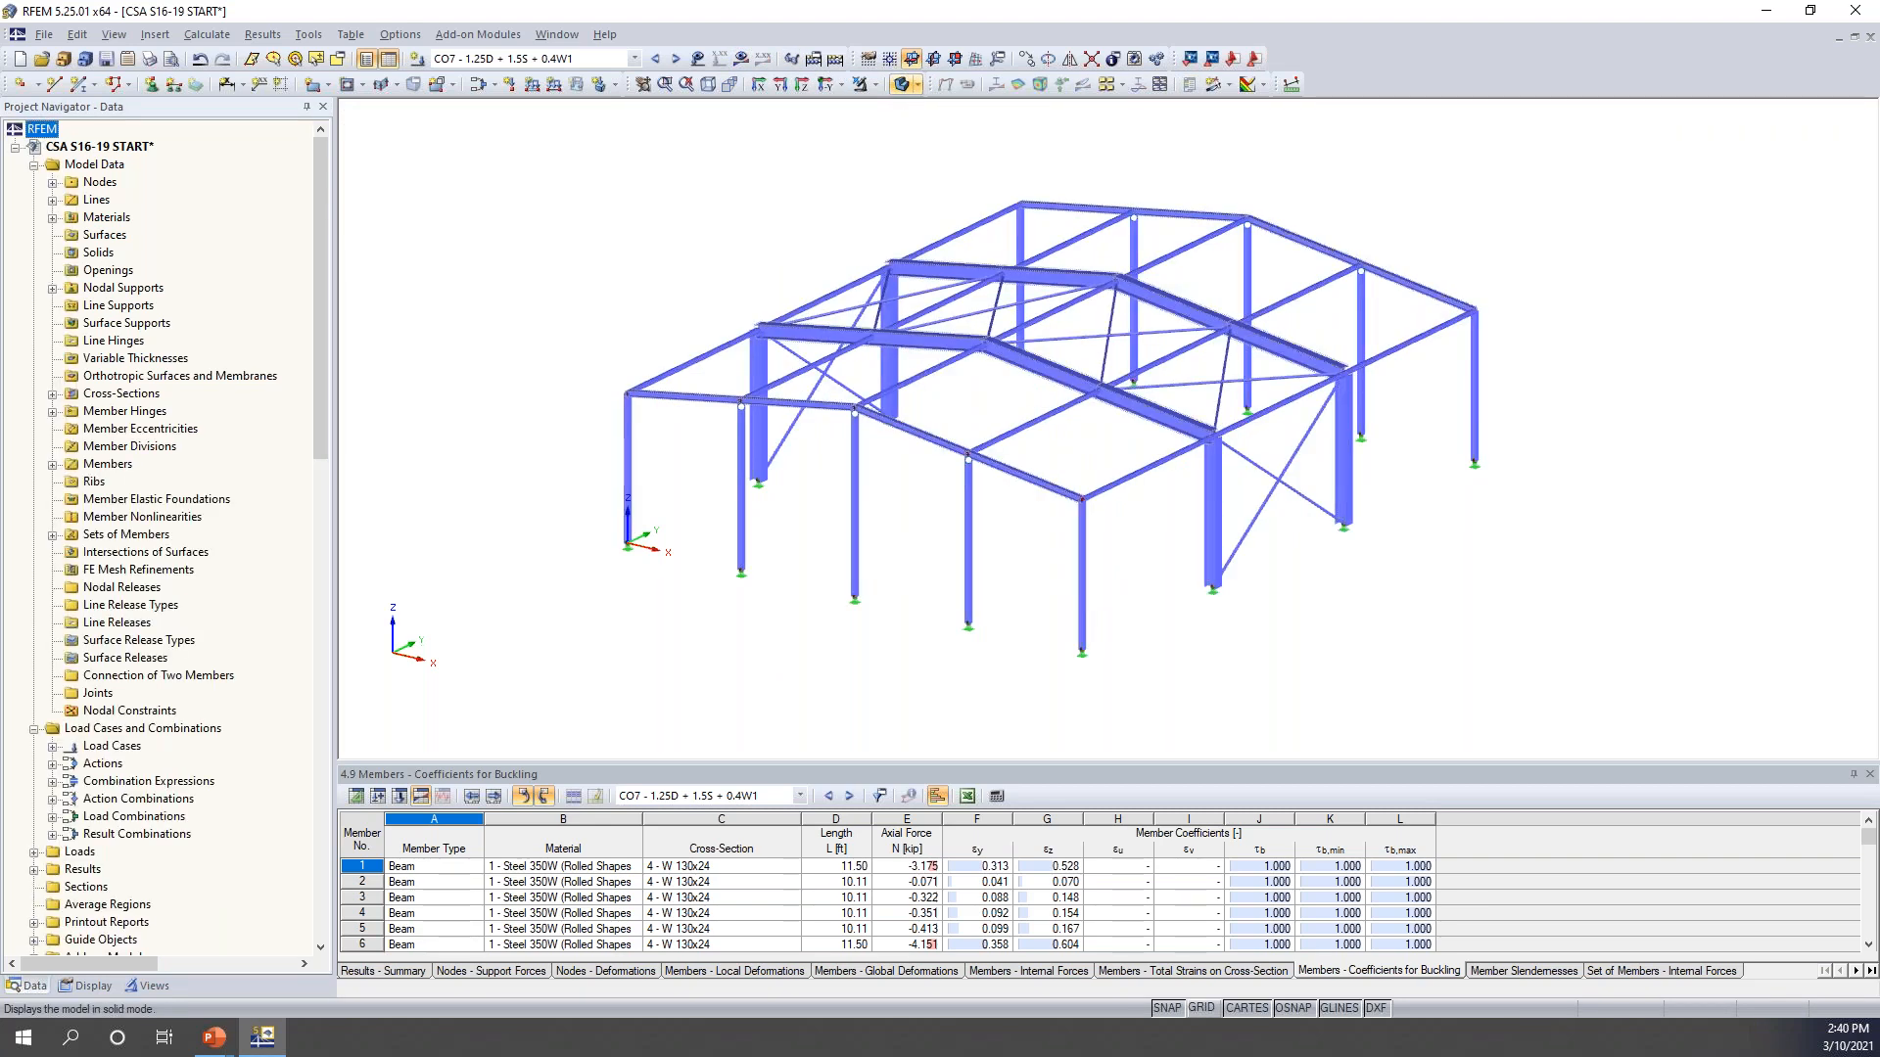
left_click(741, 58)
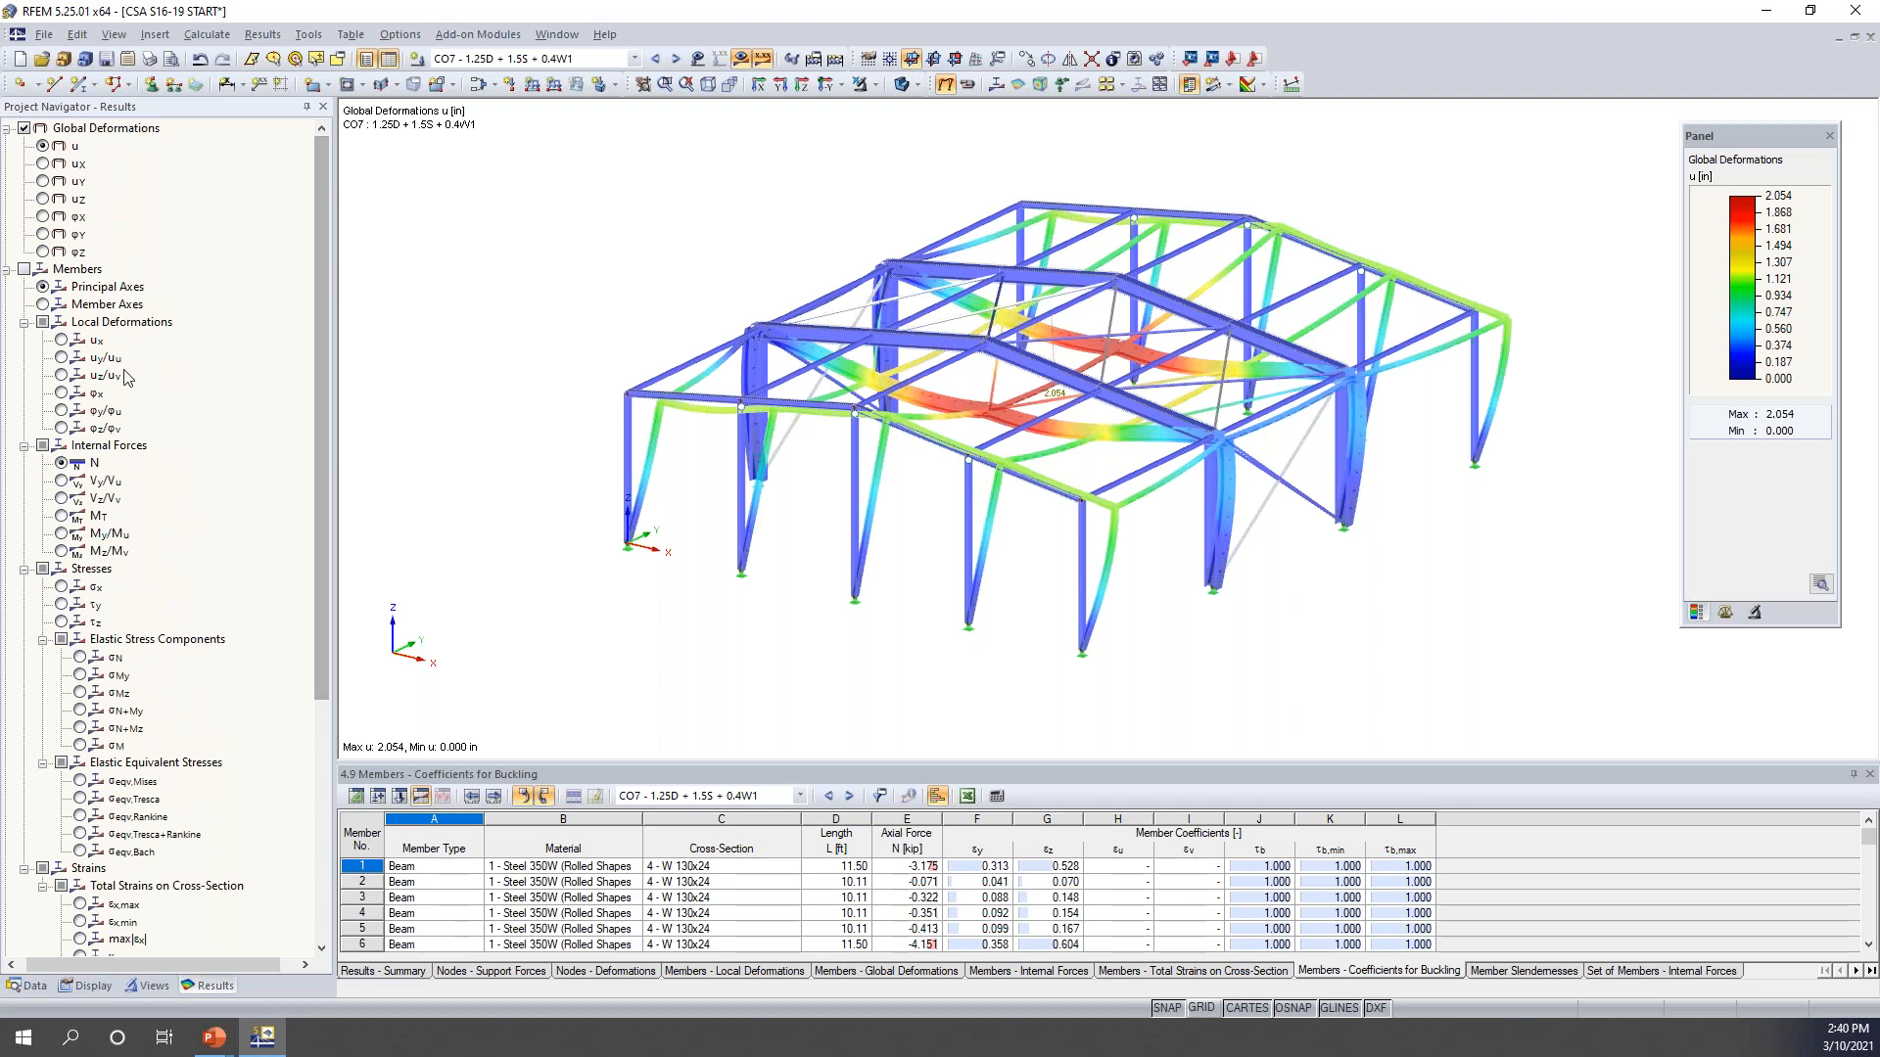
- Display the member axial forces N for CO7 and isolate the second frame along Y by visibility of the selected members
left_click(24, 269)
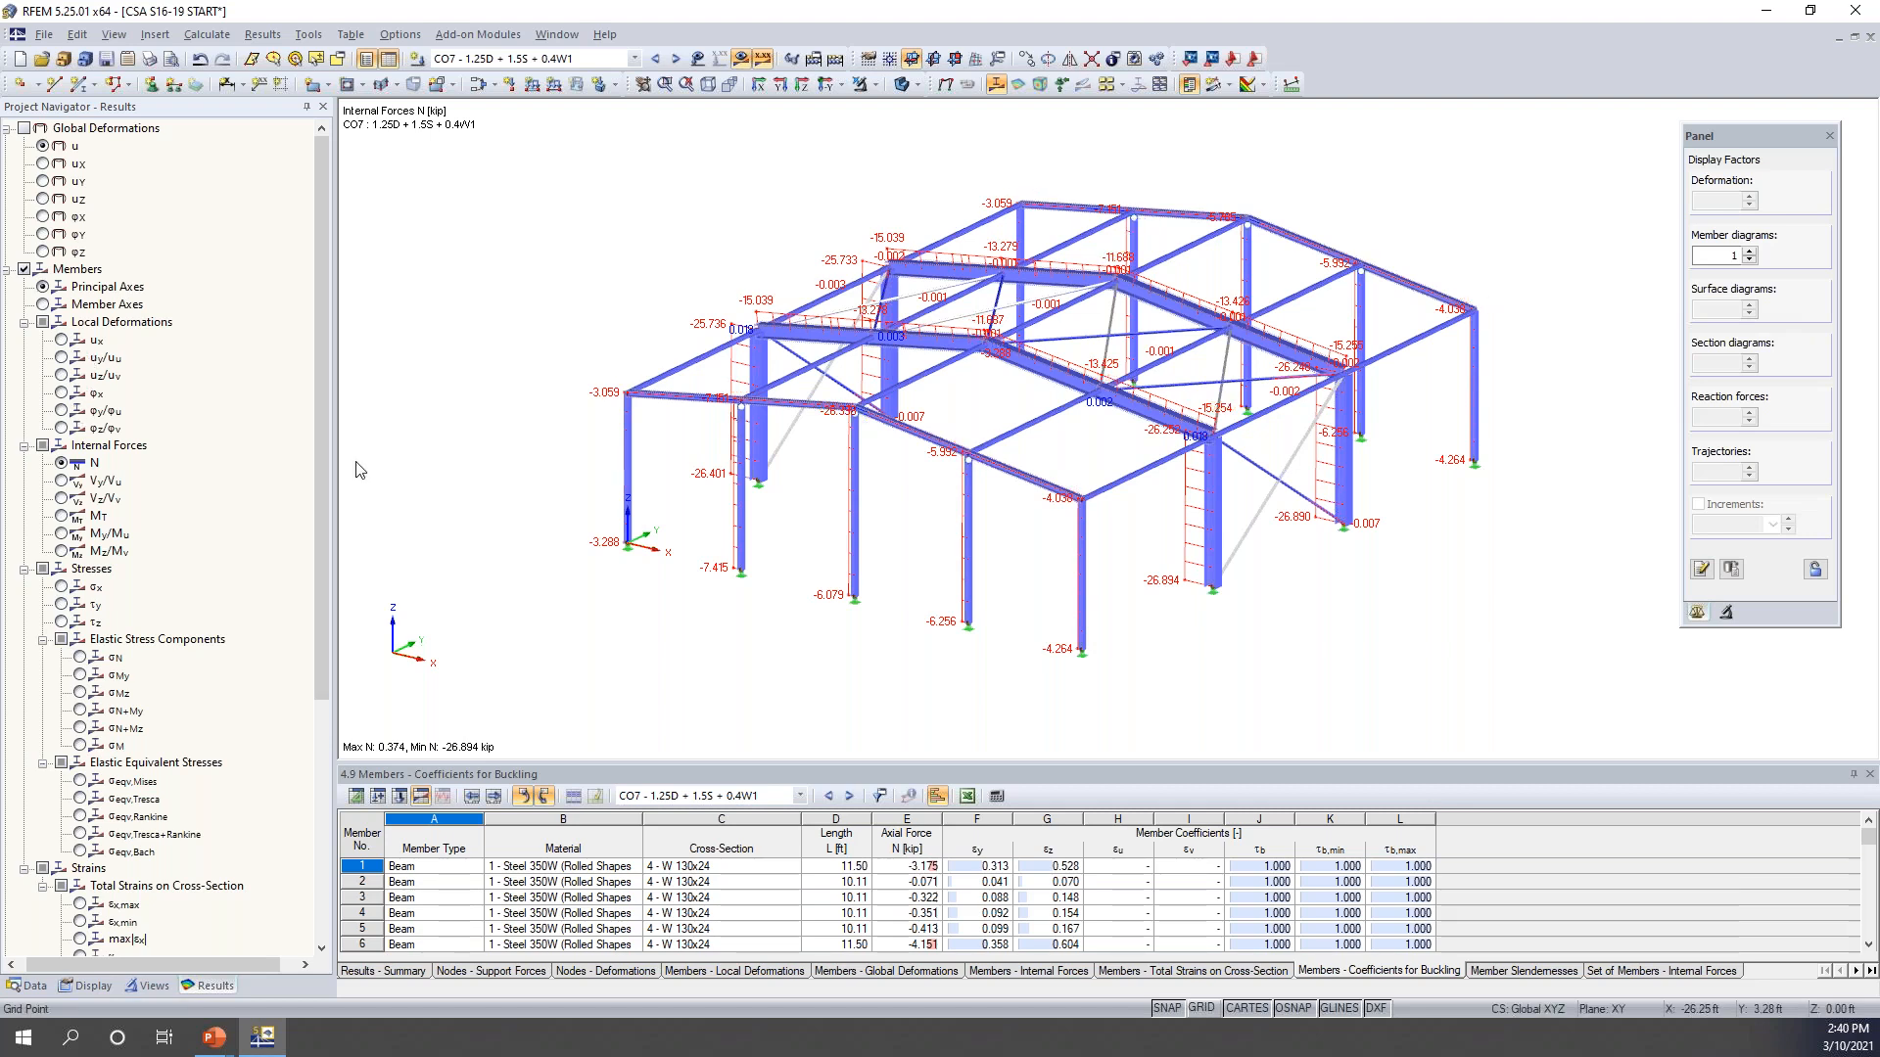
middle_click_drag(1244, 617, 789, 479, "ctrl")
left_click_drag(909, 237, 972, 583)
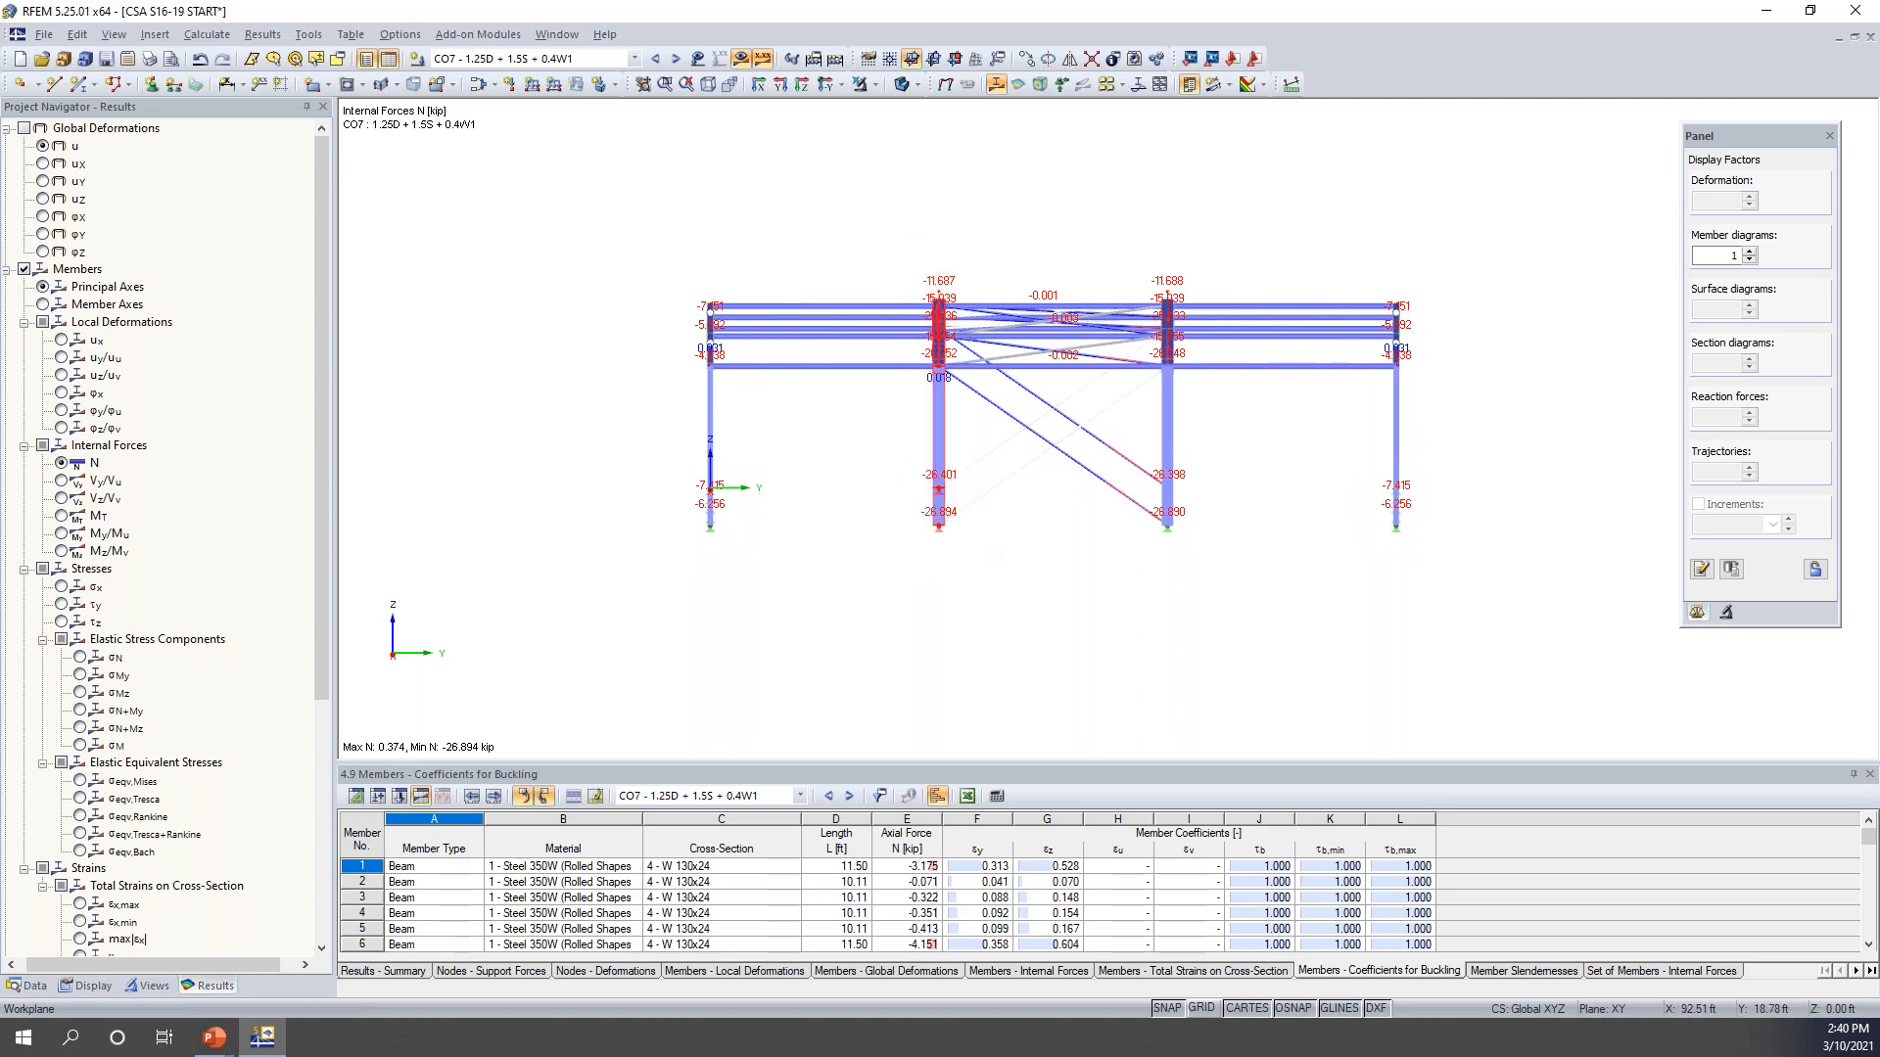
left_click(875, 85)
left_click(877, 111)
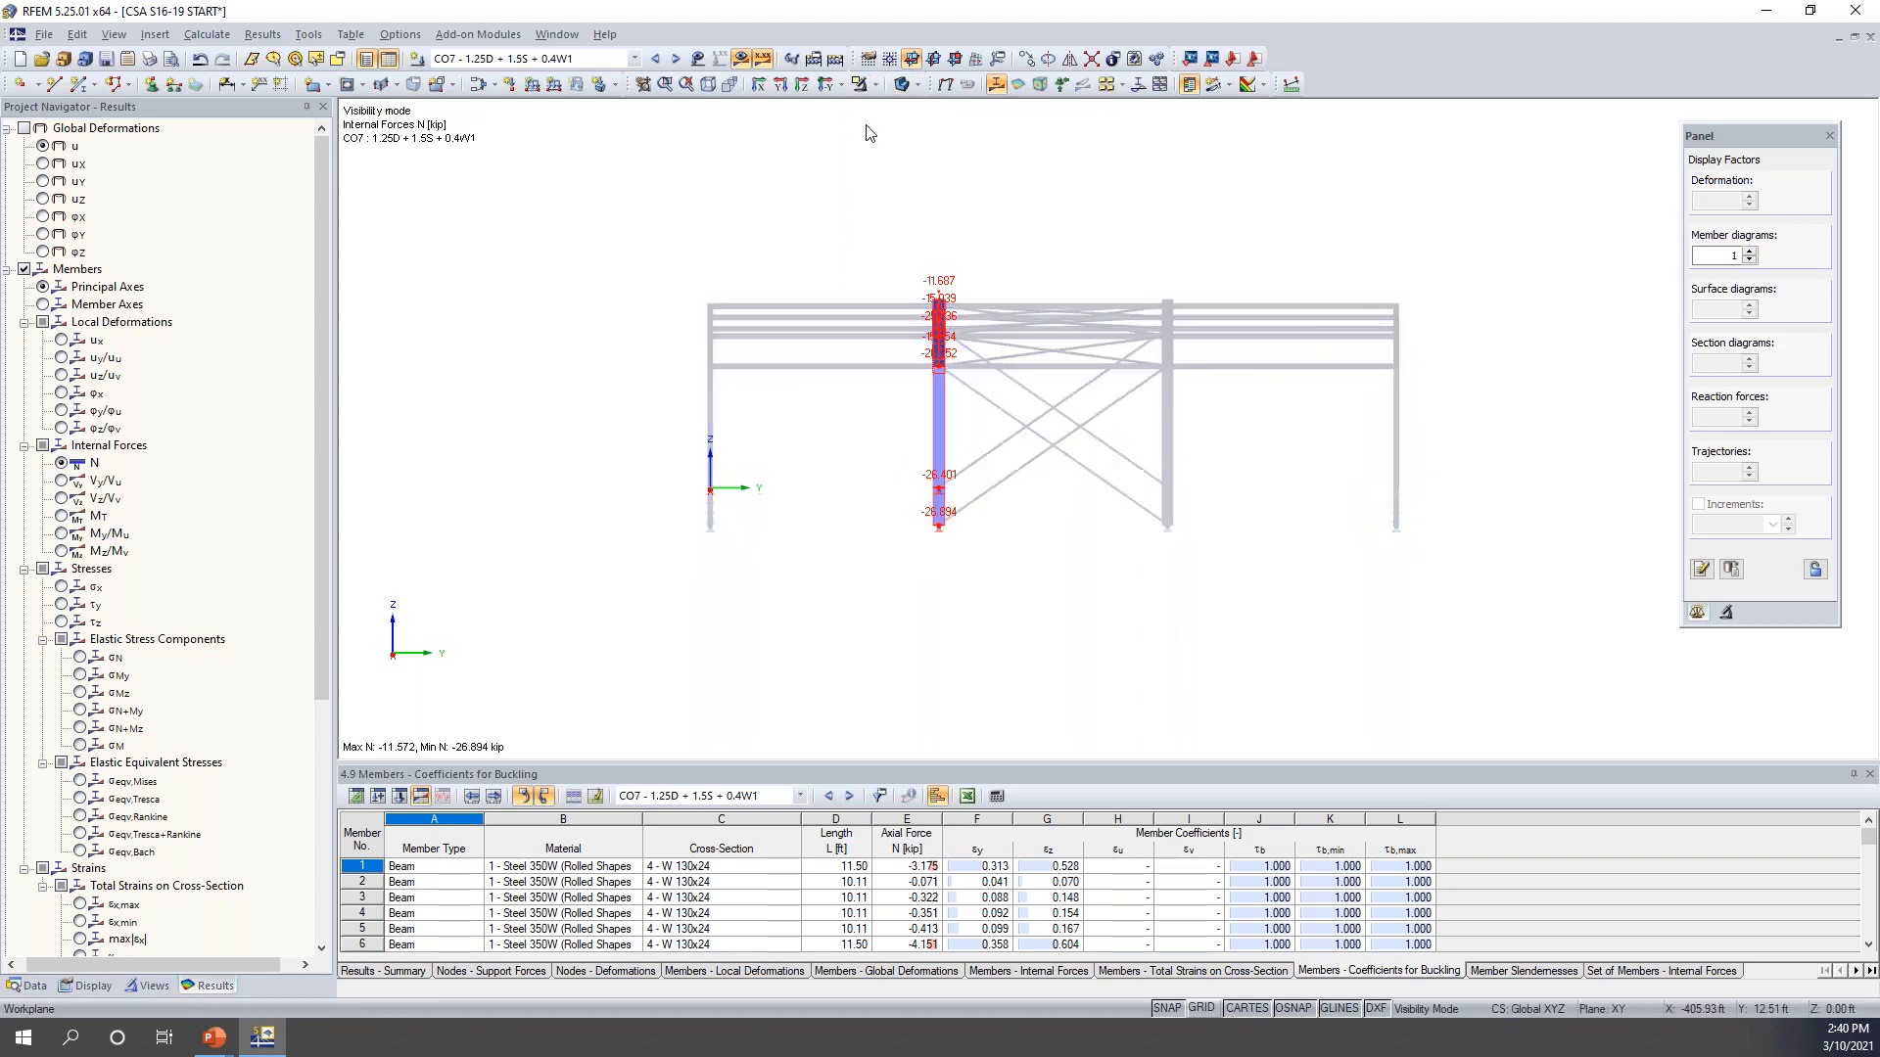
- View the Vy/Vu and Vz/Vv shear force diagrams of CO7 on the isolated frame in an enlarged isometric view
middle_click_drag(697, 293, 973, 443, "ctrl")
scroll(952, 409, "down", 1)
scroll(973, 443, "up", 4)
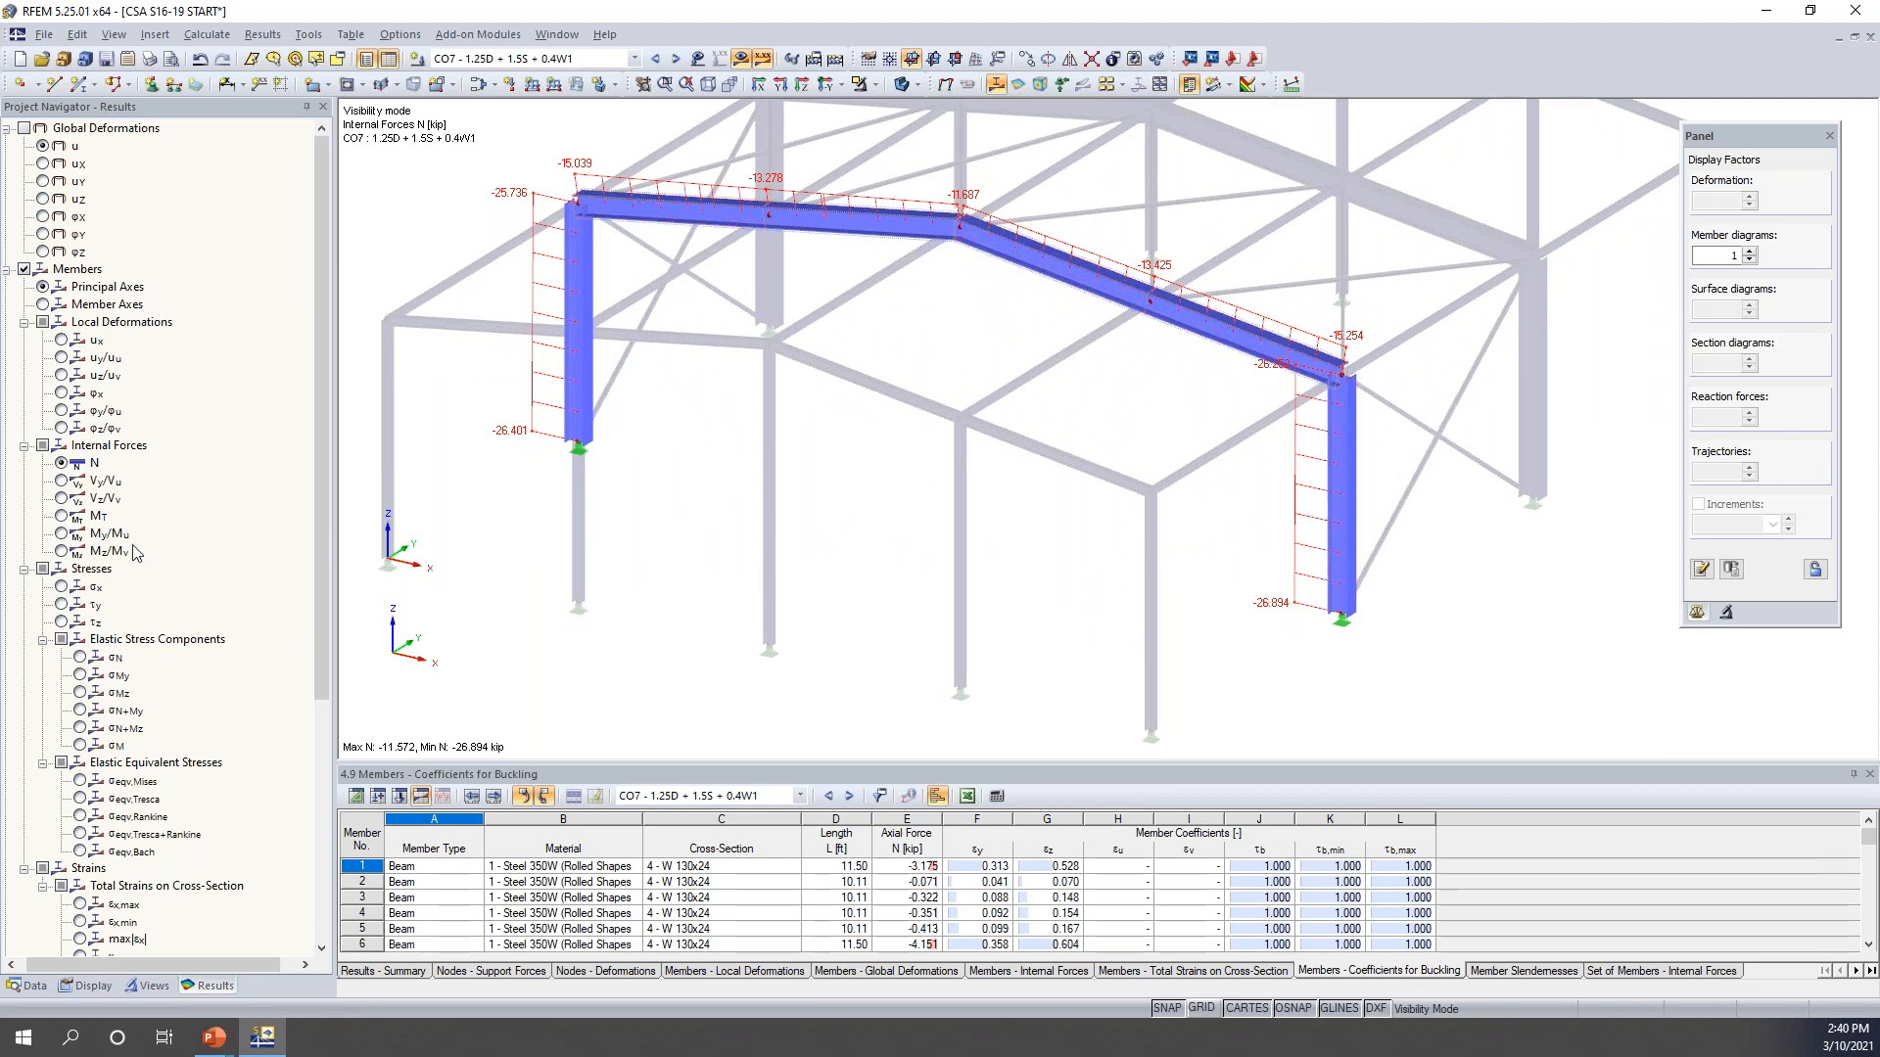
left_click(63, 481)
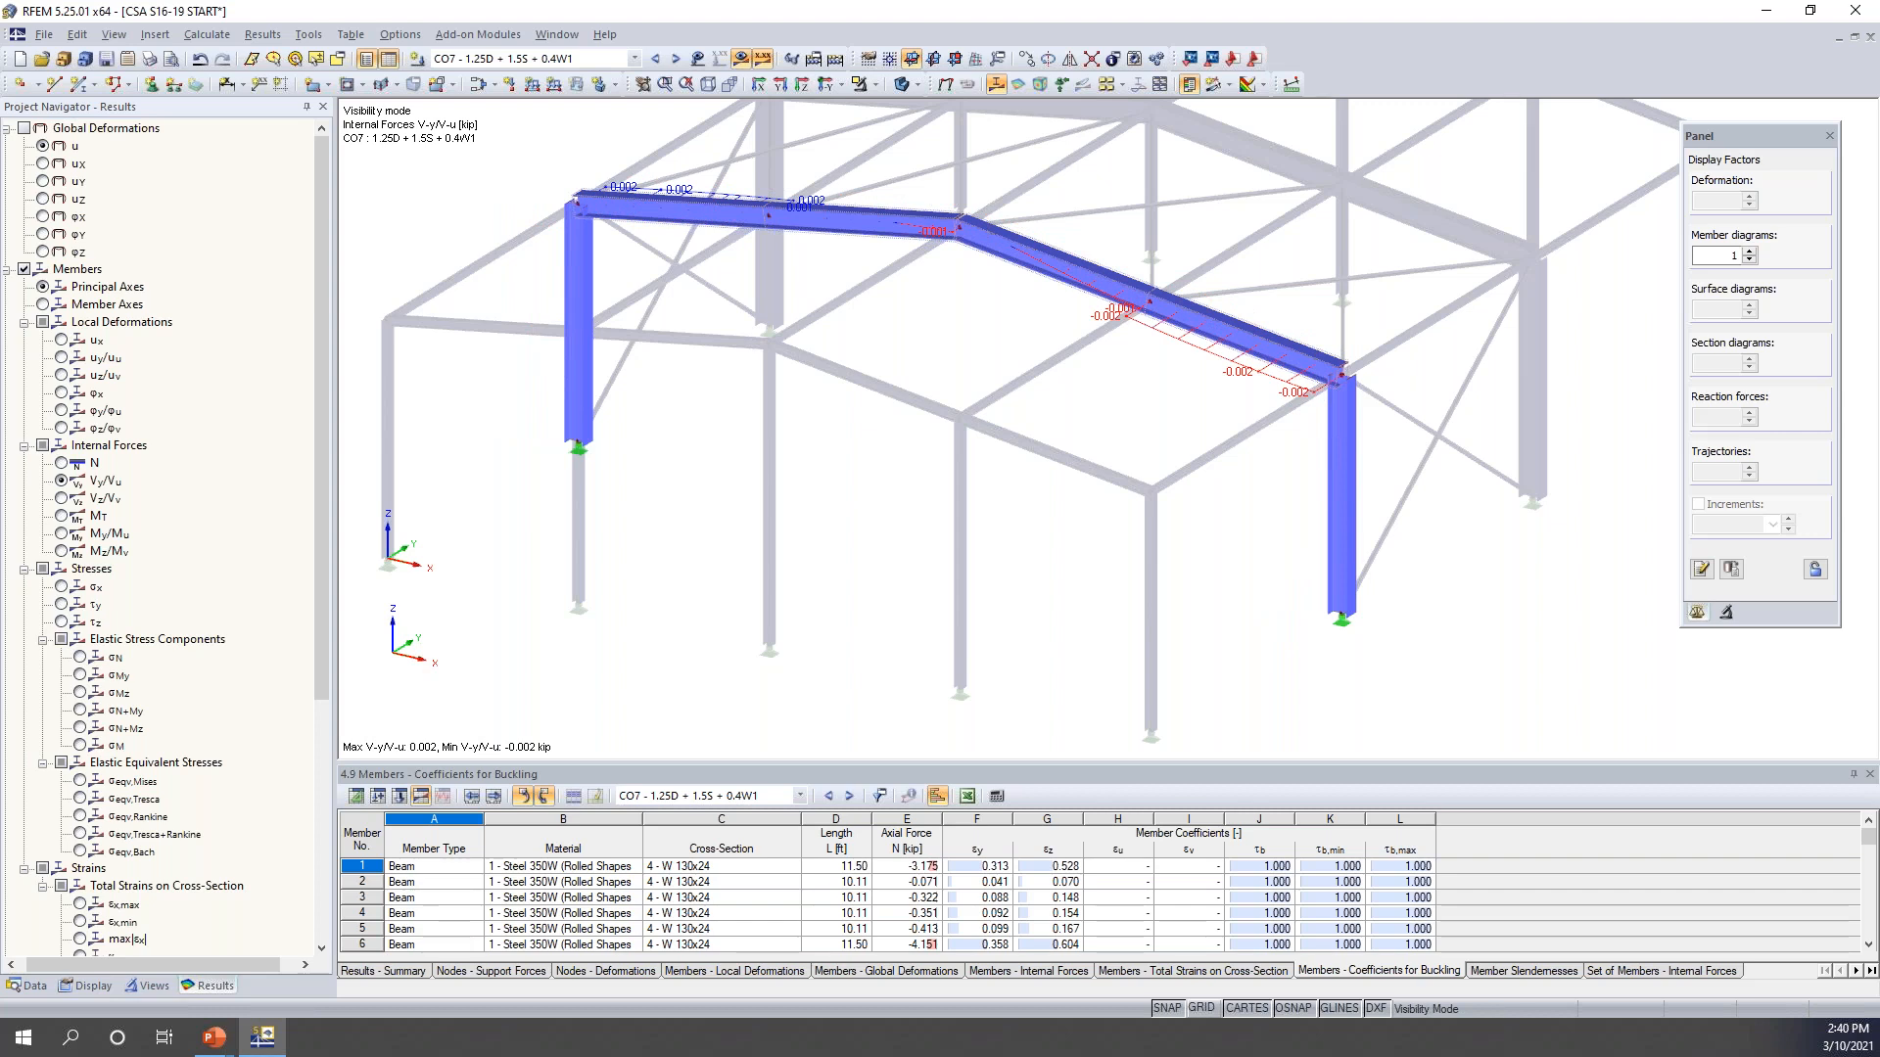
left_click(62, 498)
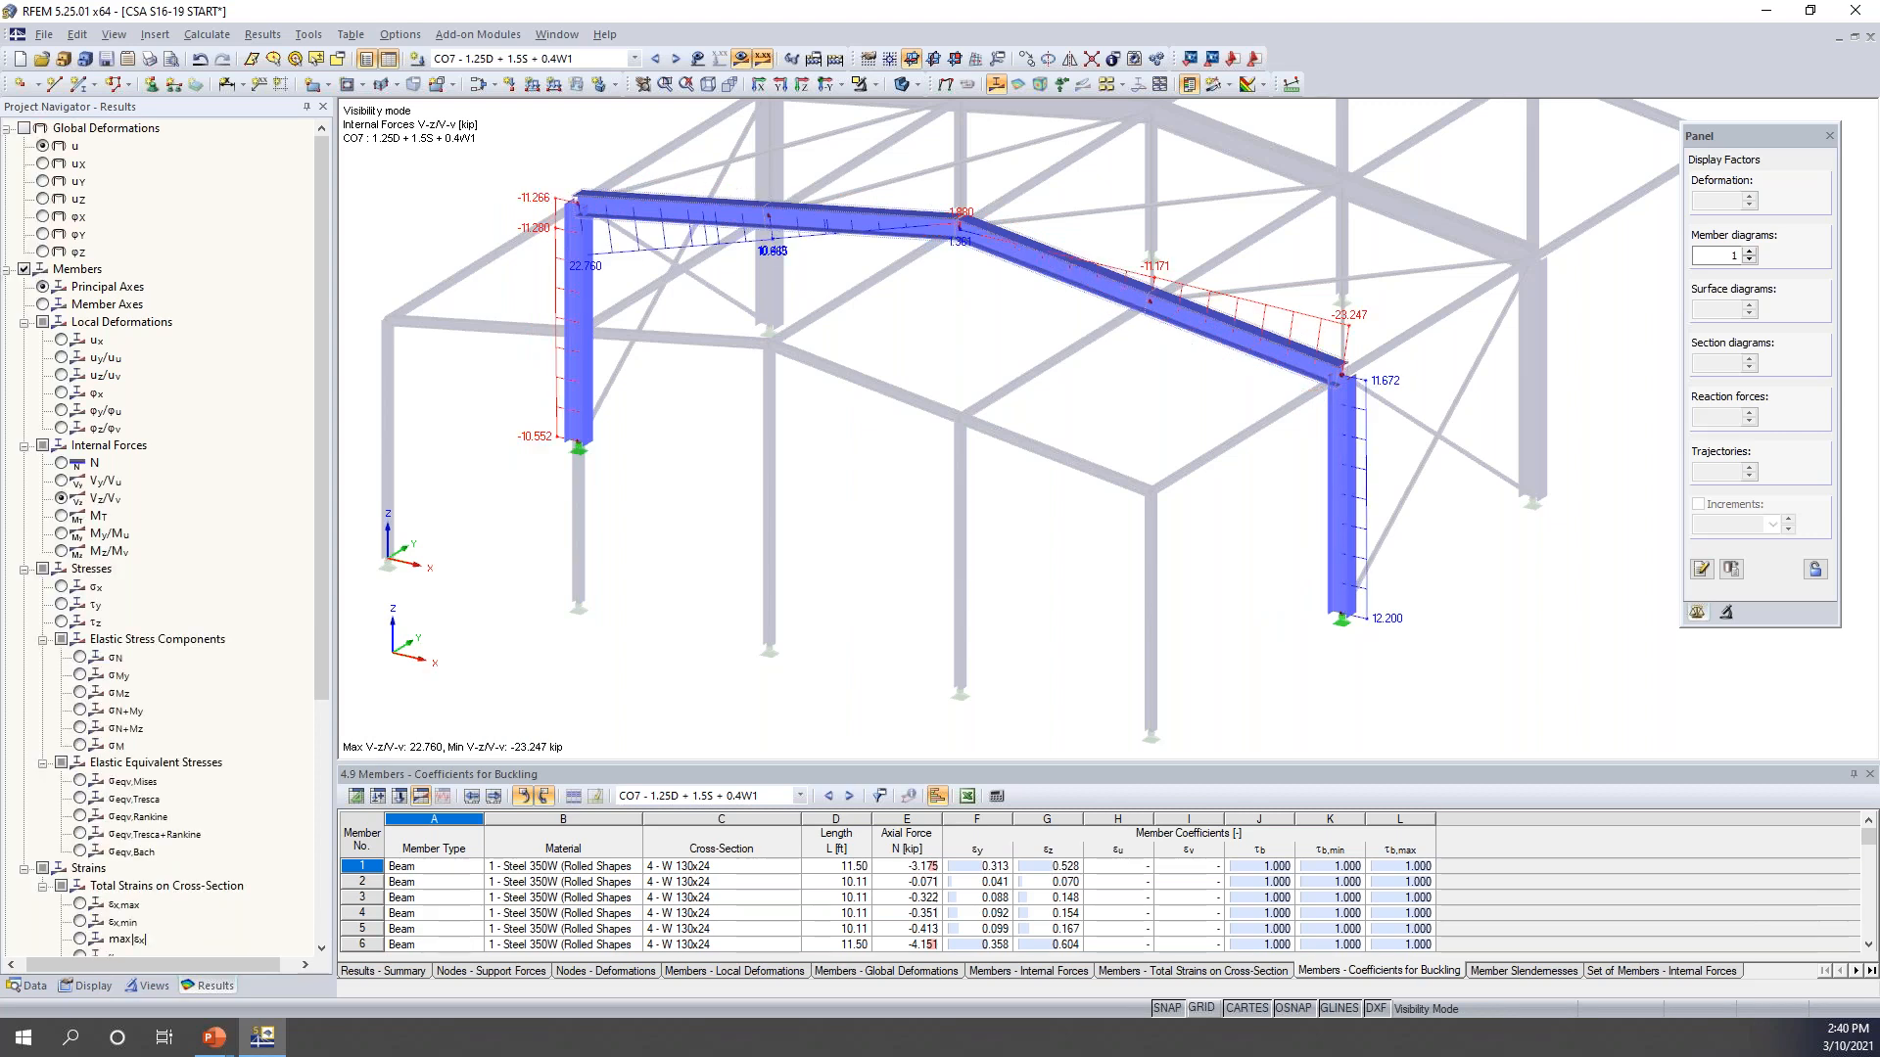
- View the My/Mu and Mz/Mv moment diagrams of CO7 on the isolated frame, and return to the axial forces N
left_click(63, 534)
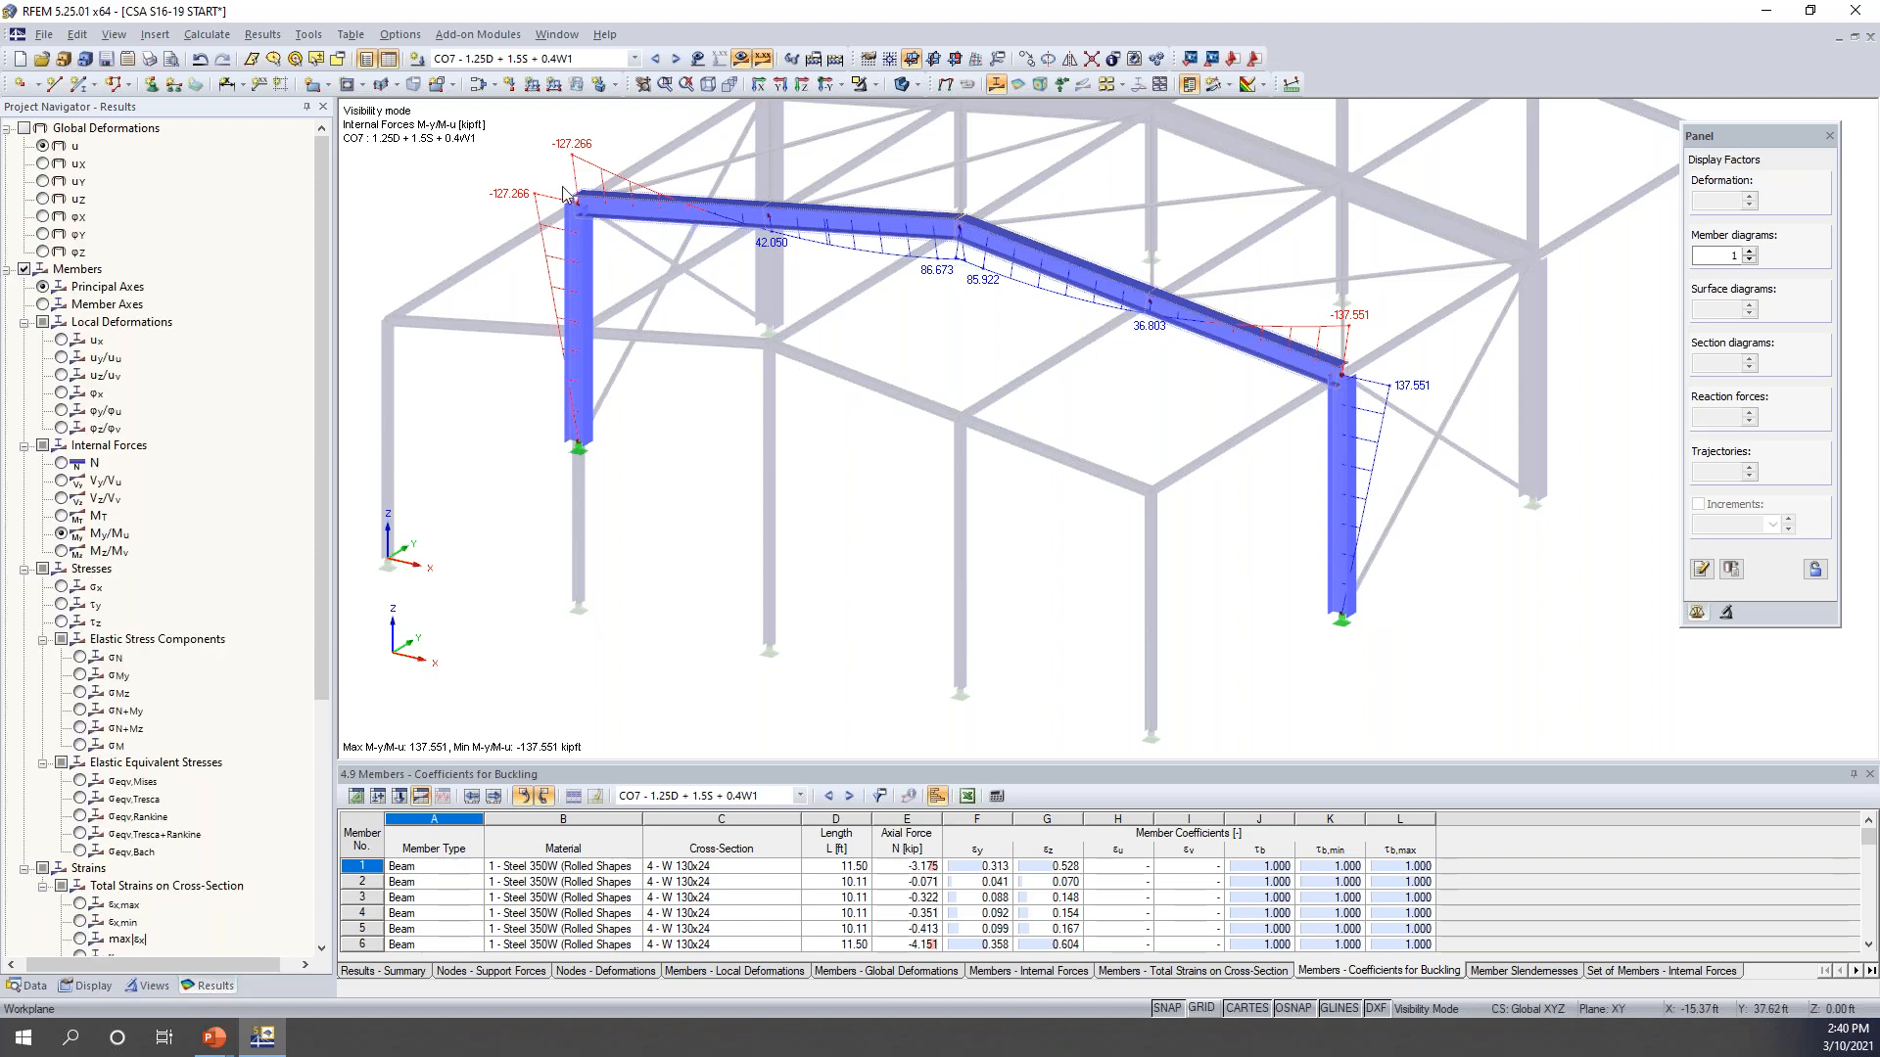
left_click(62, 551)
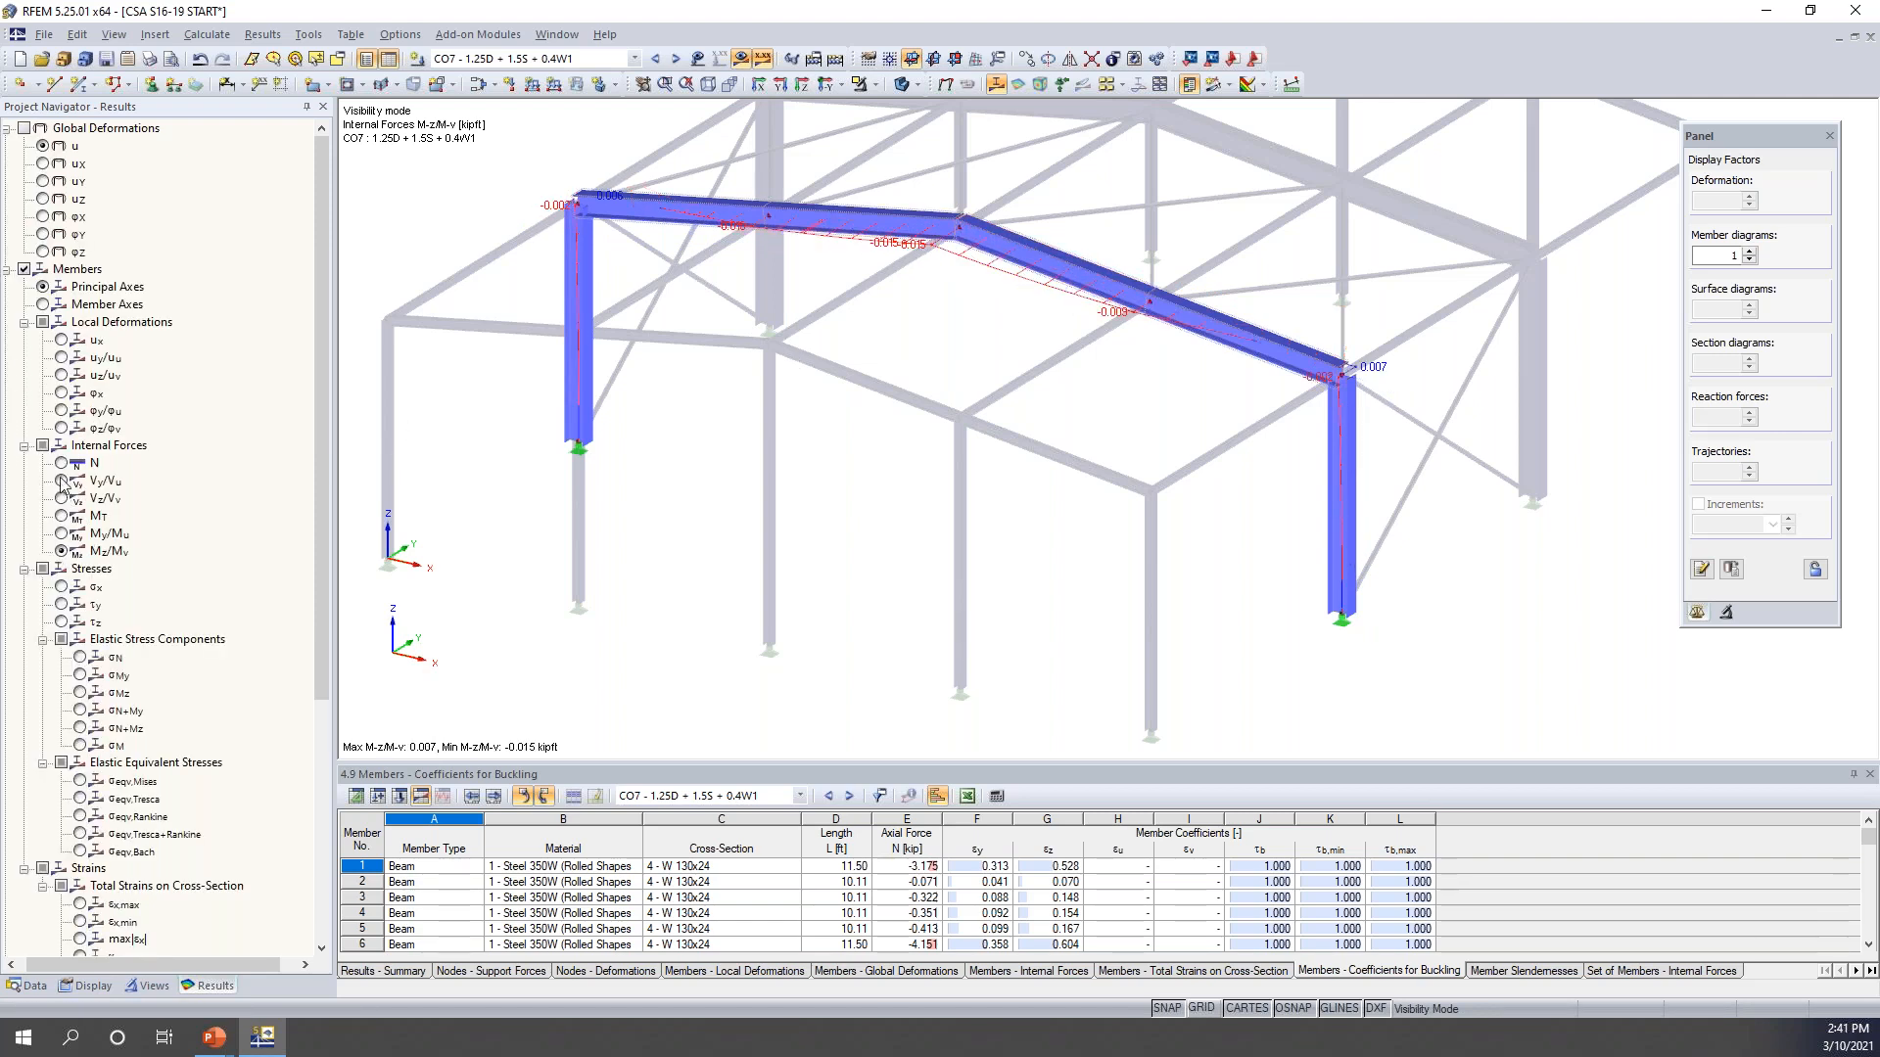
middle_click_drag(715, 391, 723, 418)
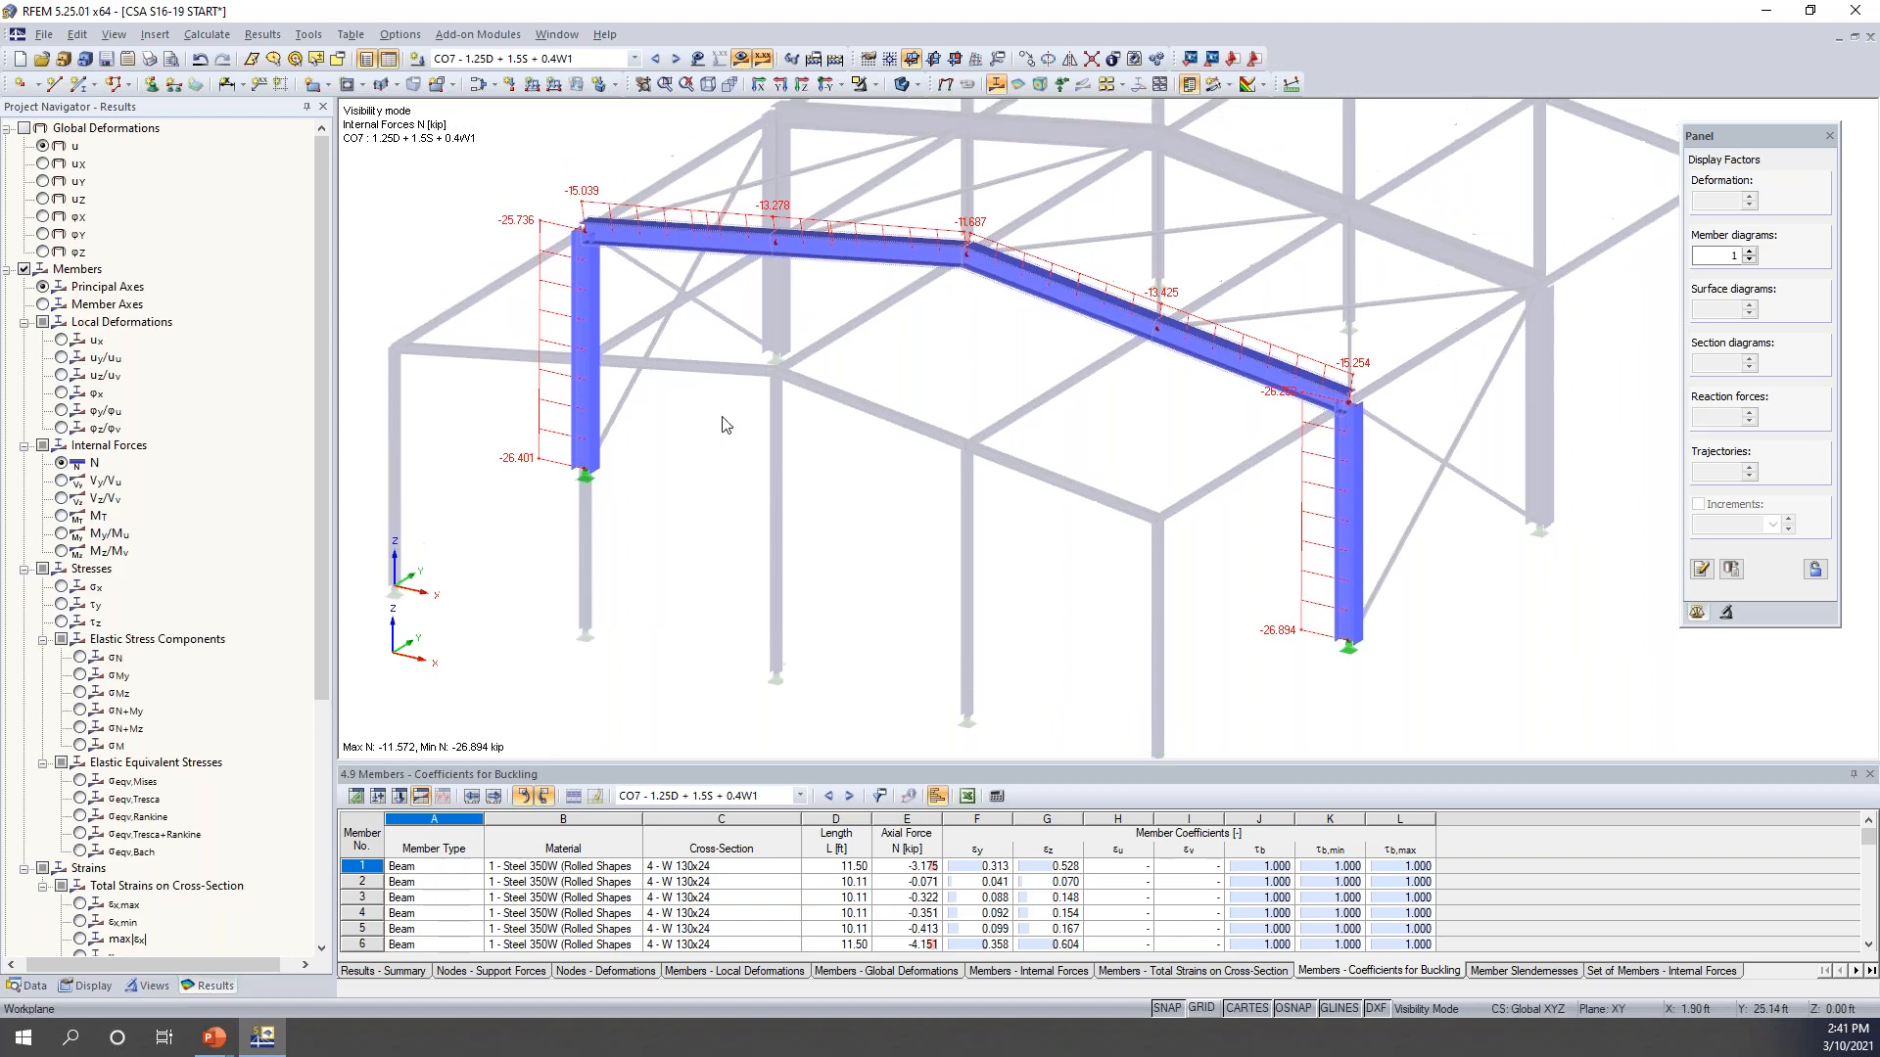
- Examine the isolated frame's near column in result diagrams with Vz/Vv and My/Mu added, for CO7 and CO5, and close them
right_click(591, 346)
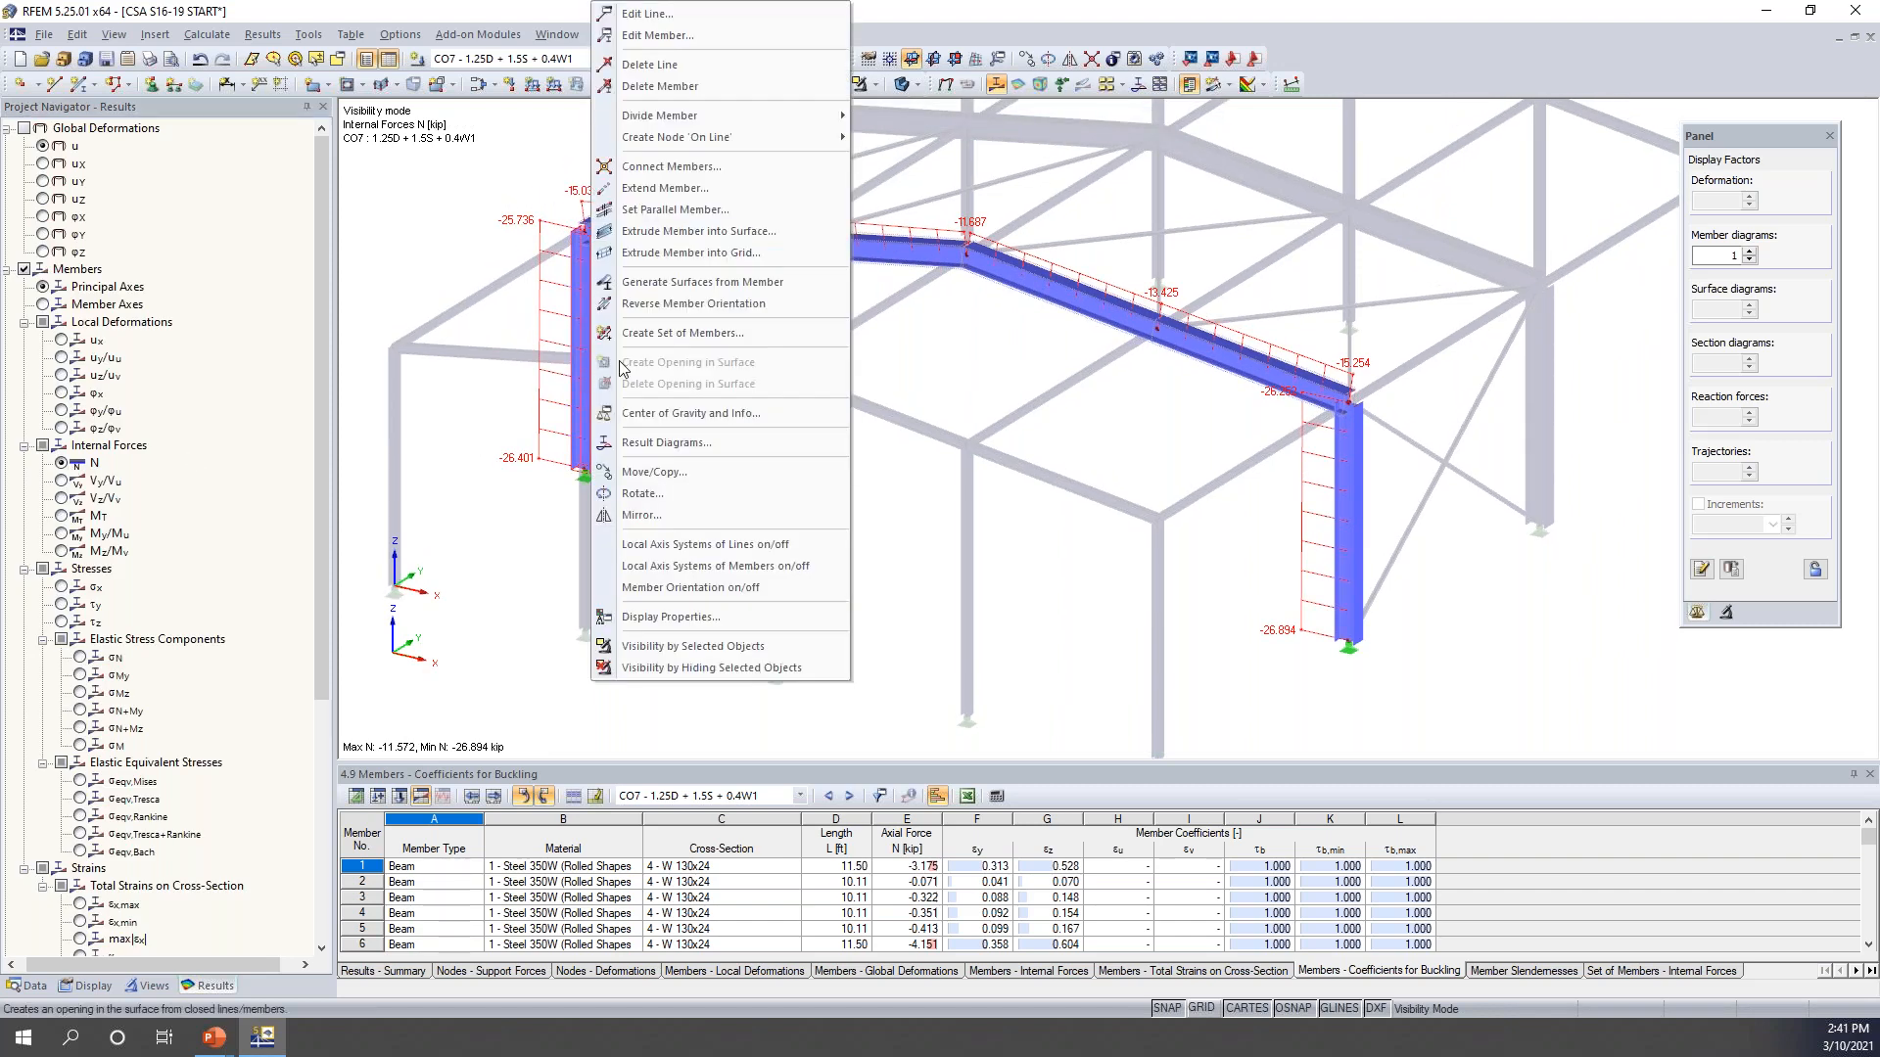
left_click(646, 447)
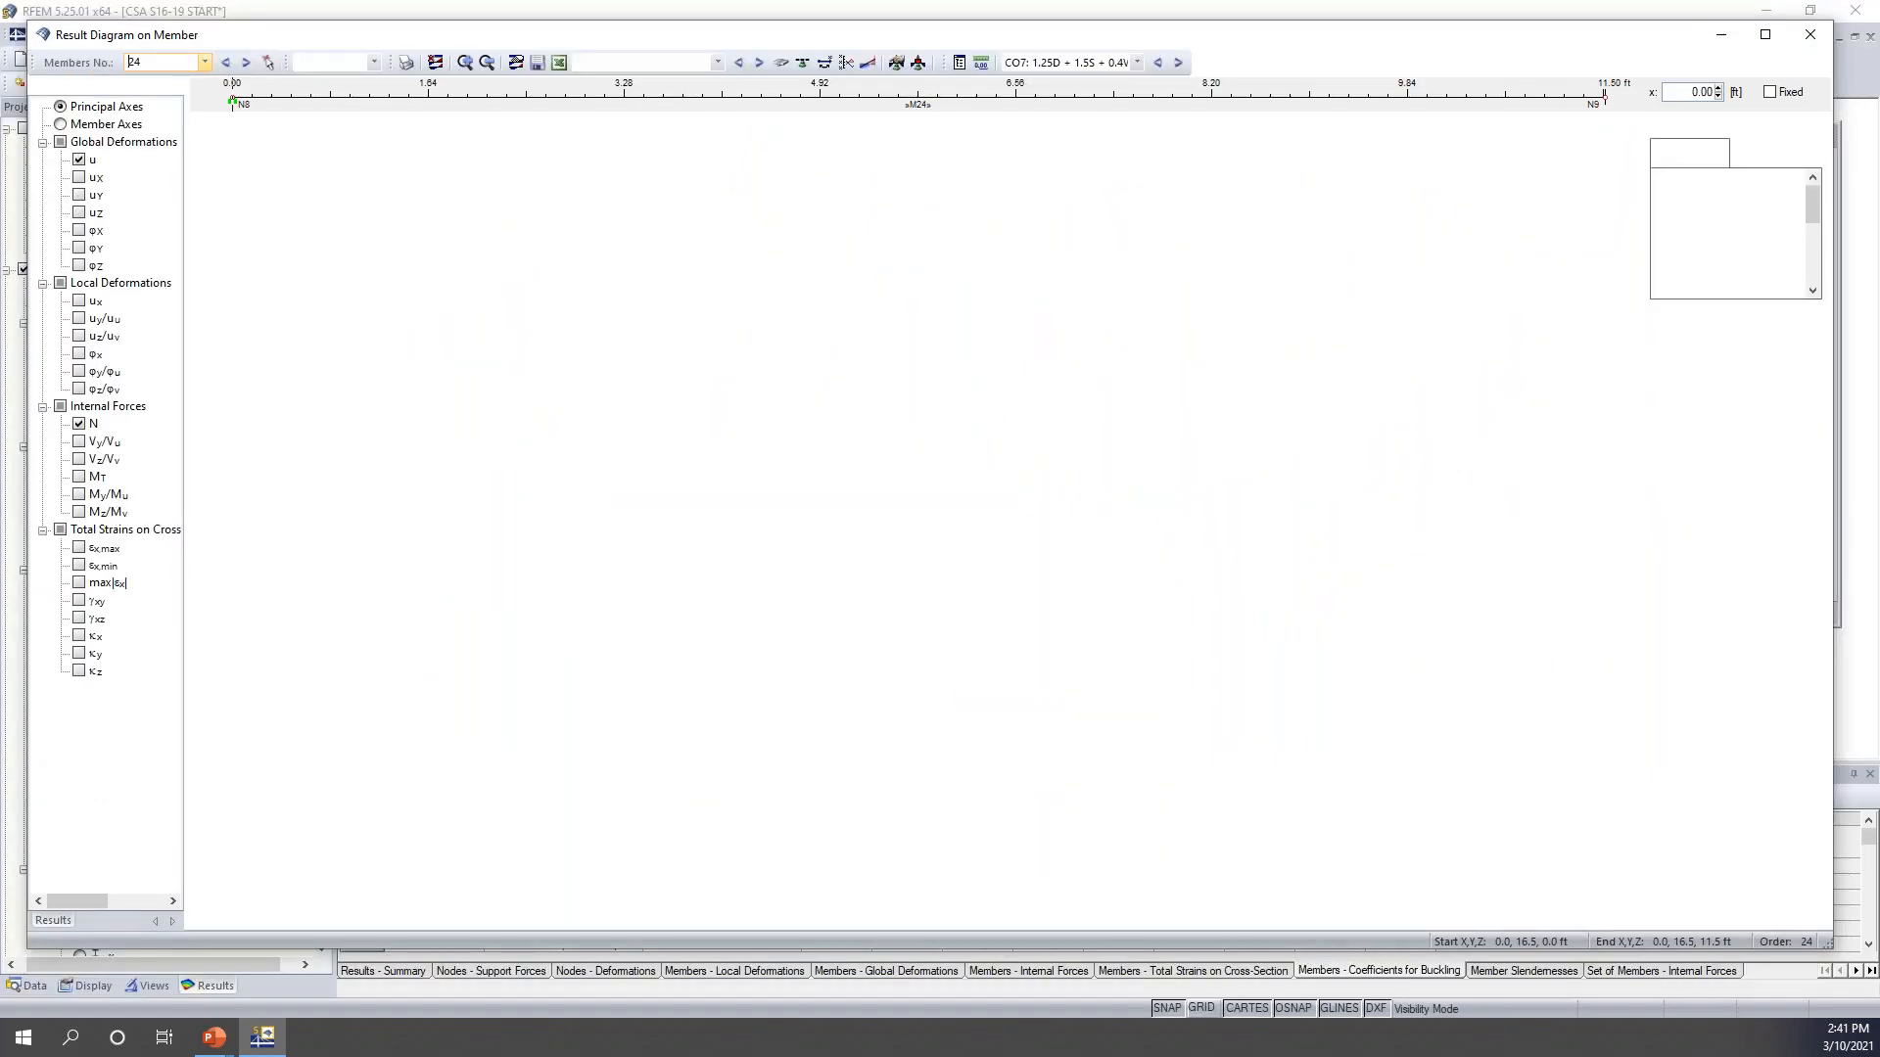
left_click(80, 459)
left_click(80, 495)
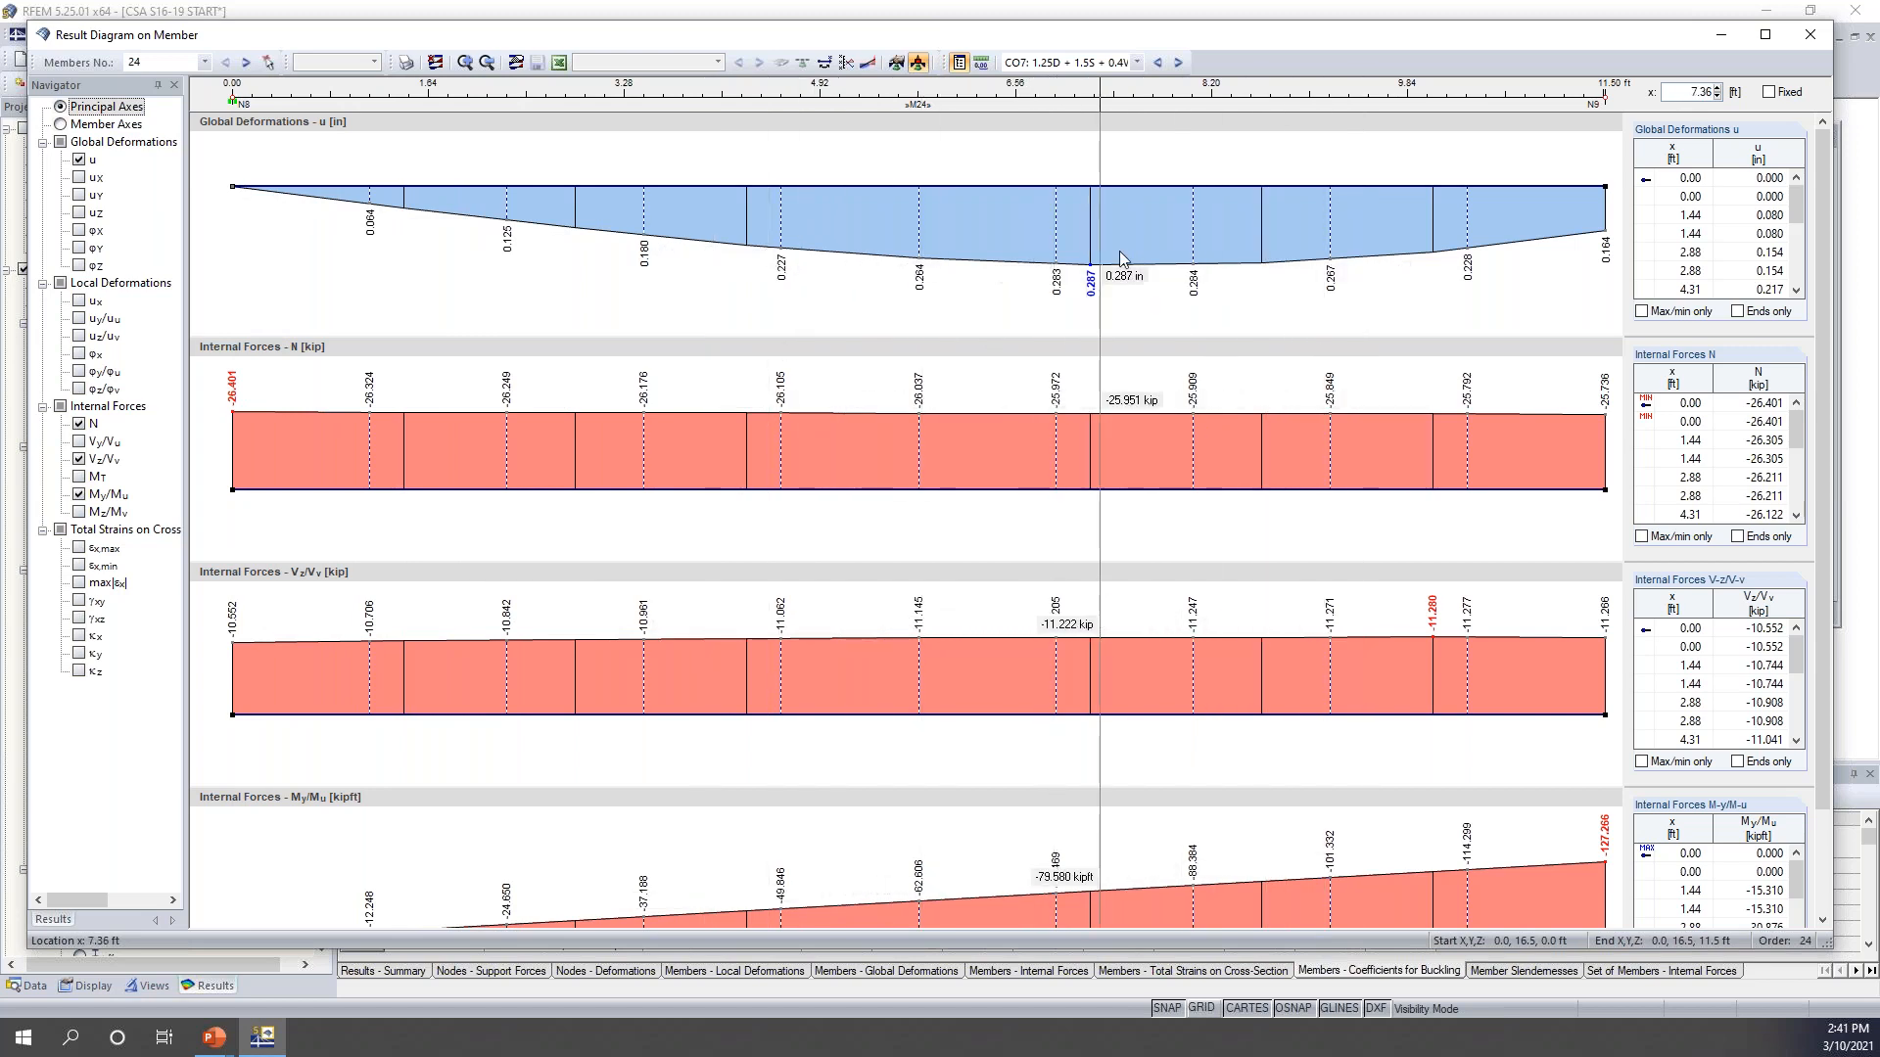
left_click(1157, 62)
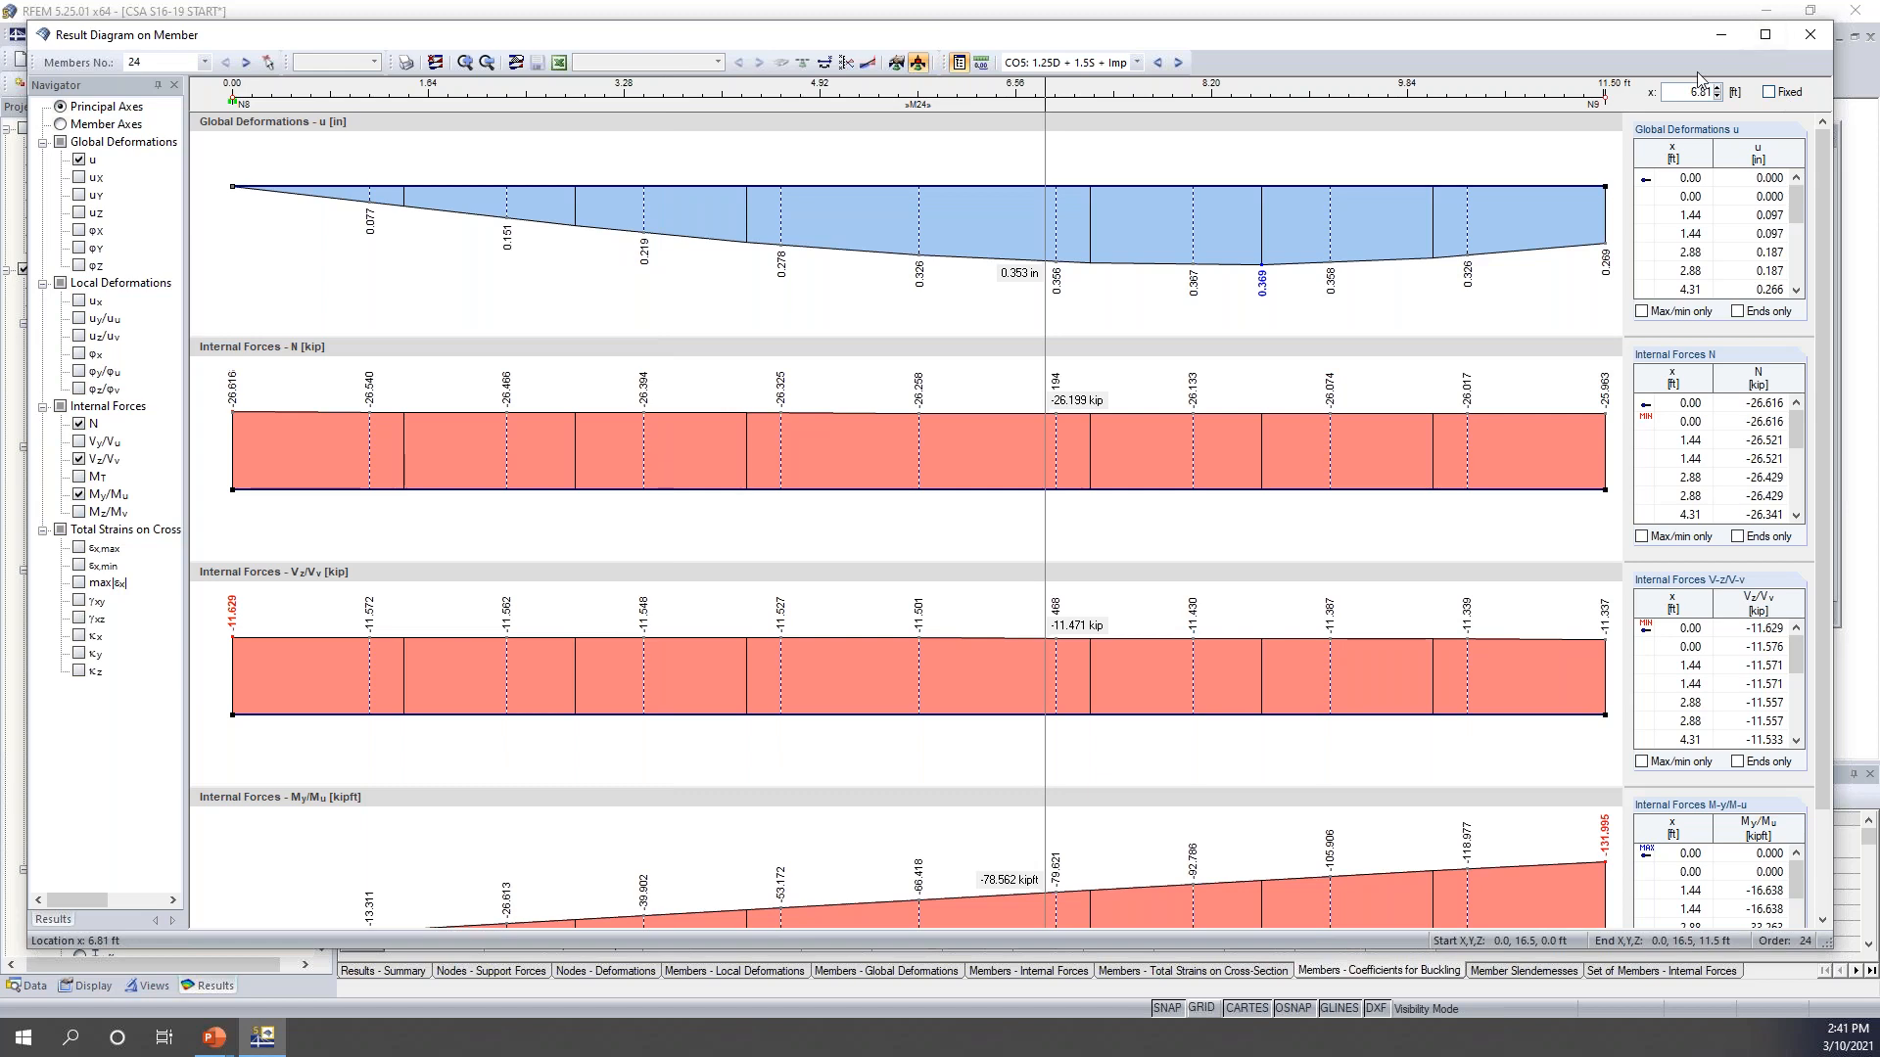
left_click(1810, 38)
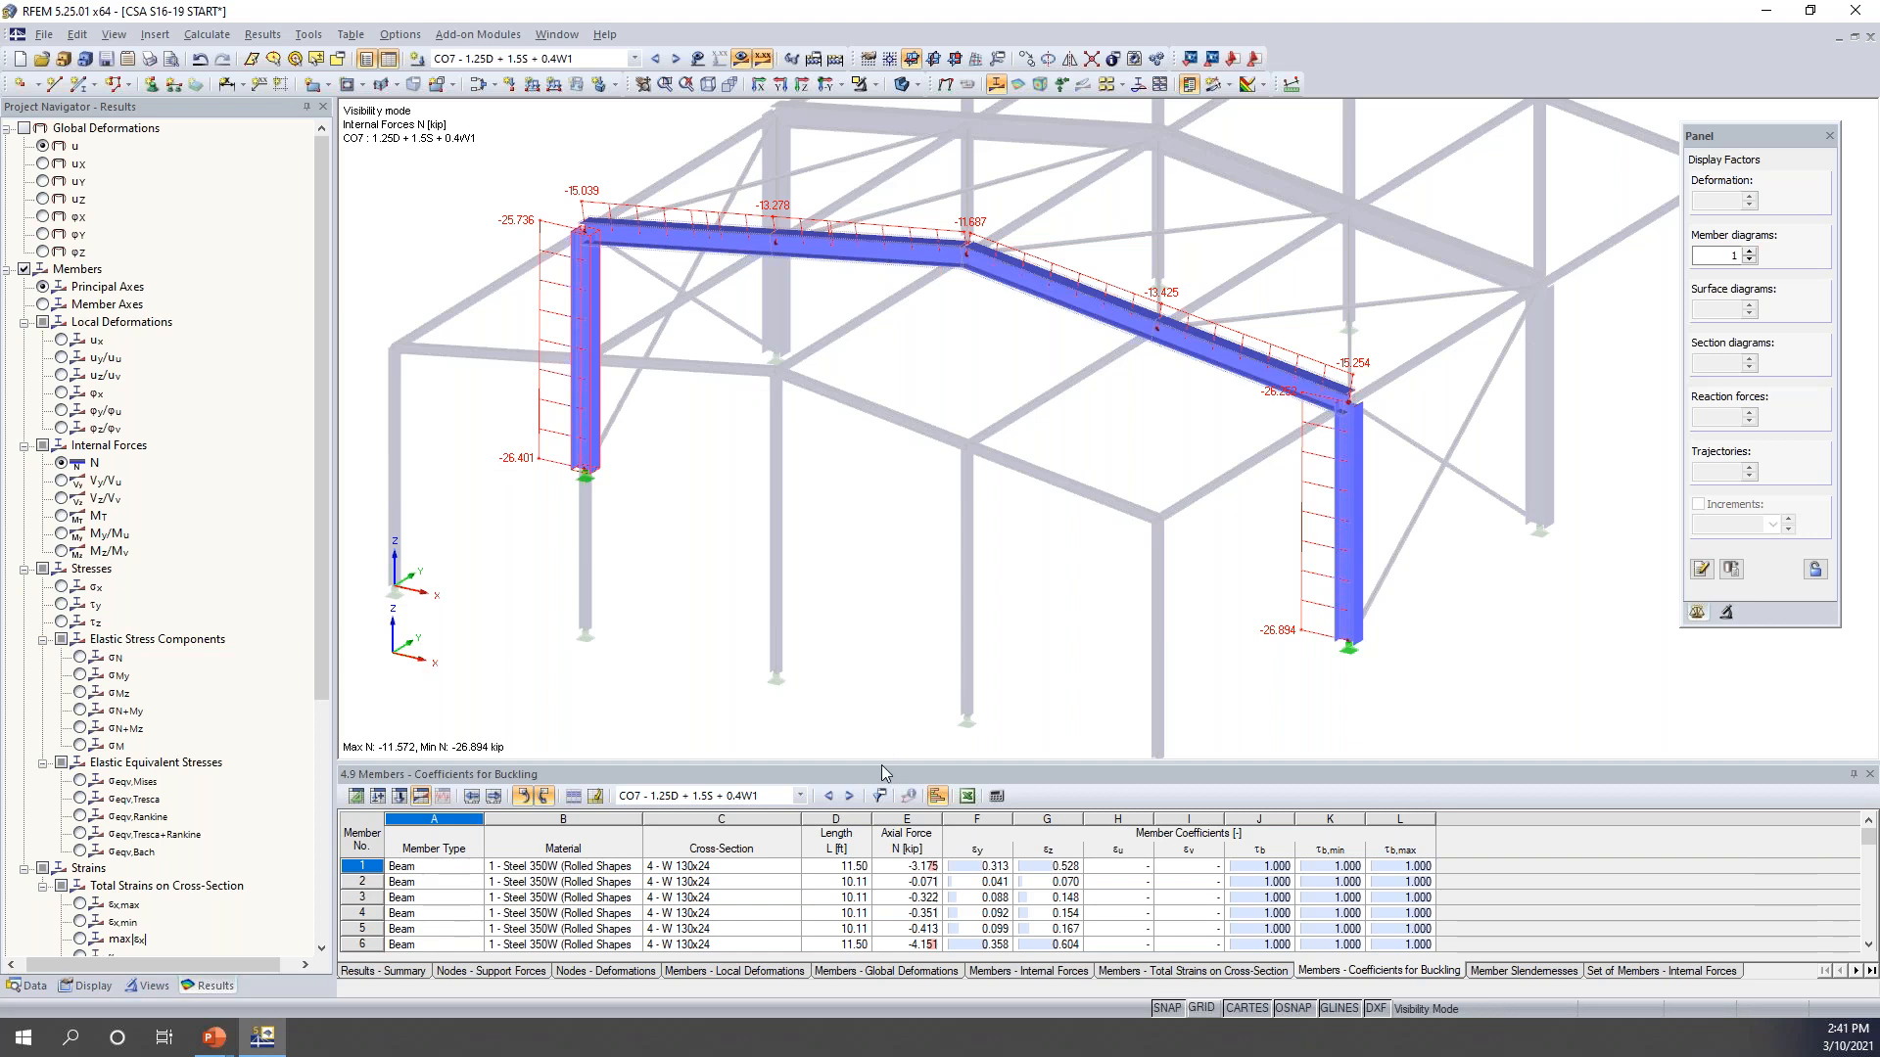
- Enlarge the results table, show 4.6 Members - Internal Forces, and locate member 1's listed result positions in the model
left_click_drag(903, 551, 903, 553)
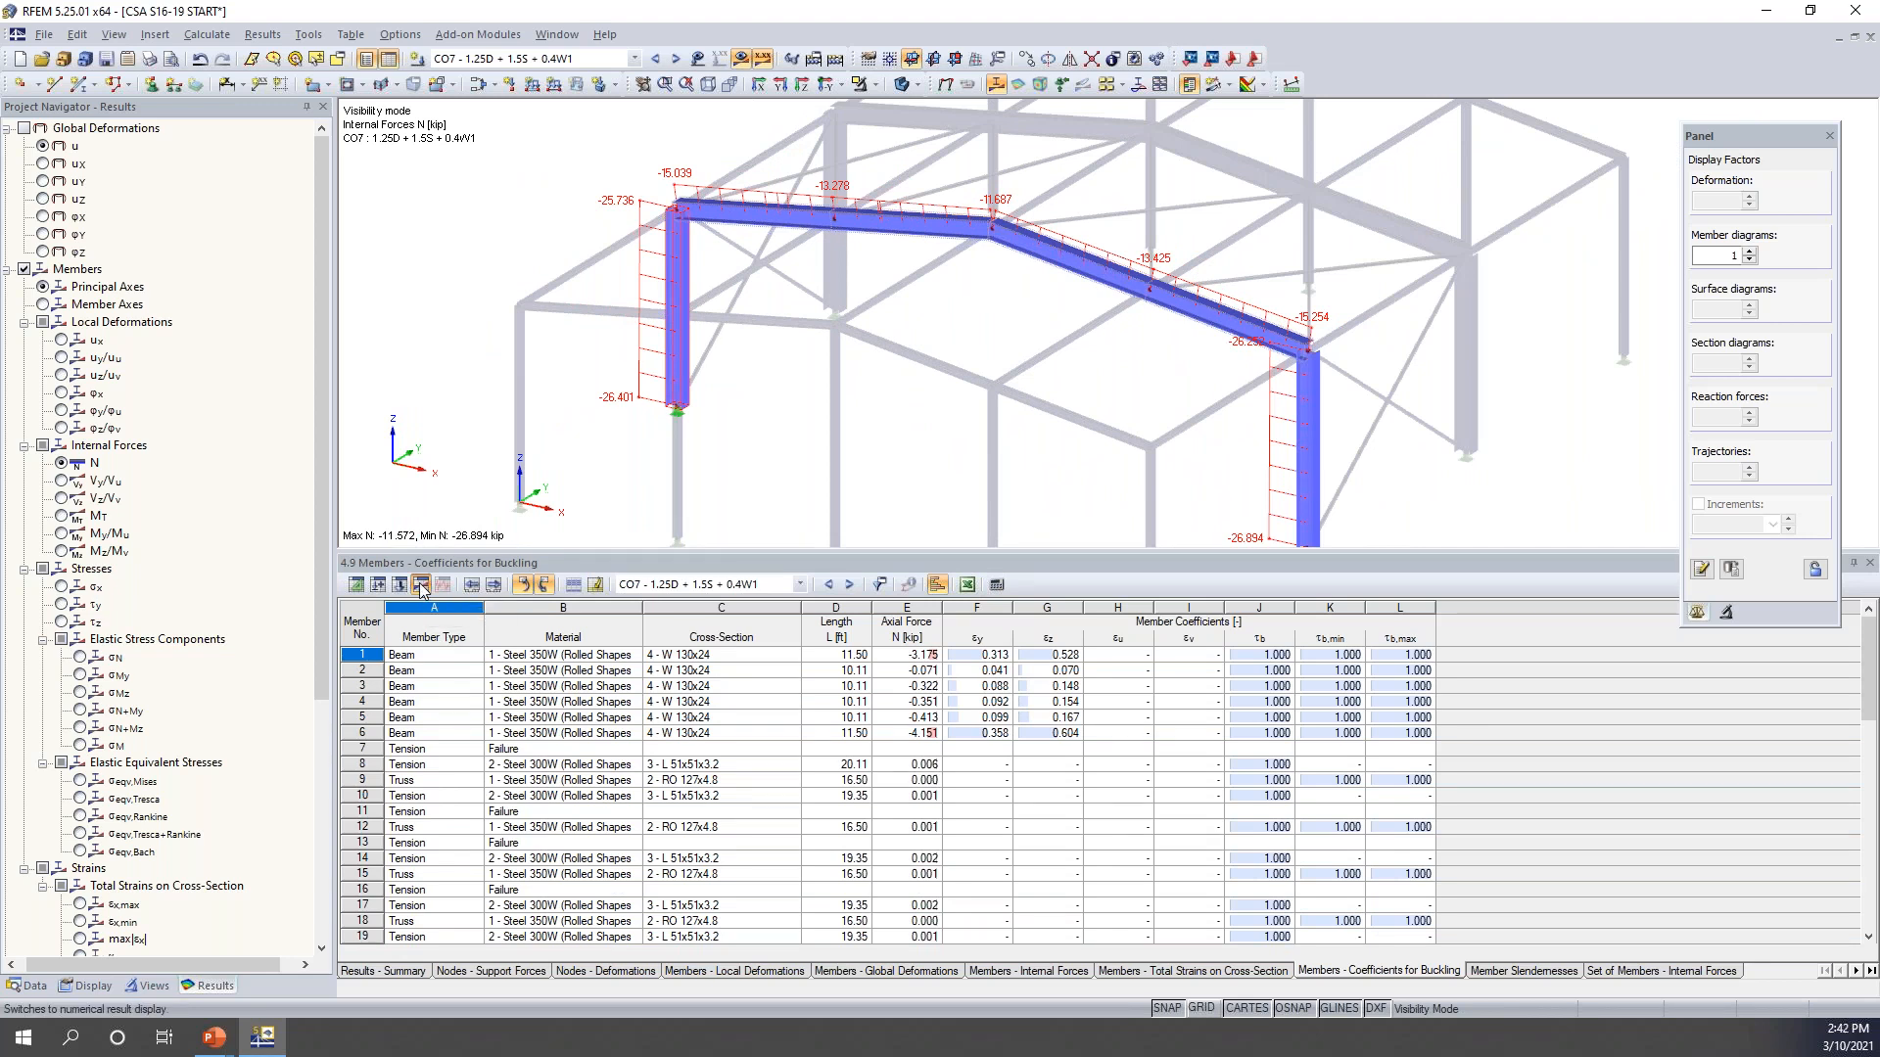
right_click(504, 977)
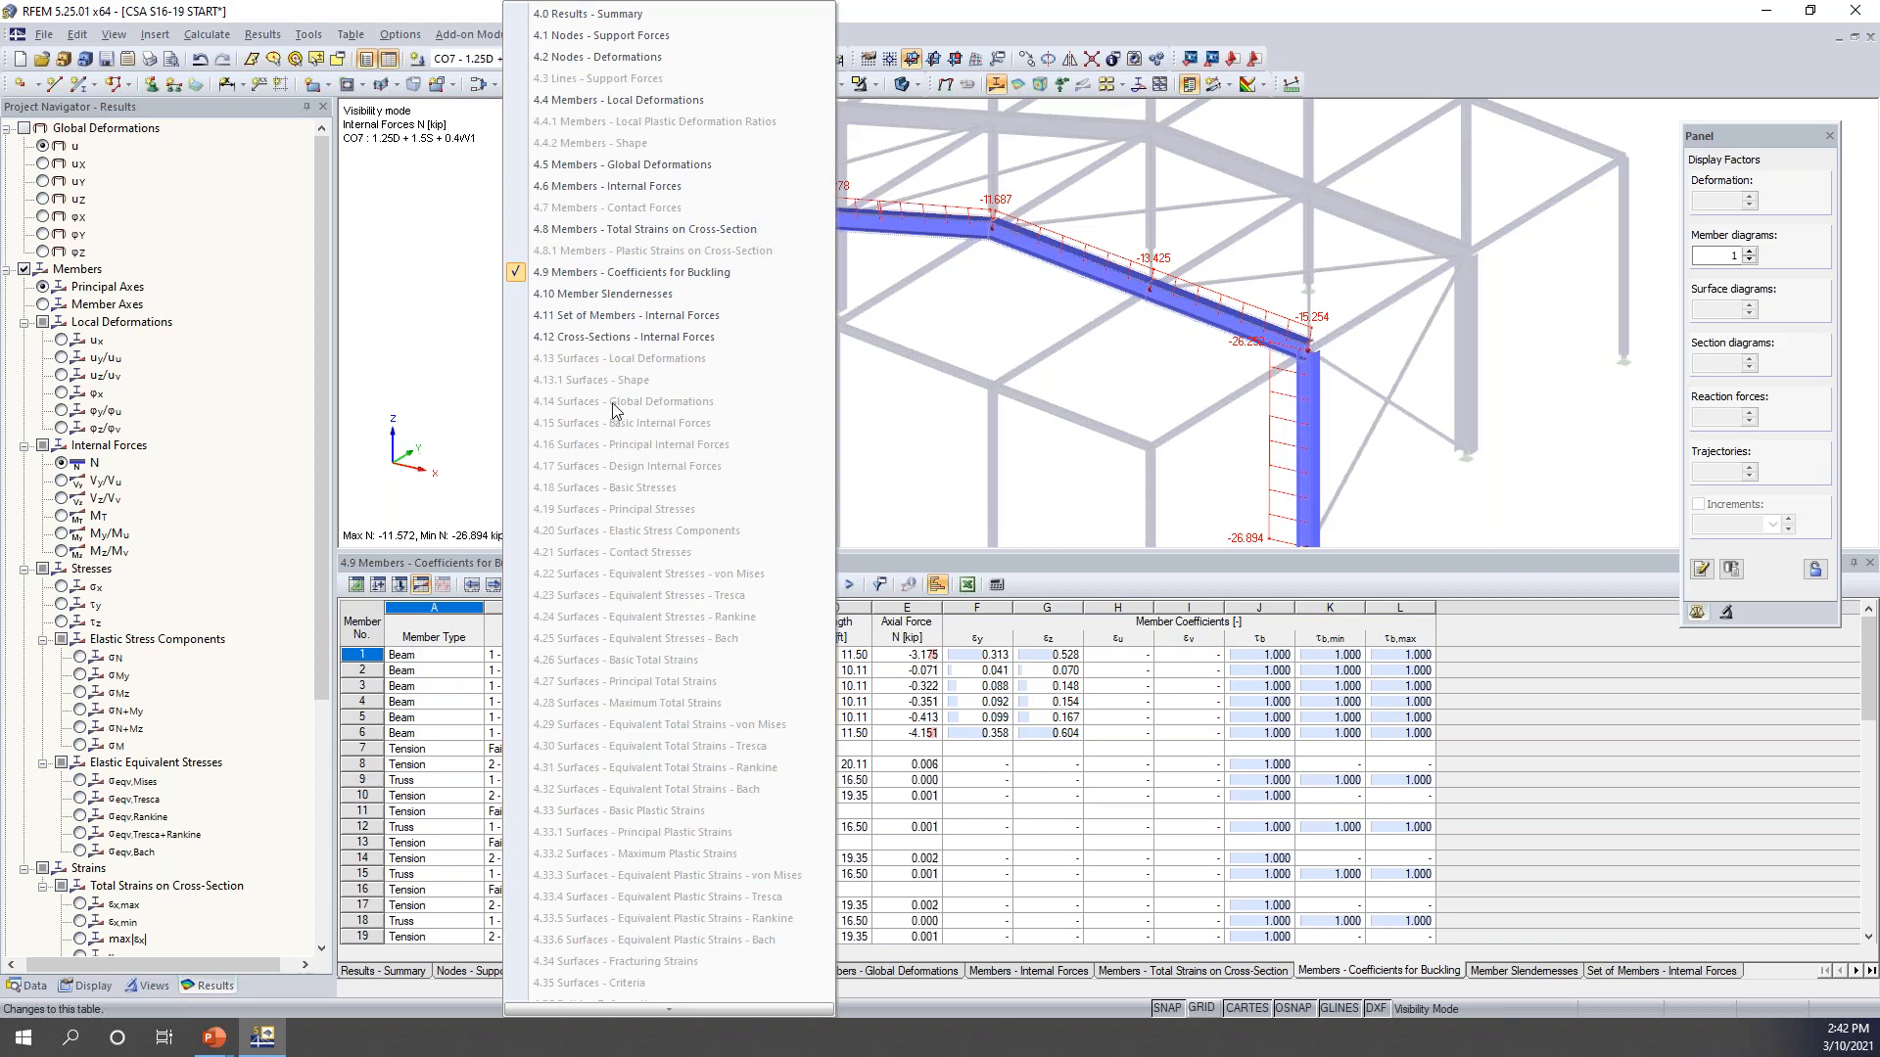
left_click(607, 186)
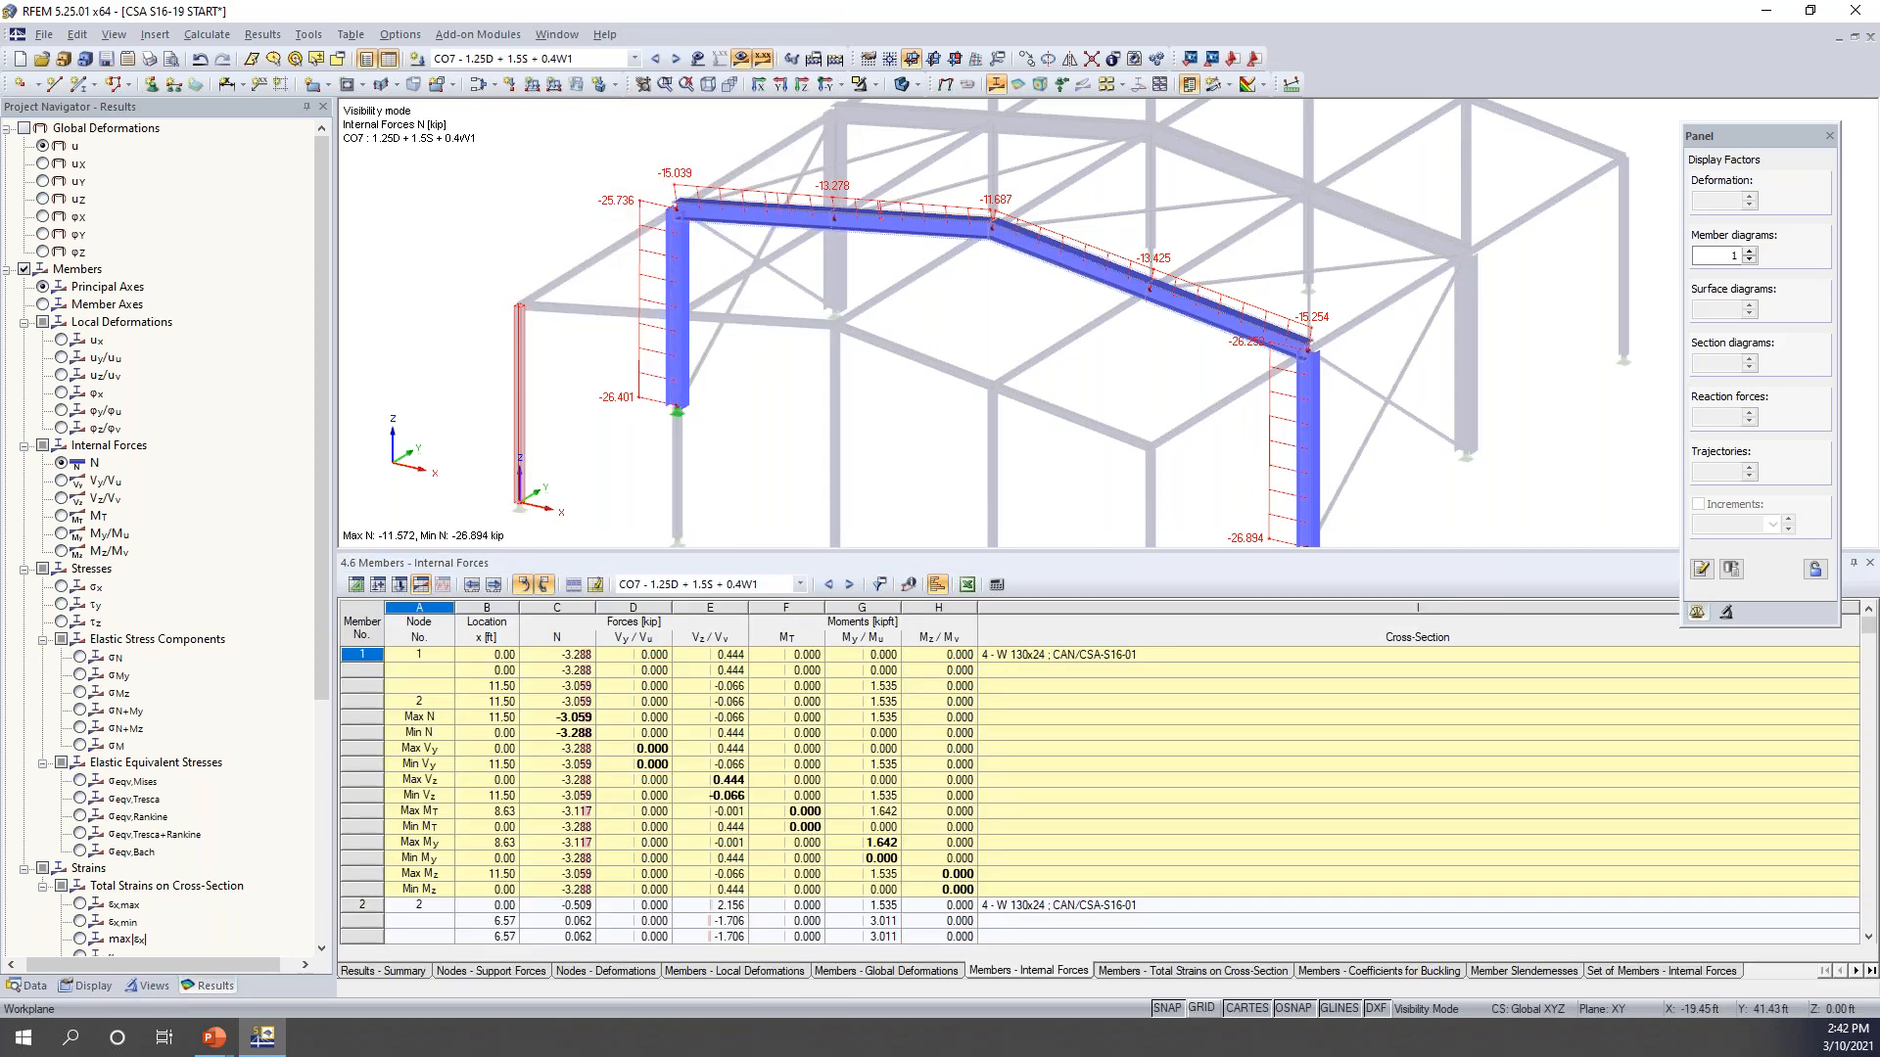
left_click(553, 701)
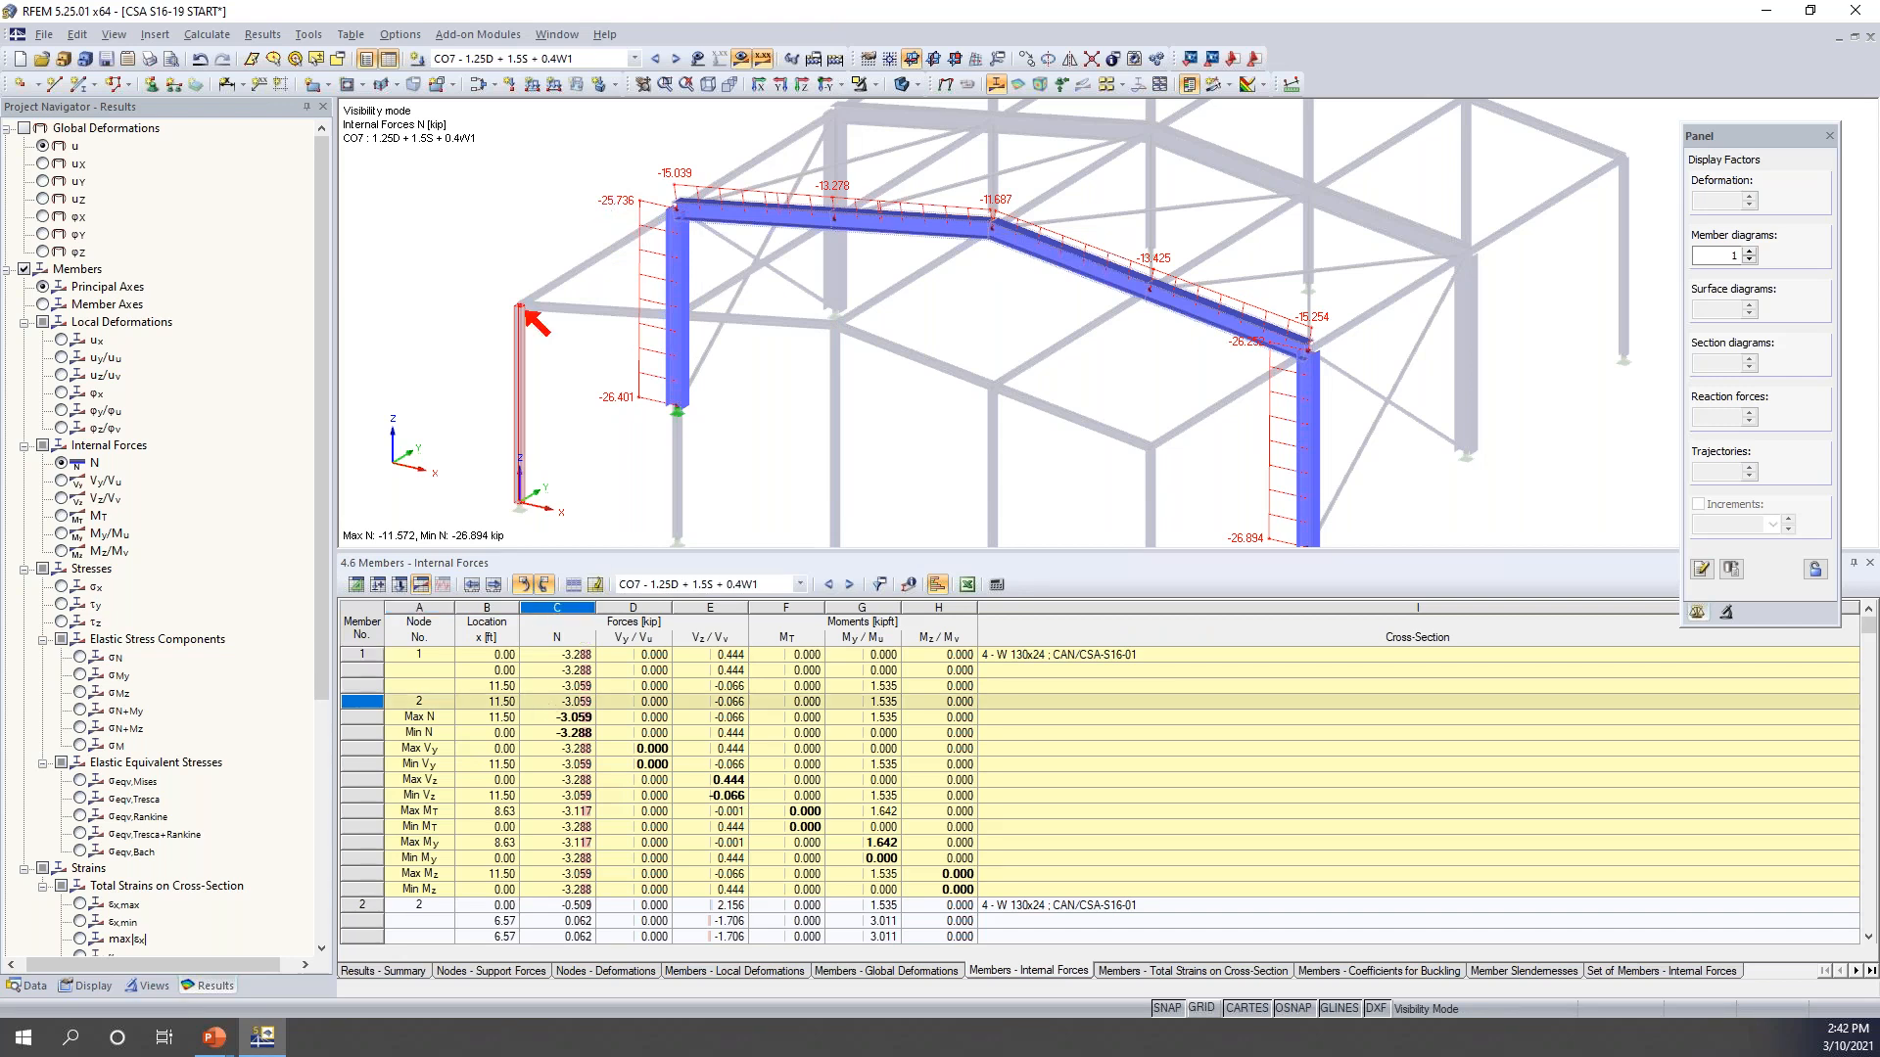
left_click(543, 750)
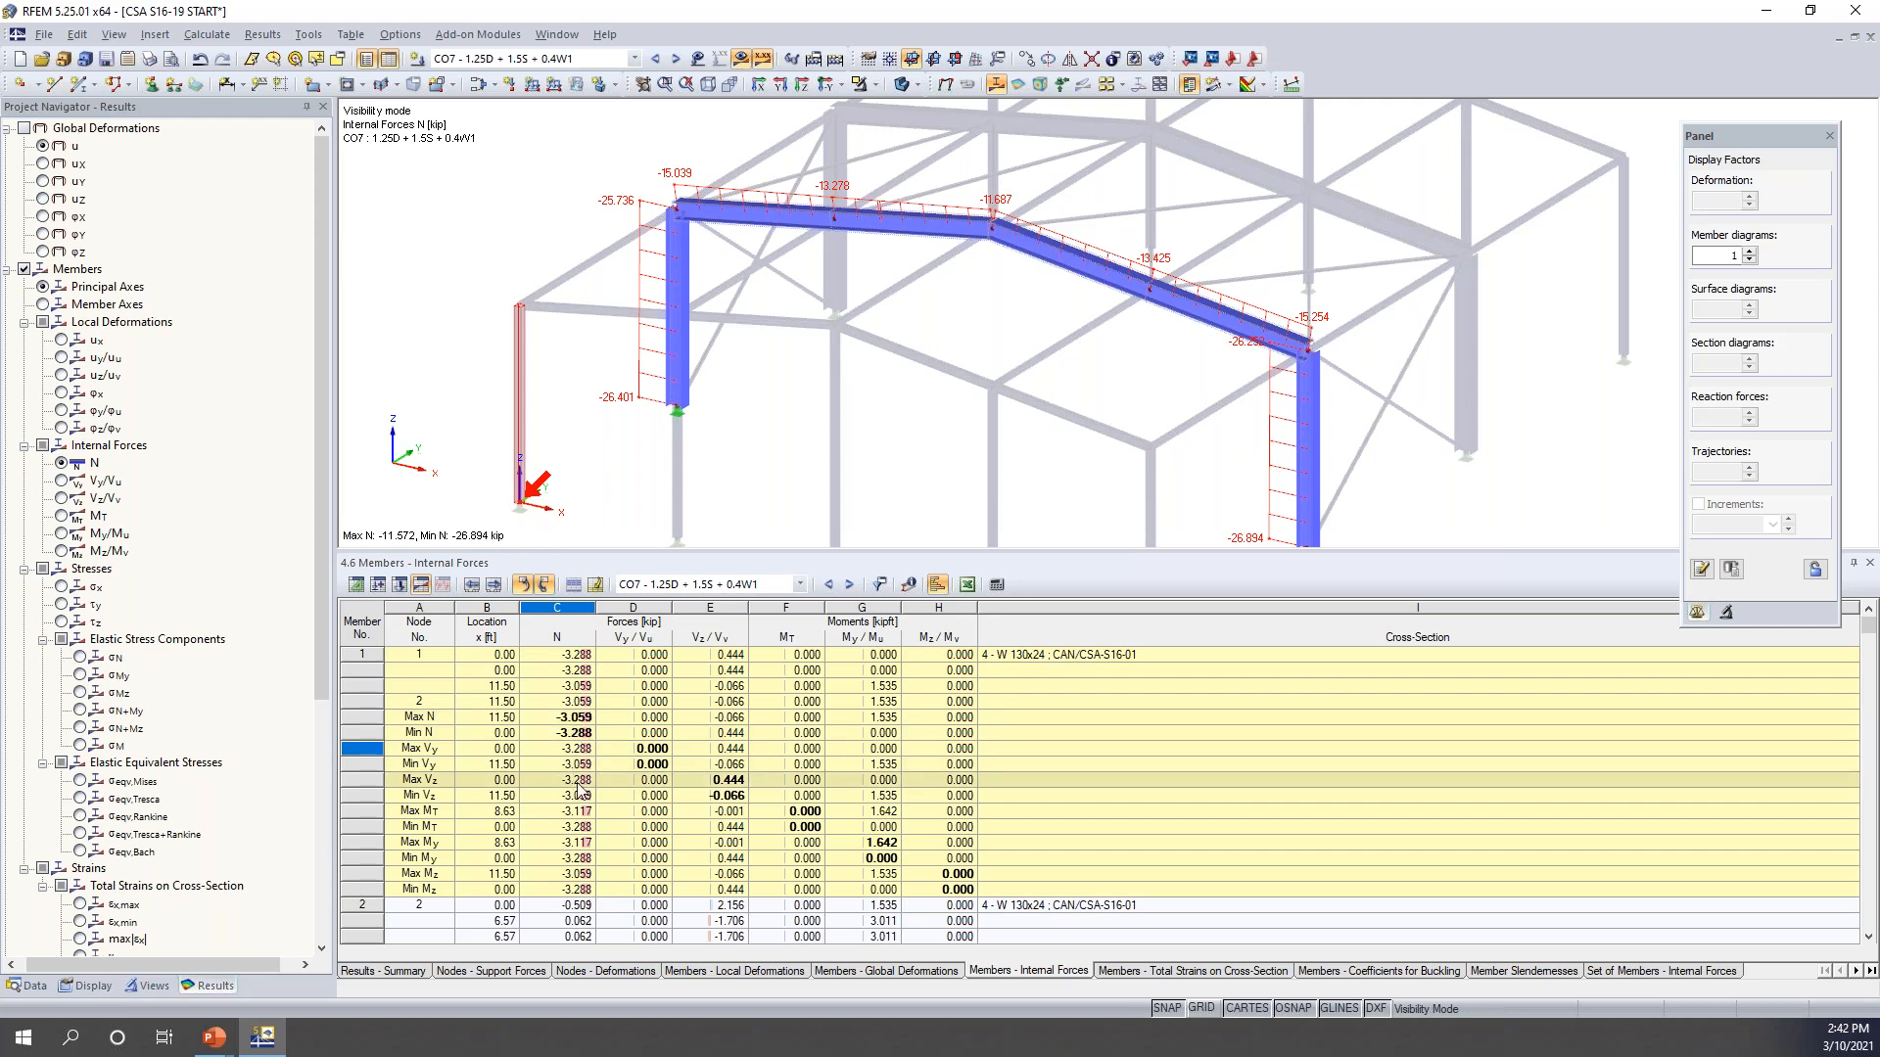
left_click(588, 826)
left_click(590, 797)
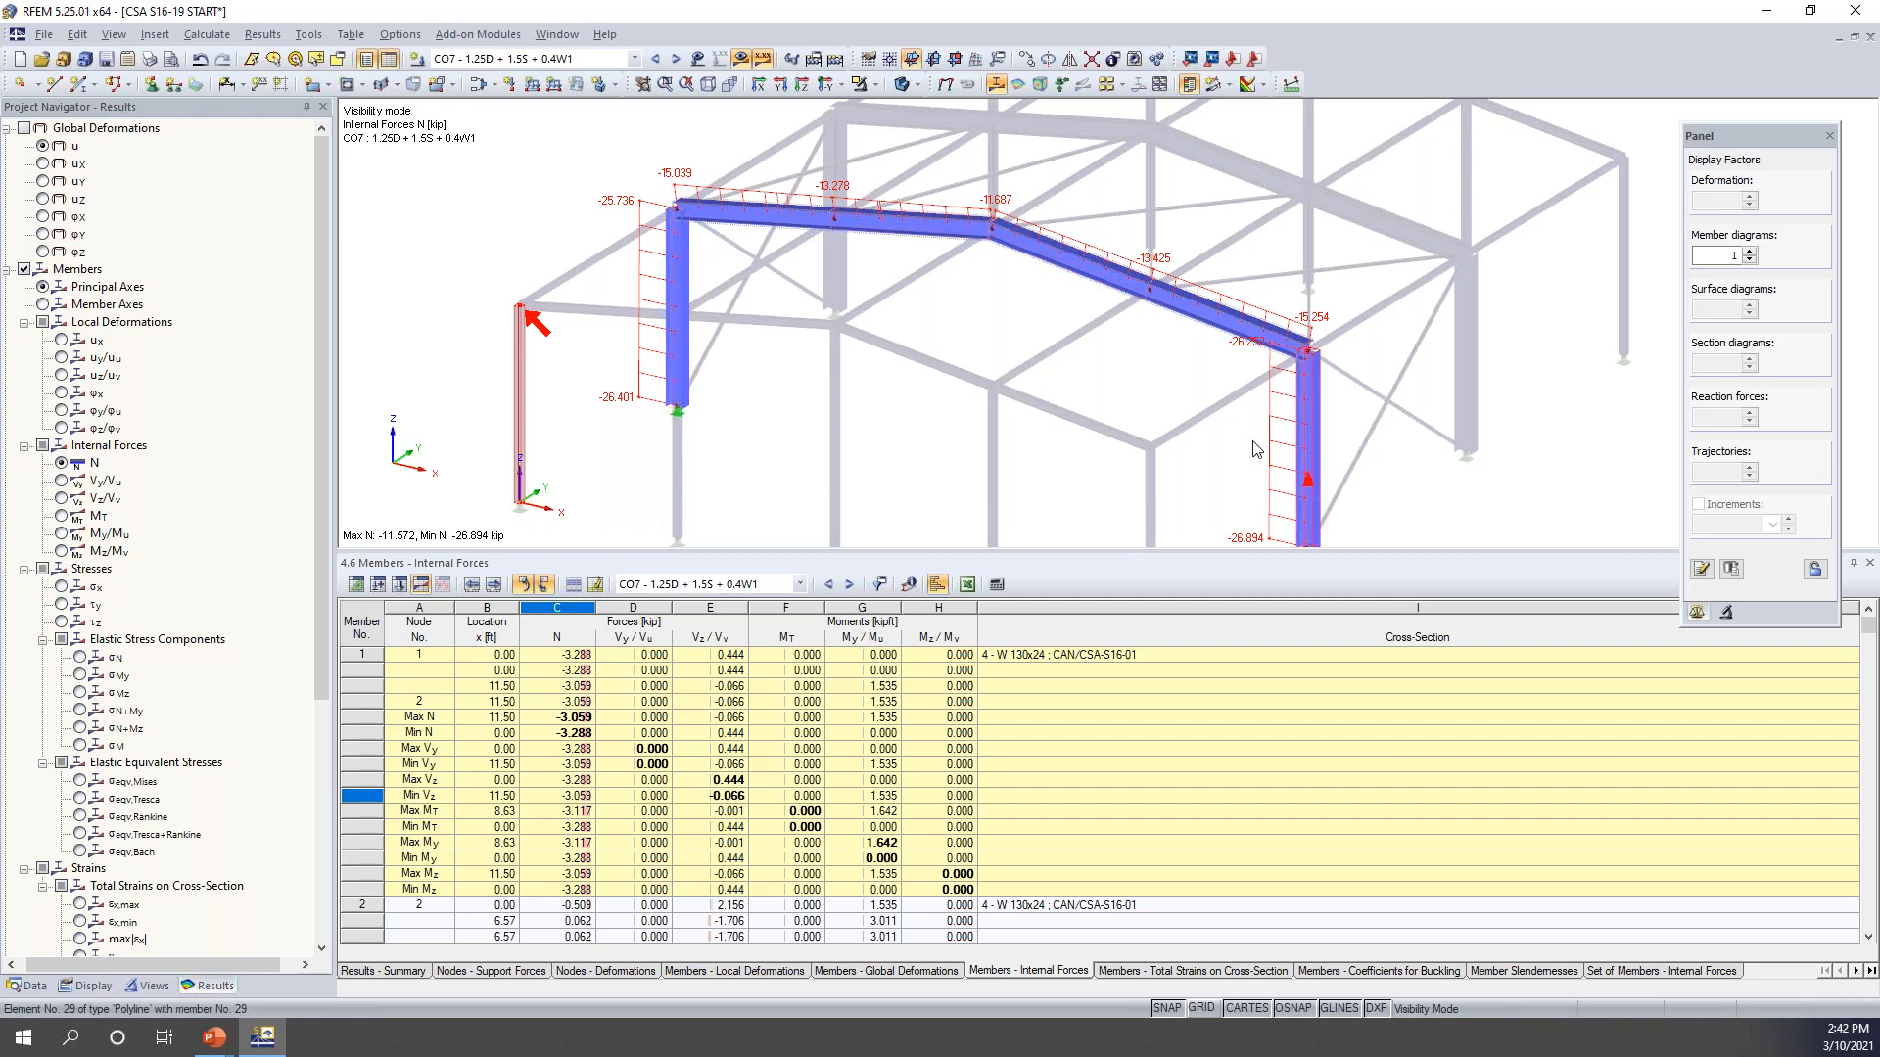
- Find the isolated frame's first rafter segment in the internal forces table and locate its Min Vy and Max MT result positions
left_click(711, 223)
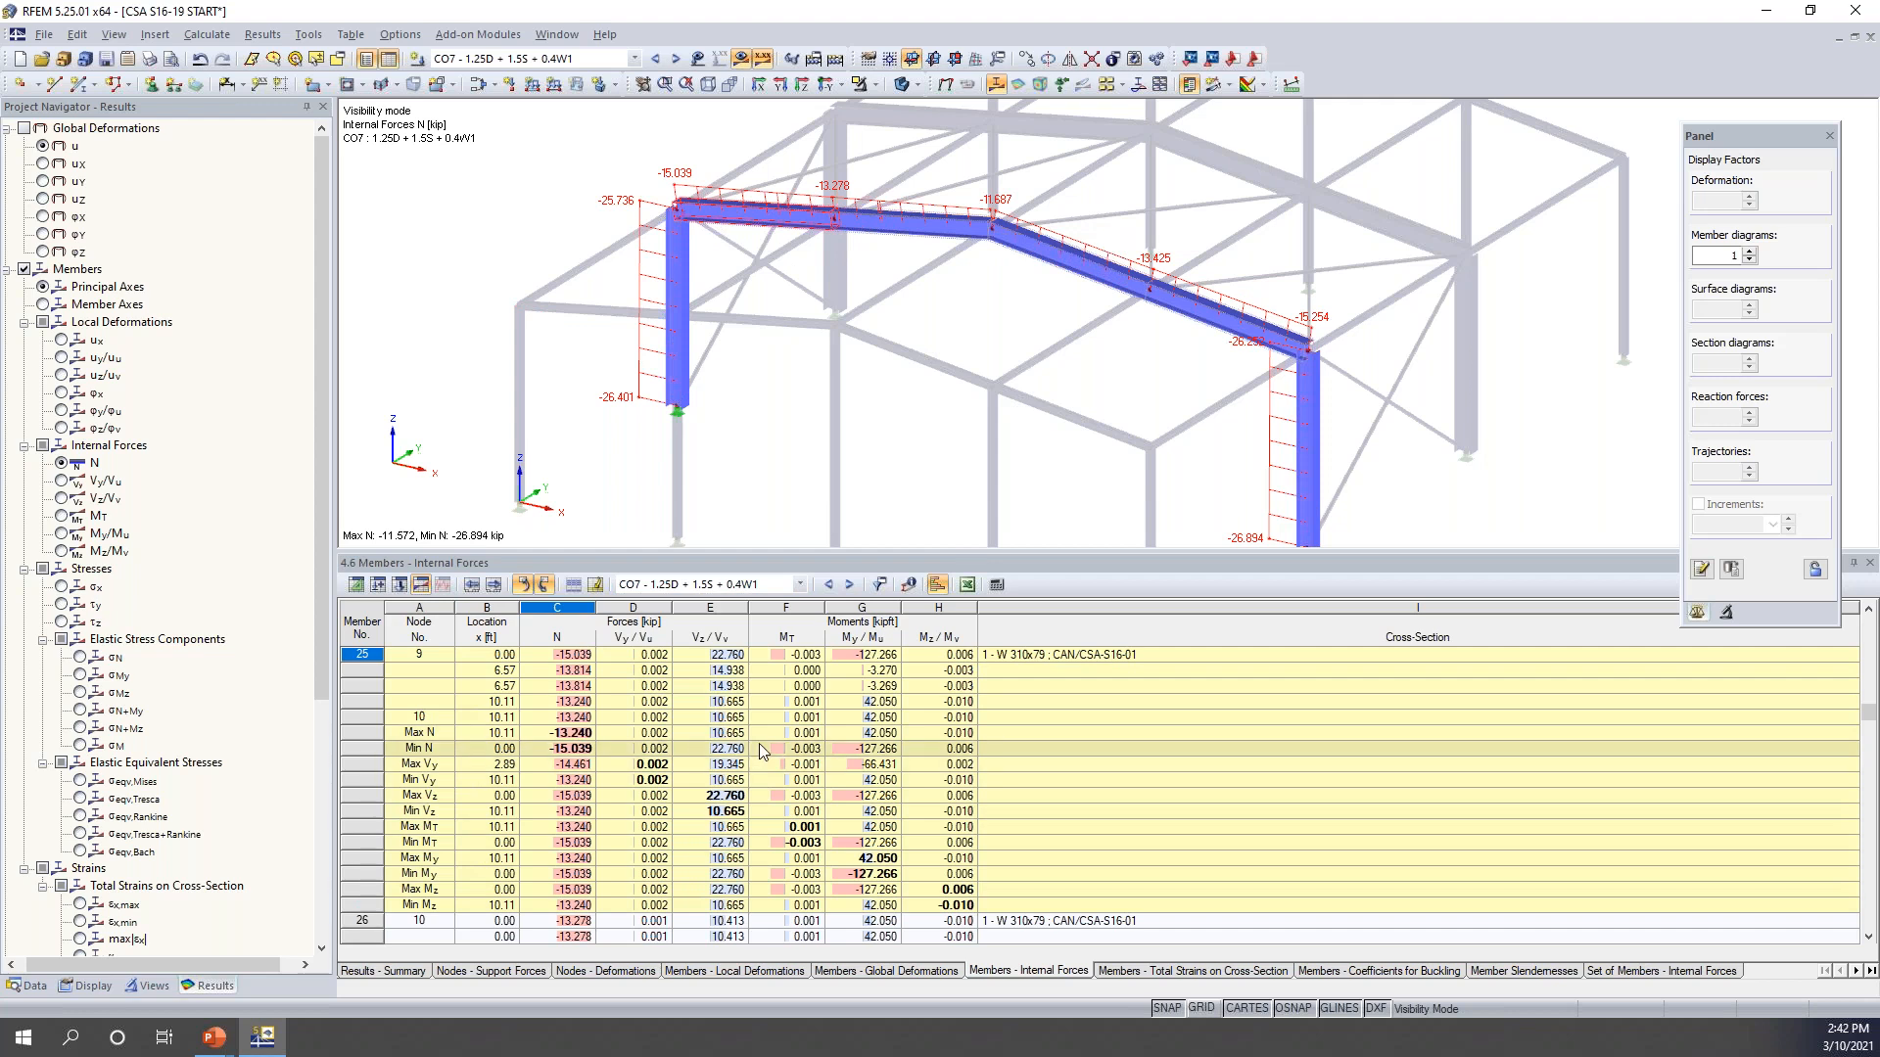
left_click(486, 780)
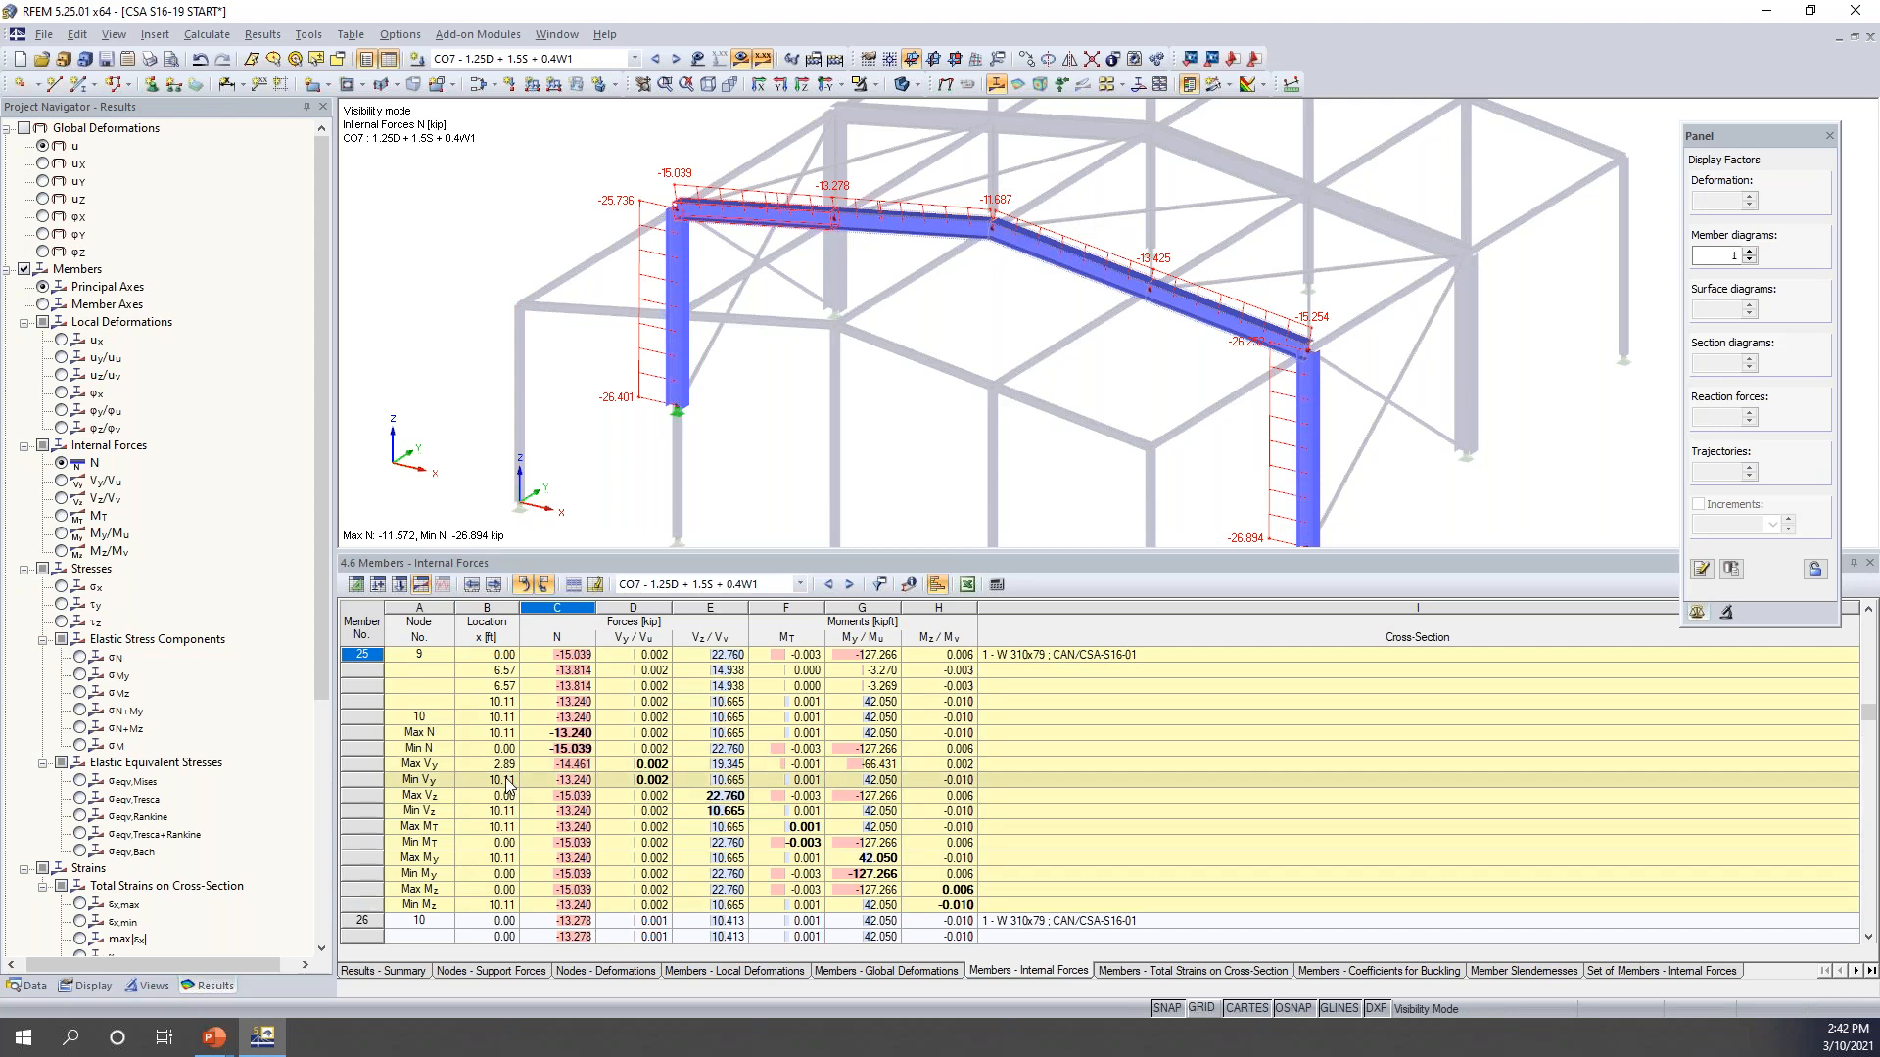
left_click(468, 825)
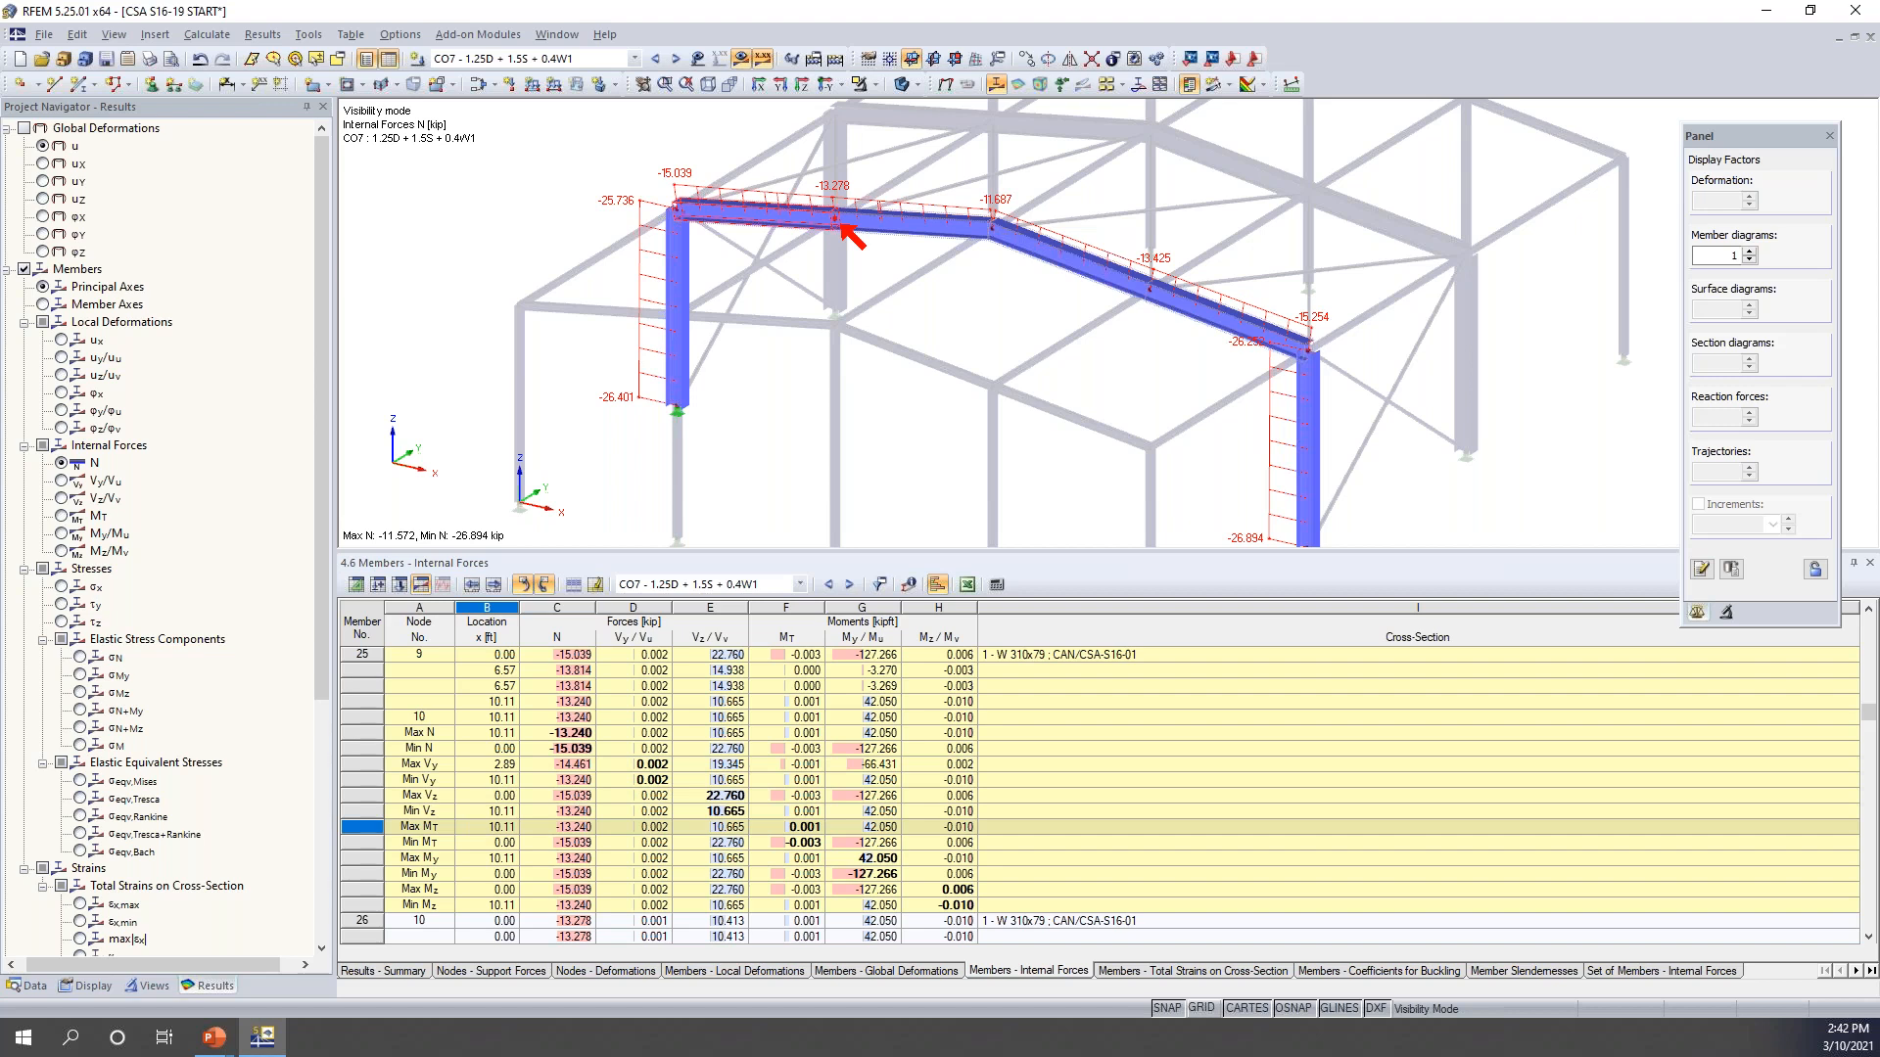
- Review the Microsoft Excel and CSV export options for the internal forces table and leave without exporting
left_click(967, 586)
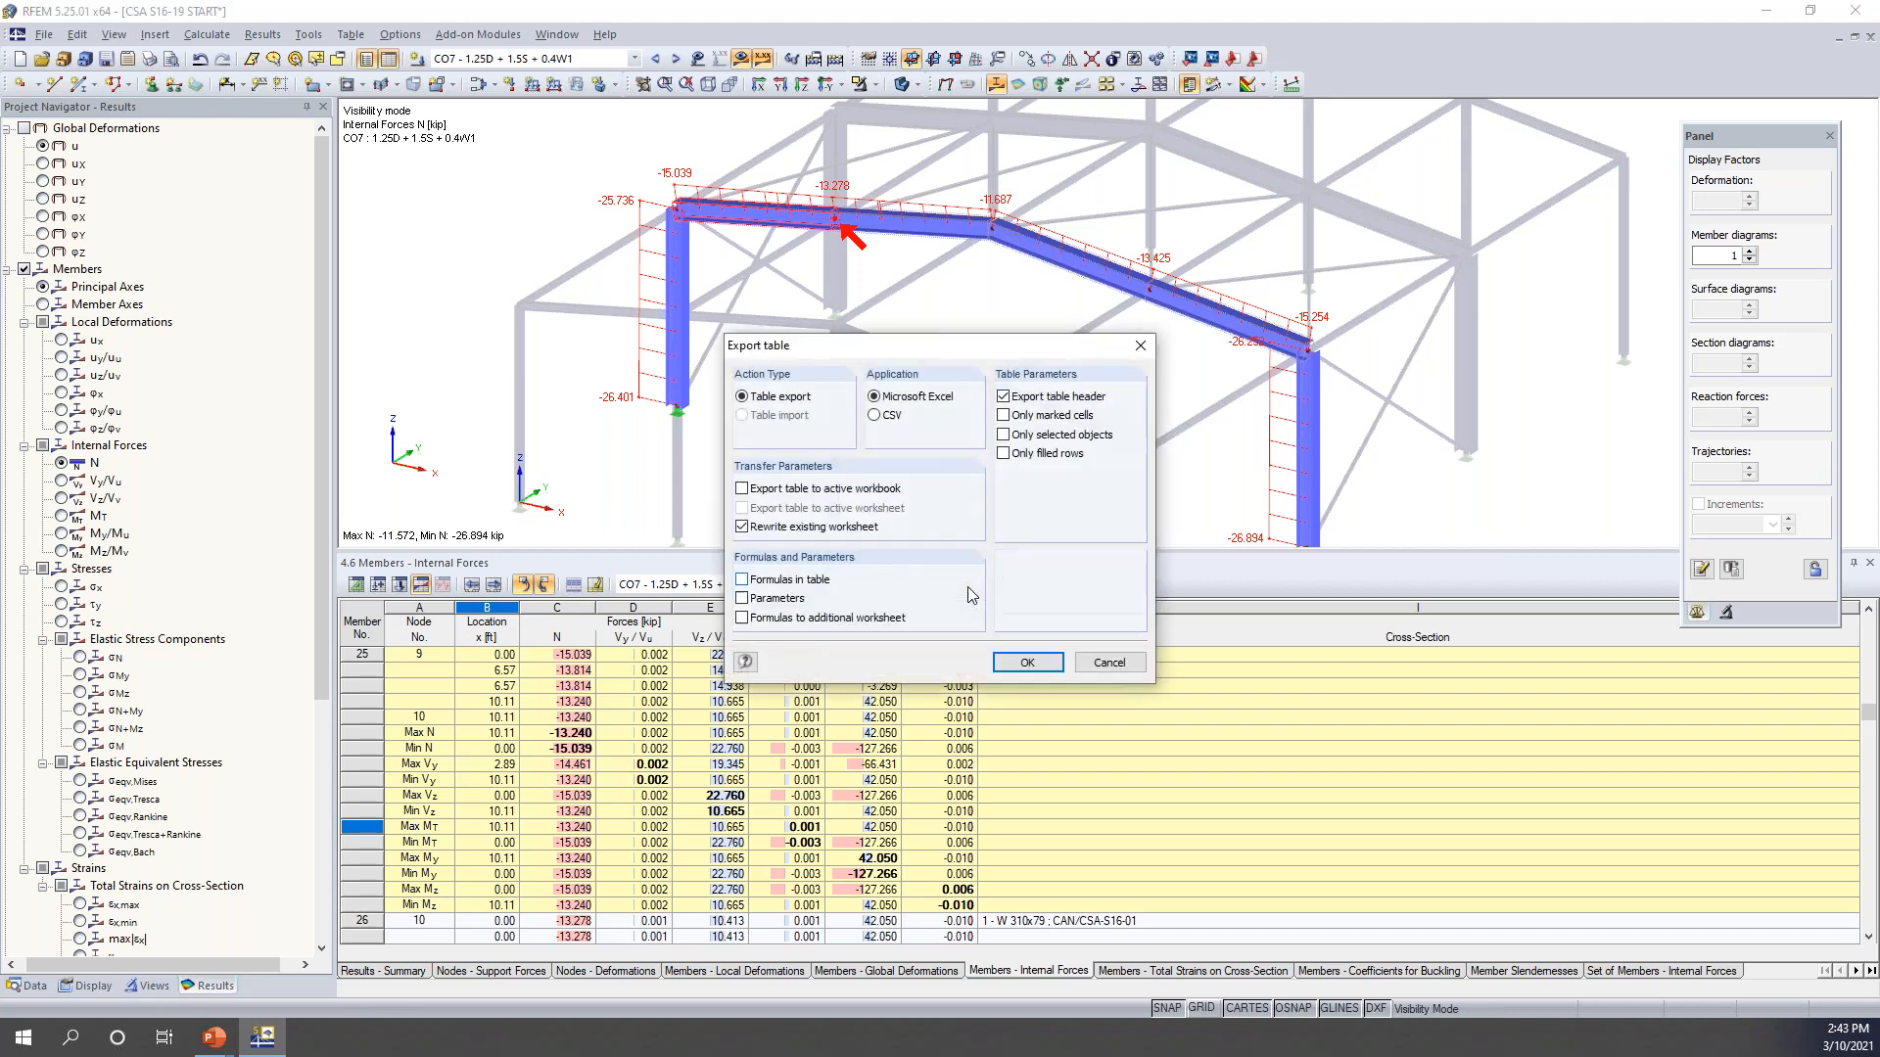
left_click_drag(1000, 344, 1001, 212)
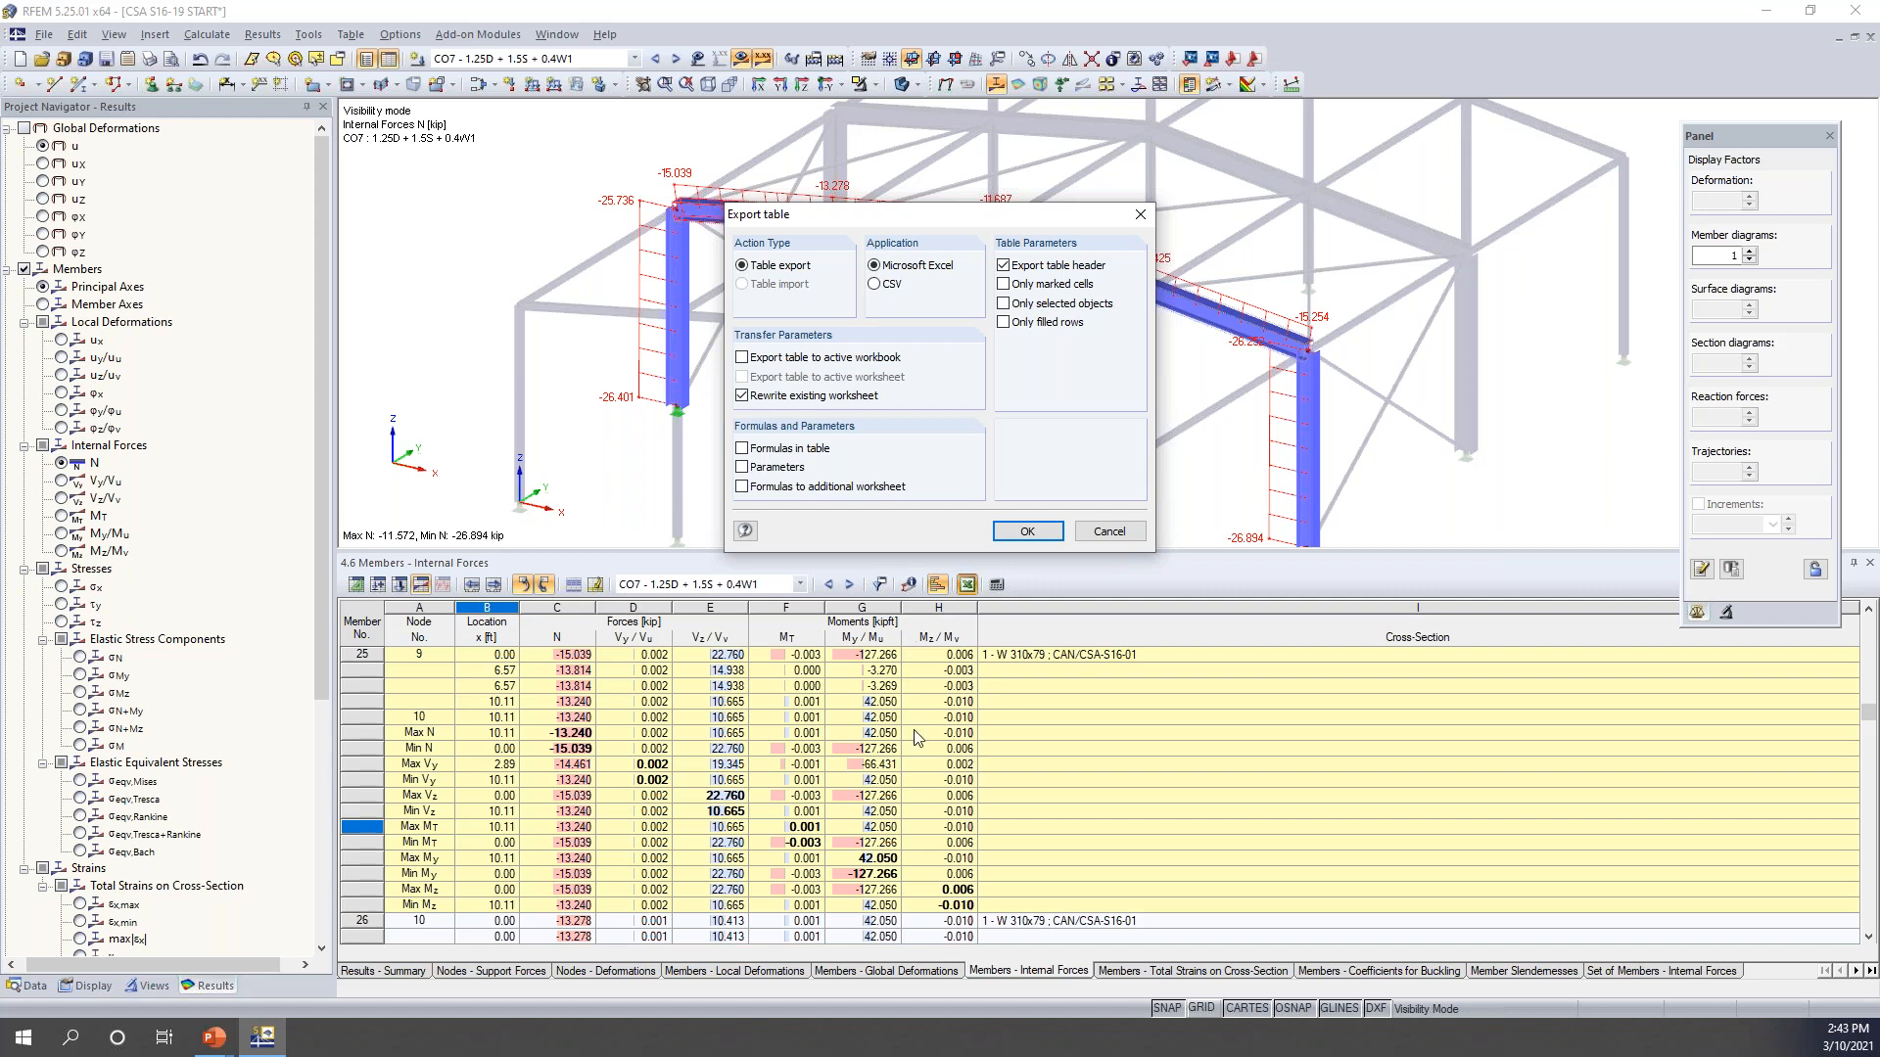
left_click(1110, 532)
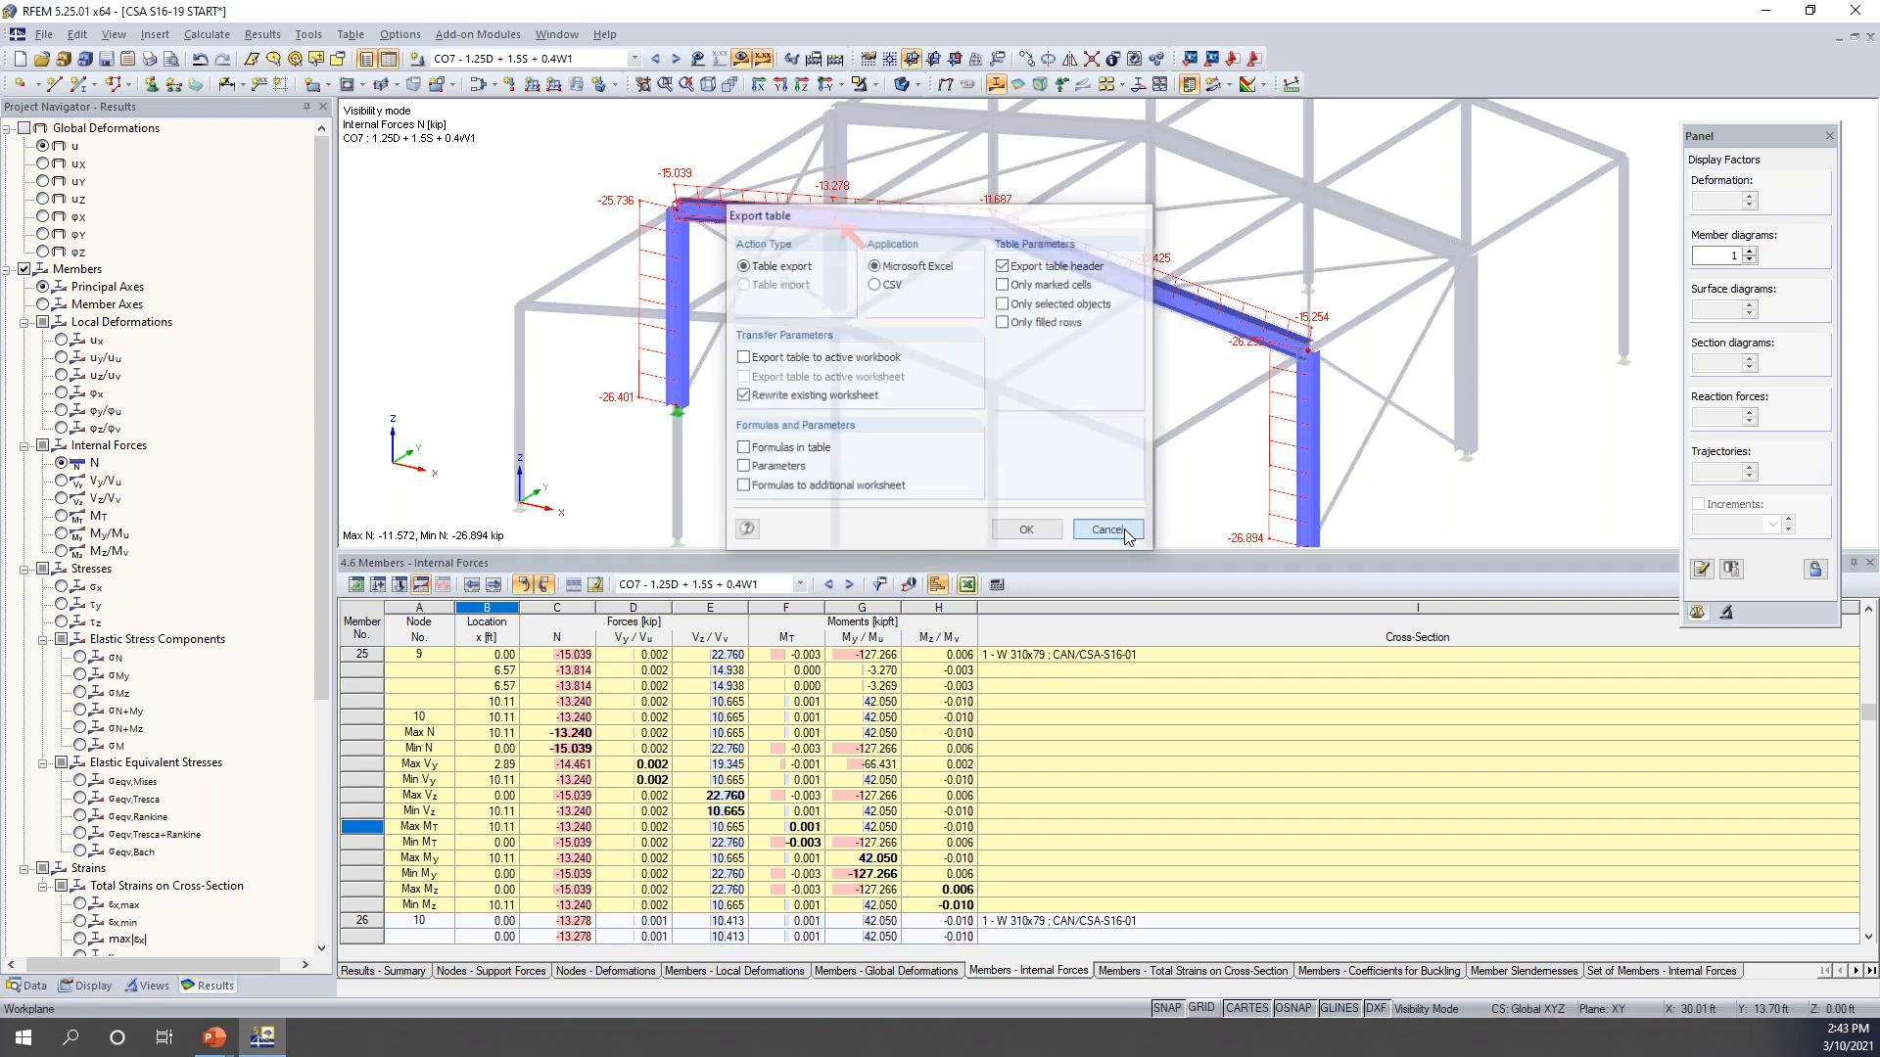
- Reduce the table height, cancel the visibility mode to show the whole structure, and hide the results
left_click_drag(1124, 563, 1116, 668)
middle_click_drag(1114, 487, 1081, 435)
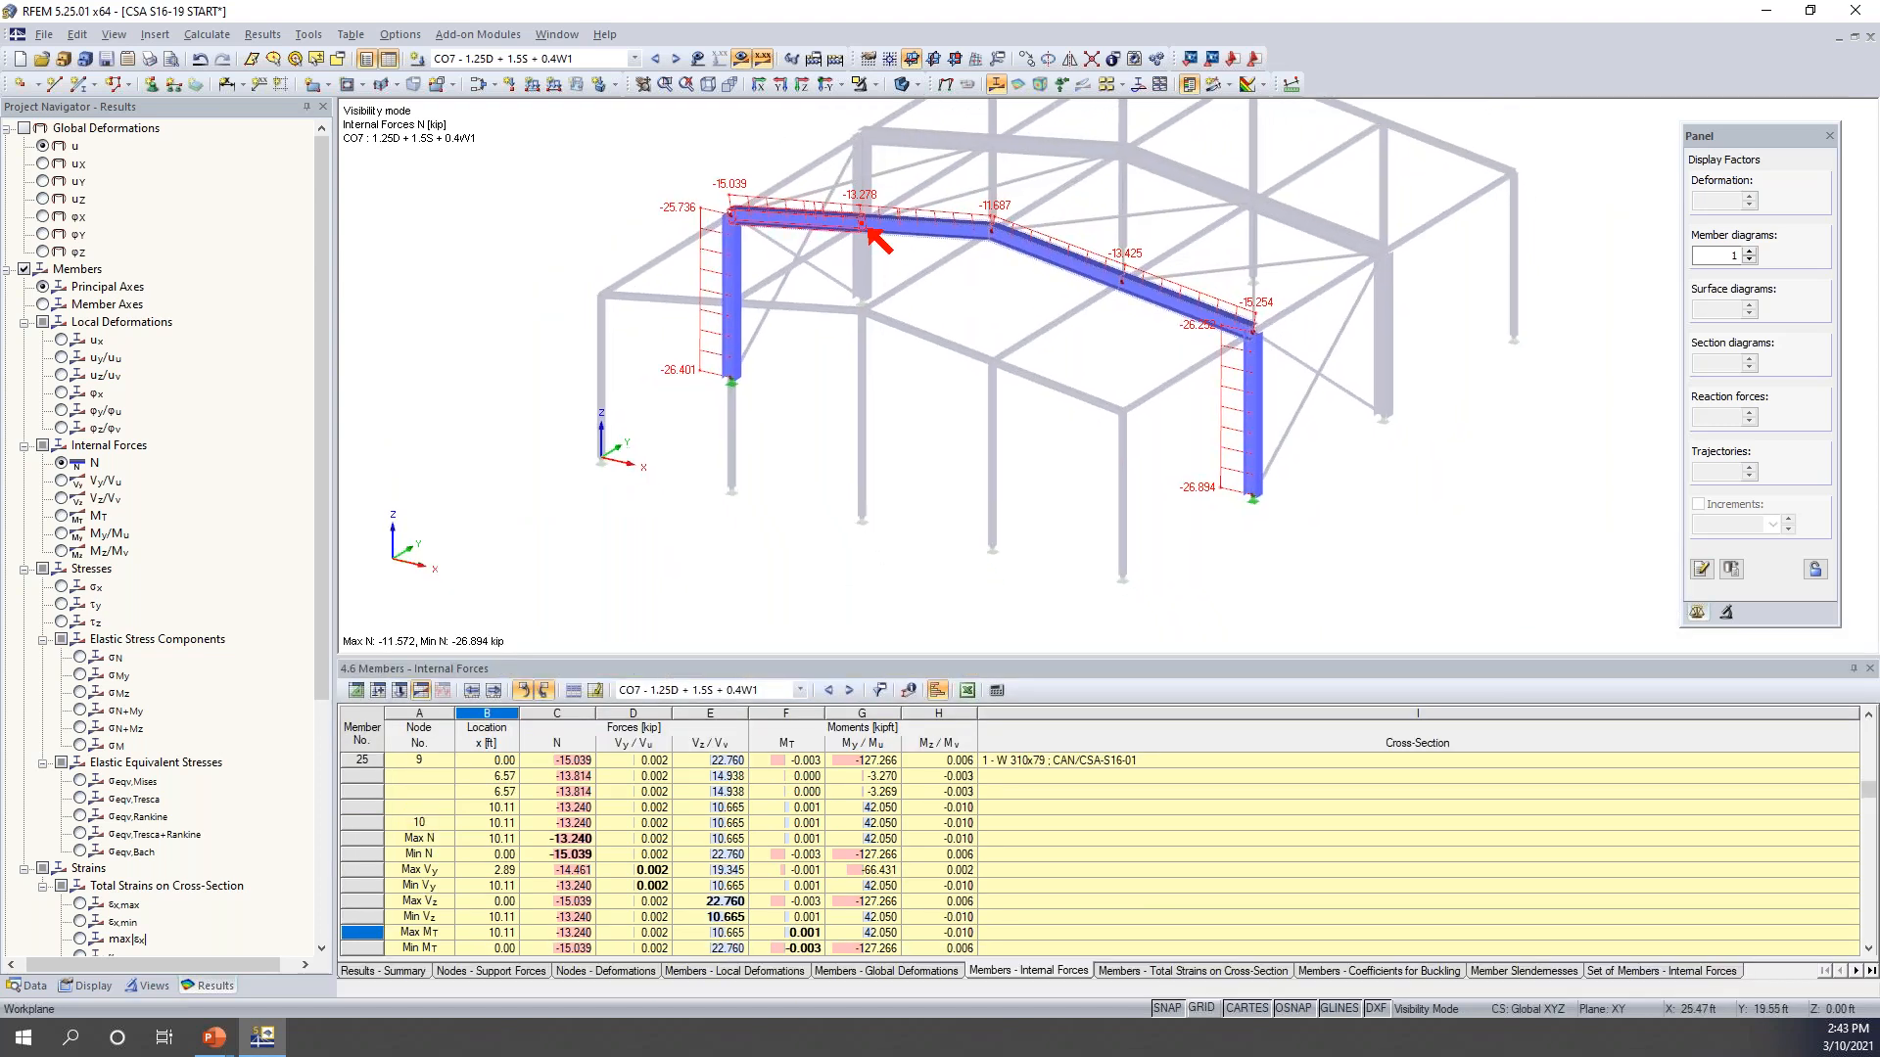
left_click(874, 85)
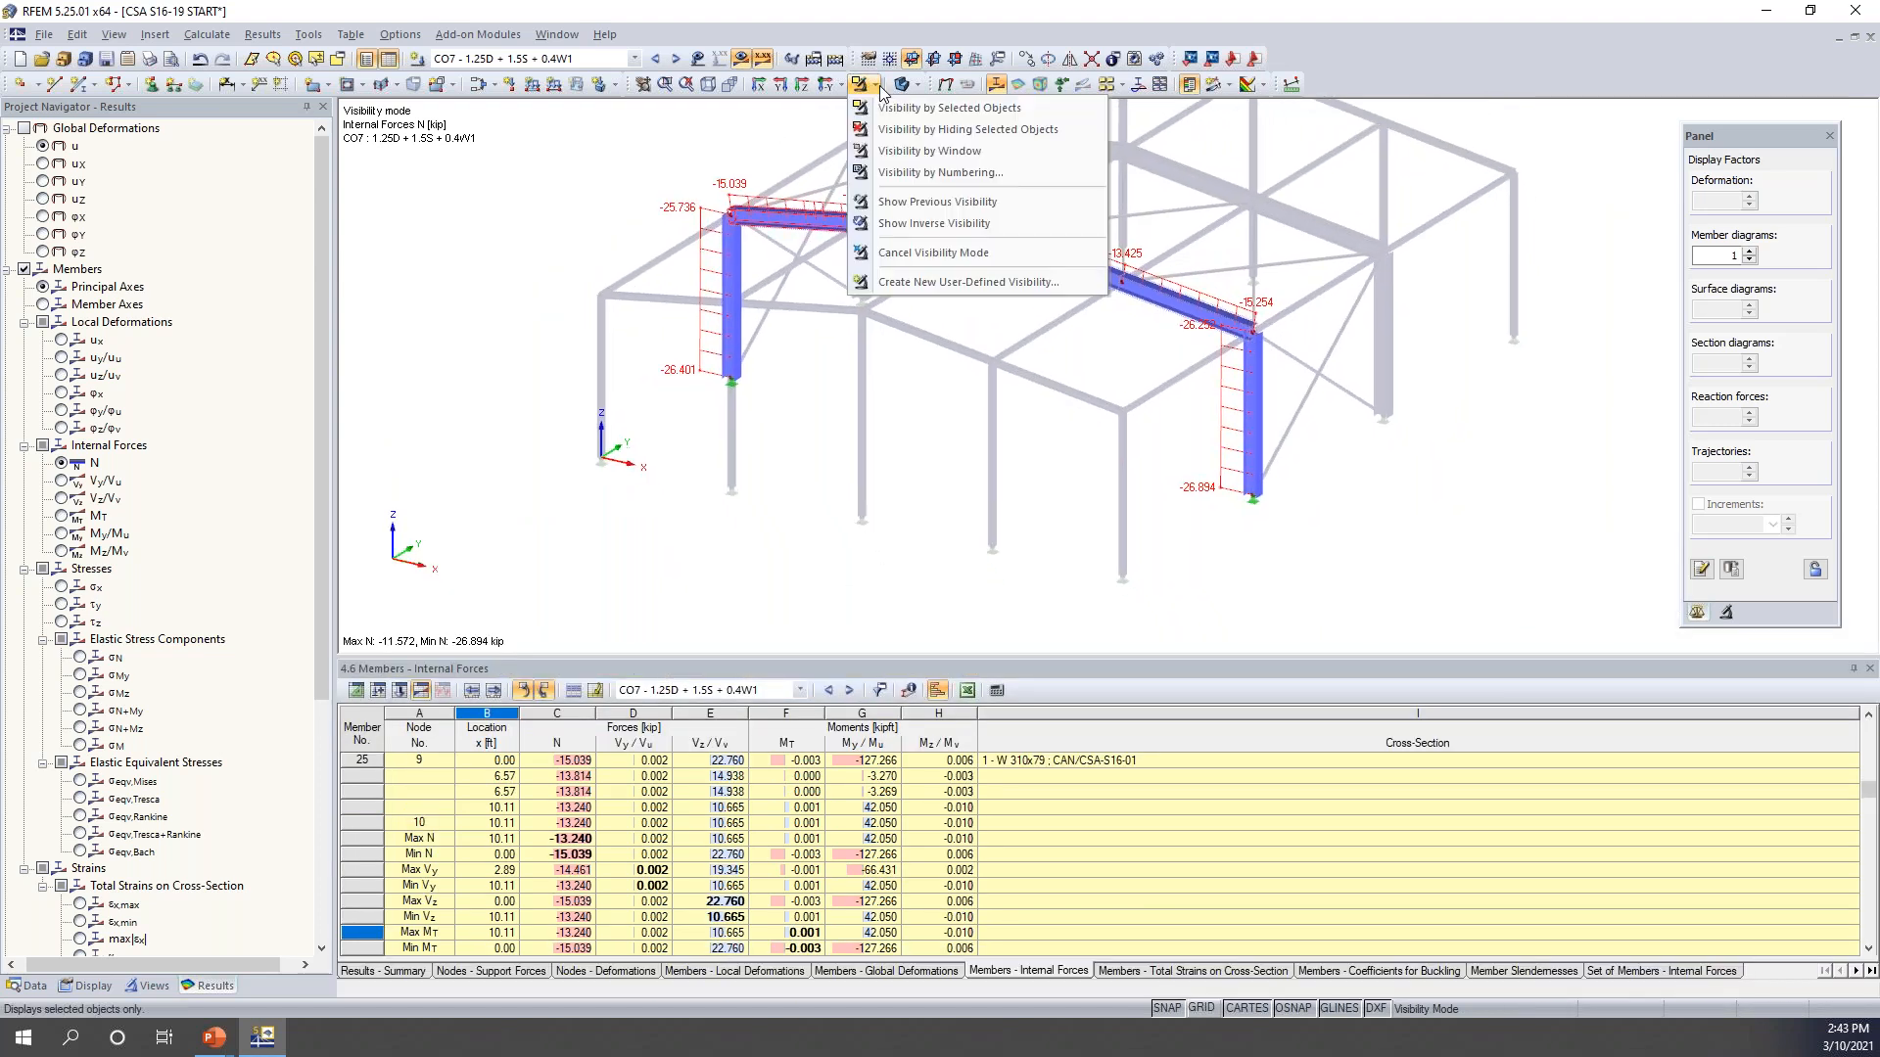
left_click(926, 252)
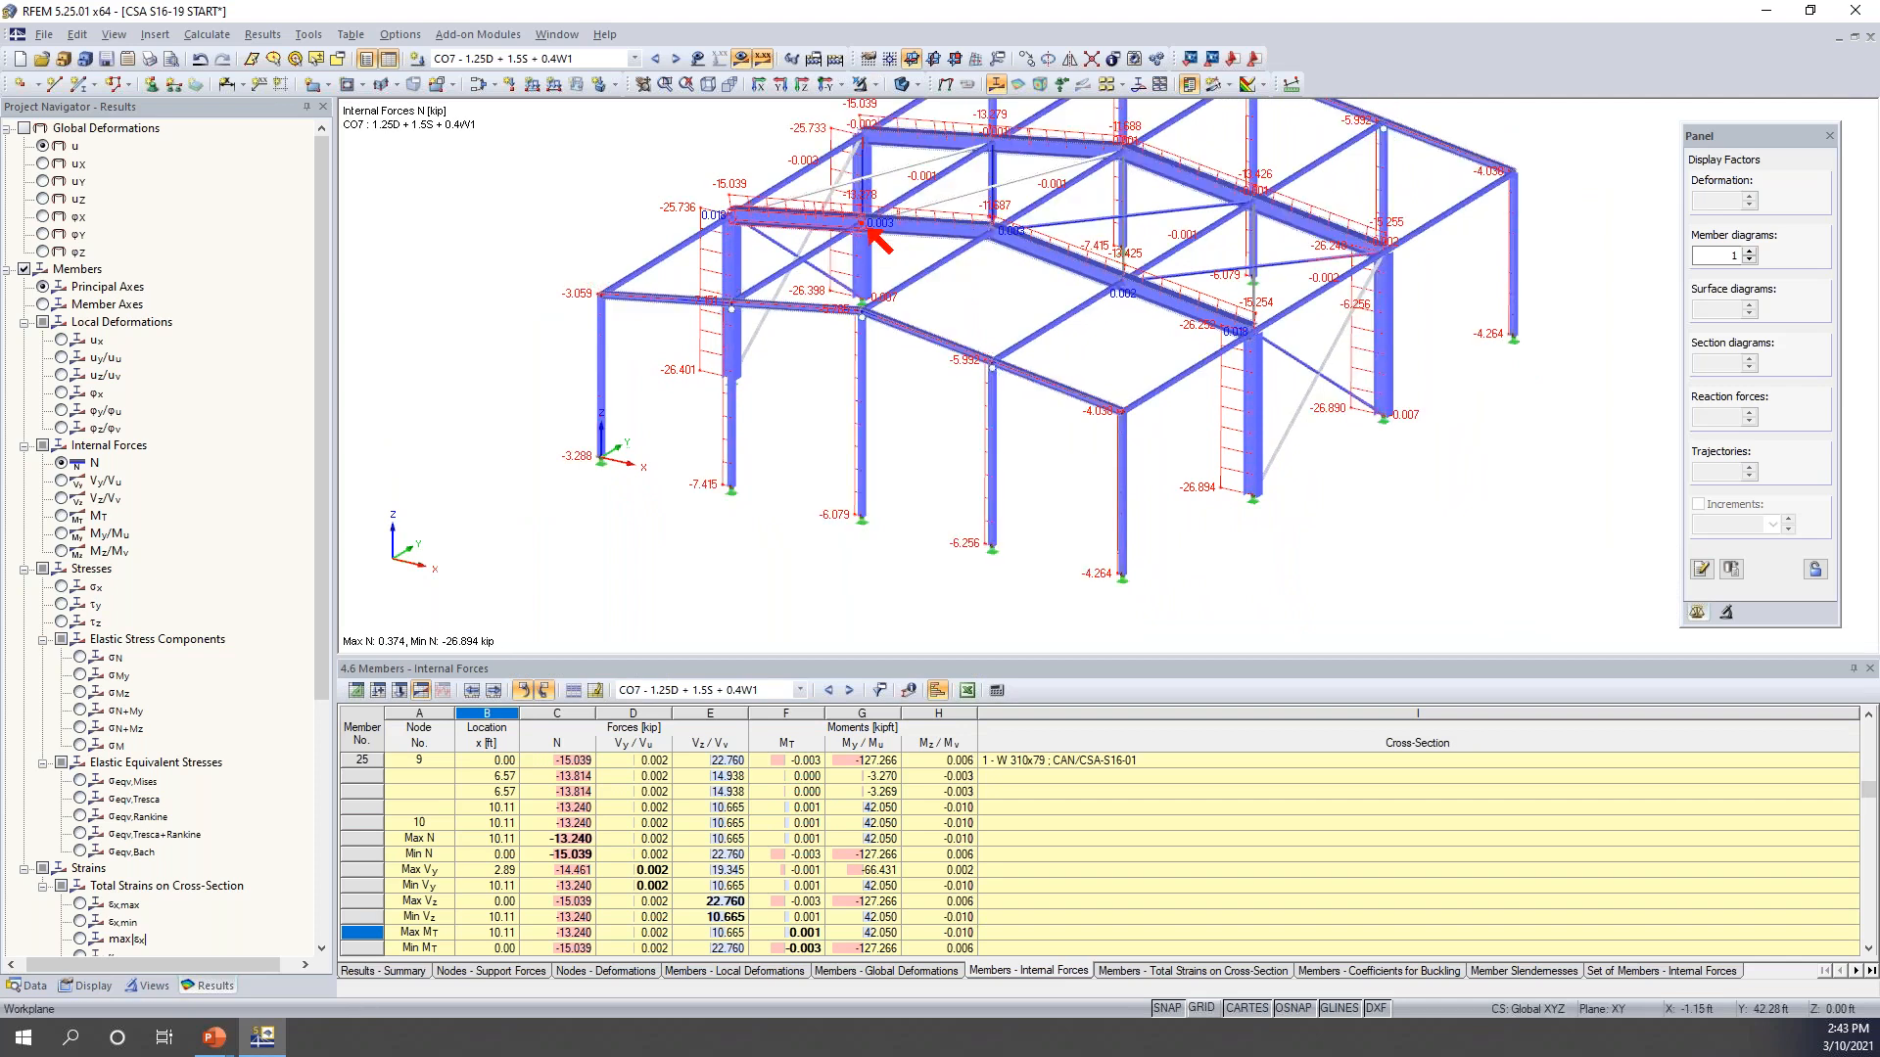
left_click(742, 59)
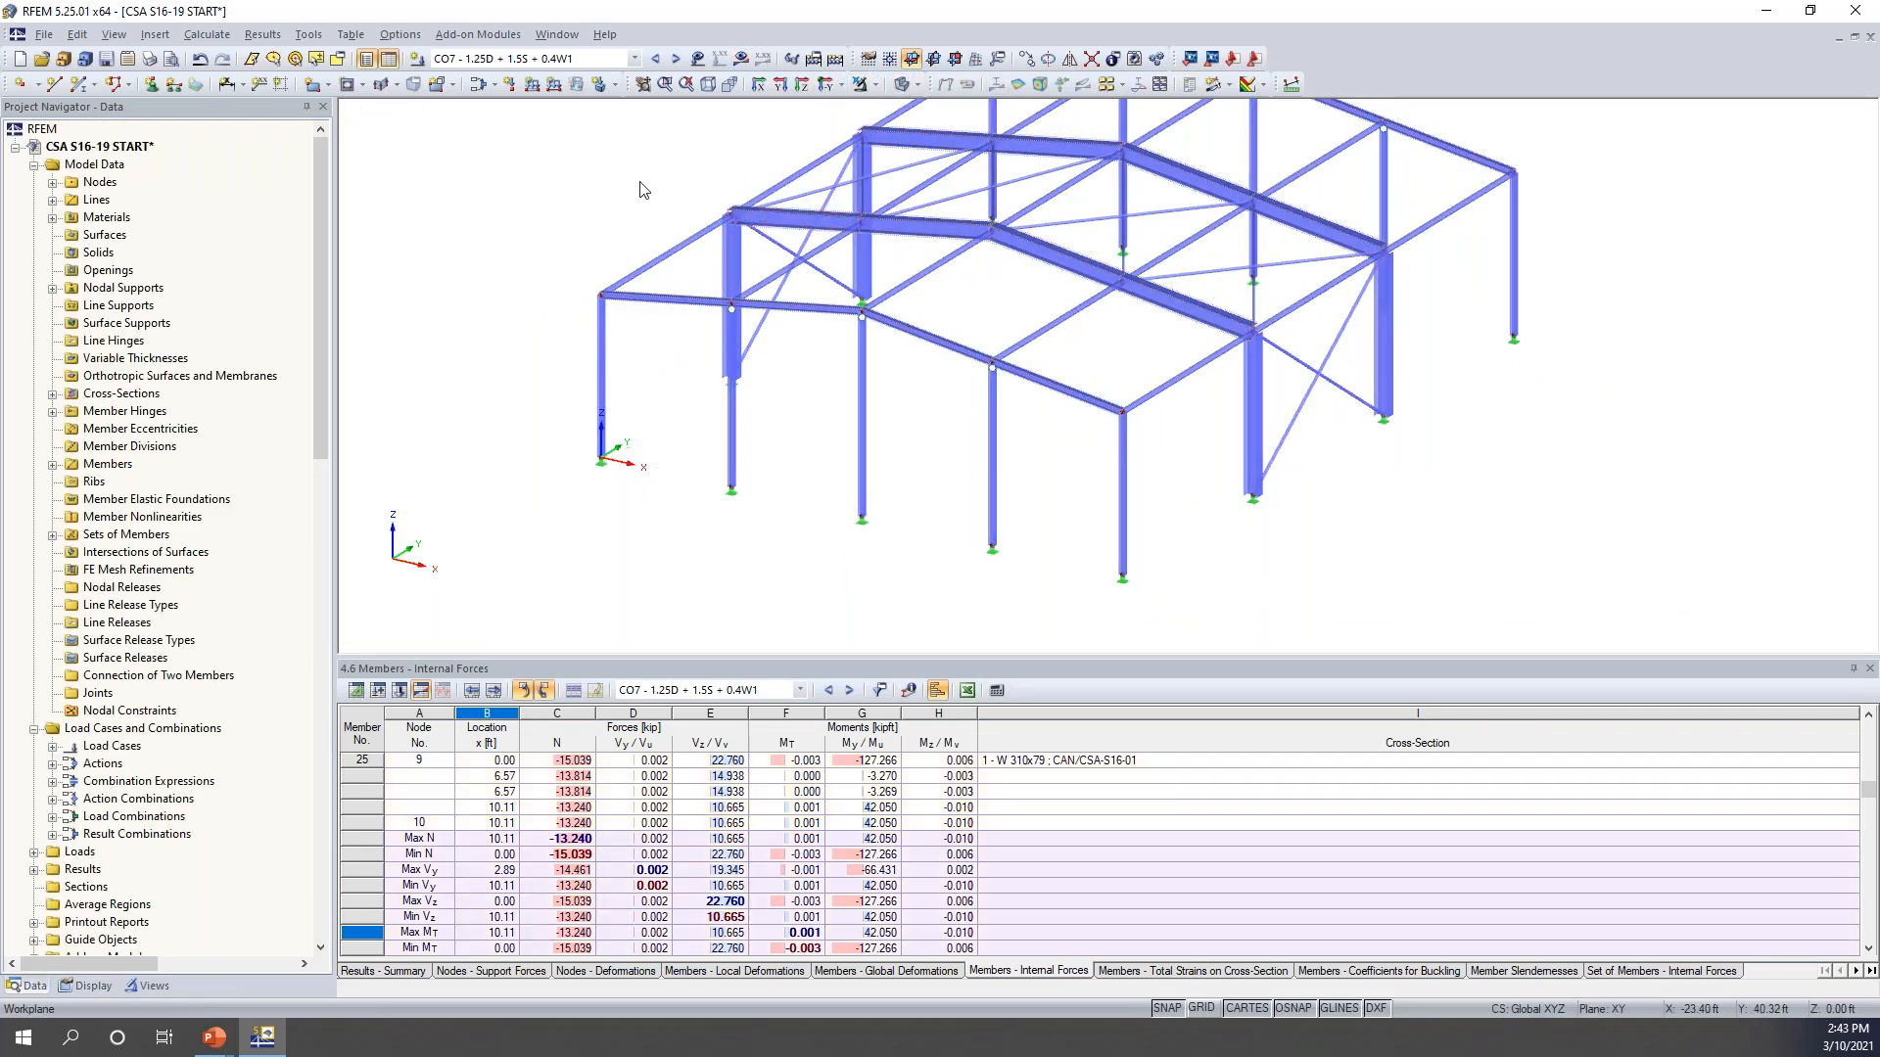
middle_click_drag(1143, 399, 1015, 386, "ctrl")
scroll(1049, 413, "down", 2)
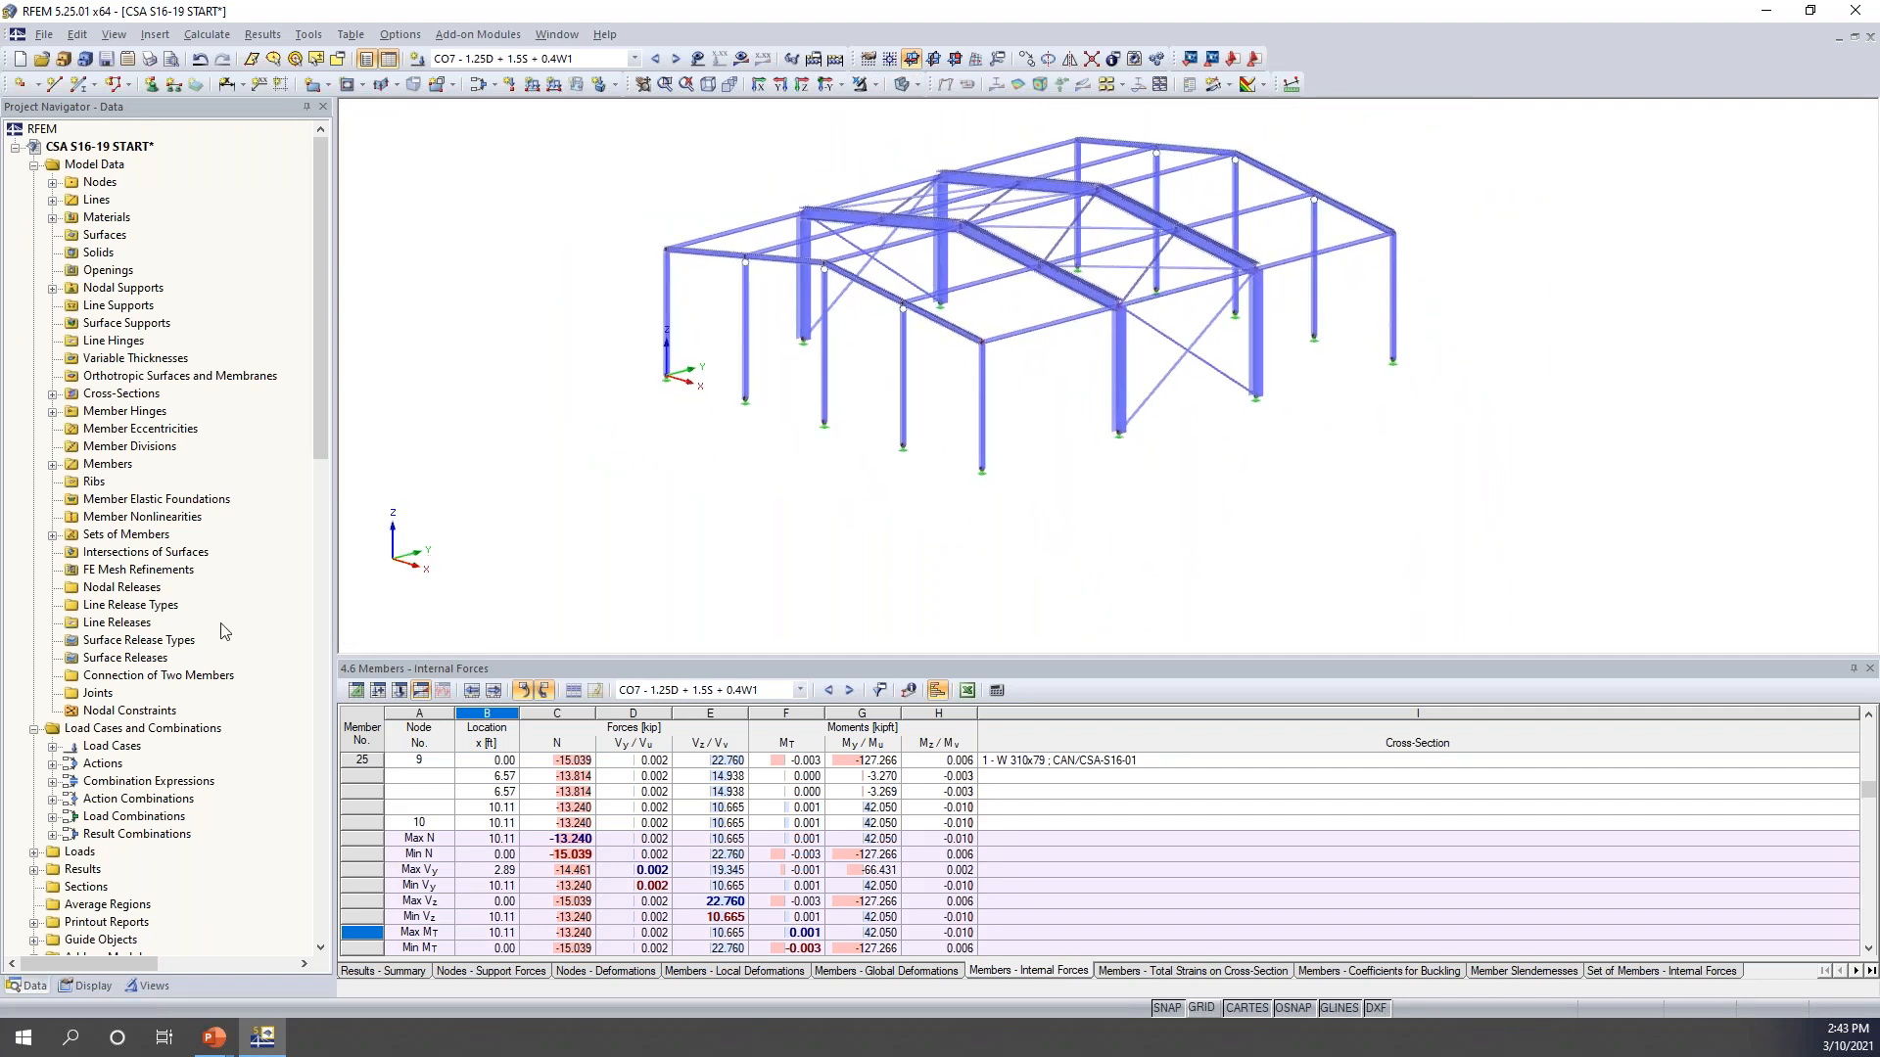
- Look through the favorite and available add-on modules in the project data tree, including the options for RF-STEEL CSA
scroll(224, 631, "down", 9)
scroll(217, 582, "down", 2)
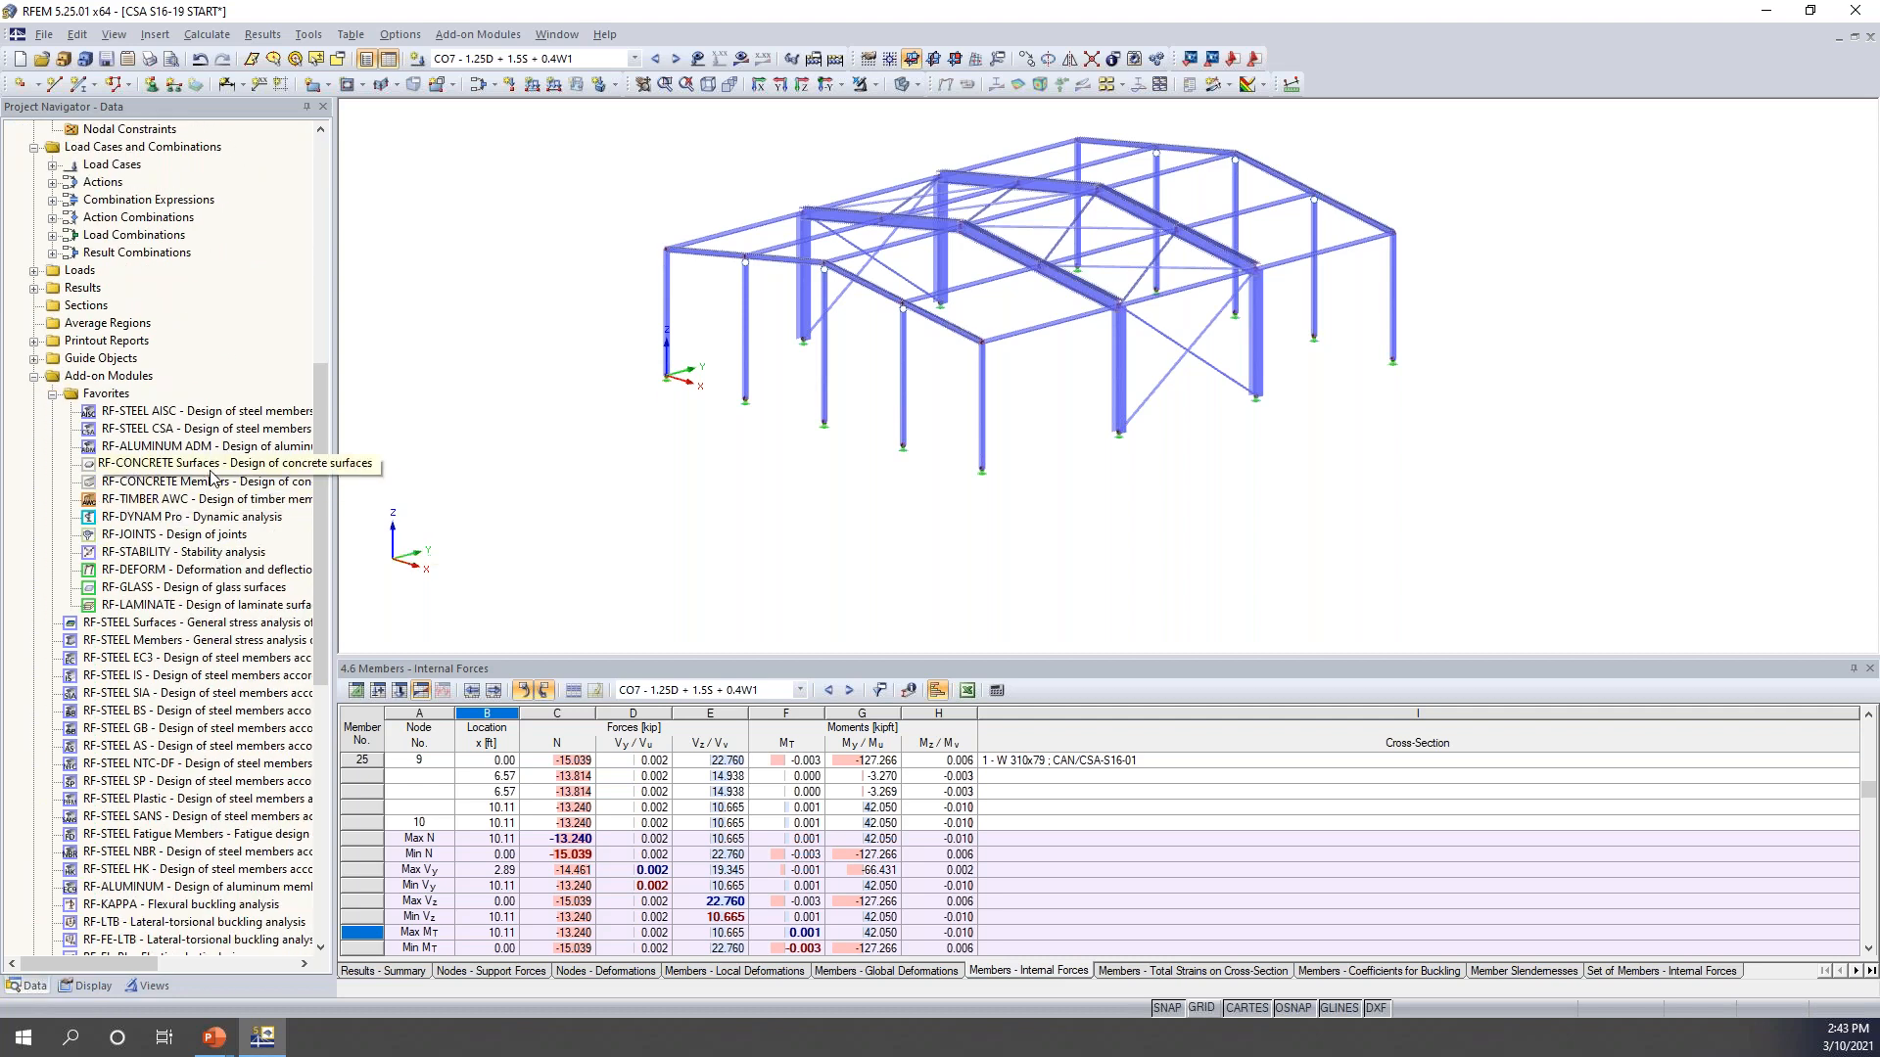
scroll(207, 480, "down", 1)
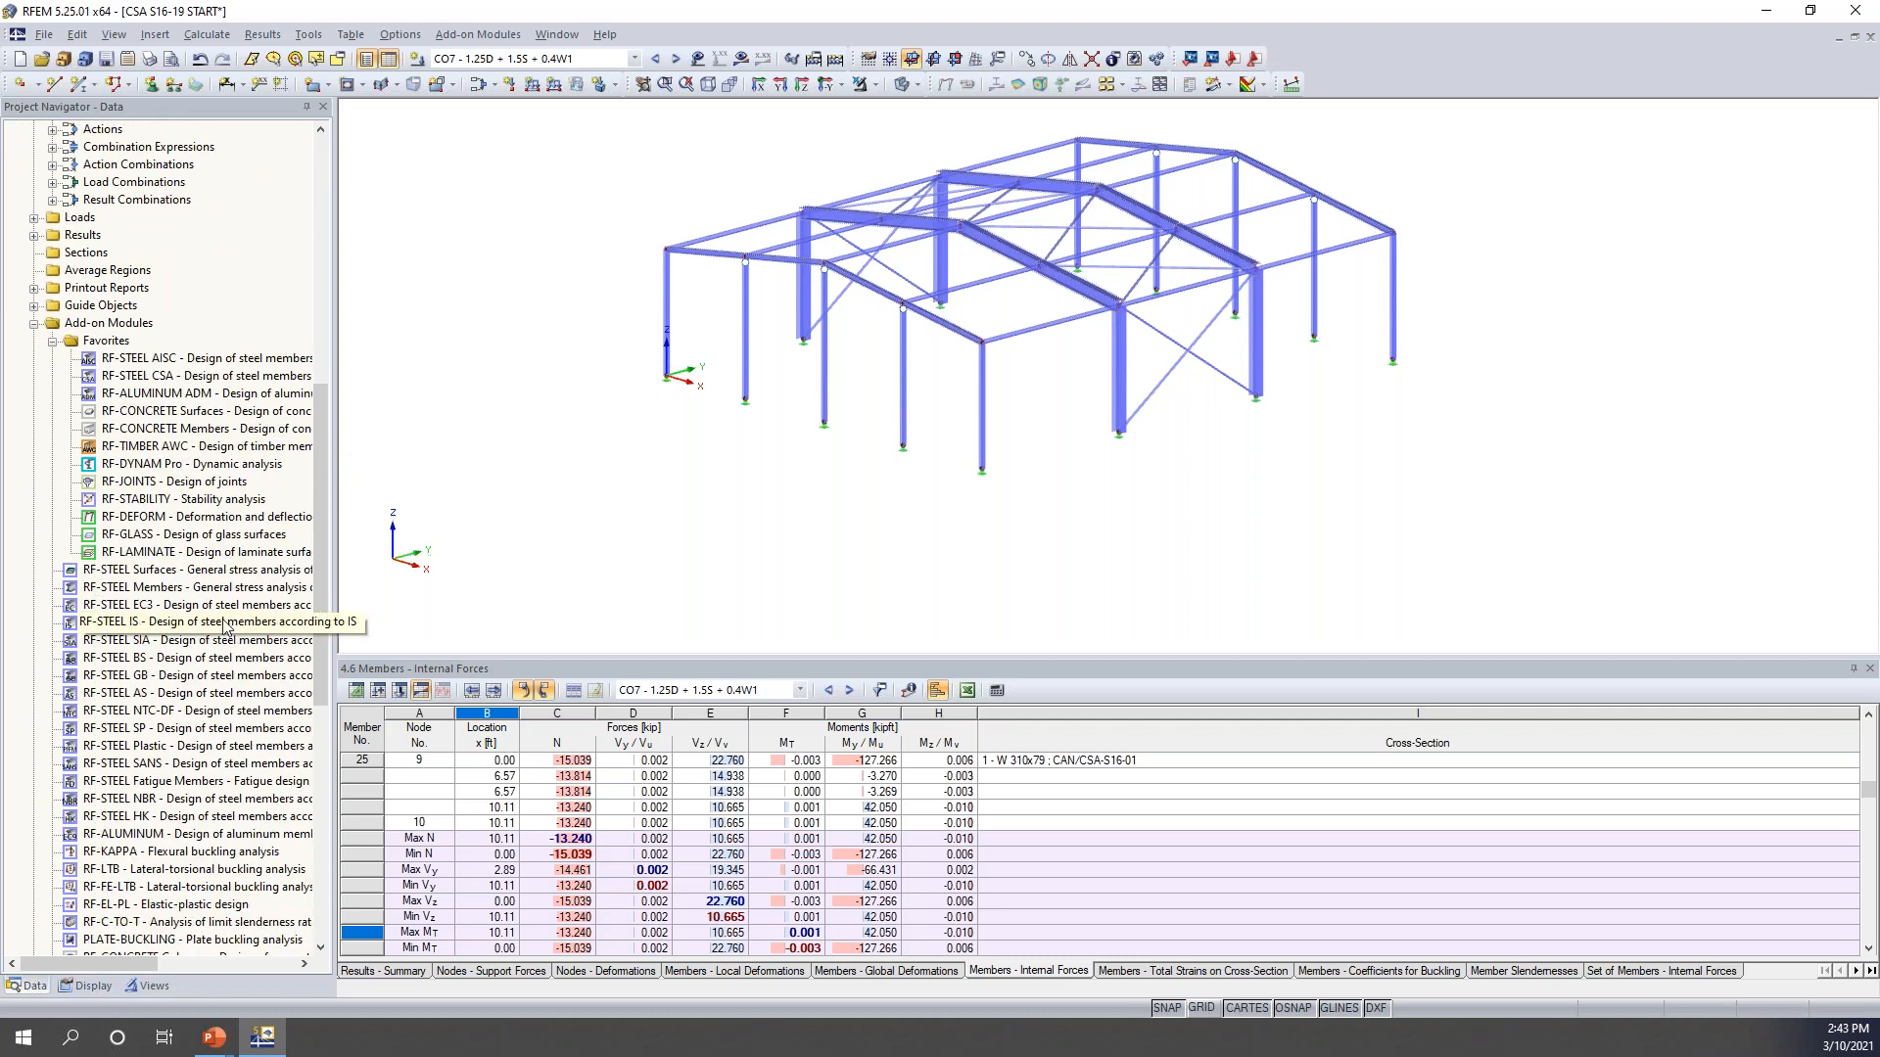
right_click(171, 383)
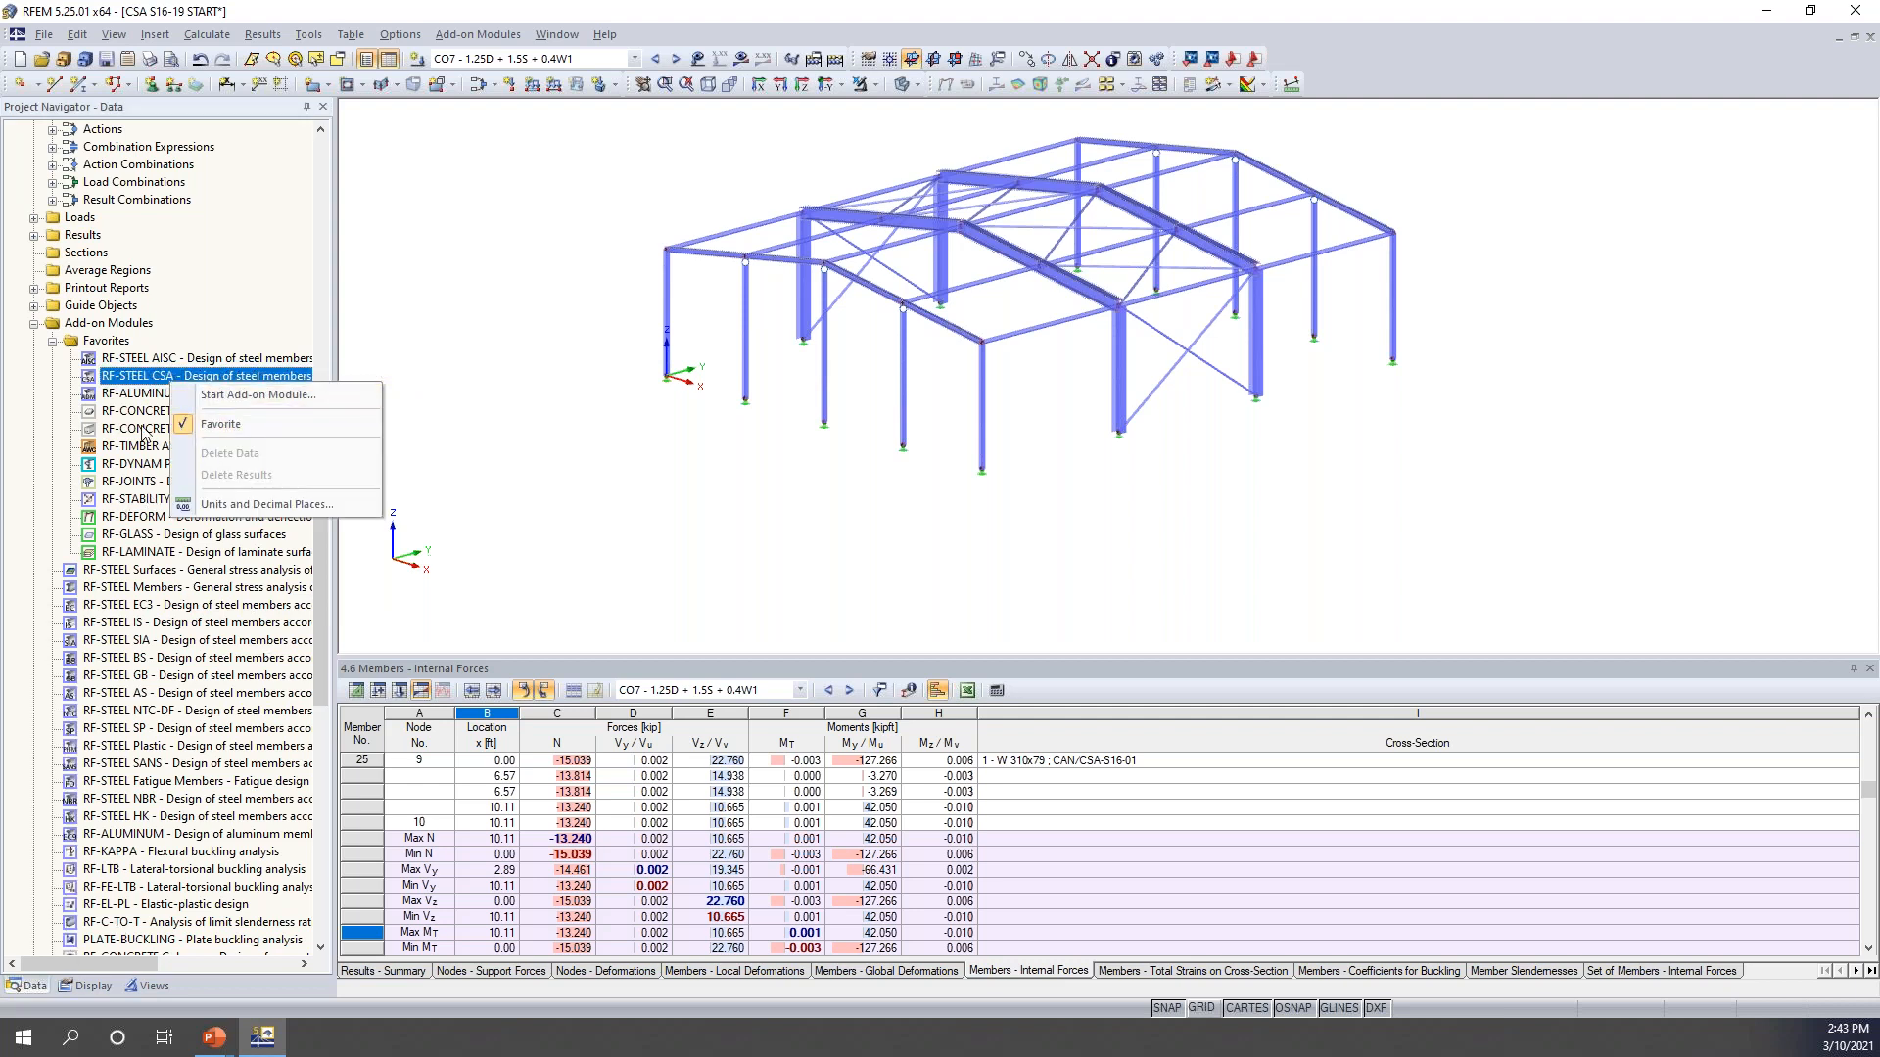
left_click(431, 327)
scroll(180, 622, "down", 1)
scroll(180, 622, "down", 4)
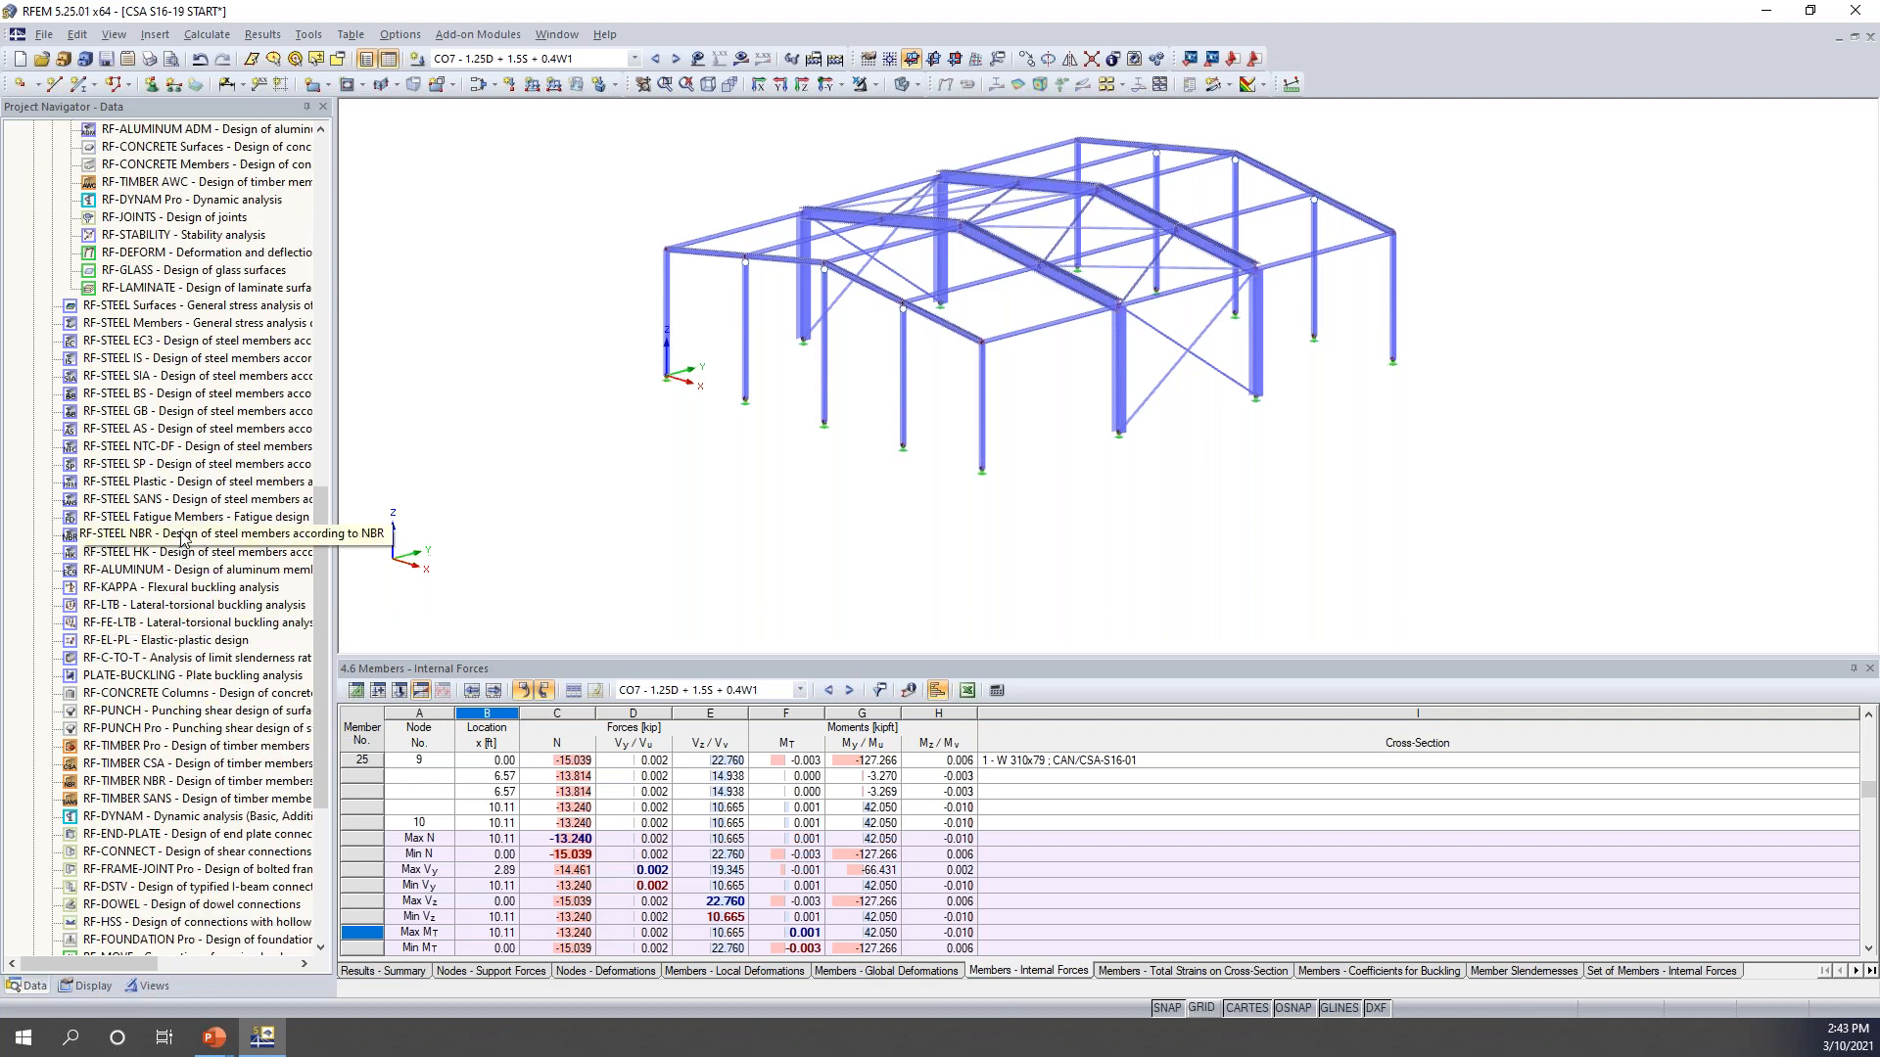
scroll(279, 494, "up", 10)
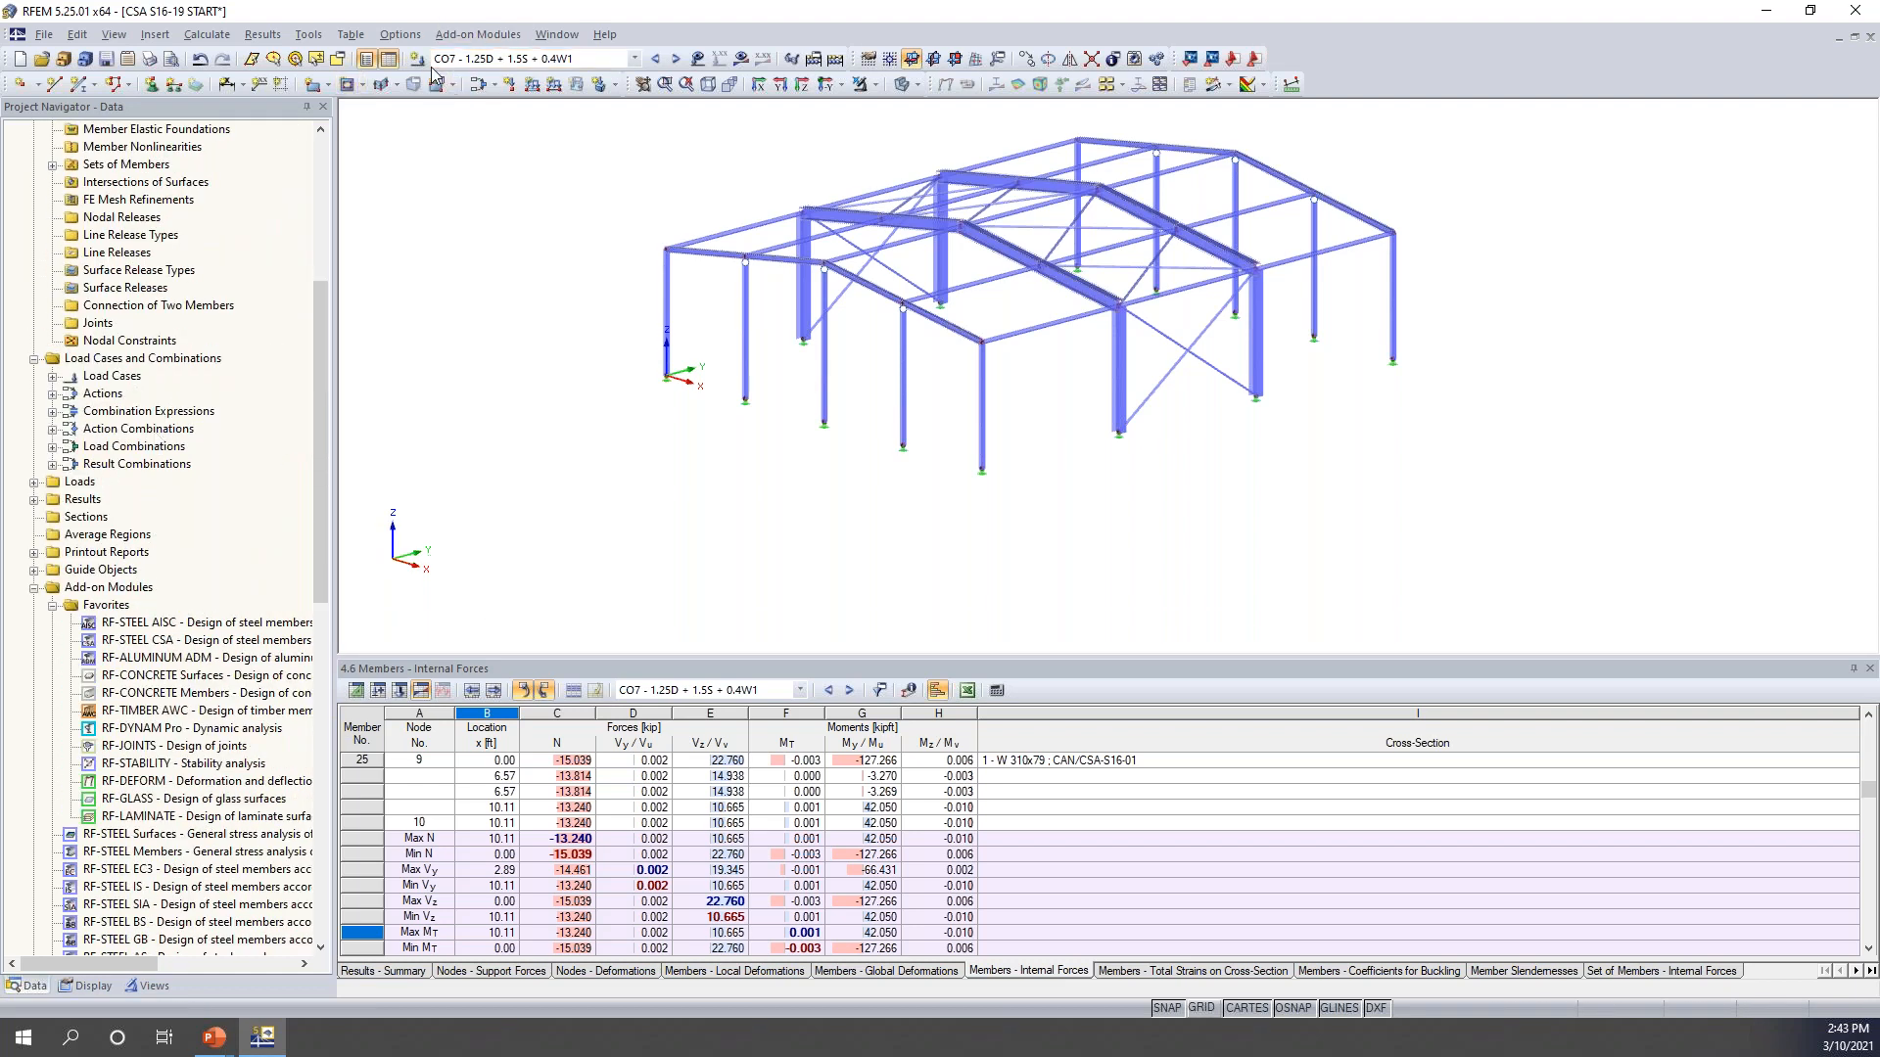
- Start the RF-STEEL CSA add-on module for steel member design and choose S16-19 as the design standard
left_click(457, 35)
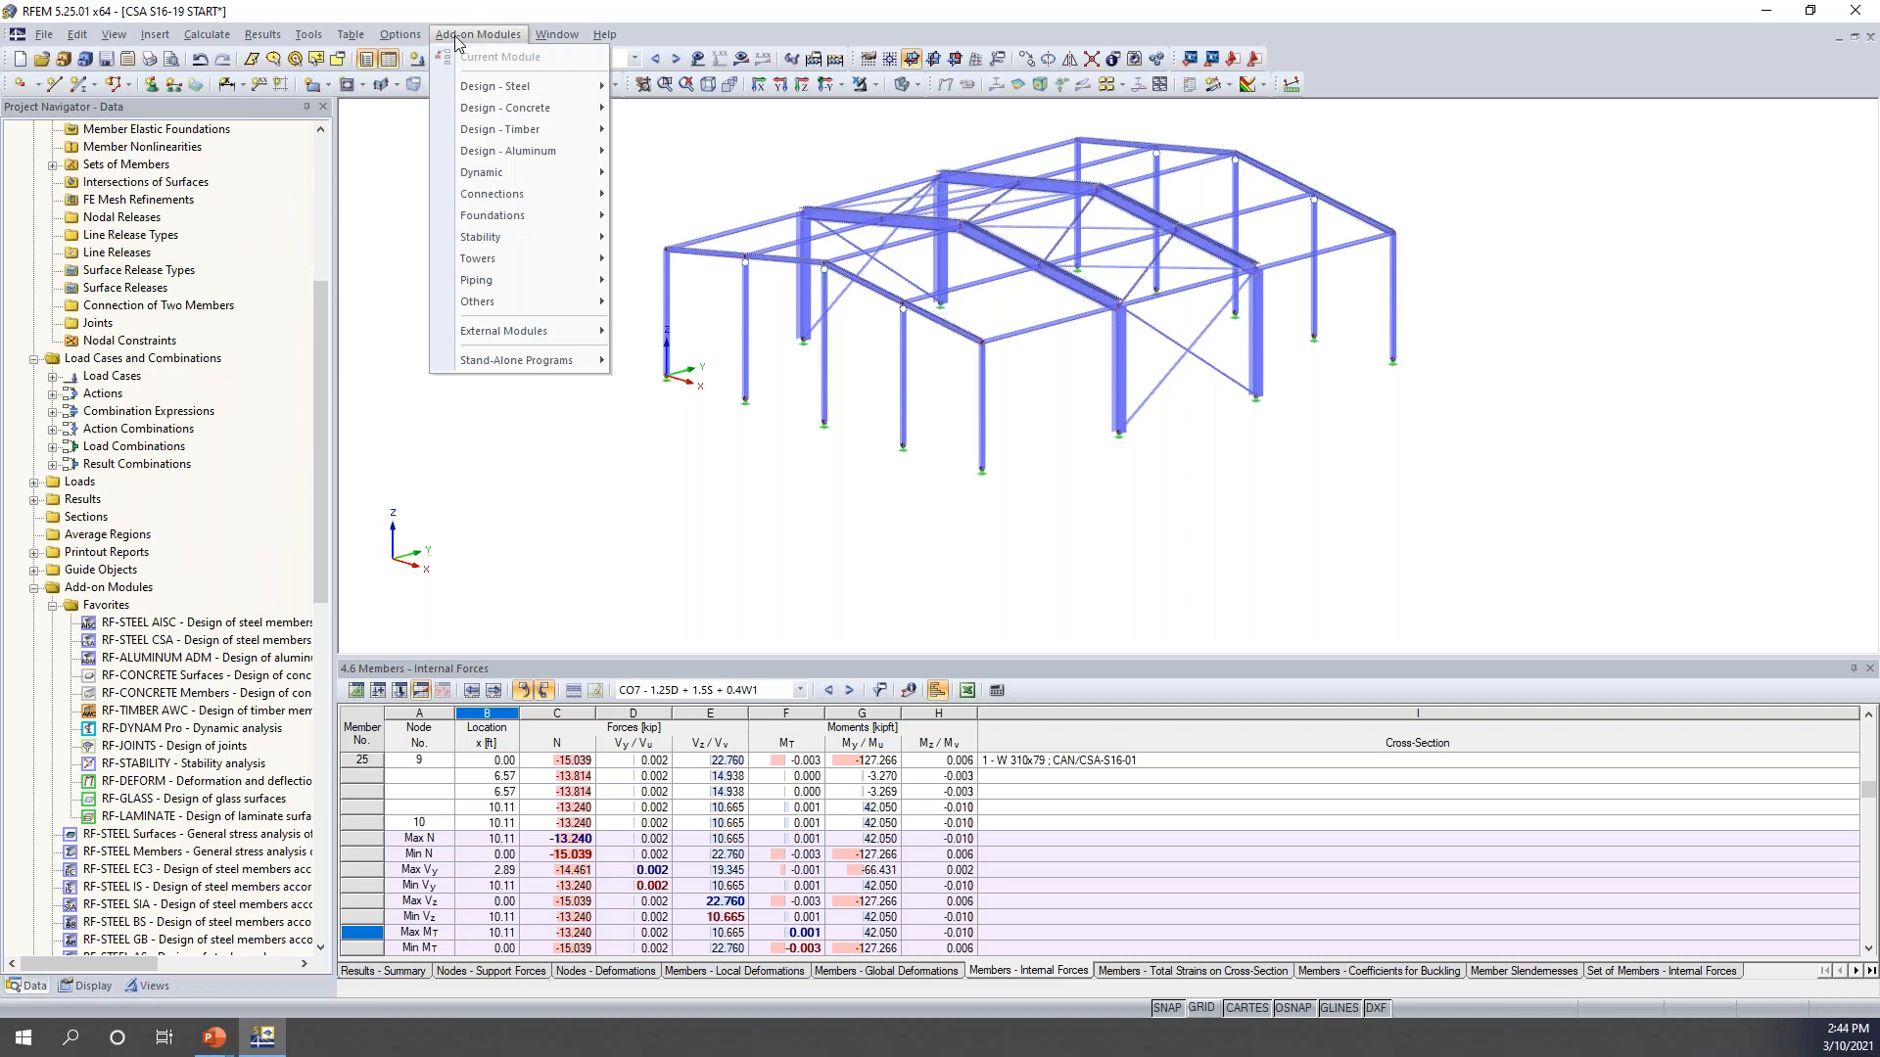
mouse_move(480, 92)
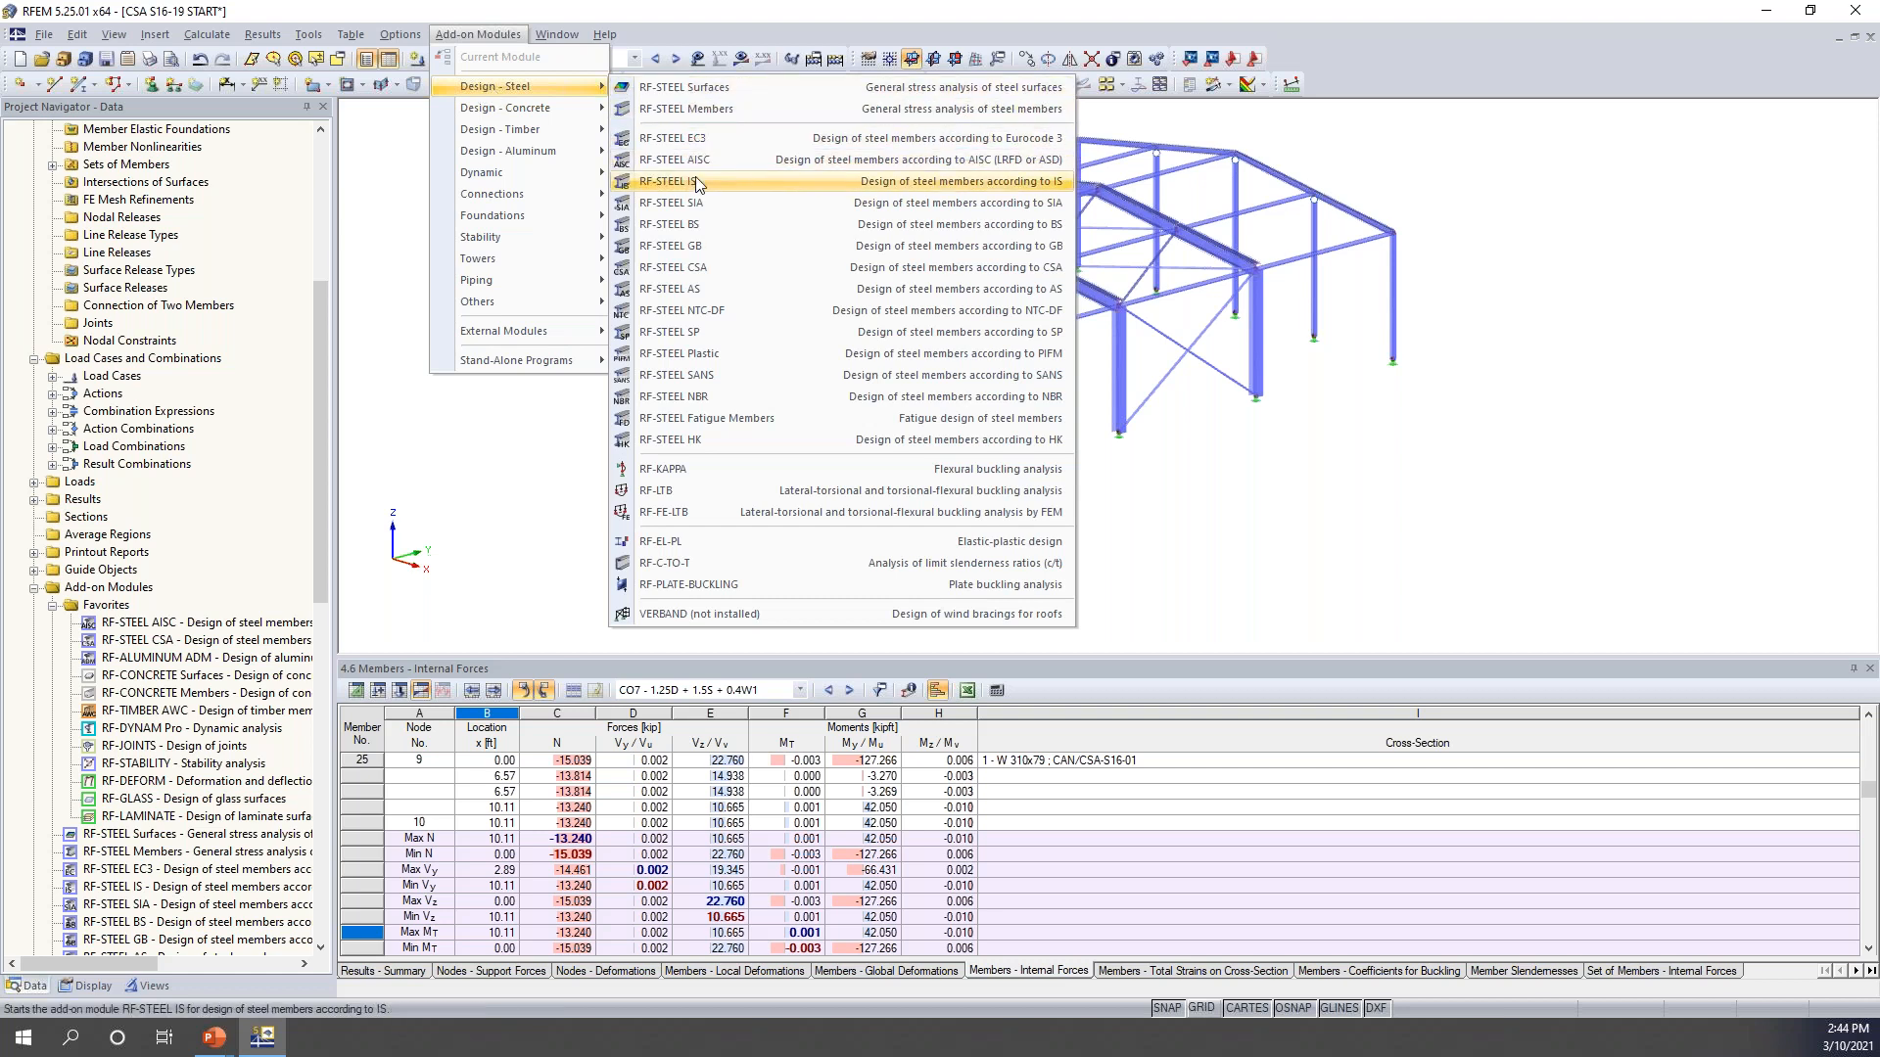
left_click(697, 267)
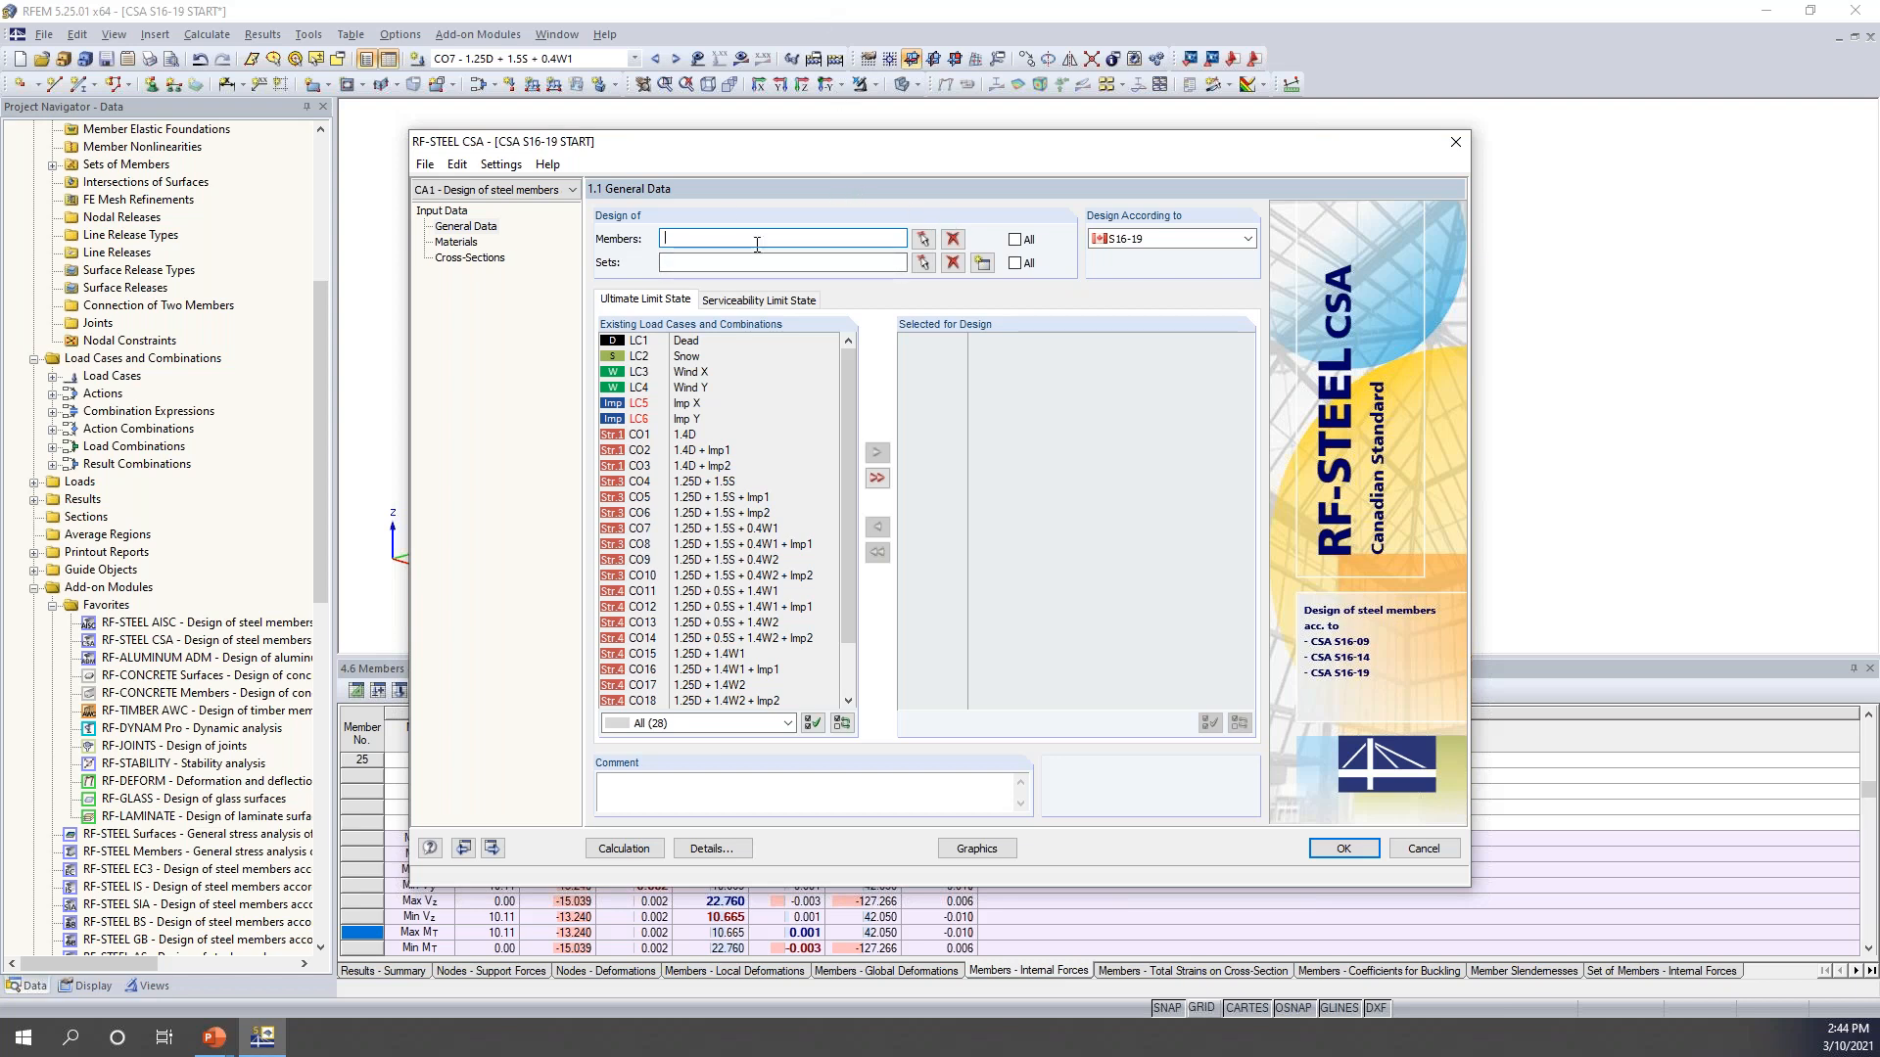
left_click(1167, 238)
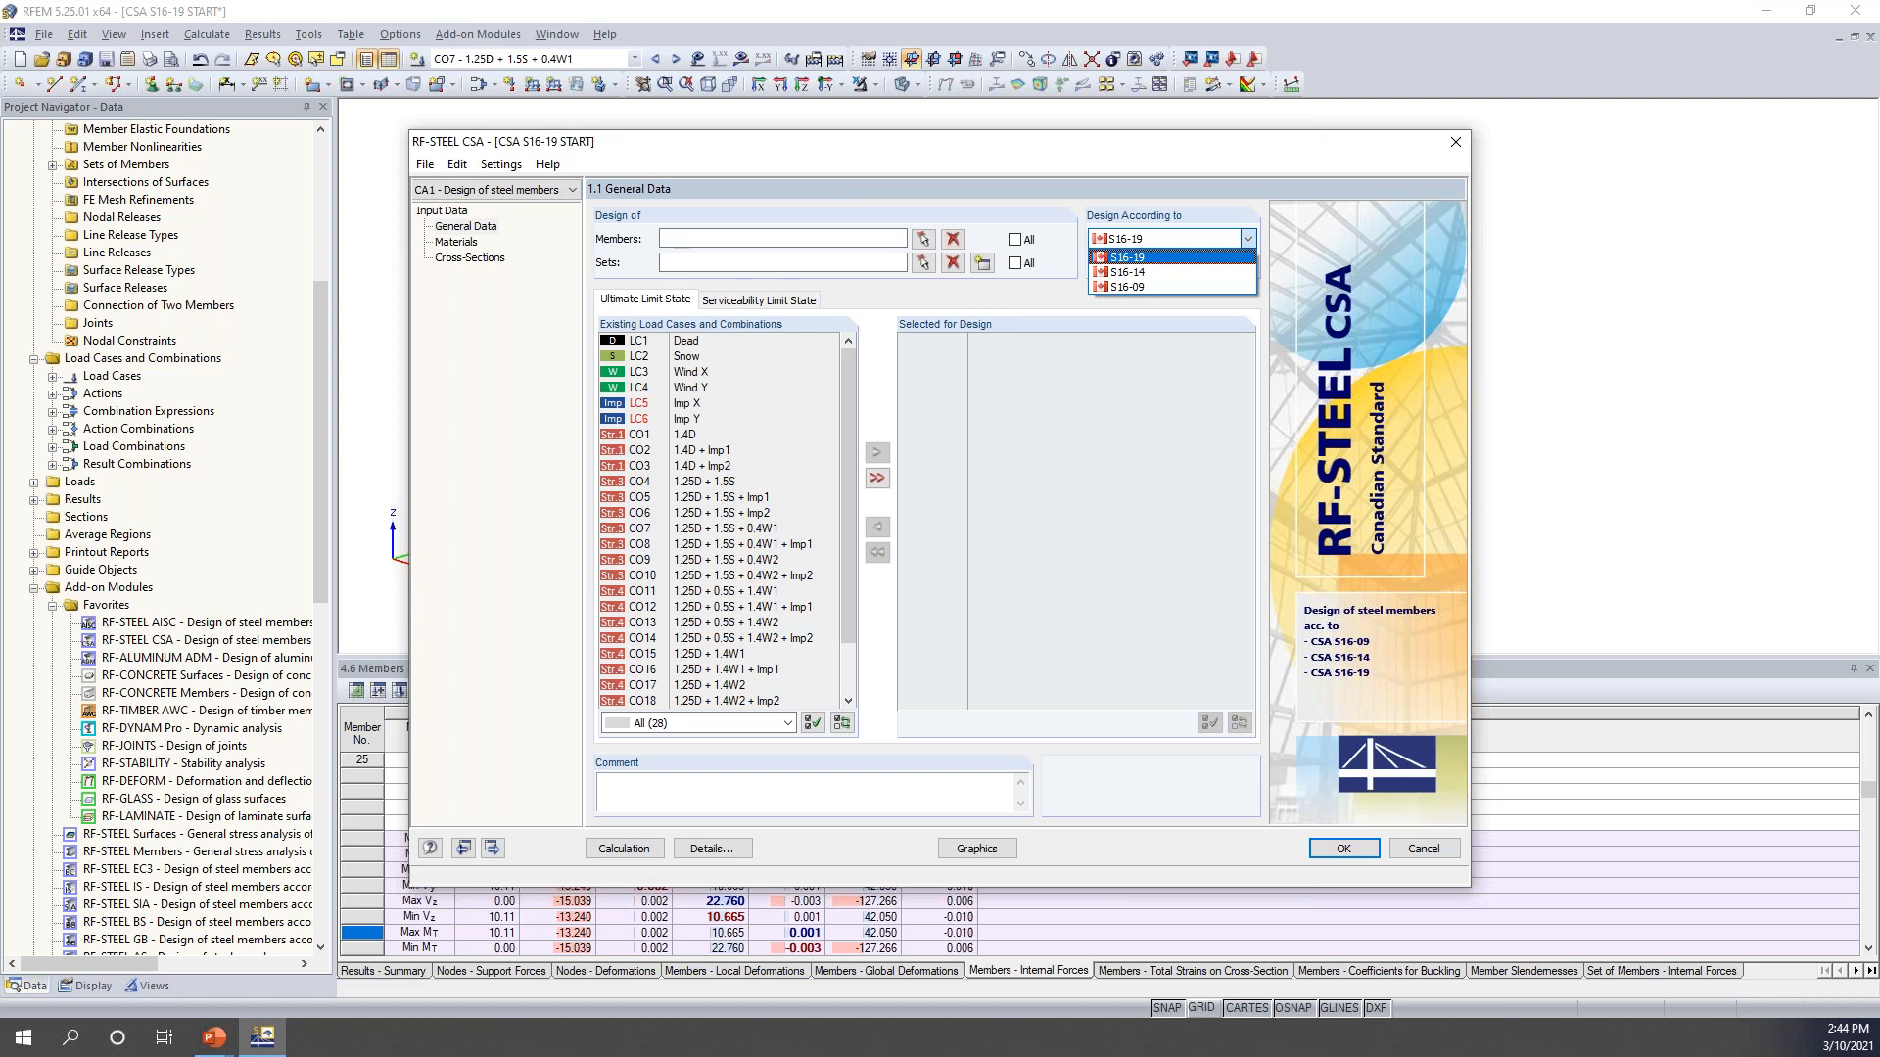
left_click(1152, 259)
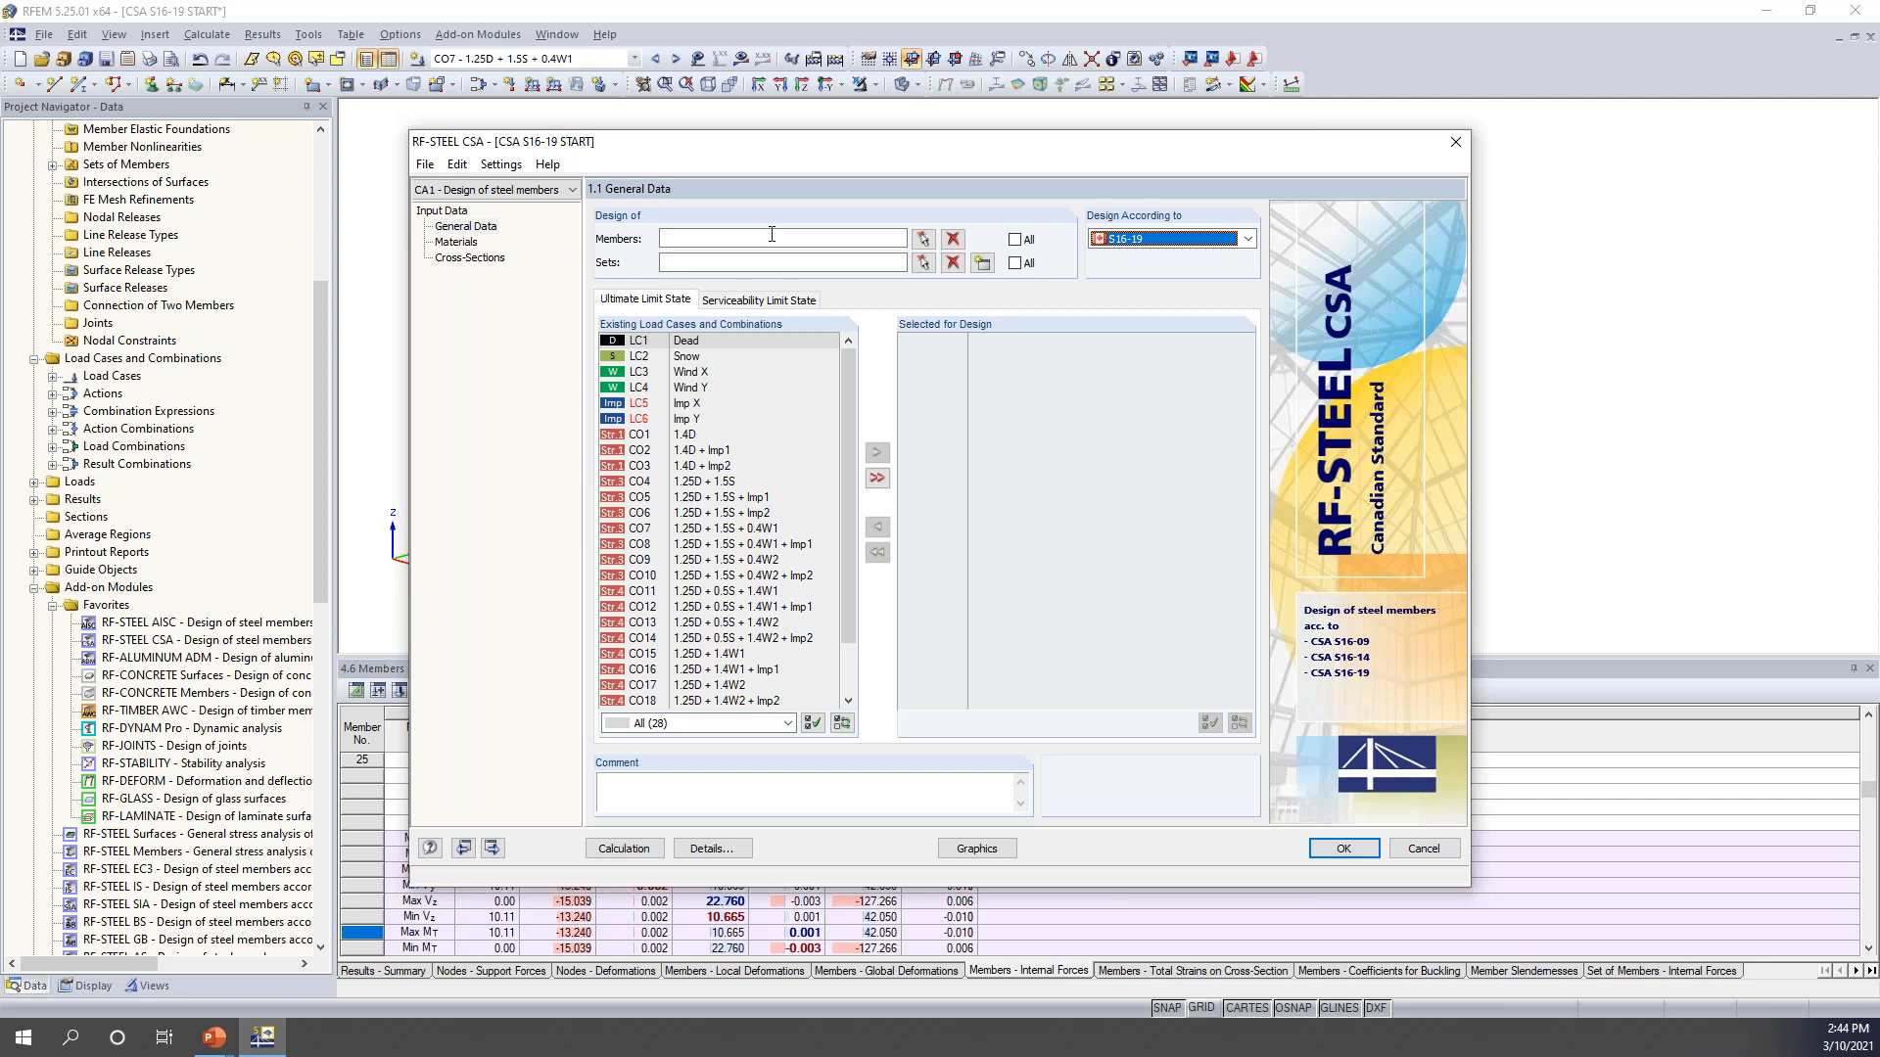
- Limit the visible members to the beam type and select all frame columns (1,6,24,29,35,40,46,51-57) as the members for design
left_click(921, 240)
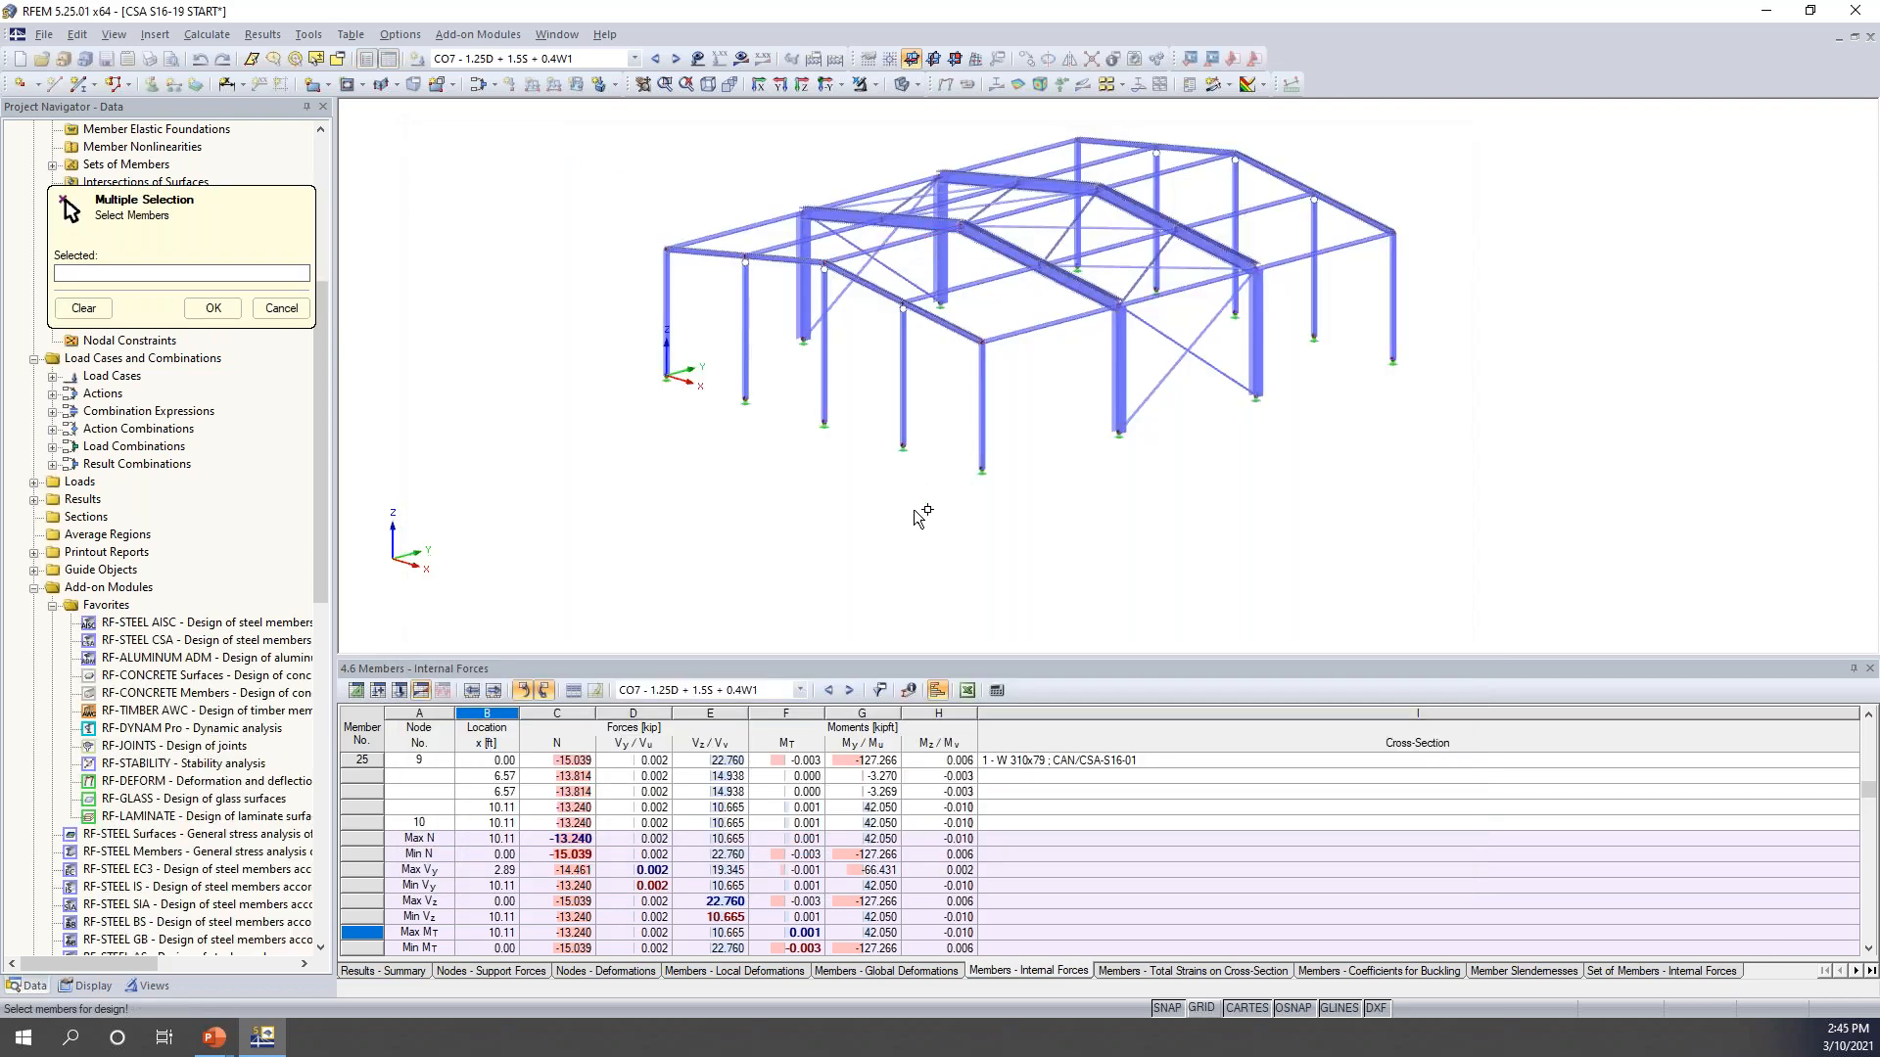
left_click(156, 987)
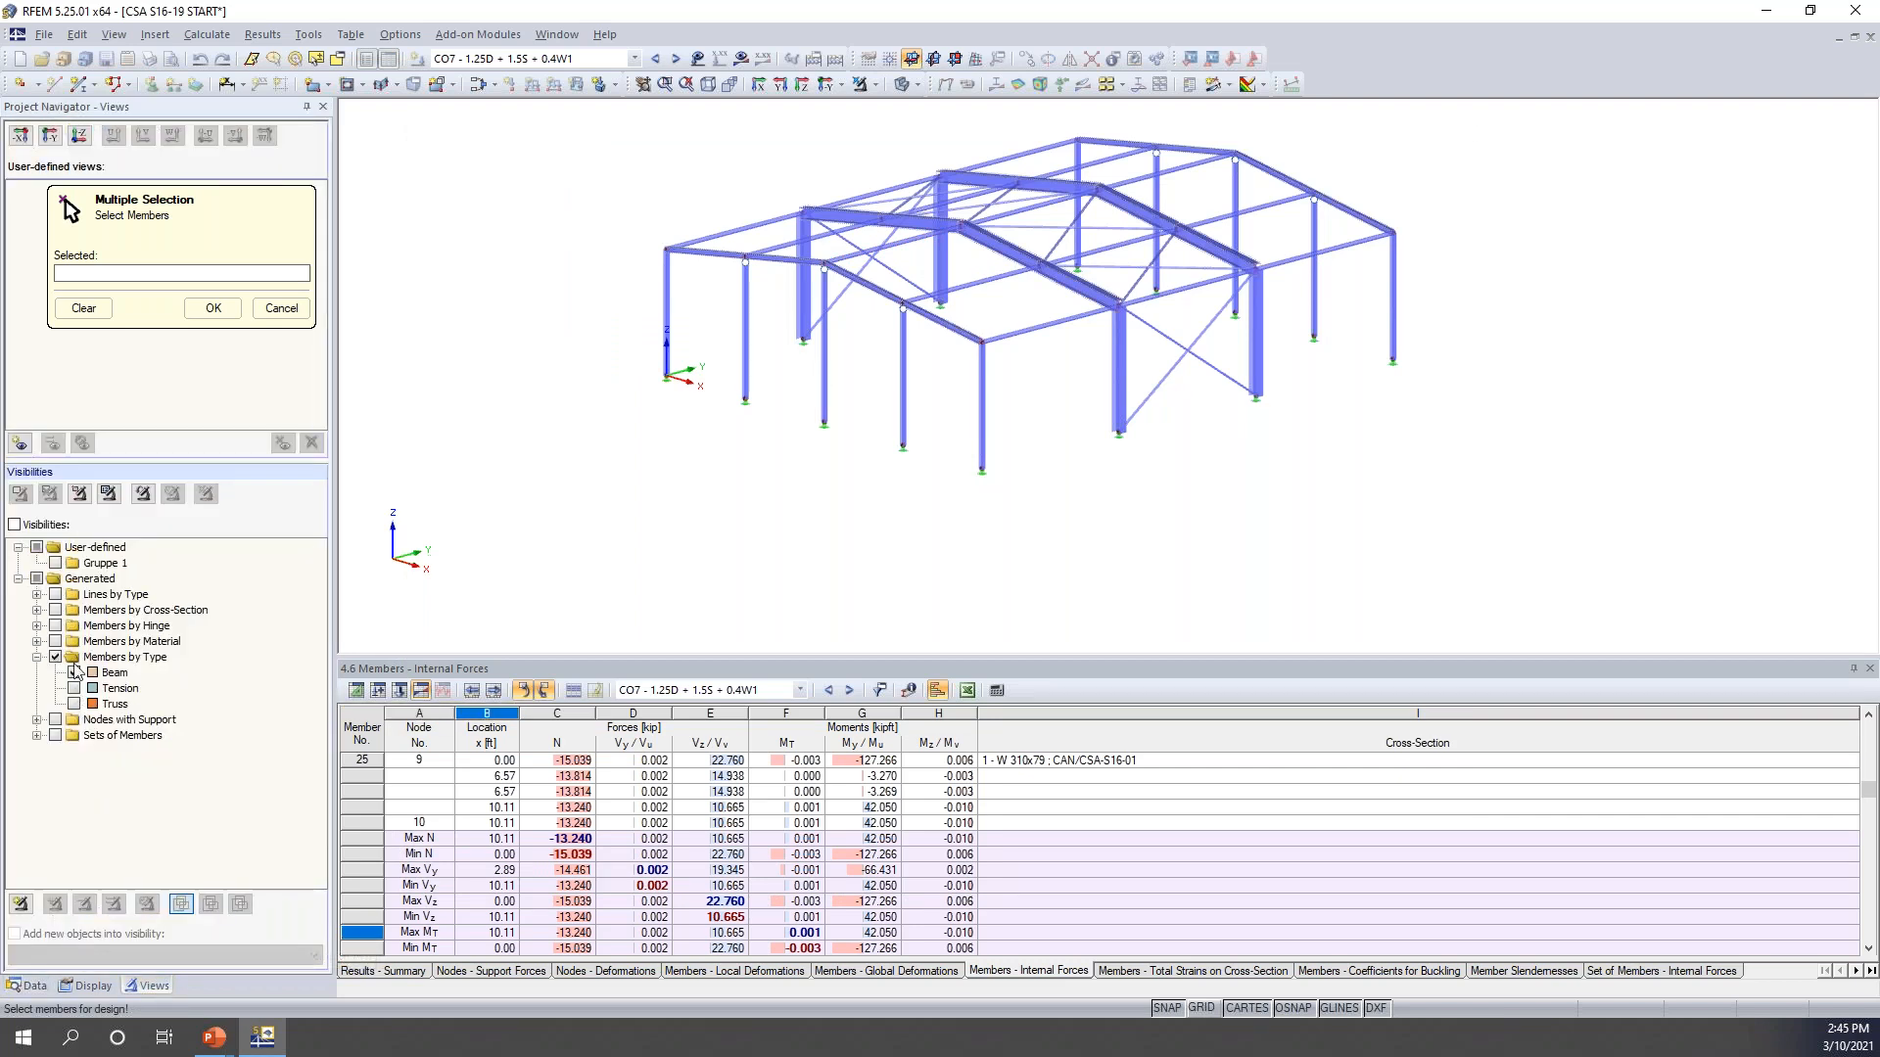
left_click(74, 672)
left_click(74, 673)
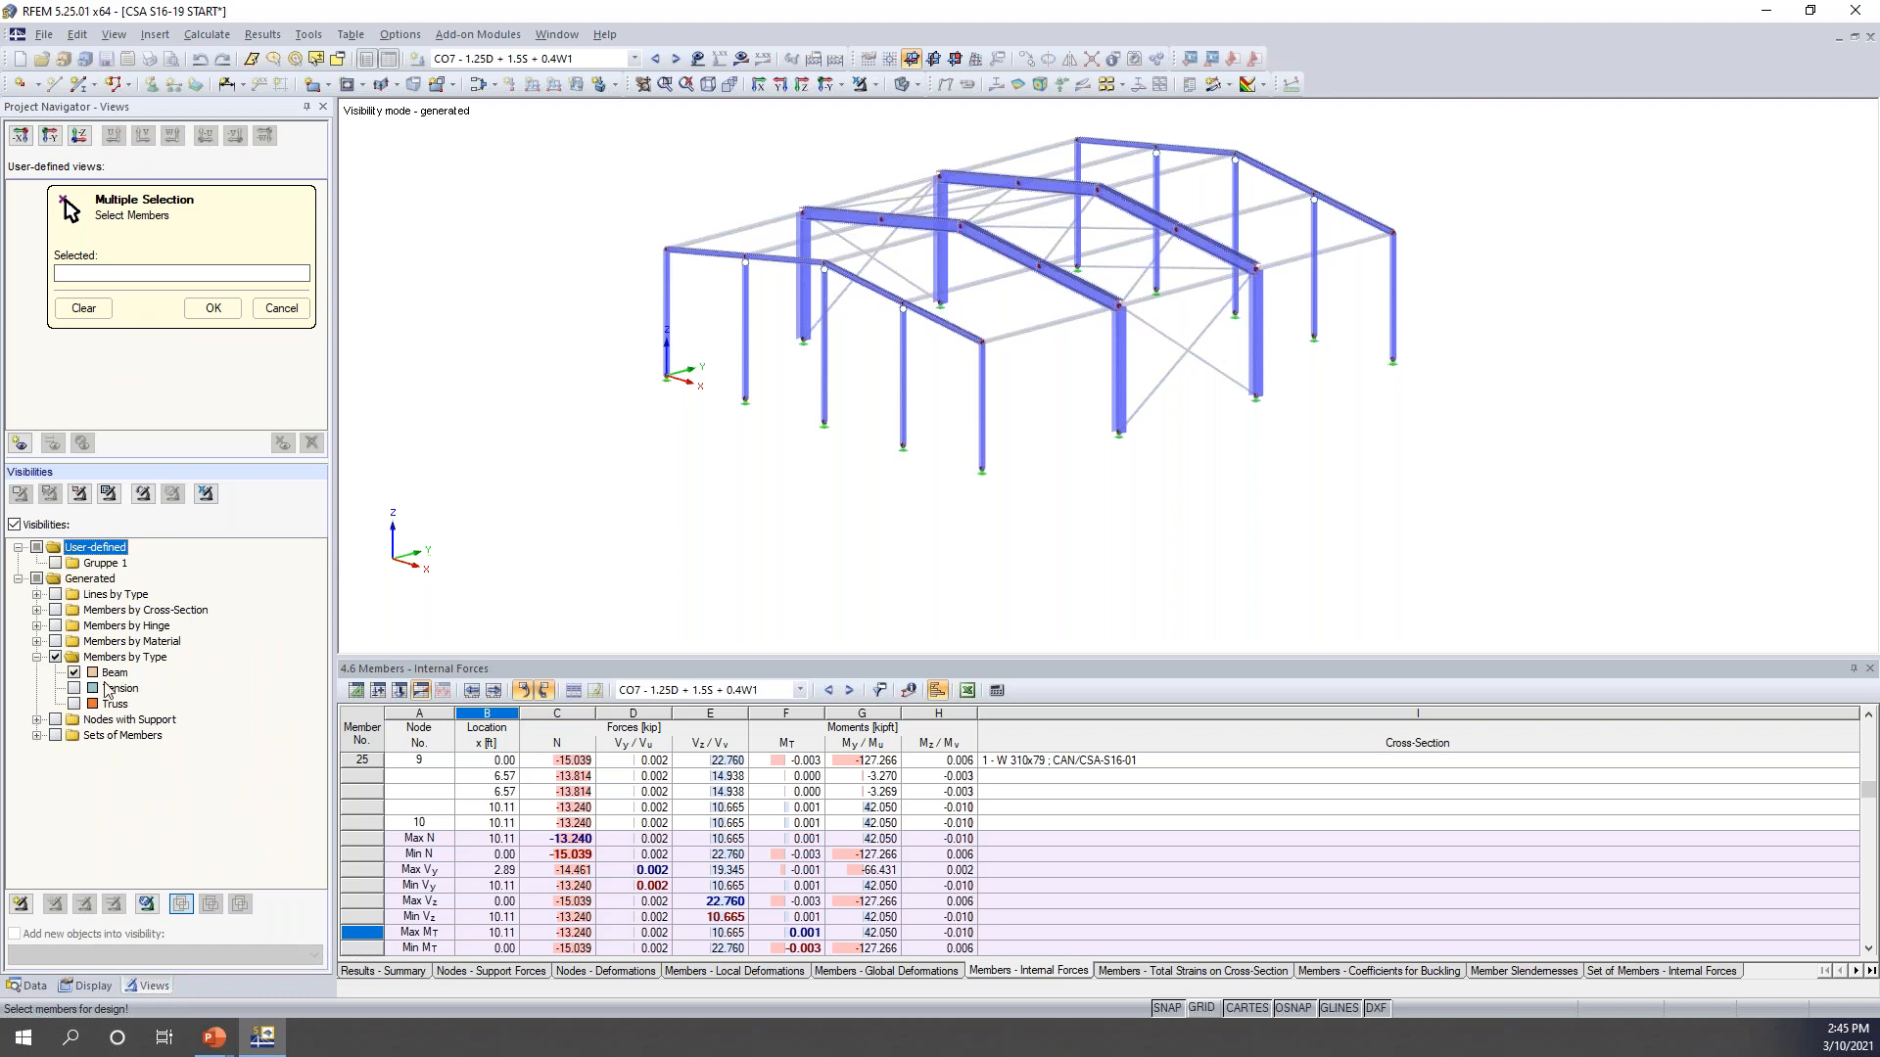
middle_click_drag(948, 451, 1250, 346, "ctrl")
left_click_drag(1372, 331, 702, 279)
middle_click_drag(1460, 302, 1166, 407, "ctrl")
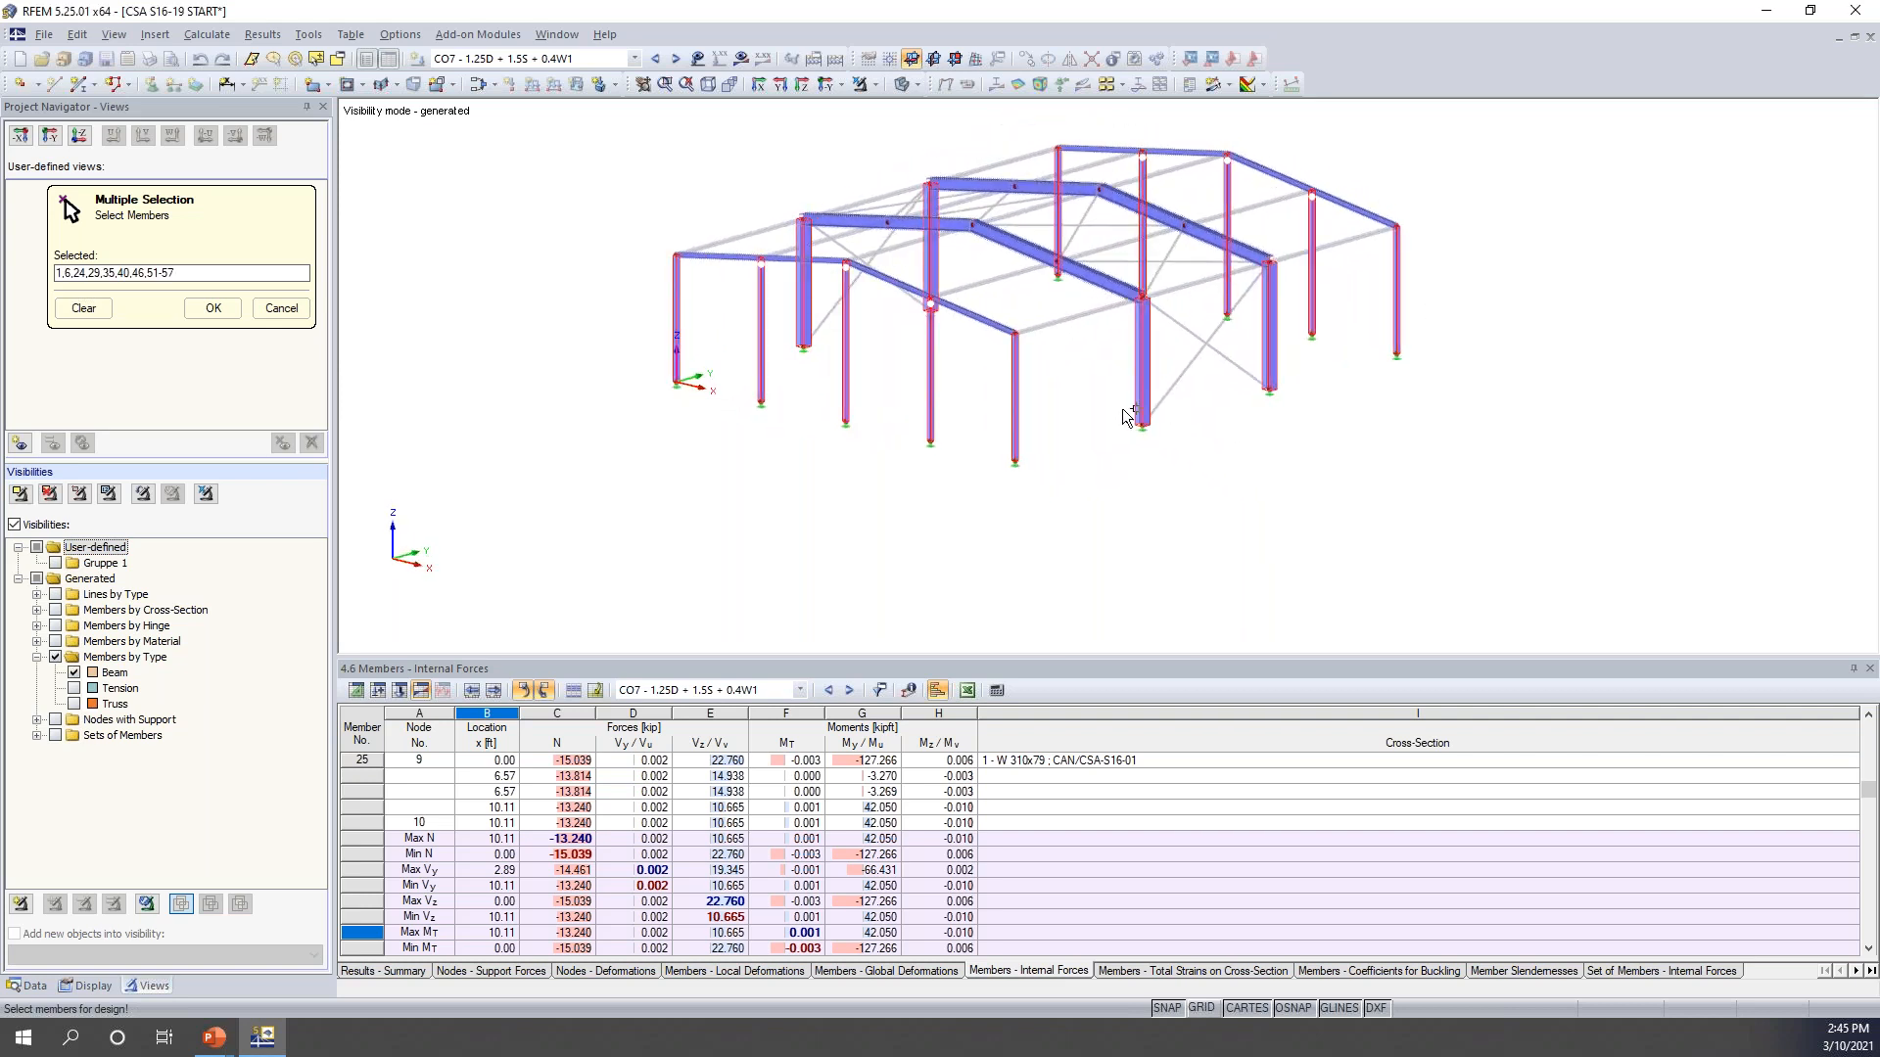
left_click(213, 307)
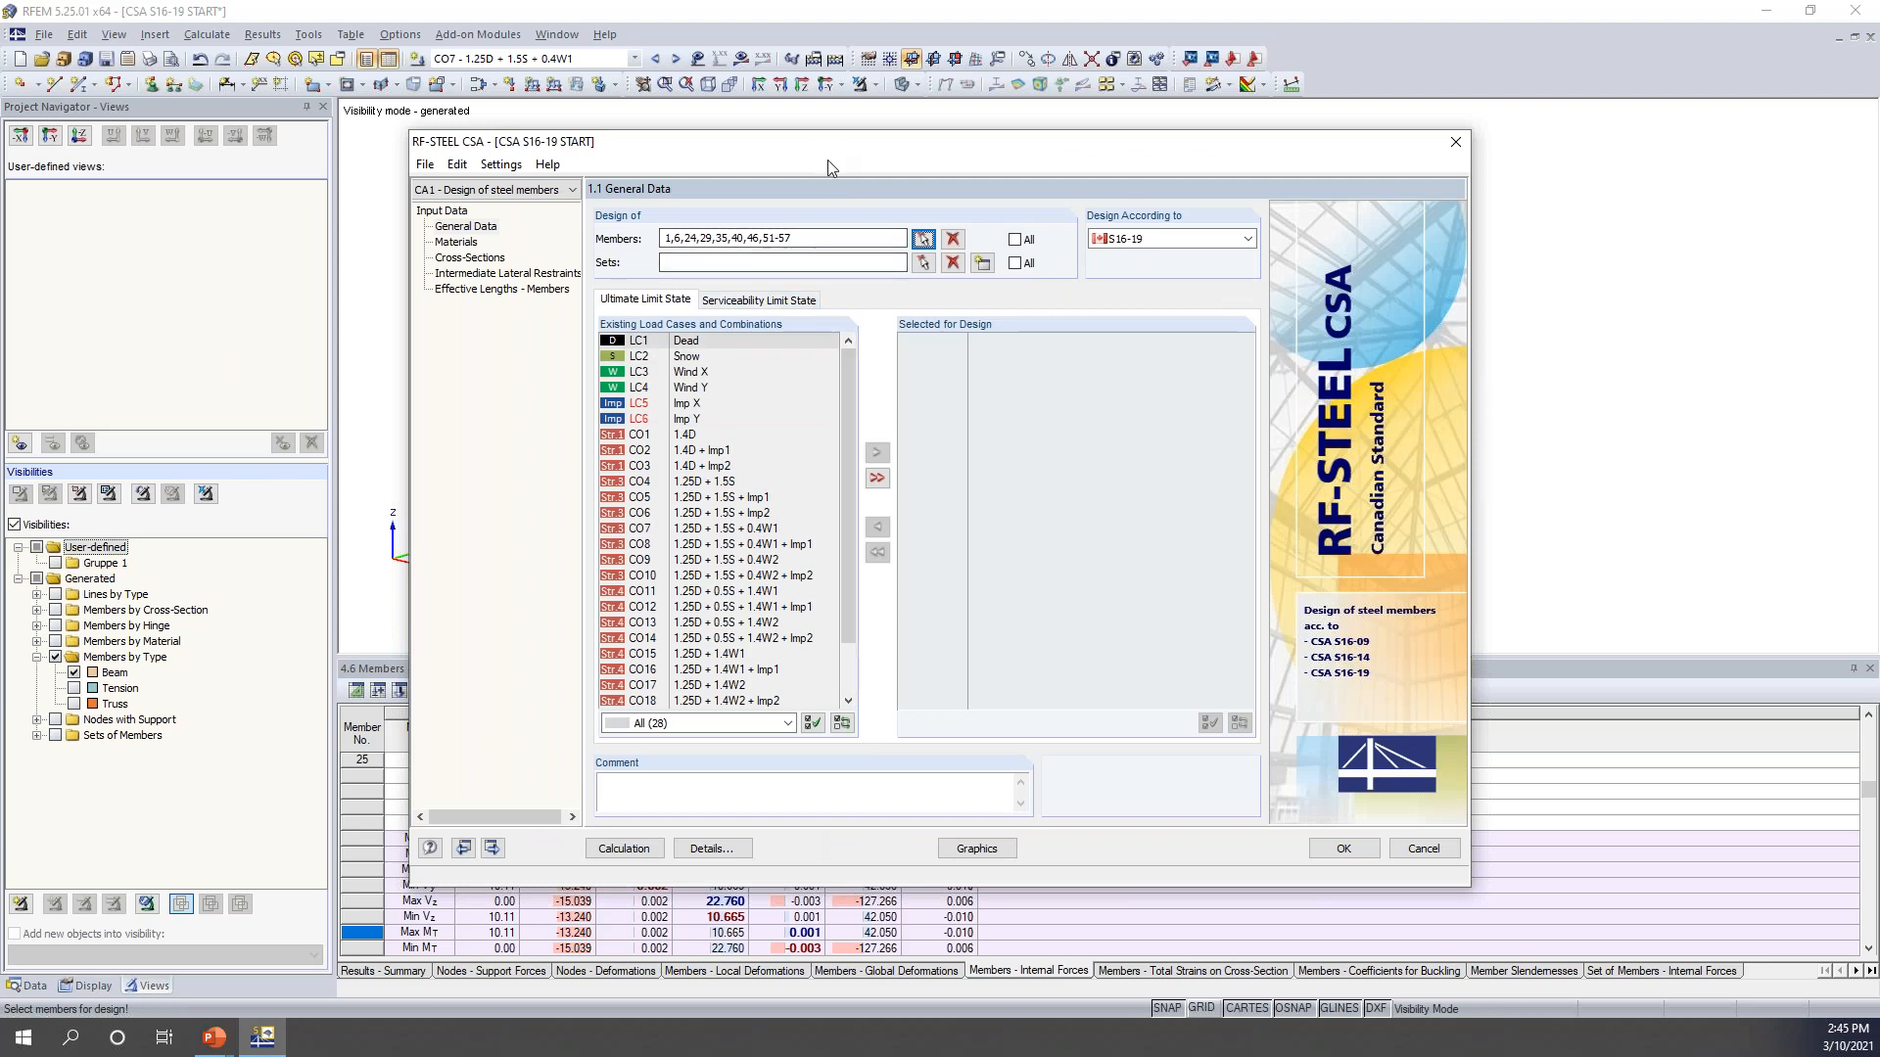
- Add the front interior frame's rafter set of members, set 2, to the design by picking it in the model
left_click_drag(827, 148, 803, 499)
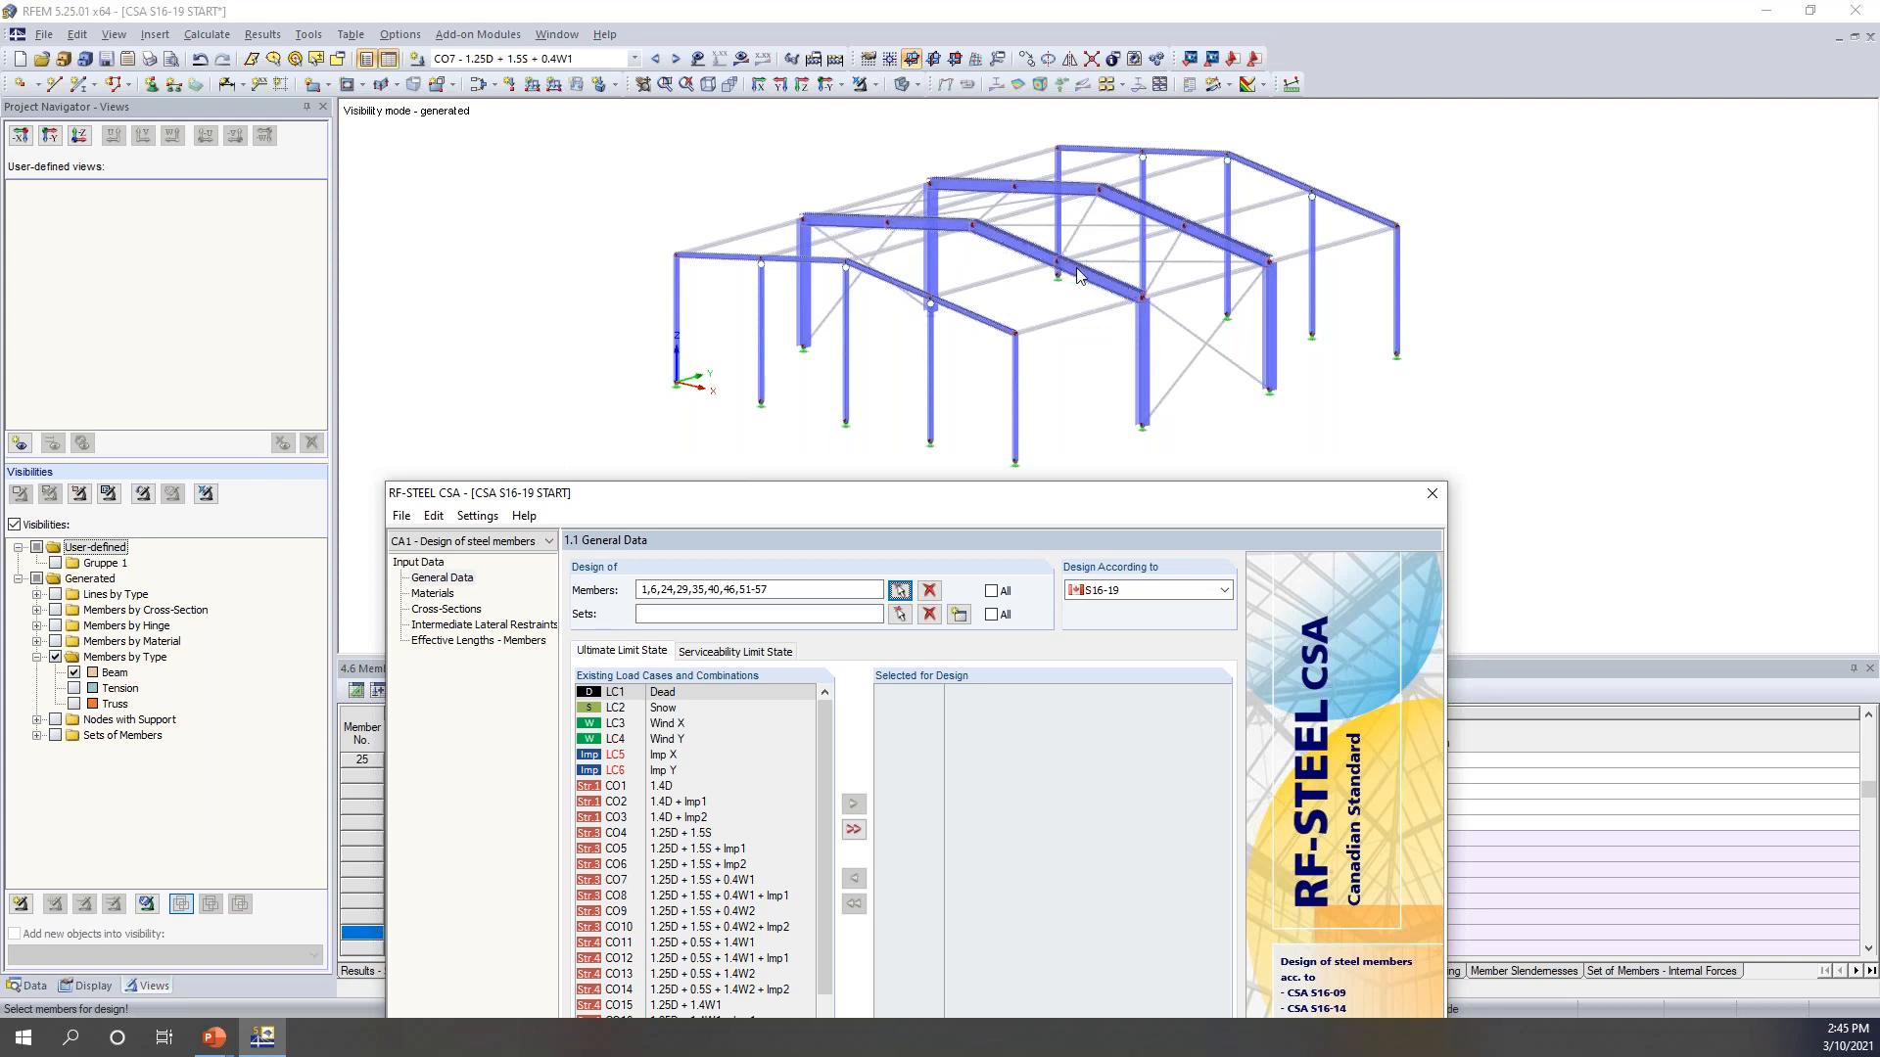
left_click_drag(1109, 497, 1131, 167)
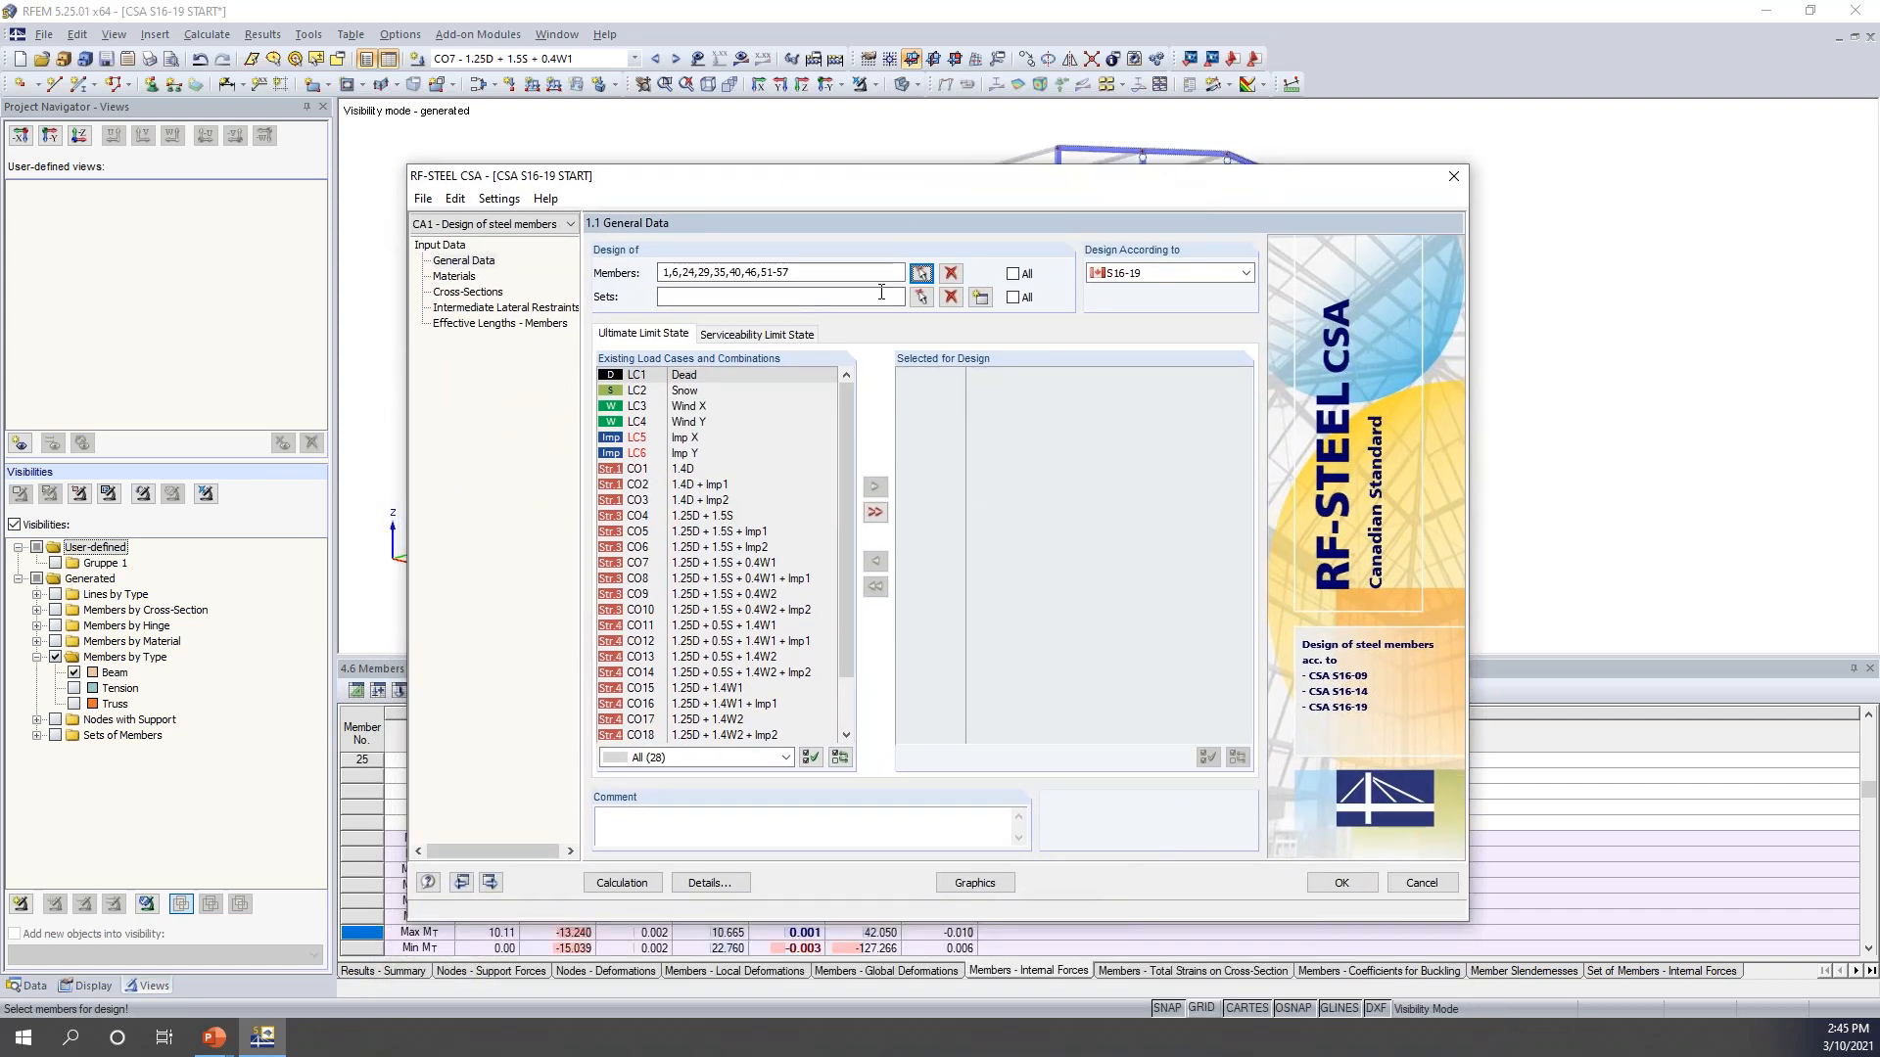
left_click(921, 297)
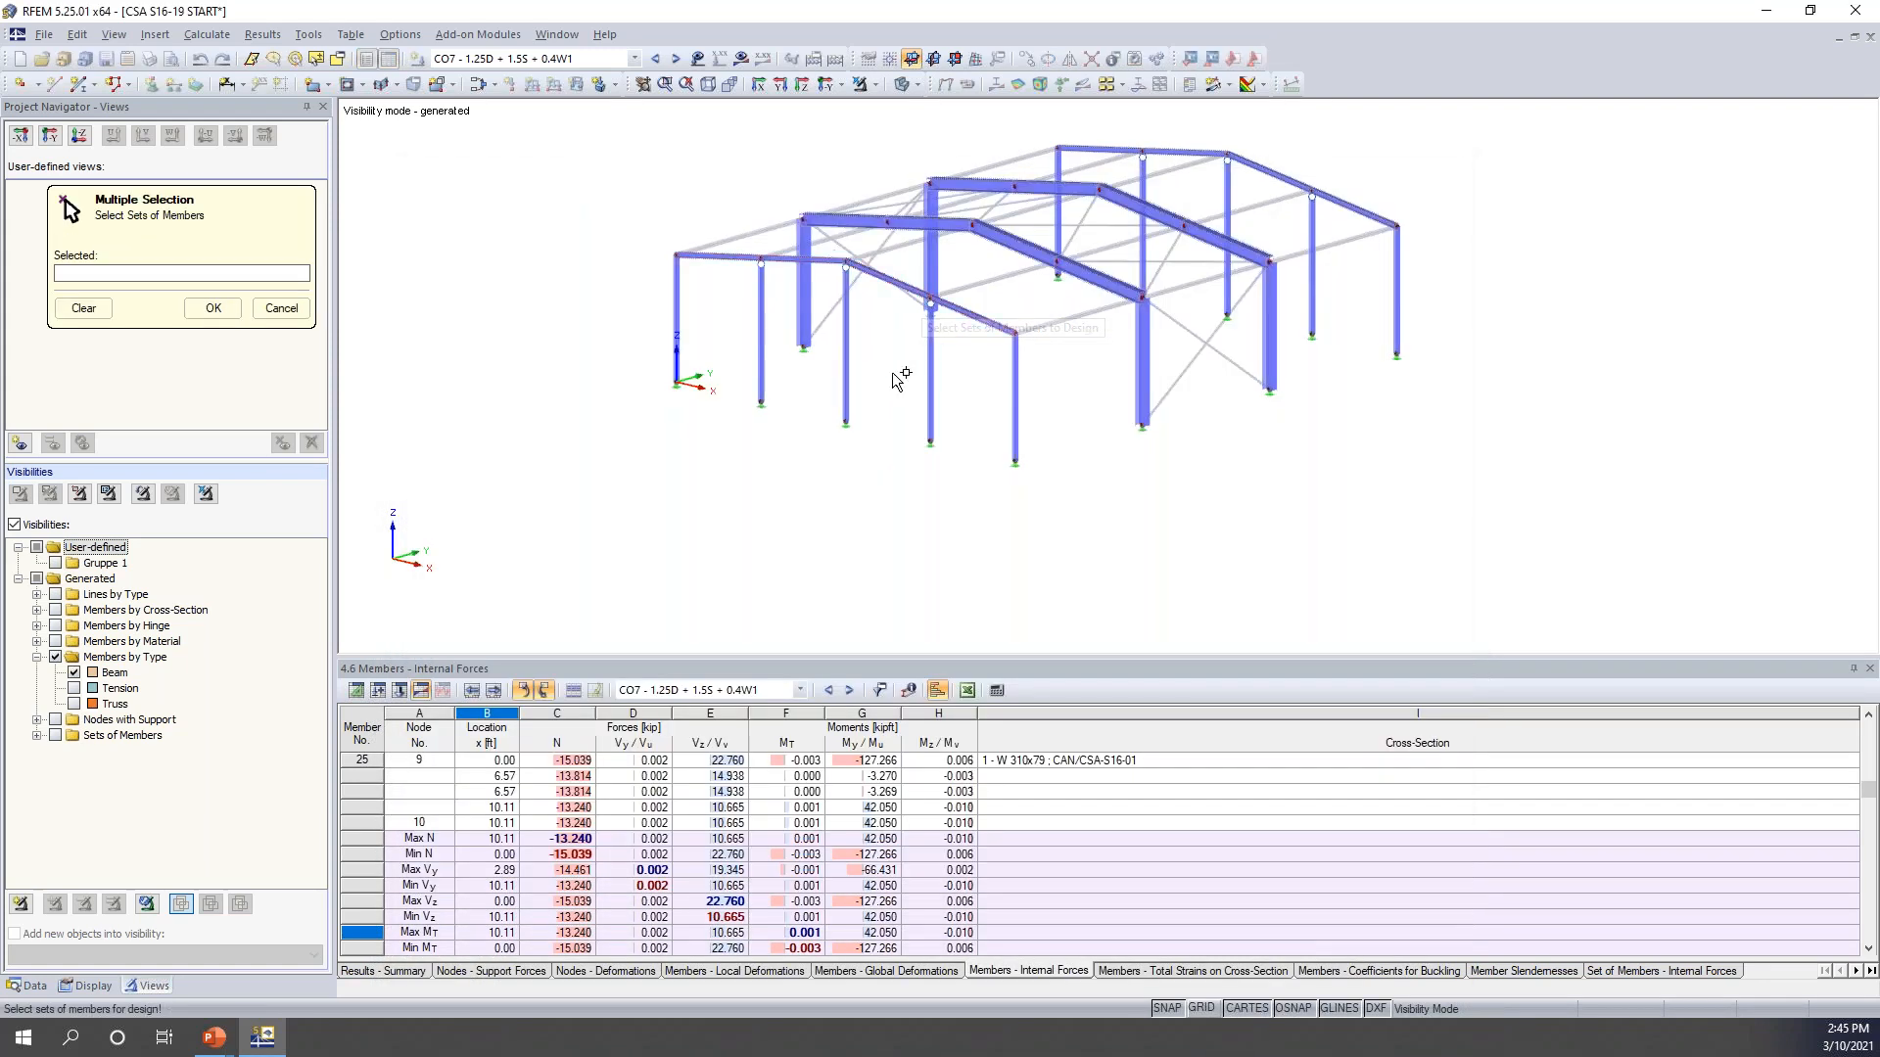
middle_click_drag(868, 385, 840, 459)
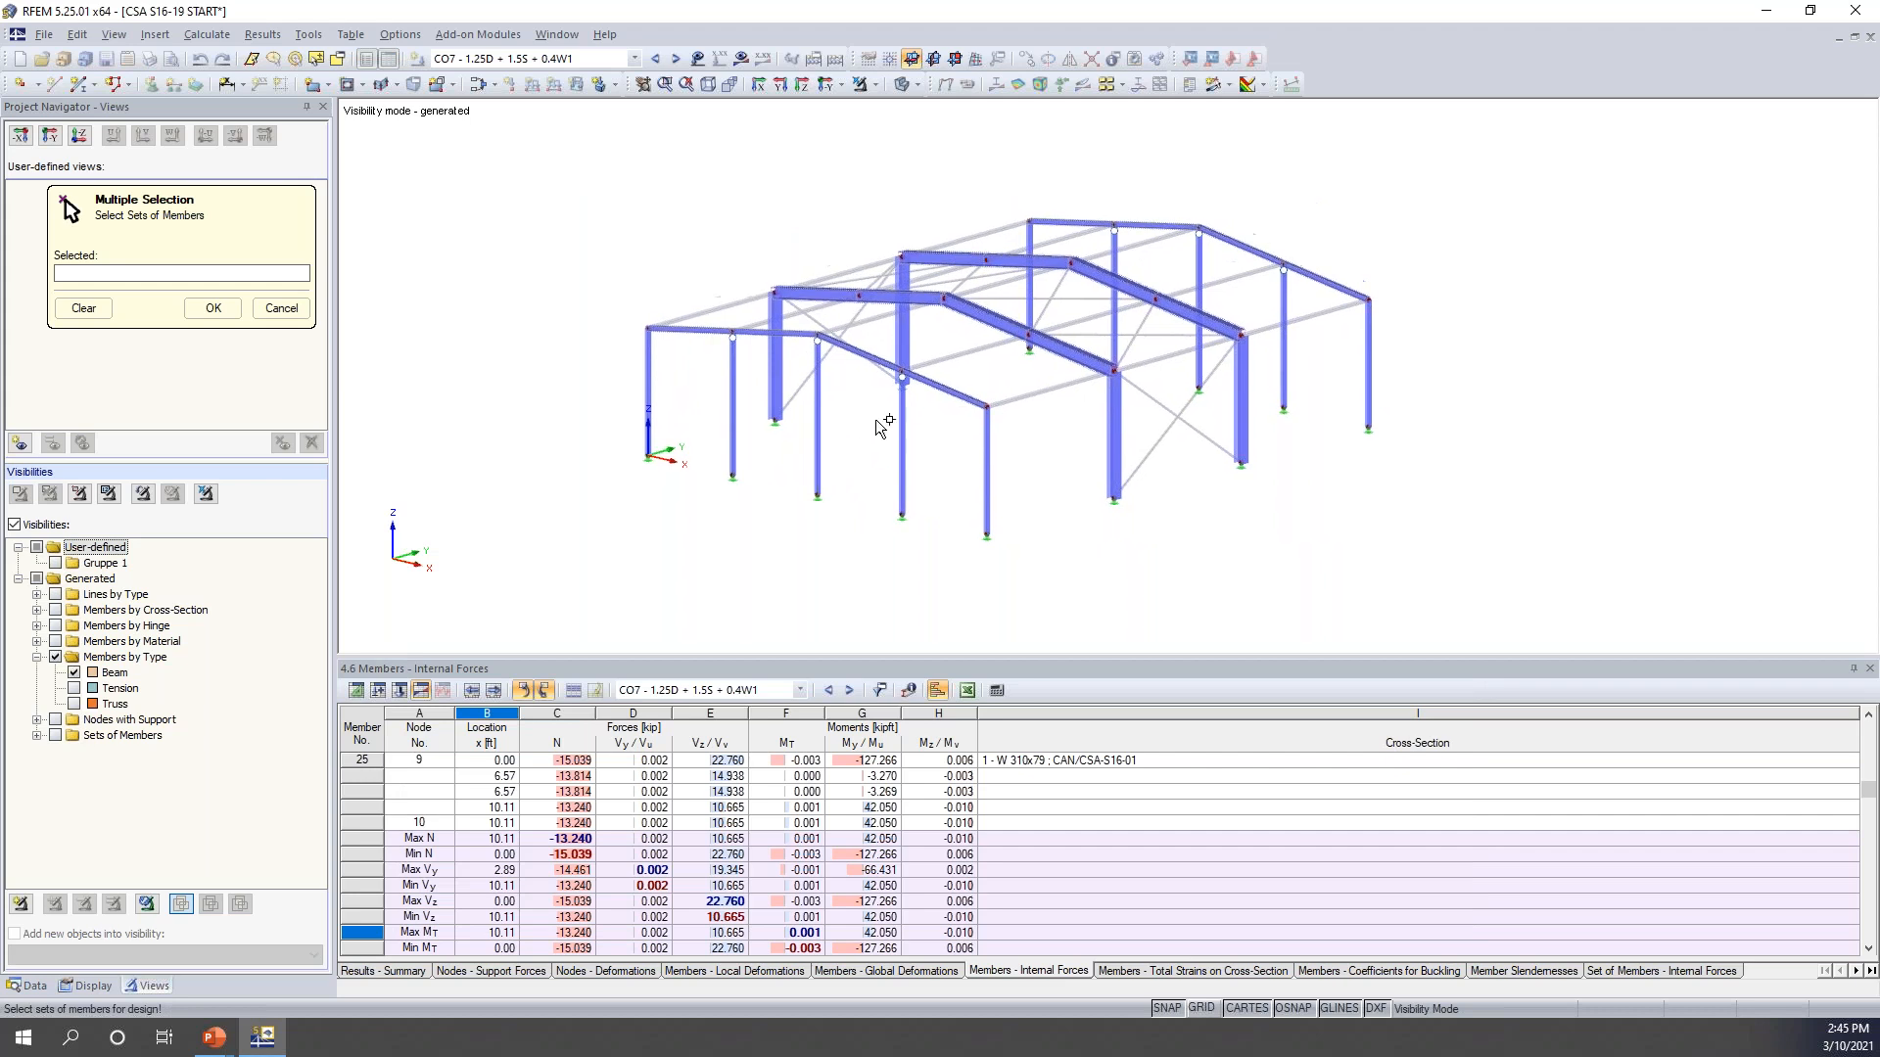
left_click(917, 311)
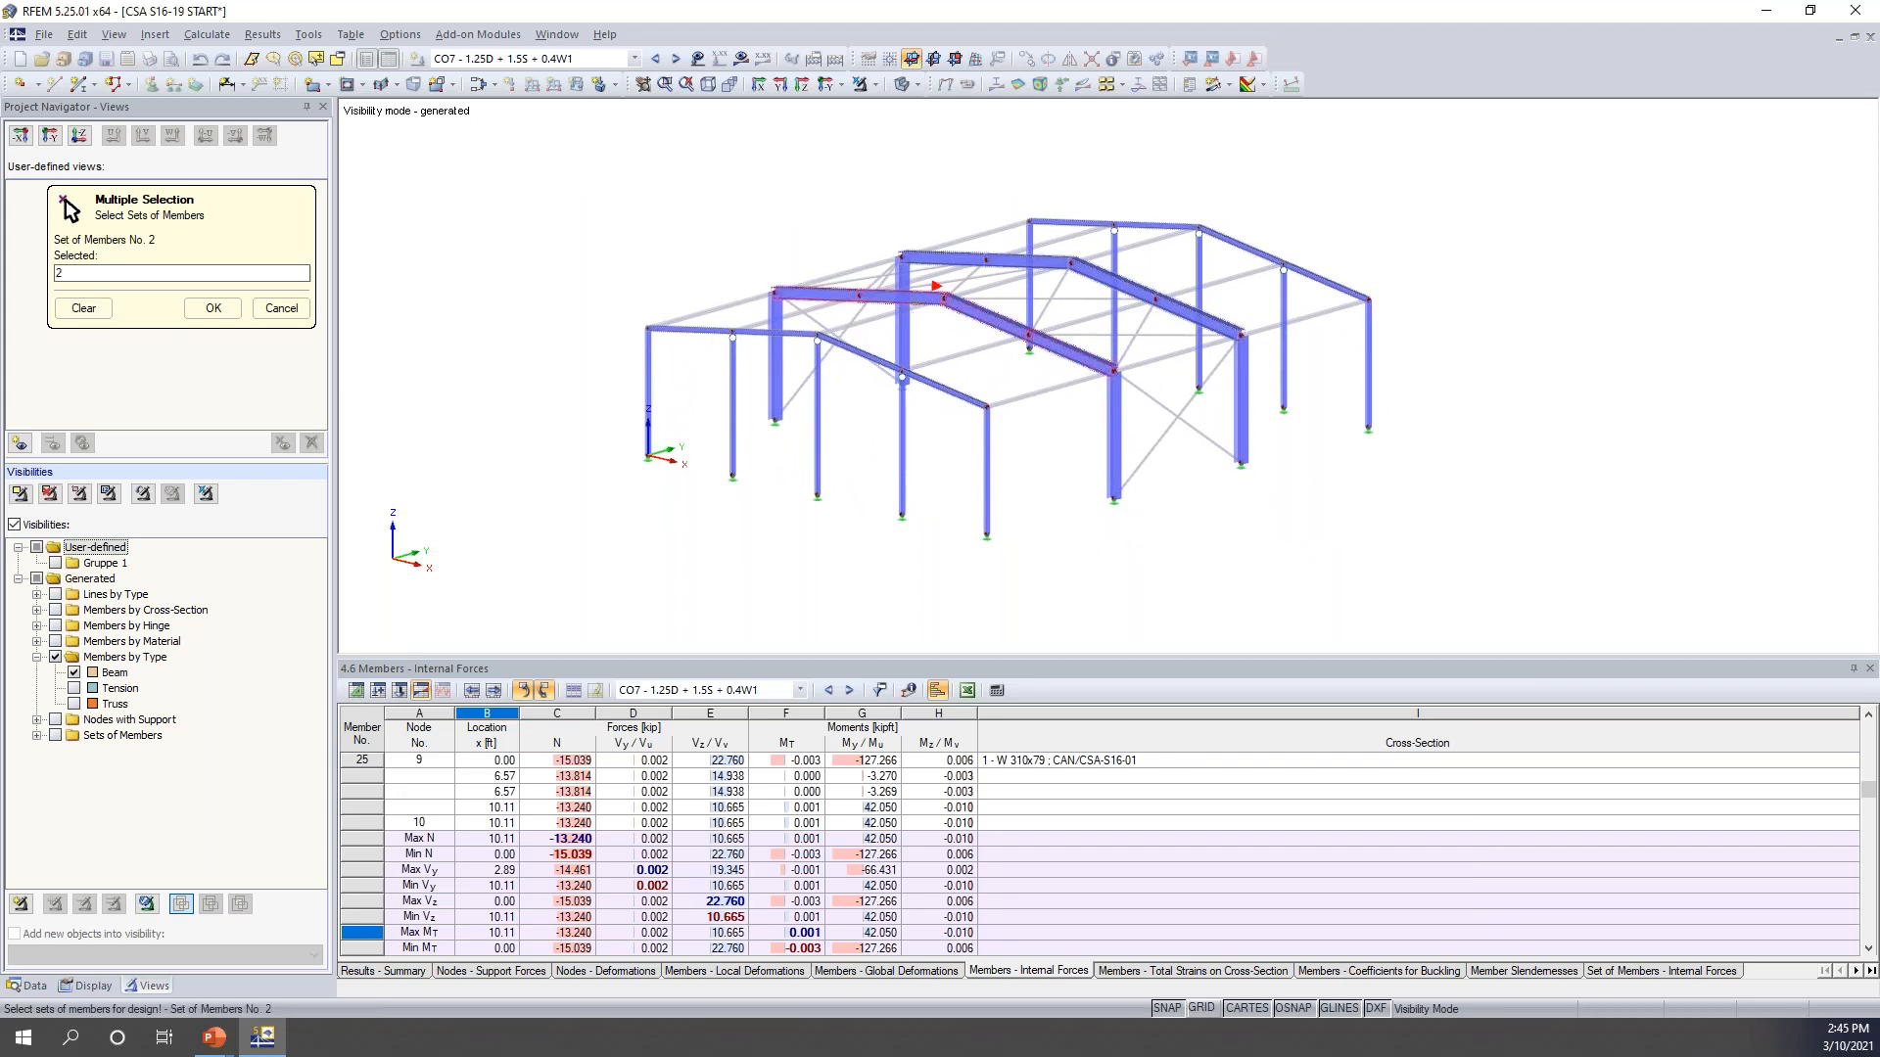
middle_click_drag(957, 366, 940, 274)
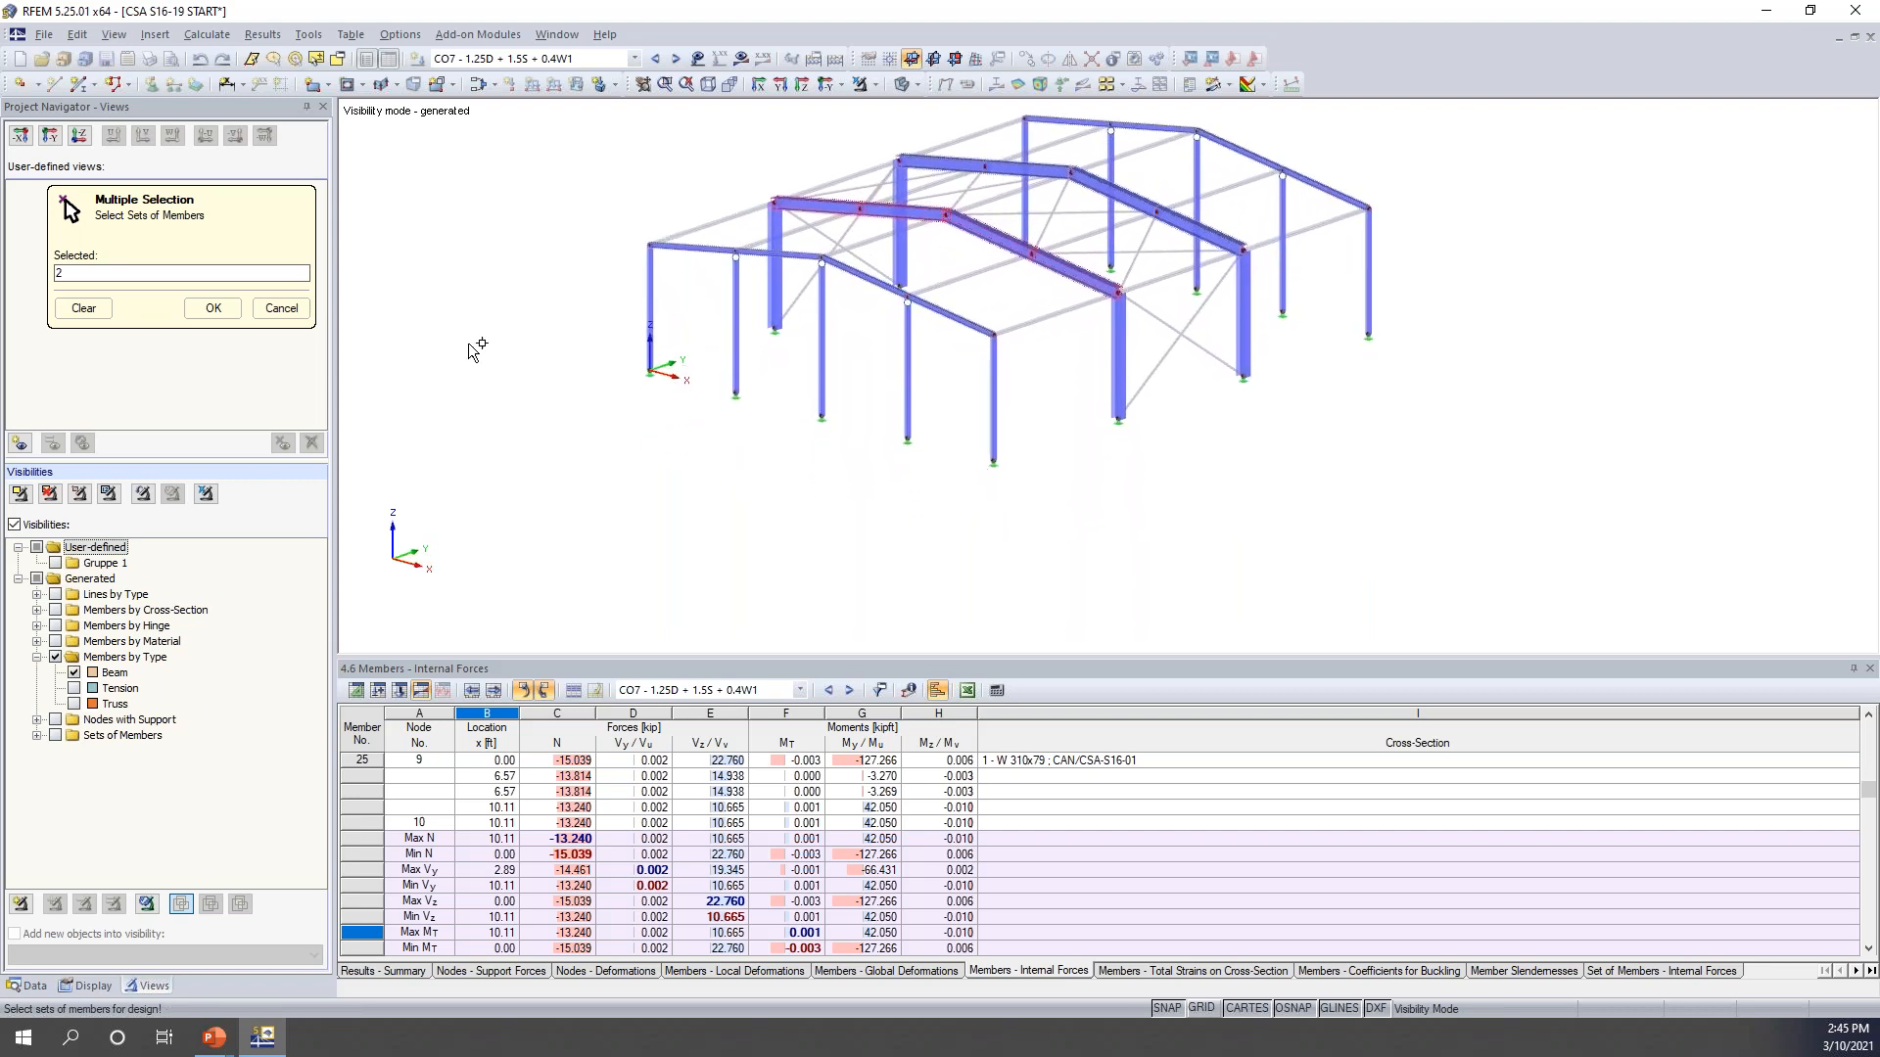
left_click(213, 308)
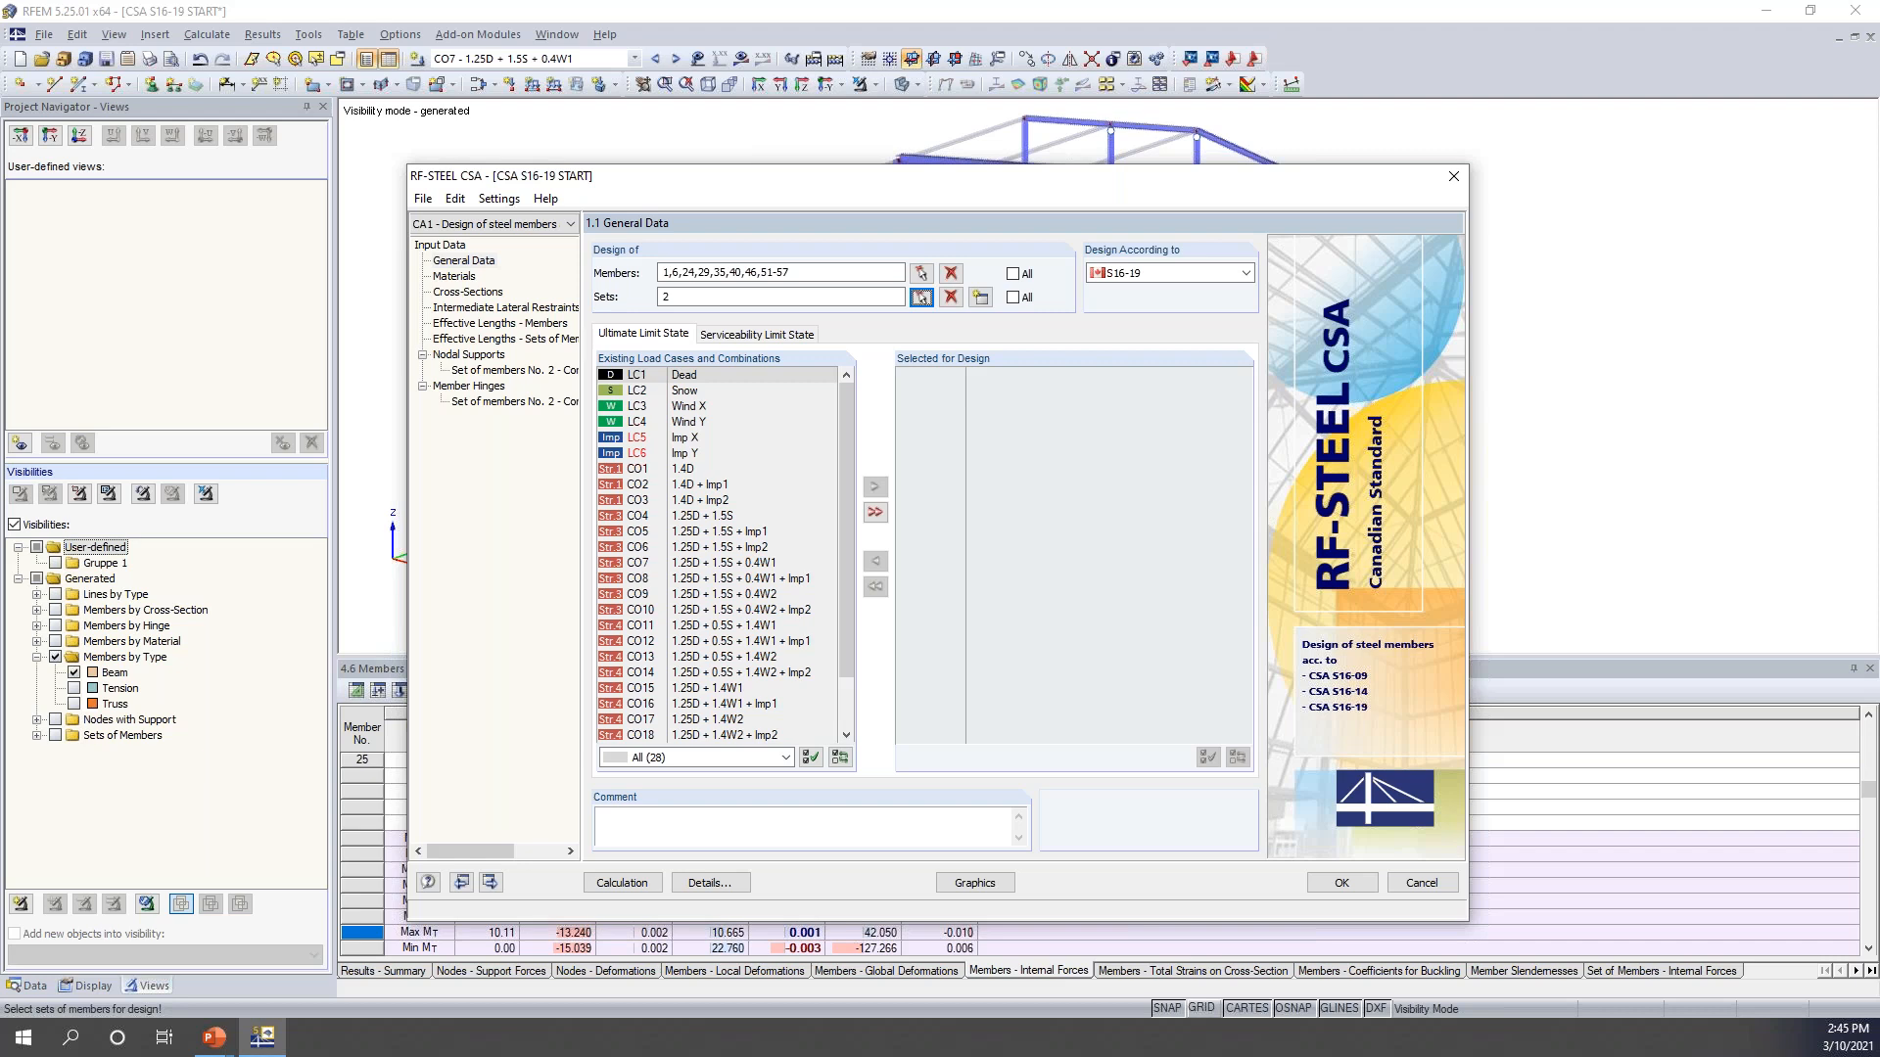
- Assign load combinations CO1 to CO18 to the ultimate limit state design
left_click(703, 476)
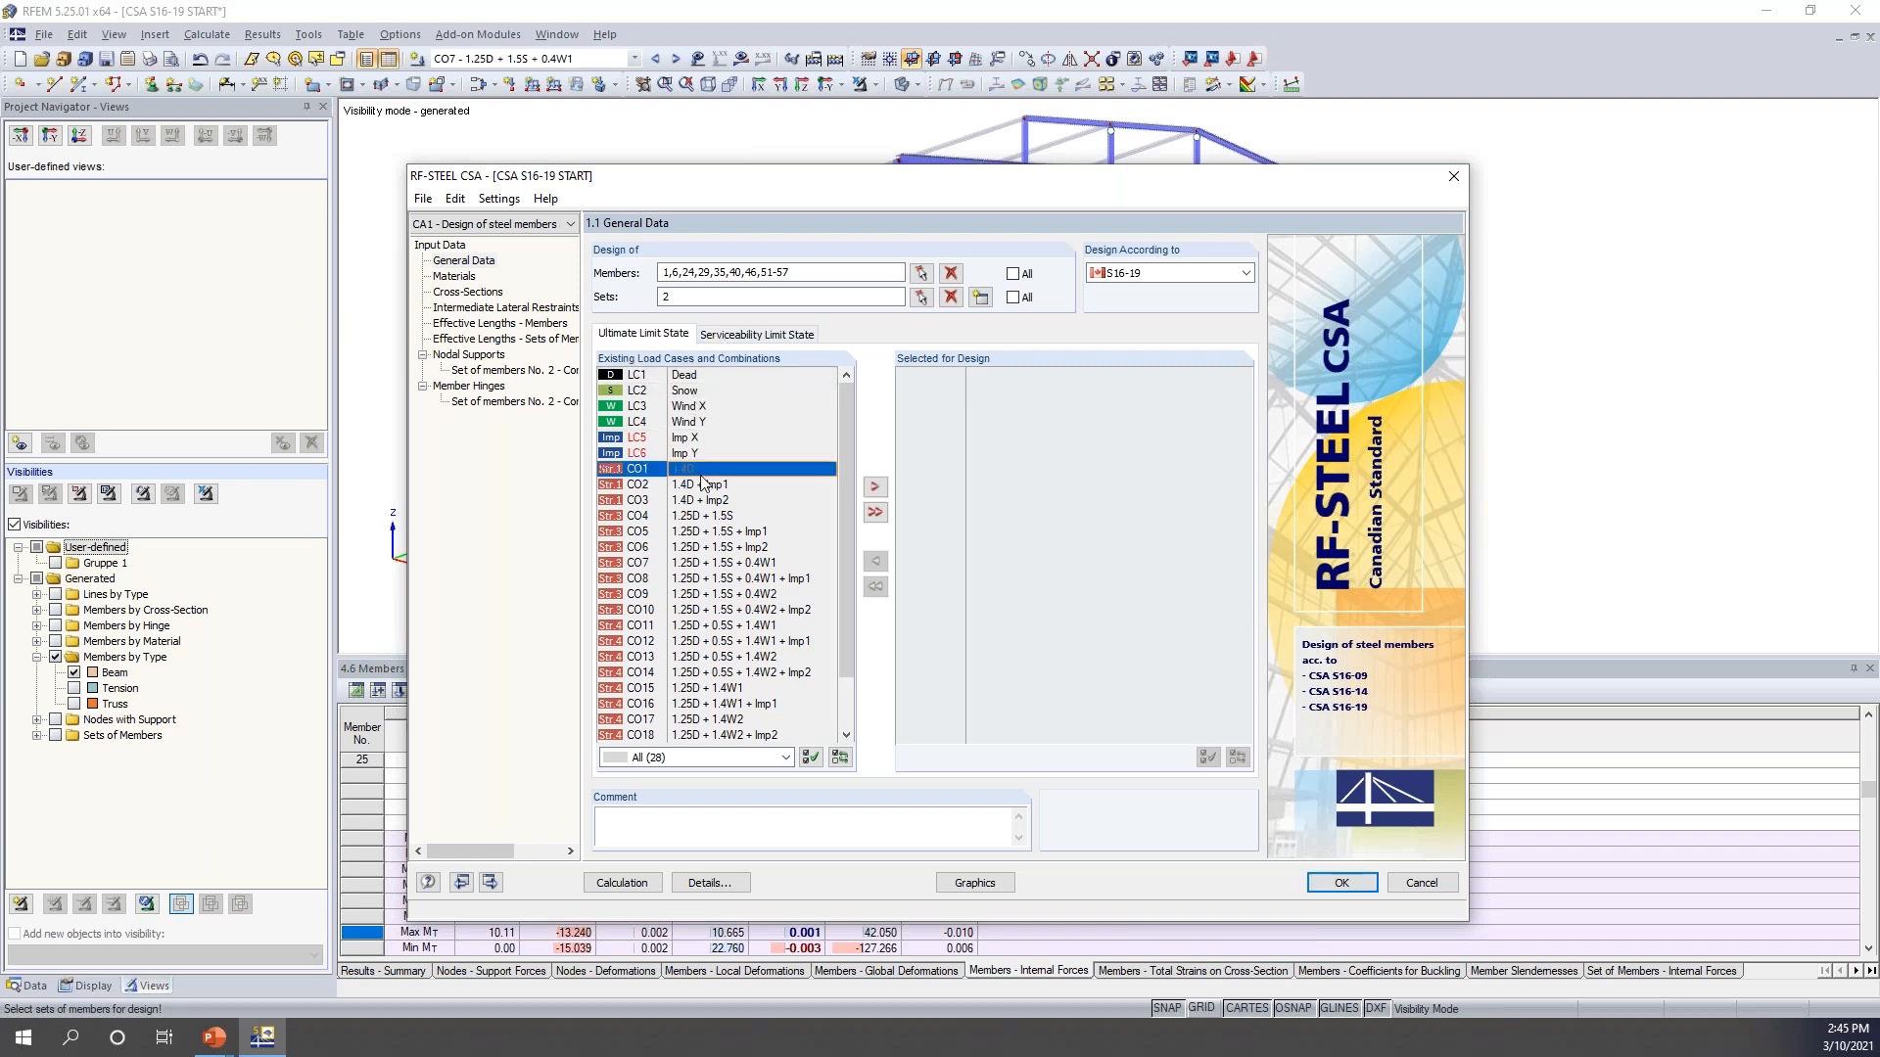
scroll(724, 548, "down", 2)
left_click(761, 674, "shift")
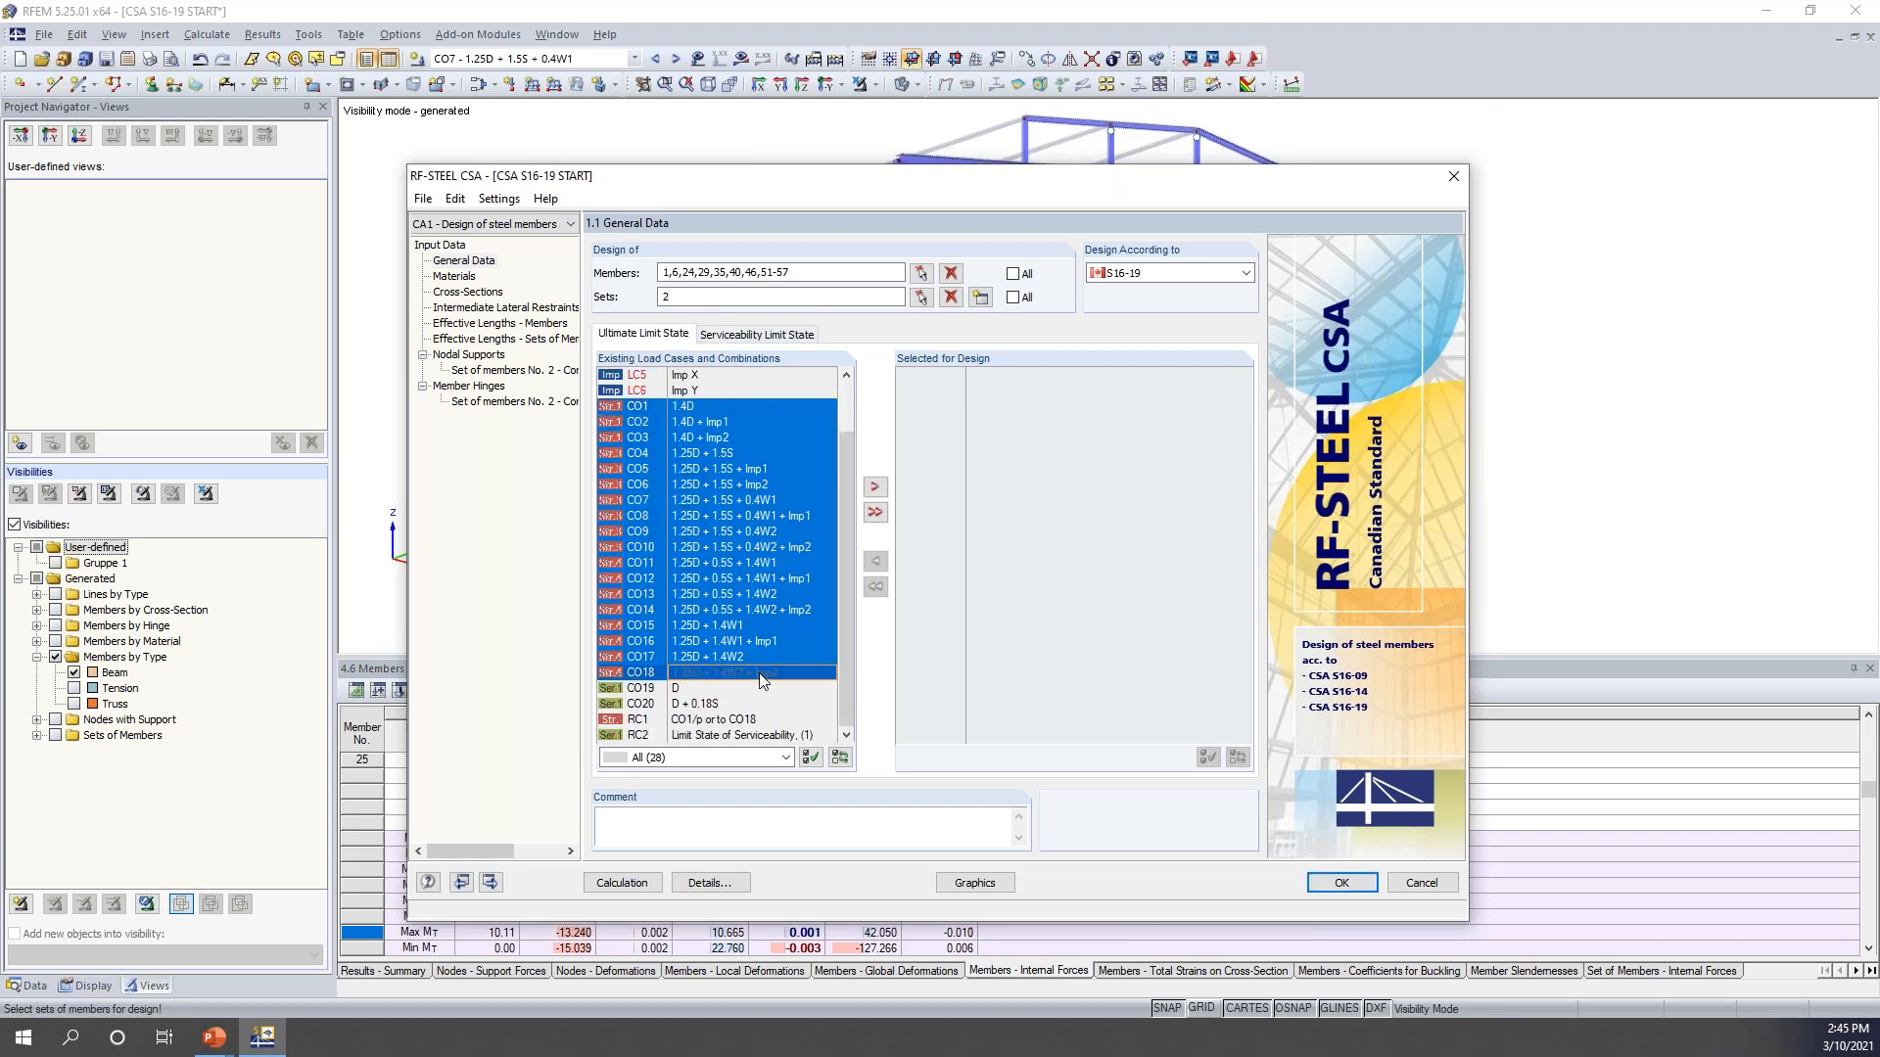
left_click(874, 487)
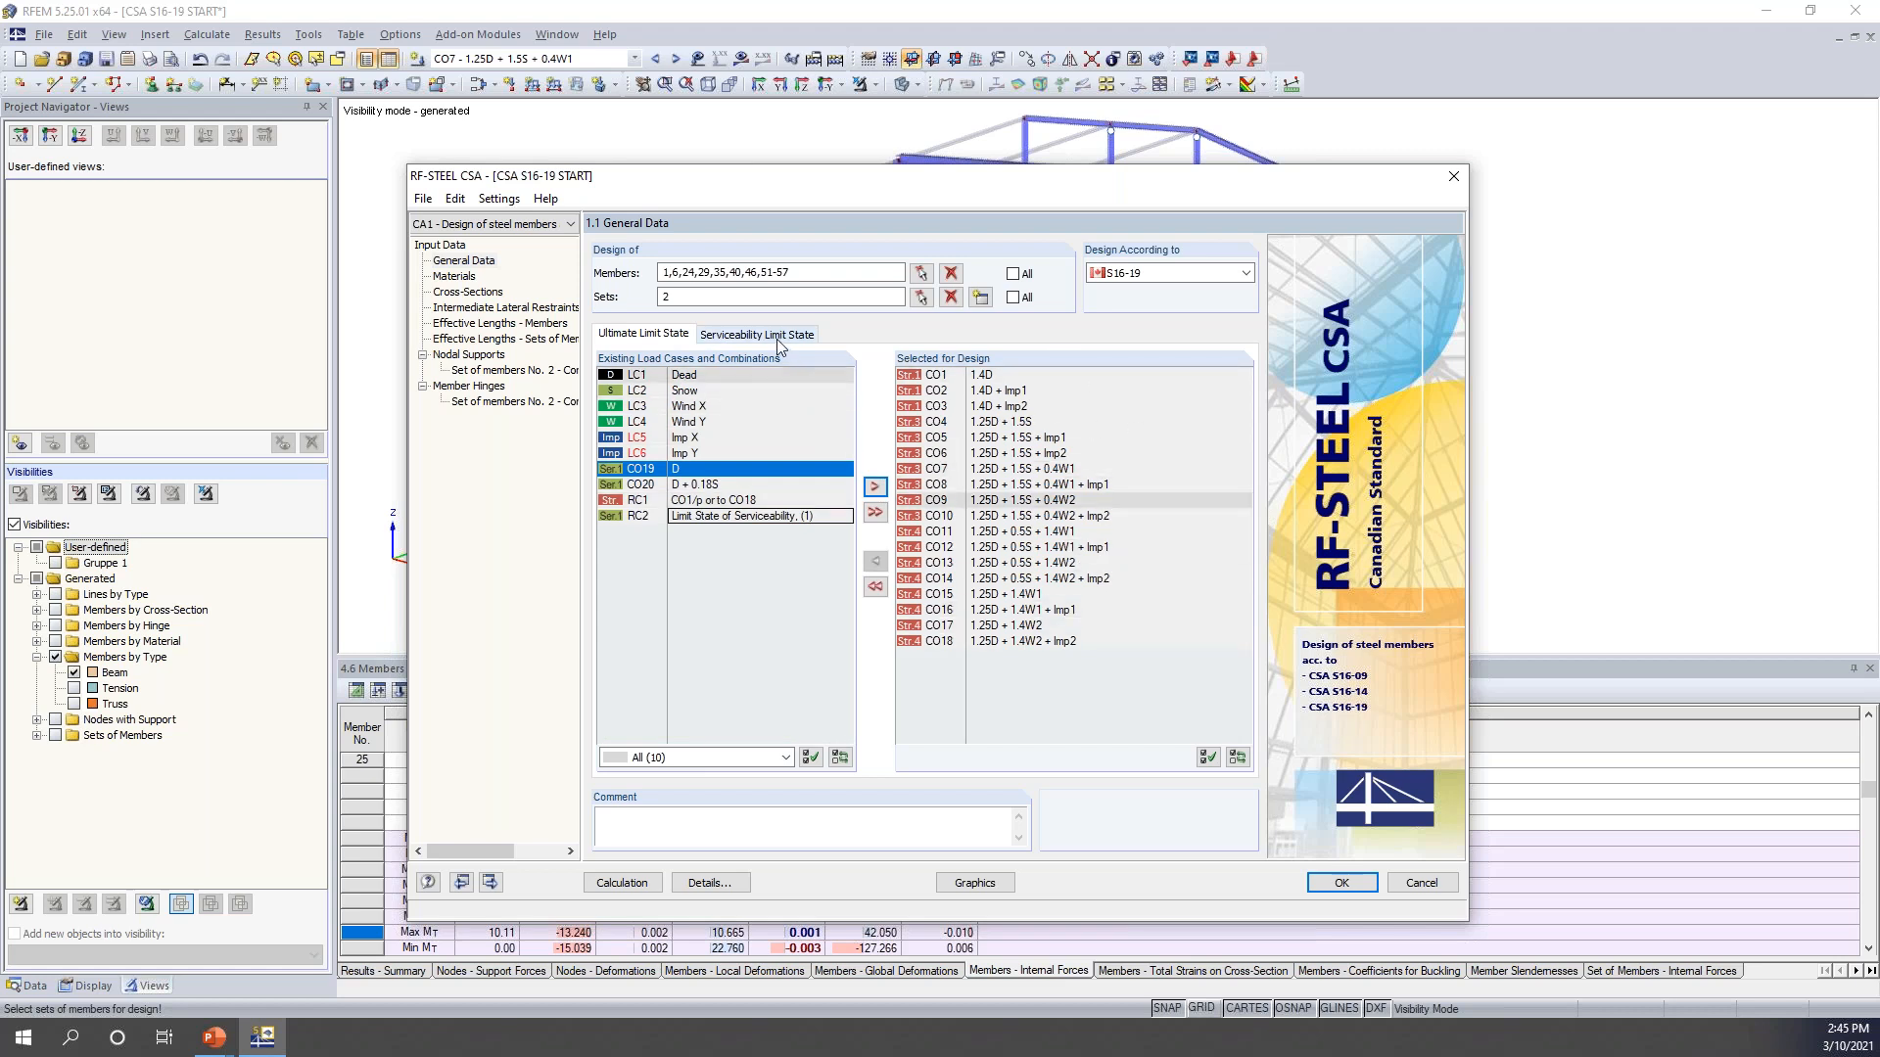
- Assign load combinations CO19 and CO20 to the serviceability limit state design and return to the ultimate limit state selection
left_click(757, 334)
scroll(754, 626, "down", 2)
left_click(744, 689)
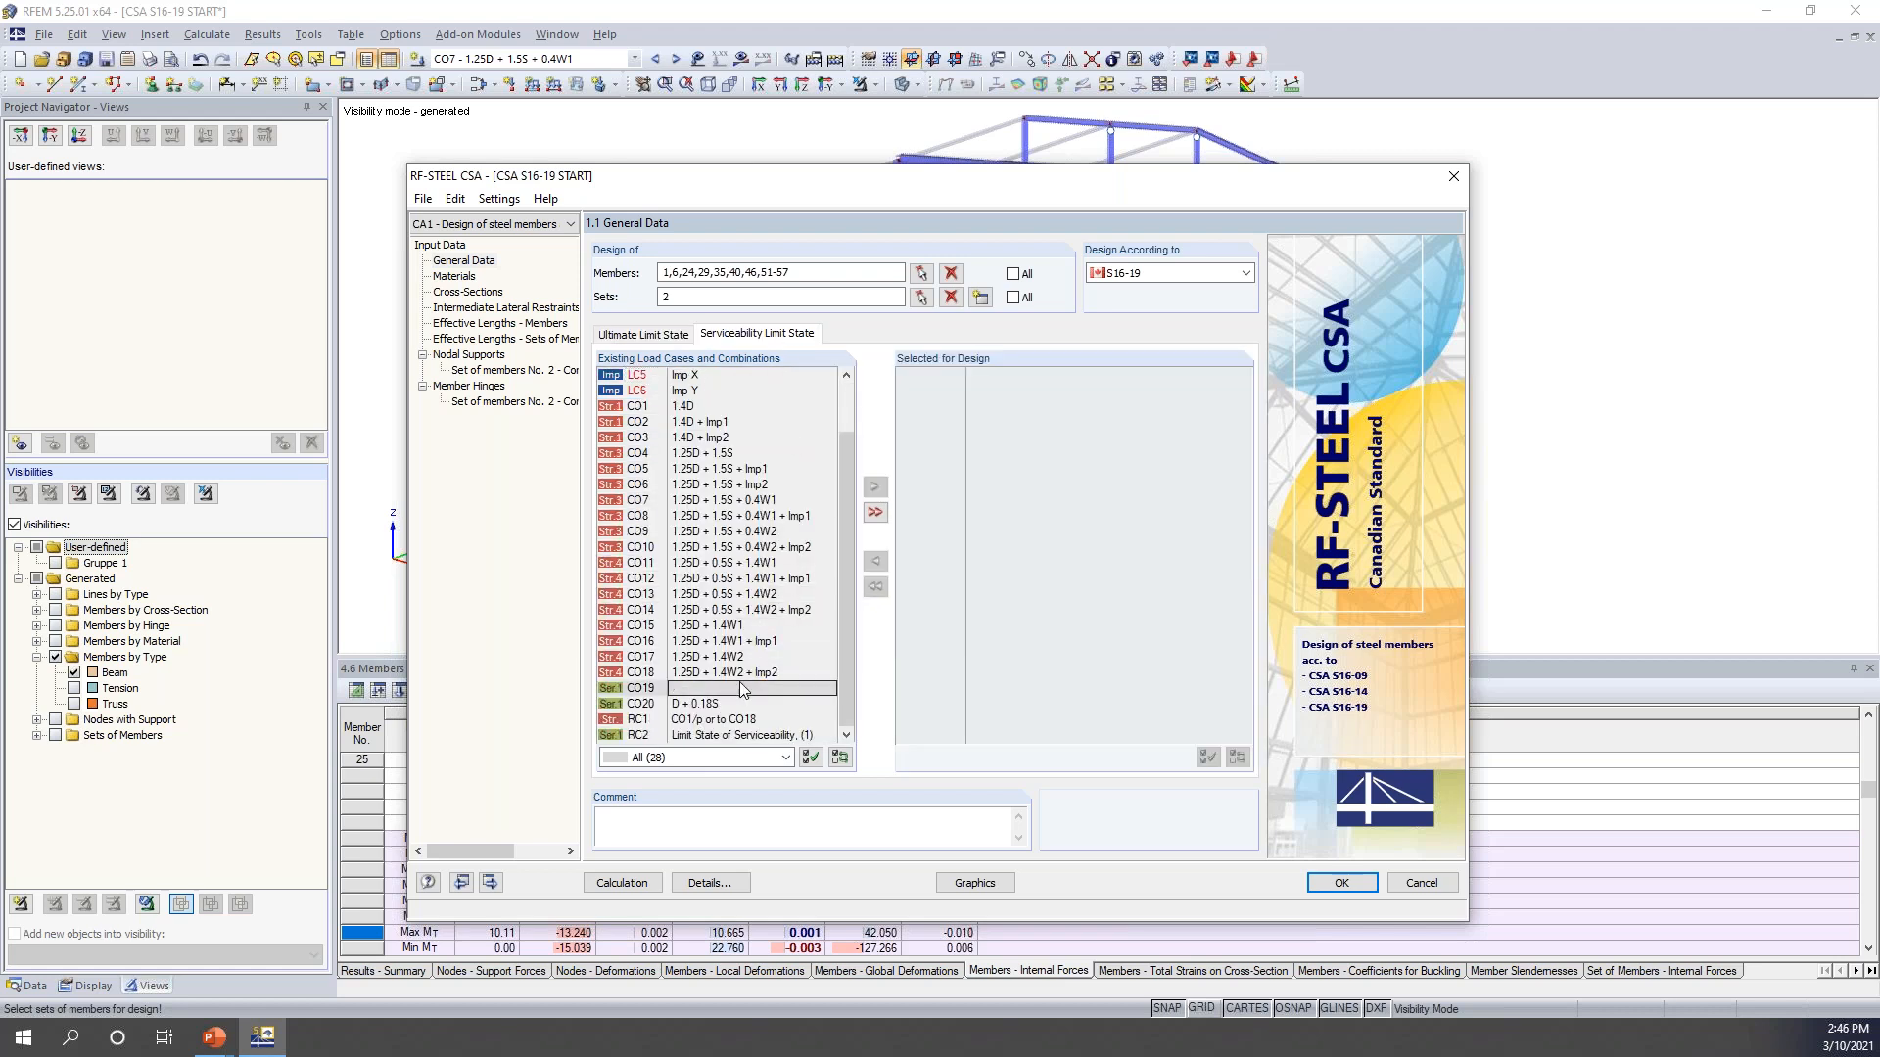
left_click(739, 705, "shift")
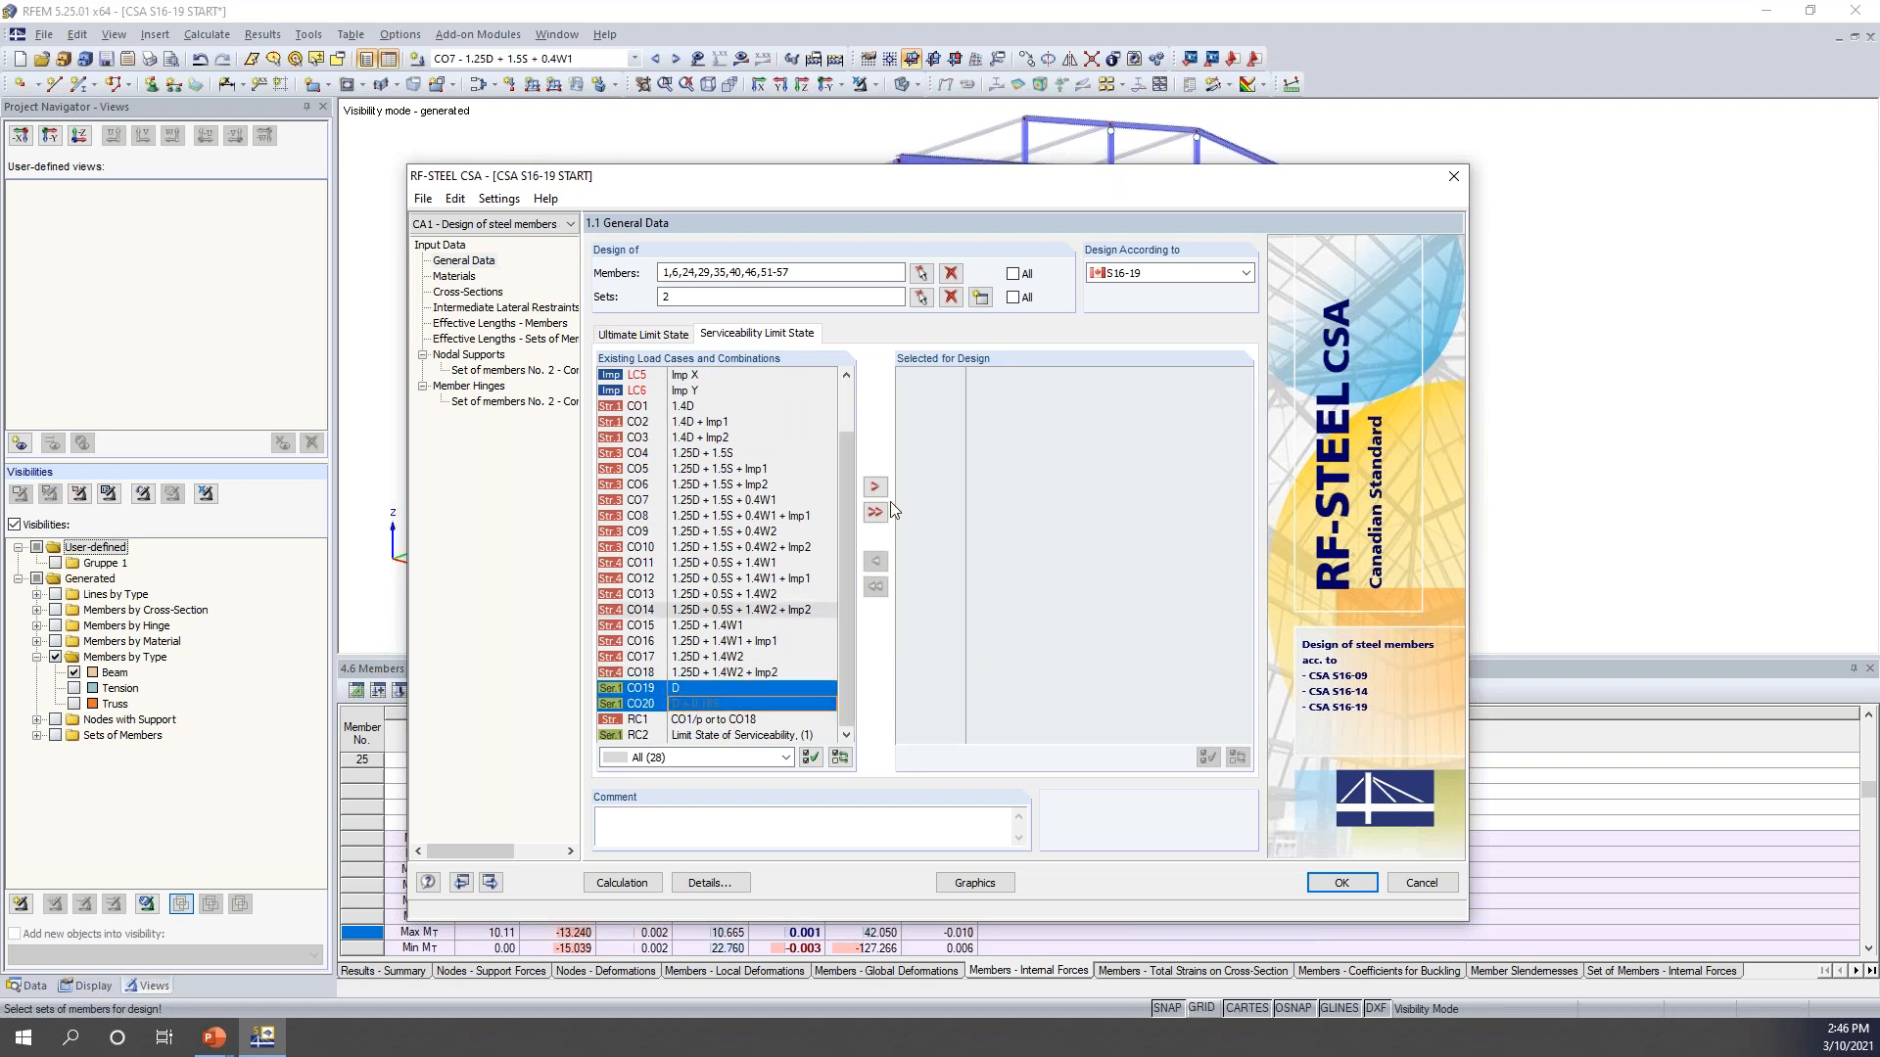
left_click(874, 487)
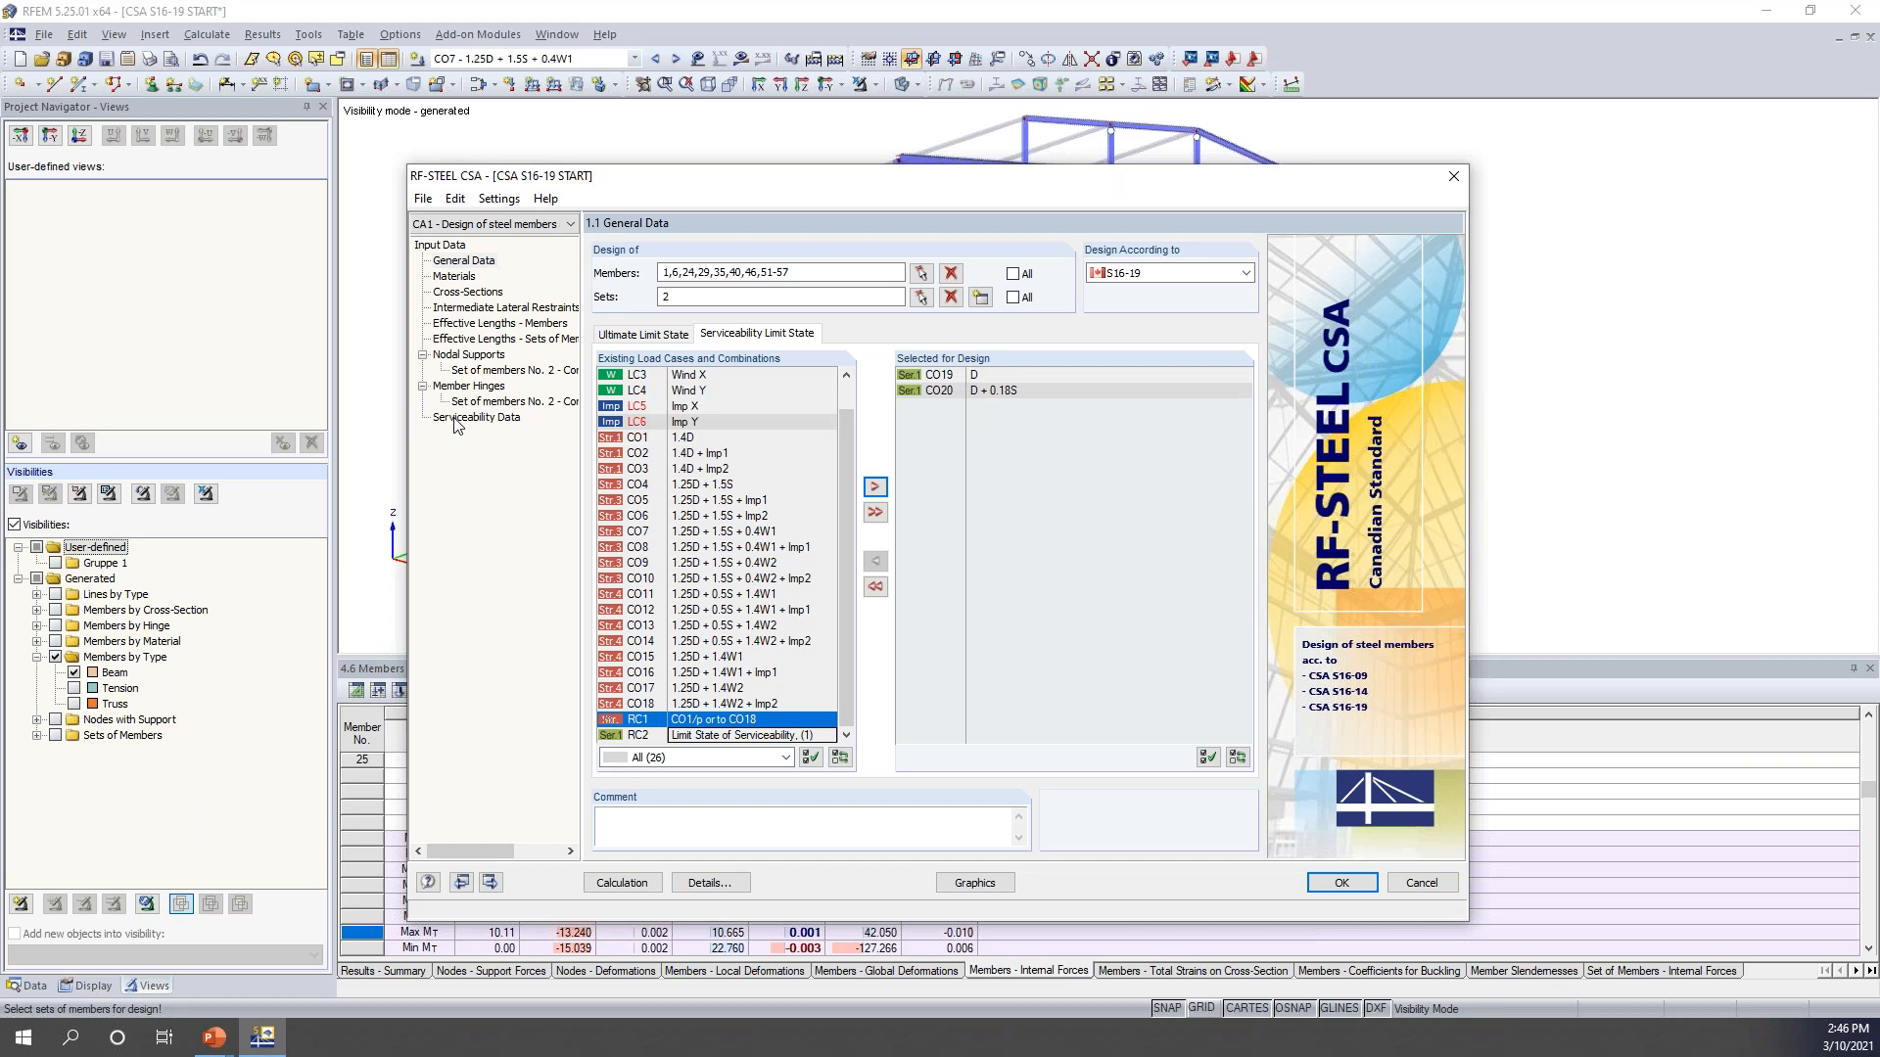
left_click(619, 337)
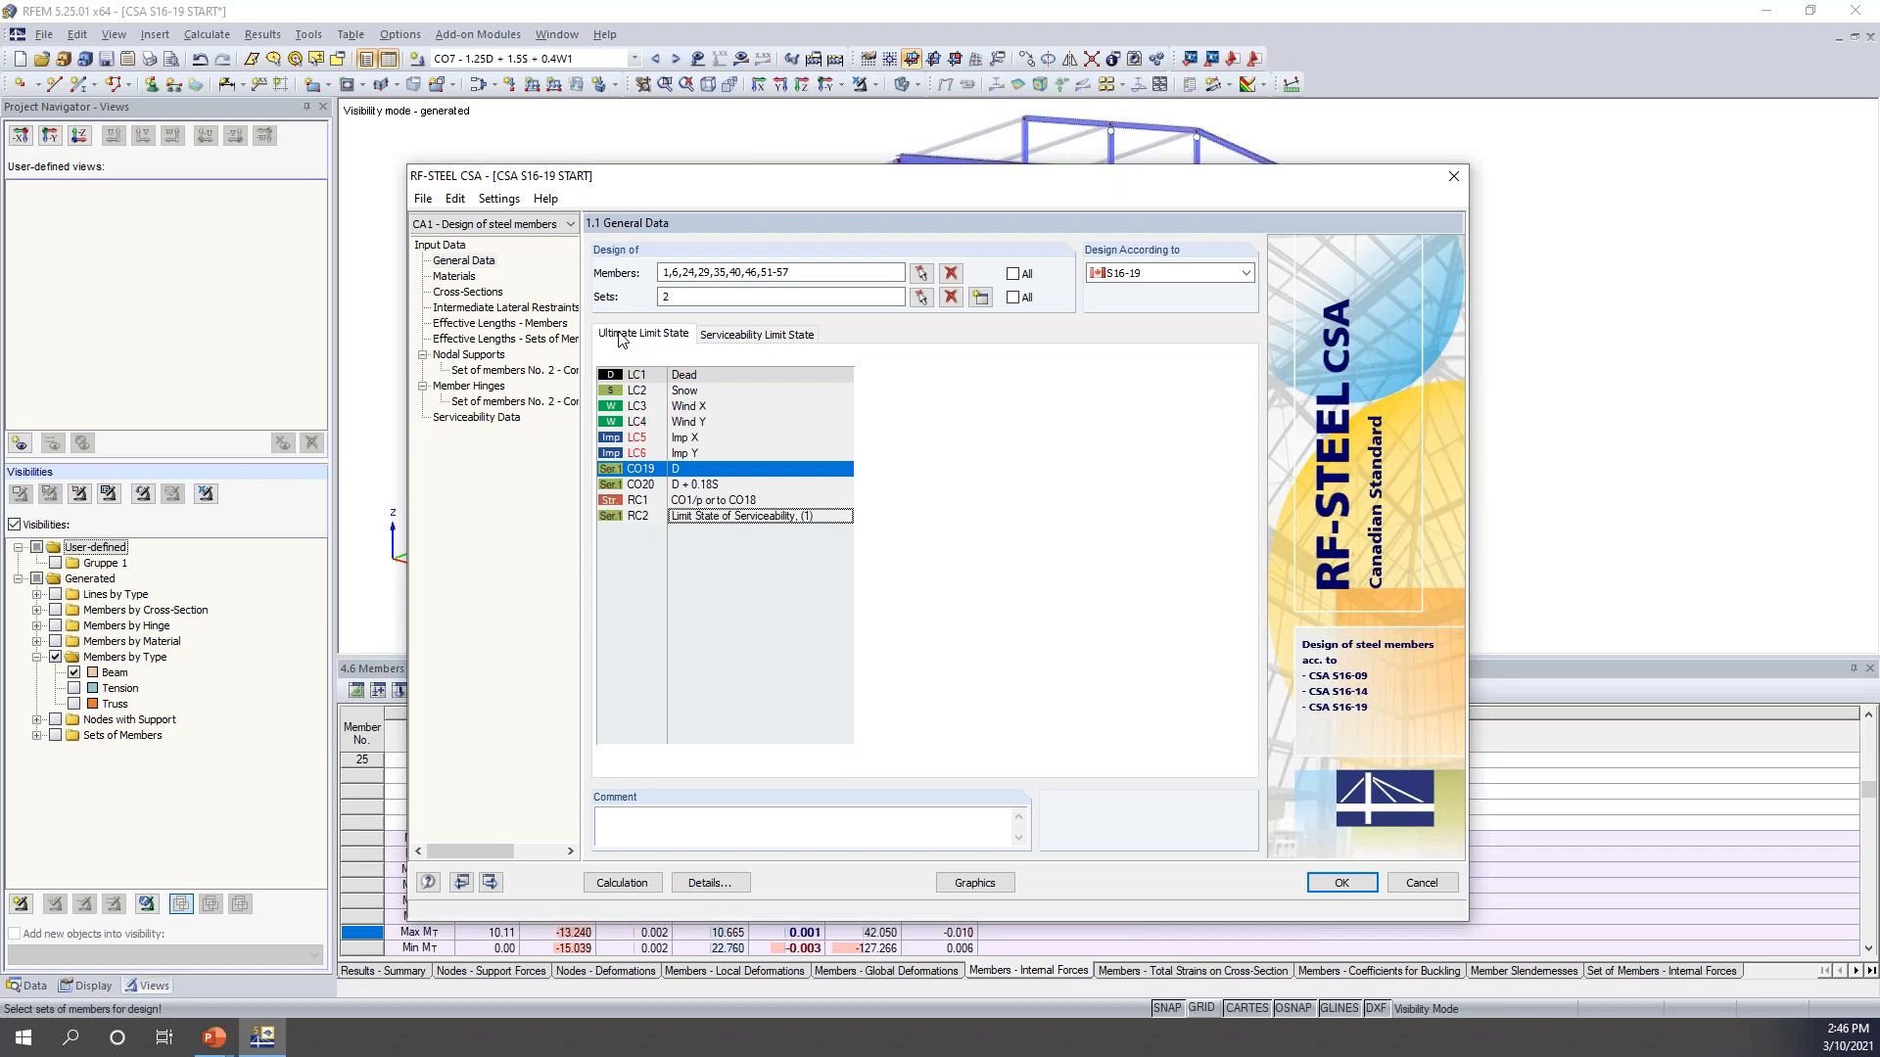
- Review the design materials and cross-sections, checking in the model which members use W 310x79 and W 130x24
left_click(454, 277)
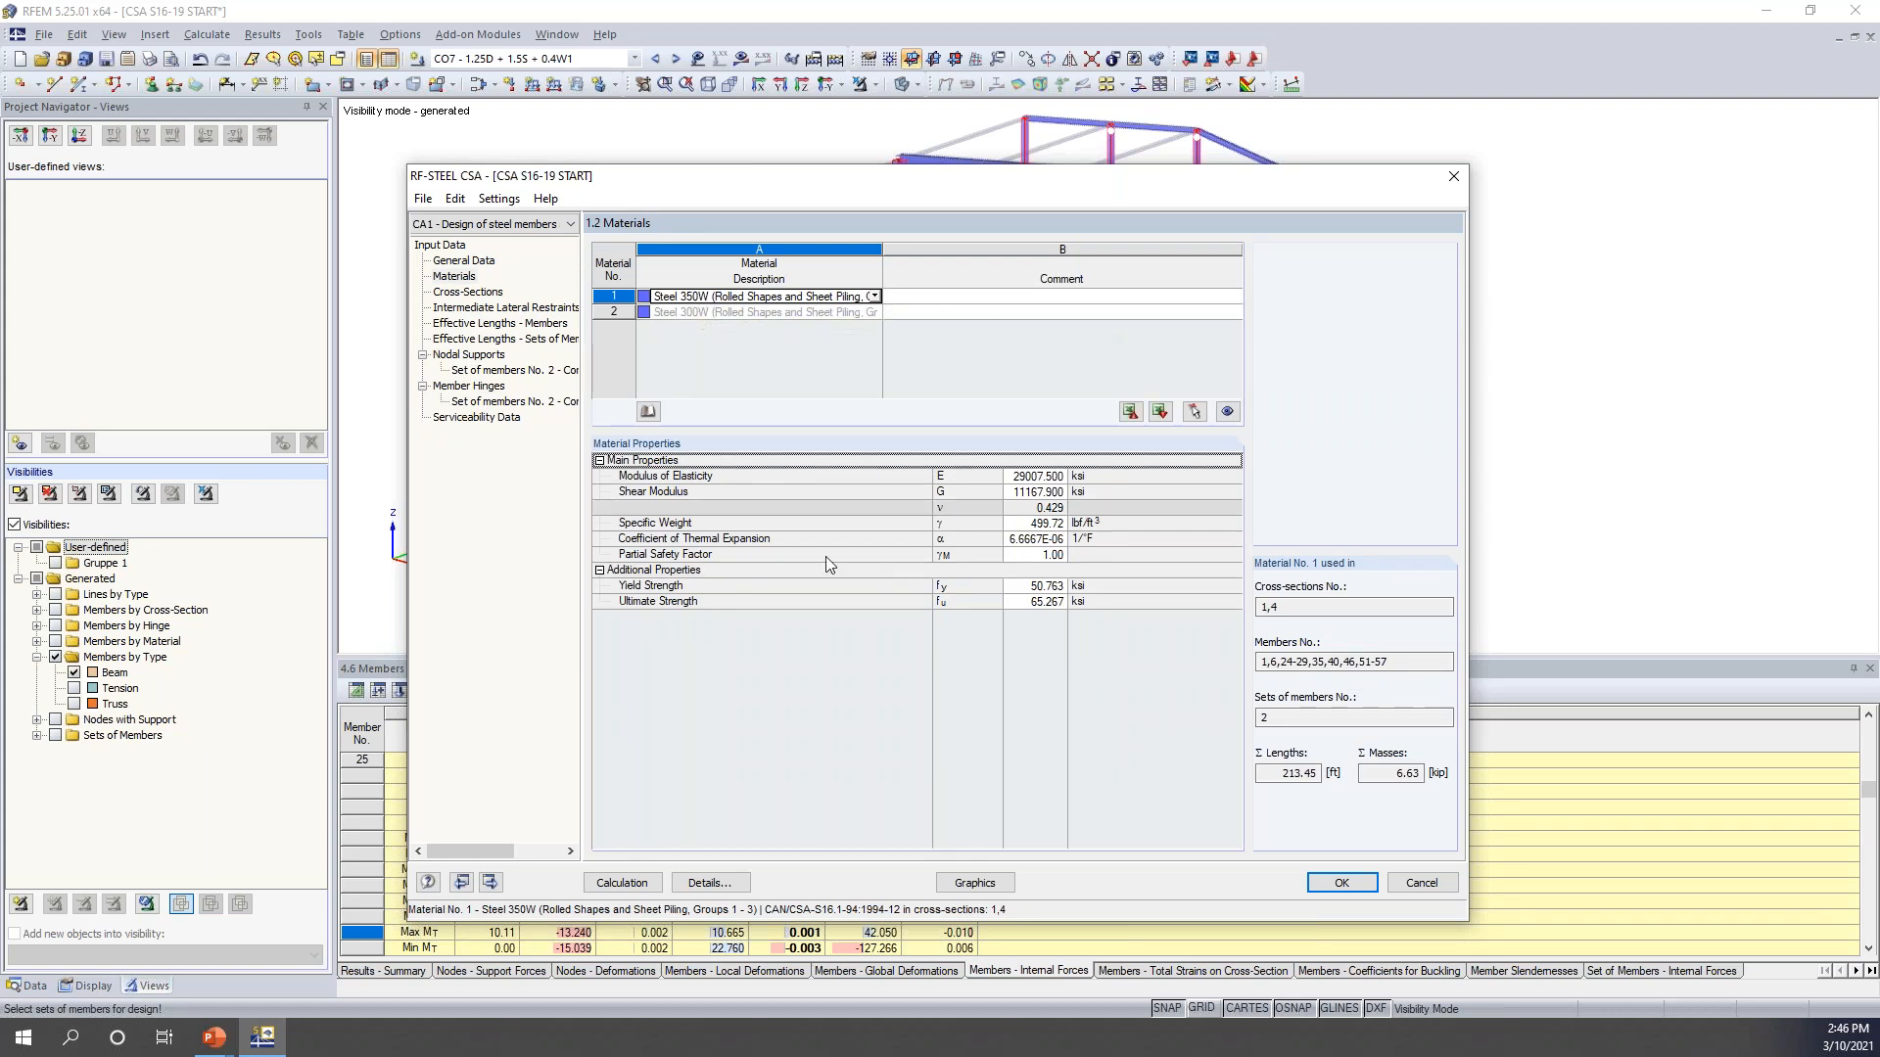
left_click(480, 293)
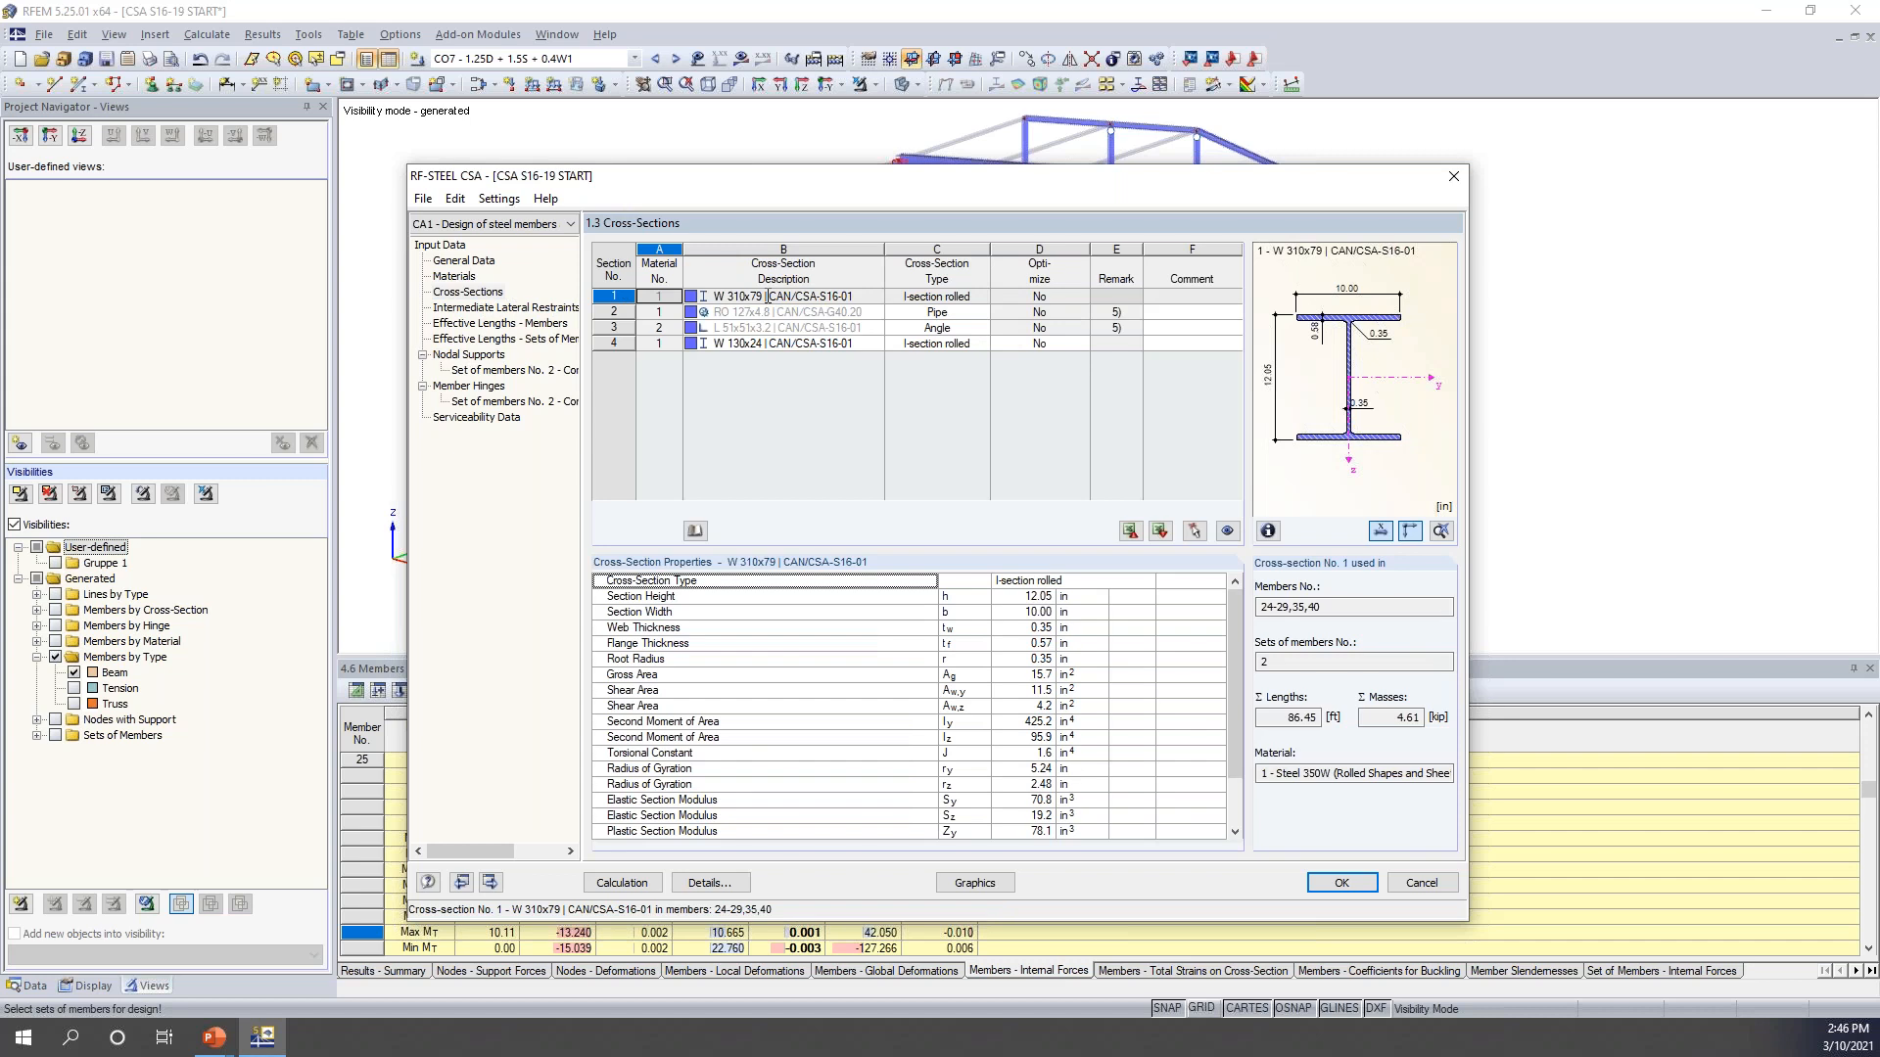
left_click_drag(798, 177, 791, 469)
left_click(778, 587)
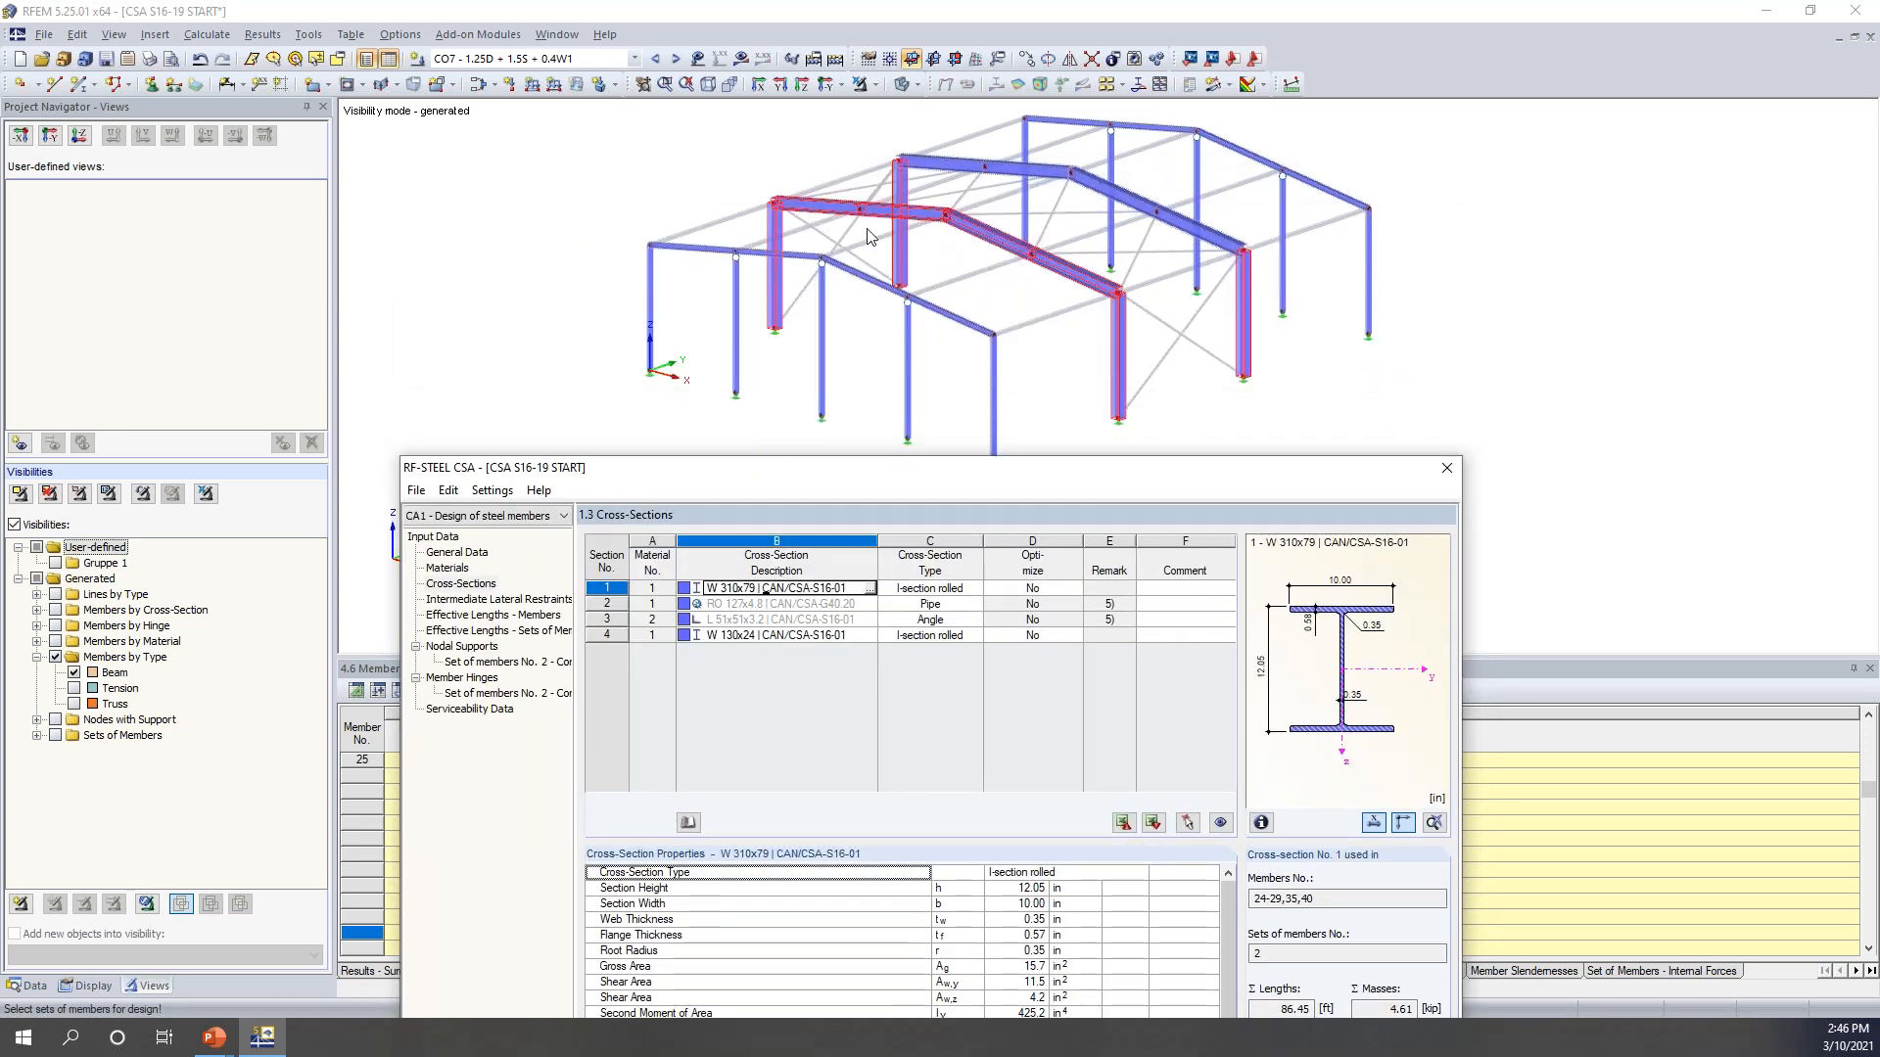
left_click(801, 636)
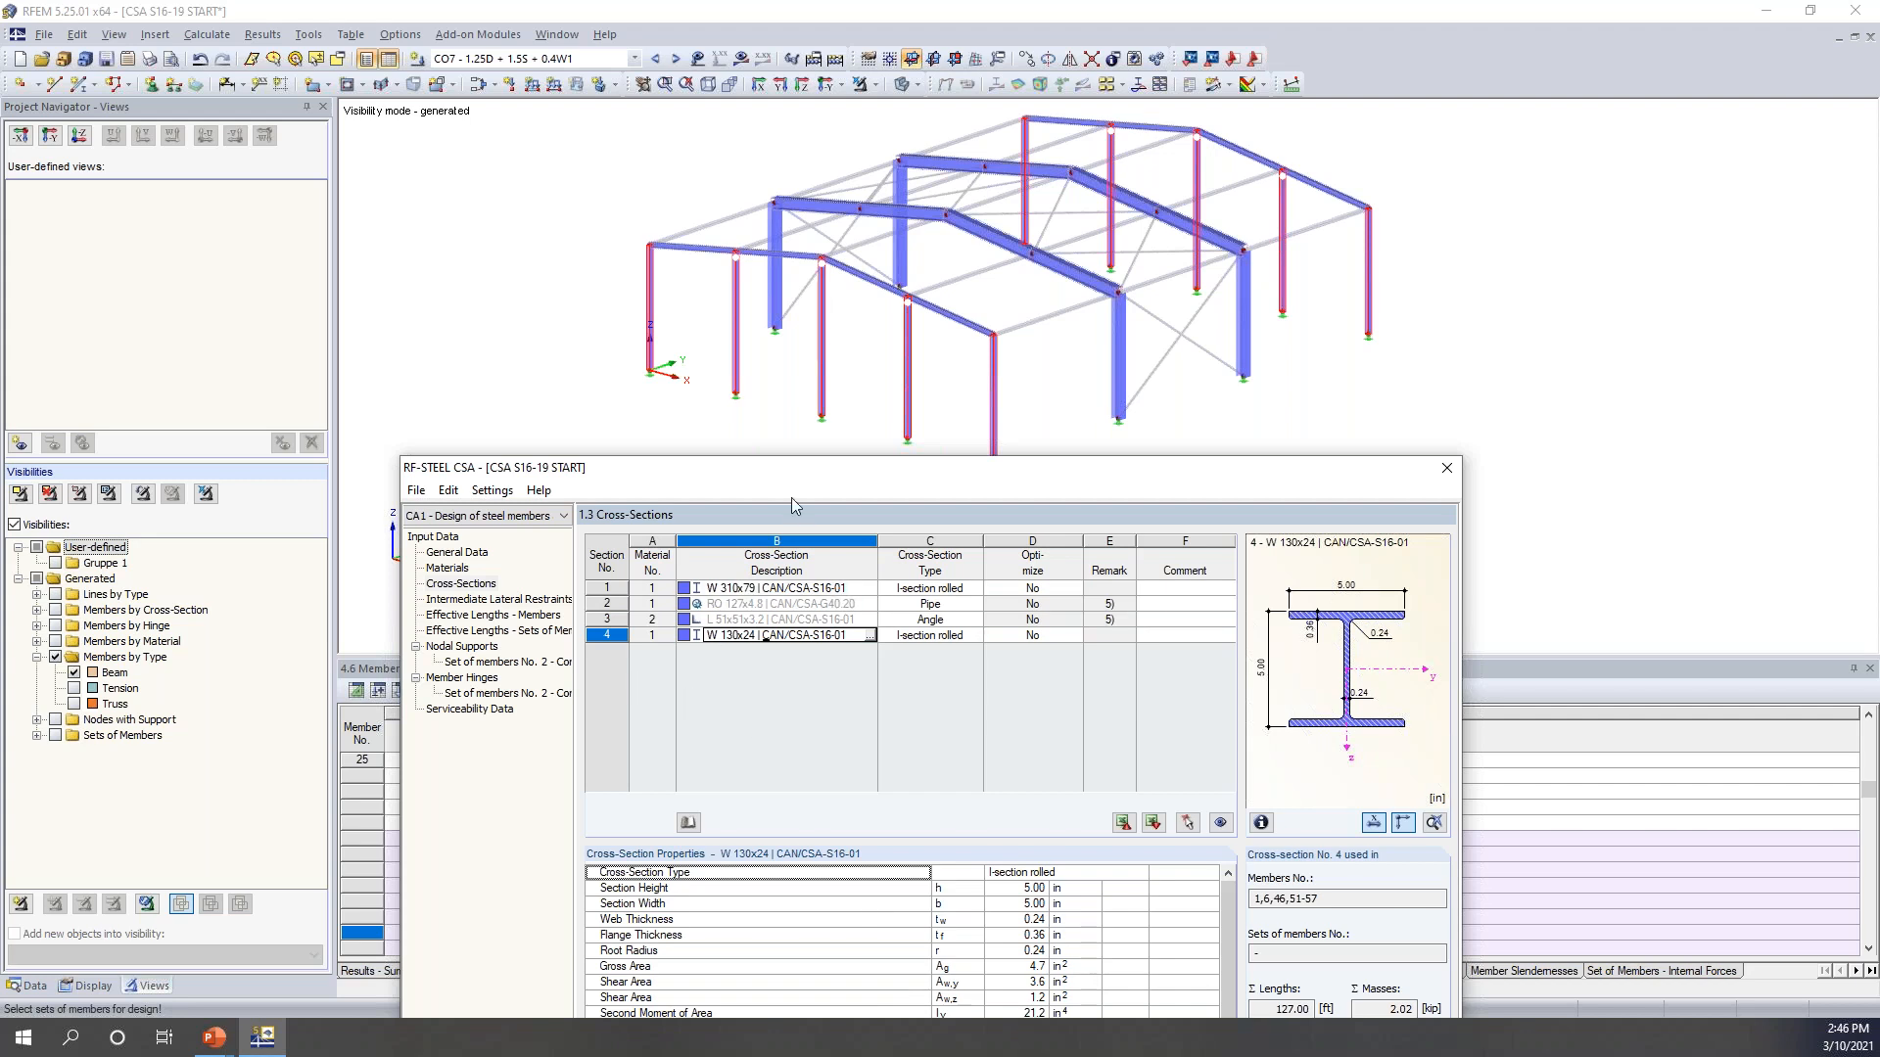
left_click_drag(807, 477, 858, 137)
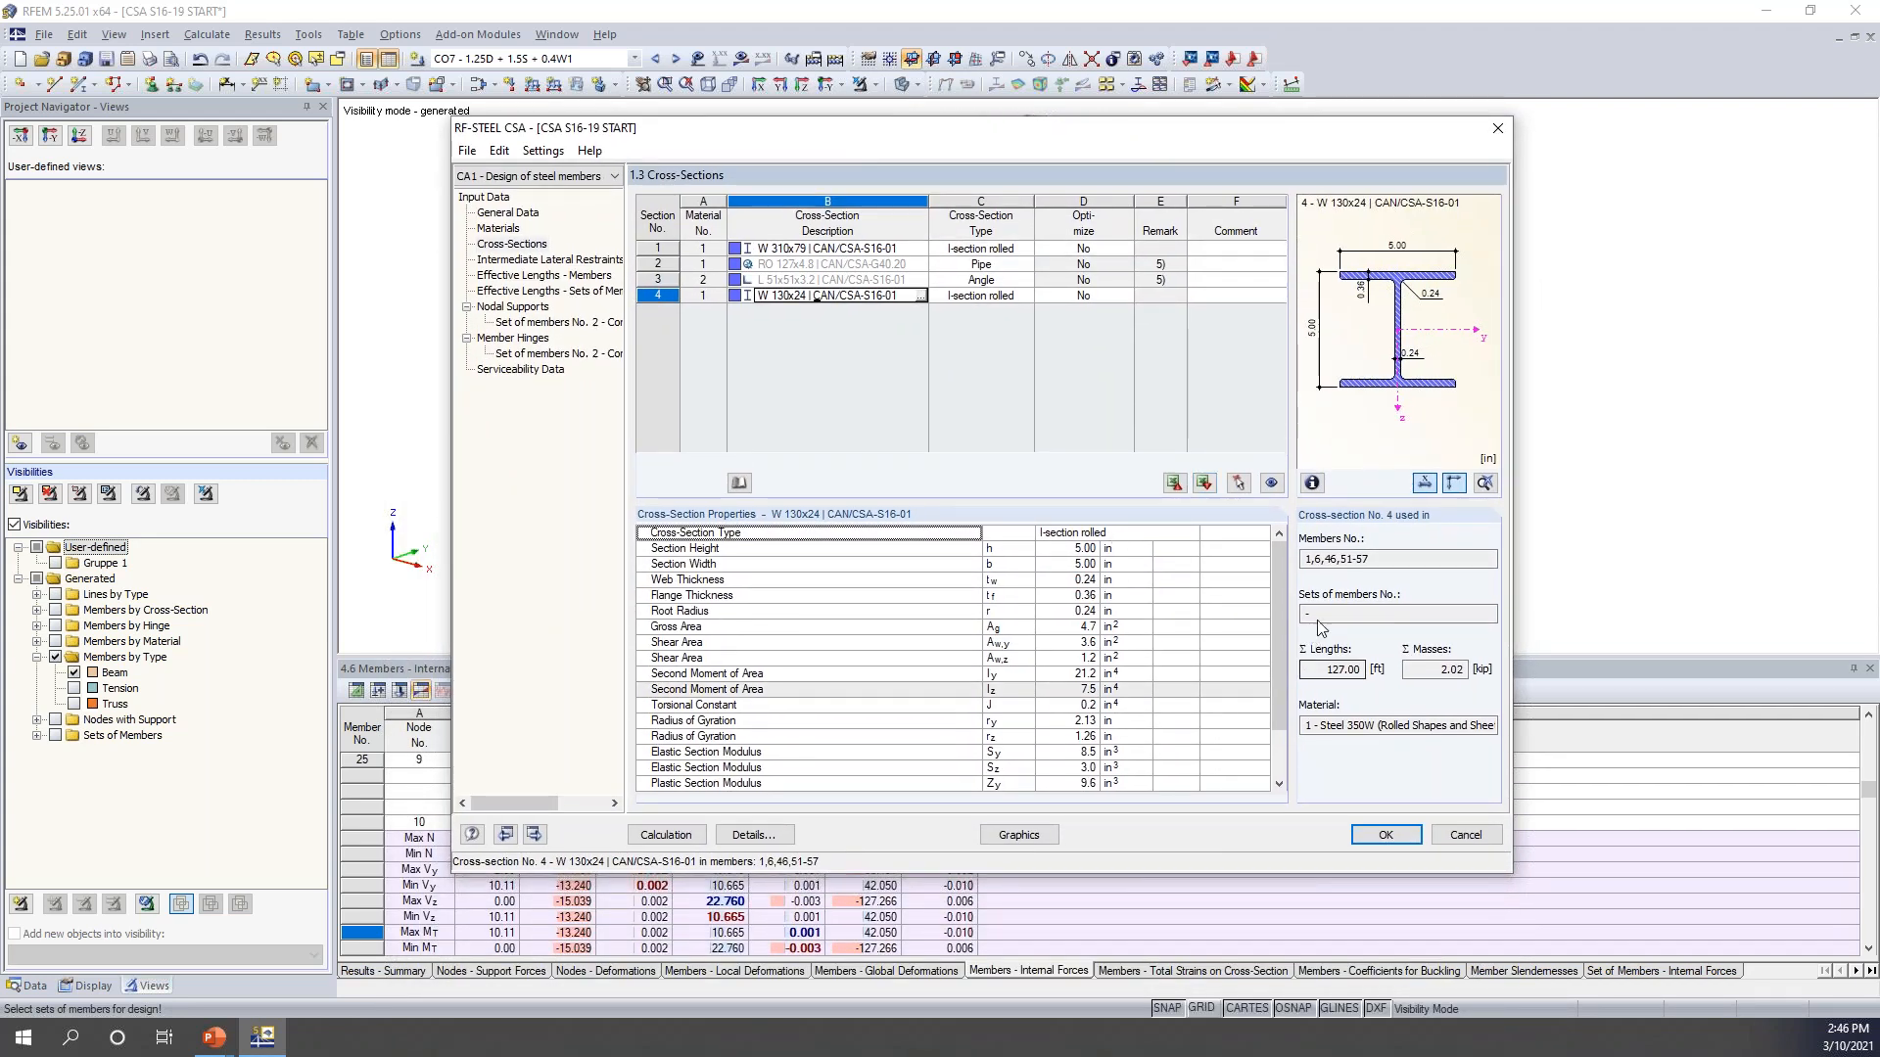
mouse_move(1281, 567)
left_mouse_down()
mouse_move(1279, 583)
mouse_move(1277, 560)
left_mouse_up()
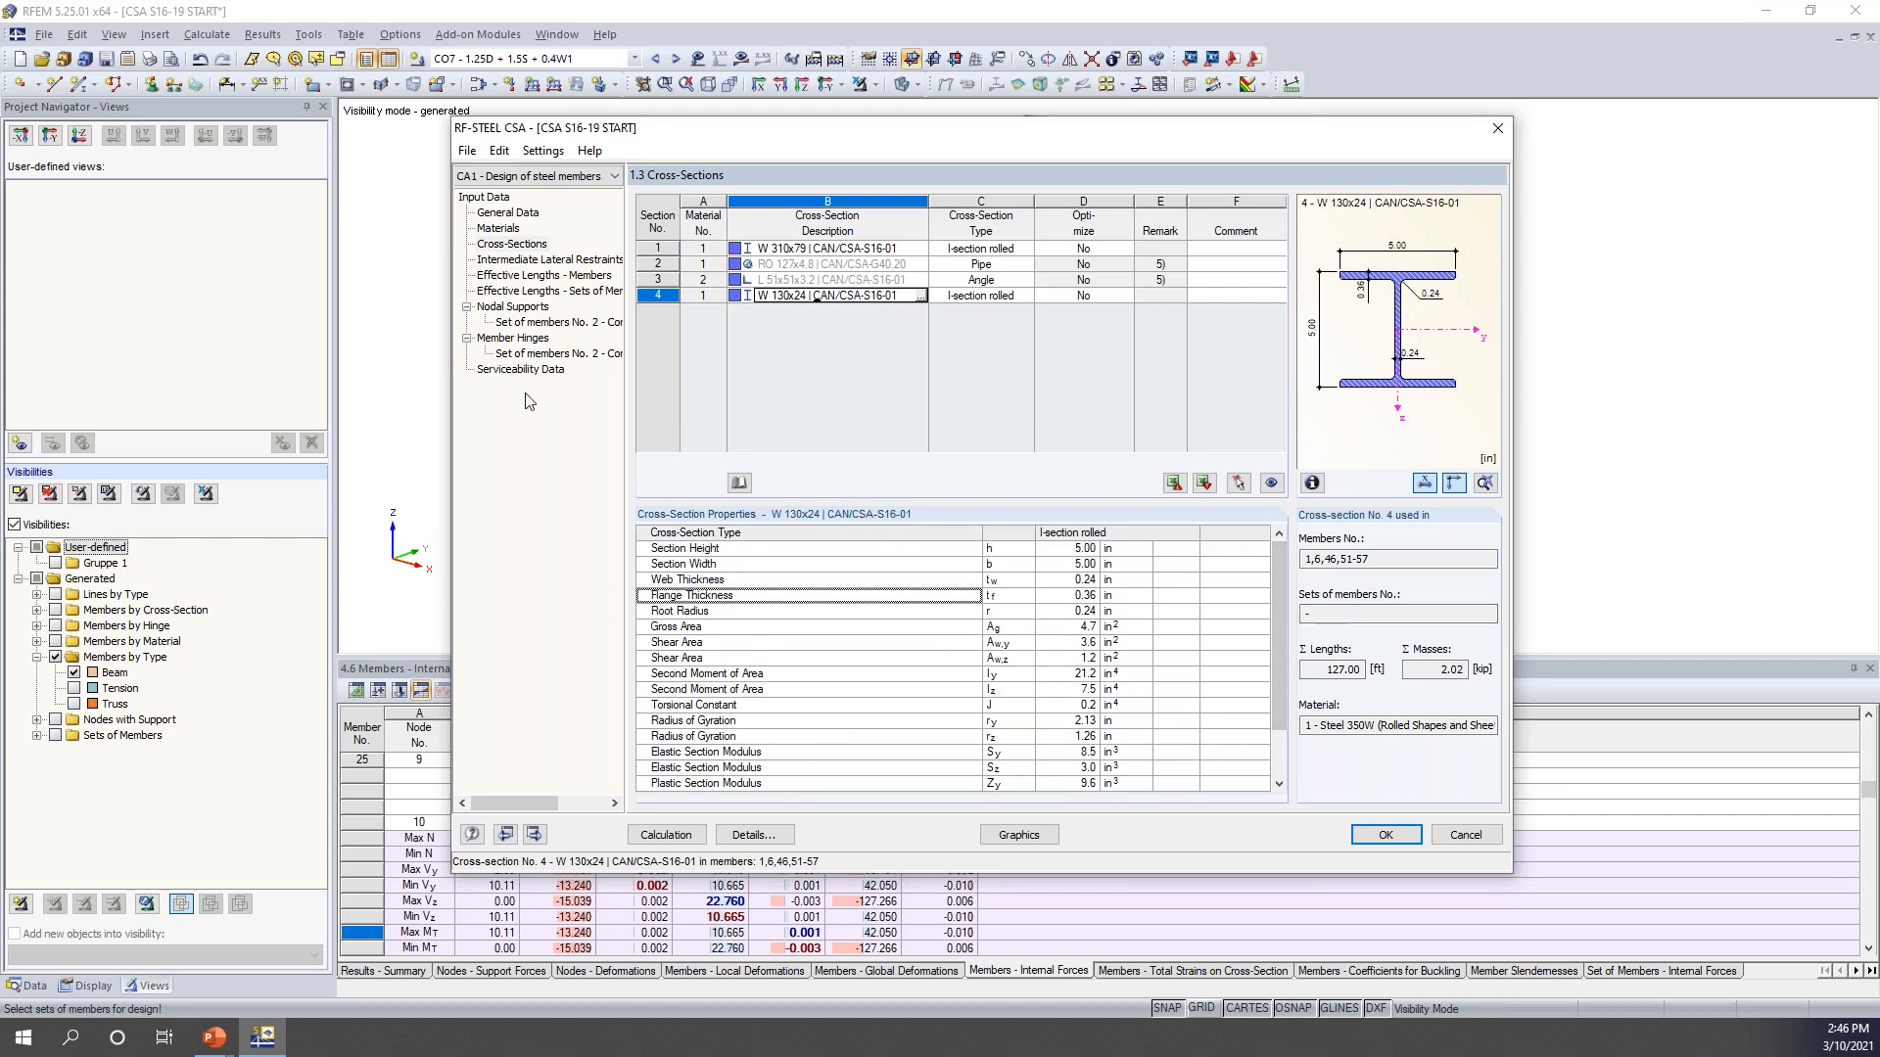
- Try intermediate lateral restraints on members 1 and 6, raising the number of restraints on member 1 to 4
left_click(509, 260)
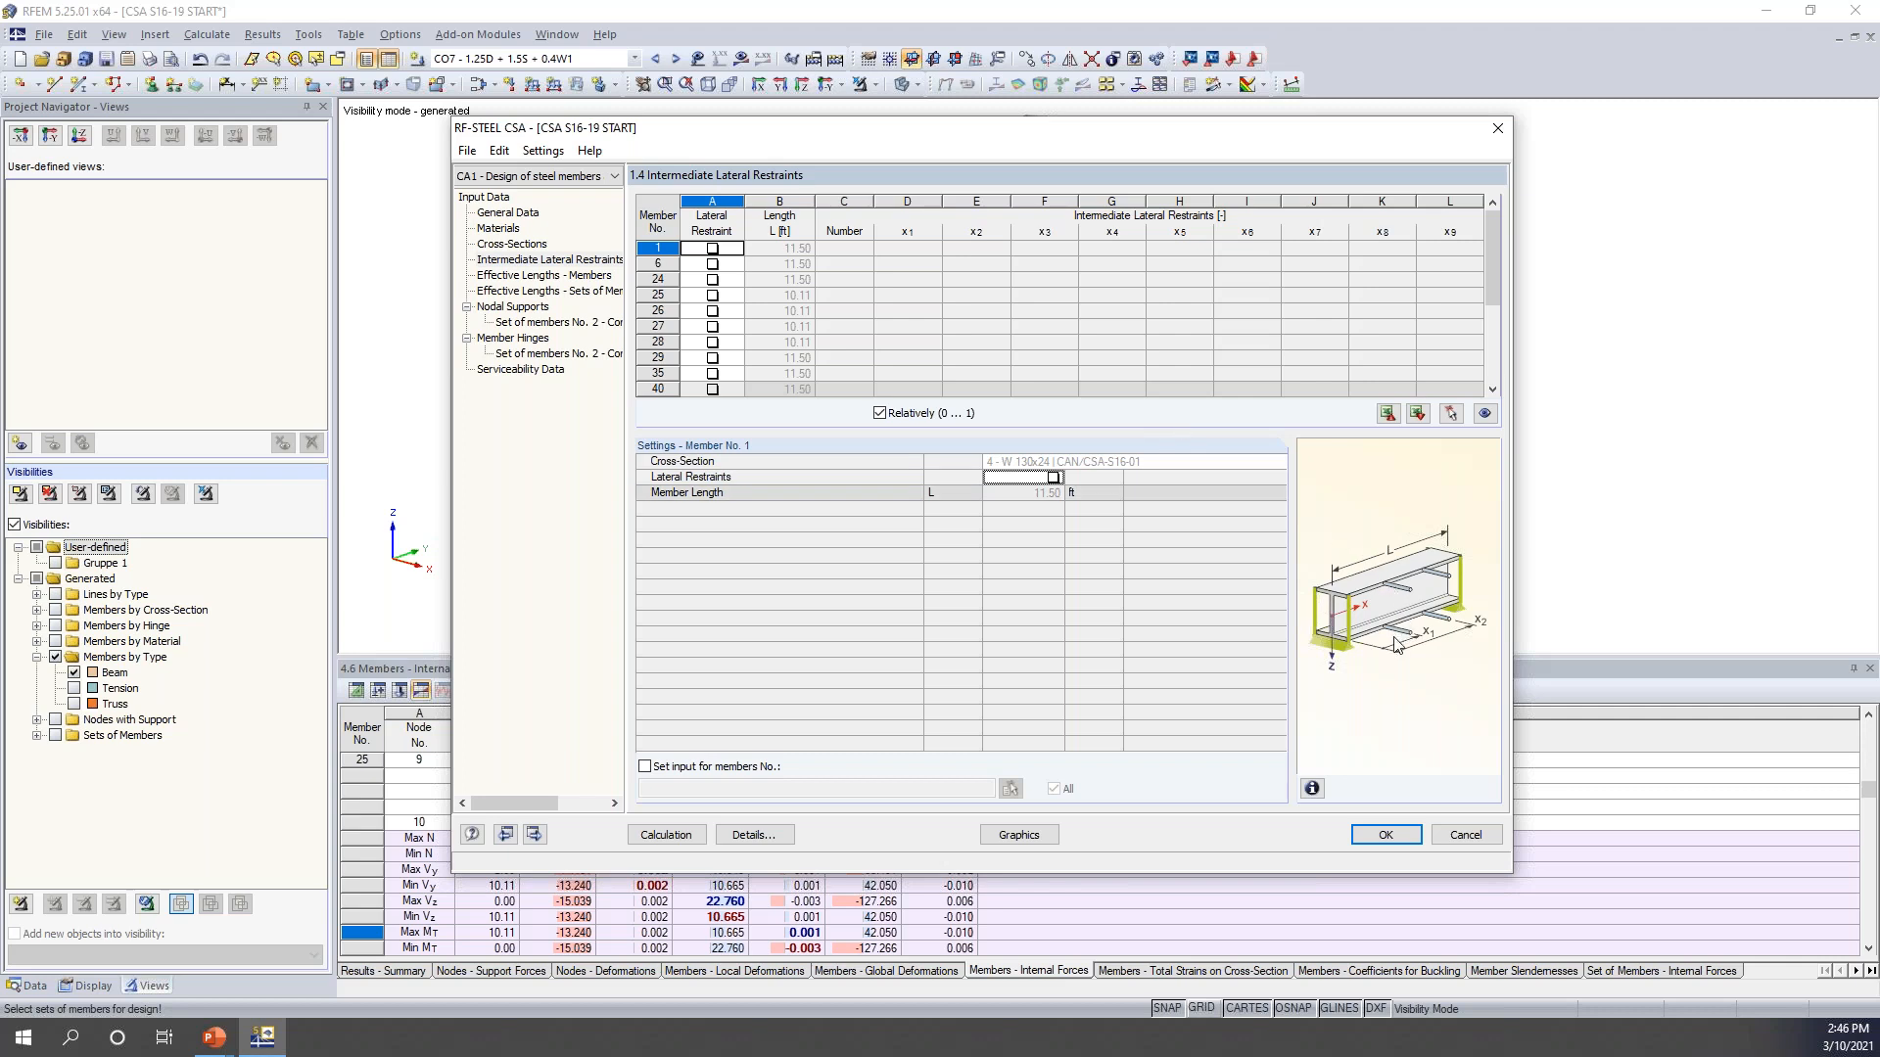
left_click(713, 249)
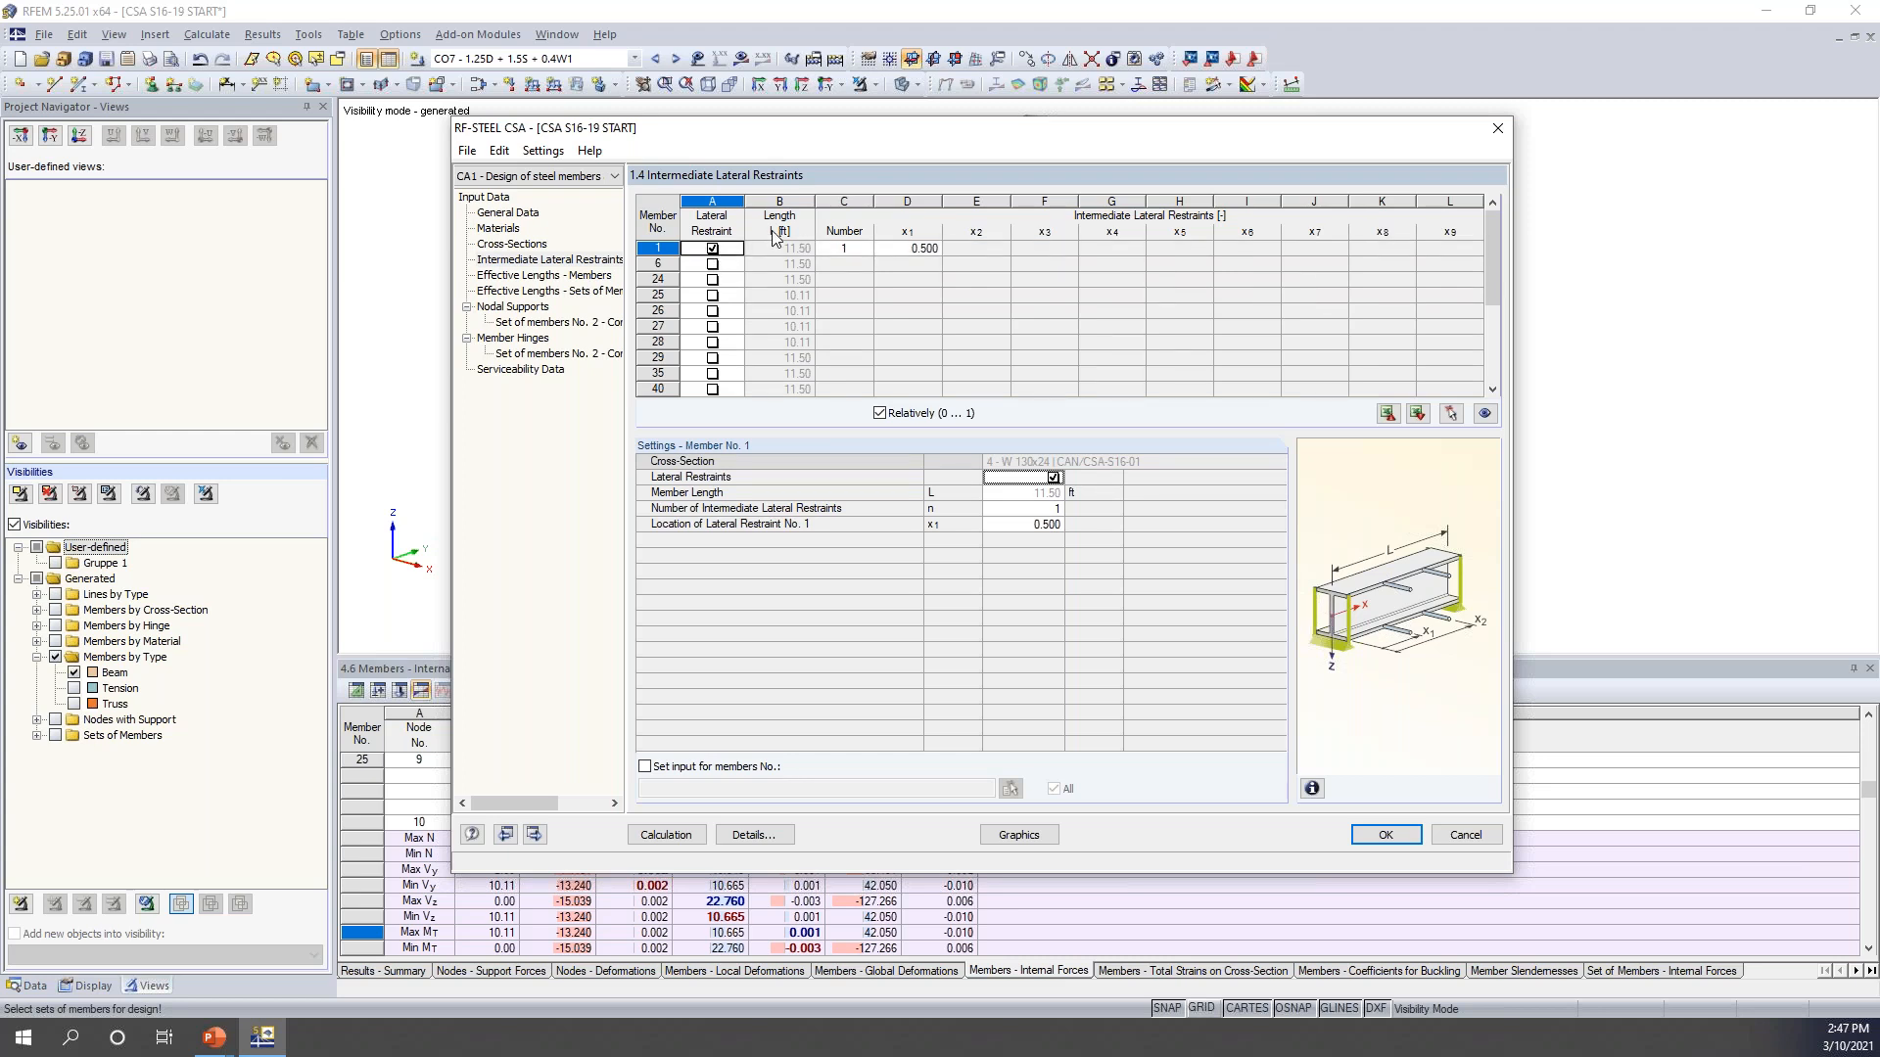
left_click_drag(861, 132, 810, 467)
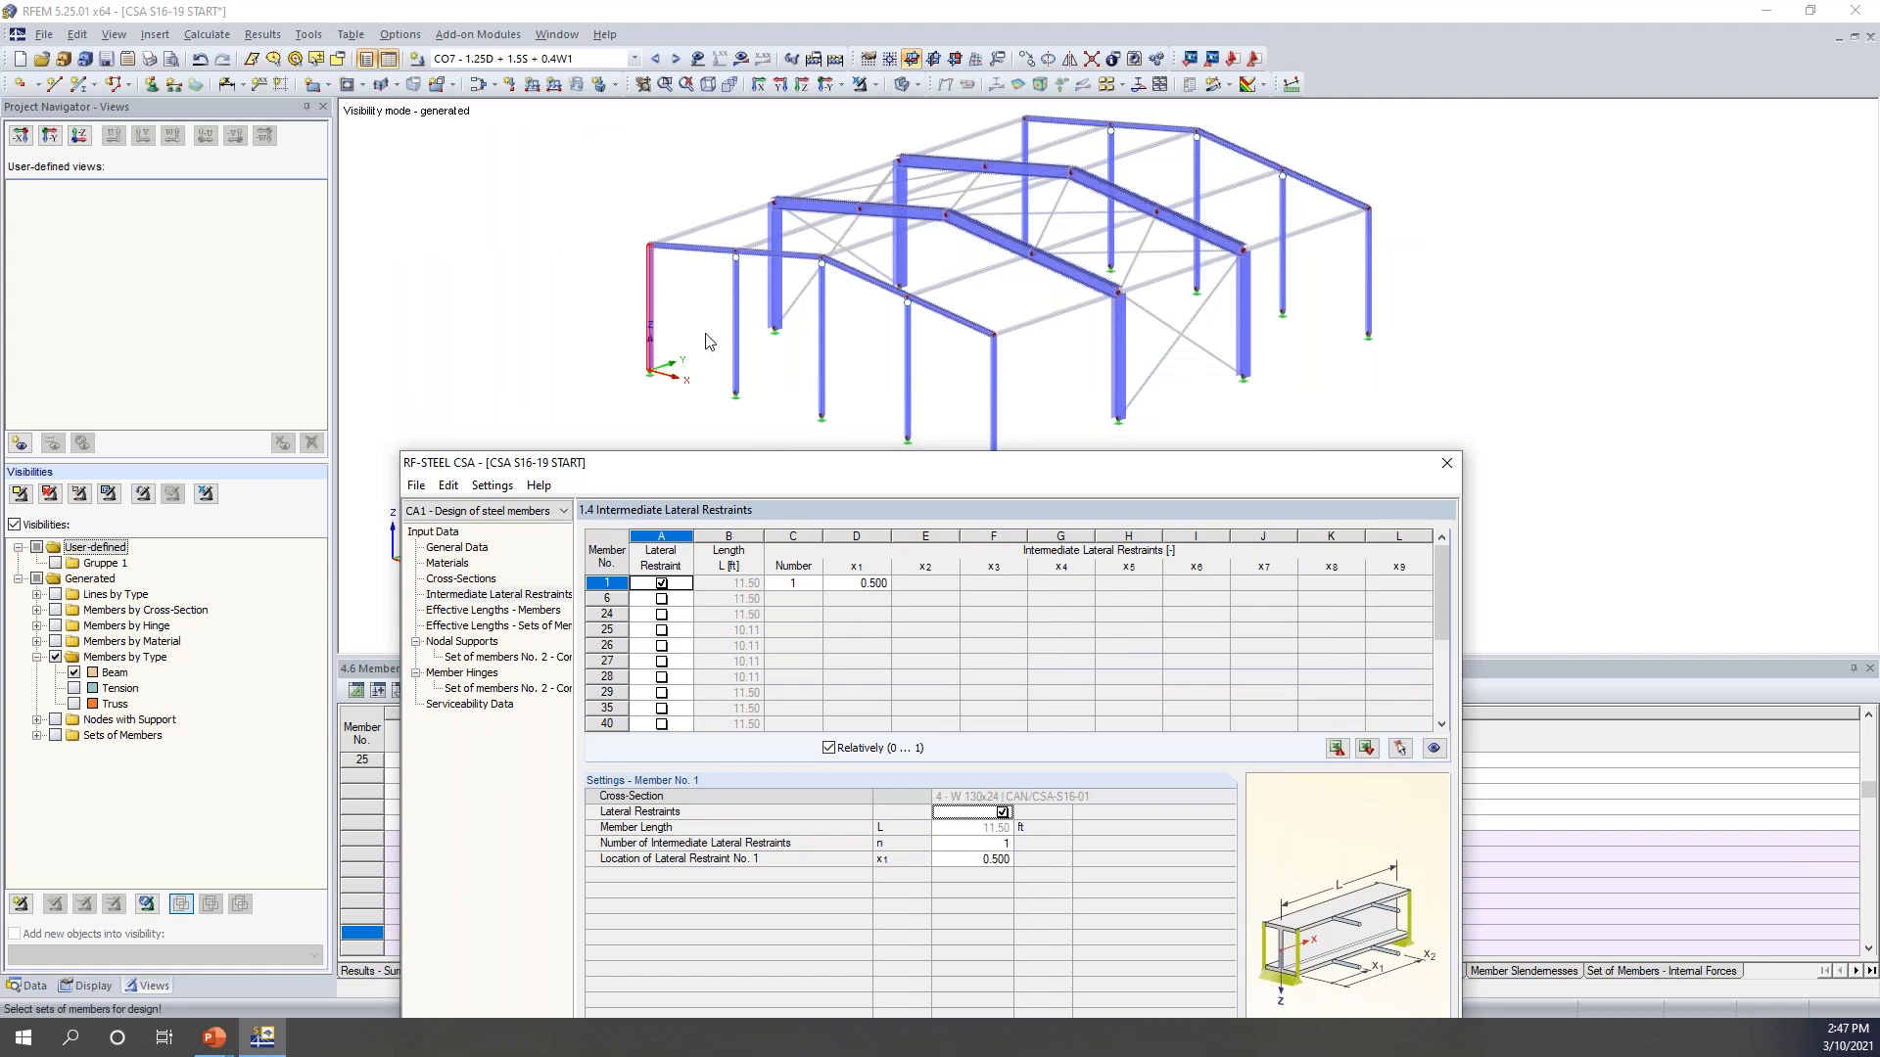
left_click(661, 599)
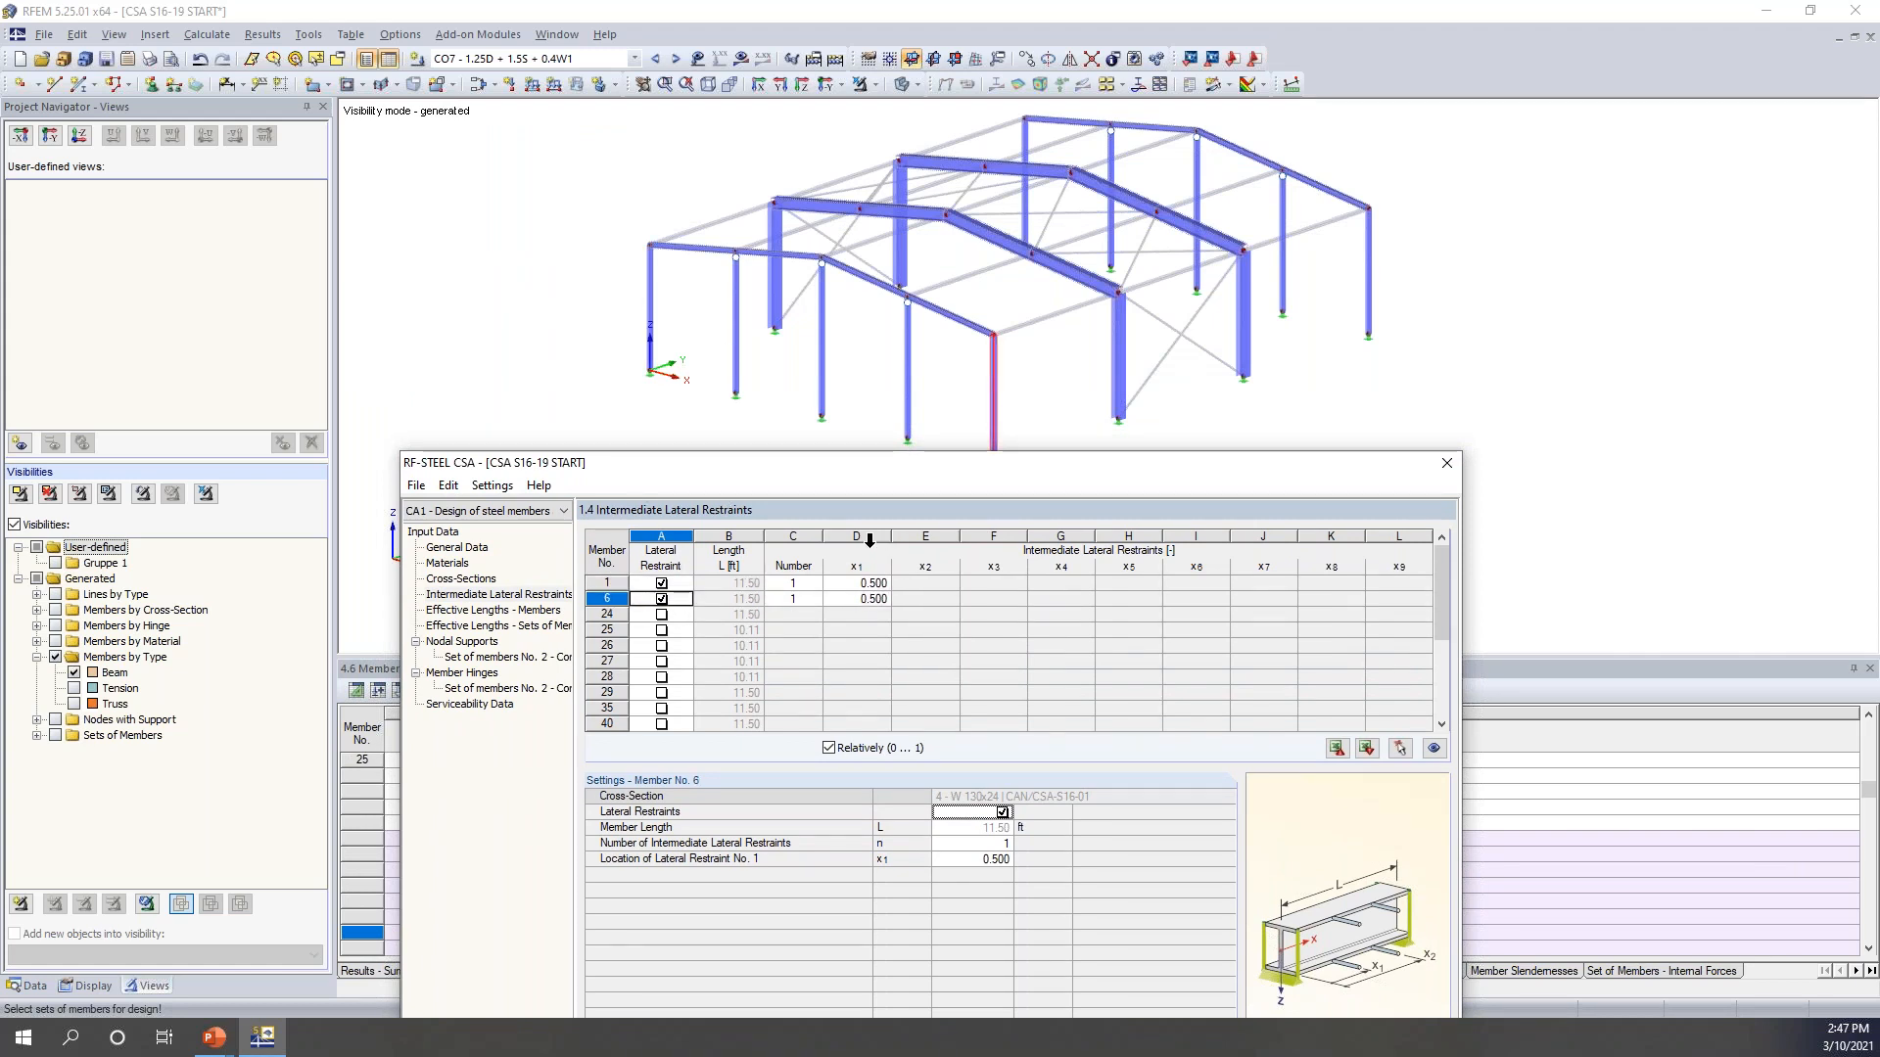
left_click(793, 583)
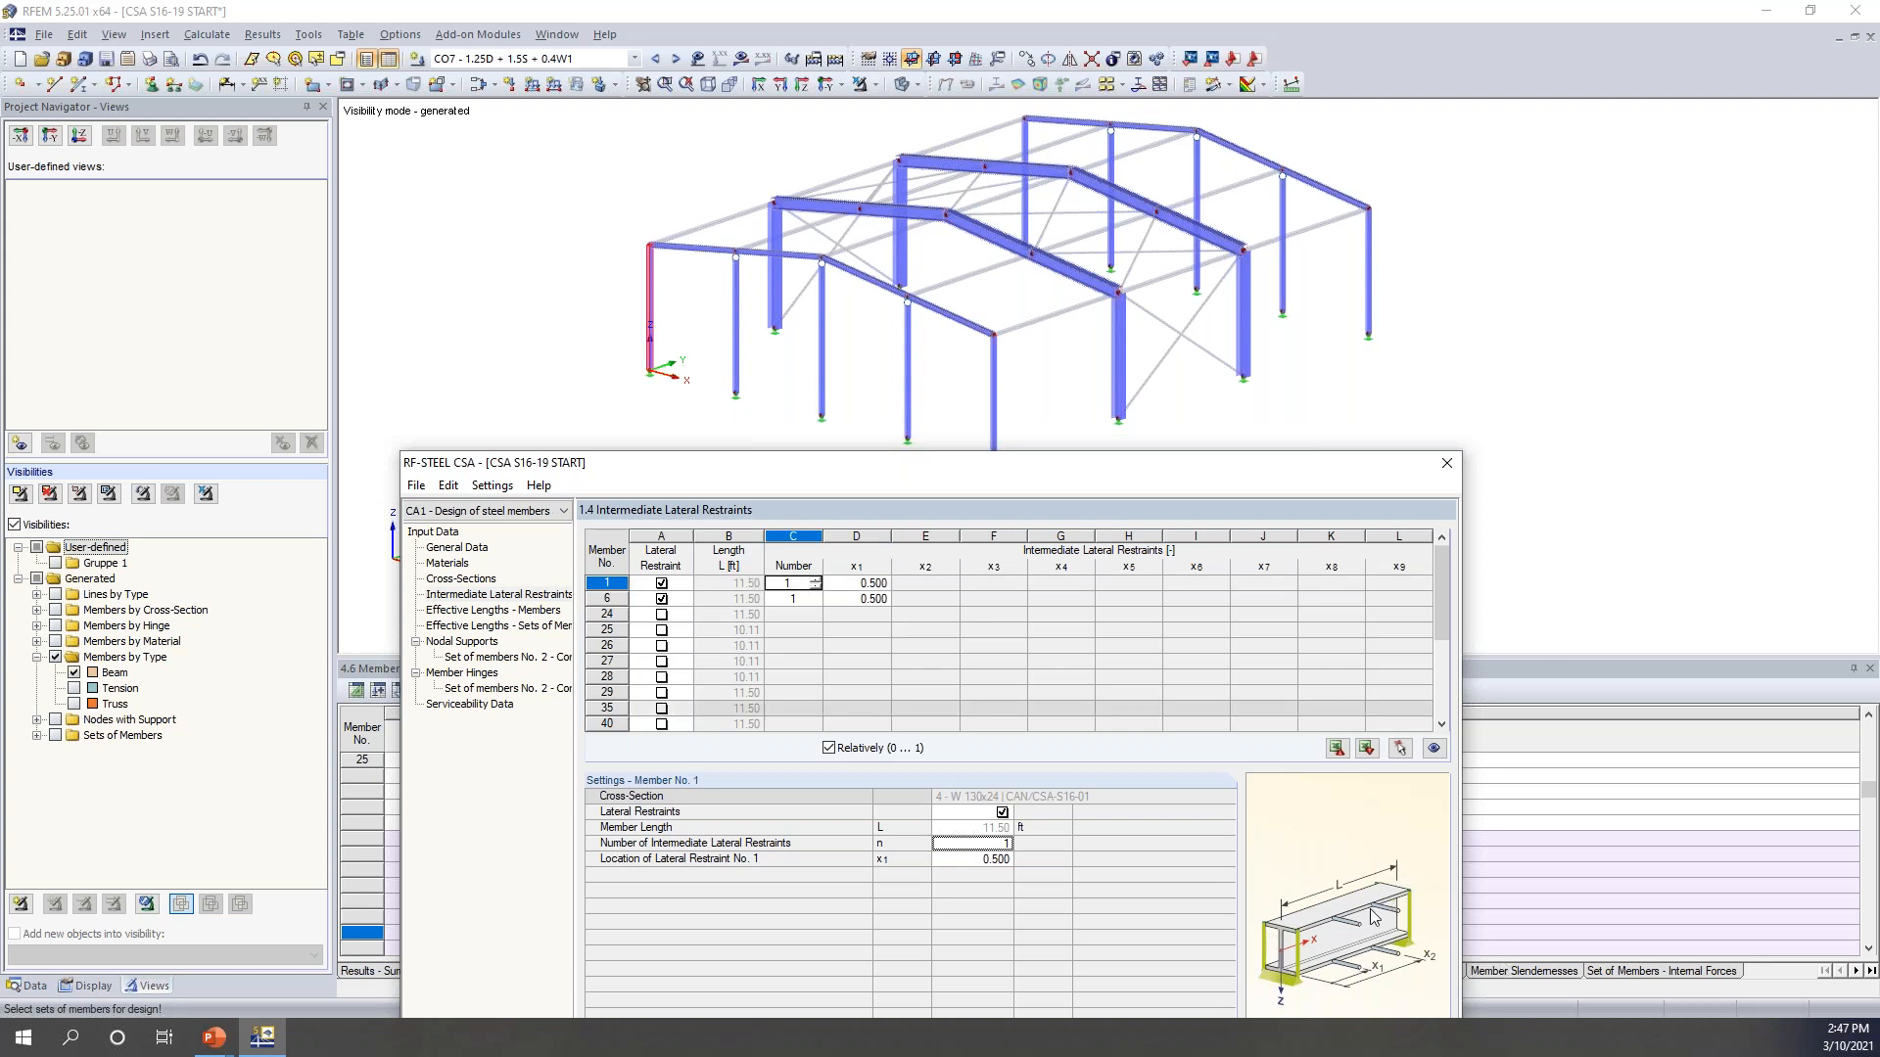
left_click(816, 581)
left_click(817, 581)
left_click(817, 580)
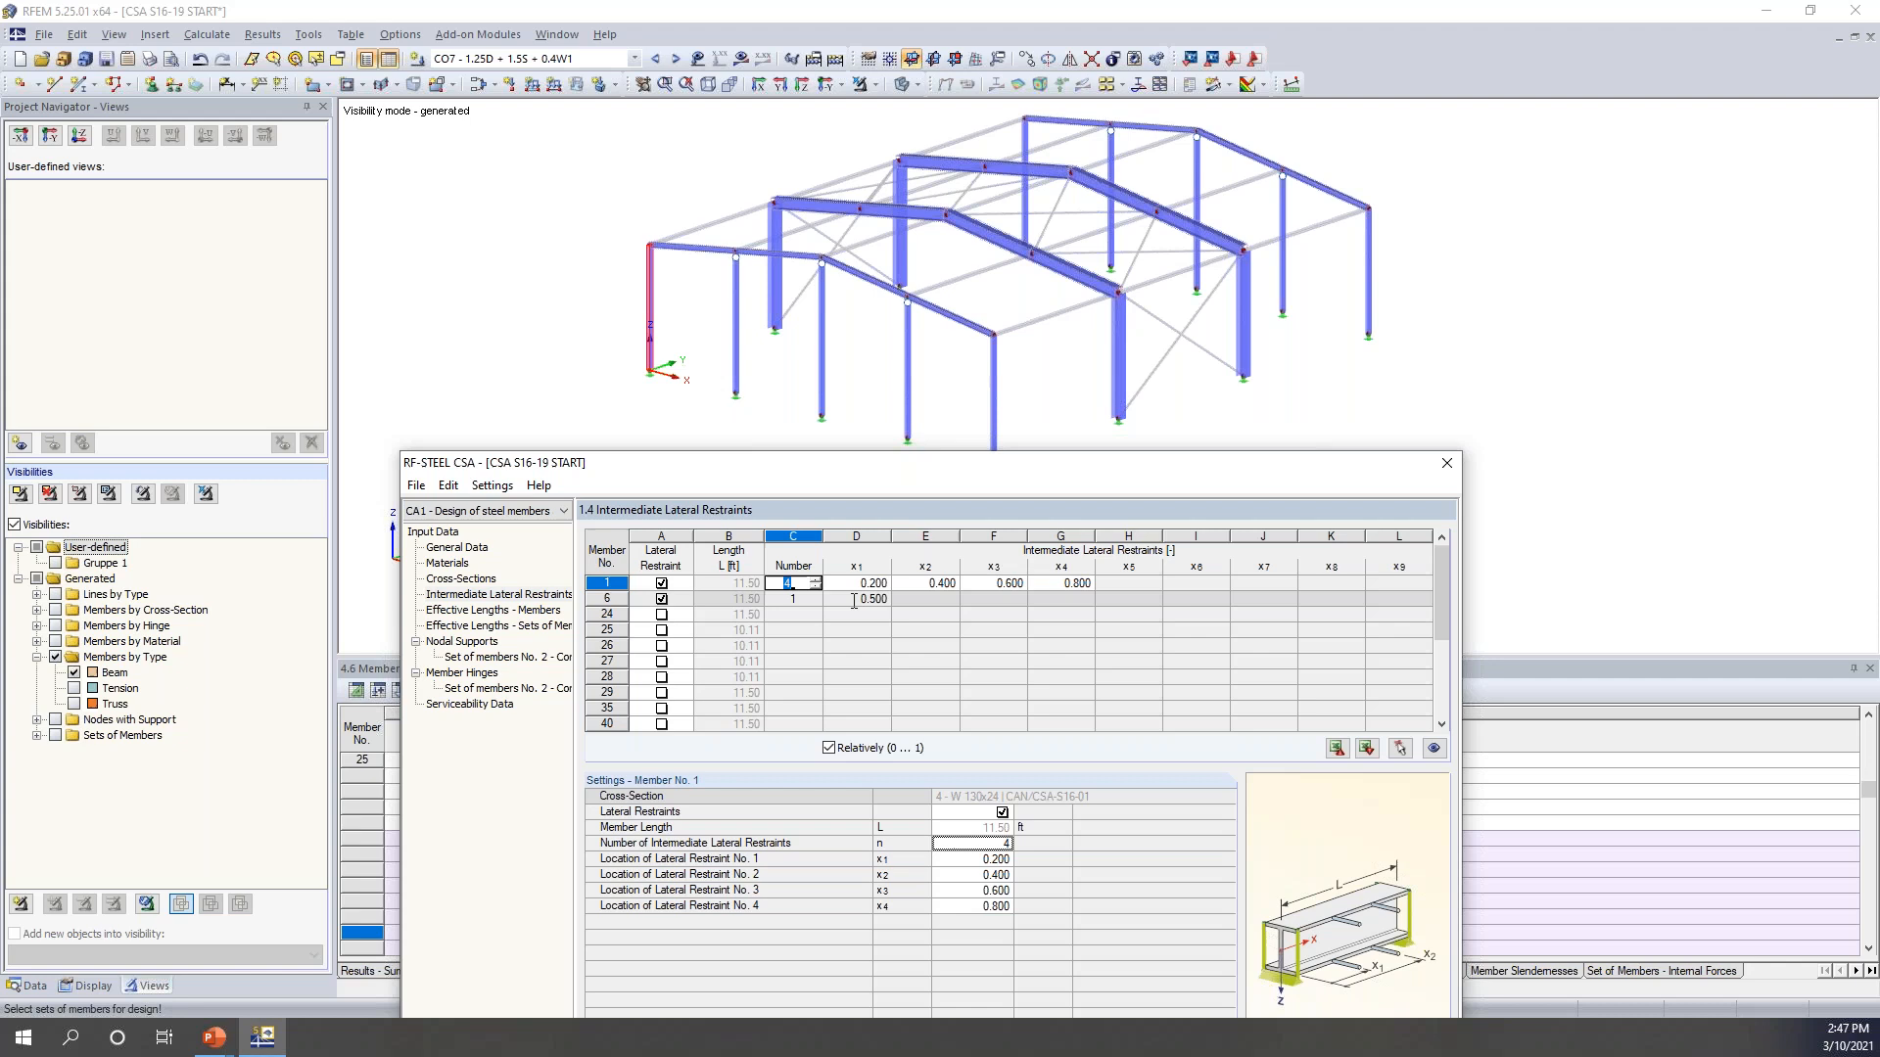
- Remove the intermediate lateral restraints from members 1 and 6
left_click_drag(1067, 473, 1127, 143)
left_click(721, 252)
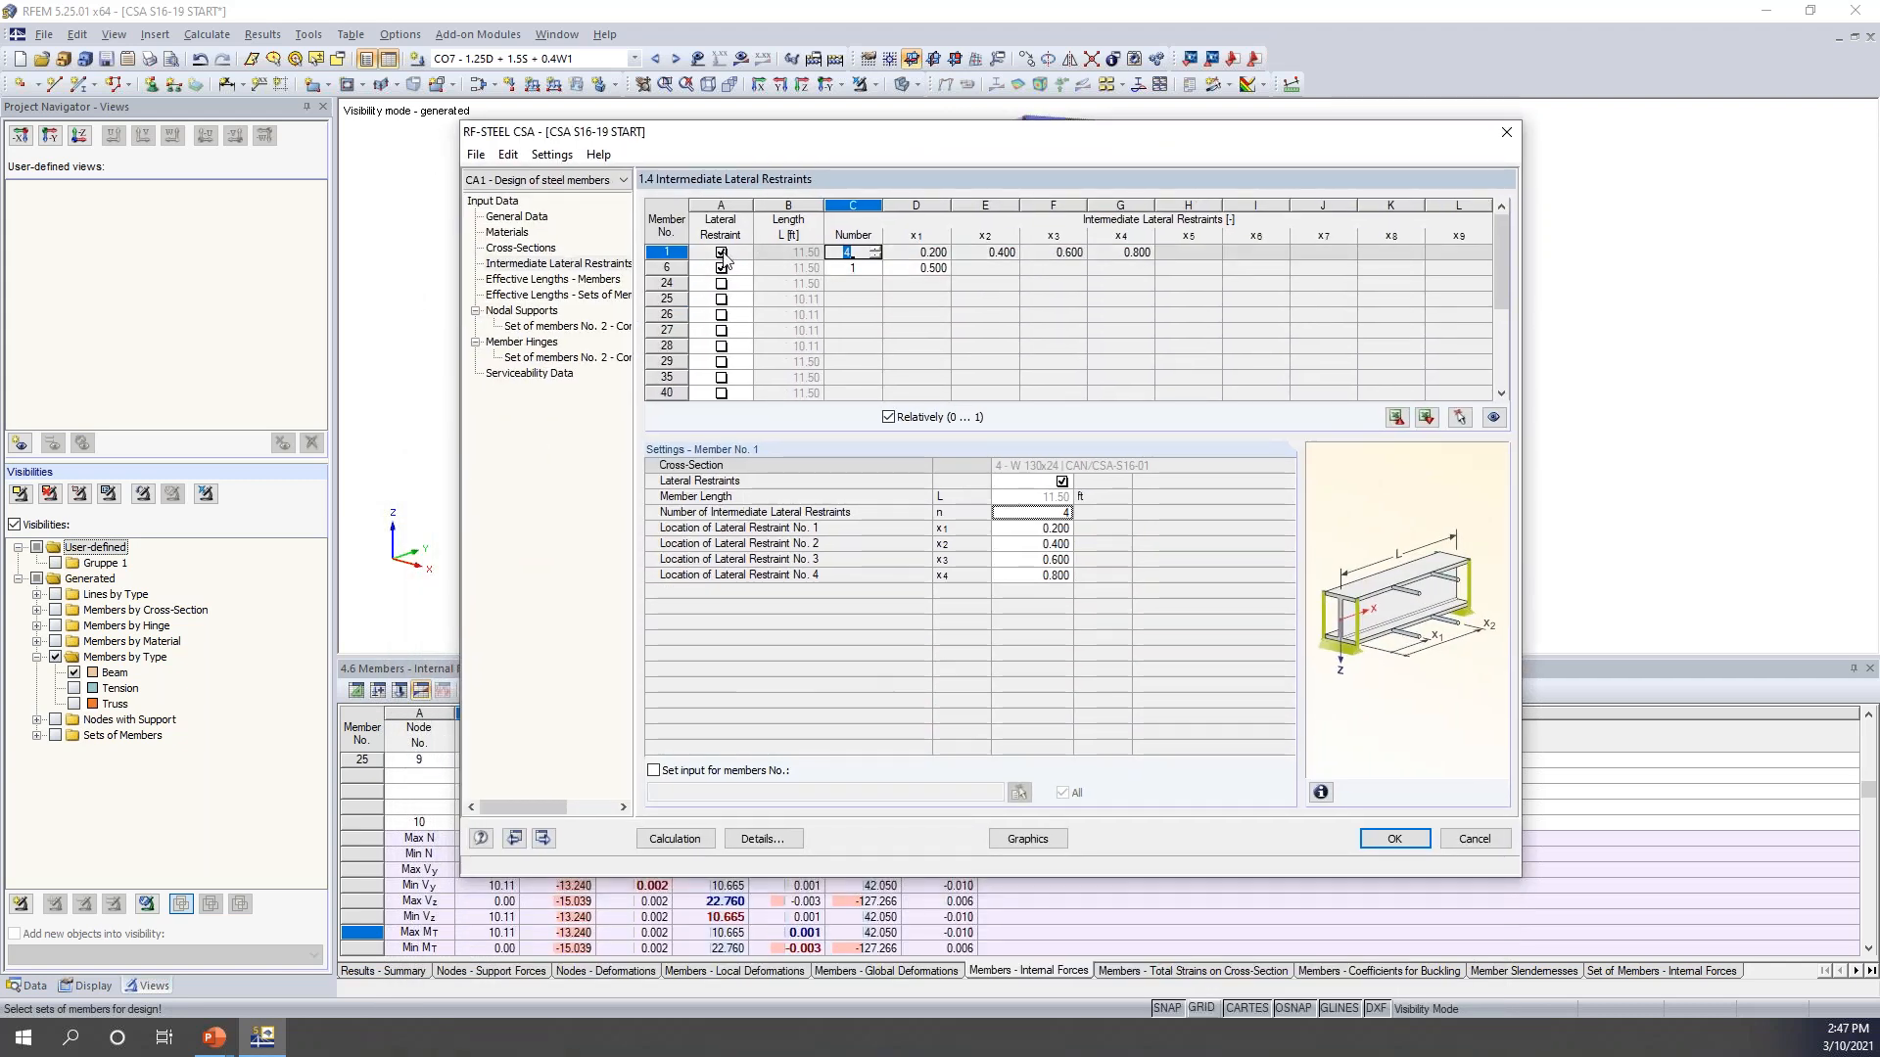
left_click(720, 251)
left_click(721, 267)
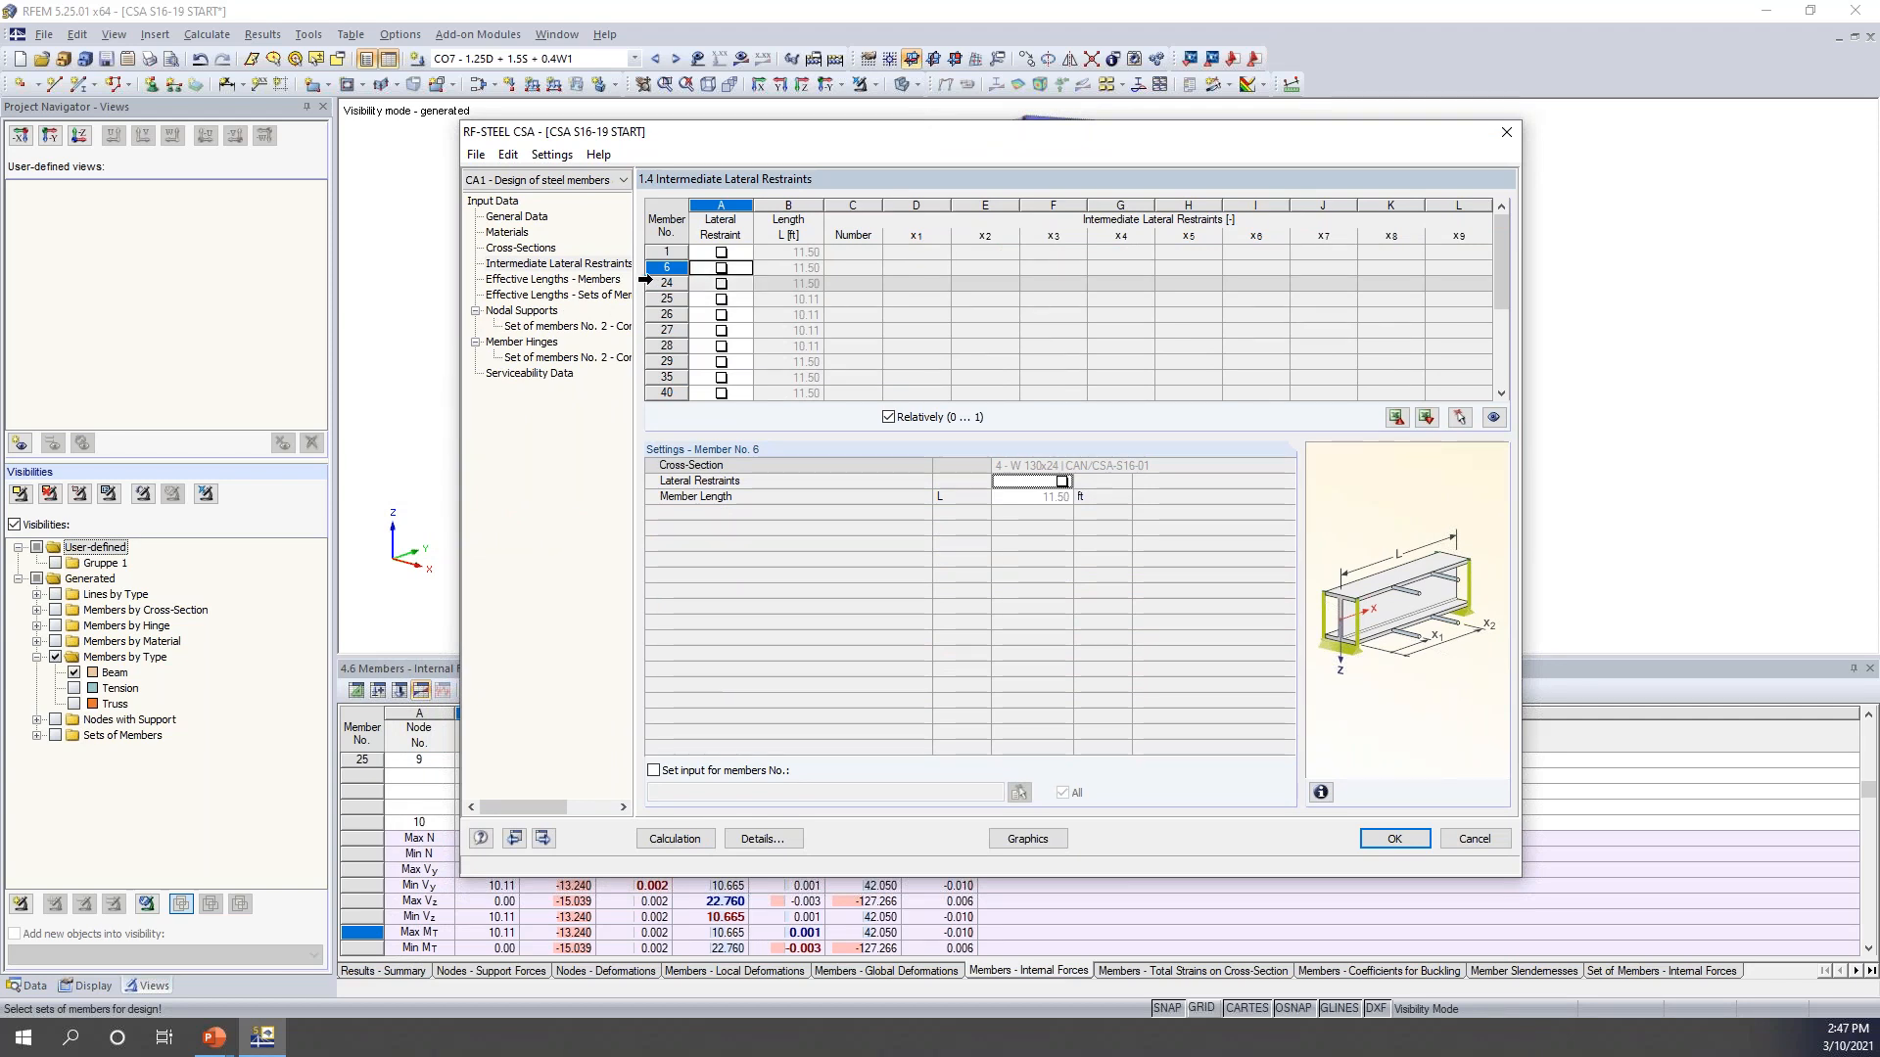
- Open the effective lengths for members and locate members 1 and 6 in the model
left_click(609, 281)
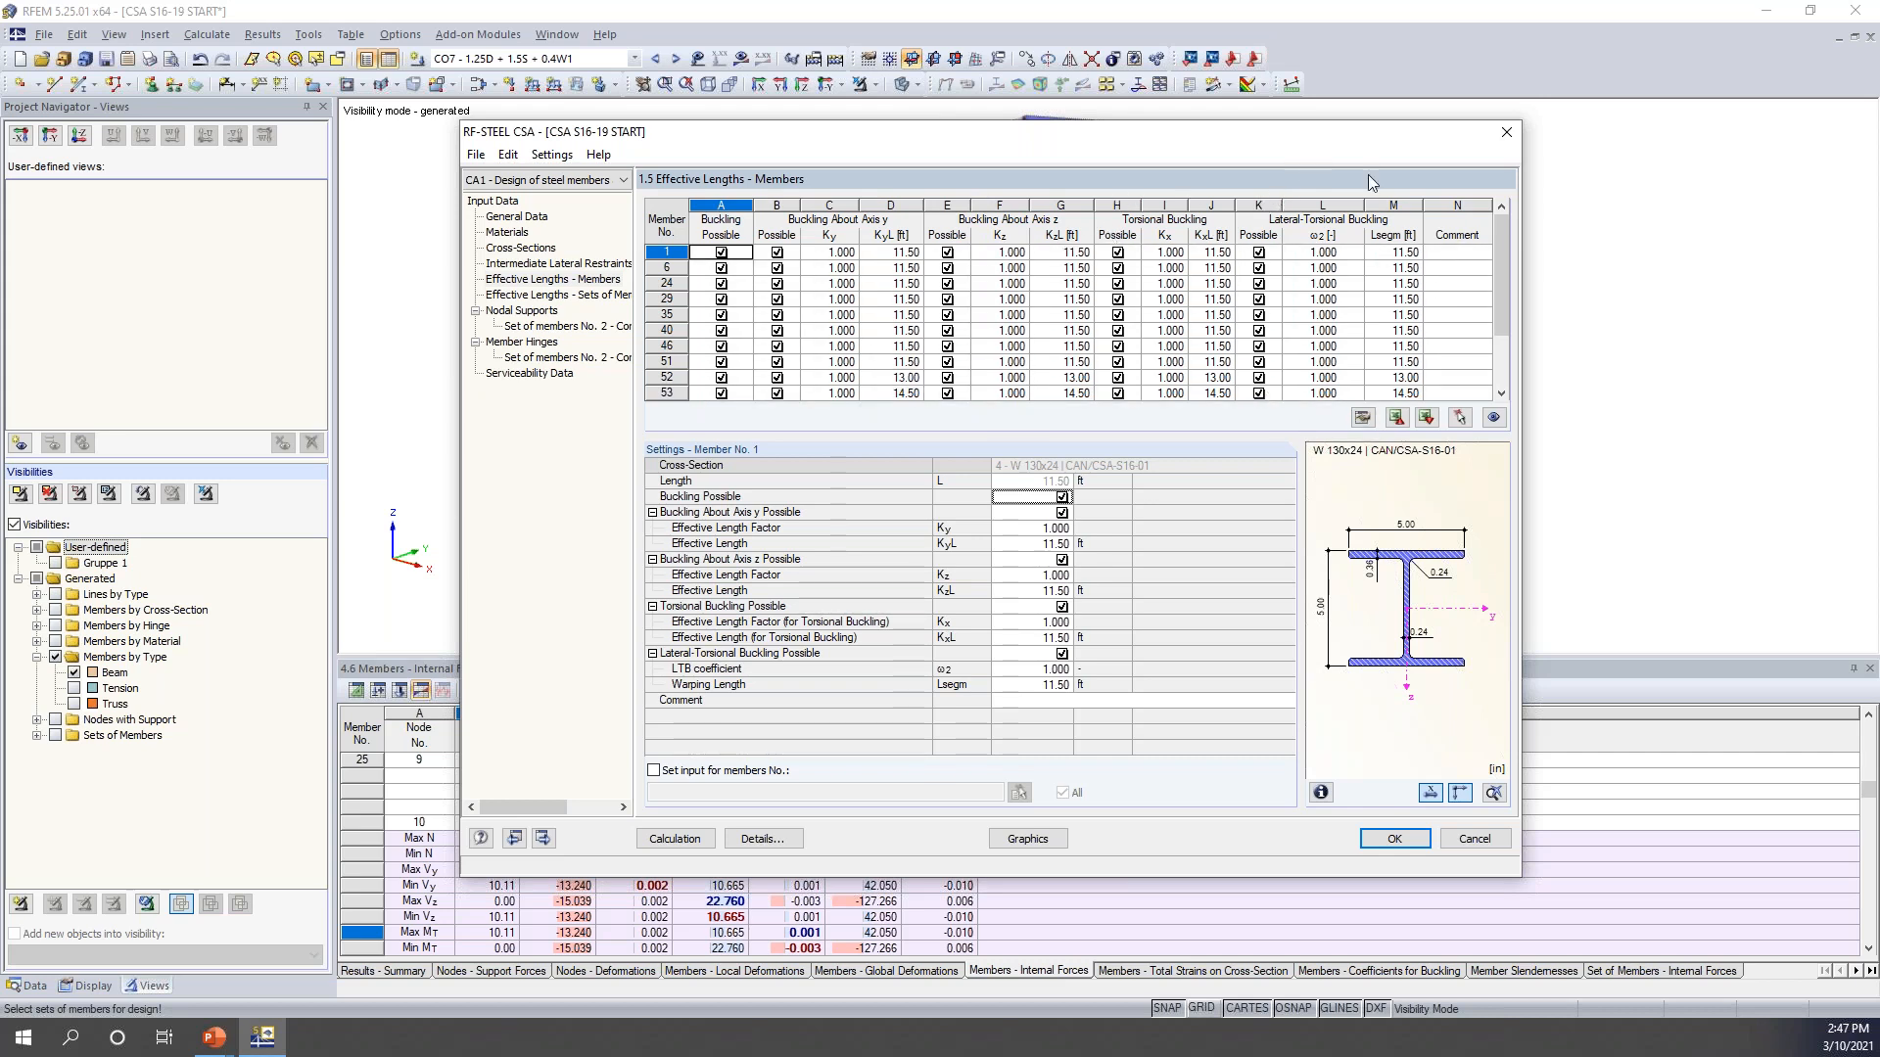
left_click_drag(1270, 147, 1222, 455)
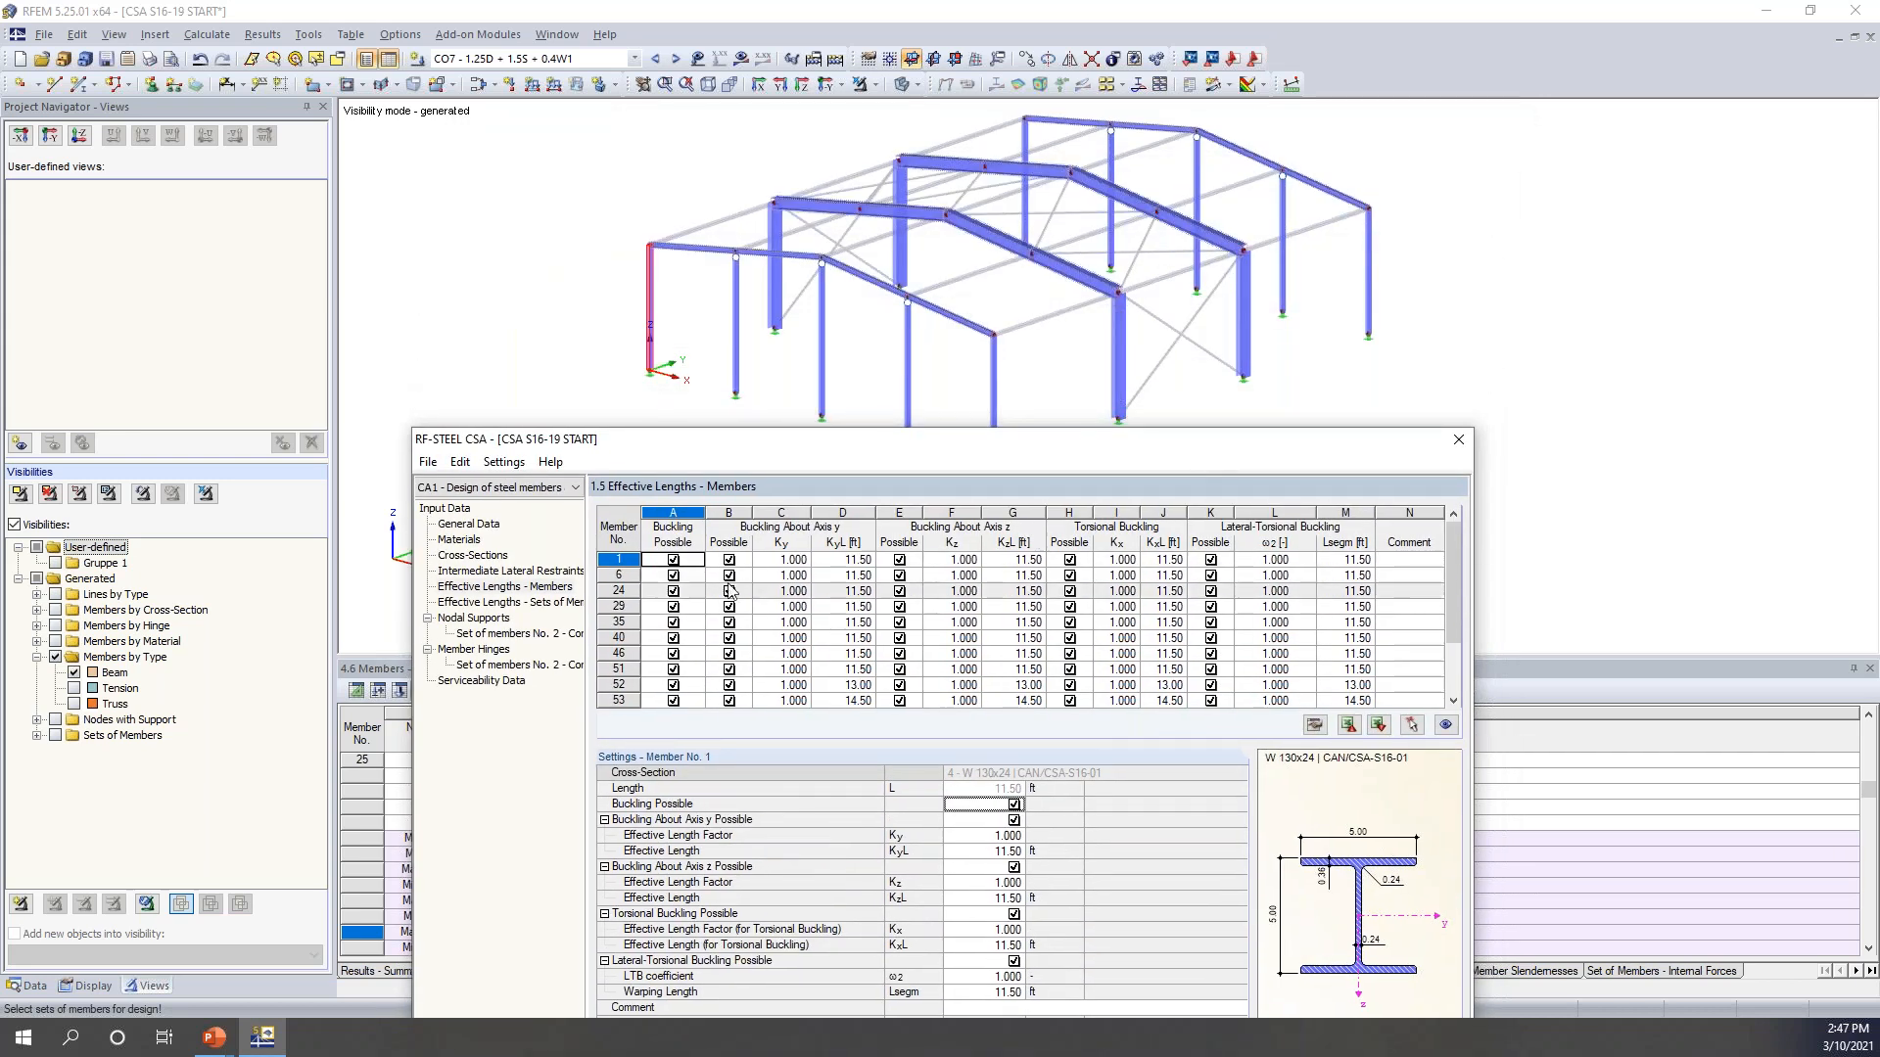
left_click(765, 563)
left_click(767, 573)
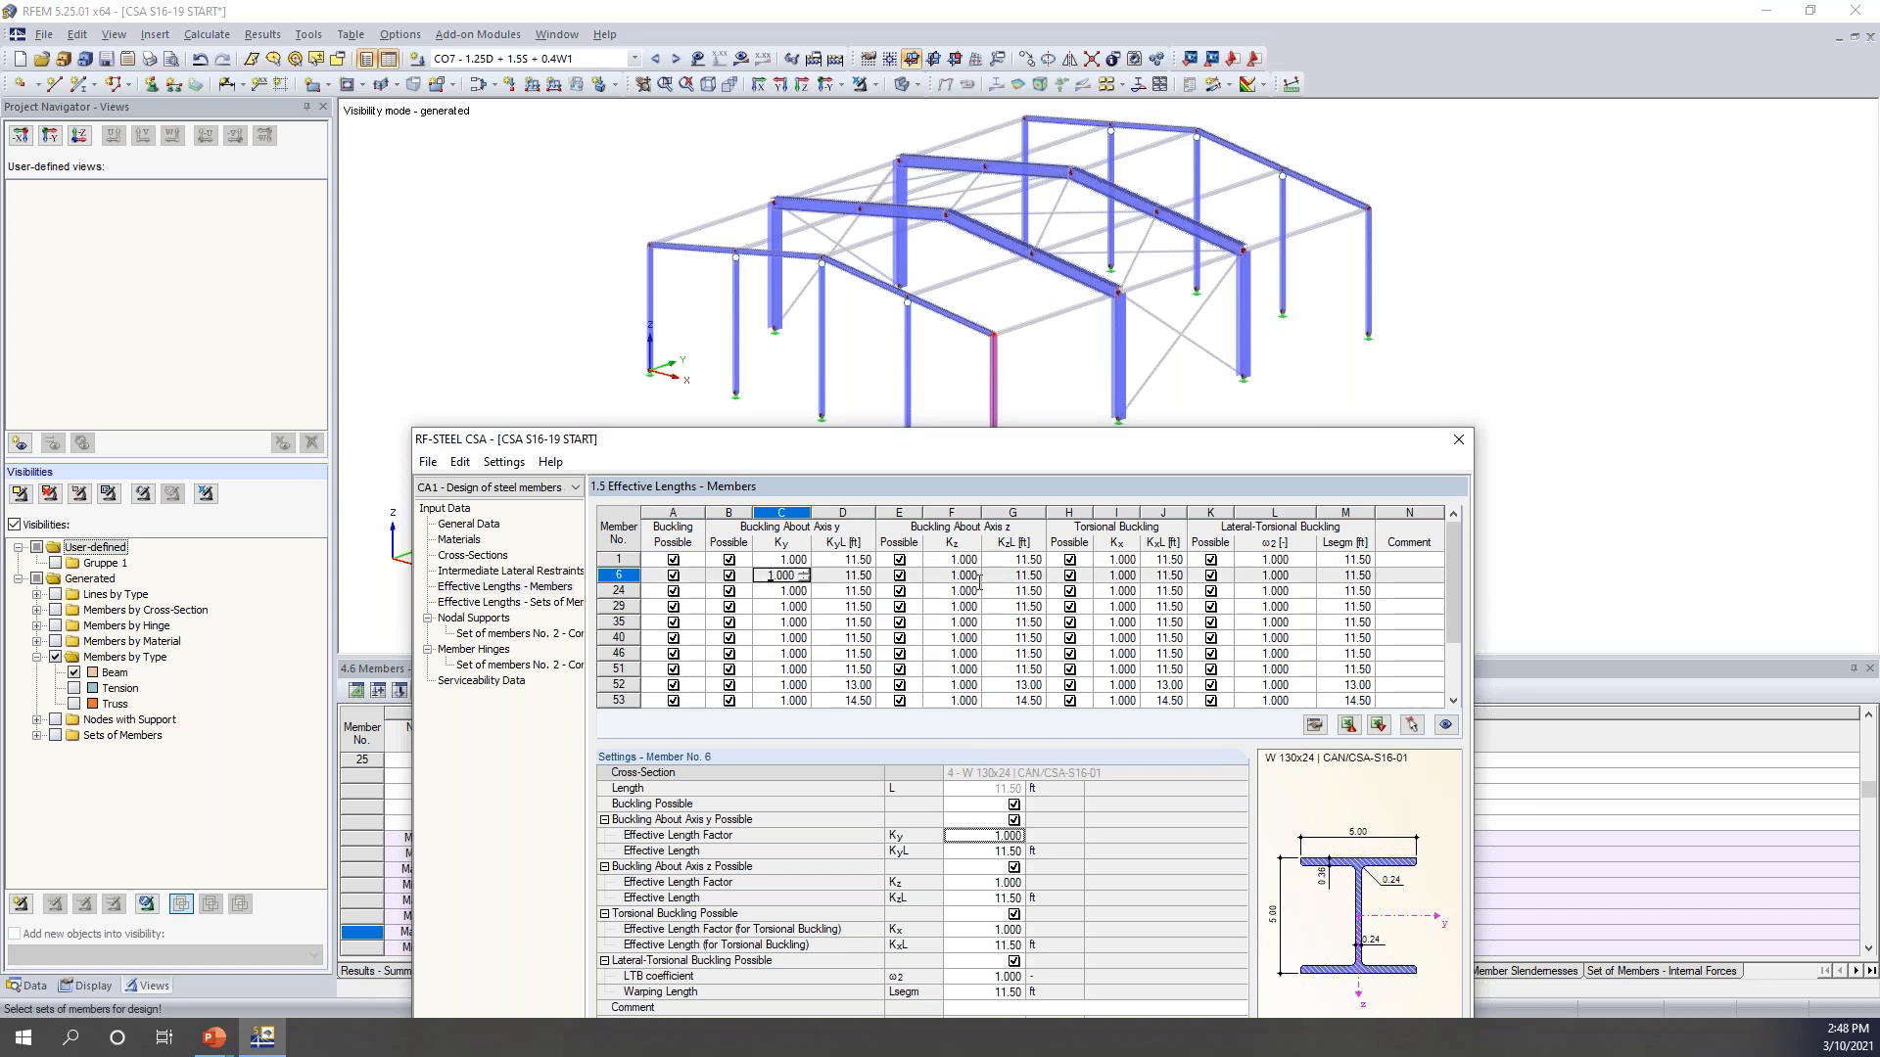
- Try excluding buckling about the z-axis for member 1, and allow it again
left_click(899, 560)
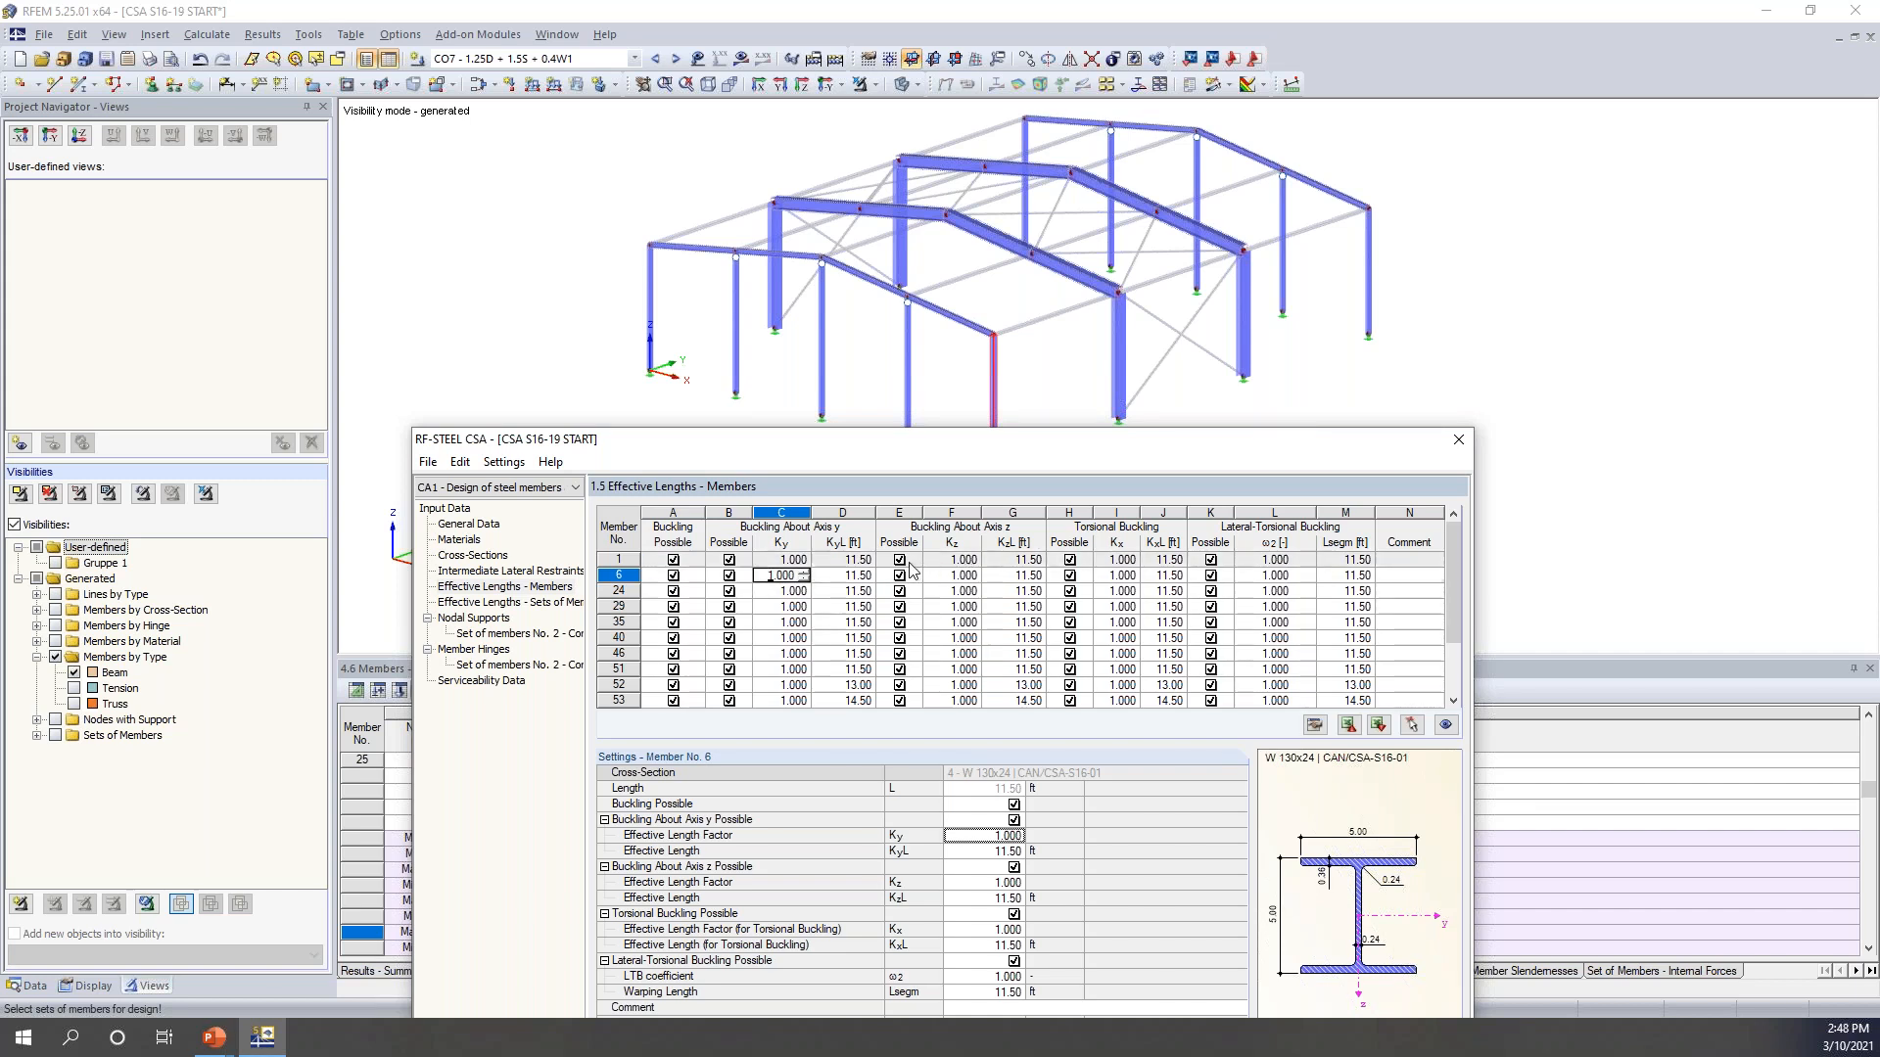
left_click(899, 560)
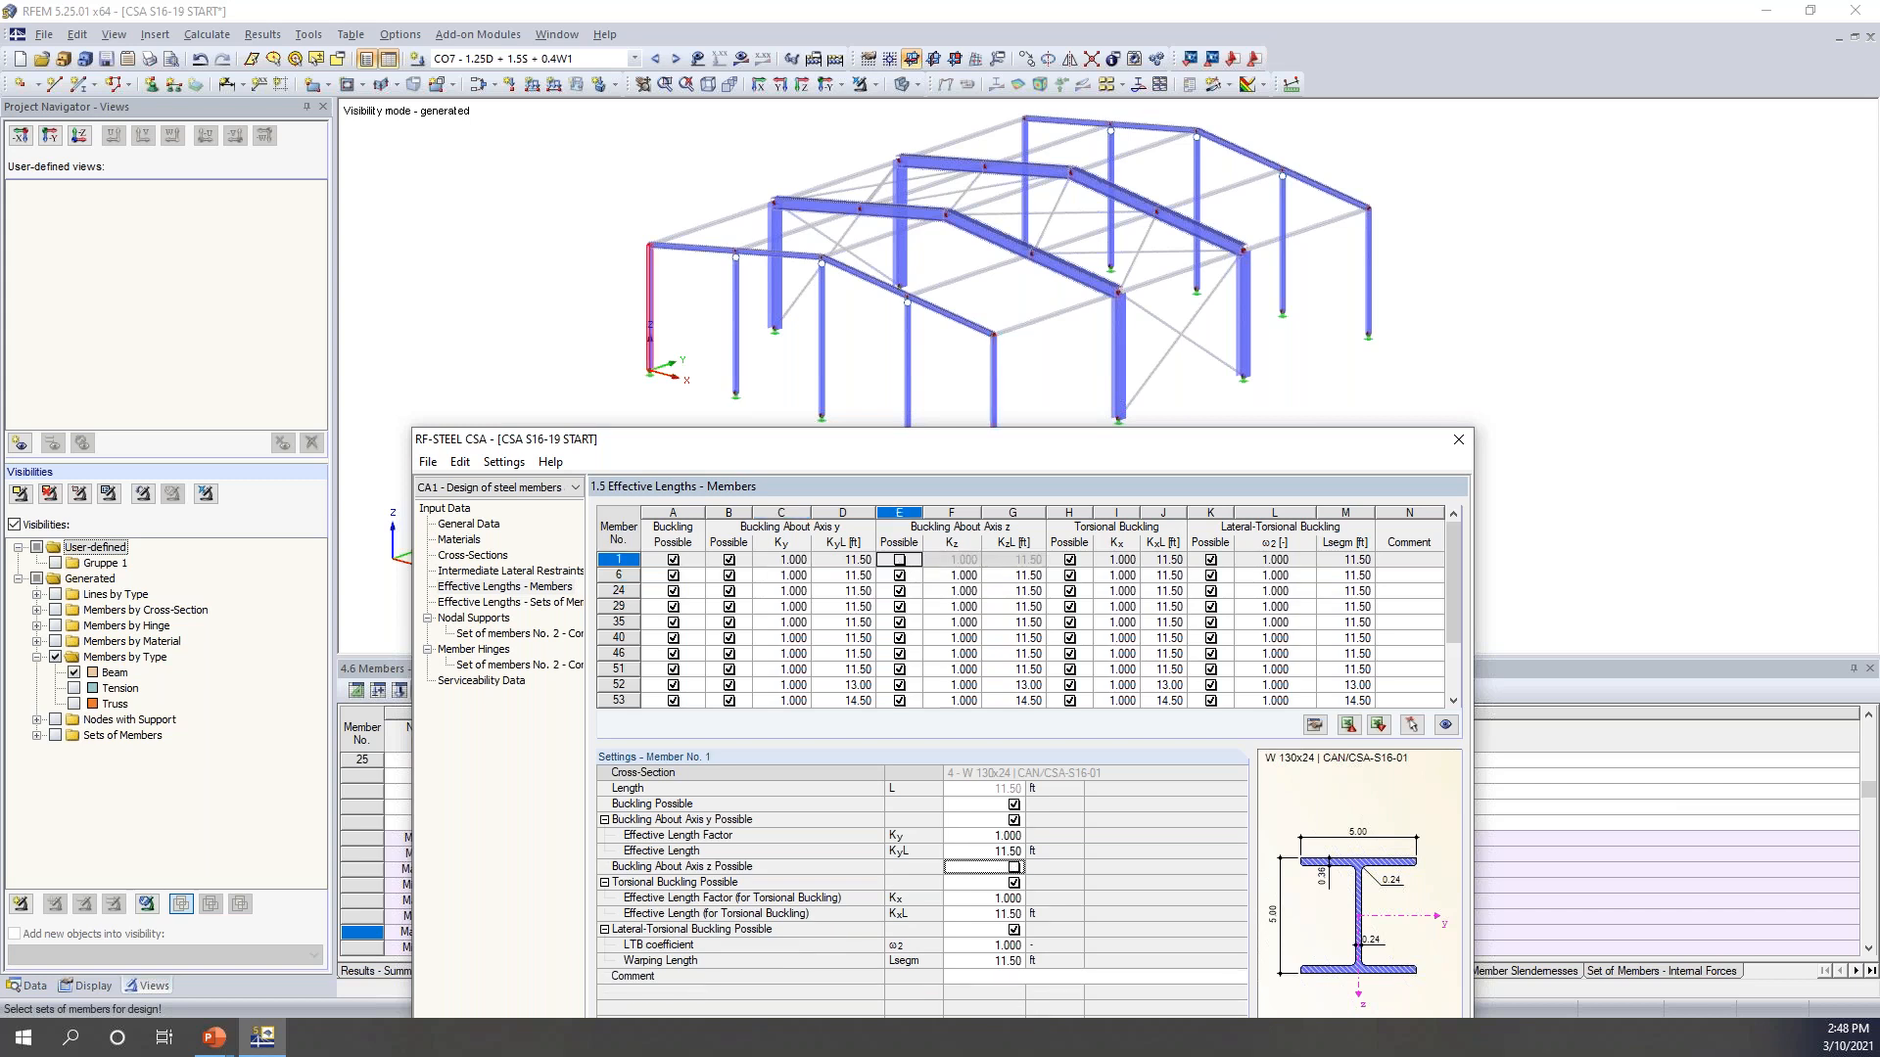
left_click(899, 561)
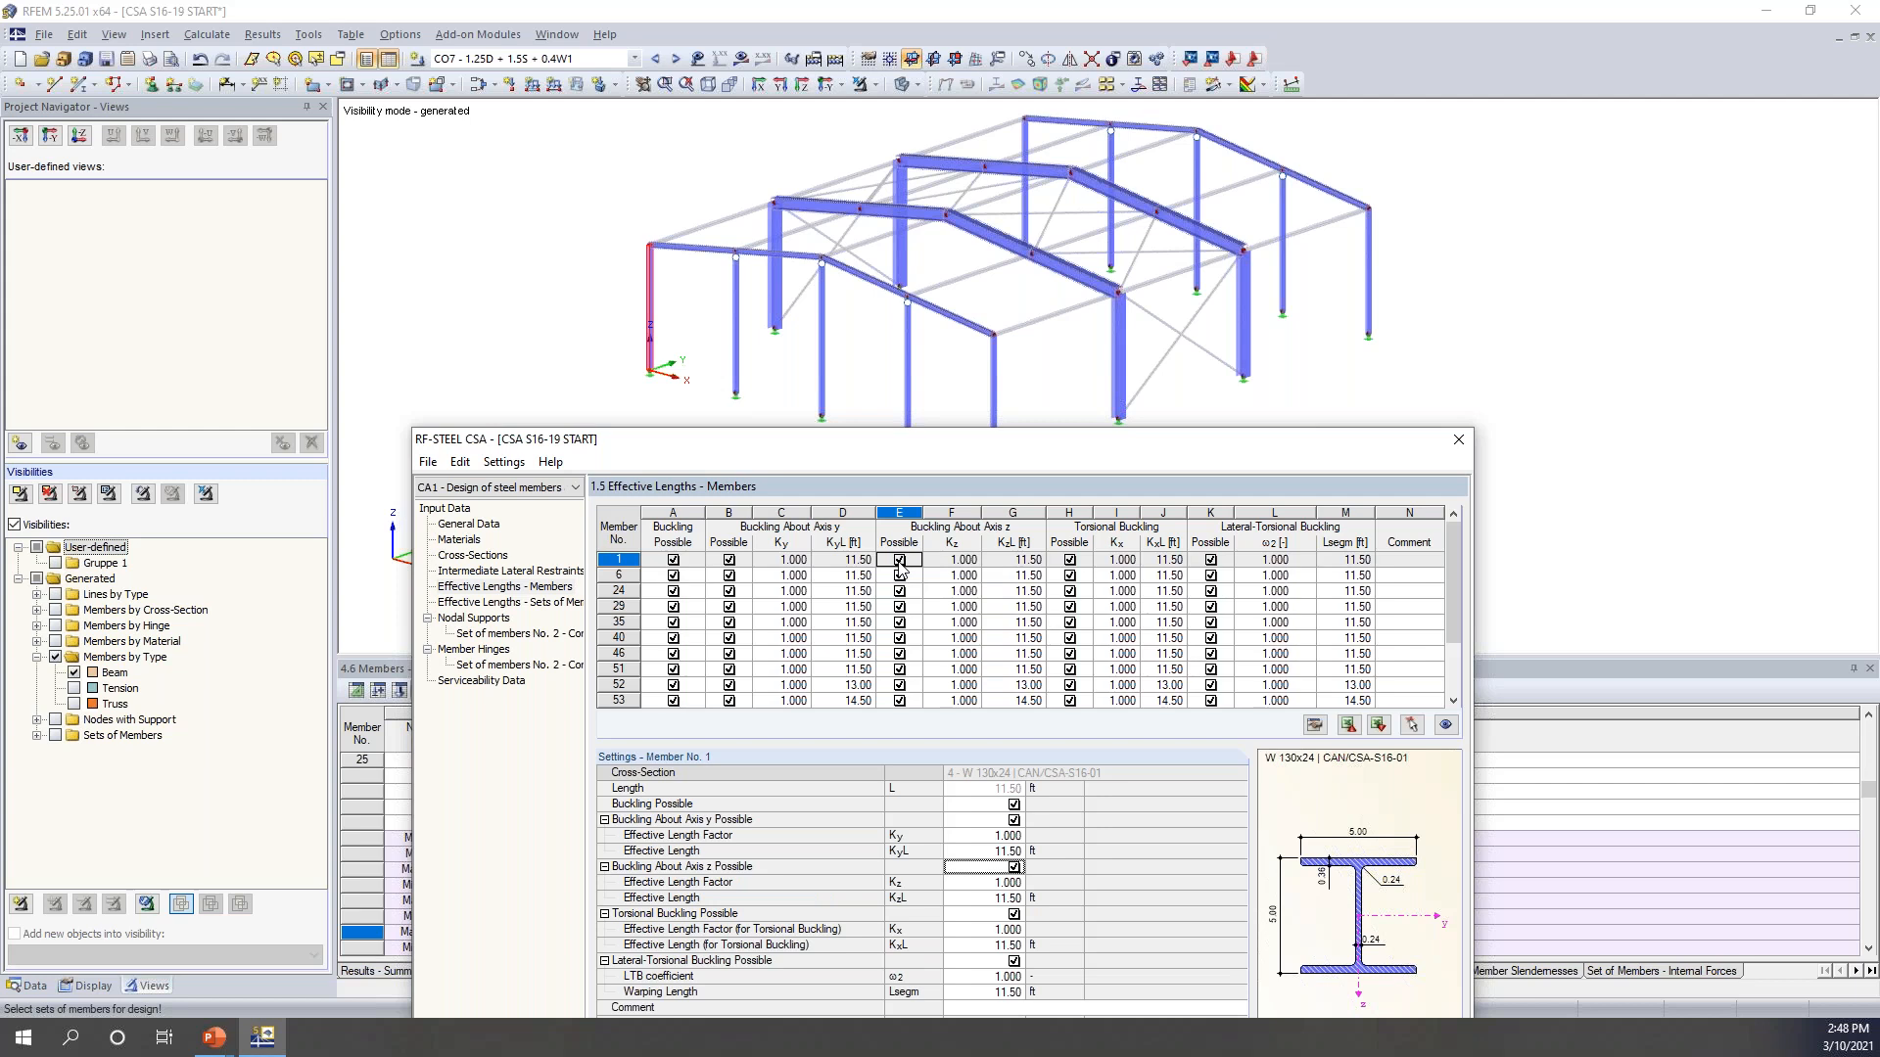
left_click_drag(941, 447, 982, 125)
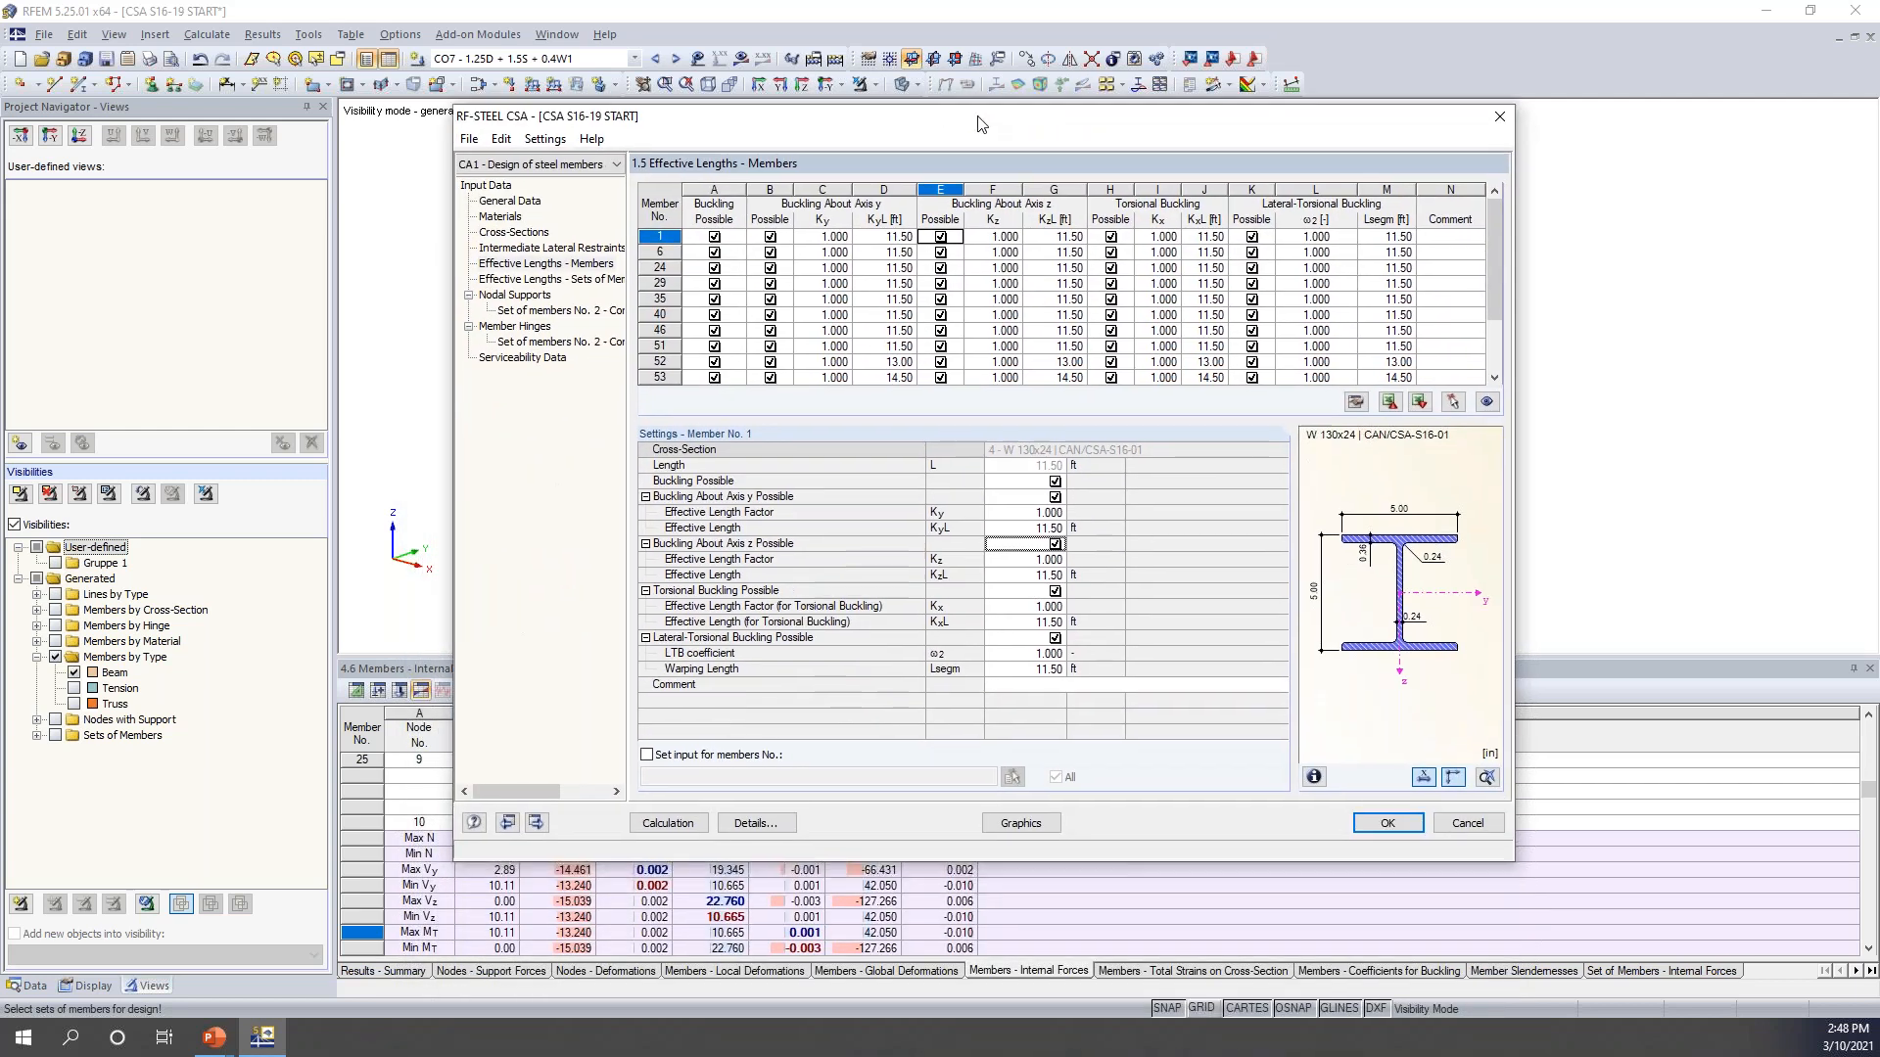
- Examine the effective length factor options for member 29, comparing theoretical and recommended K values, and leave without changing them
left_click(832, 266)
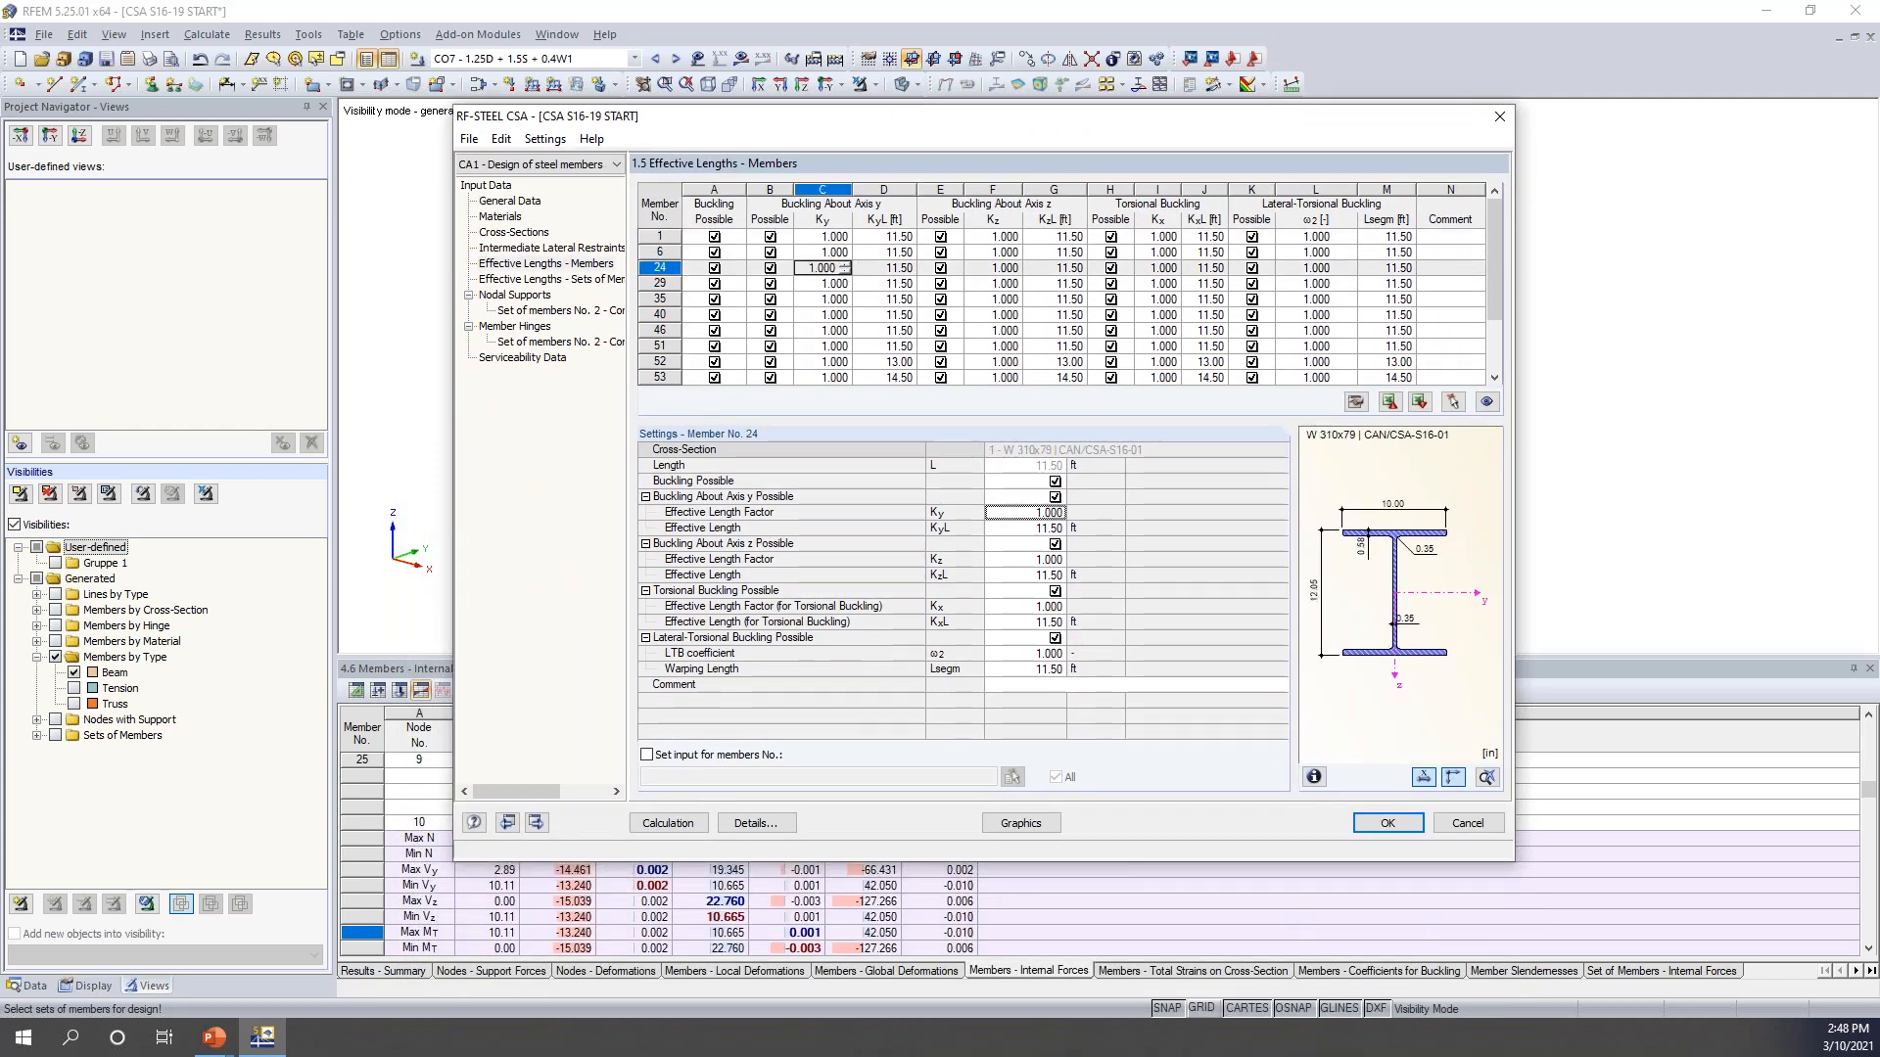
left_click(822, 283)
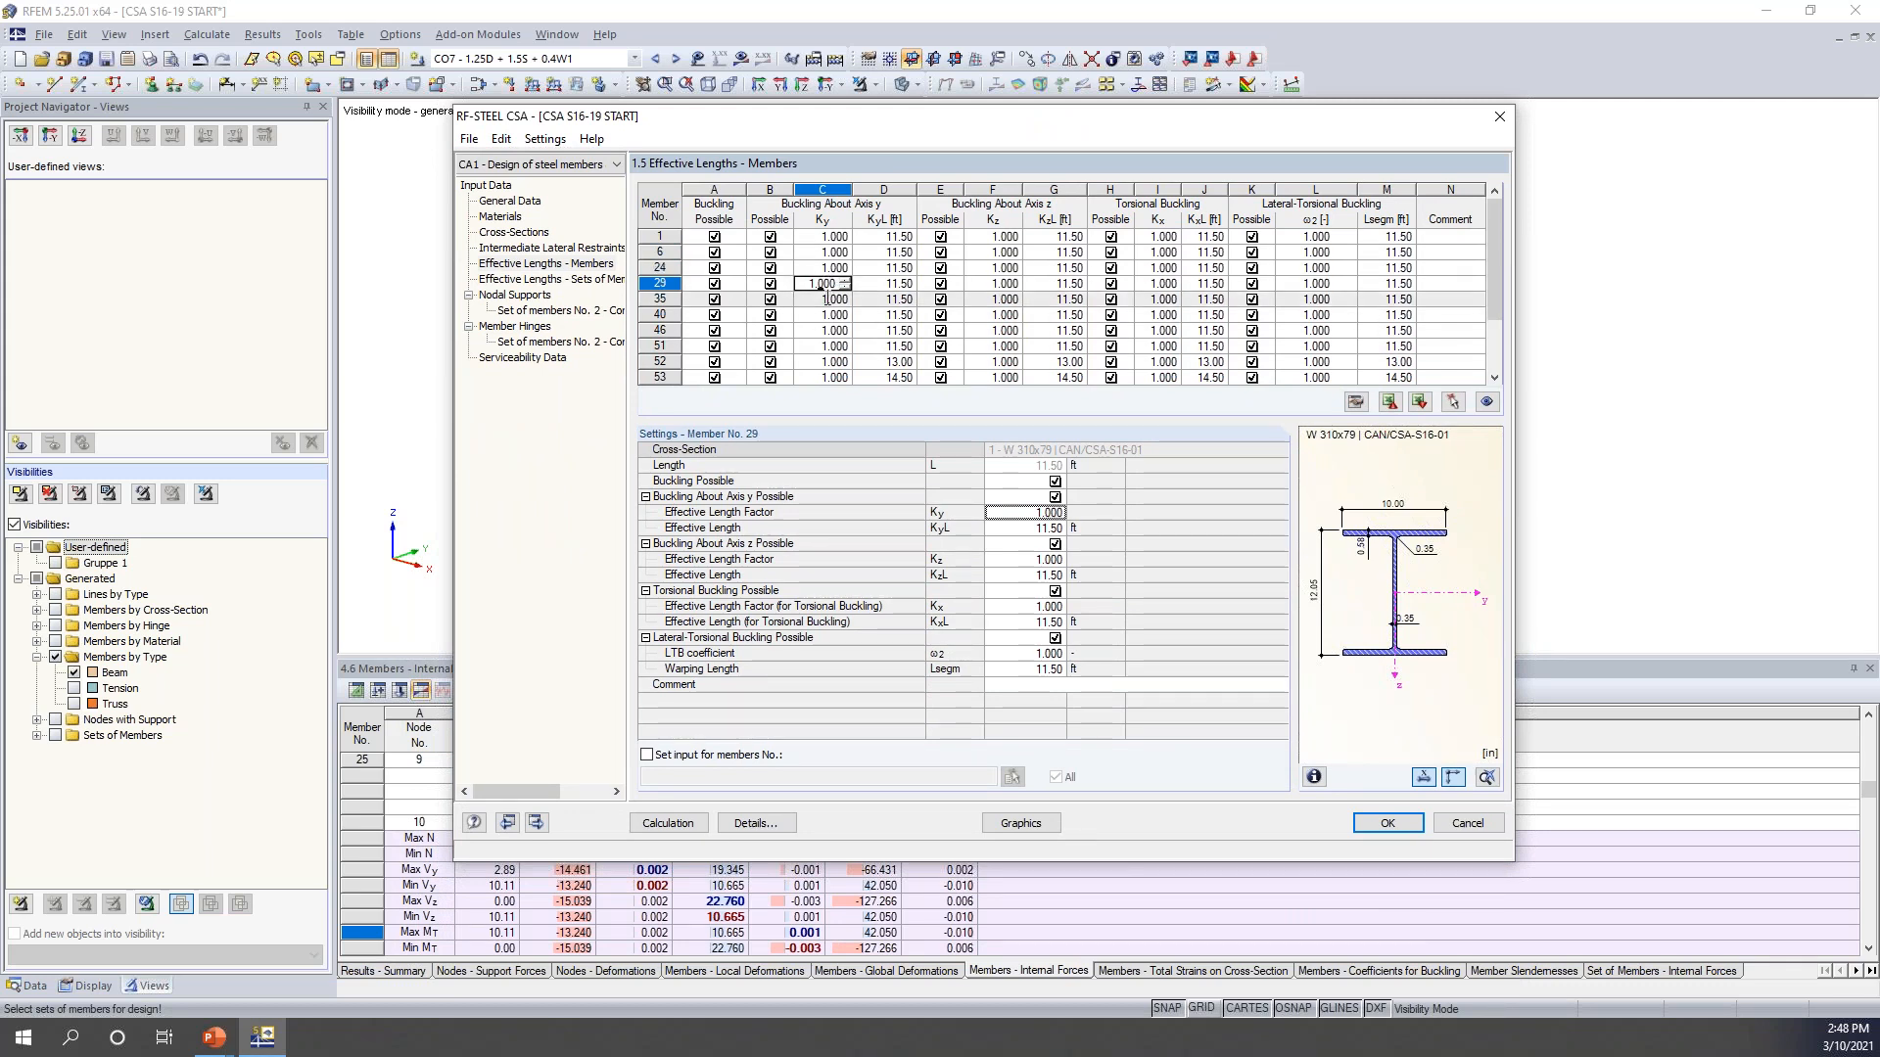
left_click(1015, 511)
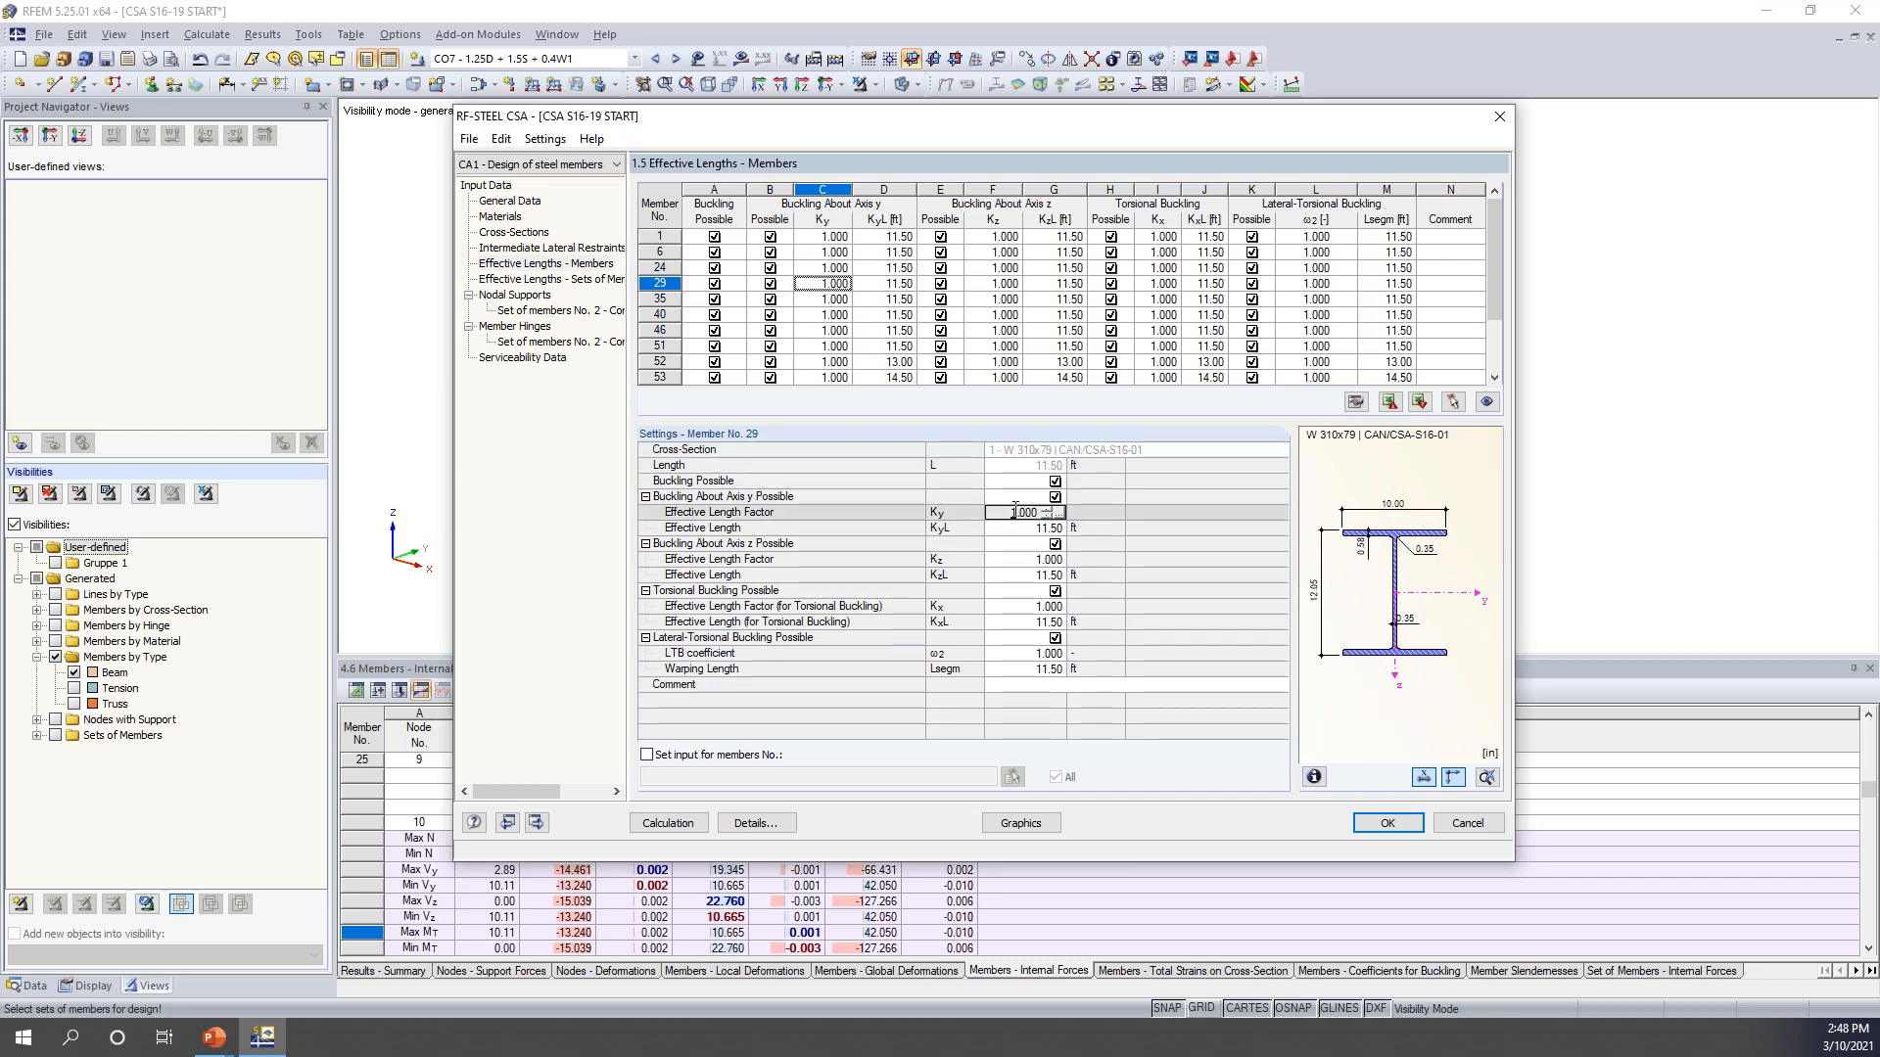
left_click(1059, 516)
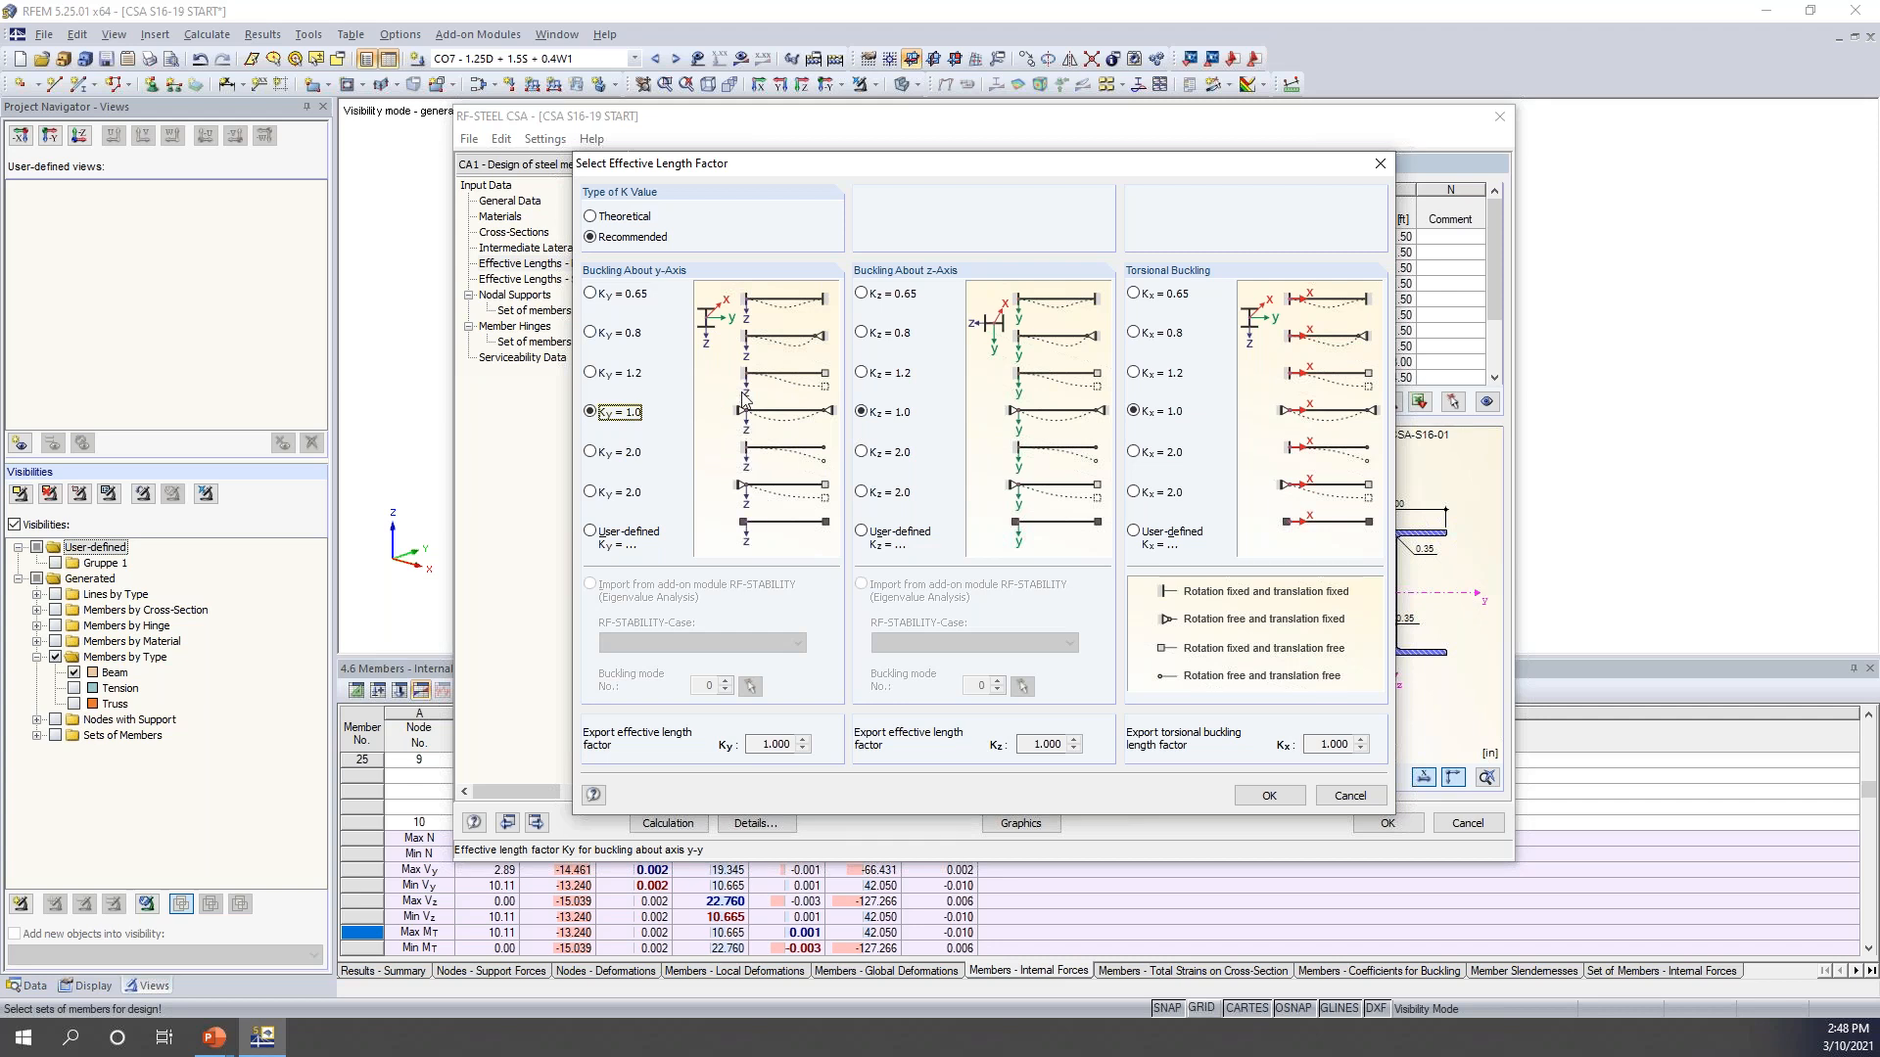
left_click(638, 217)
left_click(637, 238)
left_click(1350, 795)
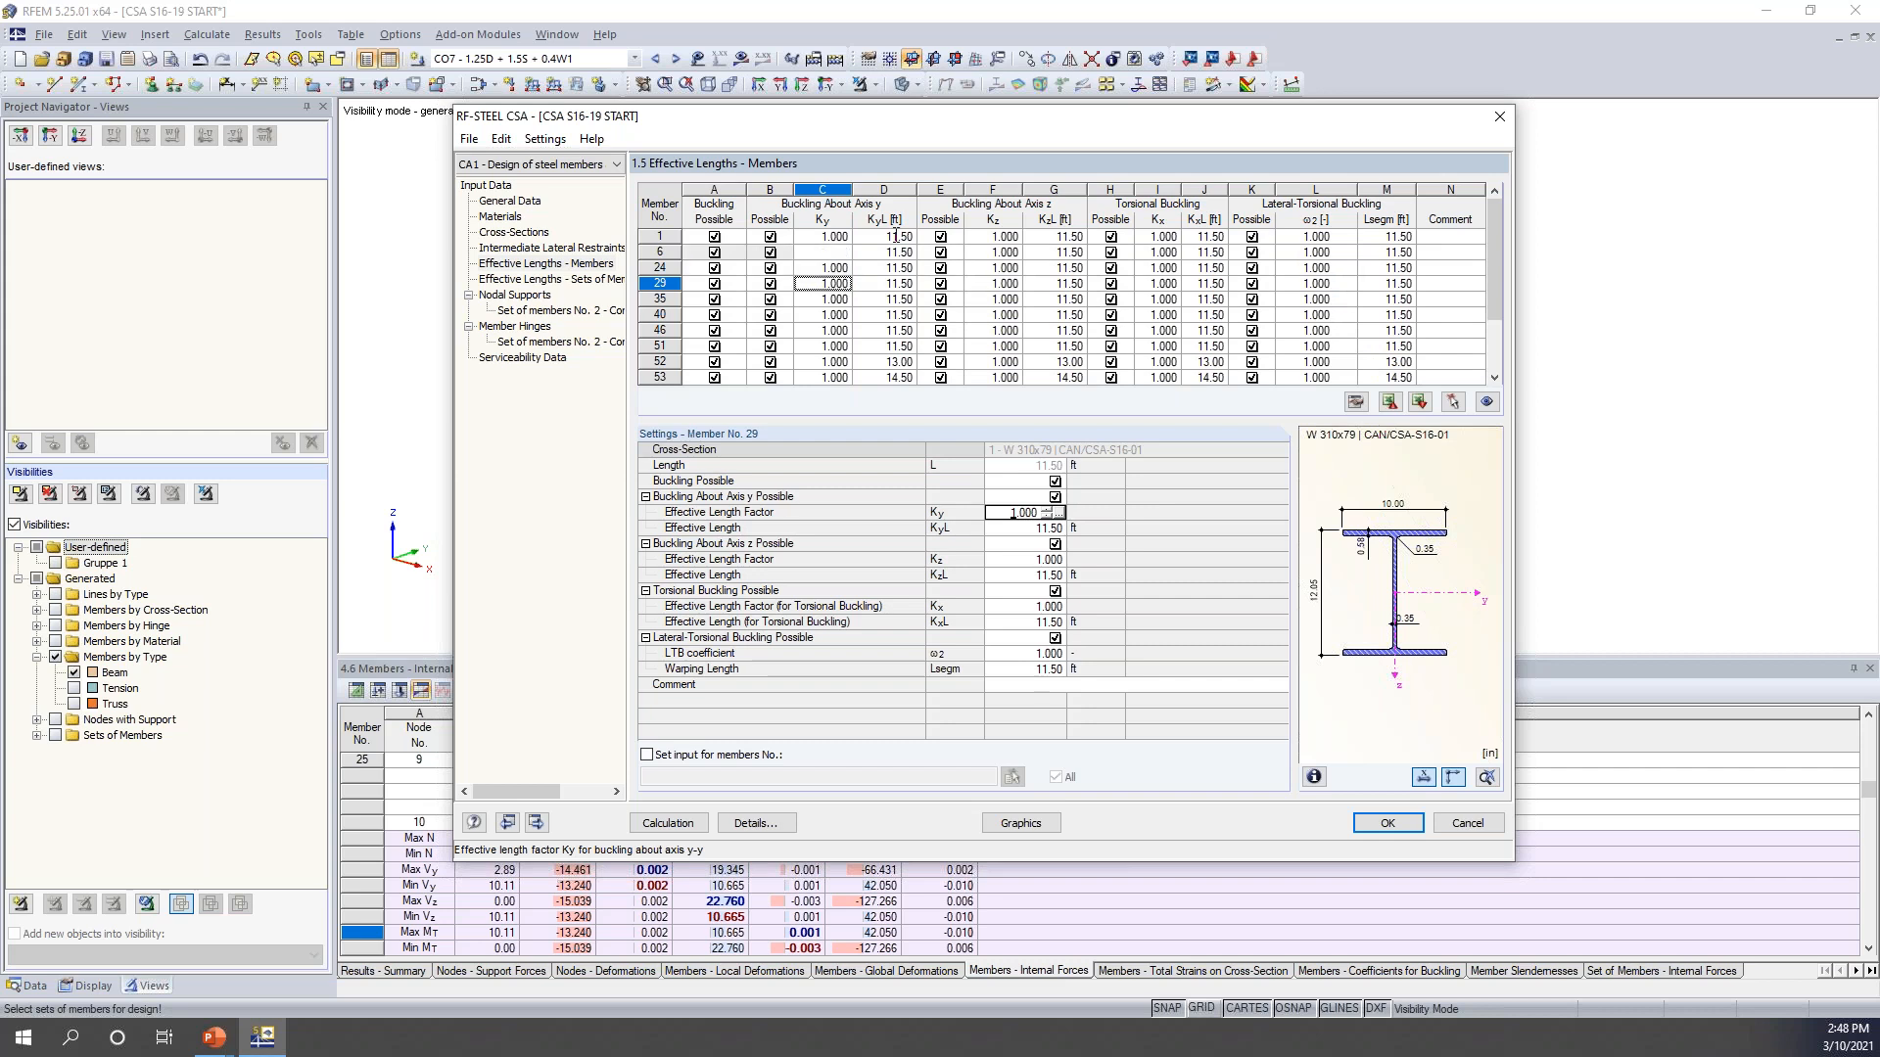
- Locate members 29 and 24 in the model and review the effective lengths of member 24
left_click_drag(891, 119, 870, 475)
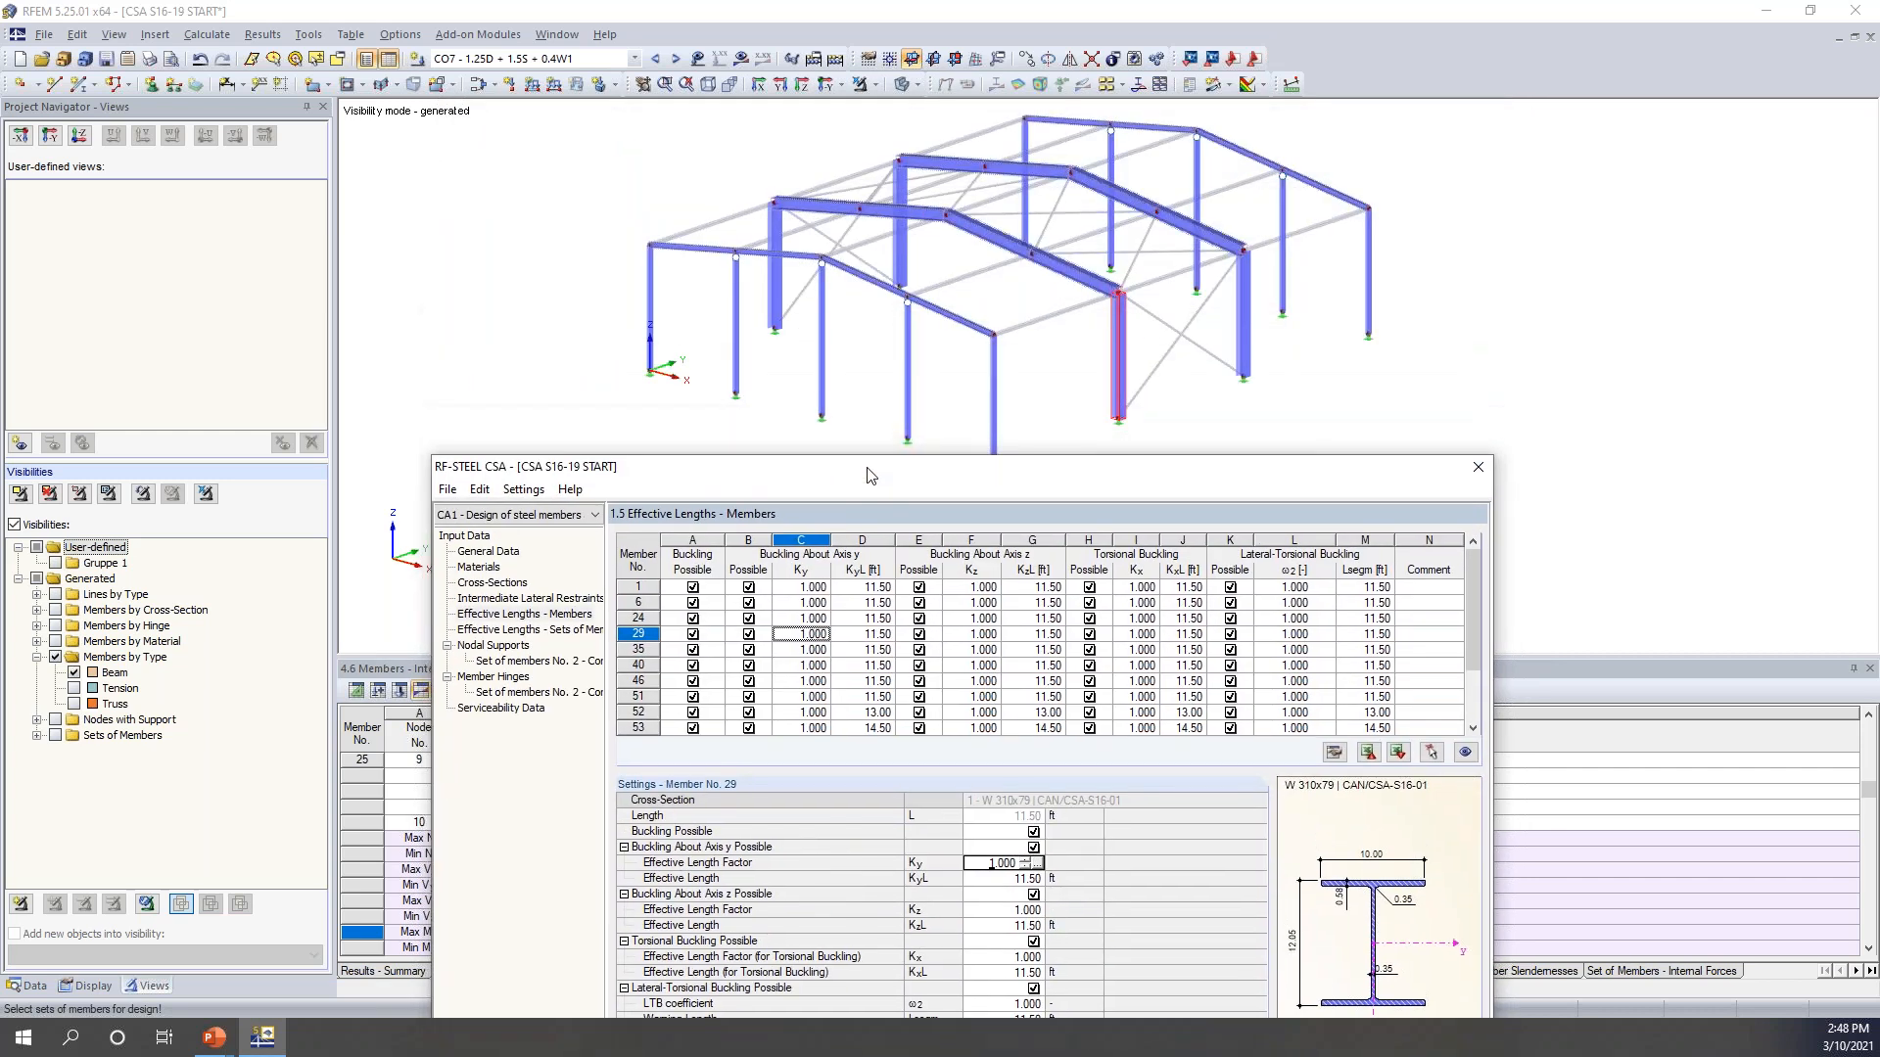
left_click(859, 615)
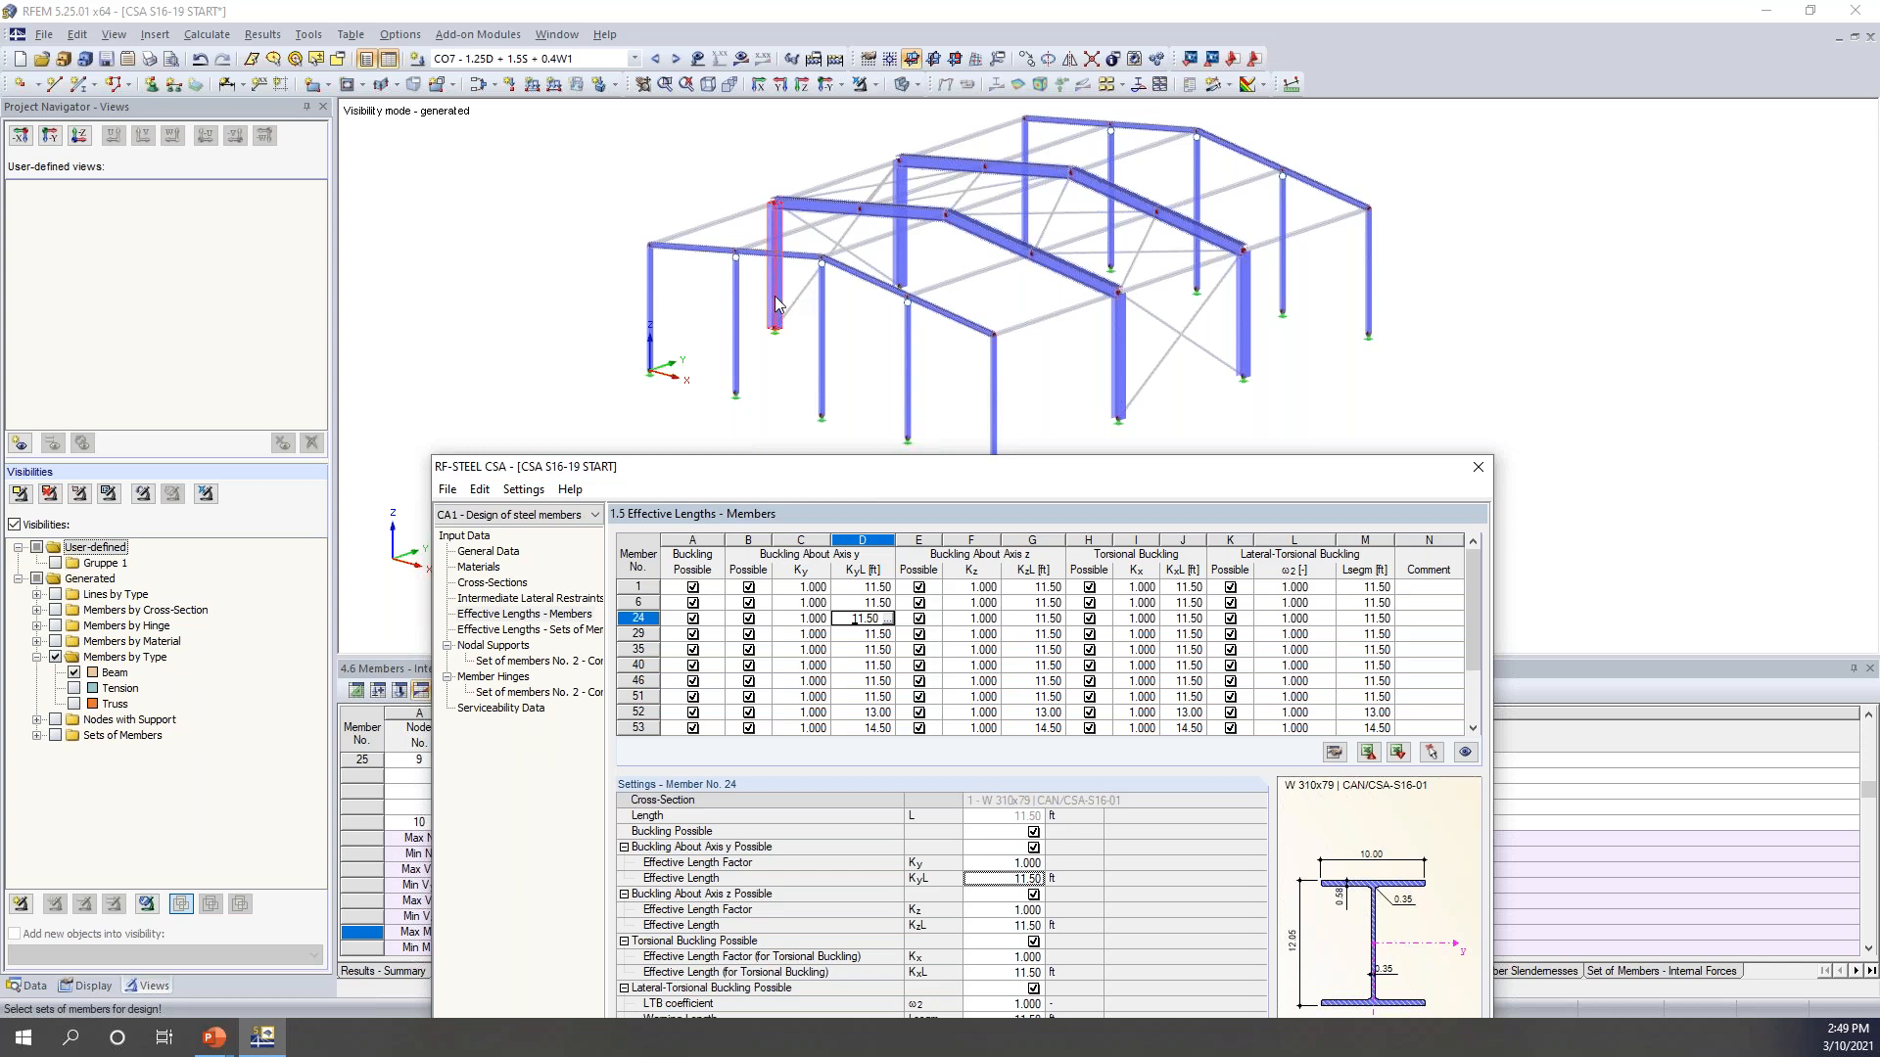
left_click_drag(943, 480, 981, 153)
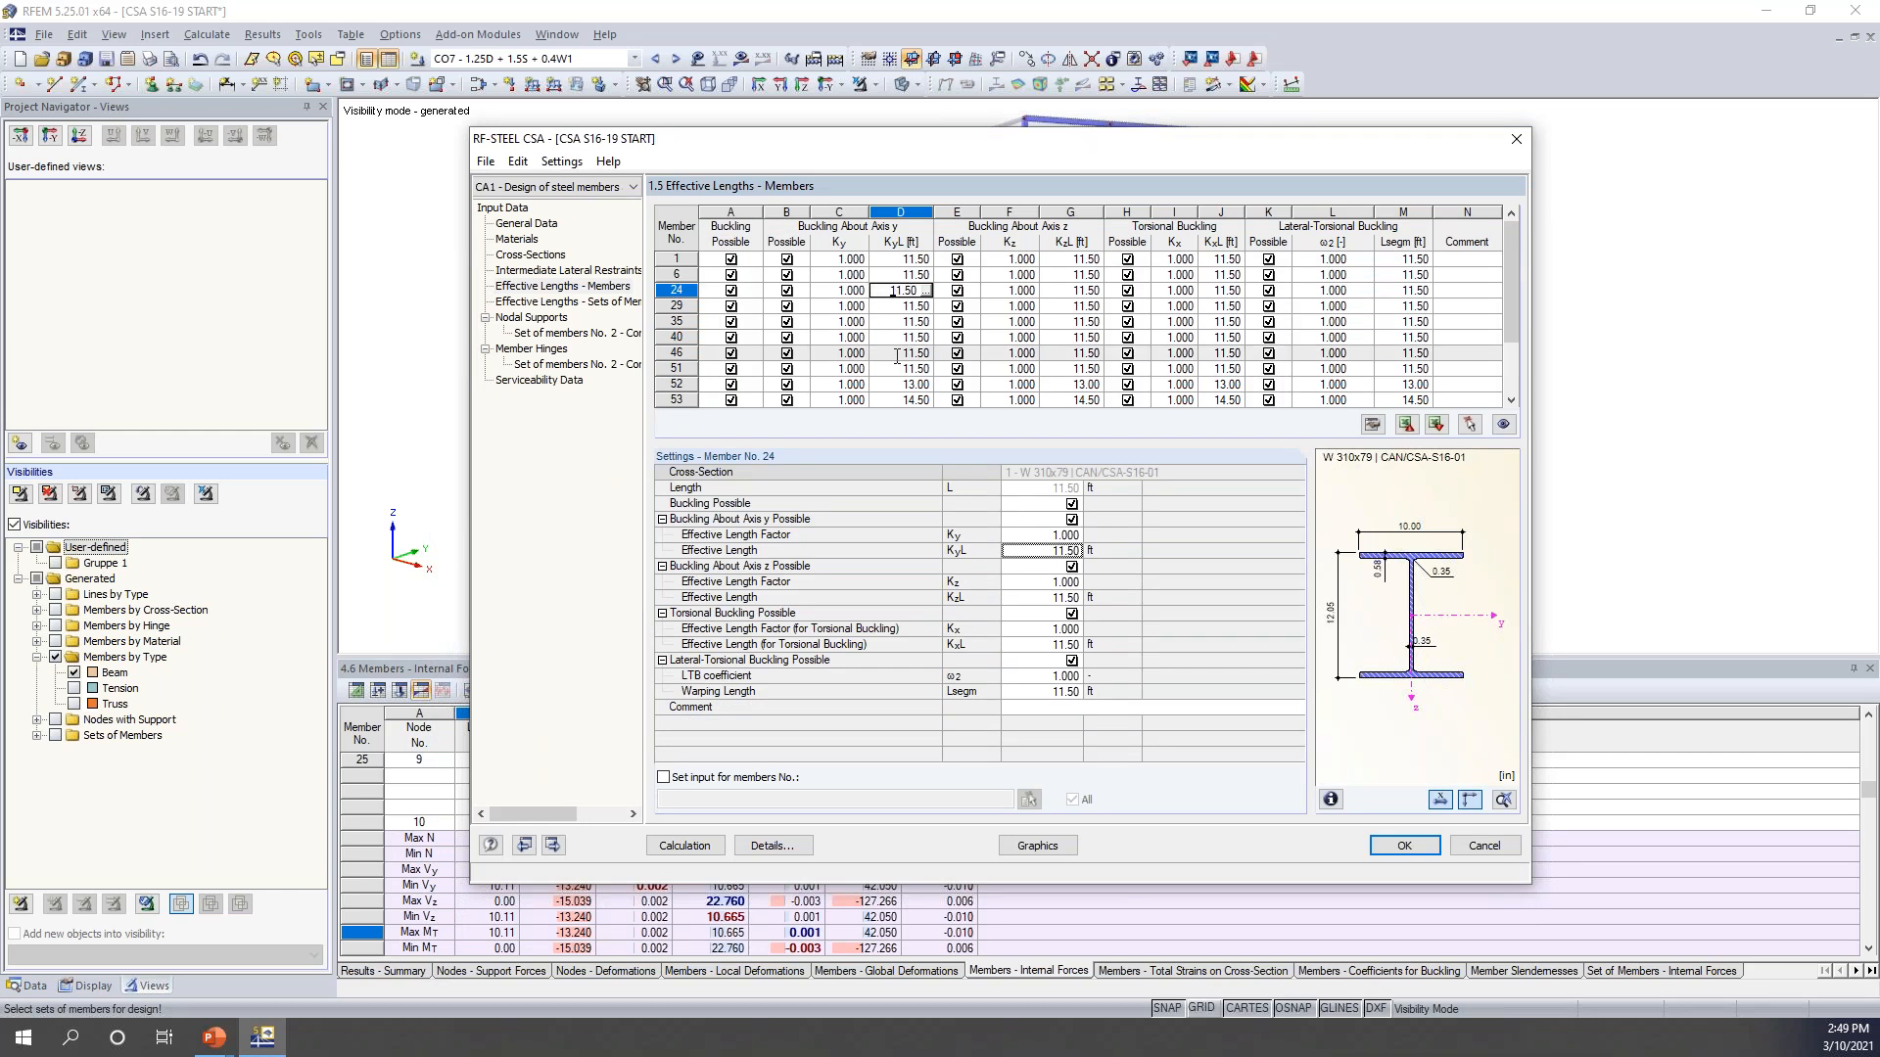
mouse_move(916, 152)
left_mouse_down()
mouse_move(902, 444)
mouse_move(938, 144)
left_mouse_up()
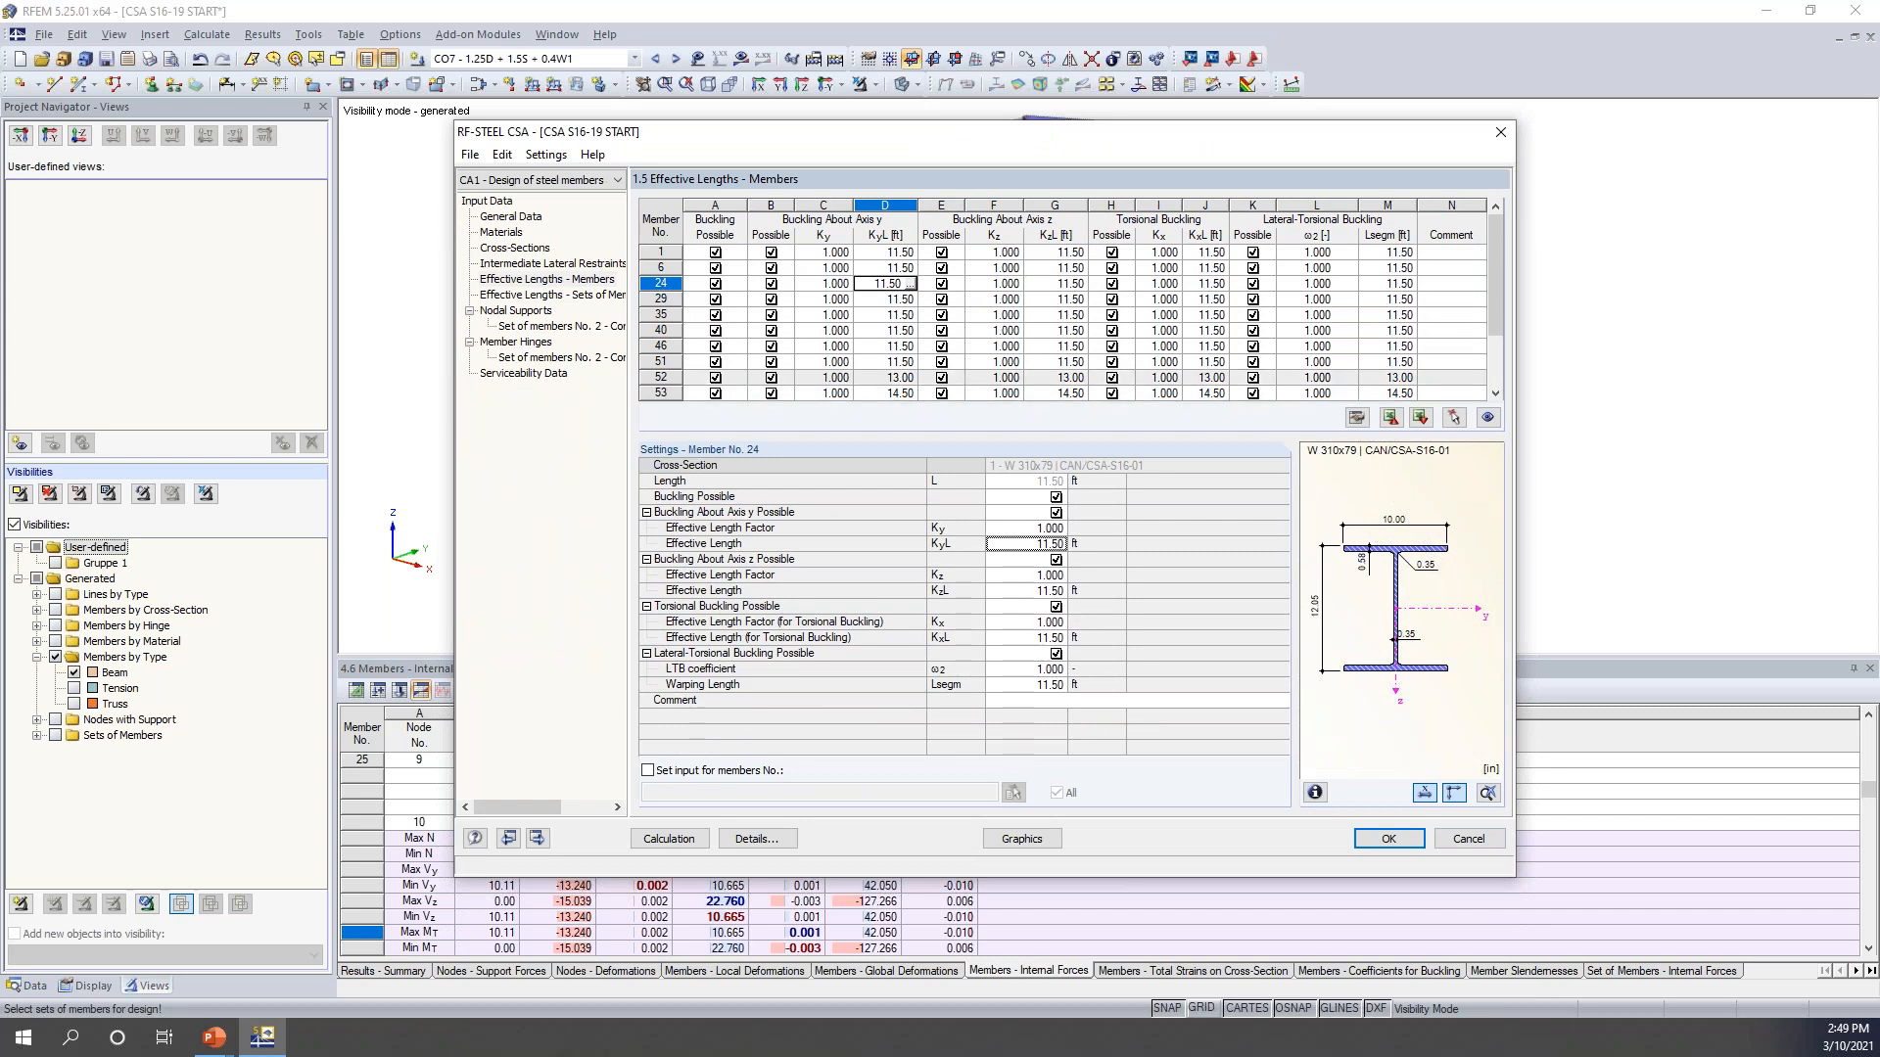
- Review the effective lengths for sets of members and locate set No. 2 in the model
left_click(536, 295)
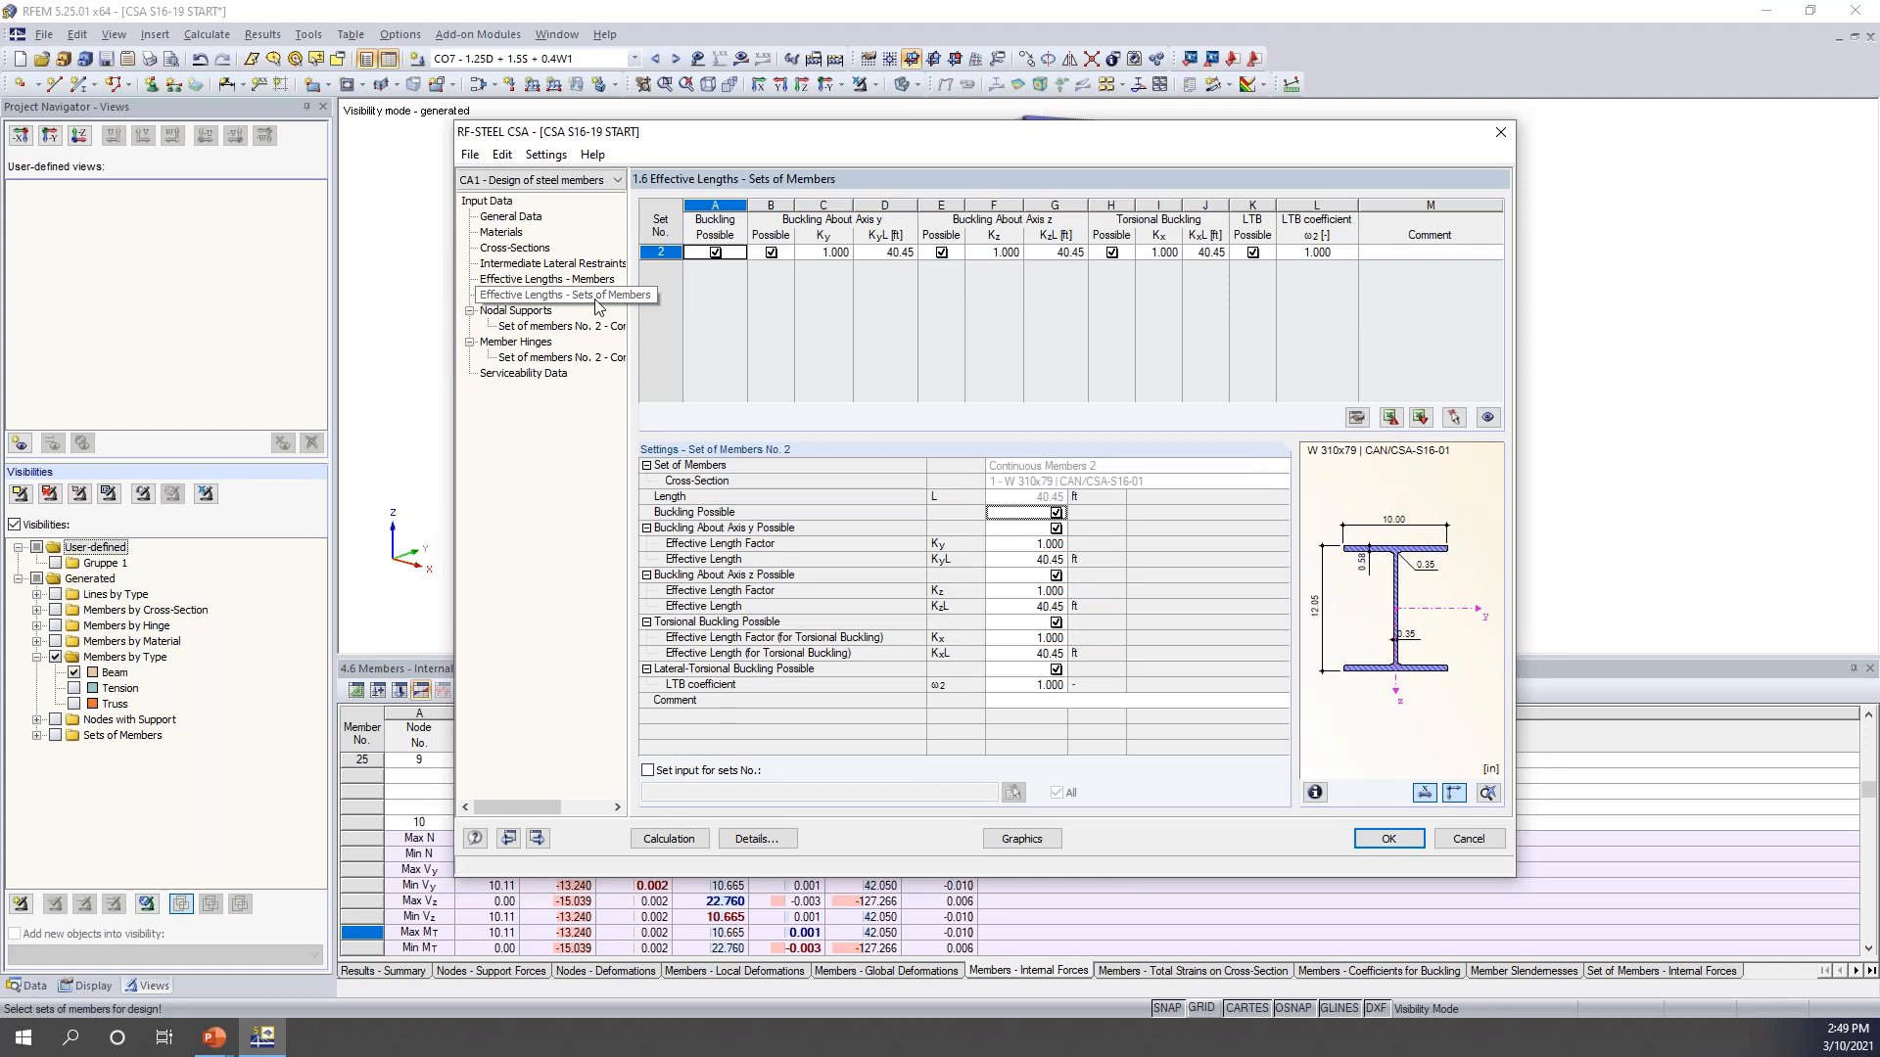
left_click_drag(896, 133, 867, 479)
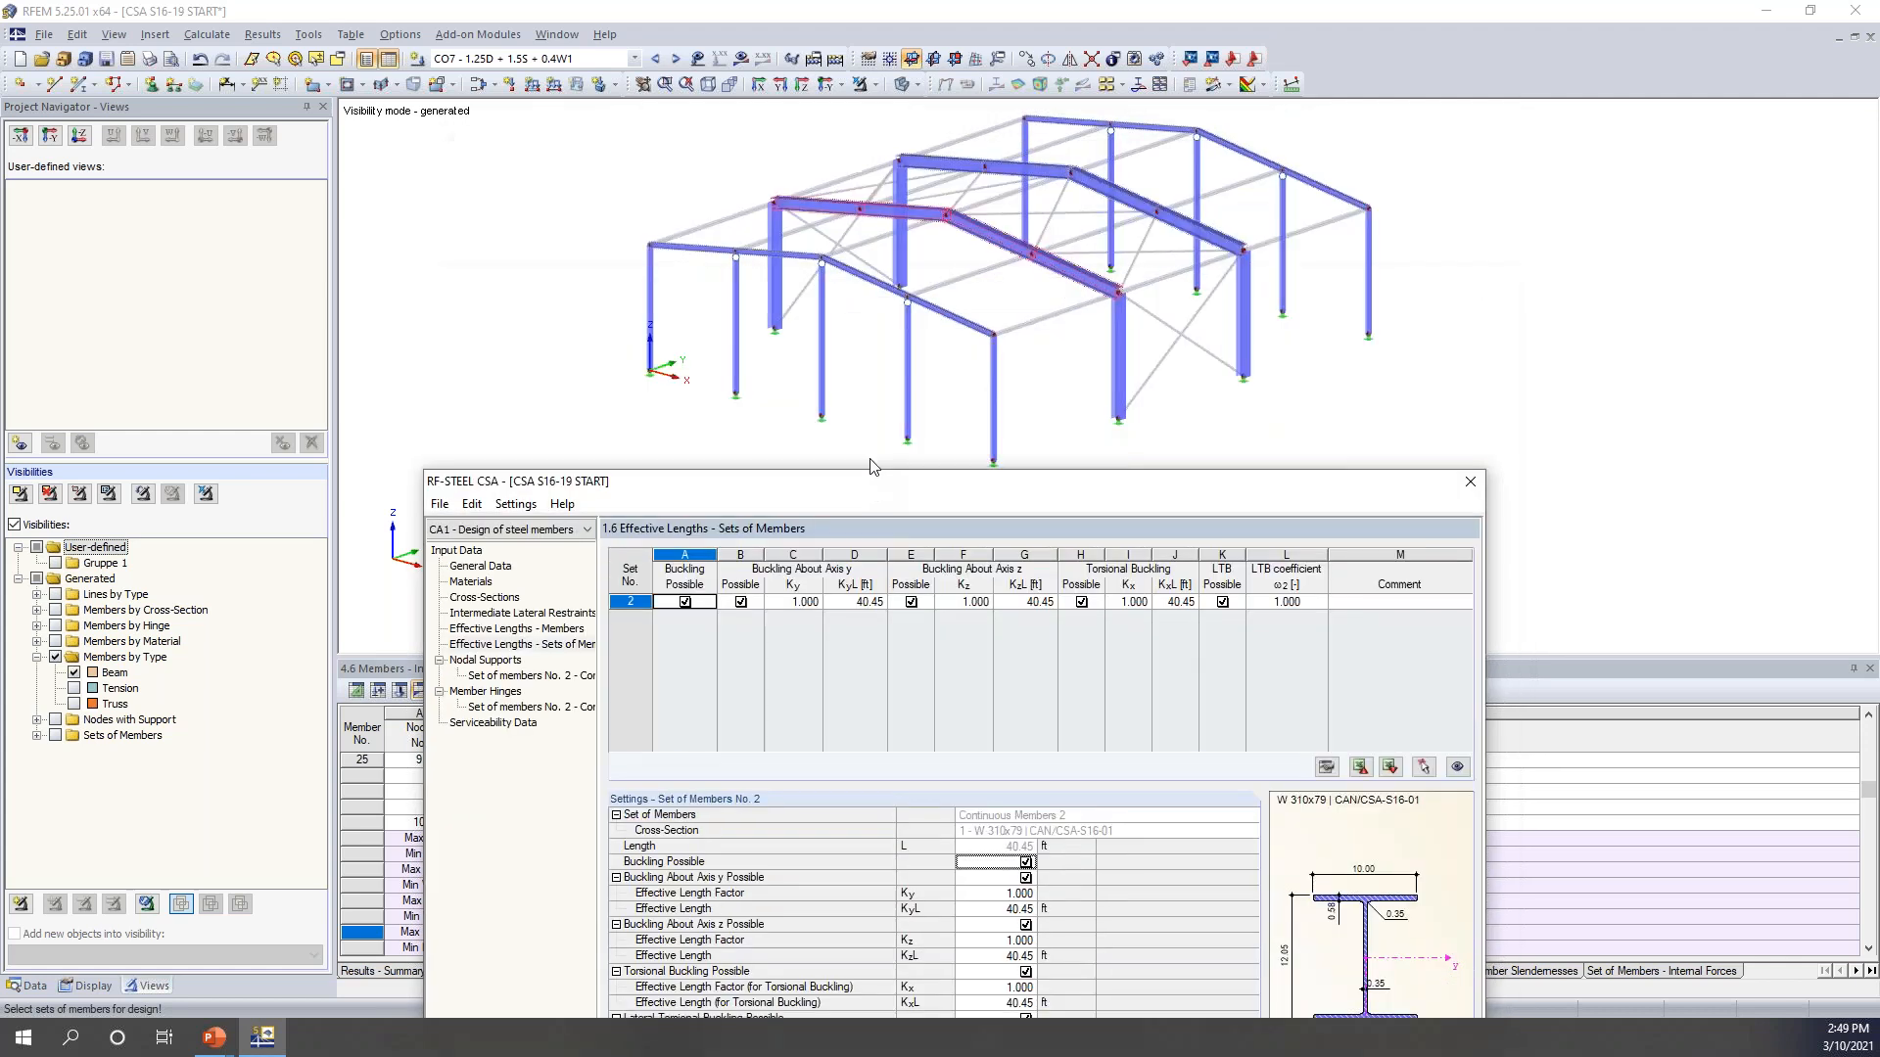
left_click_drag(1076, 485, 1103, 175)
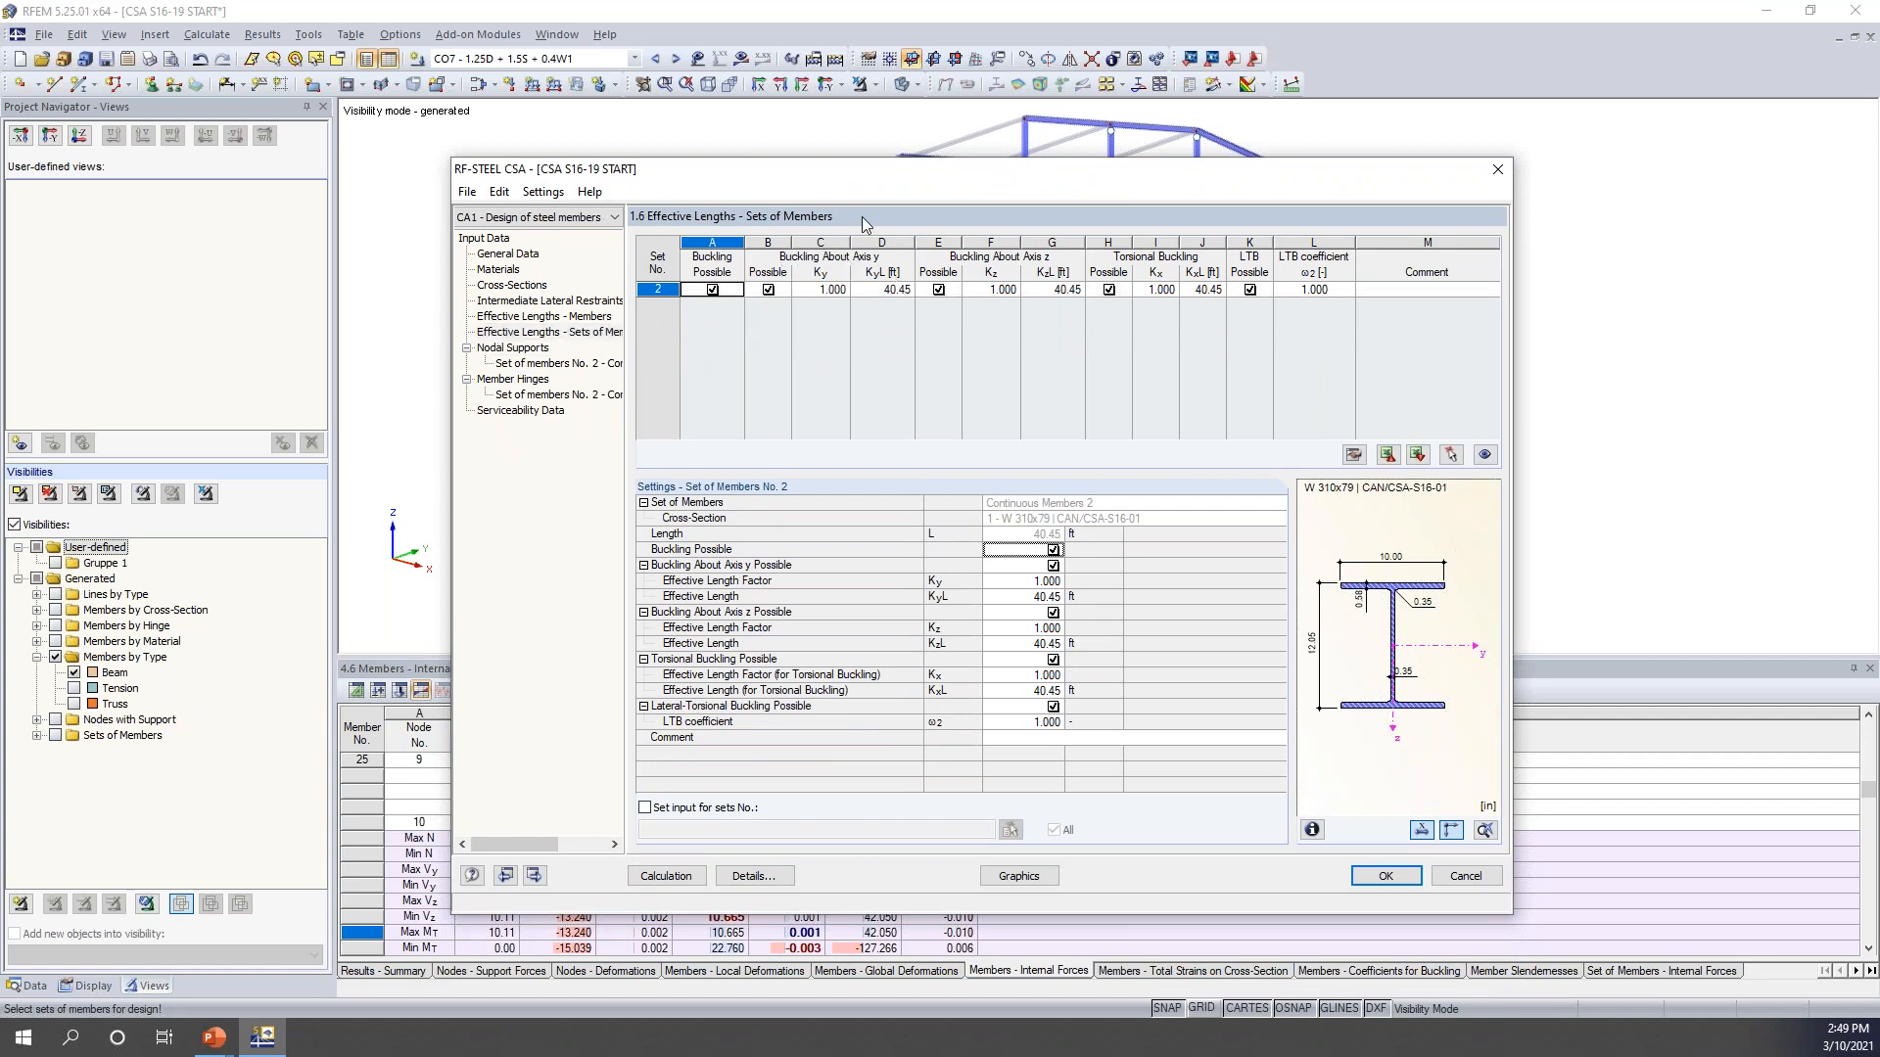
left_click(1055, 290)
type("4")
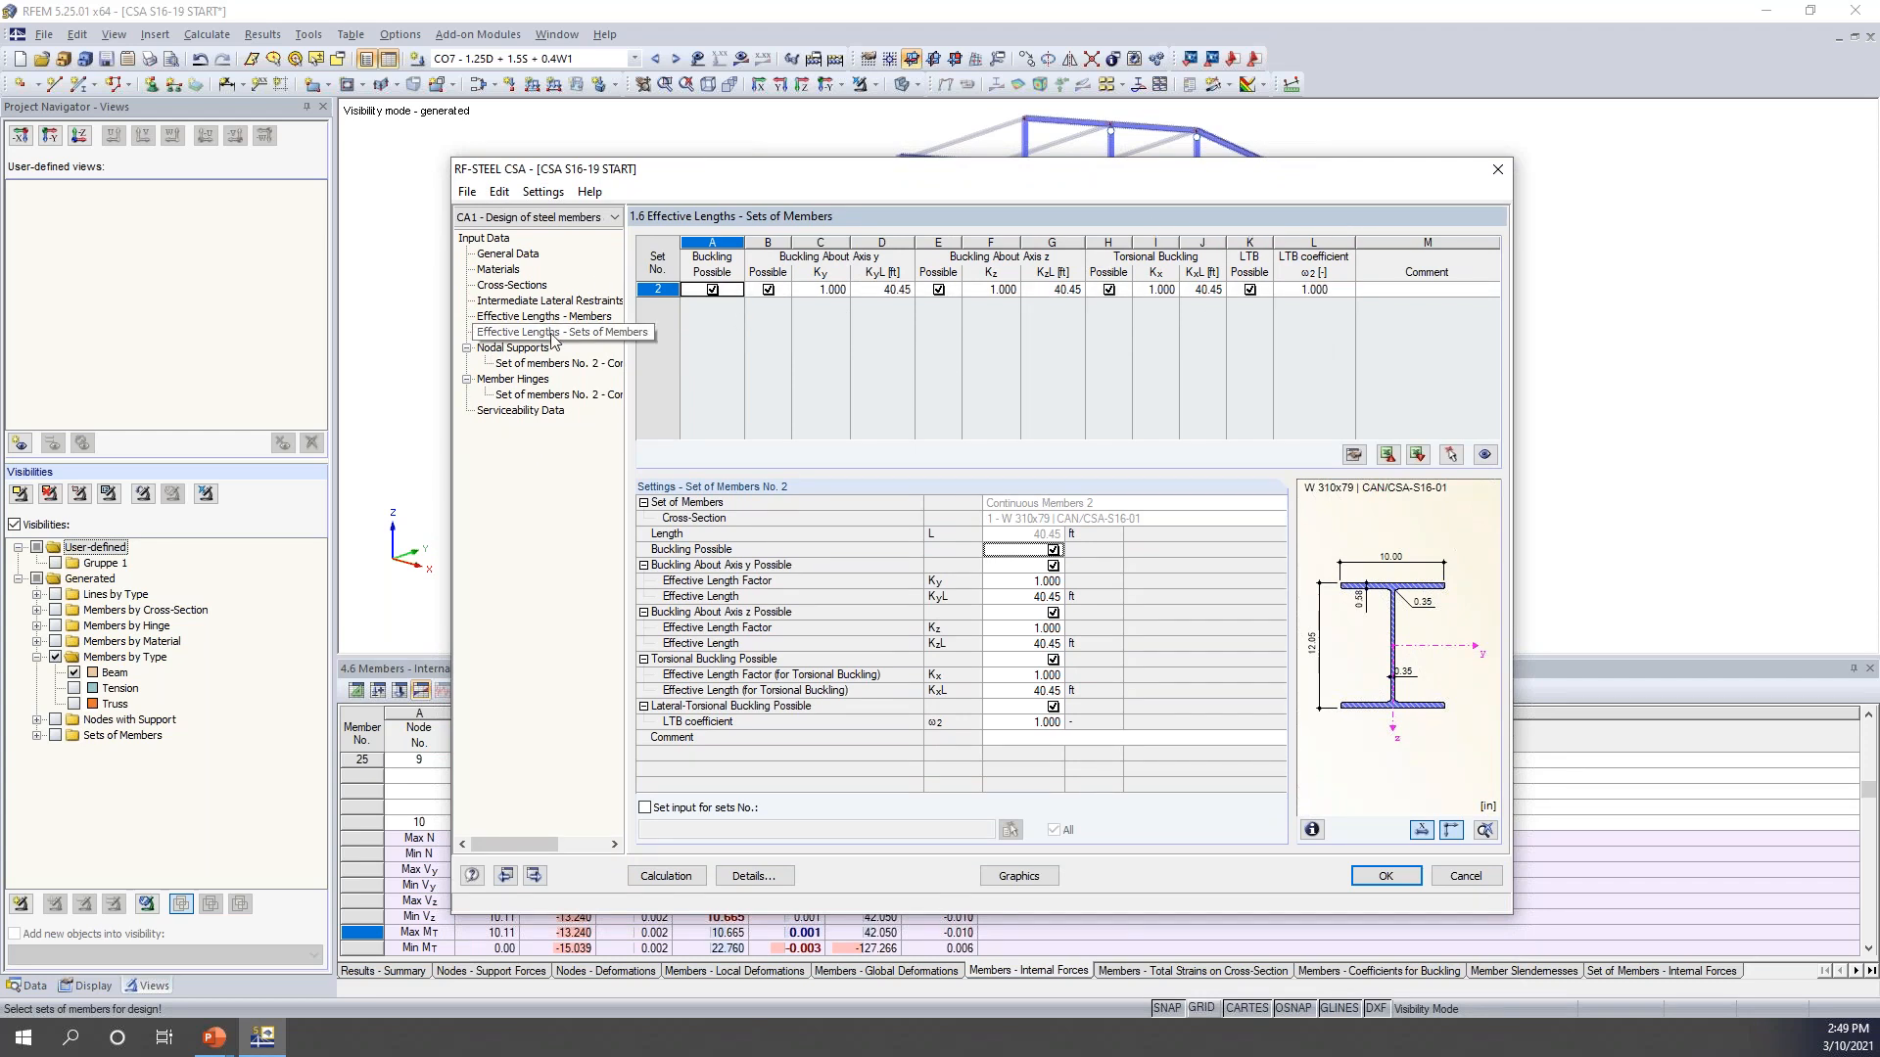
- Open the nodal supports of set of members No. 2 and preview the isolated set in its local coordinate system
left_click(535, 362)
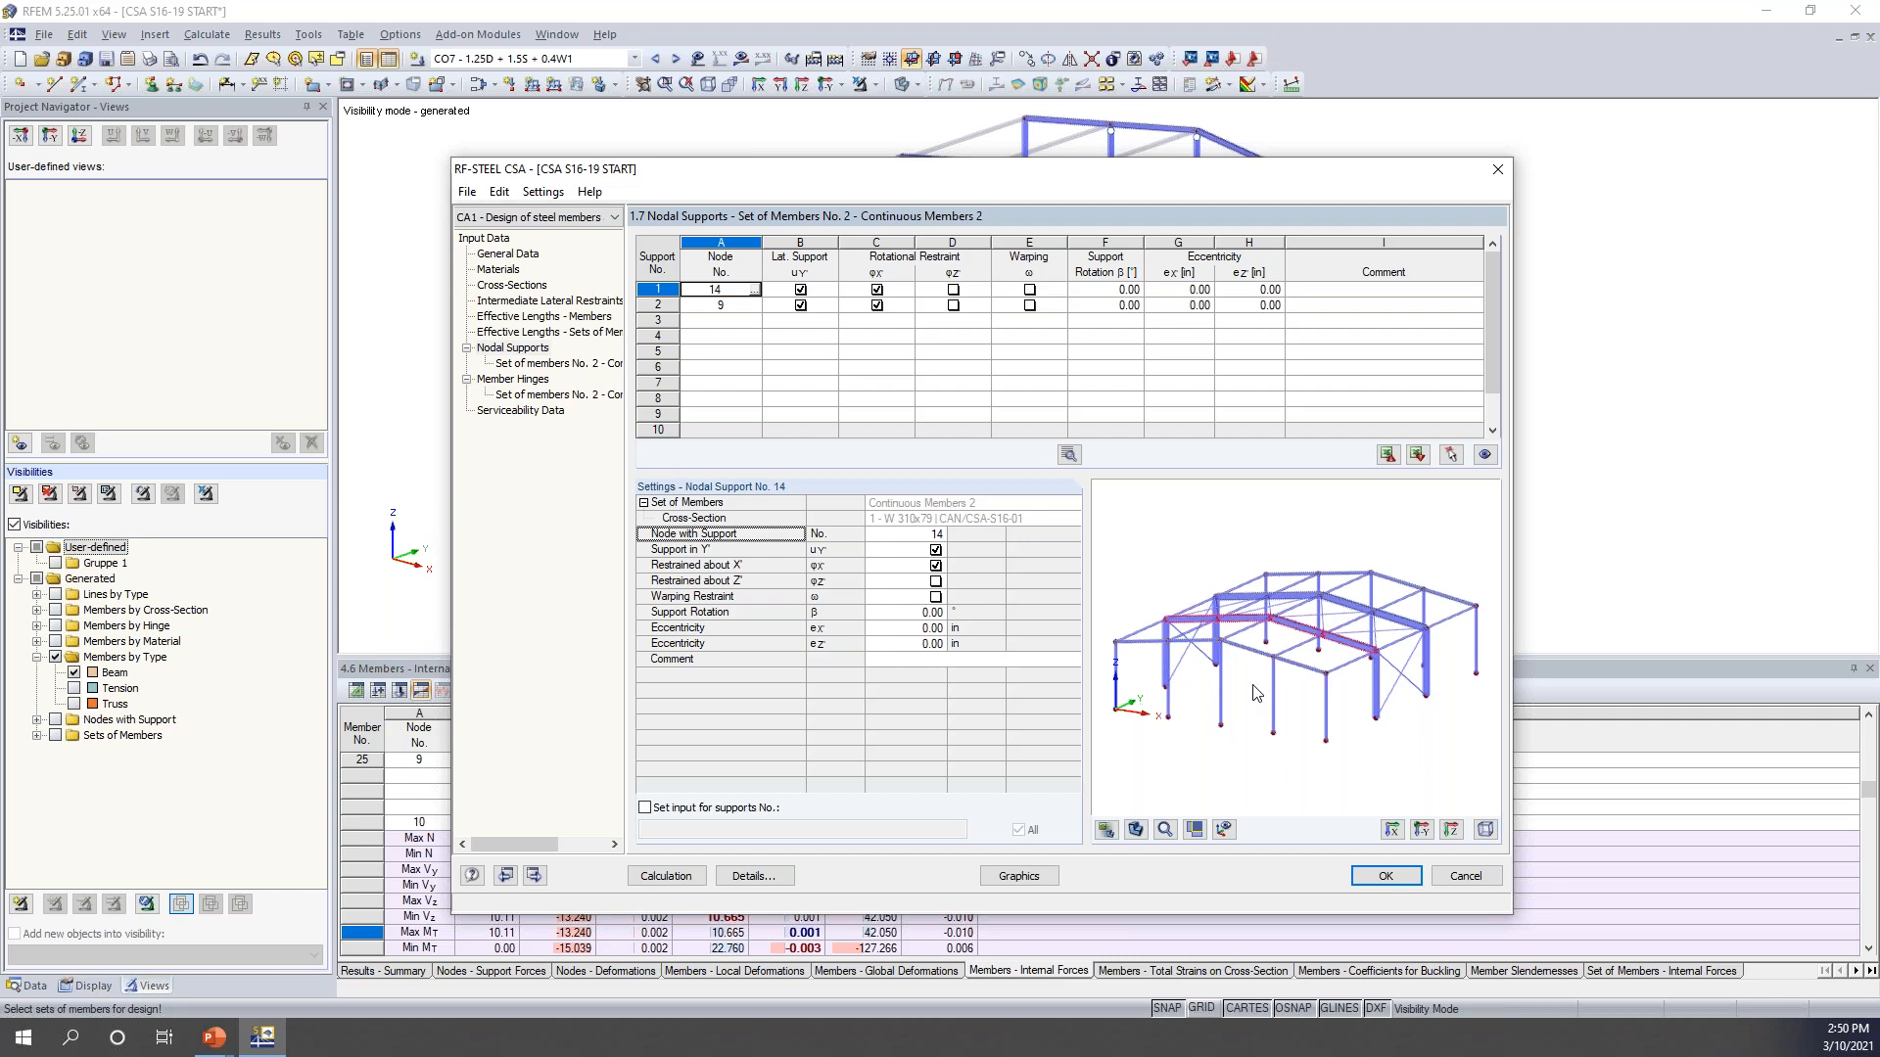
scroll(1256, 693, "up", 2)
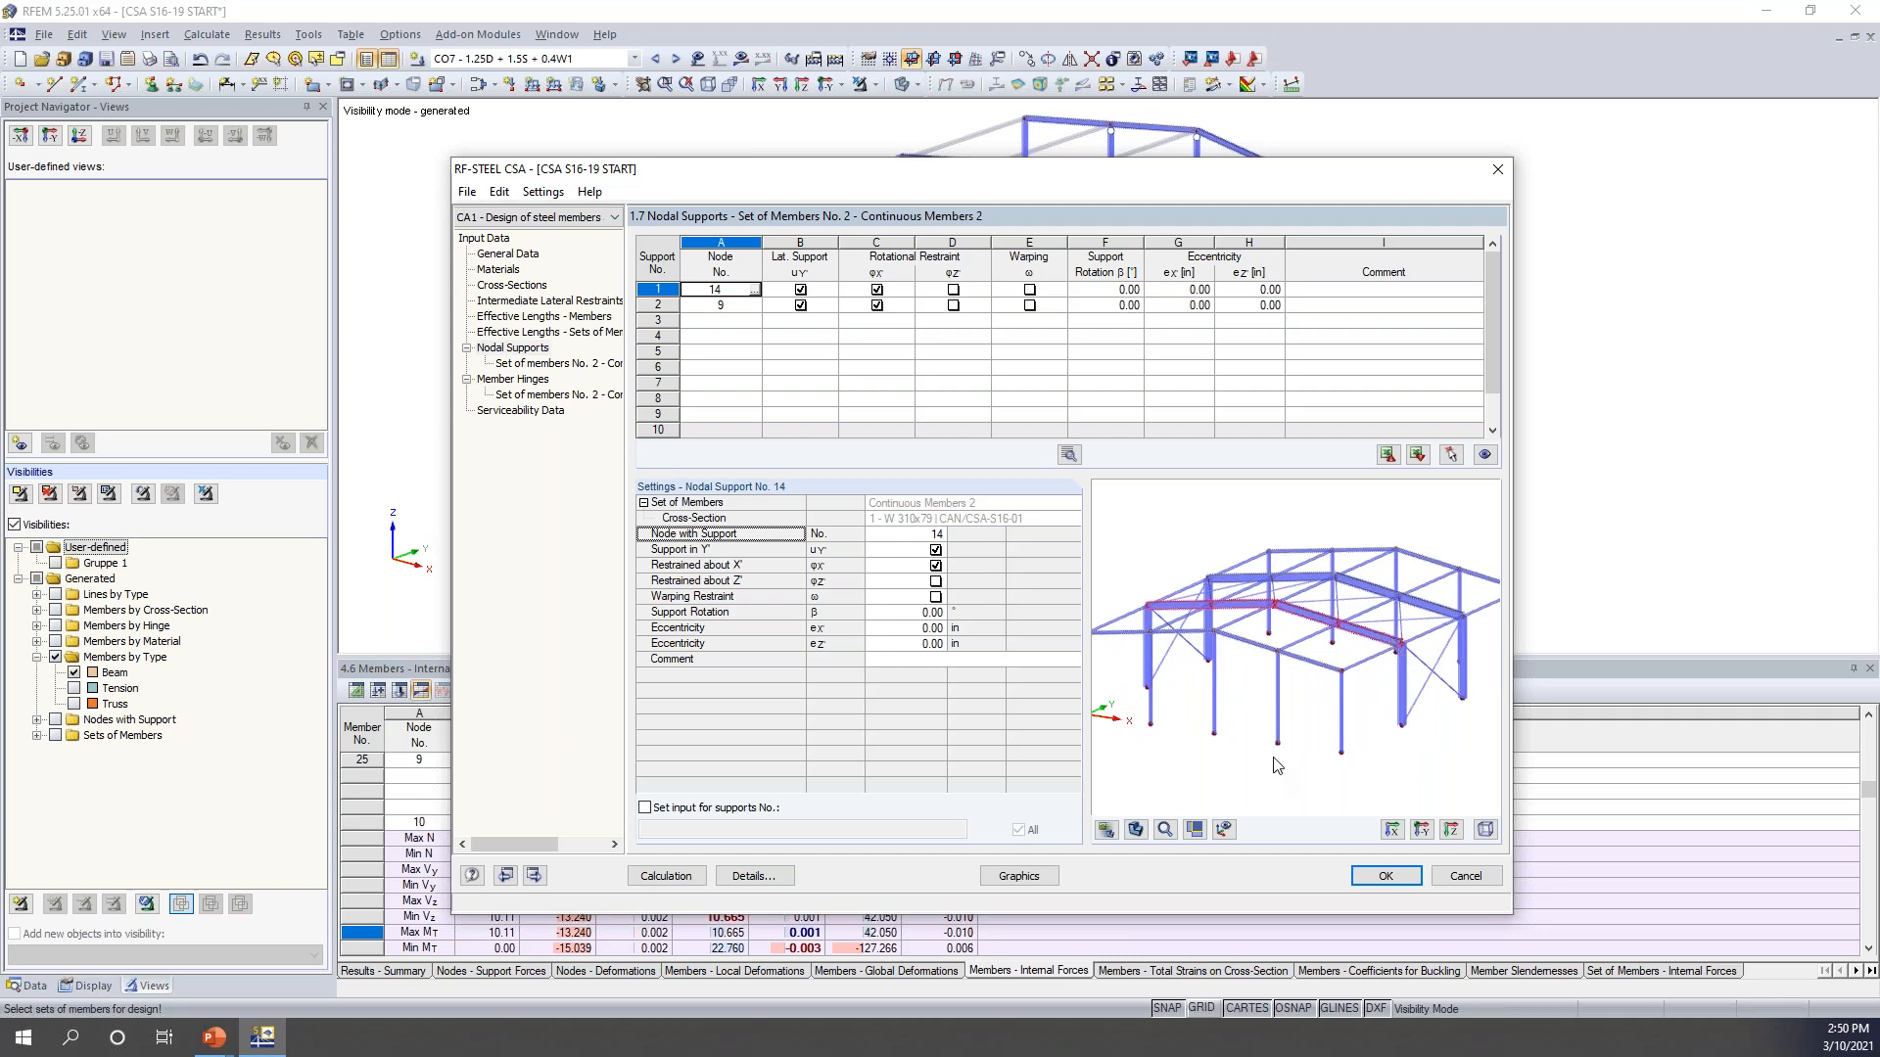
scroll(1275, 662, "up", 1)
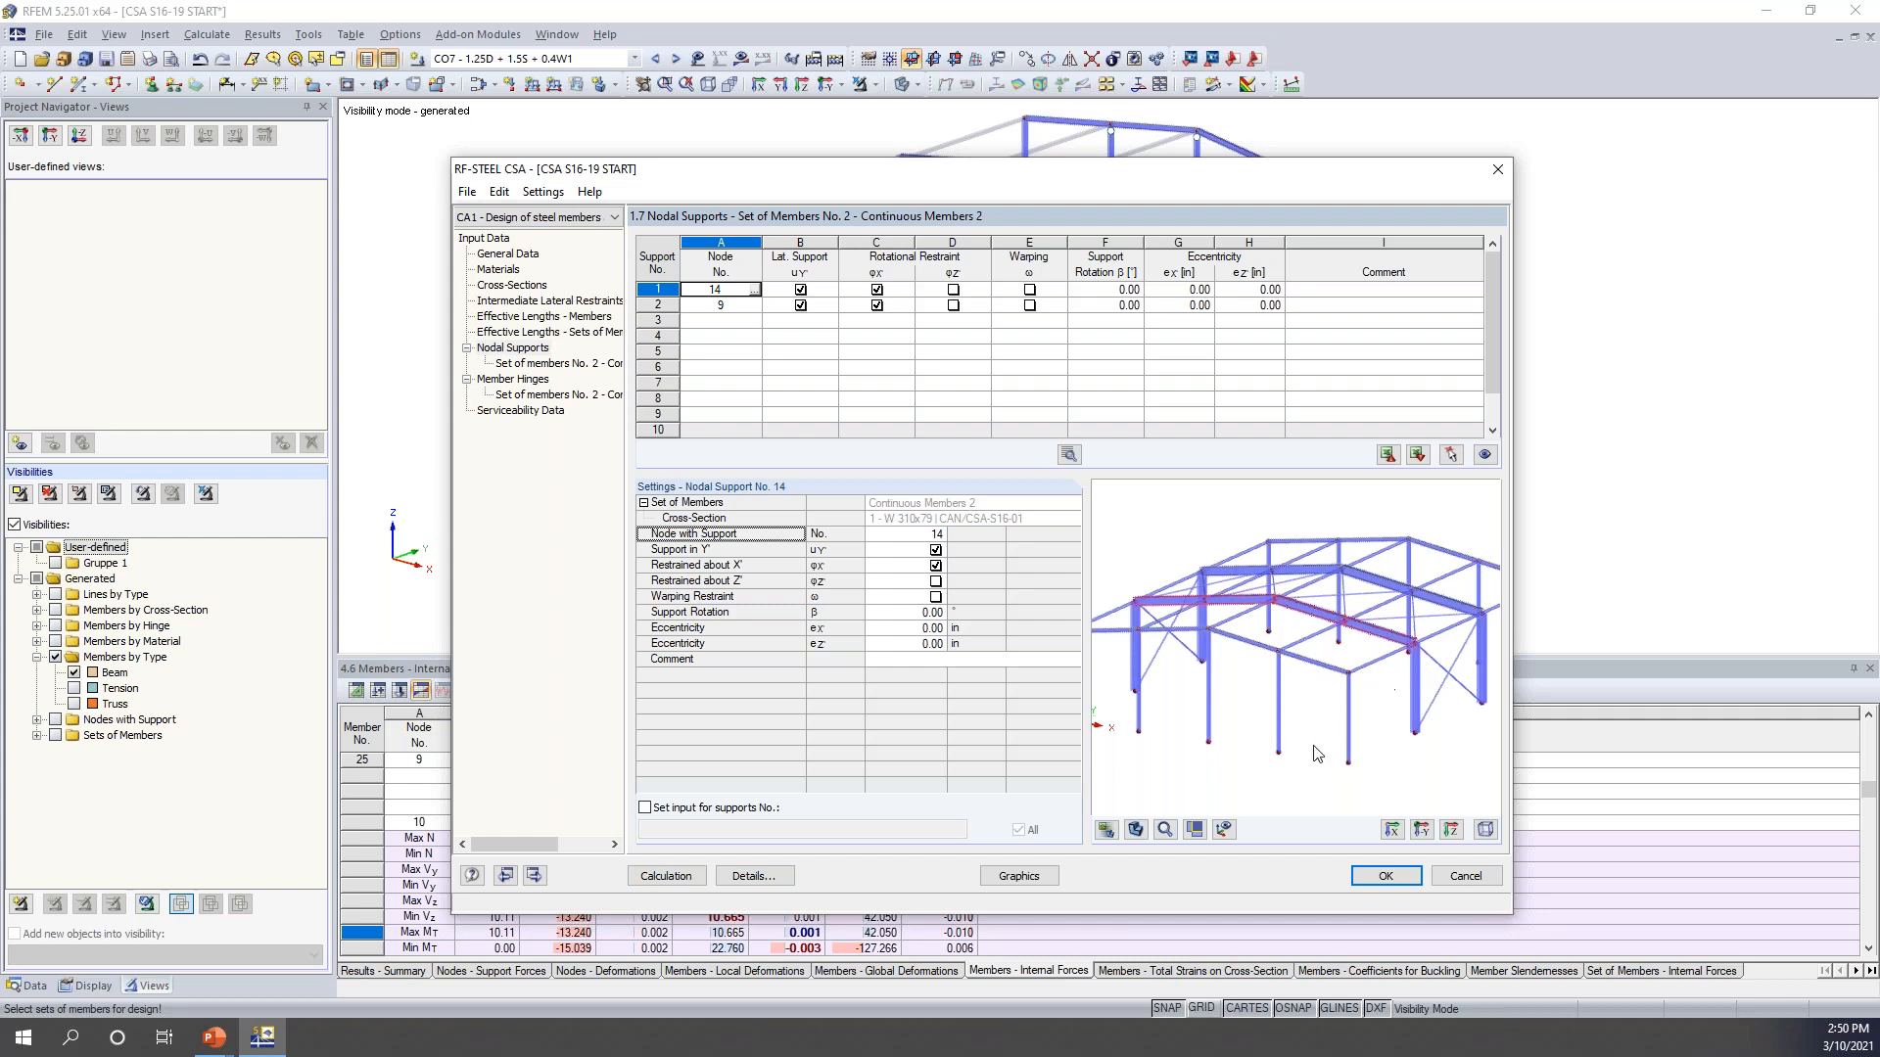
left_click(1223, 830)
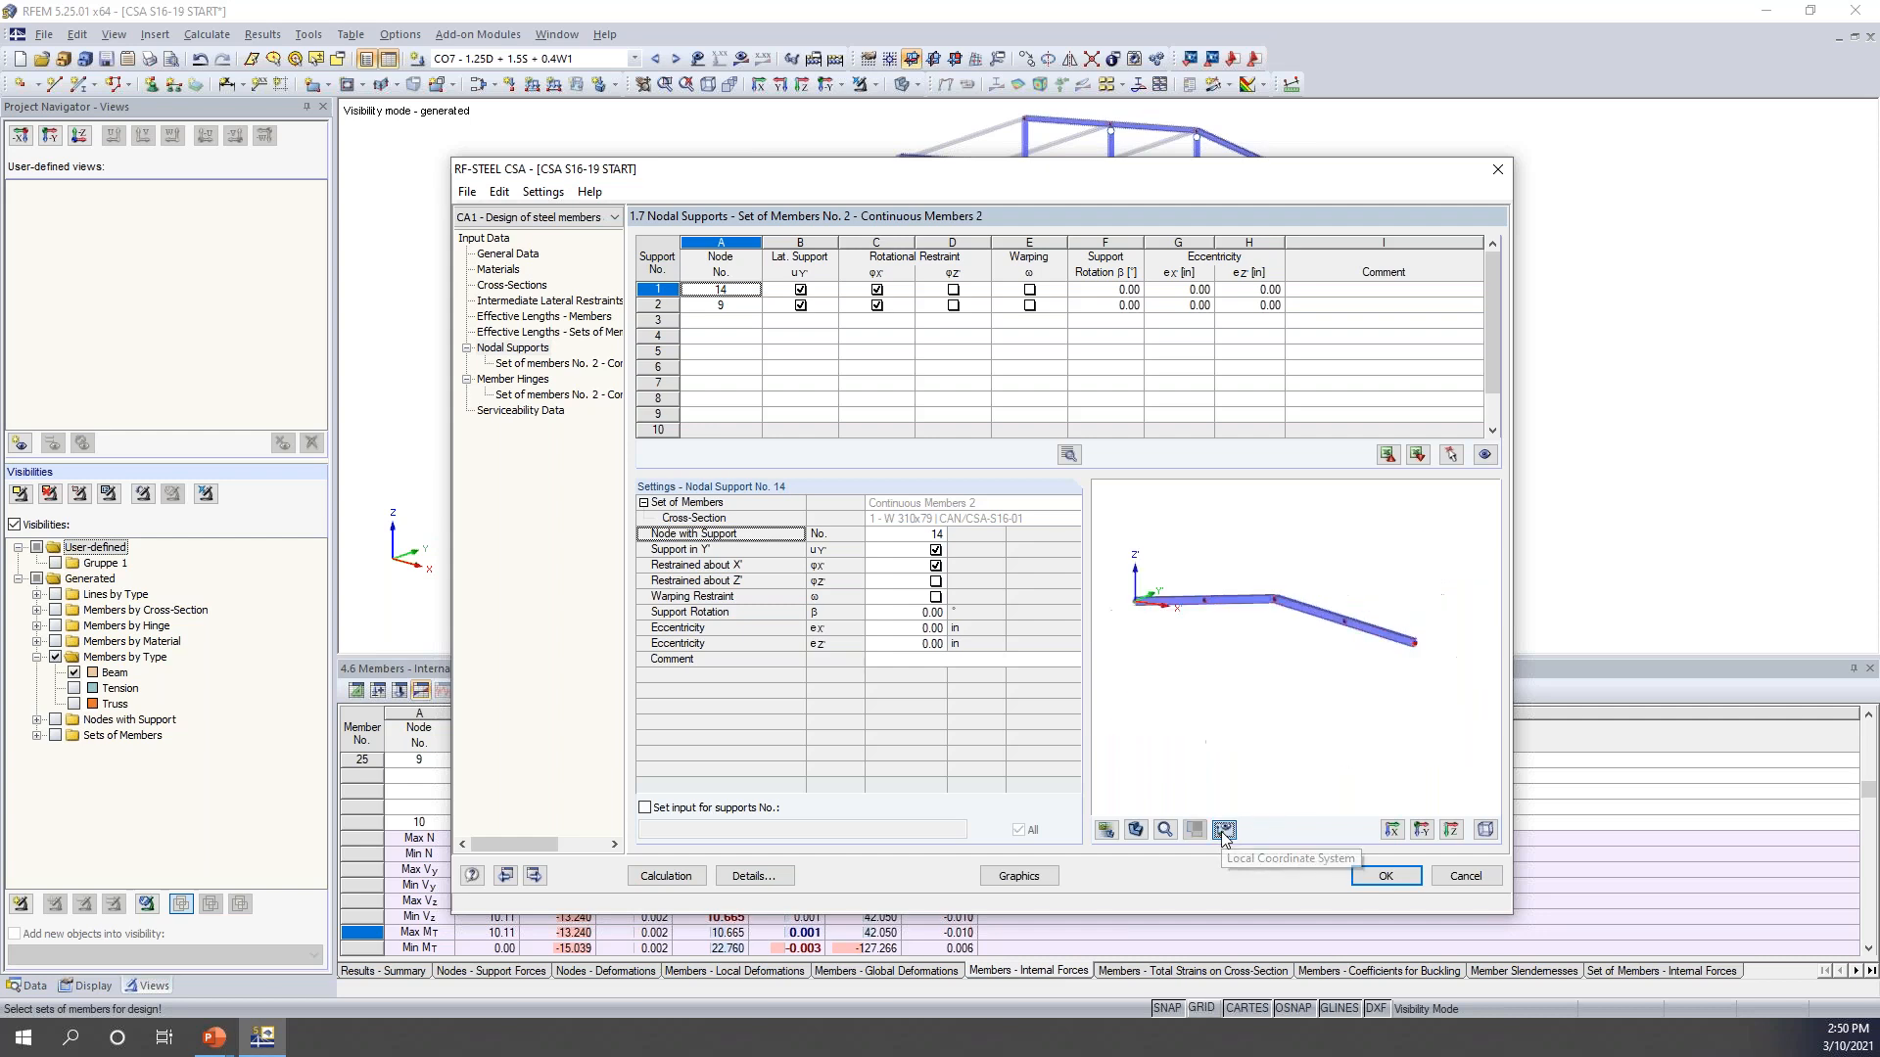
scroll(1302, 648, "up", 2)
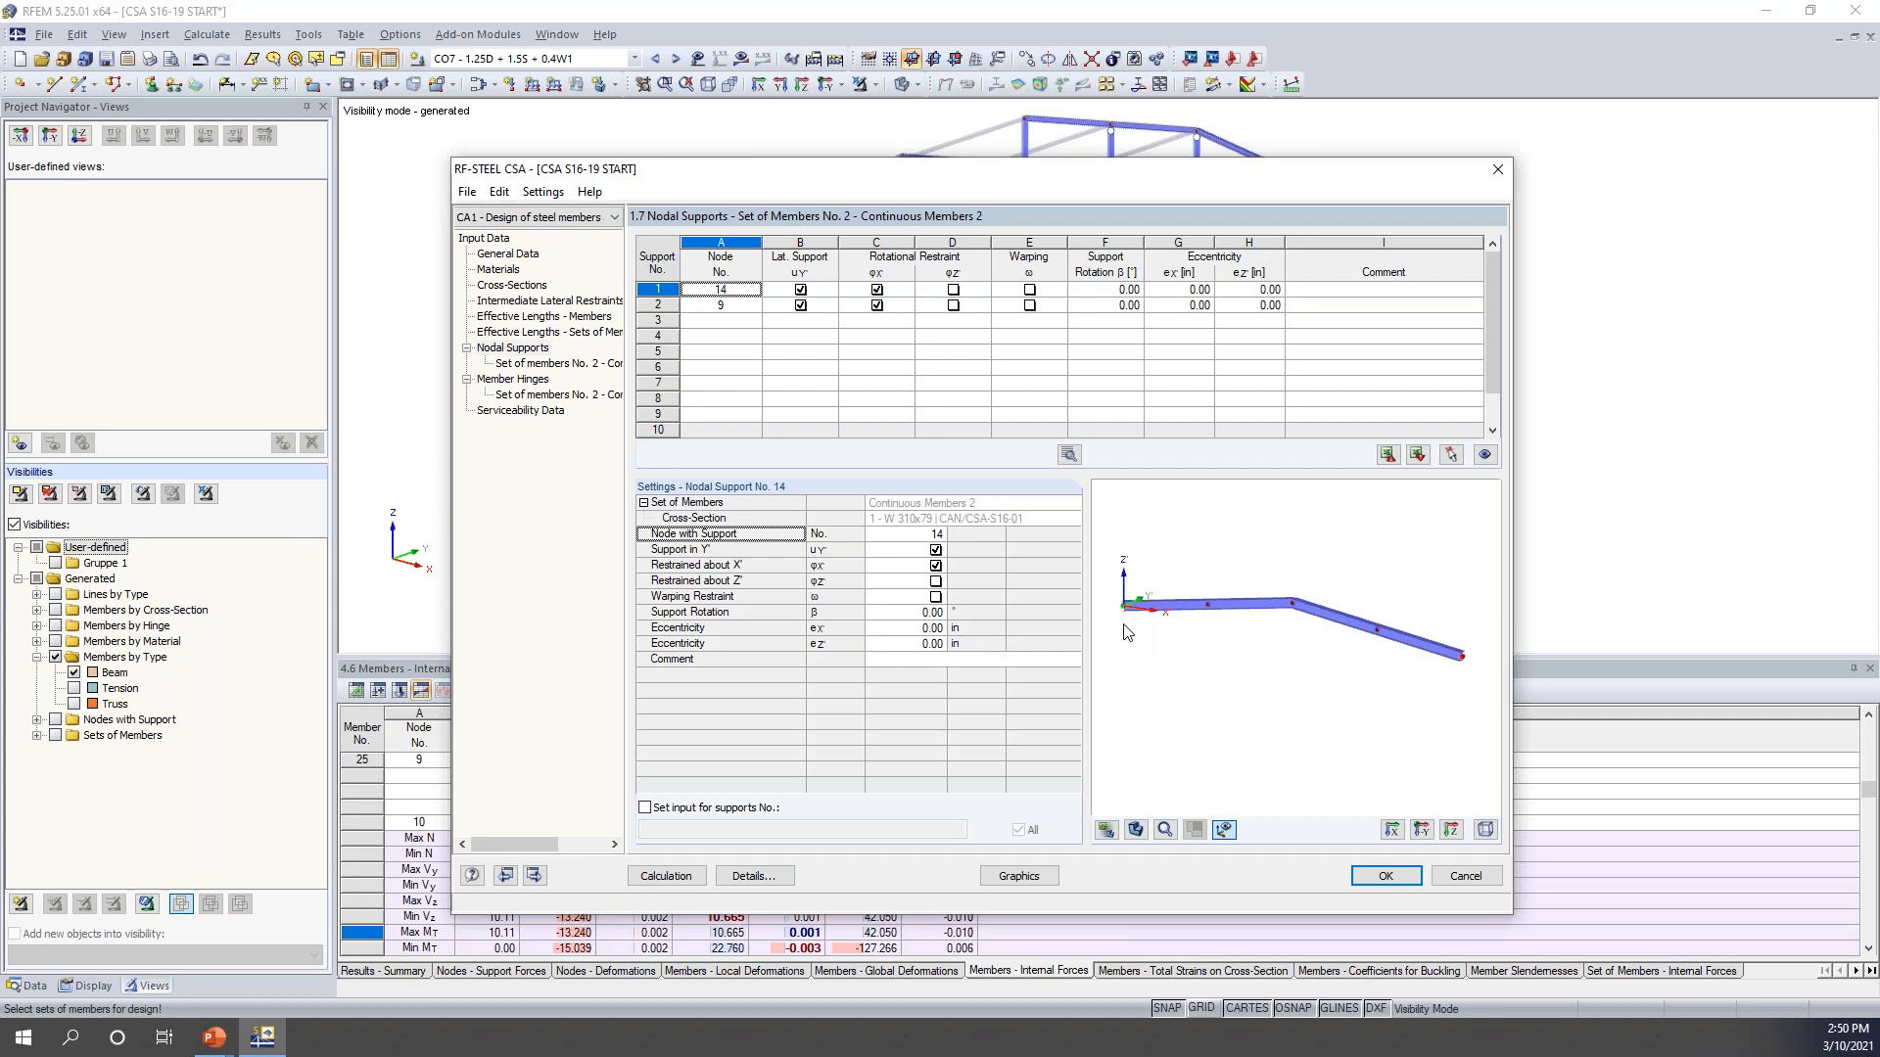
scroll(1131, 617, "up", 1)
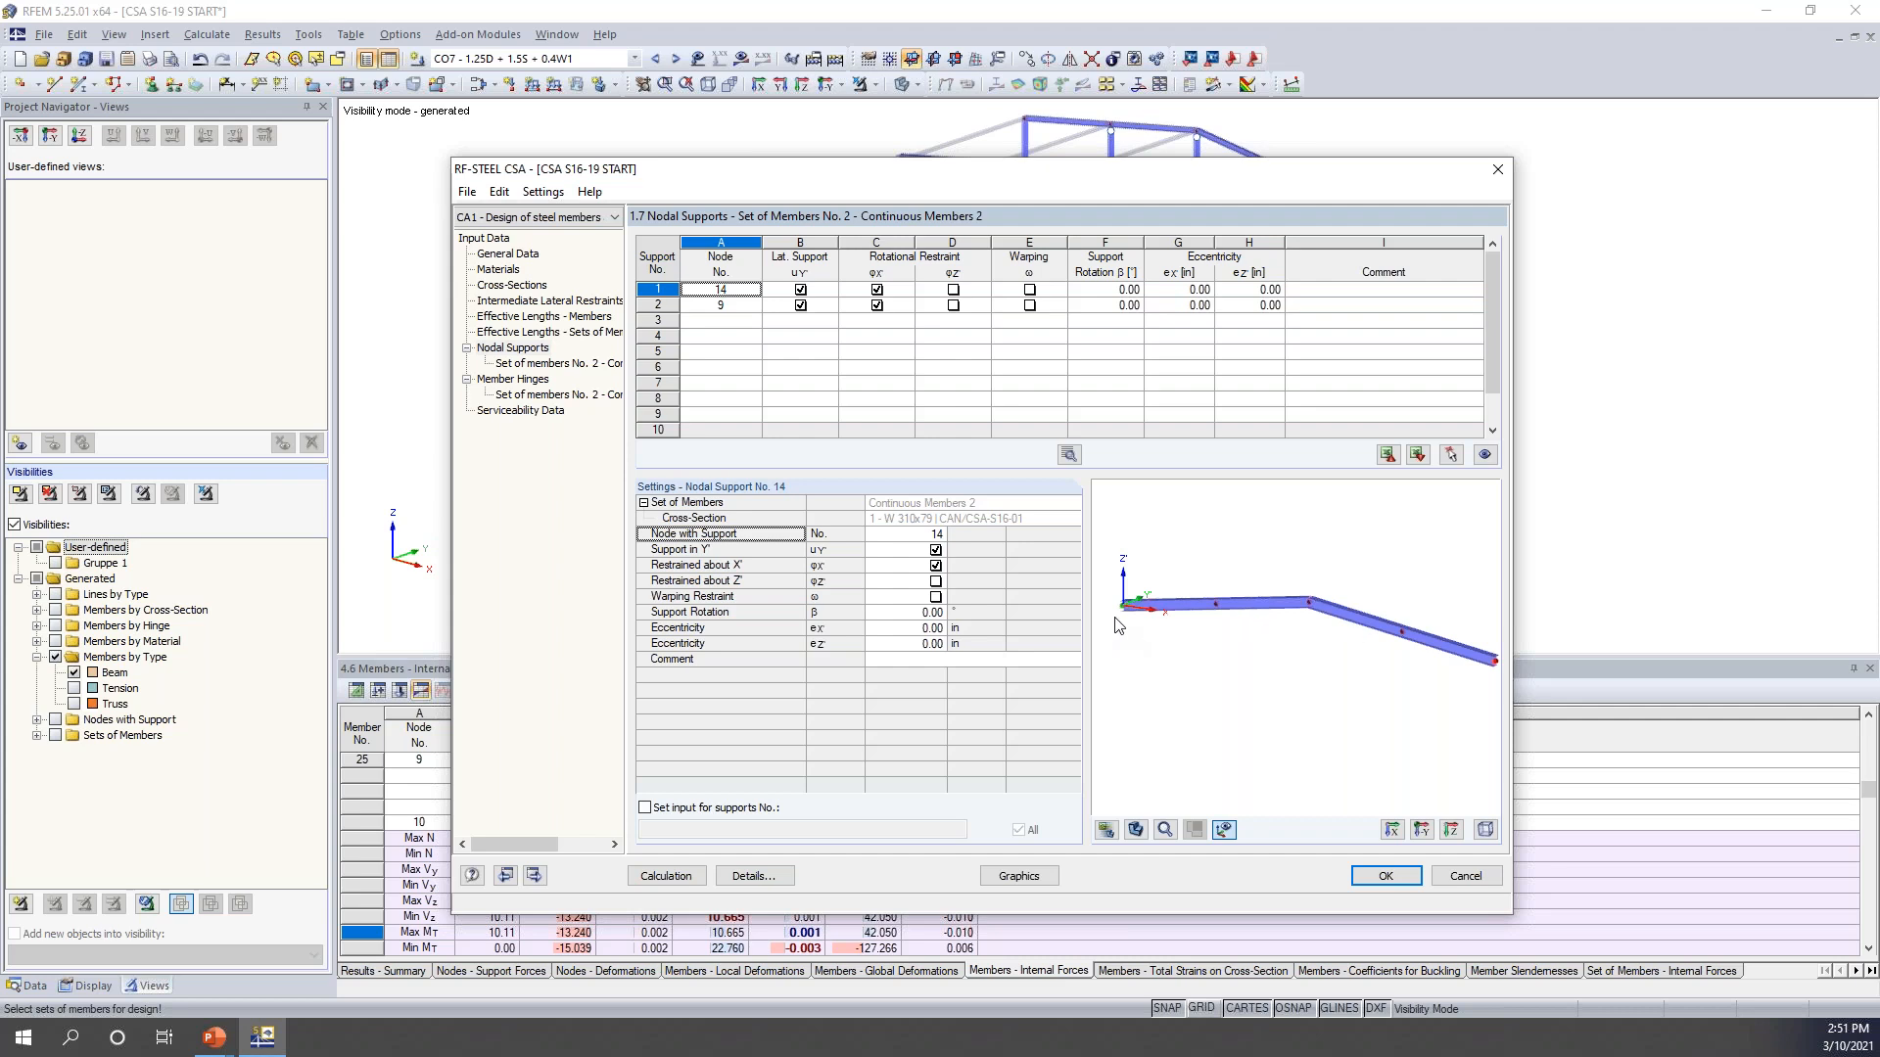
- Show the set preview as a line model, examine the support at node 14, and locate that node in the frame
left_click(1134, 832)
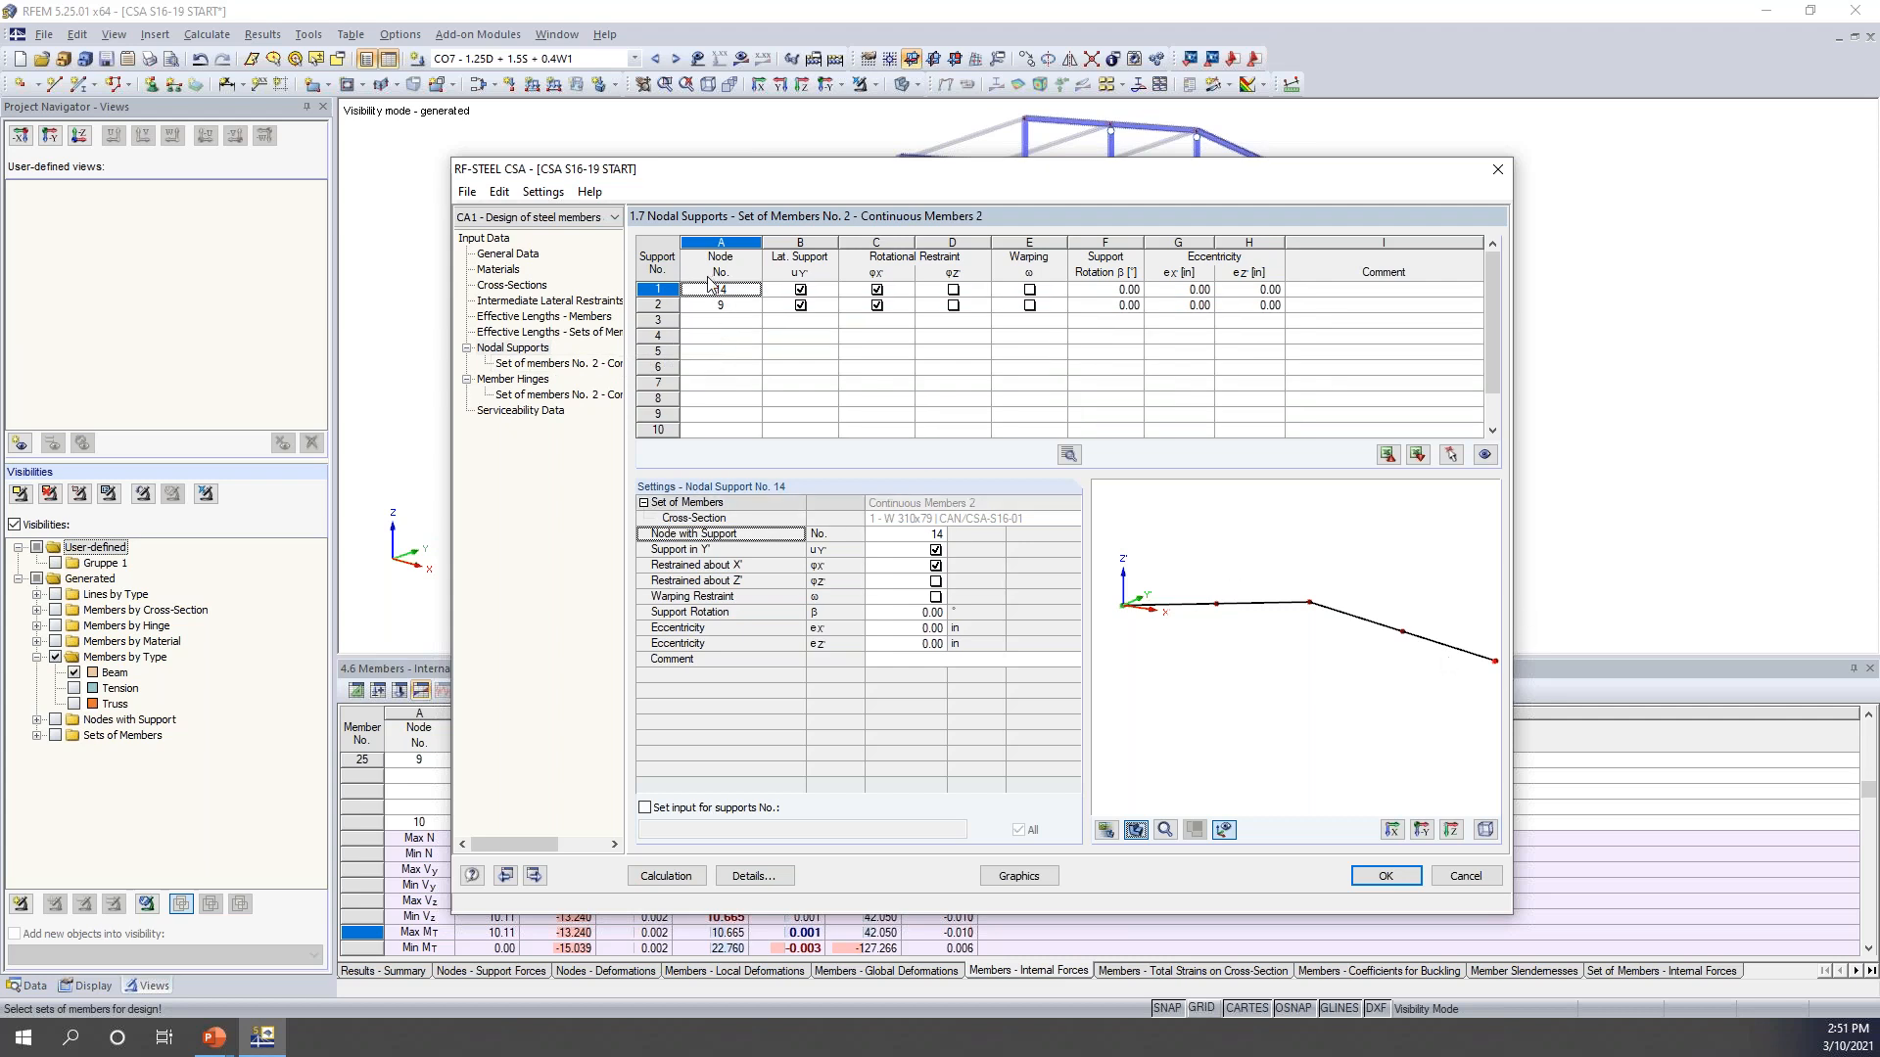
scroll(1114, 609, "up", 8)
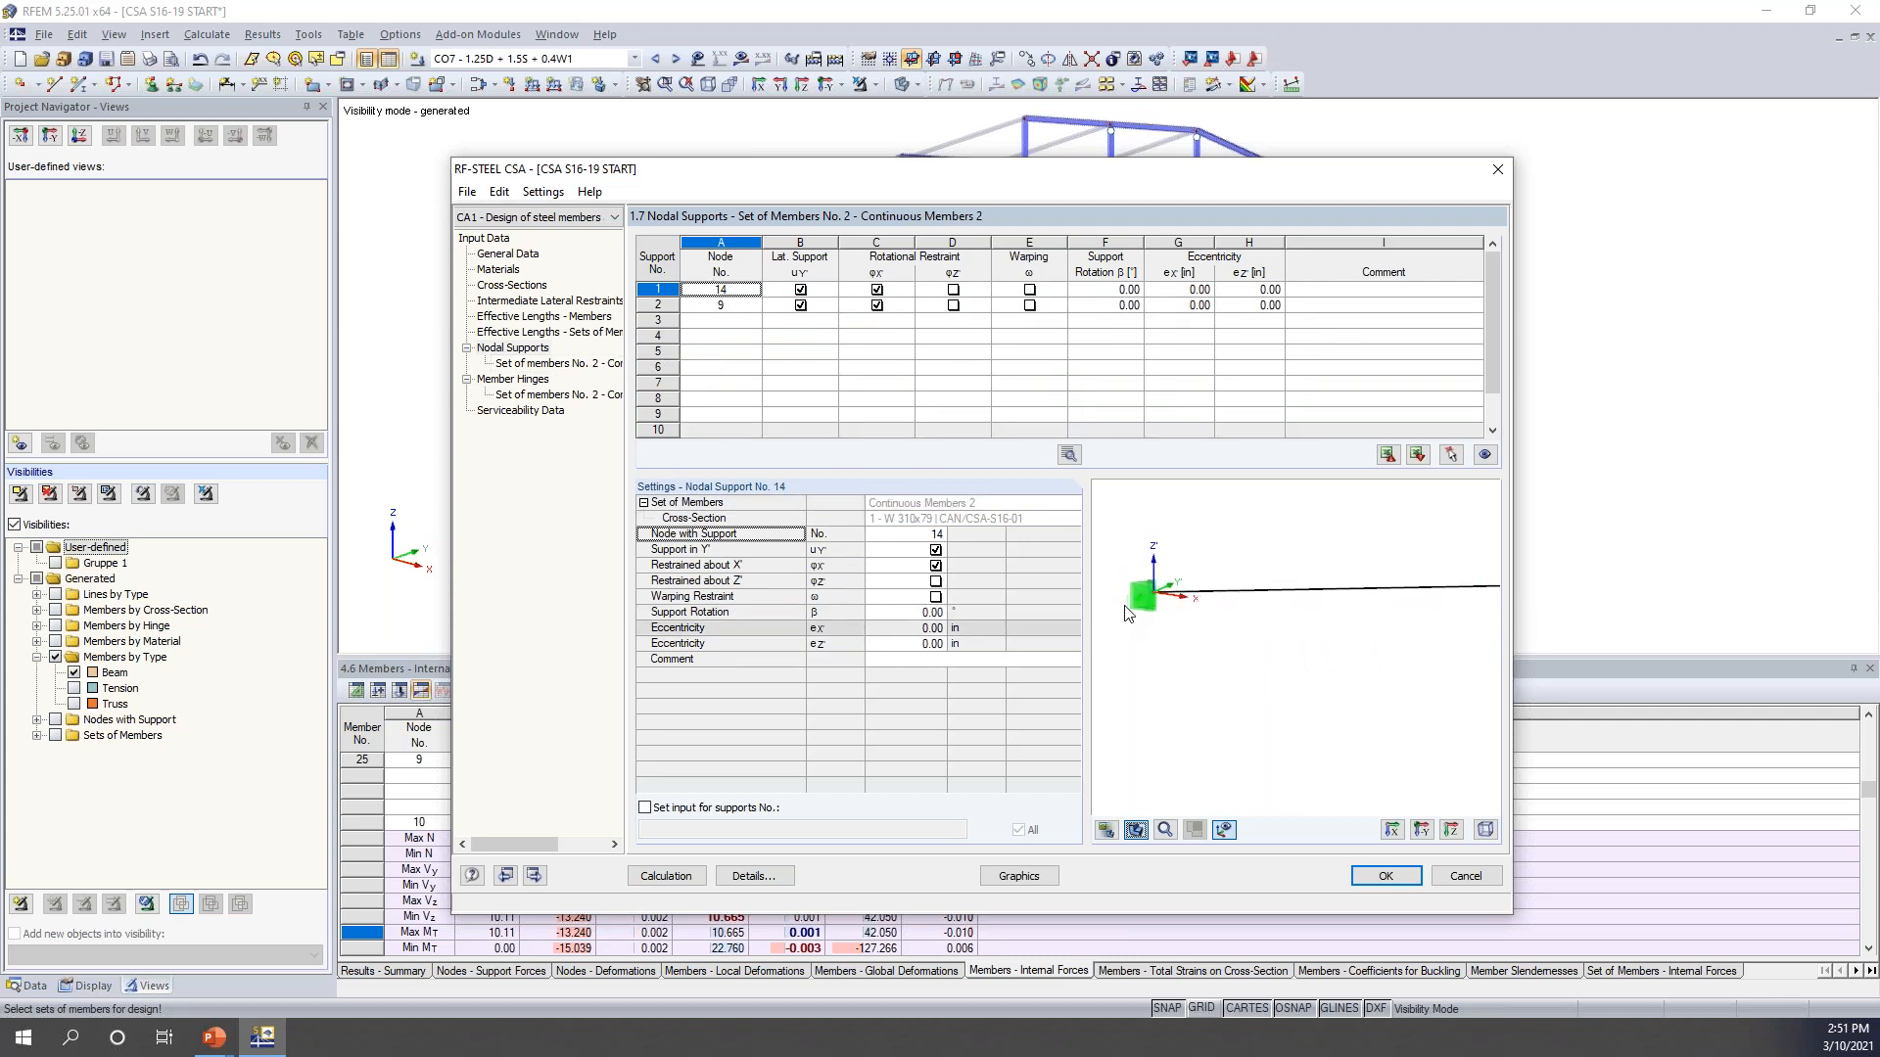
scroll(1125, 606, "up", 1)
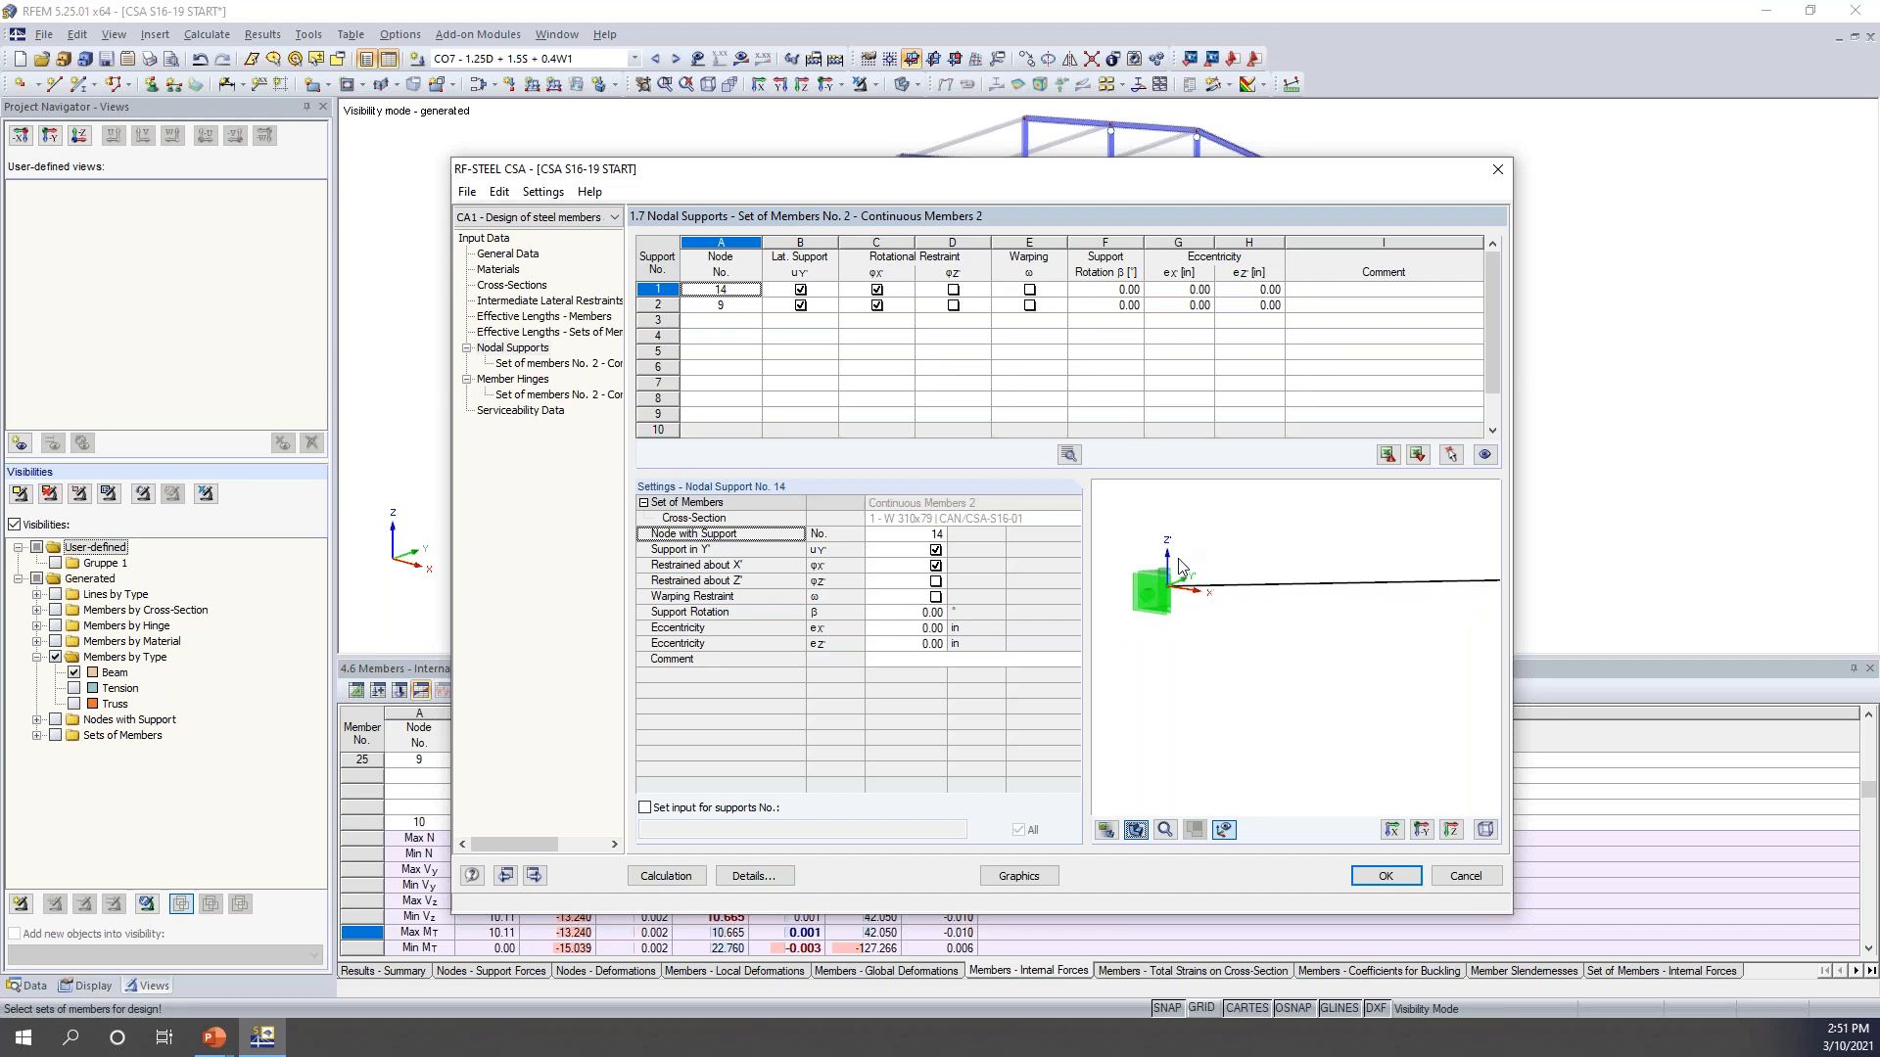
left_click_drag(1078, 172, 1093, 486)
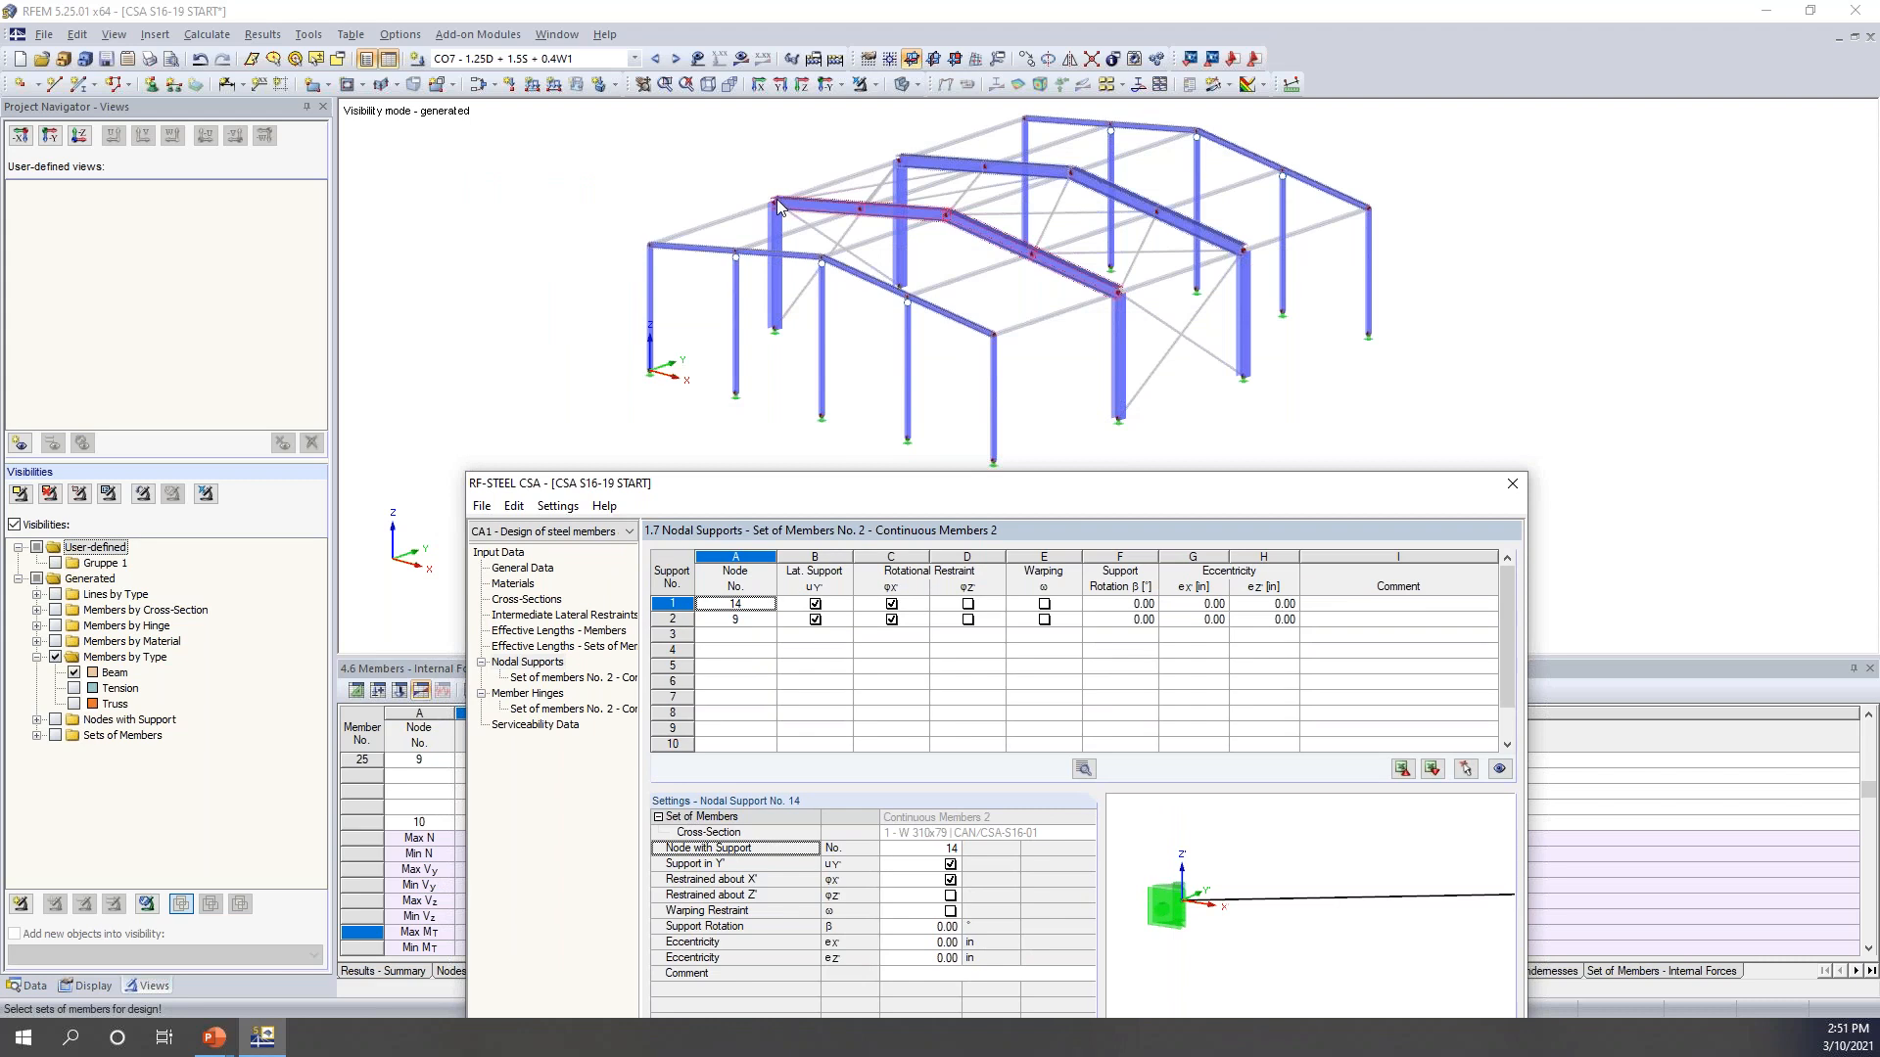
left_click_drag(930, 501, 901, 183)
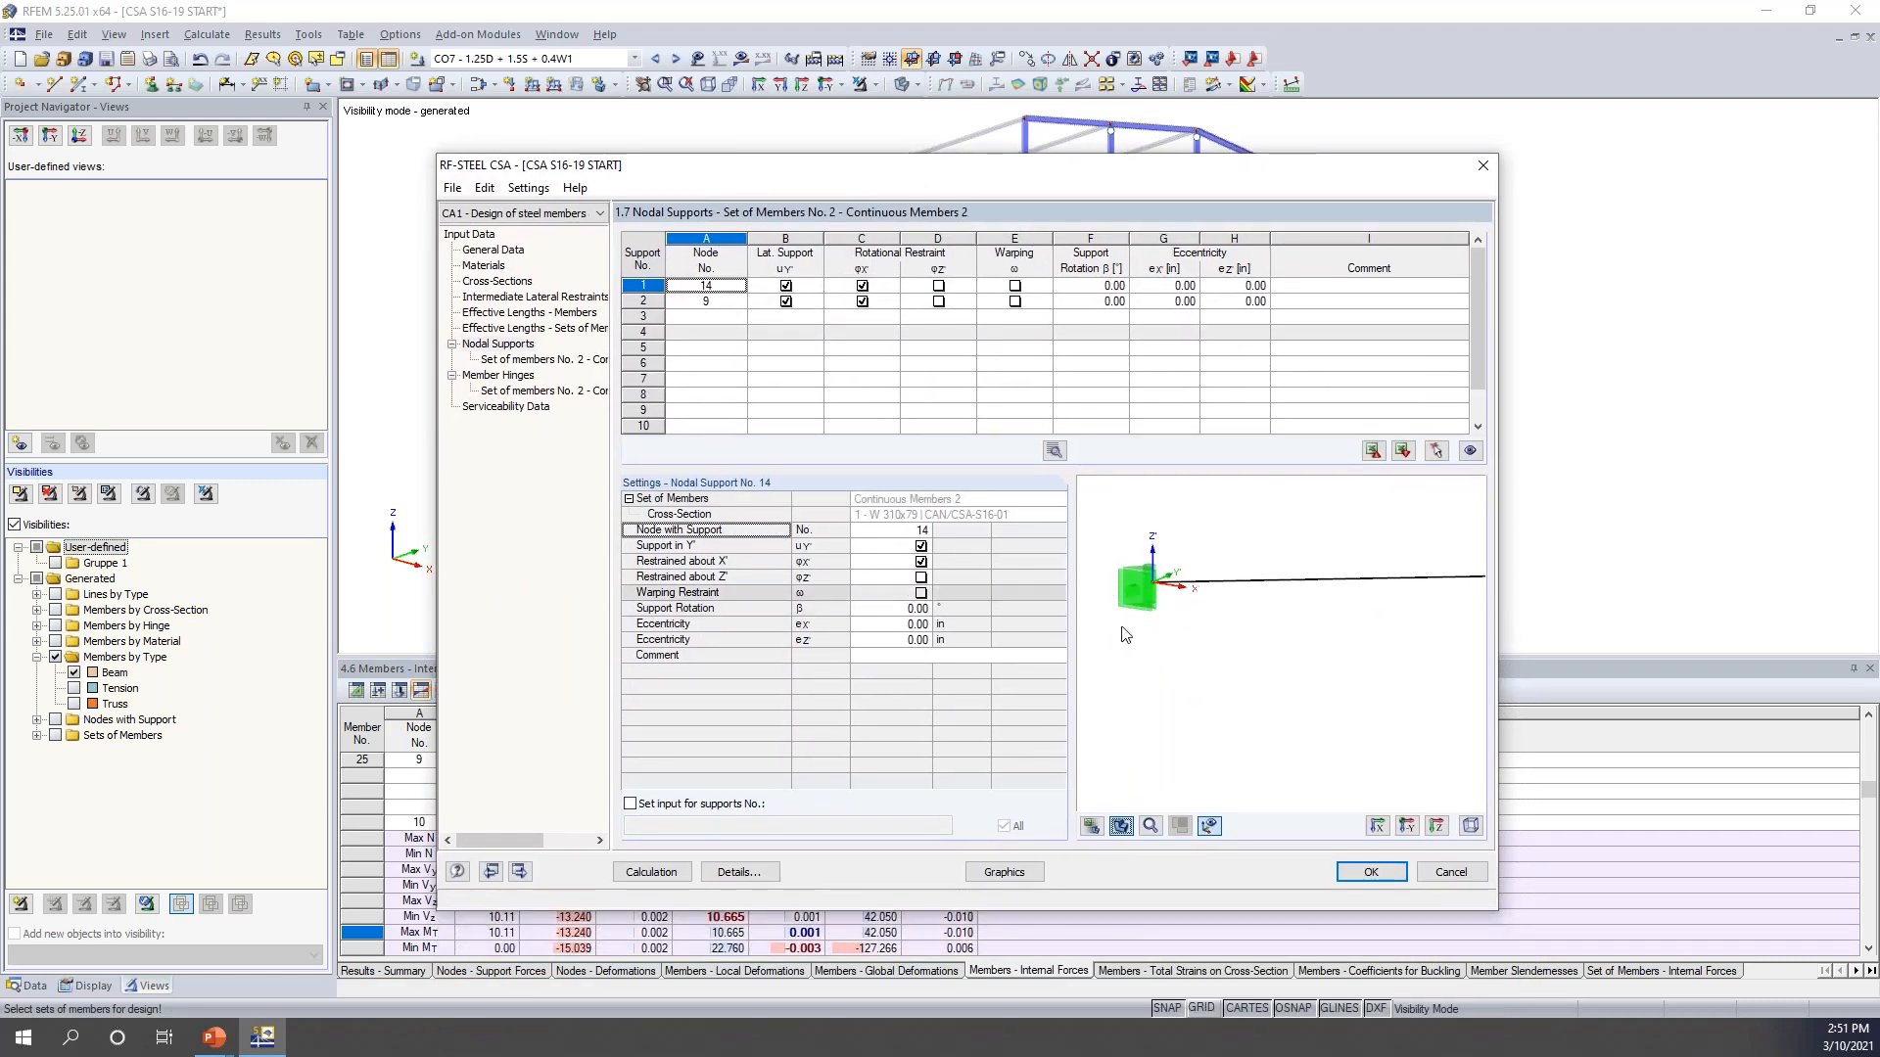
- Add rotational restraint about Z' to the nodal supports at nodes 14 and 9 of set of members No. 2
left_click_drag(1007, 169, 998, 266)
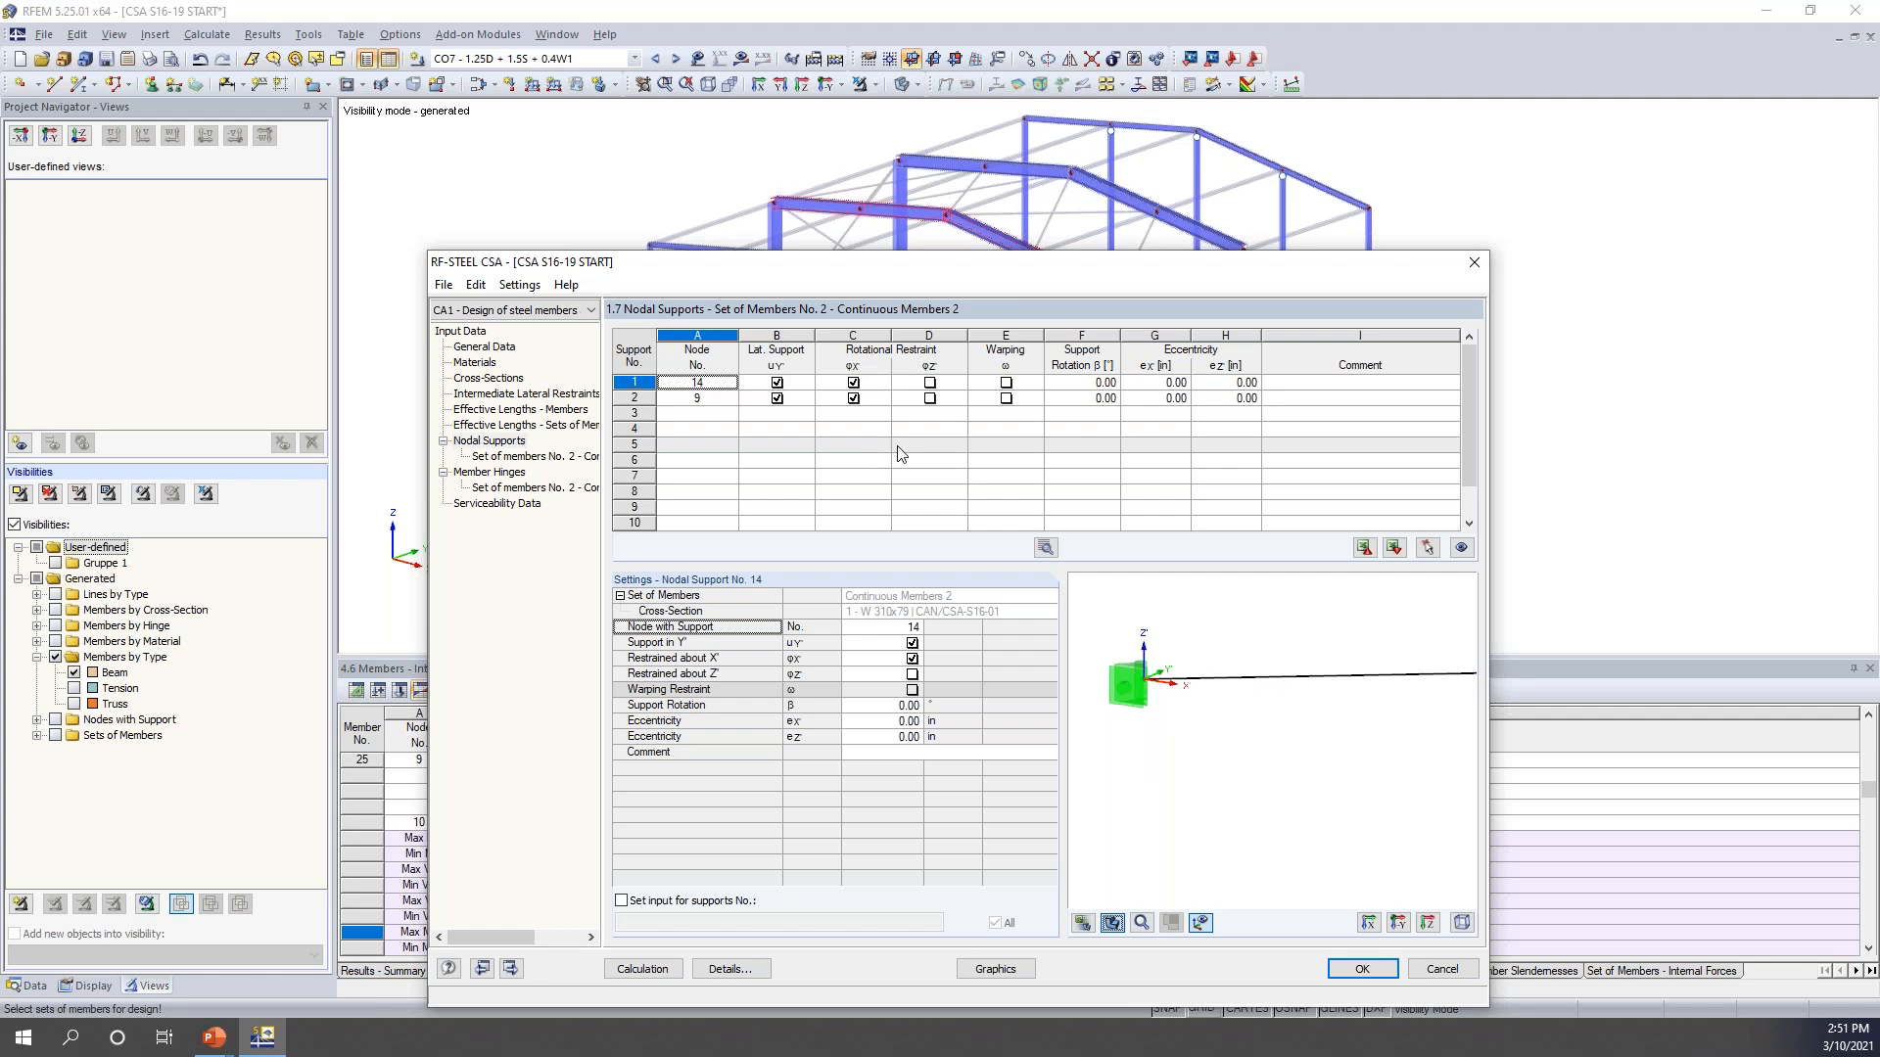
left_click(929, 381)
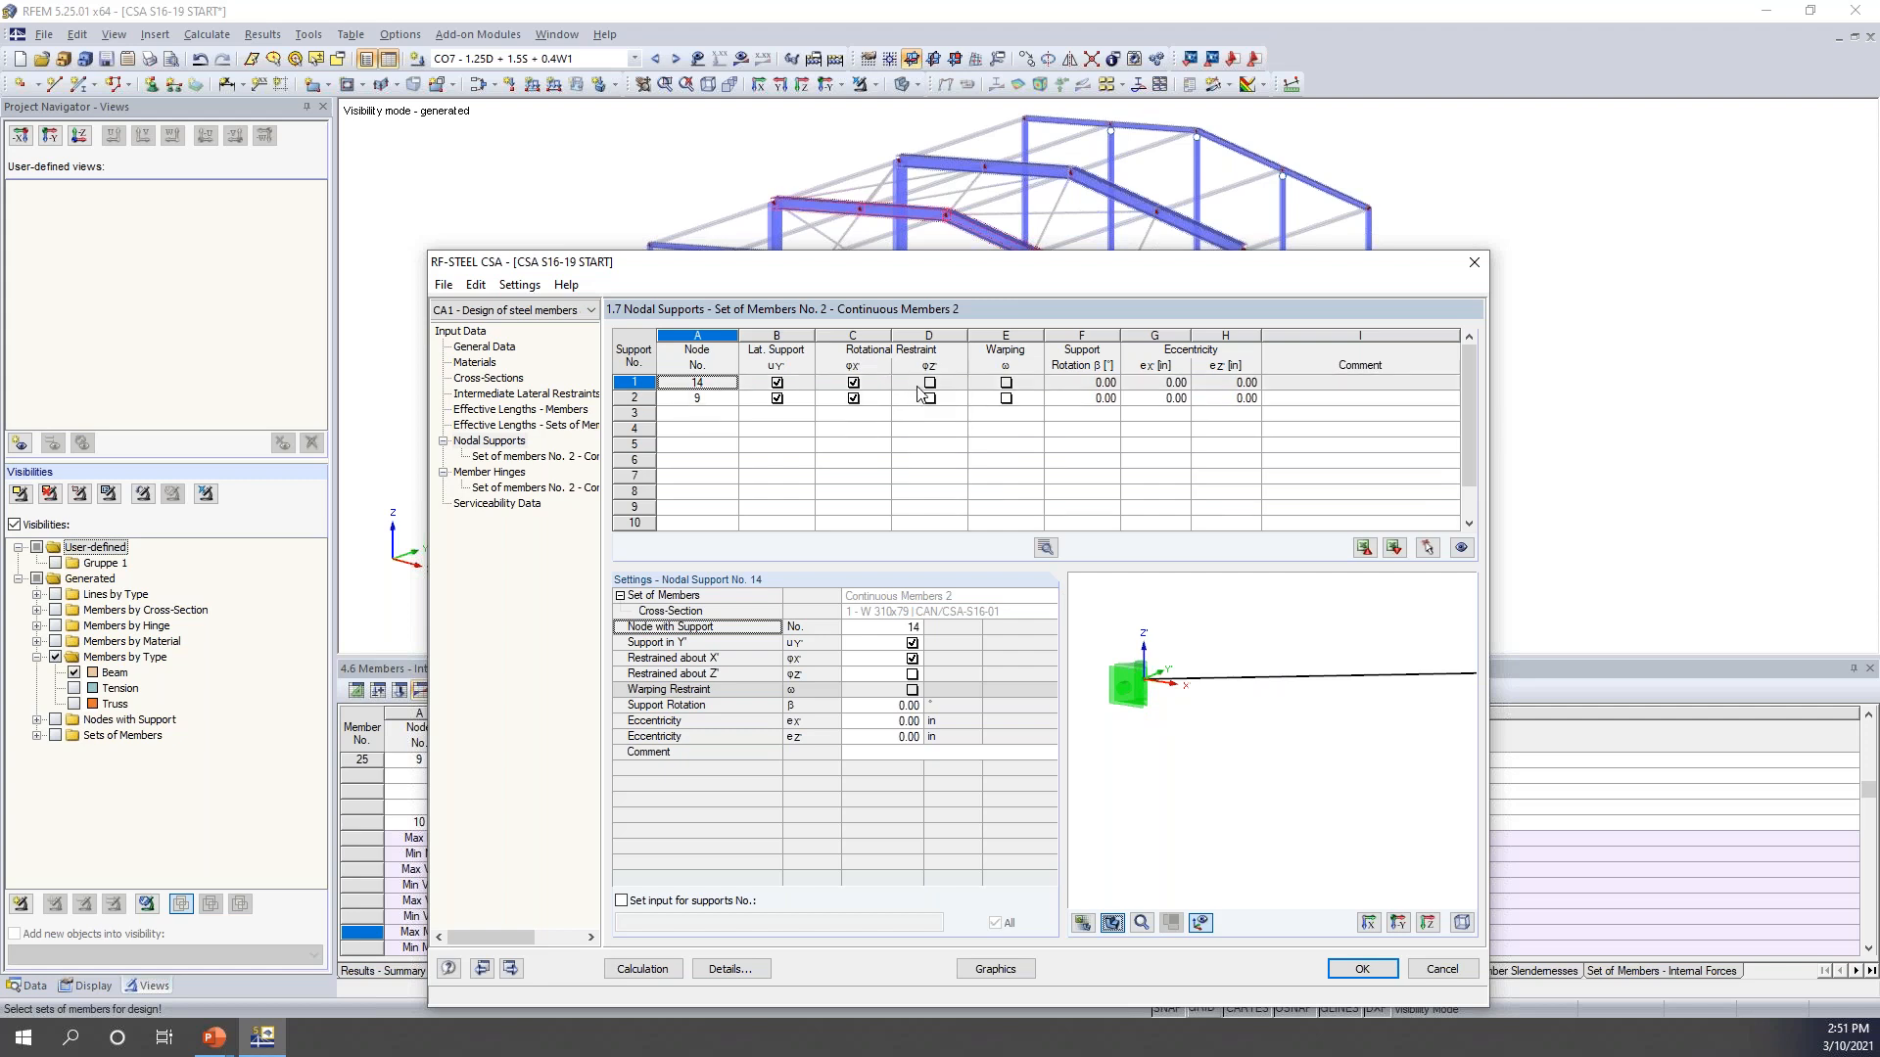
left_click(929, 397)
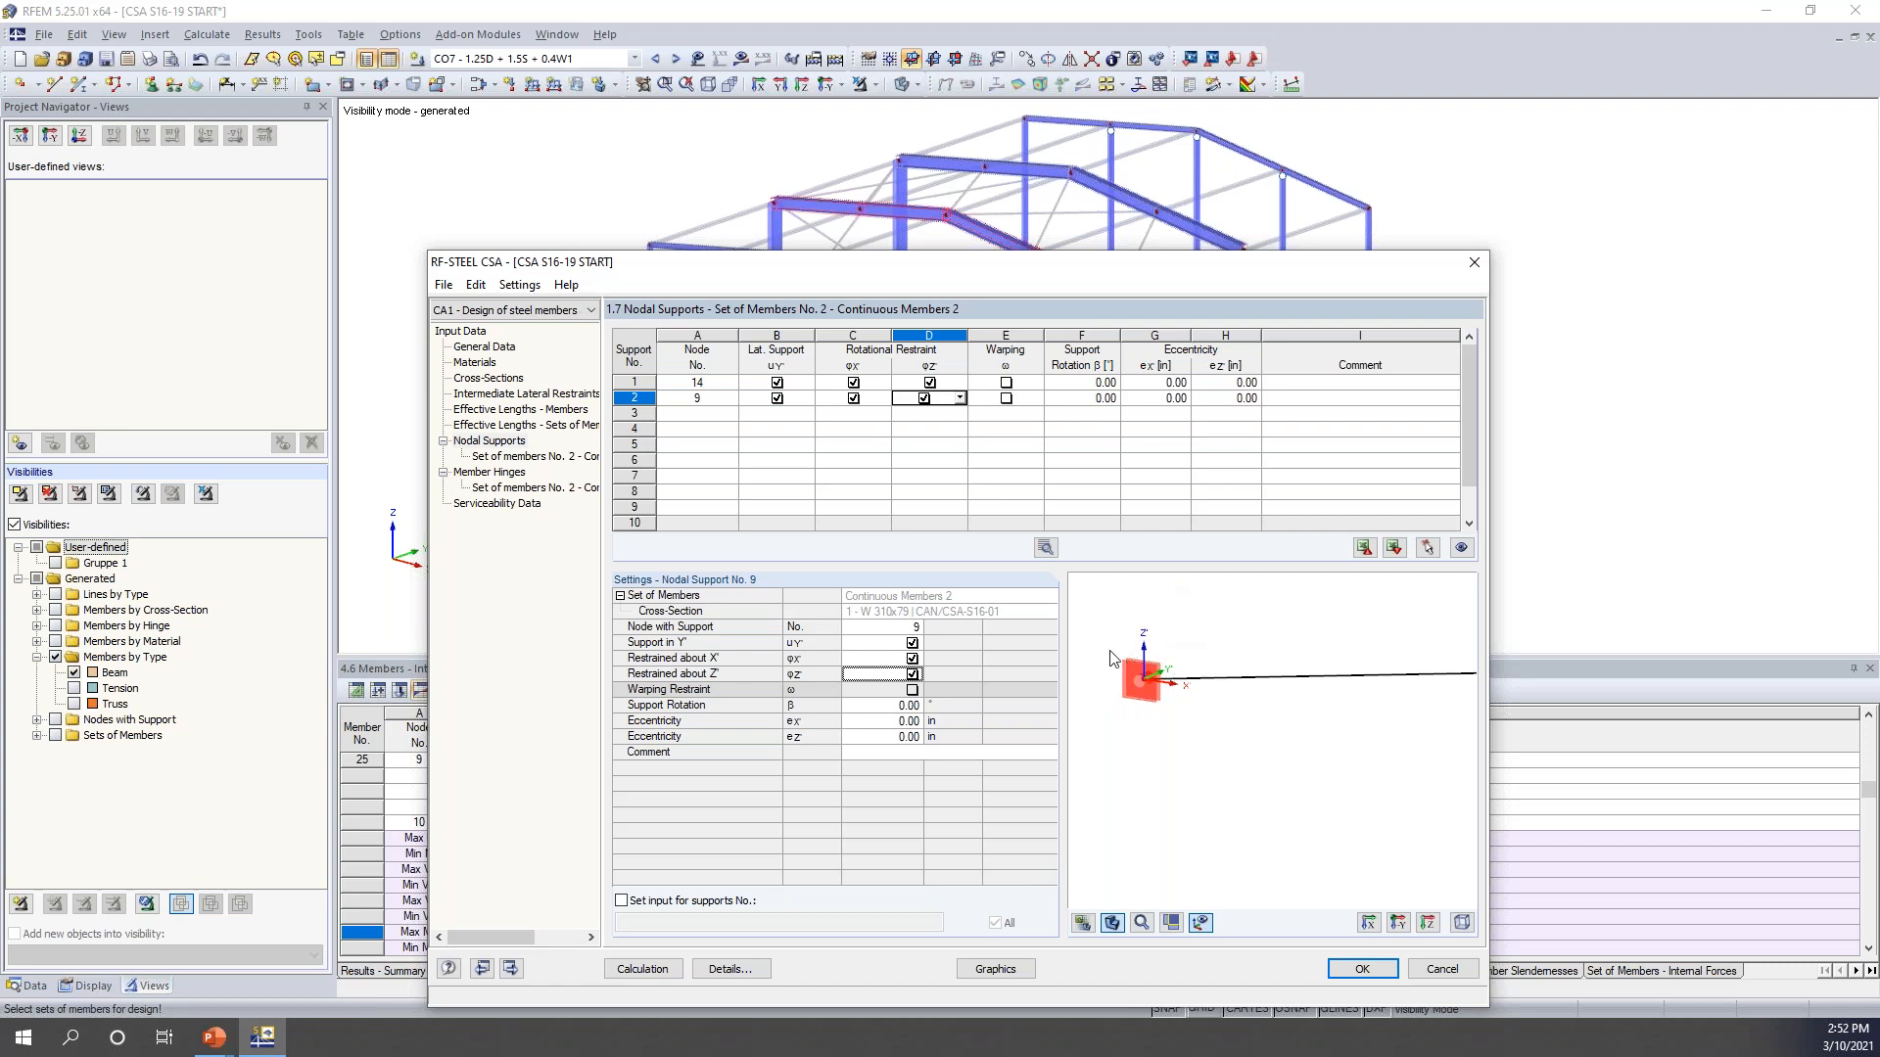
left_click_drag(812, 270, 799, 431)
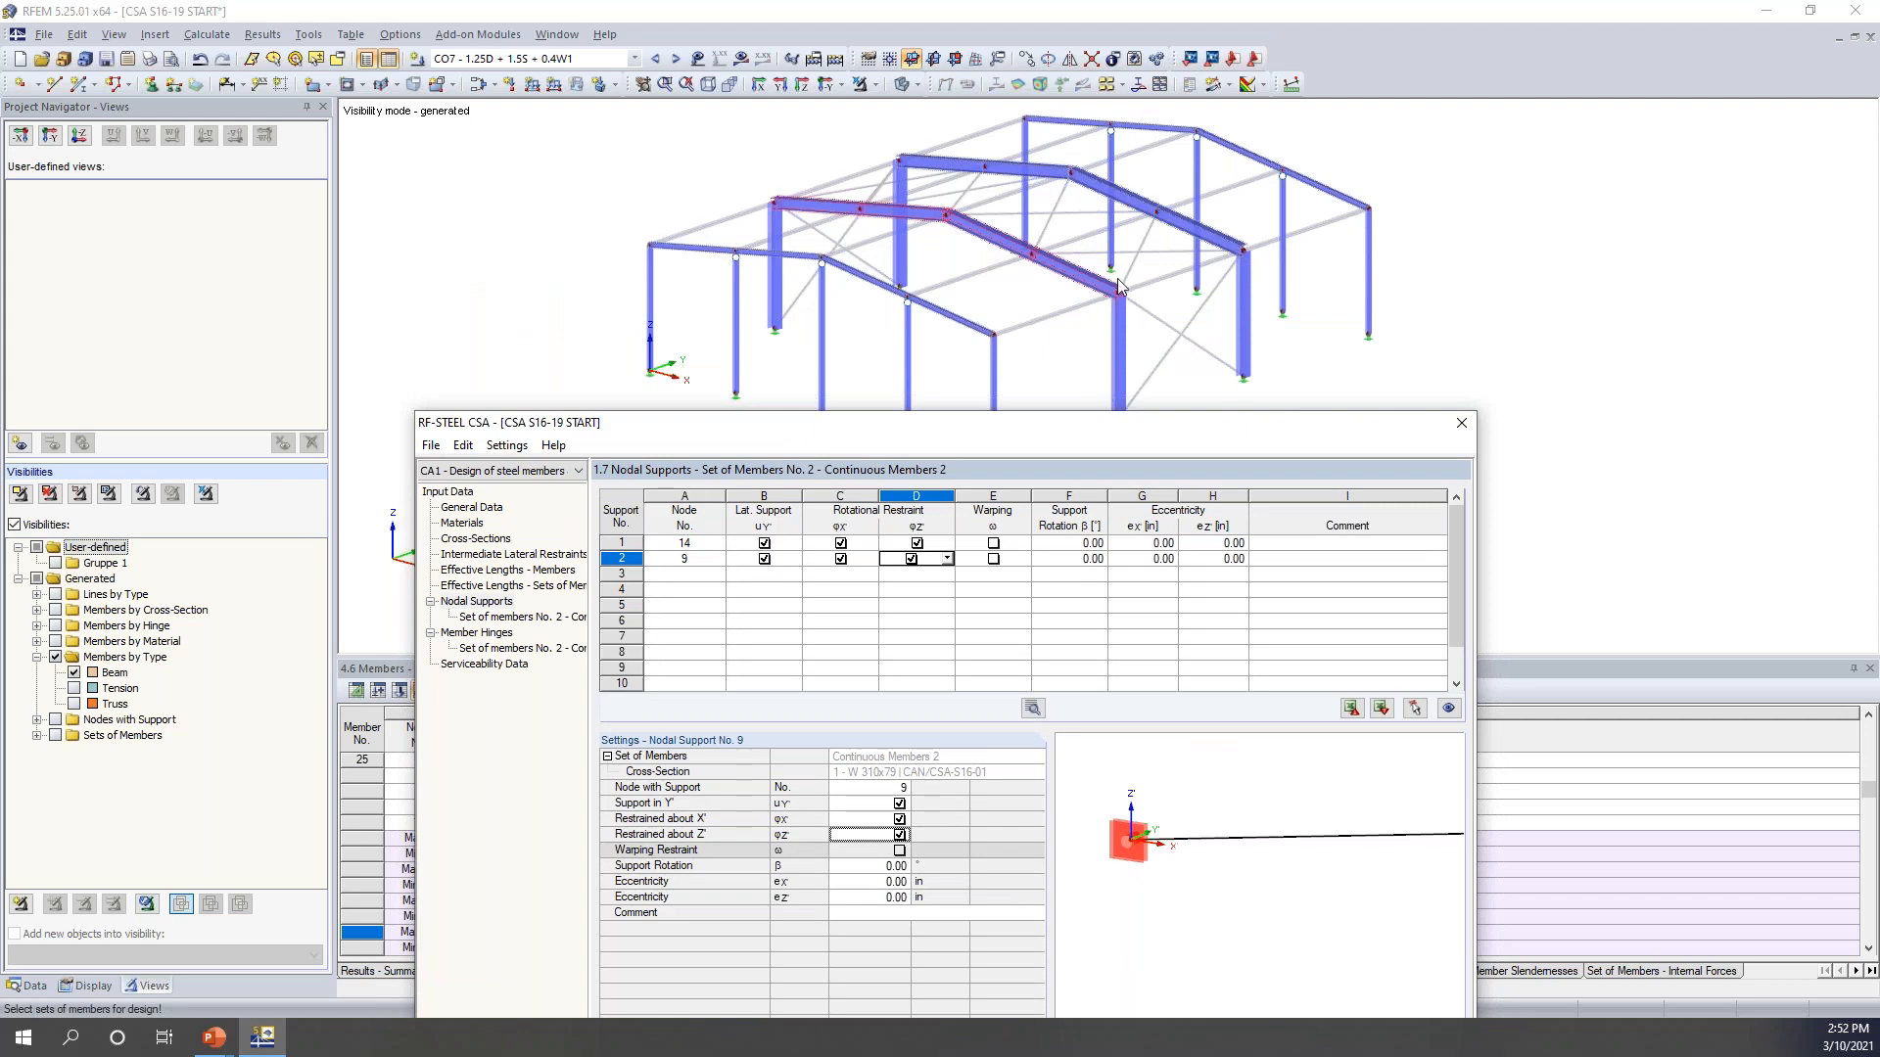
- Activate the warping restraint at node 14 and edit its warp spring, switching the stiffening type from End plate to Channel section to Angle
left_click_drag(1129, 421, 1163, 144)
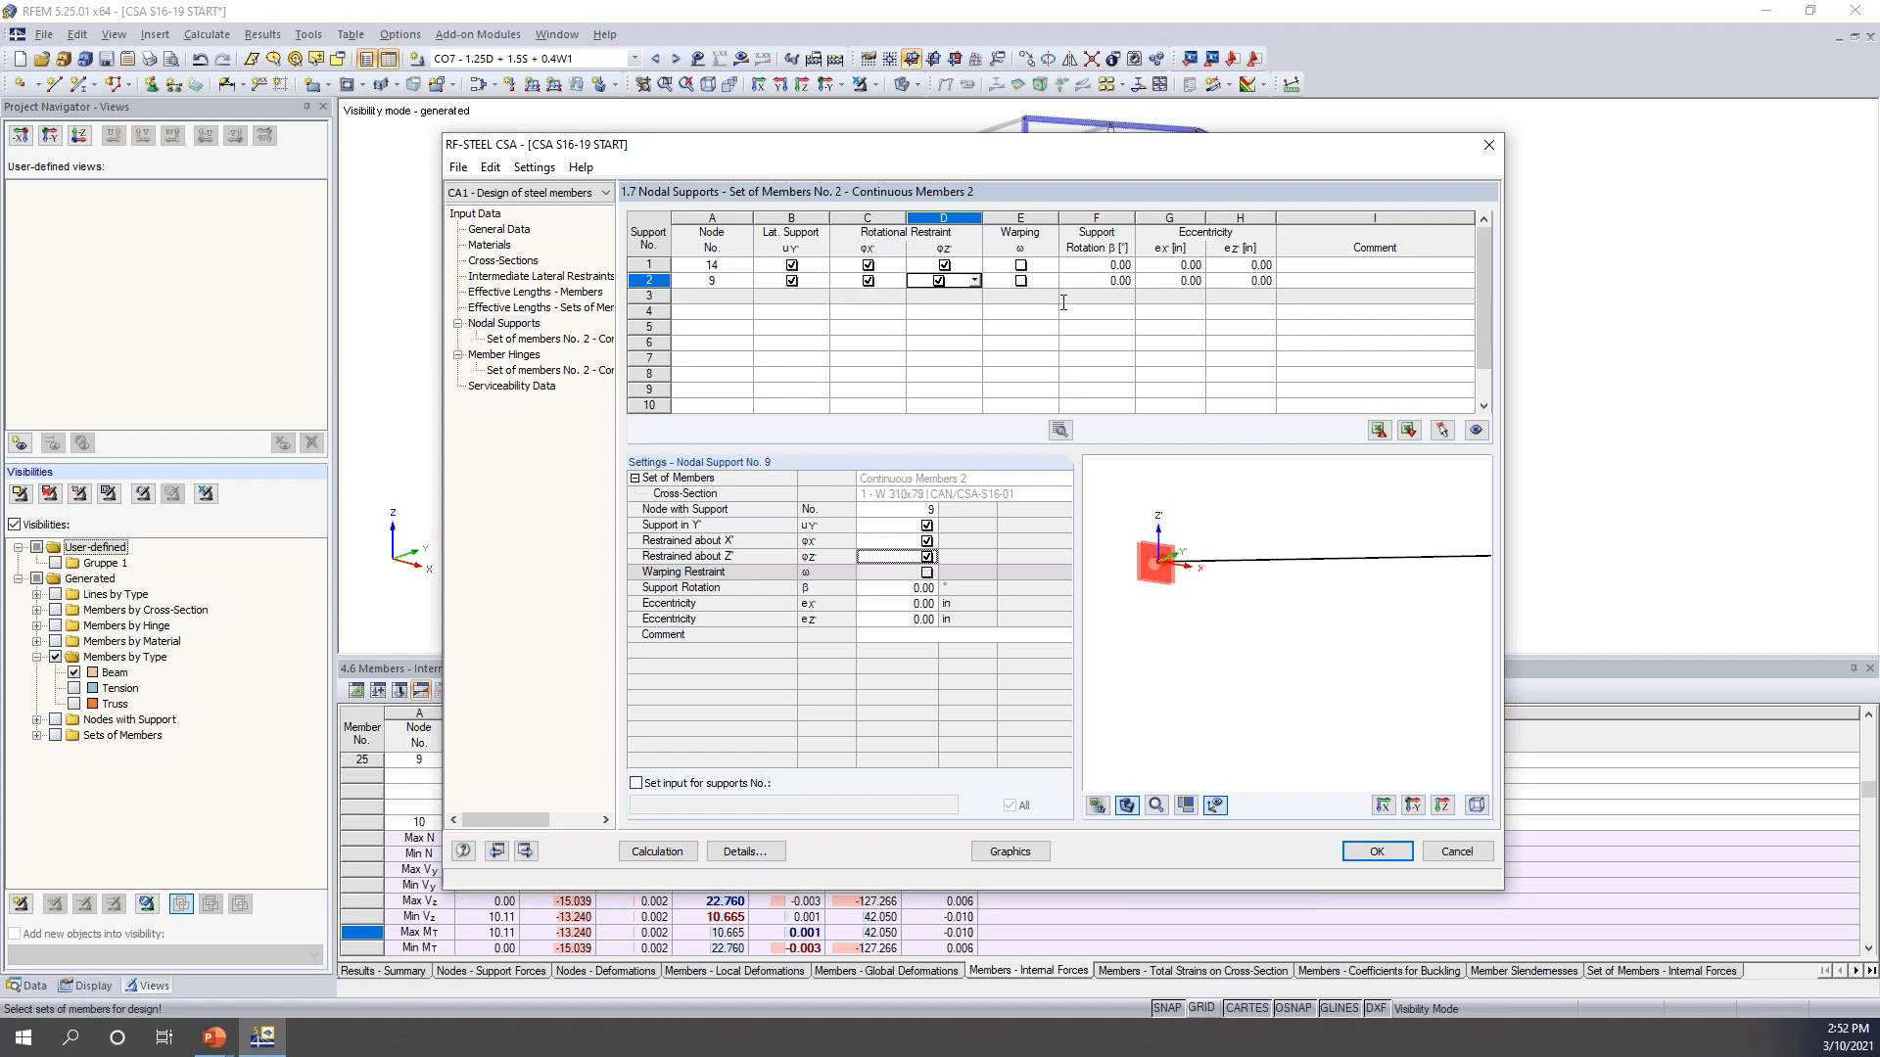
left_click(1018, 266)
left_click(1016, 266)
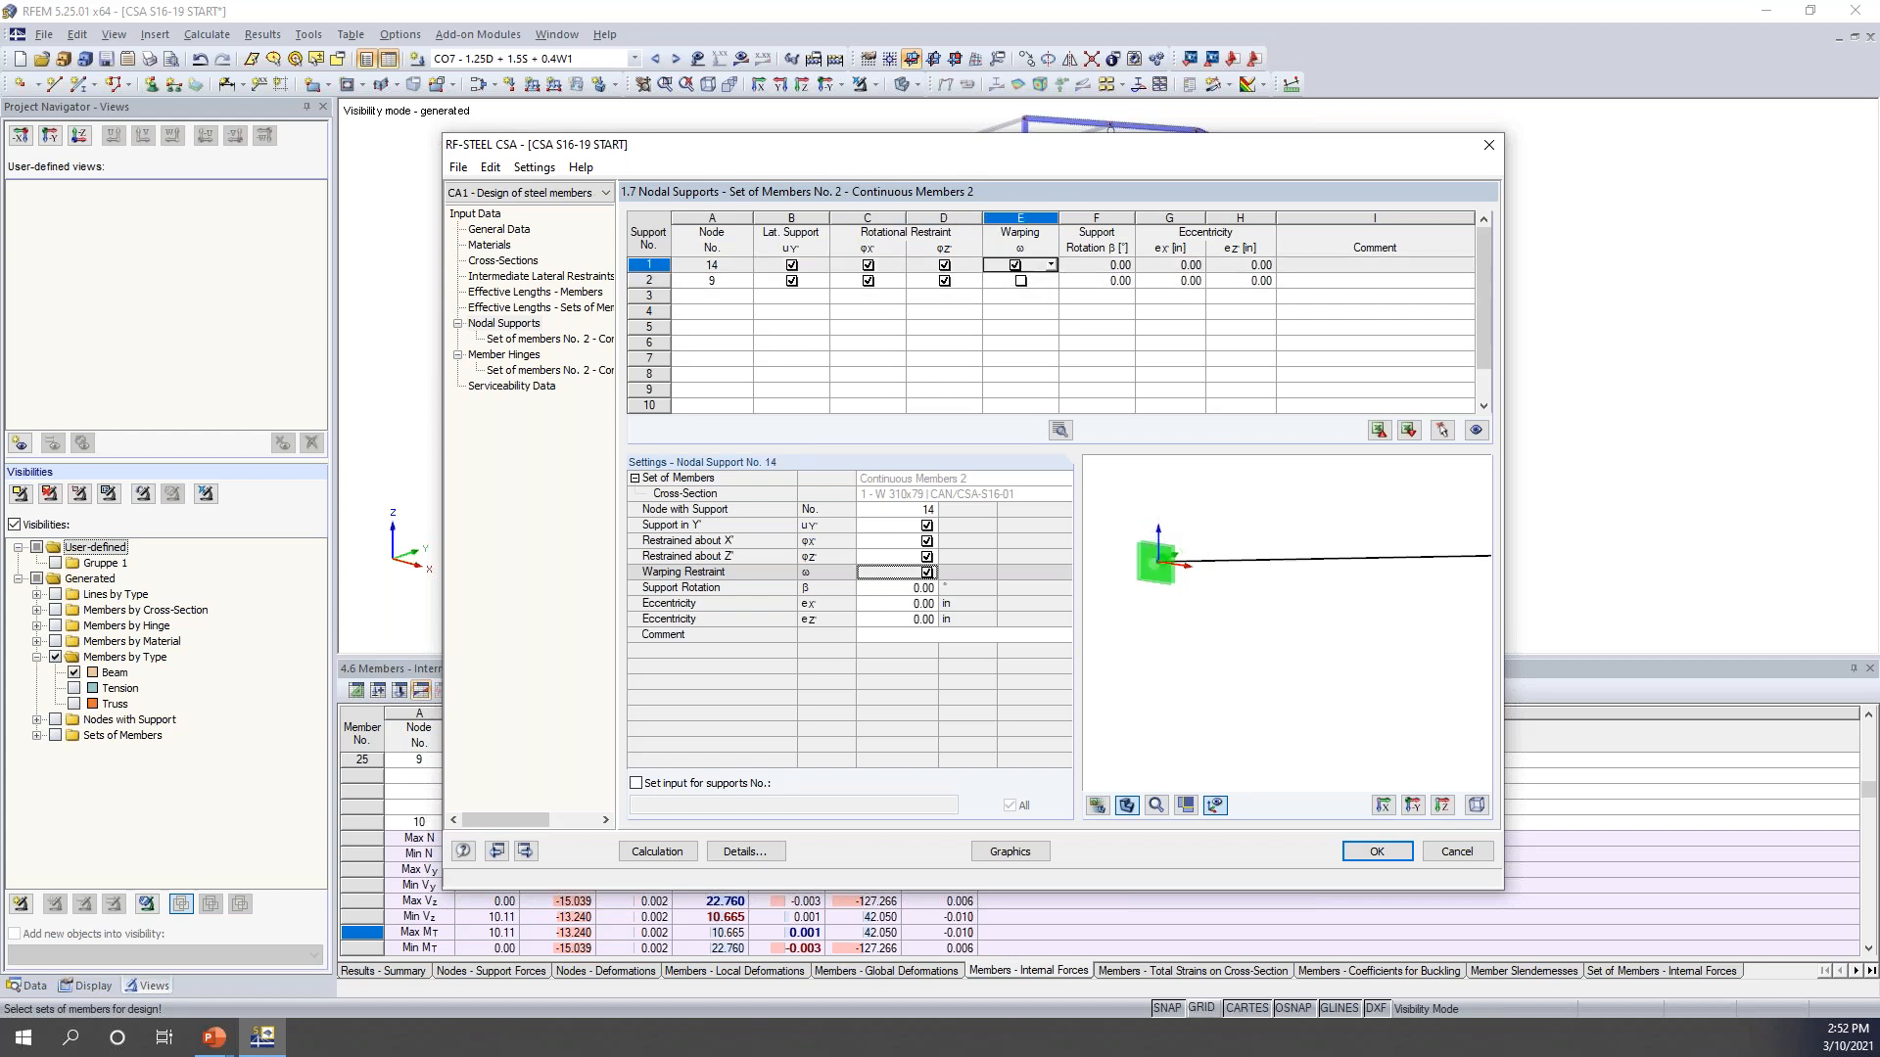
left_click(1060, 430)
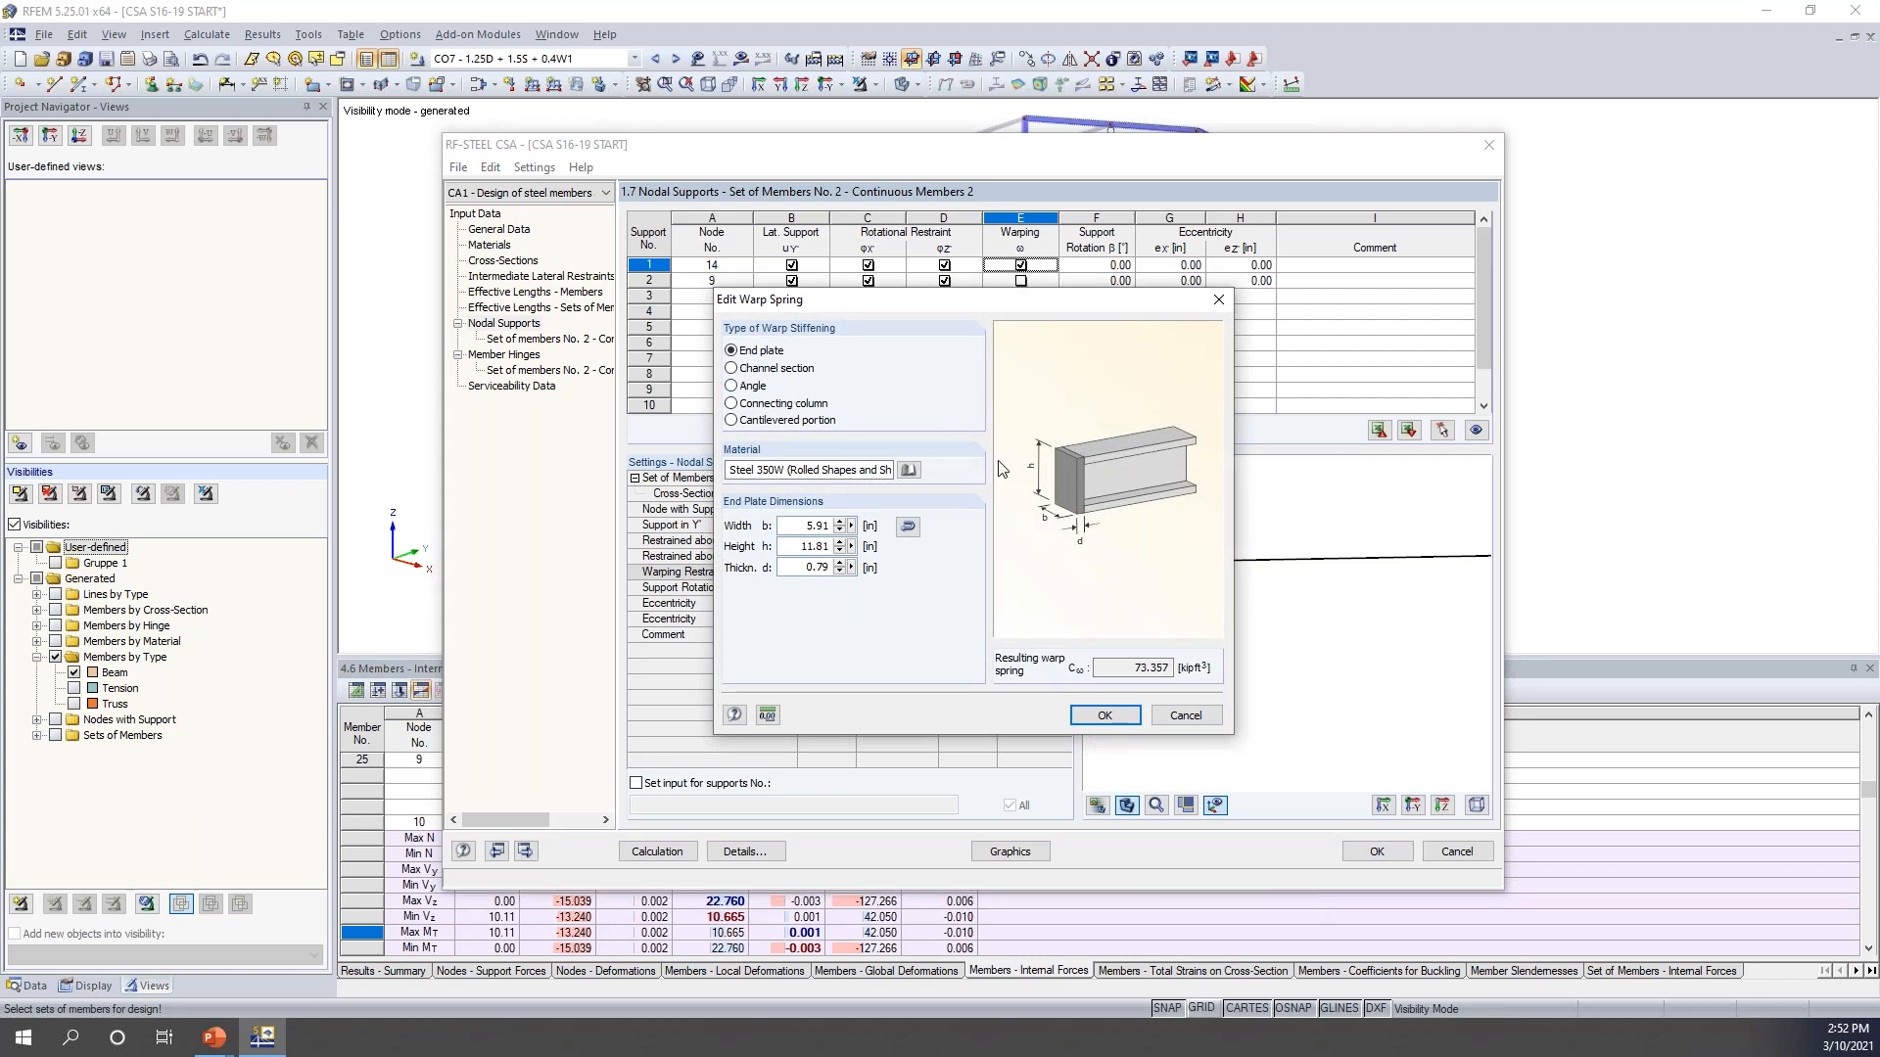
left_click(731, 369)
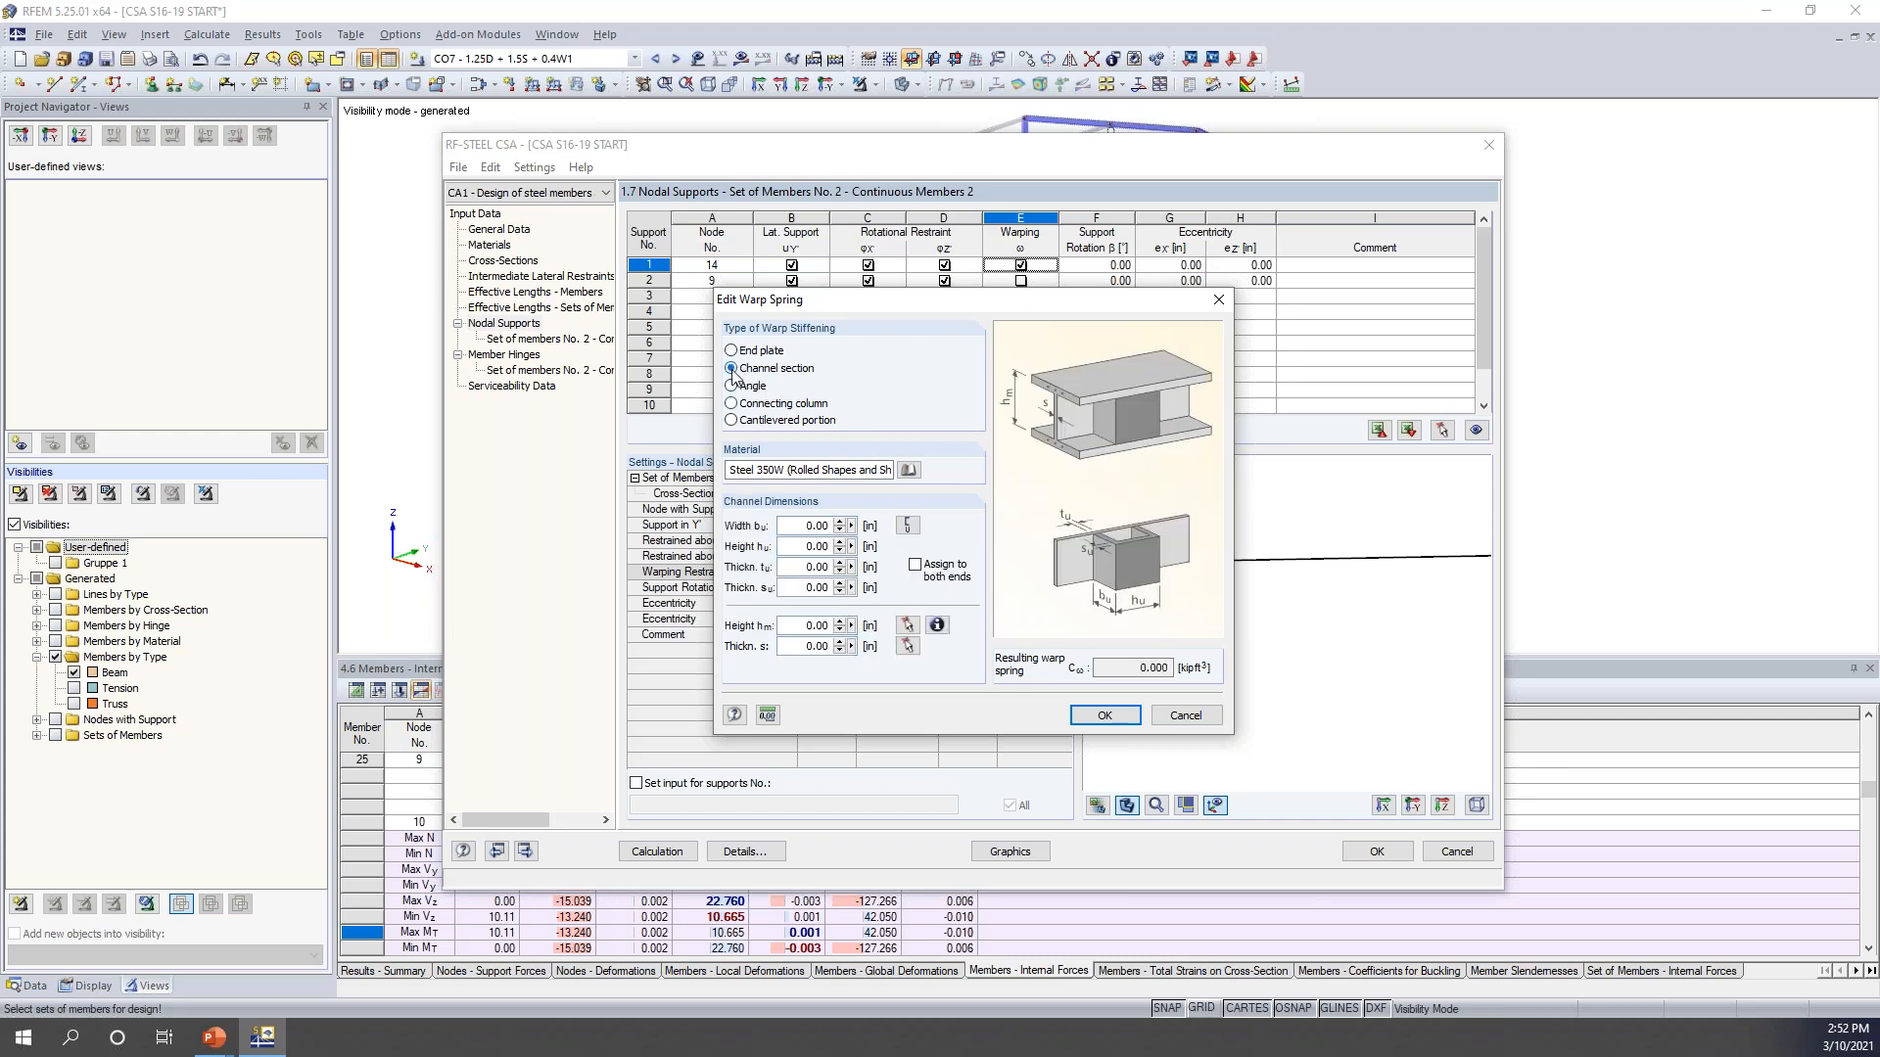
left_click(731, 386)
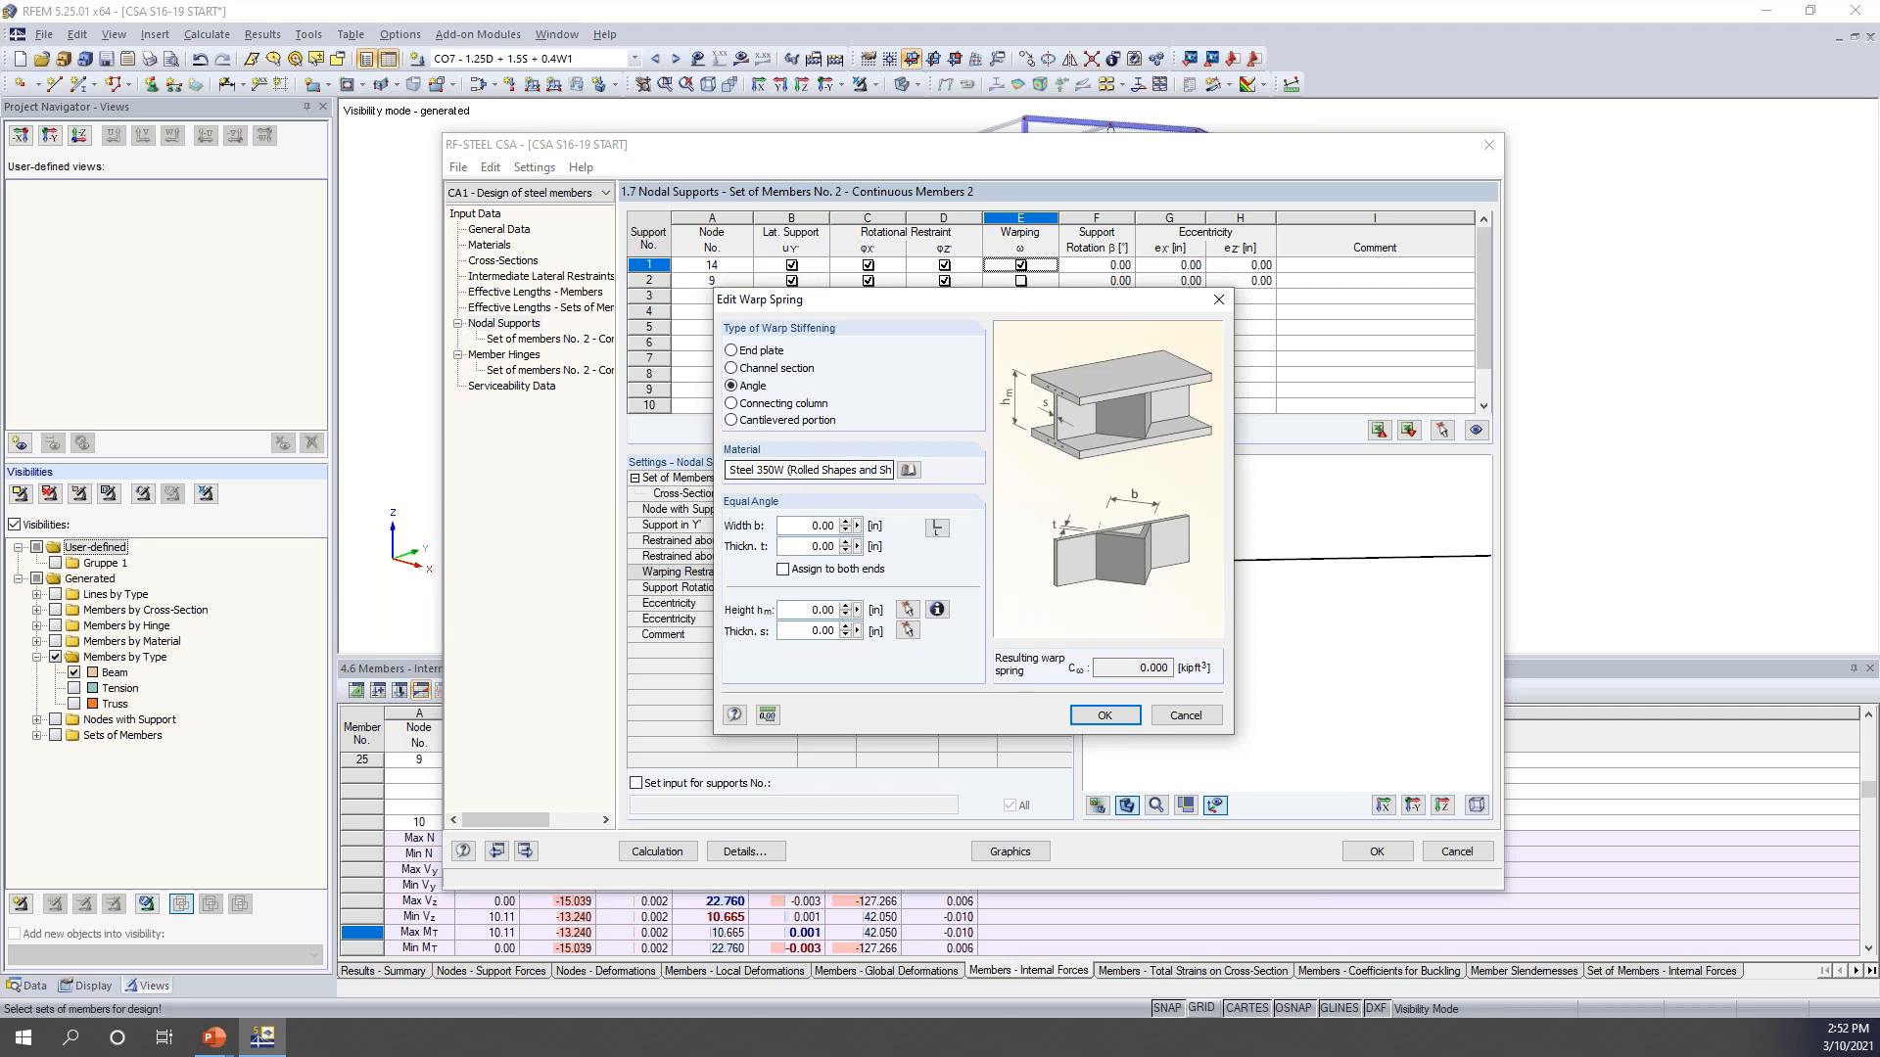
- Define the angle warp stiffening at node 14 with width b 4 in, height hm 12 in and both thicknesses, and apply the spring
left_click(795, 525)
type("4")
key("Tab")
type("0.")
left_click(803, 609)
type("12")
key("Tab")
type("0.3")
left_click(1101, 717)
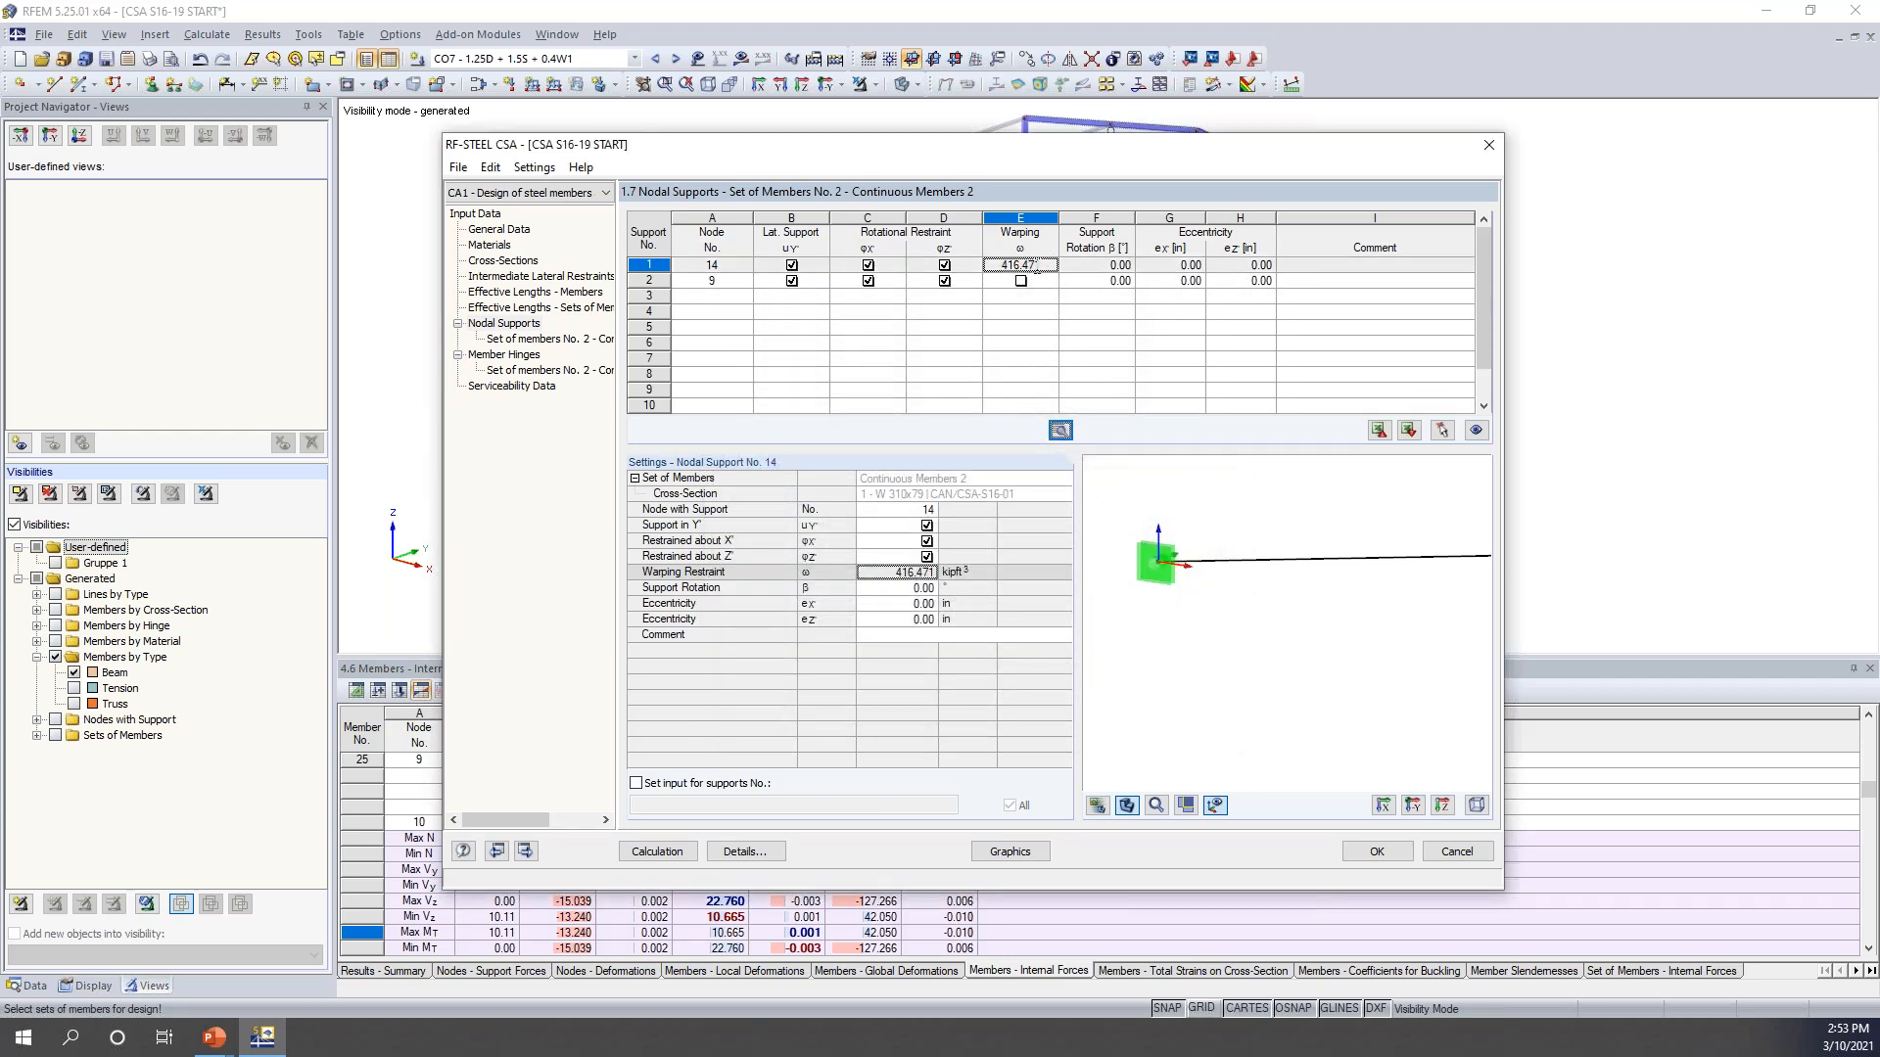
- Set the warping restraint of the nodal support at node 14 back to No
left_click(1038, 264)
left_click(1050, 265)
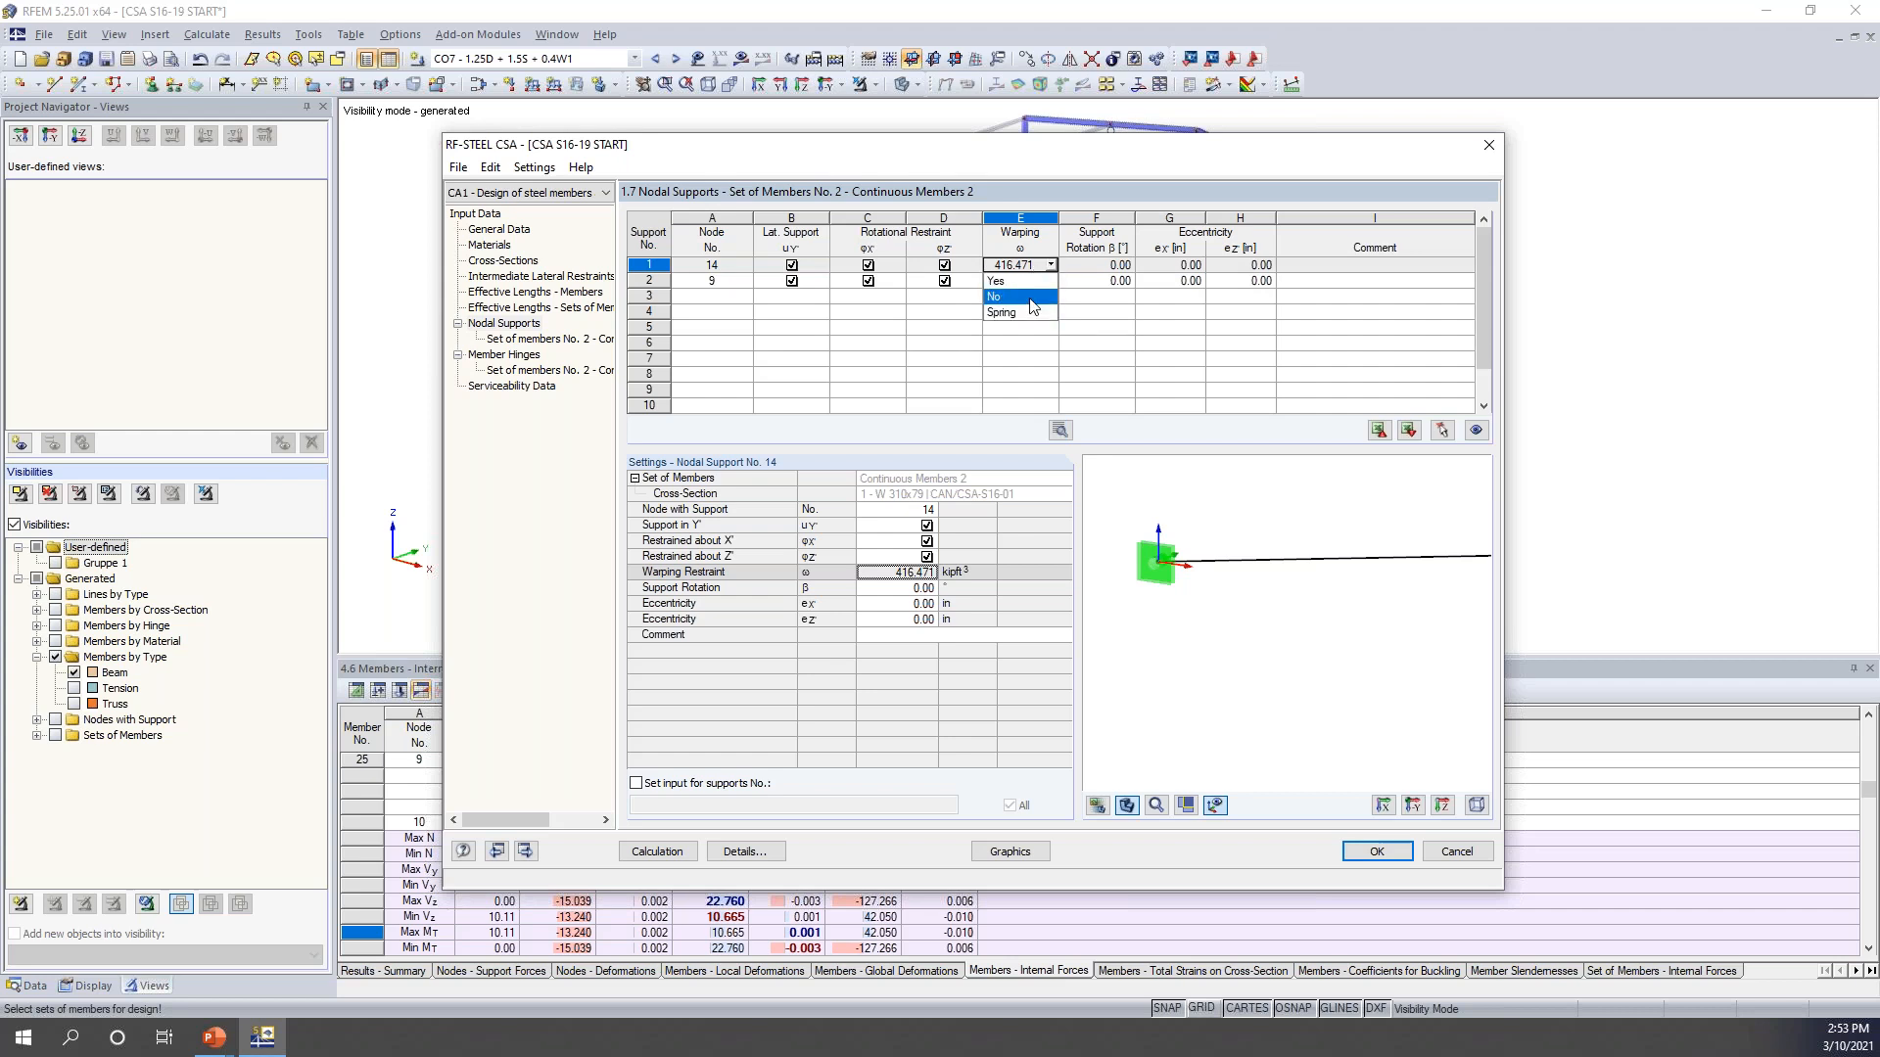
left_click(1030, 298)
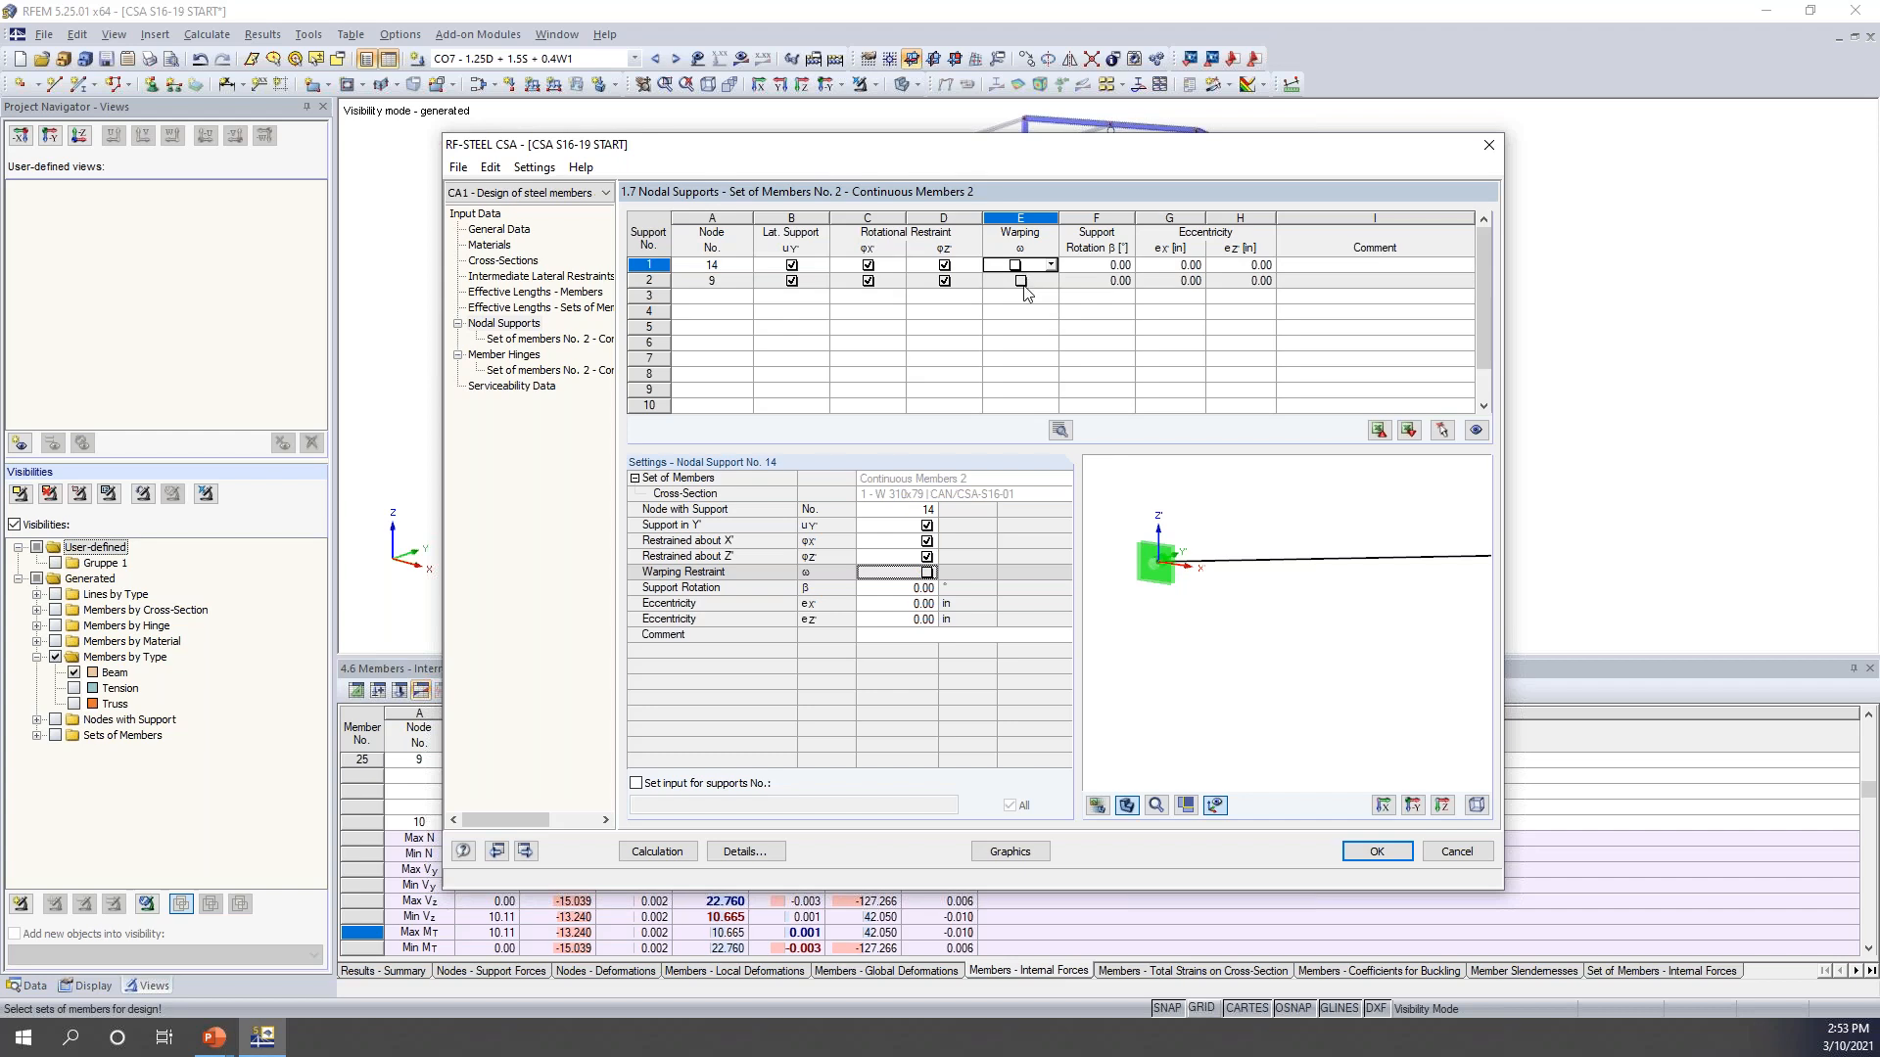
- Add intermediate nodal supports at nodes 10, 11 and 12 of set of members No. 2, picking the nodes graphically along the rafter
scroll(1434, 527, "down", 5)
middle_click_drag(1434, 576, 1180, 559)
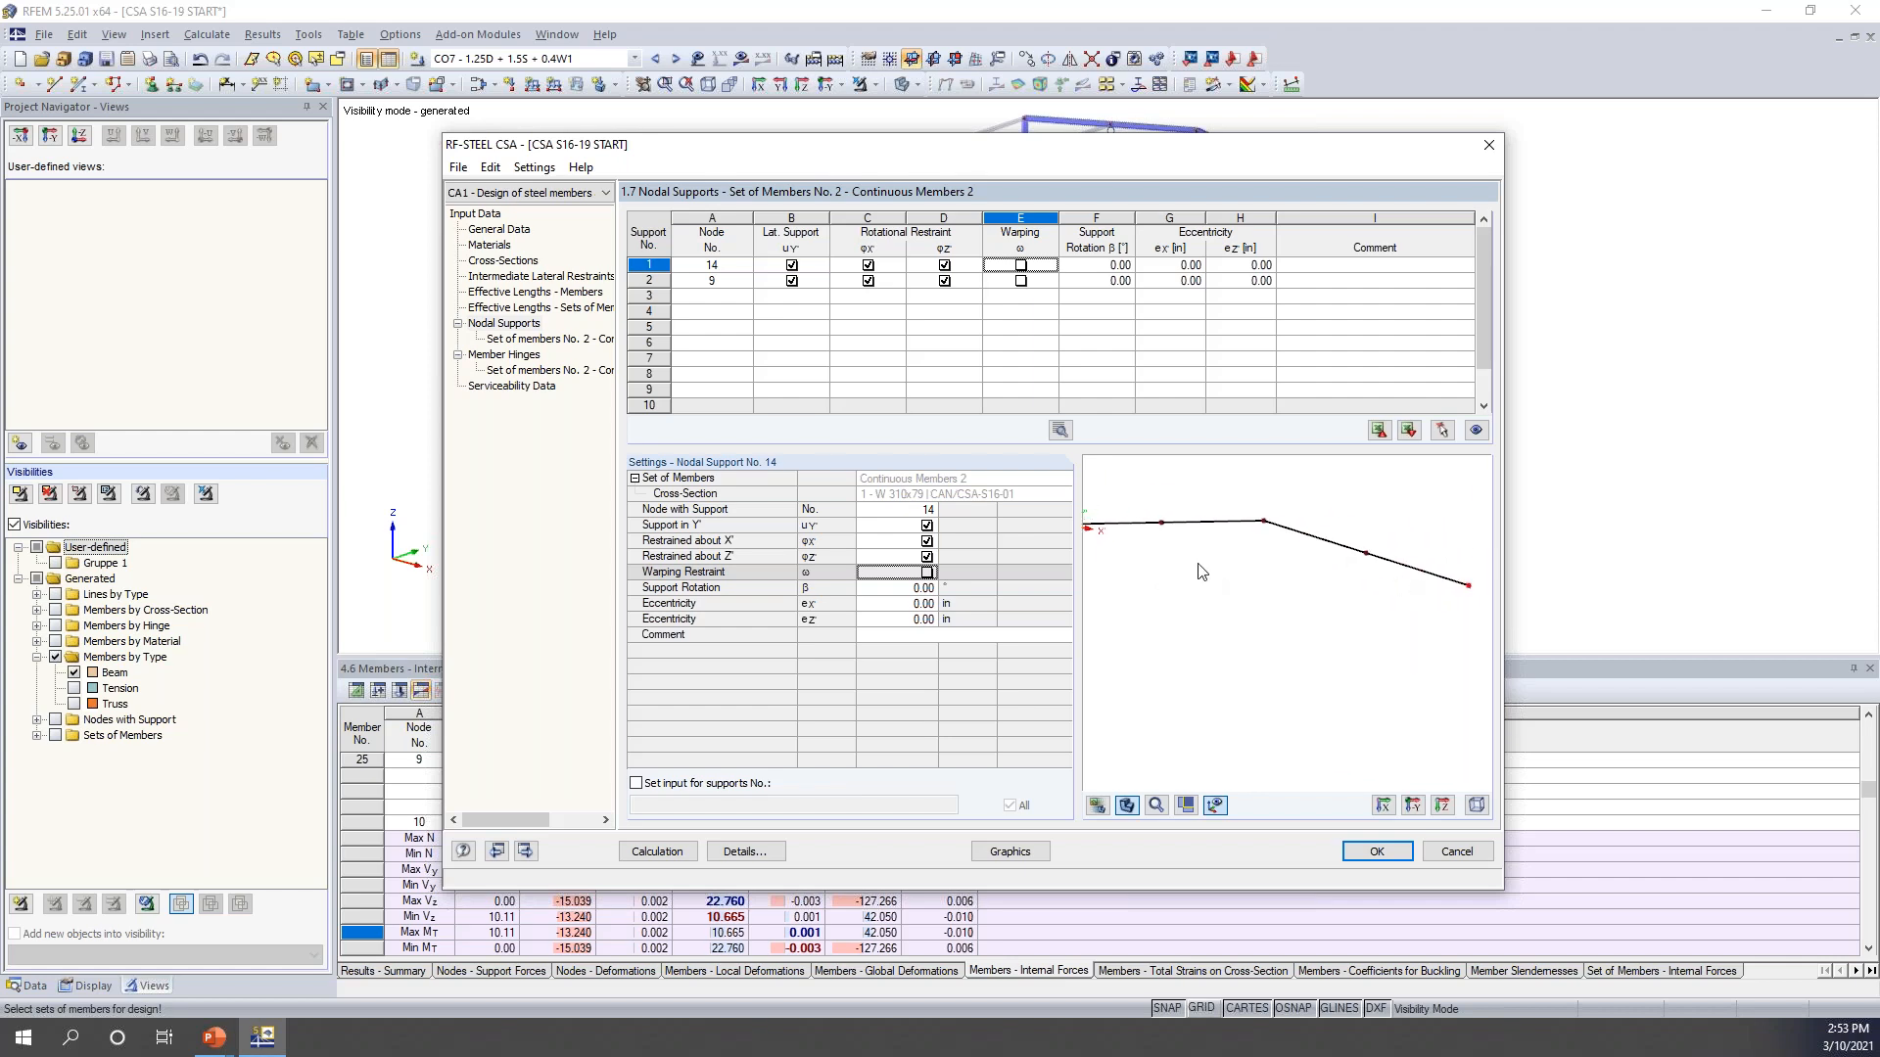
left_click_drag(1079, 146, 1038, 464)
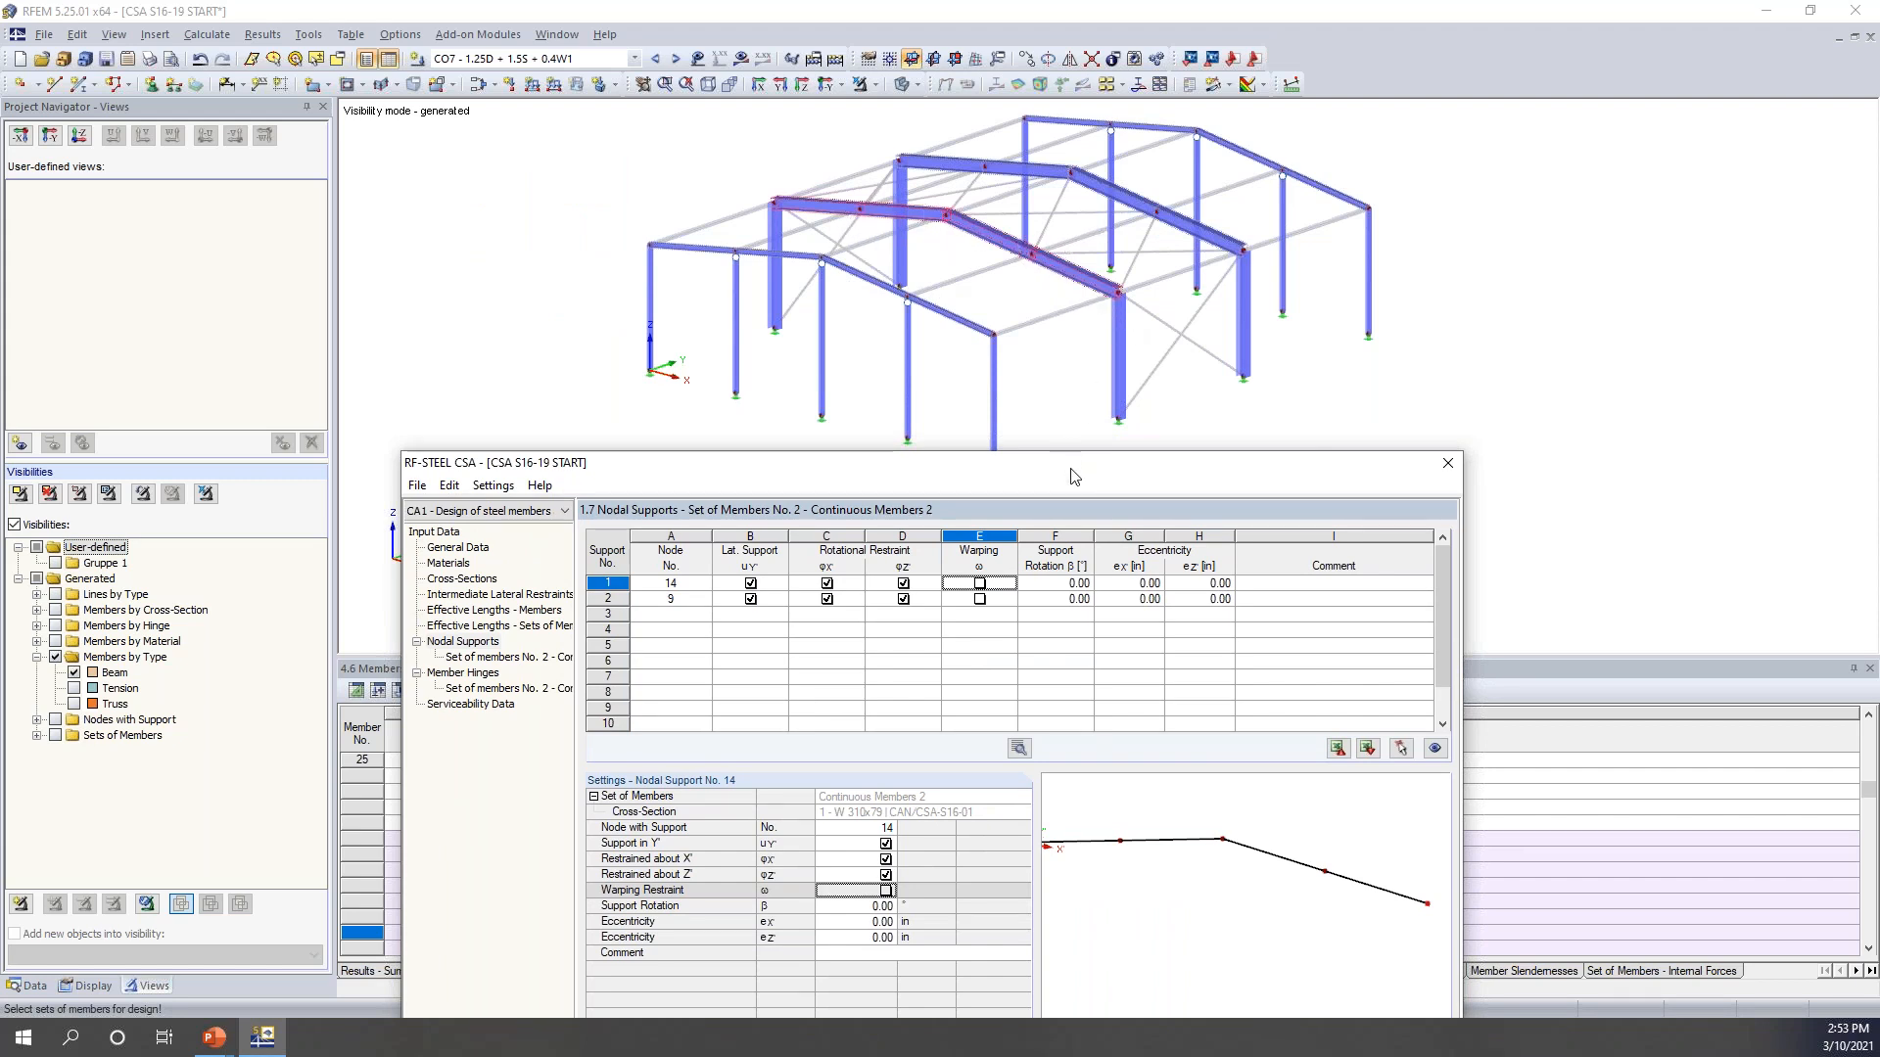
left_click_drag(1074, 477, 1158, 145)
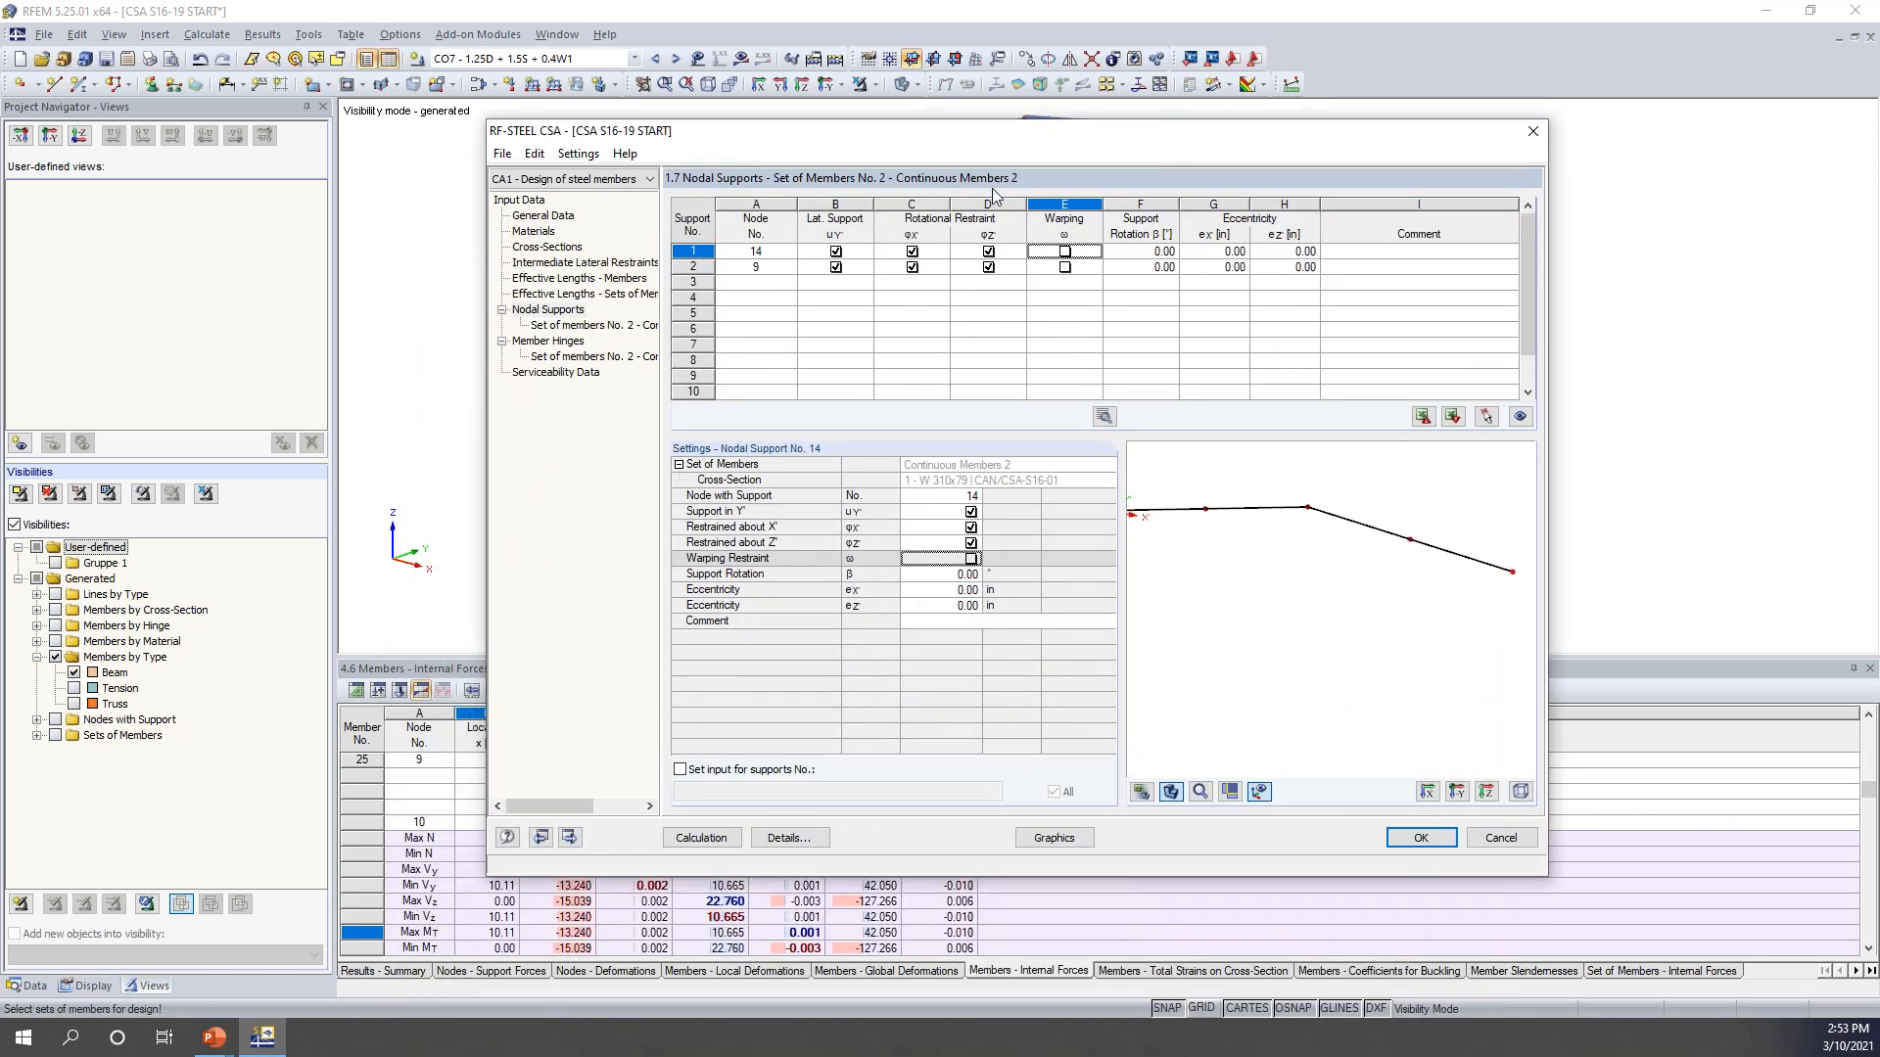
left_click(756, 282)
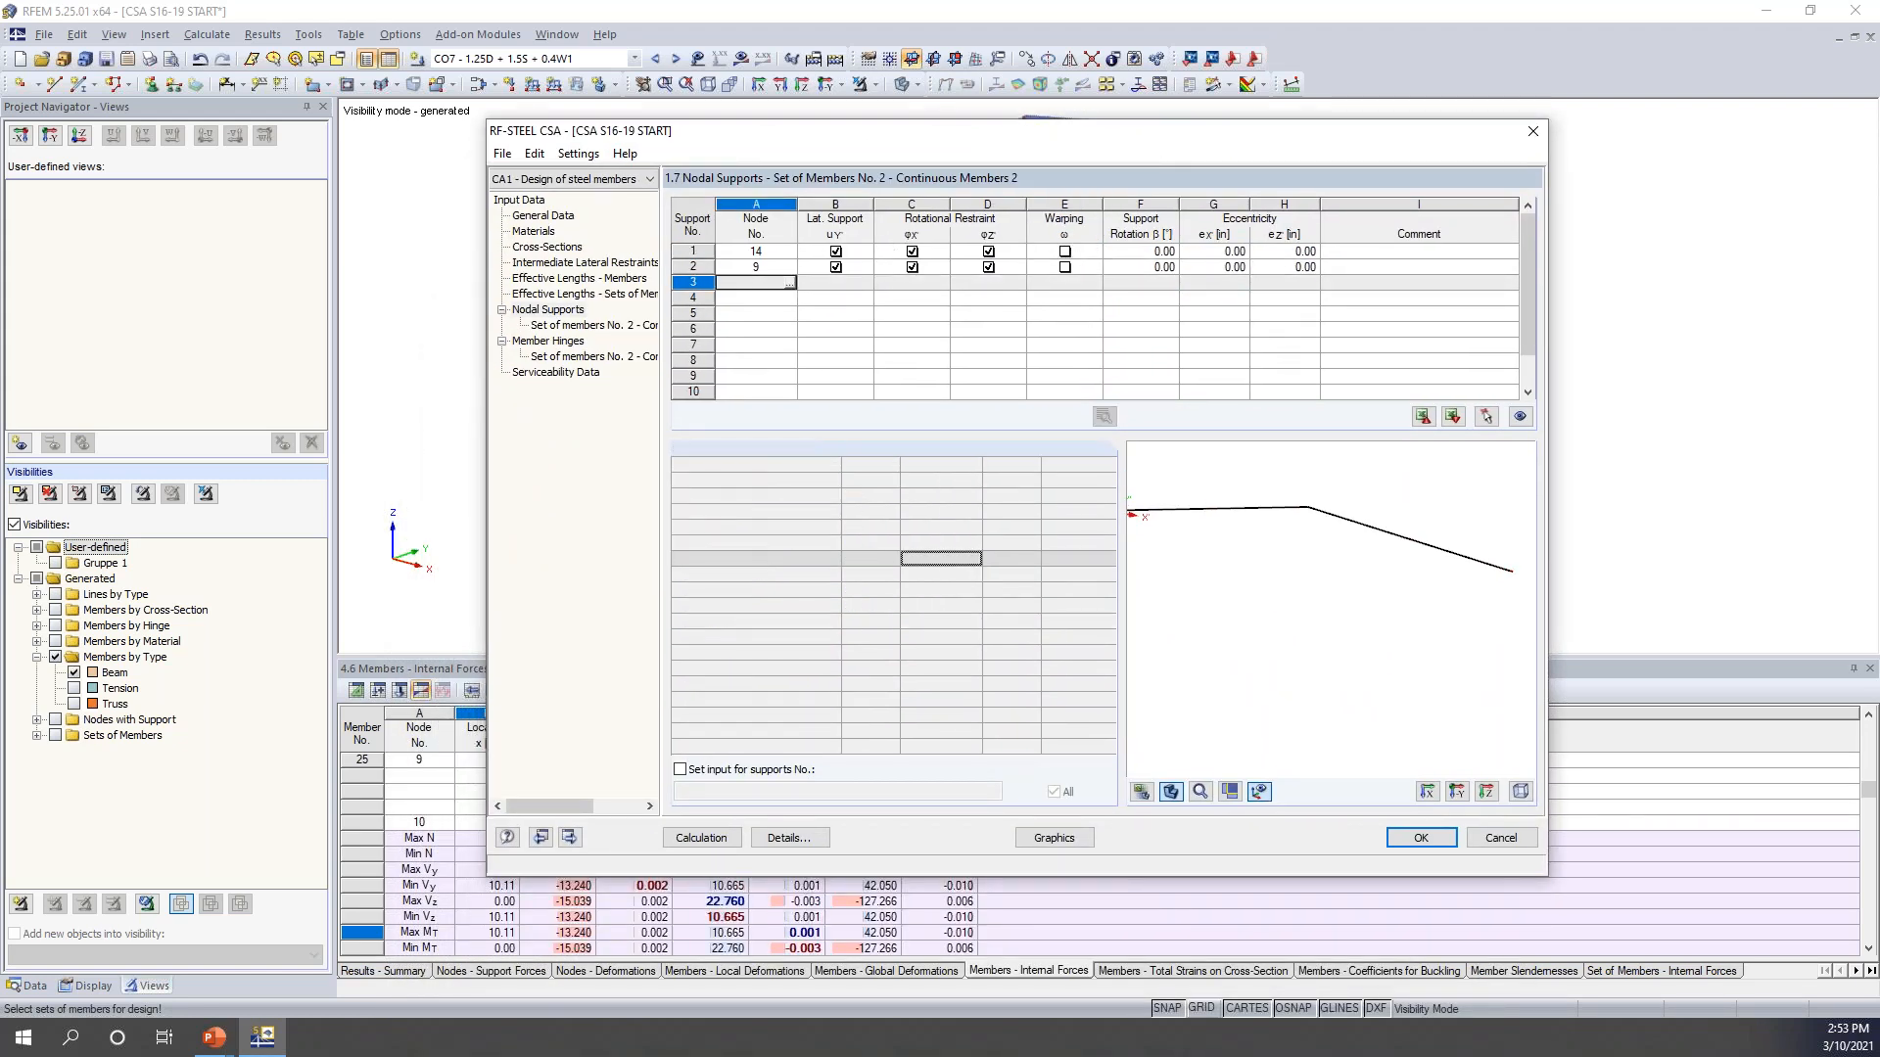
left_click(788, 283)
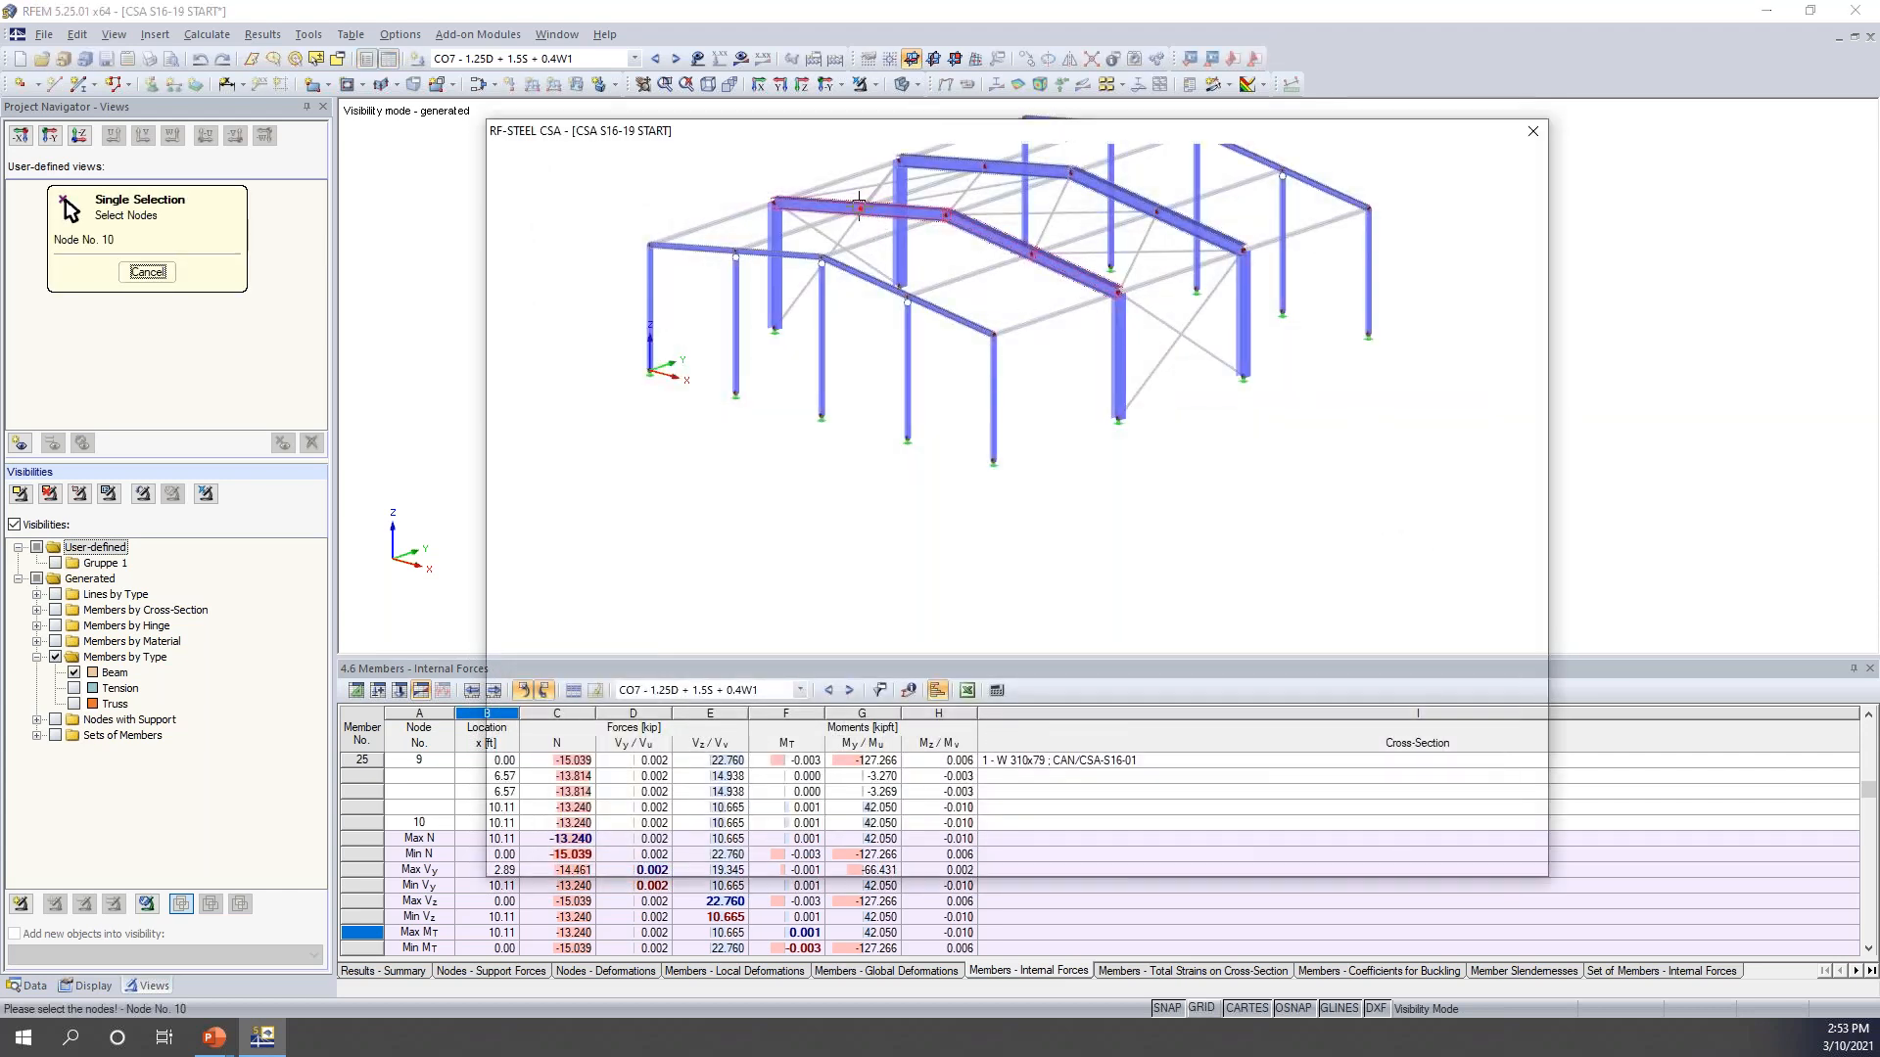
left_click(776, 298)
left_click(791, 300)
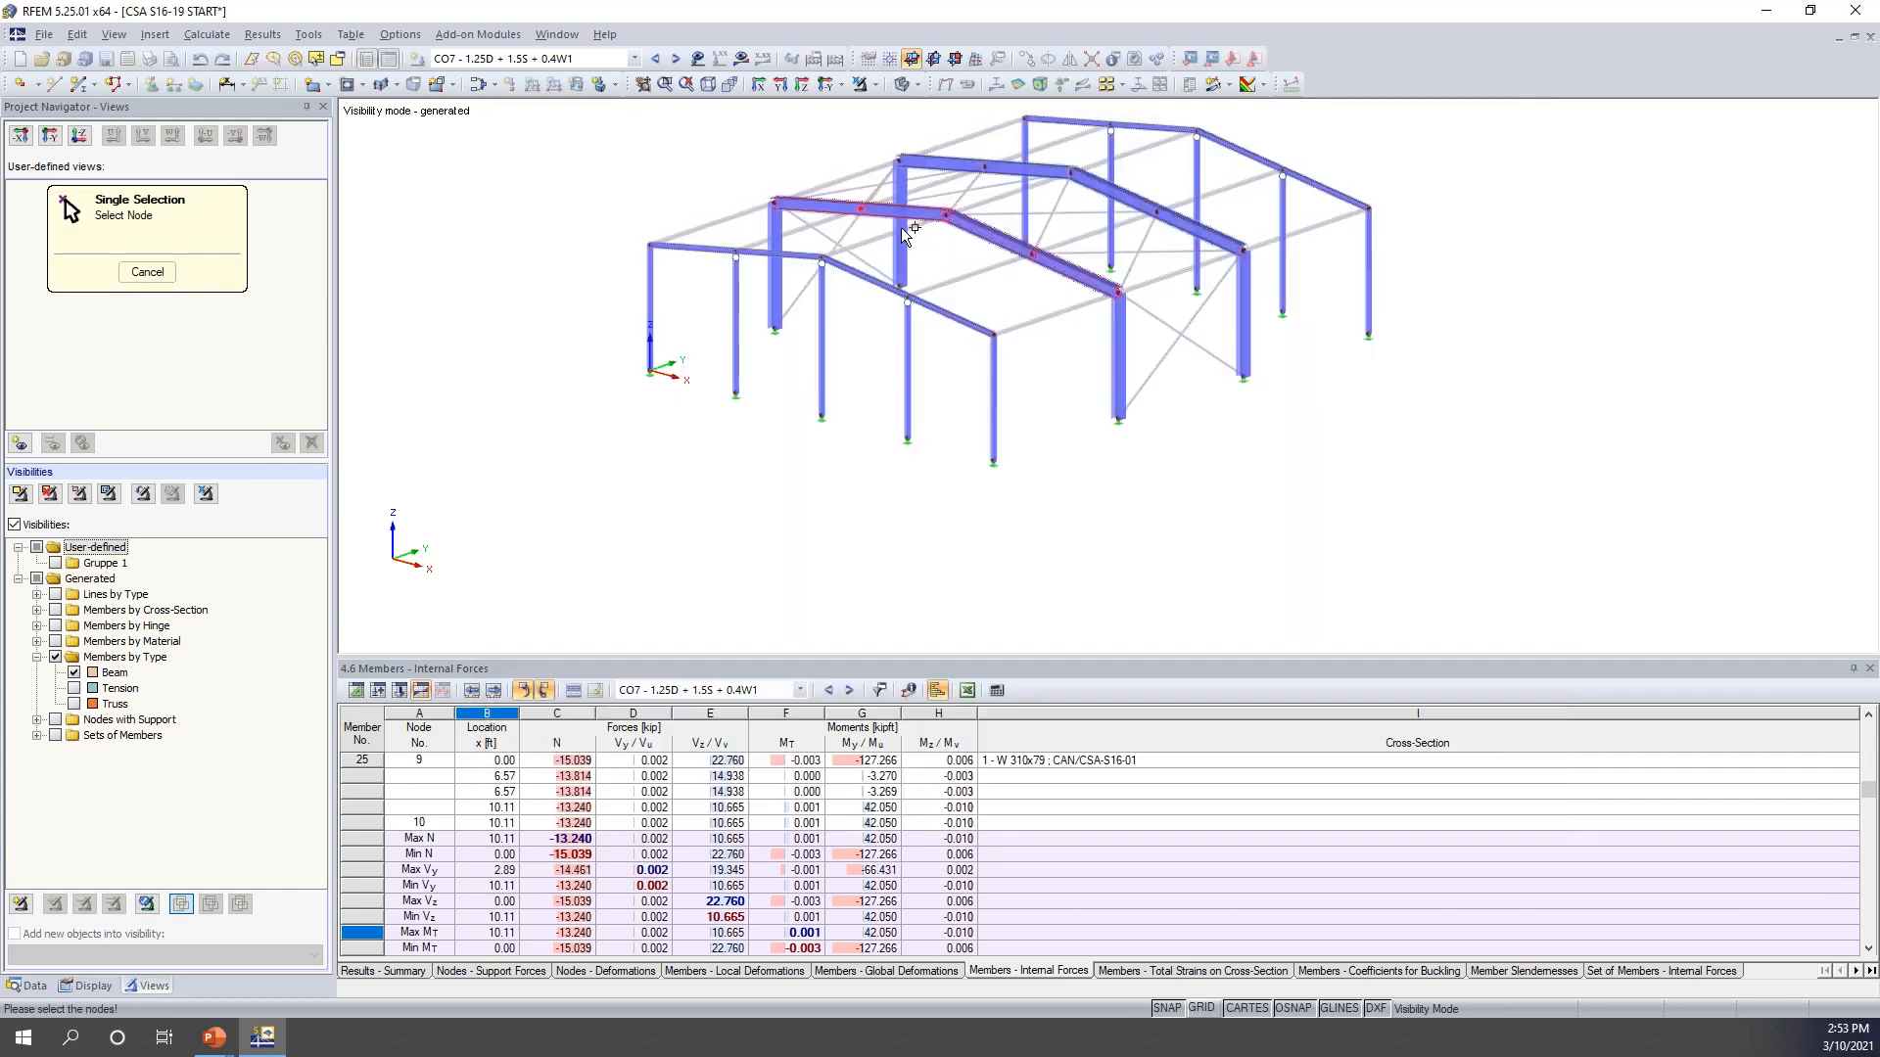
left_click(940, 211)
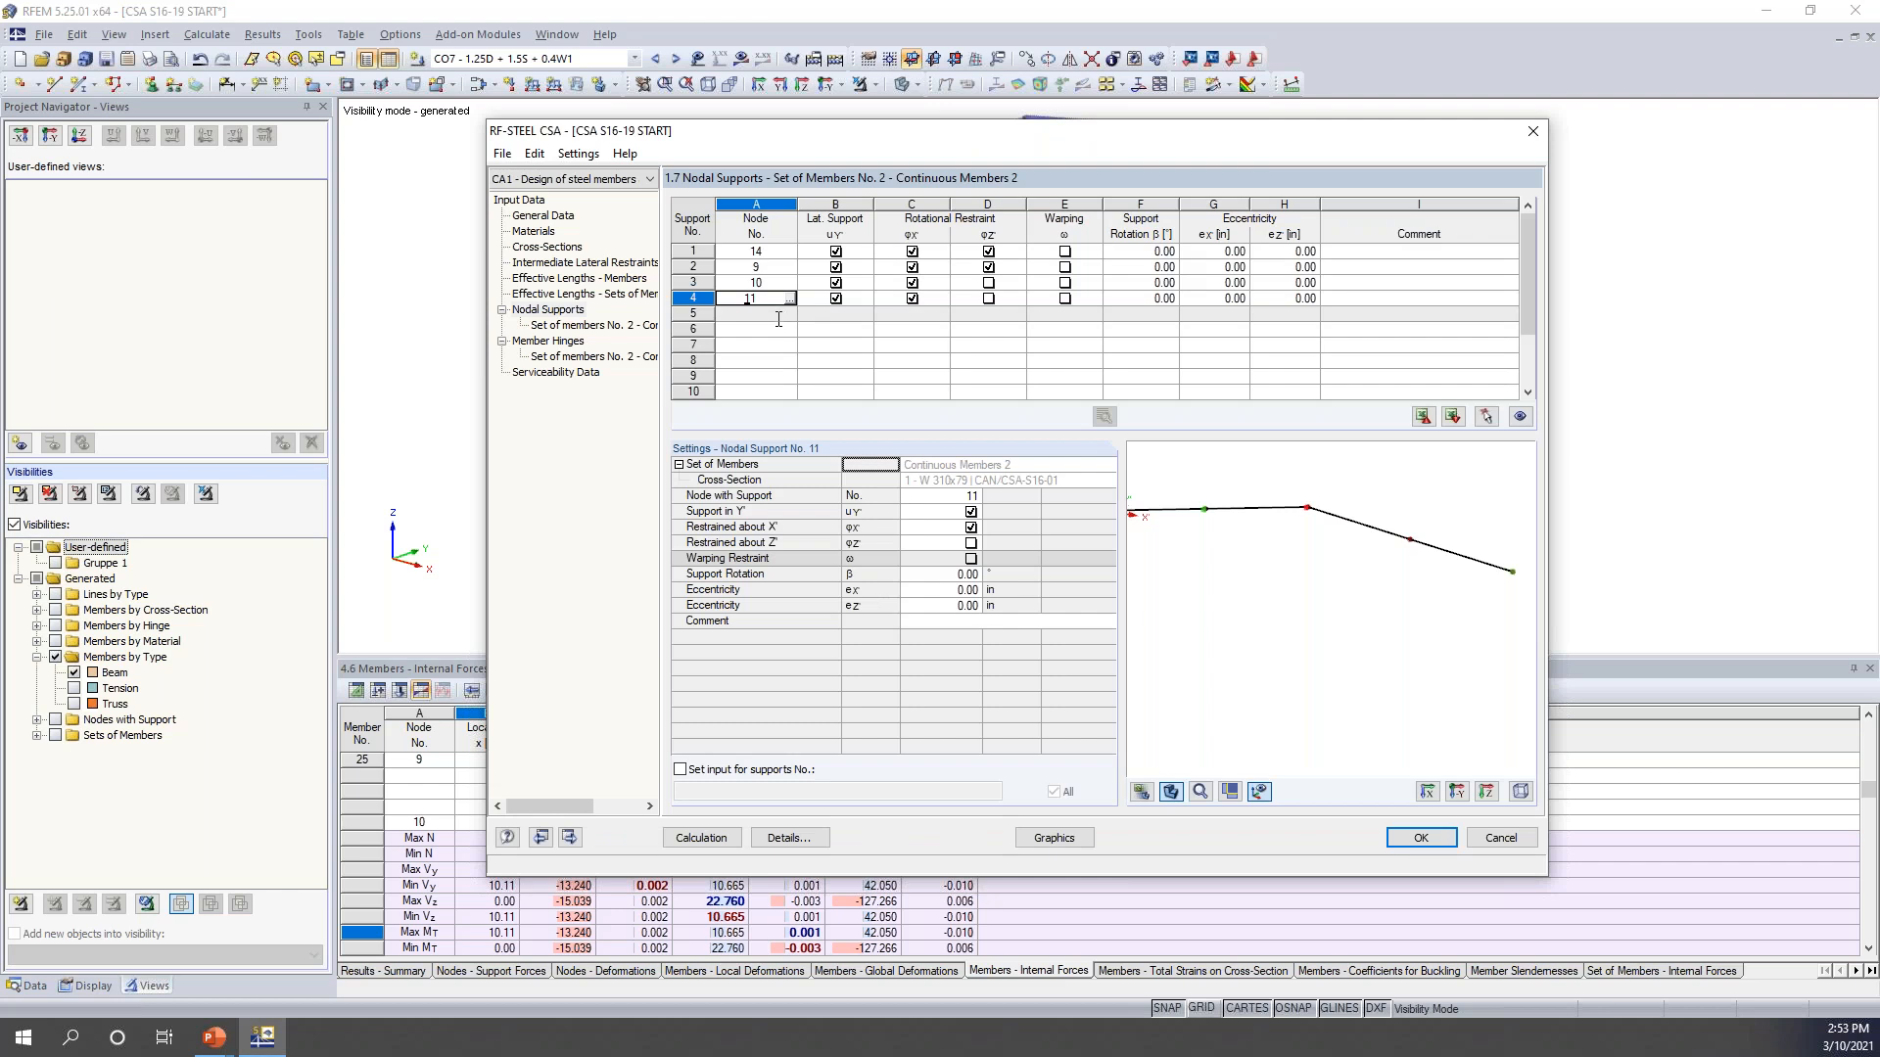
left_click(779, 318)
left_click(791, 315)
left_click(1051, 247)
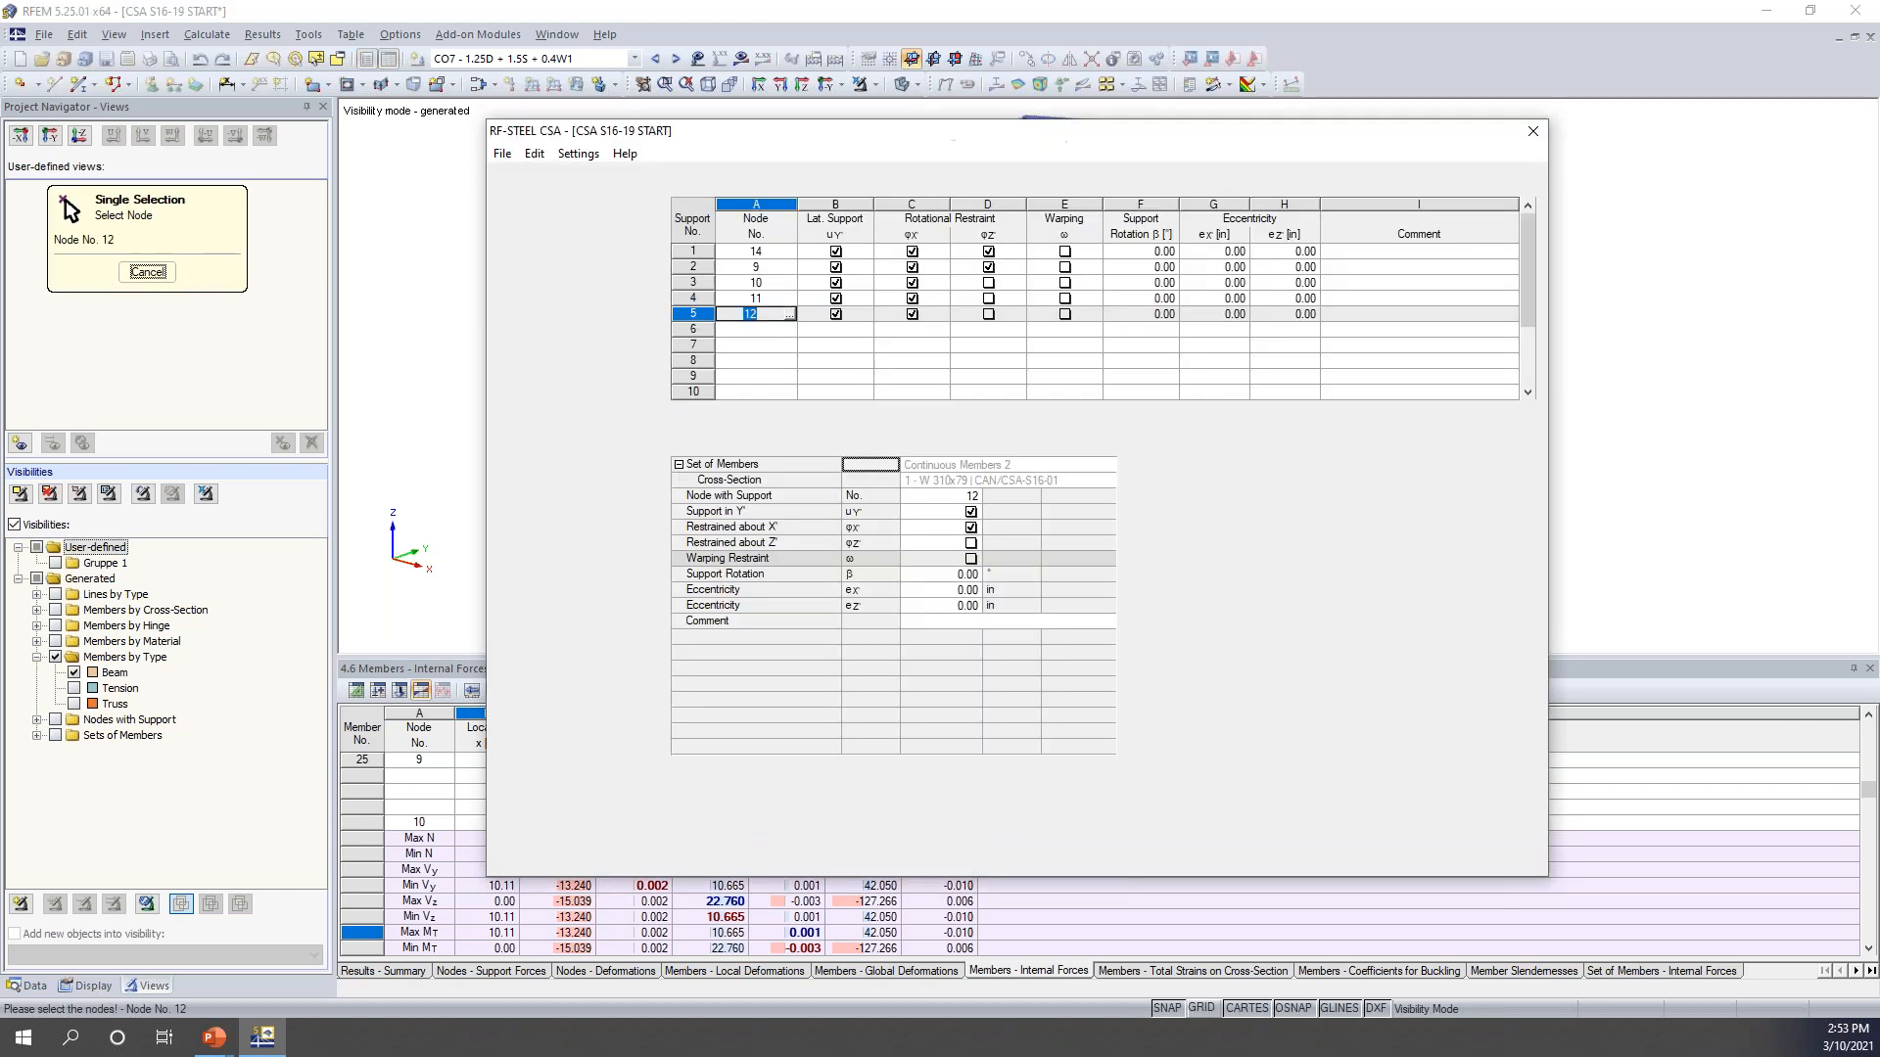
- Examine the intermediate nodal supports in the preview, and review the effective lengths of set of members No. 2 against the frame
scroll(1207, 516, "up", 4)
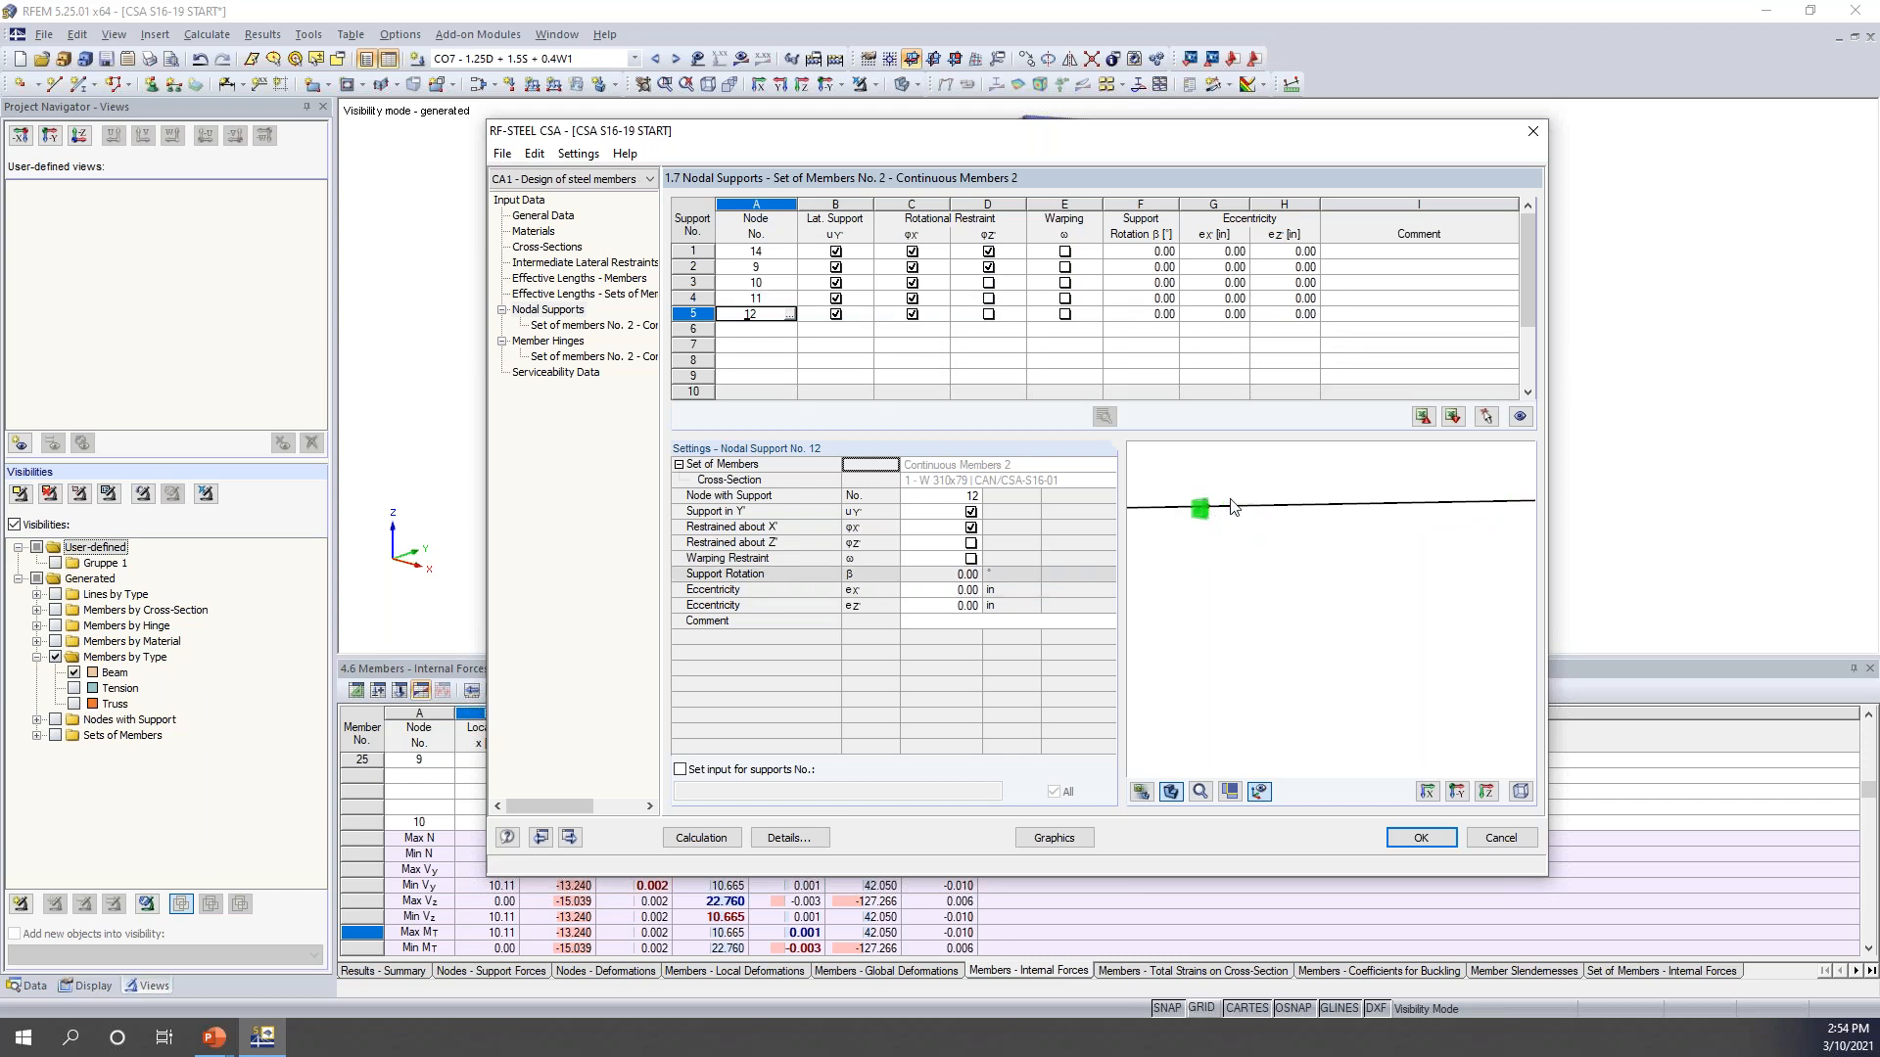
left_click_drag(1224, 133, 1206, 337)
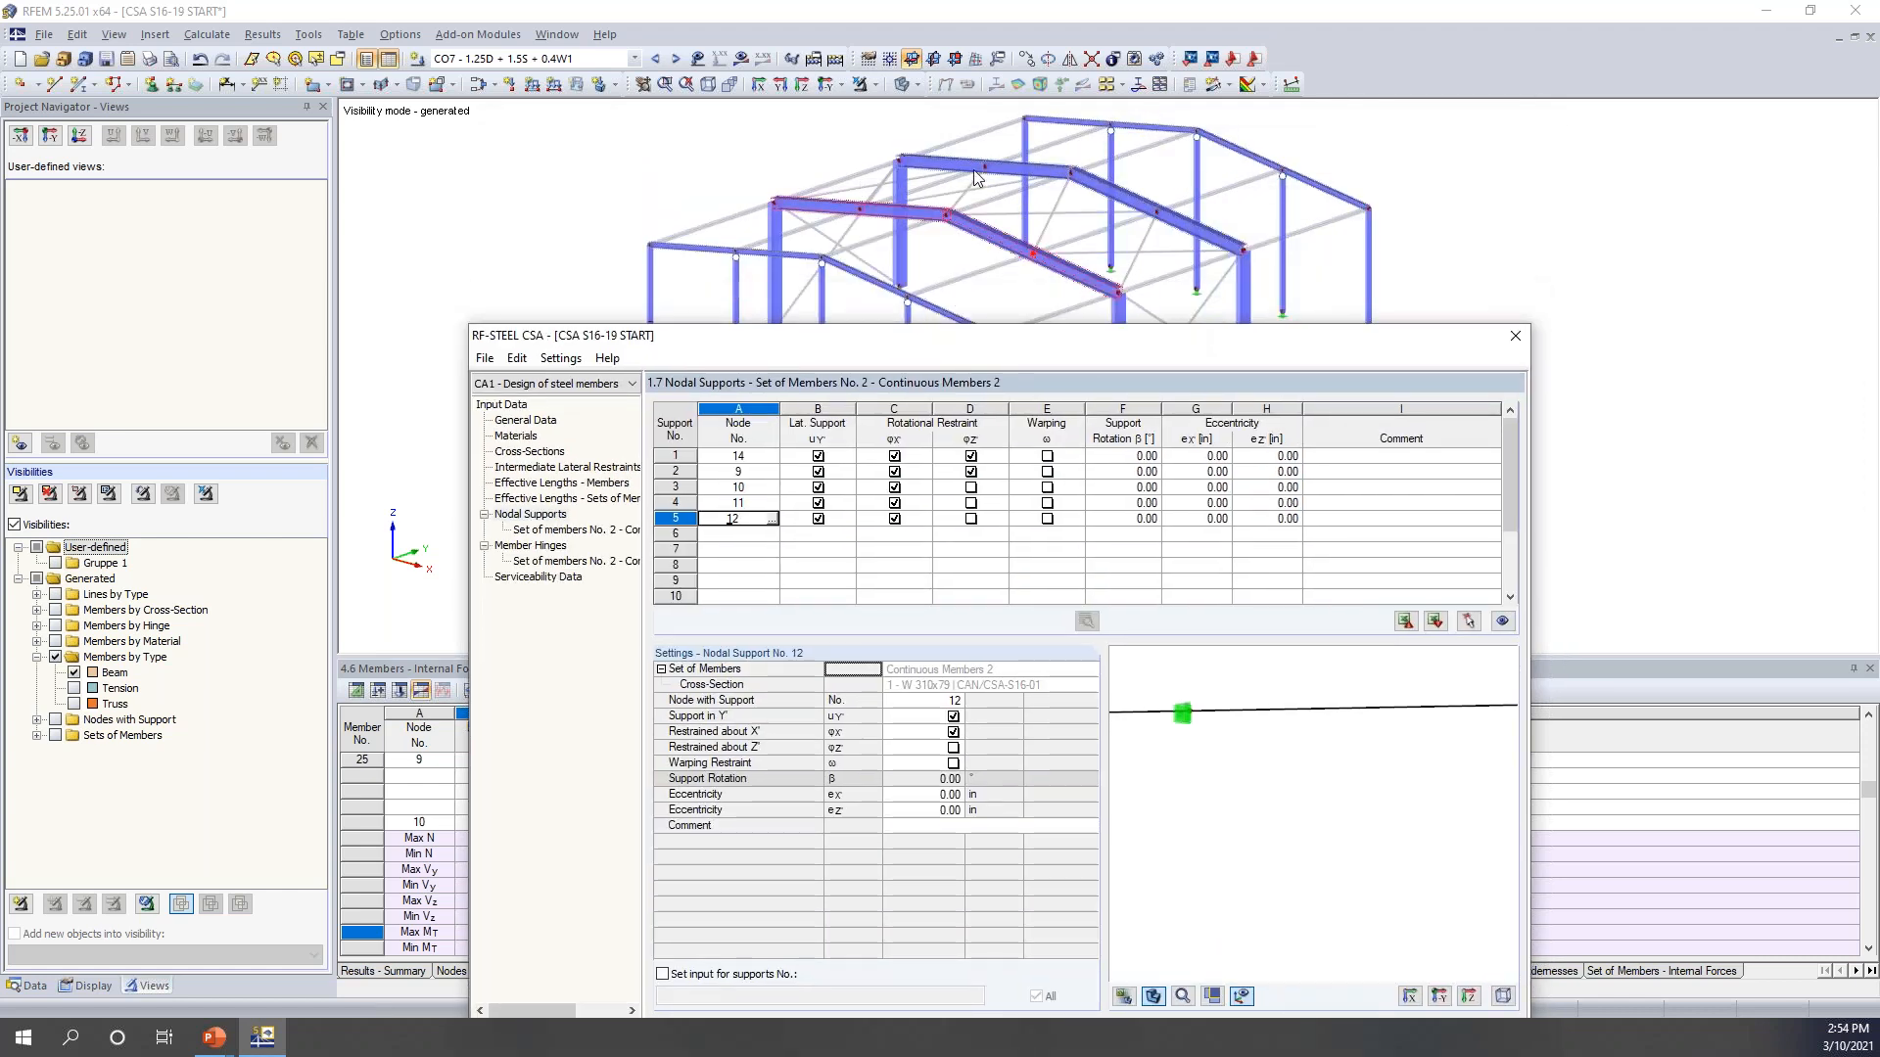
left_click_drag(976, 342, 987, 160)
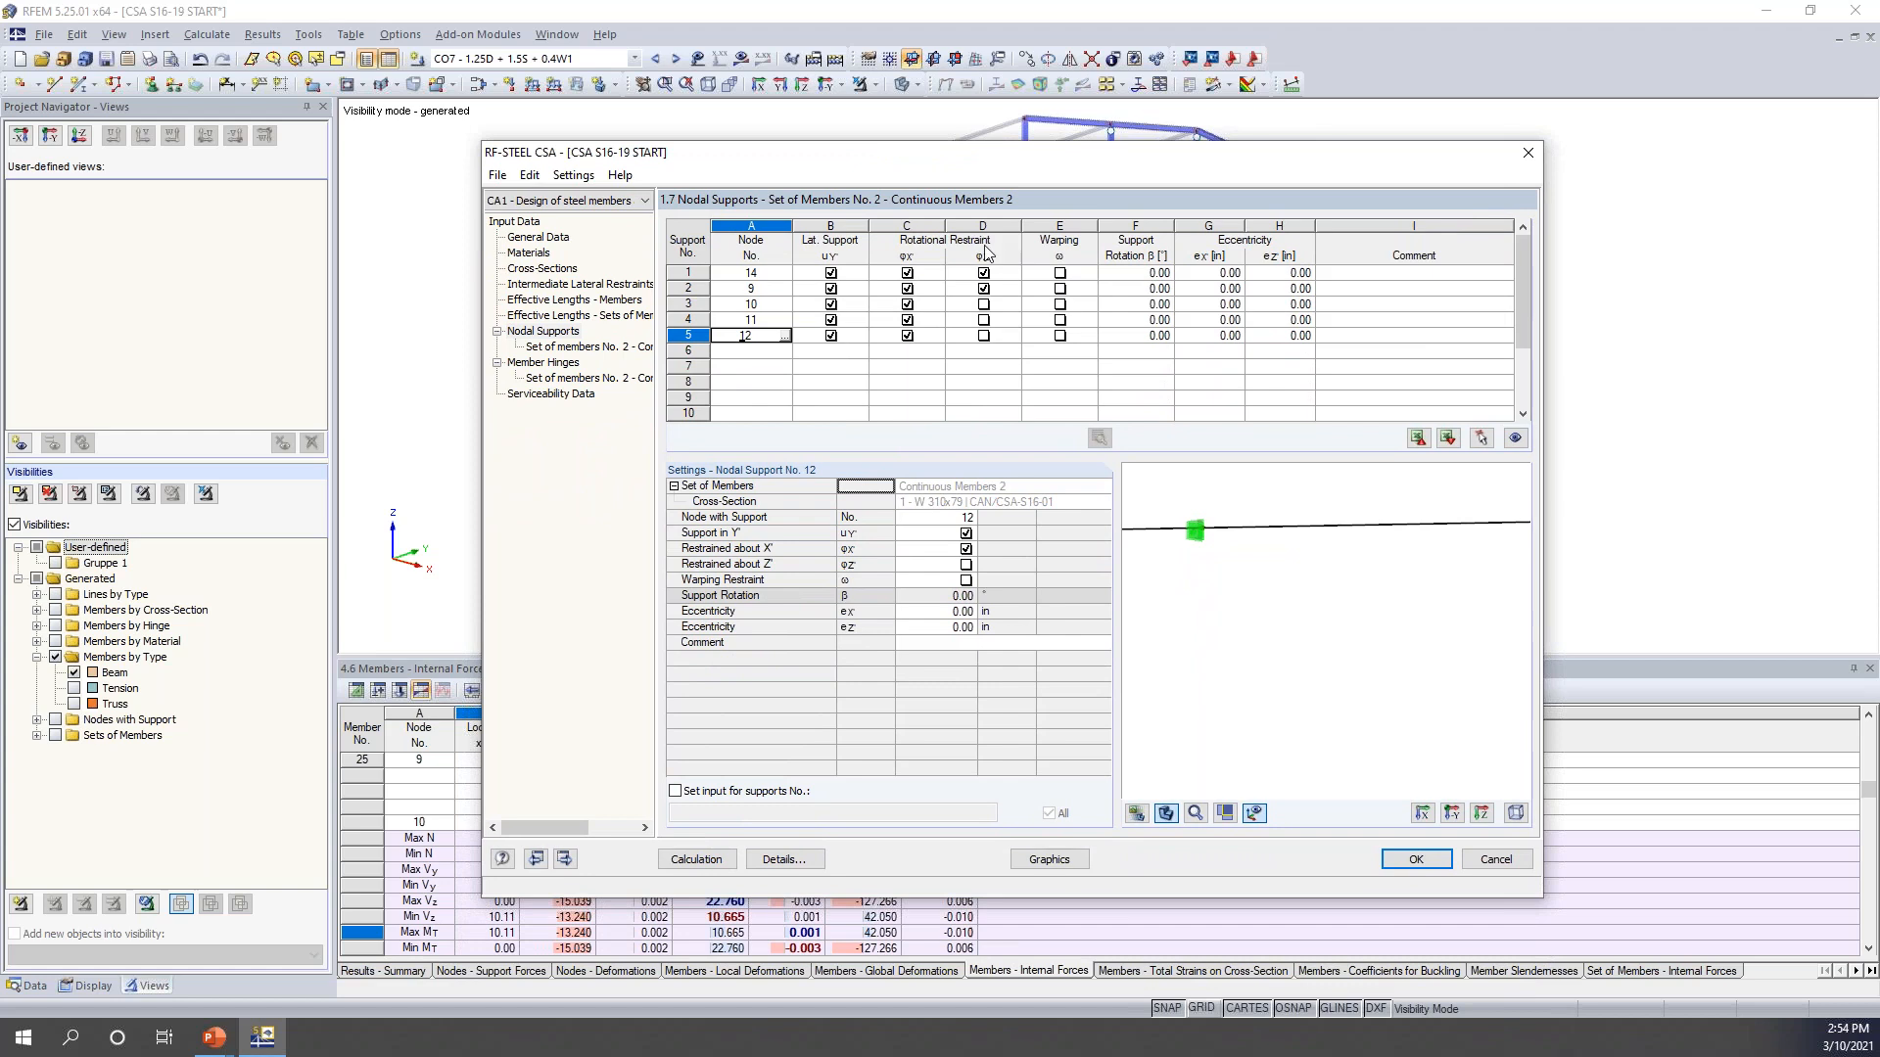
scroll(1181, 520, "down", 3)
scroll(1181, 524, "down", 4)
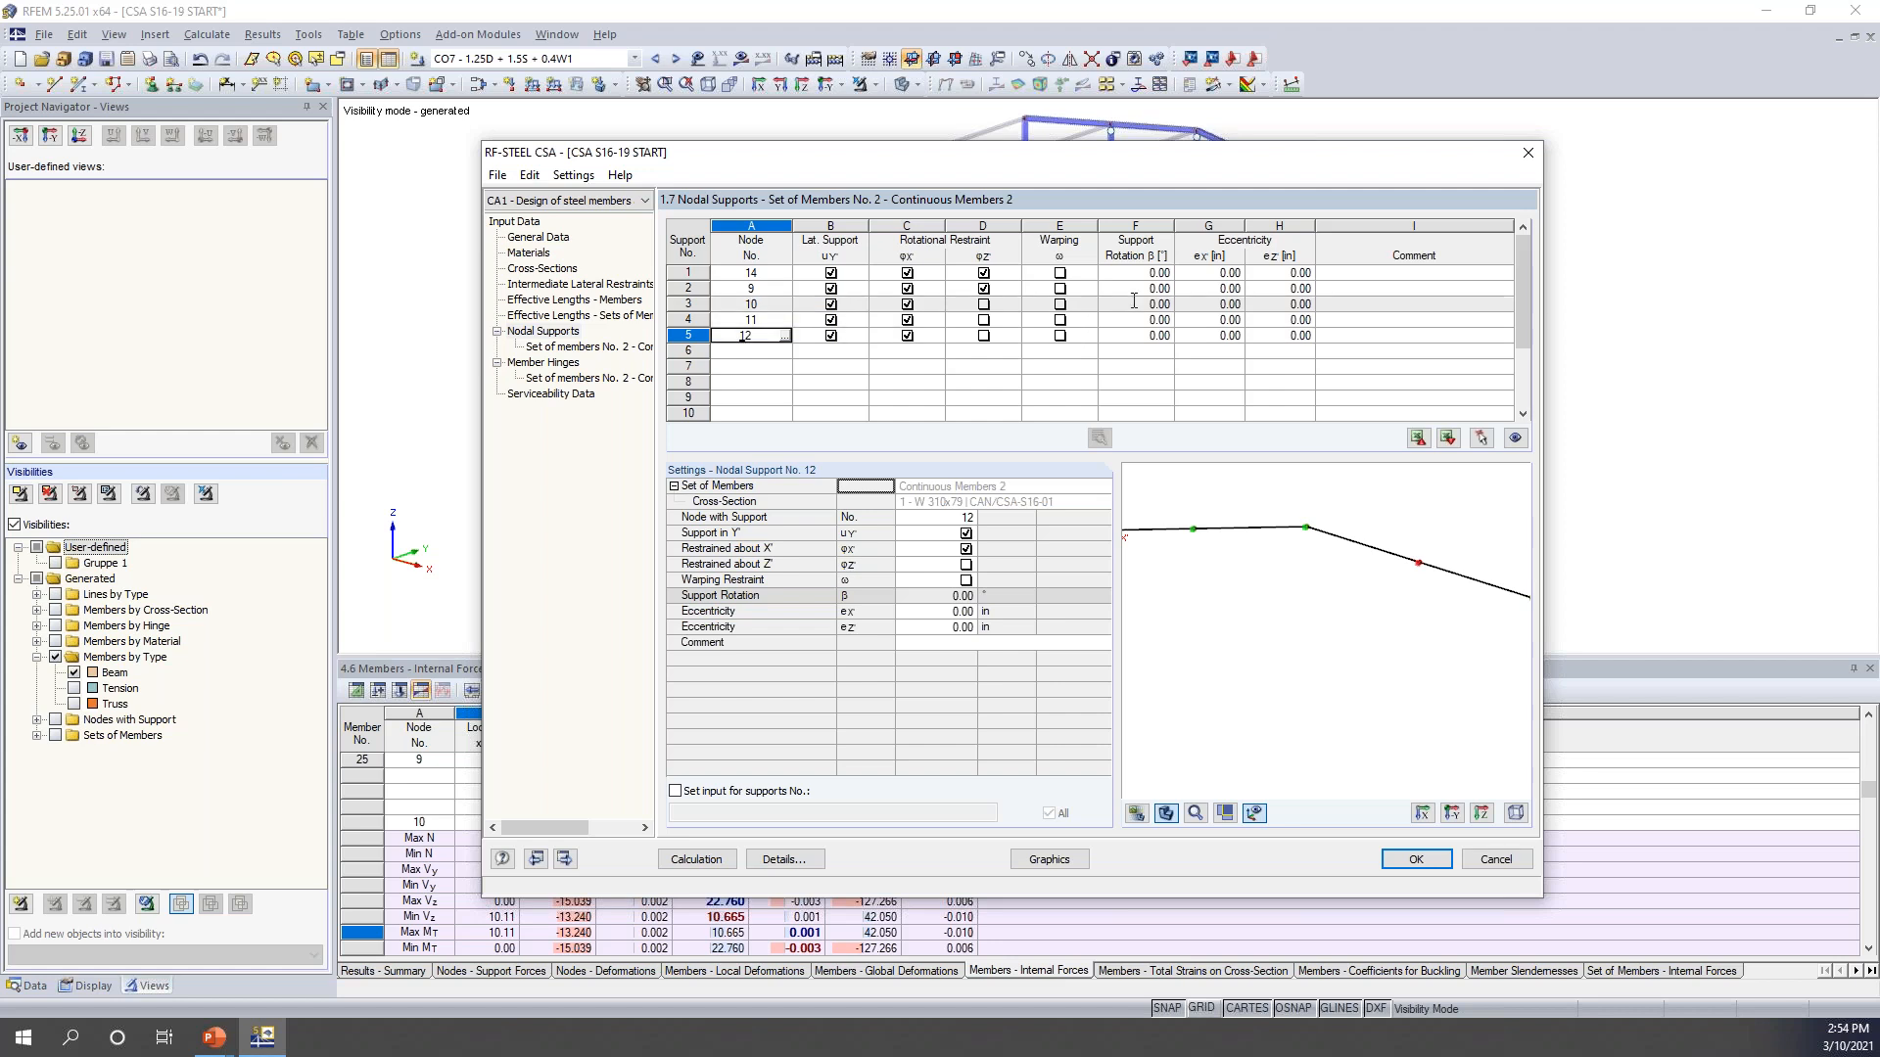
scroll(1188, 532, "up", 5)
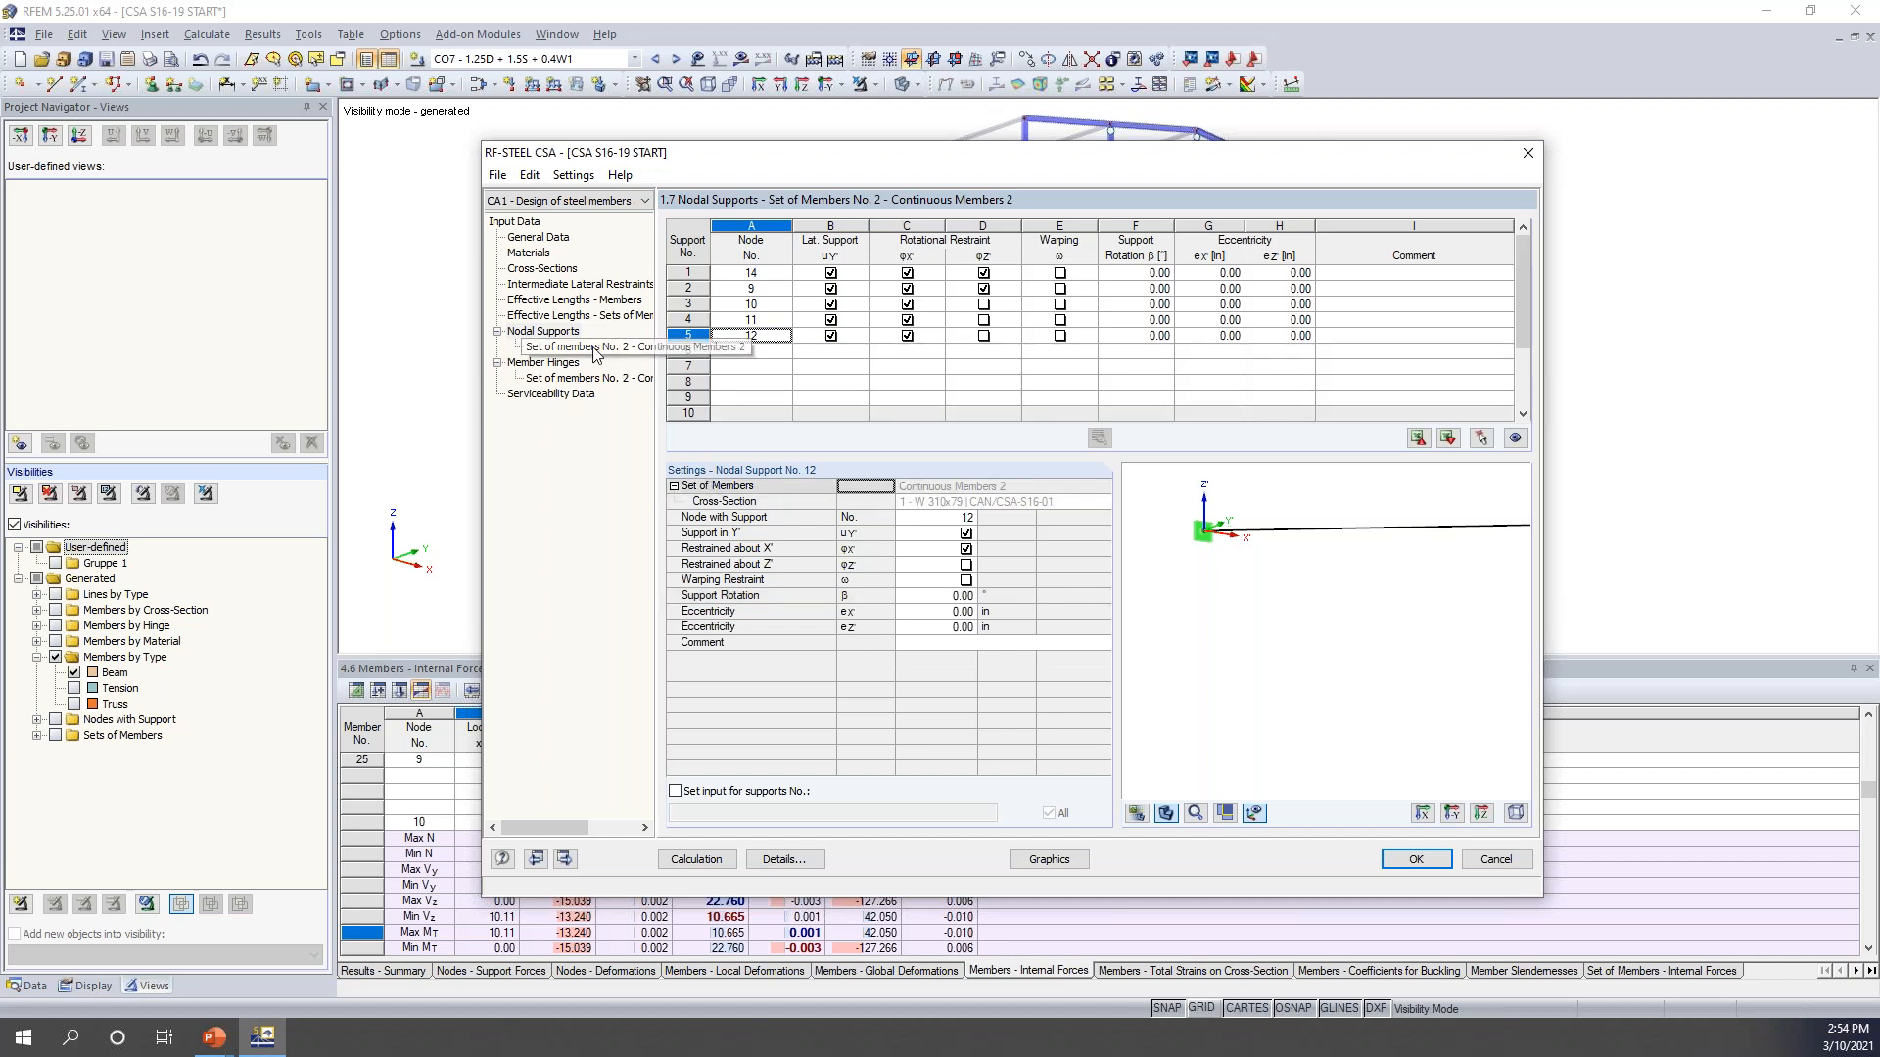
left_click(612, 316)
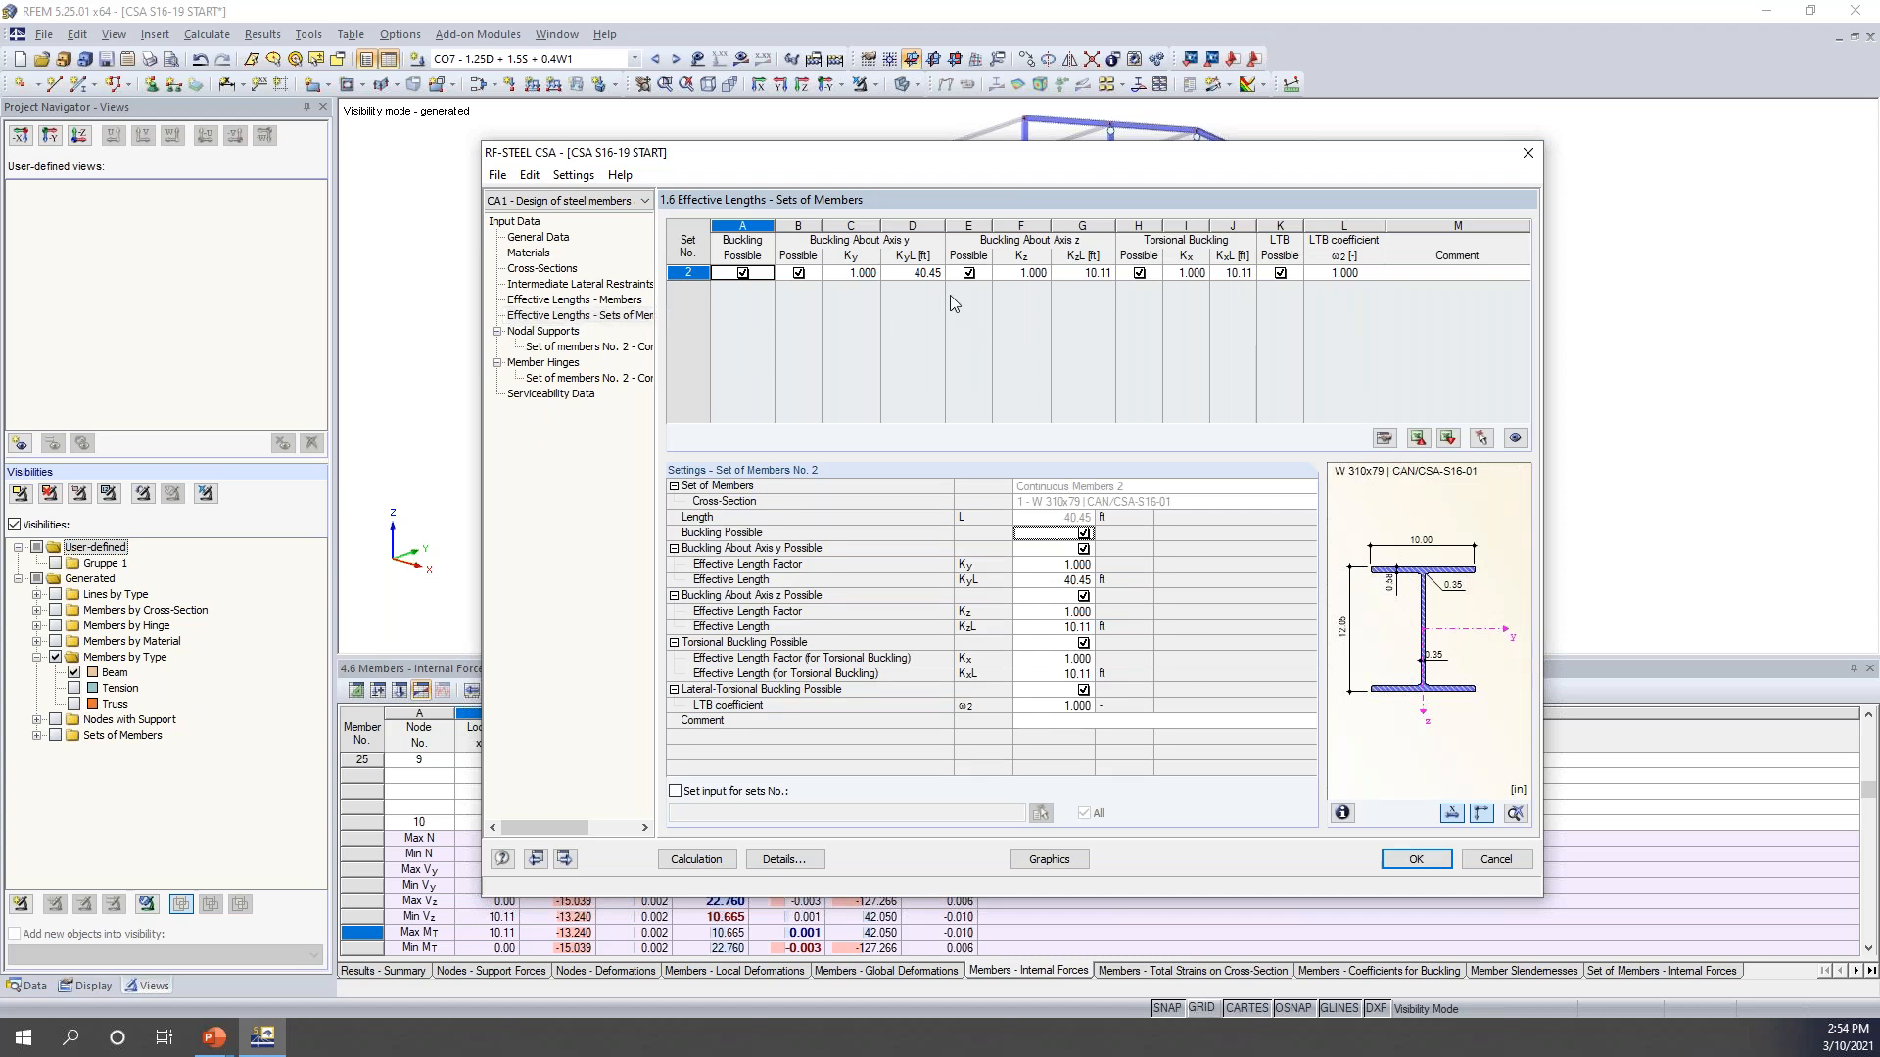
left_click_drag(965, 163, 924, 374)
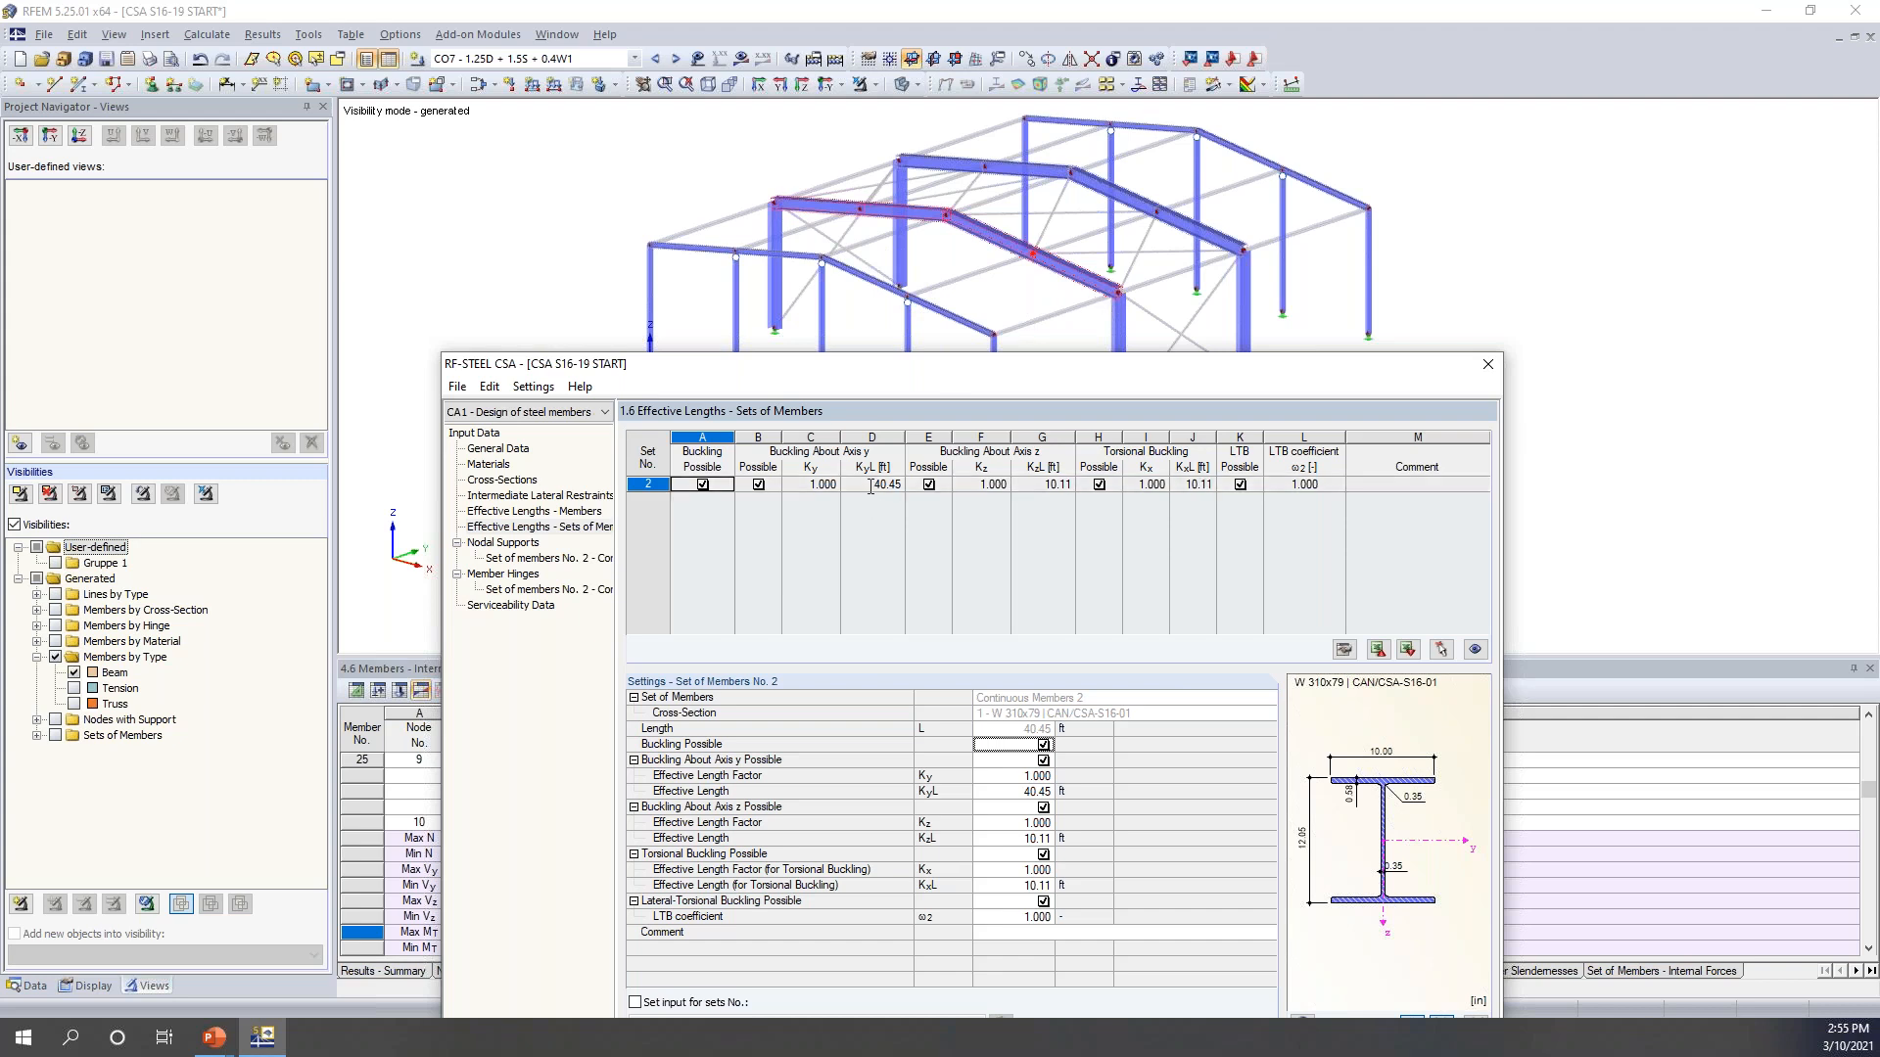
left_click_drag(932, 371, 947, 110)
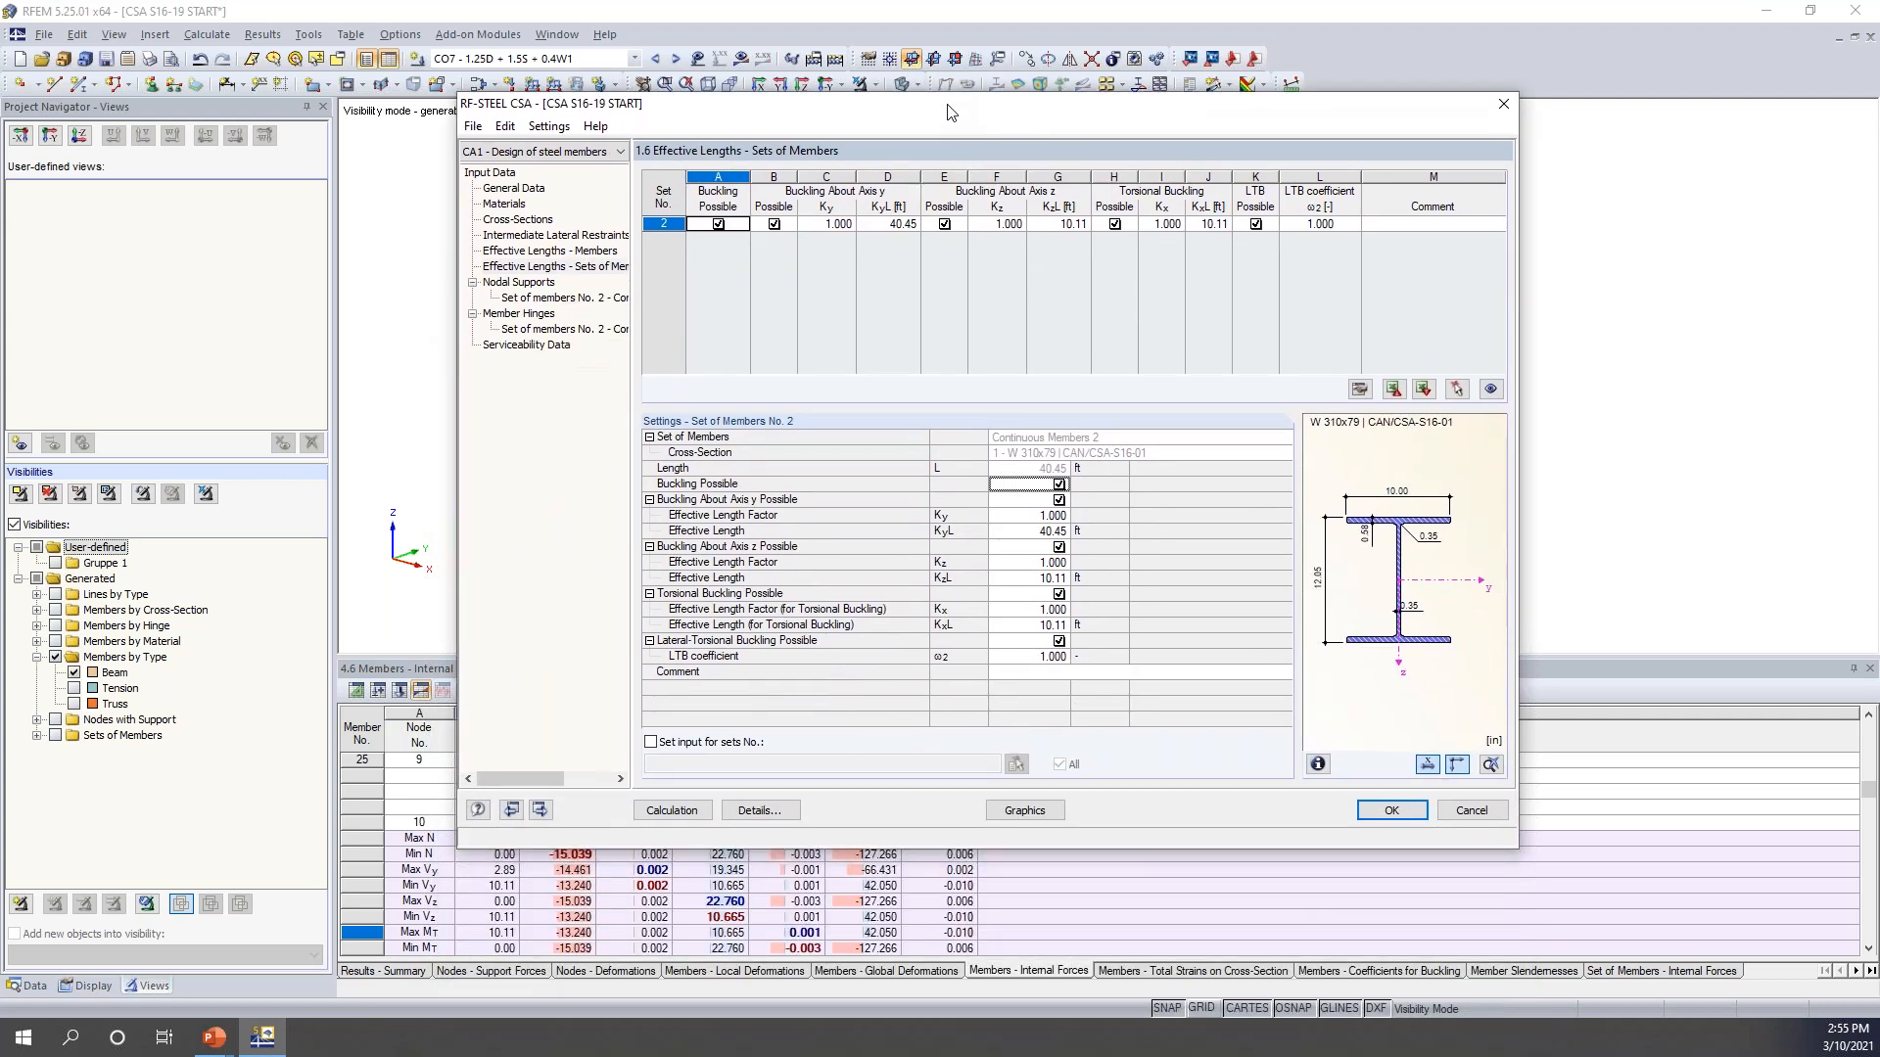
- Open the member hinges of set of members No. 2 and add a hinge entry for member 25, picked graphically in the frame
left_click(546, 329)
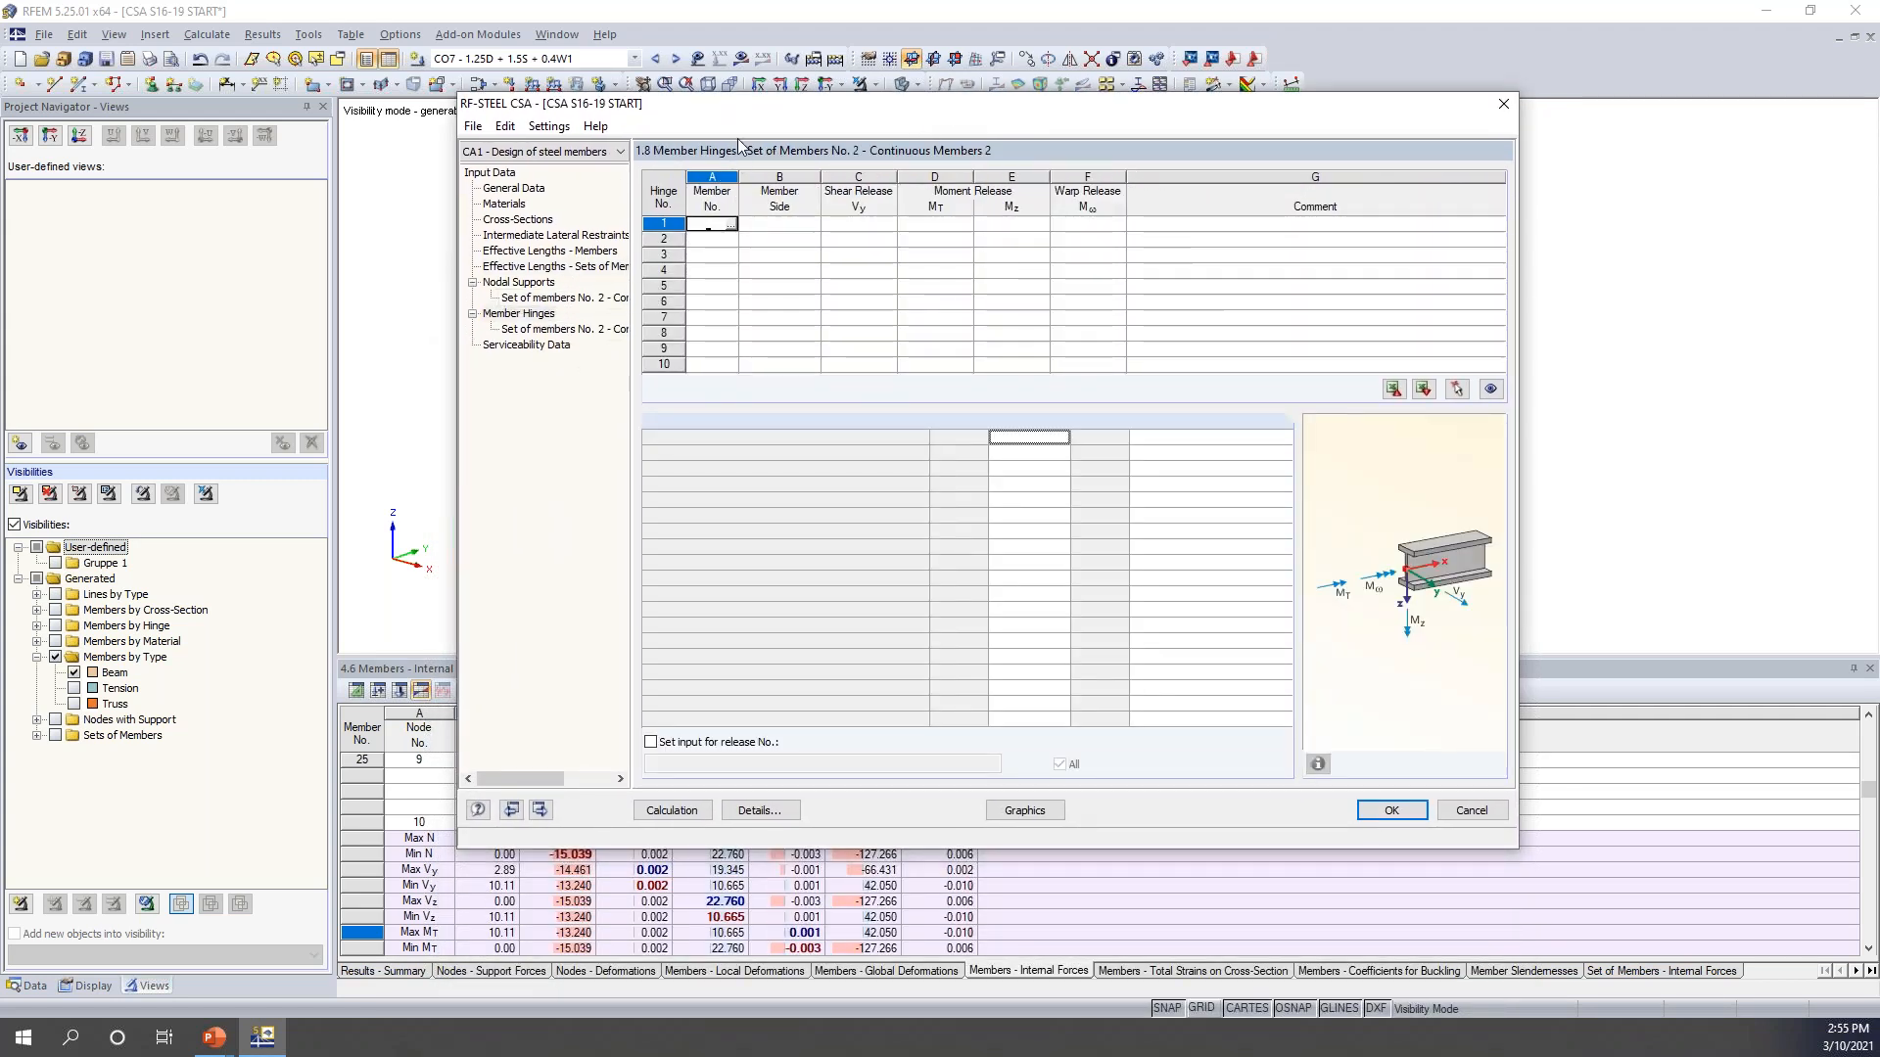
left_click_drag(741, 110, 709, 490)
left_click(696, 605)
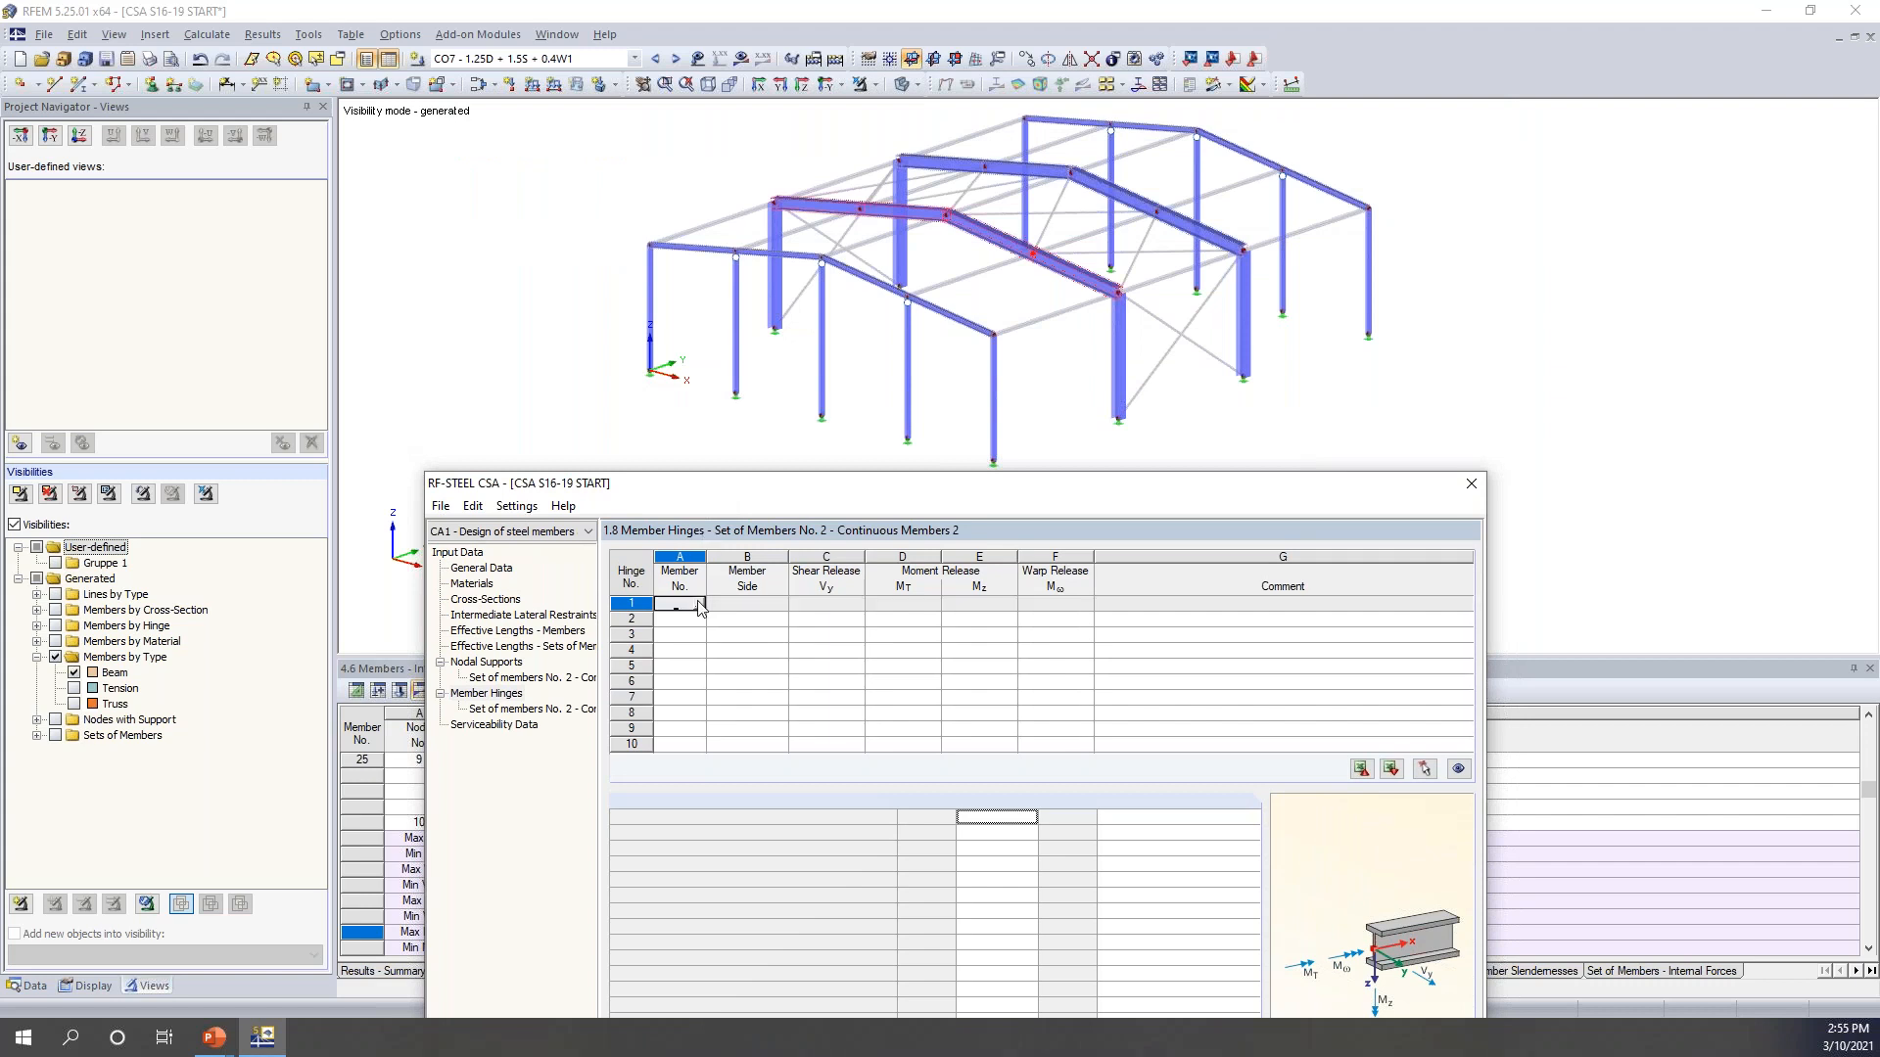
left_click(698, 605)
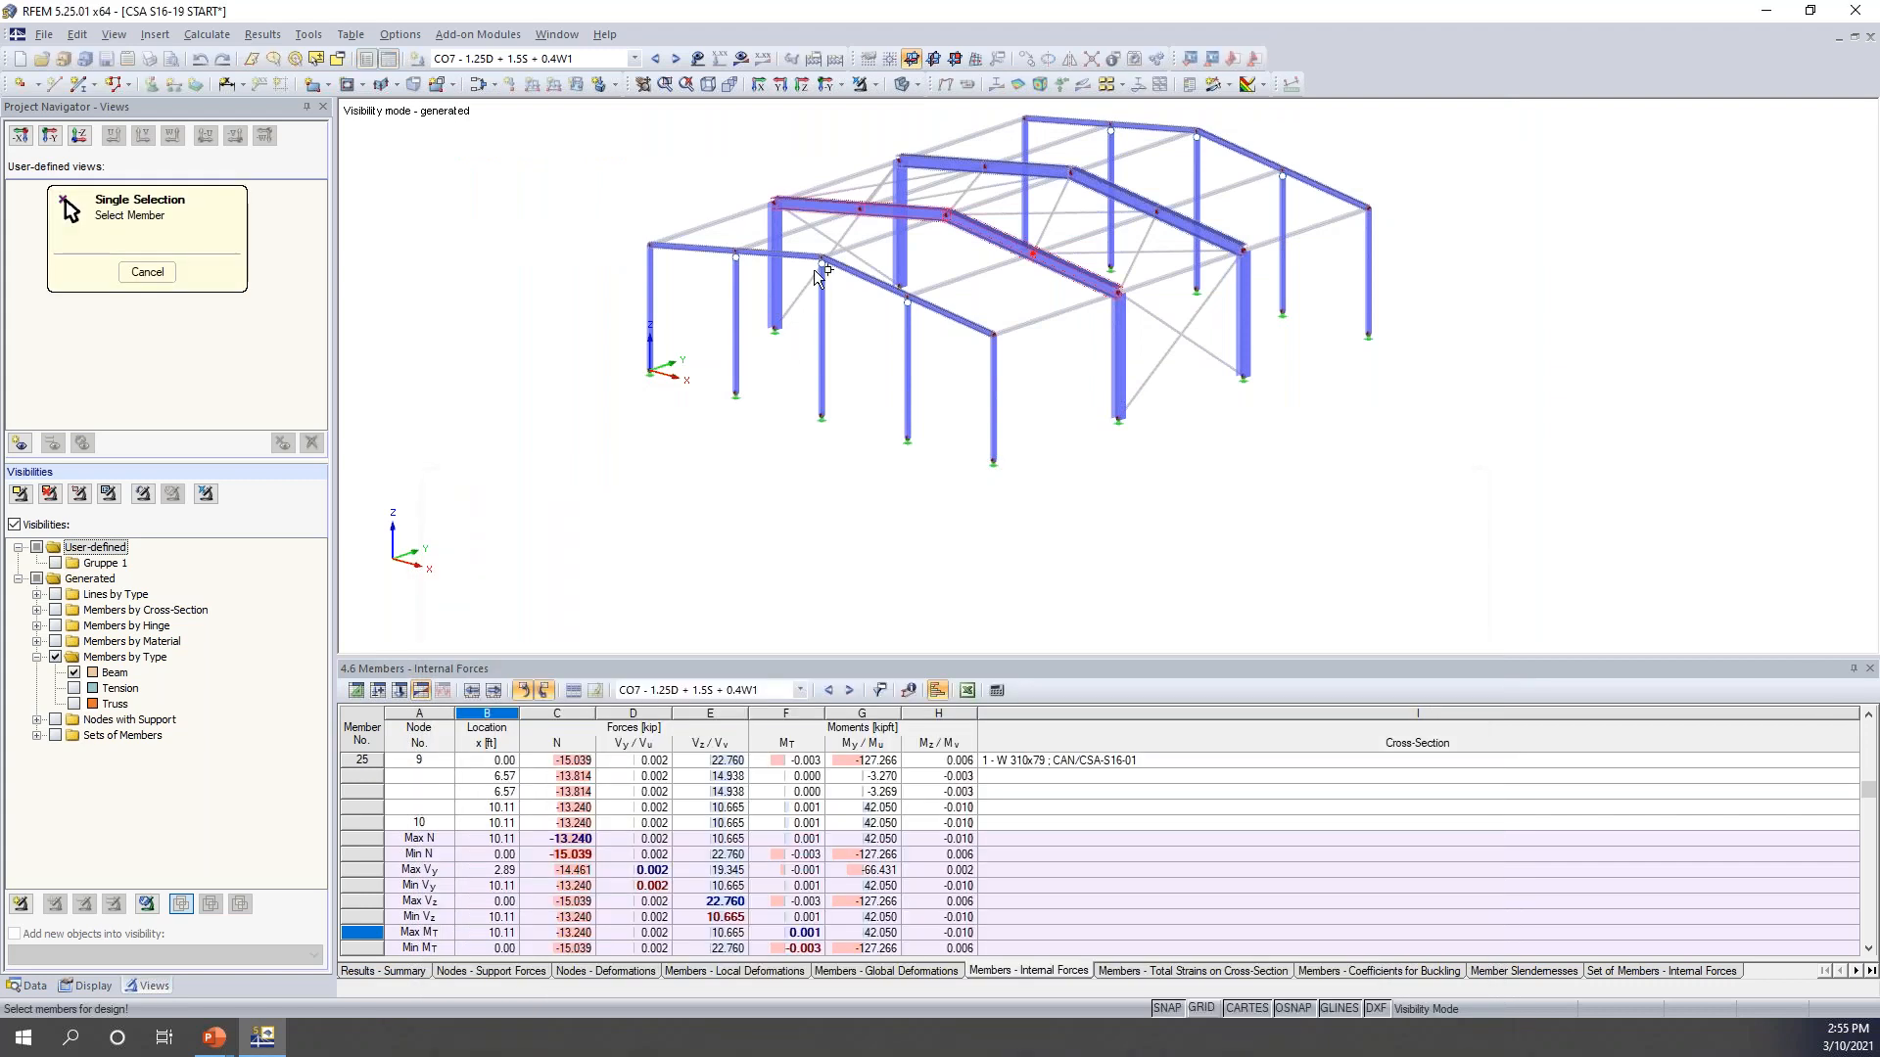
left_click(832, 206)
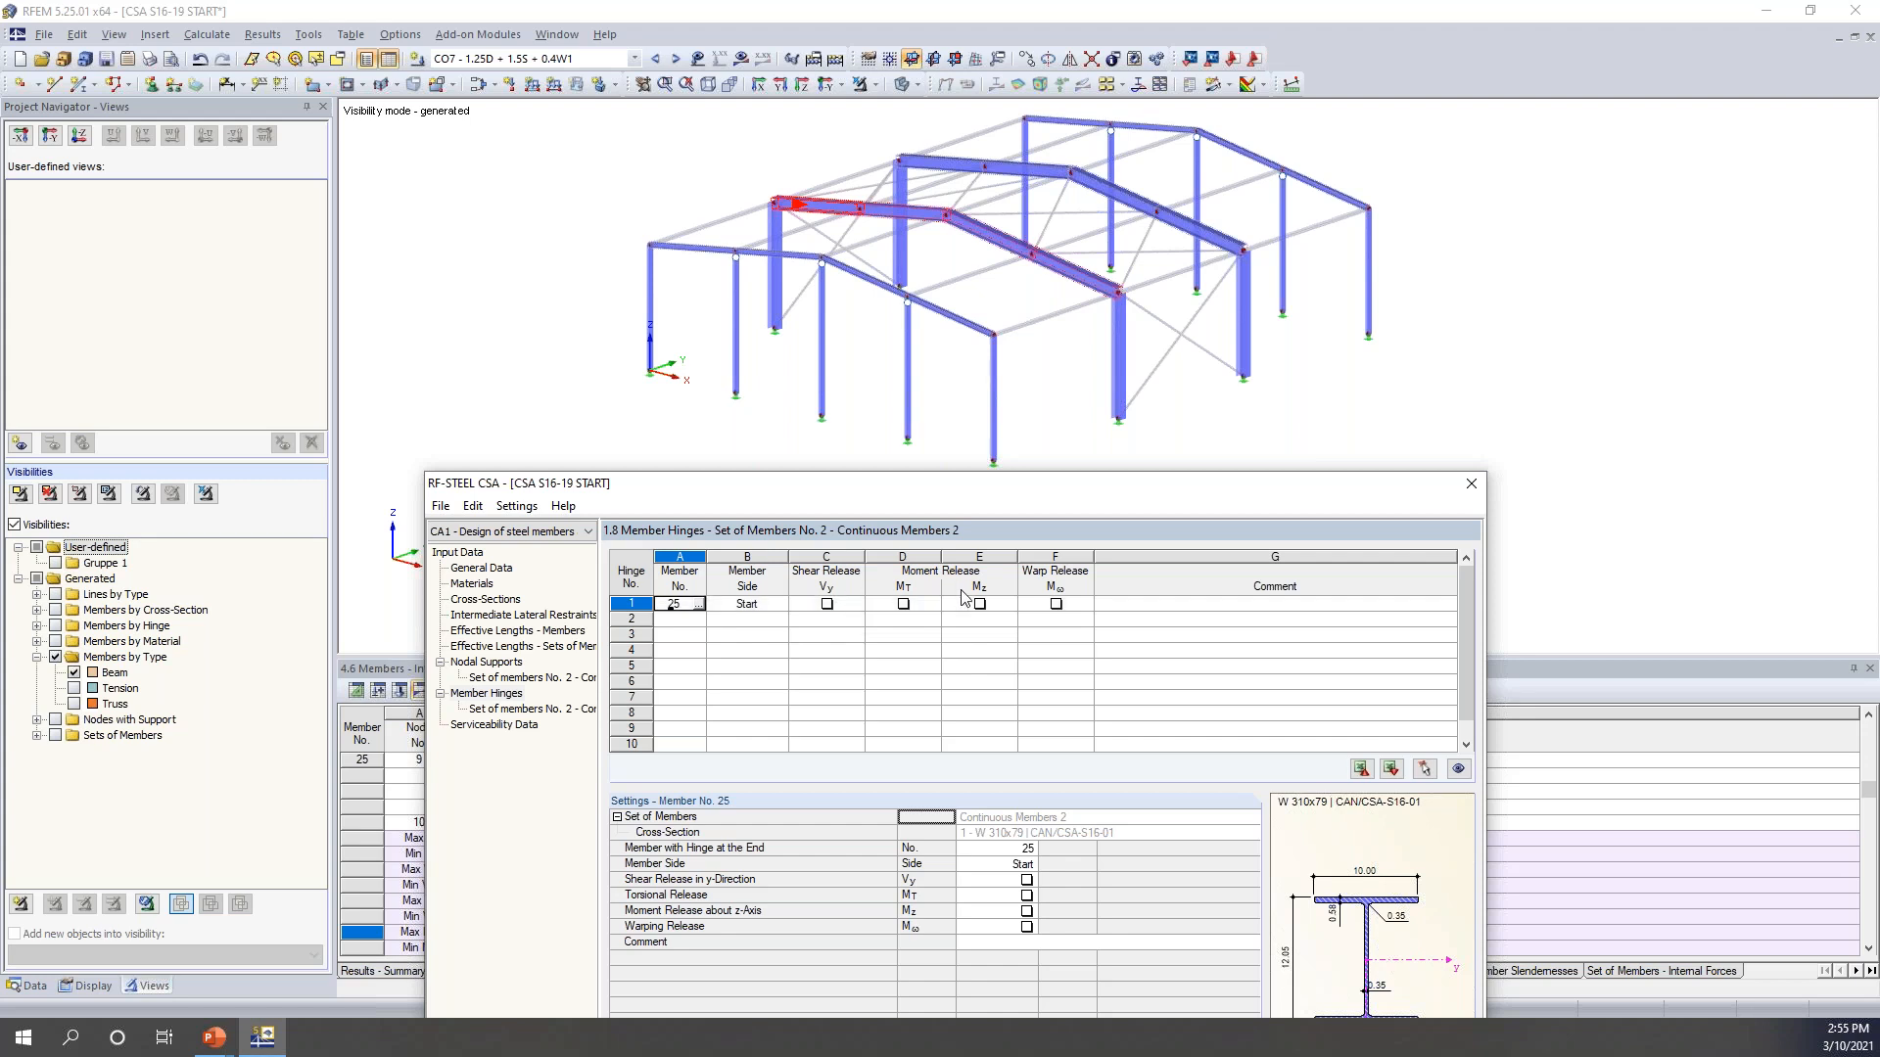
- Delete the hinge entry for member 25 from the member hinges of set No. 2
left_click_drag(1080, 497, 1133, 158)
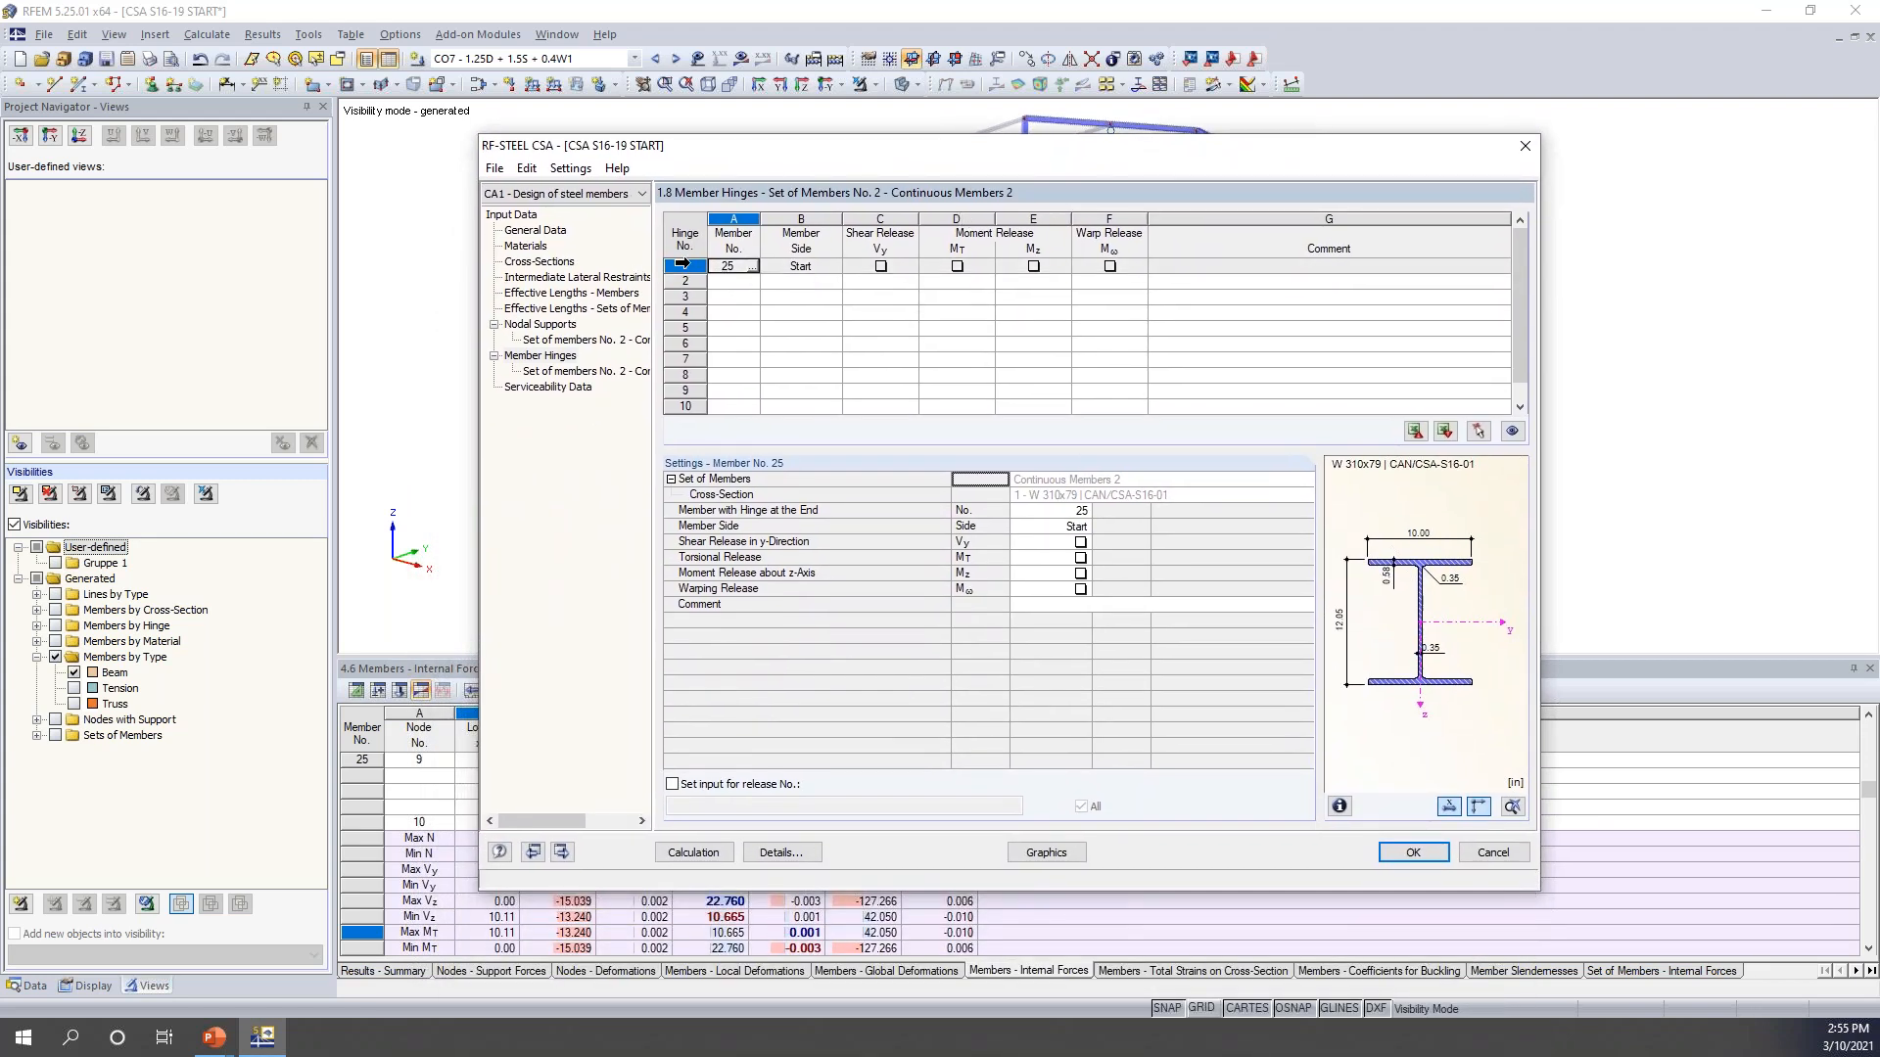
left_click(683, 266)
key("Delete")
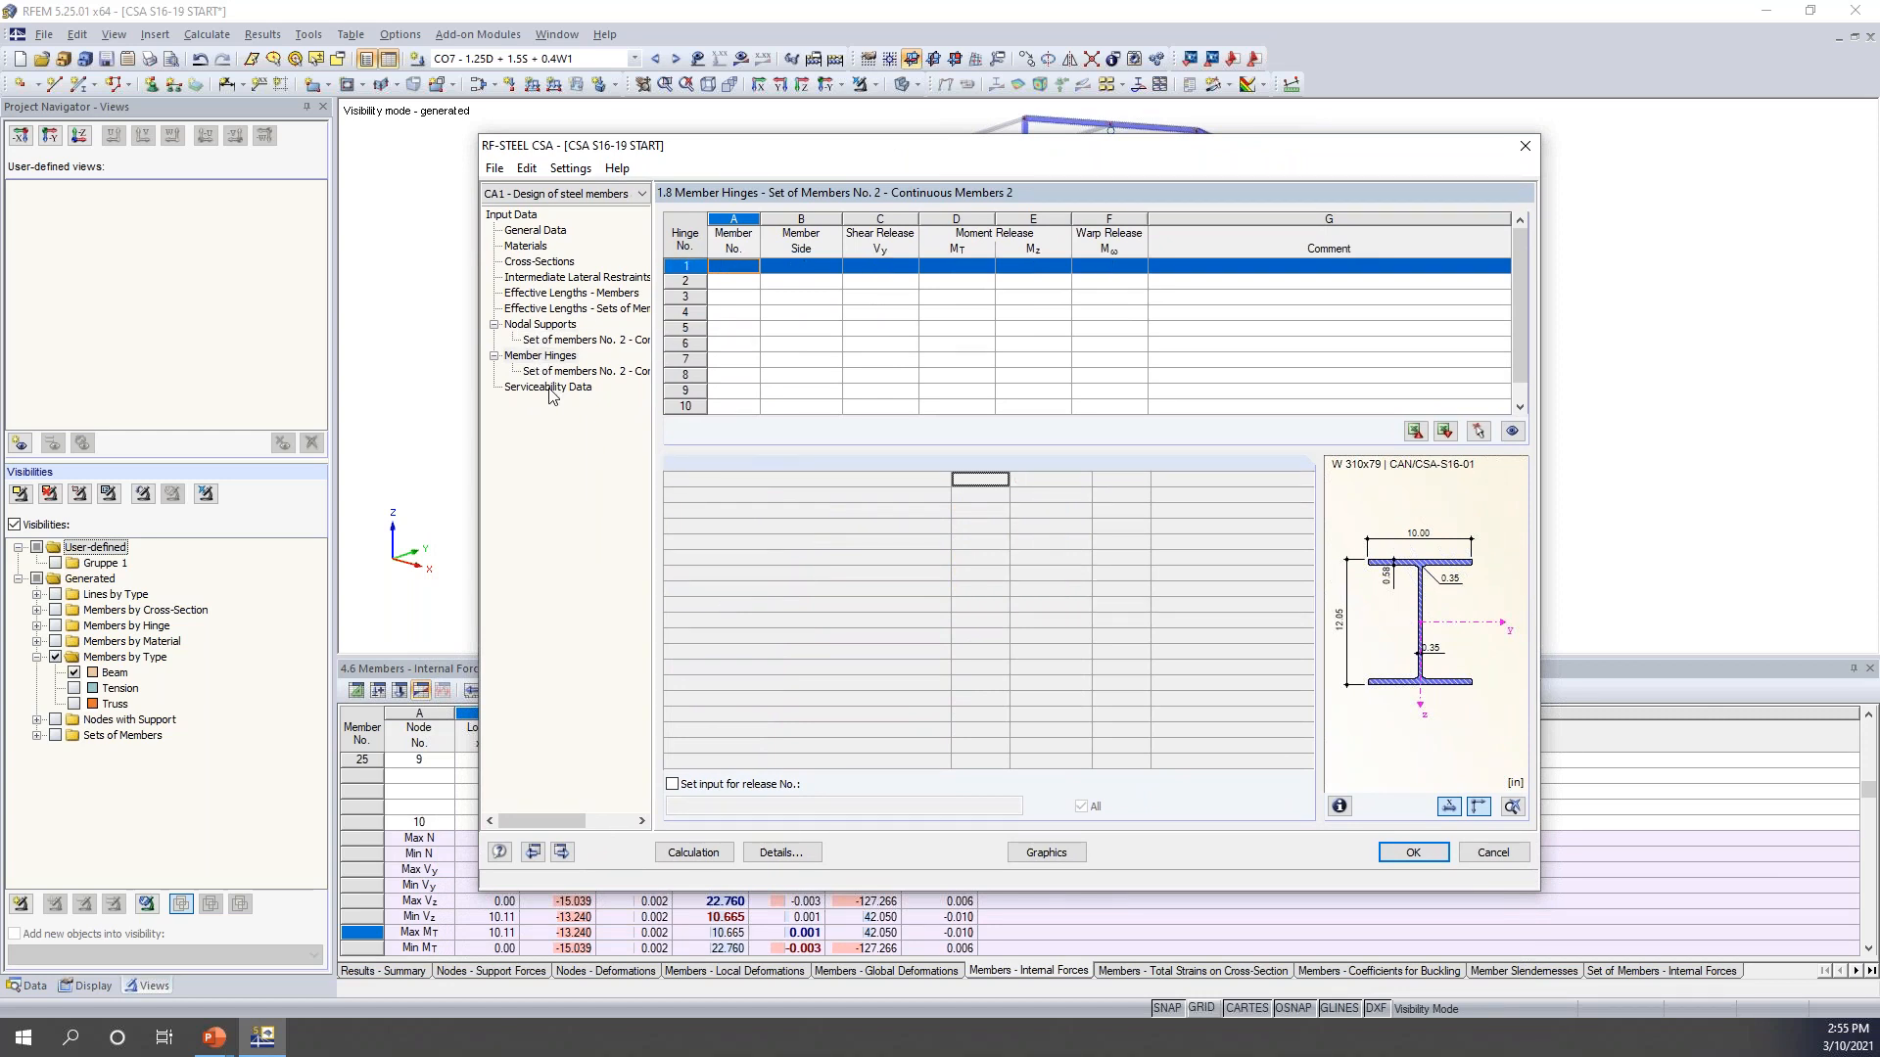
- Open the serviceability data and add an entry referring to Set of Members No. 2
left_click(548, 388)
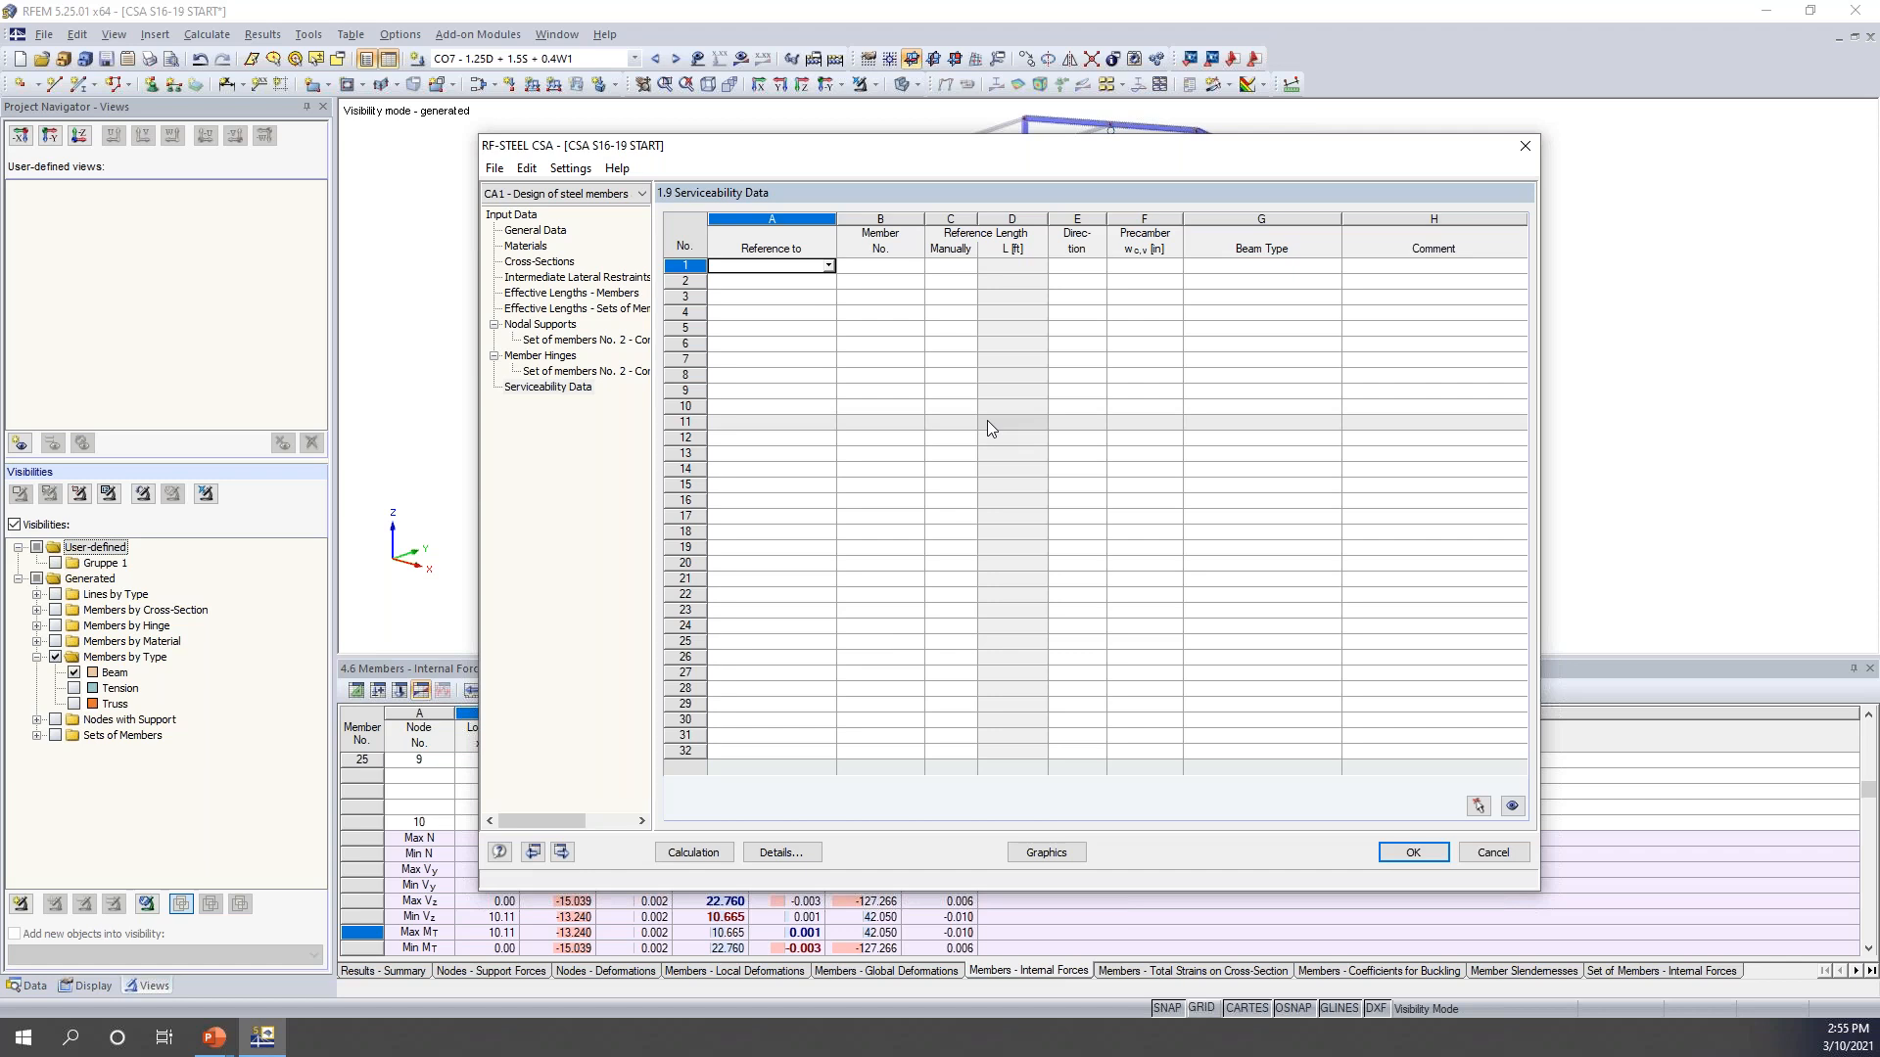
left_click_drag(983, 146, 948, 423)
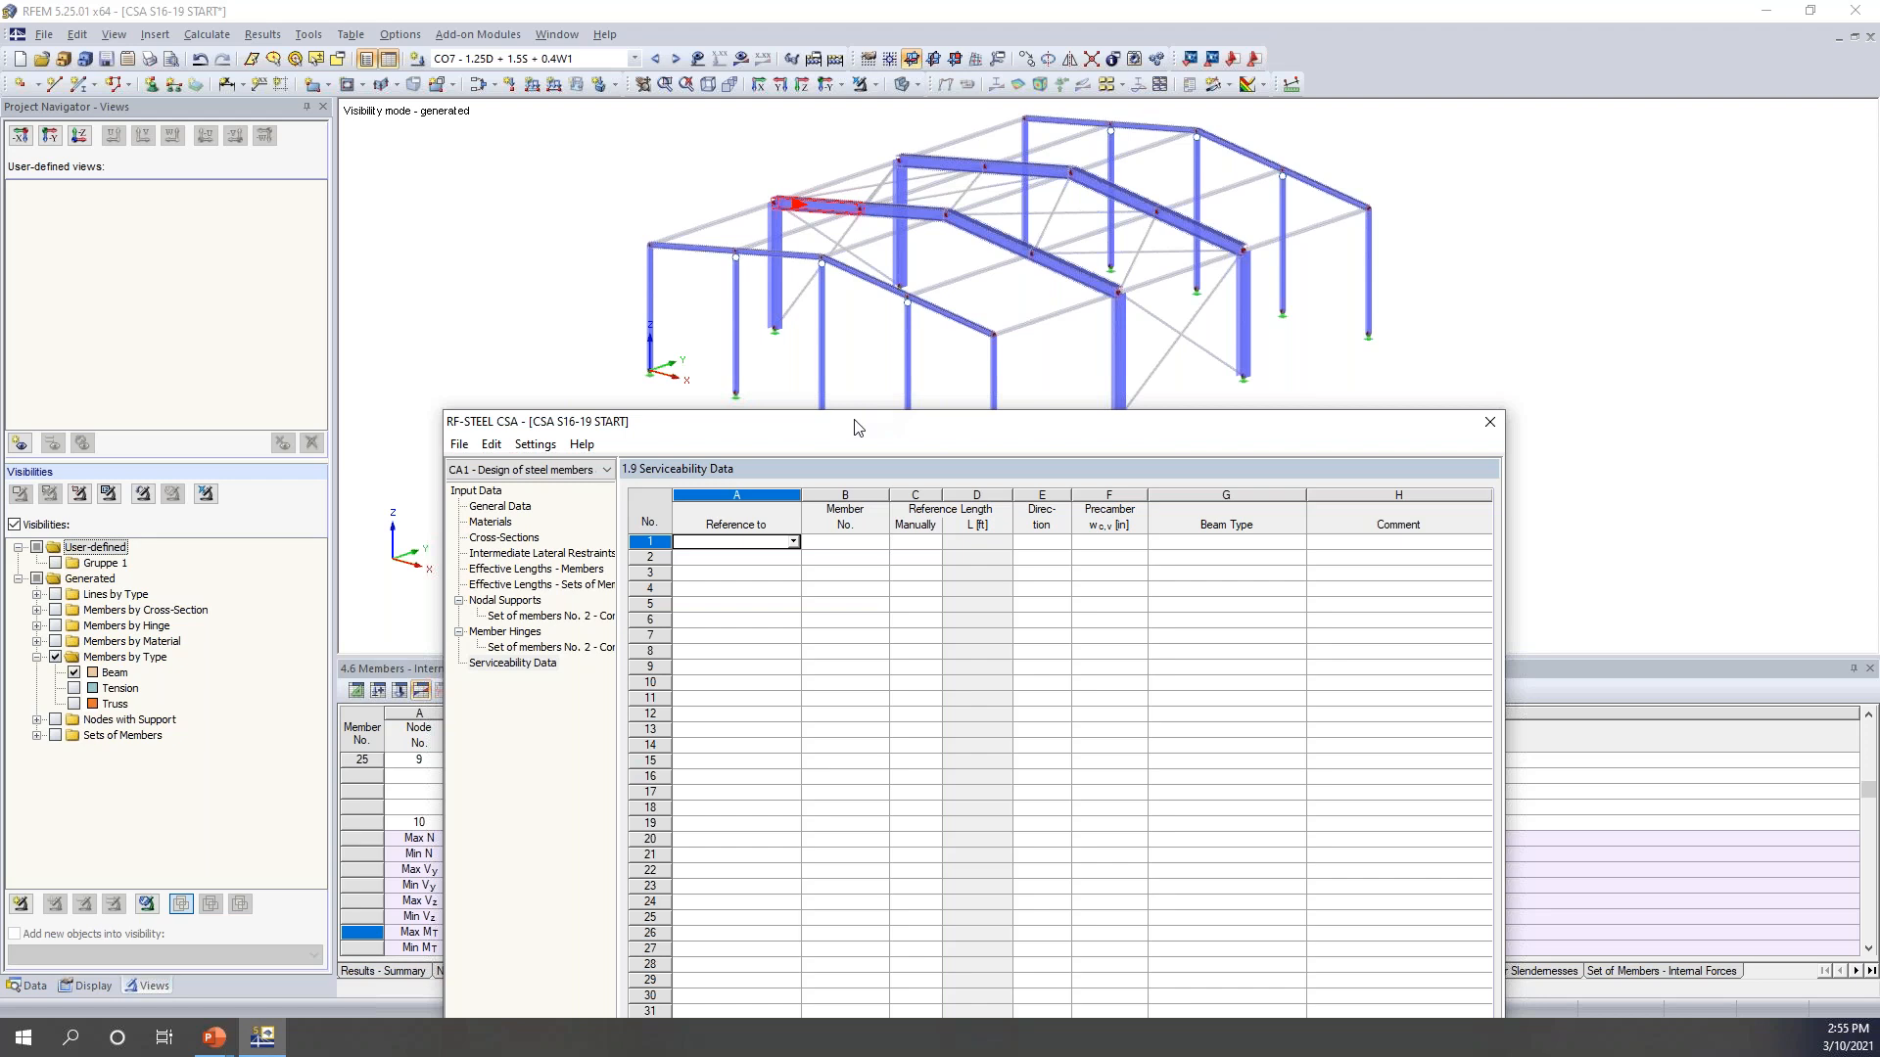
left_click_drag(854, 427, 904, 161)
left_click(842, 276)
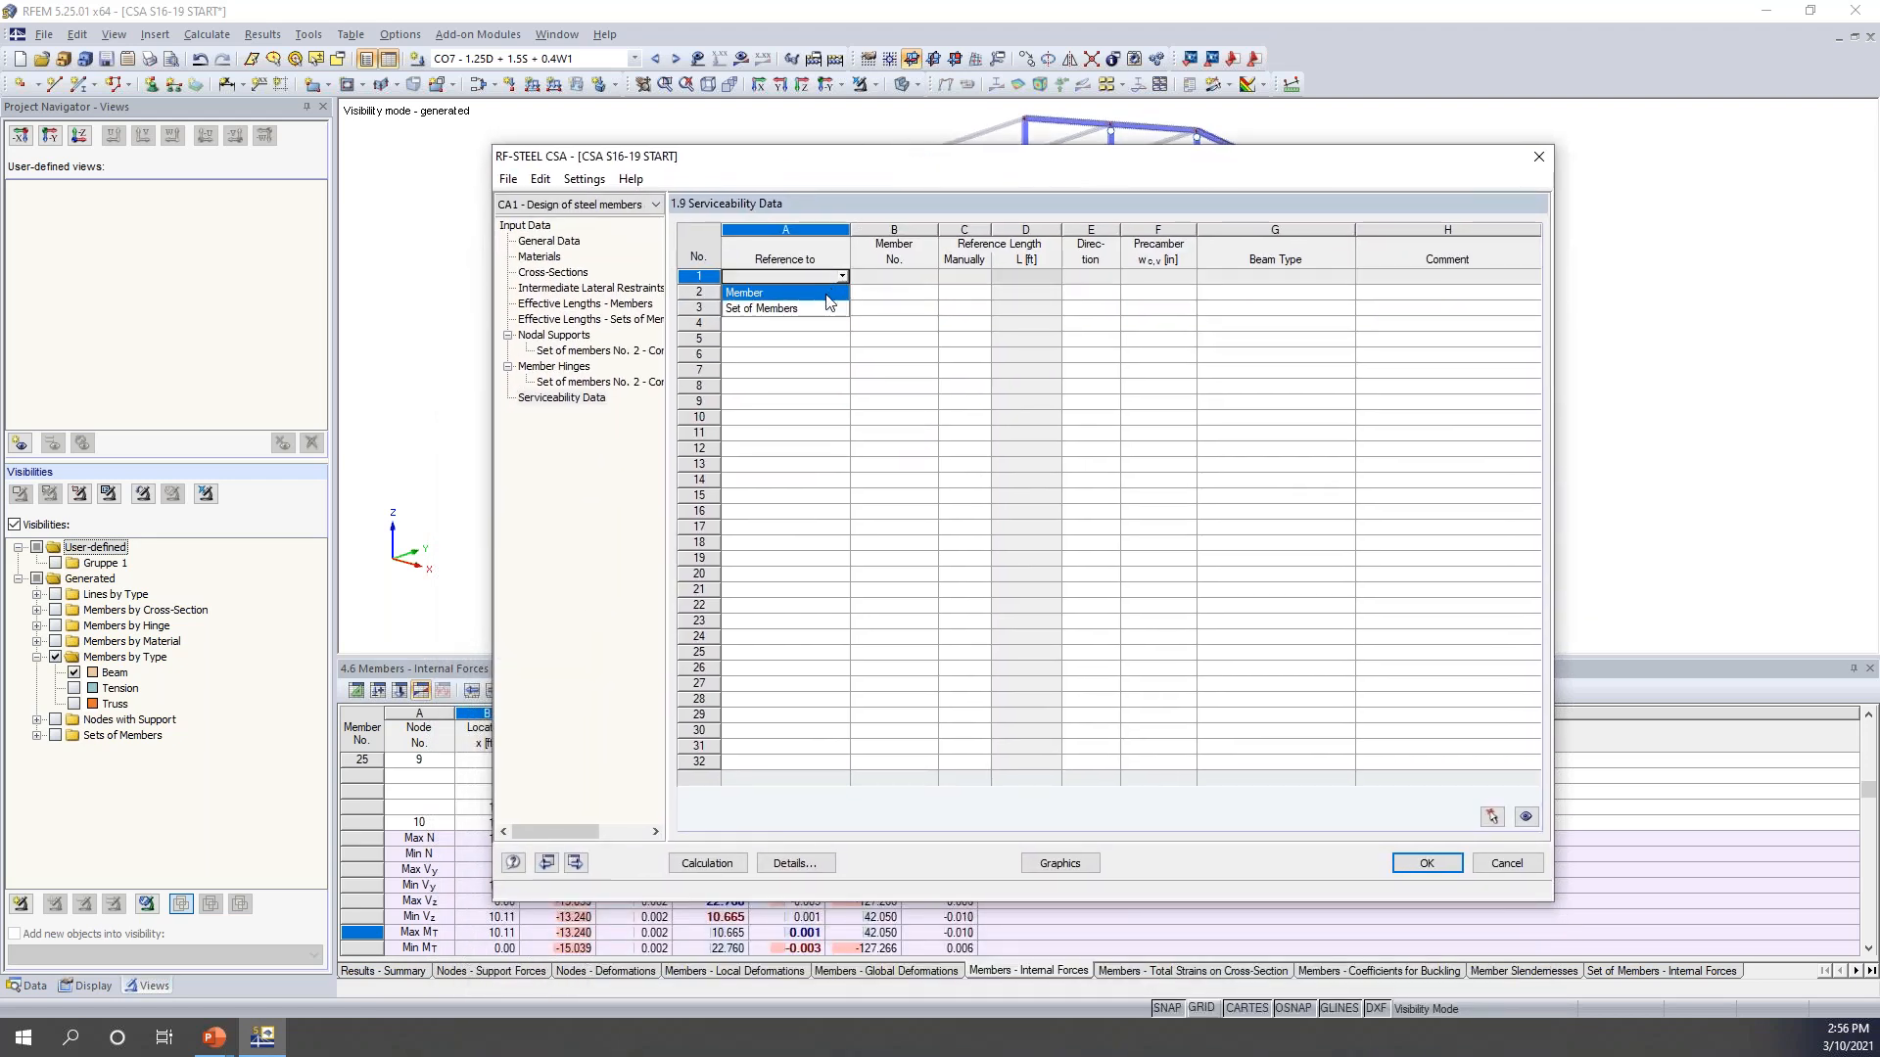
left_click(817, 308)
left_click(891, 277)
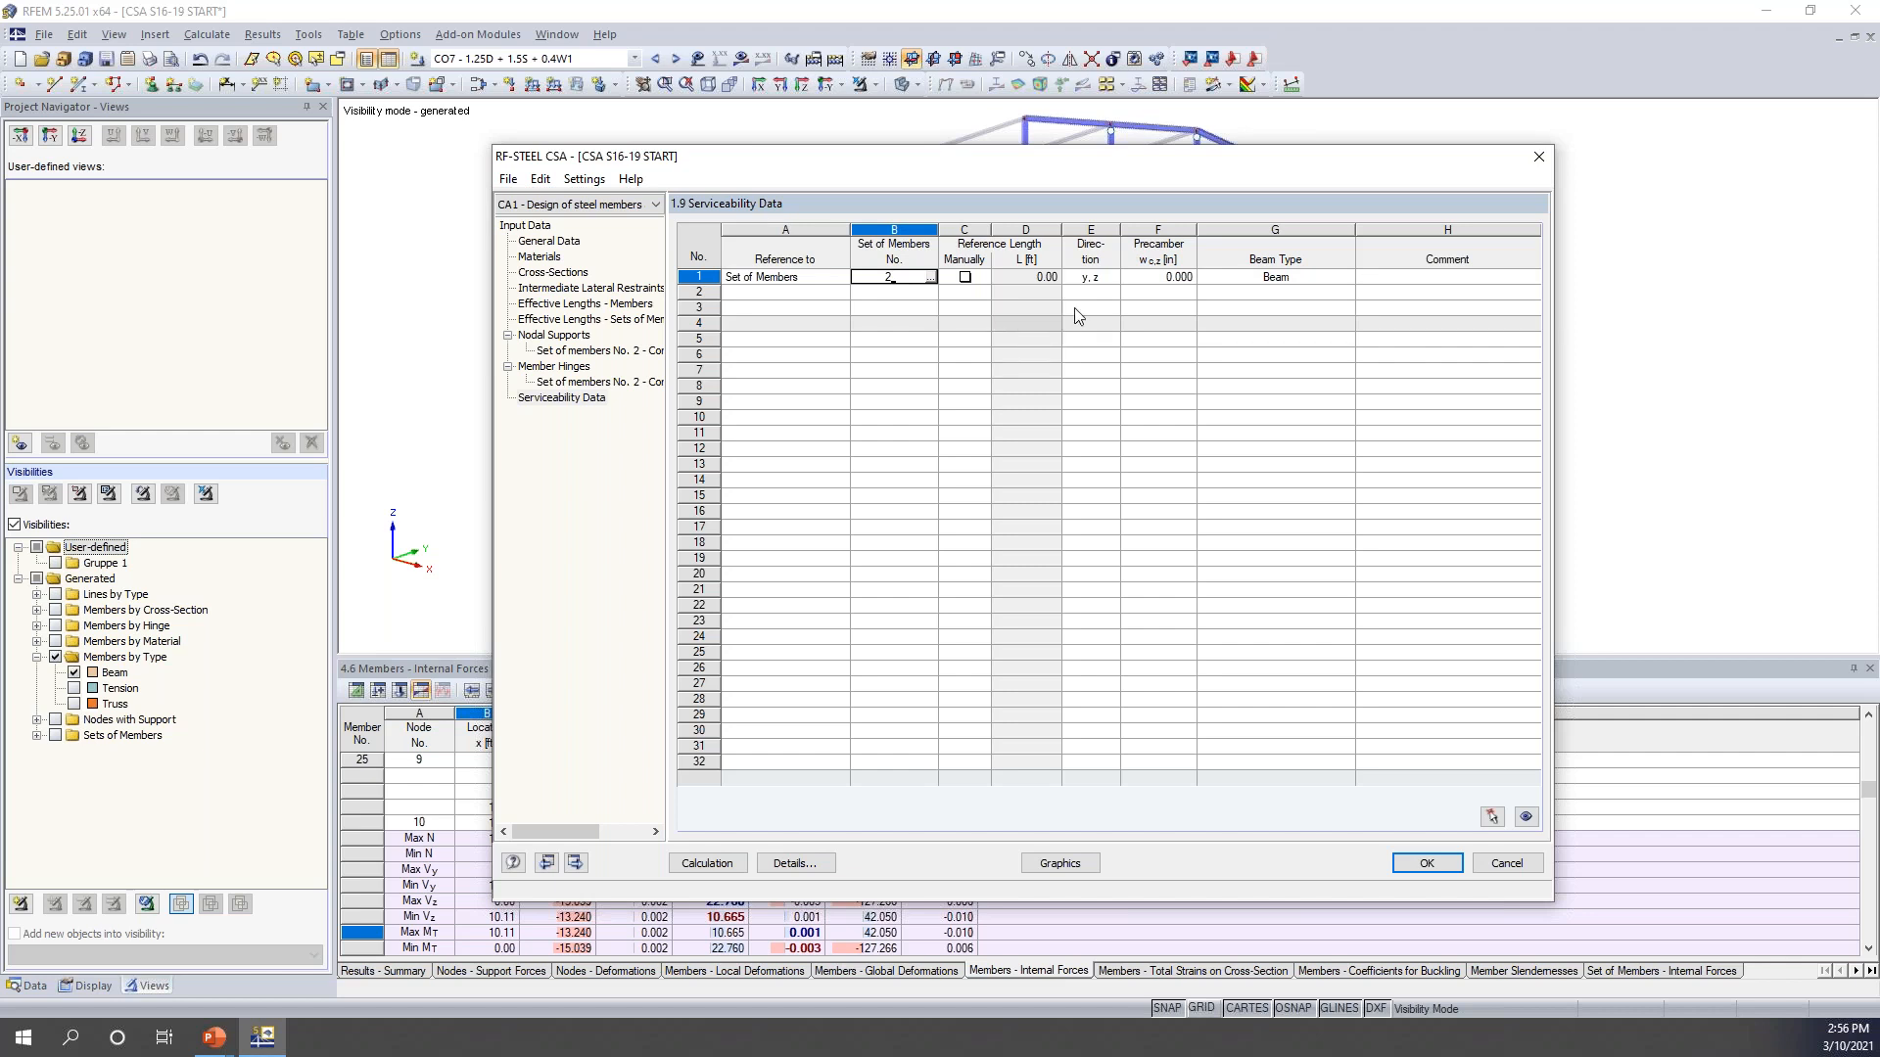
left_click(954, 280)
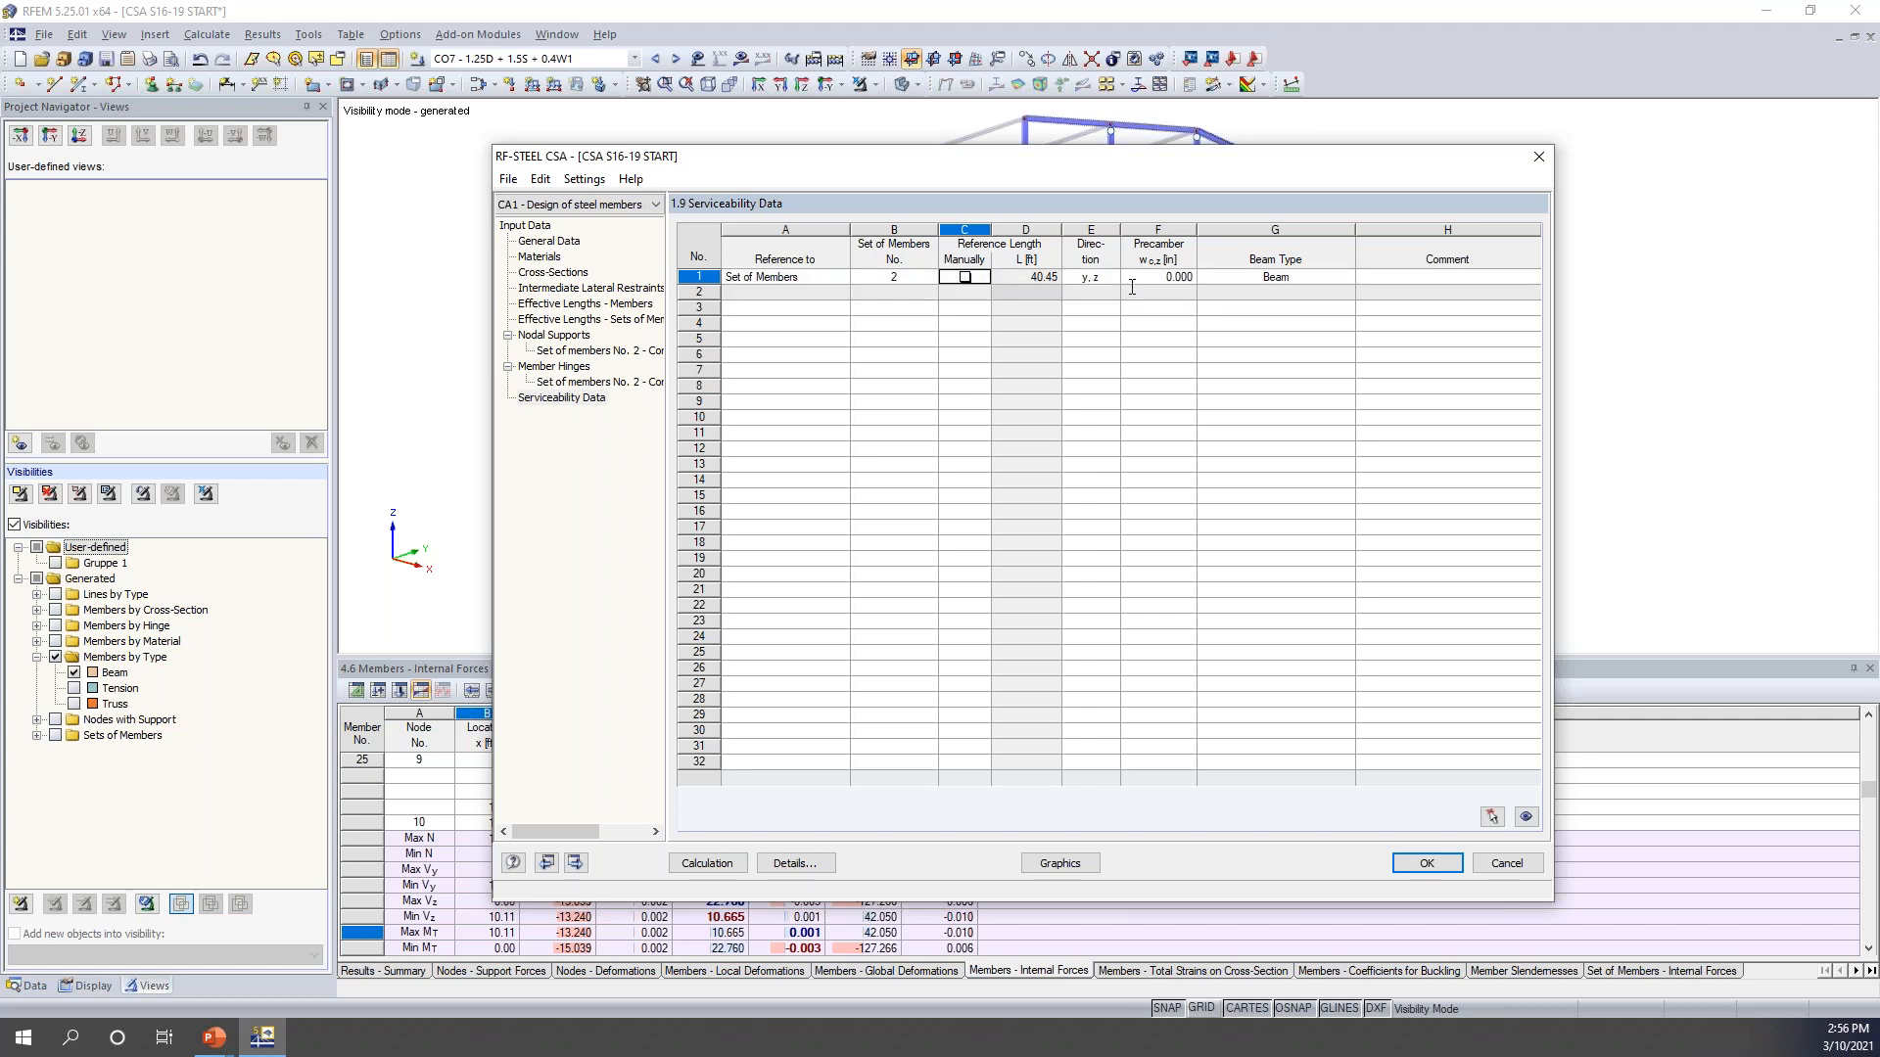
- Choose Beam as the beam type for the serviceability entry of set of members No. 2
left_click(1271, 278)
left_click(1349, 278)
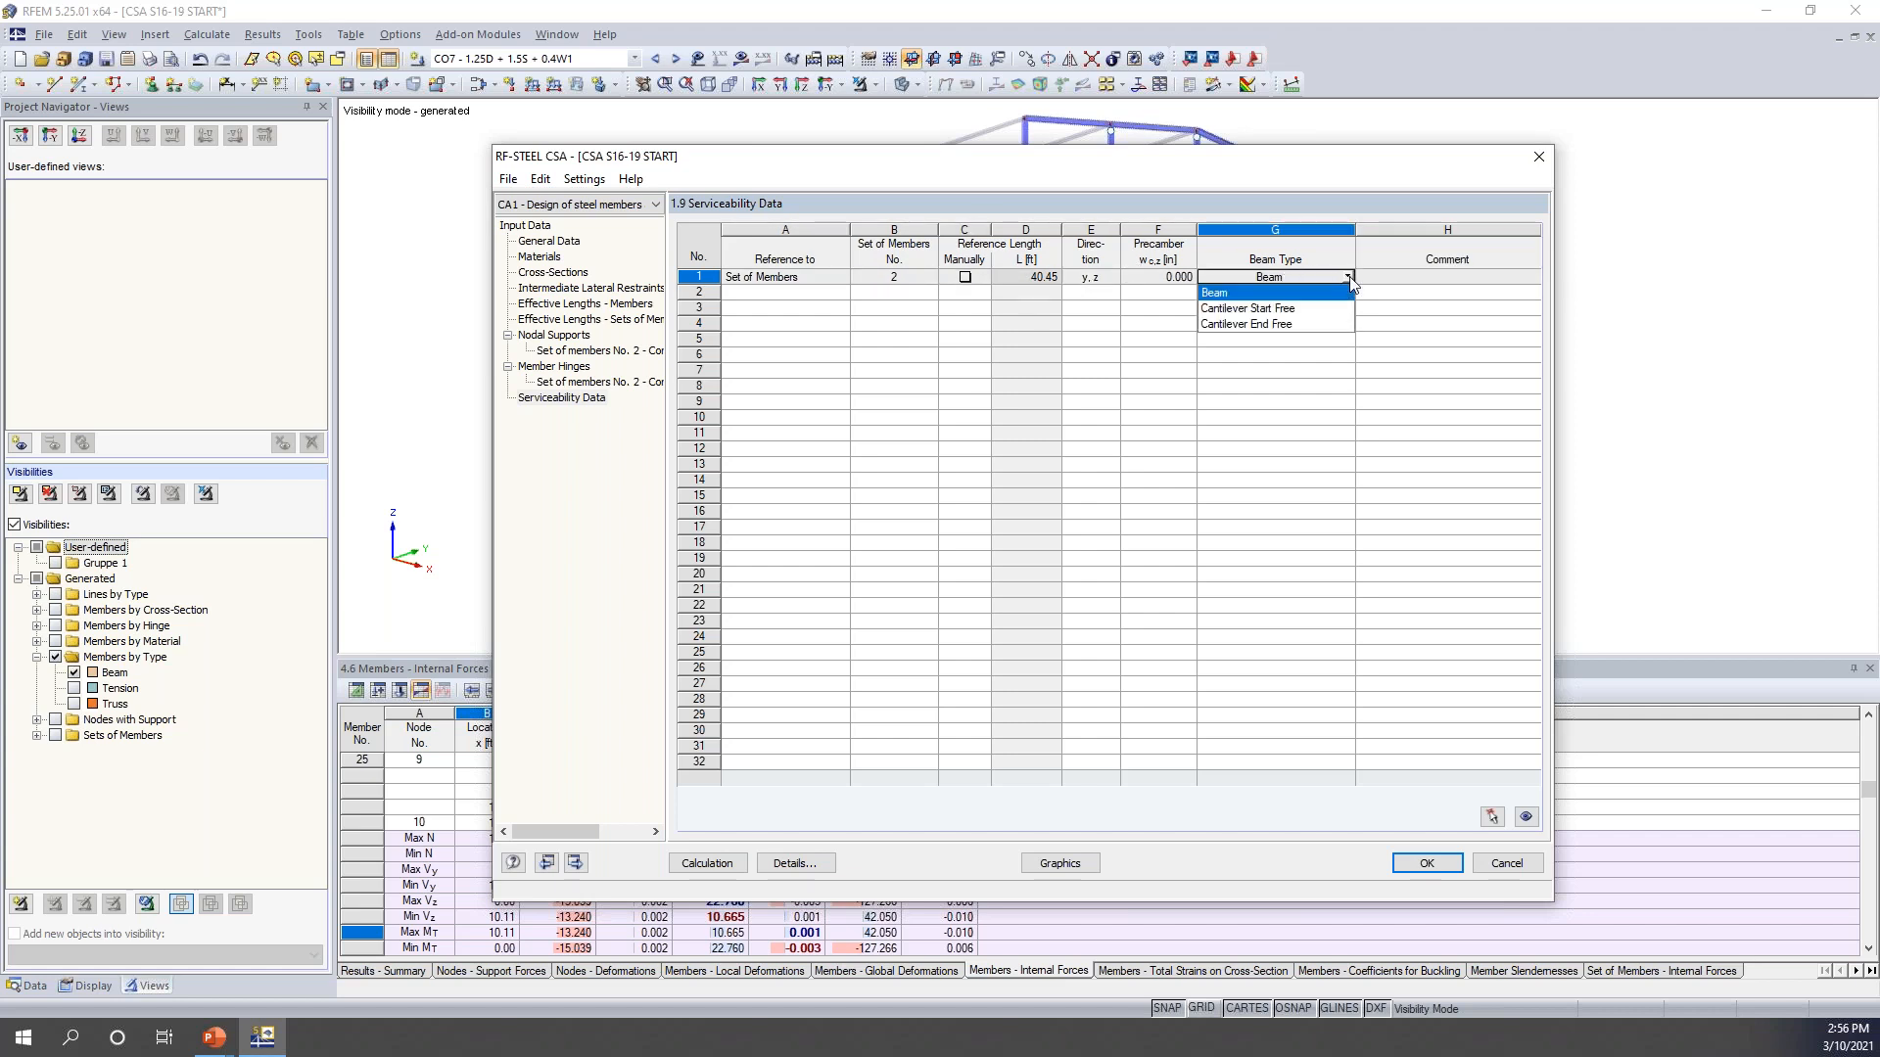
left_click(1350, 280)
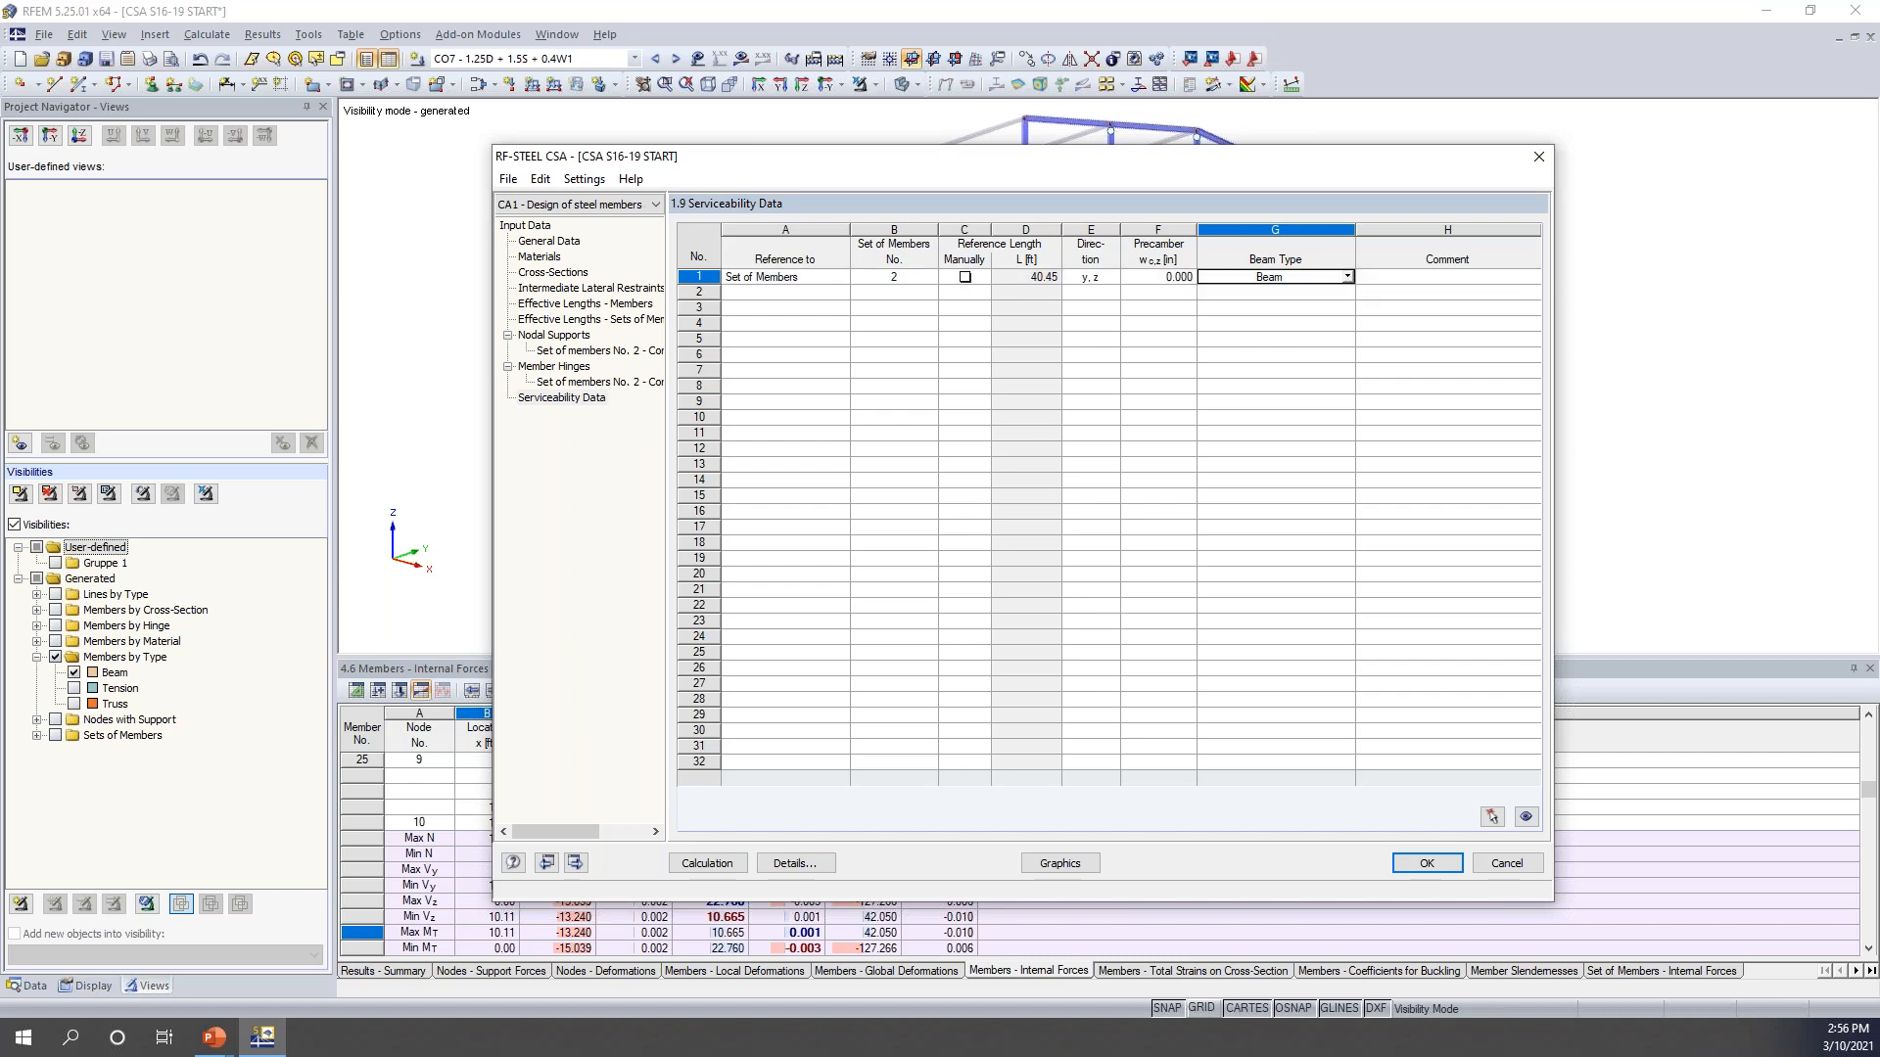
- Review the S16-19 design details and define the structure as an unbraced frame in both the y-direction and z-direction
left_click_drag(1283, 166, 1264, 144)
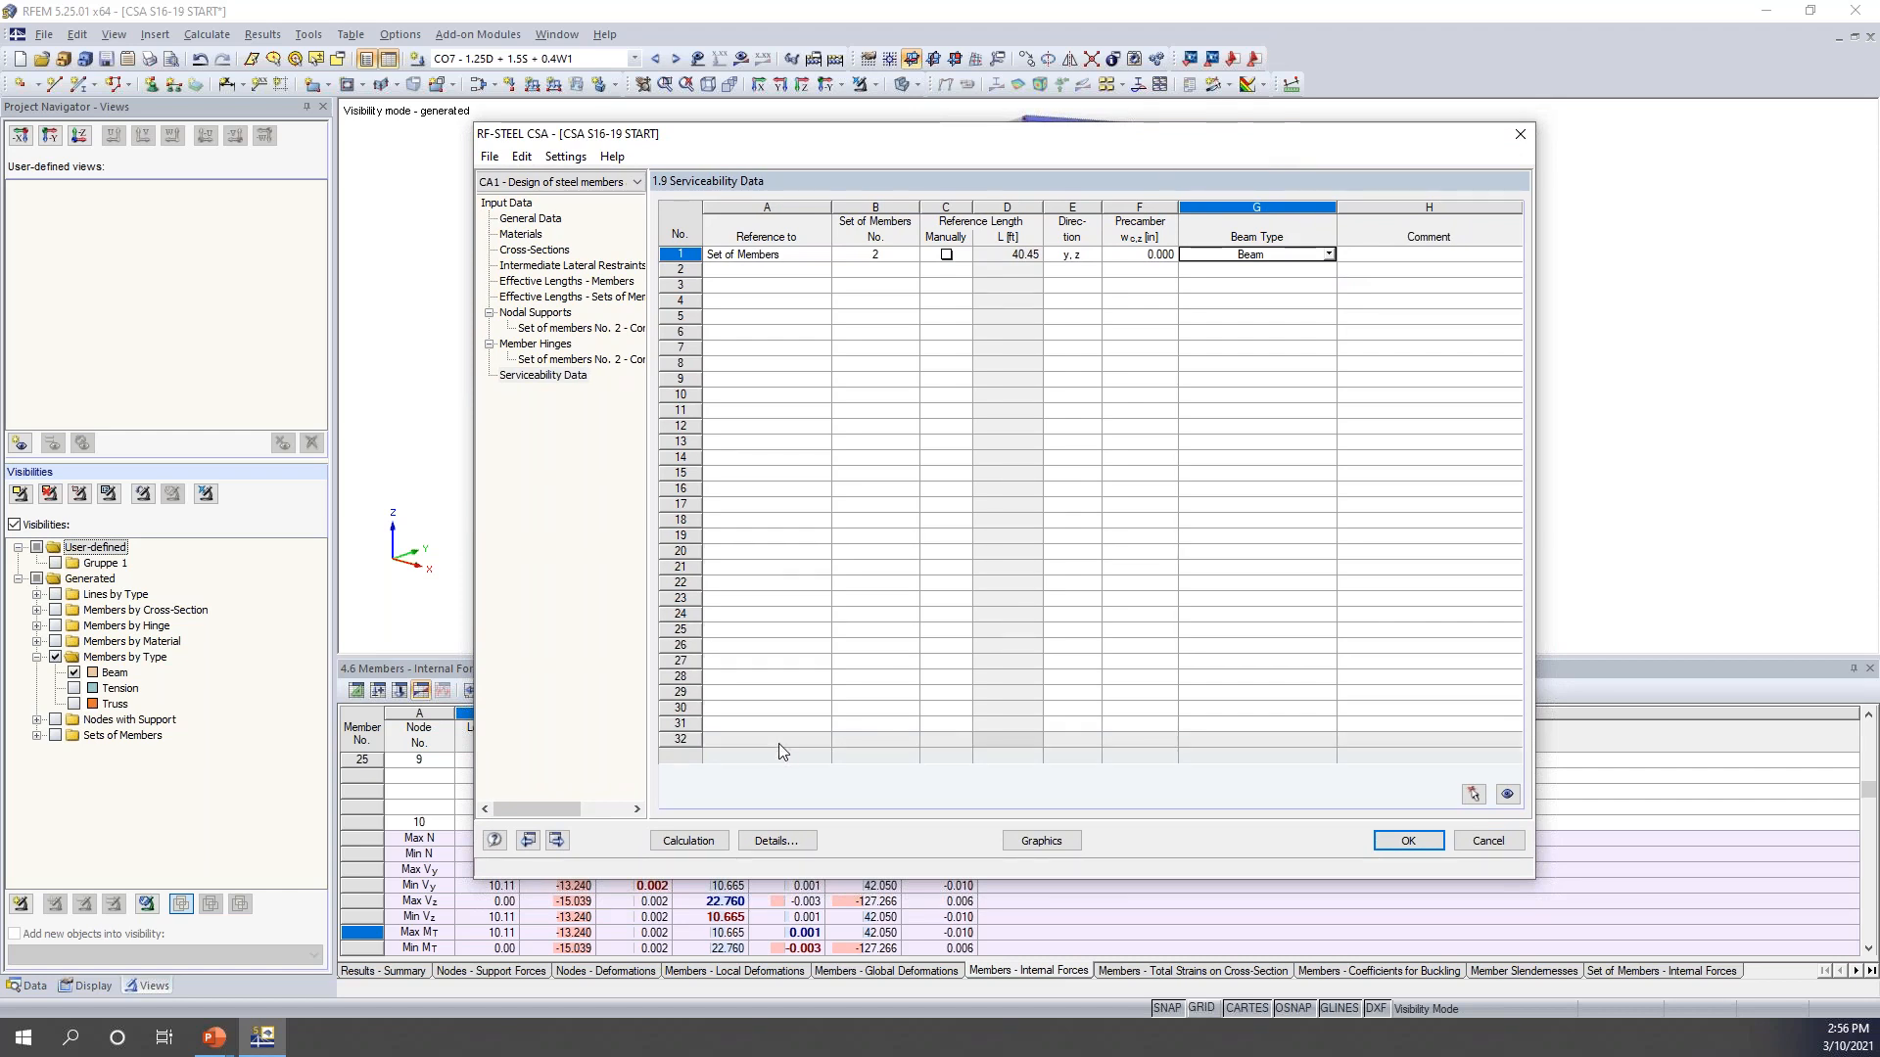
left_click(773, 841)
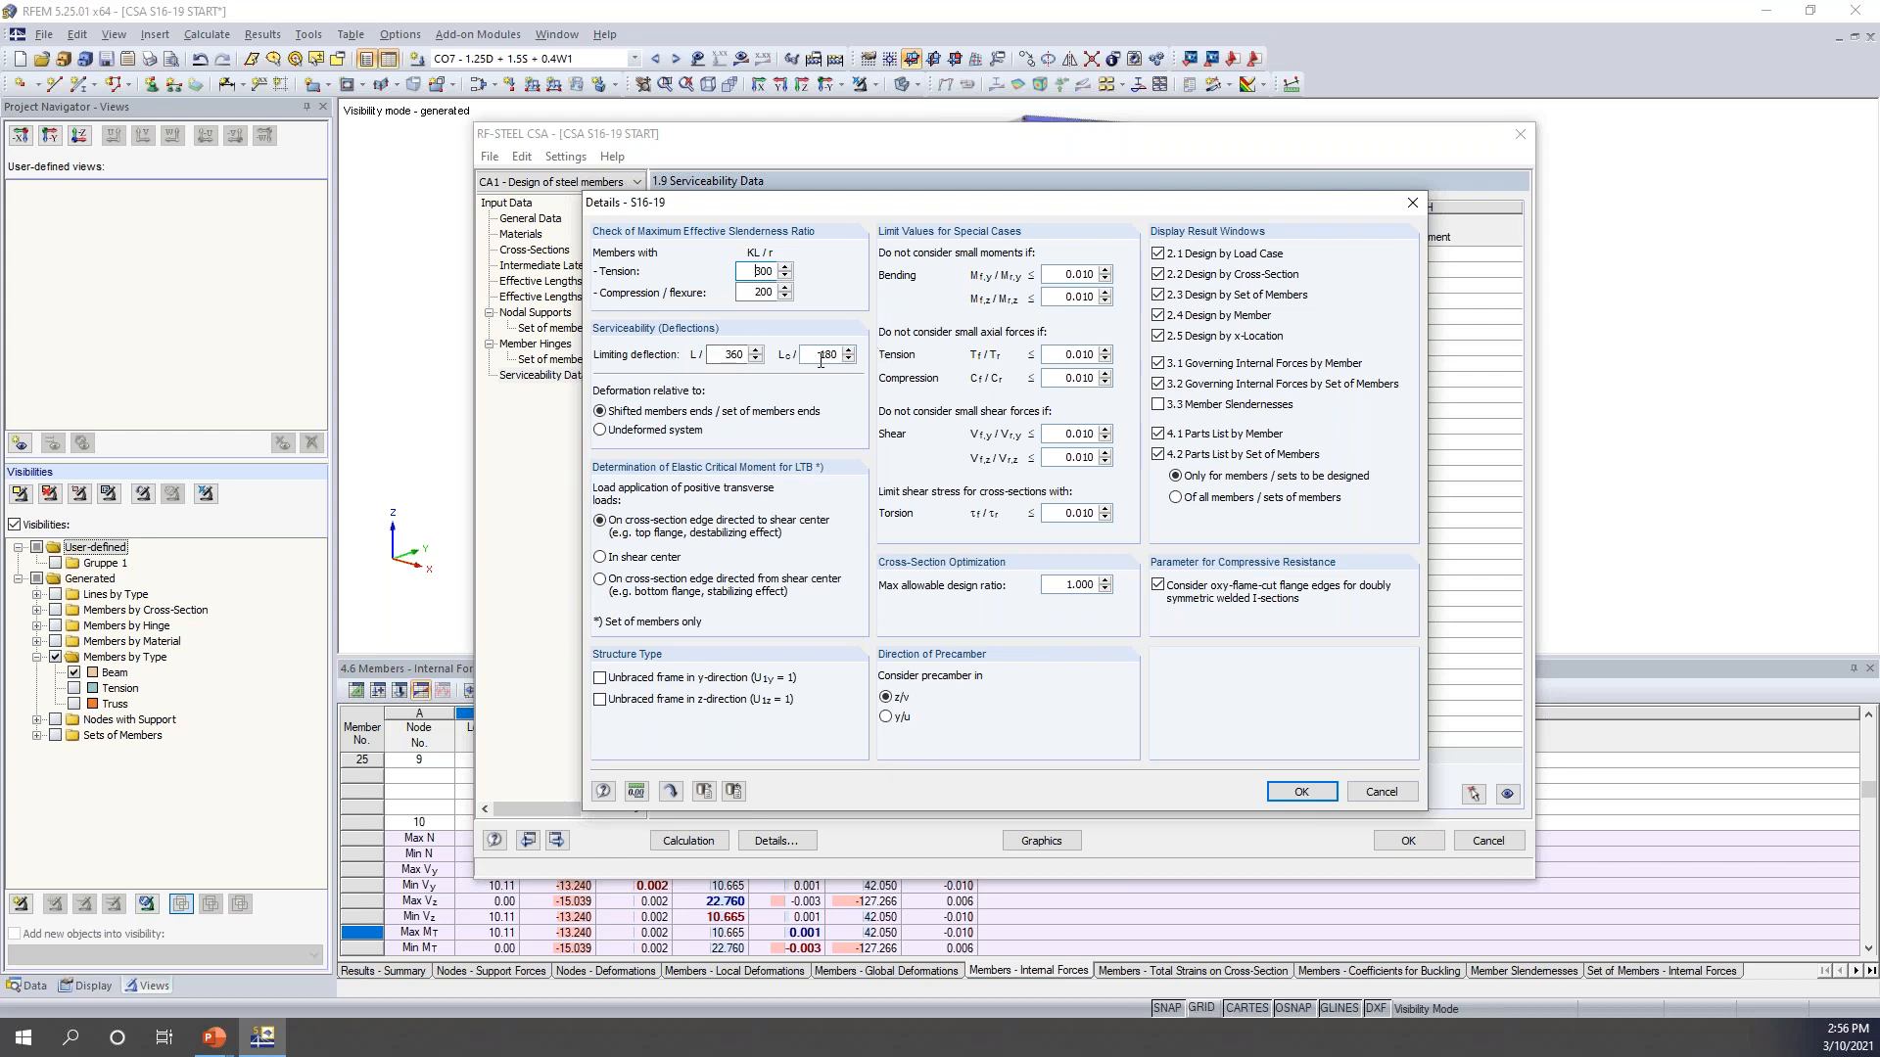
left_click_drag(905, 204, 851, 433)
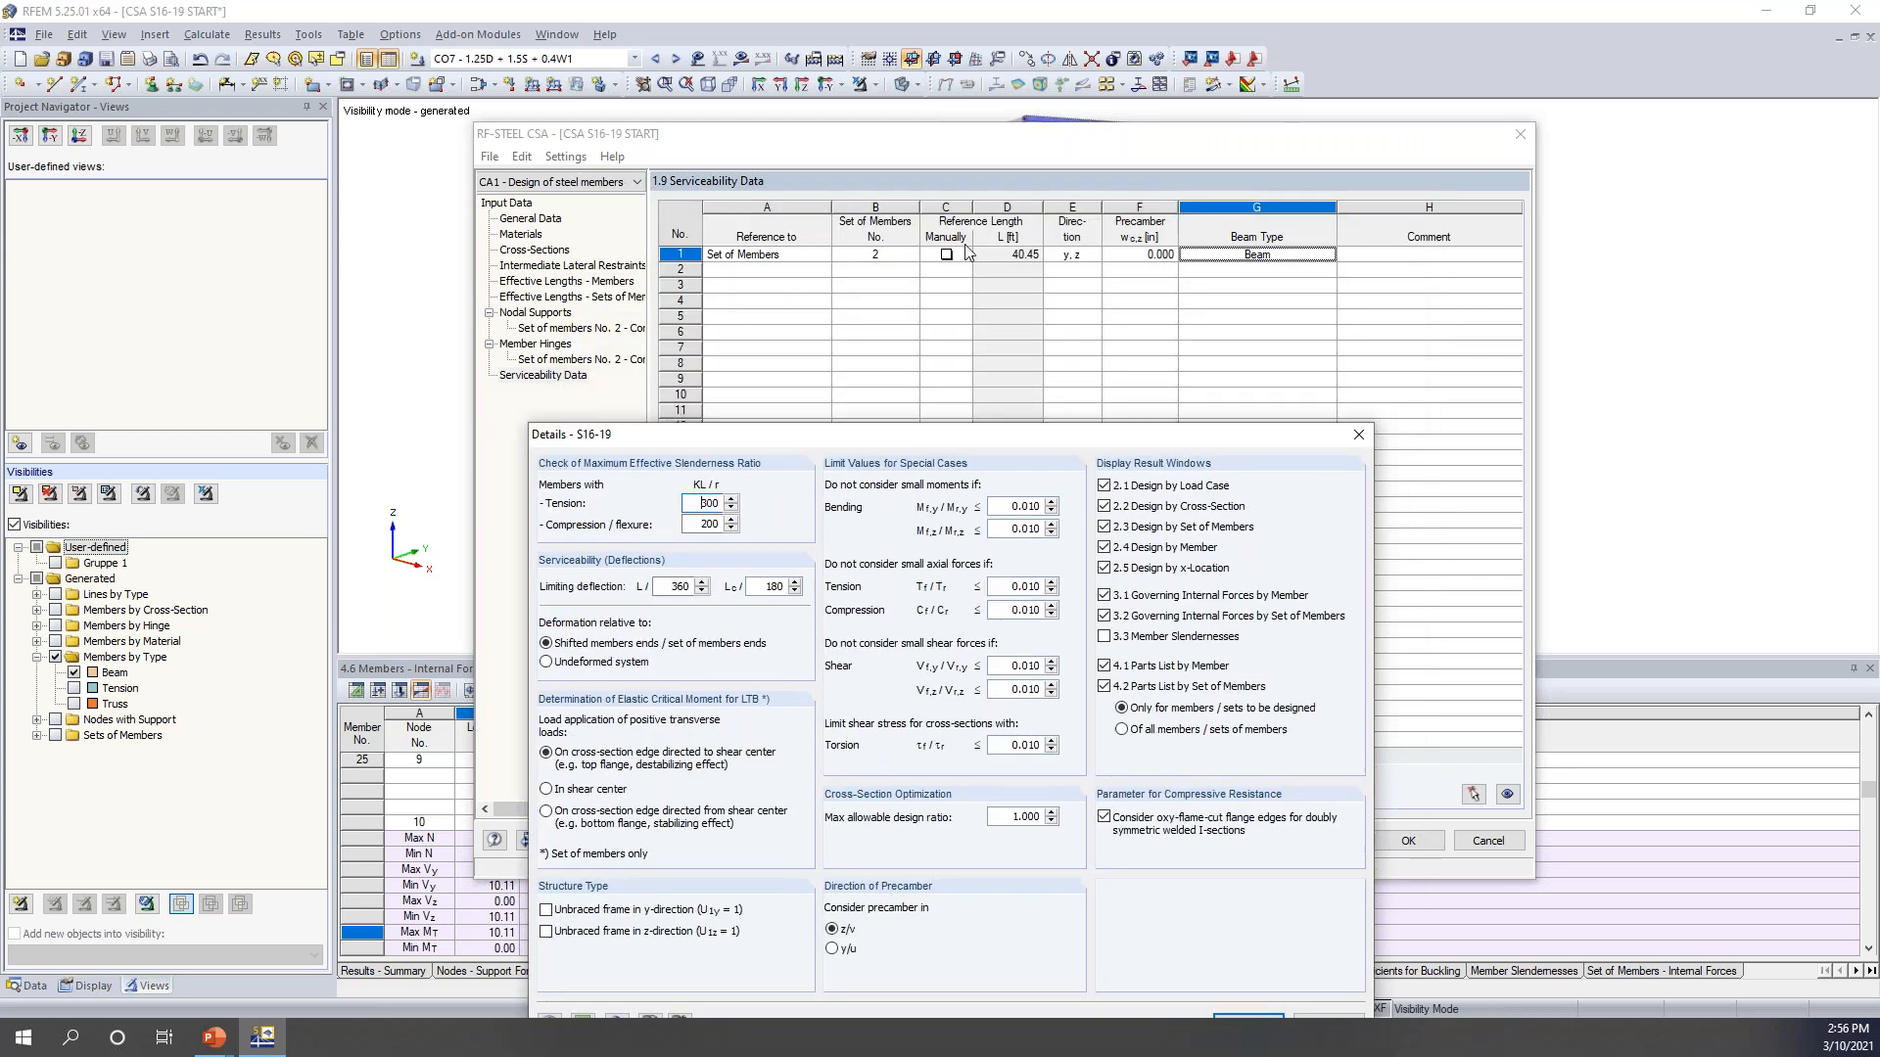
left_click_drag(1097, 443, 1149, 230)
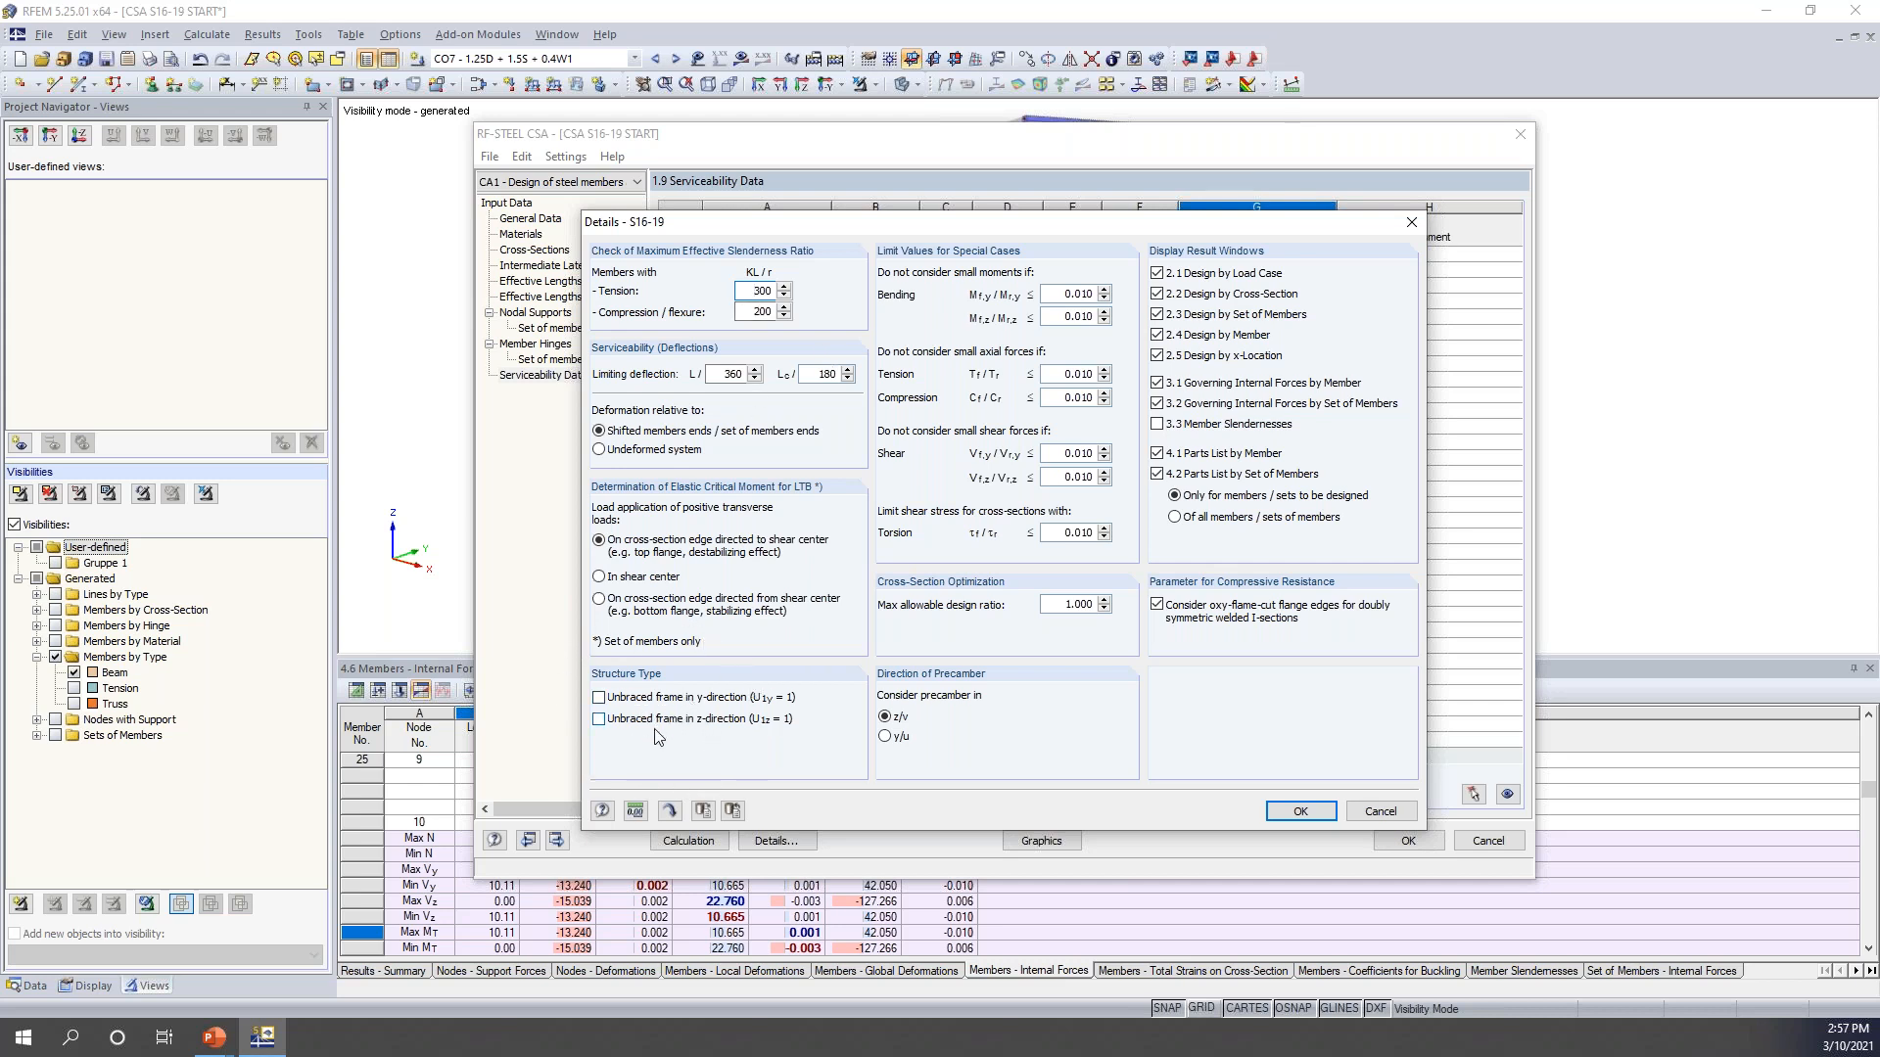
left_click(599, 698)
left_click(599, 719)
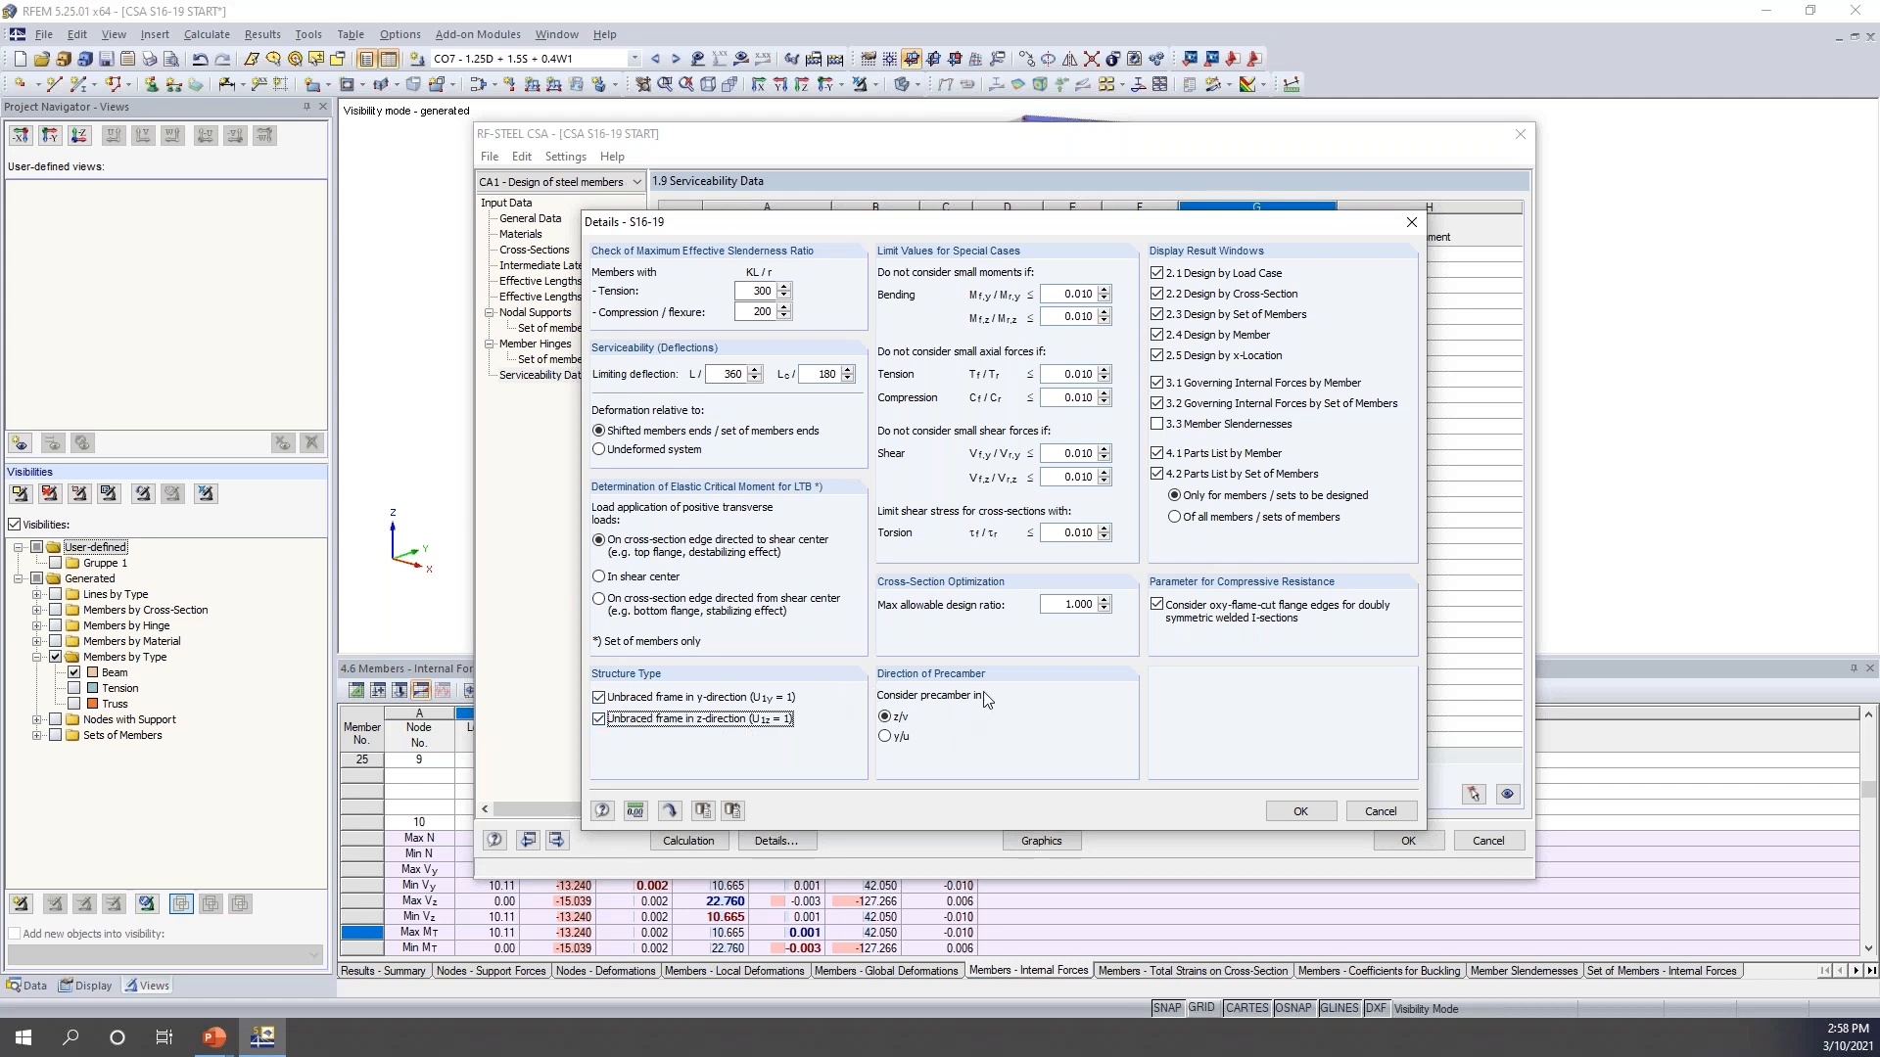
left_click(1300, 811)
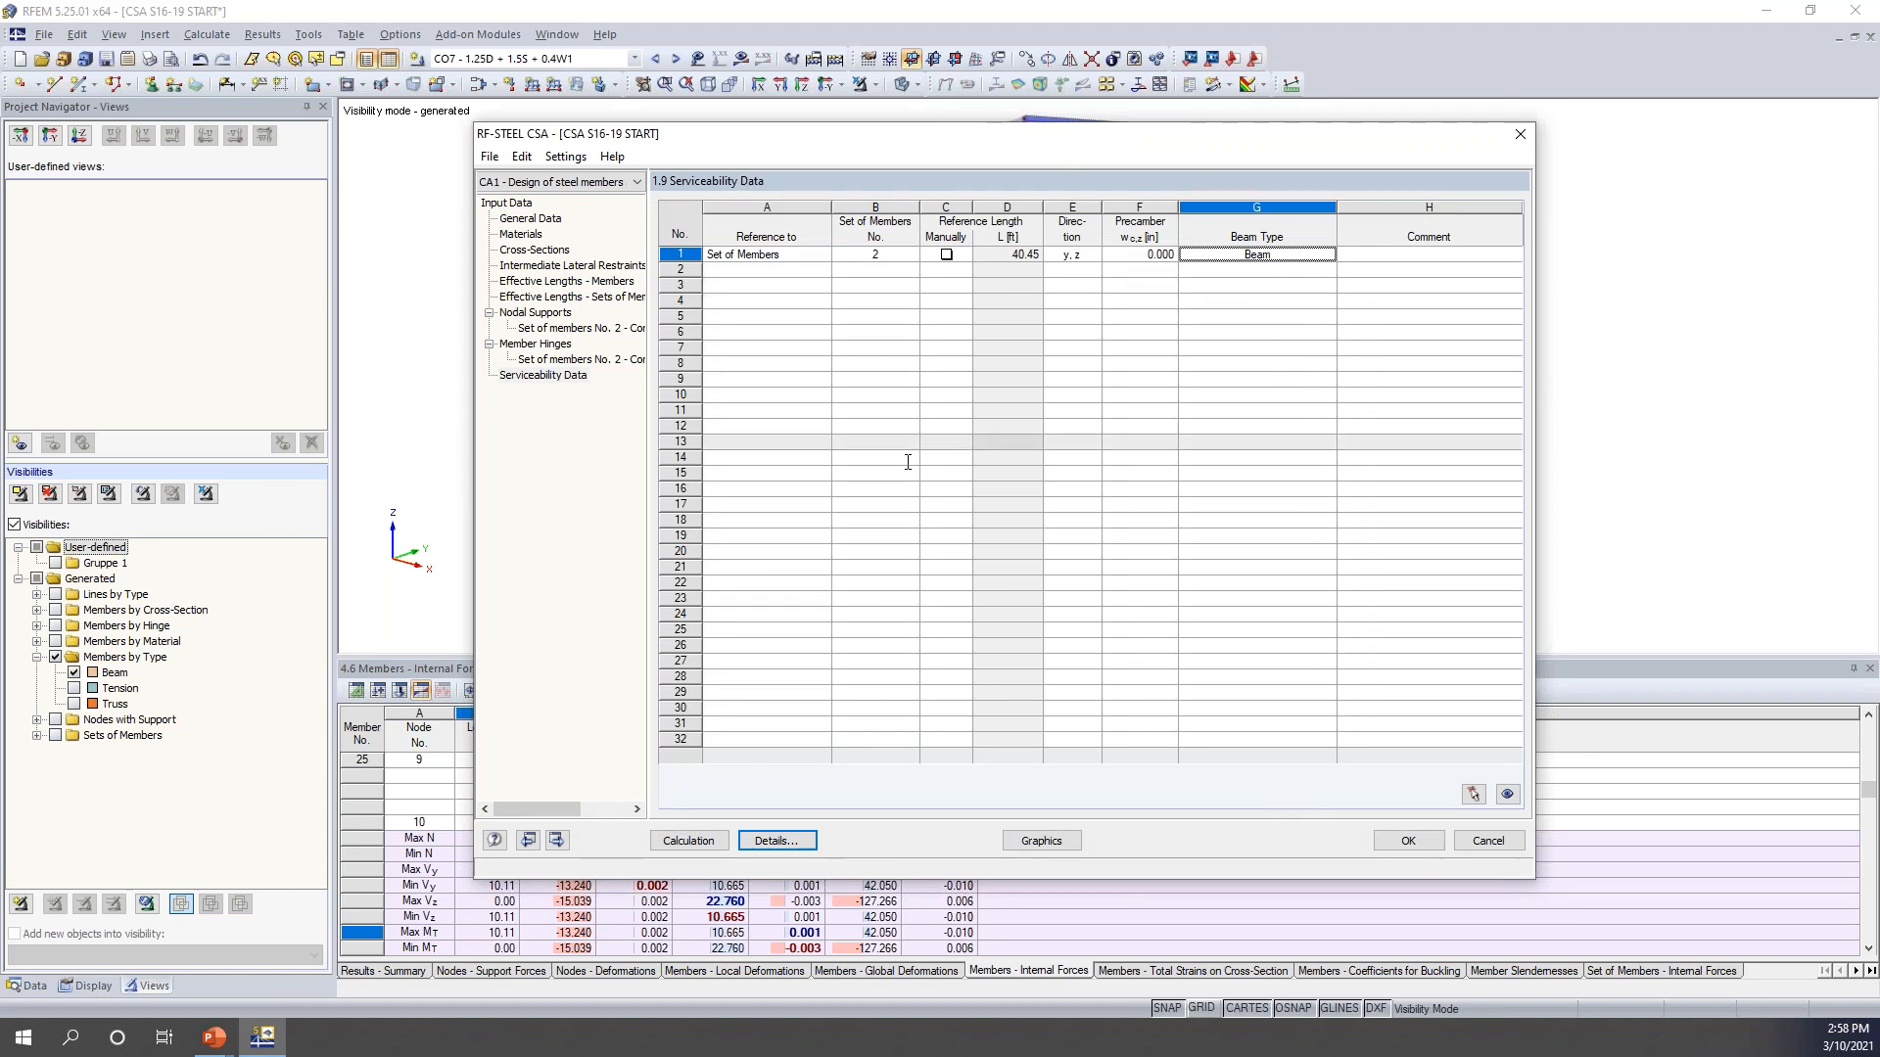
- Run the steel design calculation and go through the results by cross-section and set of members to the design by member
left_click(688, 840)
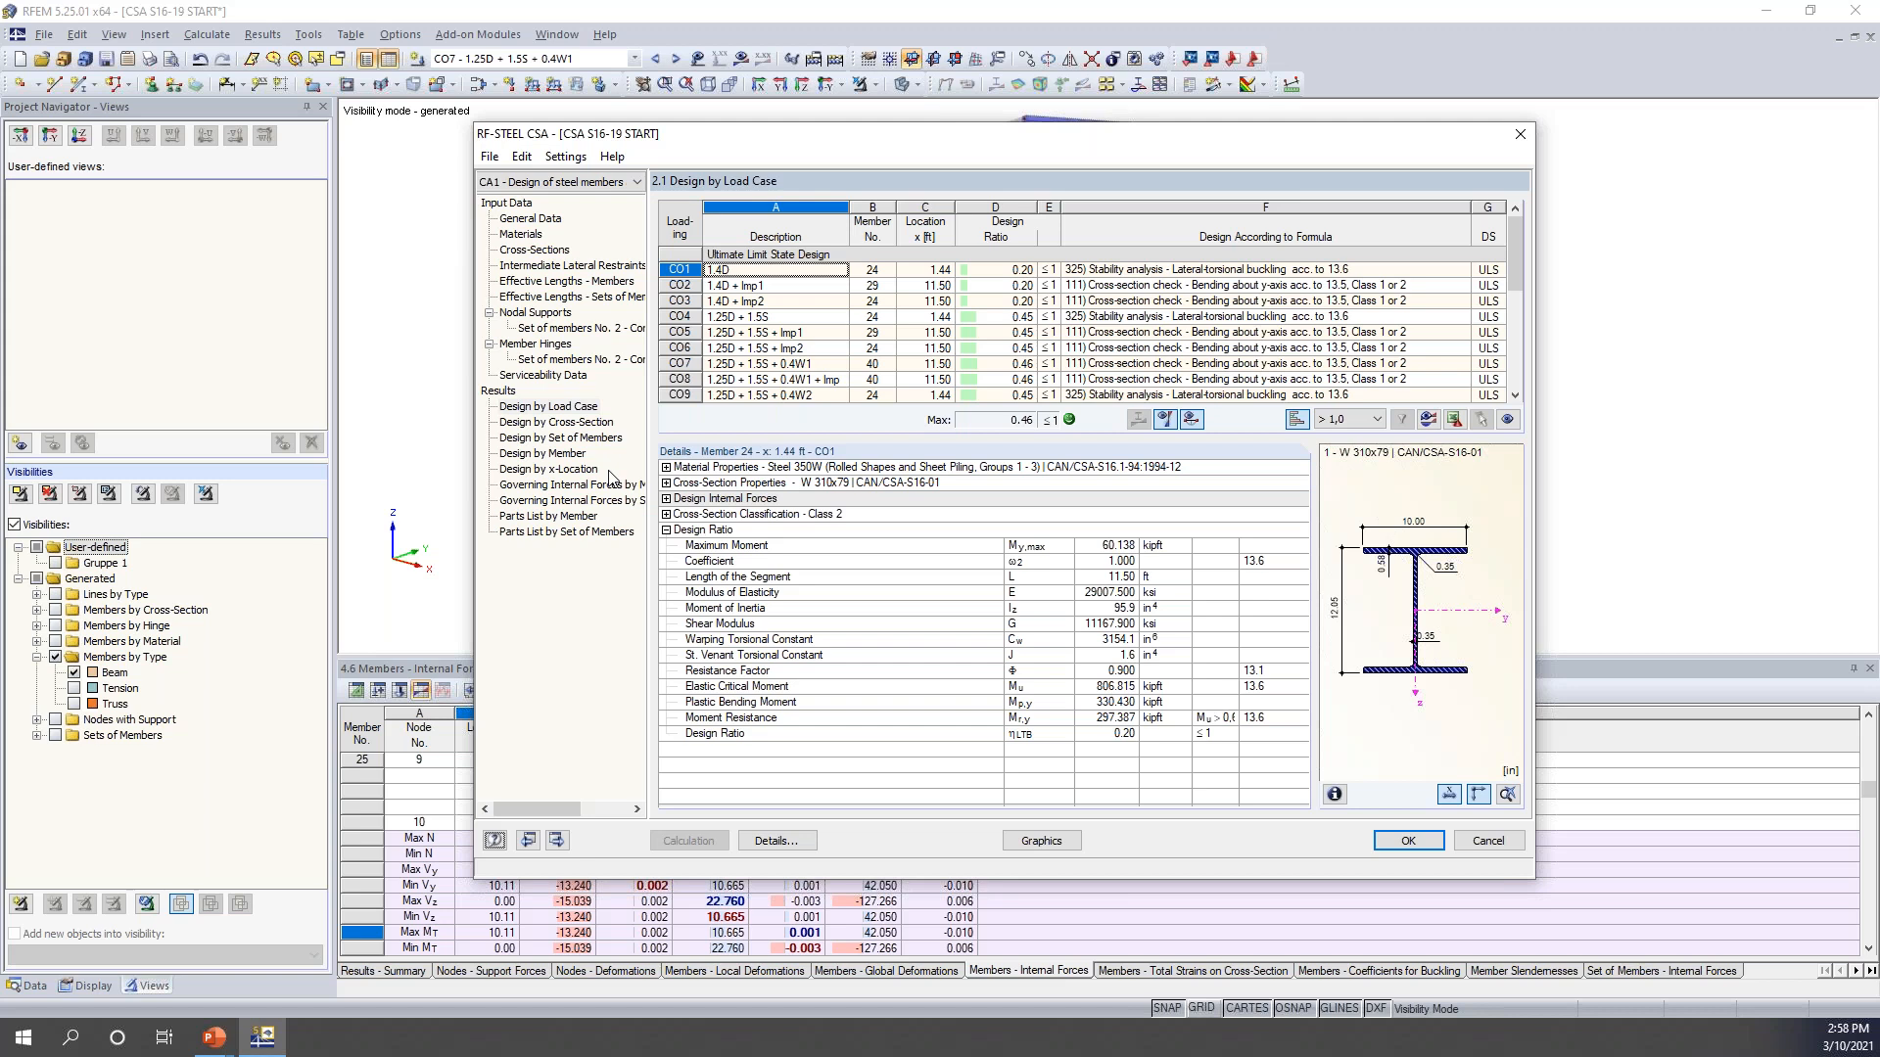
left_click(572, 422)
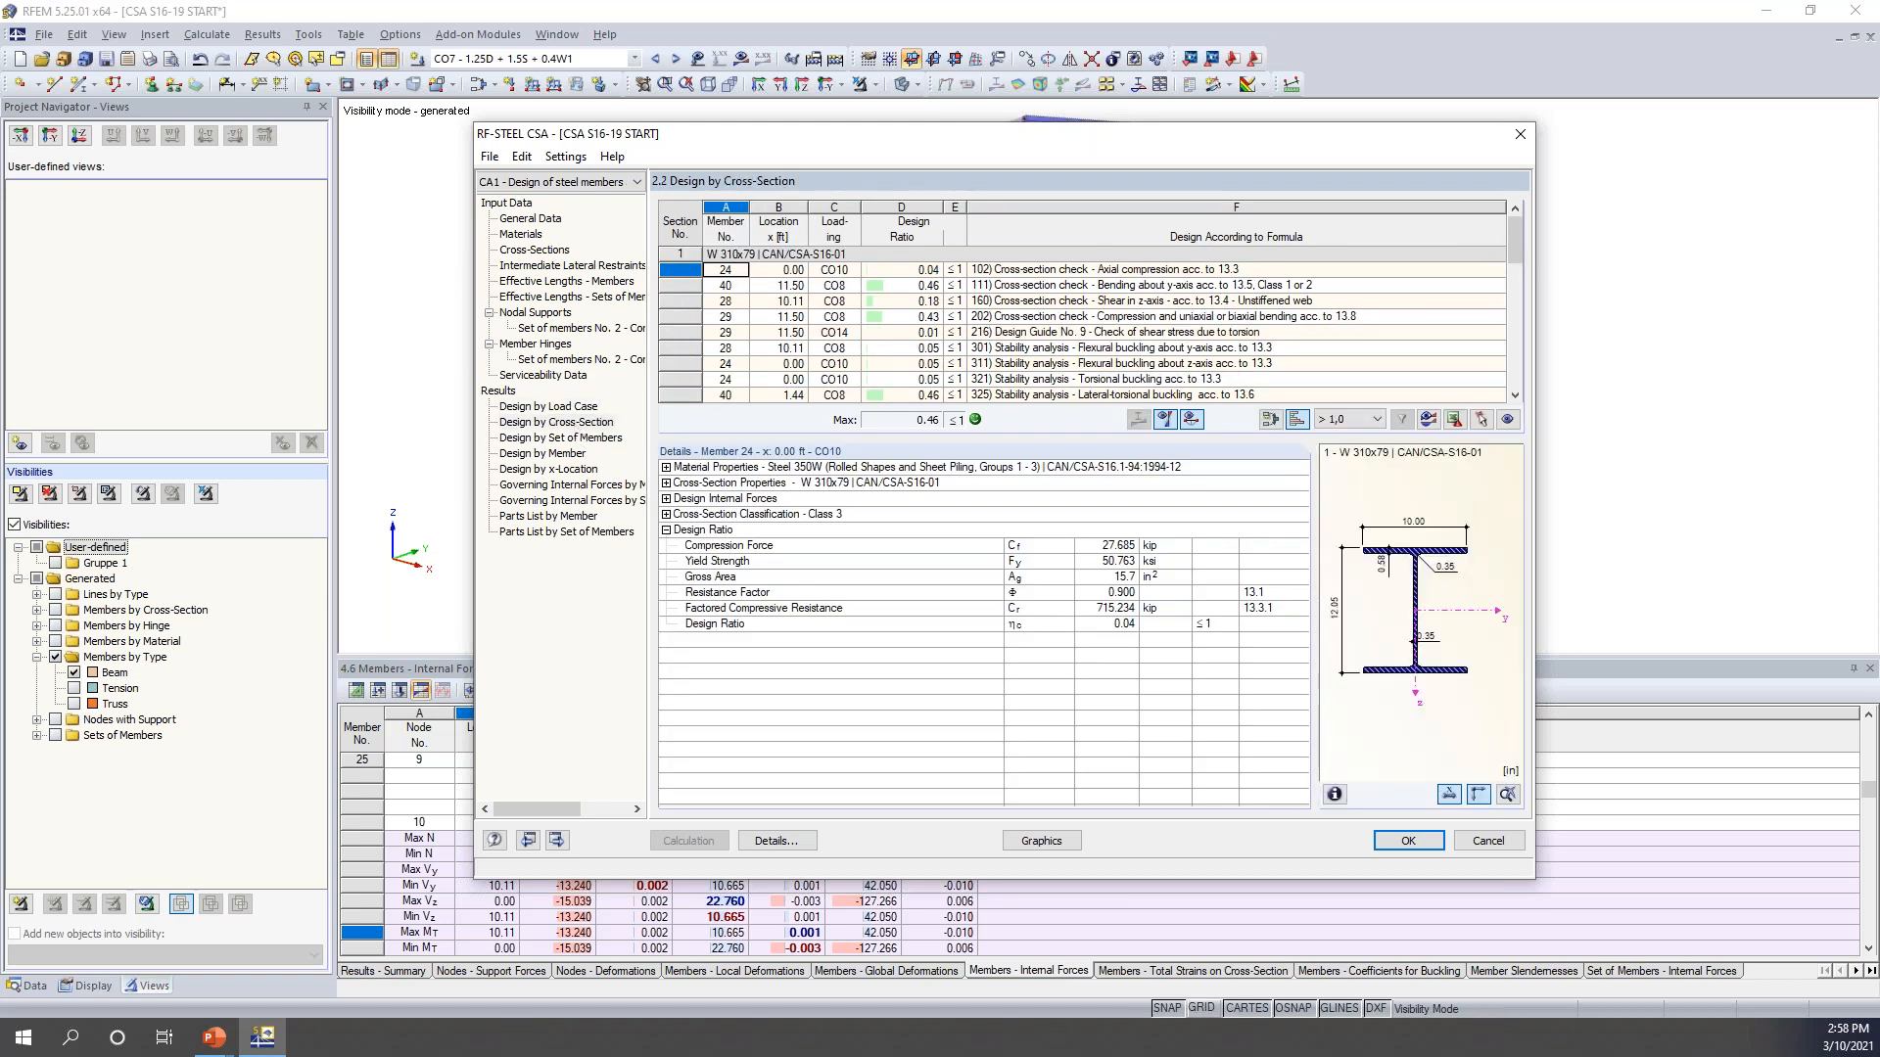
left_click(579, 437)
left_click(576, 458)
- Examine the design checks of members 1 and 6 against the frame, including flexural buckling of member 6 about the y-axis and z-axis
left_click_drag(929, 143, 847, 443)
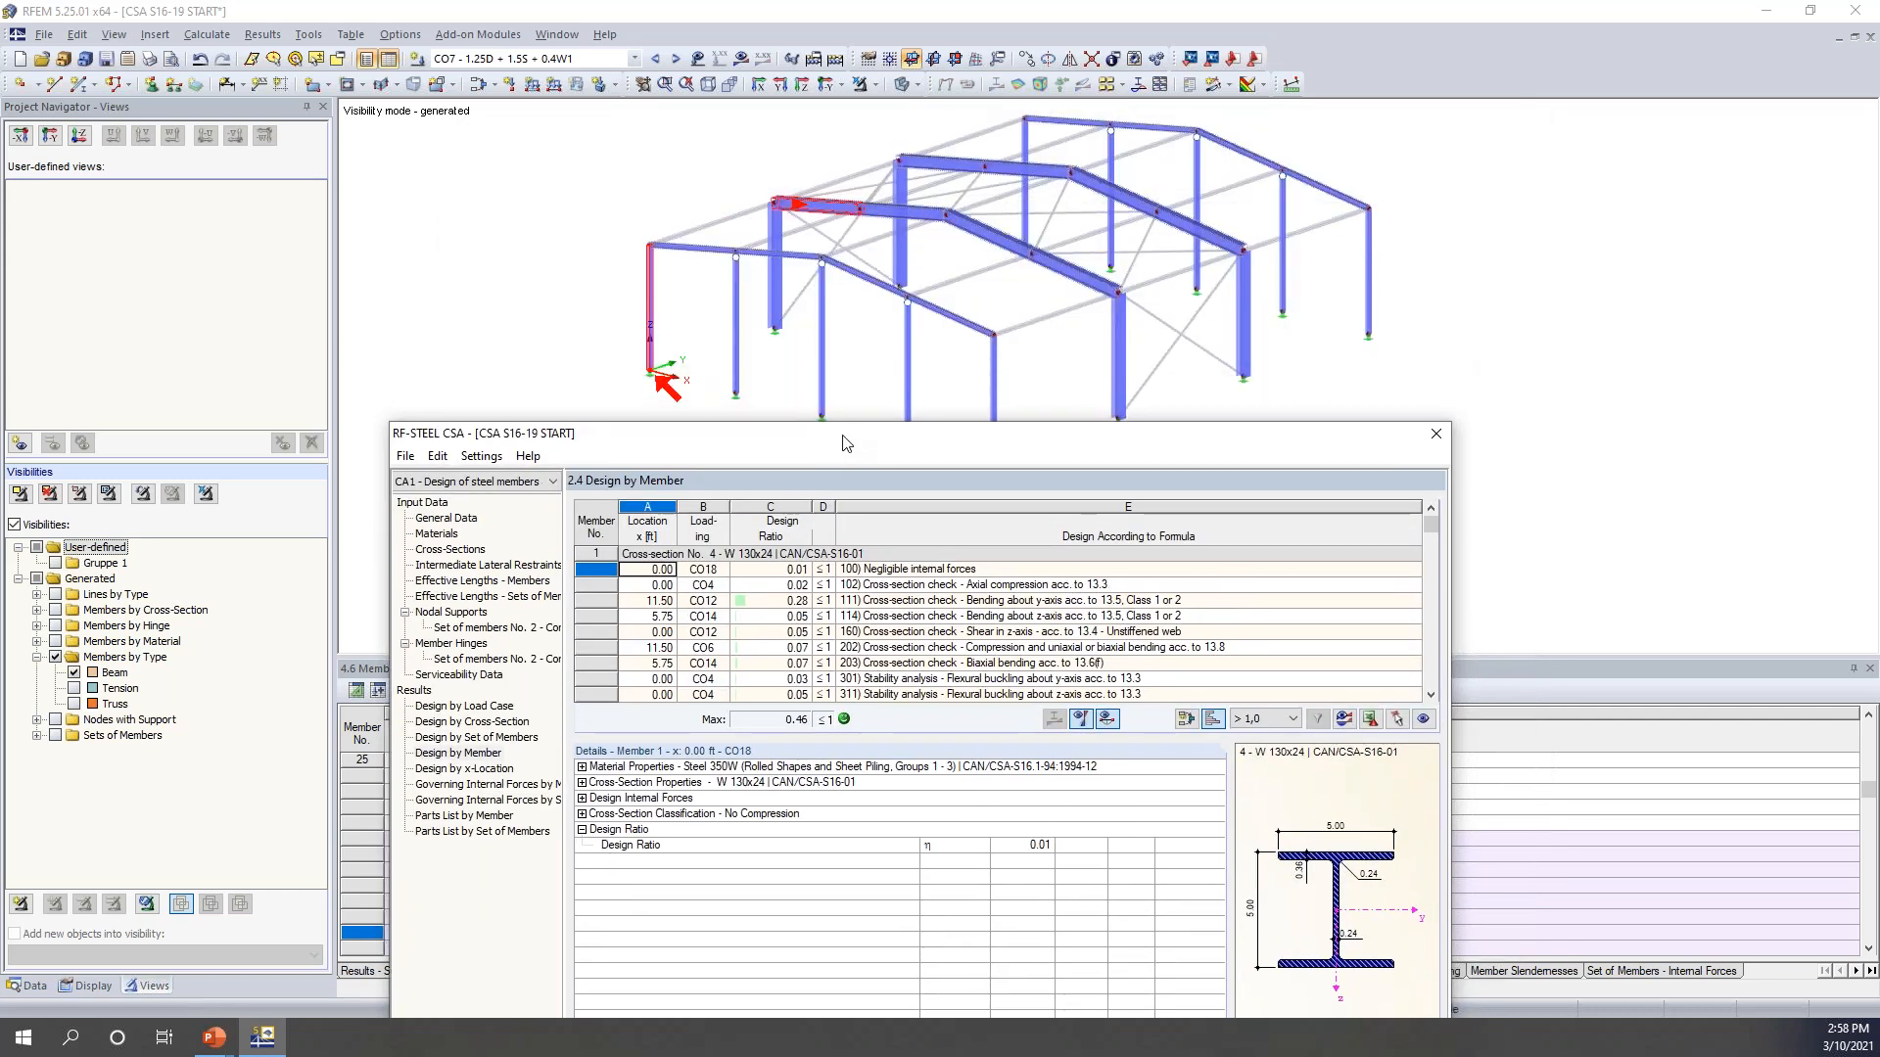
left_click(915, 617)
scroll(916, 617, "down", 6)
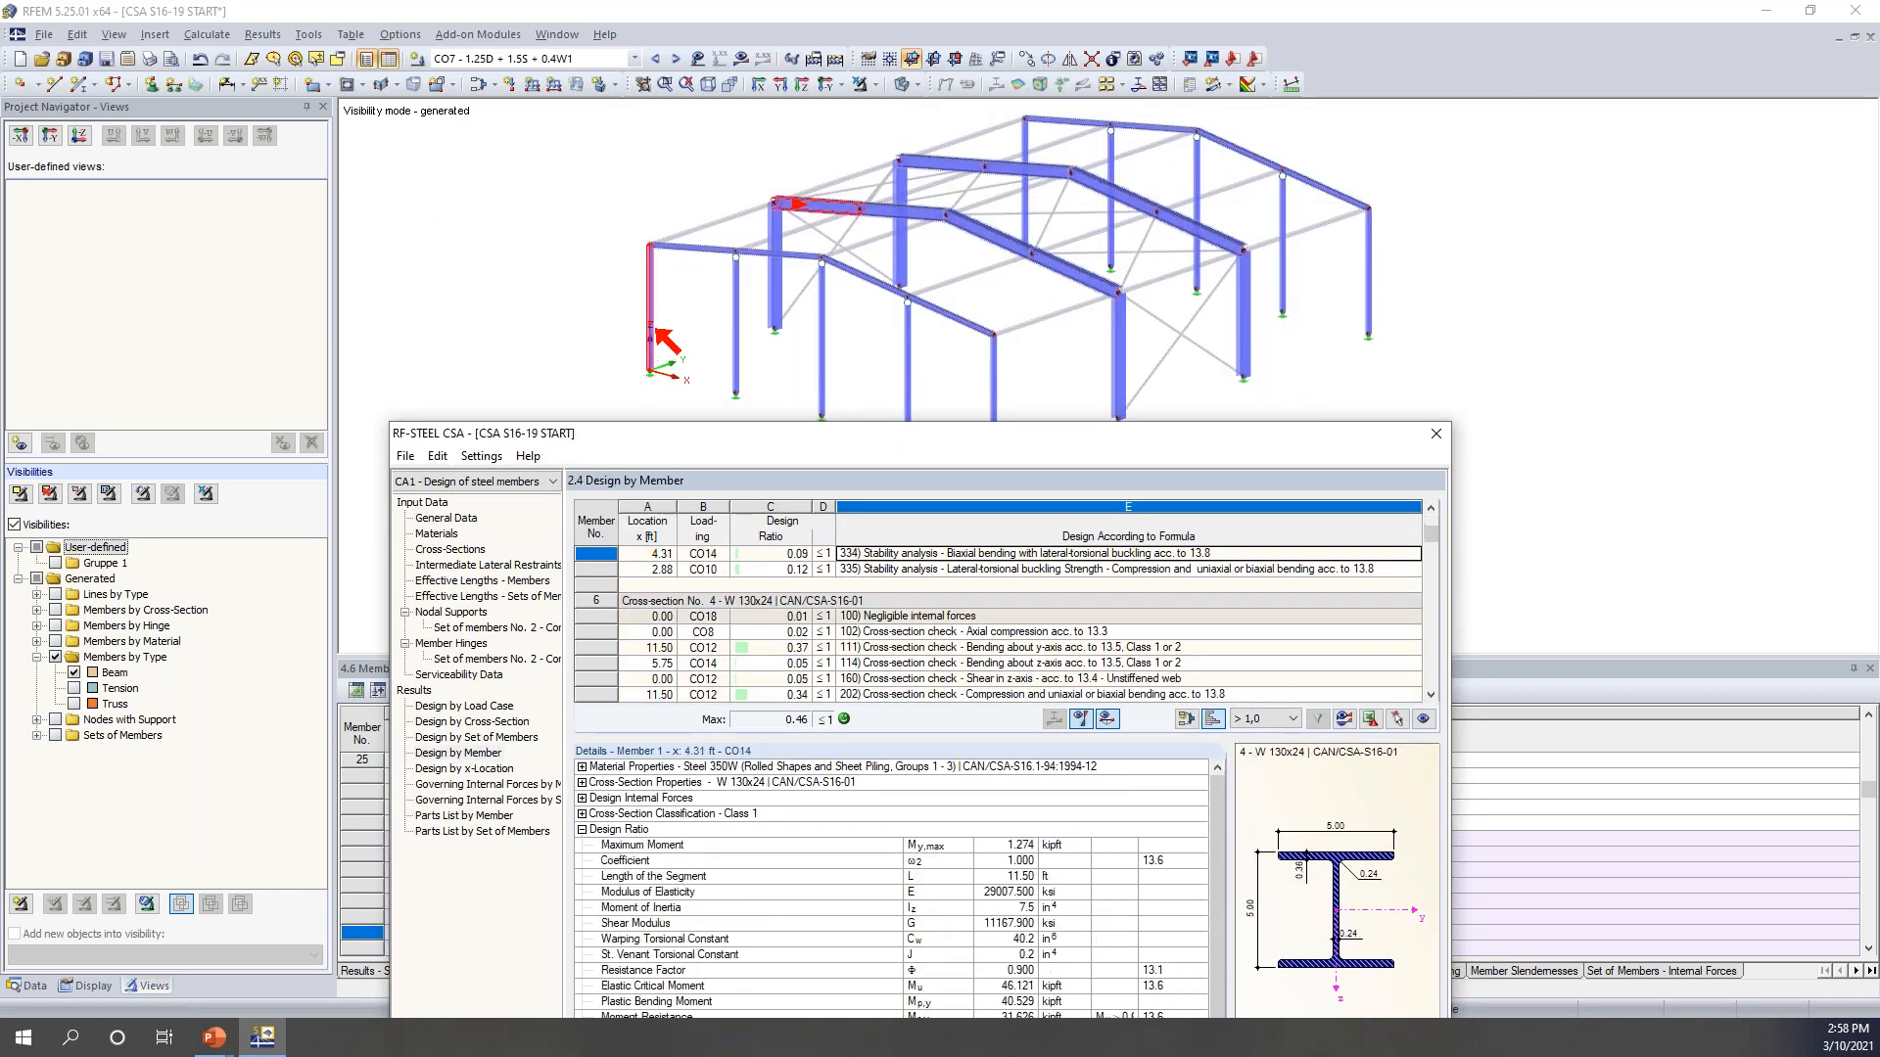
left_click(915, 617)
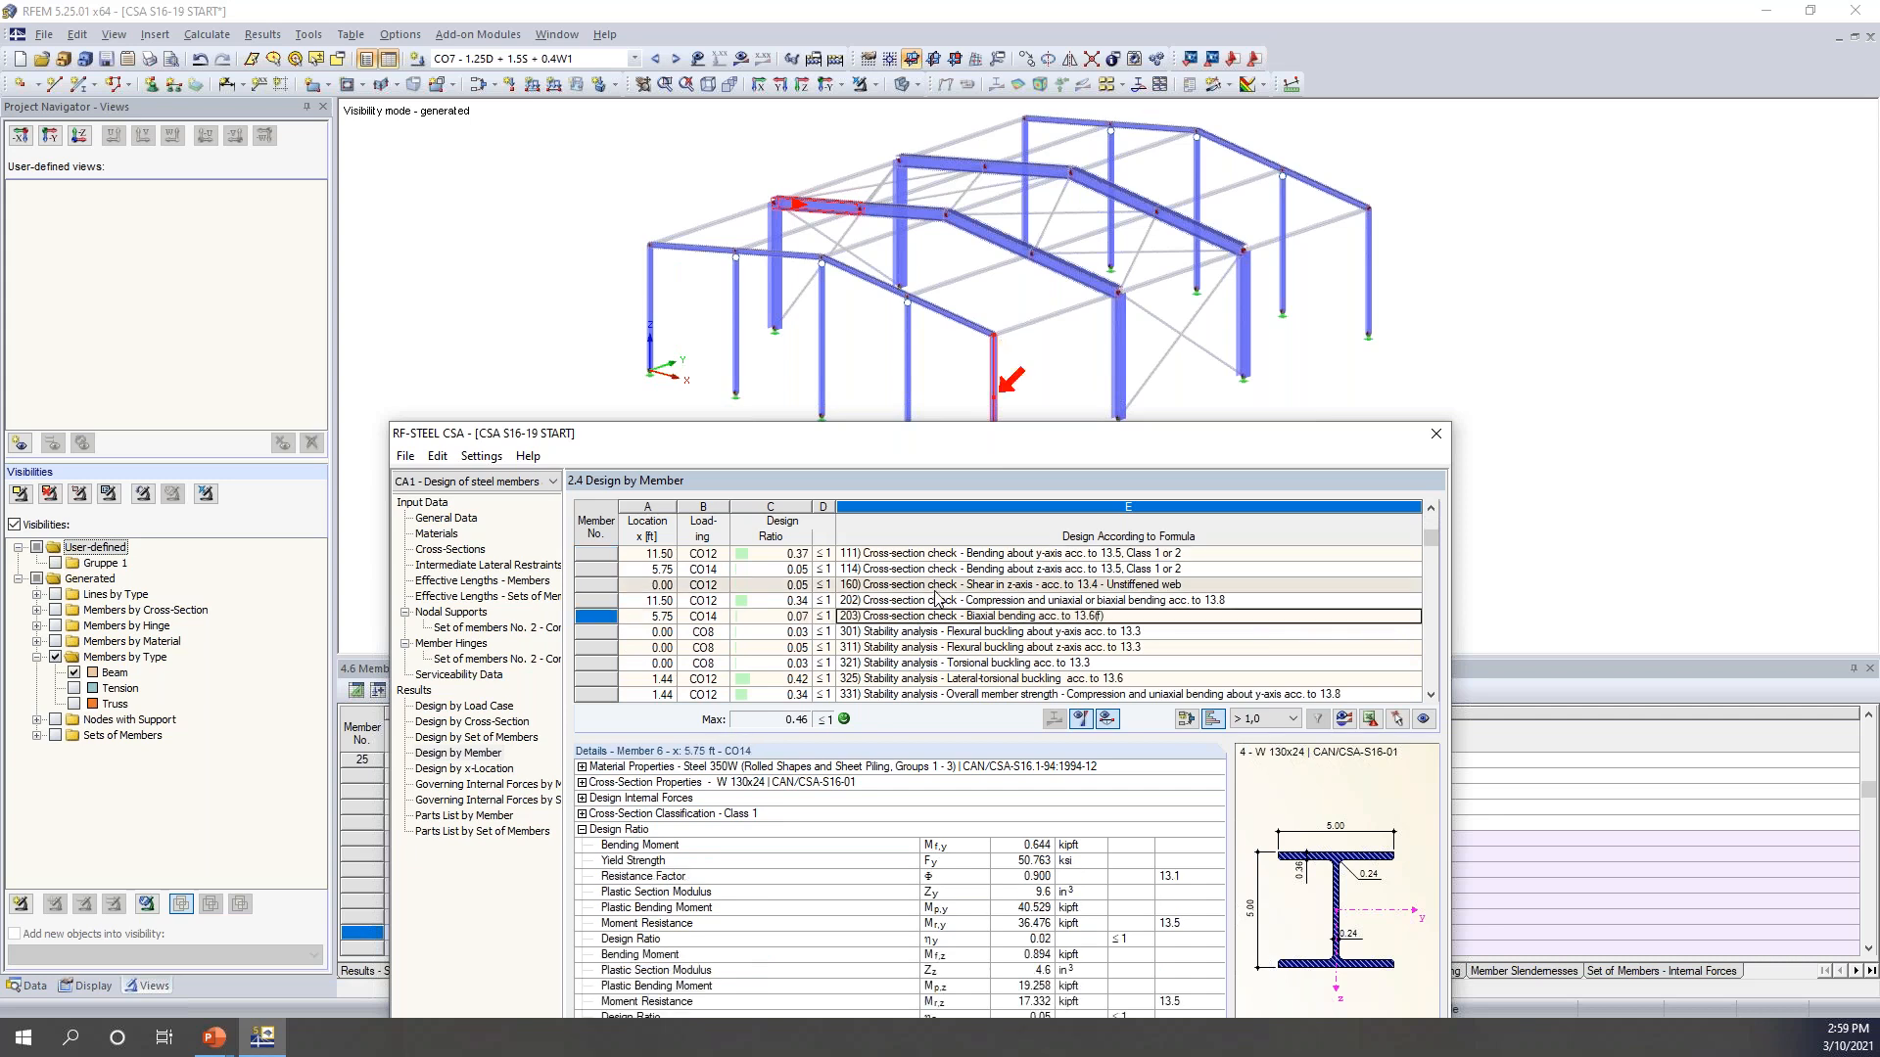
left_click_drag(1000, 437, 991, 500)
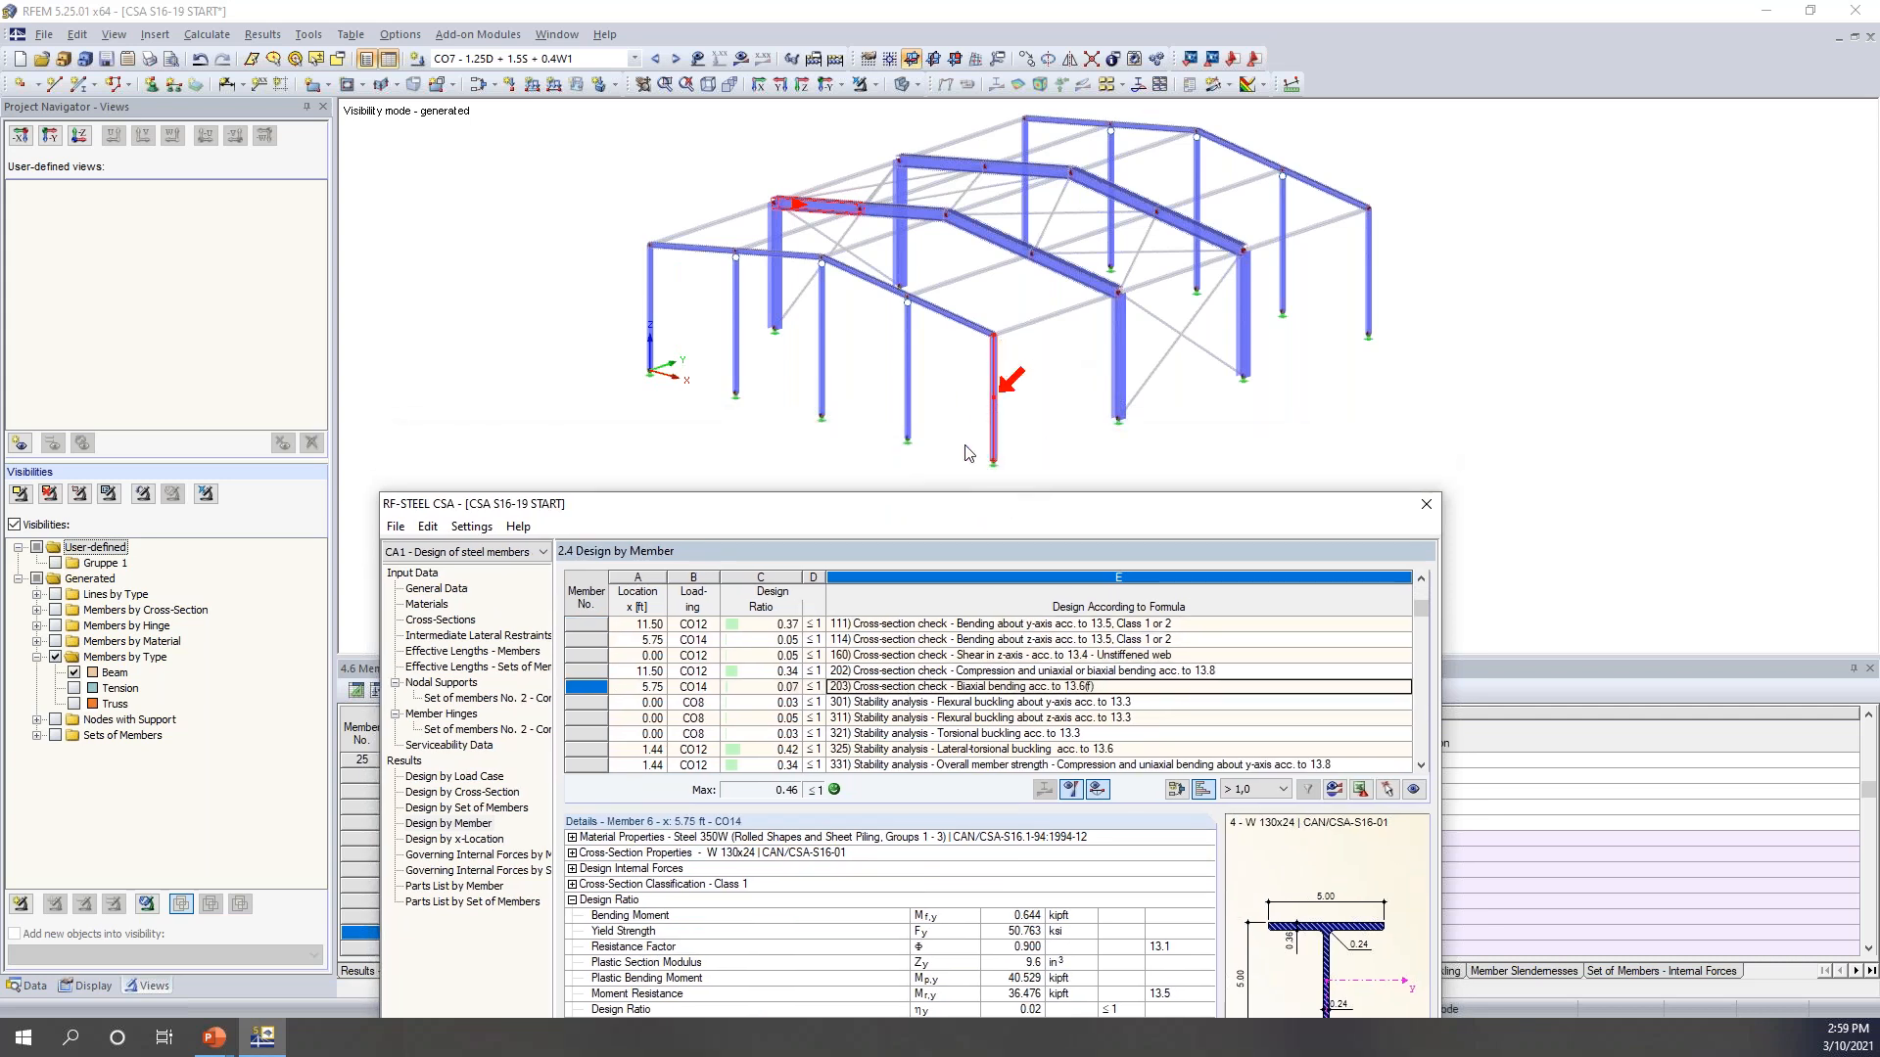
left_click(915, 706)
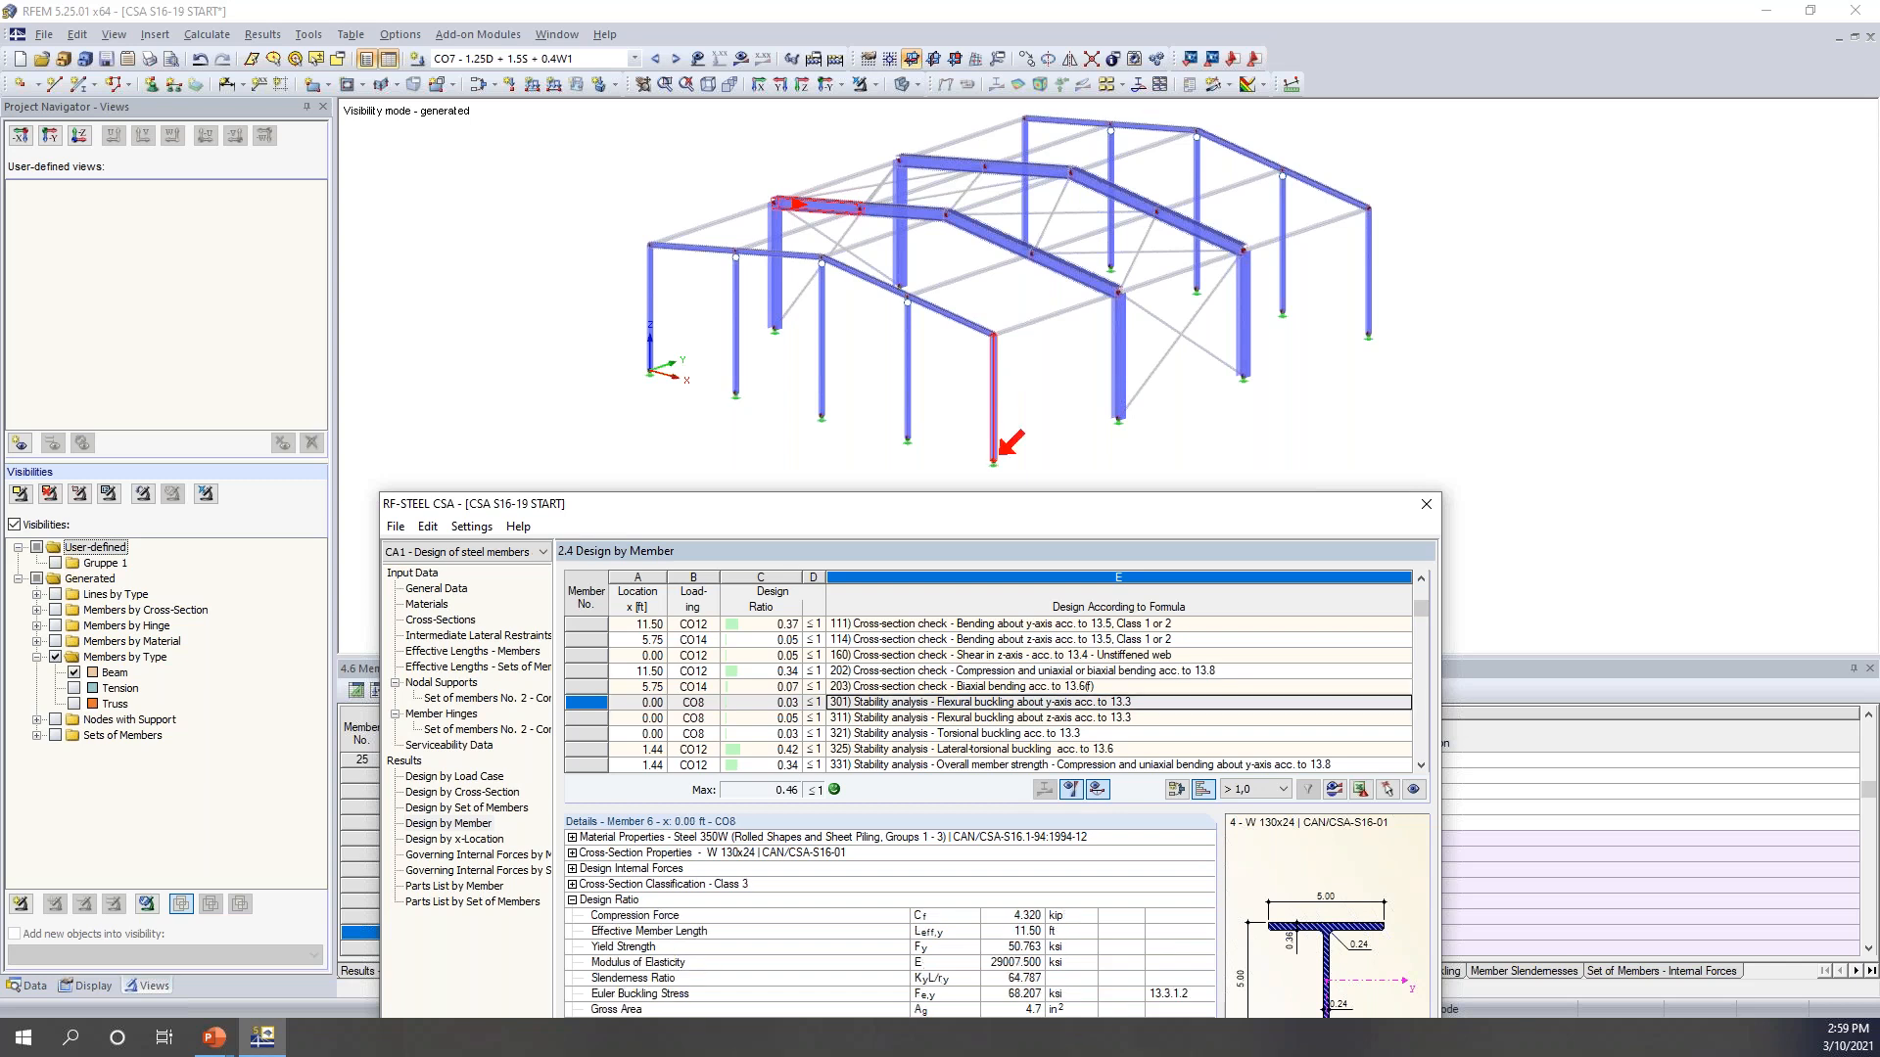
left_click(916, 722)
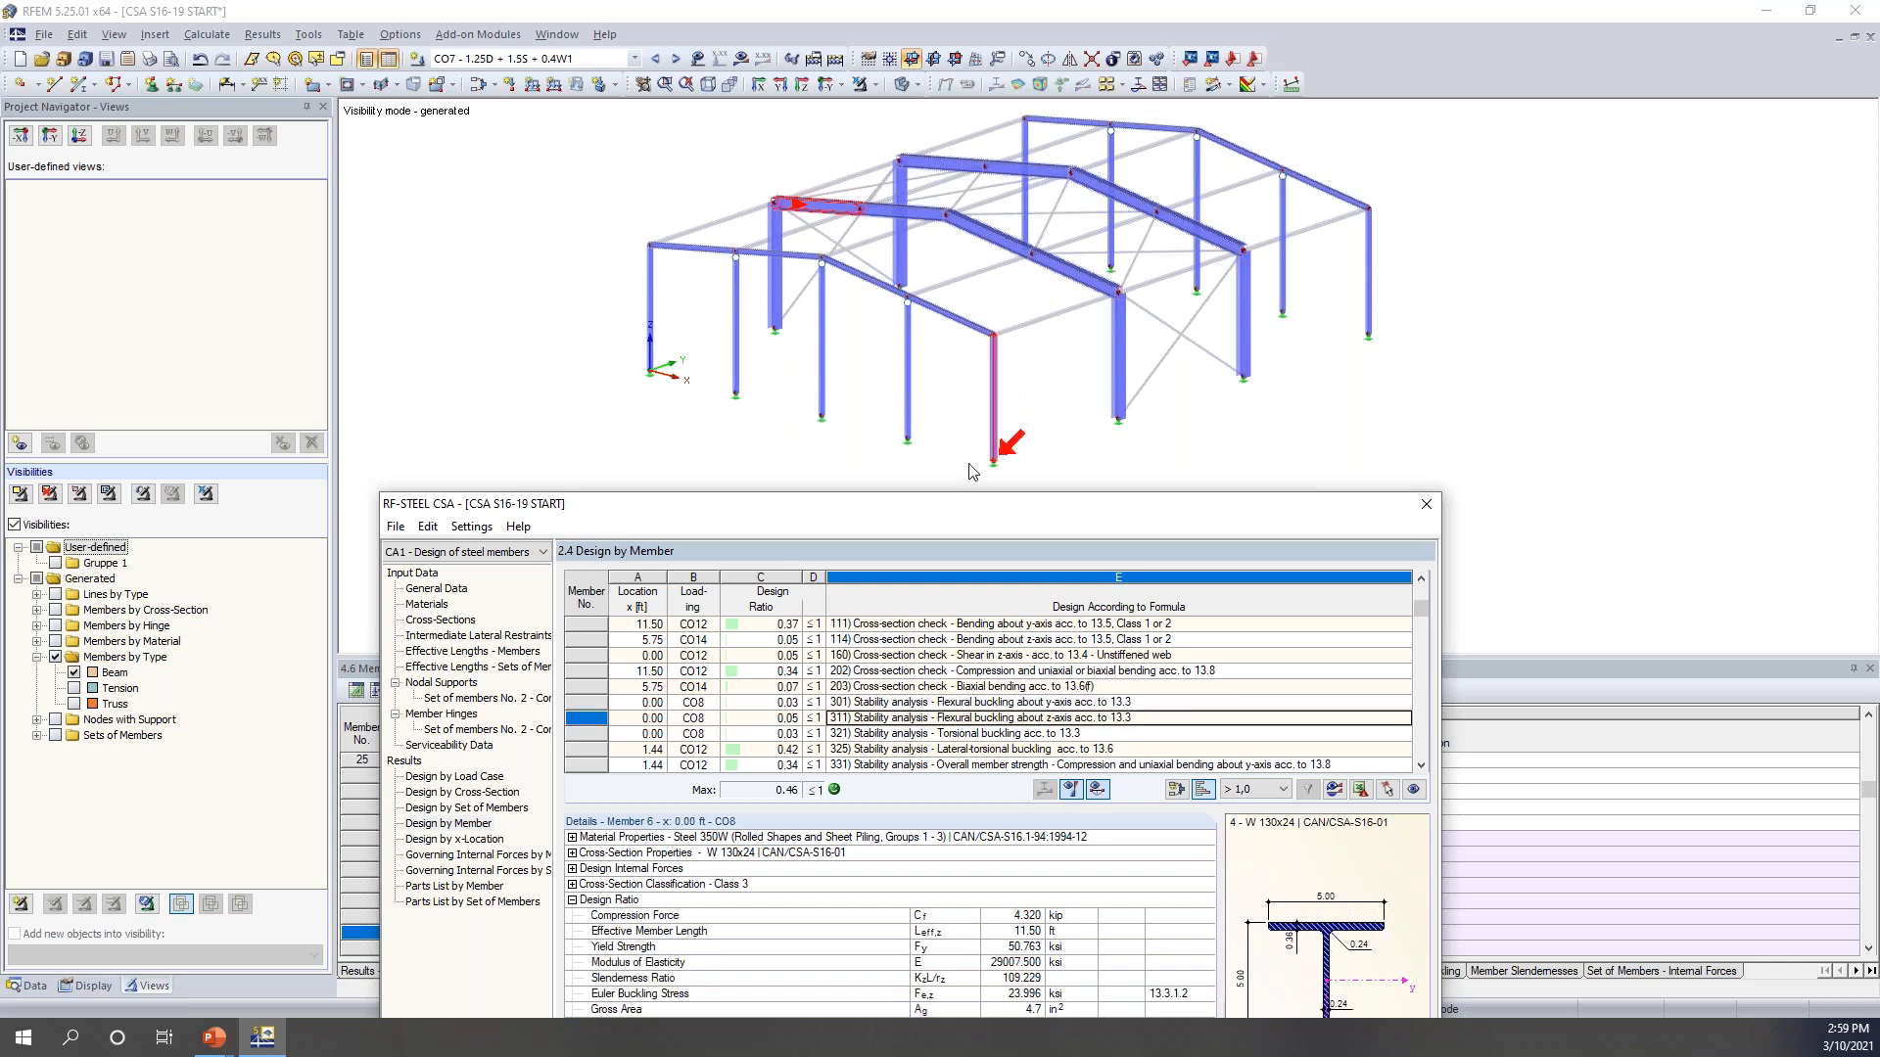
left_click_drag(969, 511, 1032, 128)
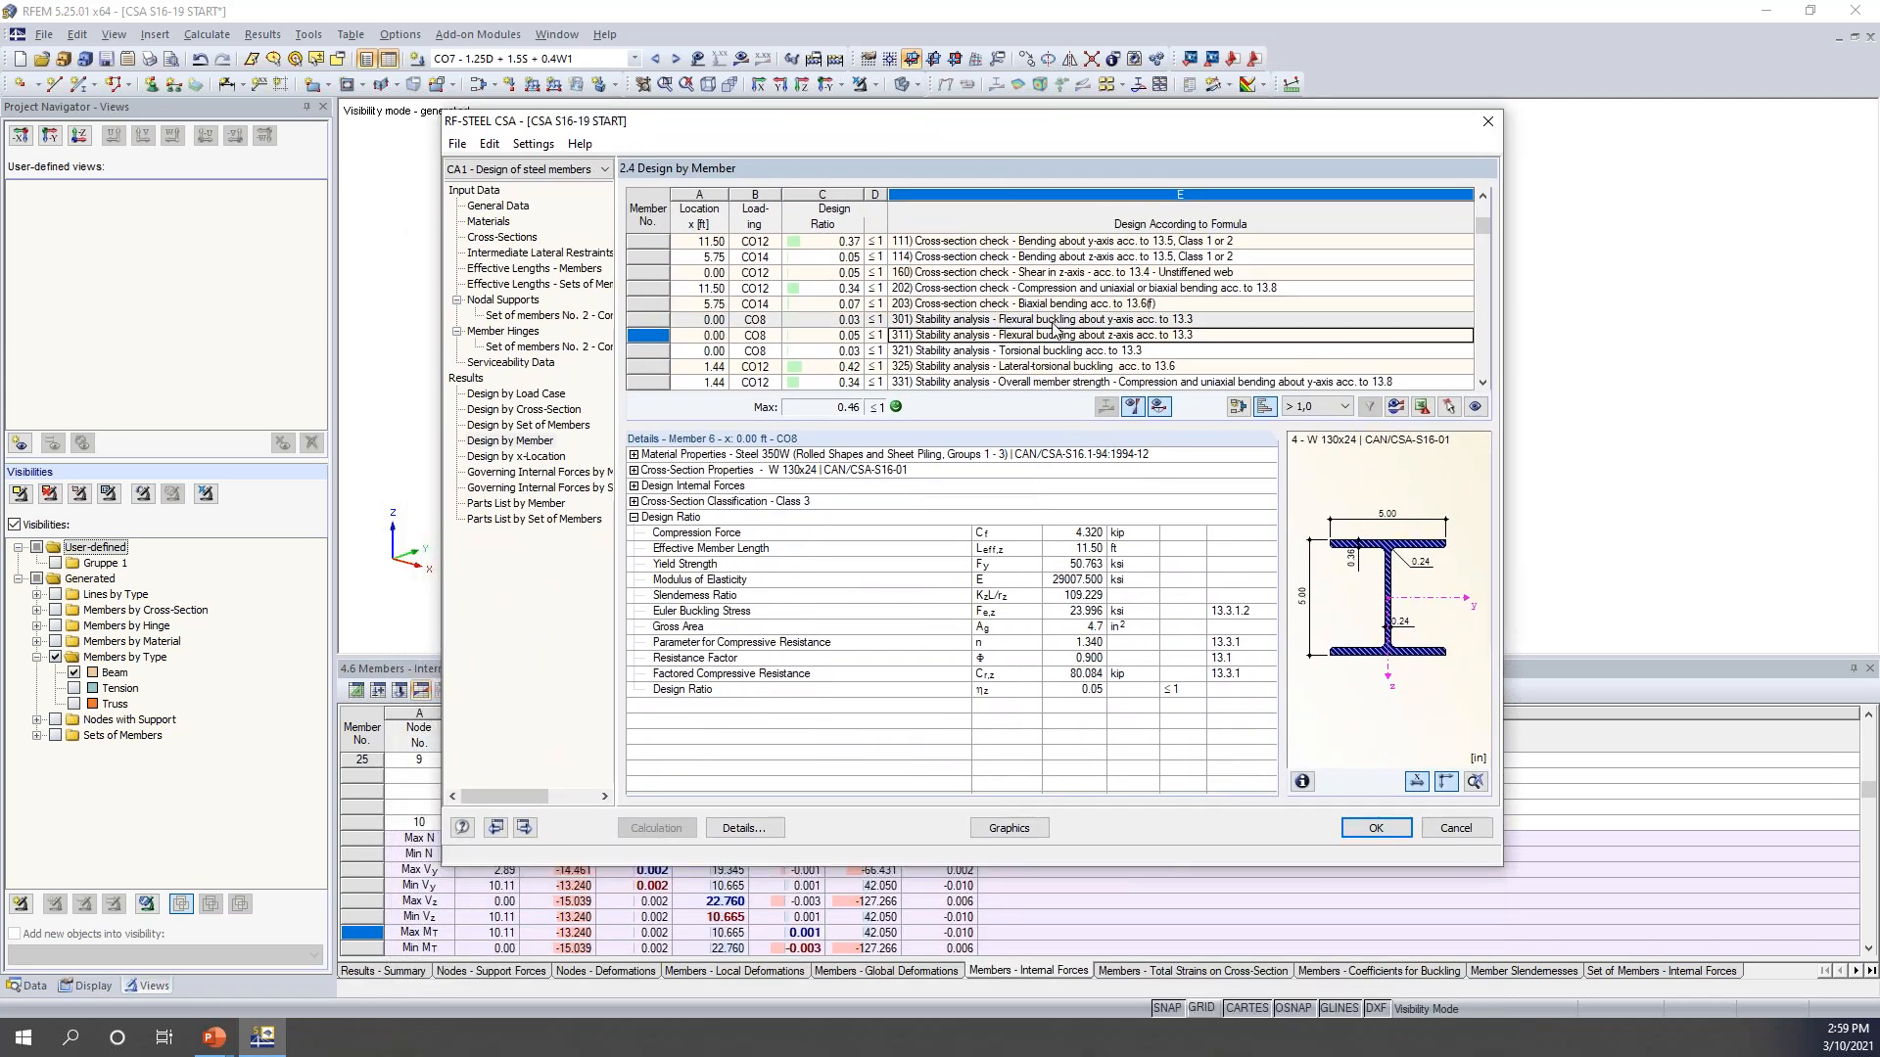
- Inspect member 6's cross-section checks for bending about both axes and for compression with uniaxial or biaxial bending per 13.8
scroll(1020, 307, "up", 1)
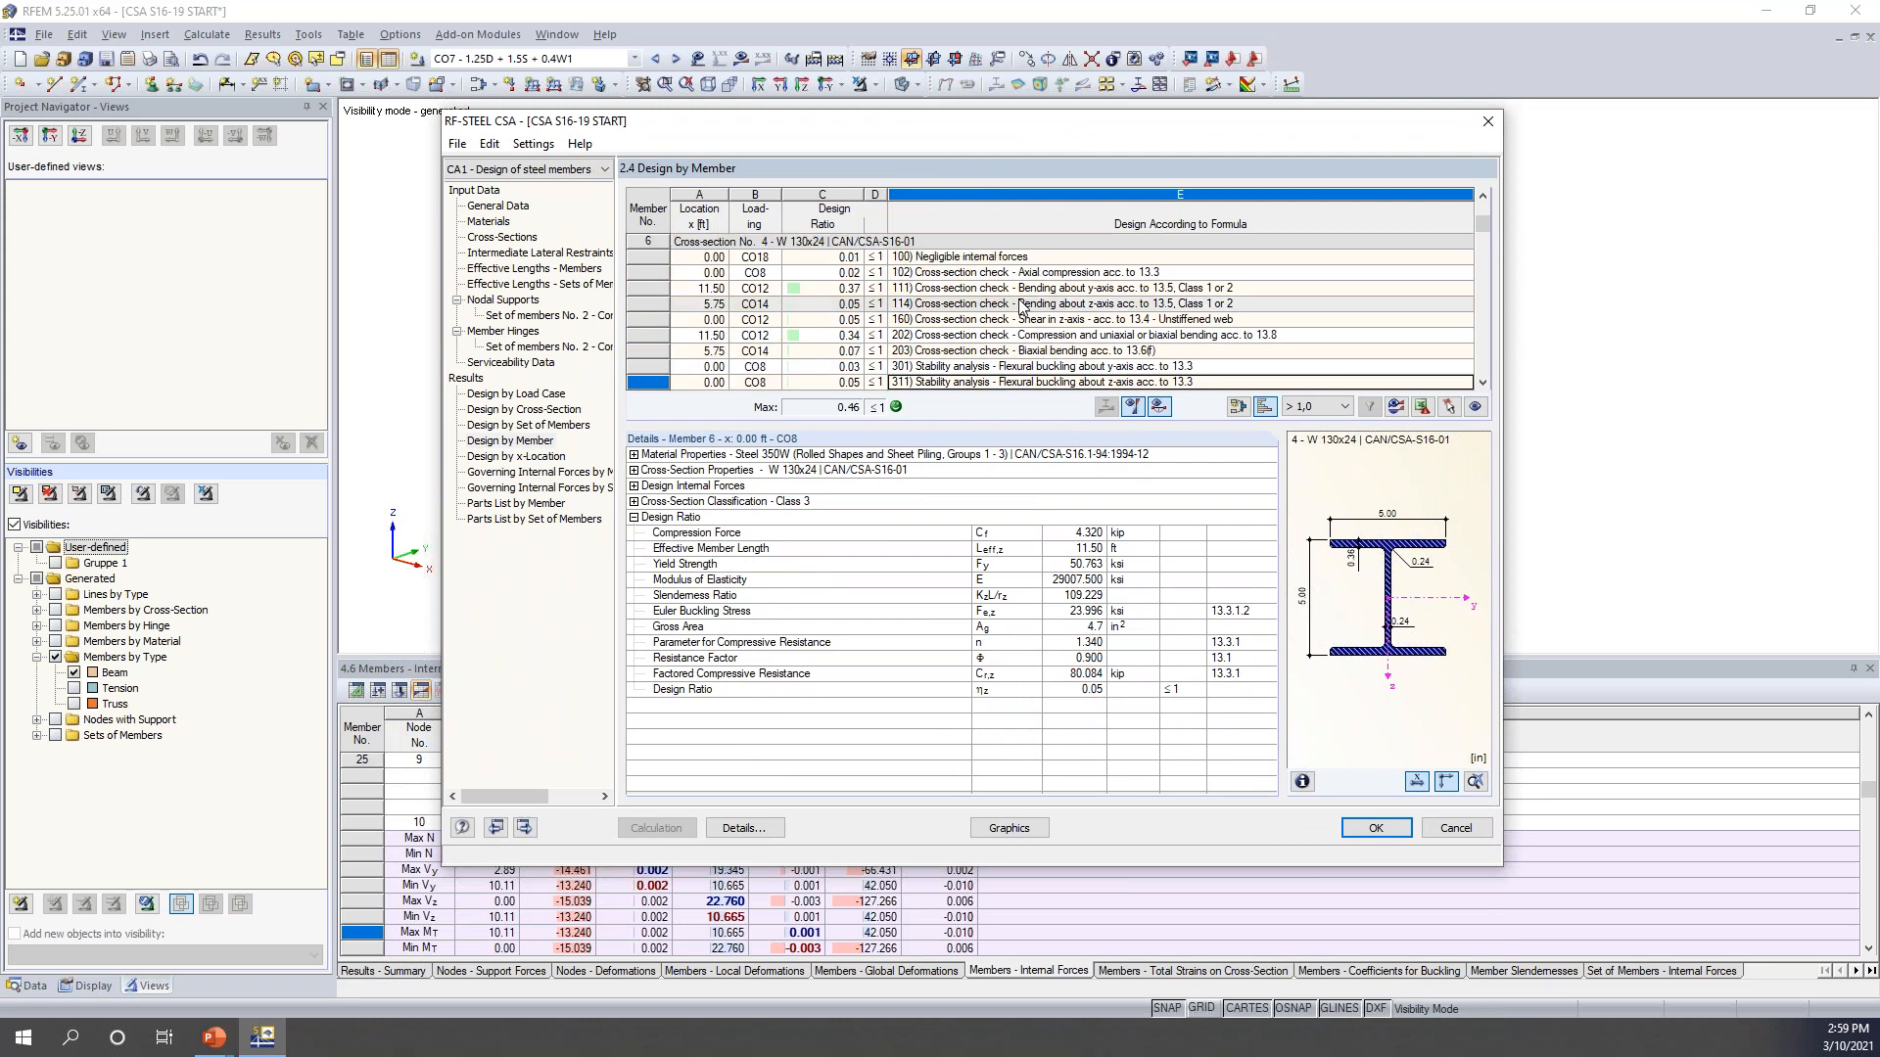
scroll(1020, 306, "up", 1)
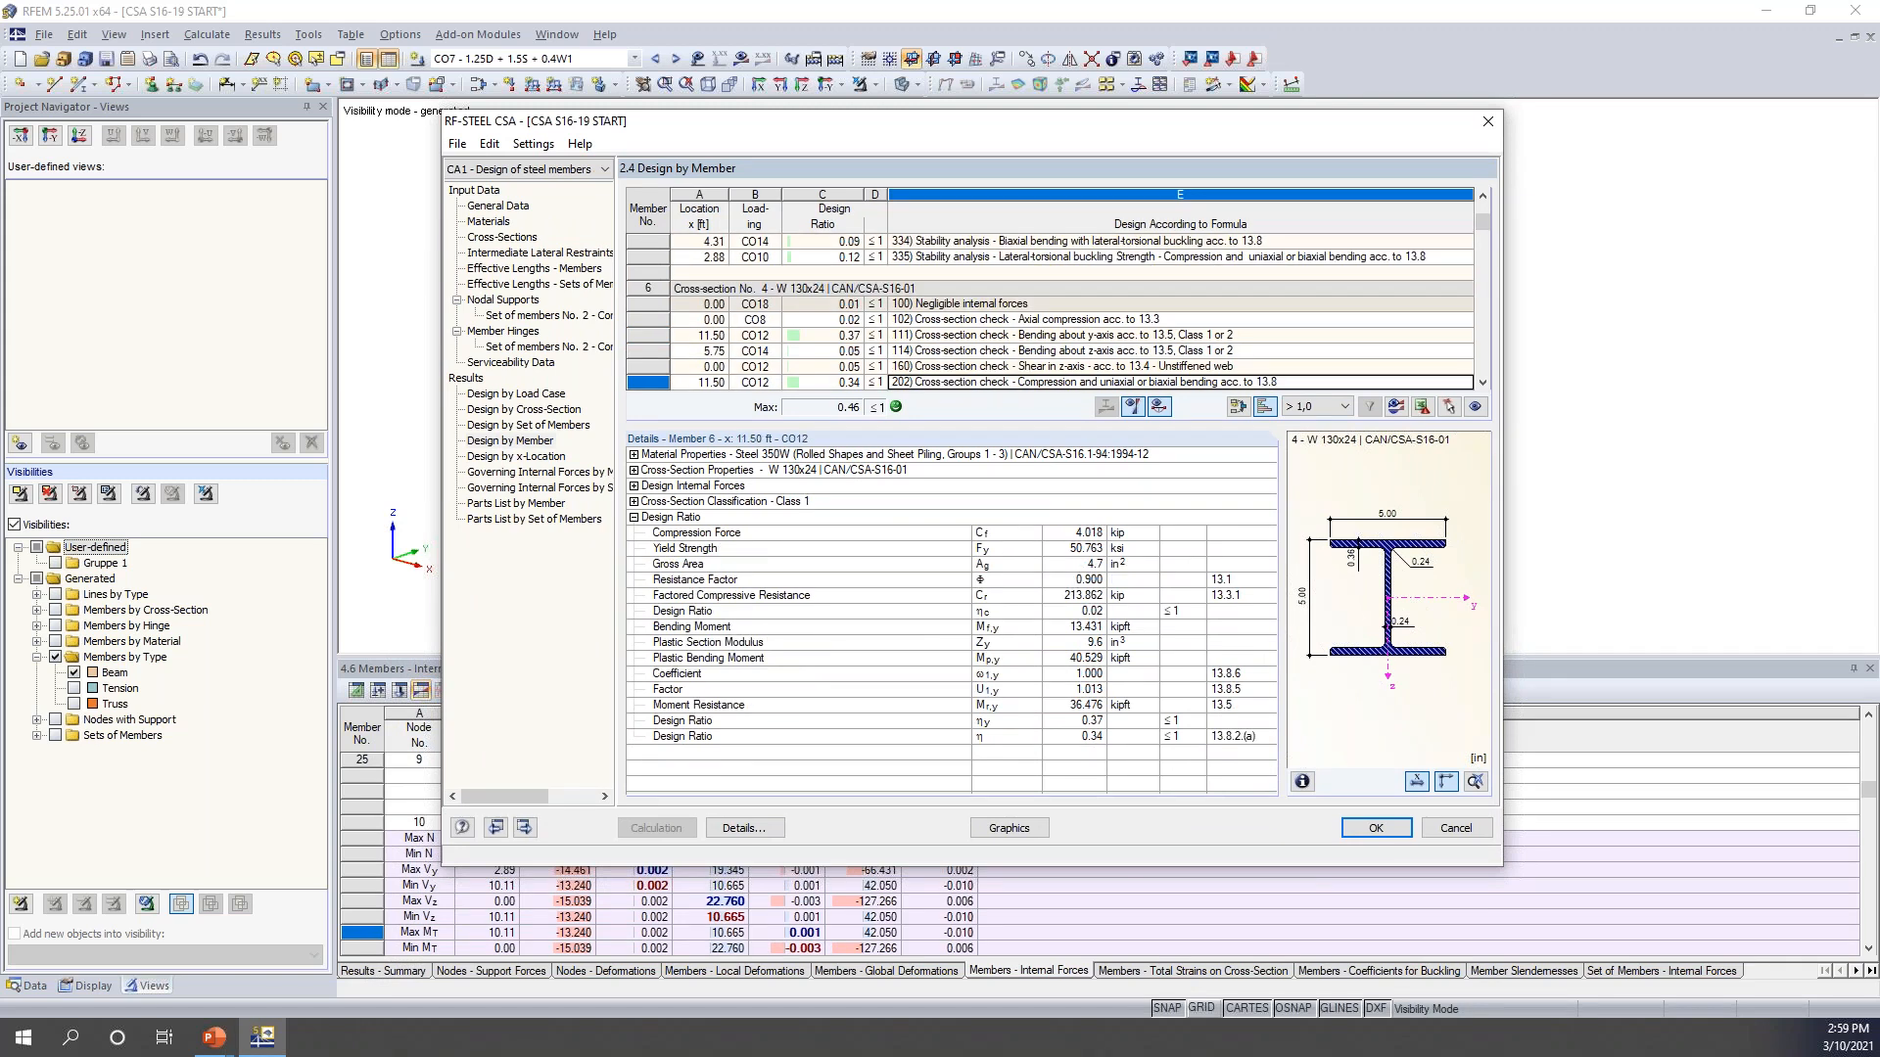
scroll(1005, 279, "down", 1)
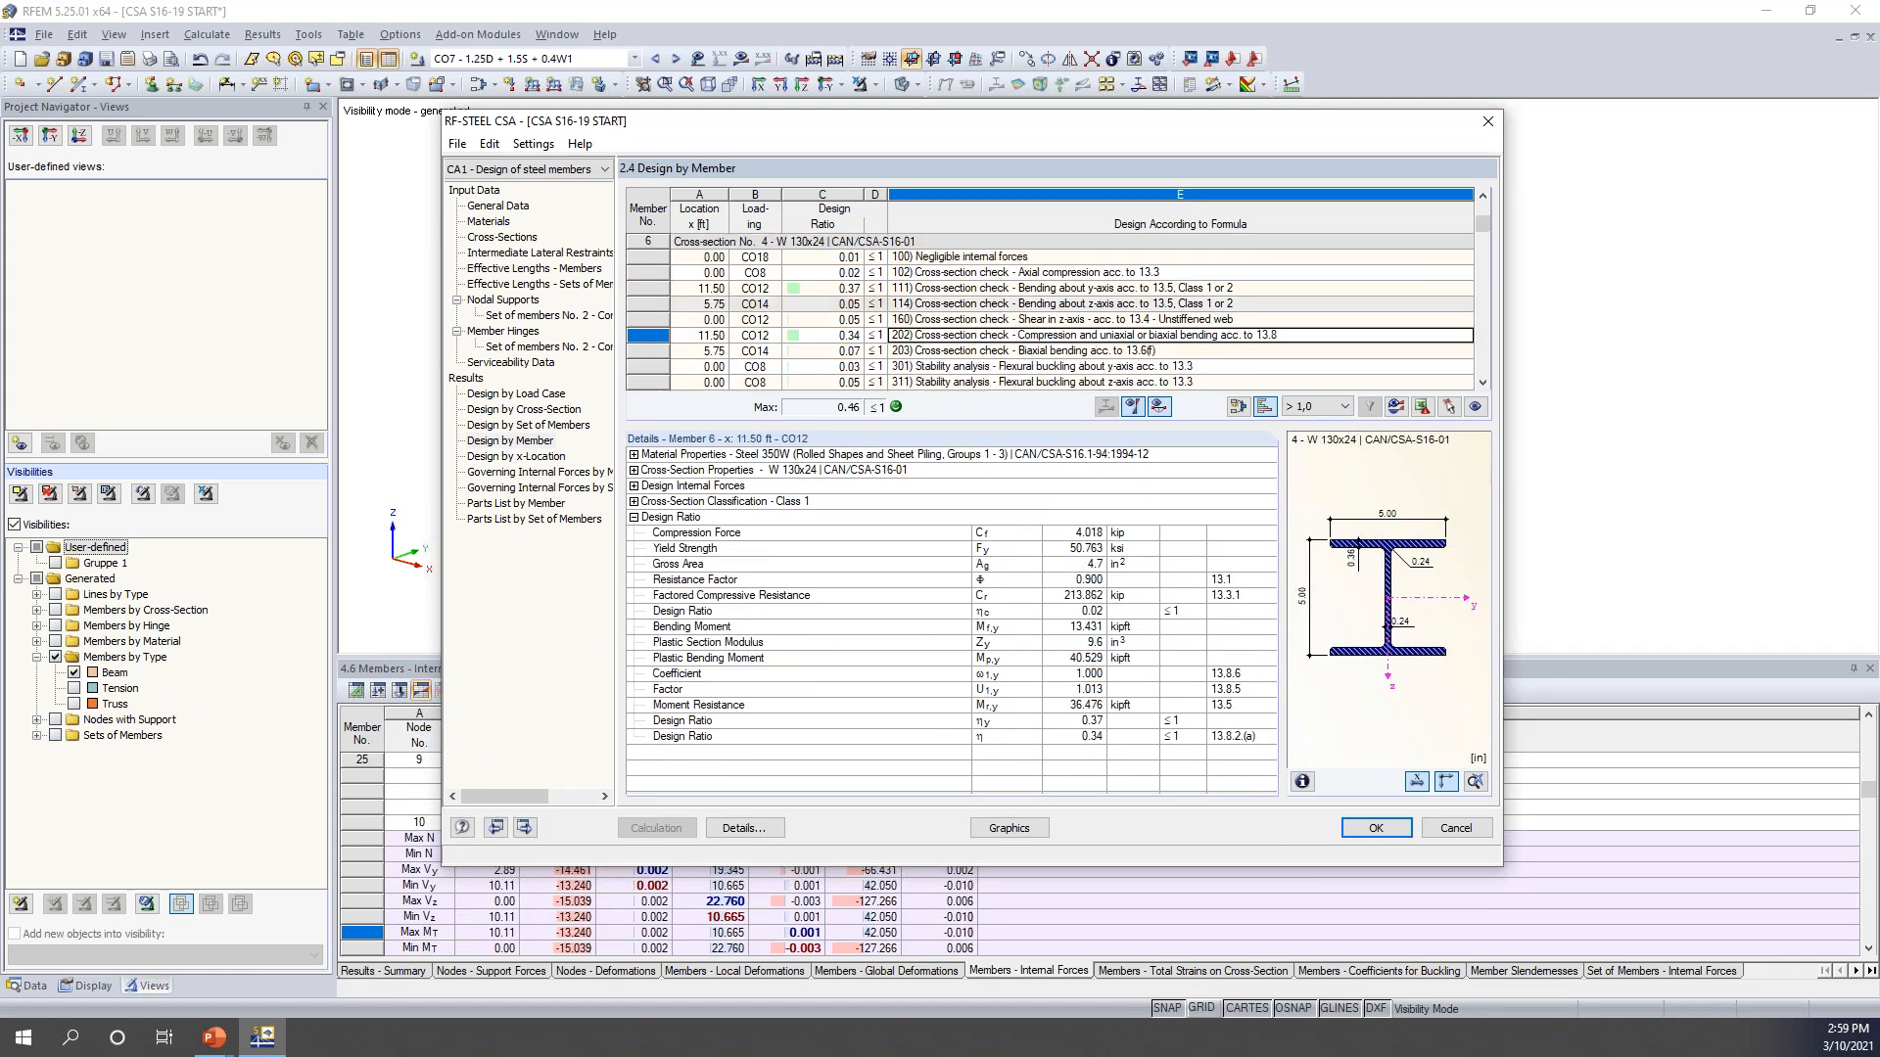
left_click(1003, 284)
left_click(990, 305)
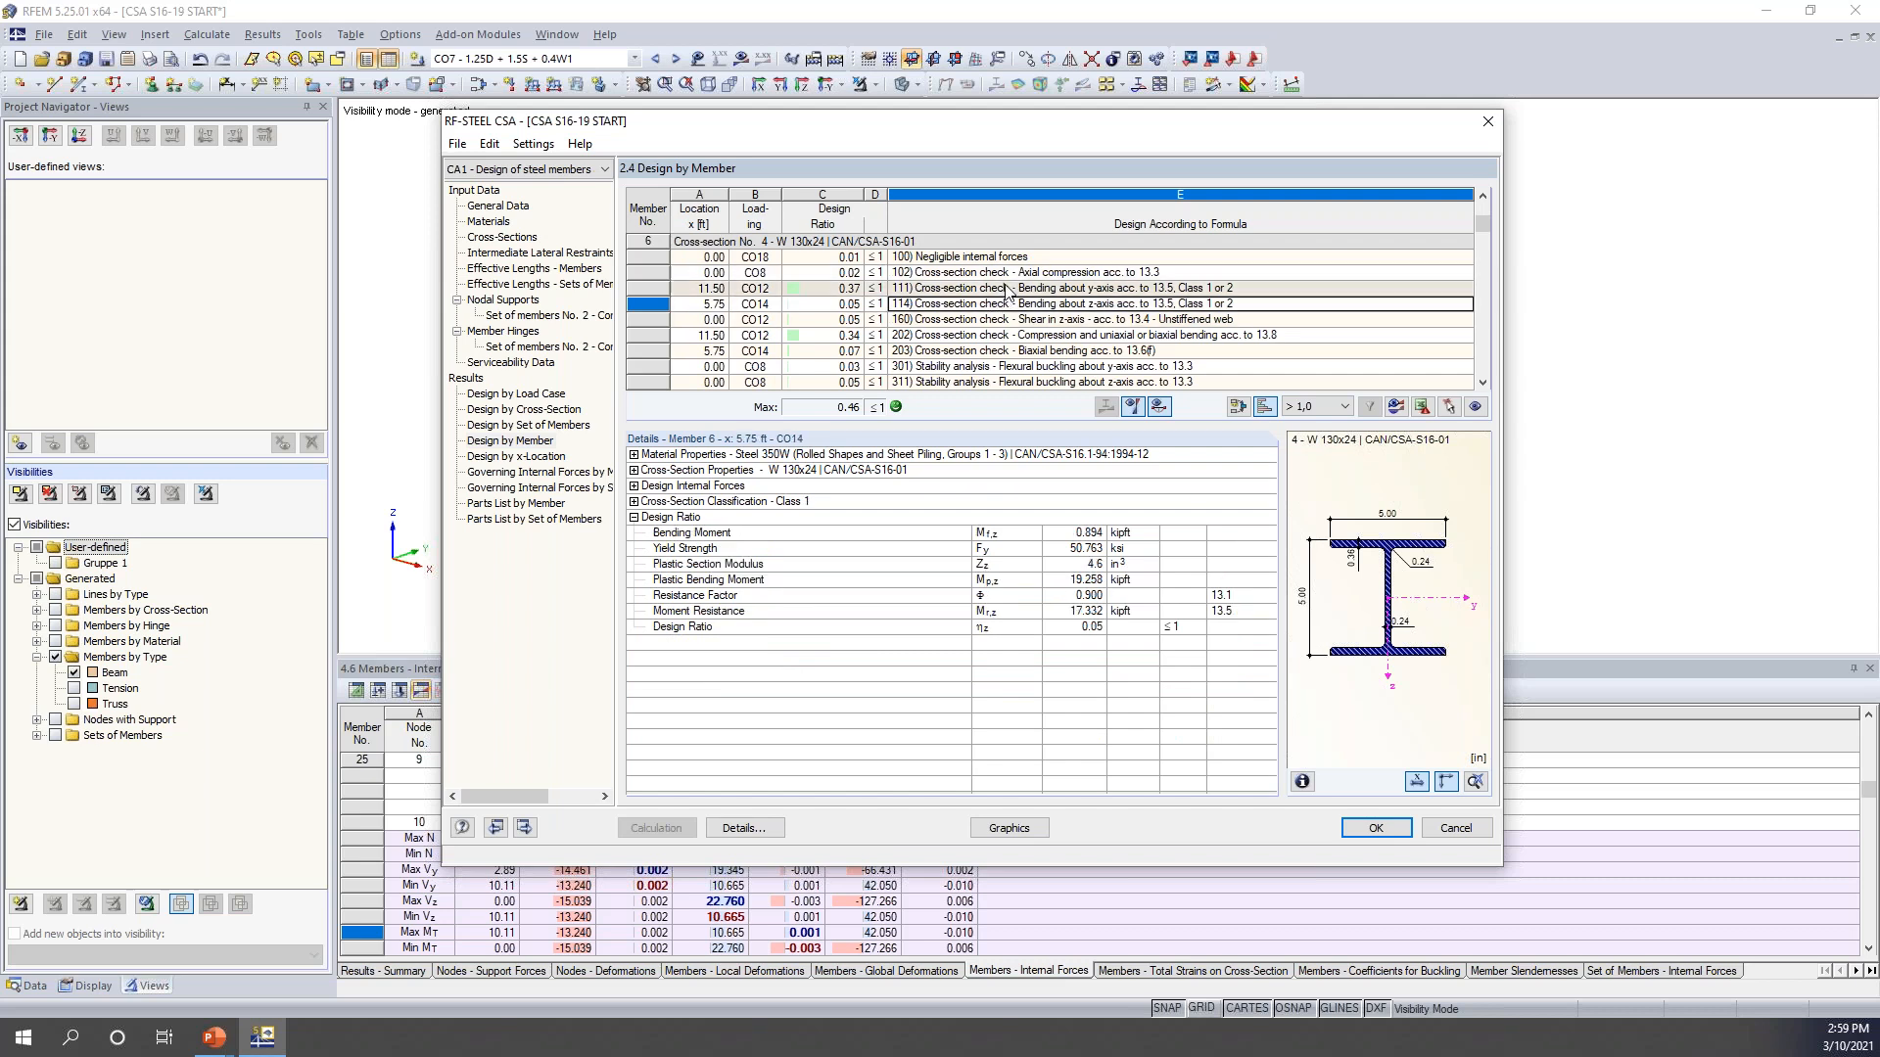
left_click(1009, 336)
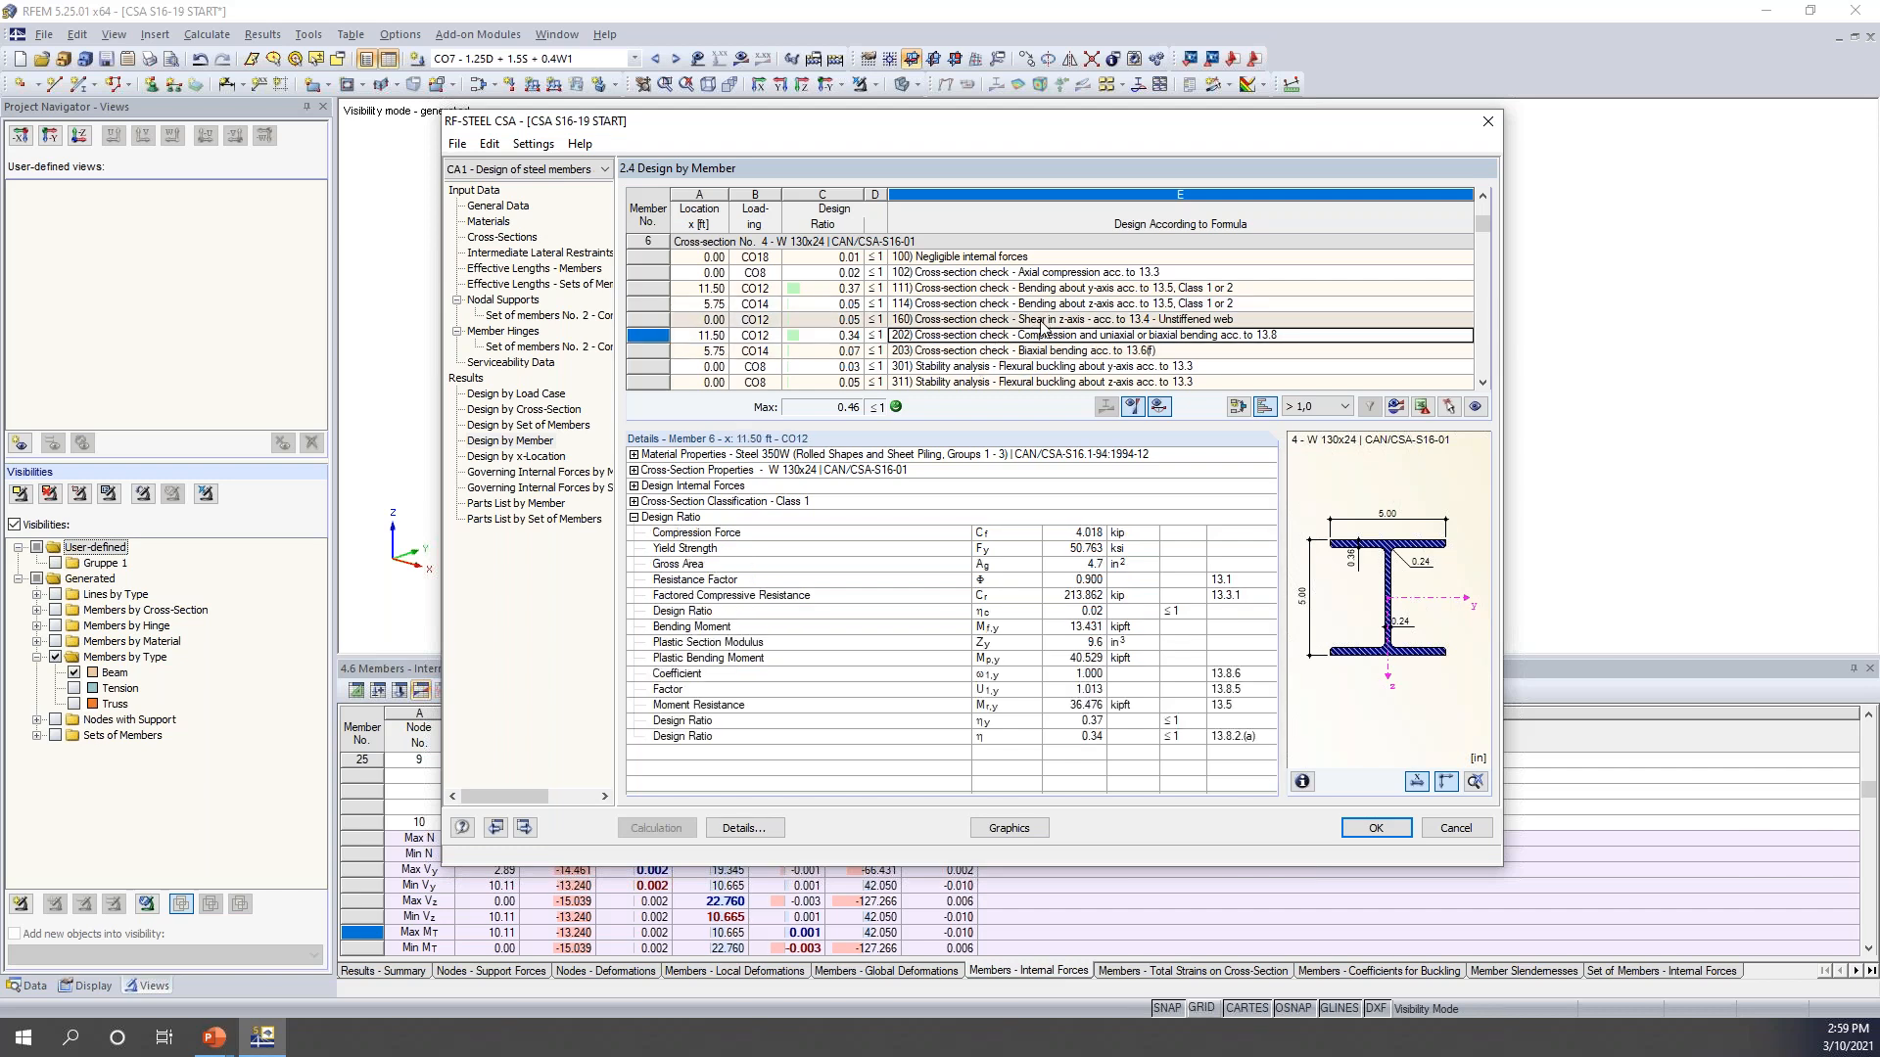
- Expand the design internal forces and cross-section classification of member 6's check 202 and review them down to the design ratio
left_click(634, 486)
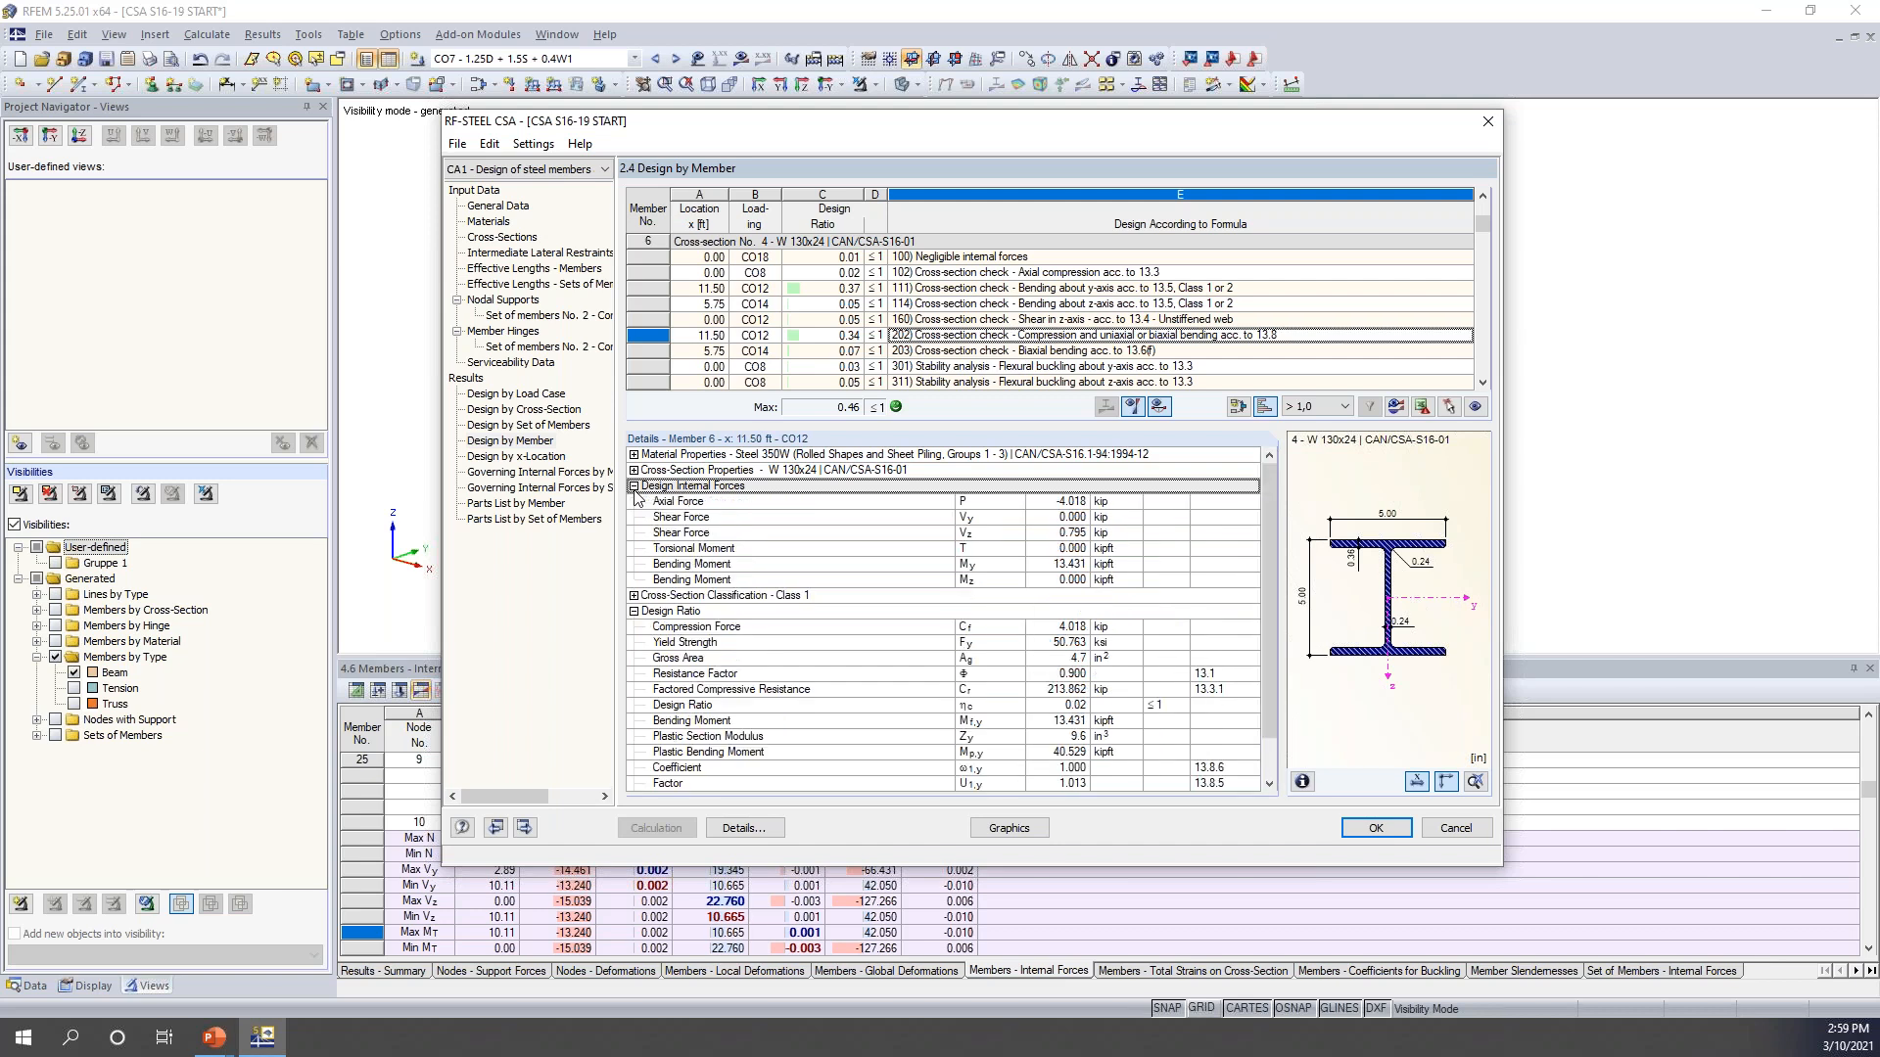
left_click(635, 596)
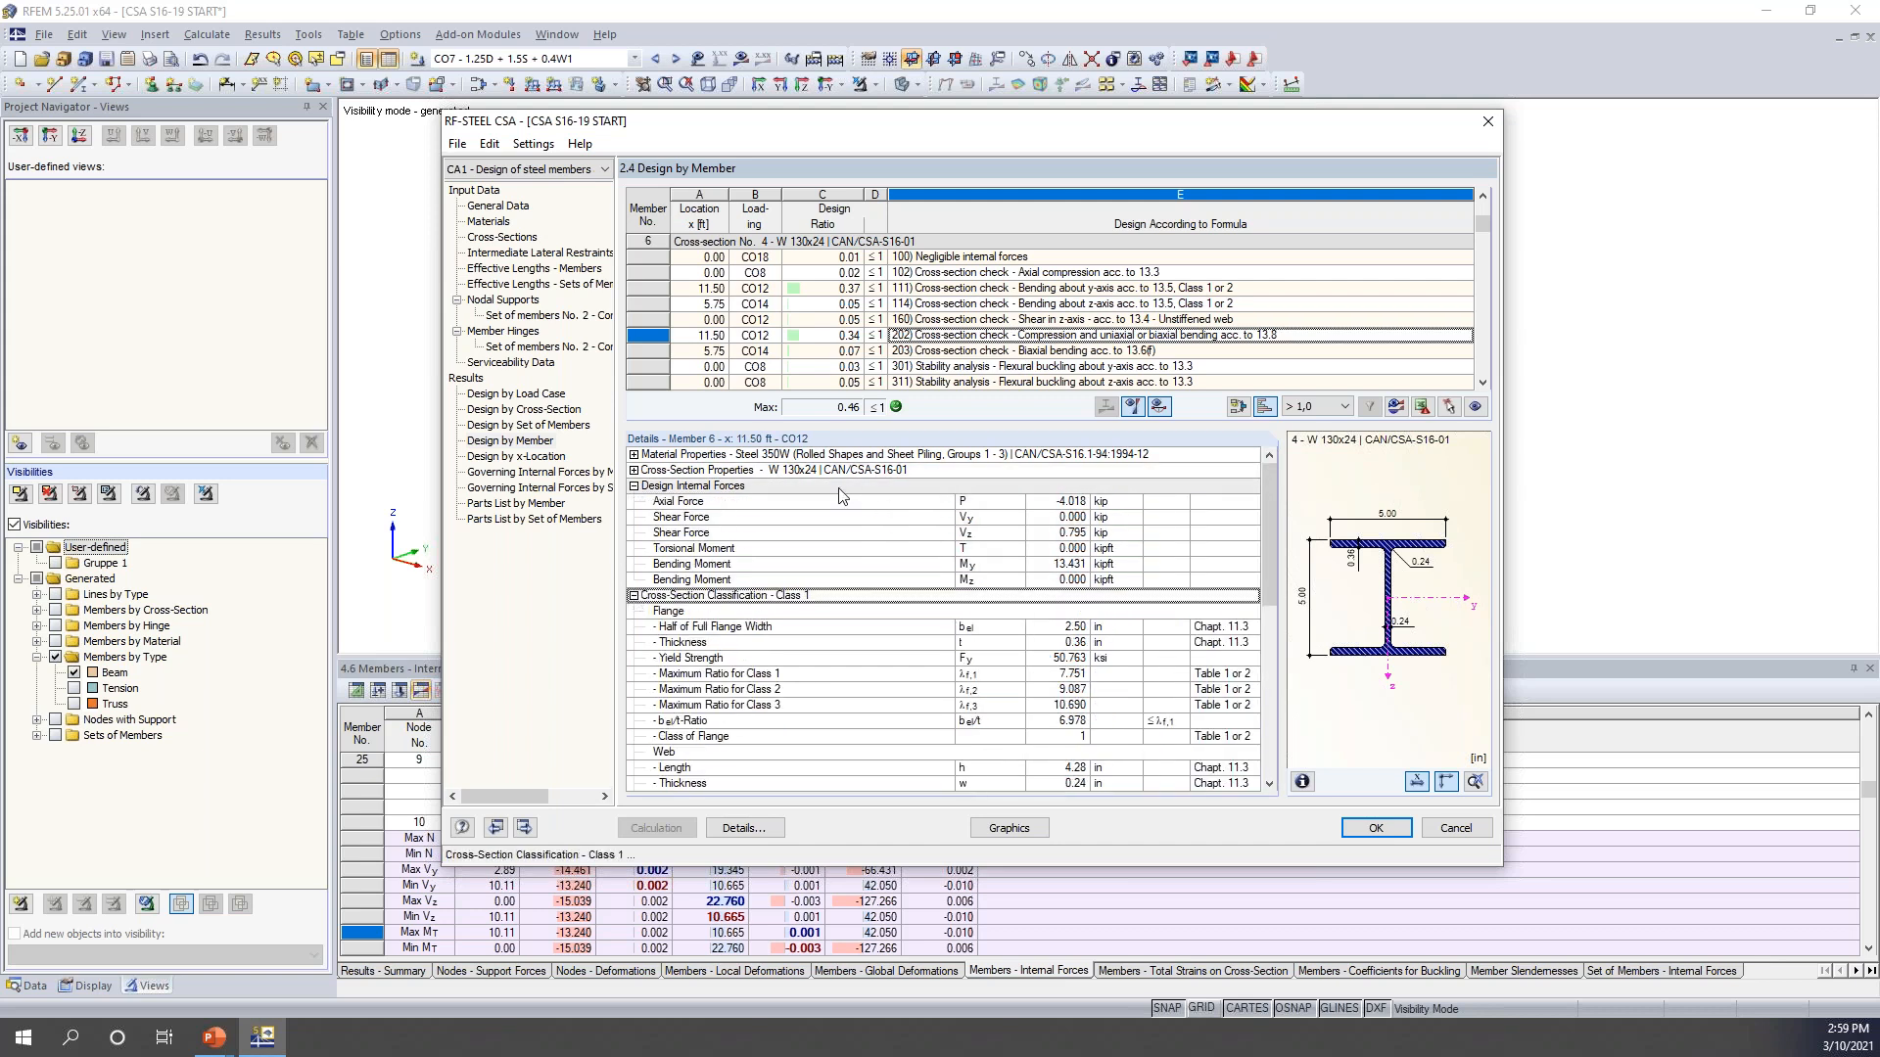
scroll(898, 541, "down", 2)
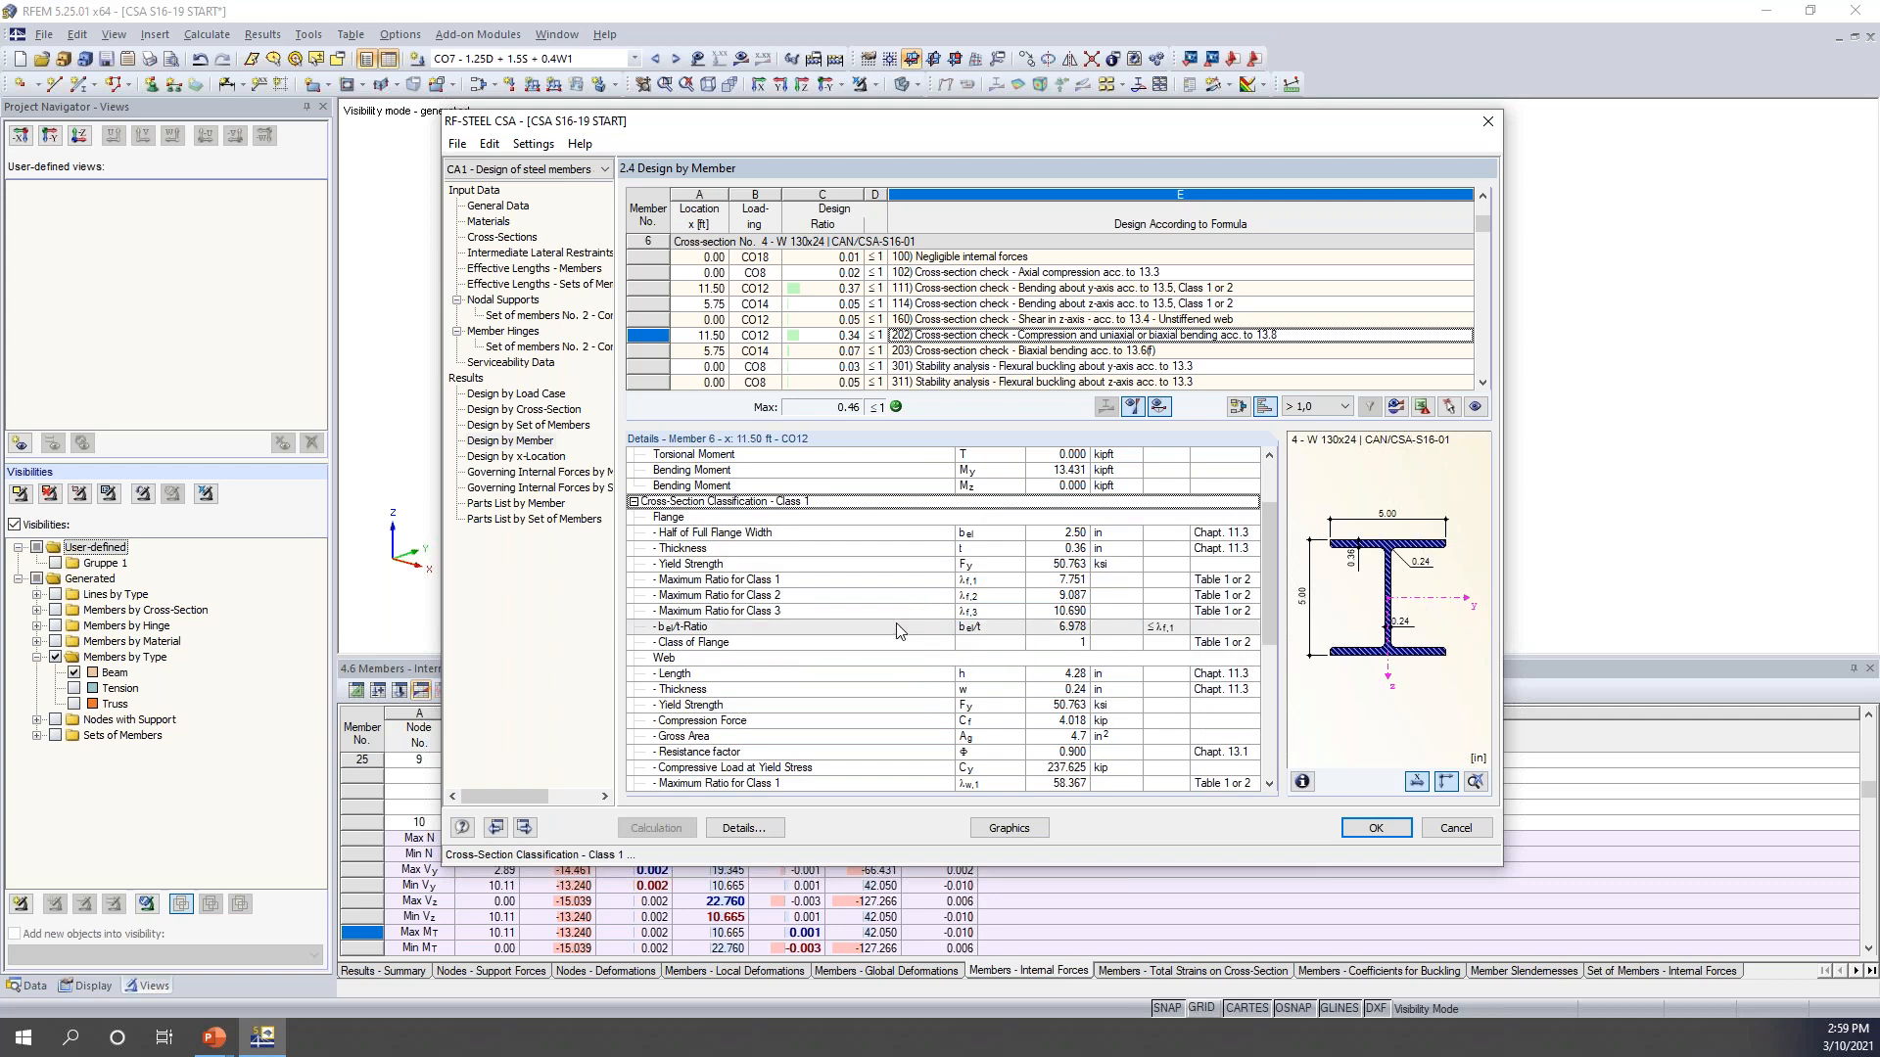
scroll(899, 630, "down", 5)
scroll(898, 629, "down", 2)
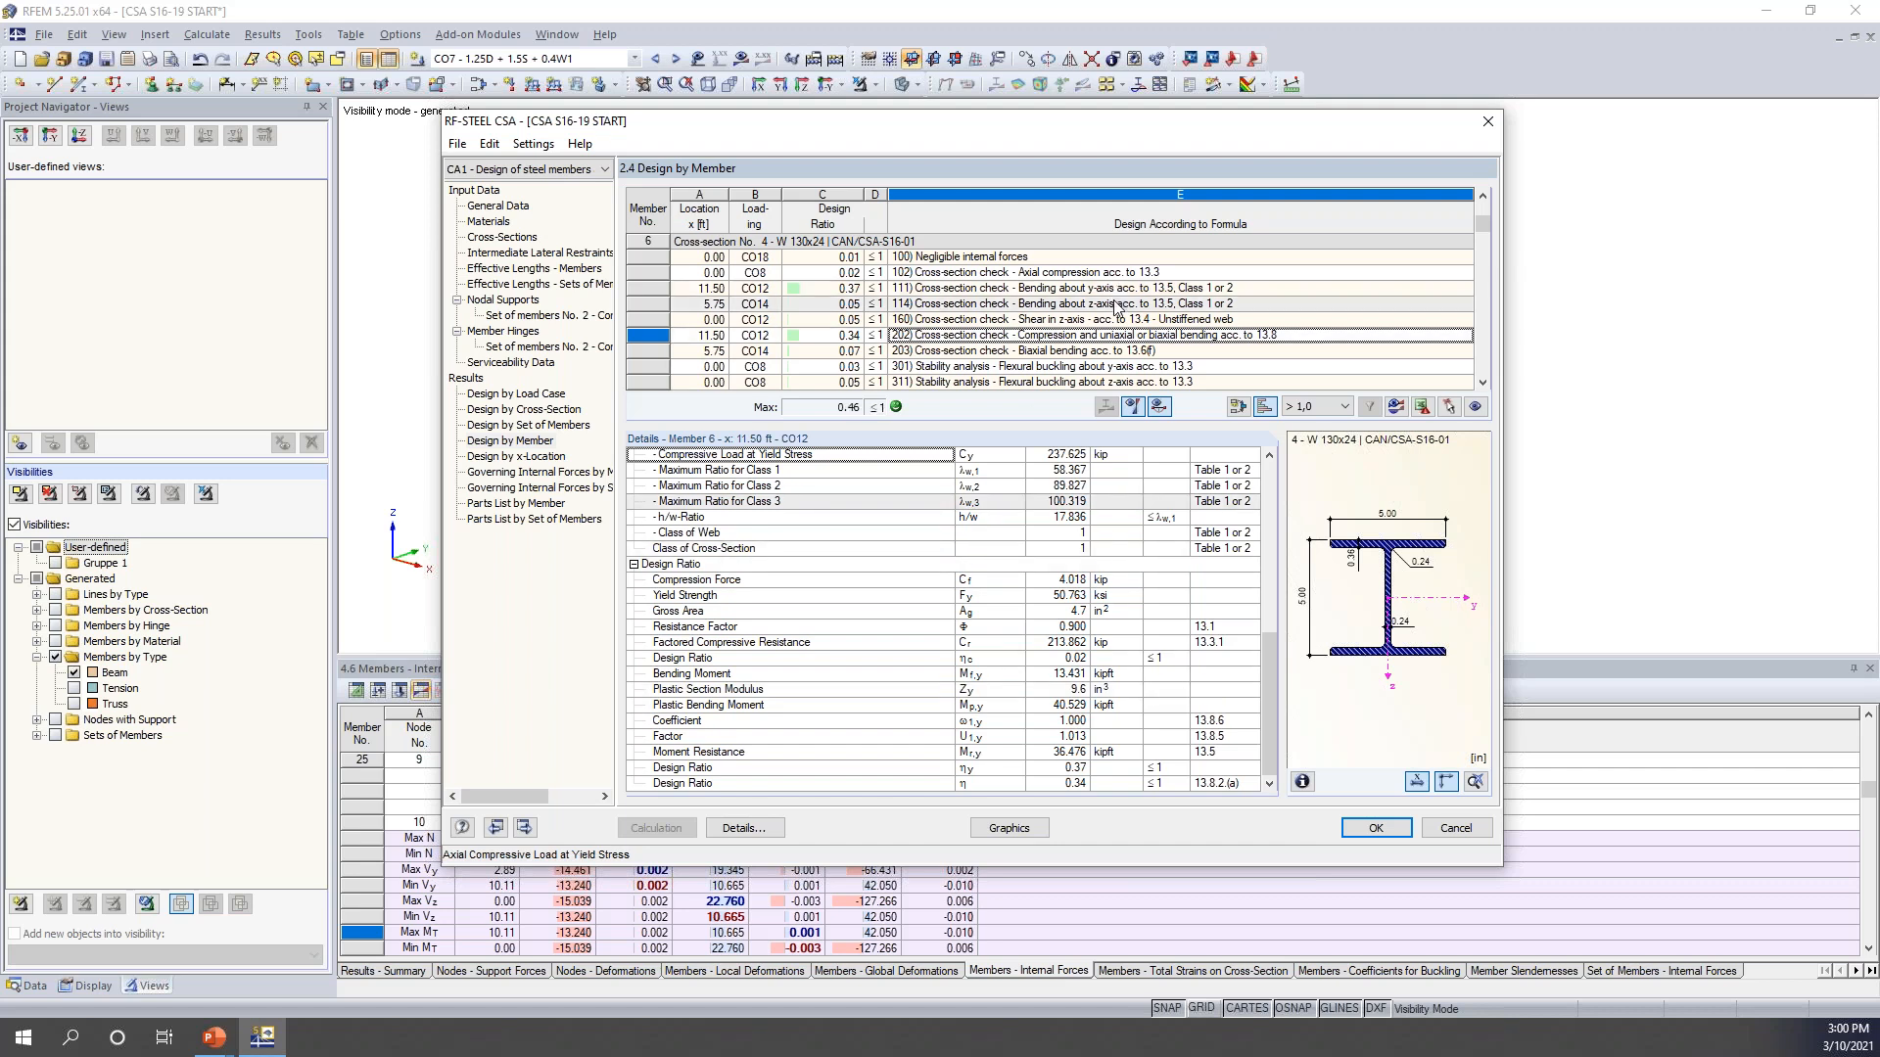
- Filter the design-by-member results to the Max ratio and examine the governing check of each member
scroll(1117, 309, "down", 4)
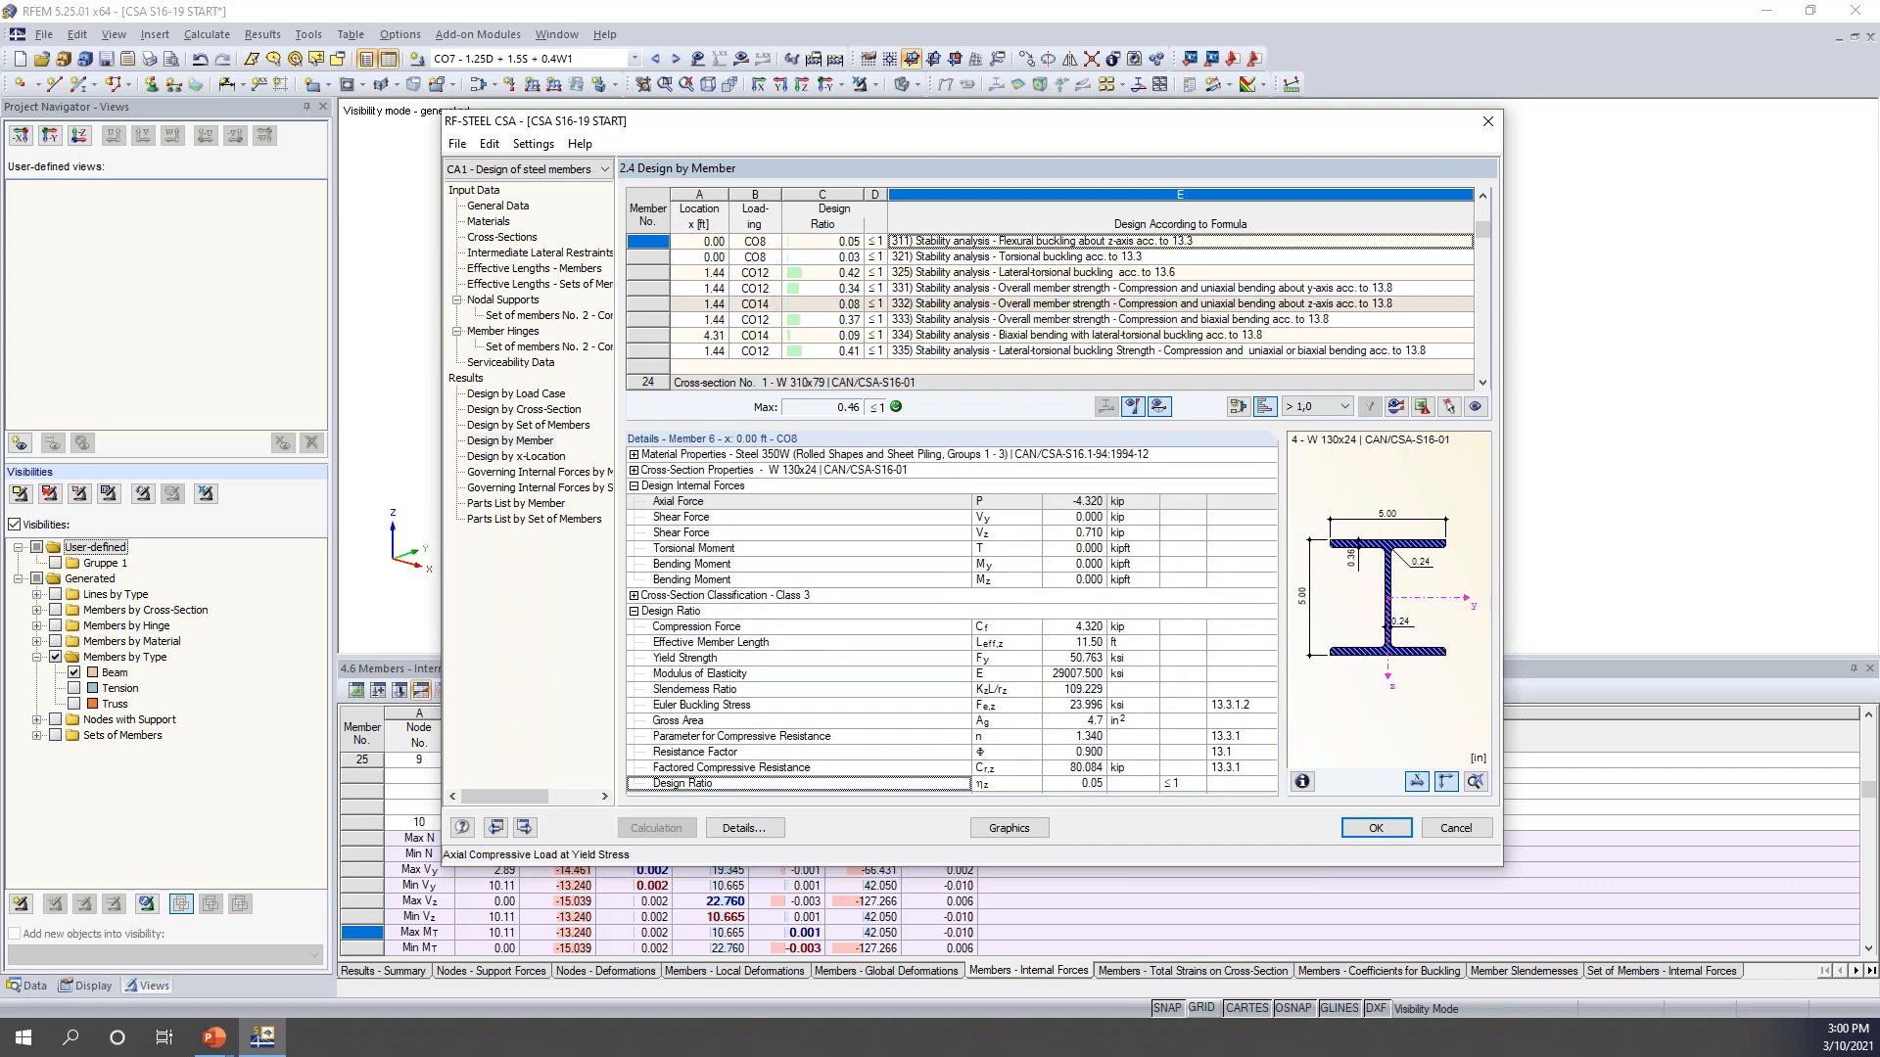
scroll(1117, 308, "down", 1)
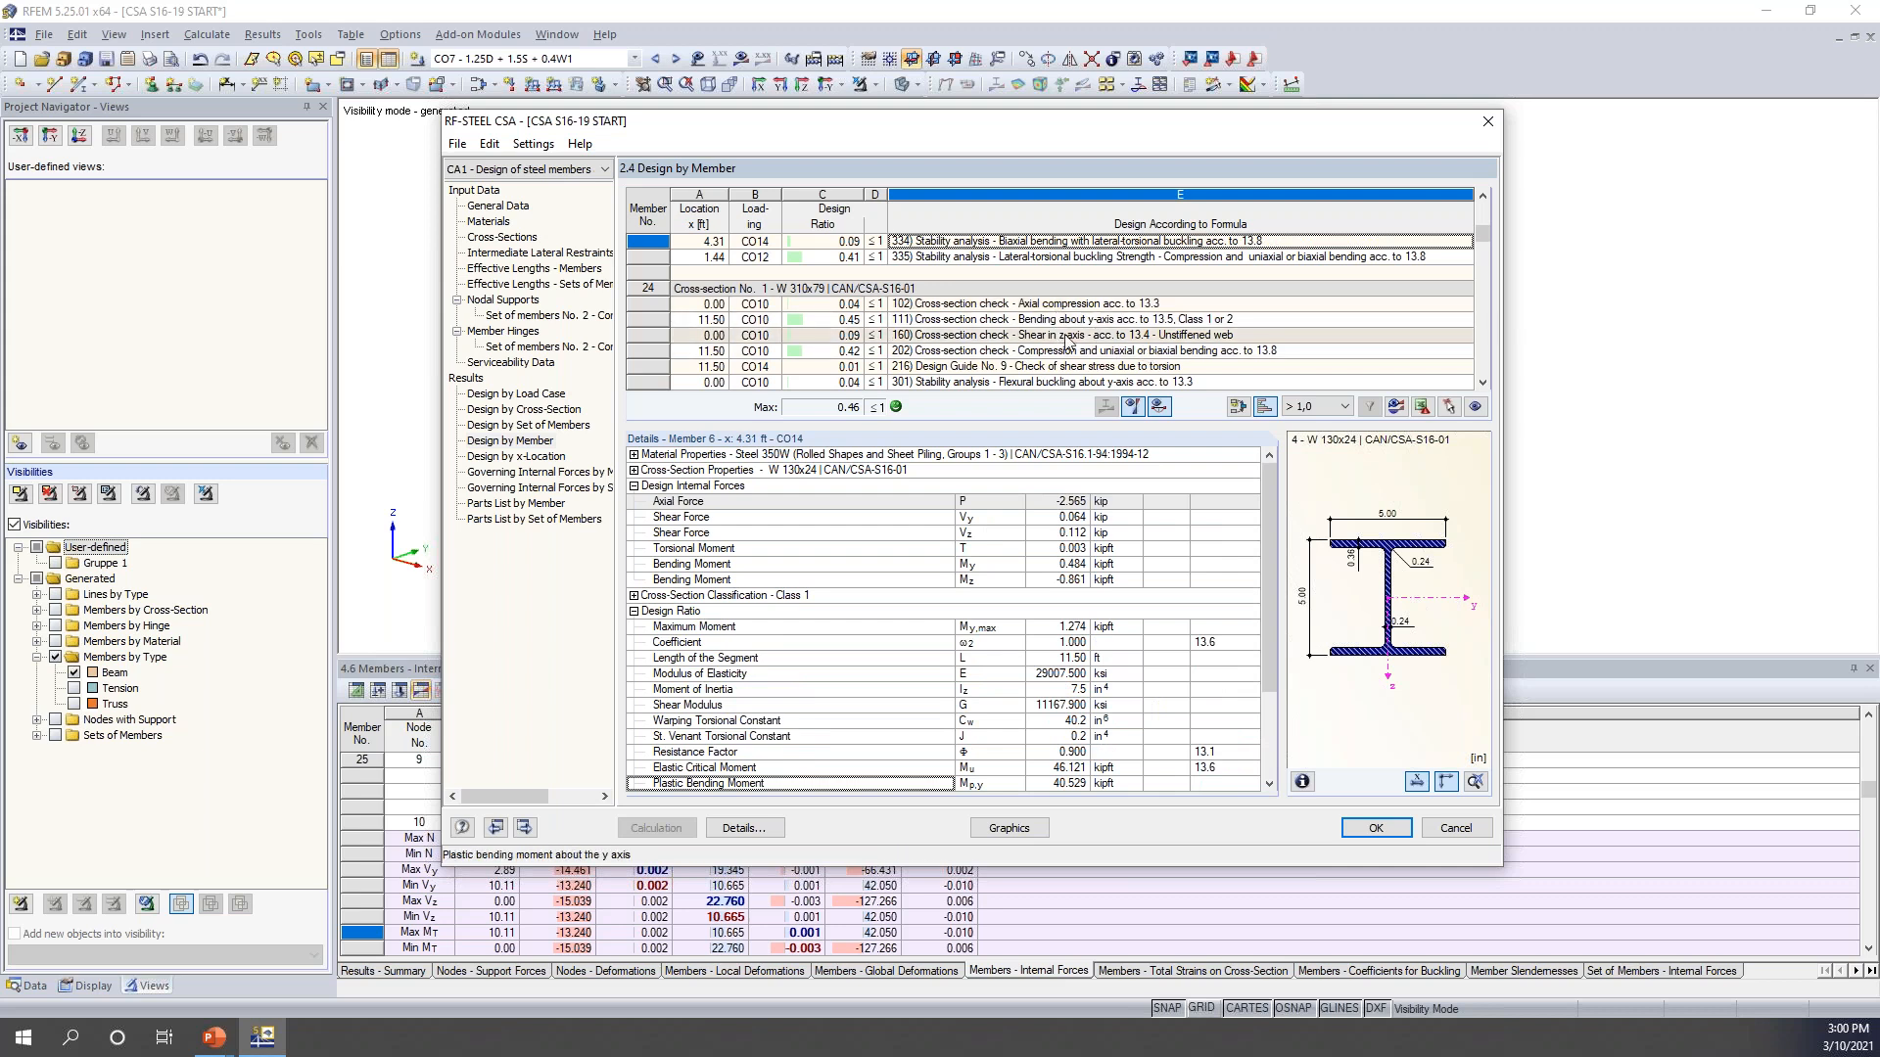
left_click(1345, 406)
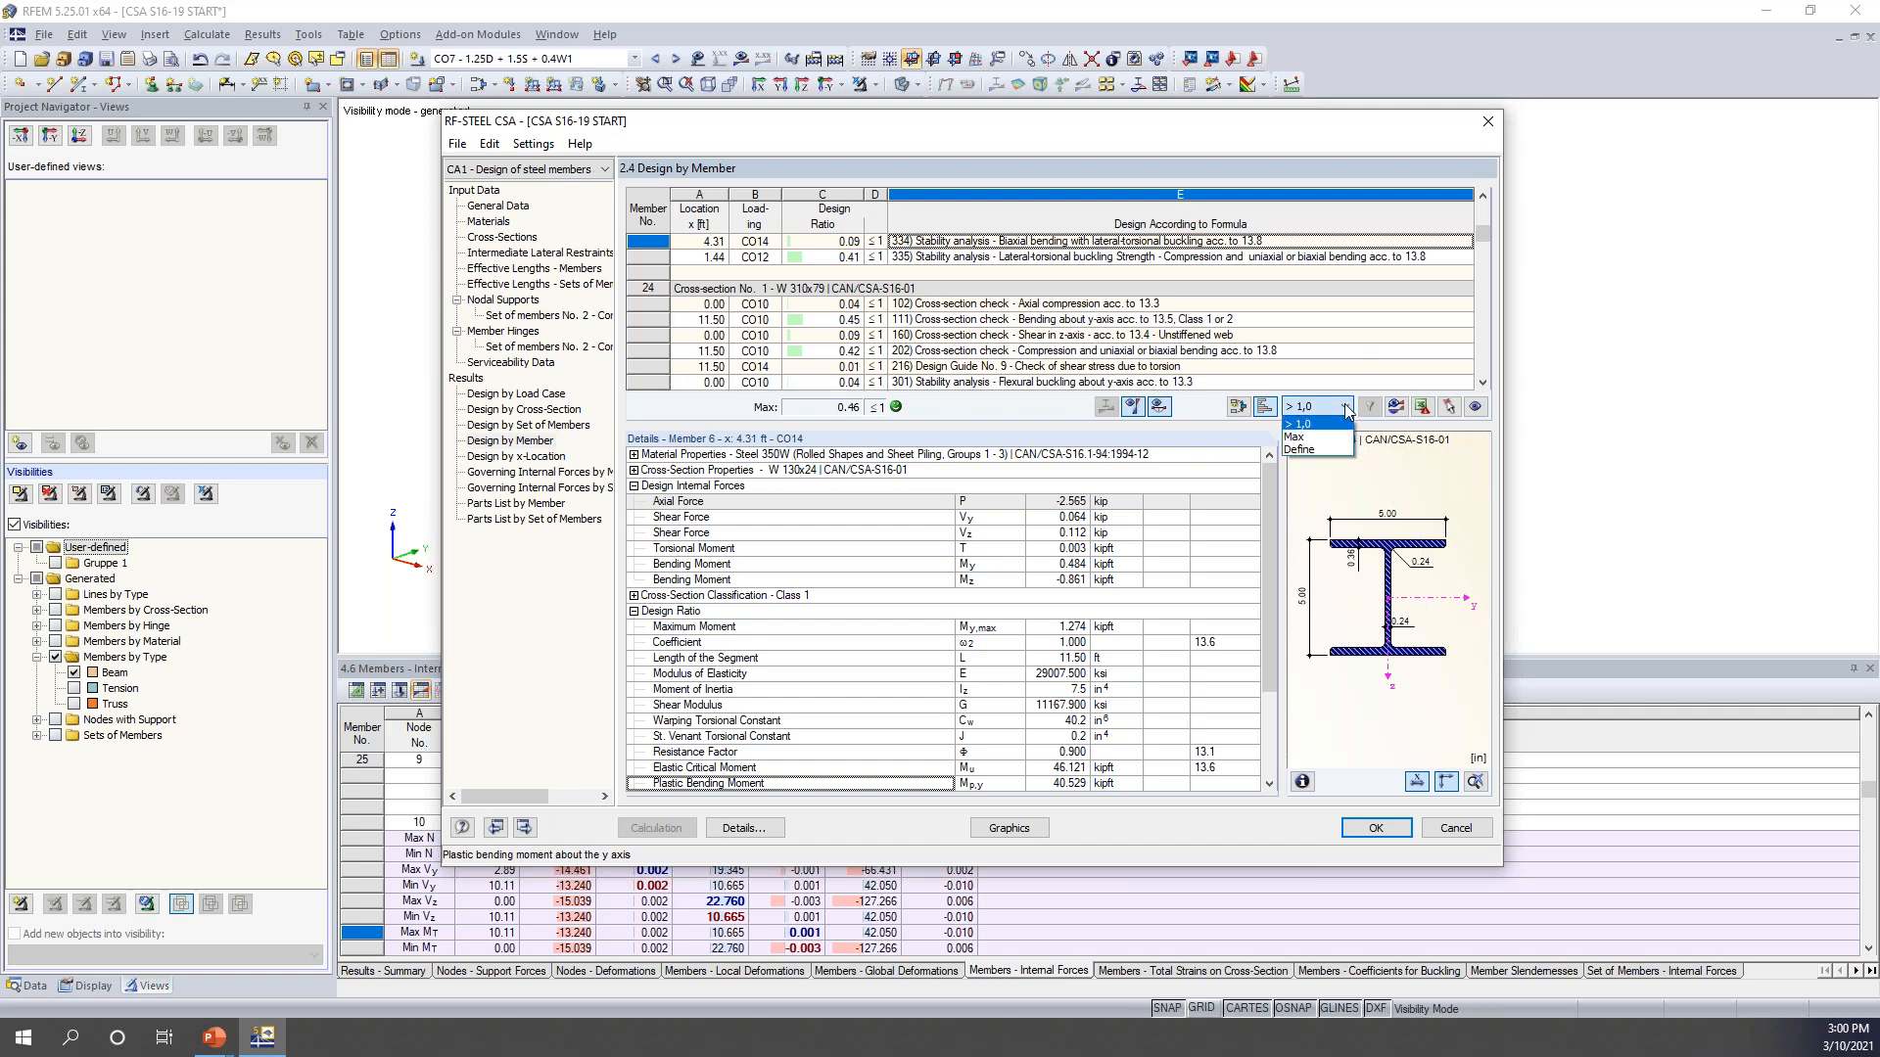
left_click(1328, 437)
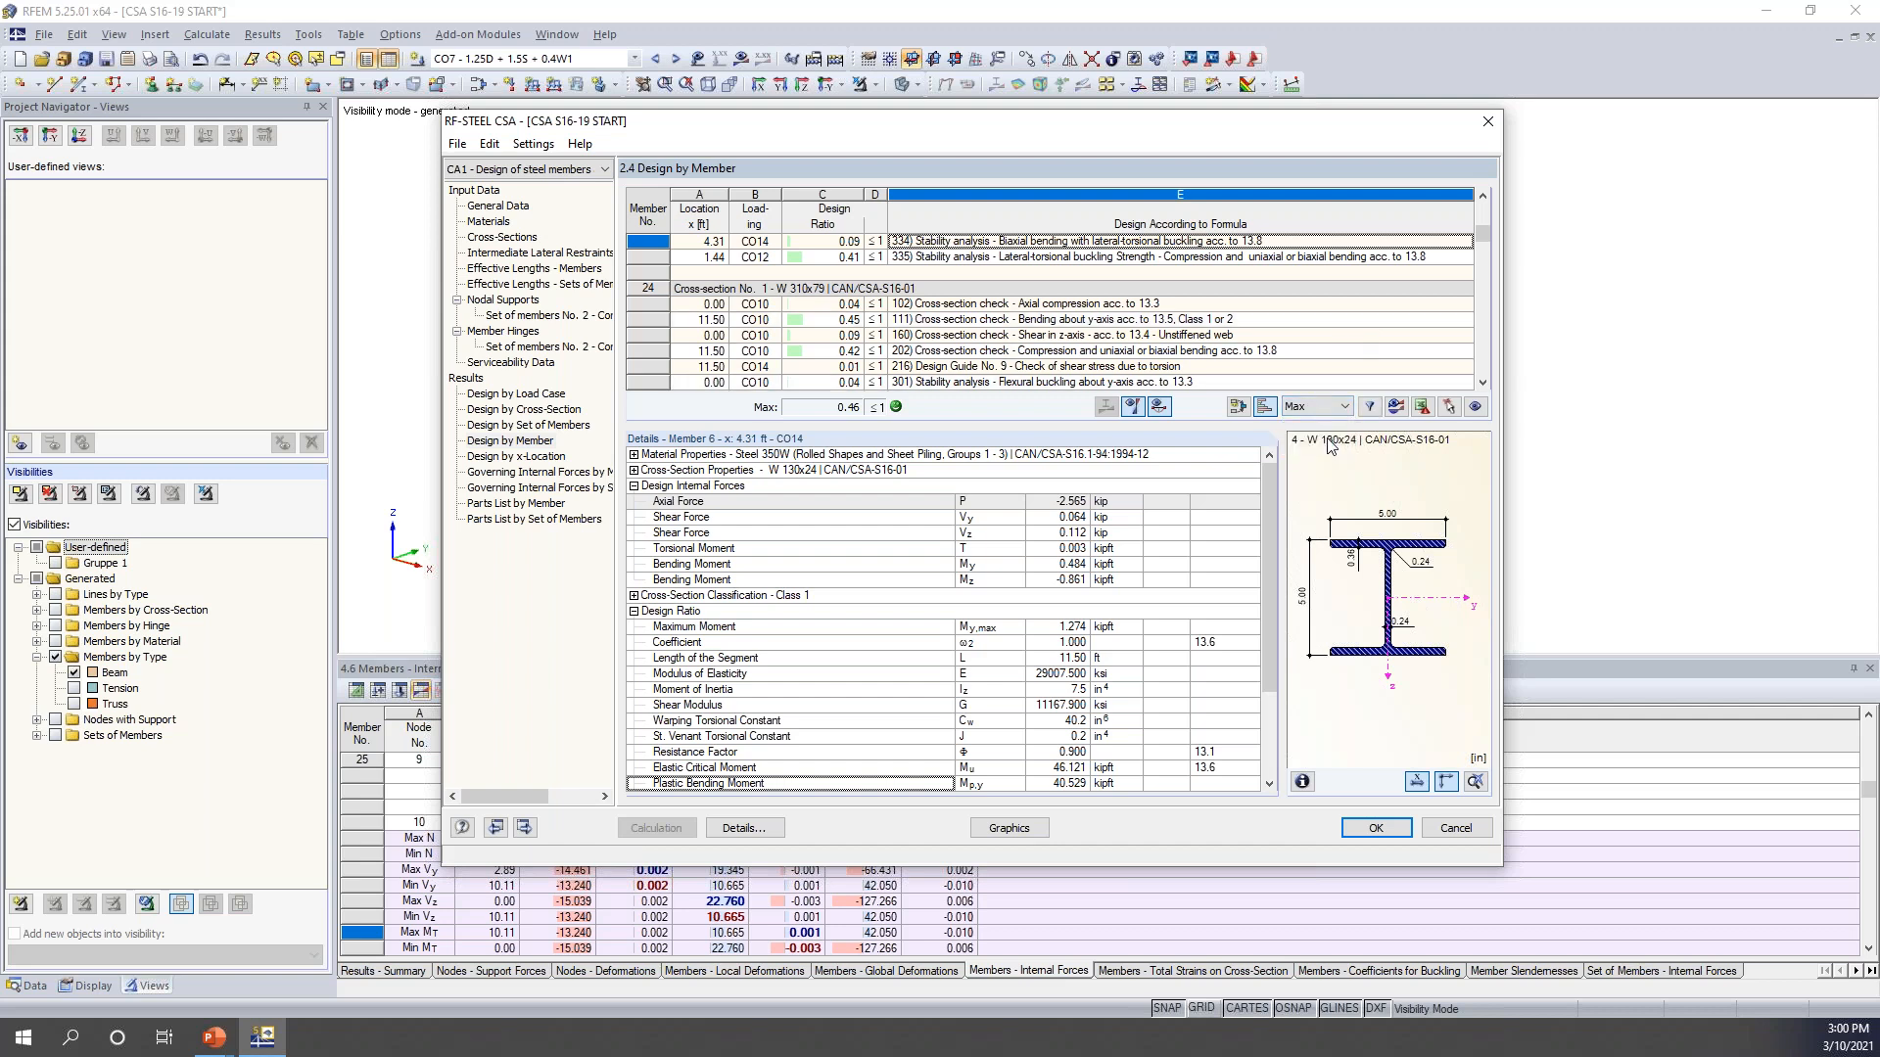
left_click(1368, 407)
left_click(1120, 292)
left_click(1116, 335)
left_click(1114, 382)
scroll(1137, 327, "down", 4)
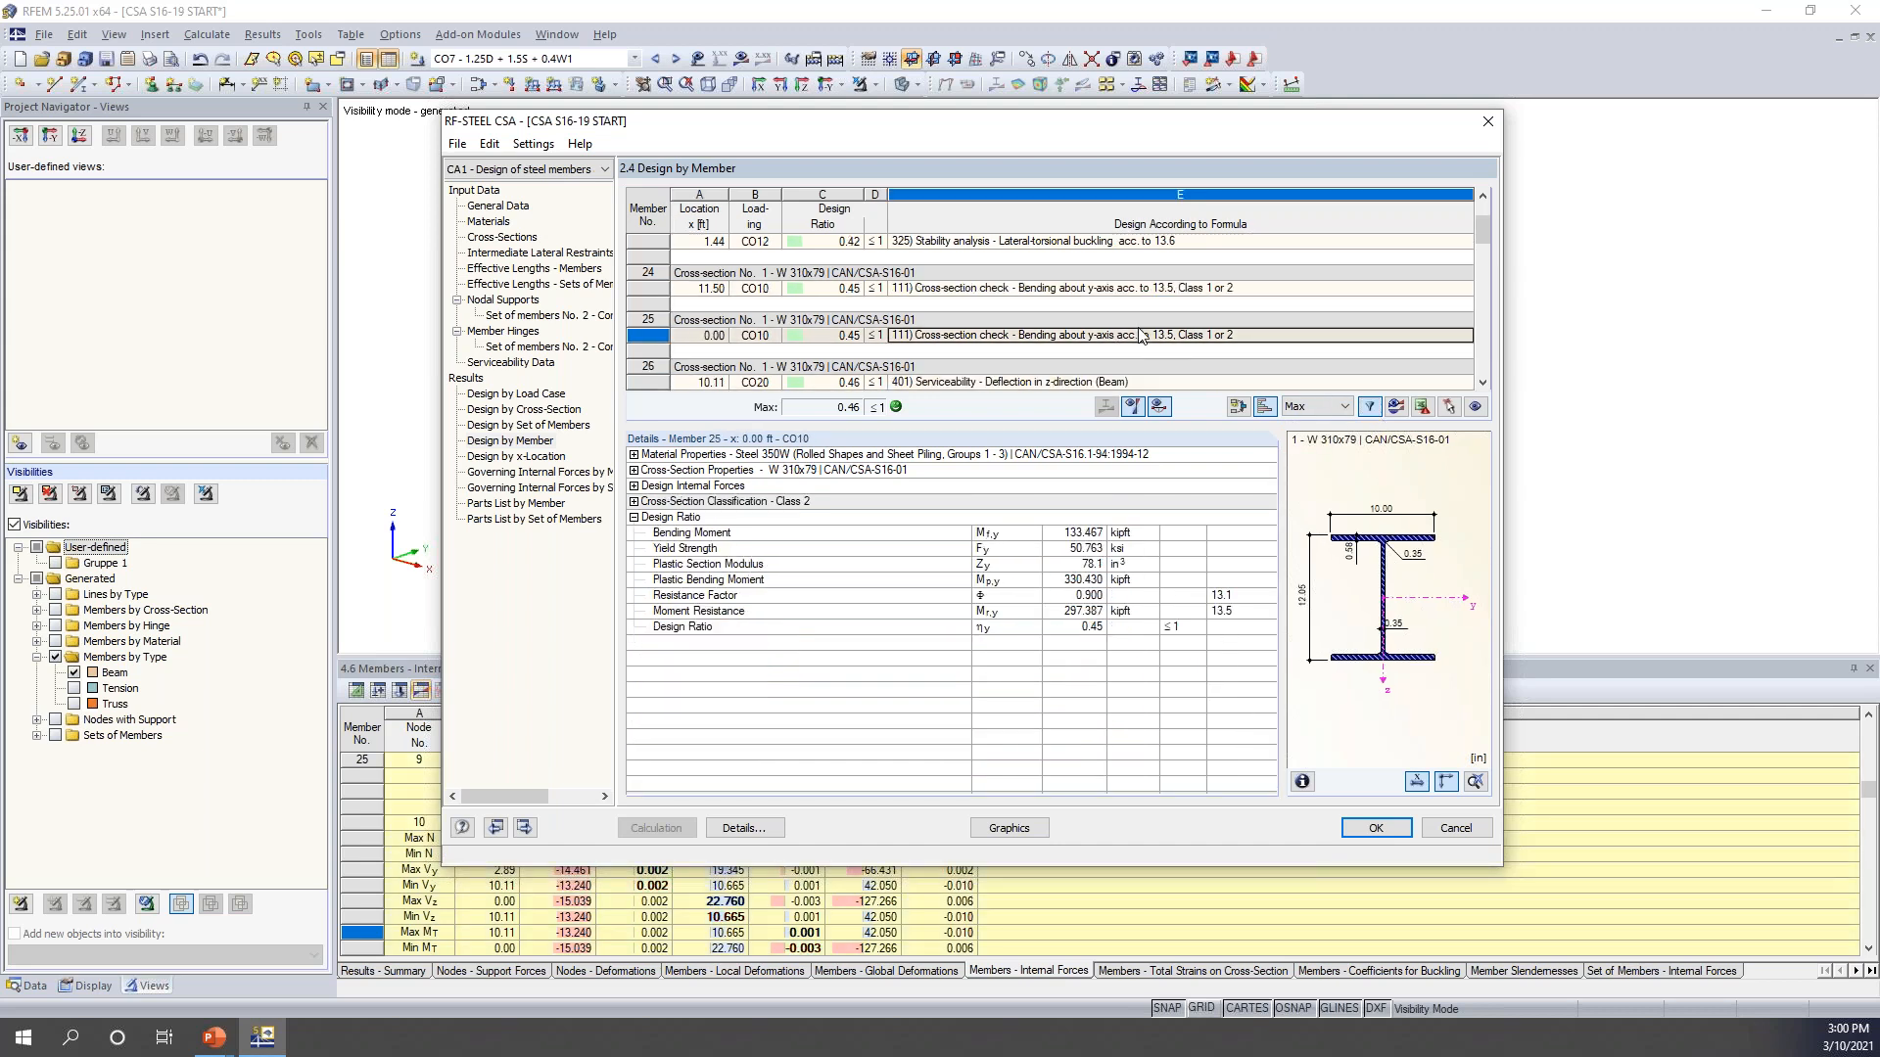
scroll(1138, 335, "up", 4)
left_click(1137, 335)
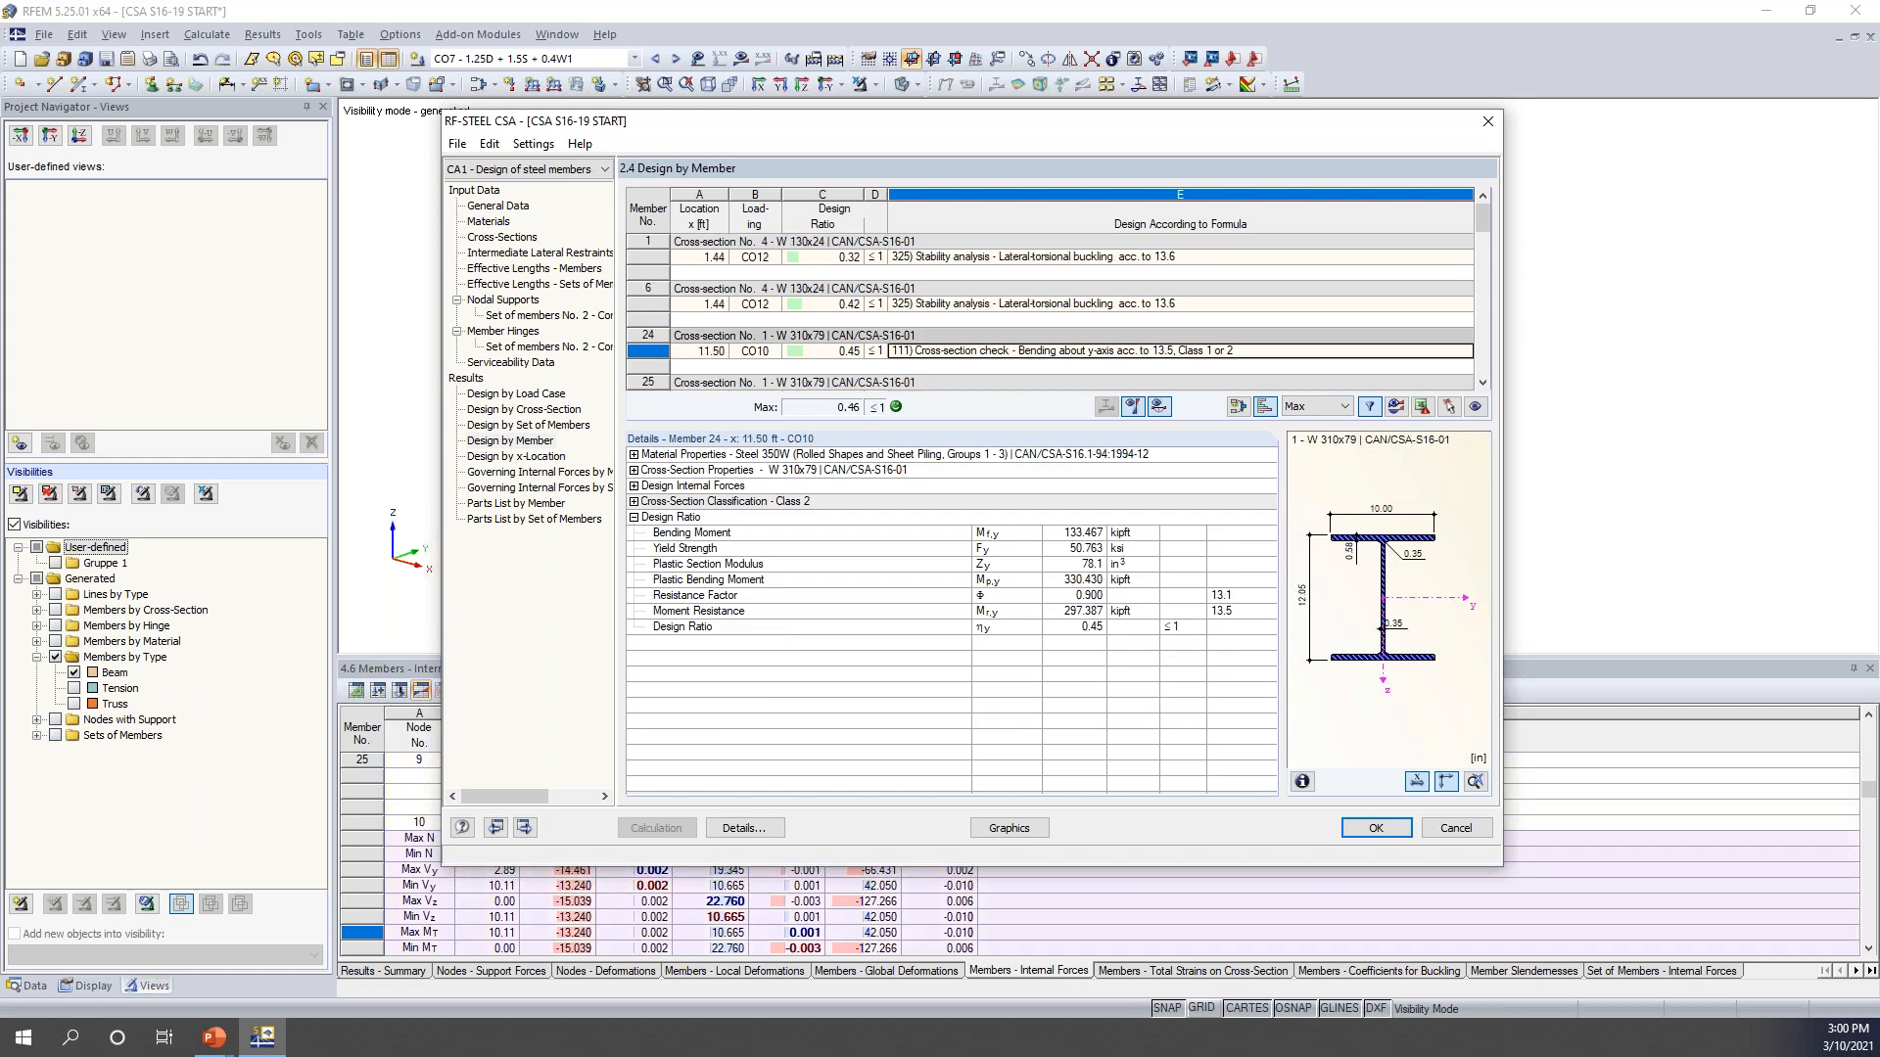
- Set the result filter back to > 1,0 with all checks listed, and view member 1's shear check in the z-axis
left_click(1324, 413)
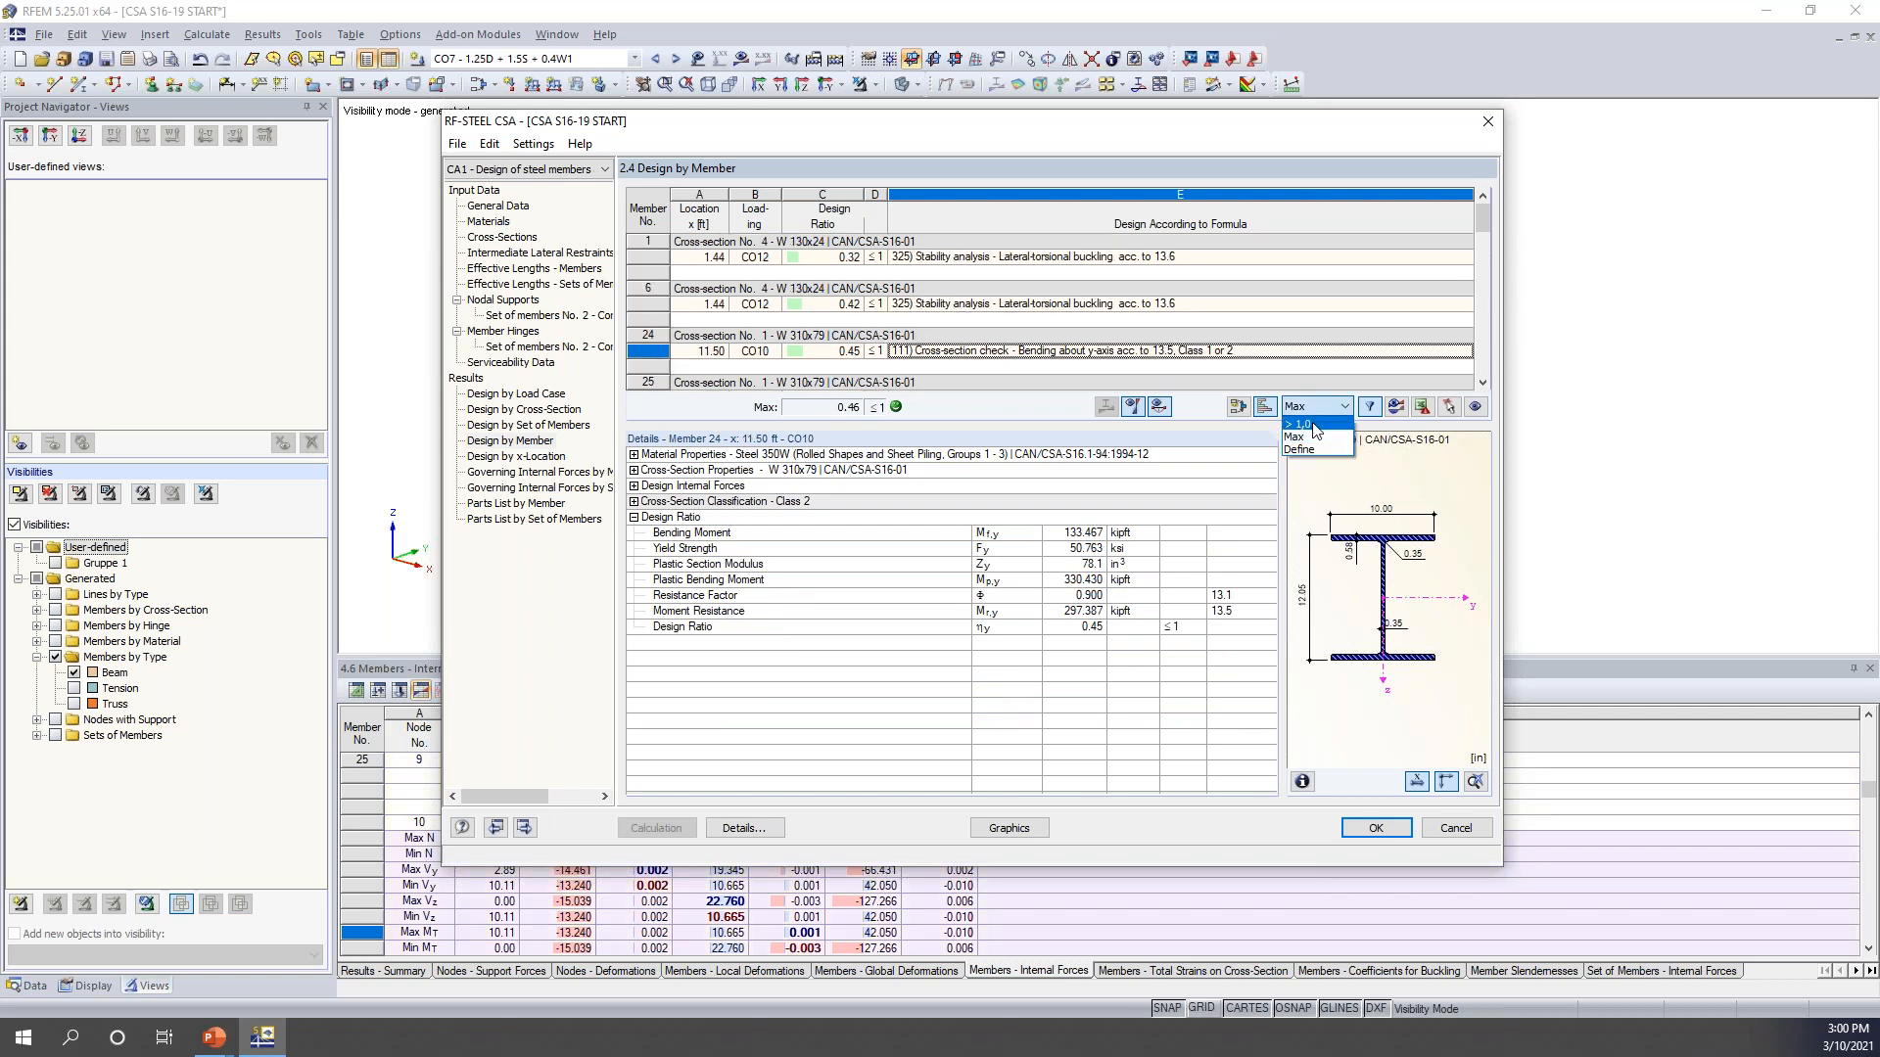
left_click(1316, 431)
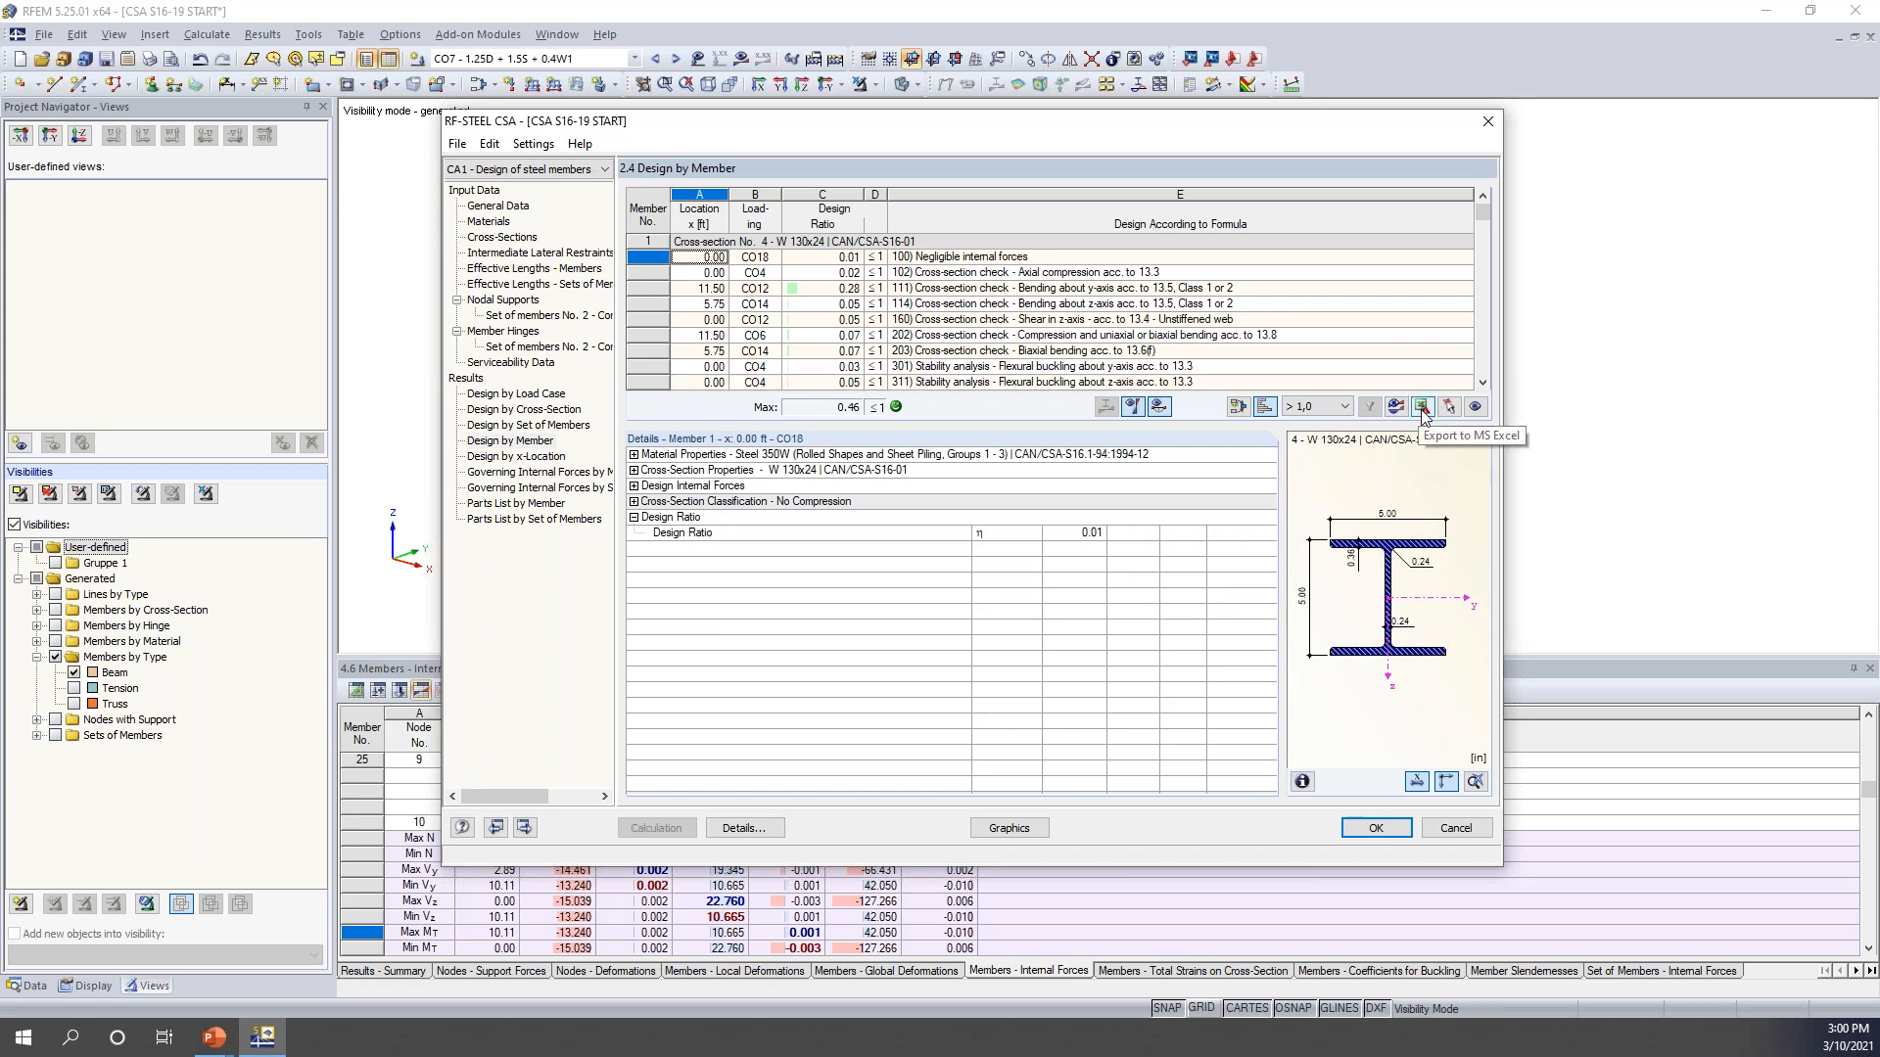
left_click(1224, 319)
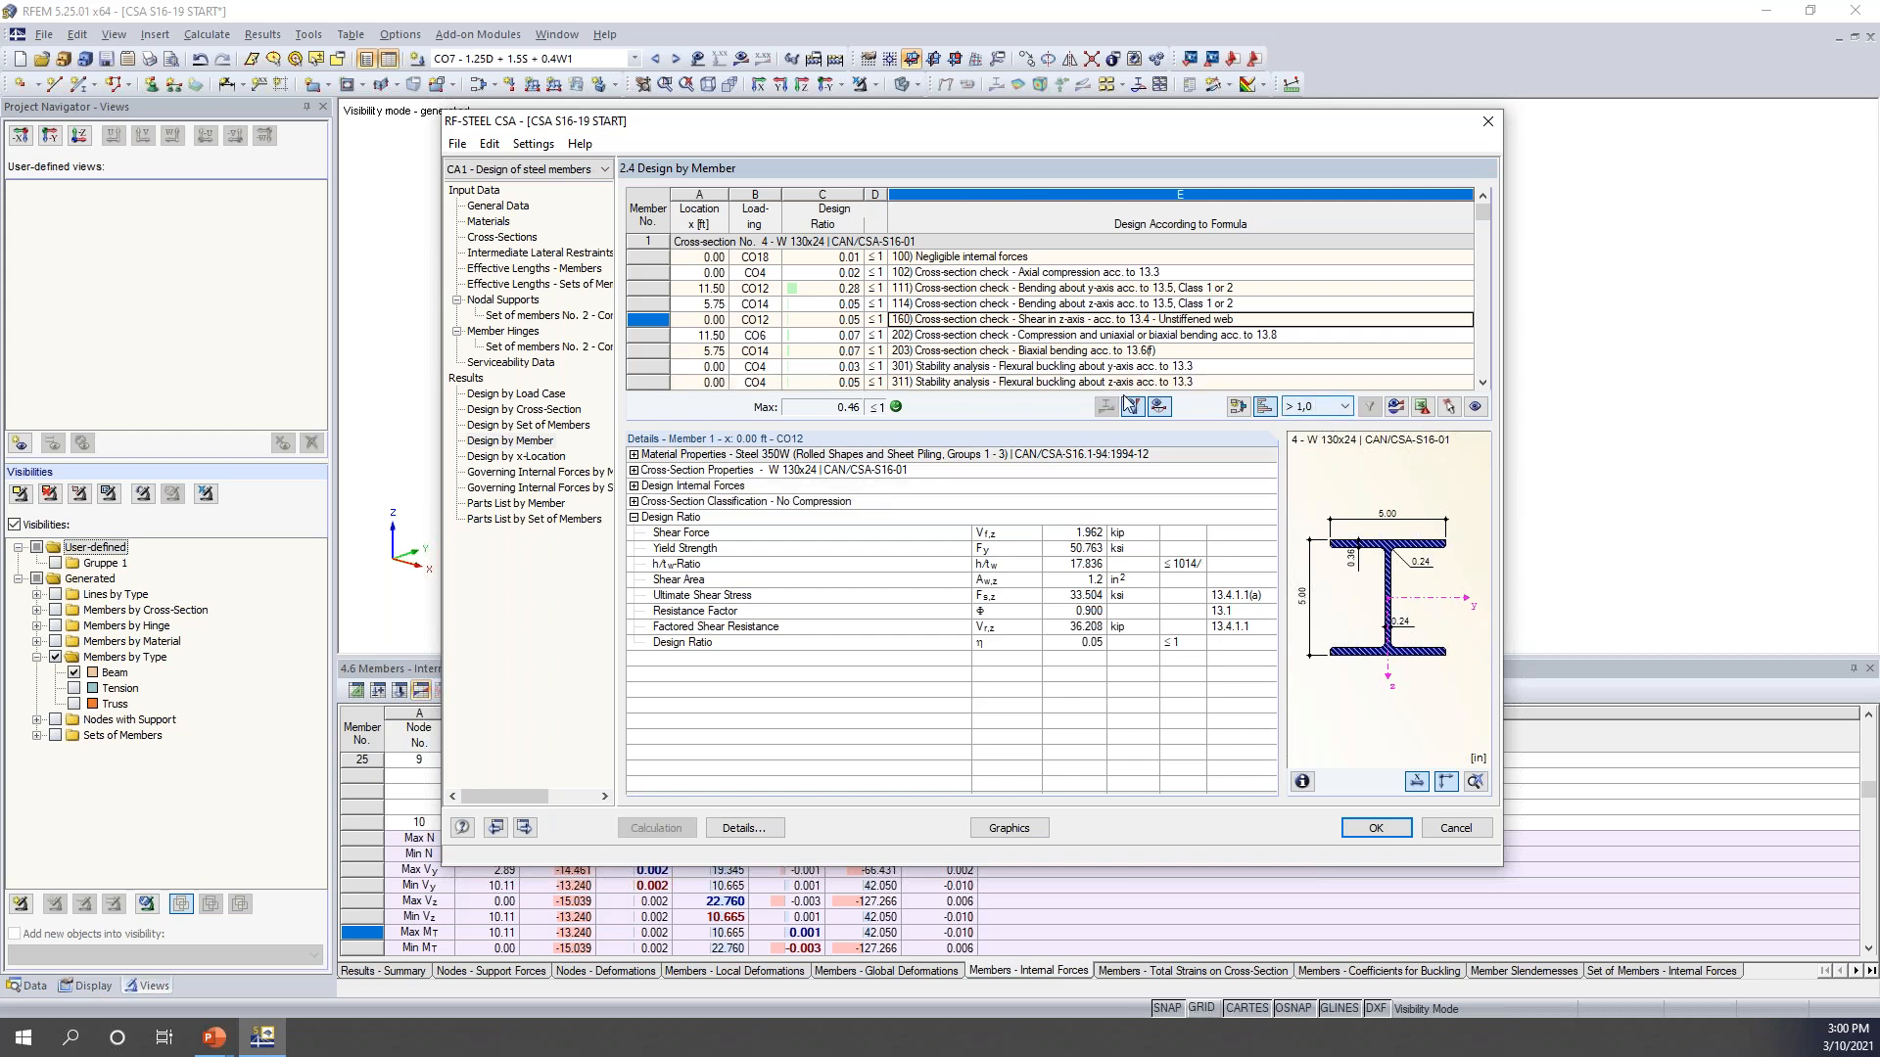
- Open the design results by set of members and review the details of set No. 2's stability check 350 down to the design ratio
left_click(554, 425)
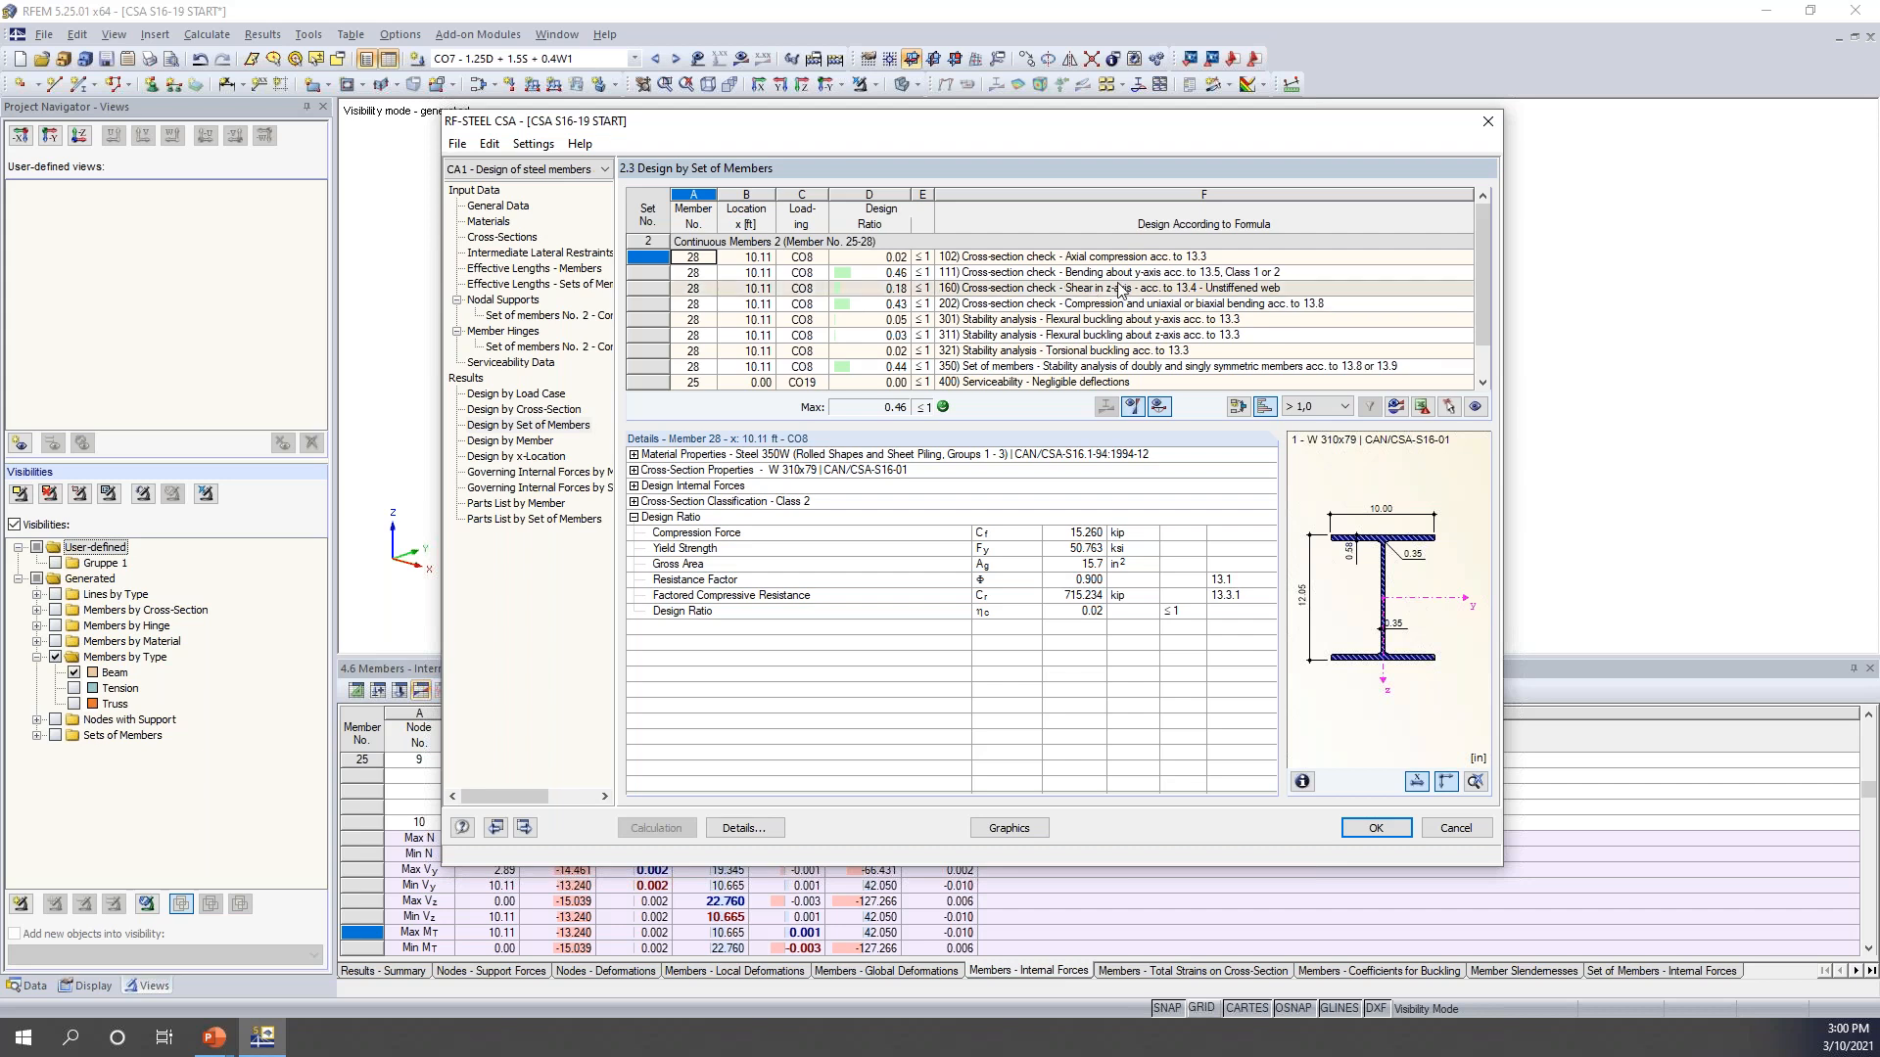
left_click(1086, 367)
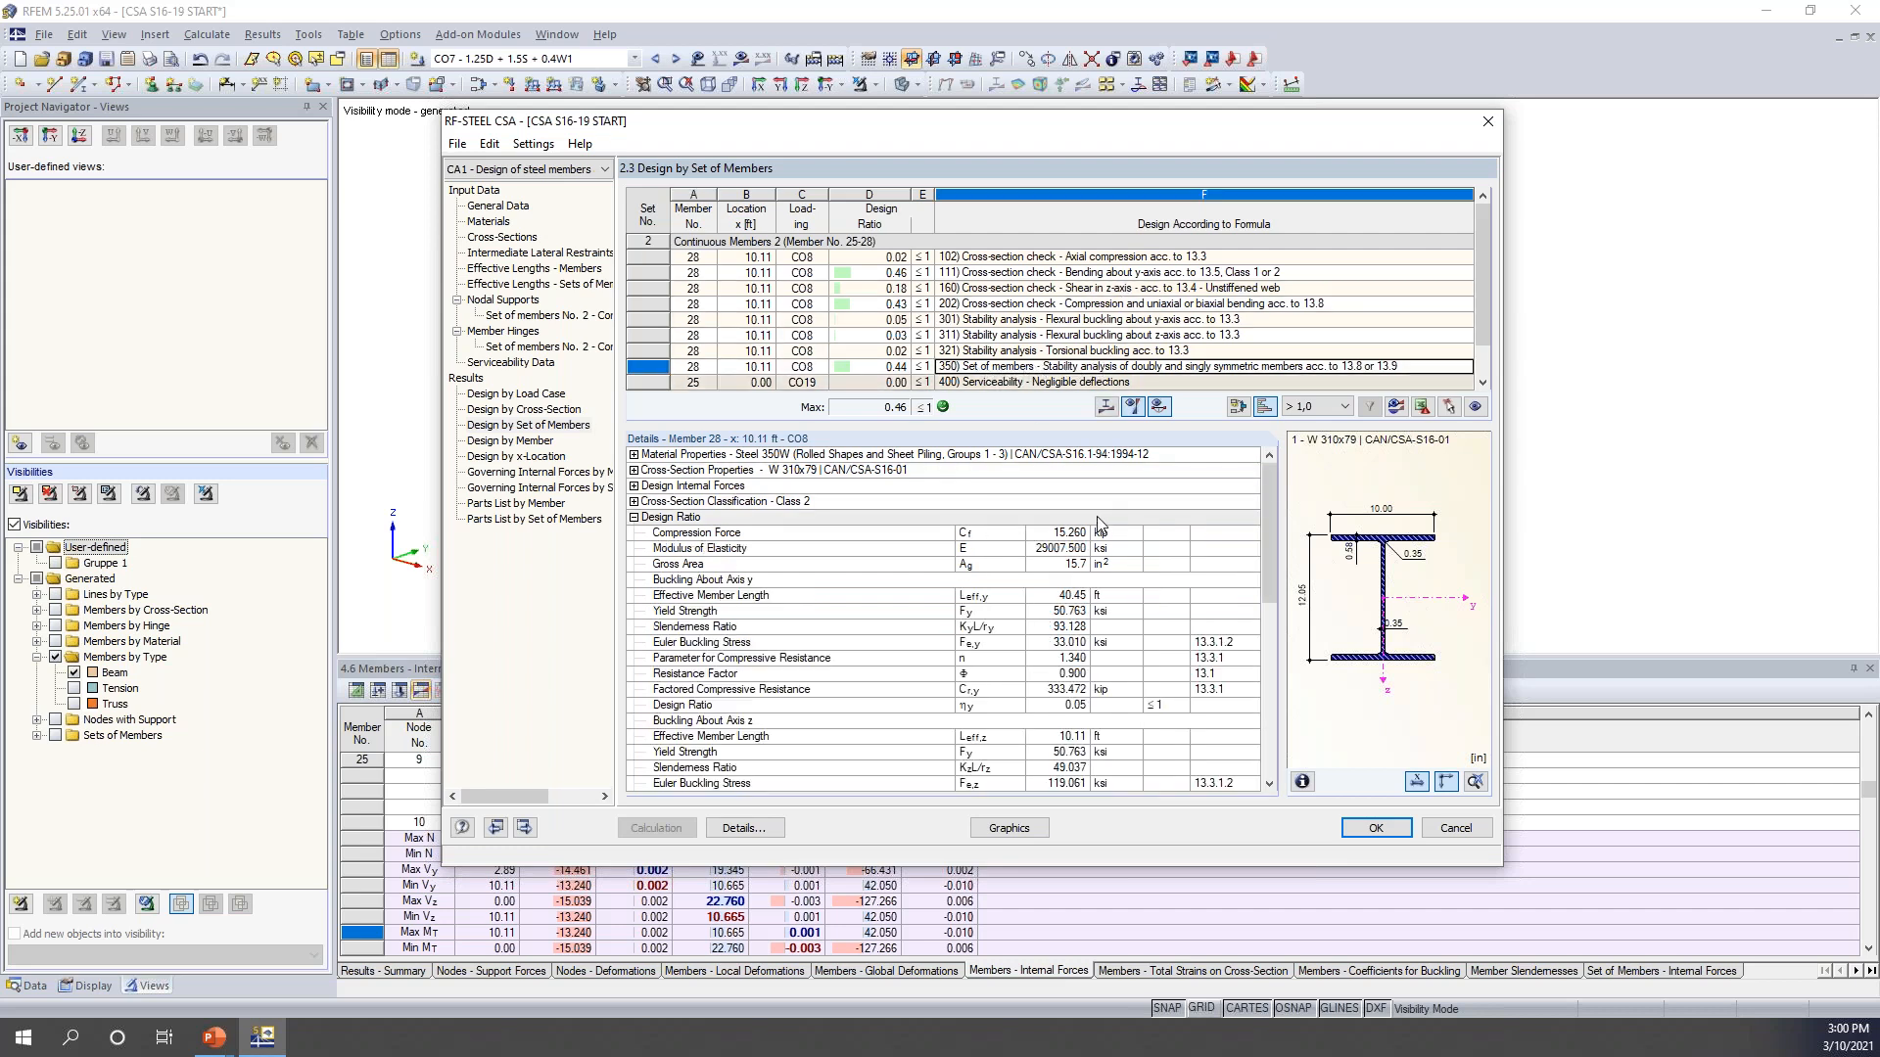
scroll(950, 617, "down", 5)
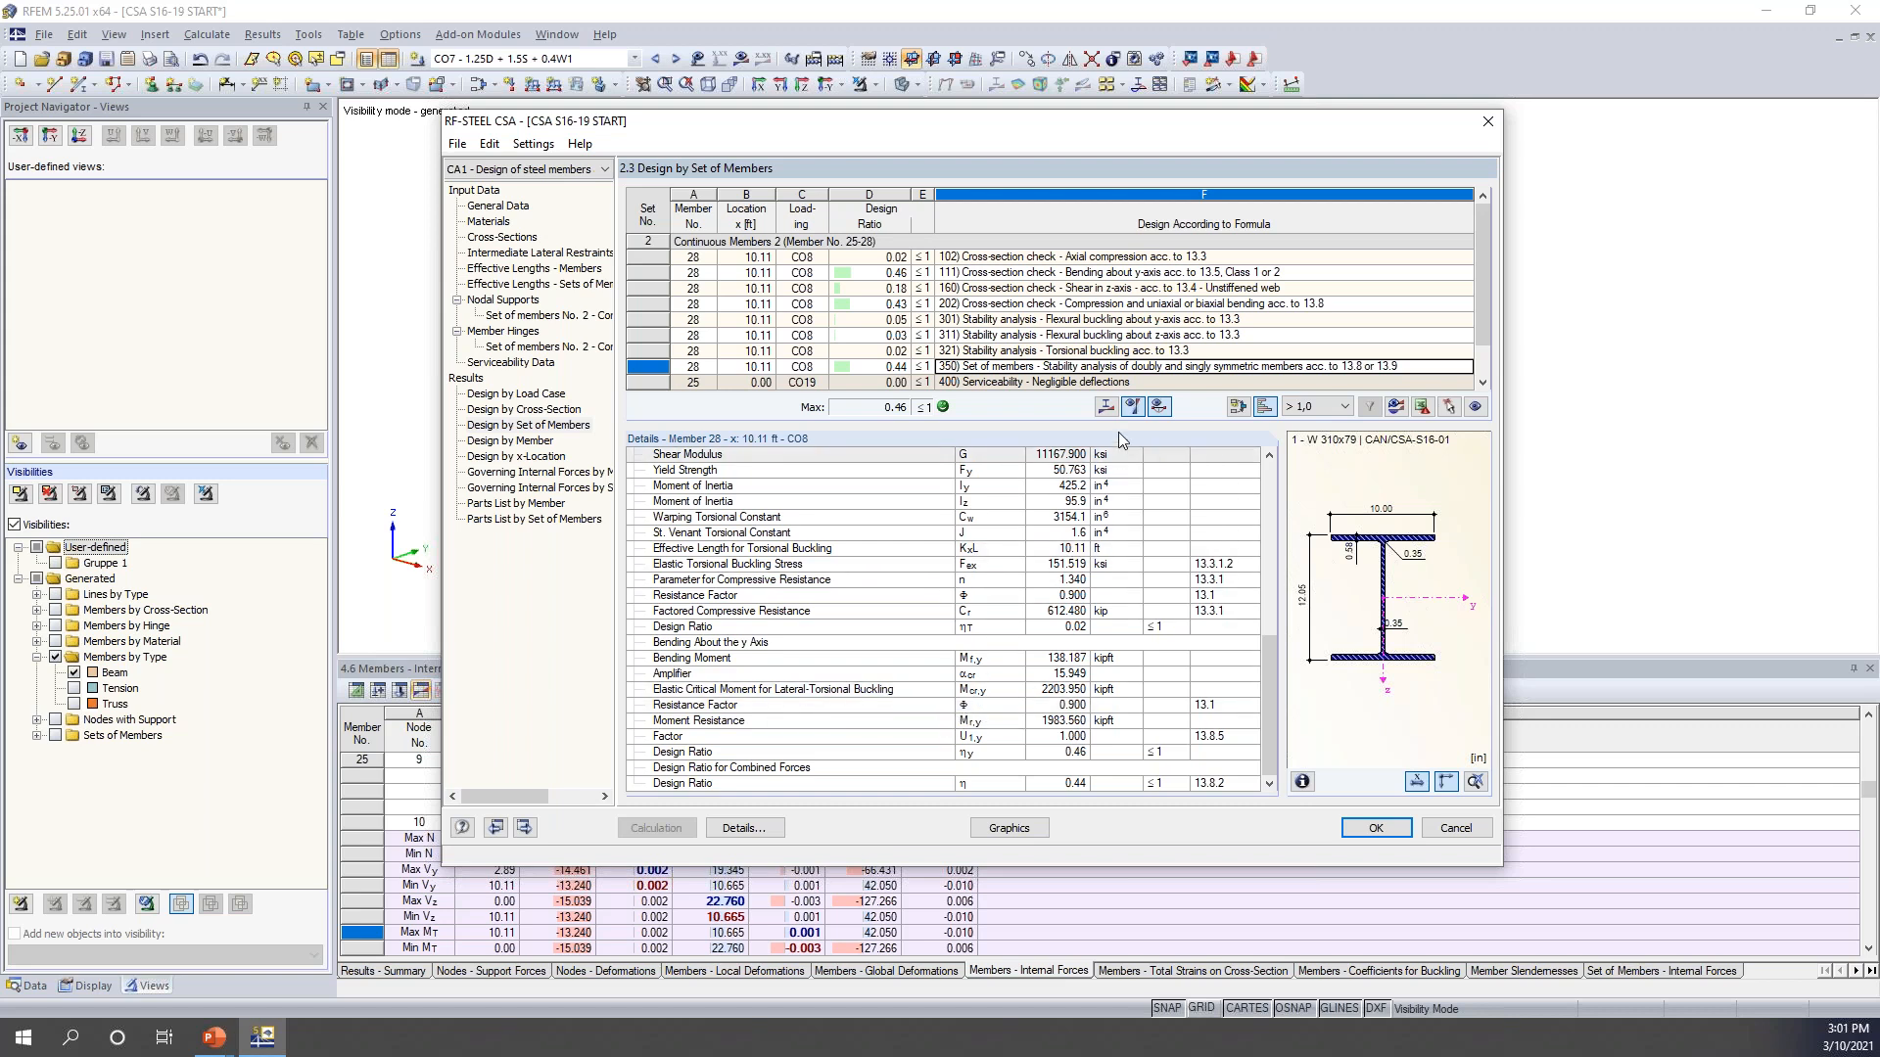
- View the buckling mode shape of set No. 2 at a display factor of 0.50, inspect it up close, and close the view
left_click(1106, 407)
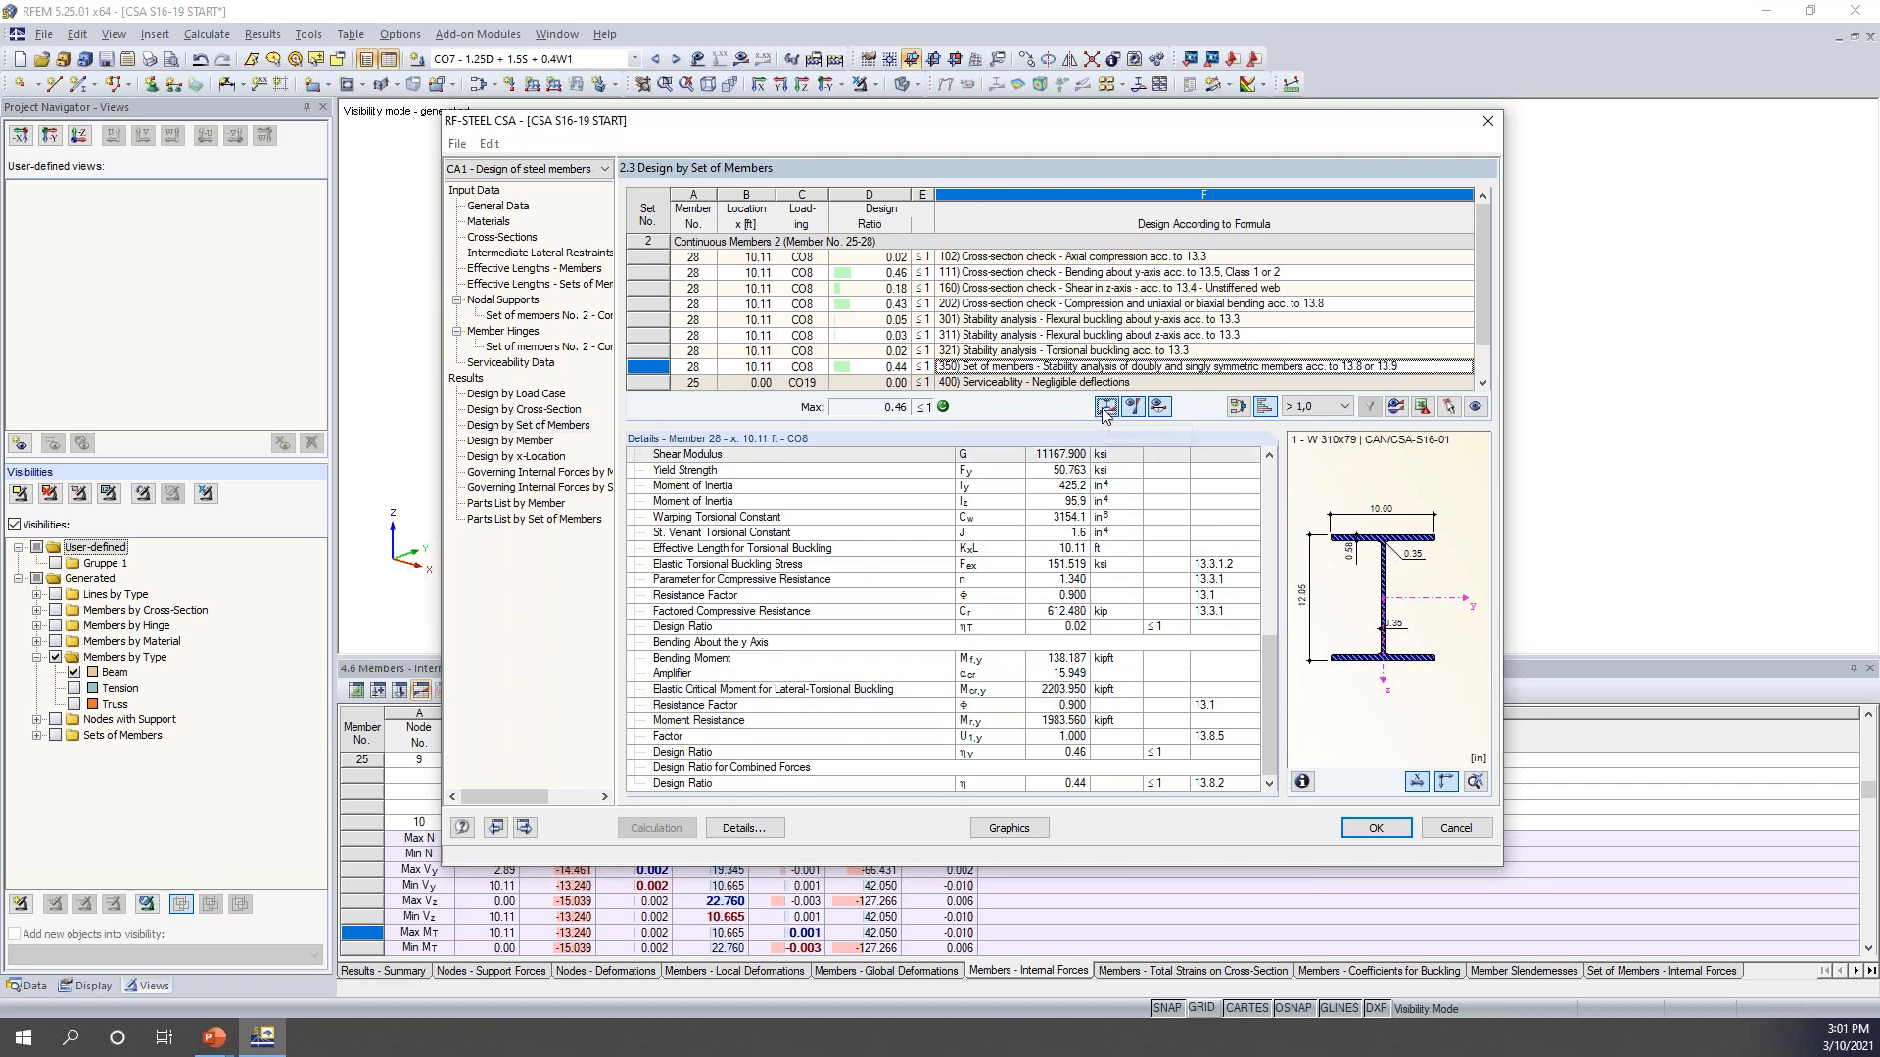
middle_click_drag(977, 491, 795, 577, "ctrl")
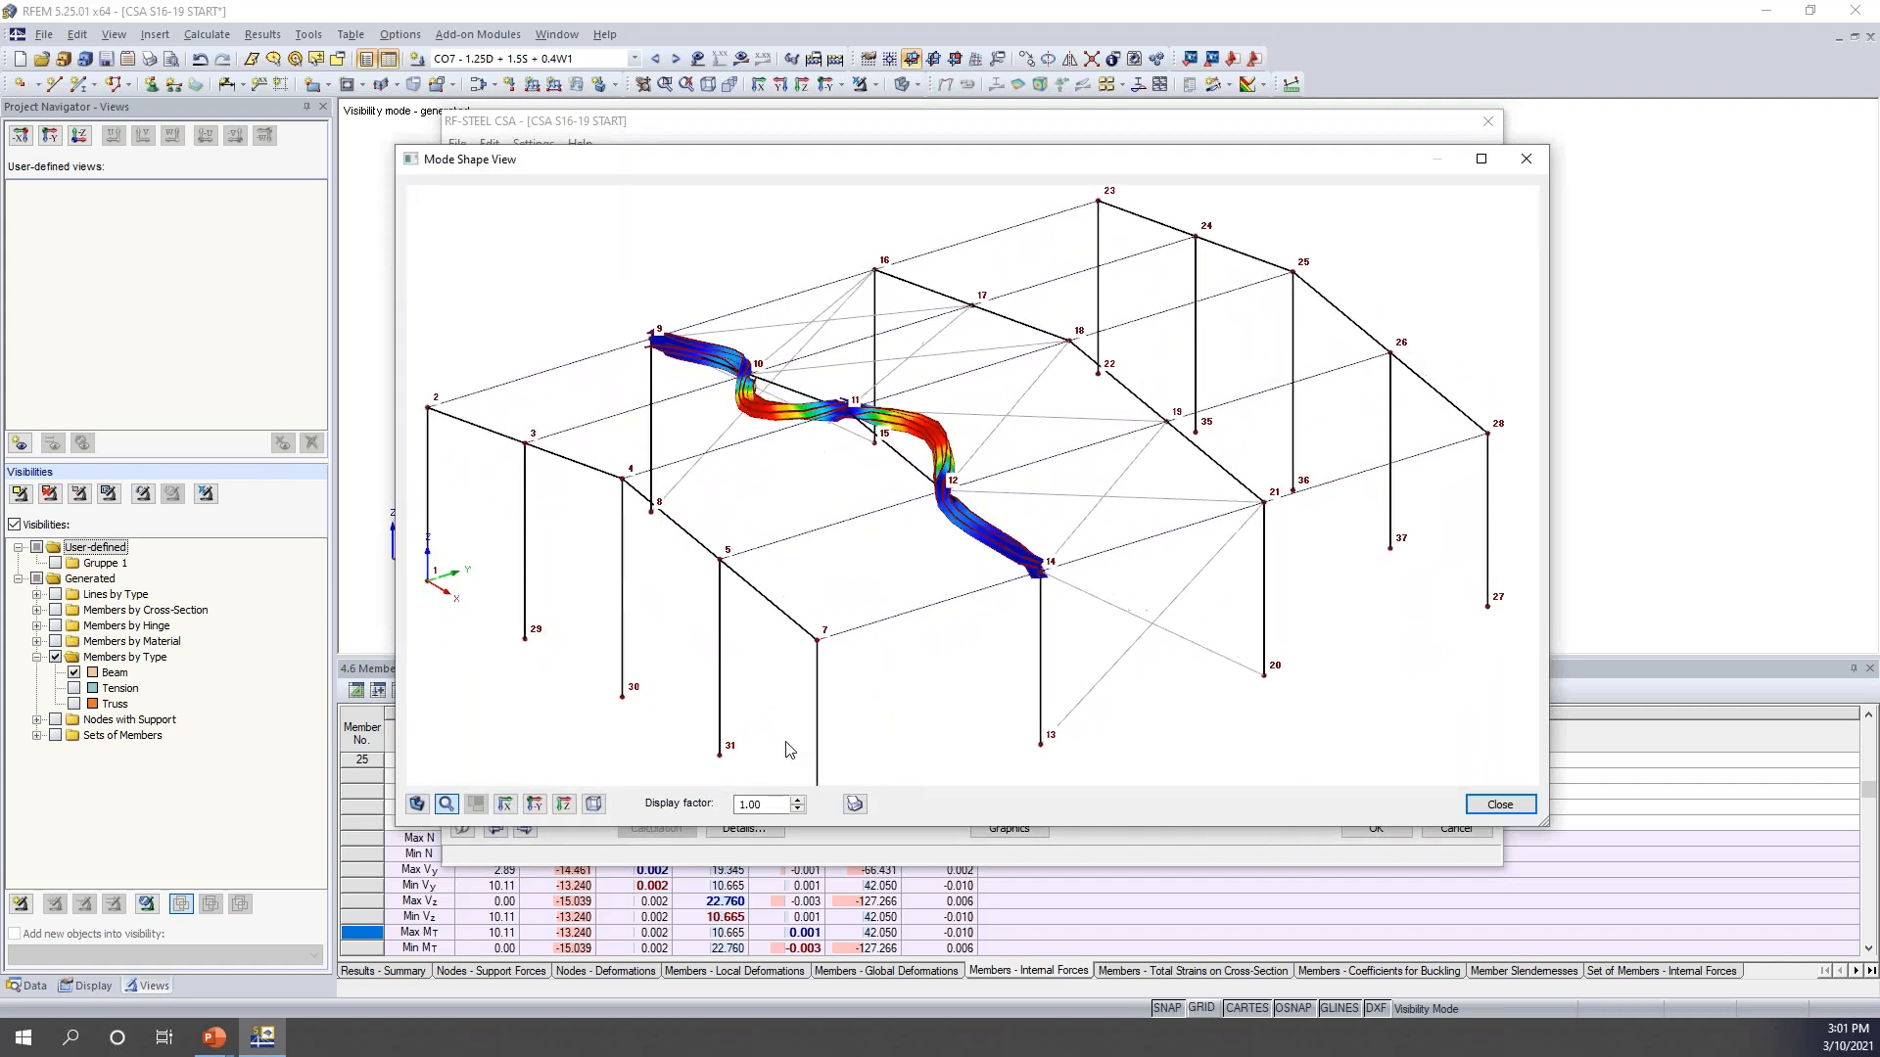
left_click(798, 810)
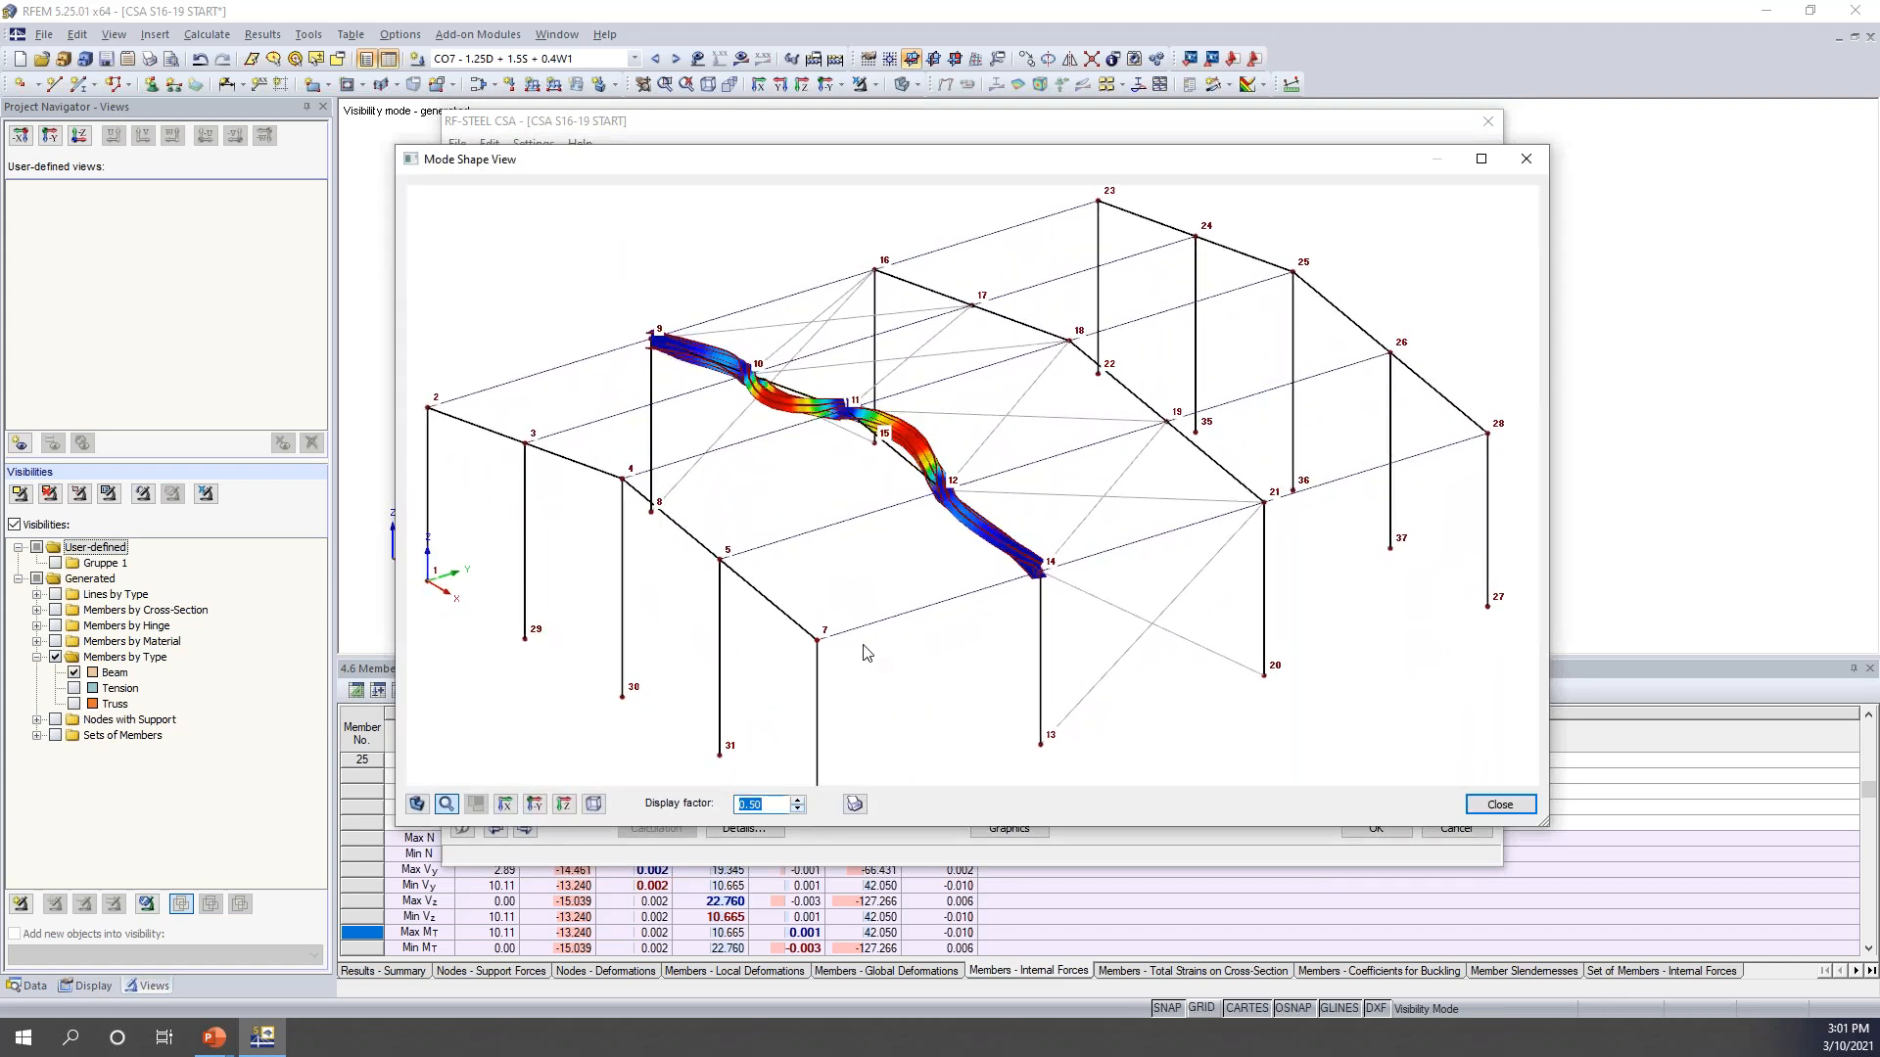
scroll(875, 428, "up", 2)
scroll(874, 428, "up", 3)
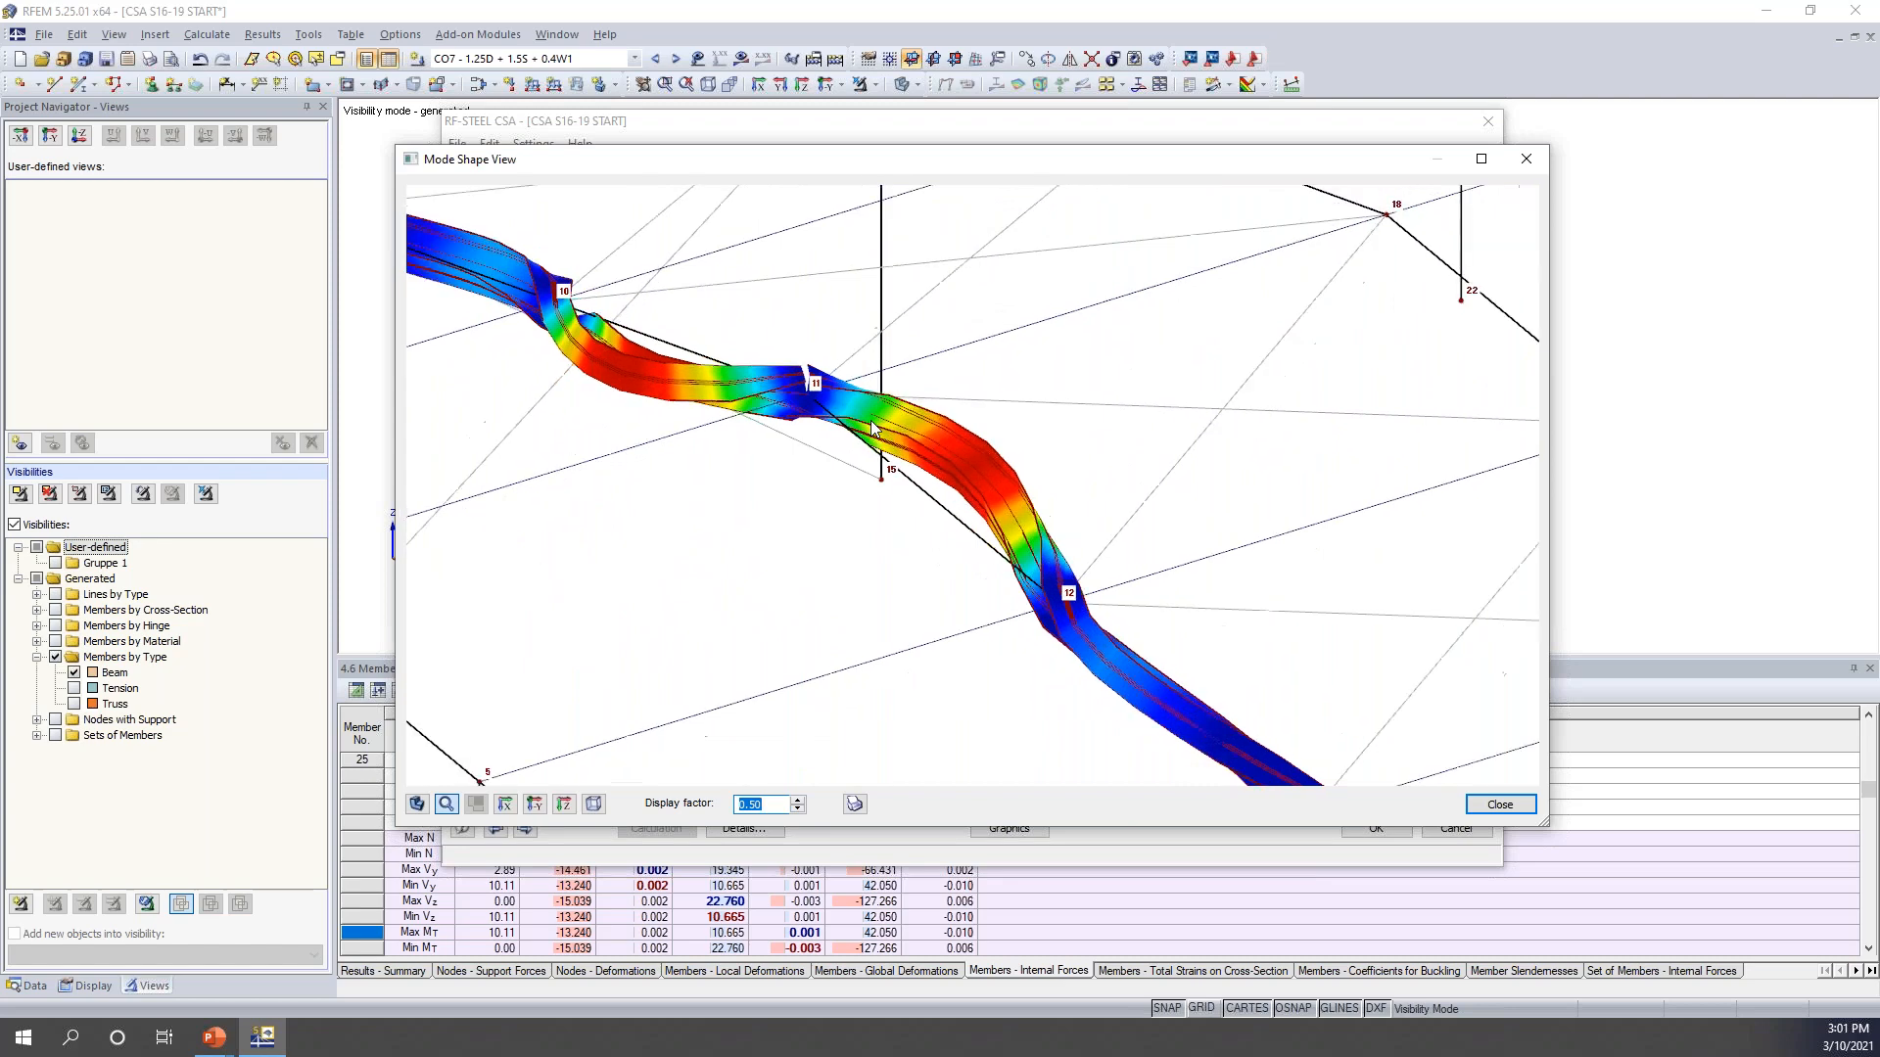
scroll(886, 504, "down", 2)
middle_click_drag(723, 517, 818, 538, "ctrl")
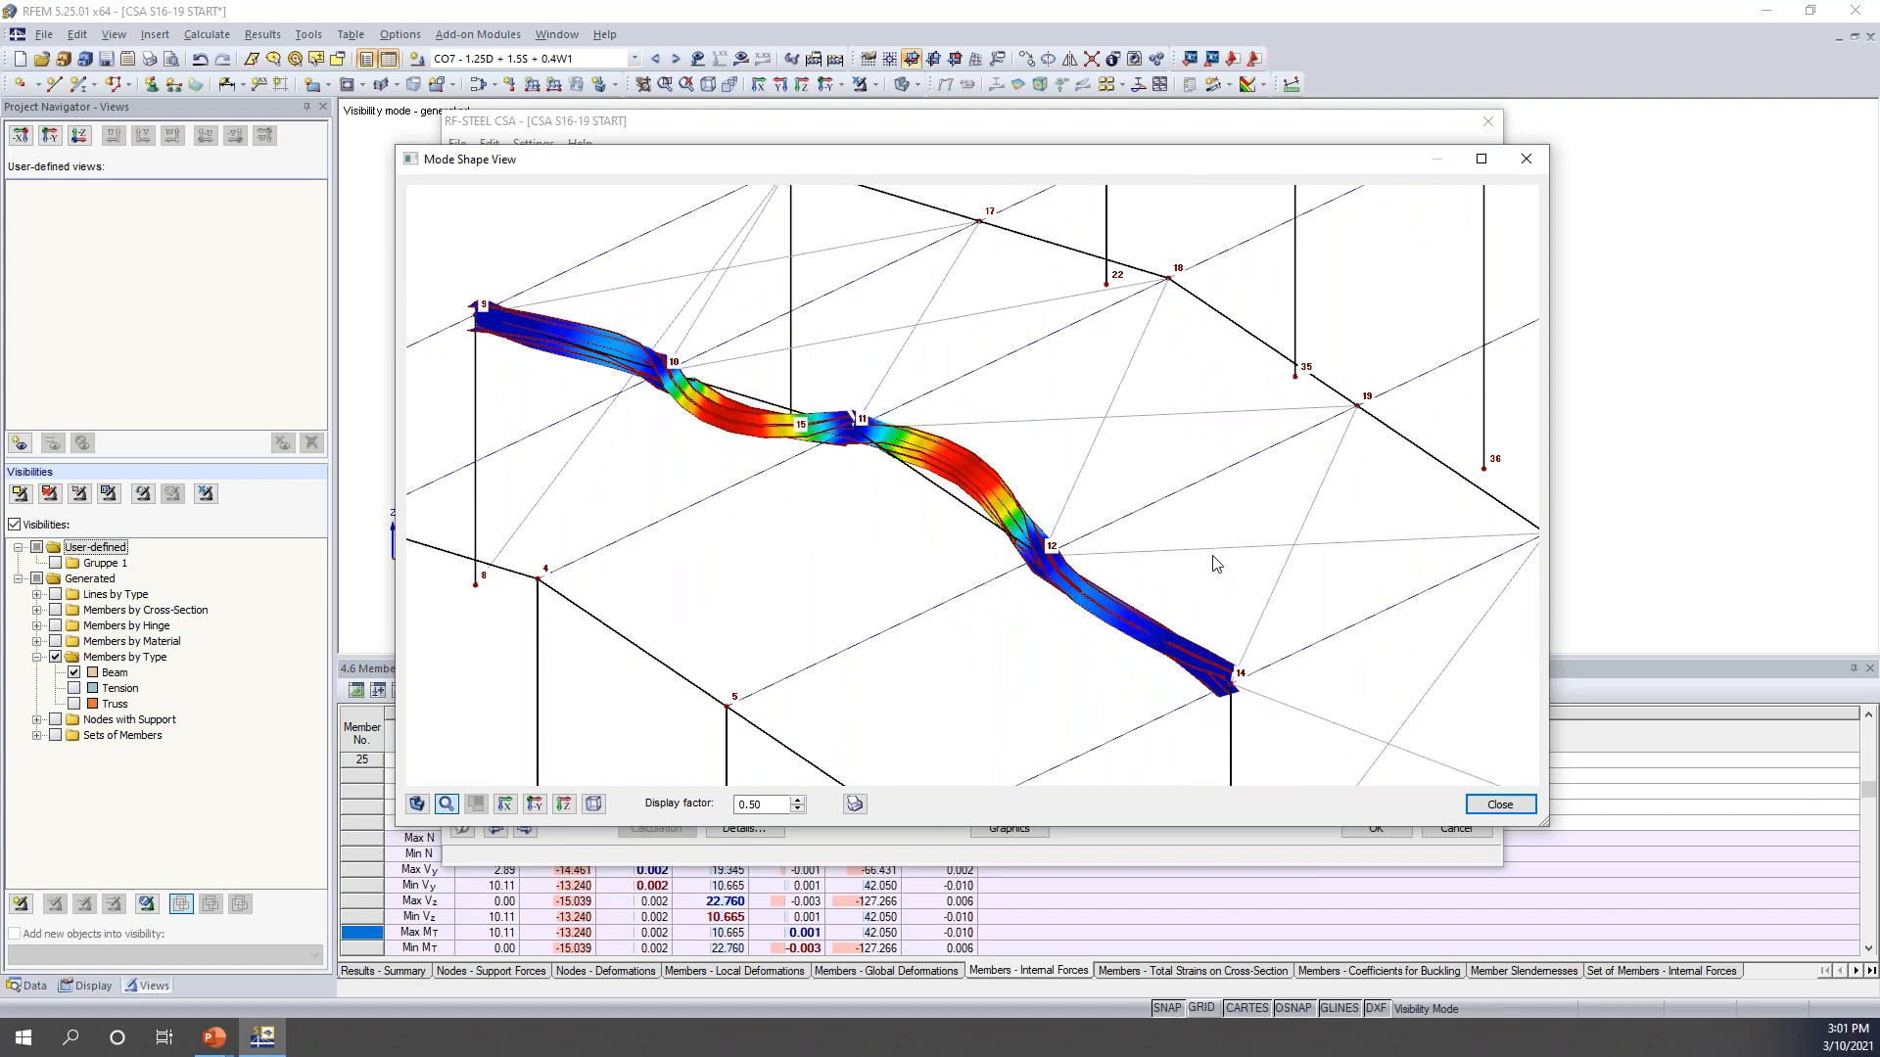
left_click(1500, 804)
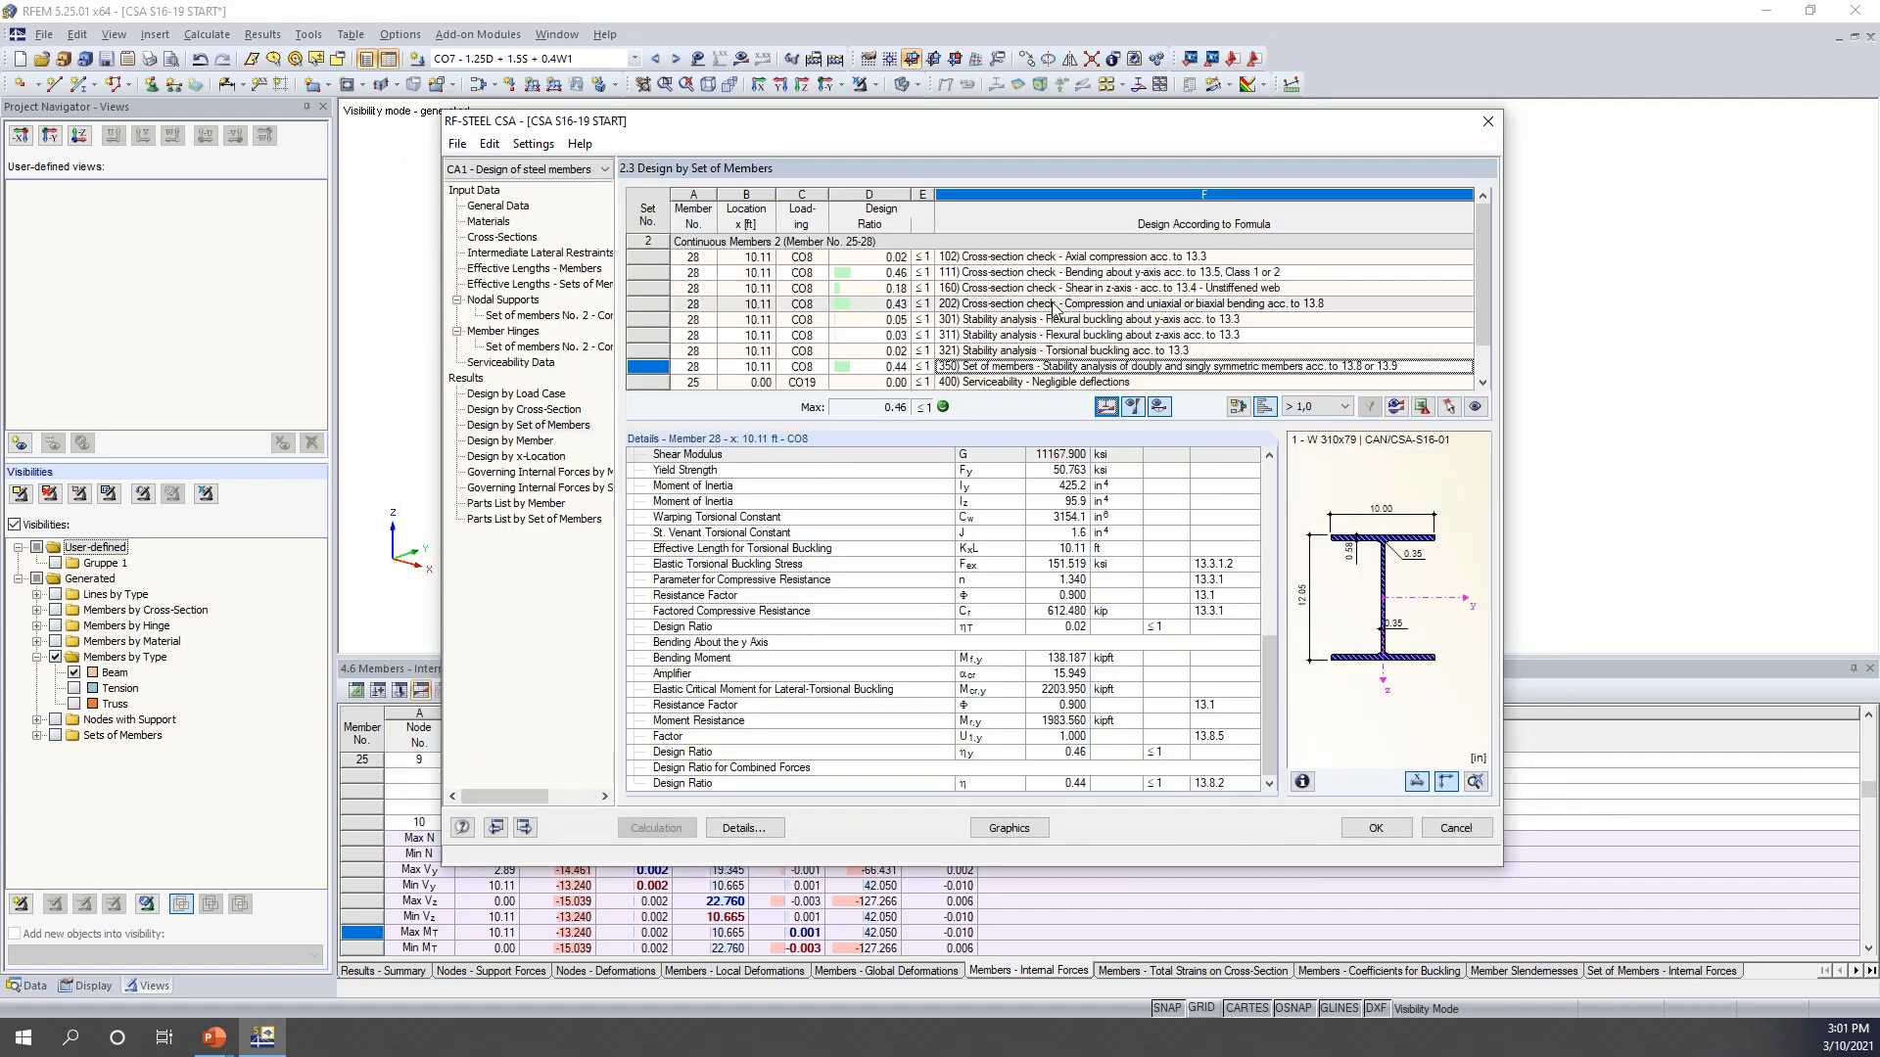
- Examine serviceability check 401 for z-direction deflection, expand its deflections, and move the window aside temporarily to see the set in the model
scroll(1013, 364, "down", 1)
left_click(1024, 367)
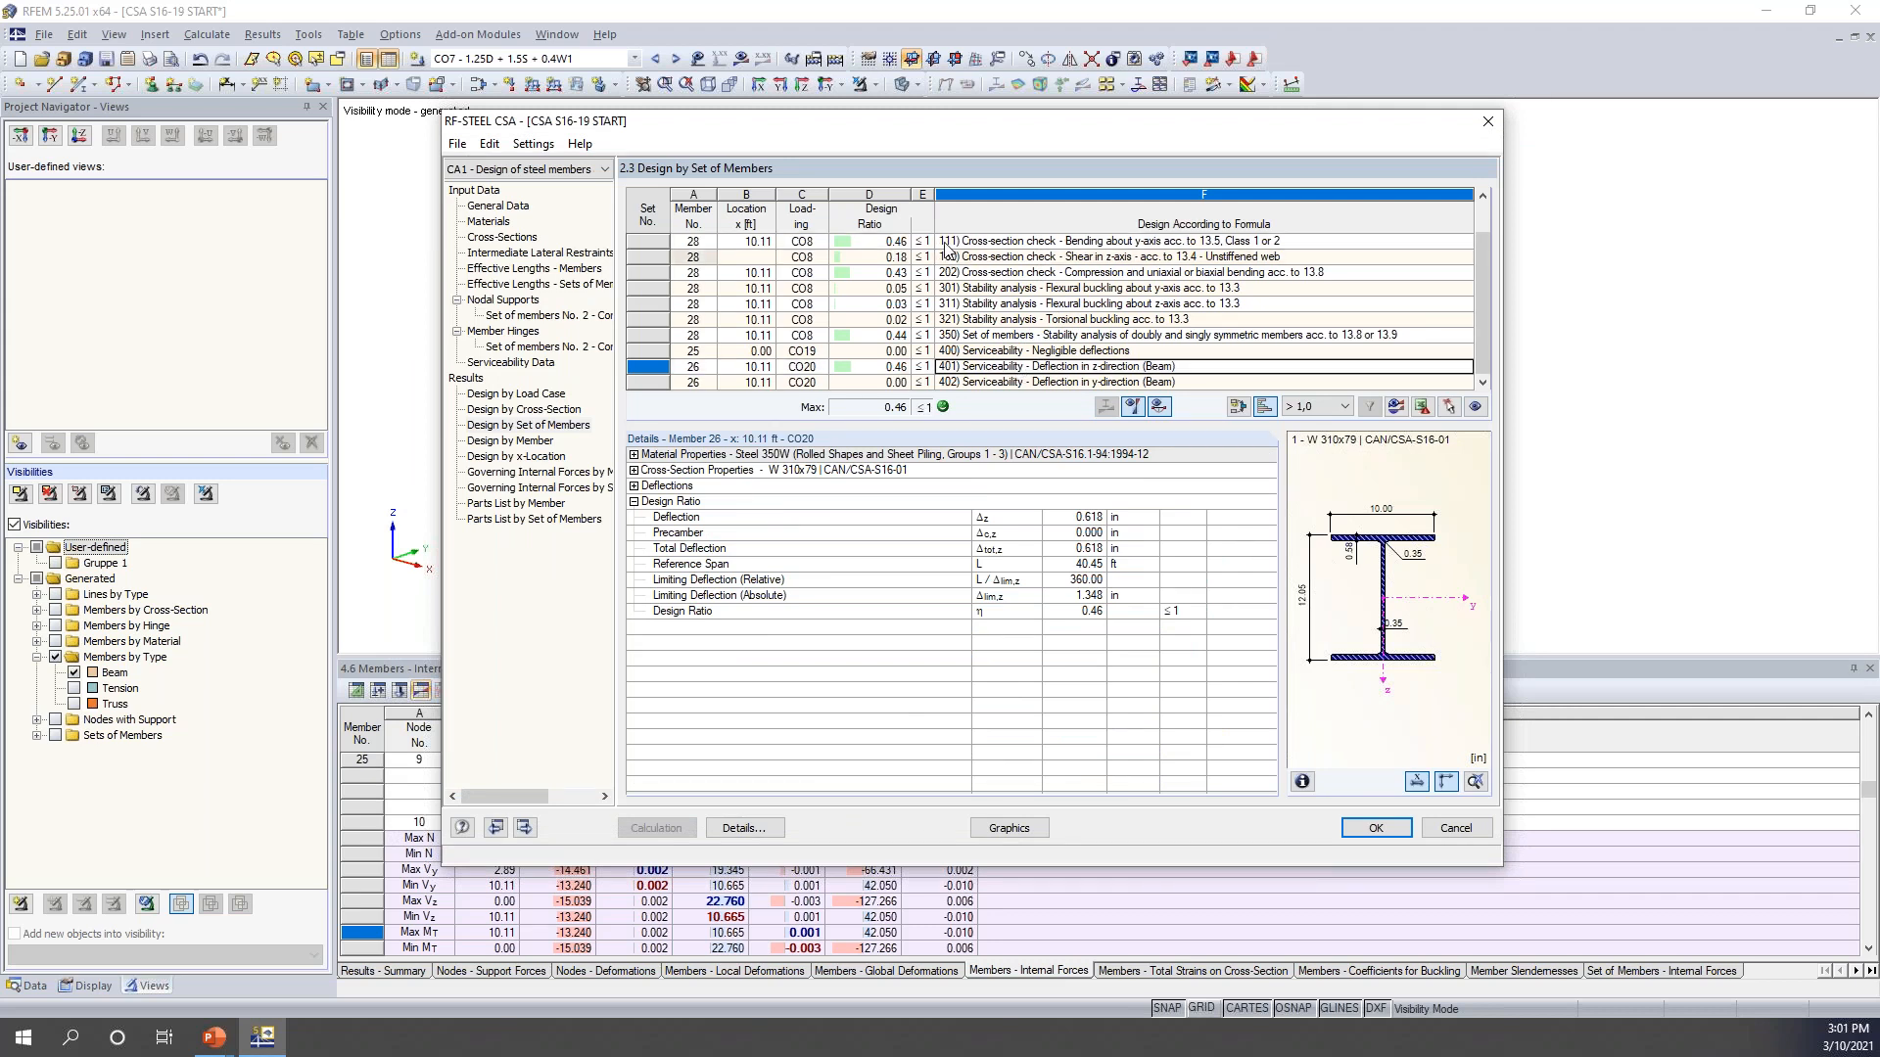
left_click(634, 486)
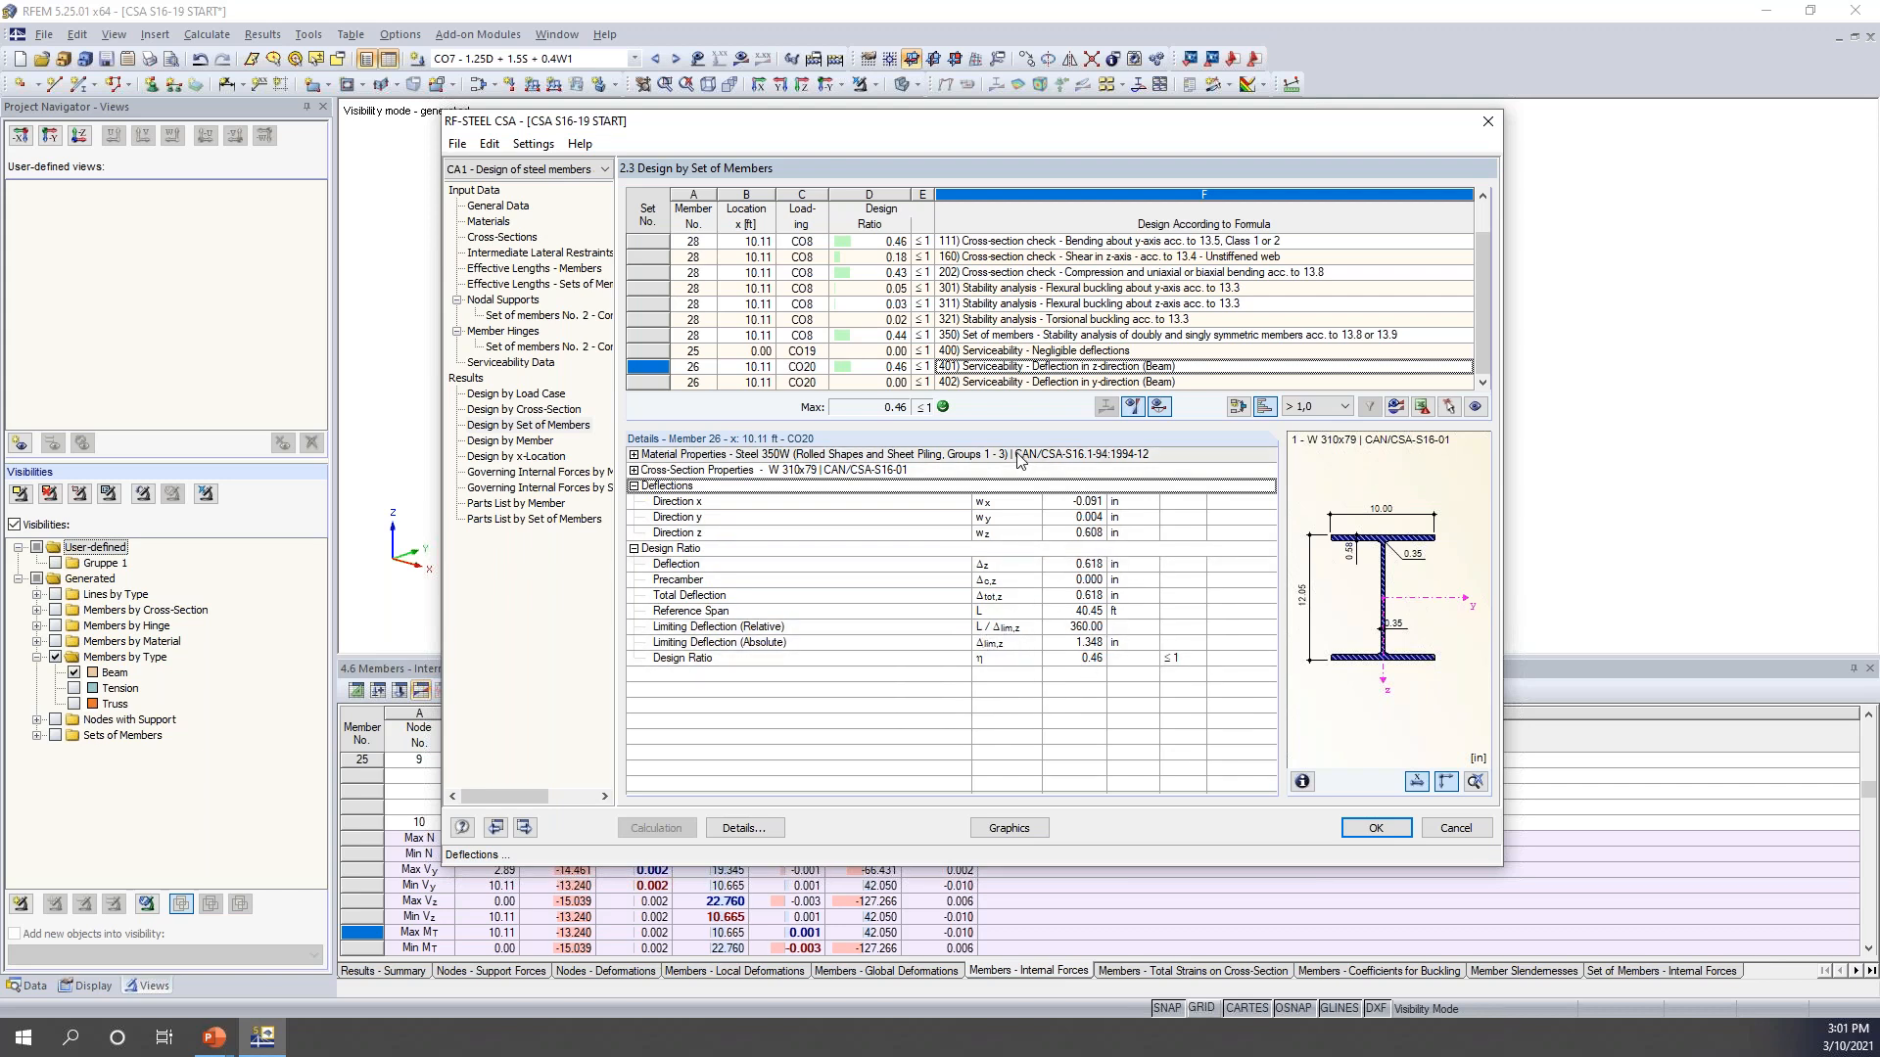
left_click_drag(1114, 143, 1081, 529)
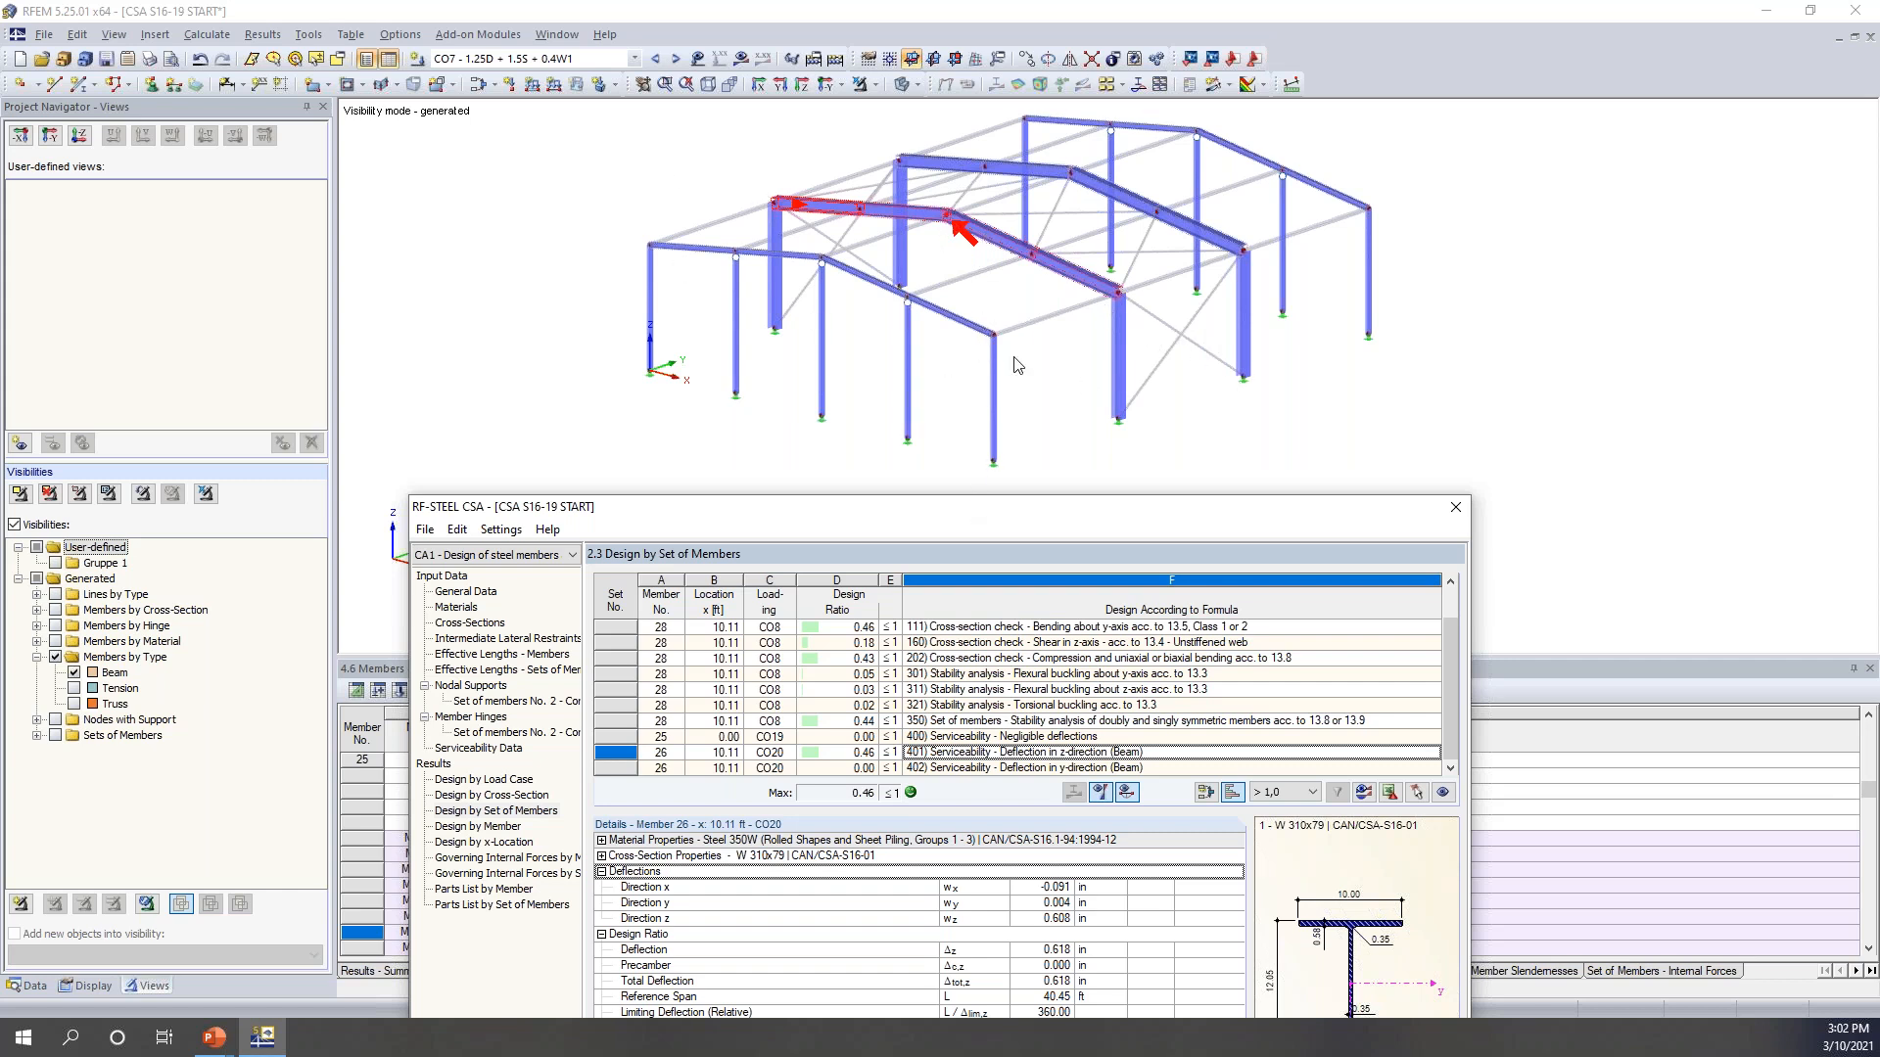
left_click_drag(1110, 507, 1142, 120)
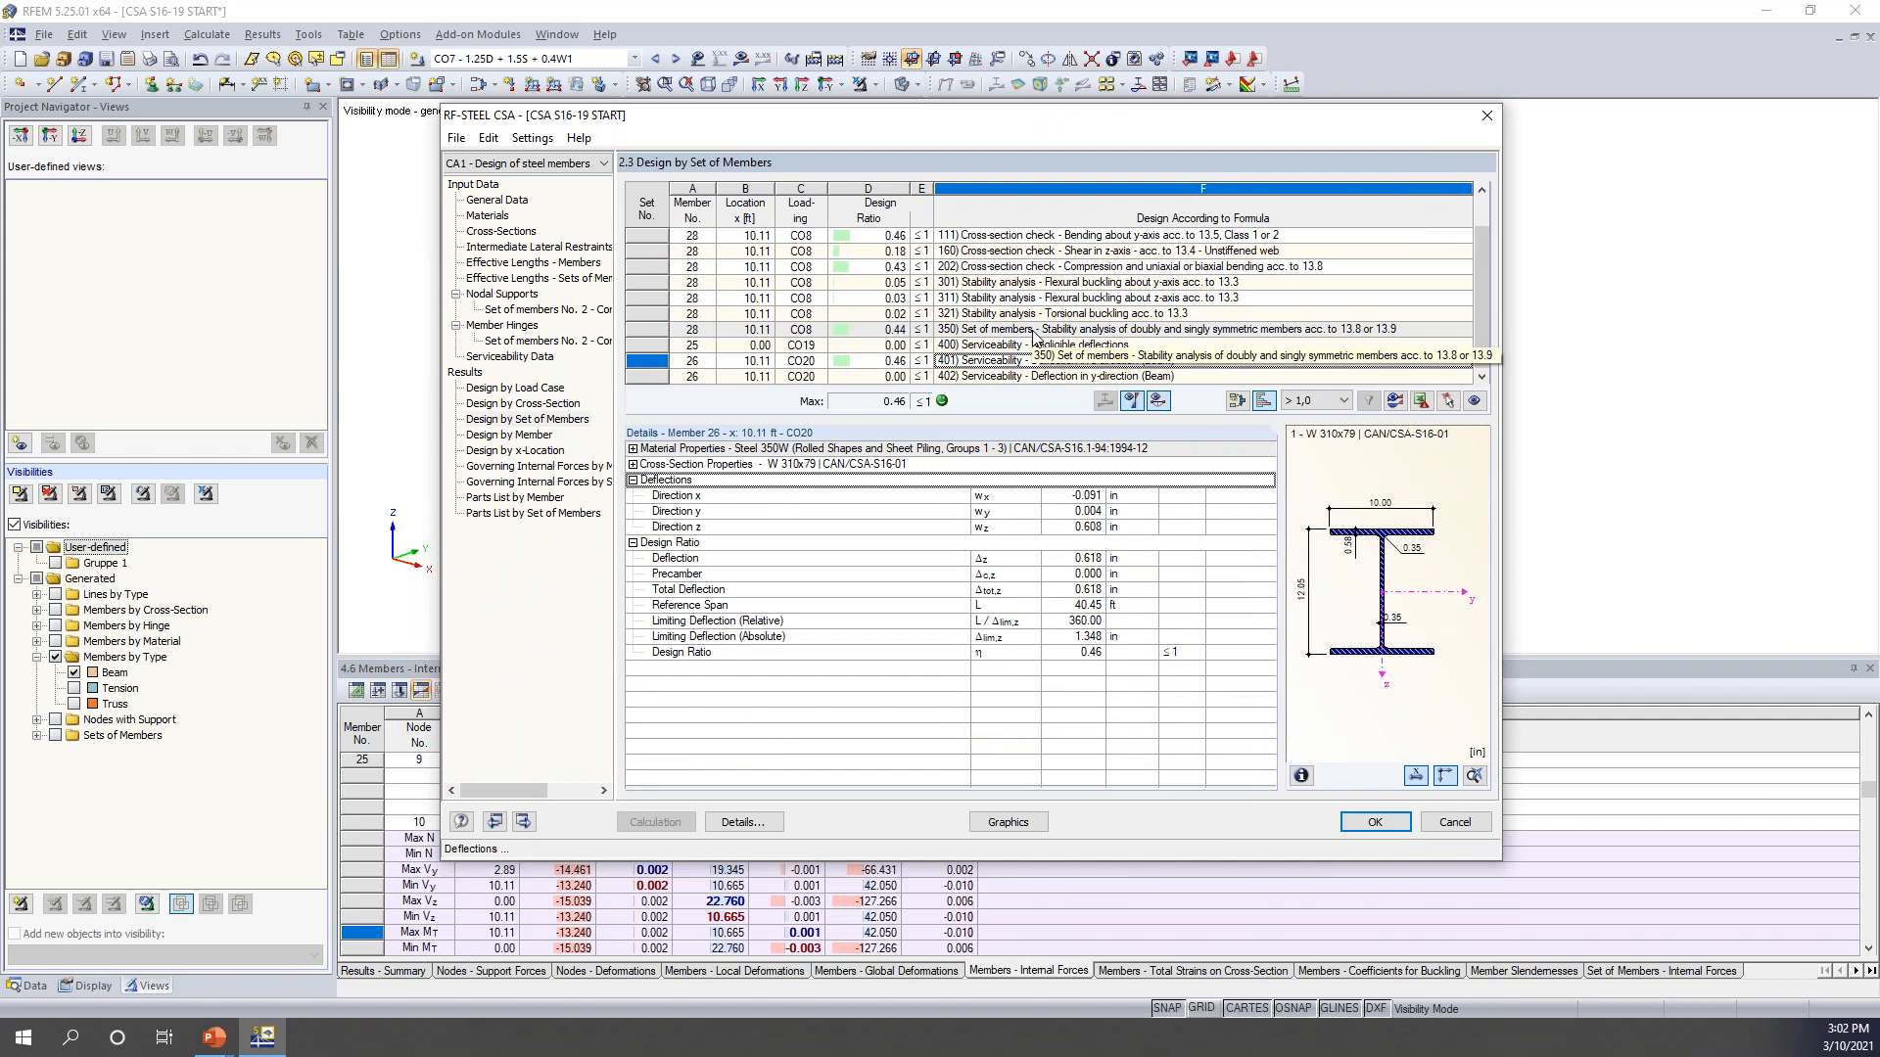
- Show the RF-STEEL CSA CA1 design ratios graphically on the model and inspect the ultimate limit state results
left_click(1007, 822)
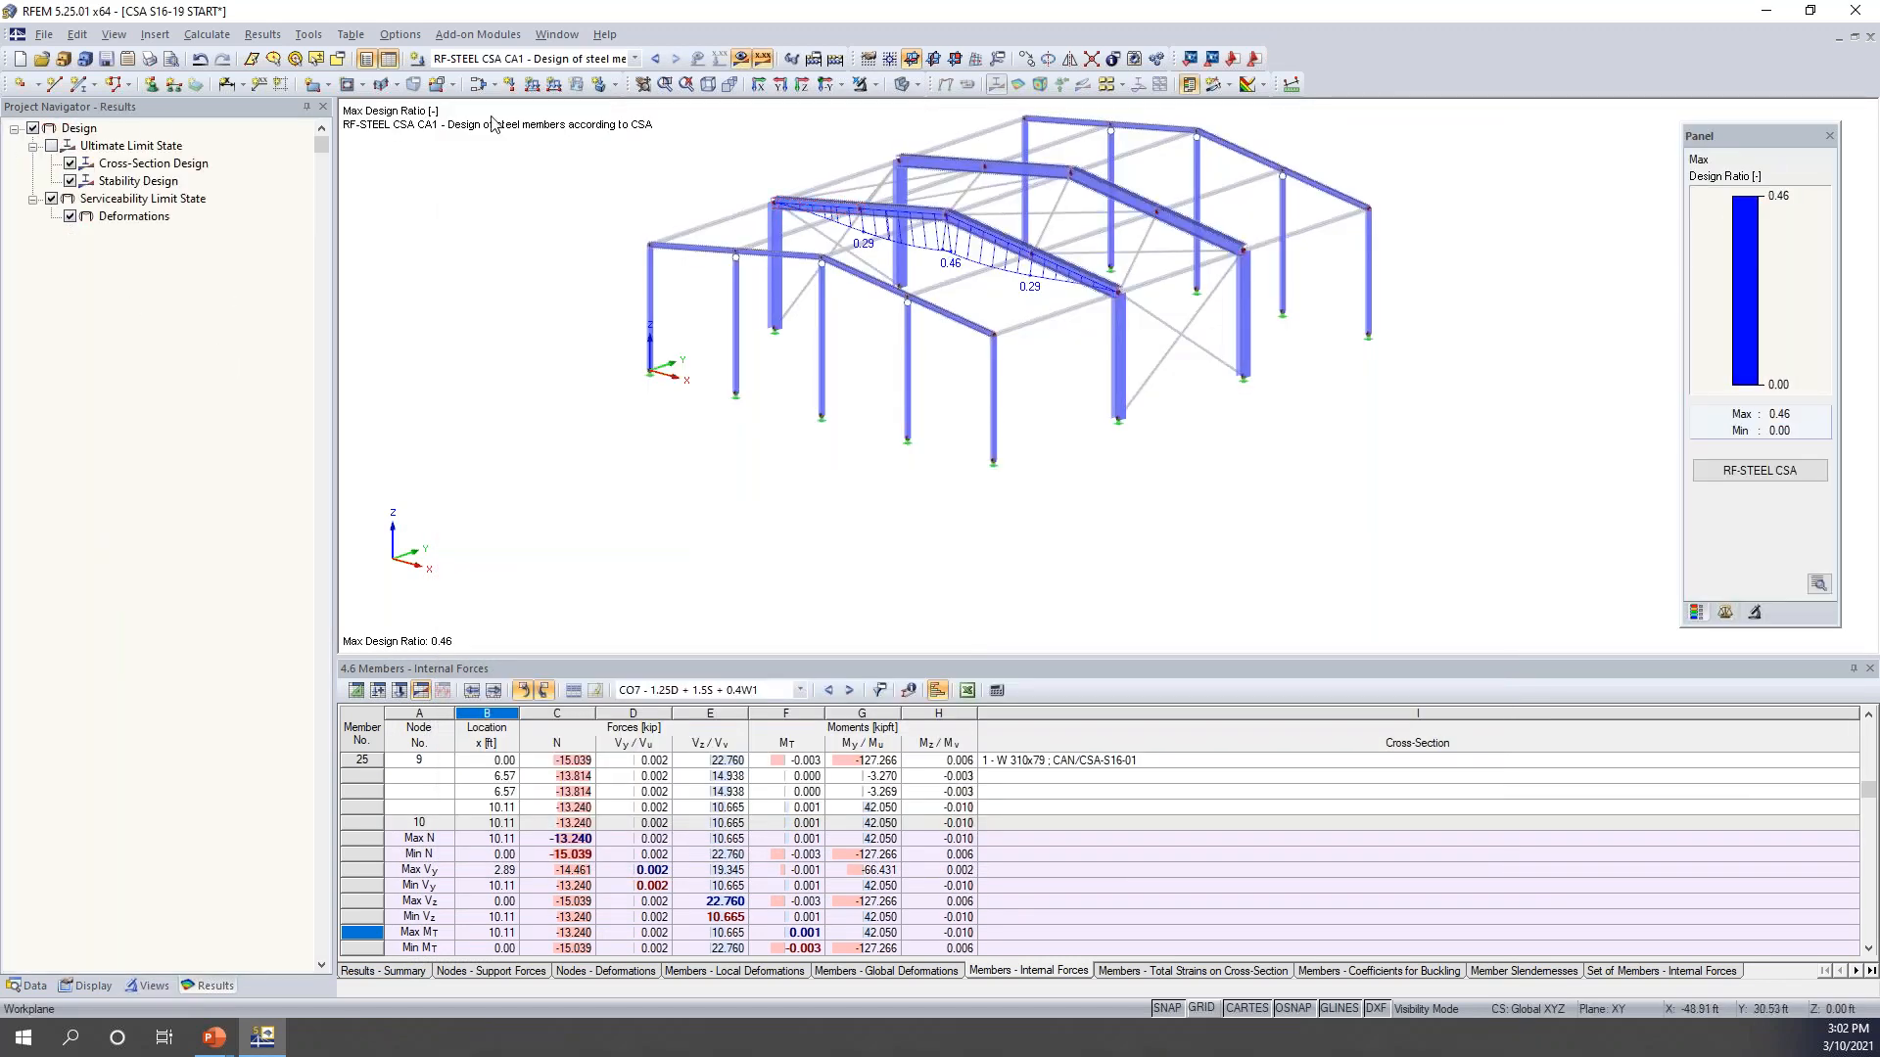
left_click(524, 59)
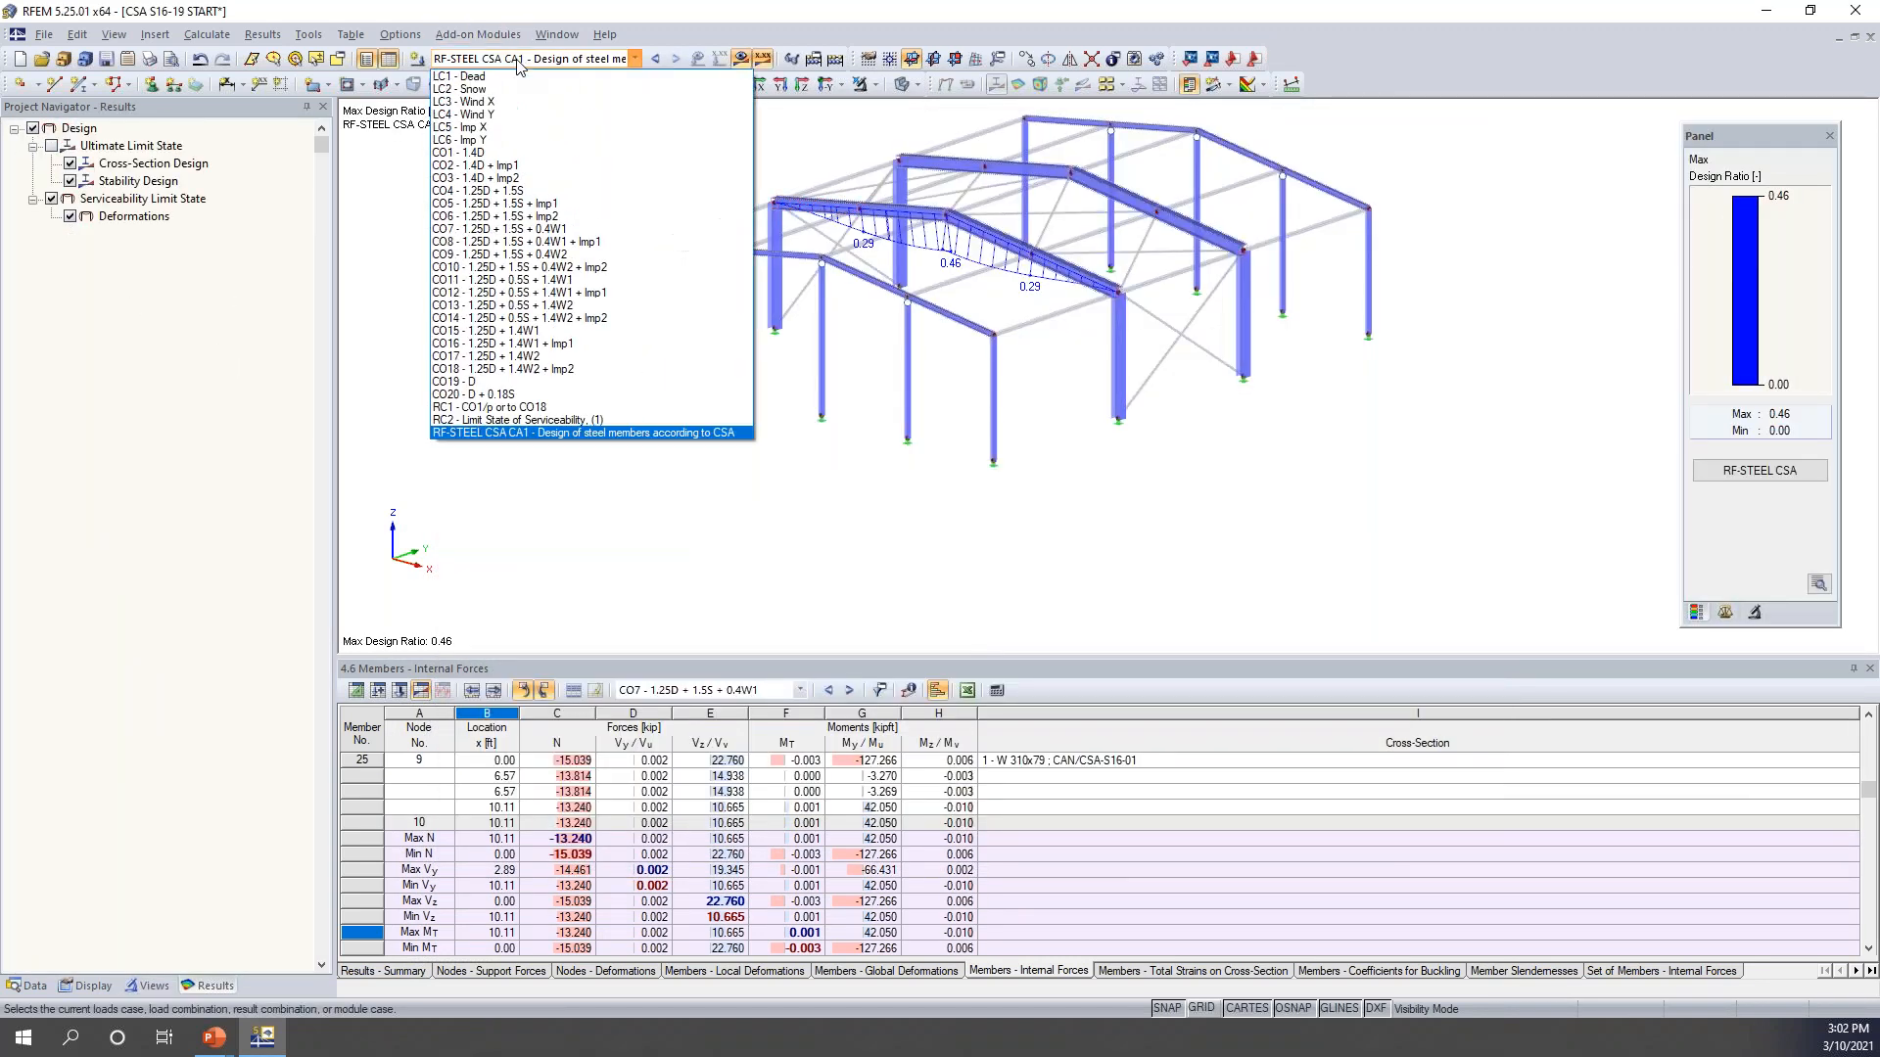
left_click(555, 432)
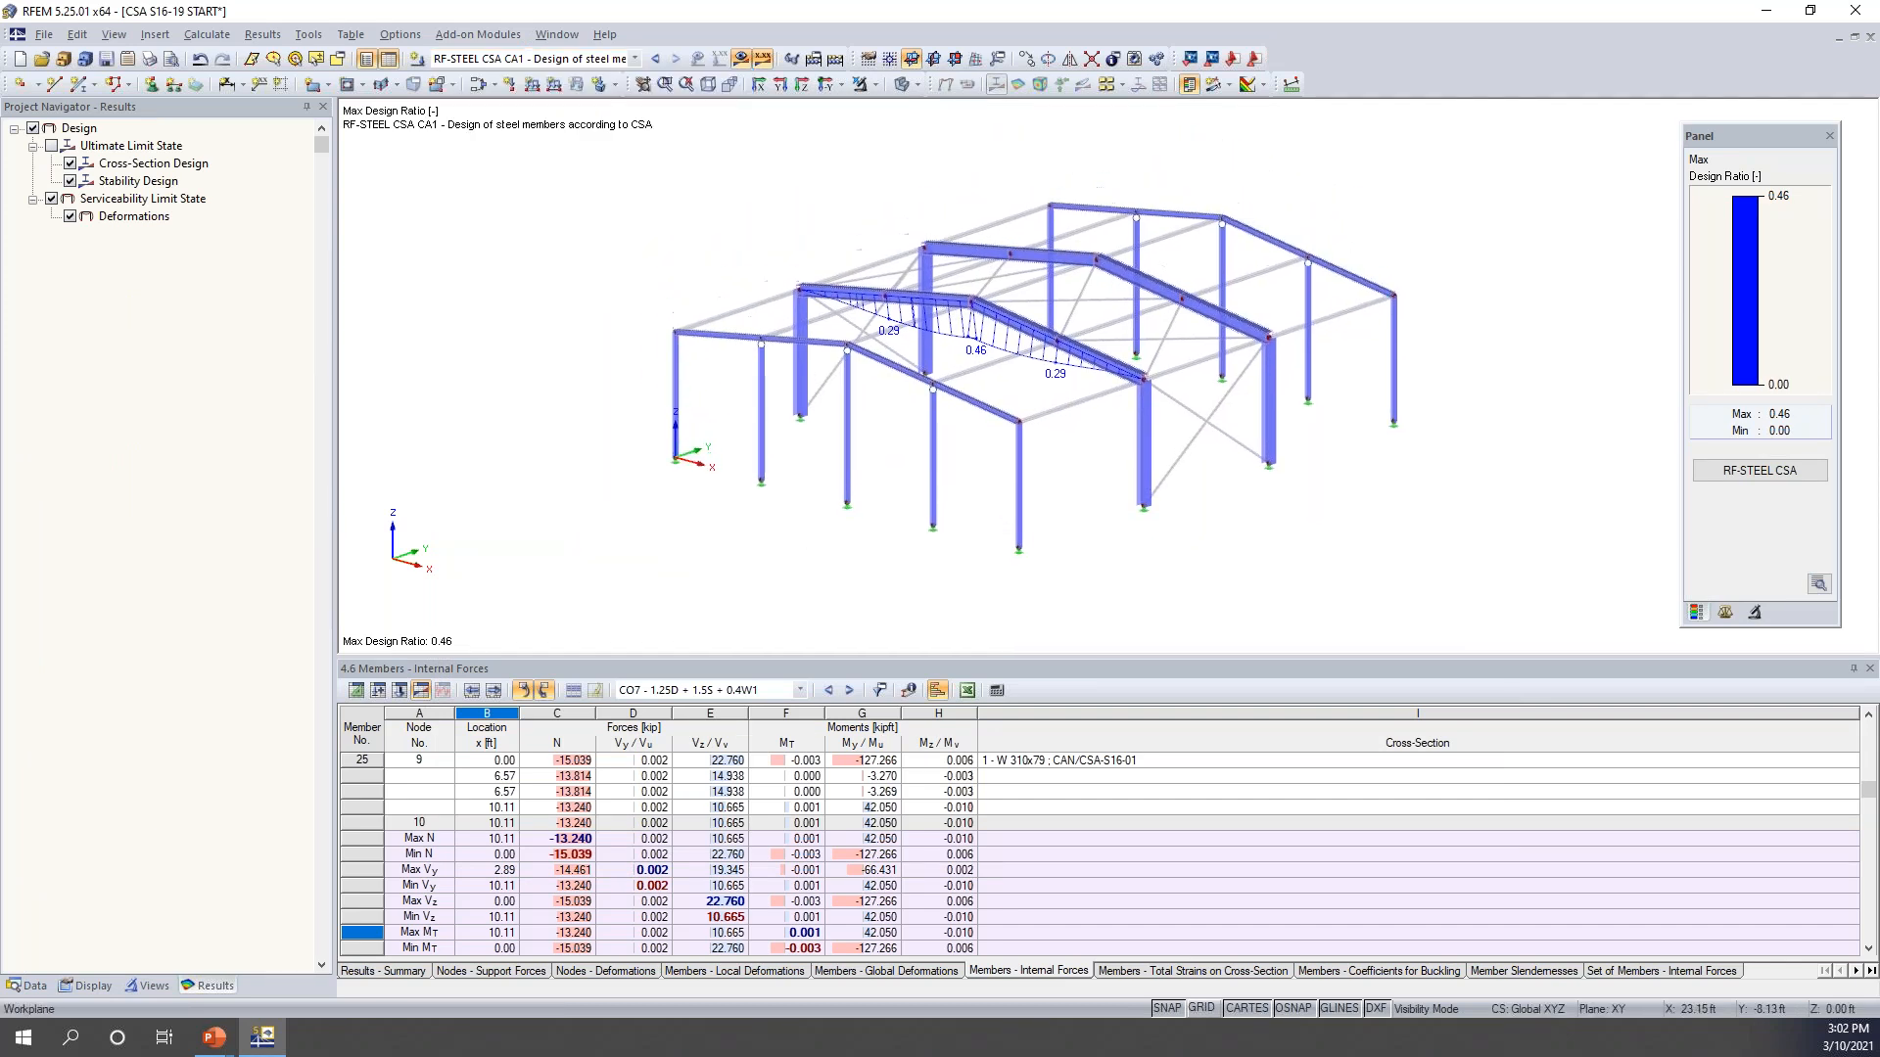
left_click(52, 145)
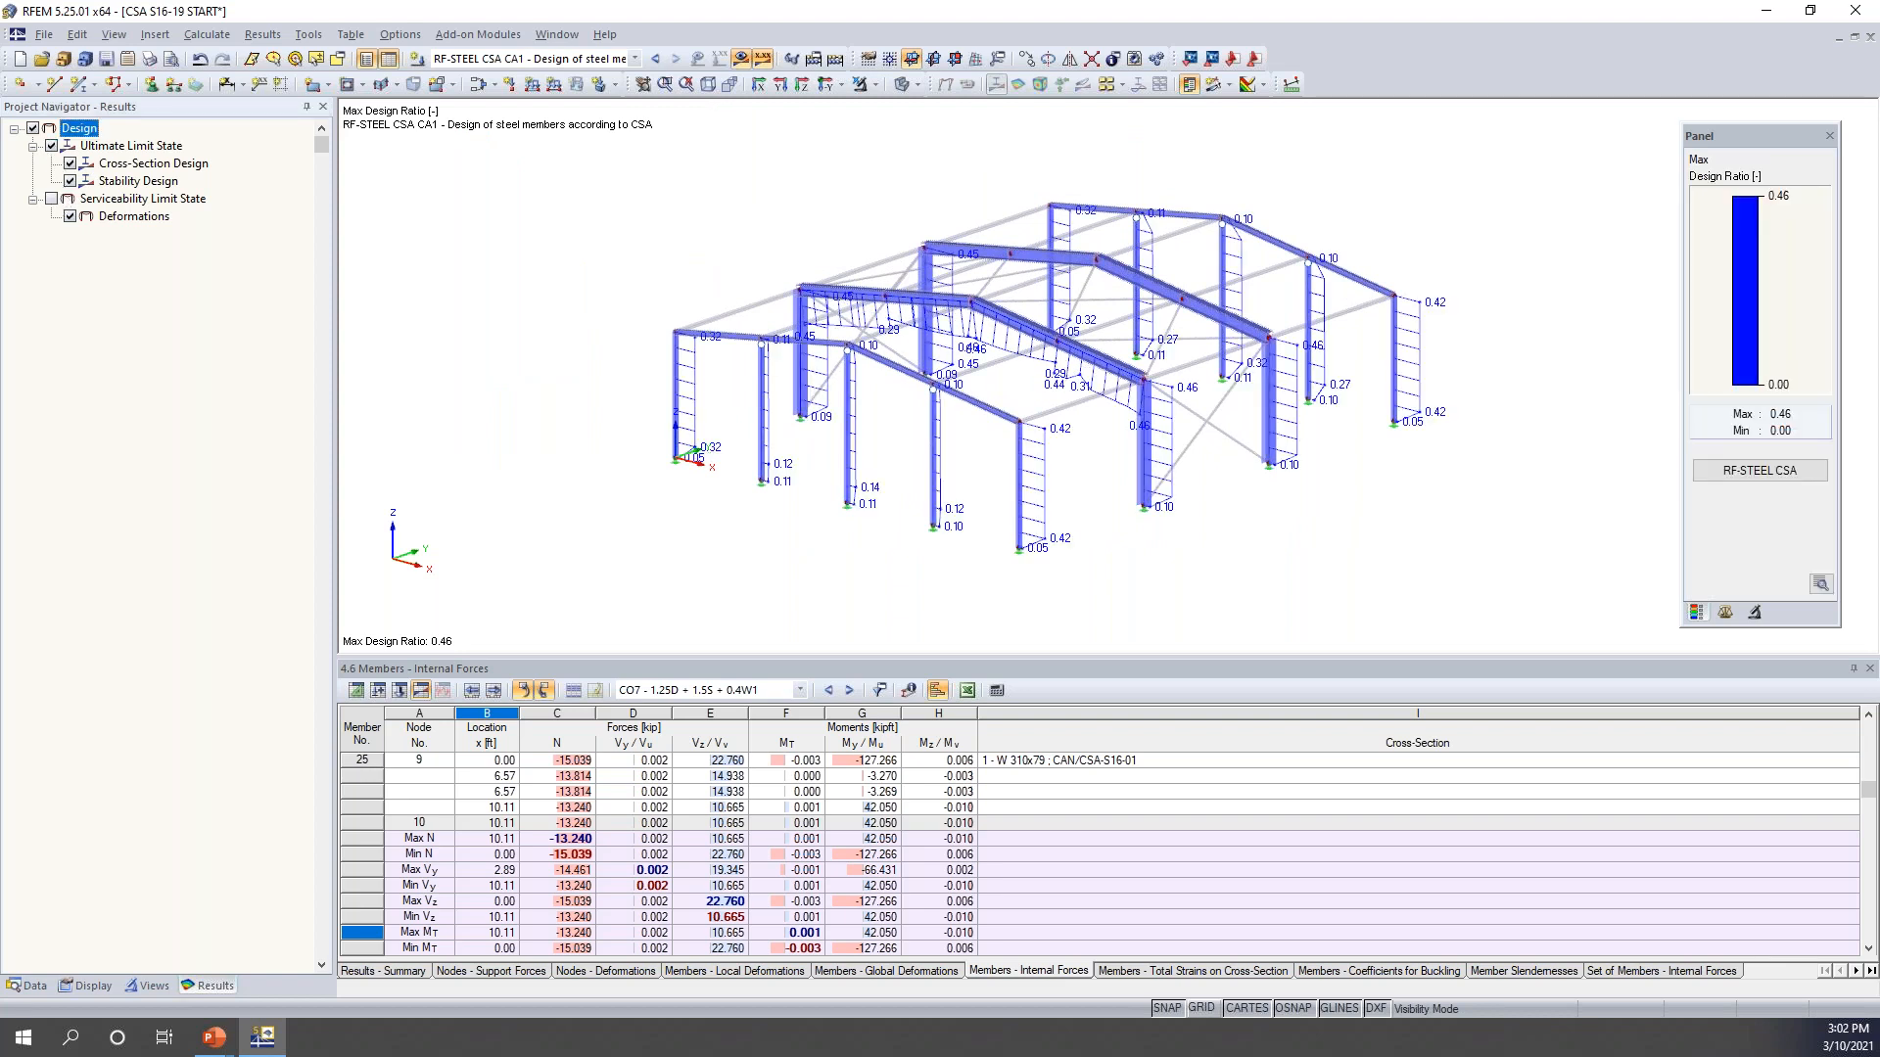
scroll(1101, 477, "up", 2)
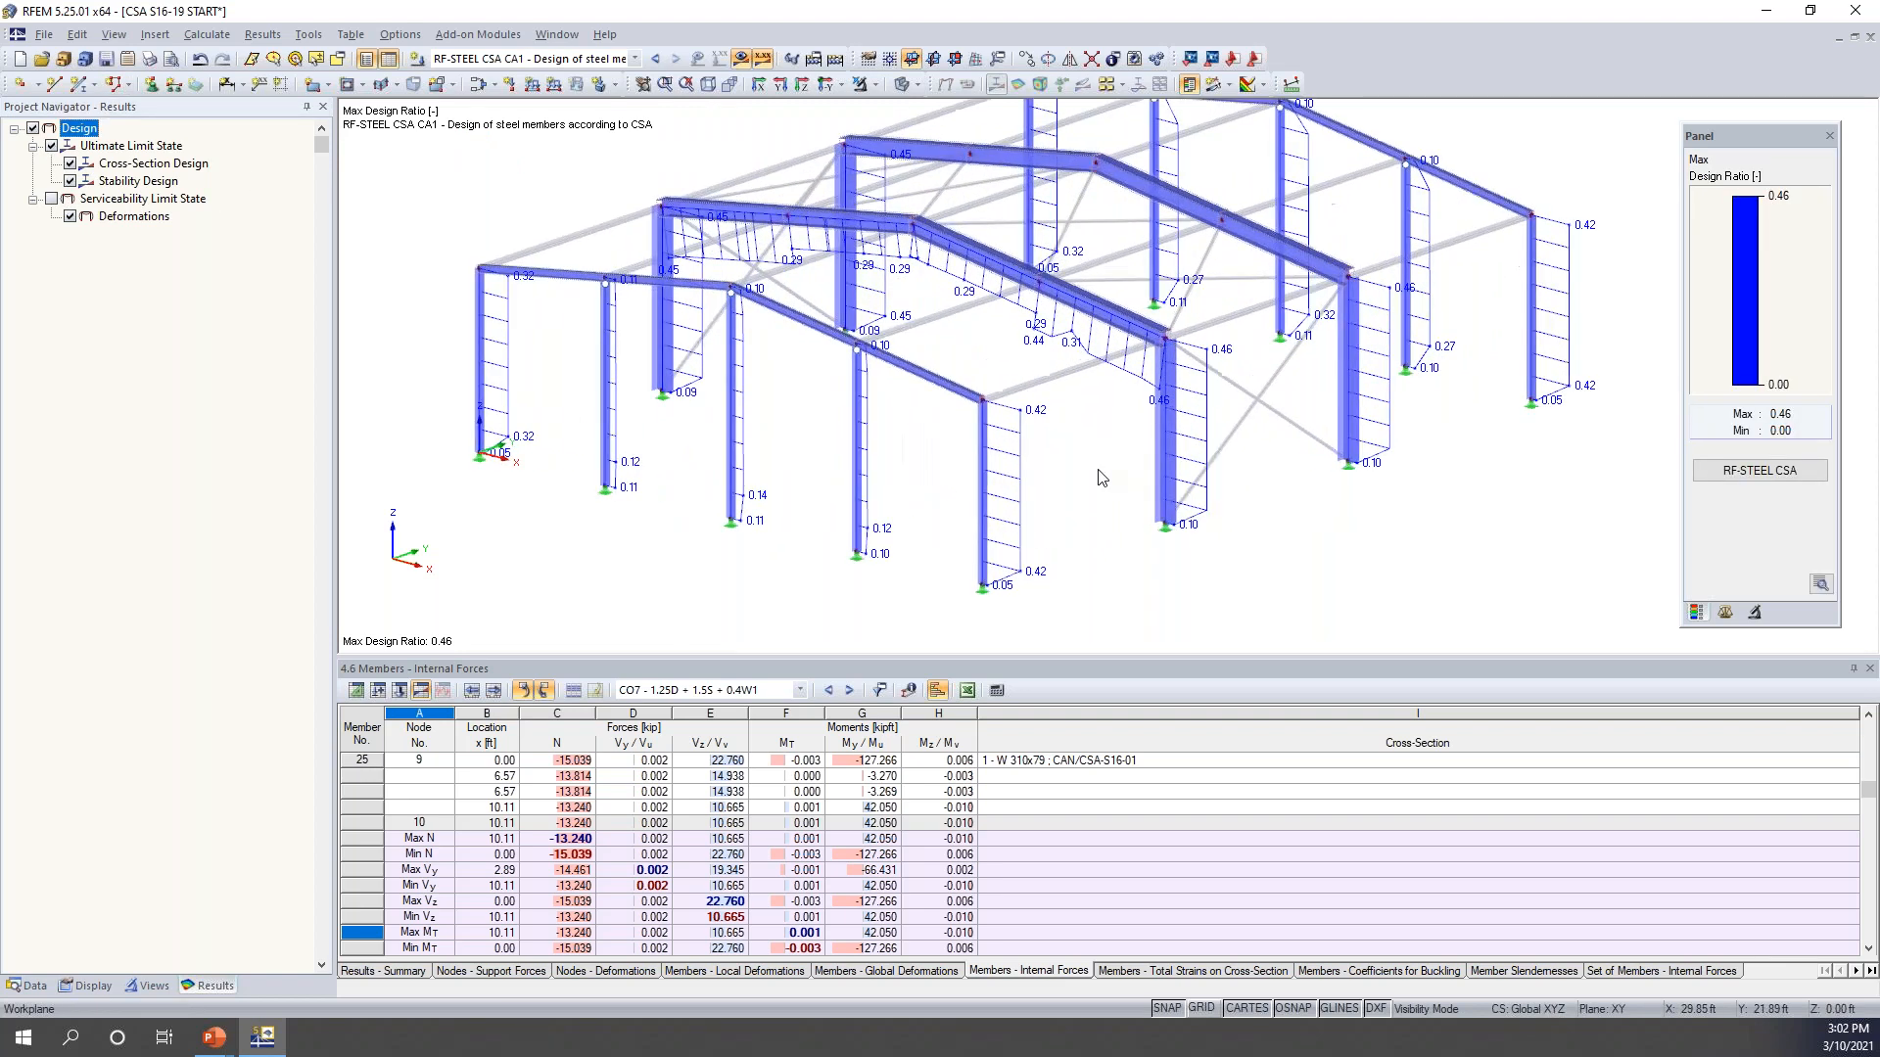
scroll(1101, 477, "up", 1)
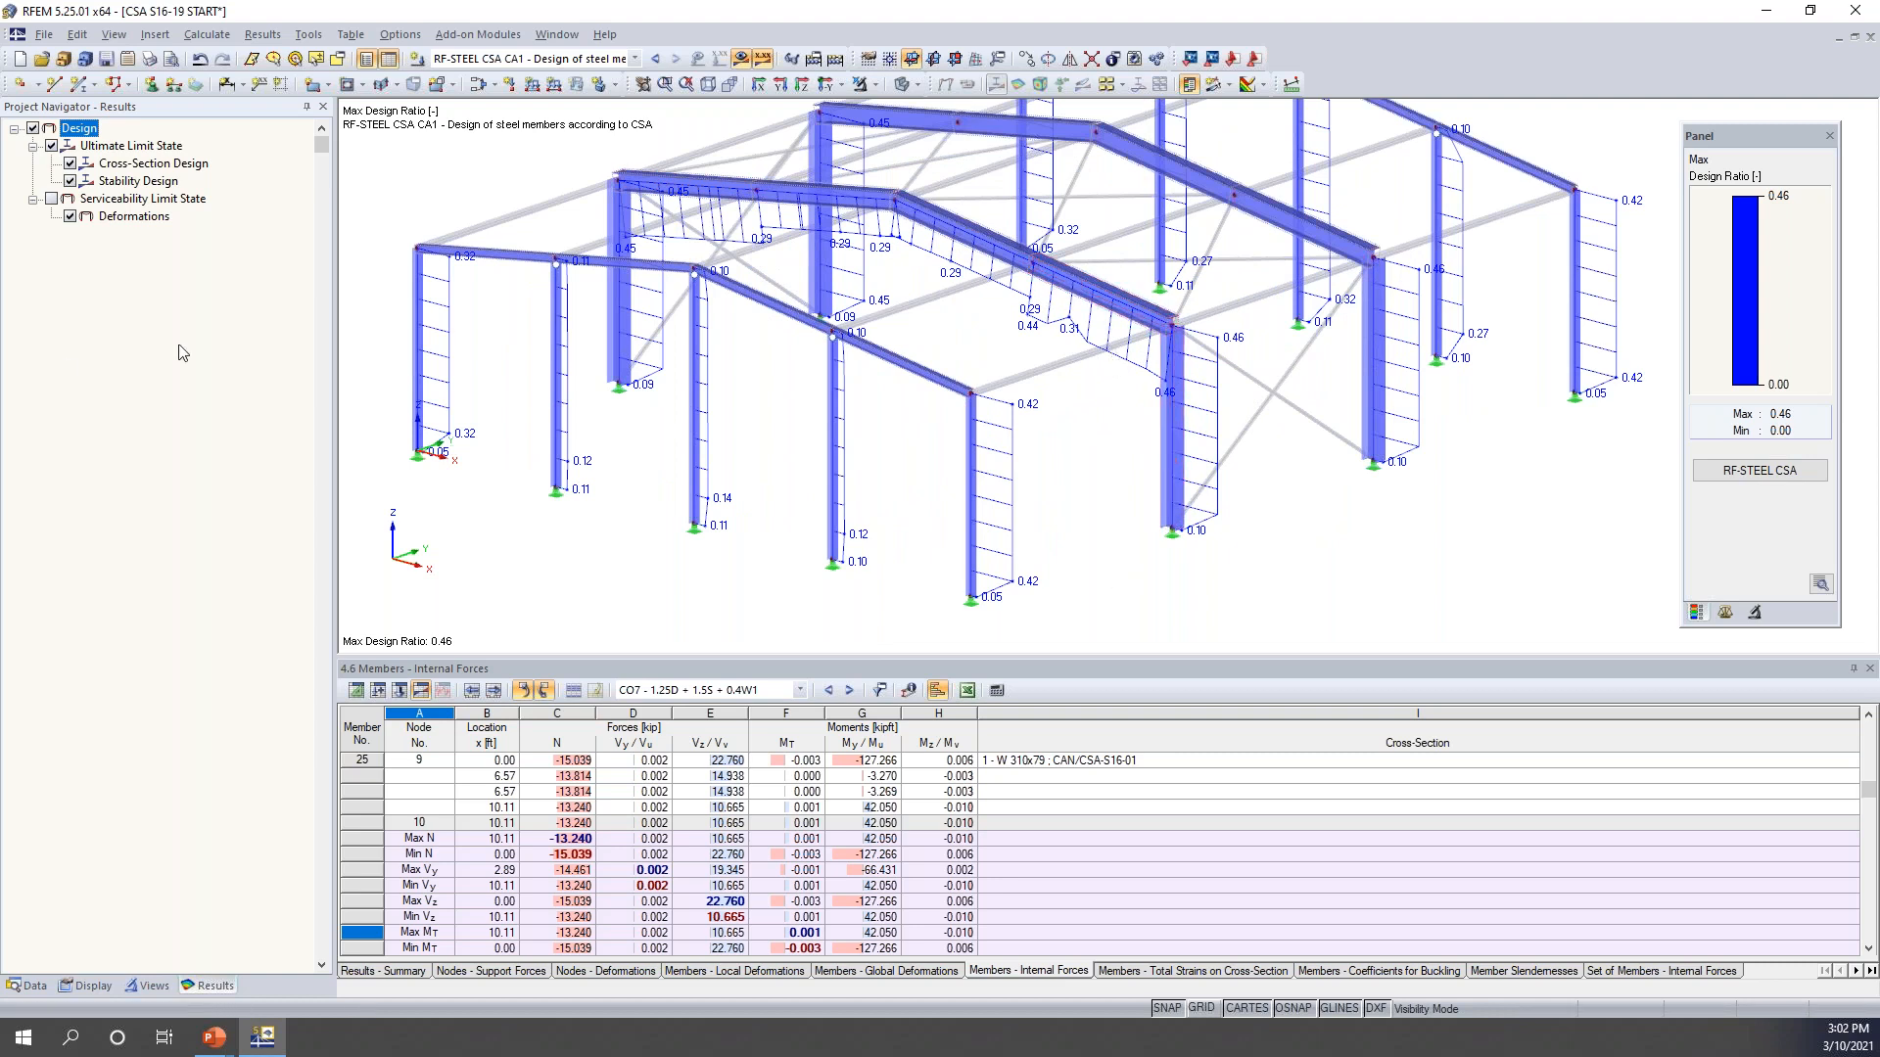
- Display the serviceability limit state ratios instead of the ultimate ones and inspect the deflection diagram along the designed frame beam
left_click(52, 146)
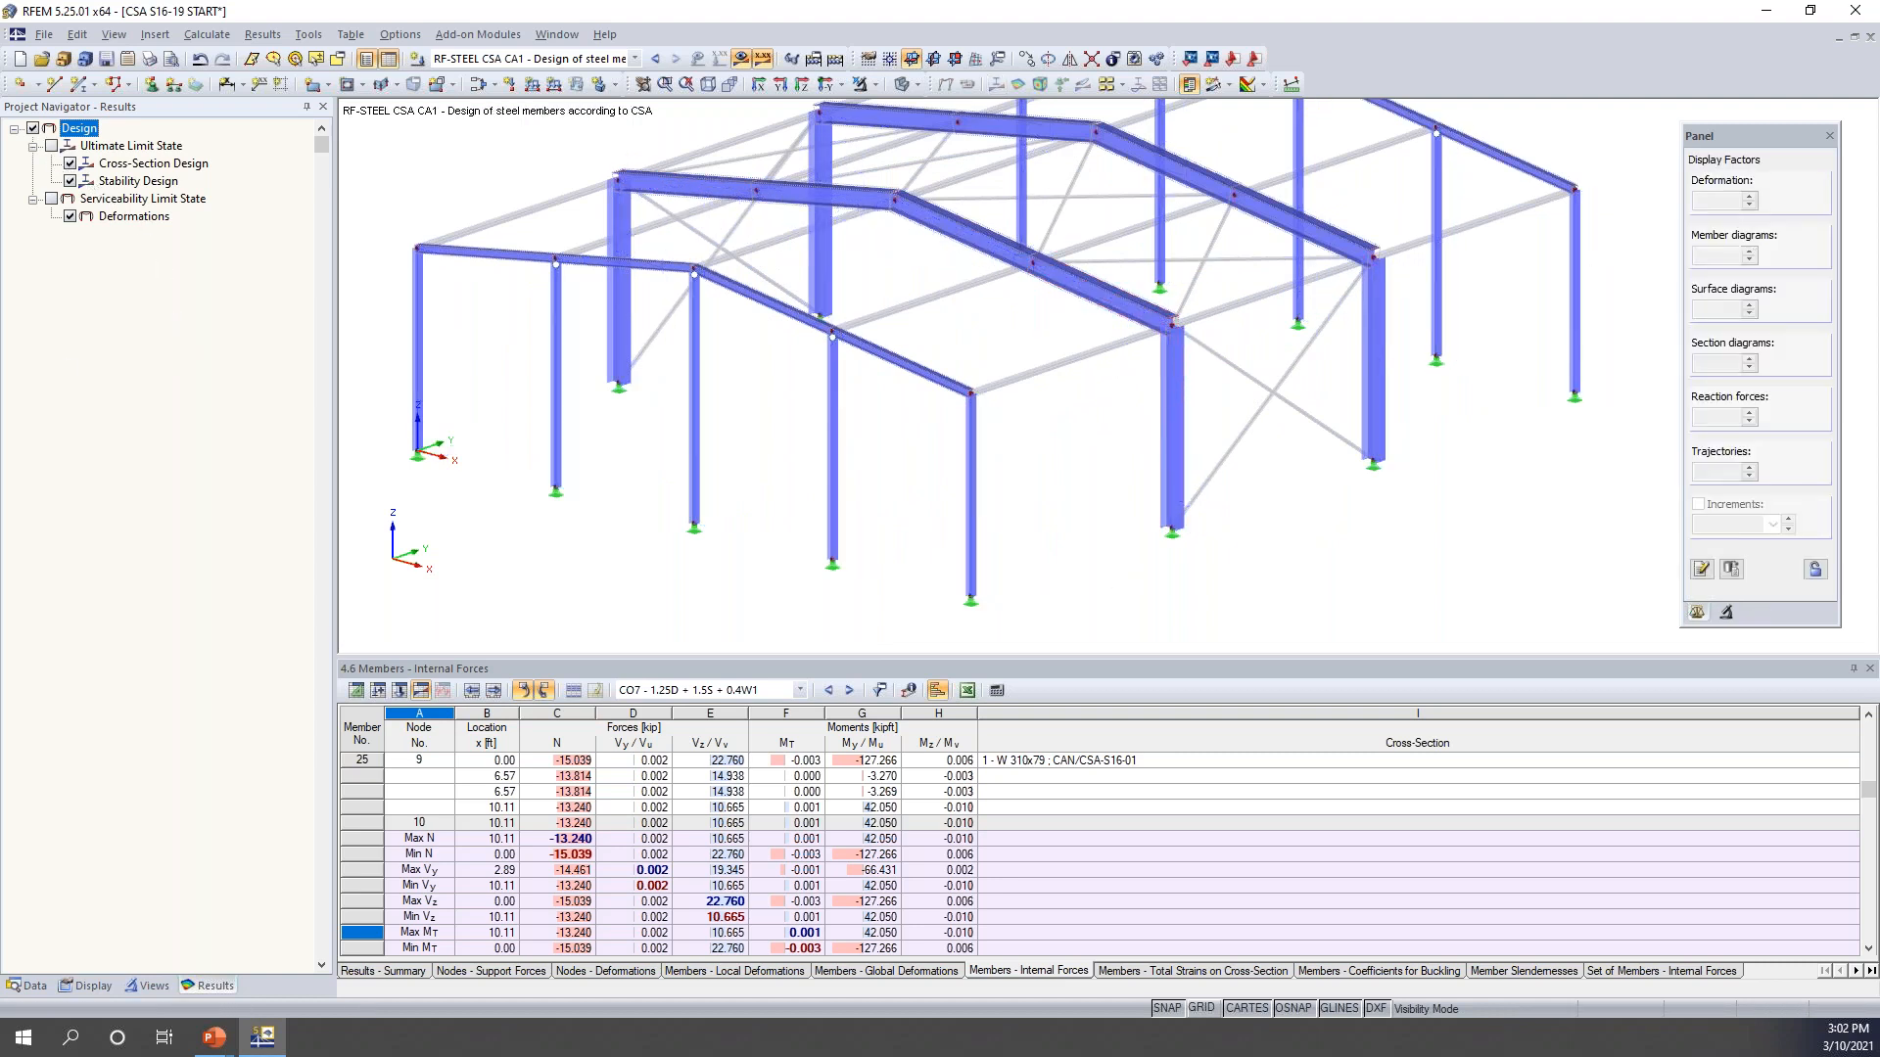
left_click(52, 198)
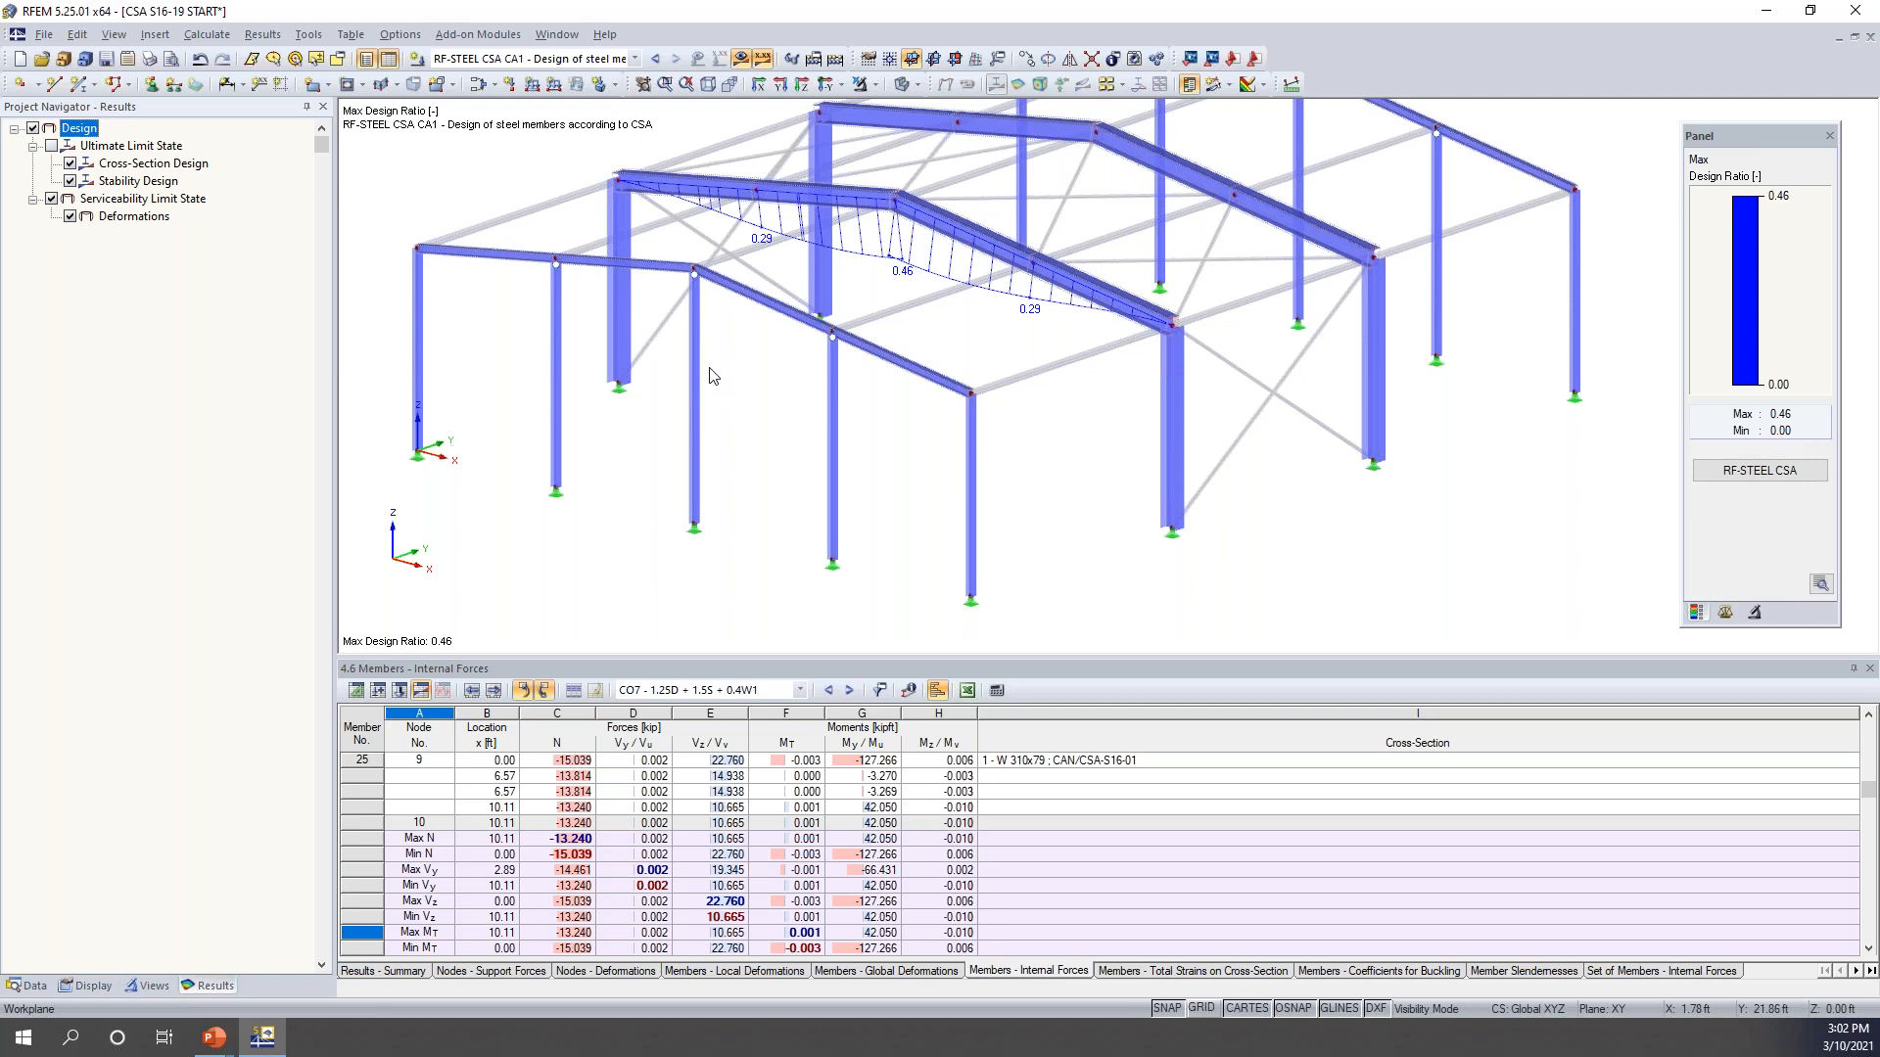
middle_click_drag(932, 421, 937, 468, "ctrl")
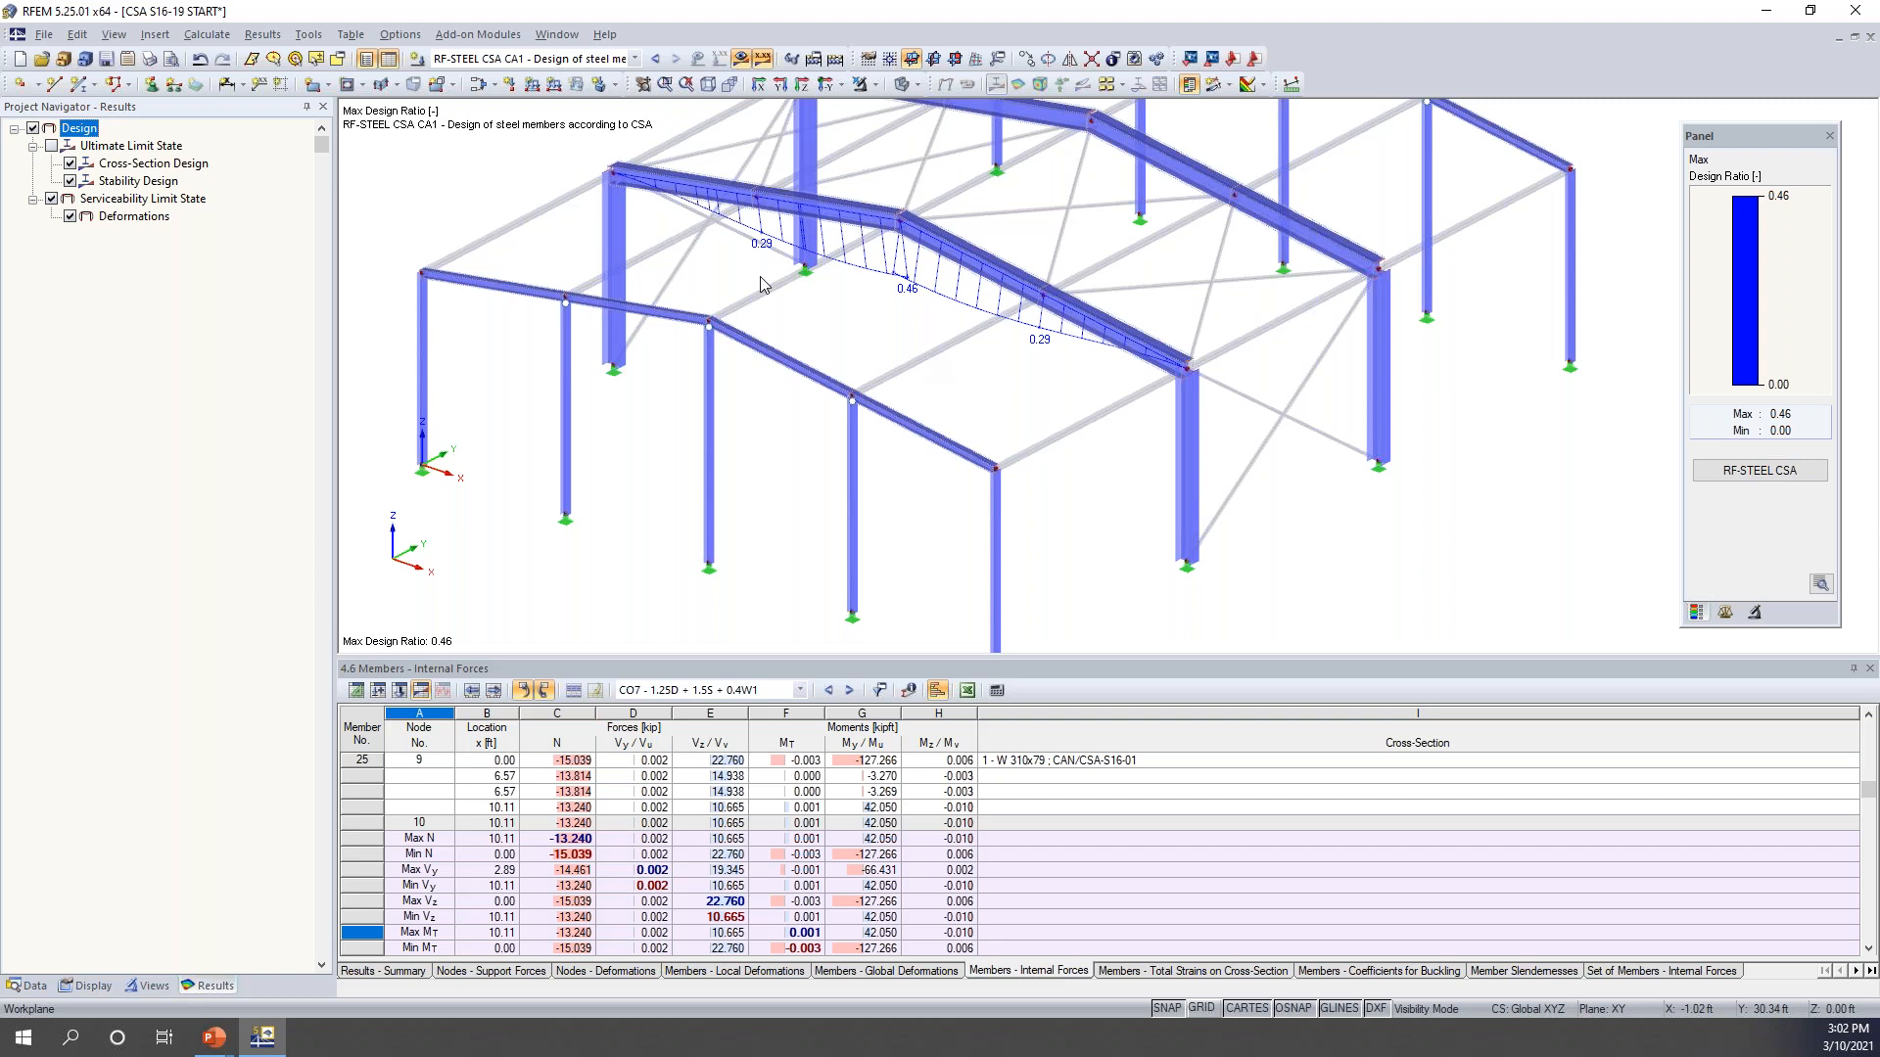
middle_click_drag(940, 351, 965, 370, "ctrl")
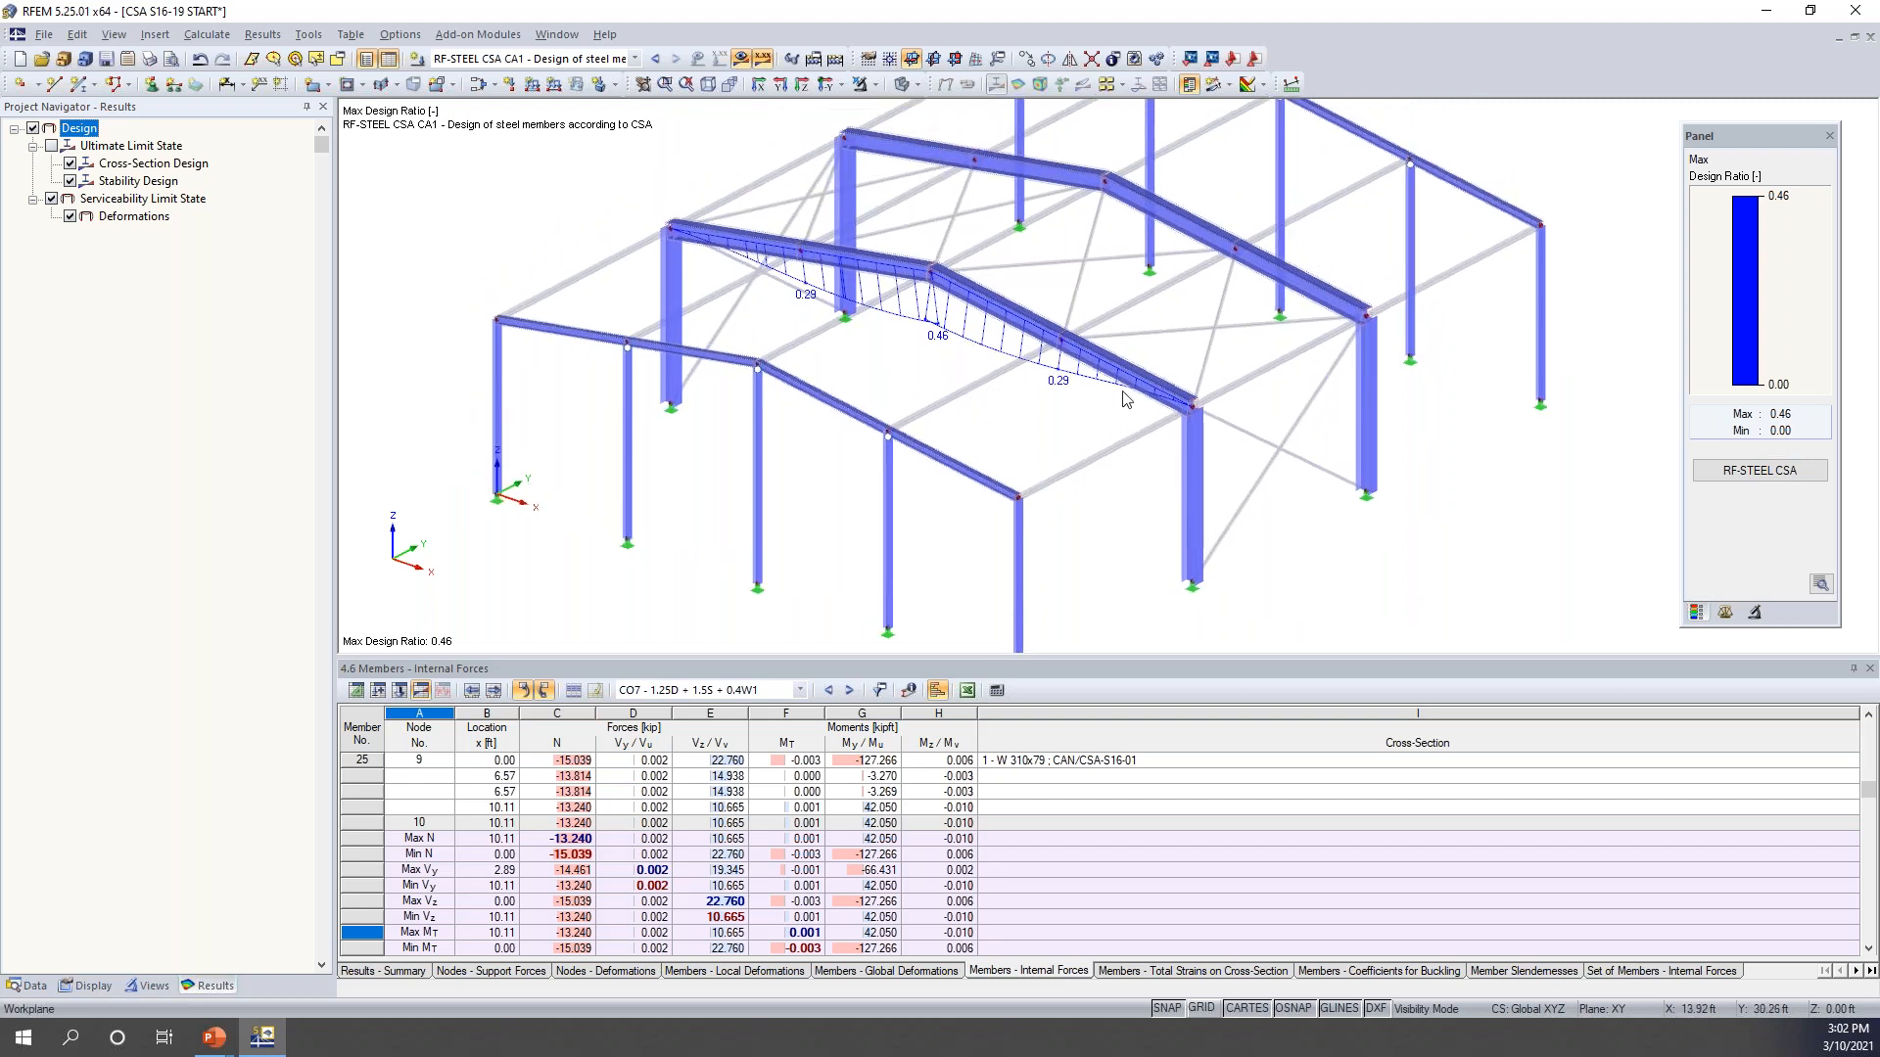
- Return to the RF-STEEL CSA module's cross-section data and look at the optimization options for section 1, W 310x79, leaving it at No
left_click(1759, 470)
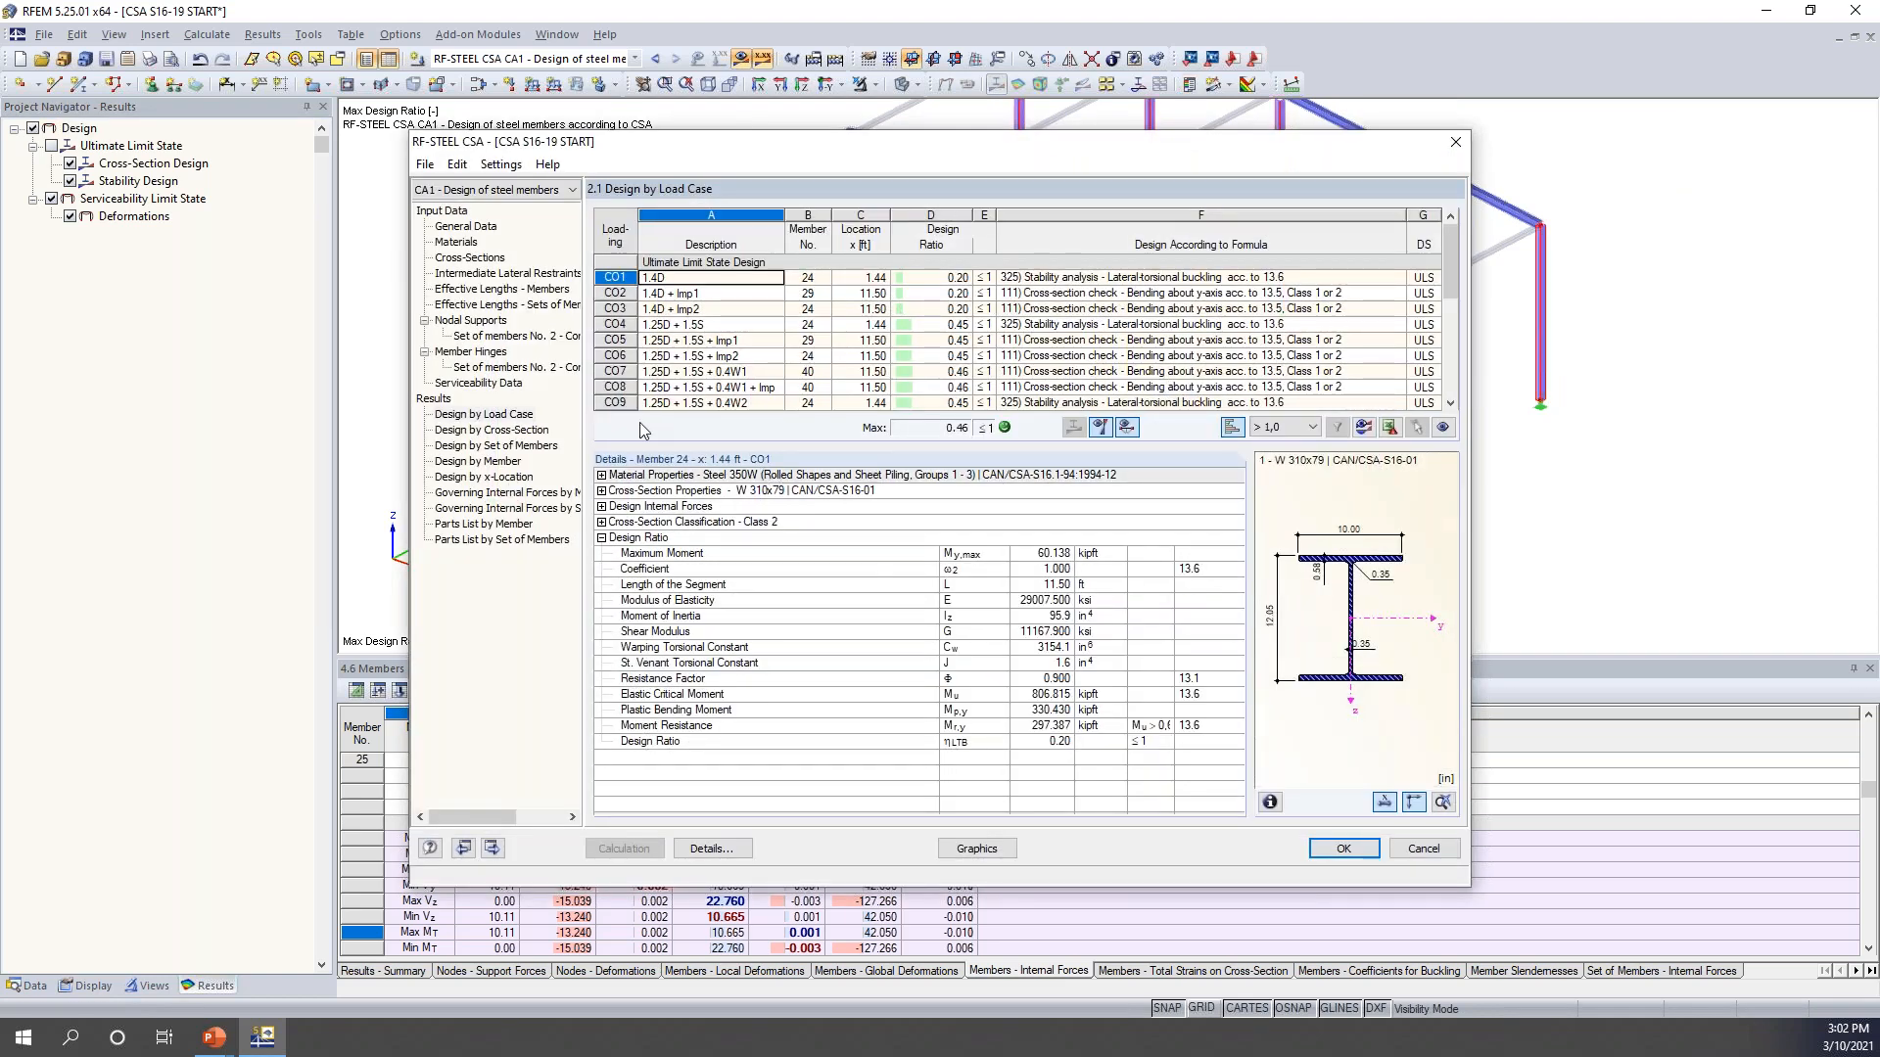
left_click(472, 258)
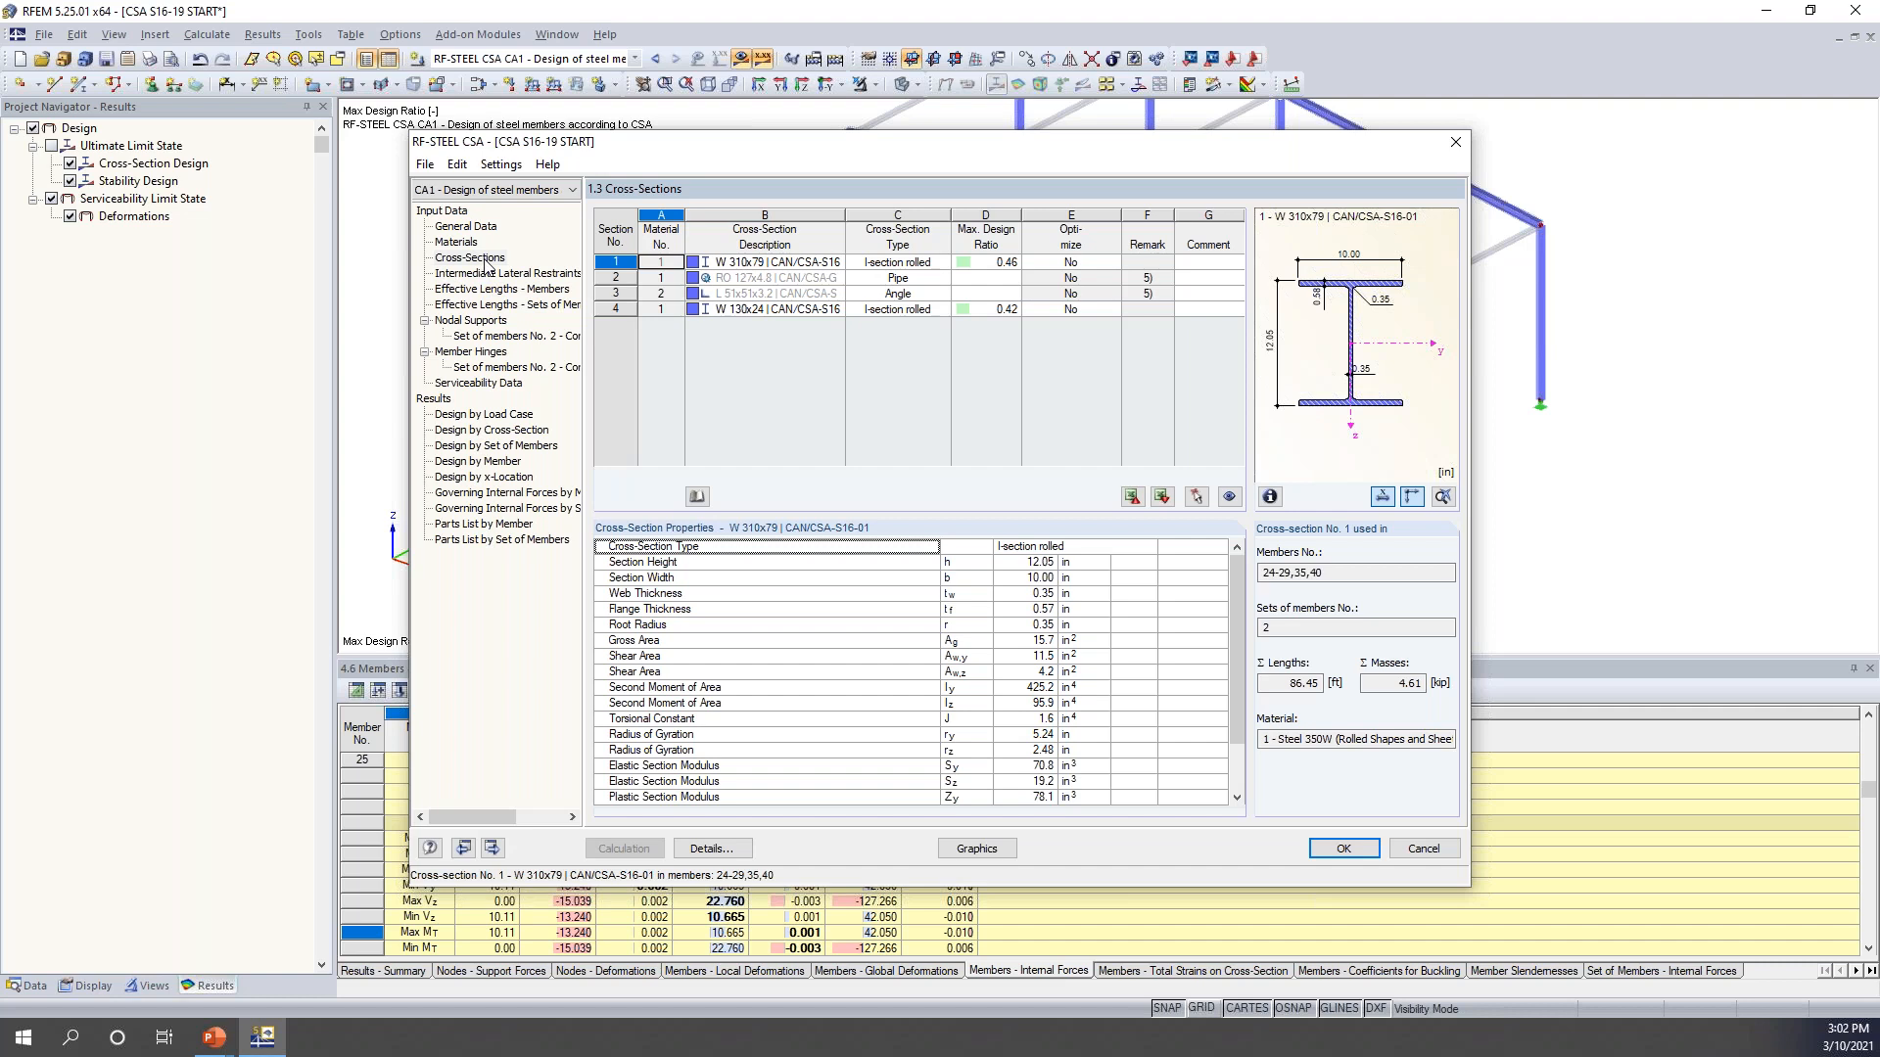
left_click(1102, 264)
left_click(1114, 264)
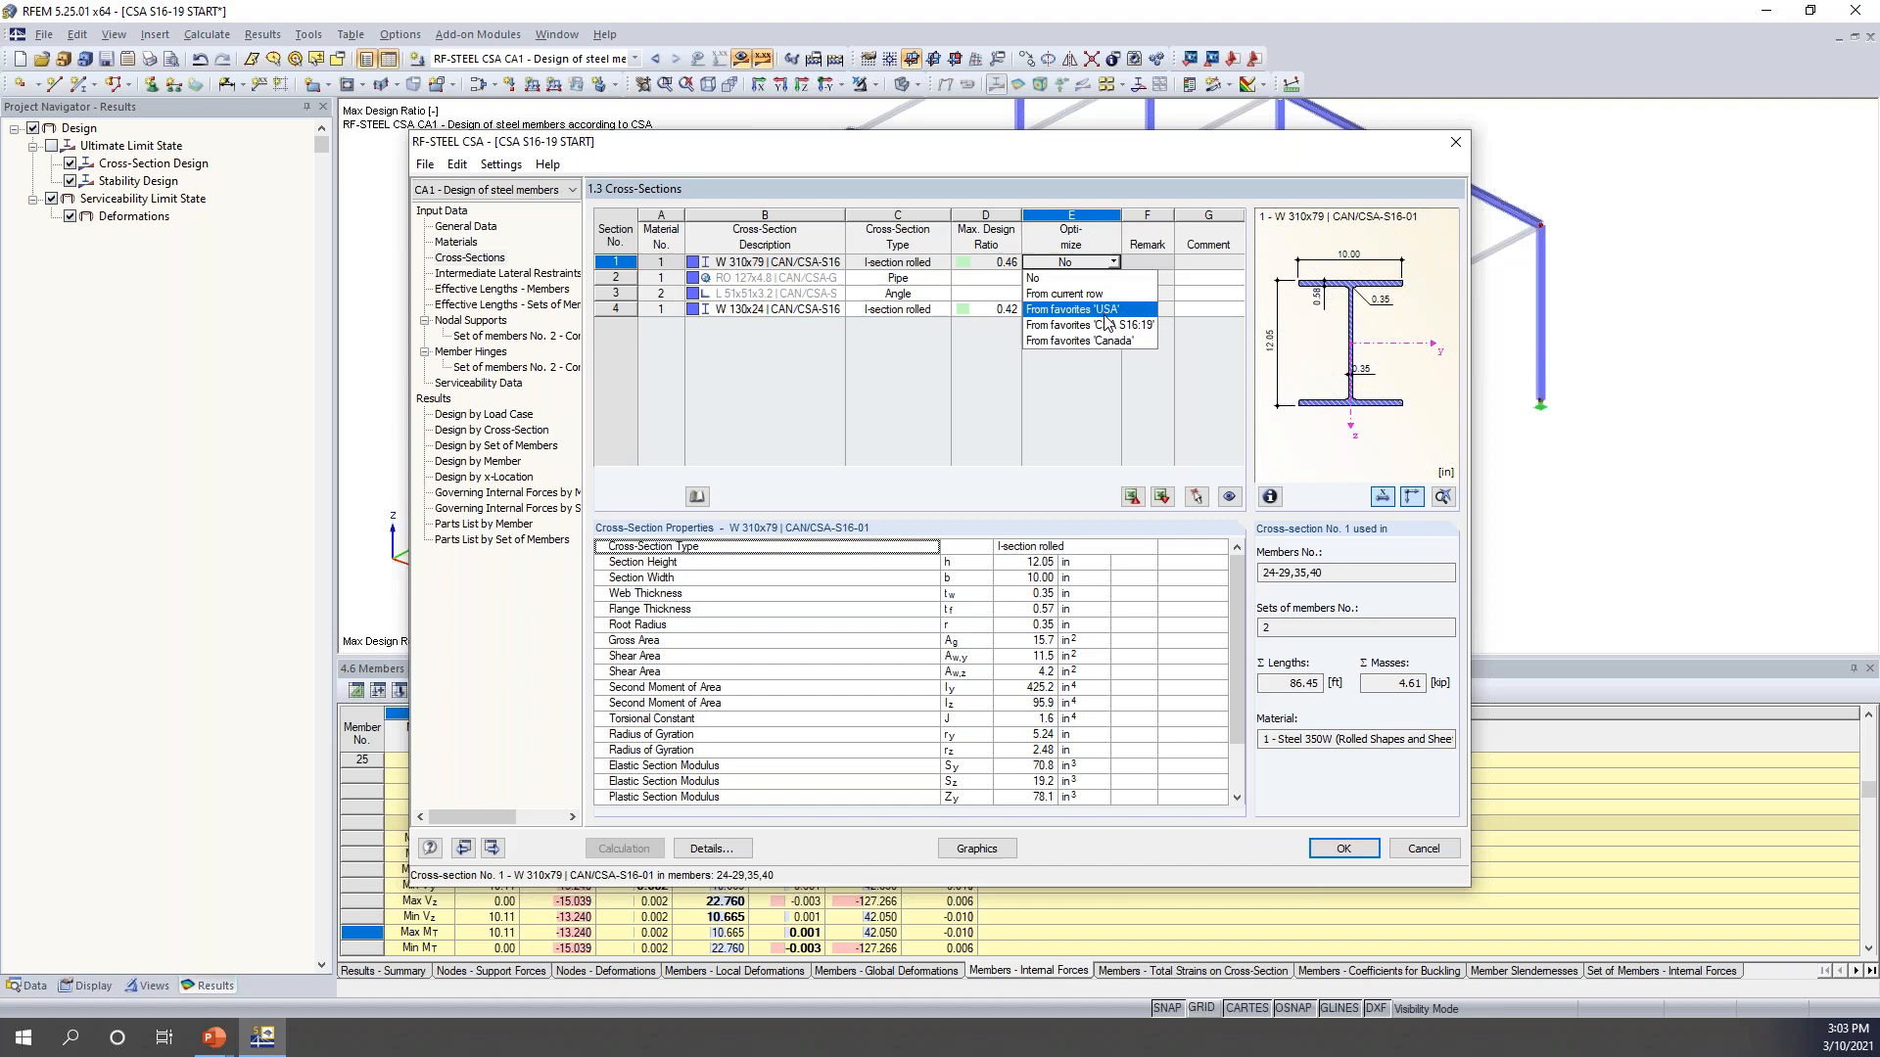
left_click(1101, 431)
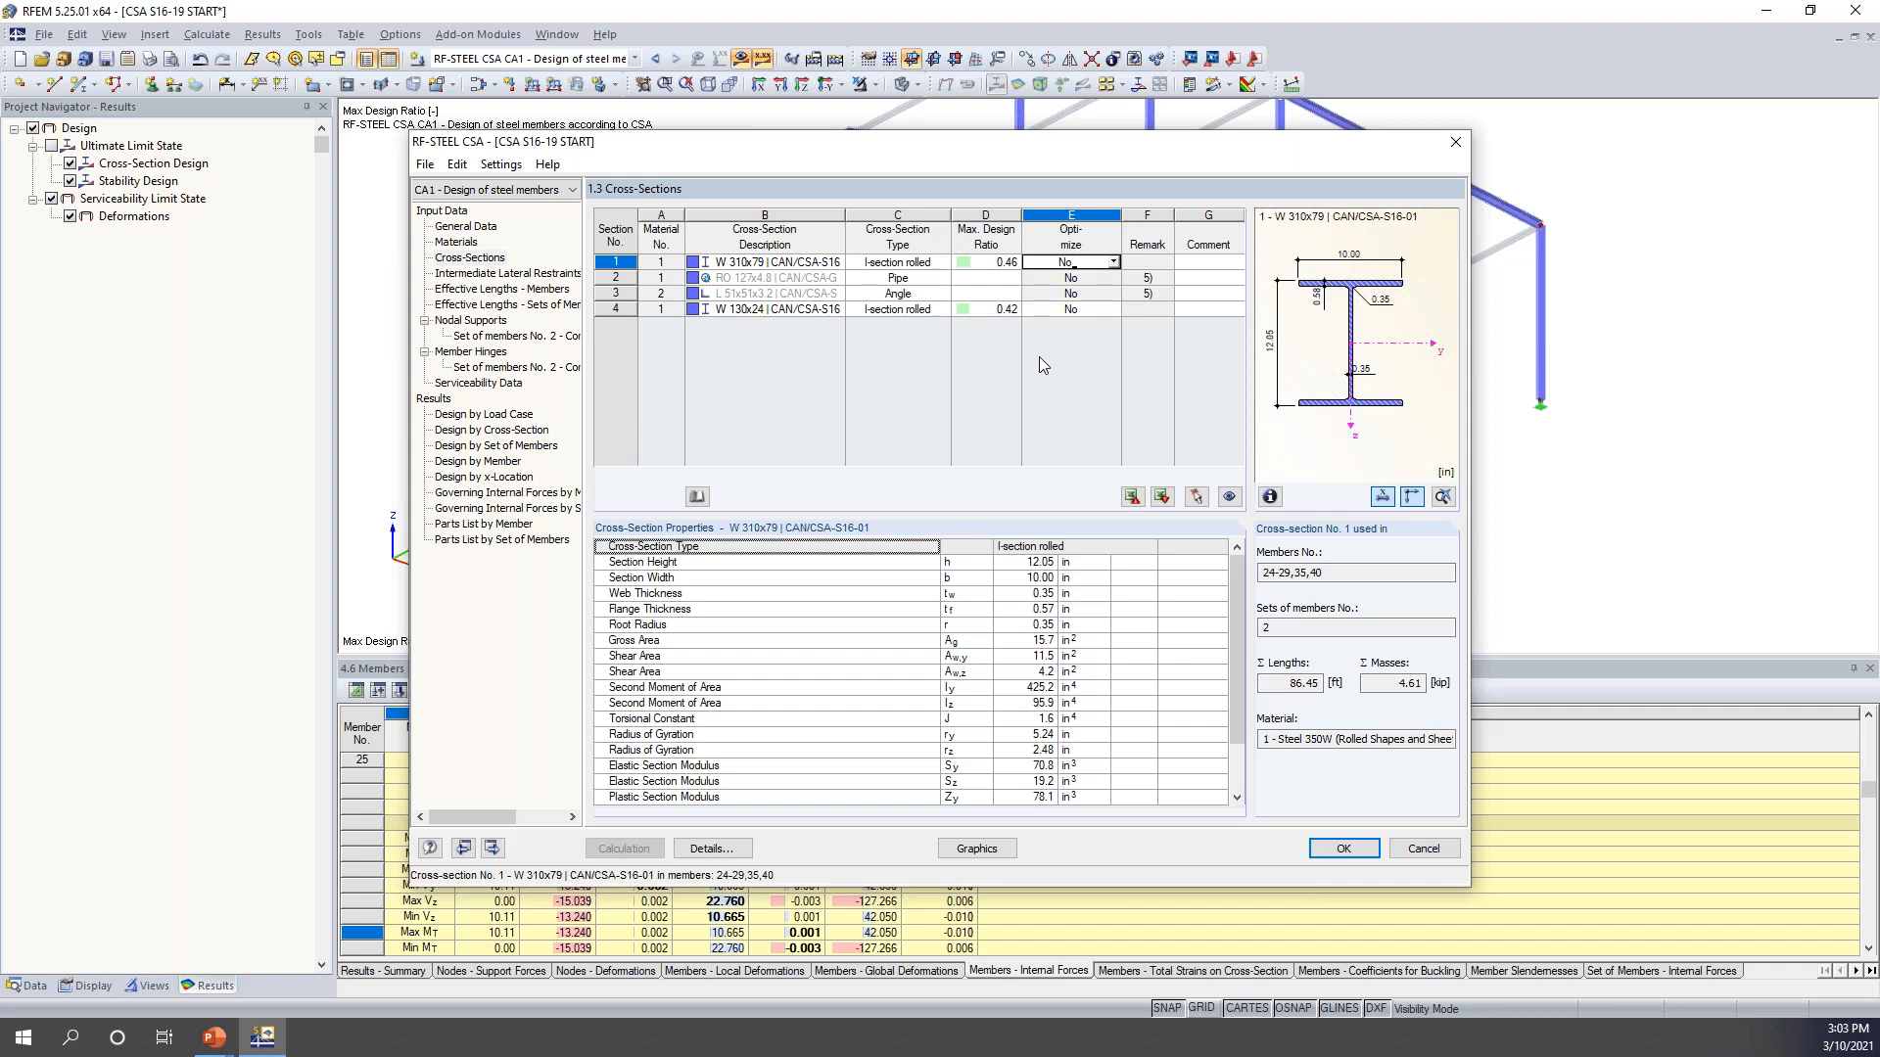
- Switch to the running PowerPoint slide show of the CSA S16-19 steel design webinar
key("super+Tab")
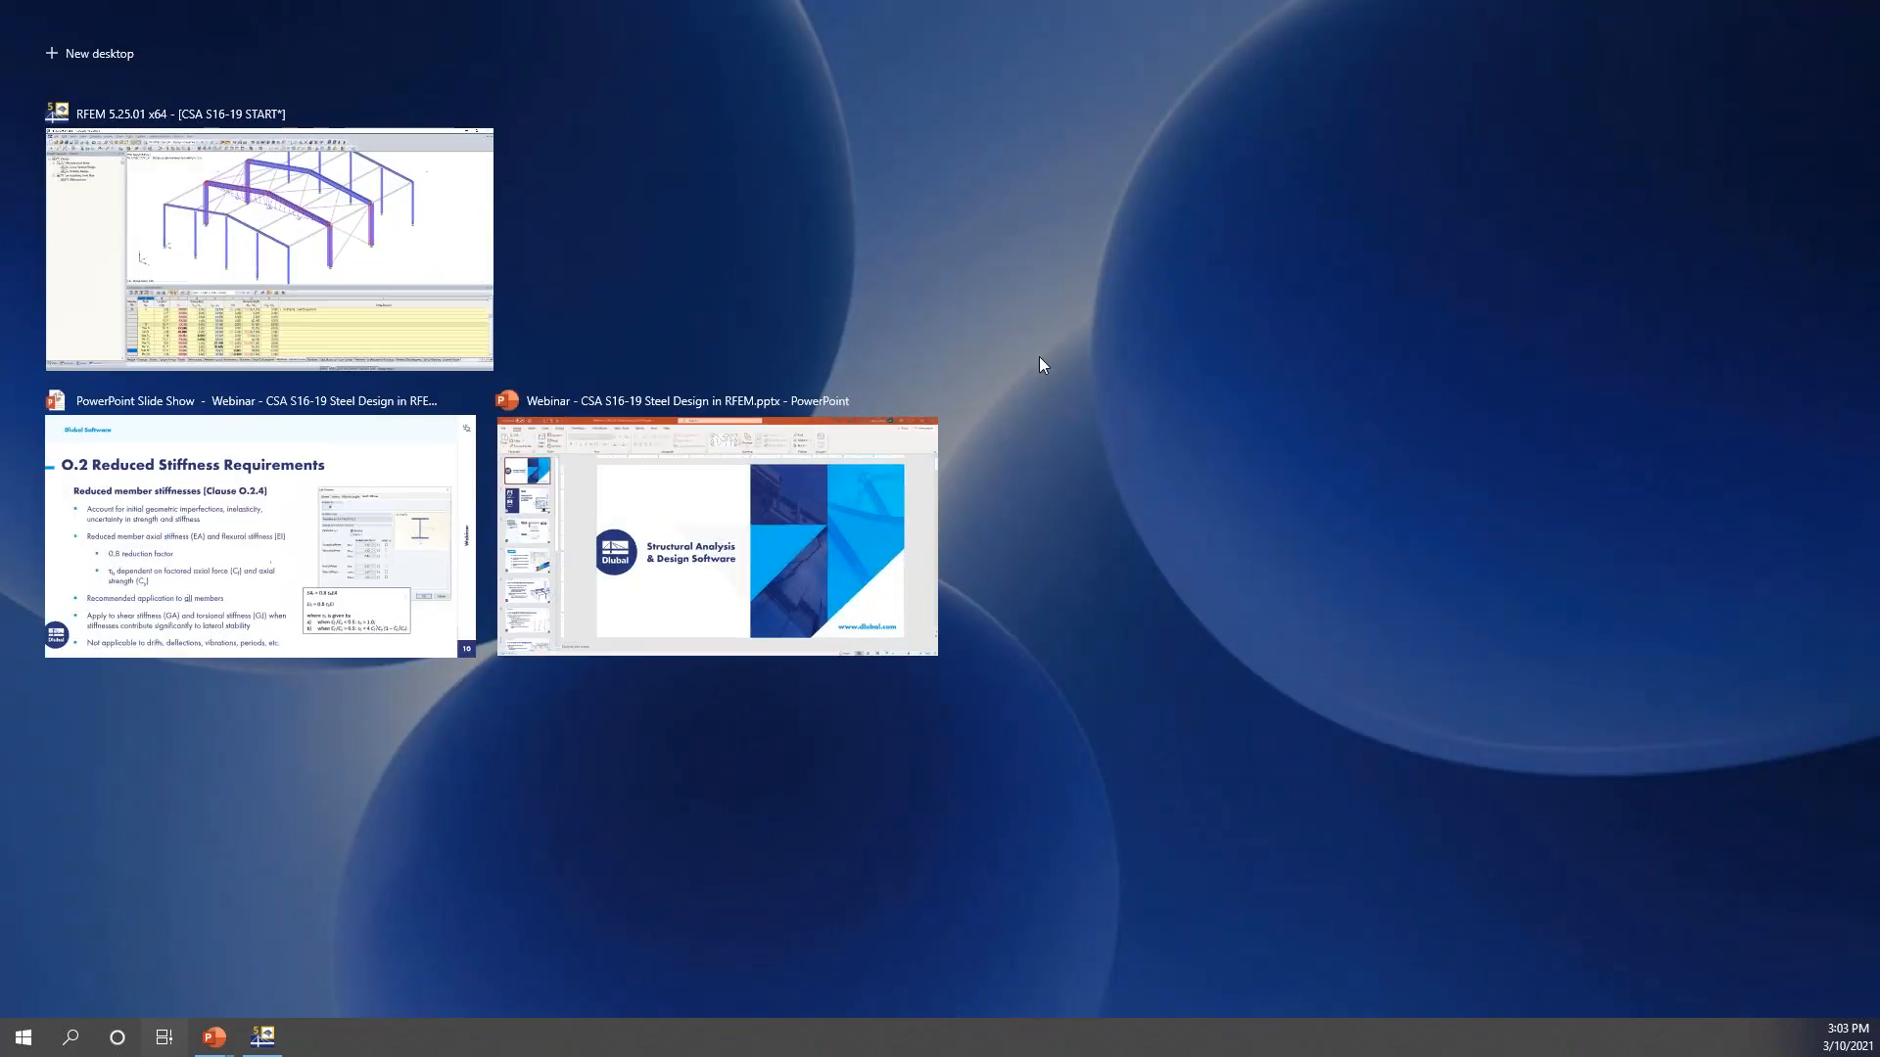
left_click(406, 546)
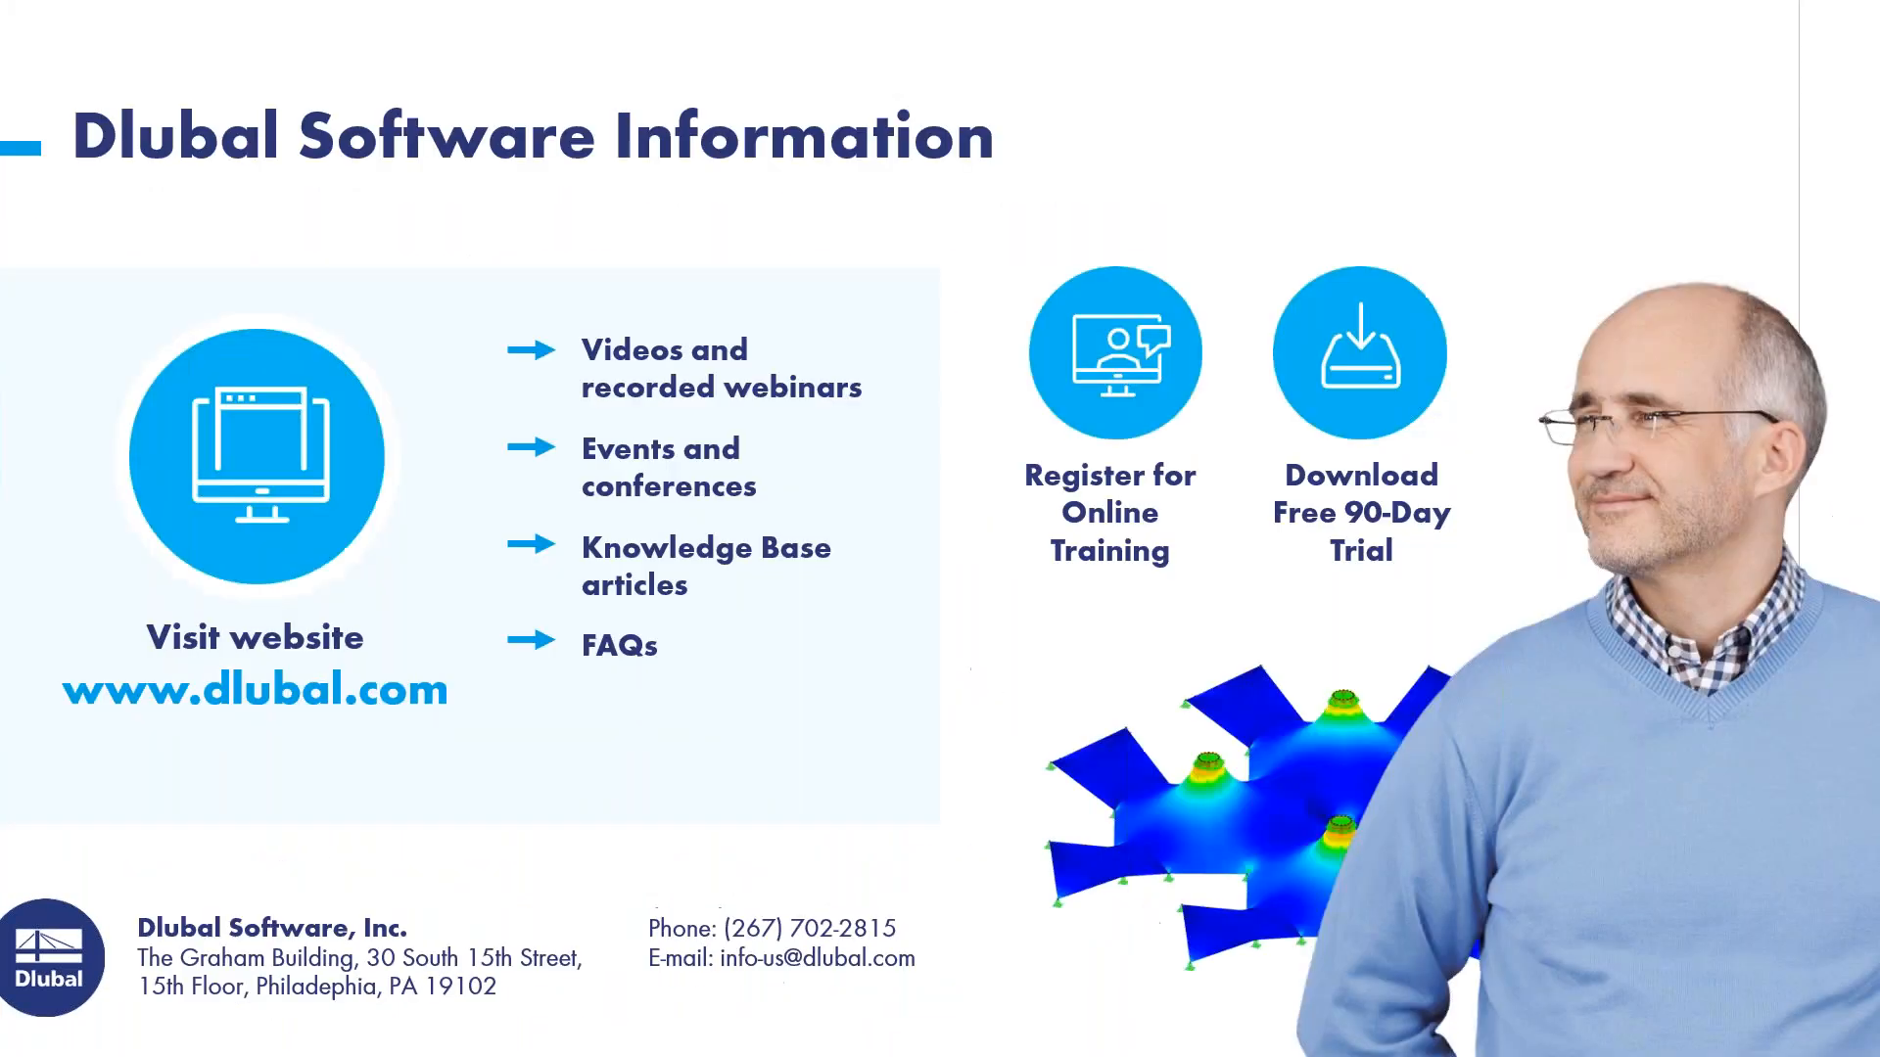